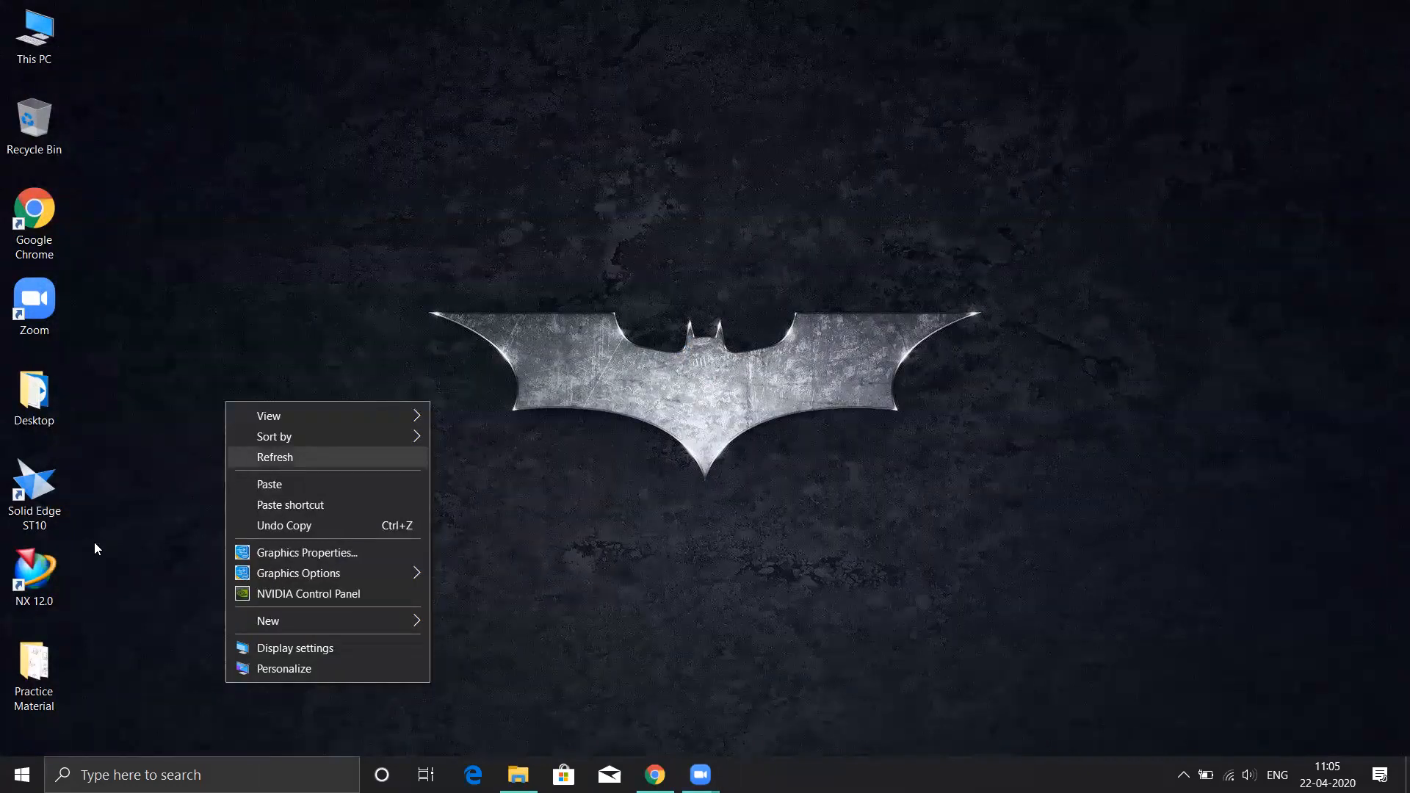
Start Solid Edge ST10 and bring up its list of templates for new documents.
left_click(59, 502)
double_click(46, 488)
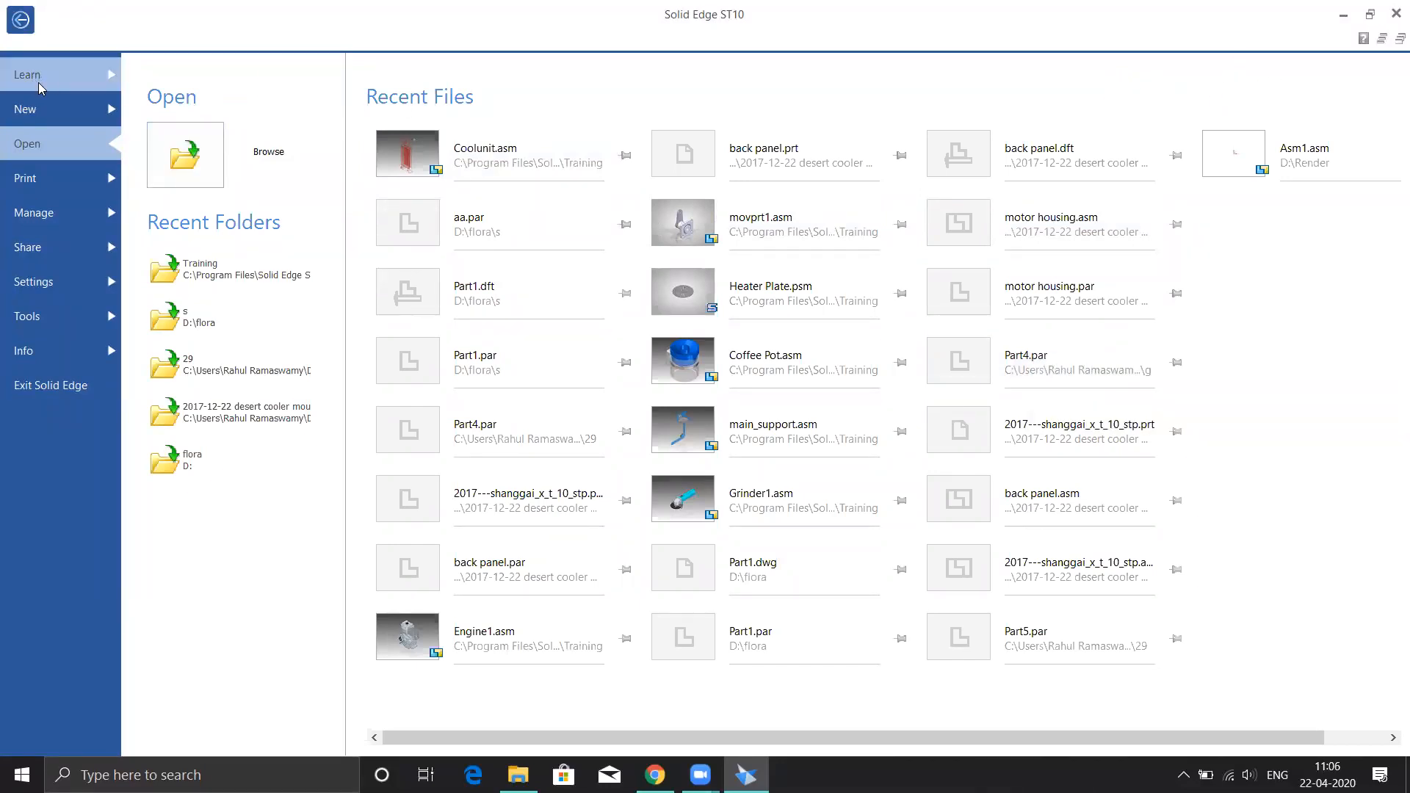
left_click(18, 25)
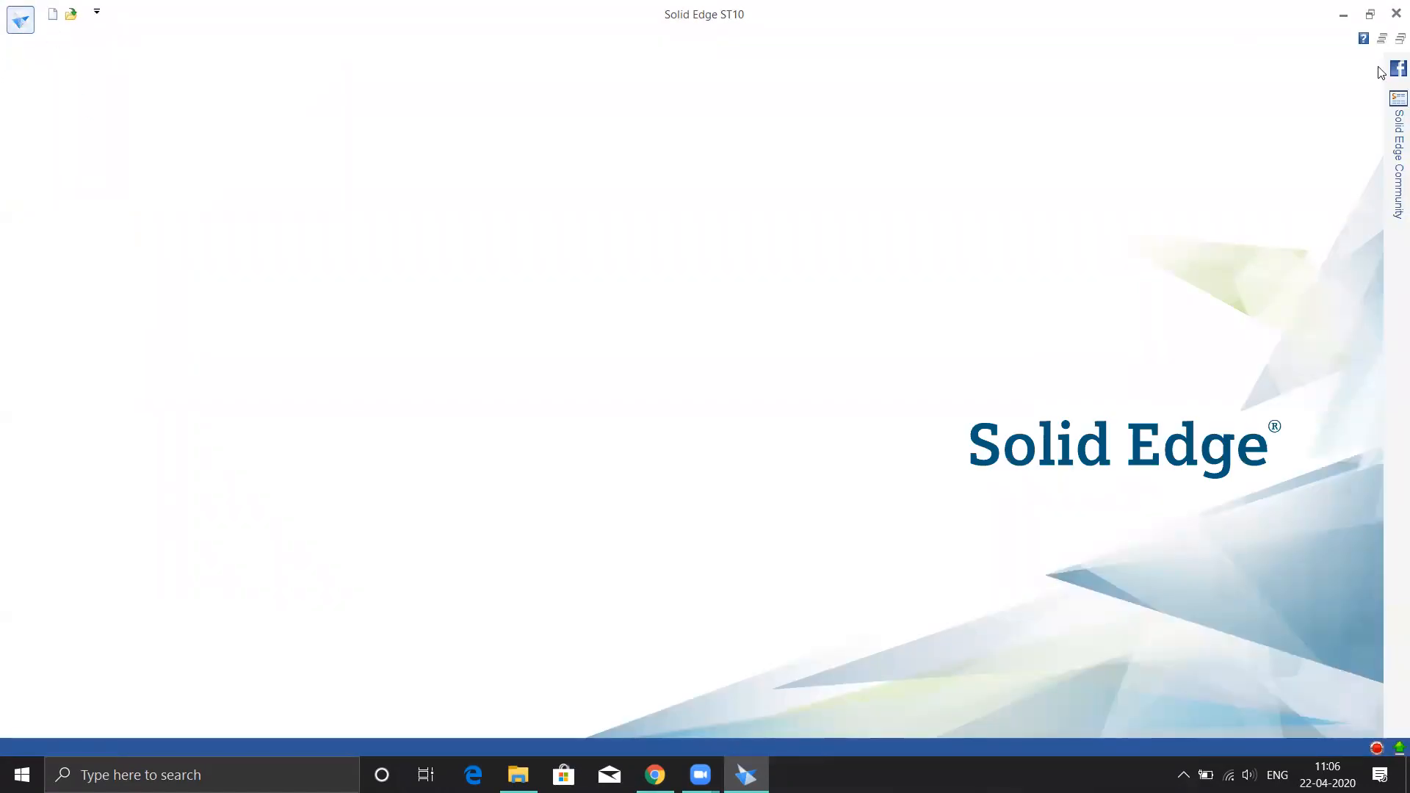
left_click(20, 20)
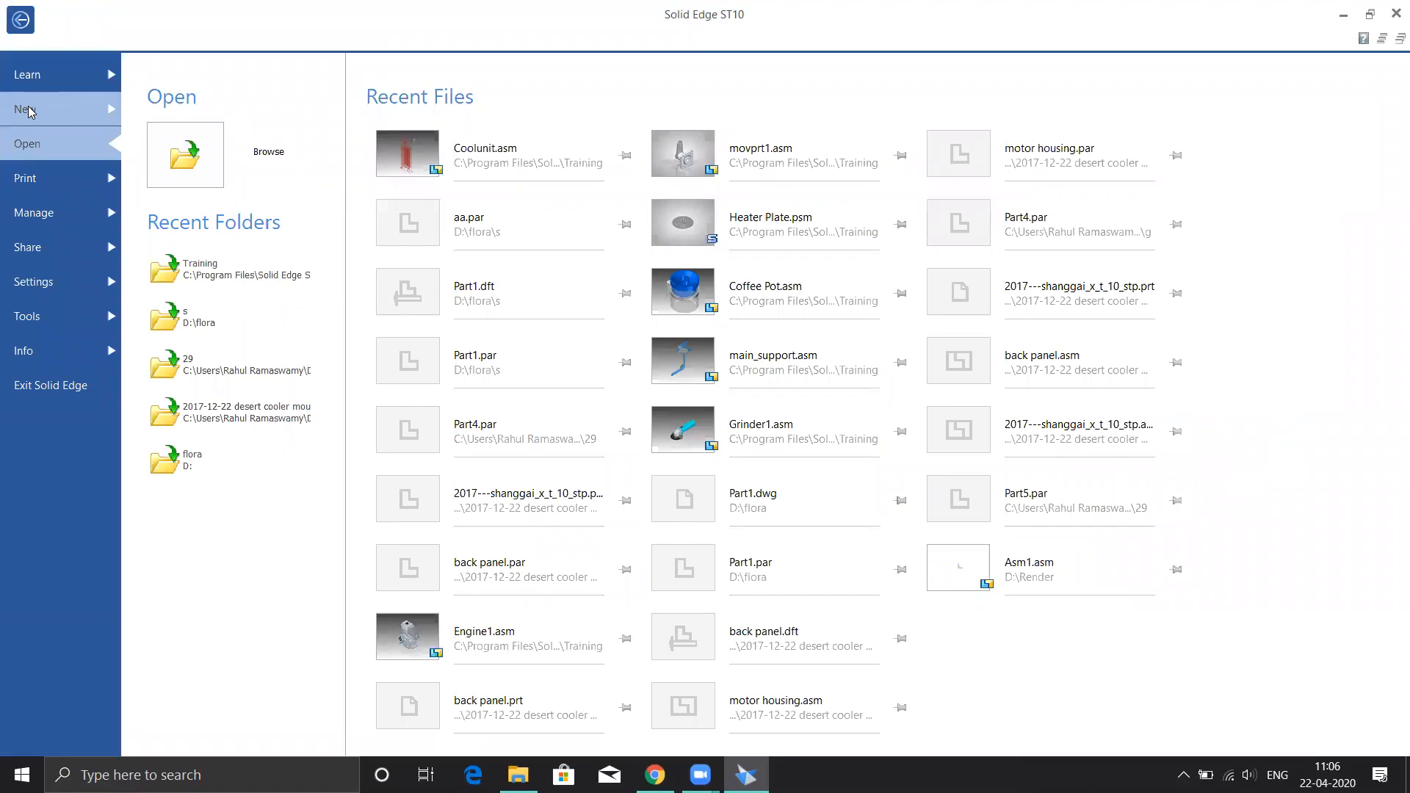
left_click(69, 67)
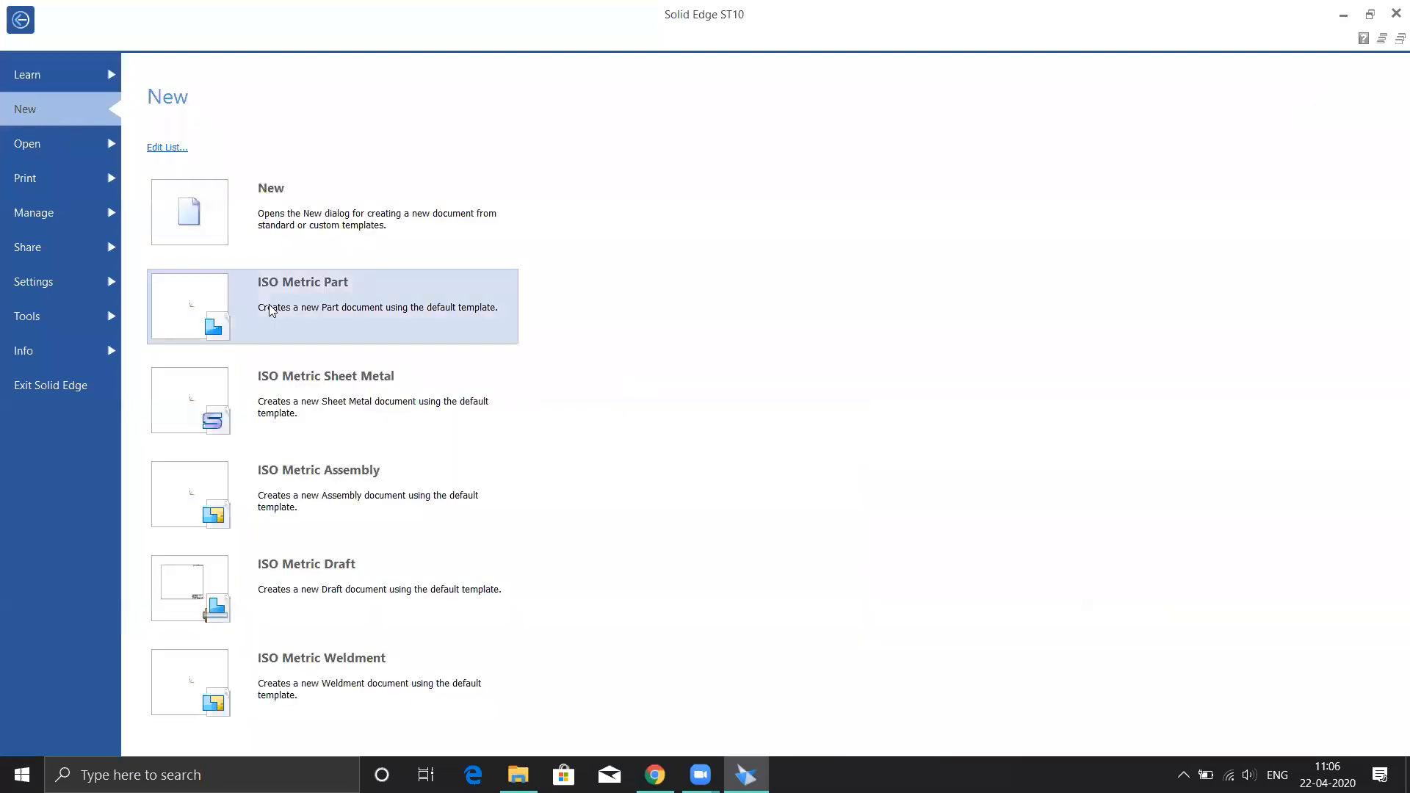
View the available standard template sets in the template list editor and close it.
left_click(320, 214)
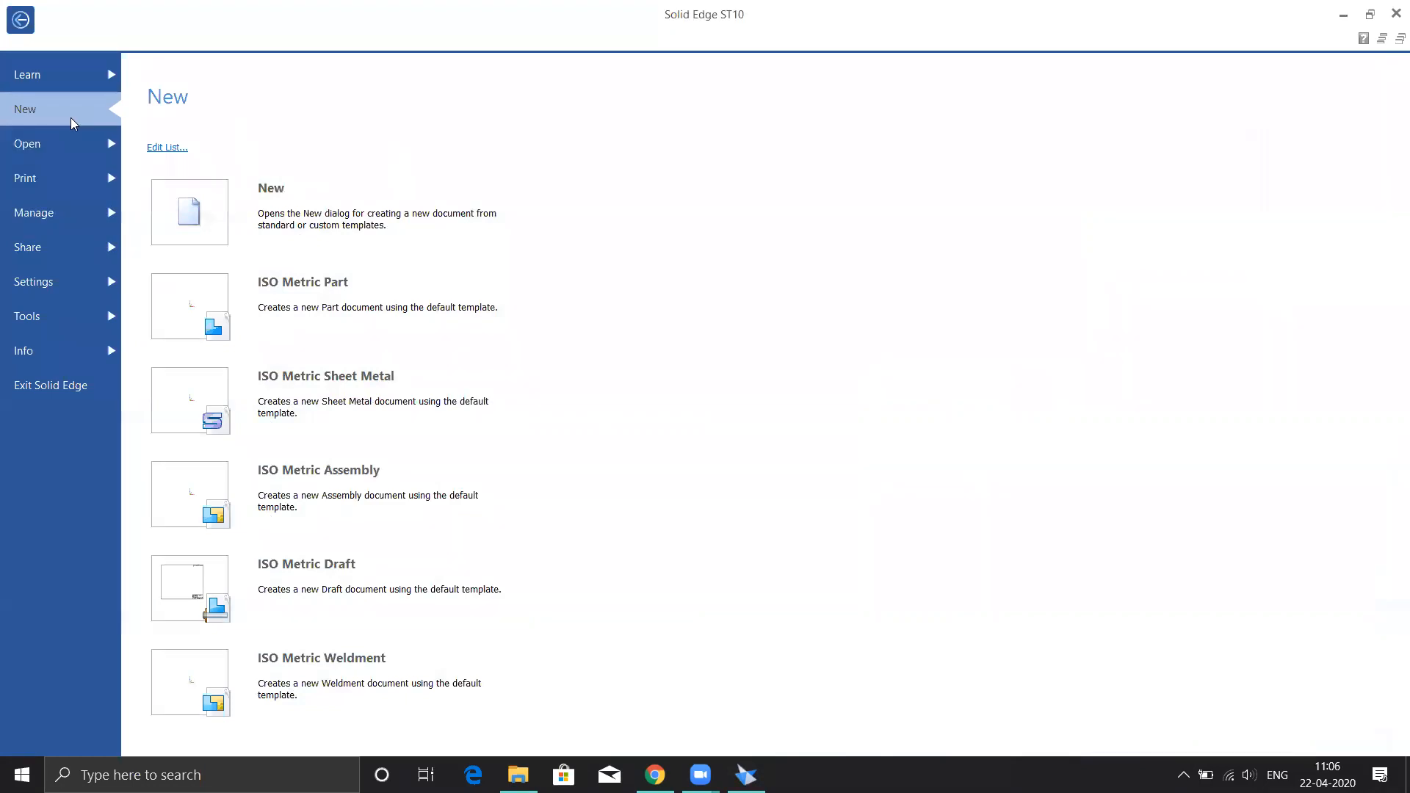
left_click(164, 147)
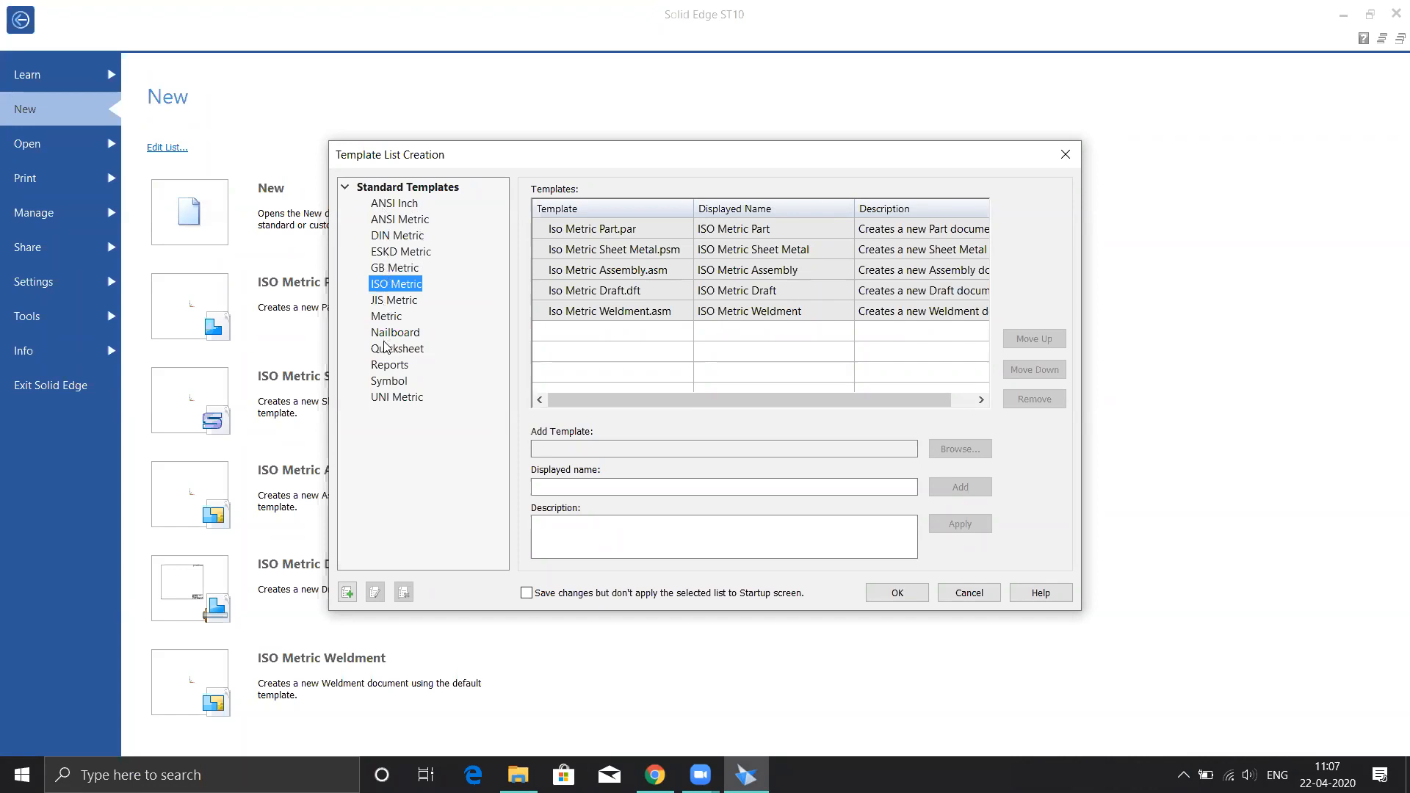
left_click(1066, 163)
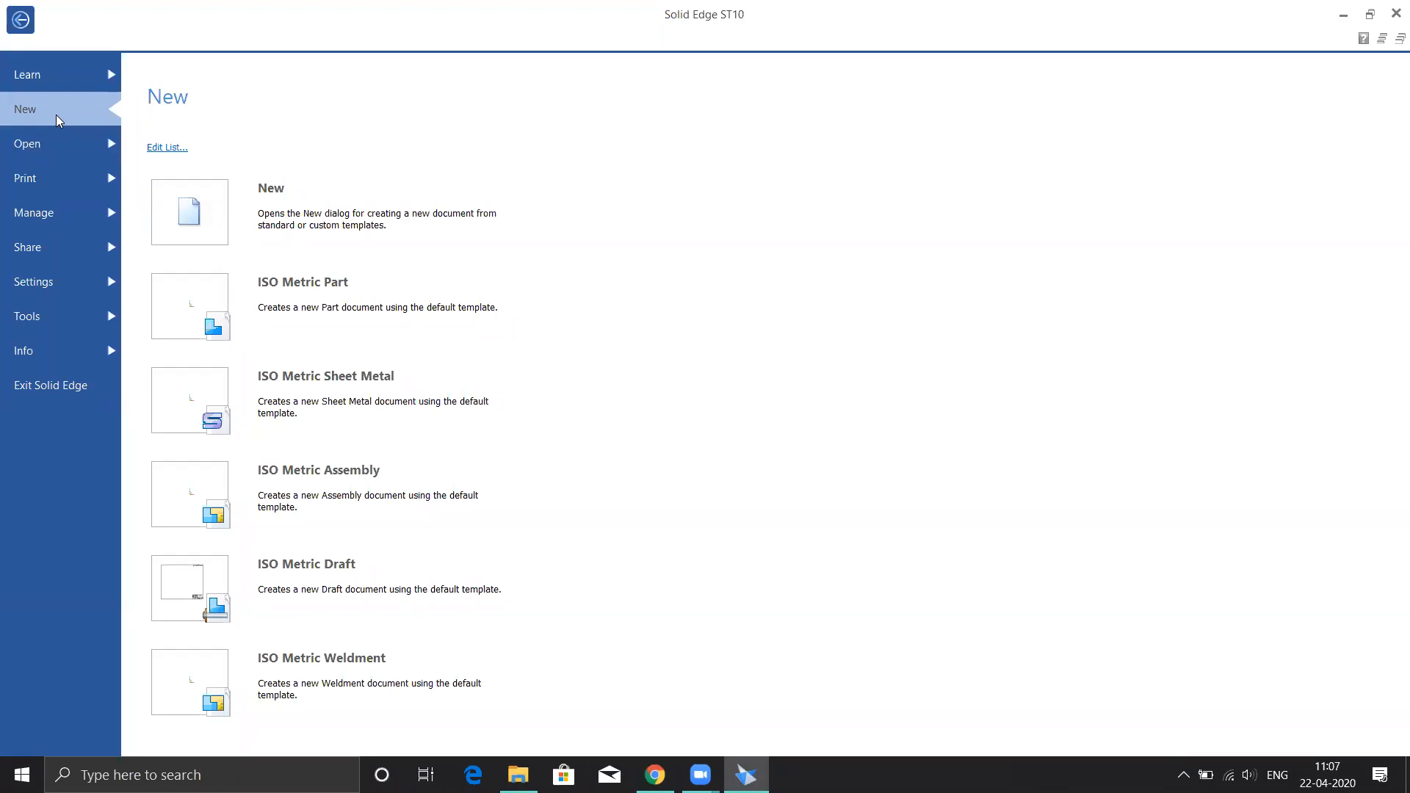
Create a new part document from the ISO Metric Part template.
mouse_move(248, 289)
left_click(299, 295)
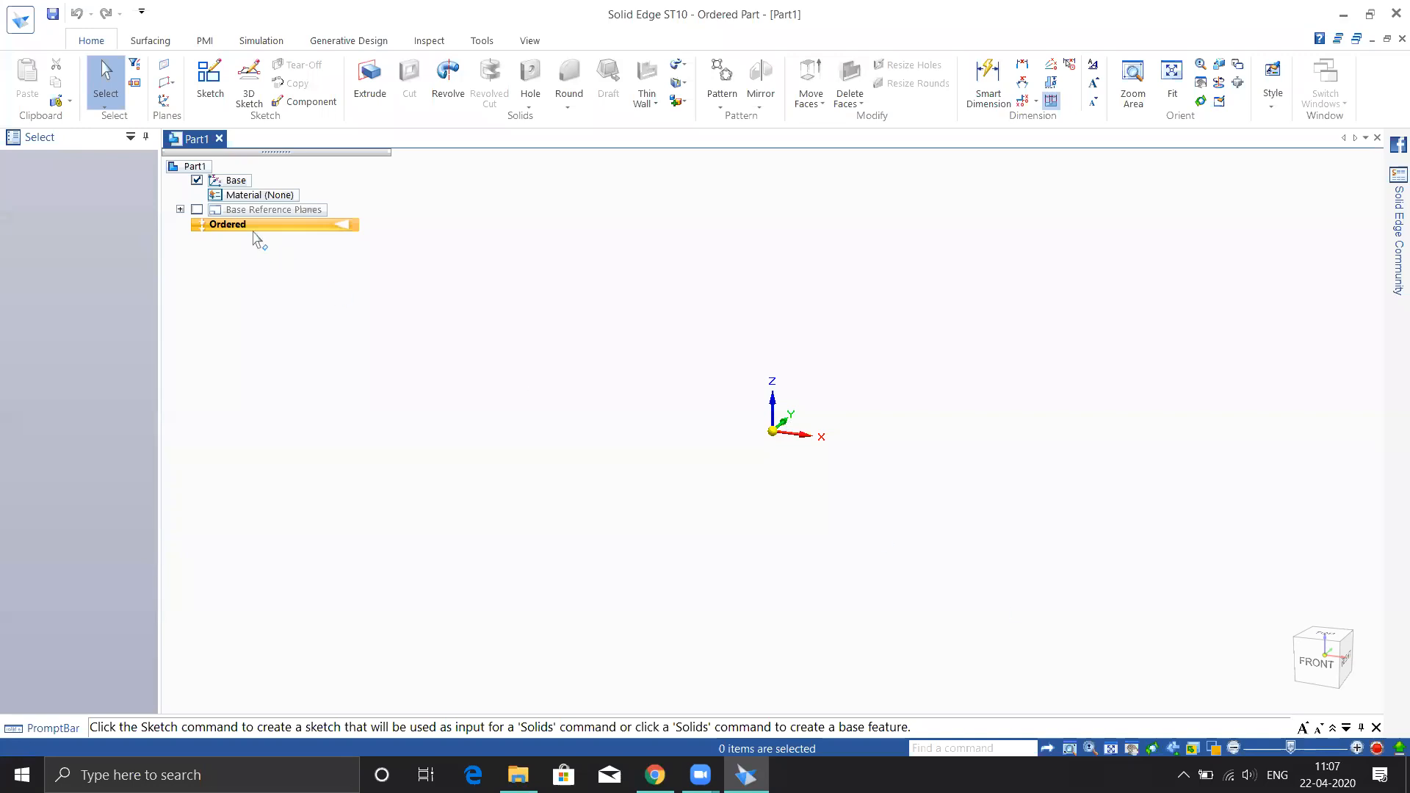
mouse_move(278, 153)
left_mouse_down()
mouse_move(403, 259)
mouse_move(293, 307)
mouse_move(314, 280)
mouse_move(281, 212)
mouse_move(278, 154)
left_mouse_up()
Review the part environment's surfacing, PMI, simulation and generative design commands, its interface themes, and the Synchronous and Ordered modeling options.
left_click(150, 41)
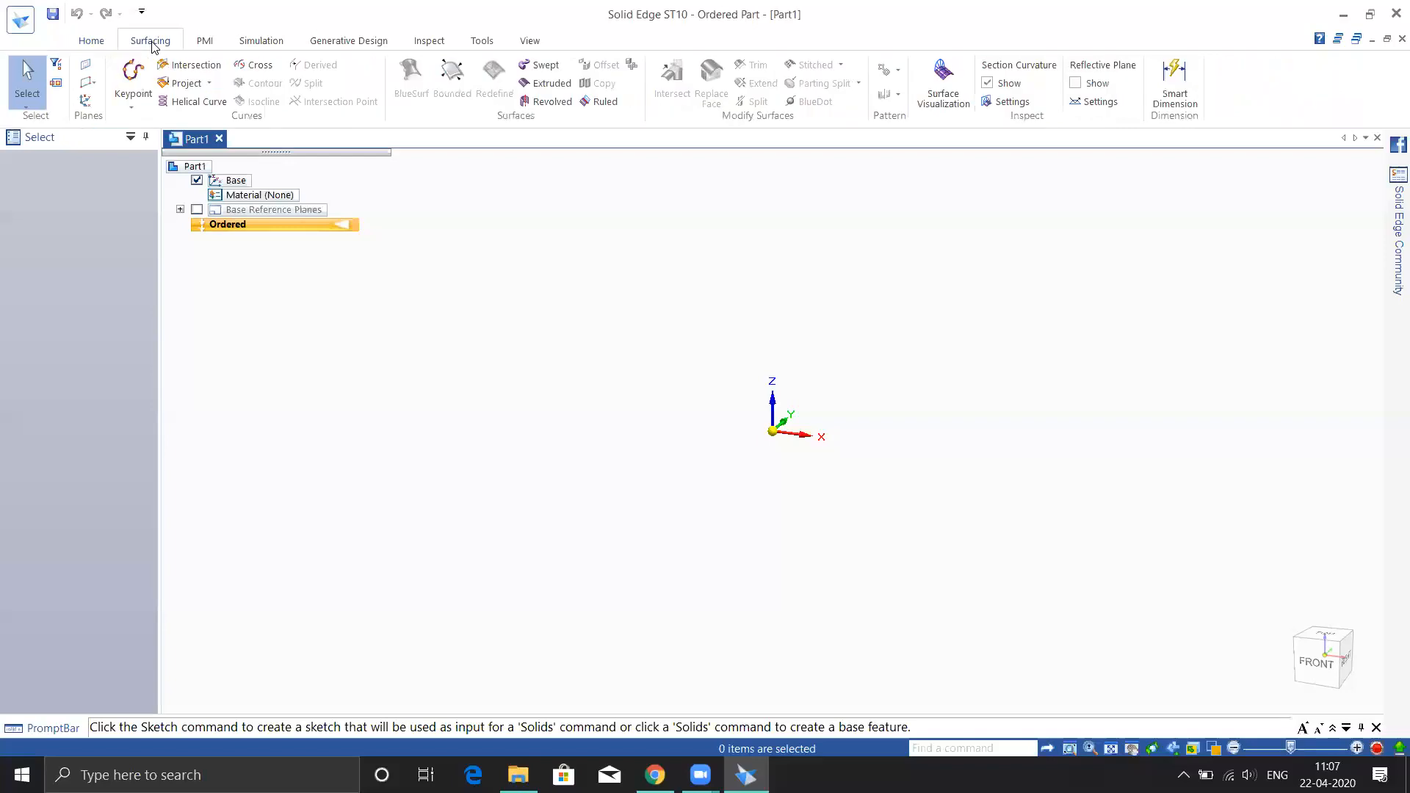
left_click(214, 42)
left_click(260, 42)
left_click(320, 41)
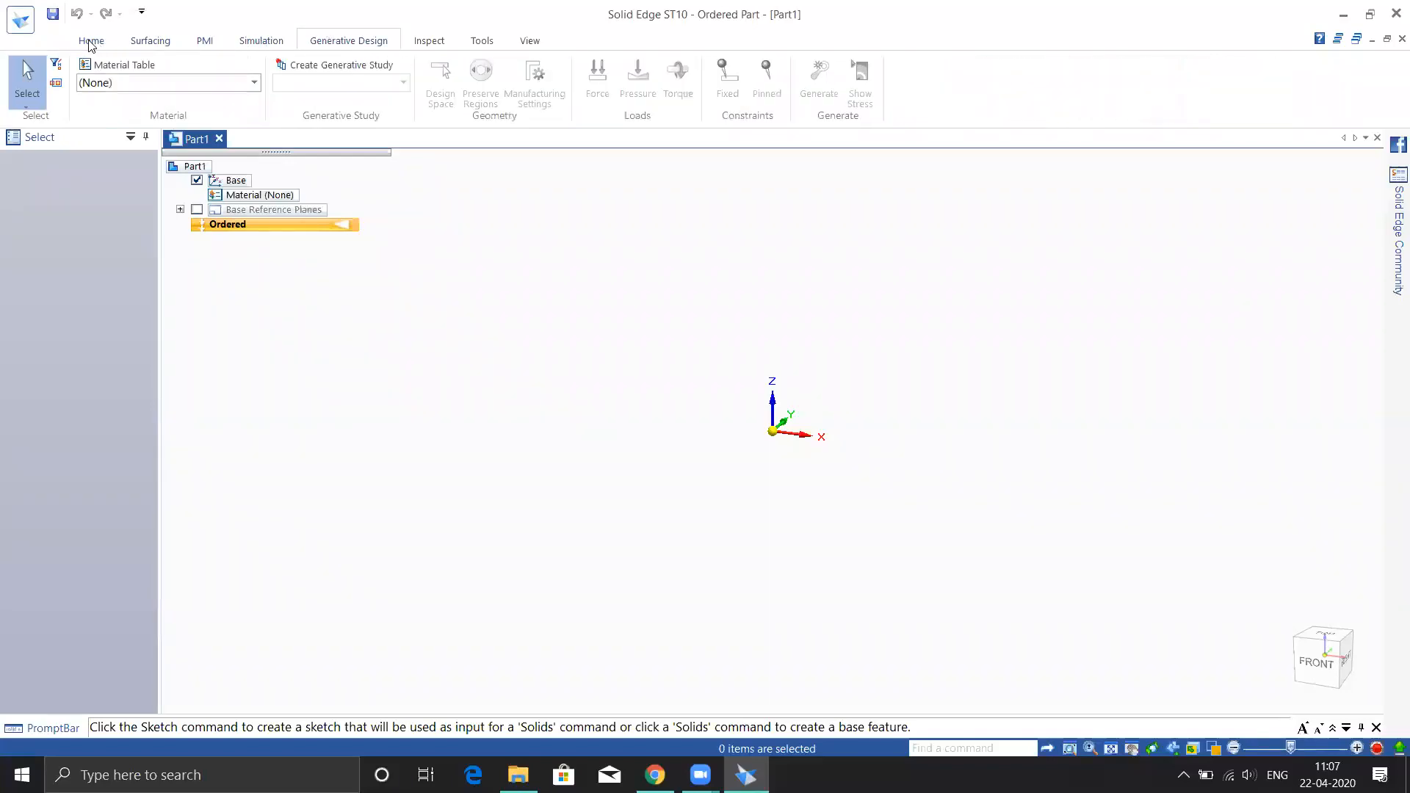
left_click(92, 42)
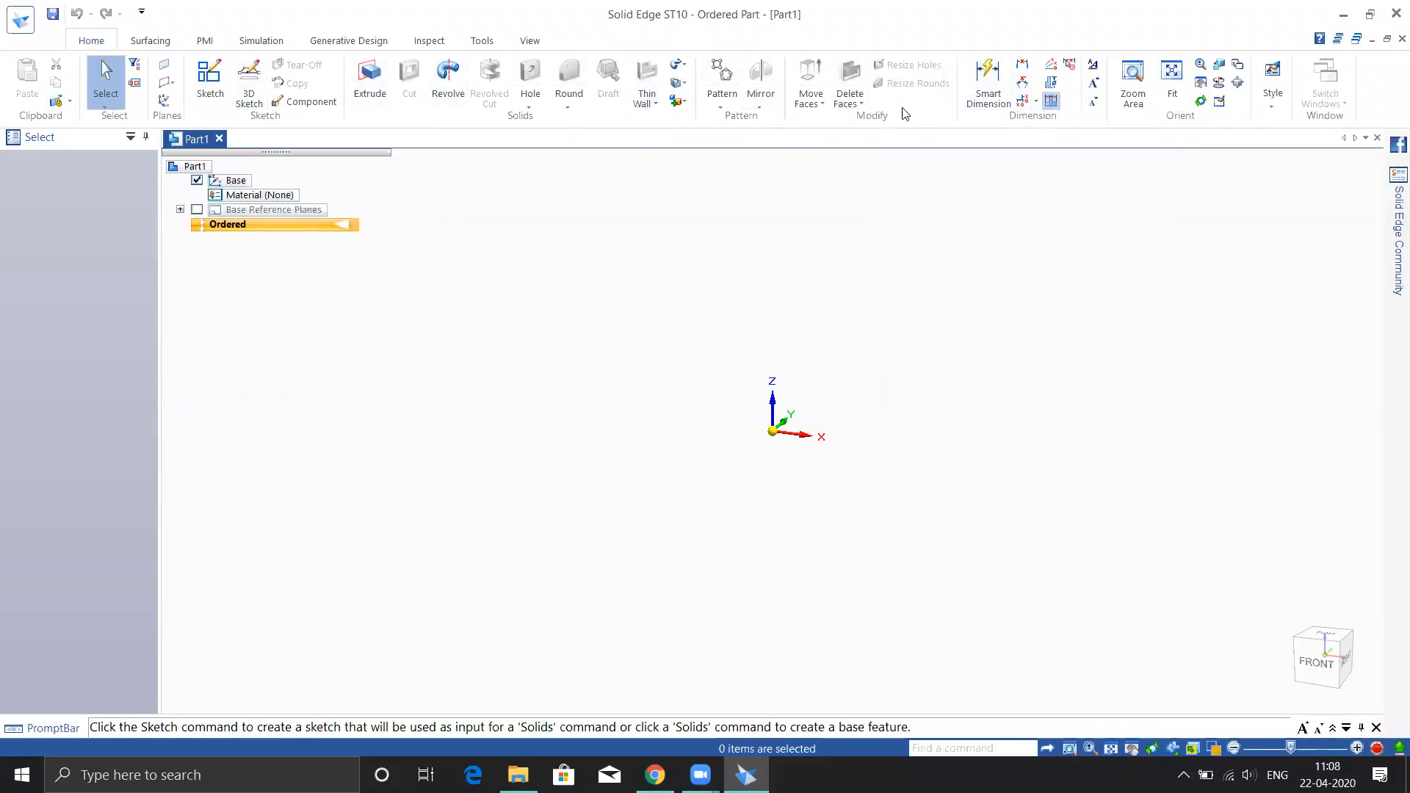
left_click(157, 44)
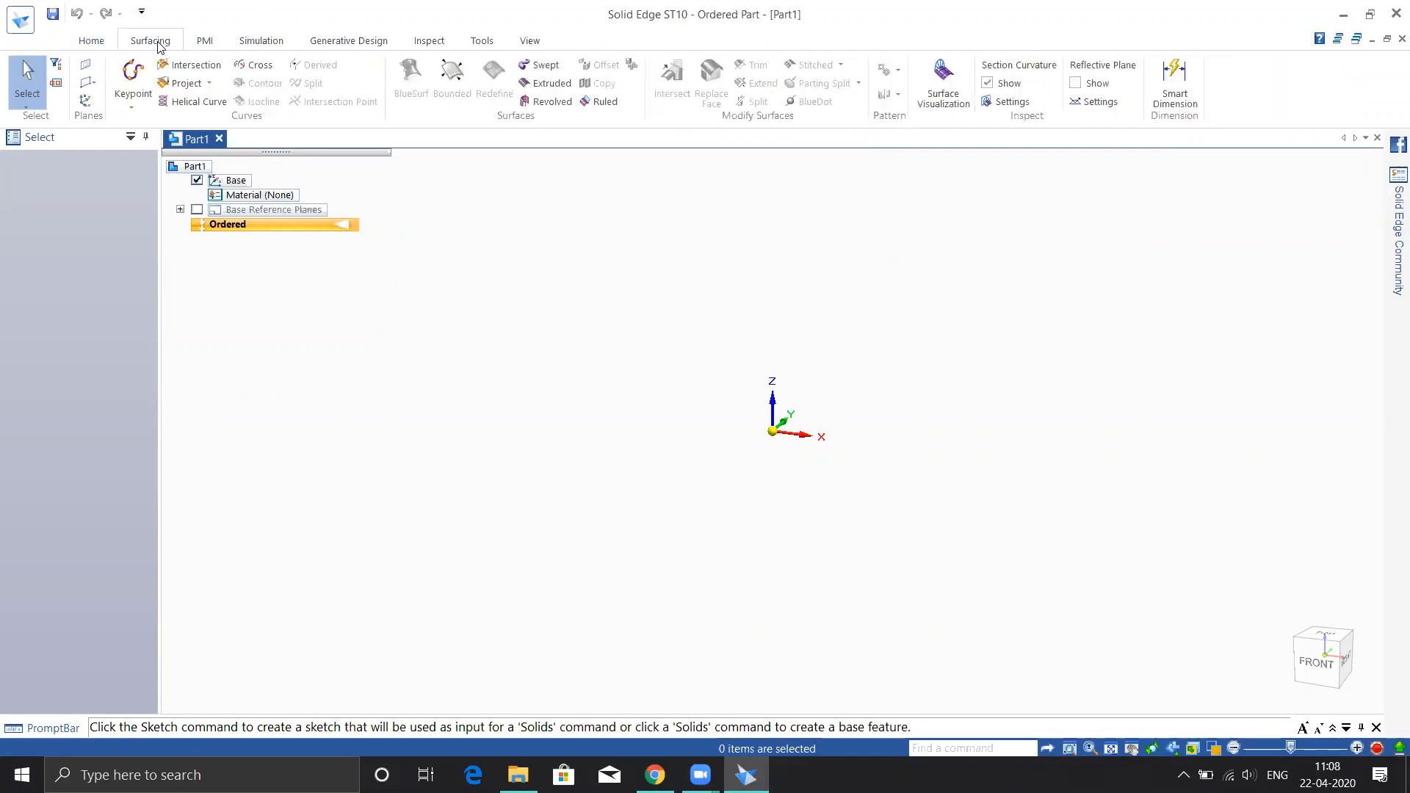
left_click(272, 42)
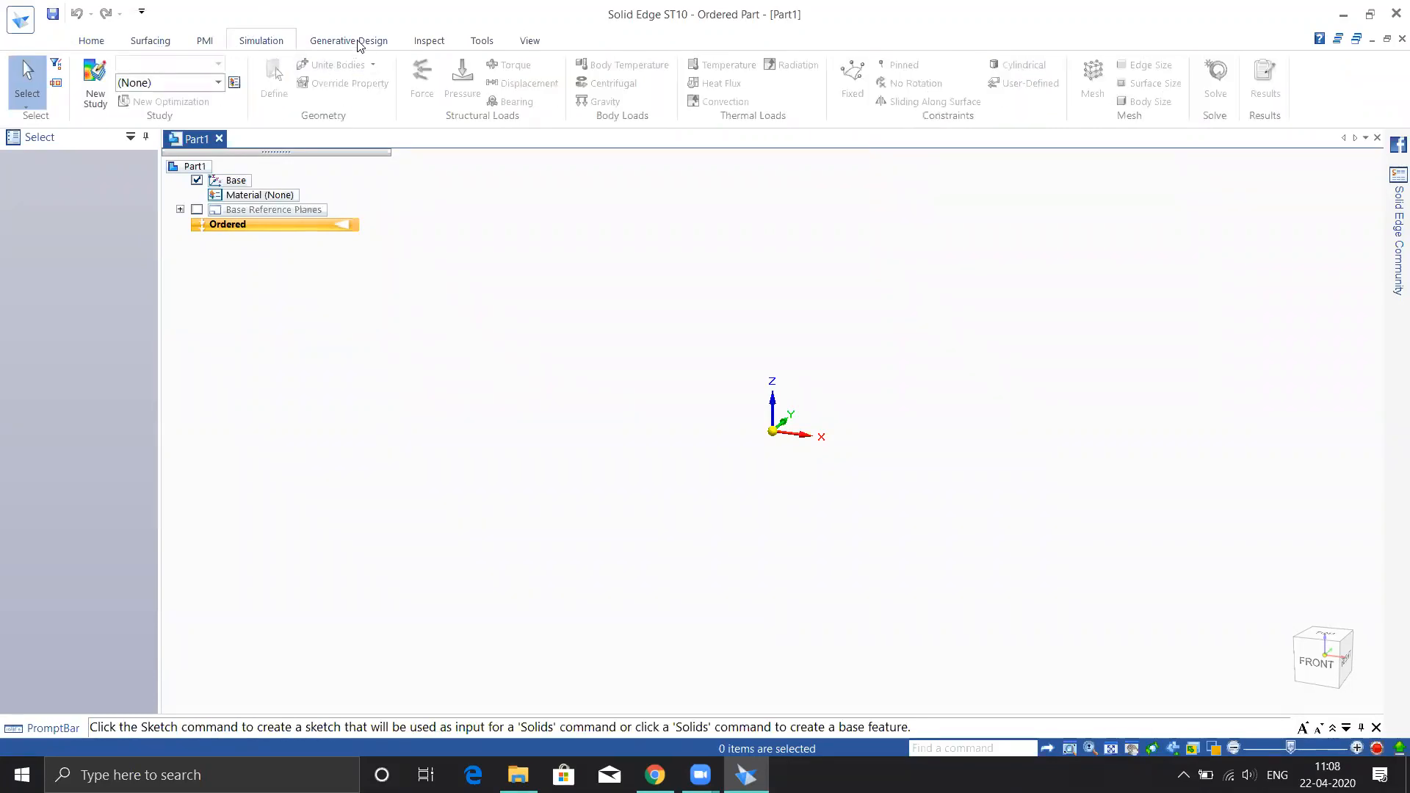
left_click(349, 42)
right_click(576, 37)
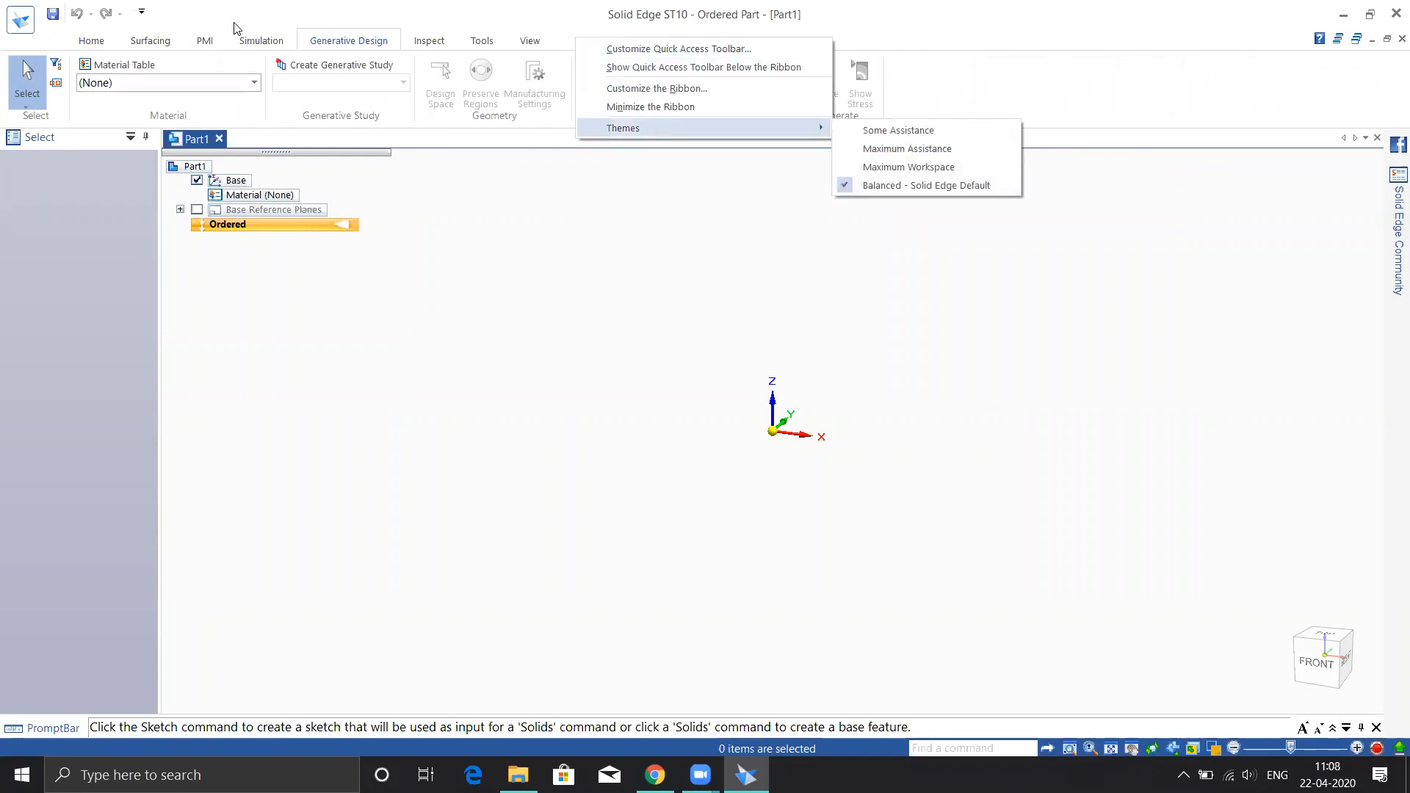
left_click(296, 22)
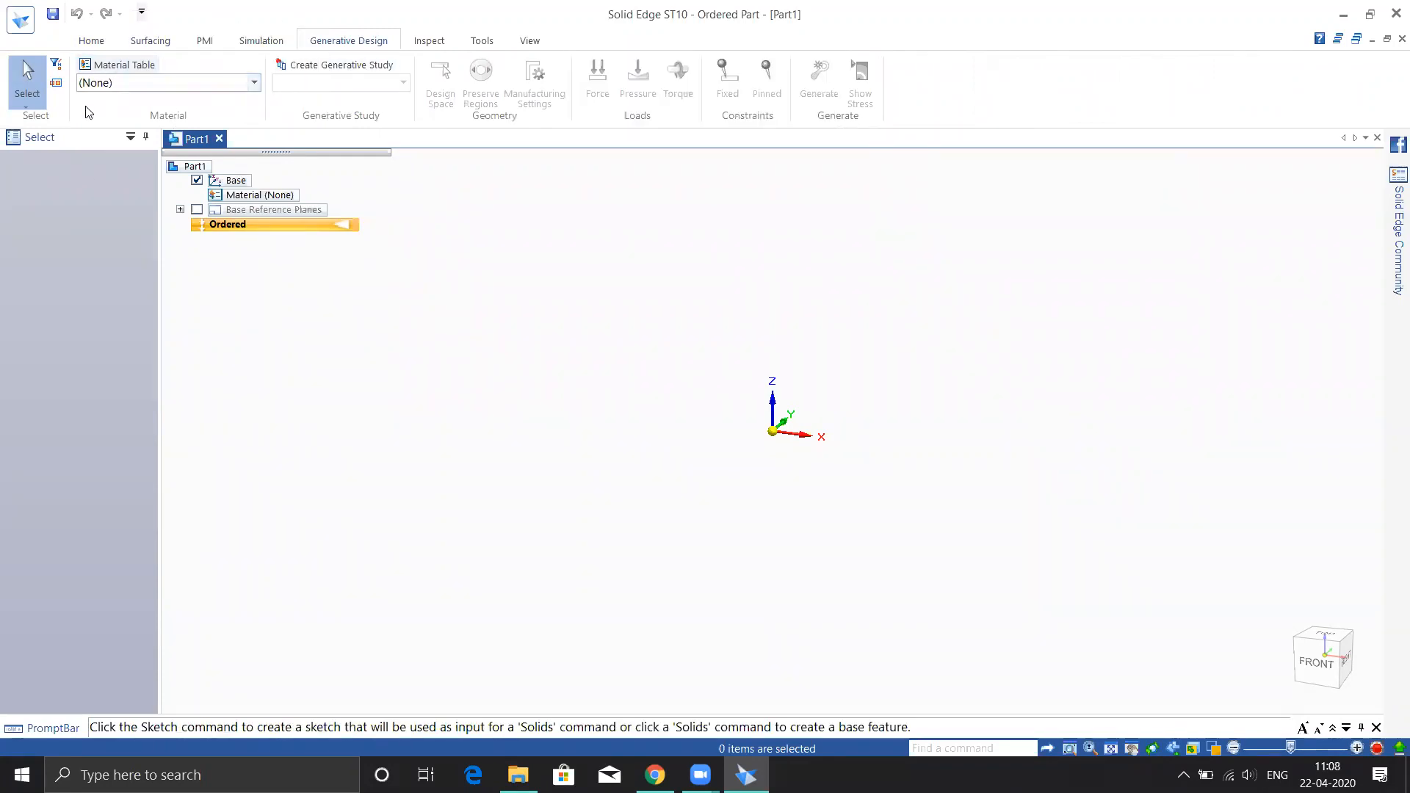
left_click(91, 41)
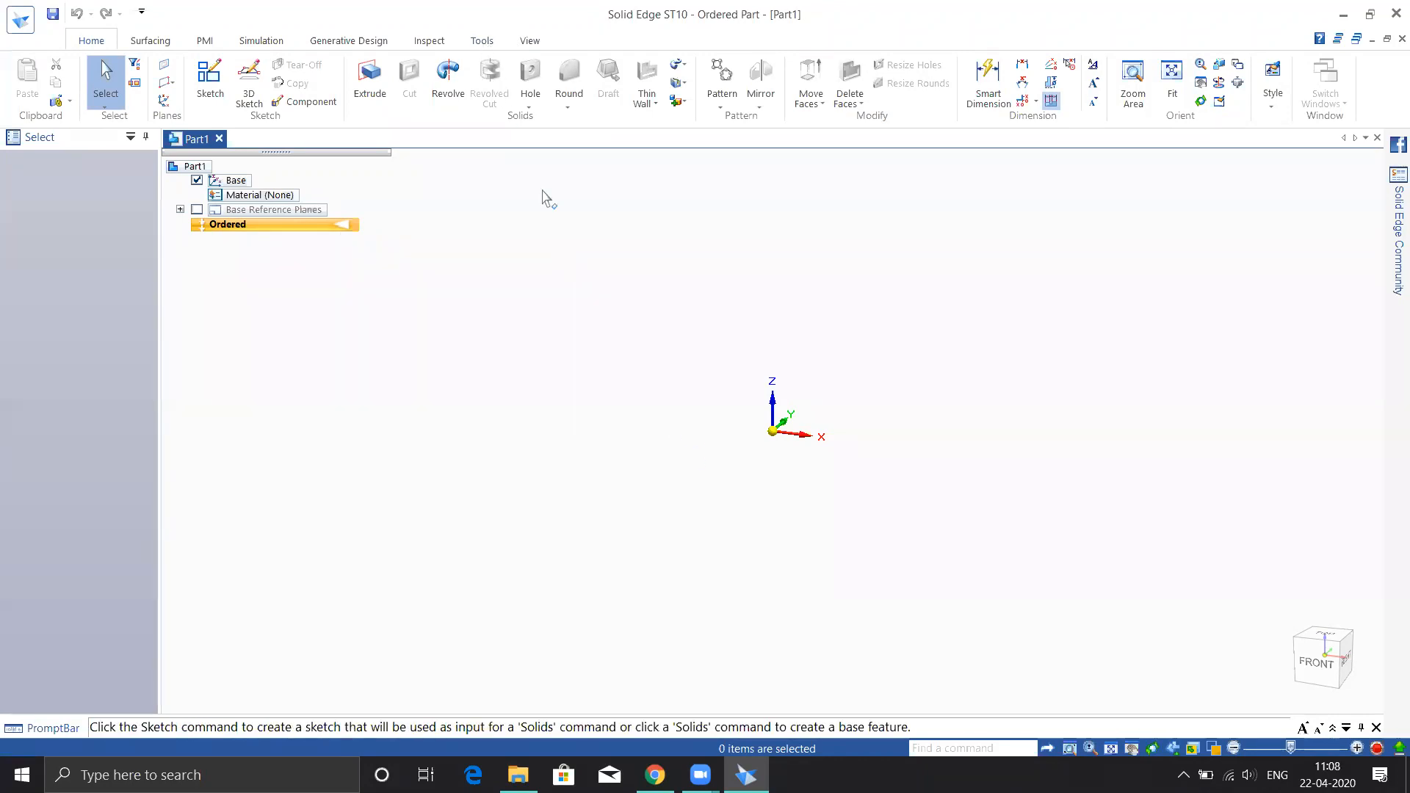
left_click(483, 42)
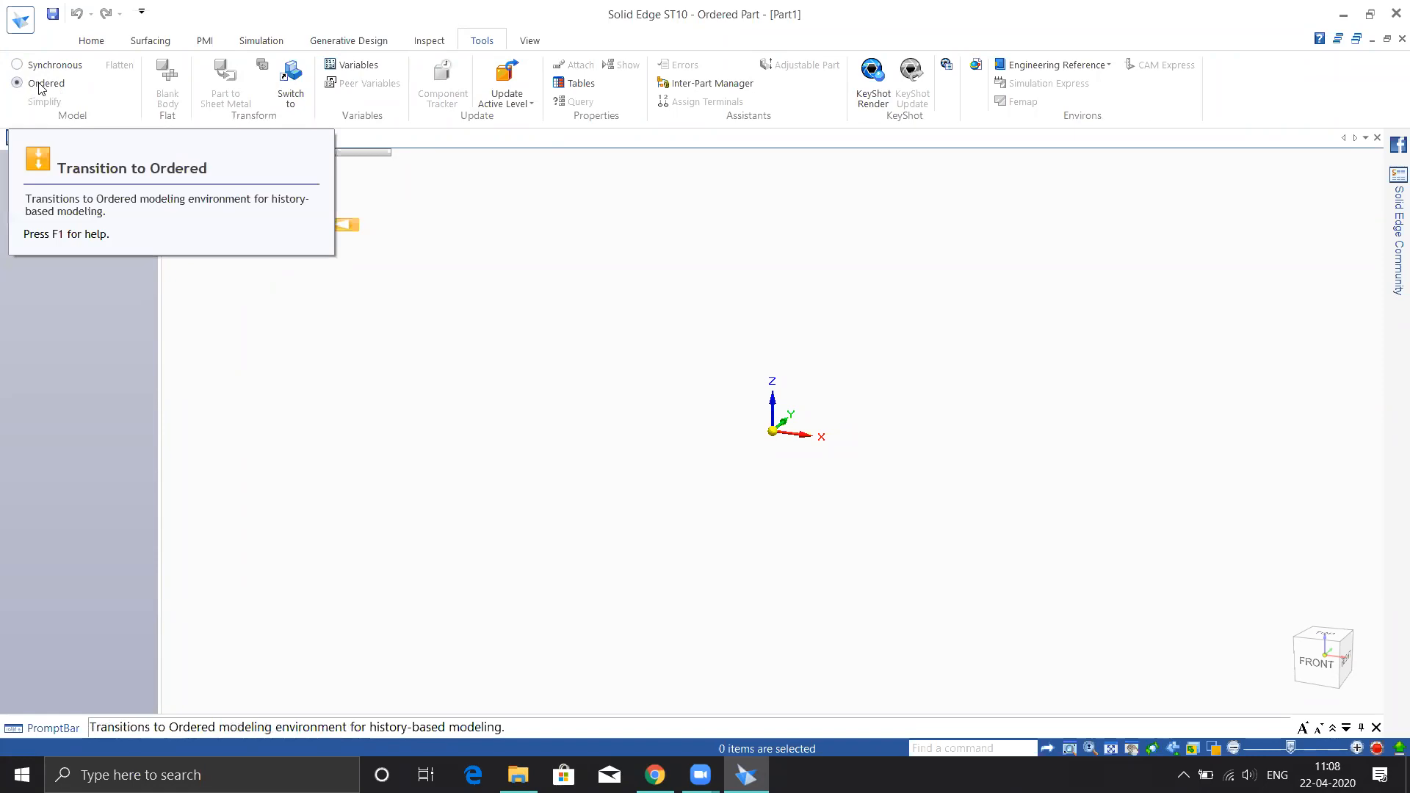
left_click(89, 42)
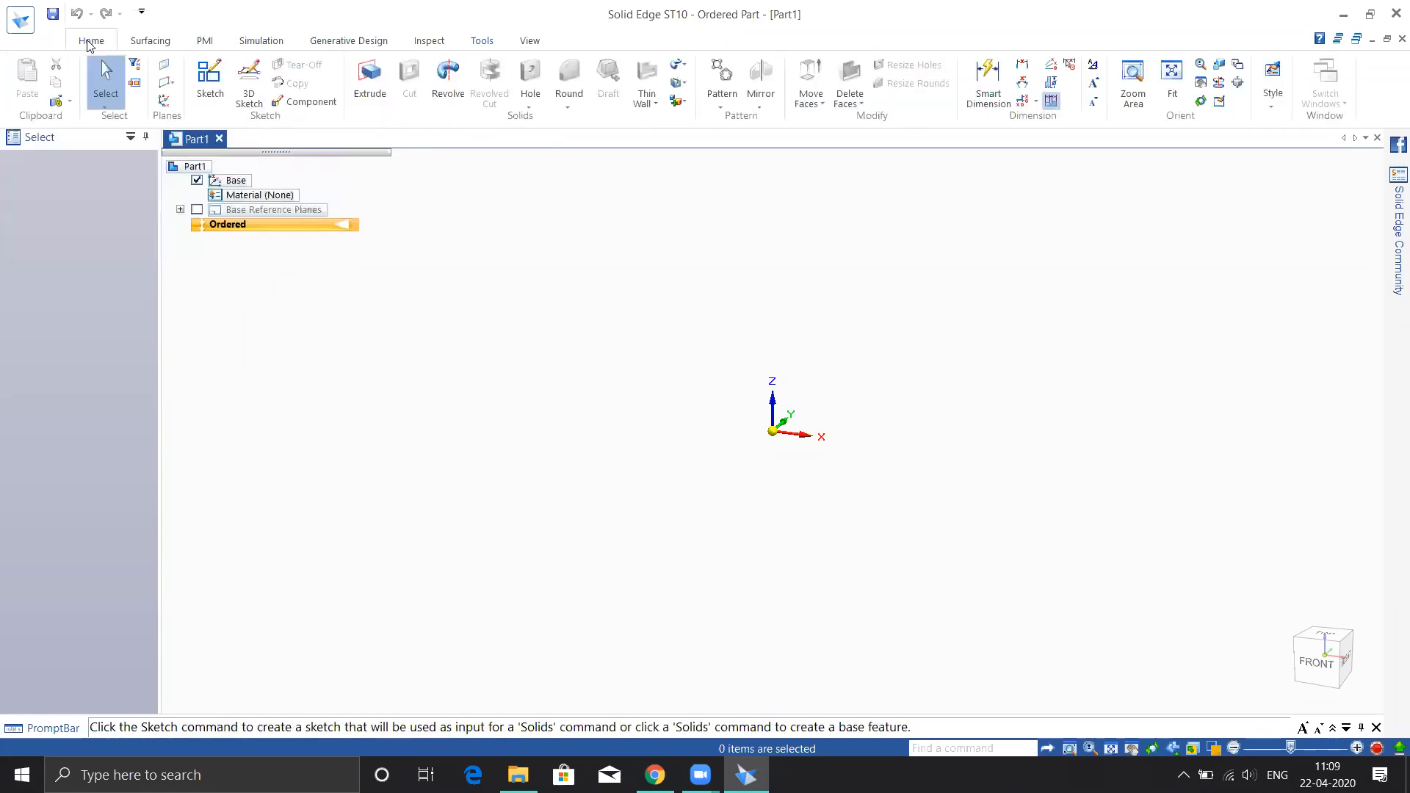
Sketch a rectangle by center at the origin on the horizontal XY base plane and close the sketch.
left_click(218, 79)
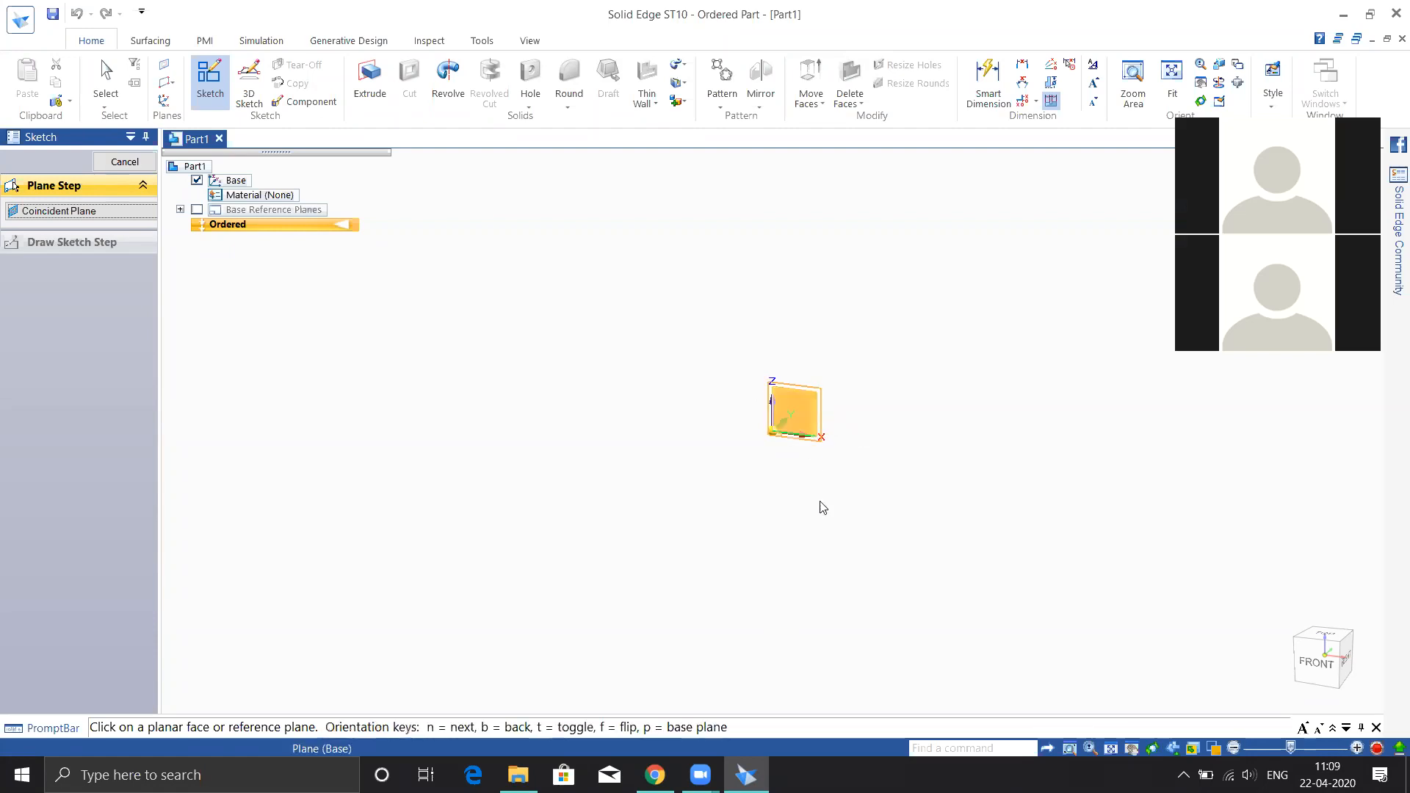
key("ctrl+i")
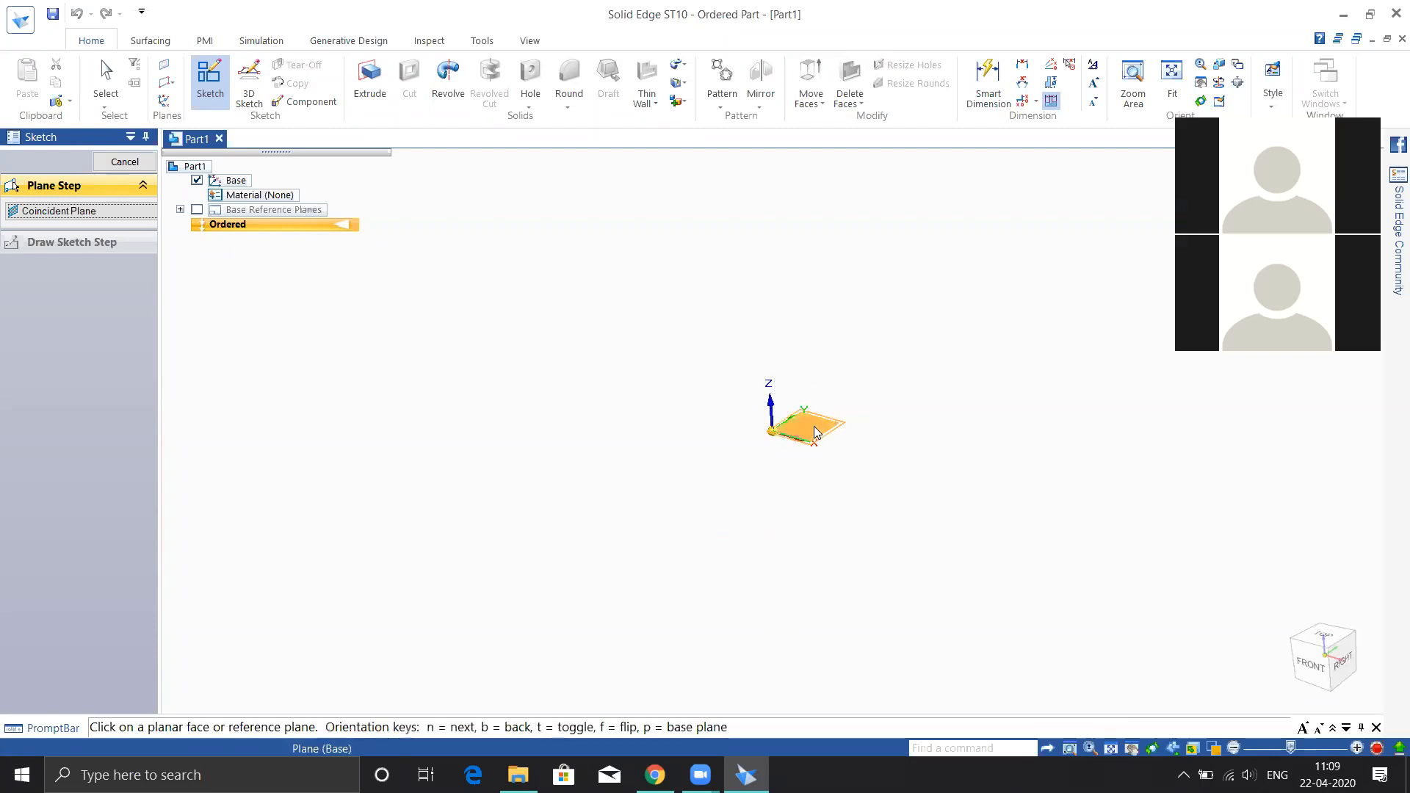
left_click(806, 422)
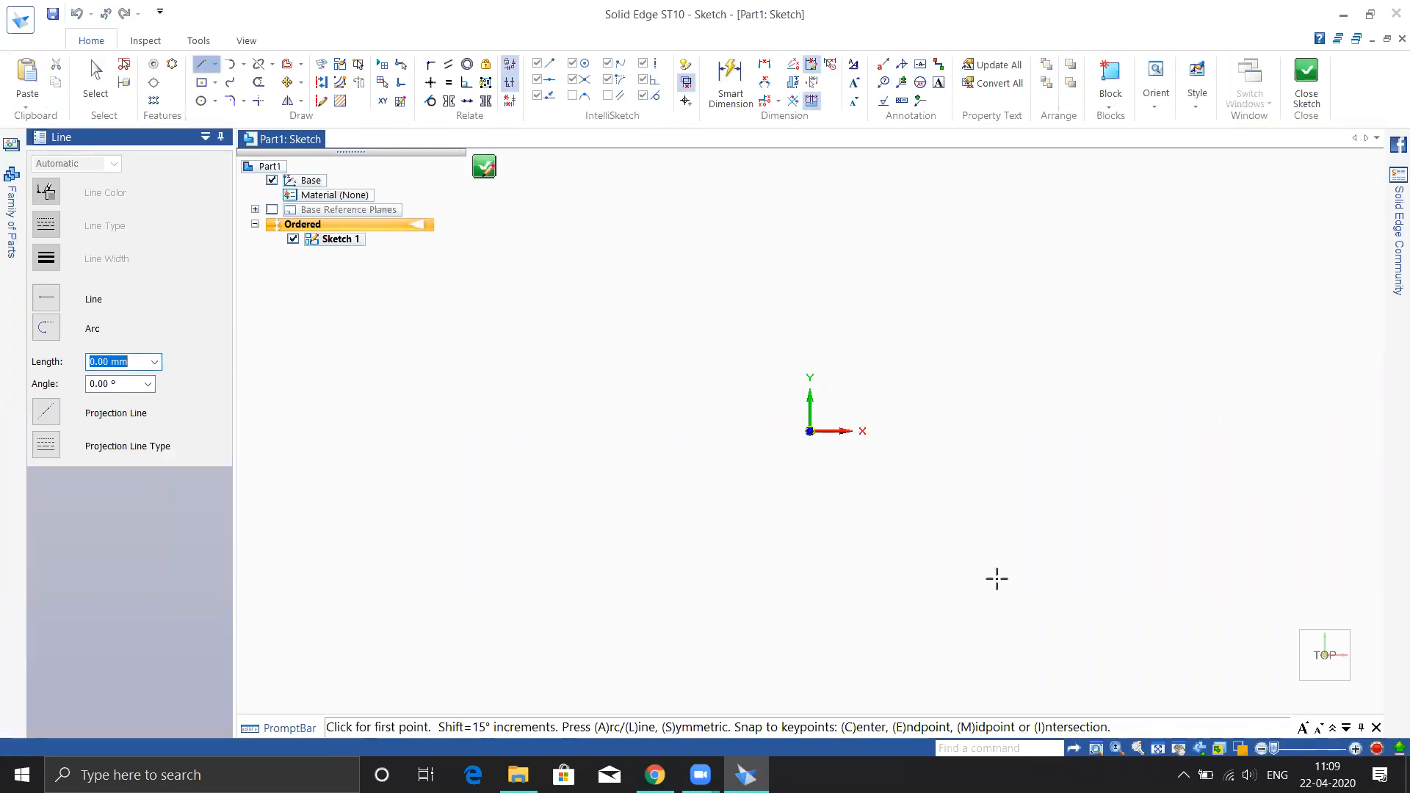
middle_click_drag(734, 532, 721, 433)
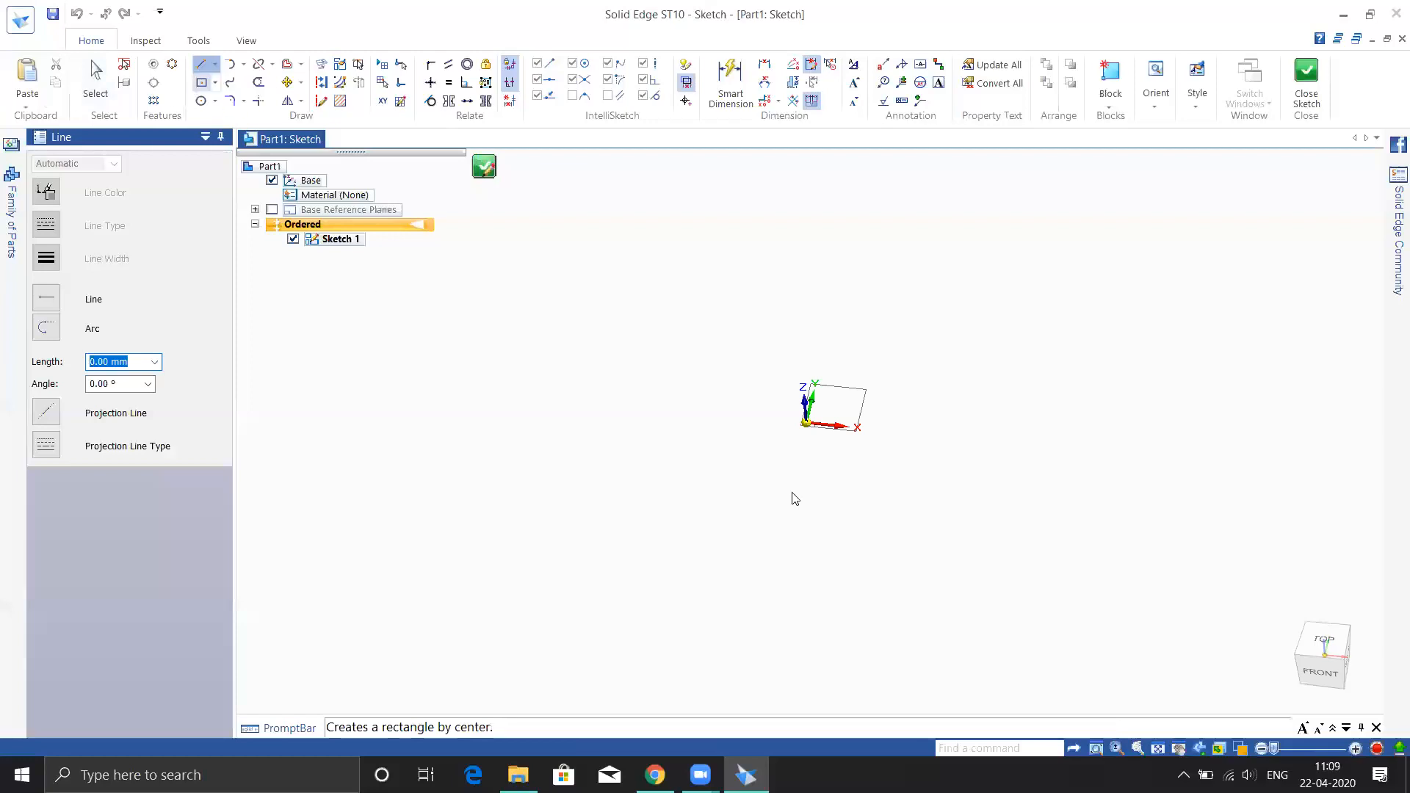
left_click(806, 423)
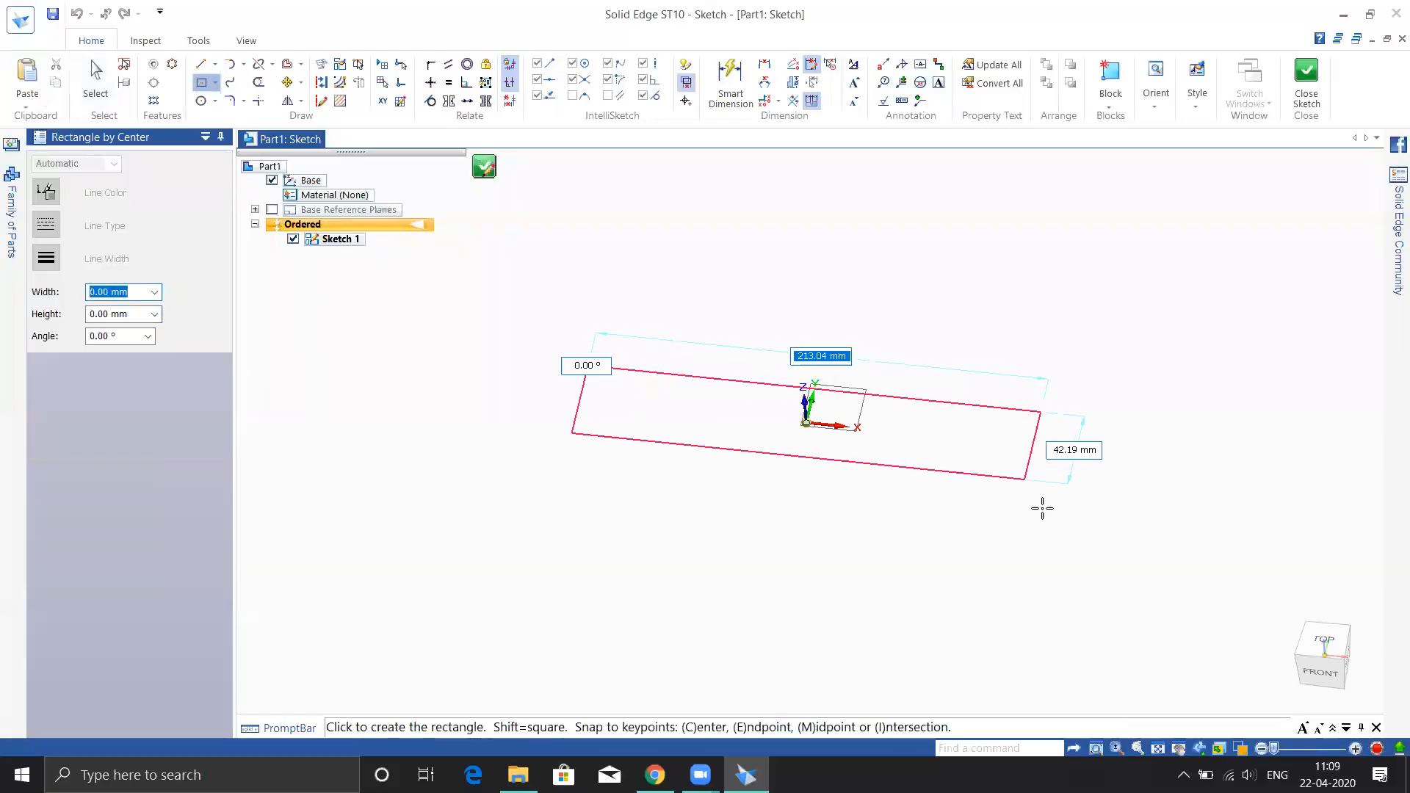
left_click(1063, 577)
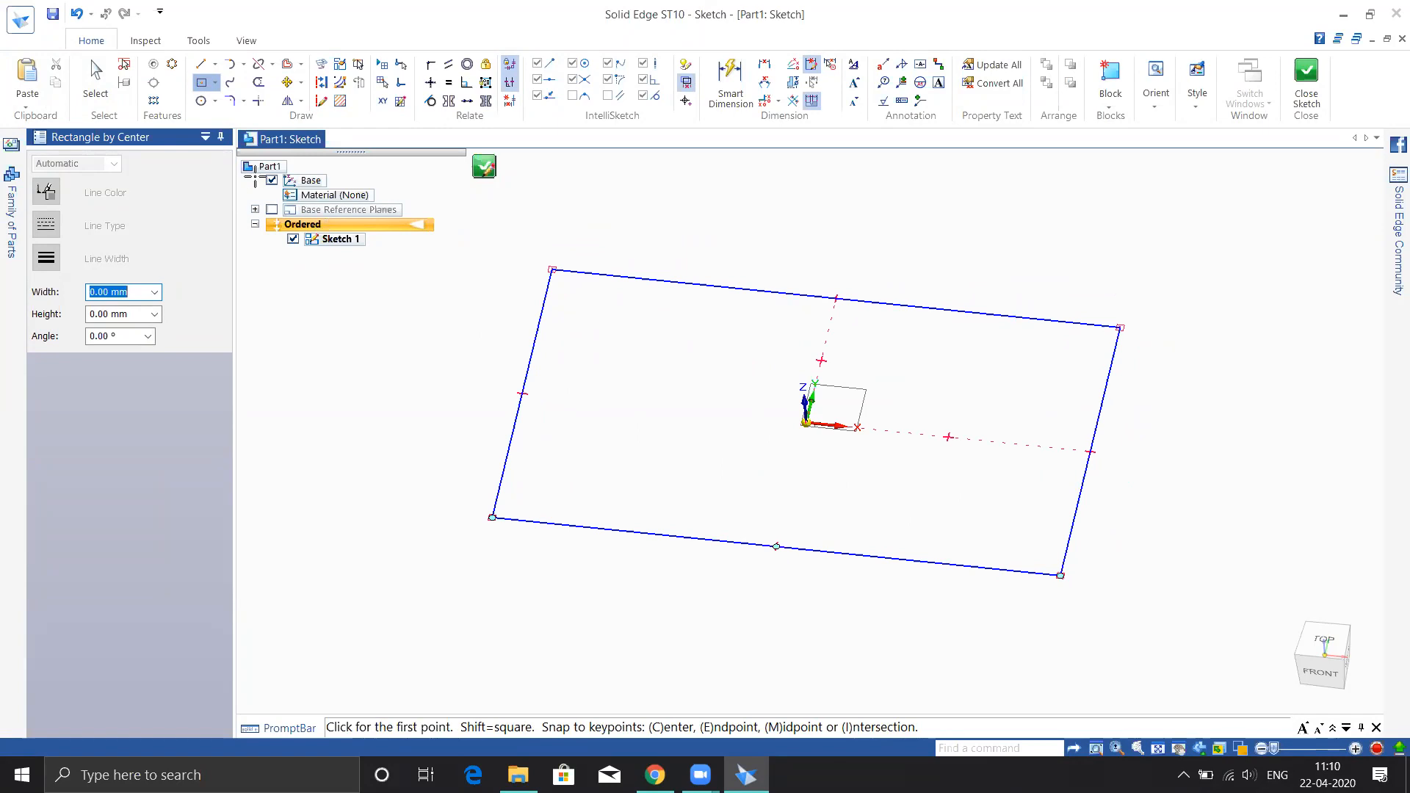
left_click(1312, 70)
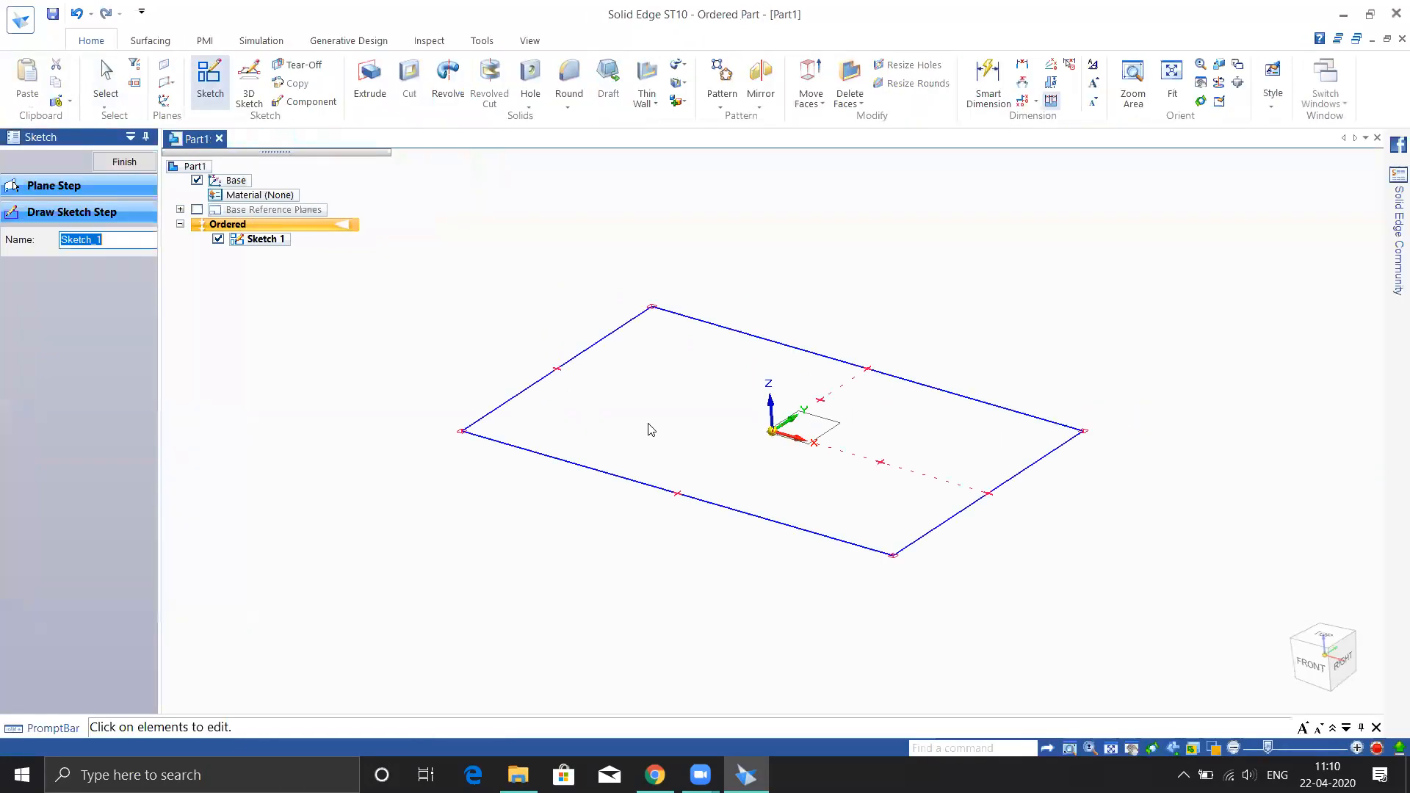
Extrude the rectangle chain upward by about 87 mm as a finite extent.
left_click(371, 82)
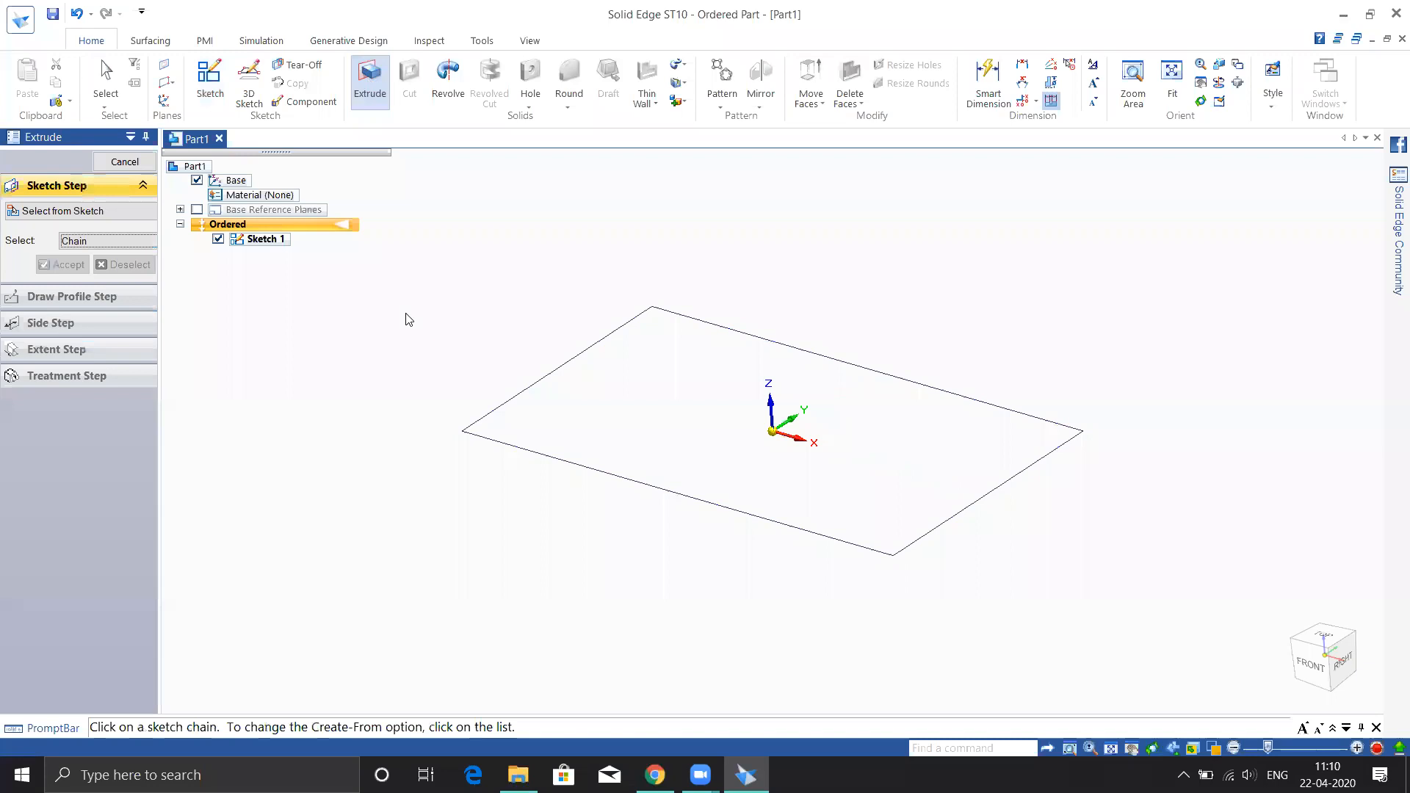
left_click(488, 439)
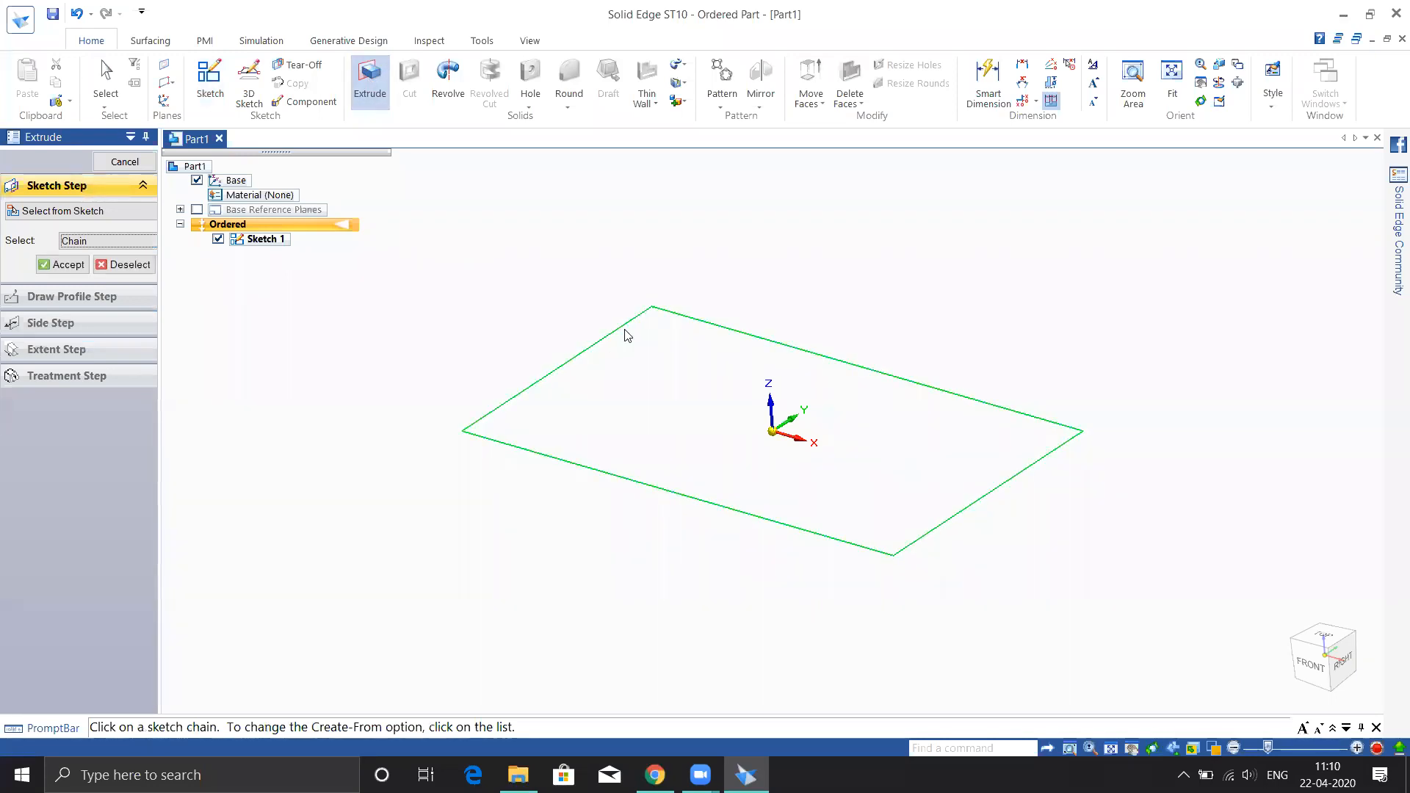
left_click(63, 264)
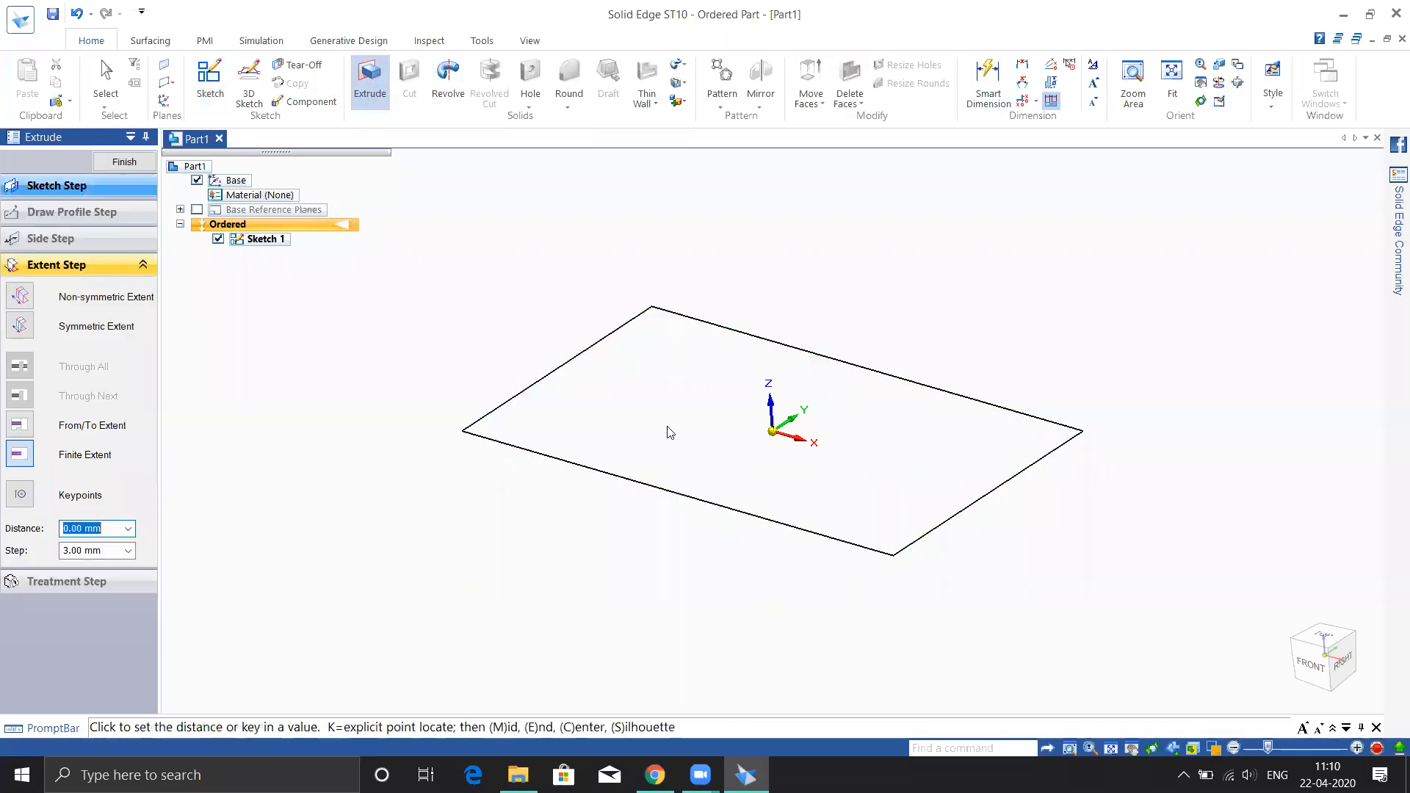
left_click(669, 323)
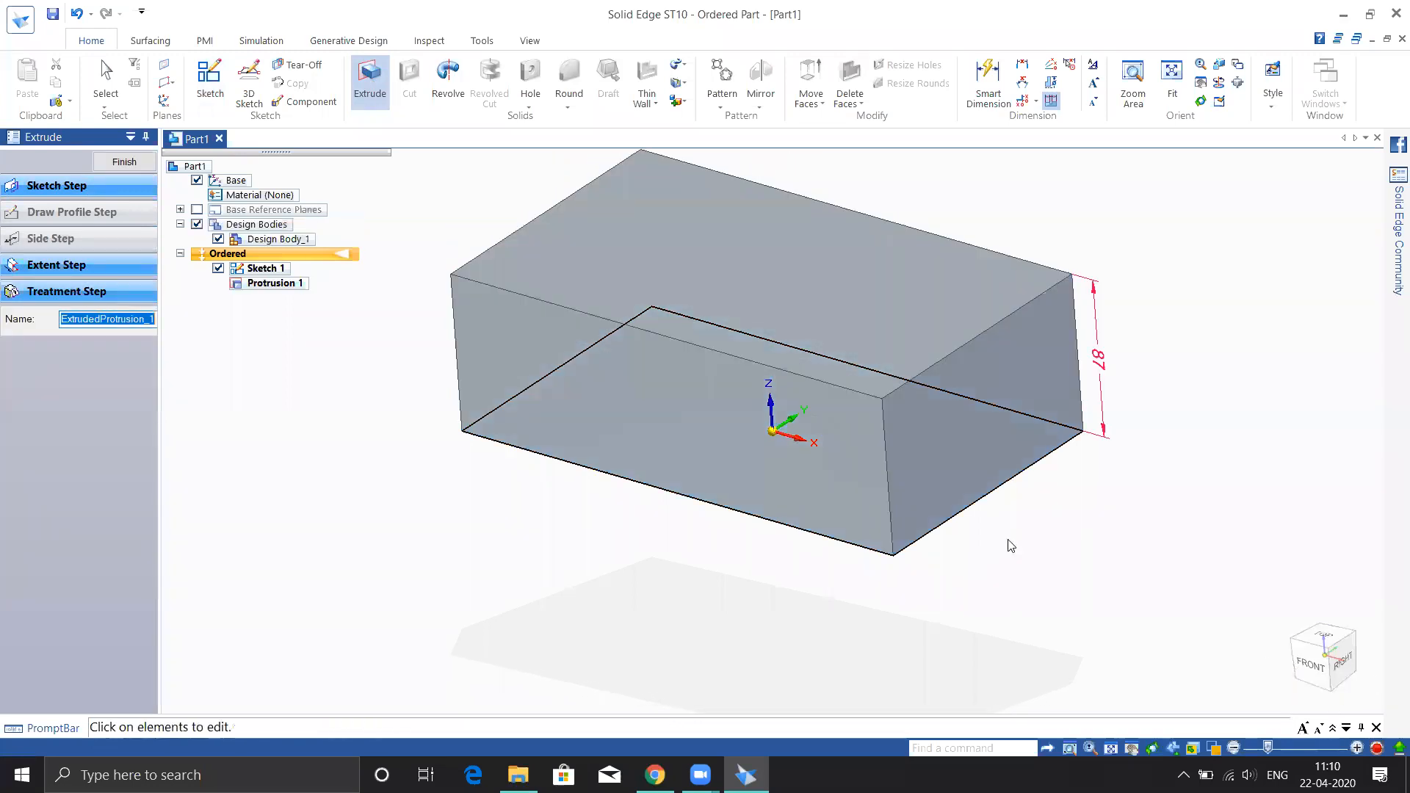
key("Escape")
Examine the extruded block at different view positions and magnifications.
mouse_move(1077, 550)
middle_mouse_down()
mouse_move(1011, 542)
mouse_move(1084, 547)
middle_mouse_up()
middle_click_drag(1116, 416, 1087, 492, "shift")
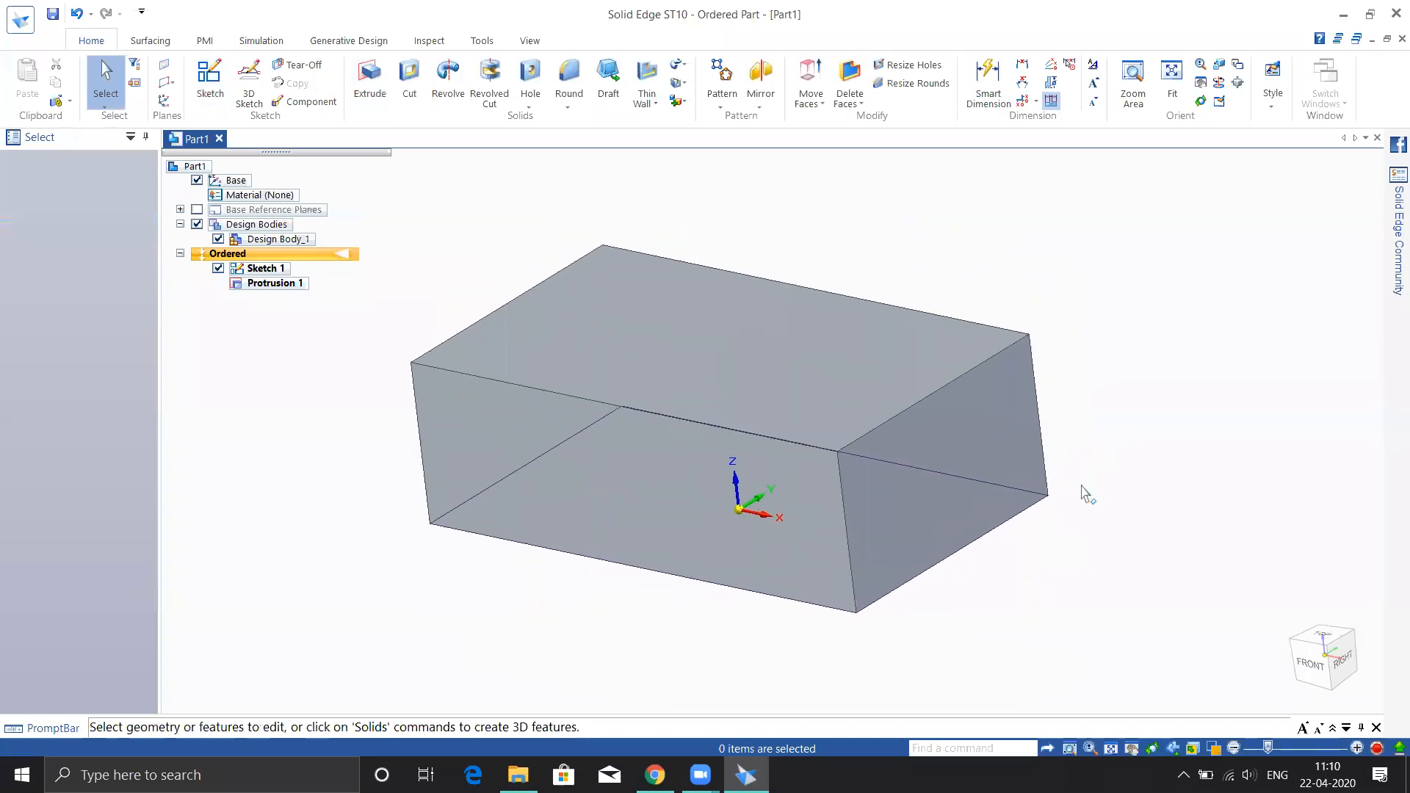
middle_click_drag(723, 471, 756, 450, "shift")
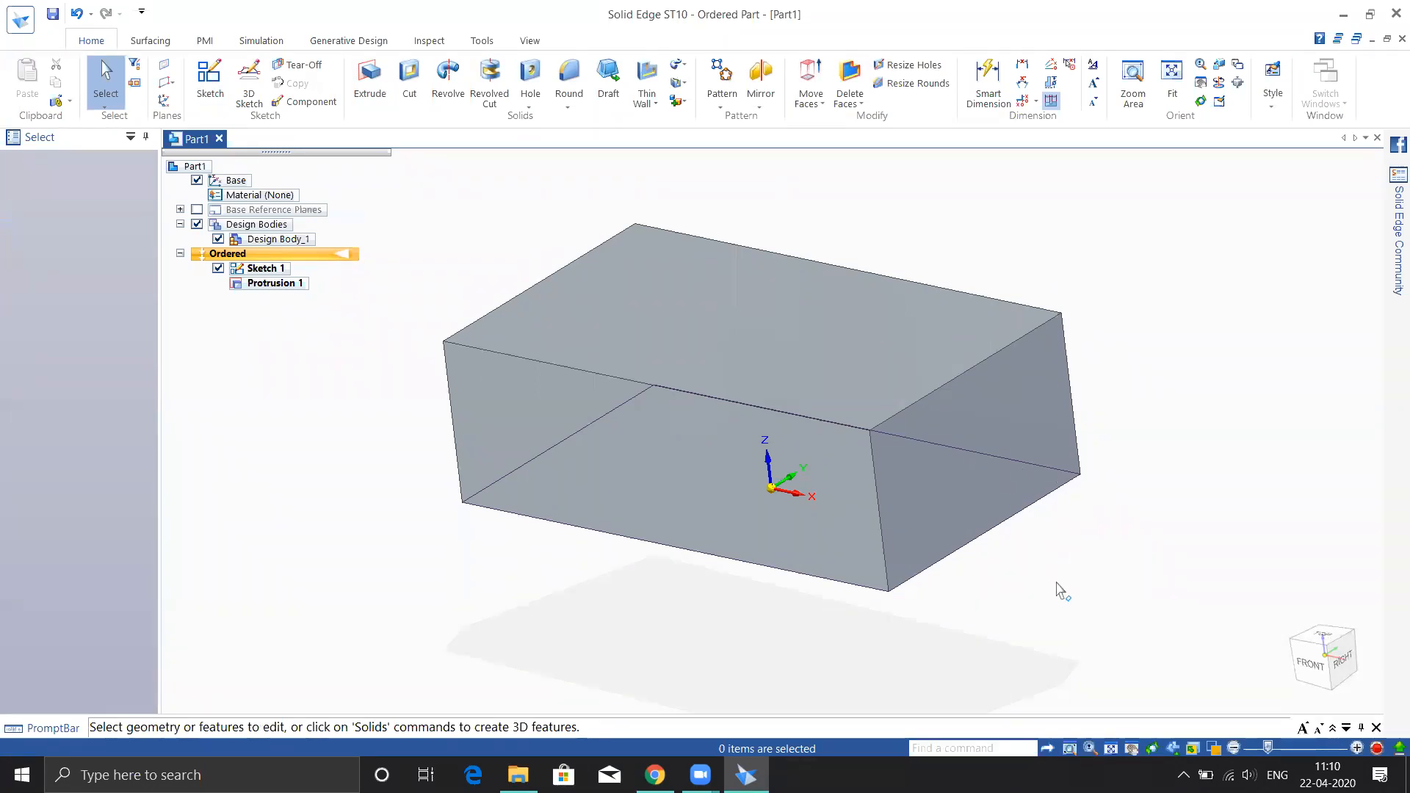
scroll(1061, 576, "down", 2)
scroll(1055, 564, "up", 1)
scroll(1055, 564, "up", 1)
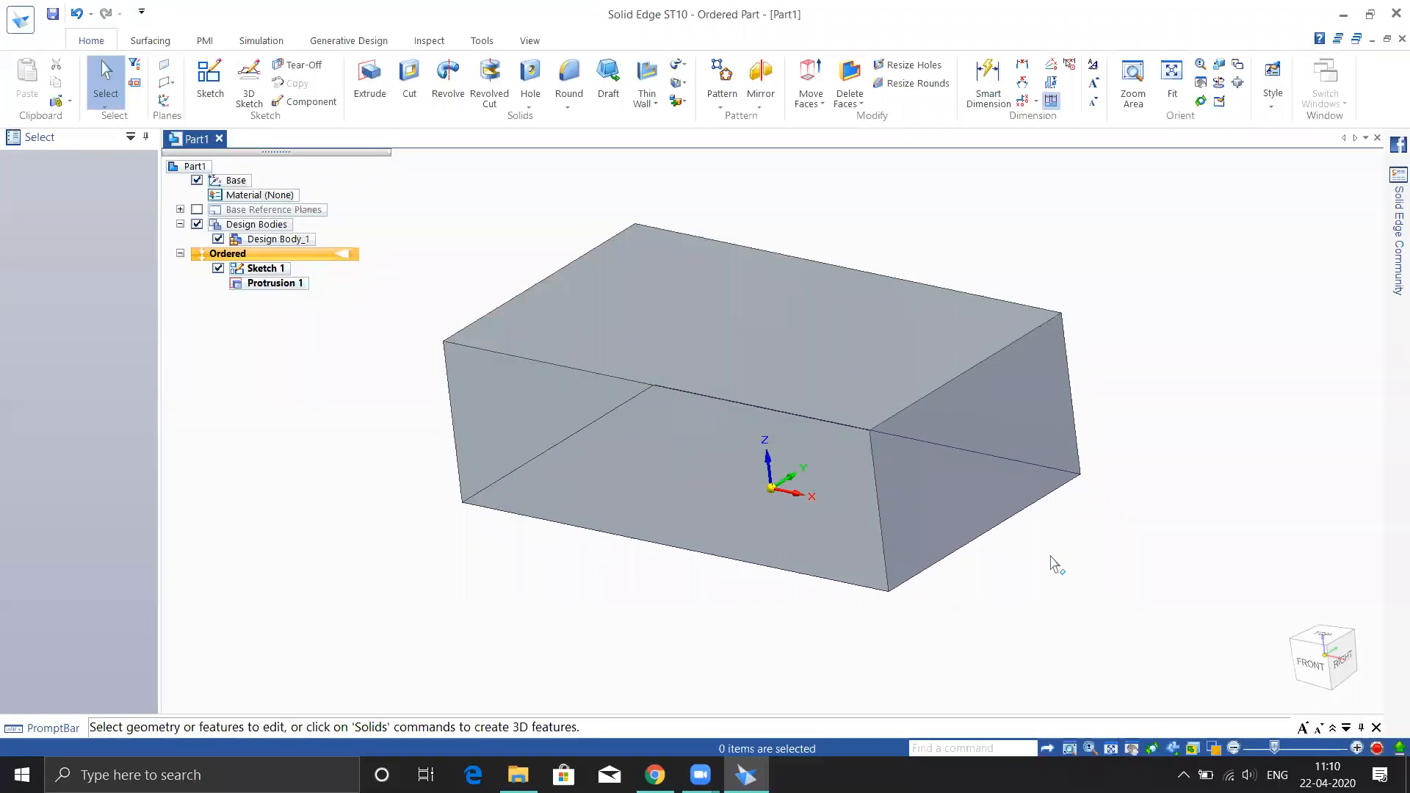
scroll(985, 576, "down", 3)
scroll(969, 535, "up", 3)
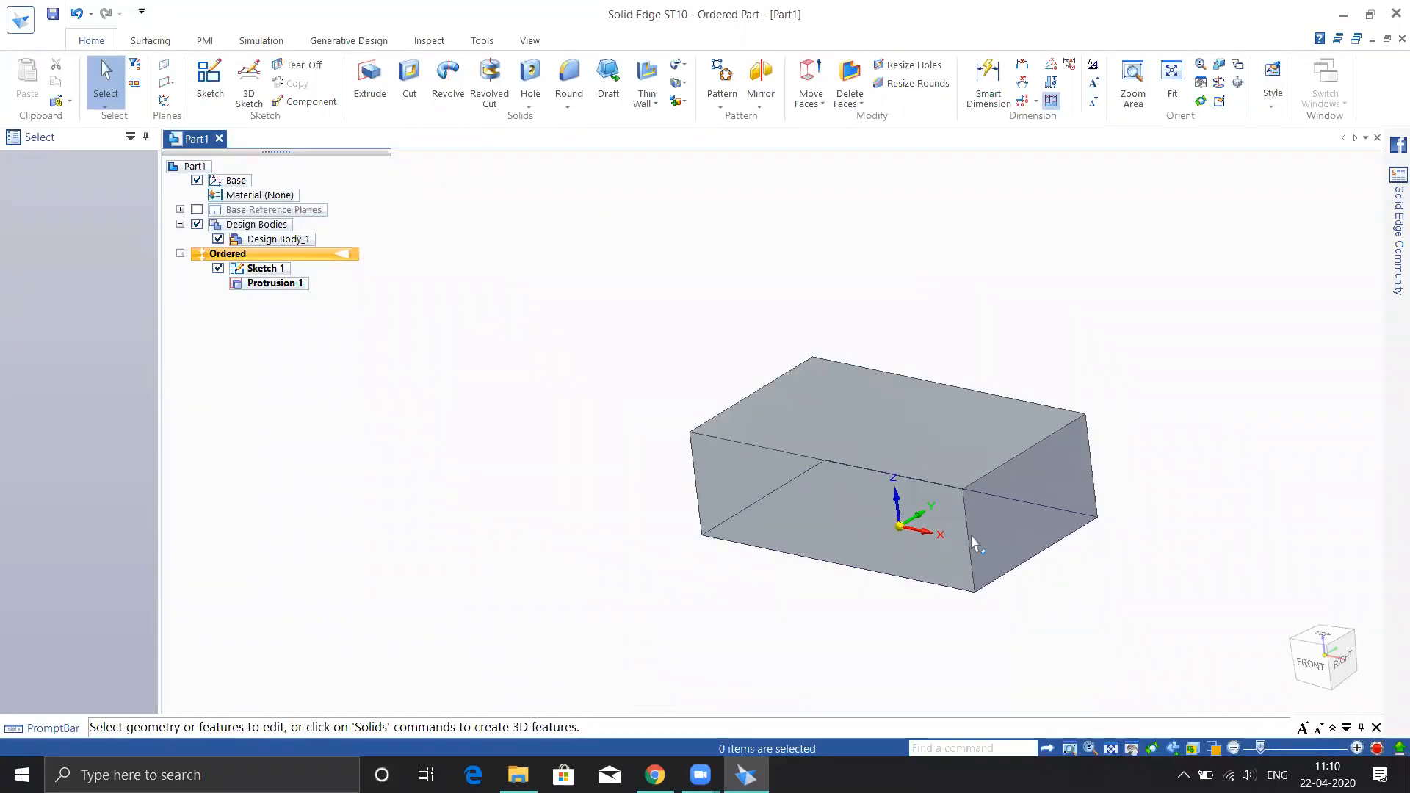
scroll(1039, 592, "down", 1)
scroll(1008, 565, "up", 1)
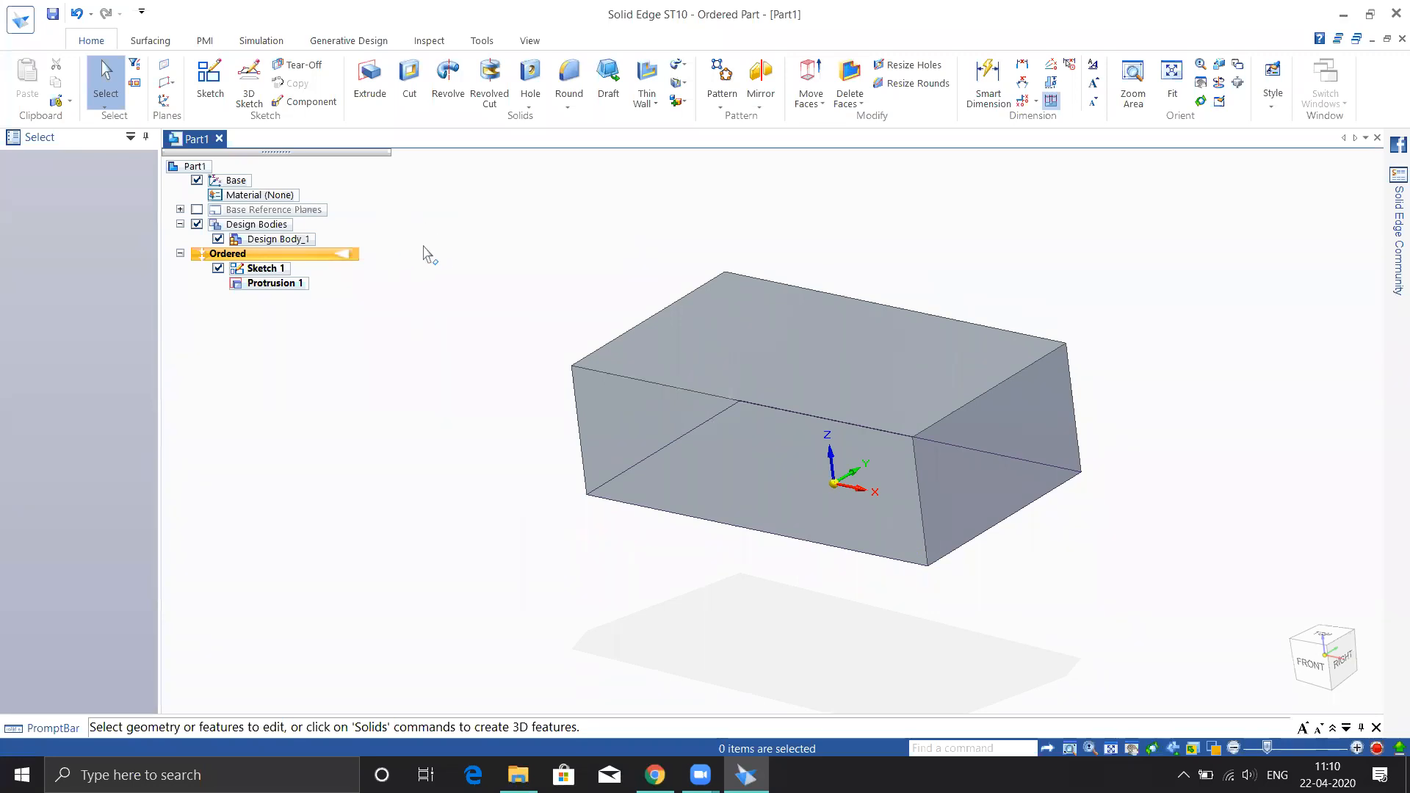
scroll(414, 250, "down", 1)
scroll(413, 250, "up", 4)
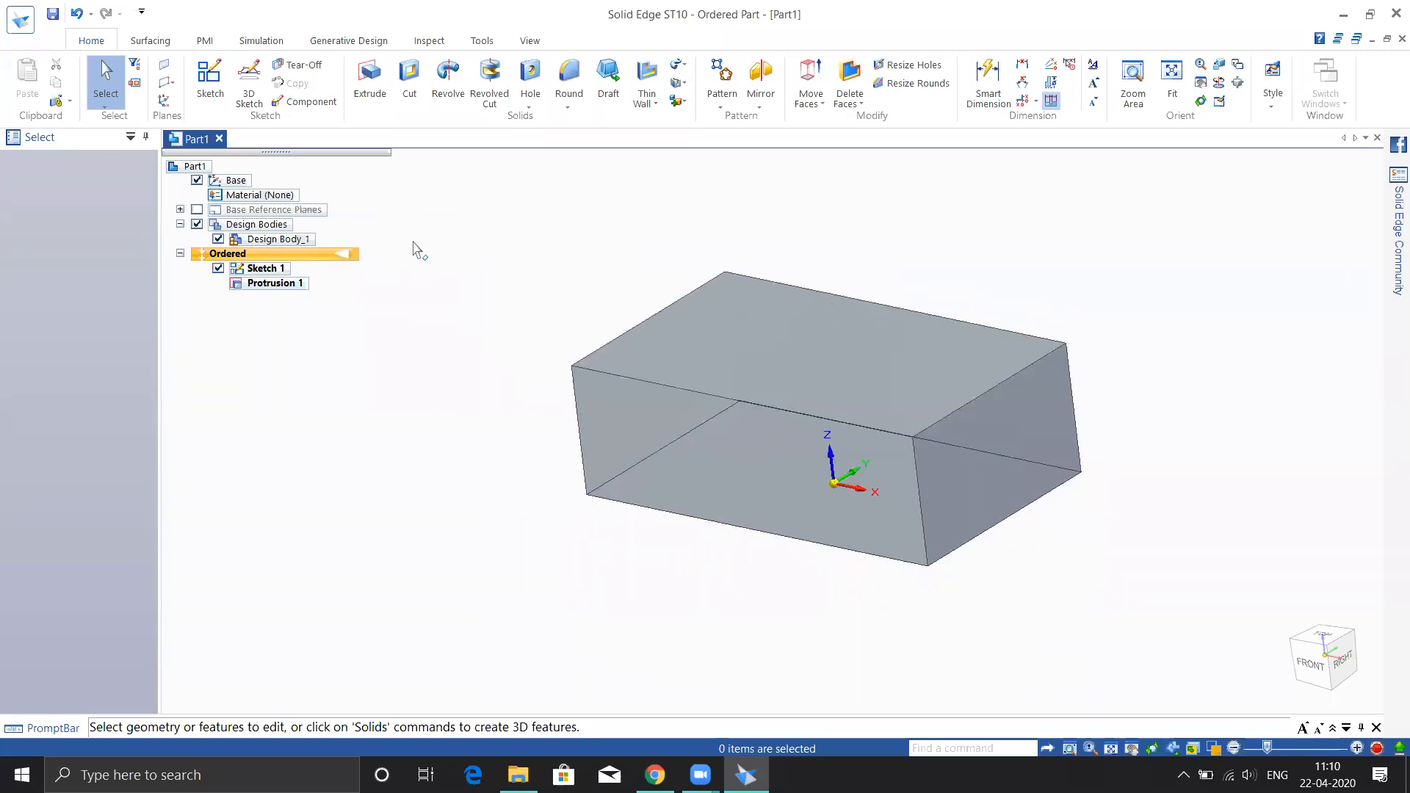
Examine the extruded block at several magnifications, from a small overview to a close-up of its corner.
scroll(414, 249, "up", 1)
scroll(414, 250, "down", 4)
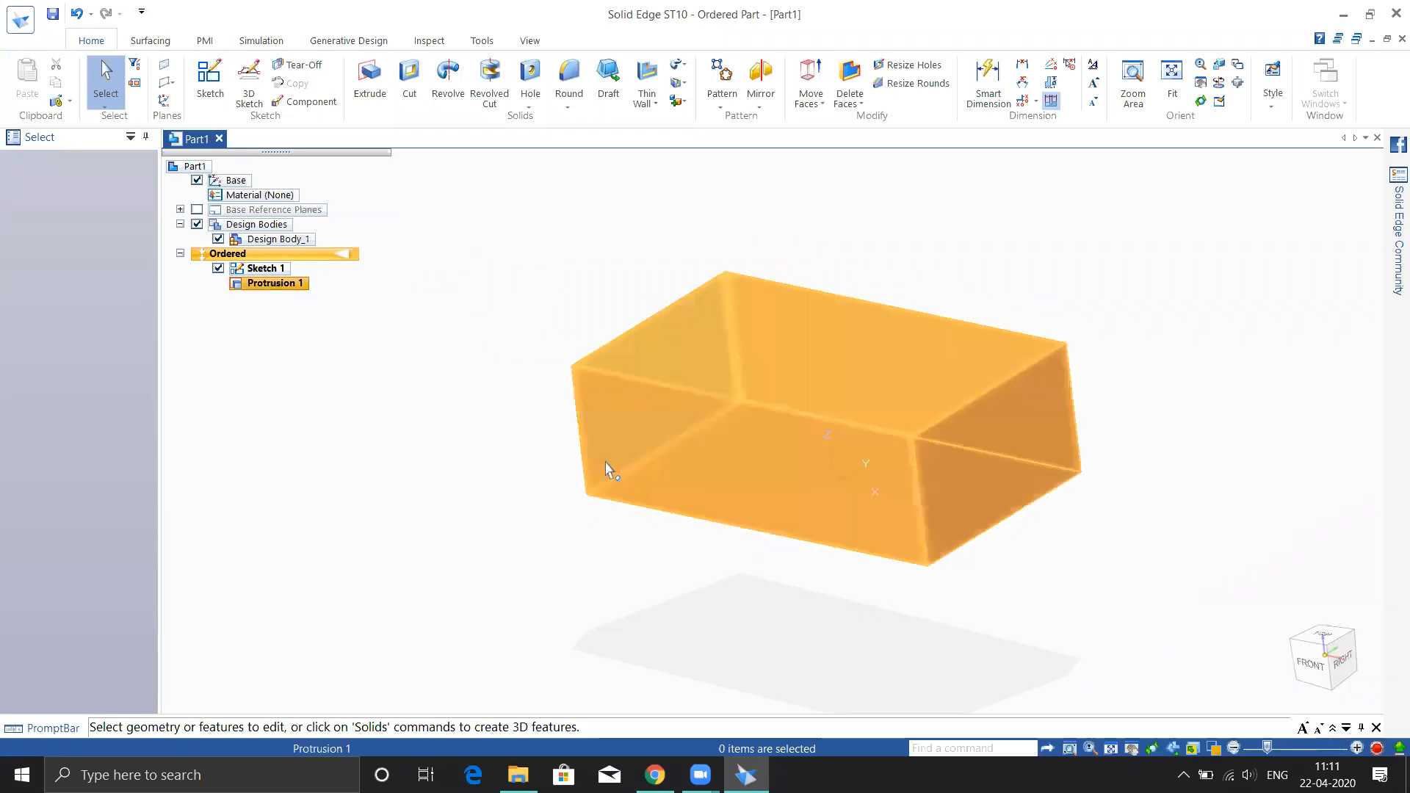
scroll(604, 479, "down", 2)
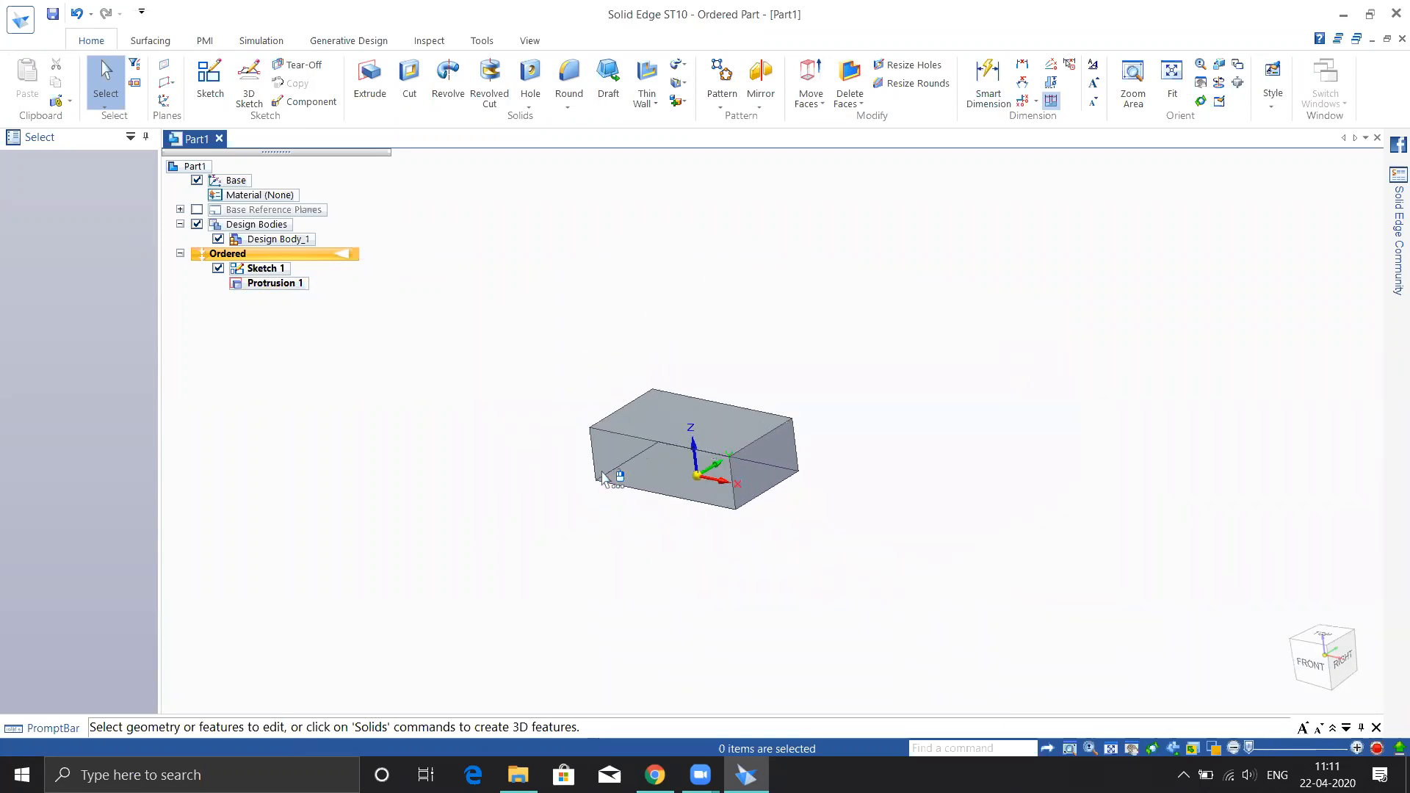
scroll(604, 479, "up", 4)
scroll(599, 515, "up", 2)
scroll(596, 529, "down", 6)
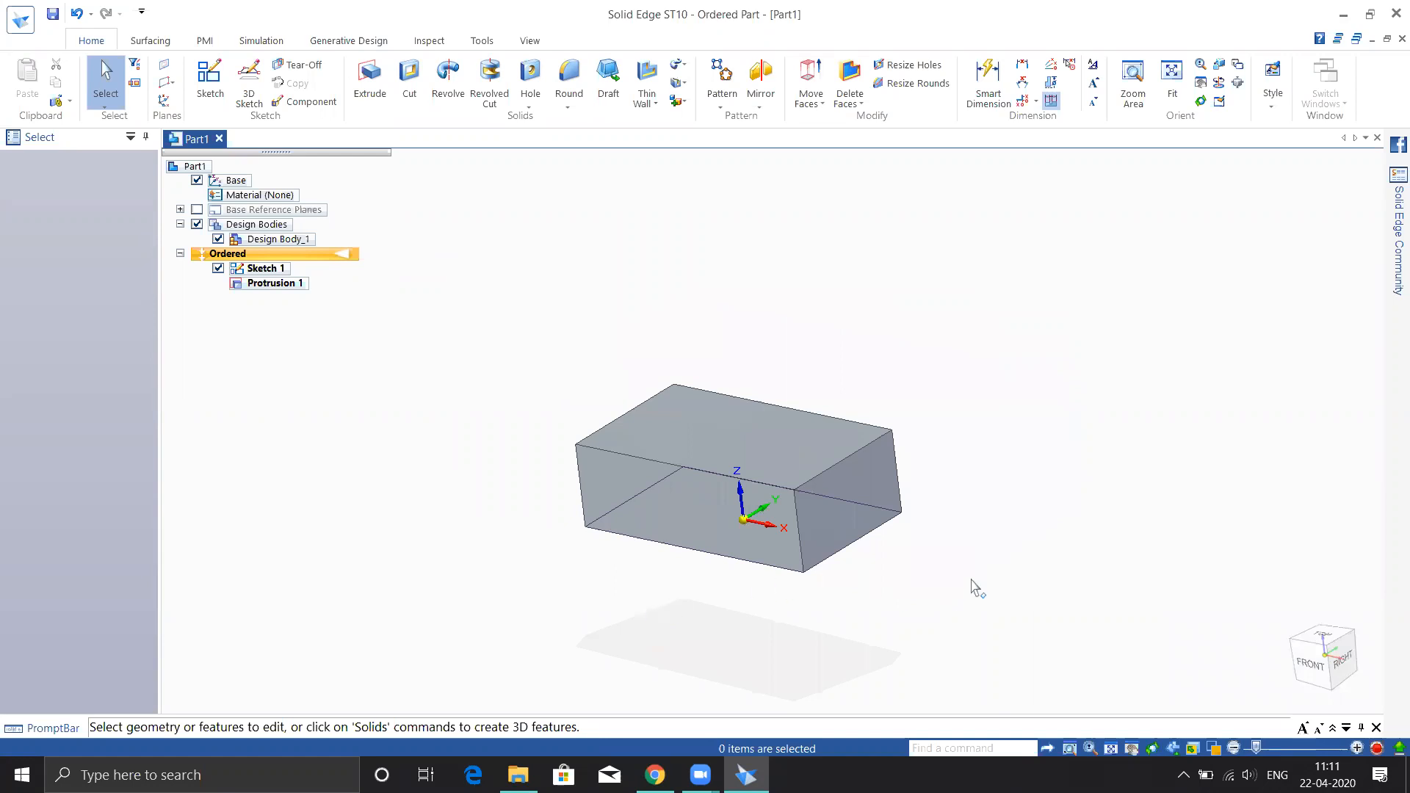
scroll(1008, 568, "up", 3)
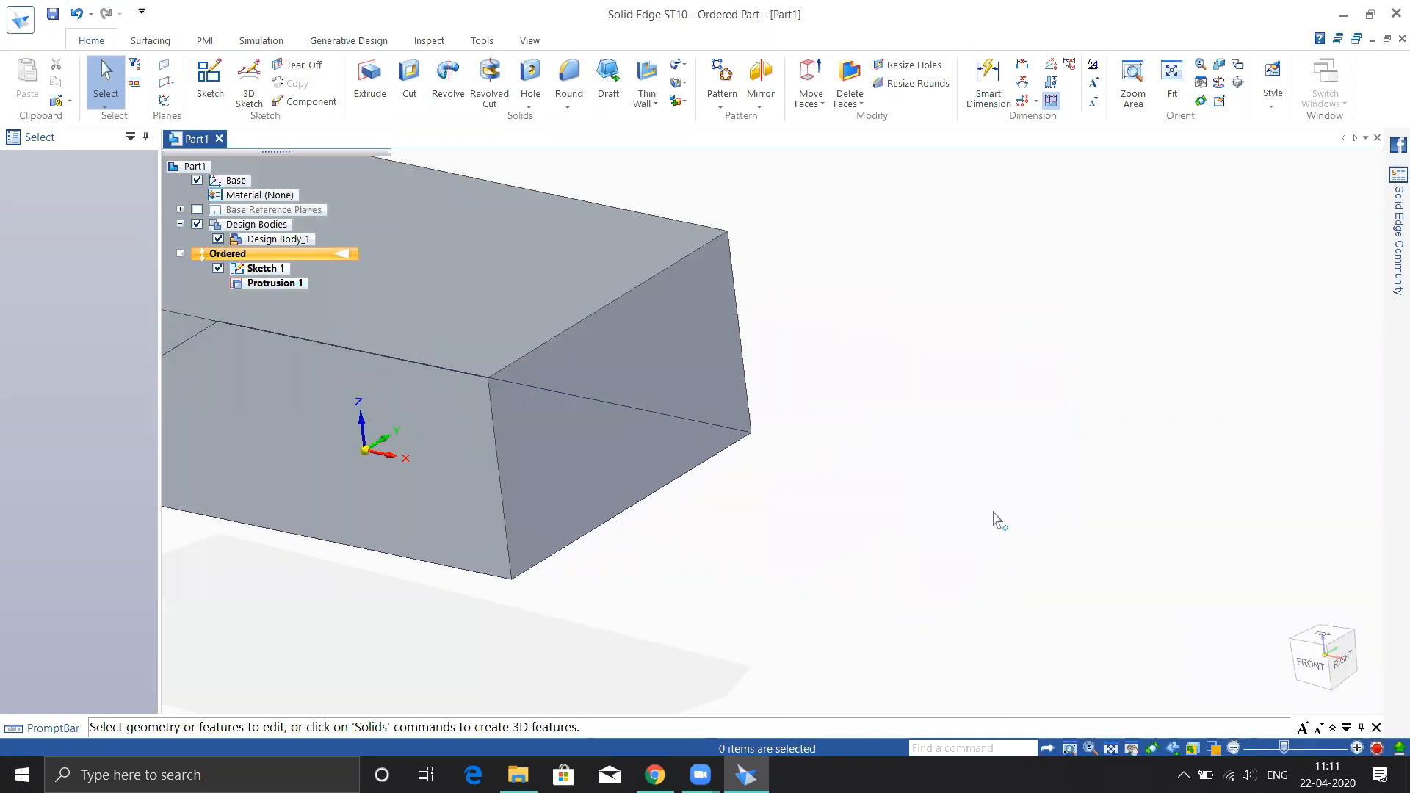
scroll(994, 519, "up", 3)
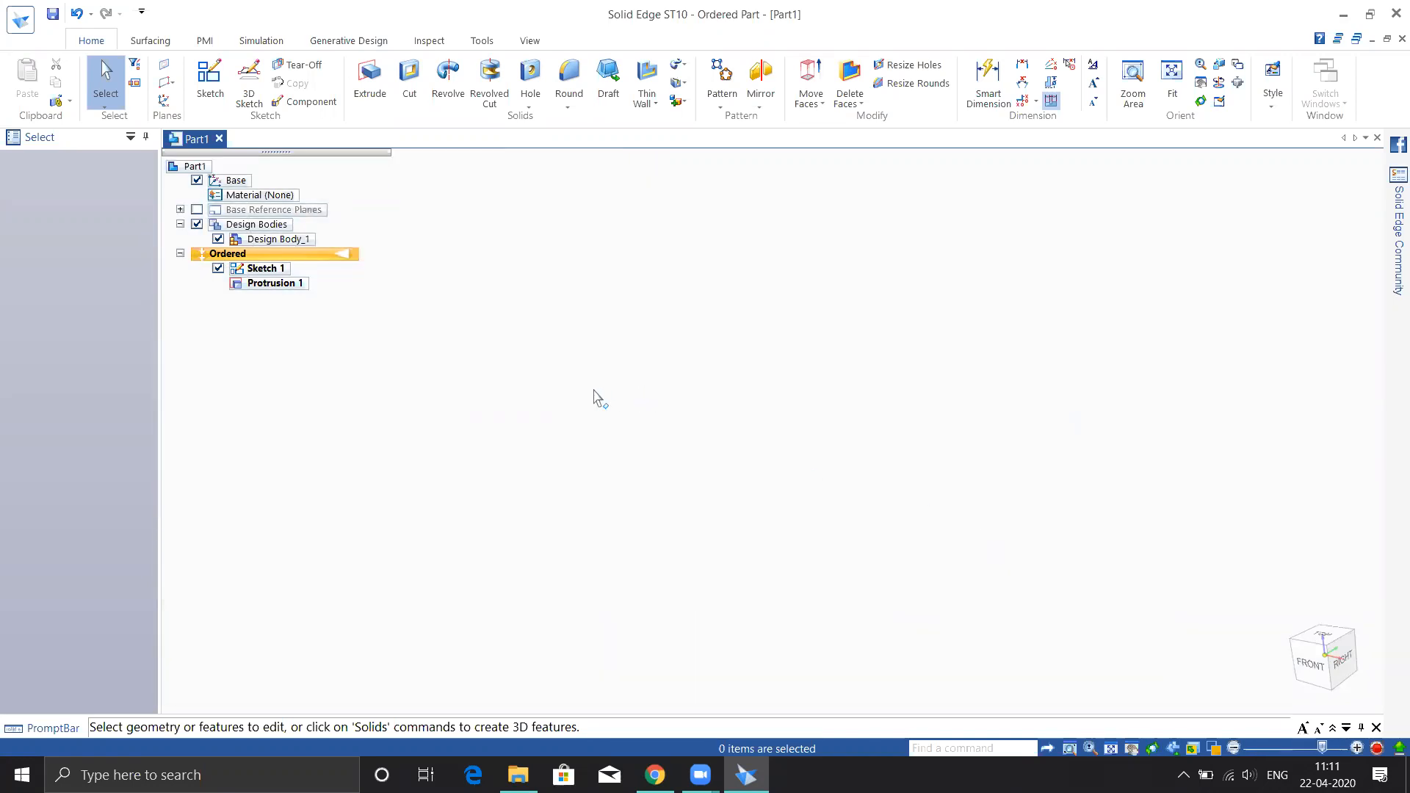
Practise panning the block out of sight and fitting the whole model back into the view.
middle_click_drag(512, 418, 992, 276)
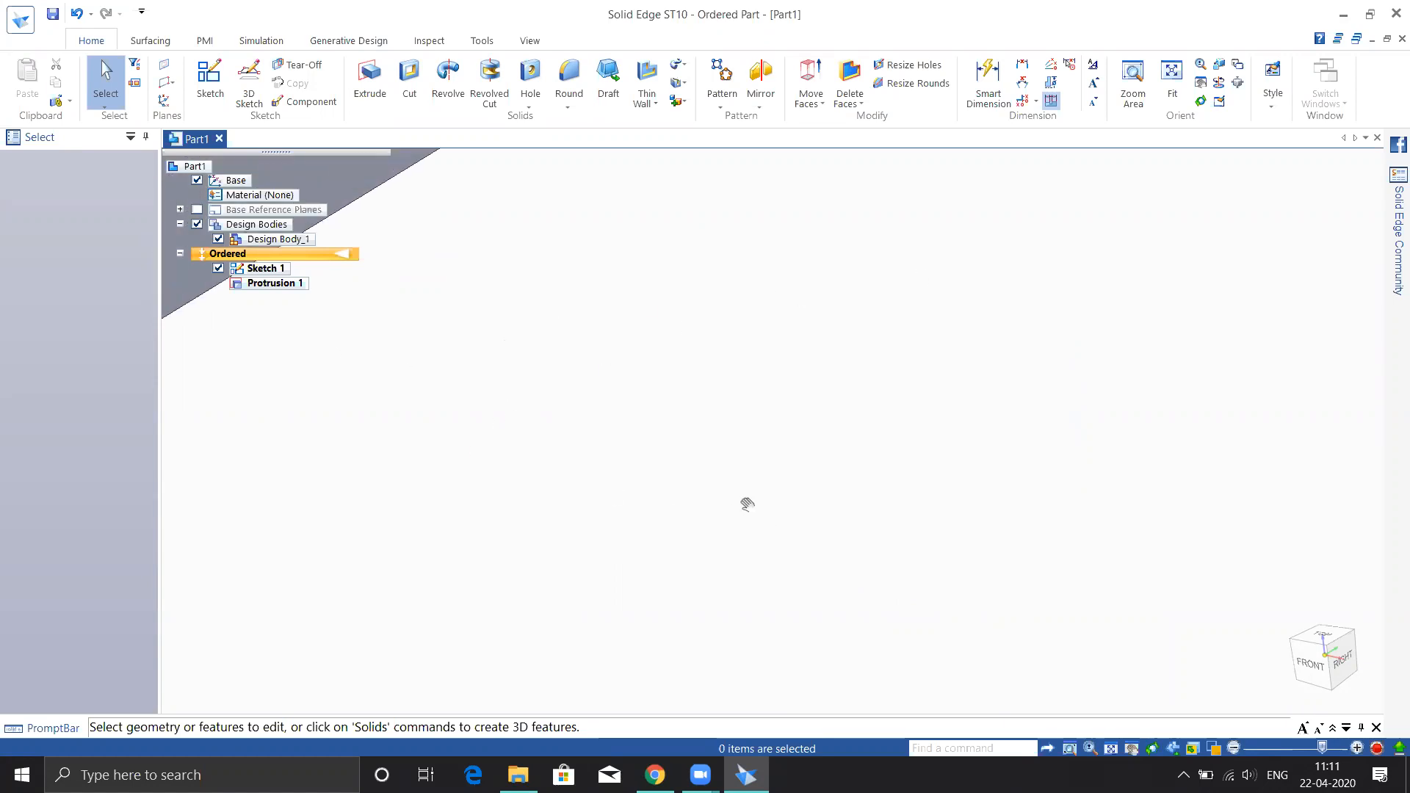
middle_click_drag(747, 504, 594, 330)
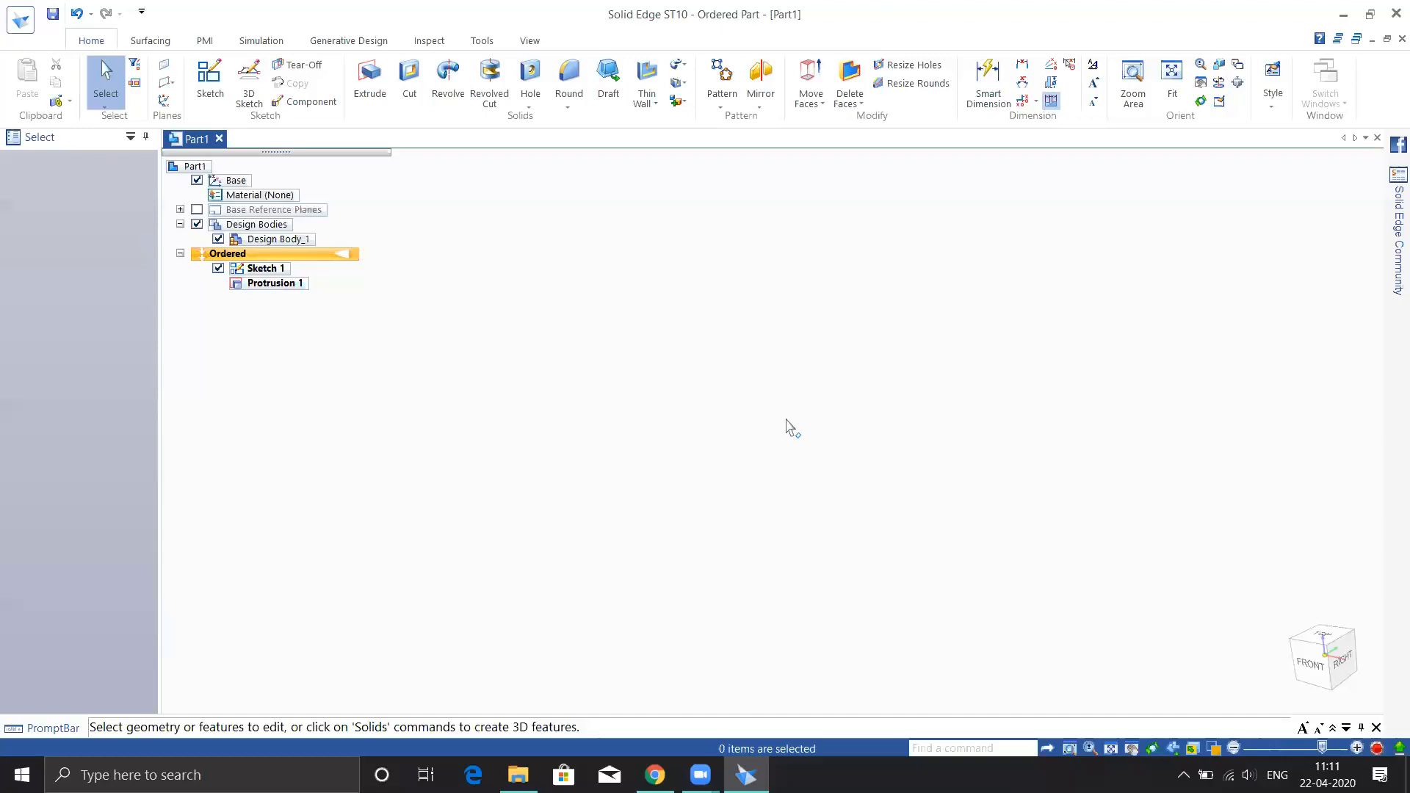
middle_click(843, 458)
middle_click(843, 458)
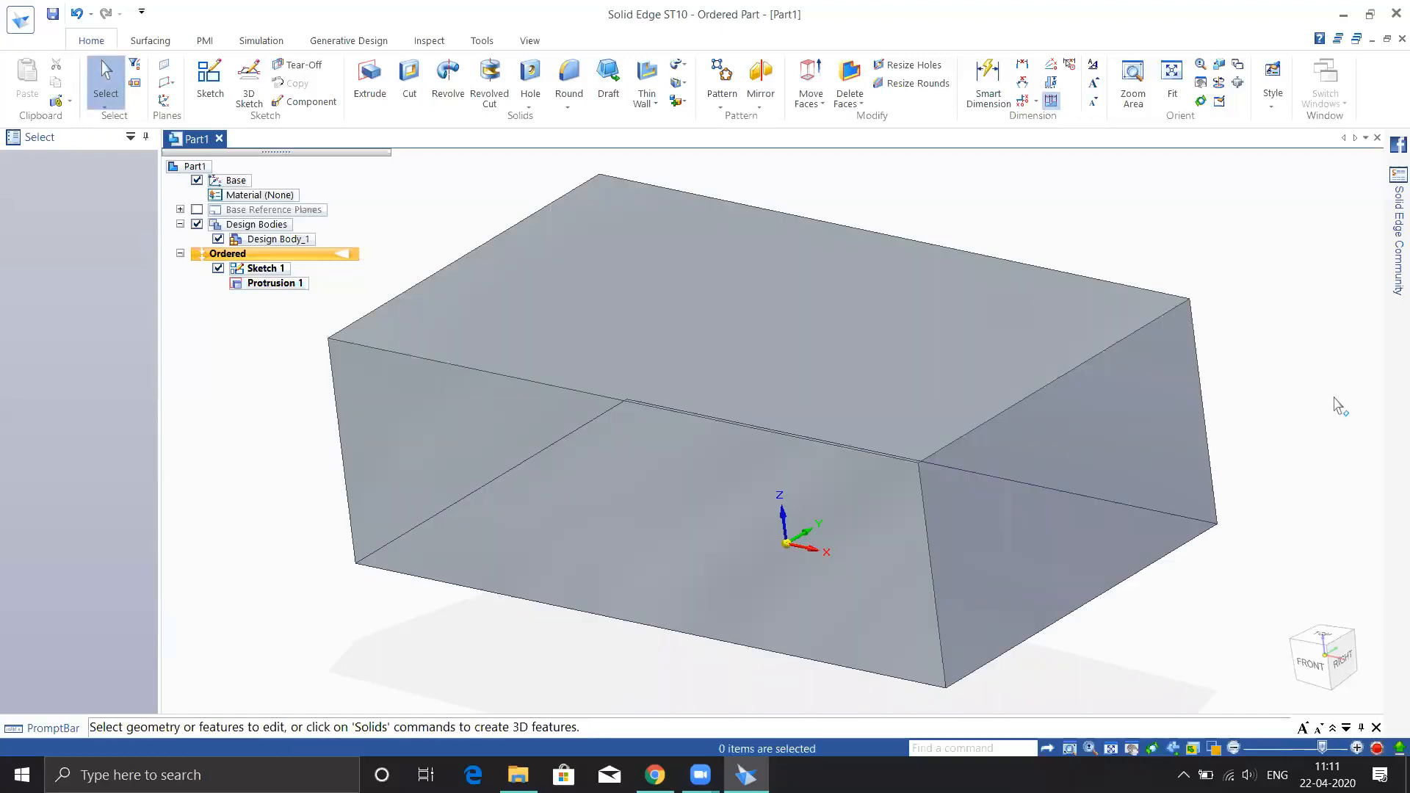
scroll(1247, 438, "down", 3)
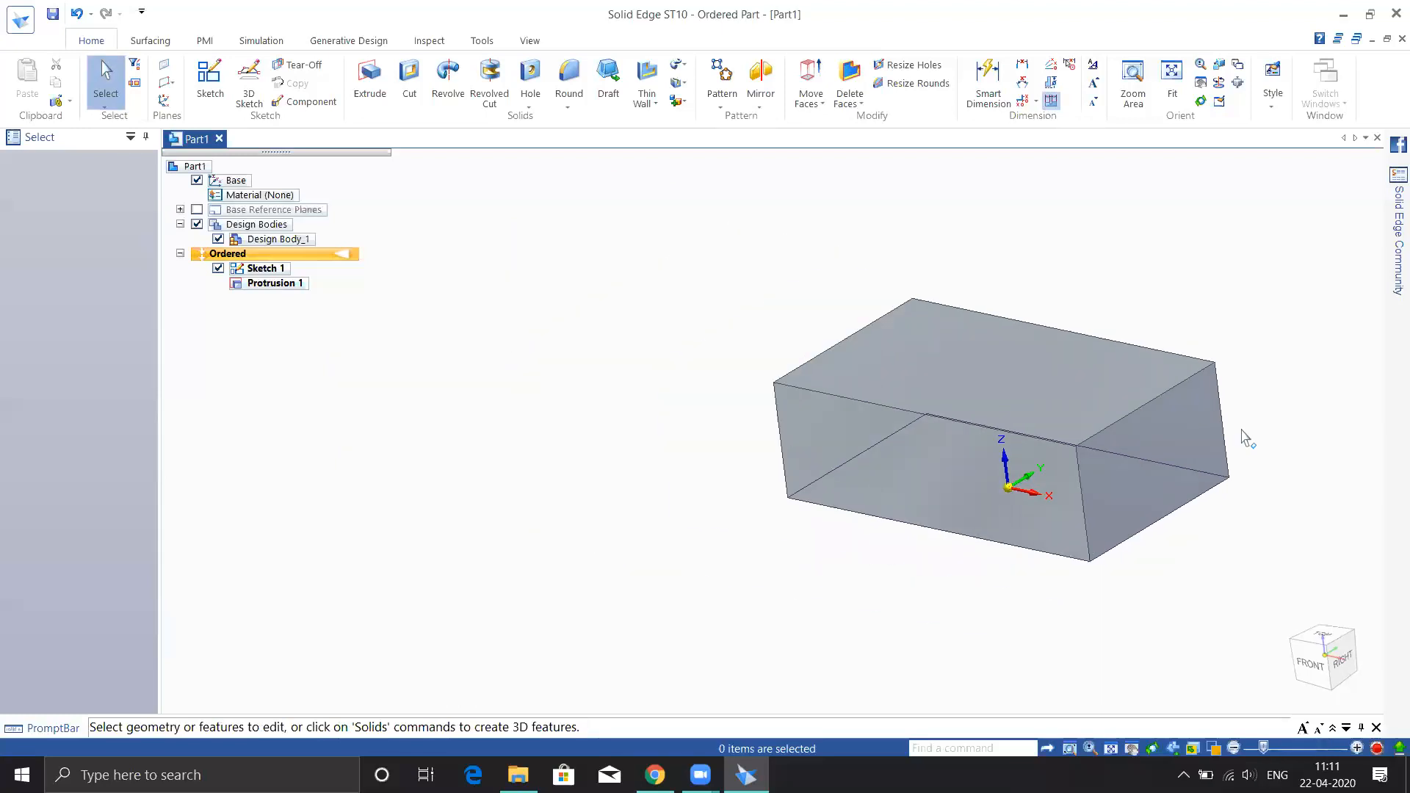
middle_click_drag(1258, 510, 223, 208, "shift")
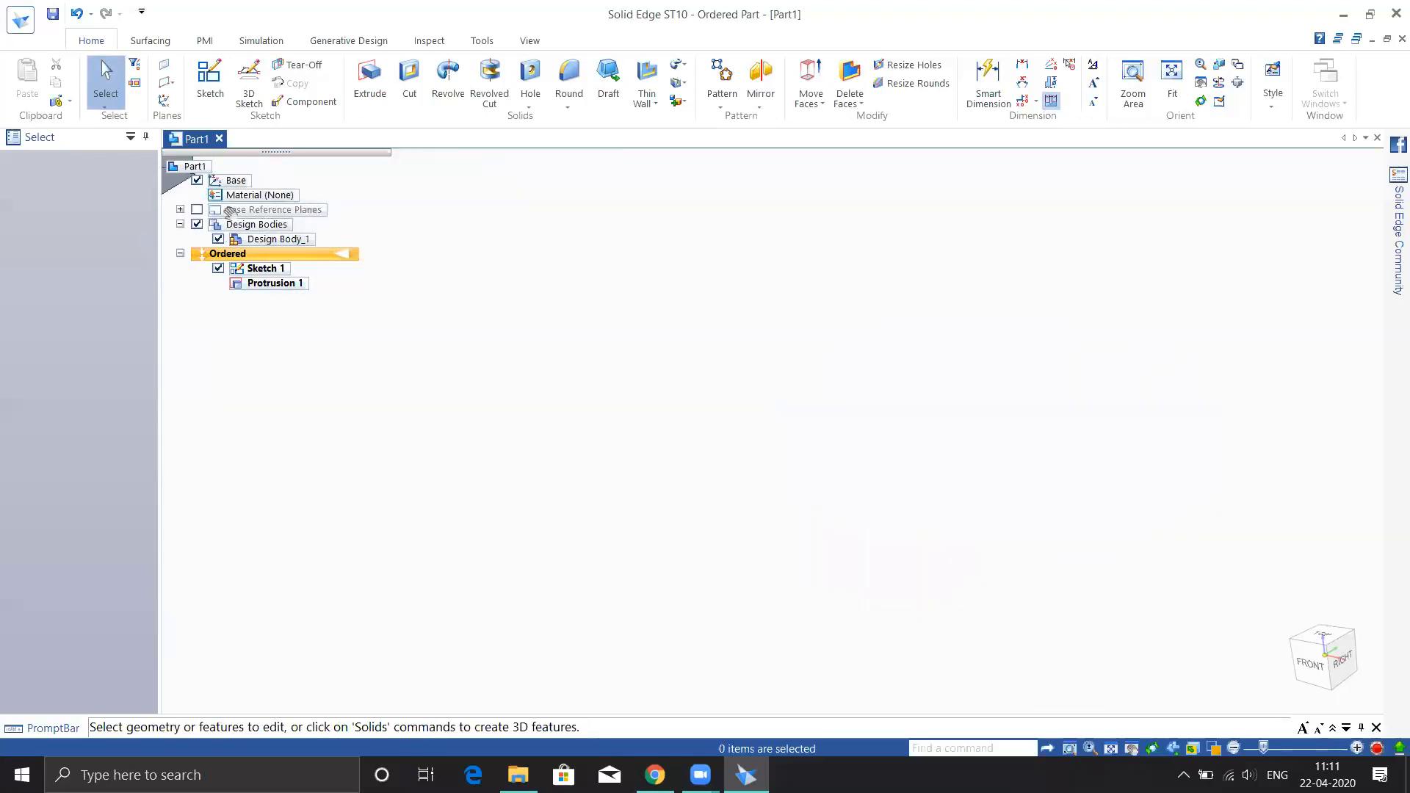
middle_click(682, 400)
middle_click(682, 403)
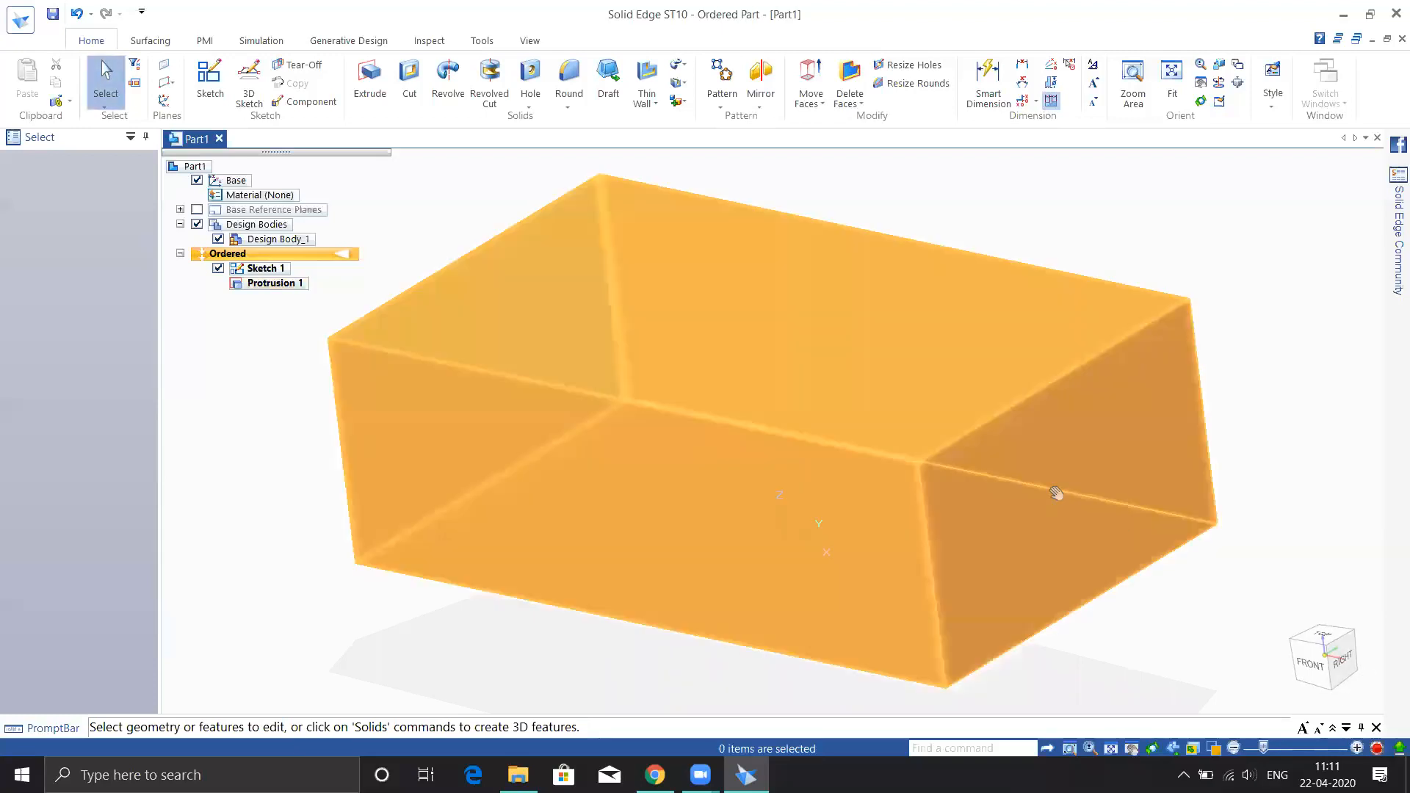
middle_click_drag(1058, 494, 541, 245, "shift")
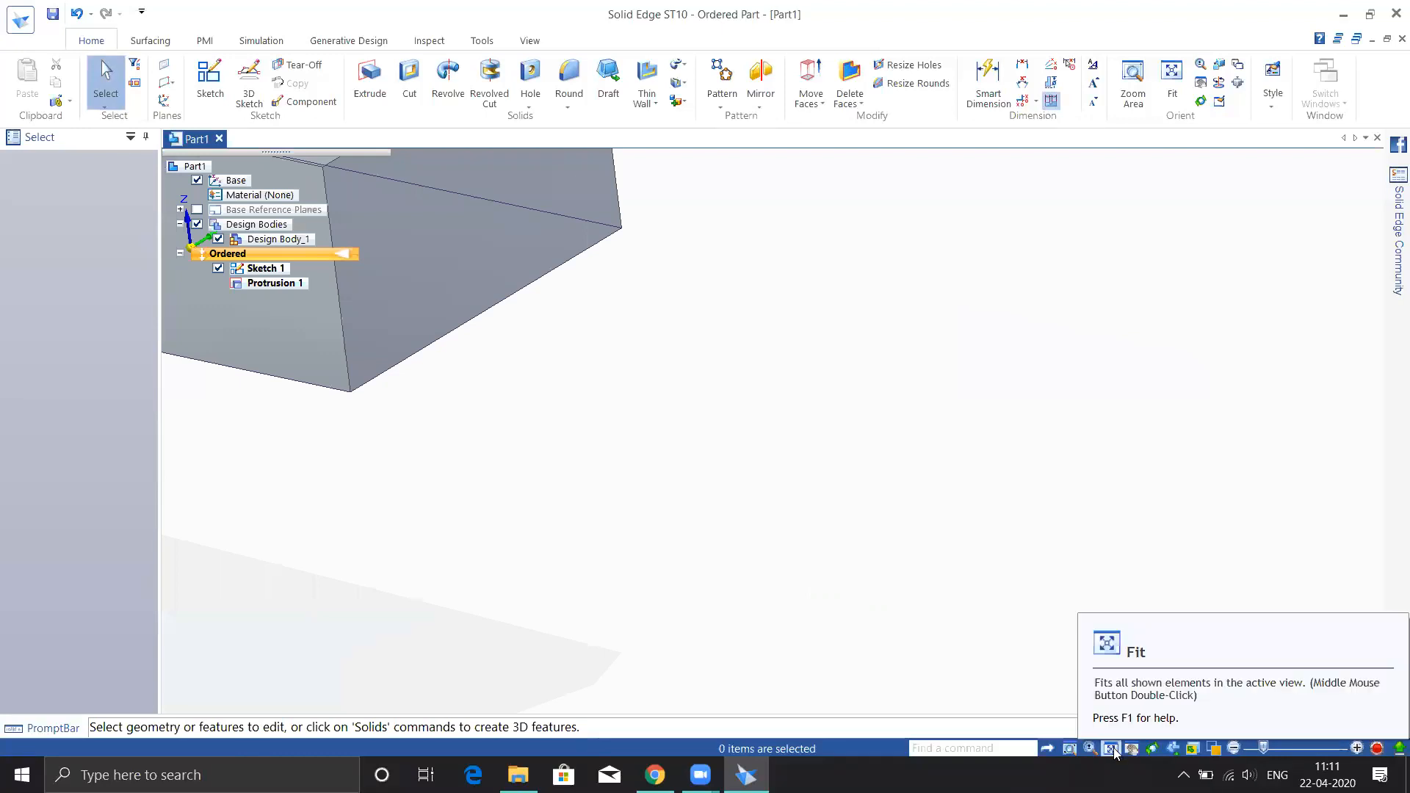
left_click(1111, 749)
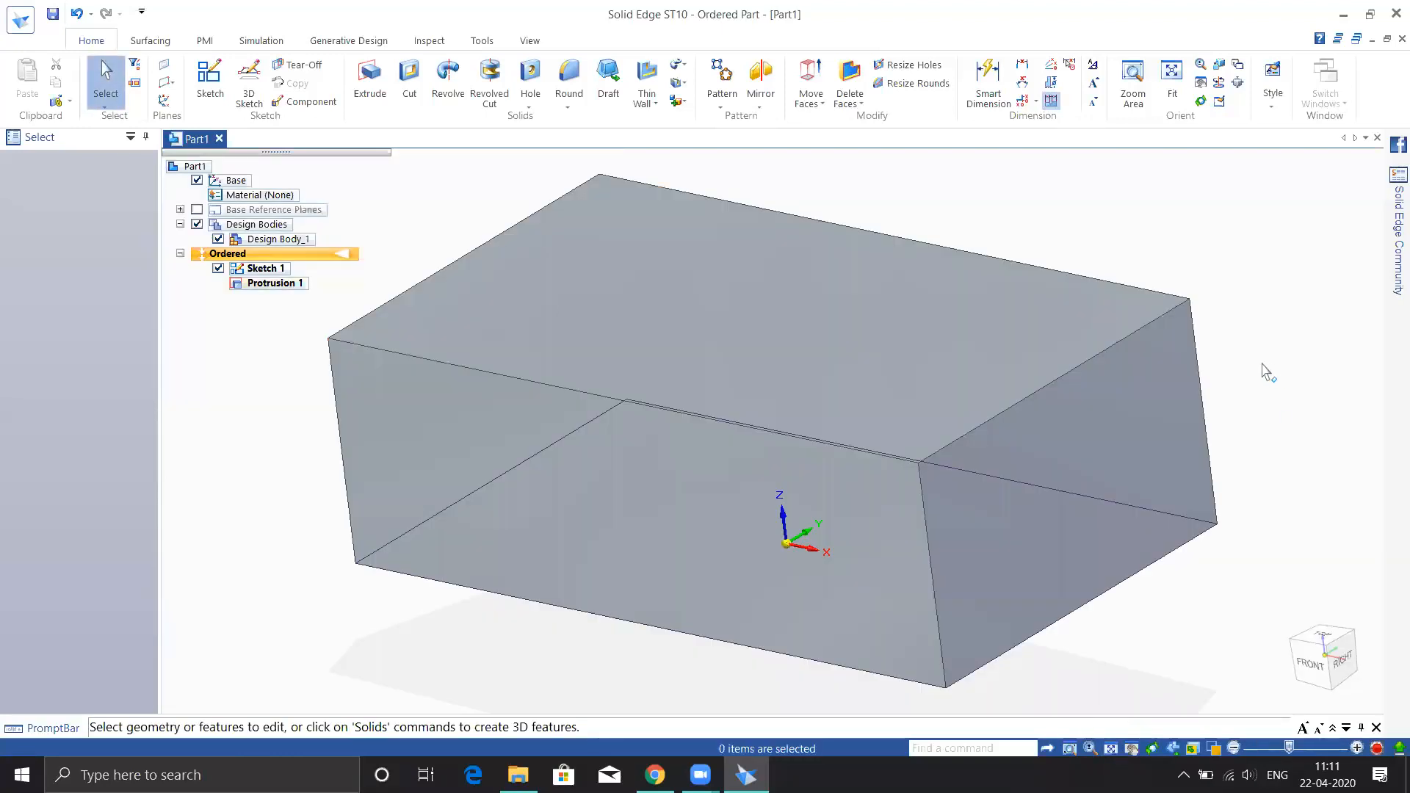
middle_click_drag(1263, 507, 147, 105, "shift")
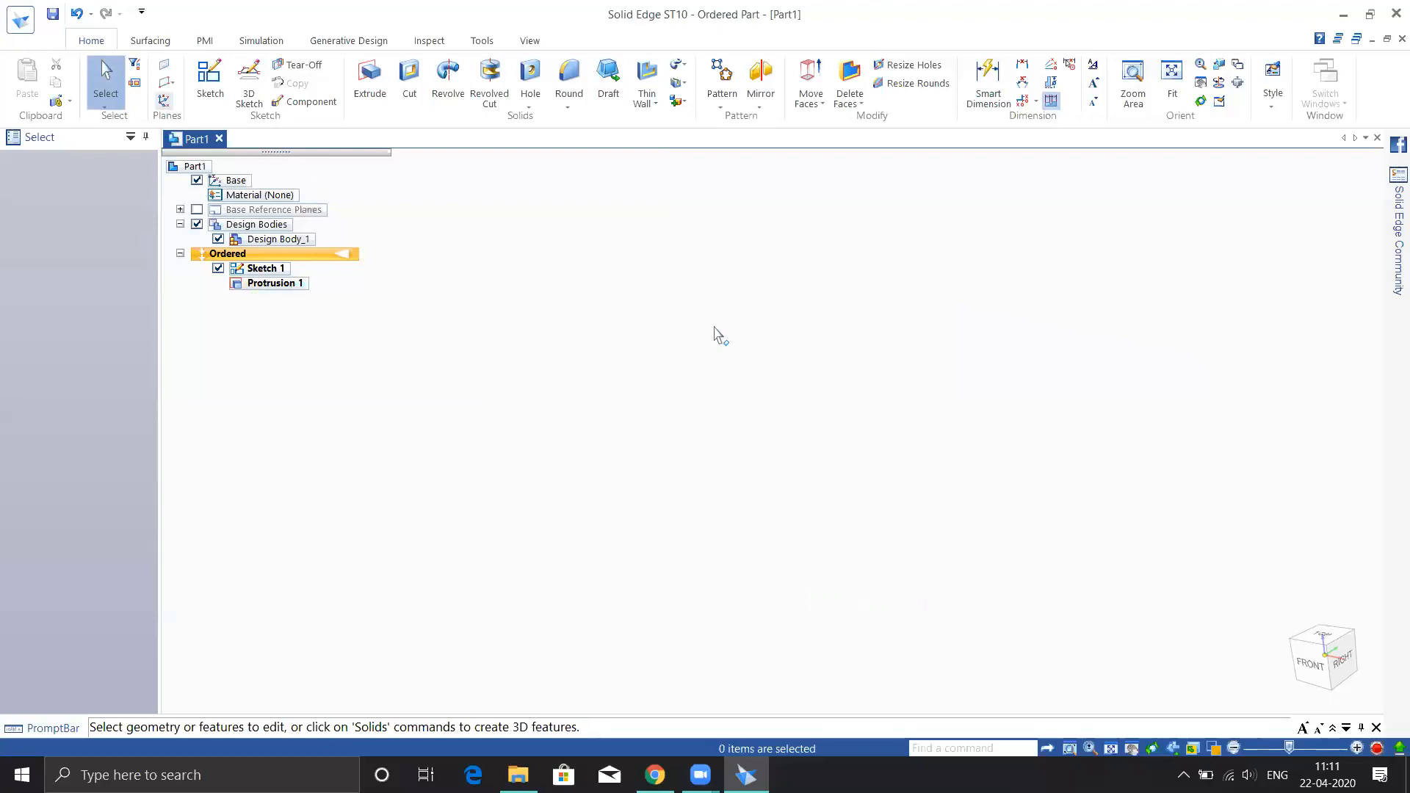
middle_click(882, 420)
middle_click(883, 420)
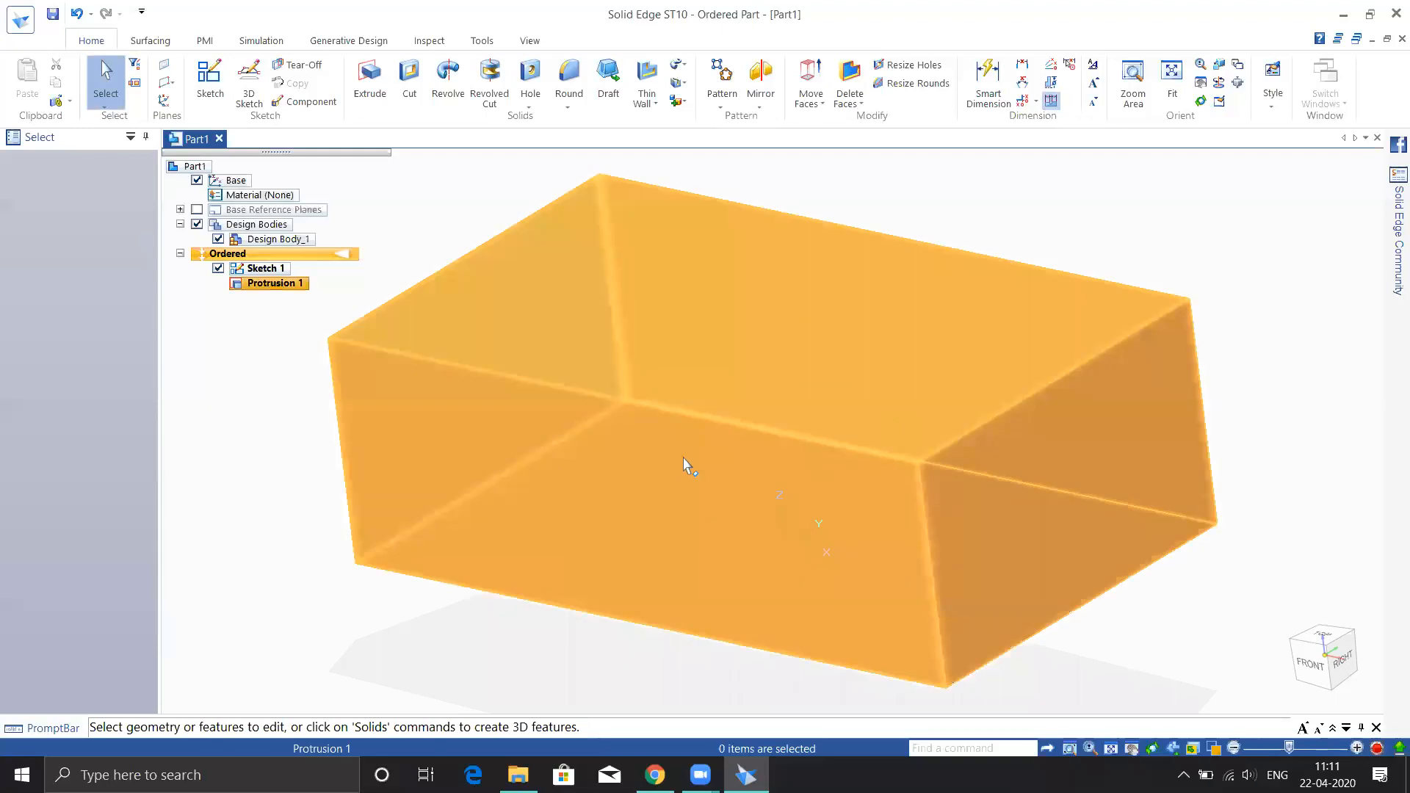
Examine the block from the top, front, right and back sides by zooming, rotating and panning around it.
scroll(612, 436, "down", 3)
scroll(613, 436, "up", 3)
scroll(645, 439, "down", 2)
middle_click_drag(996, 576, 1241, 617)
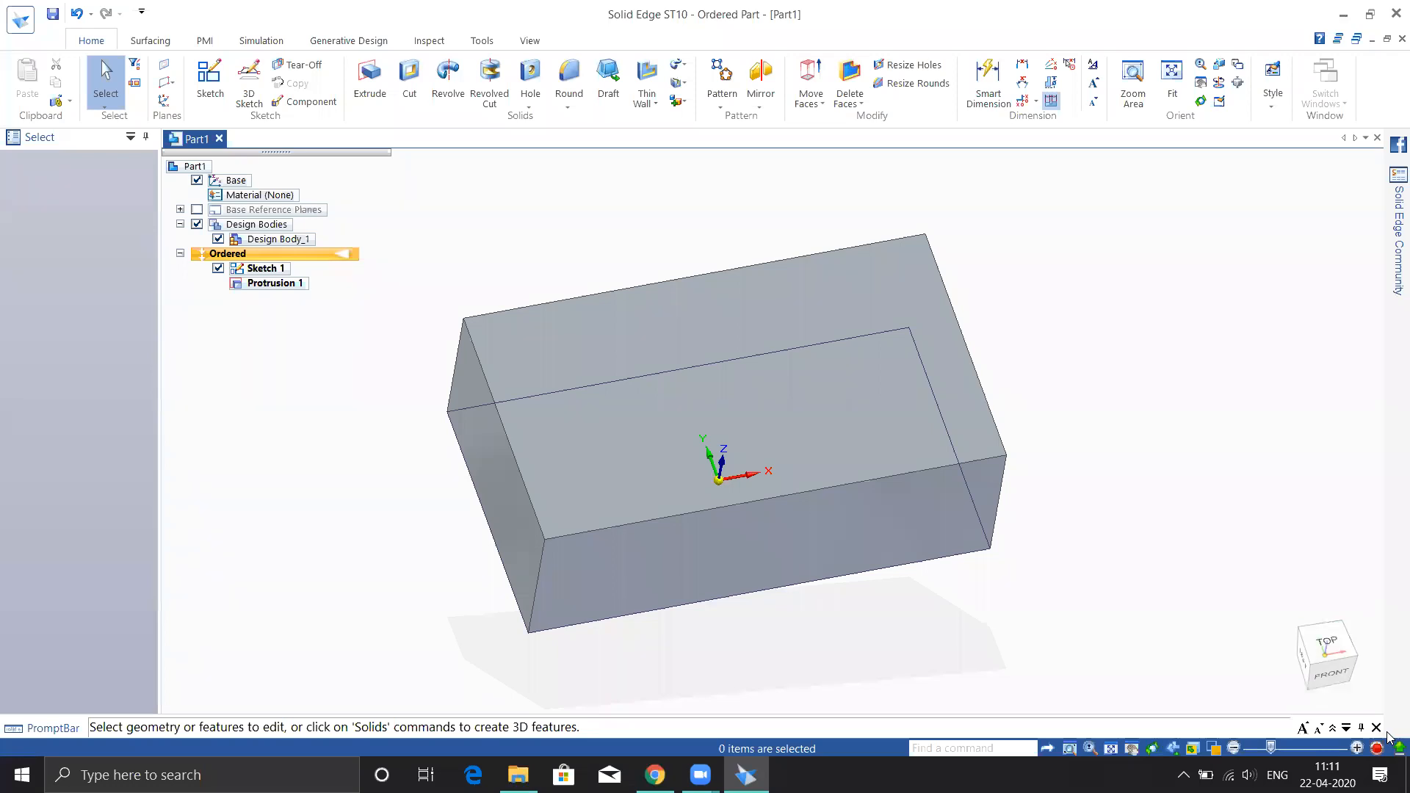
middle_click_drag(1102, 506, 1058, 274)
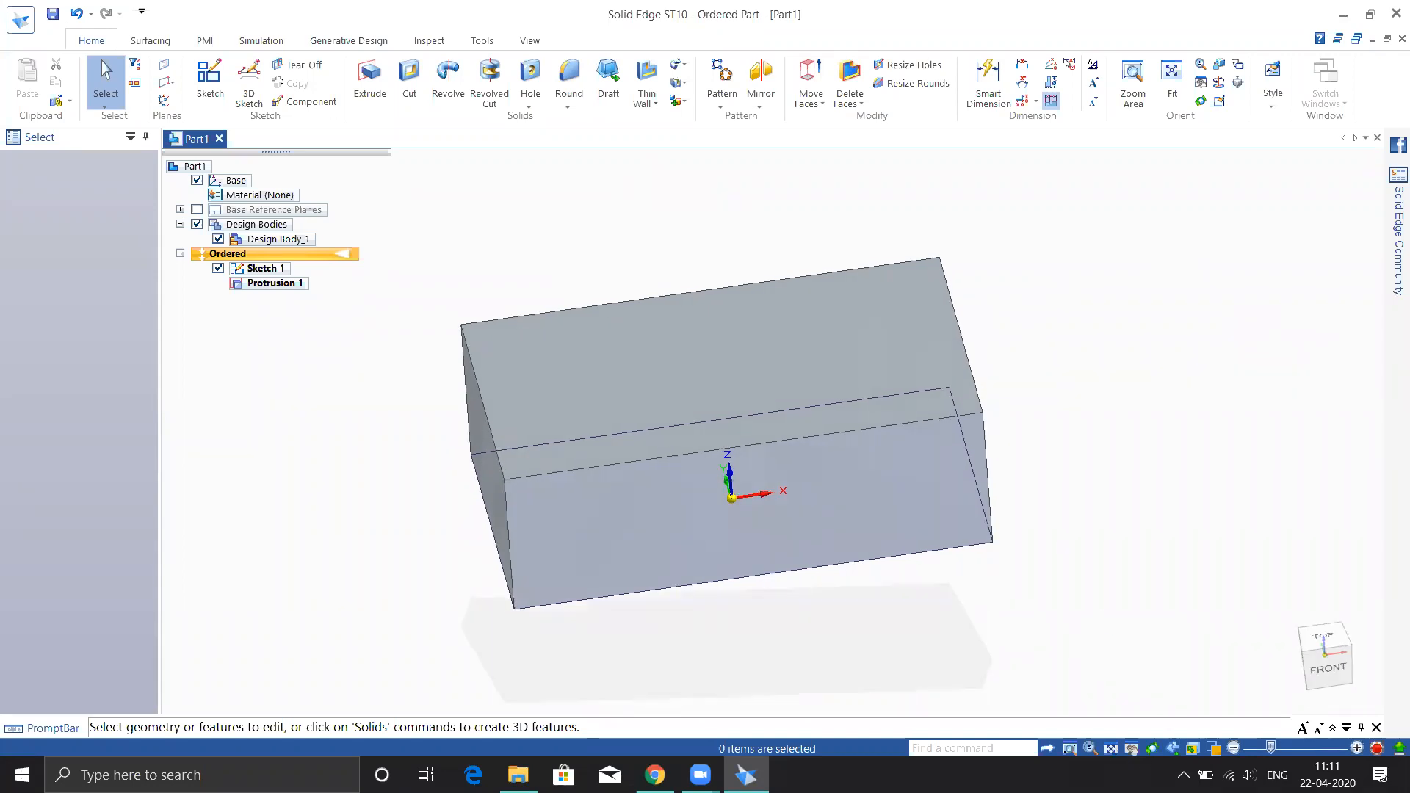
middle_click_drag(1105, 599, 954, 588, "shift")
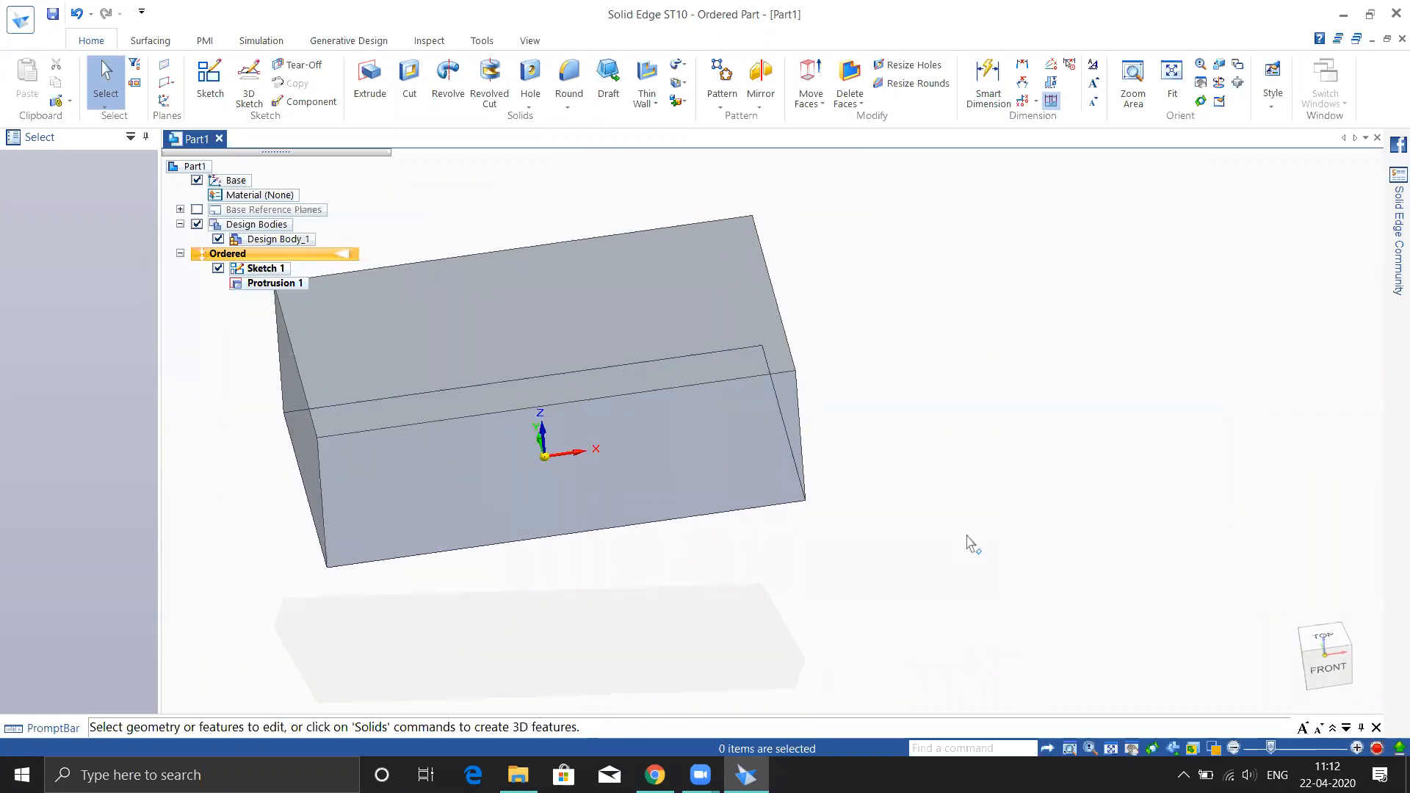
middle_click_drag(994, 548, 1266, 580, "shift")
middle_click_drag(1087, 579, 1093, 533, "shift")
middle_click_drag(957, 514, 845, 507, "shift")
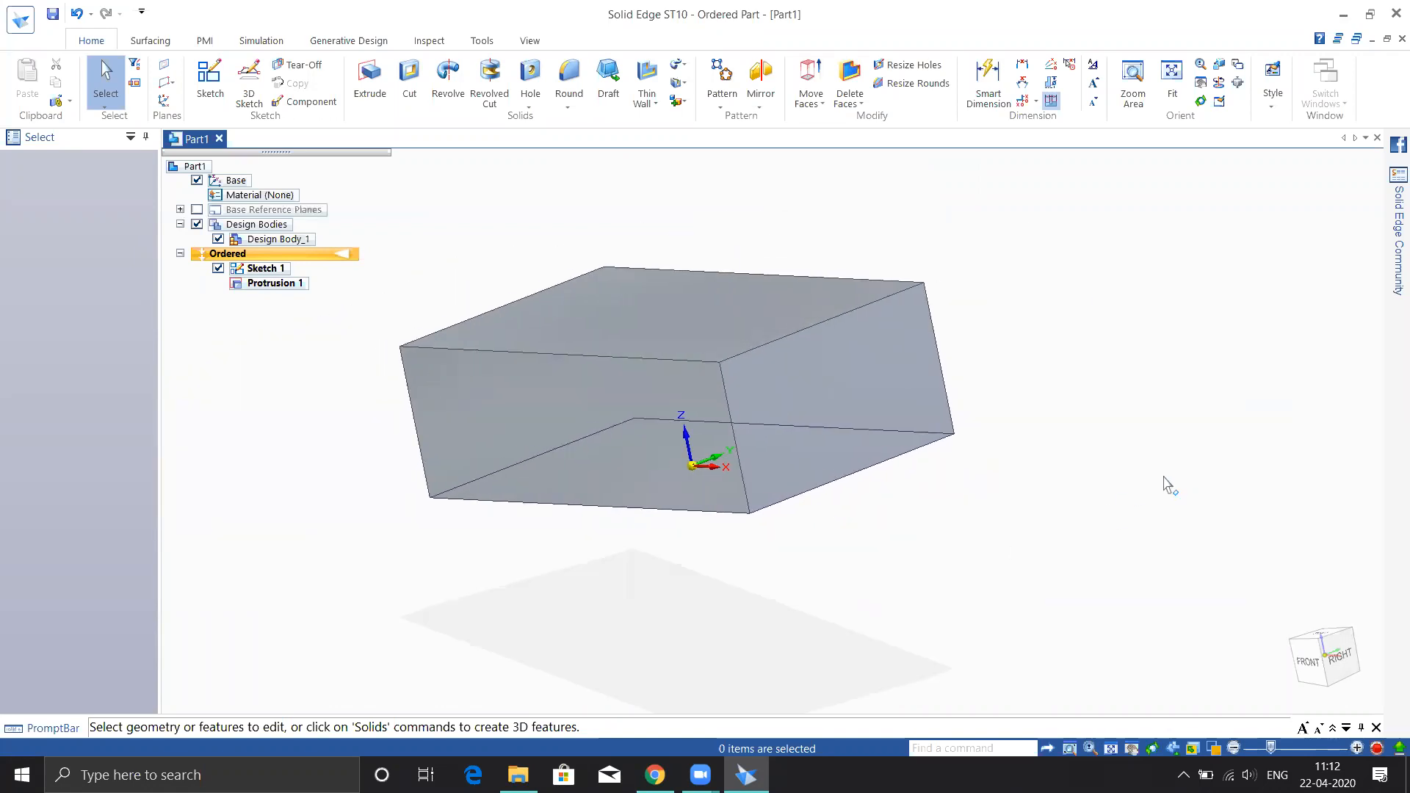
middle_click_drag(1096, 473, 964, 500)
middle_click_drag(597, 460, 1014, 311)
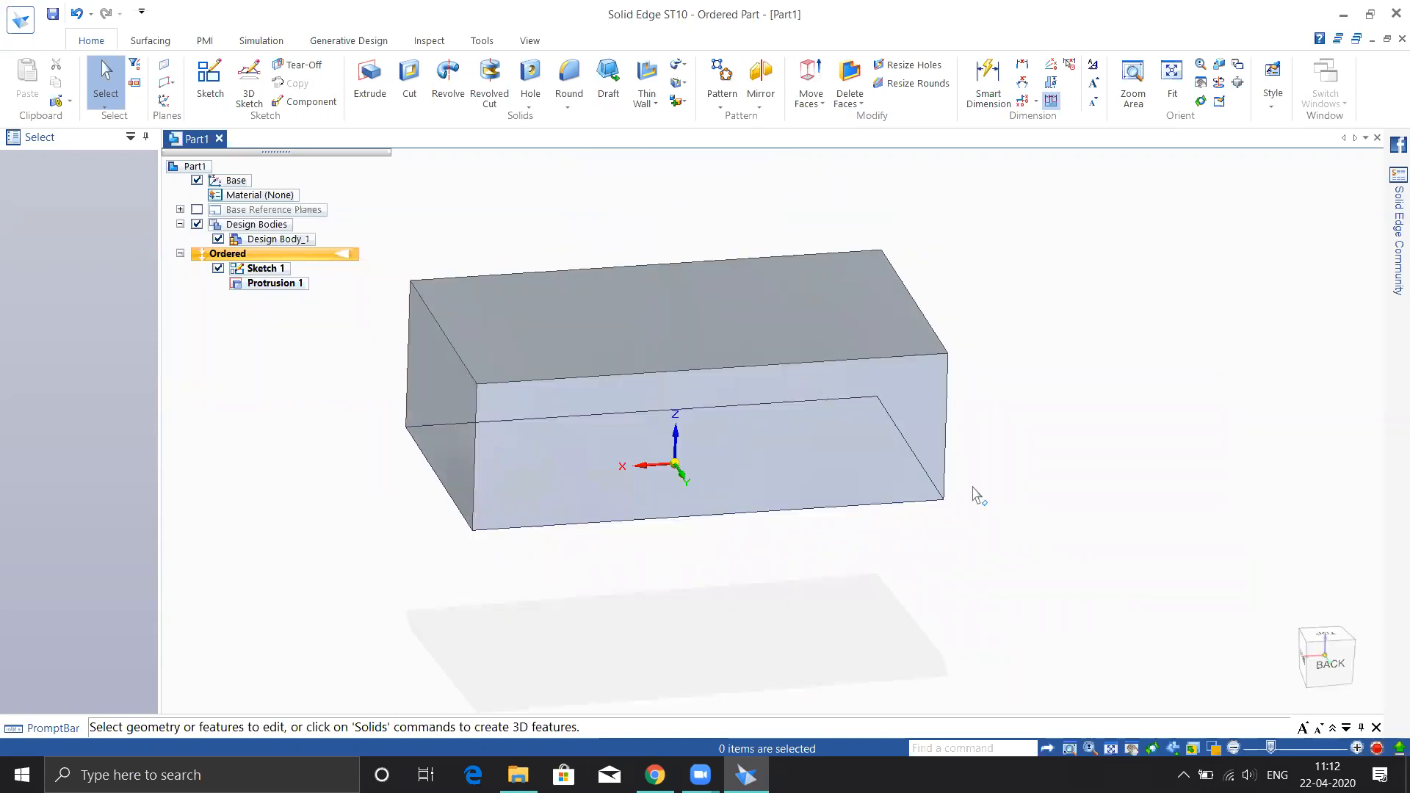
Pan the block off-centre, fit it back into the view, and inspect its back face from an angle.
middle_click_drag(973, 543, 706, 346, "shift")
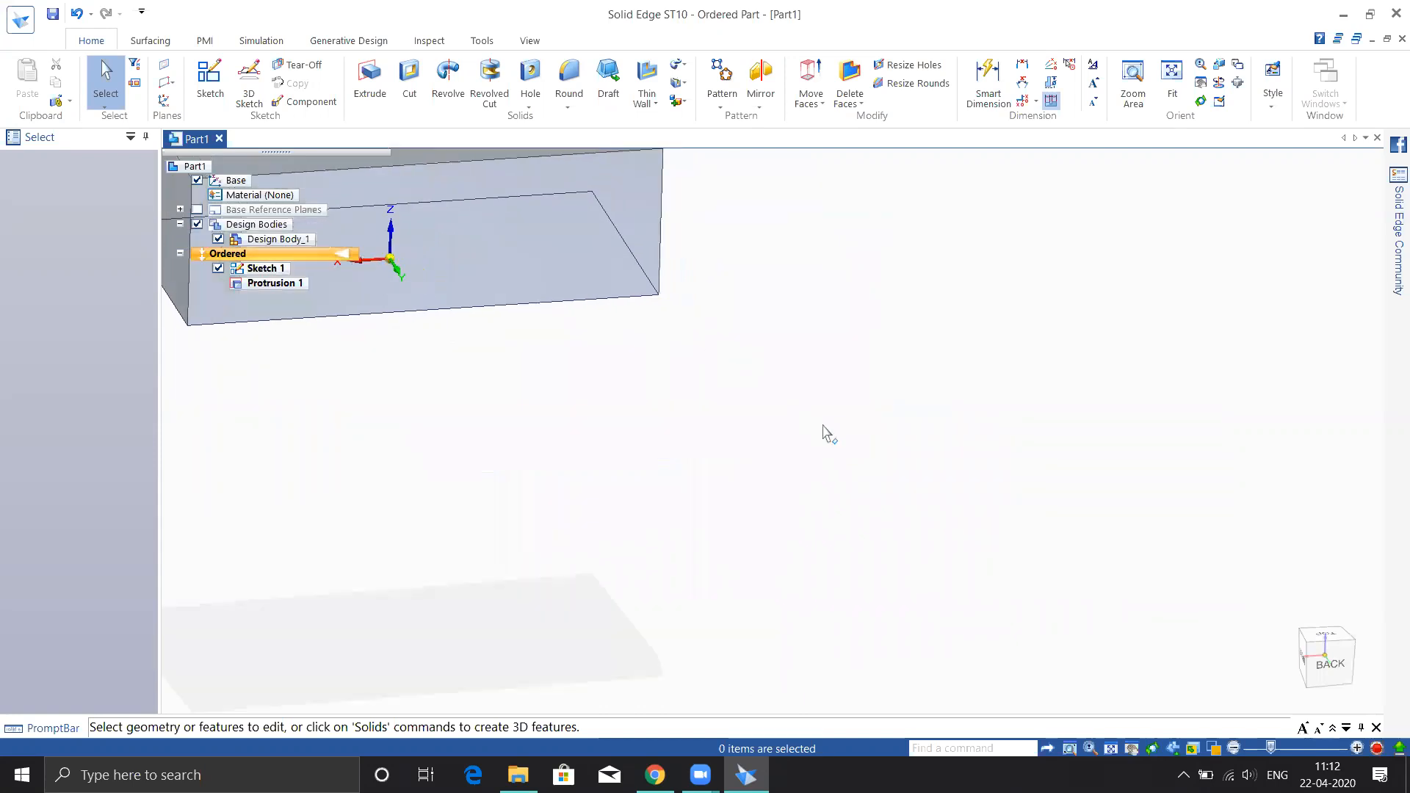
key("ctrl+f")
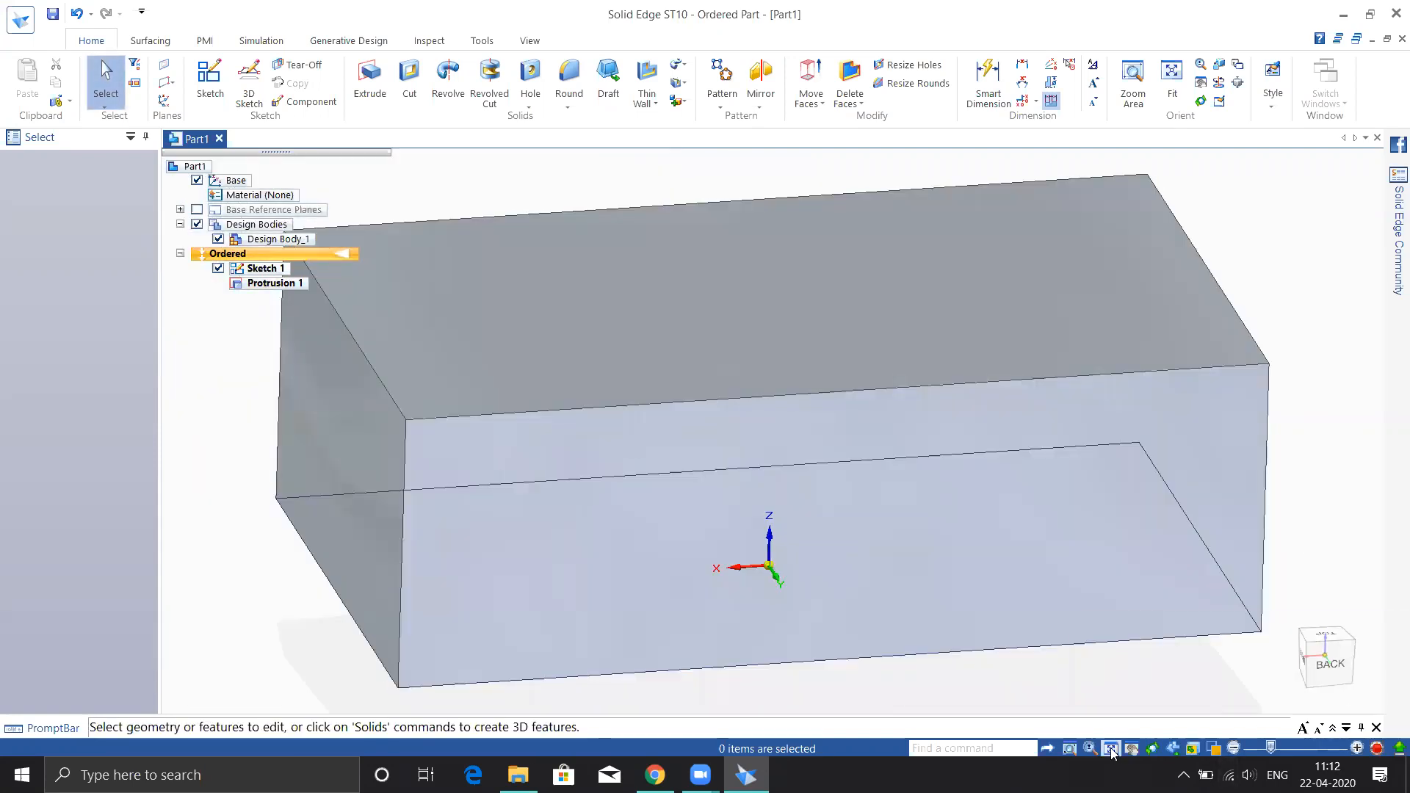
left_click(1111, 747)
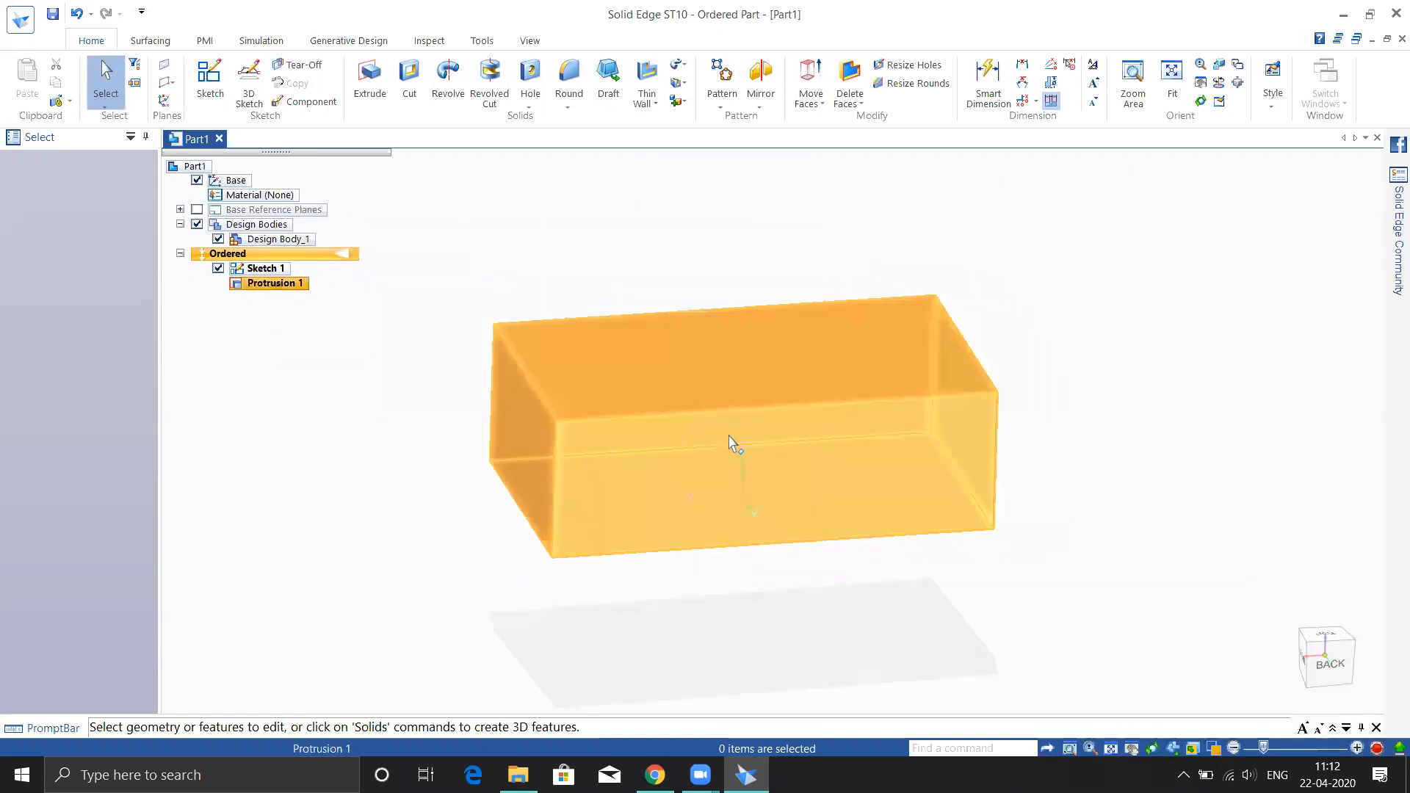
middle_click_drag(1048, 589, 961, 576)
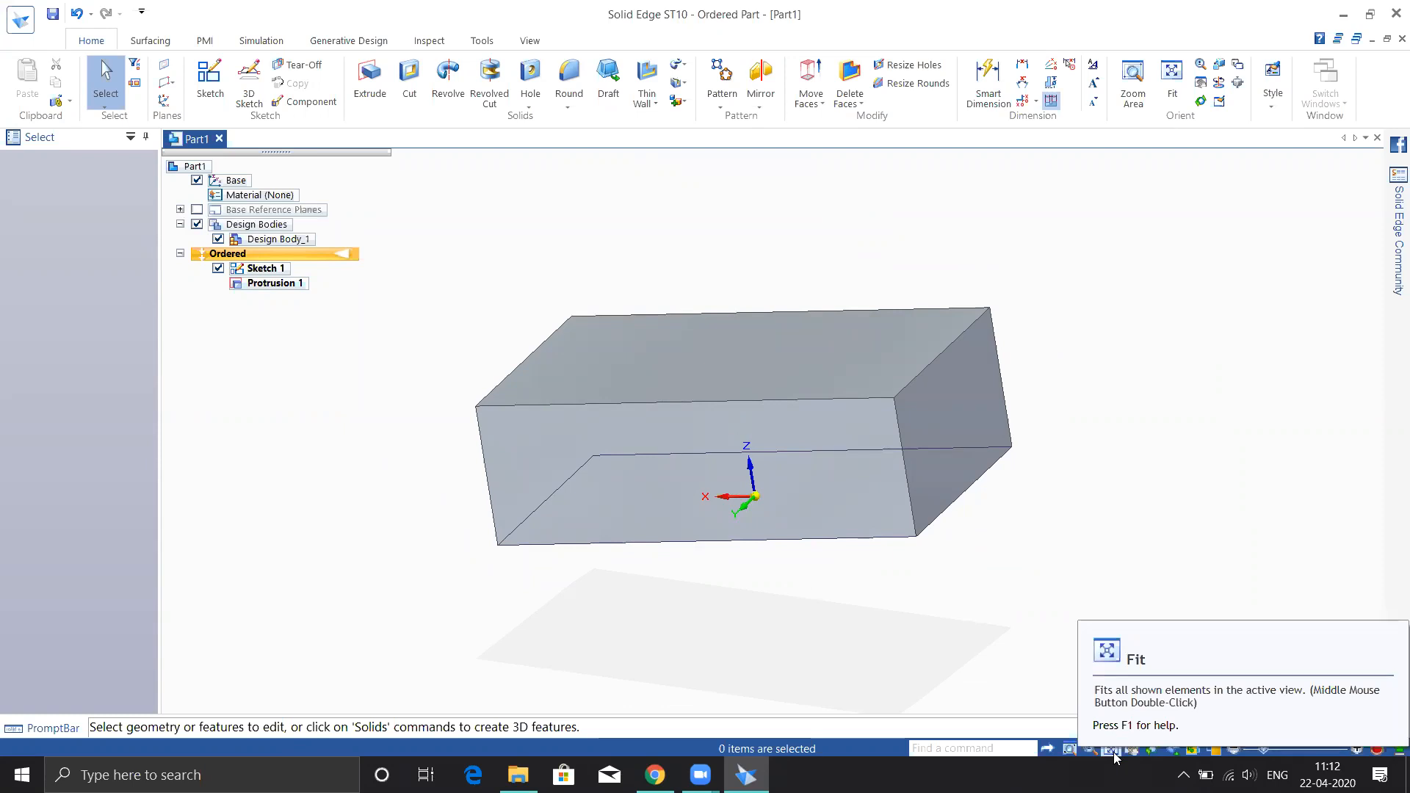
middle_click_drag(1161, 470, 1030, 479)
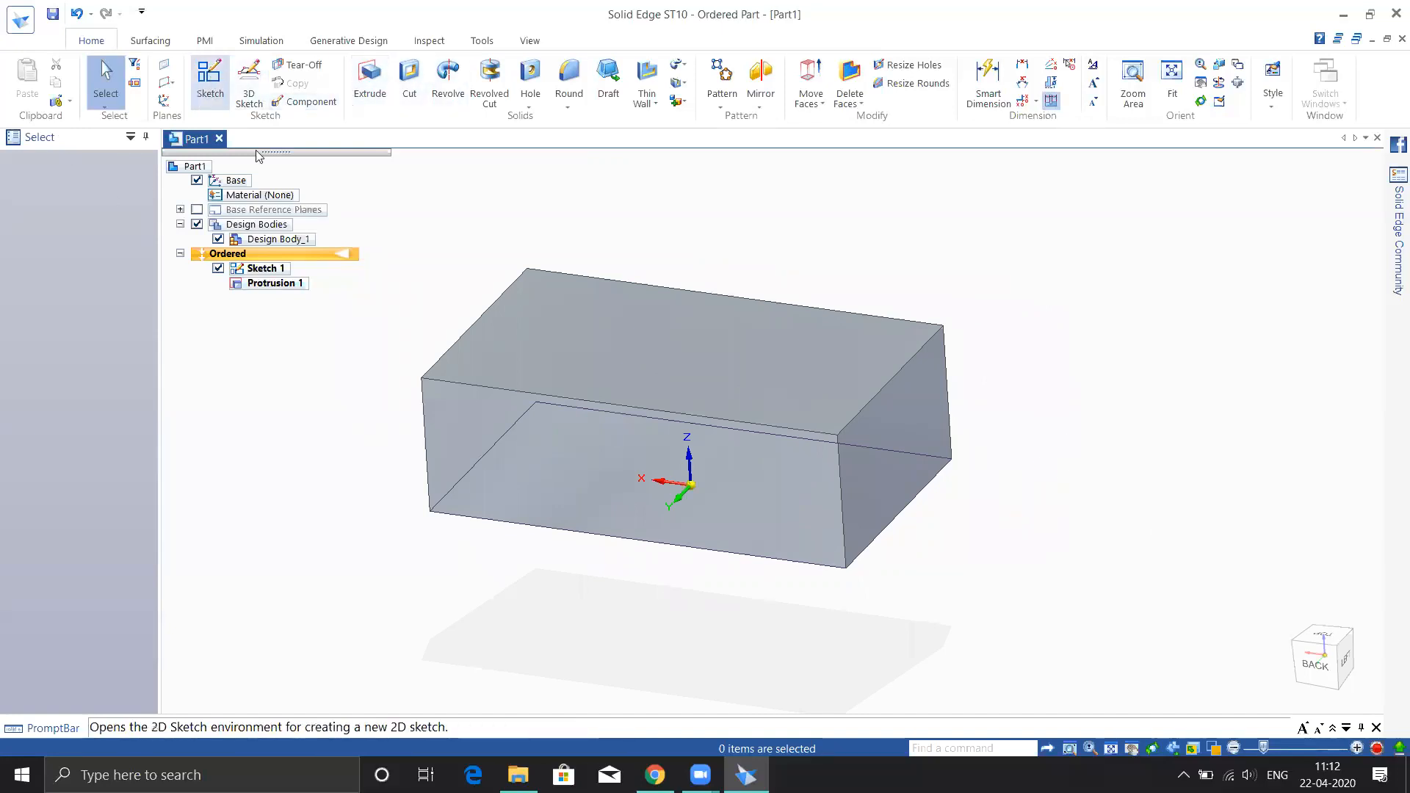
Sketch a circle on the block's back face, centred on the midpoint of its upper edge, and finish the sketch.
left_click(210, 81)
left_click(602, 460)
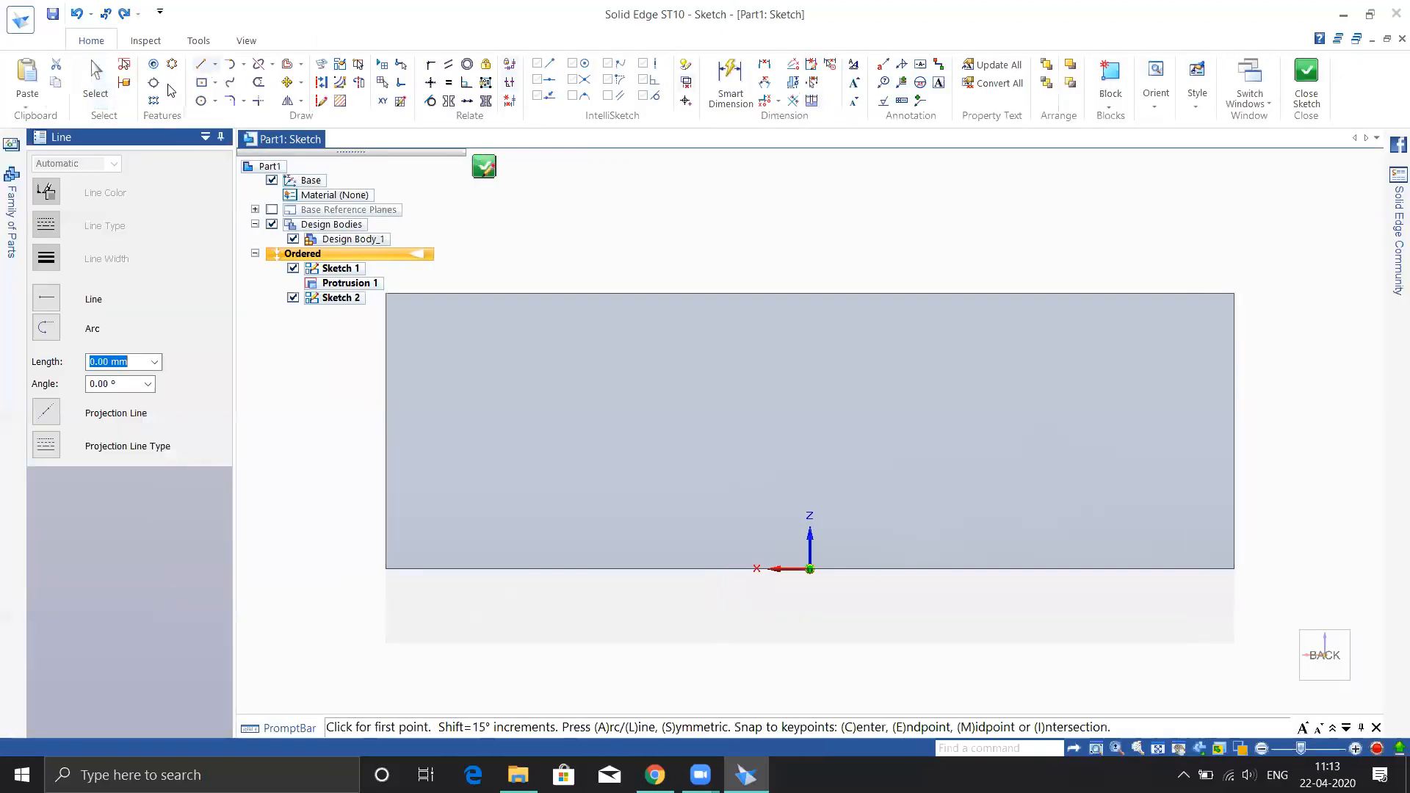
left_click(201, 101)
left_click_drag(810, 293, 869, 441)
left_click(869, 440)
scroll(945, 324, "down", 4)
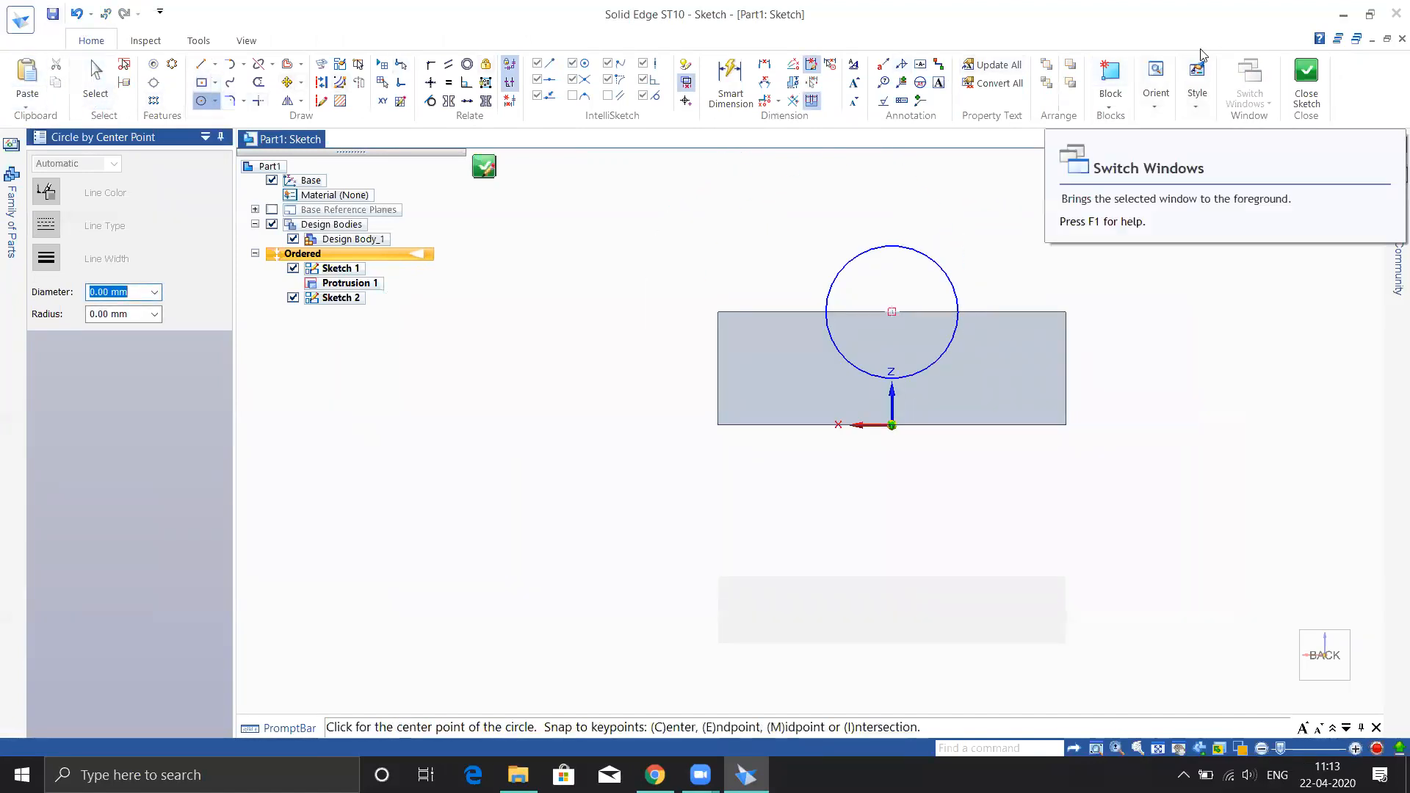
left_click(1304, 102)
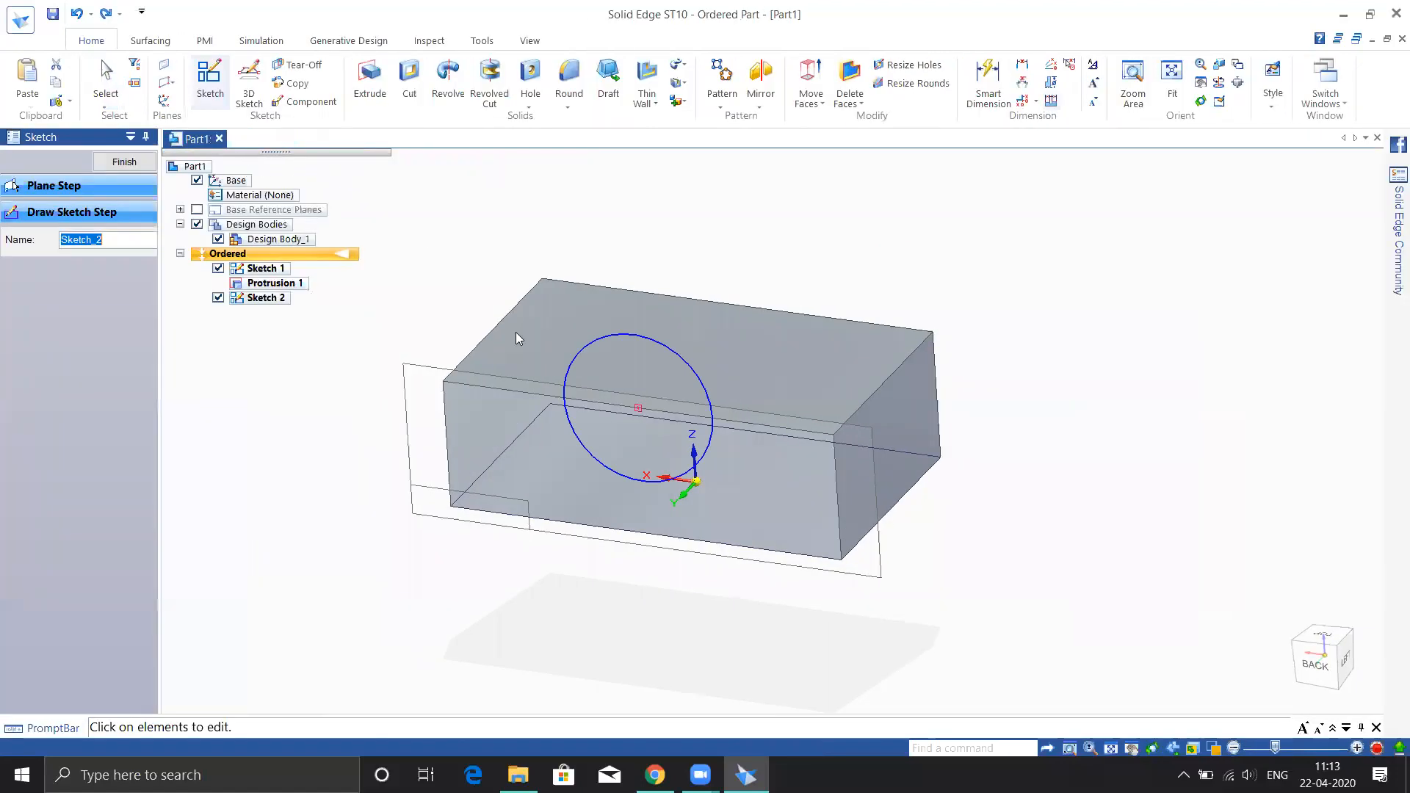
left_click(121, 161)
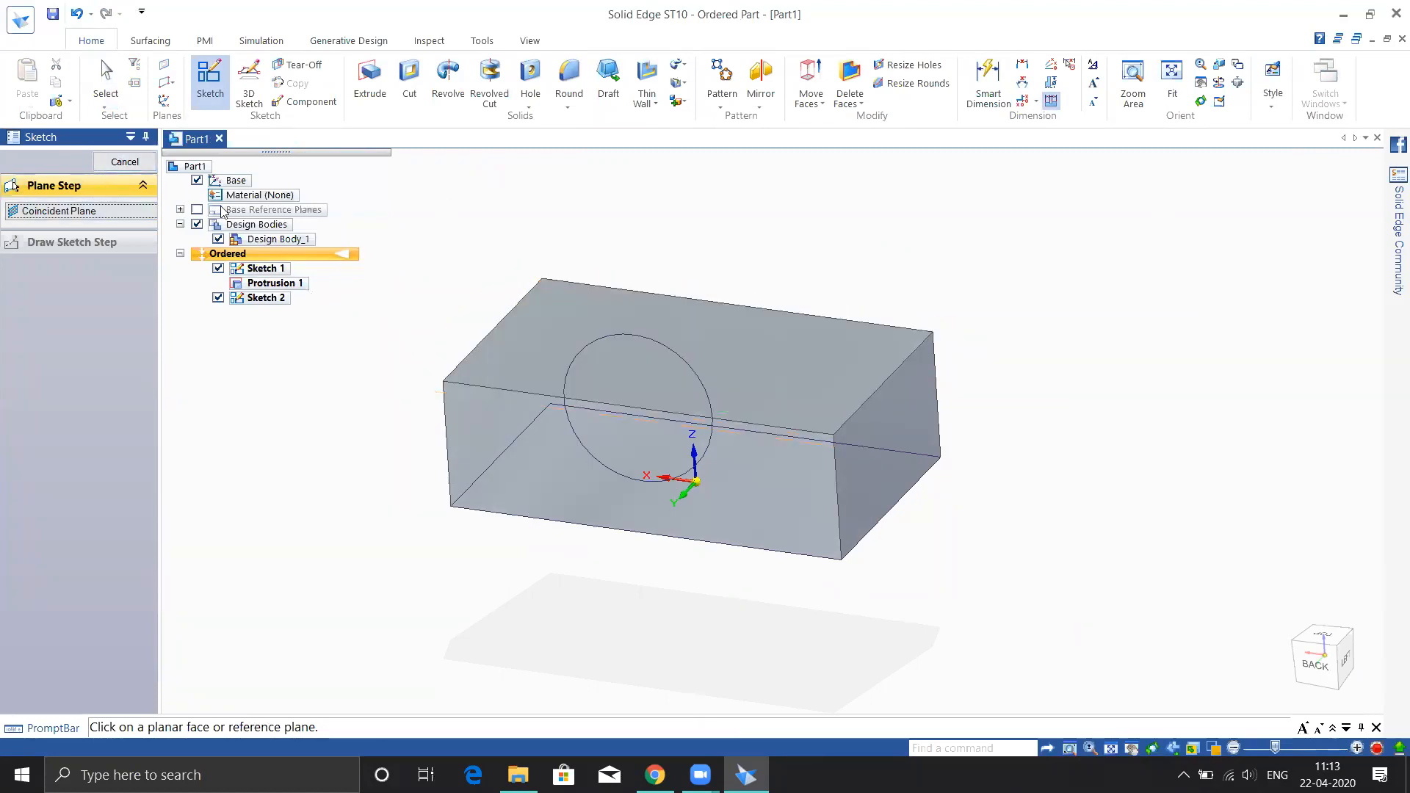
left_click(124, 163)
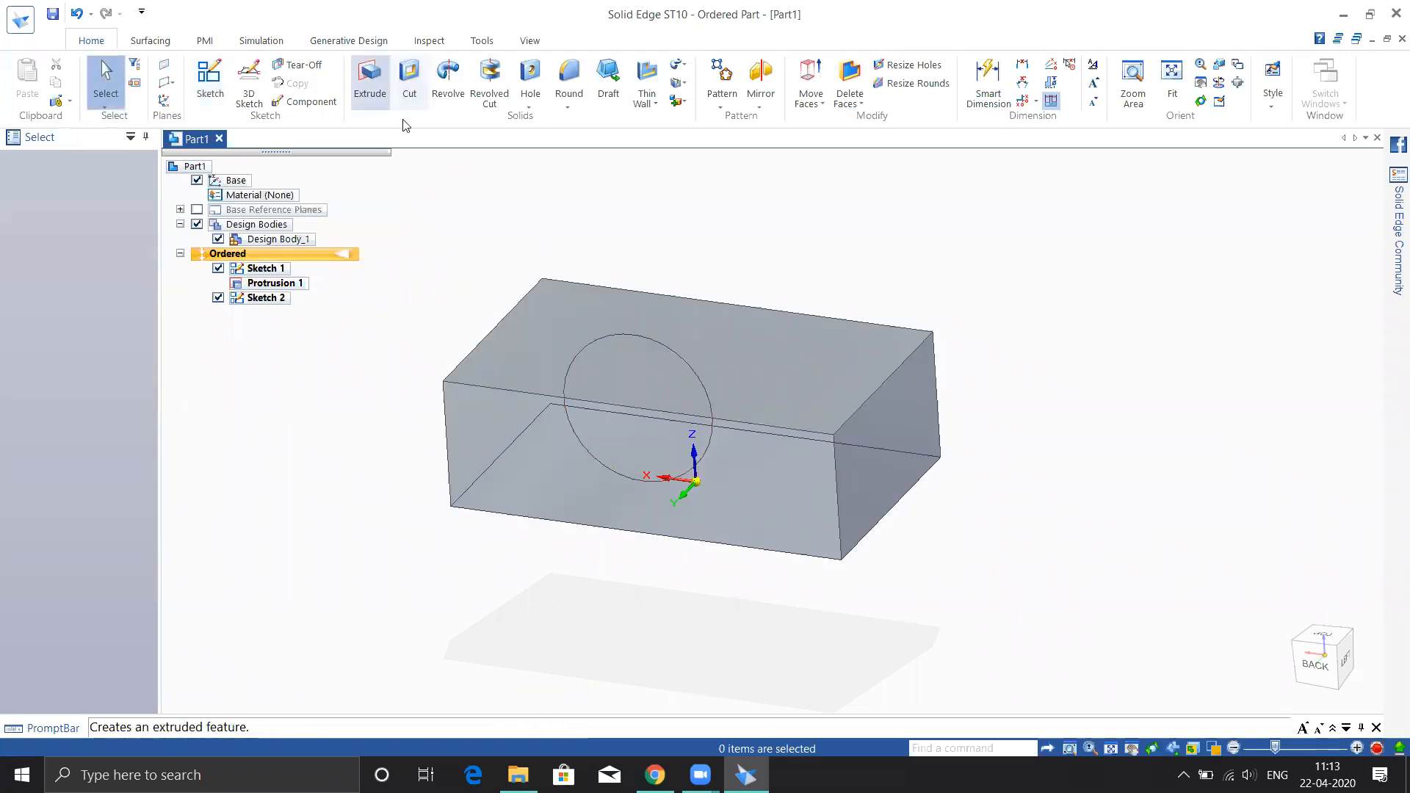
Extrude the circle chain into the block as a finite extent that ends partway across its top face.
left_click(370, 80)
left_click(604, 336)
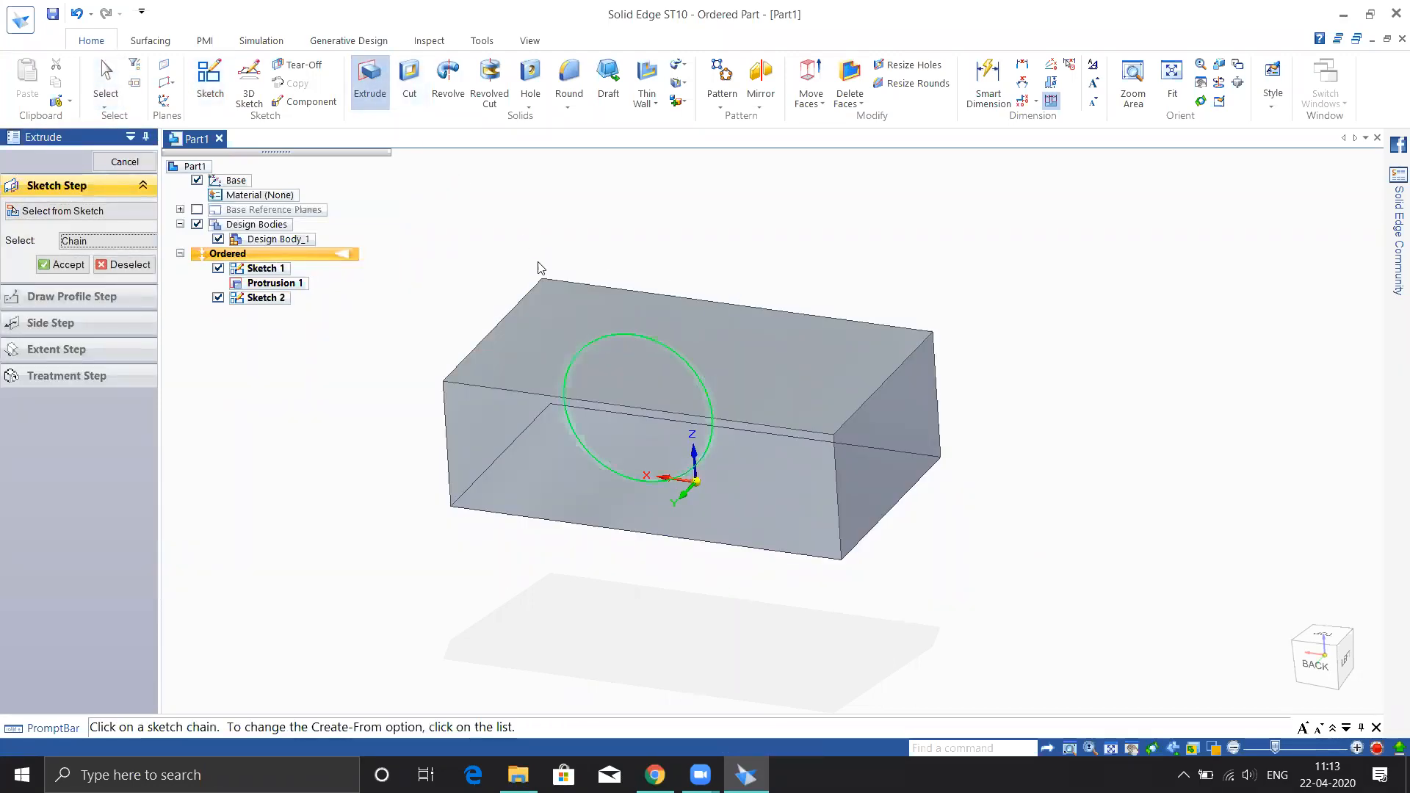
left_click(64, 264)
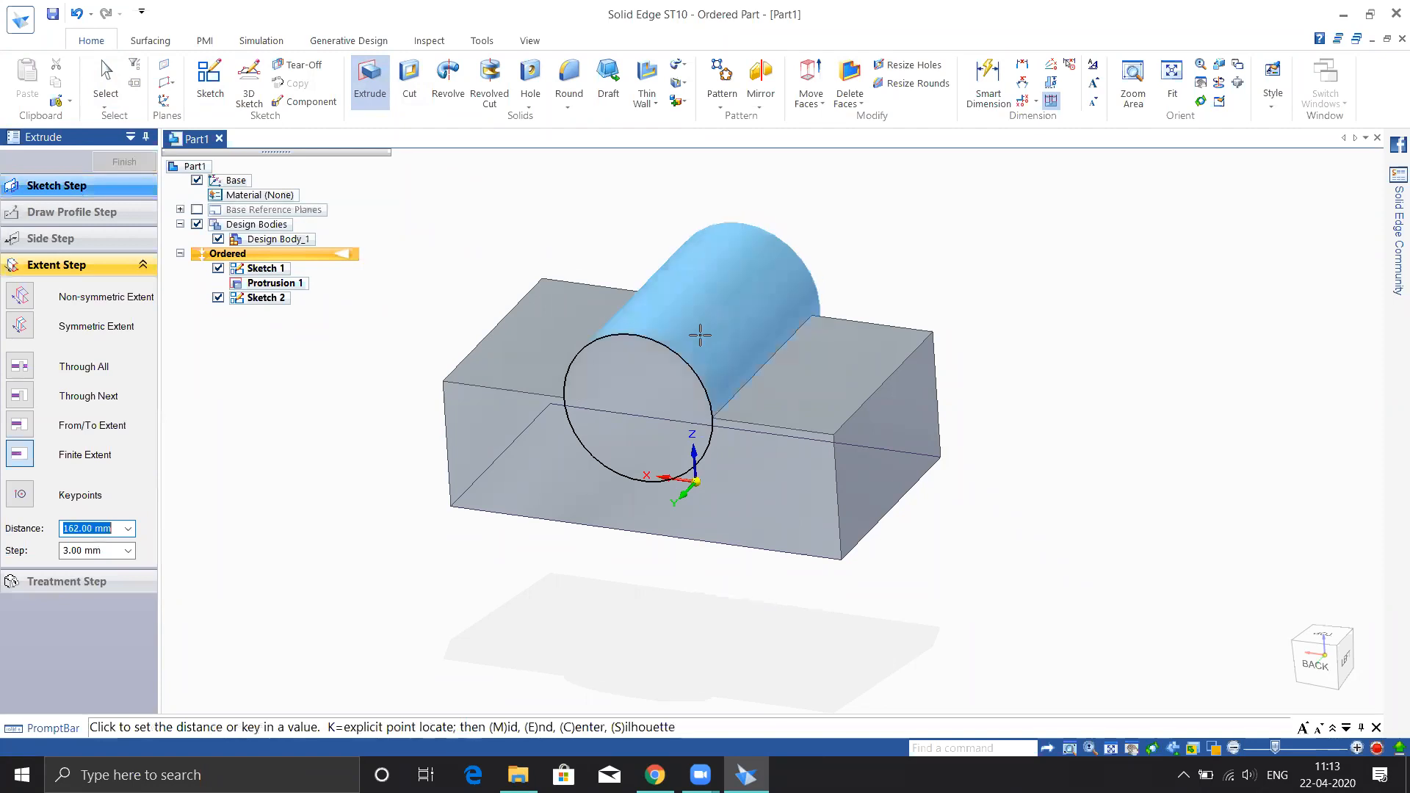
left_click(657, 364)
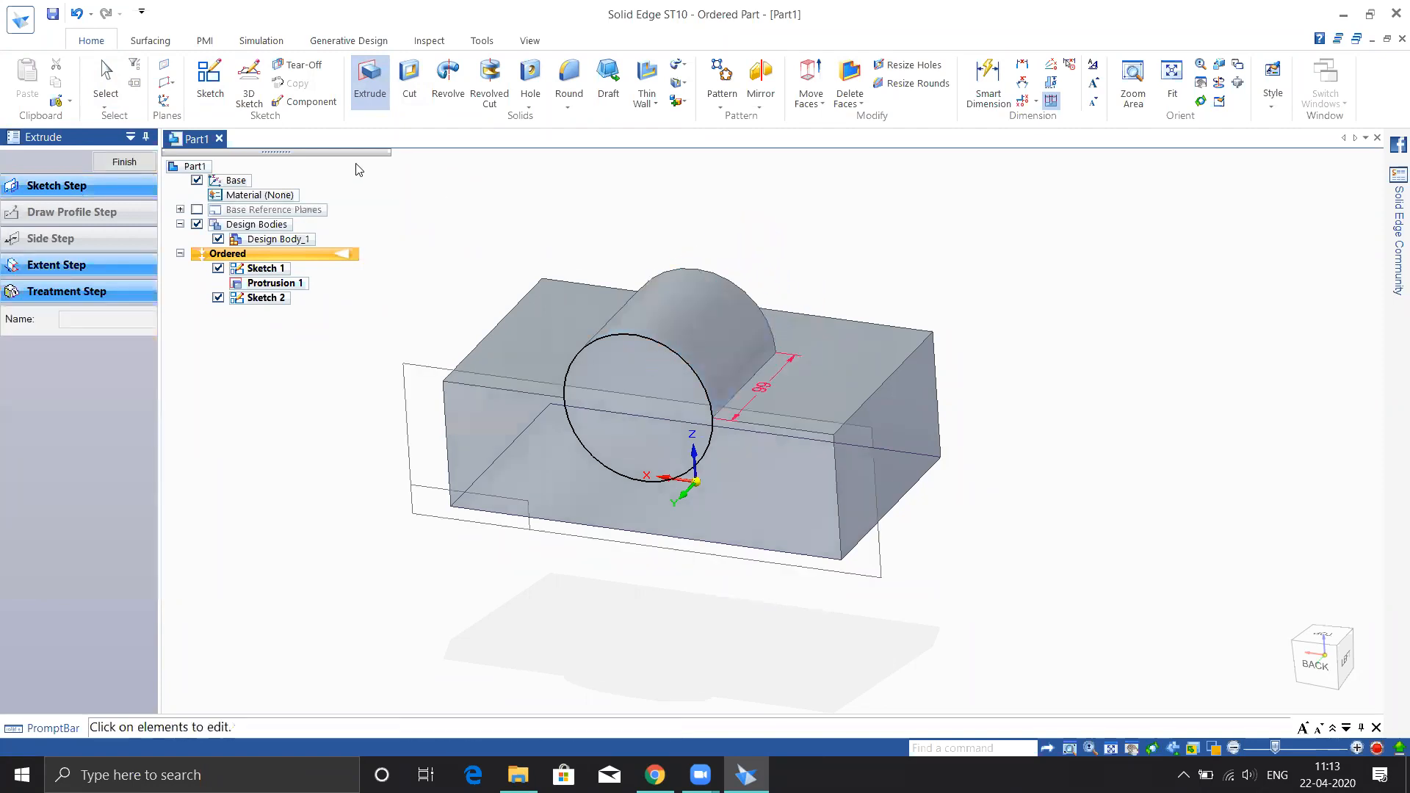
left_click(122, 162)
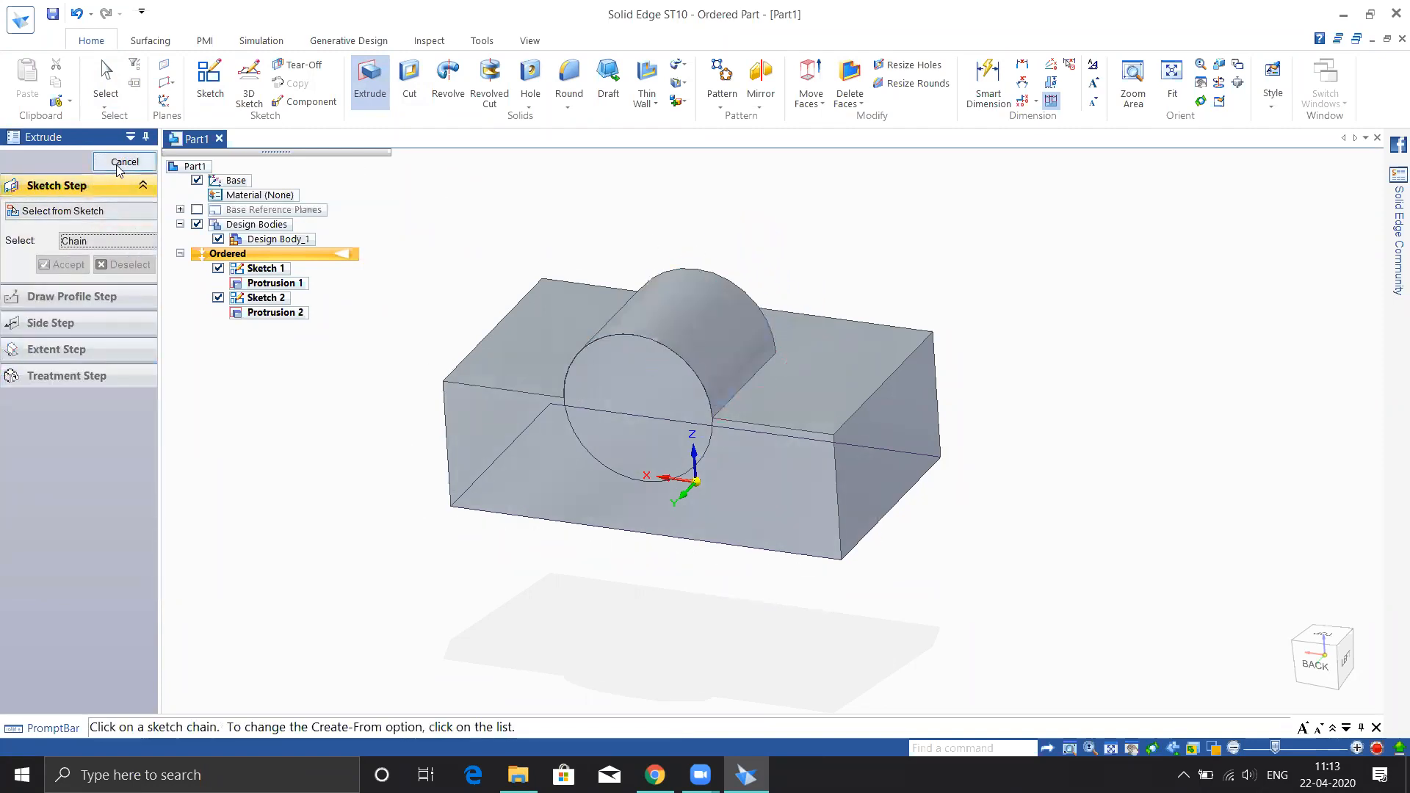
left_click(120, 166)
Inspect the block and its cylindrical protrusion by rotating them and viewing them from the back, home and top orientations.
mouse_move(1033, 400)
middle_mouse_down()
mouse_move(930, 378)
mouse_move(1058, 412)
mouse_move(1029, 390)
mouse_move(1007, 404)
middle_mouse_up()
middle_click_drag(1041, 536, 959, 588)
mouse_move(1326, 654)
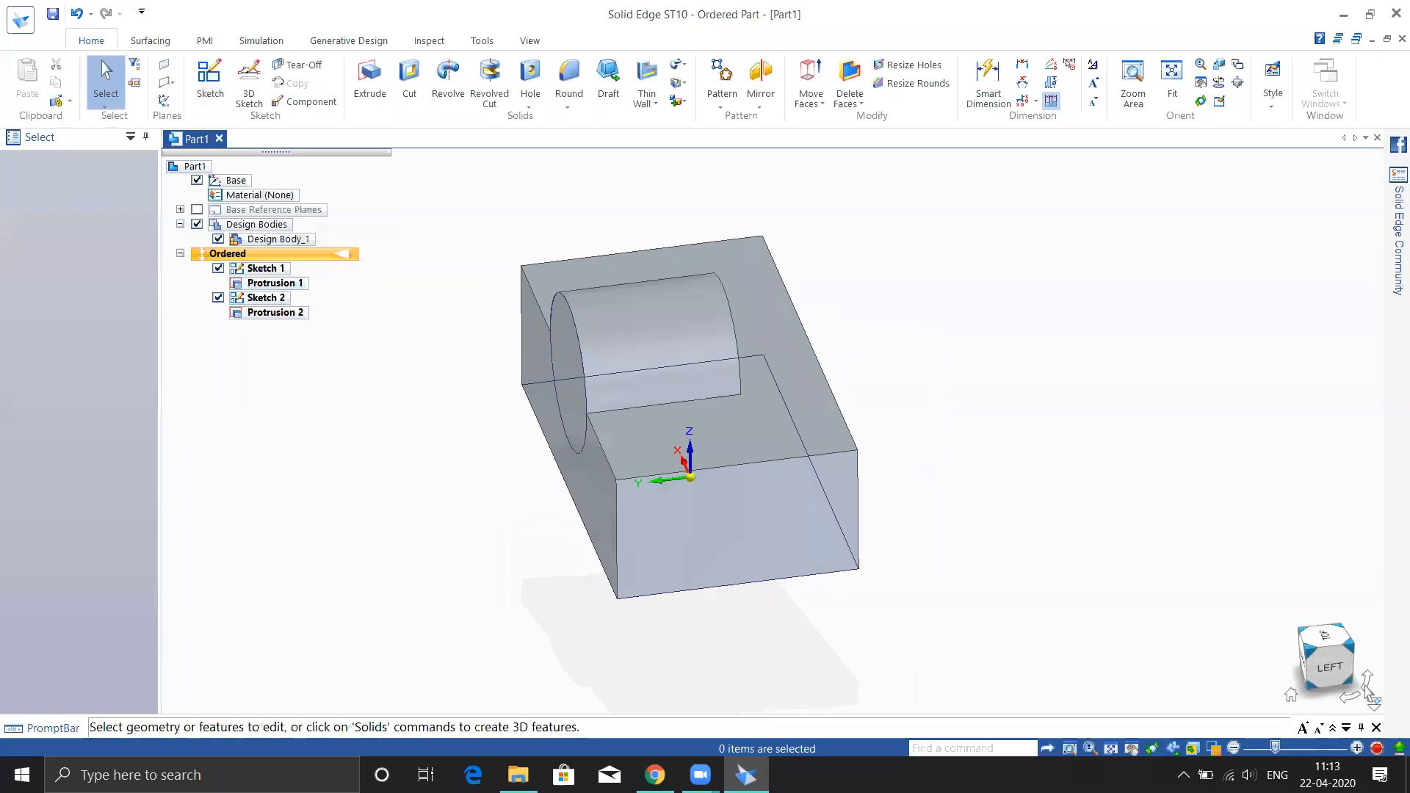
middle_click_drag(1197, 589, 1216, 644)
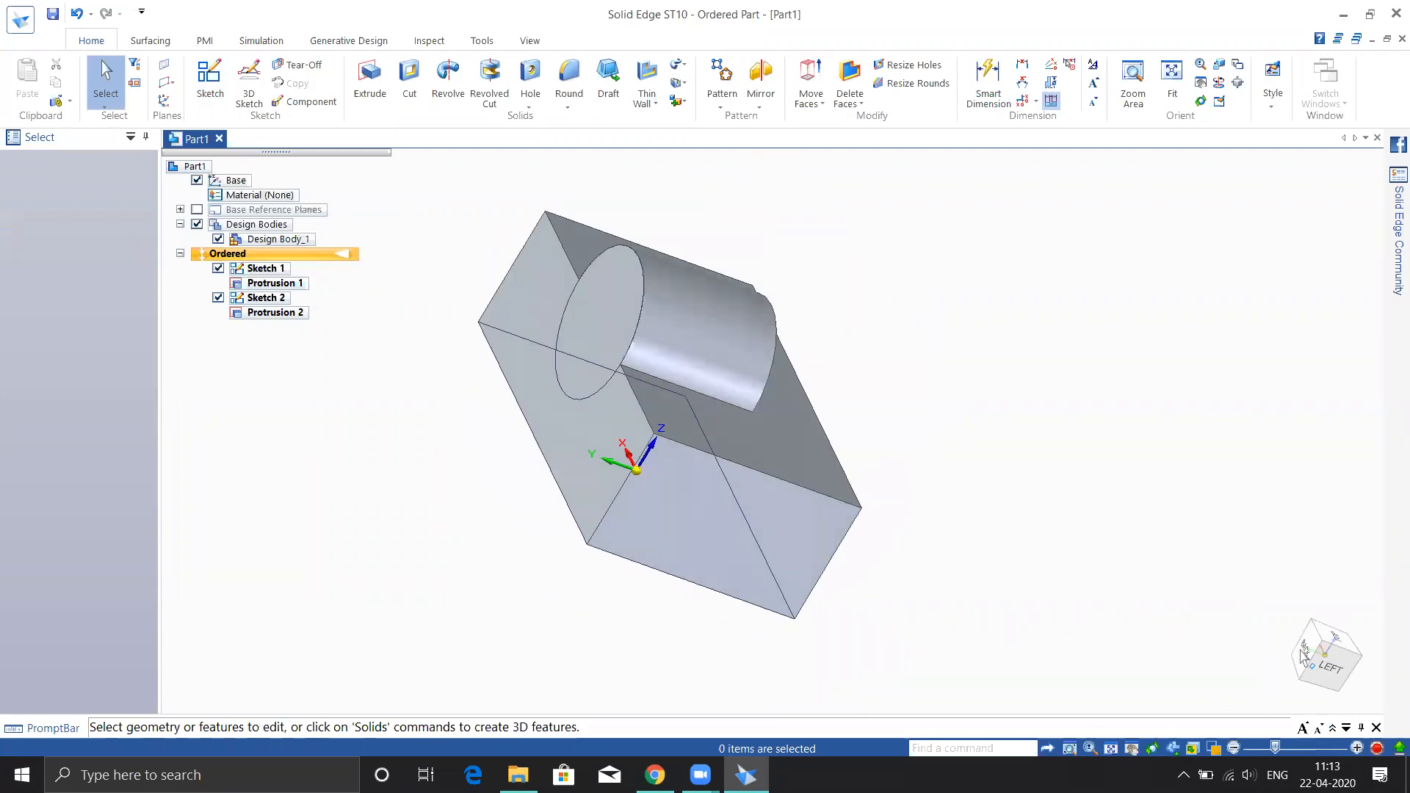
key("ctrl+k")
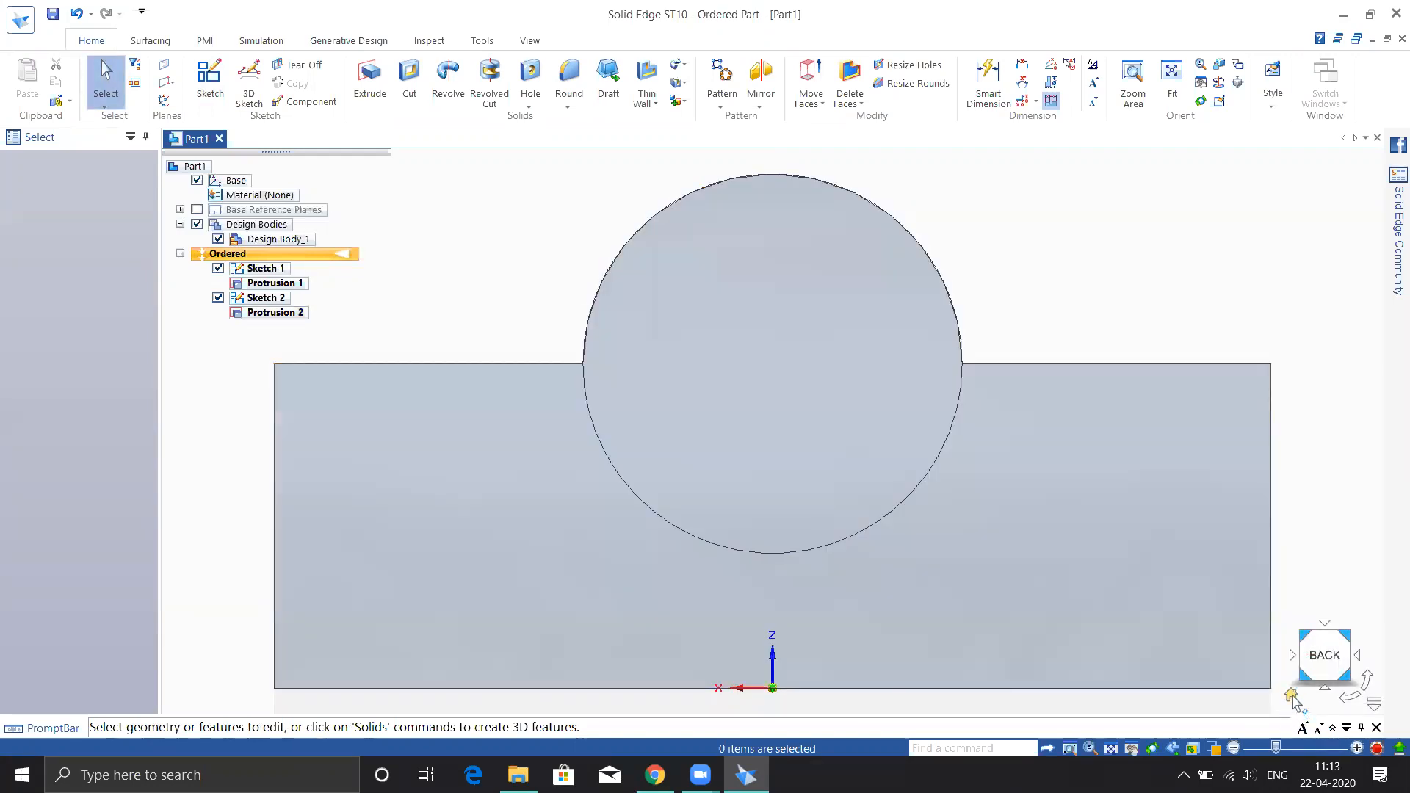
left_click(1292, 696)
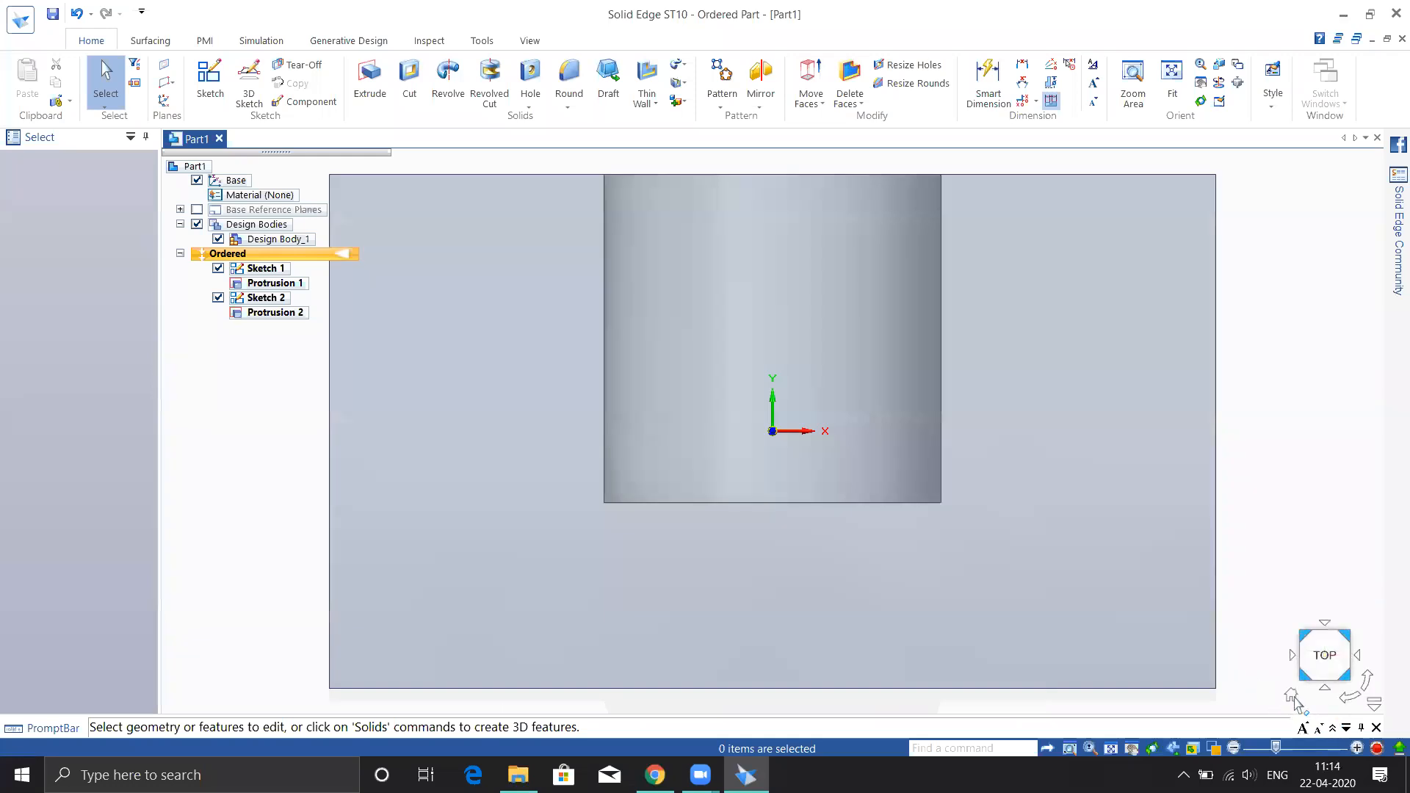
left_click(1291, 696)
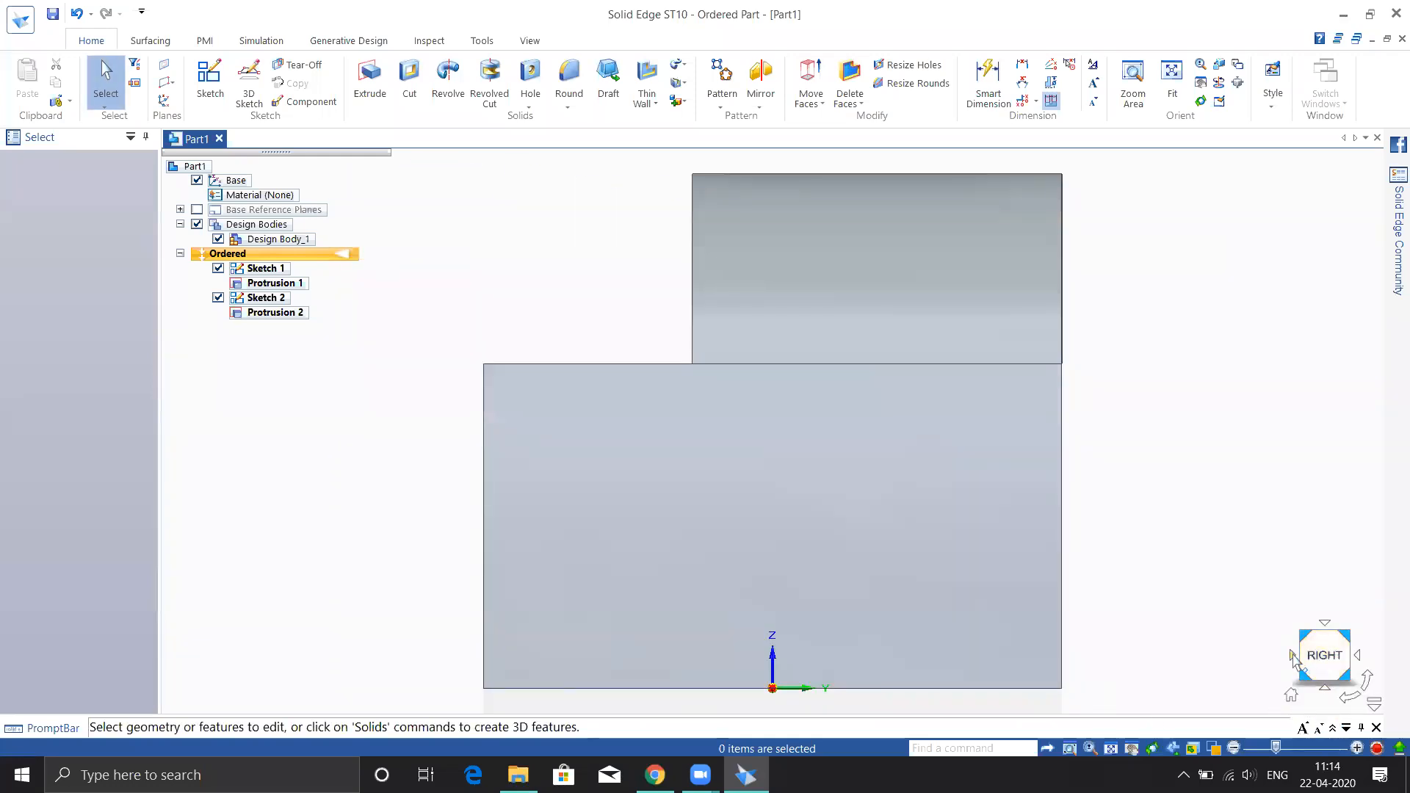
Turn the model around its side views in quarter turns, flip it upside down, and return to an angled home view.
left_click(1293, 656)
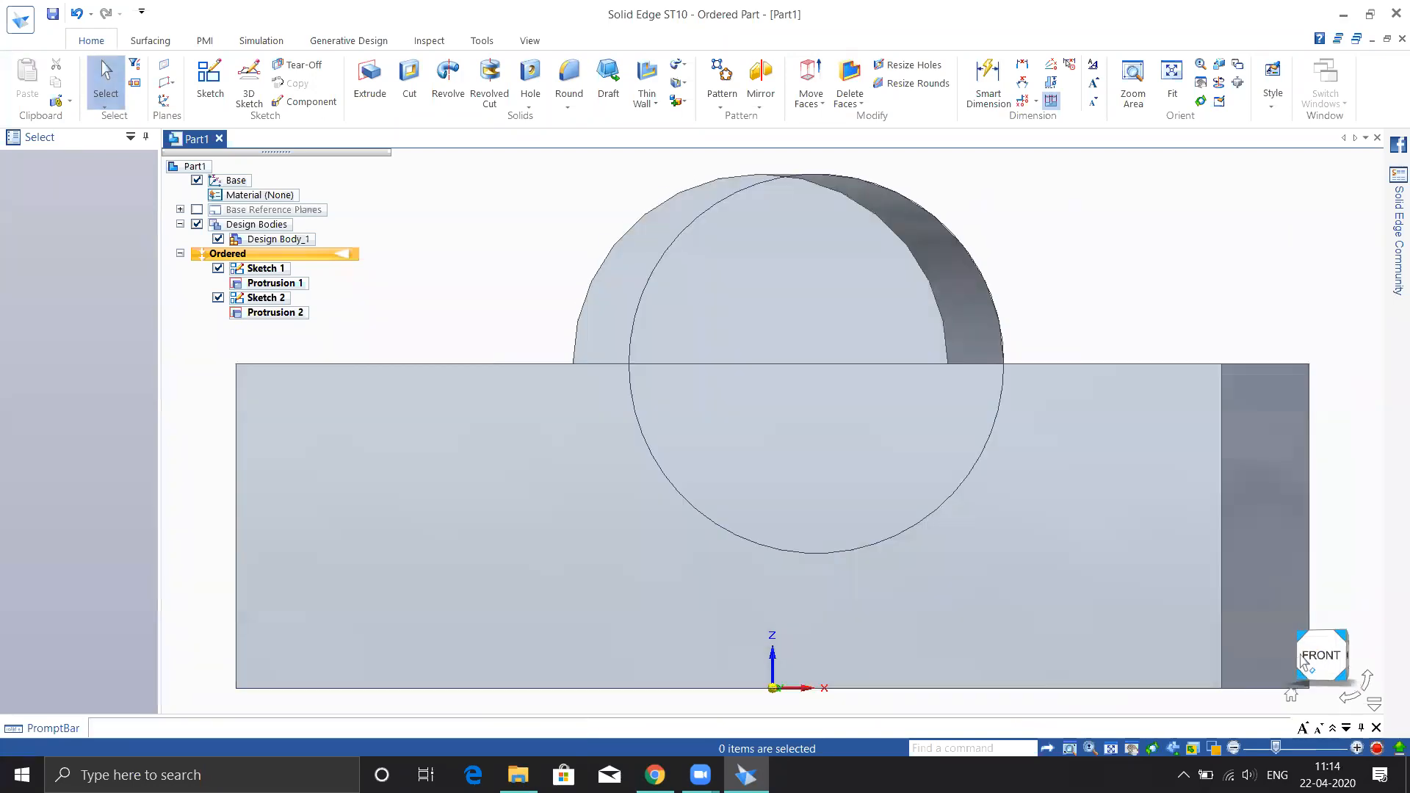
left_click(1293, 658)
left_click(1294, 658)
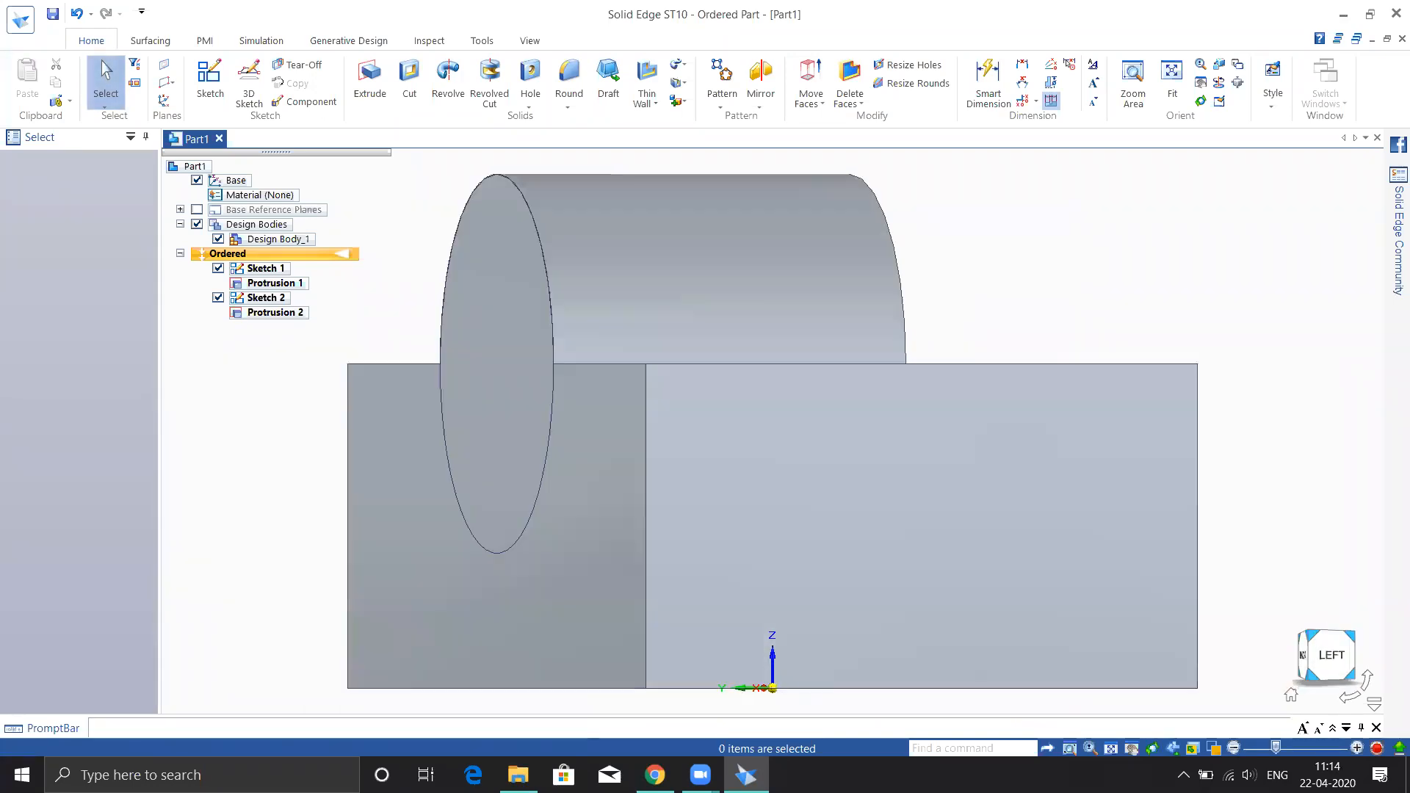
left_click(1293, 658)
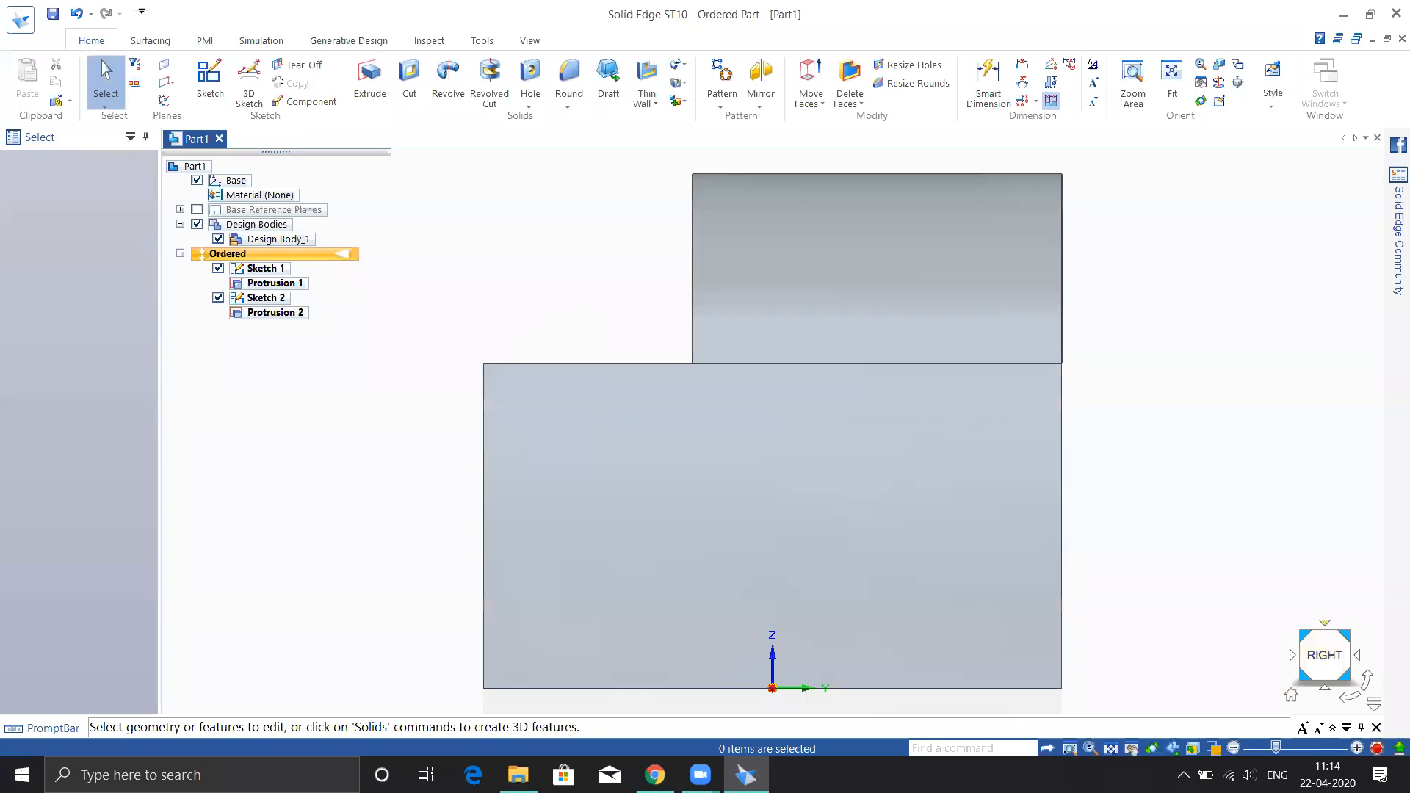
left_click(1325, 623)
left_click(1326, 624)
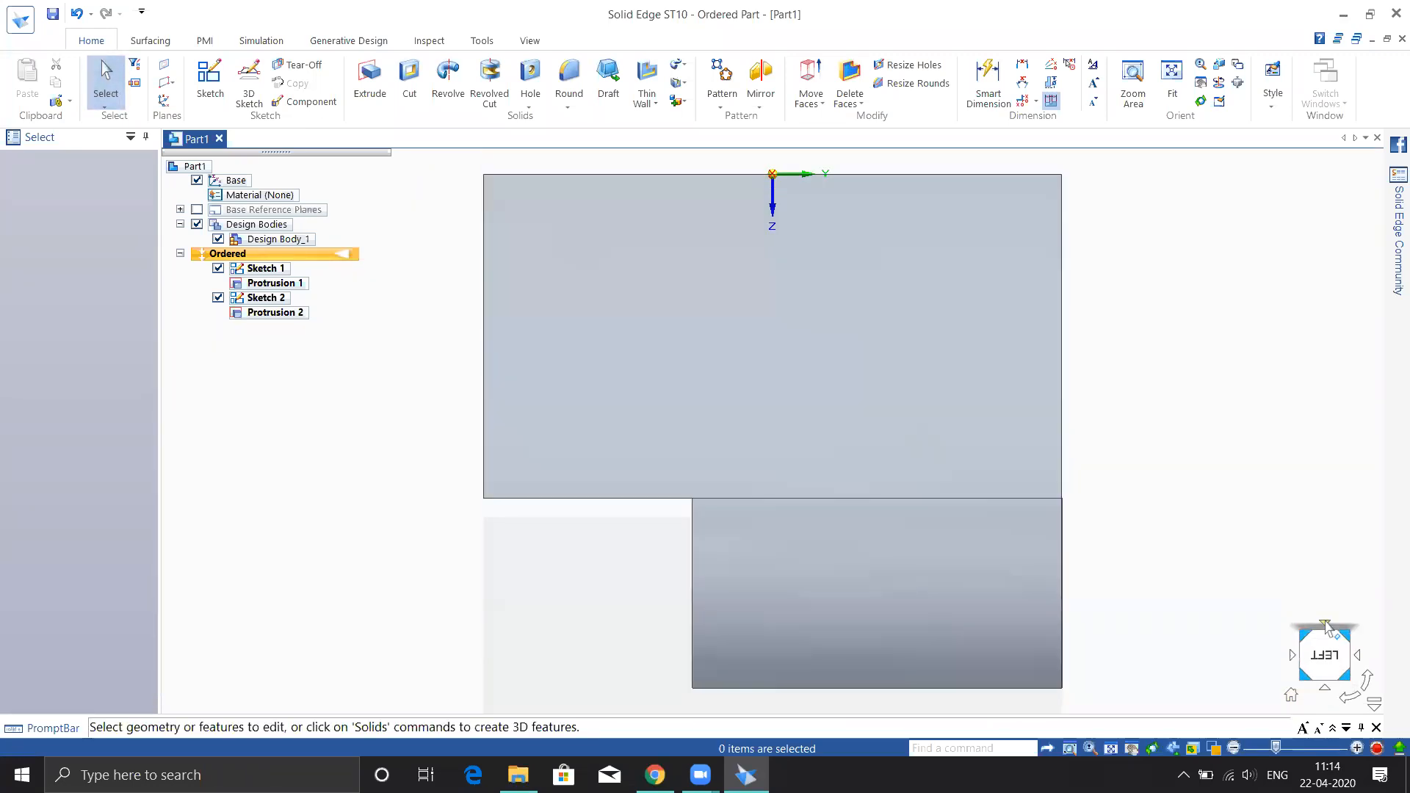
left_click(1292, 695)
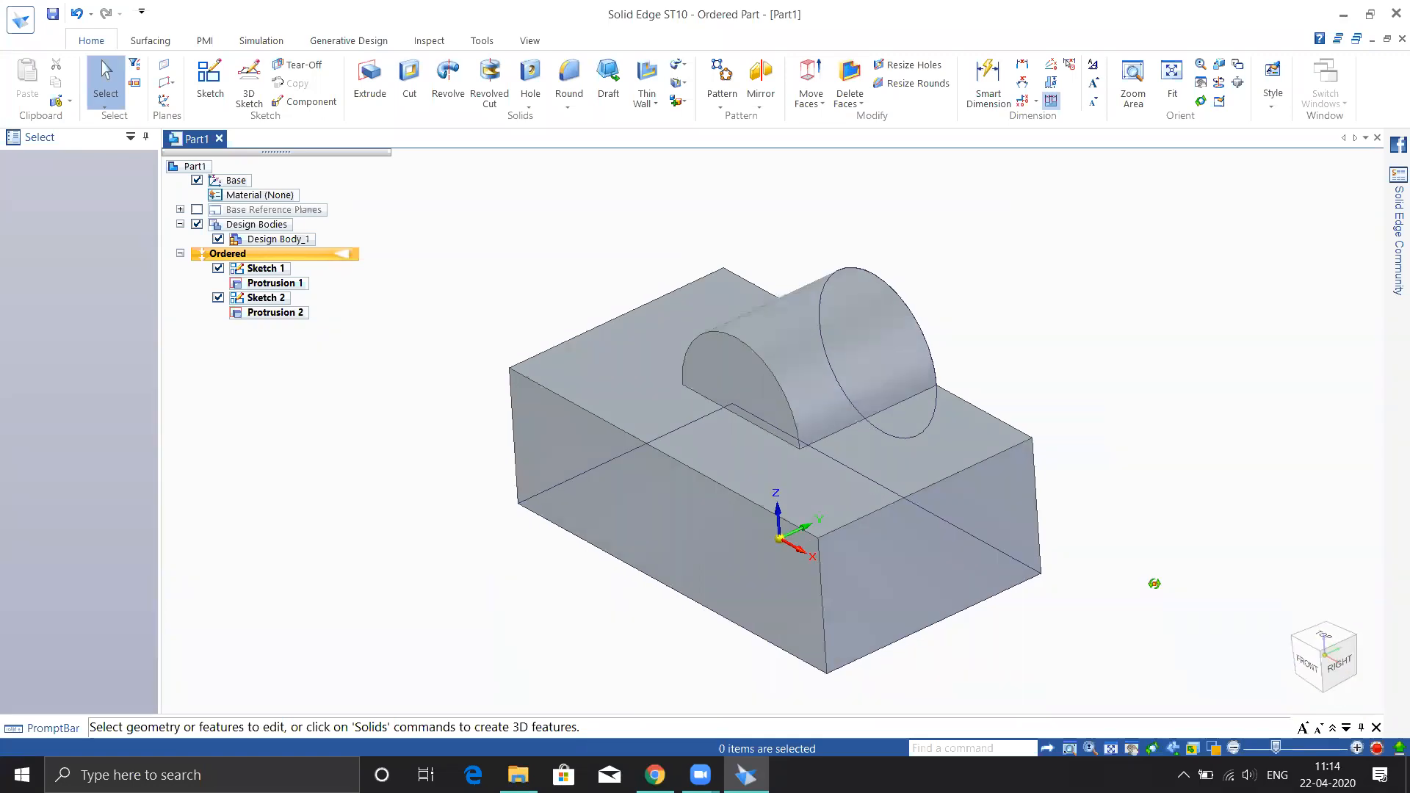
middle_click_drag(1154, 584, 933, 540)
middle_click_drag(1253, 573, 1180, 570)
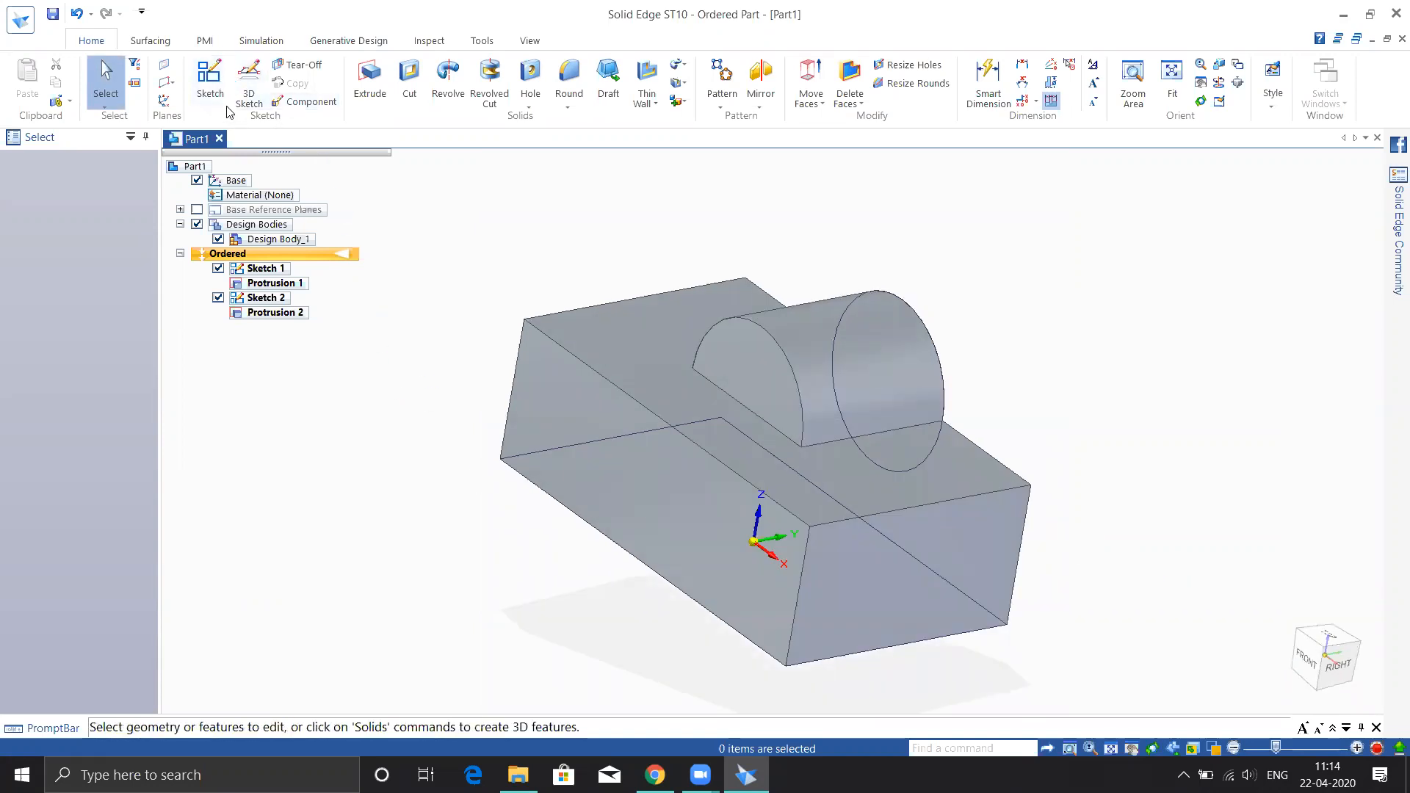
Start a sketch on the block's right end face and draw a centre rectangle overlapping the face's front vertical edge.
left_click(211, 79)
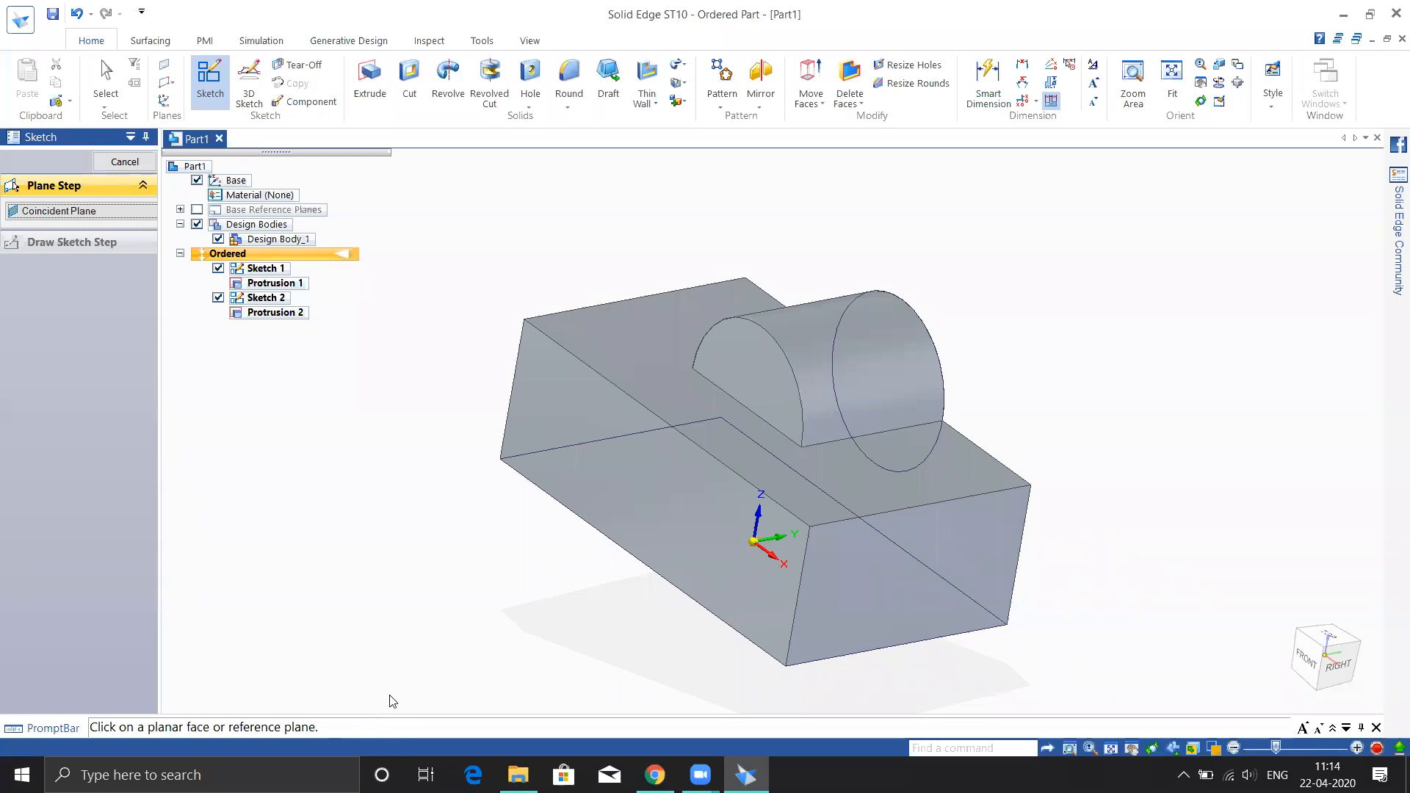
left_click(863, 557)
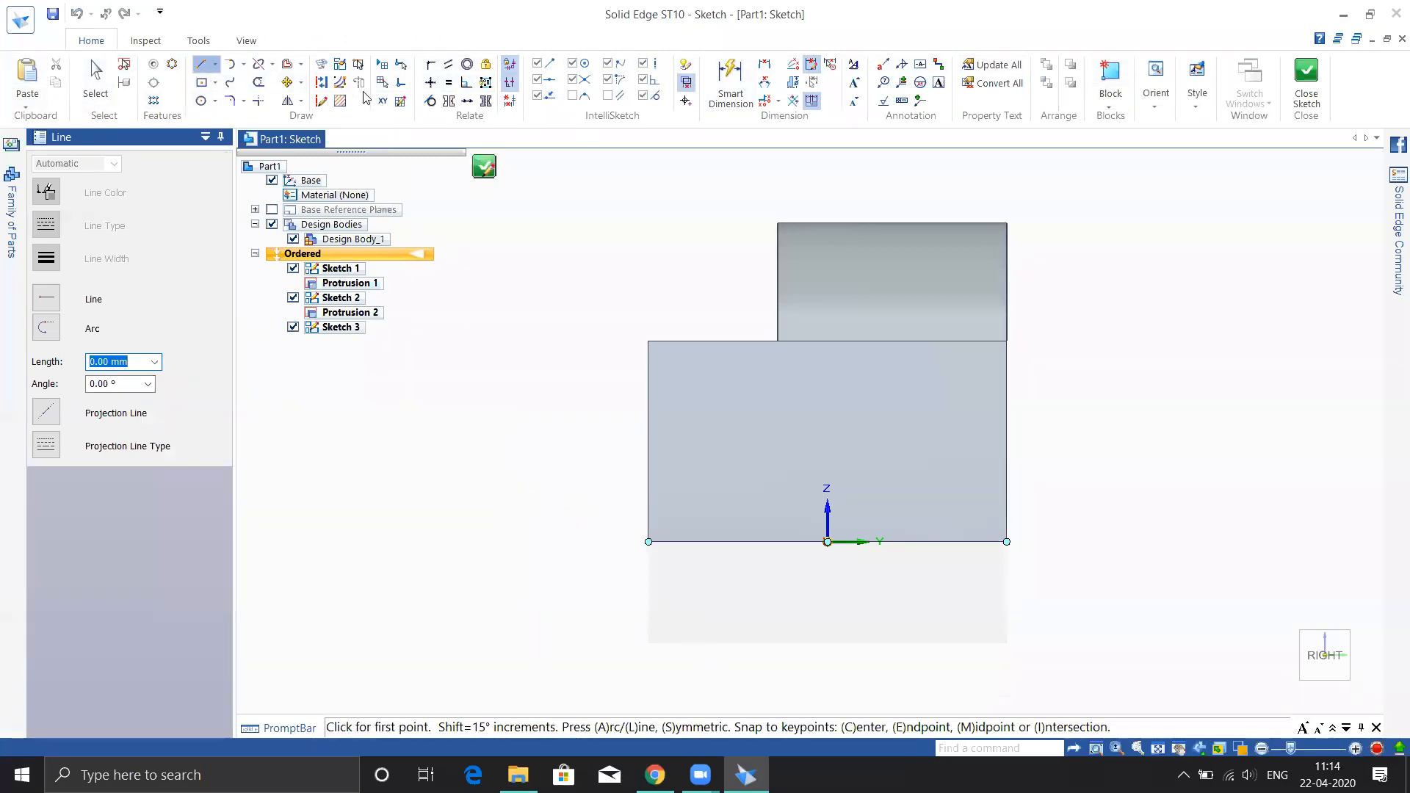
left_click(202, 82)
left_click(618, 465)
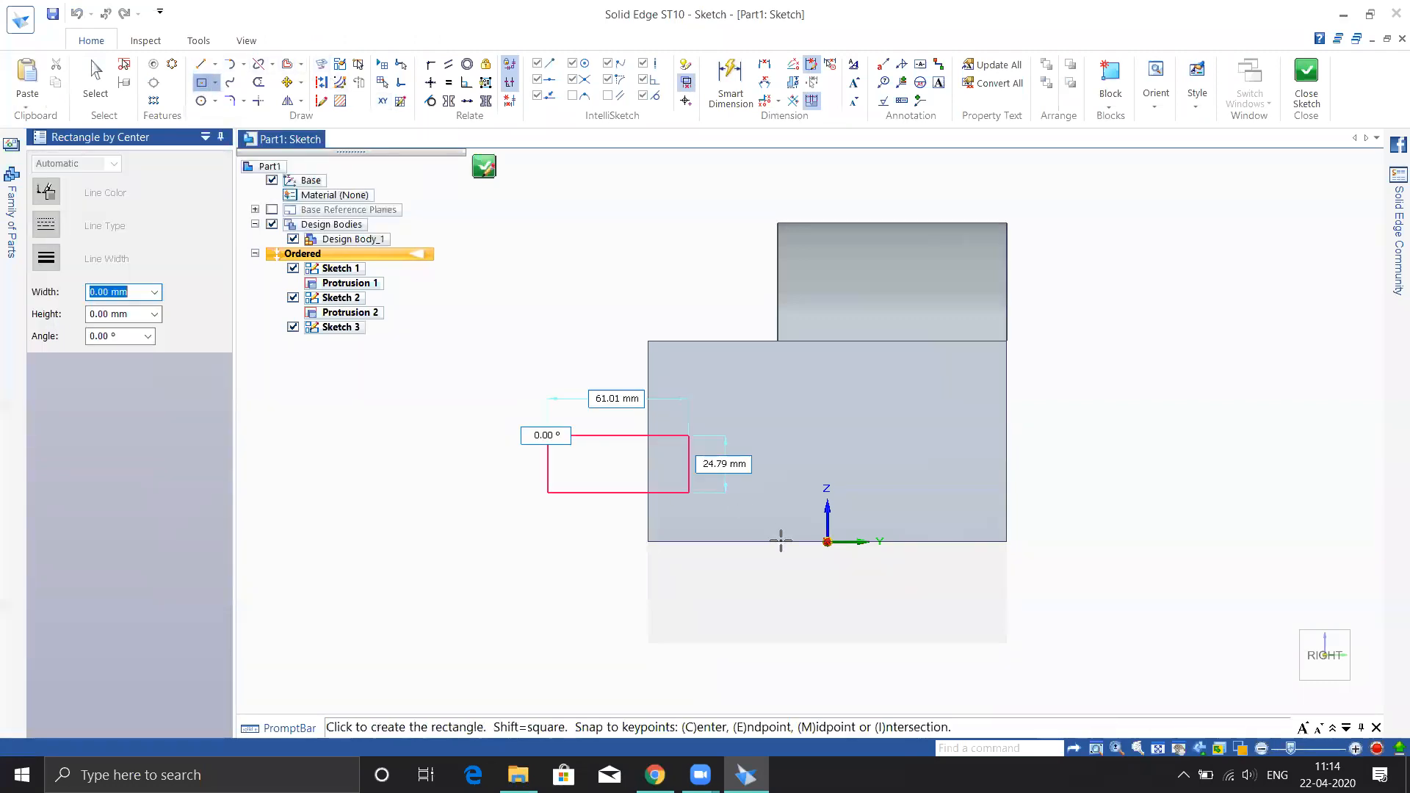
left_click(761, 582)
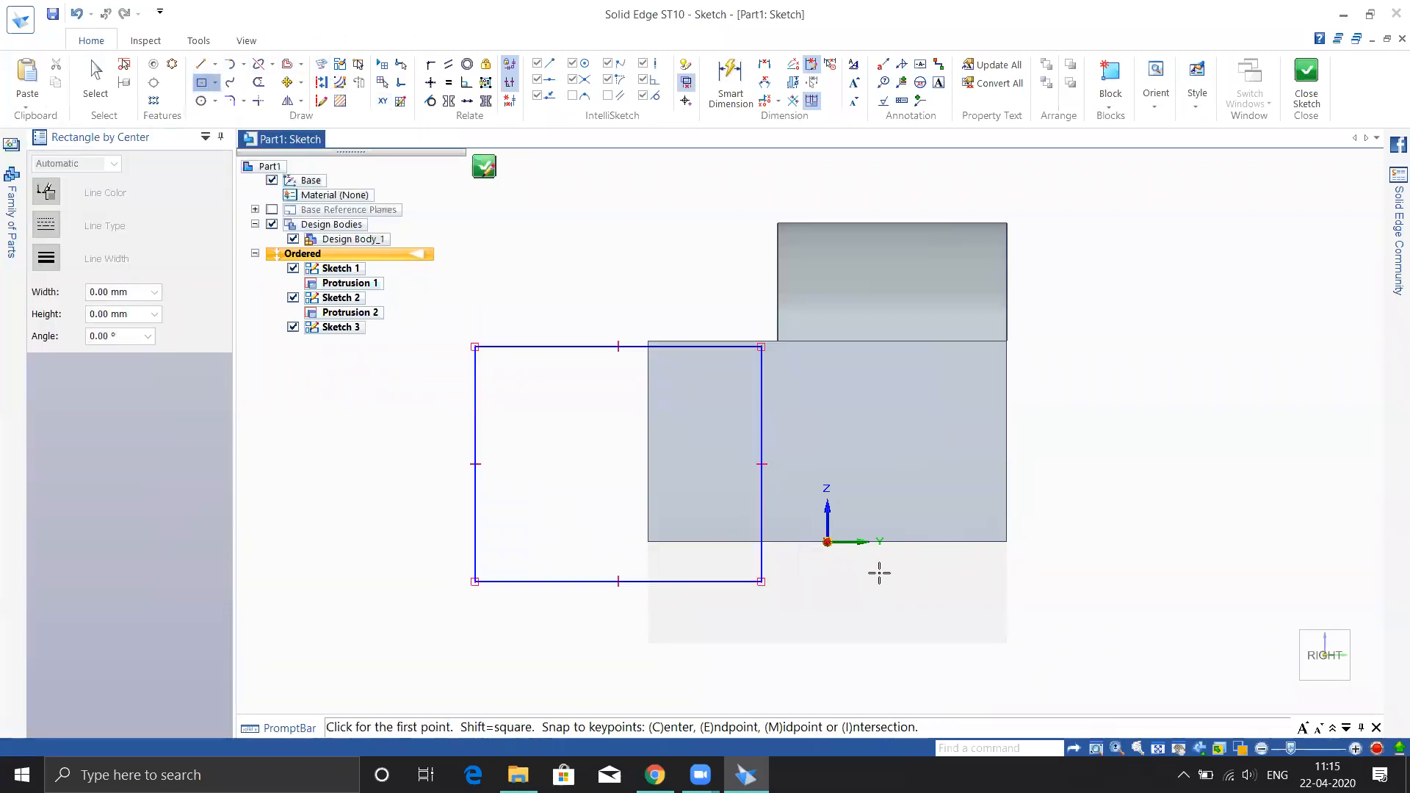
Sketch a circle centred beyond the back vertical edge of the right end face, overlapping that edge.
left_click(201, 100)
left_click(1065, 441)
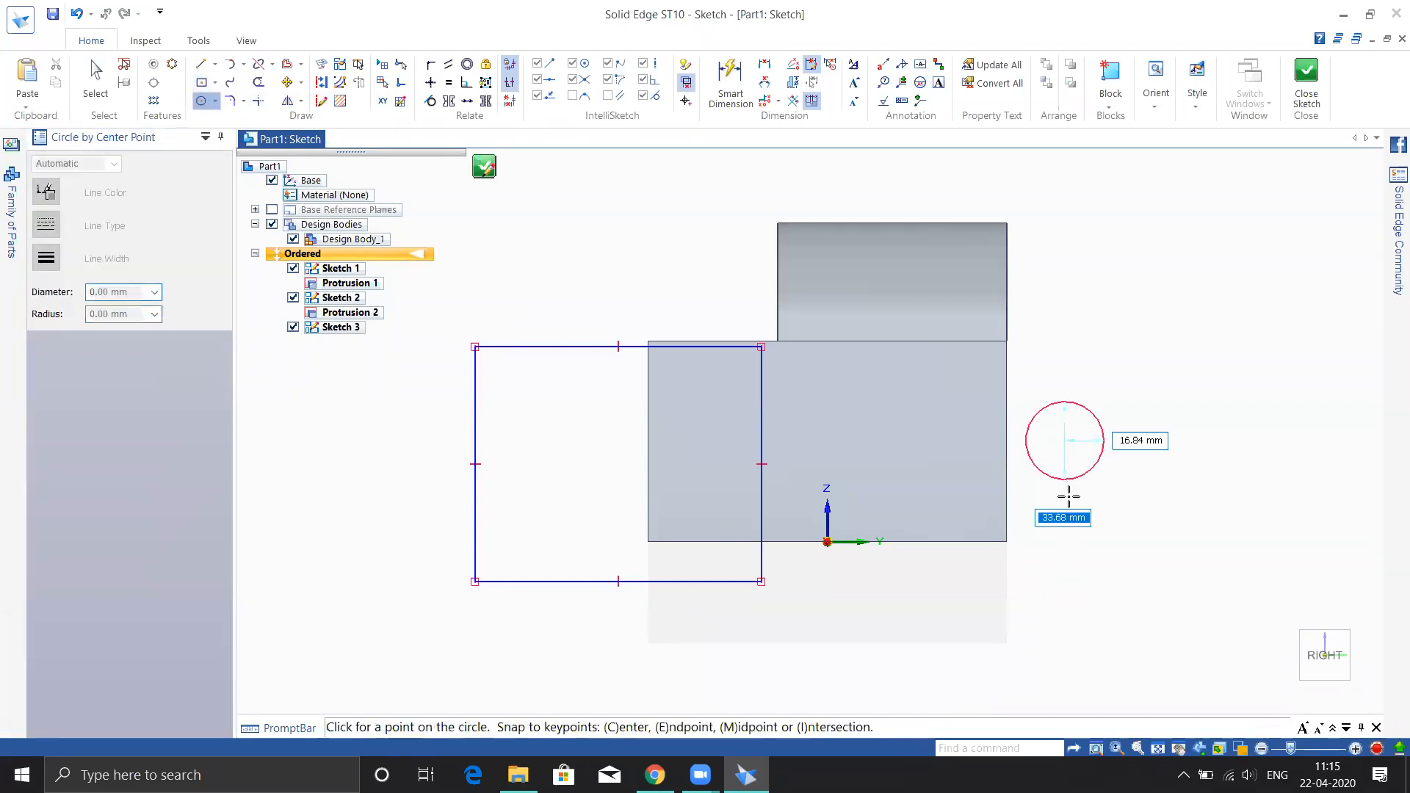
left_click(1078, 527)
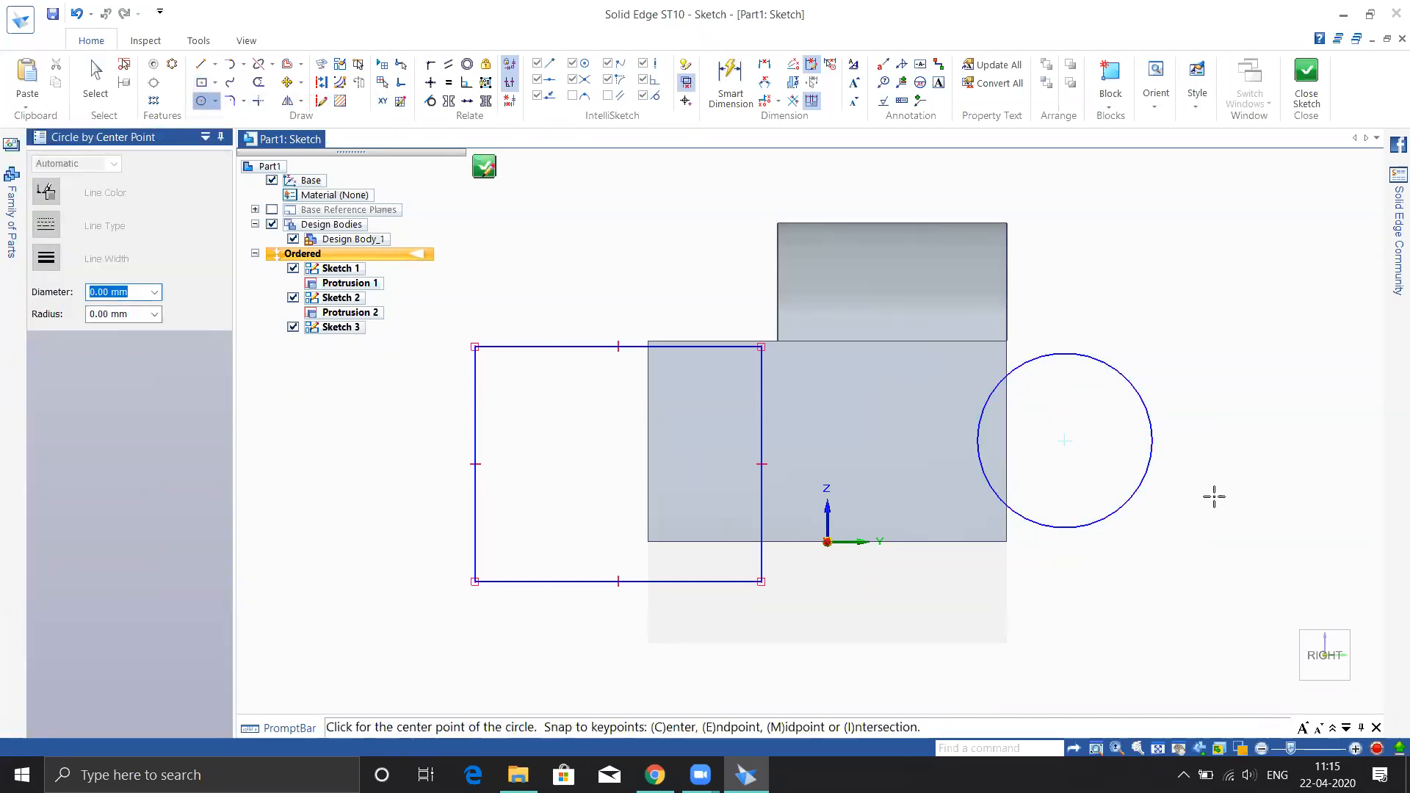
Practise rotating and zooming the part out of the sketch plane and restoring the straight-on sketch view.
mouse_move(1227, 492)
middle_mouse_down()
mouse_move(1096, 563)
mouse_move(1152, 598)
mouse_move(1096, 570)
mouse_move(1083, 583)
middle_mouse_up()
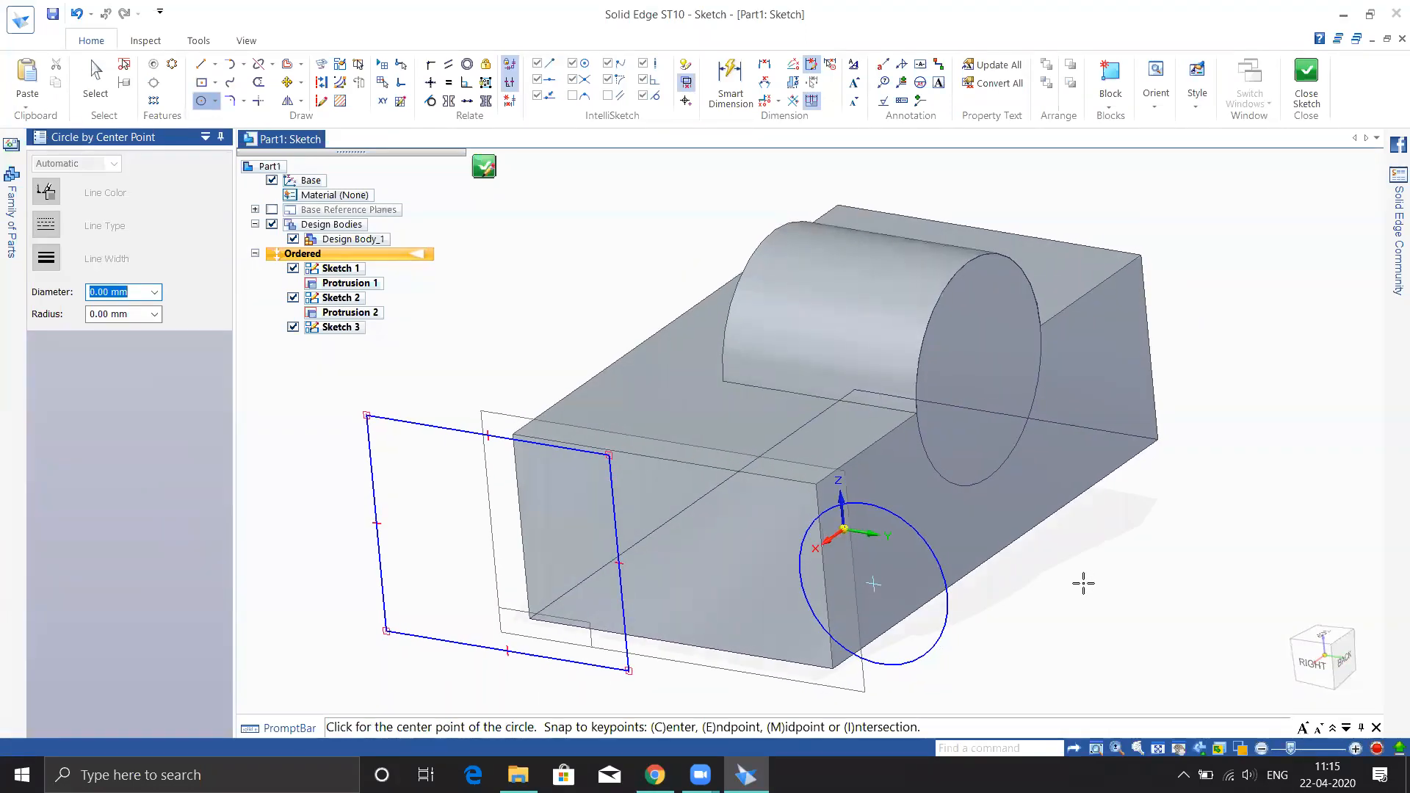
scroll(1095, 554, "up", 1)
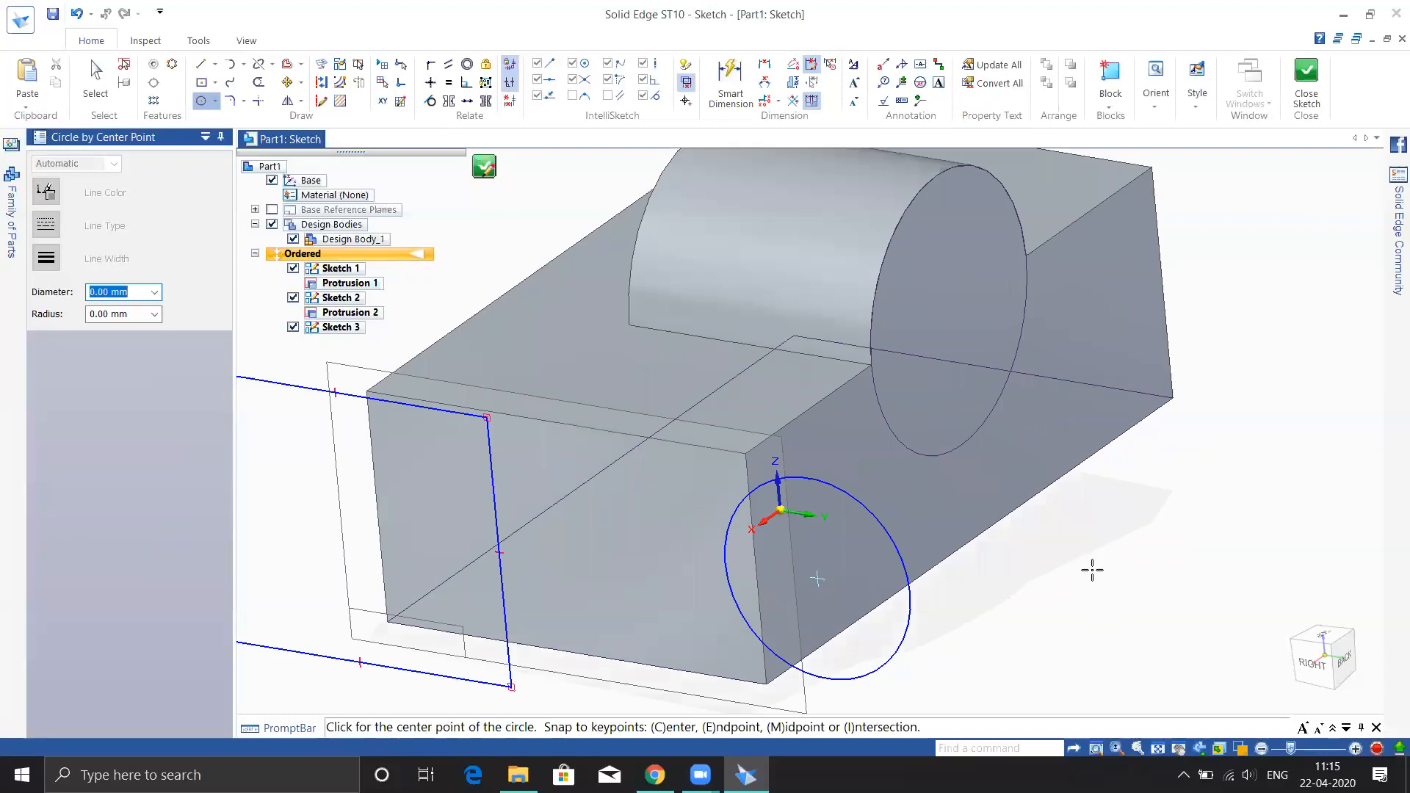
scroll(1092, 571, "down", 3)
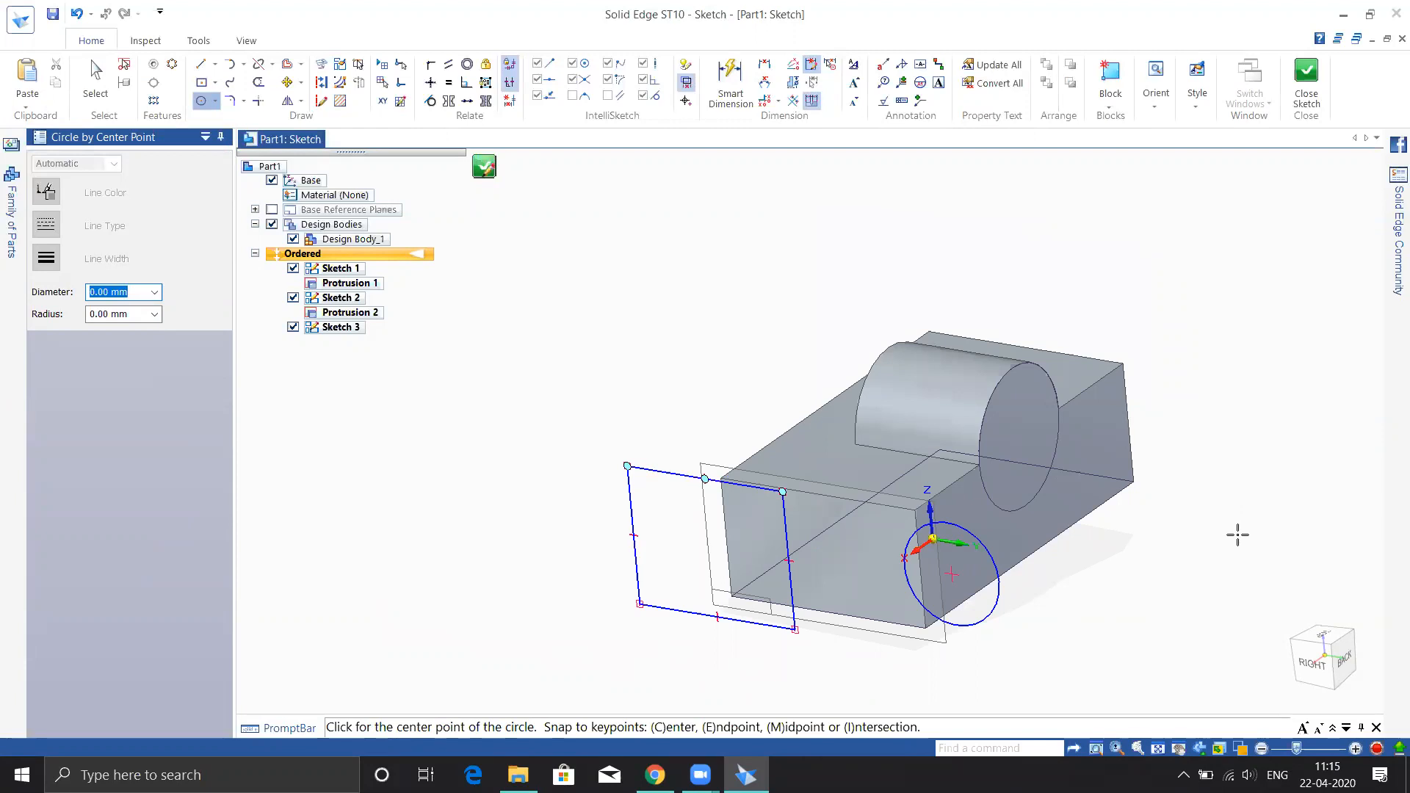
key("ctrl+h")
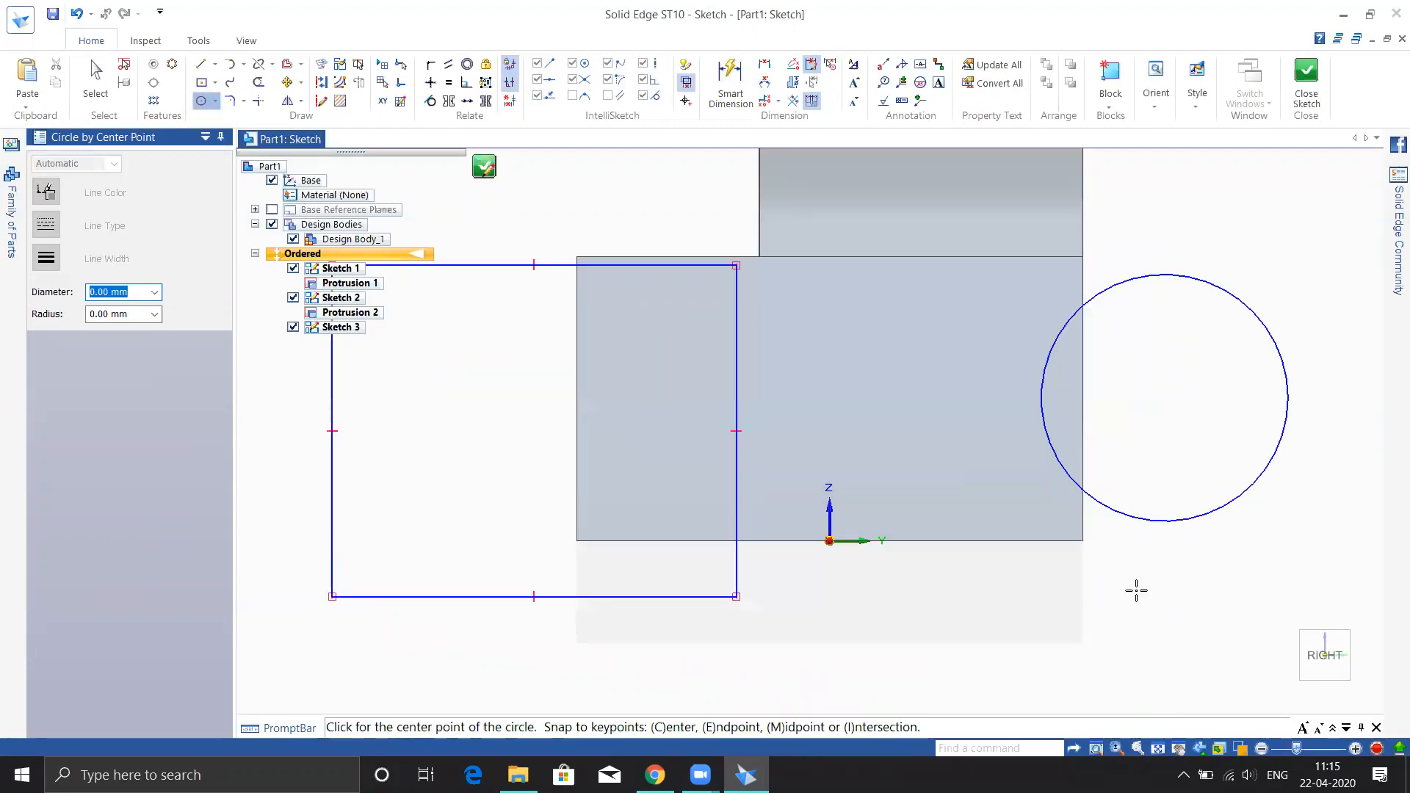
scroll(1136, 591, "down", 3)
middle_click_drag(1140, 567, 881, 665)
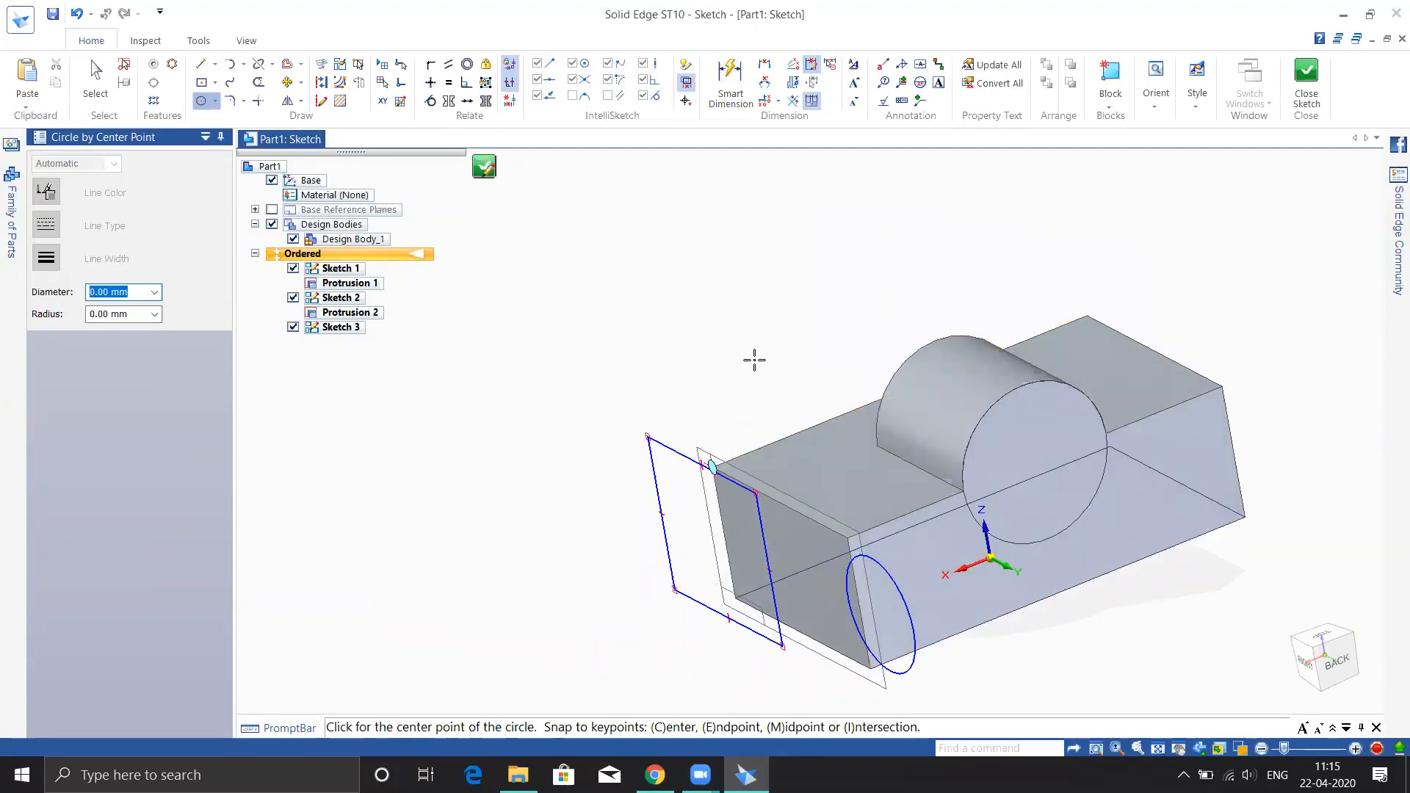
key("ctrl+h")
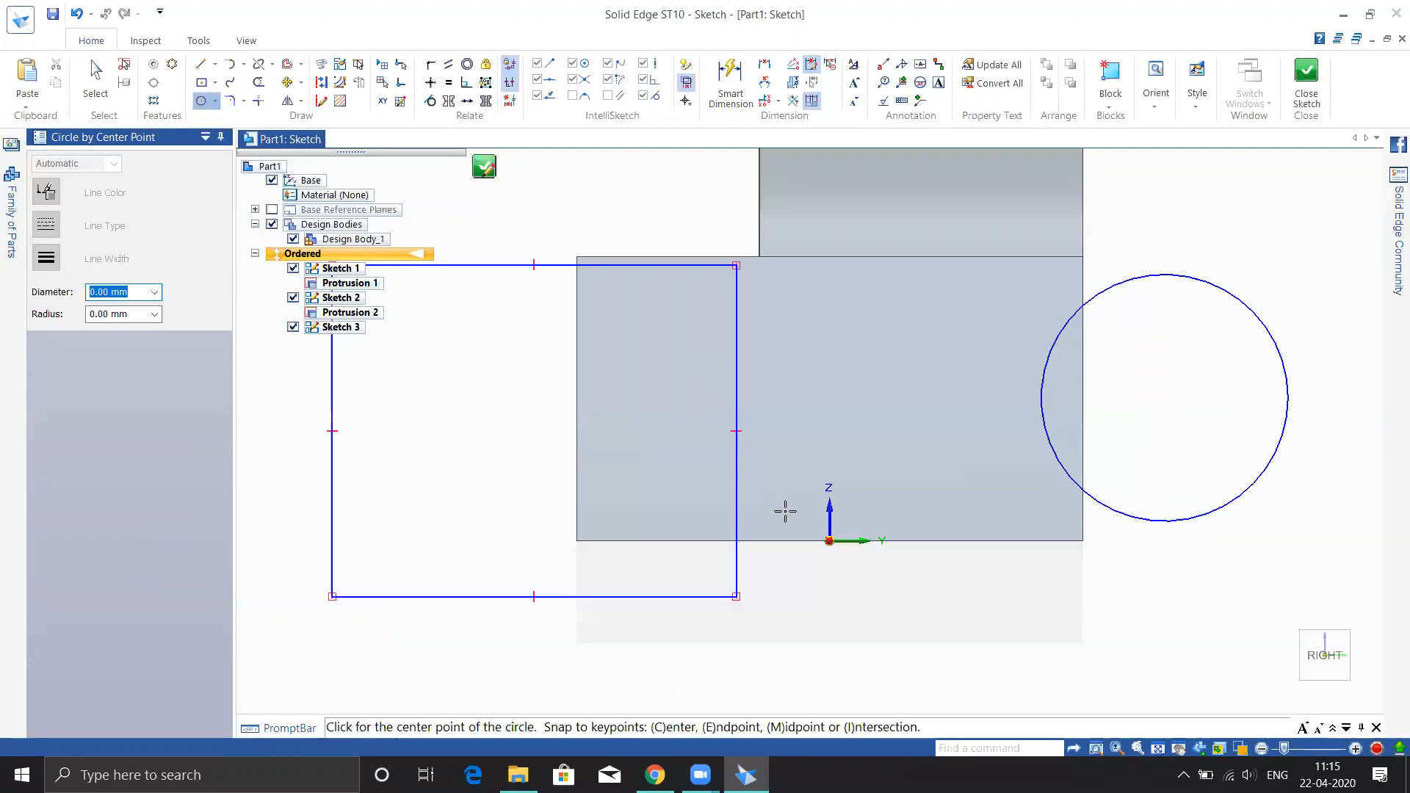
Rotate the part off the sketch plane, orient it to the right view, and tilt it away again.
scroll(1000, 541, "down", 3)
middle_click_drag(1007, 540, 926, 591)
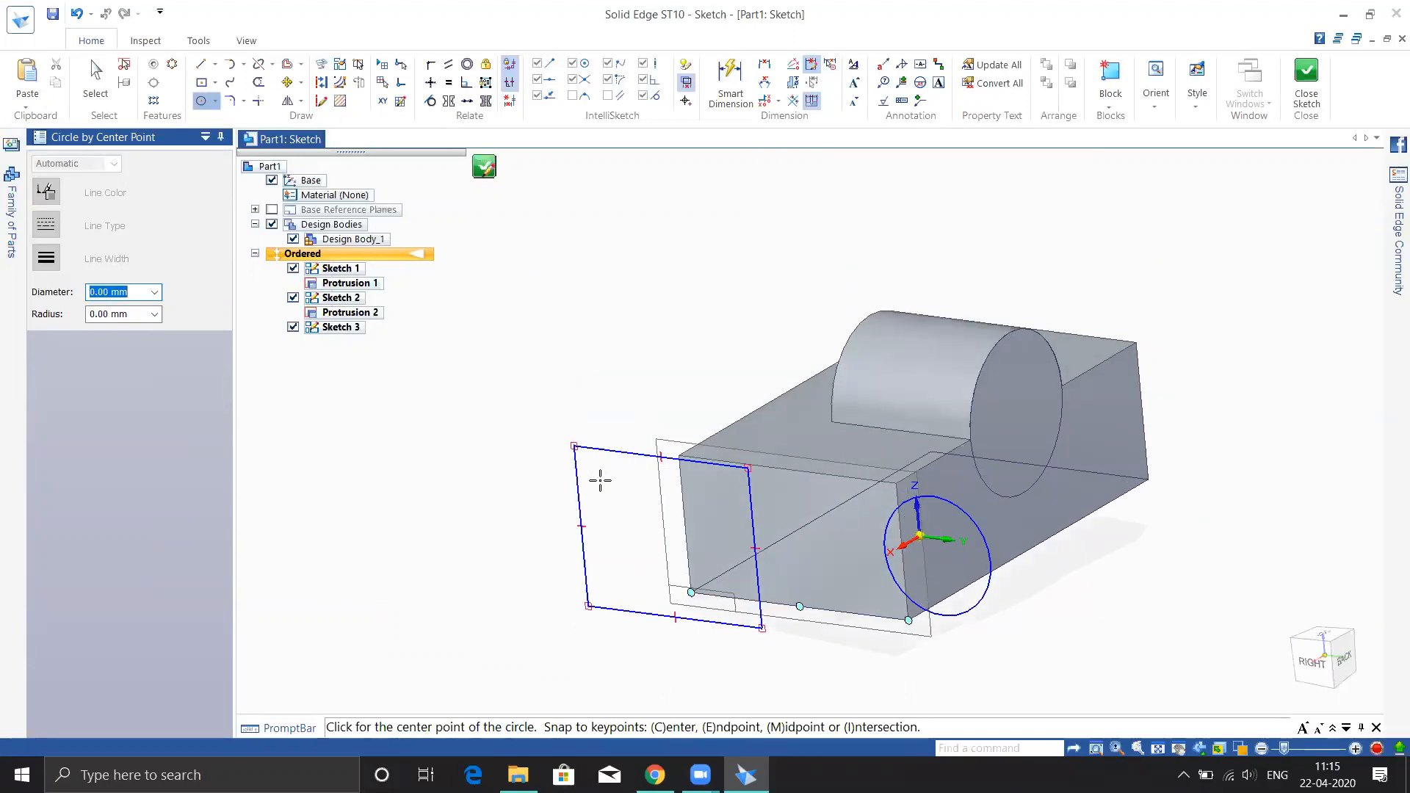
mouse_move(1293, 687)
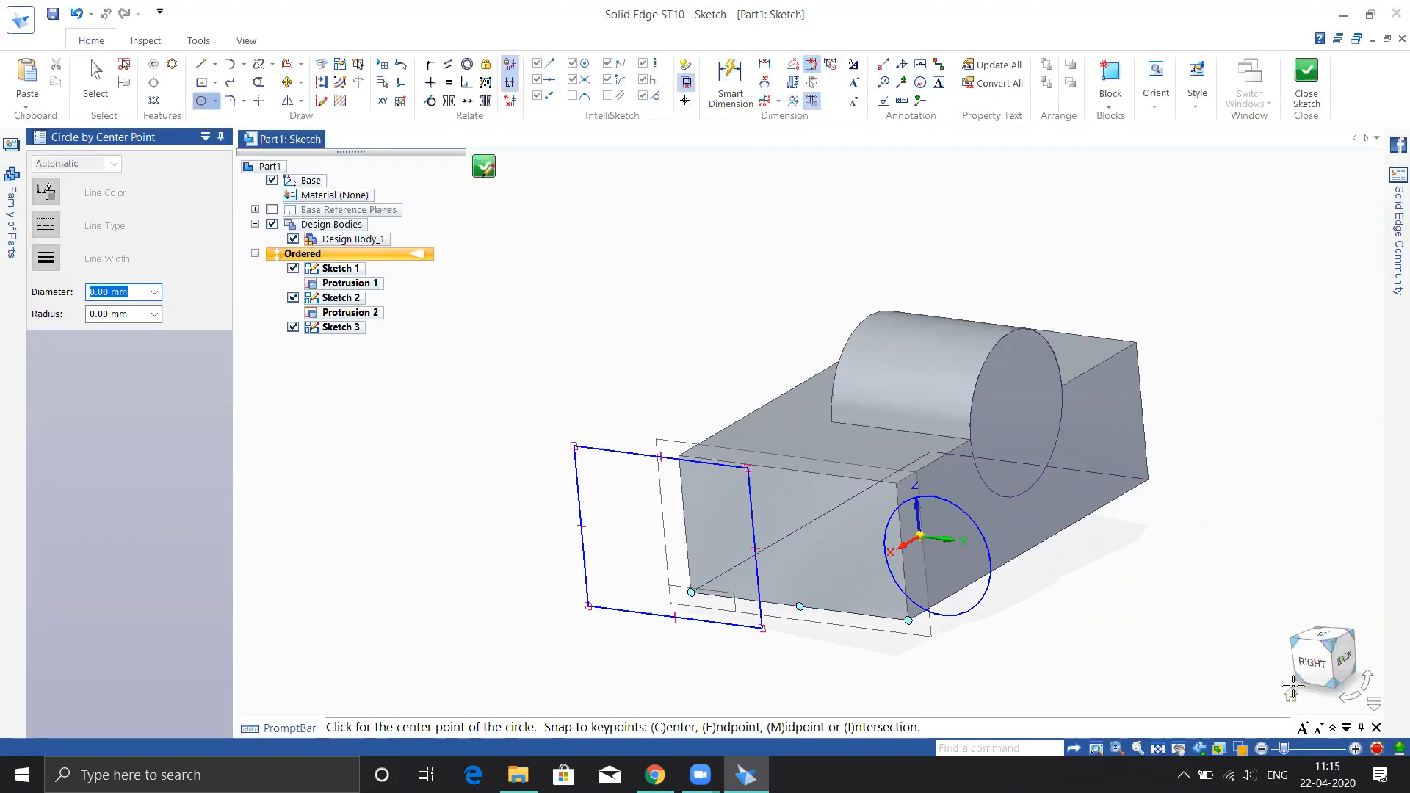
left_click(1308, 661)
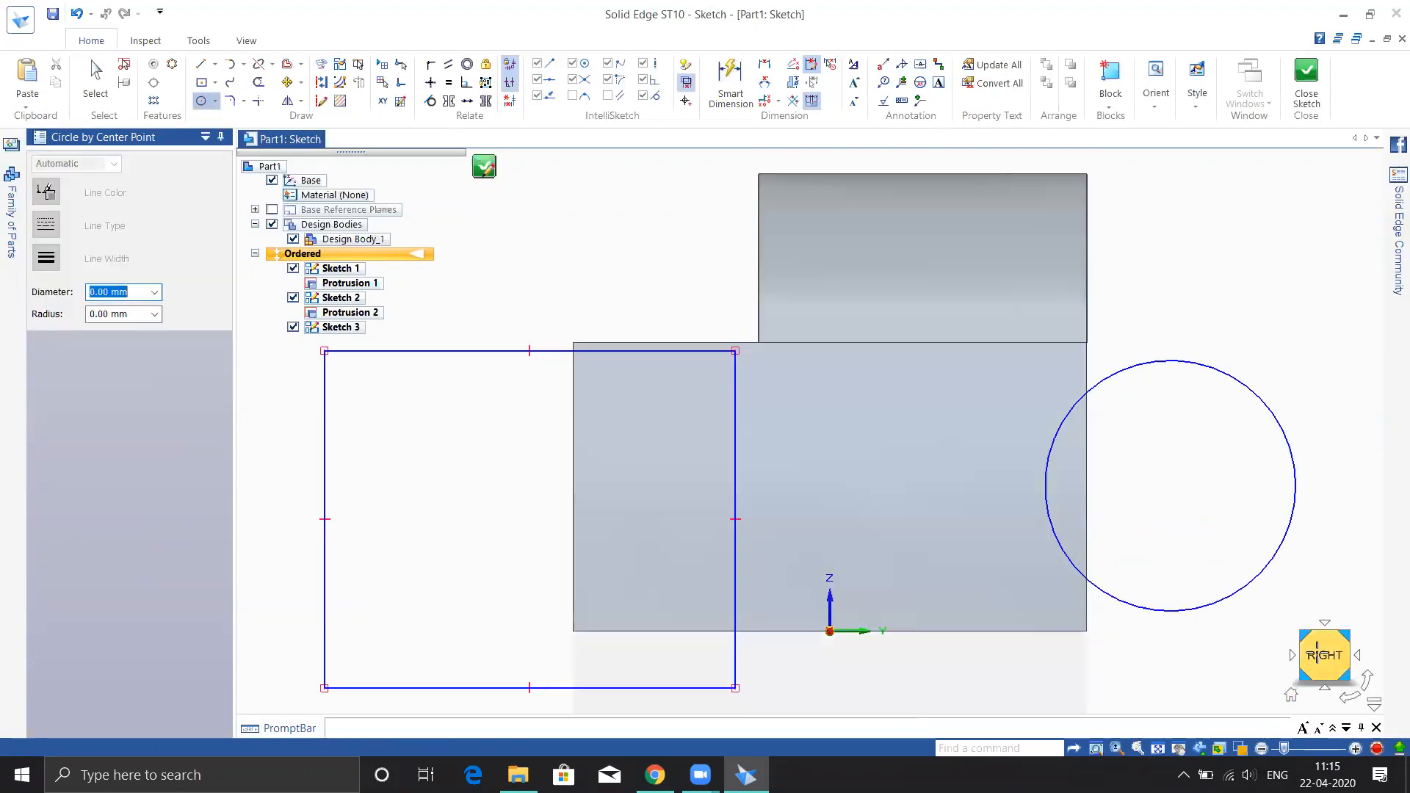
middle_click_drag(1234, 485, 968, 426)
middle_click_drag(992, 500, 1318, 639)
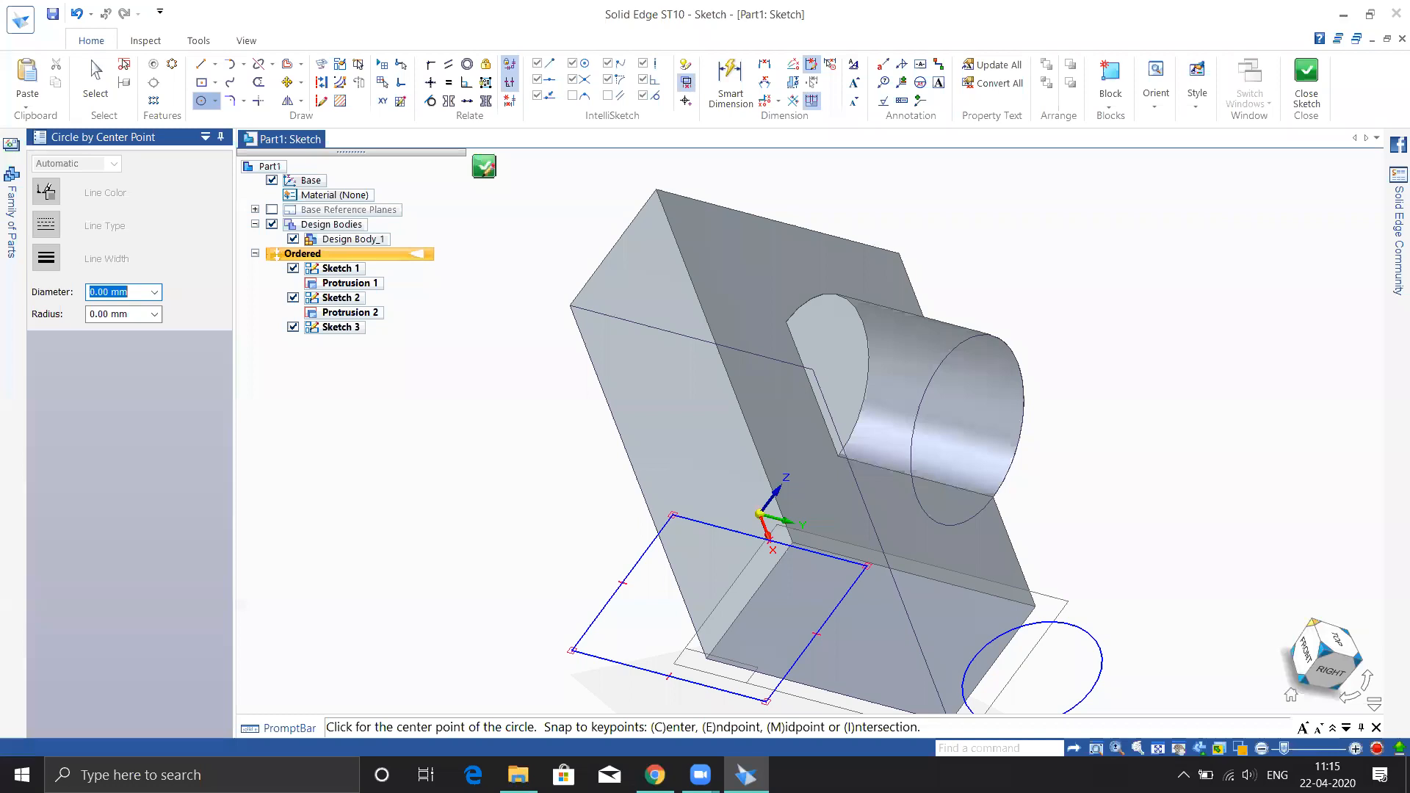
View the sketched part from its upper and lower isometric corners, and return it to the sketch view.
left_click(1314, 623)
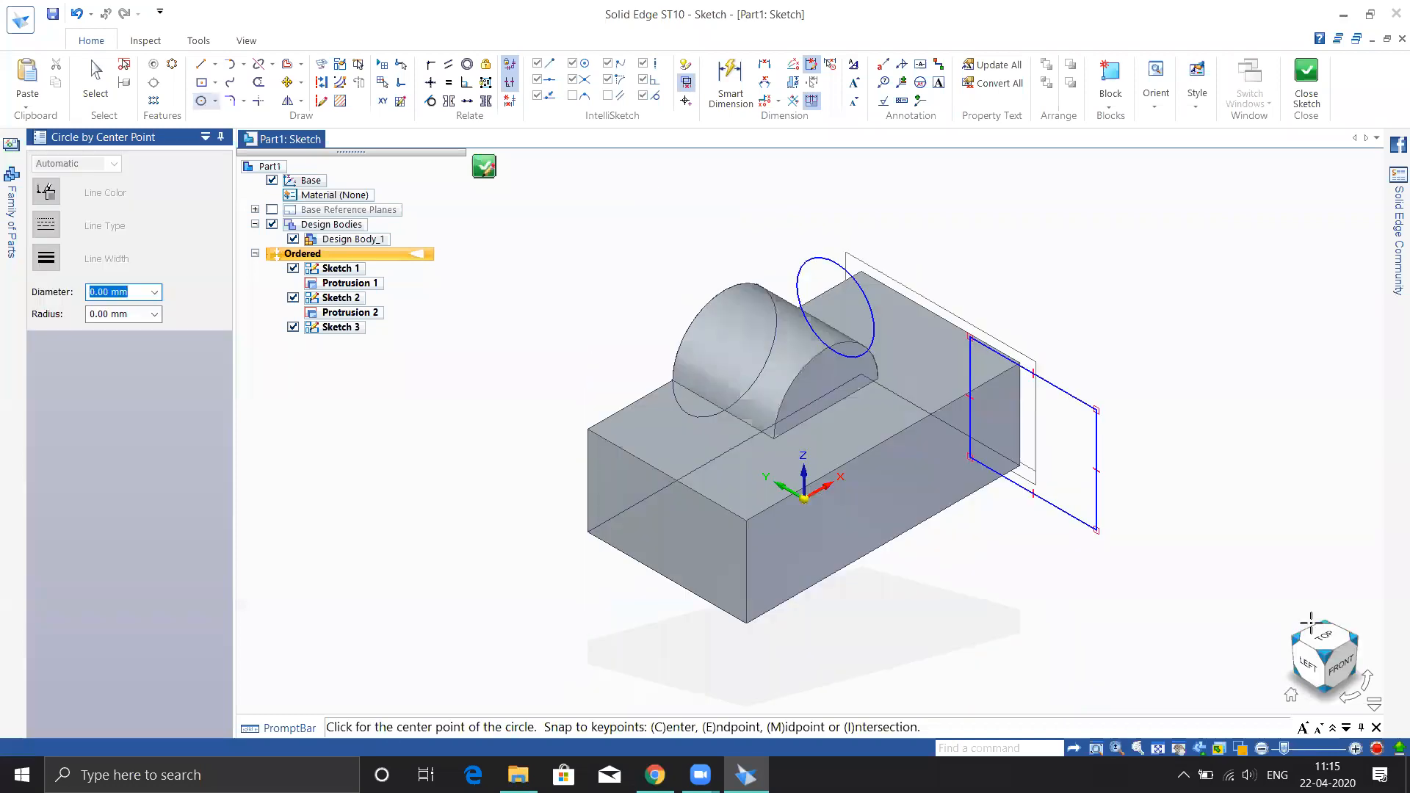
left_click(1298, 670)
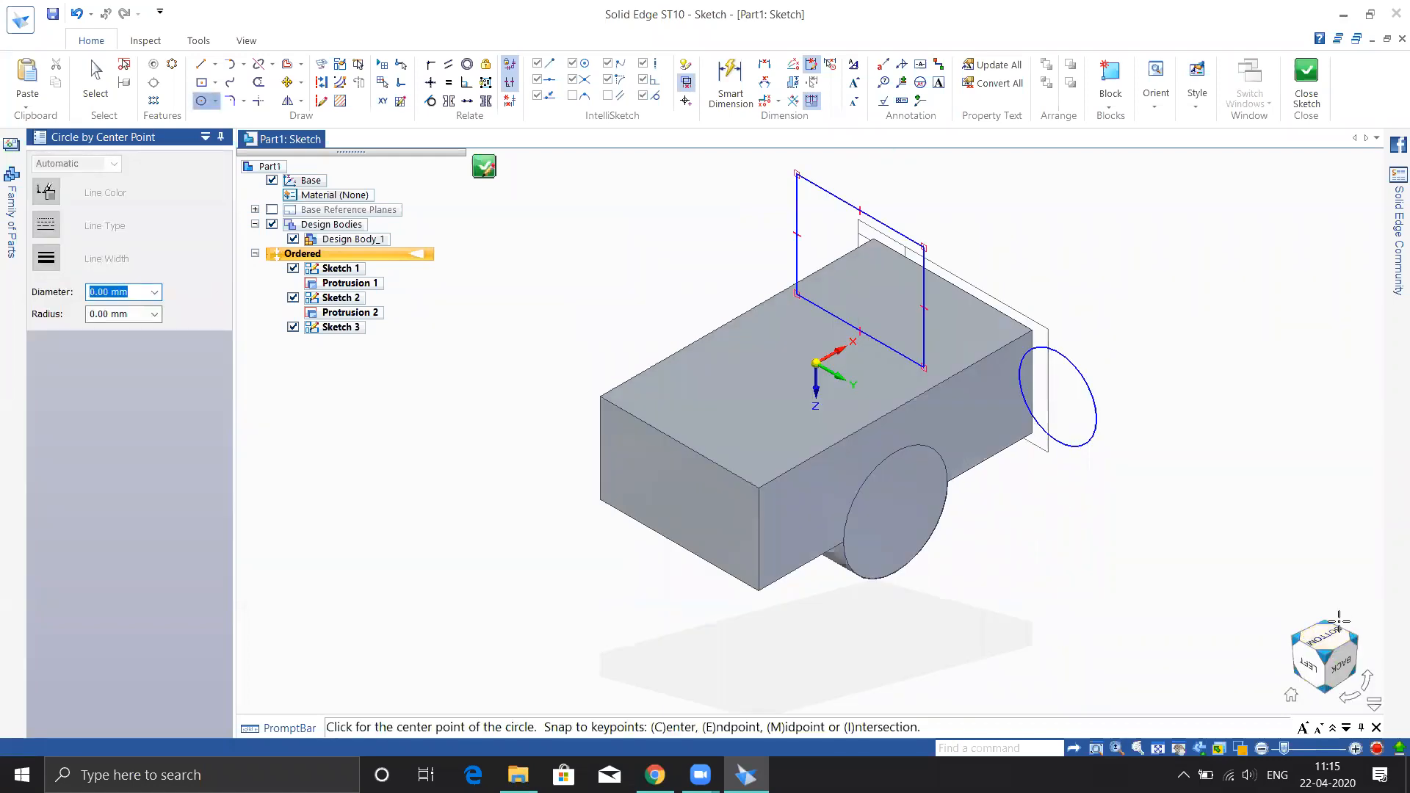
left_click(1323, 621)
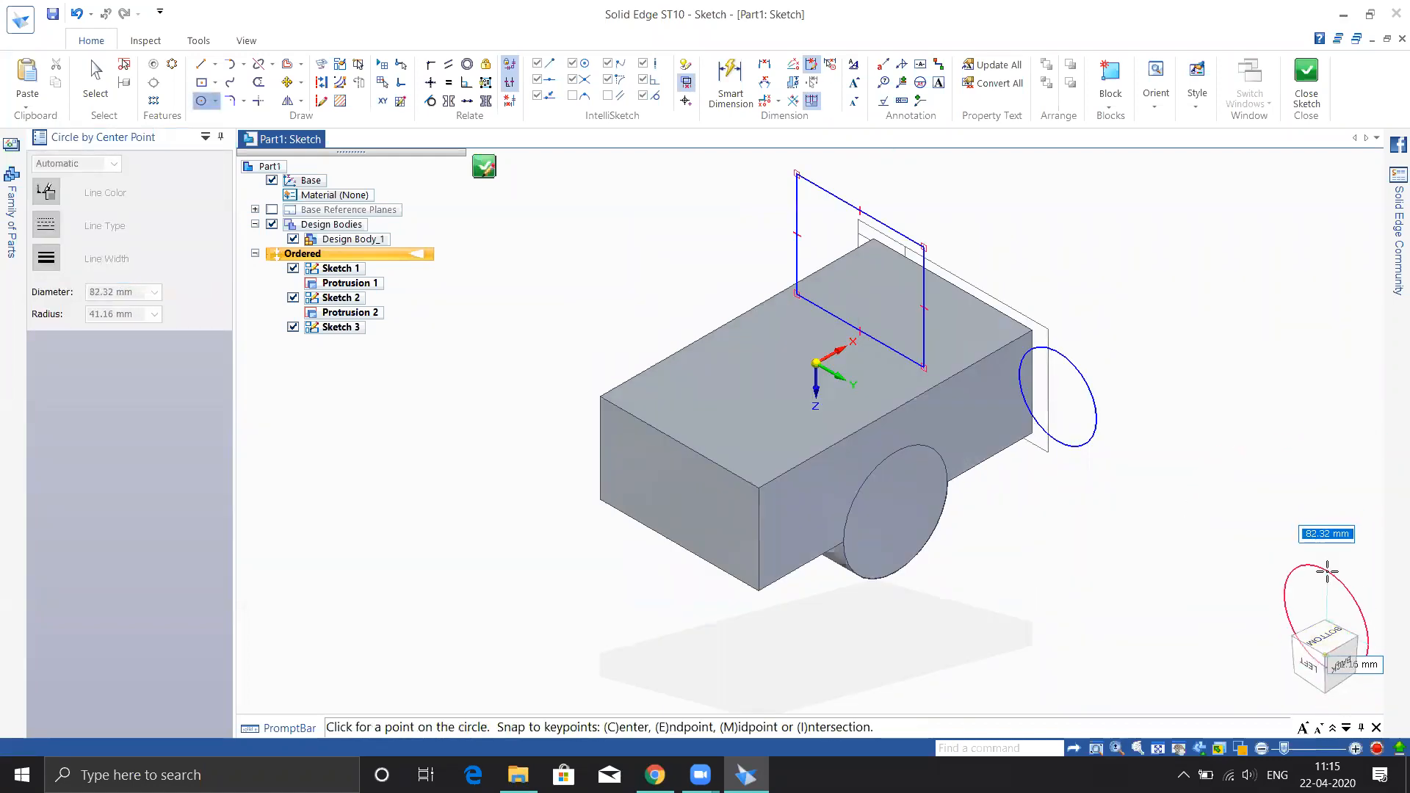
key("Escape")
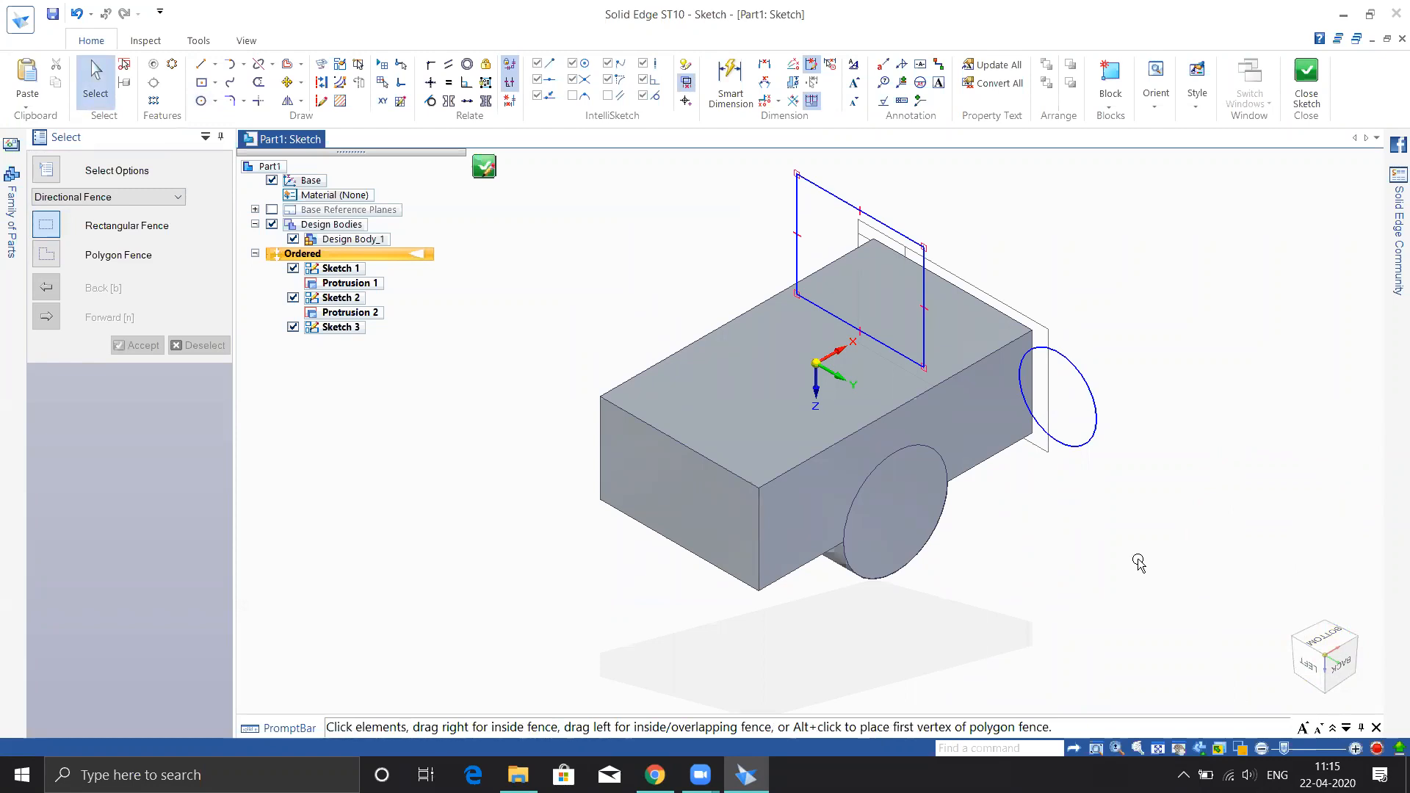
key("ctrl+h")
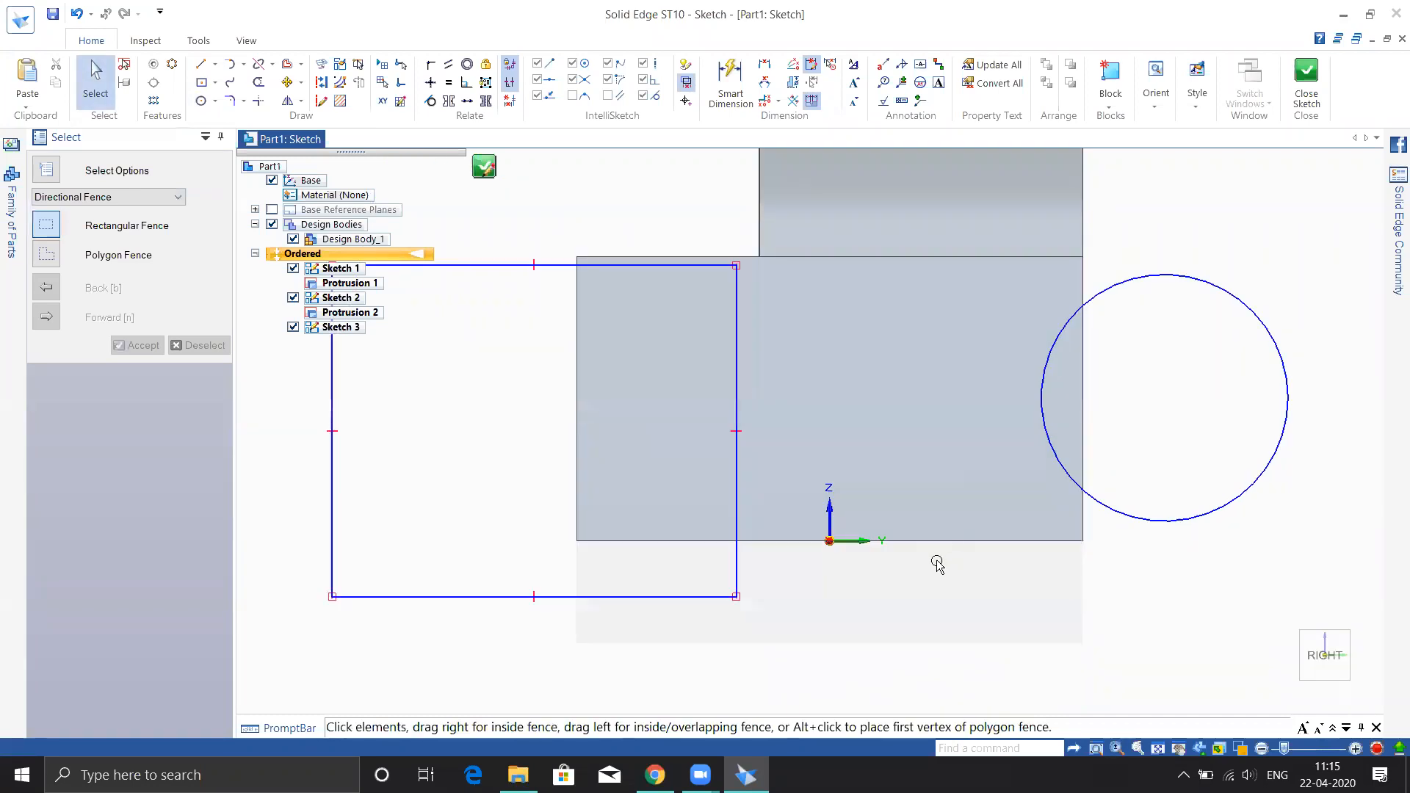
left_click(1198, 750)
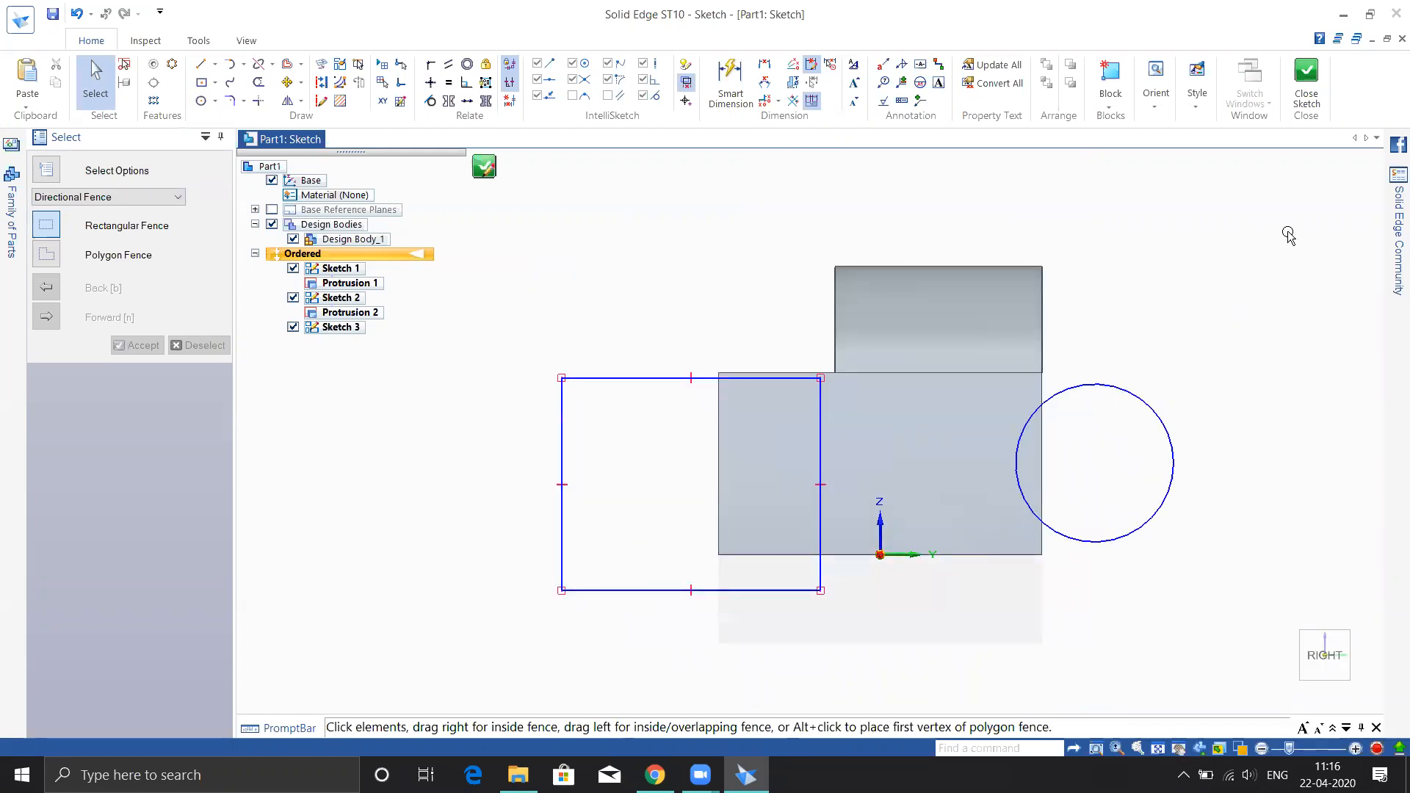
Close and finish the sketch on the block's right end face, keeping the rectangle and circle, and leave the Sketch command.
left_click(1307, 93)
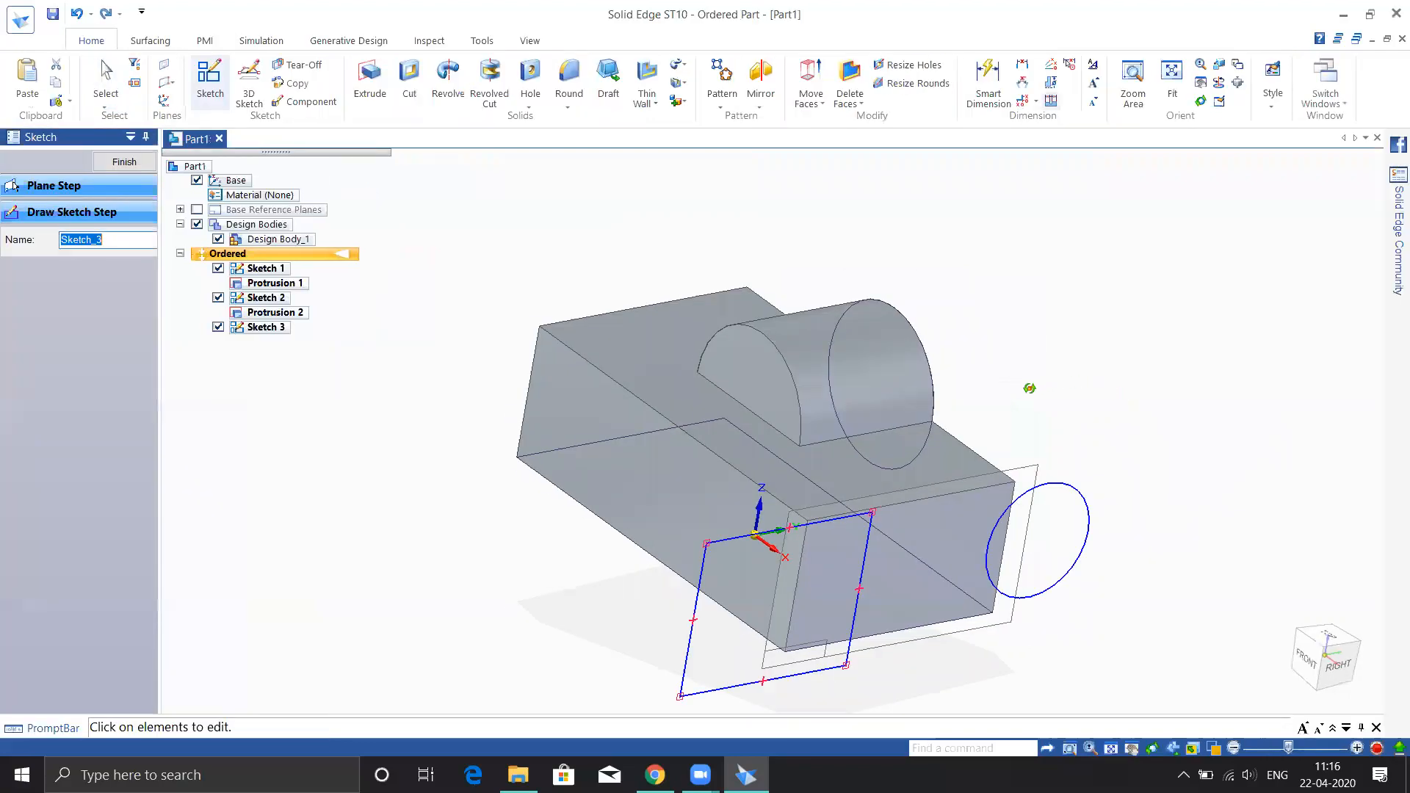
middle_click_drag(1029, 388, 1070, 395)
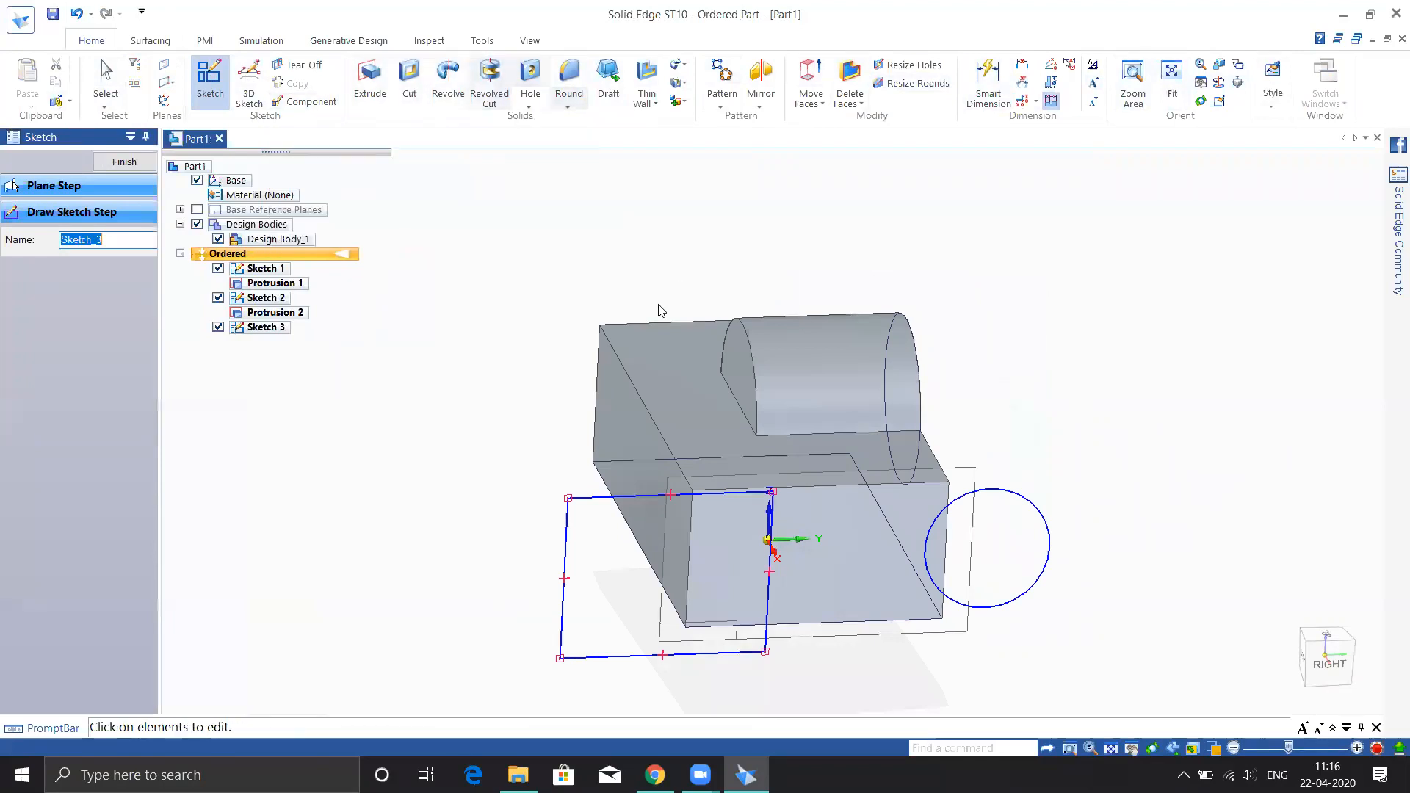
left_click(139, 163)
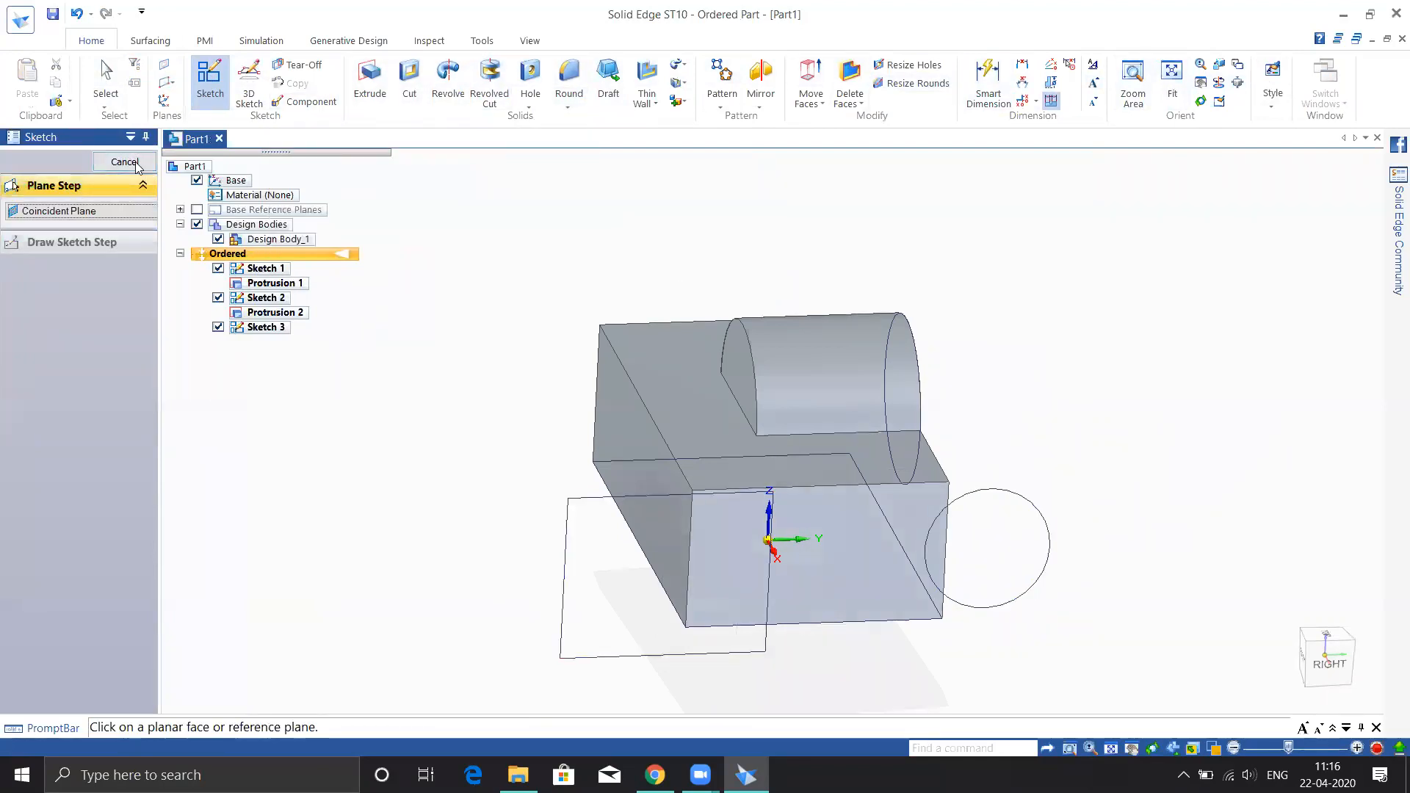
key("Escape")
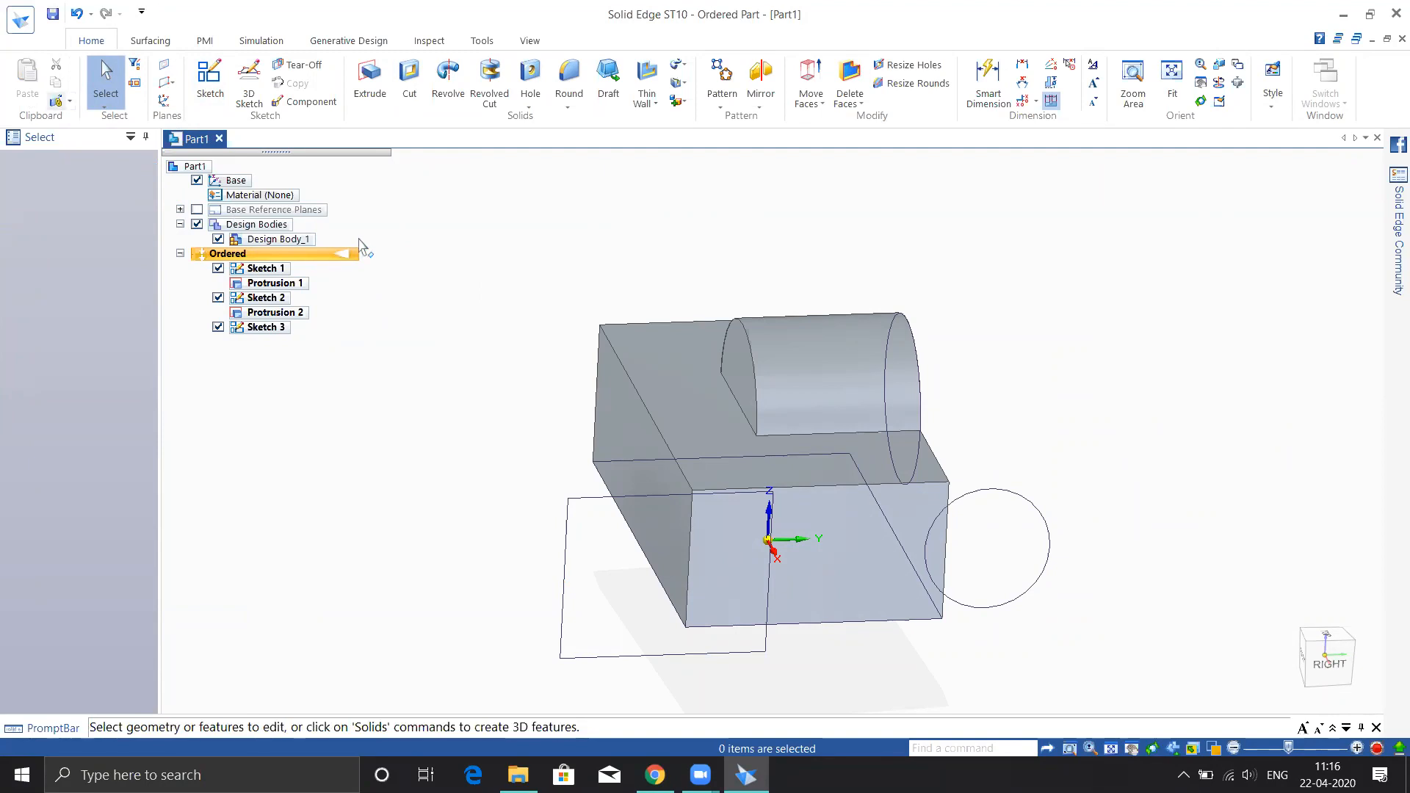
Check the ISO Metric template list without changing it, and create a new ISO Metric Part document.
left_click(19, 22)
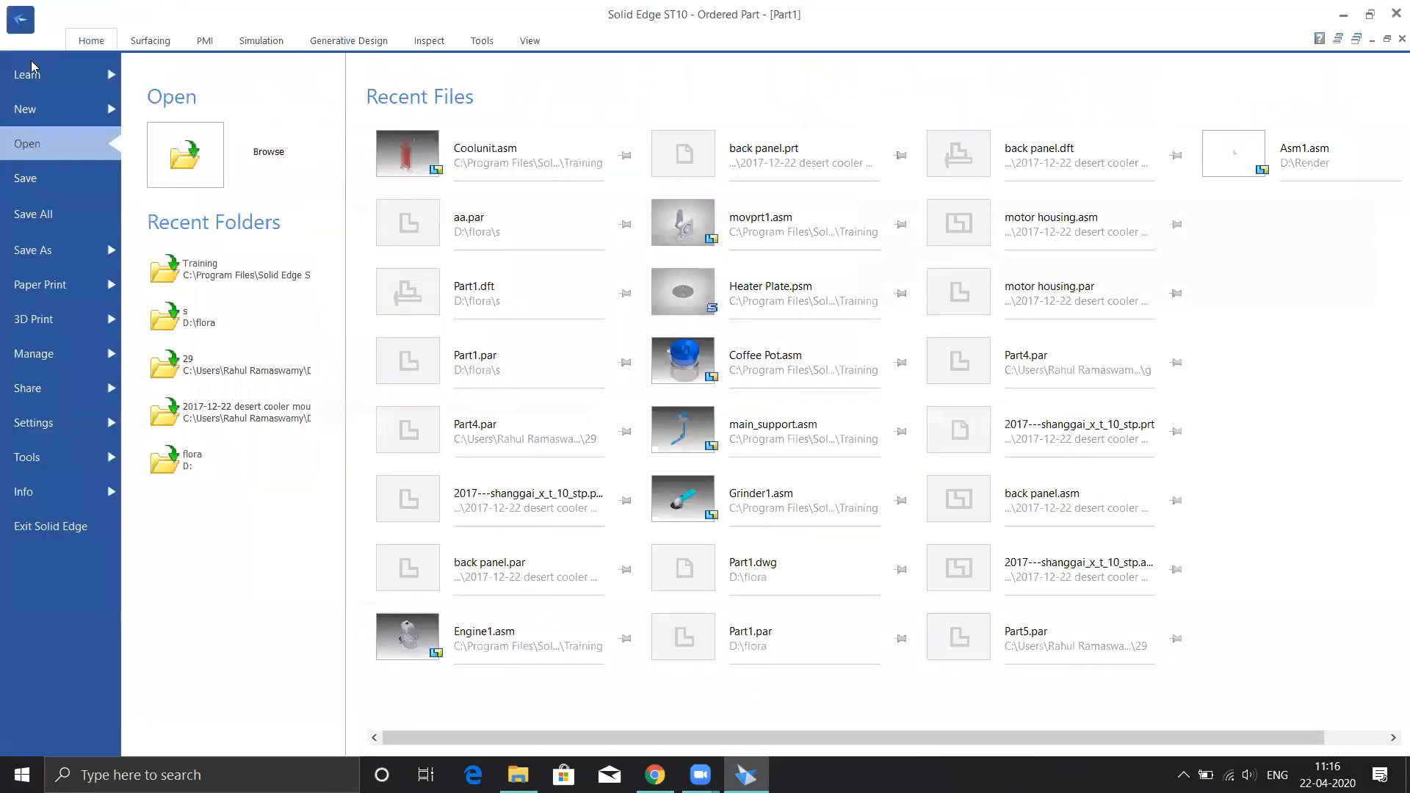
mouse_move(43, 108)
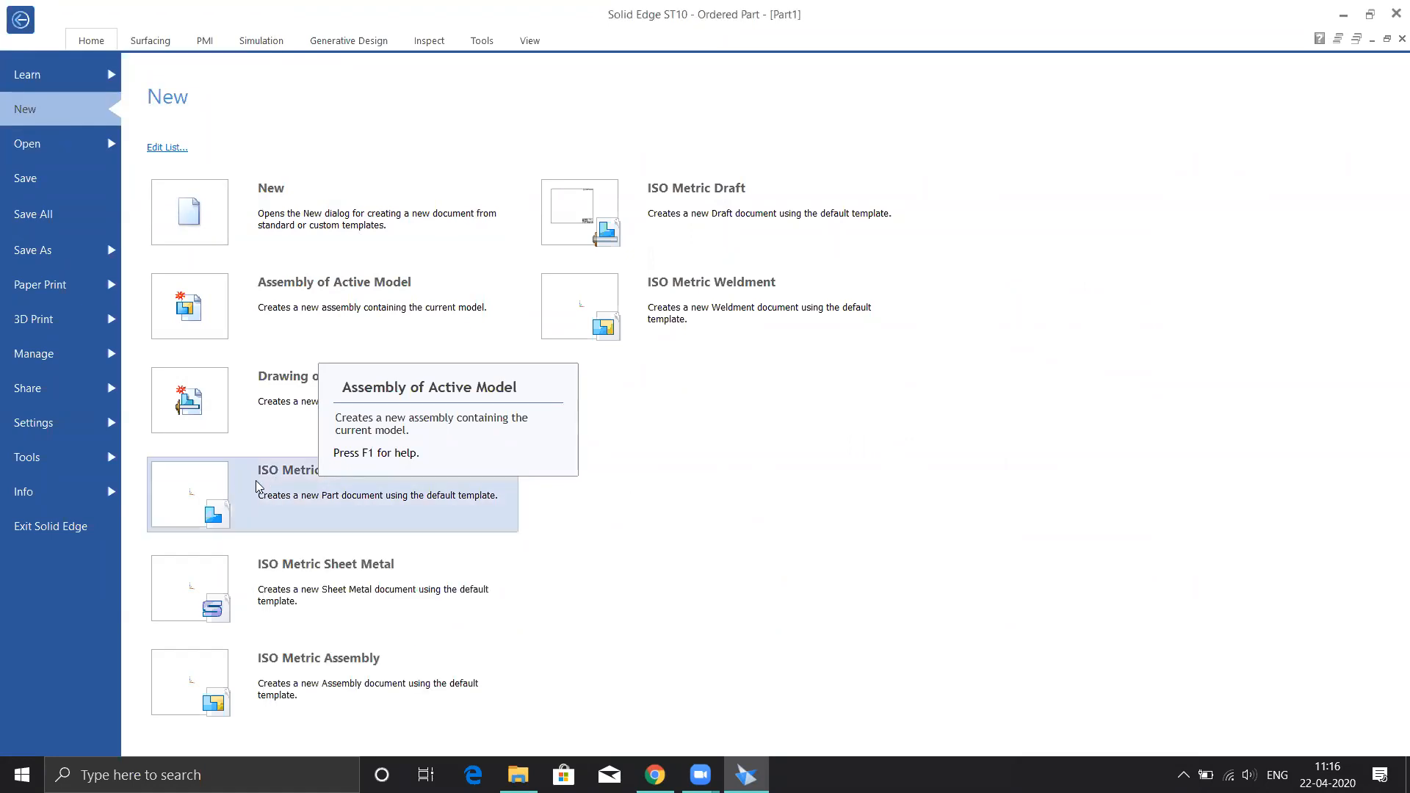
mouse_move(258, 486)
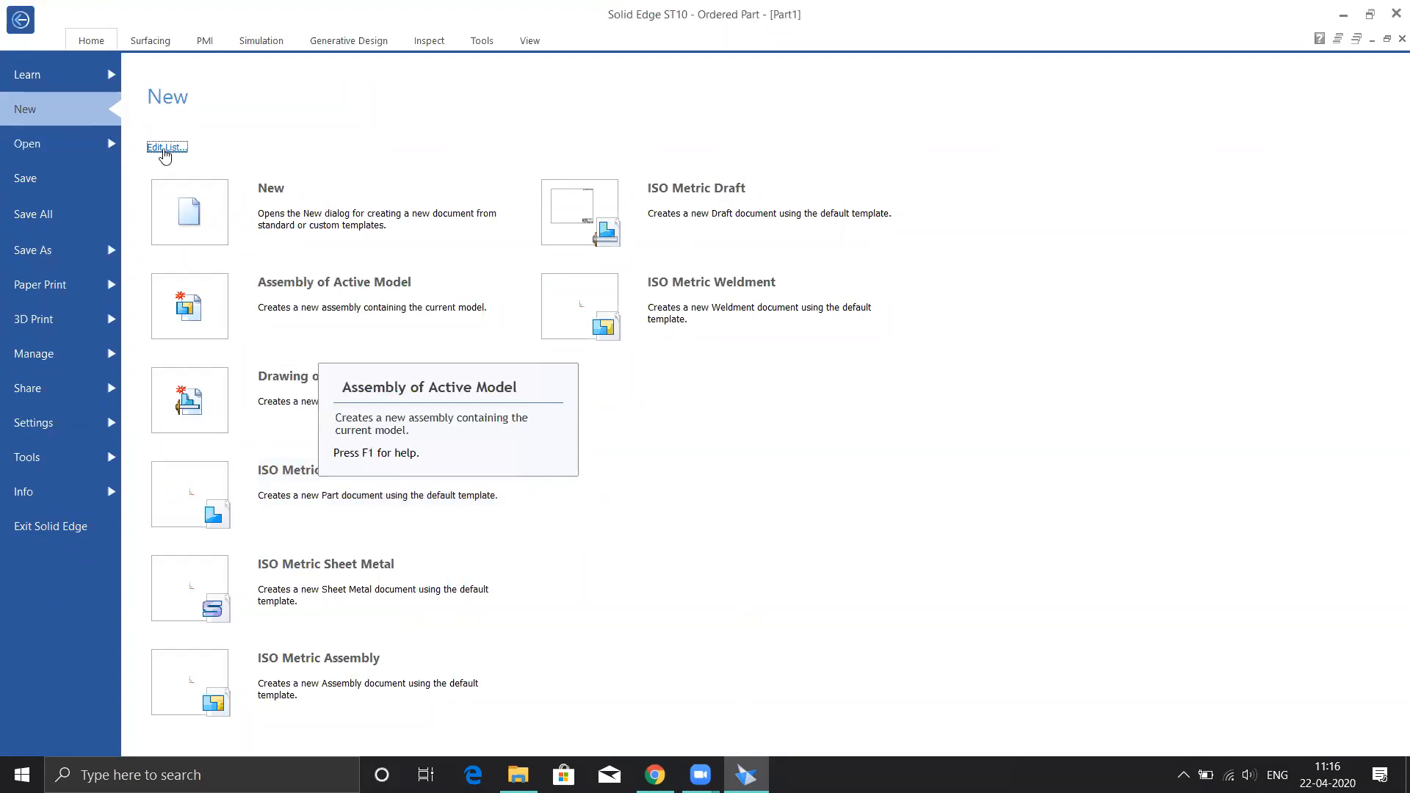
left_click(166, 148)
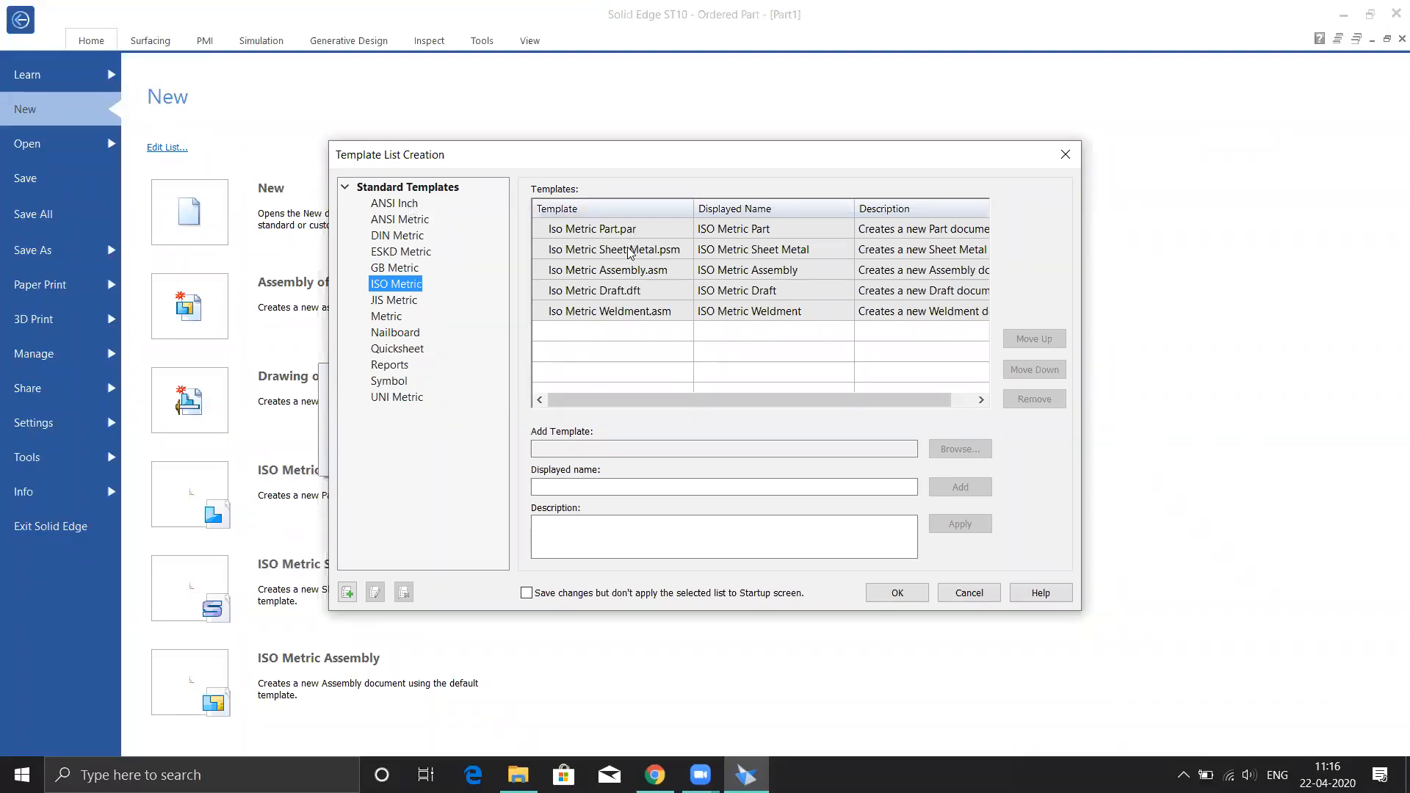
left_click(1065, 155)
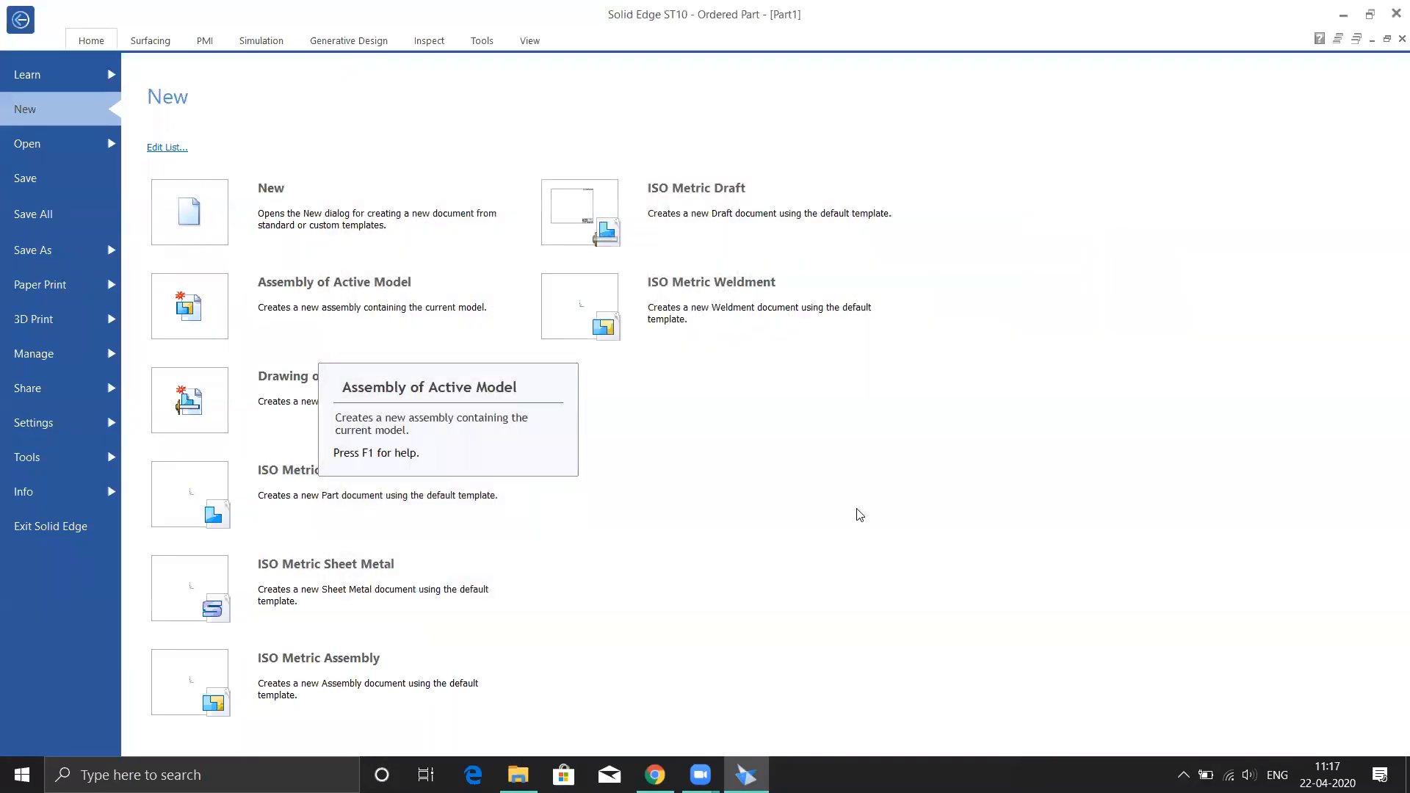
left_click(290, 488)
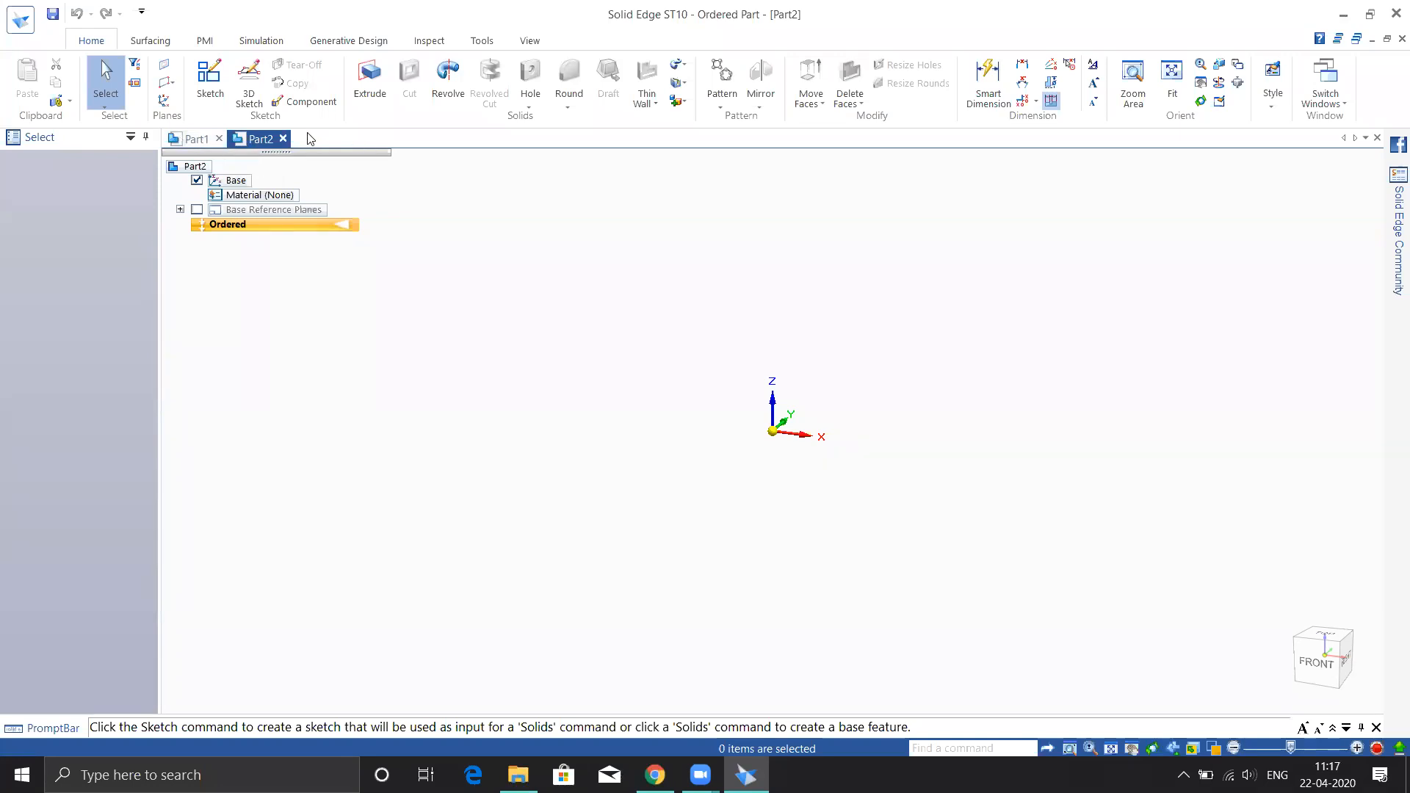
Switch to the Part1 document and back to Part2, and tilt the empty view slightly.
left_click(196, 139)
left_click(264, 144)
middle_click_drag(621, 526, 644, 540)
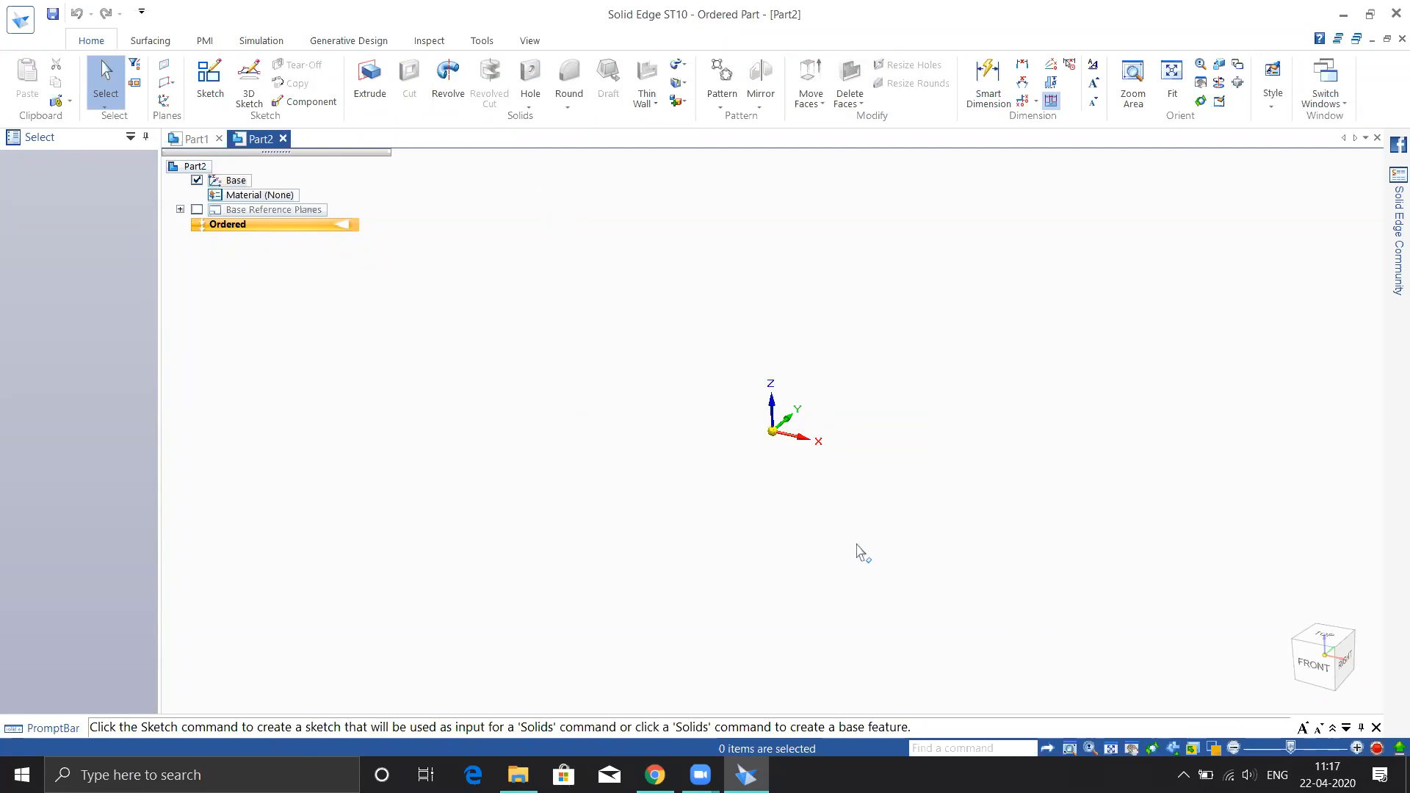
Preview the three base reference planes, and start a sketch on the Front (xz) plane with the reference planes hidden.
left_click(197, 211)
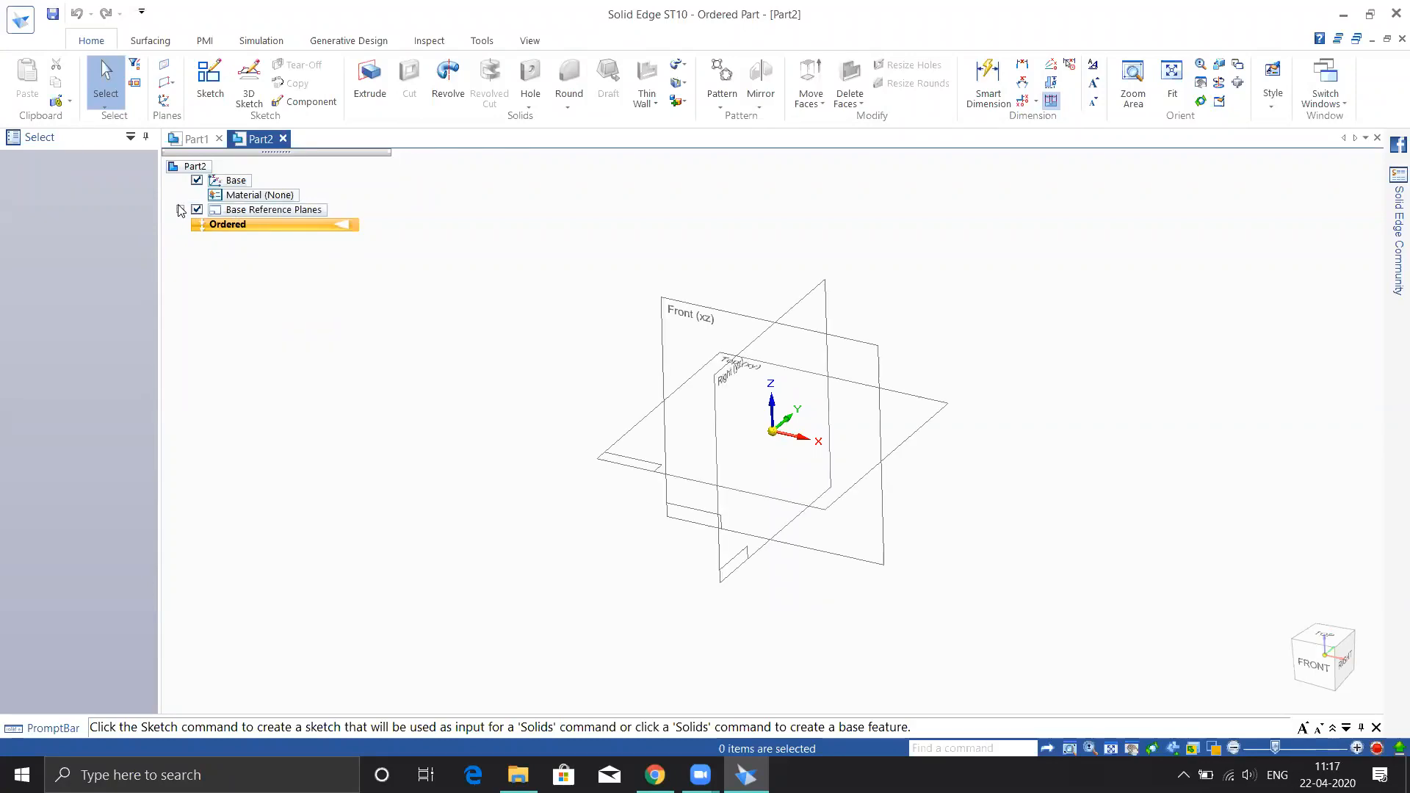
left_click(180, 210)
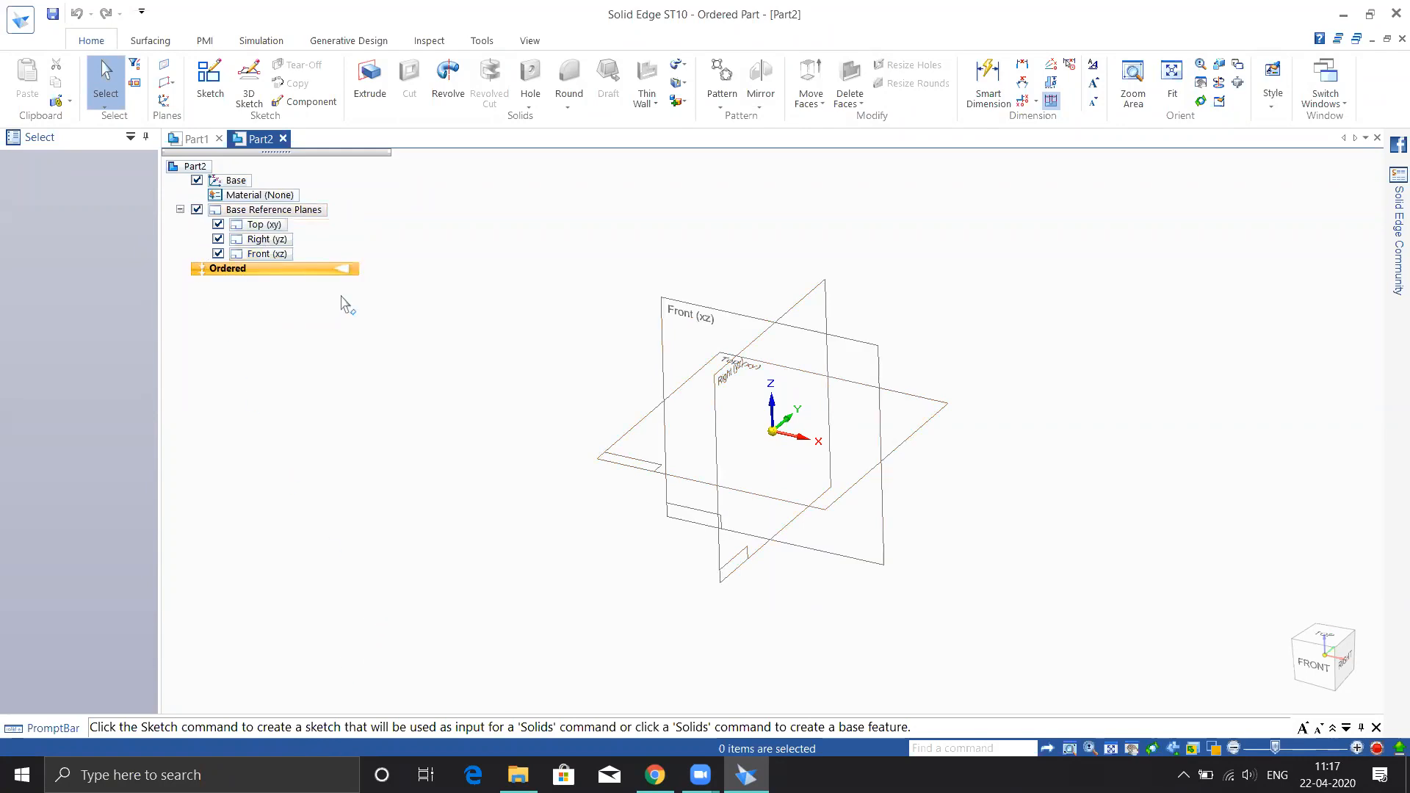
left_click(210, 79)
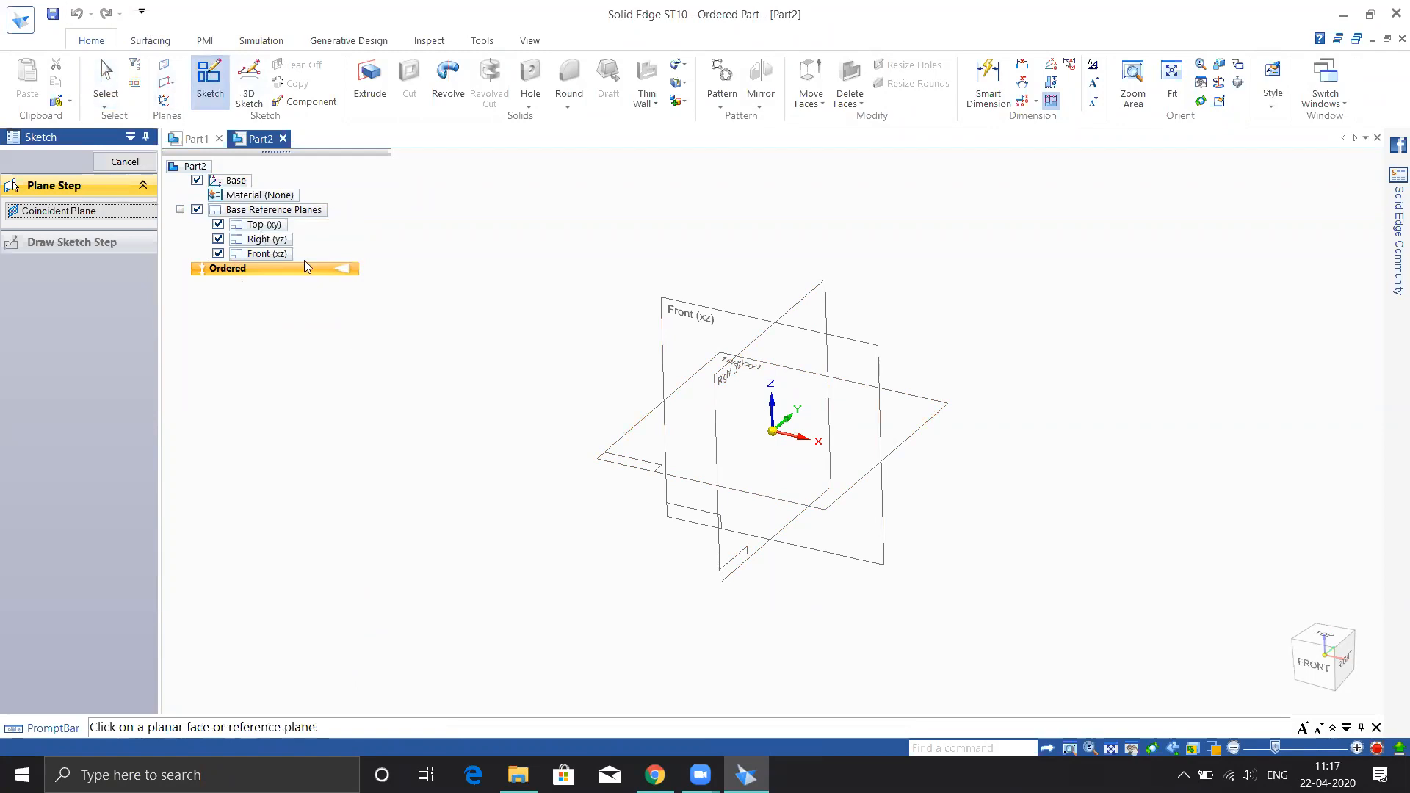
left_click(197, 210)
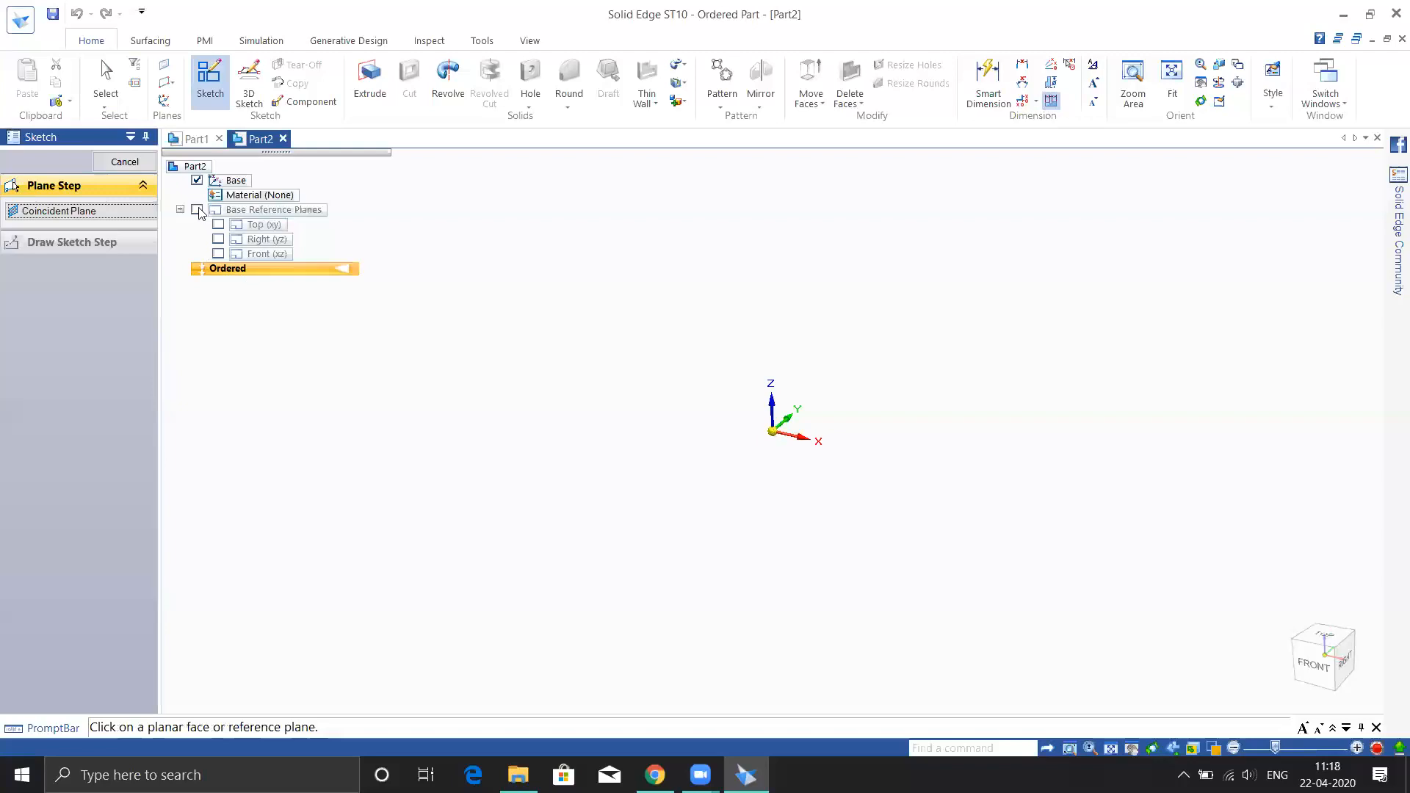
left_click(797, 409)
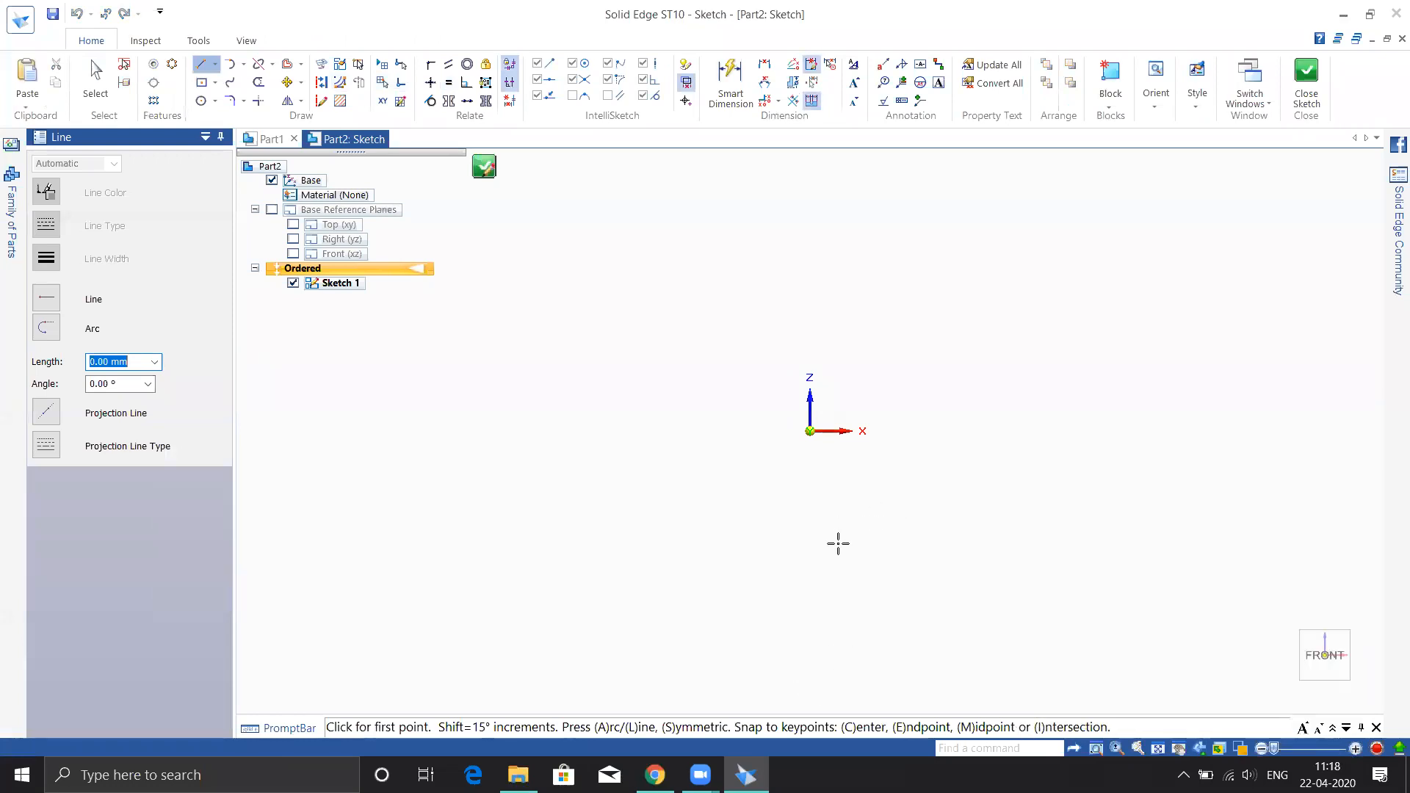
Draw a chain of four lines: one horizontal above the origin, one rising about 110 mm at 32°, and two descending on the right.
mouse_move(931, 497)
middle_mouse_down("shift")
mouse_move(881, 483)
mouse_move(667, 586)
mouse_move(875, 520)
mouse_move(661, 520)
mouse_move(1057, 513)
mouse_move(513, 582)
mouse_move(860, 529)
mouse_move(624, 519)
mouse_move(576, 552)
middle_mouse_up("shift")
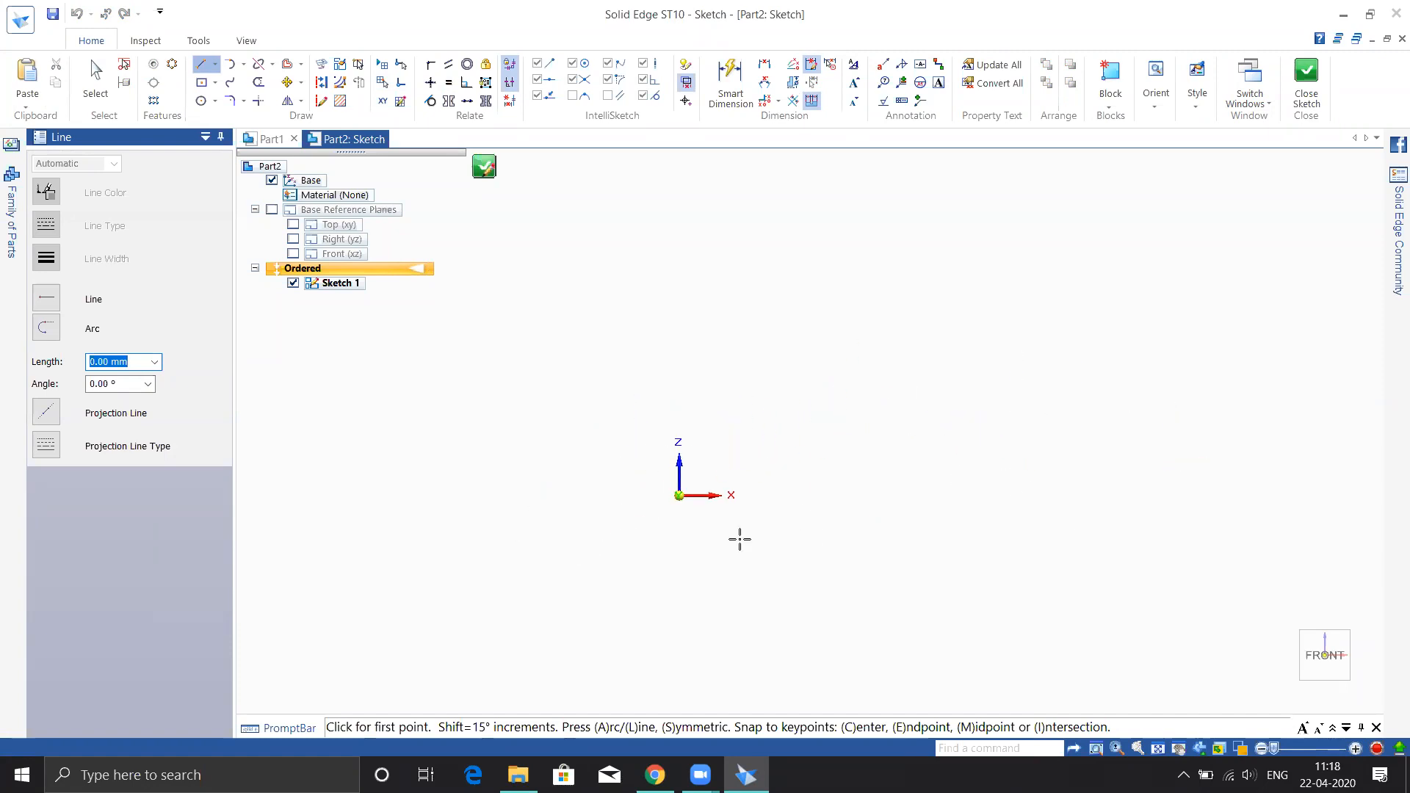
middle_click_drag(725, 501, 718, 451, "shift")
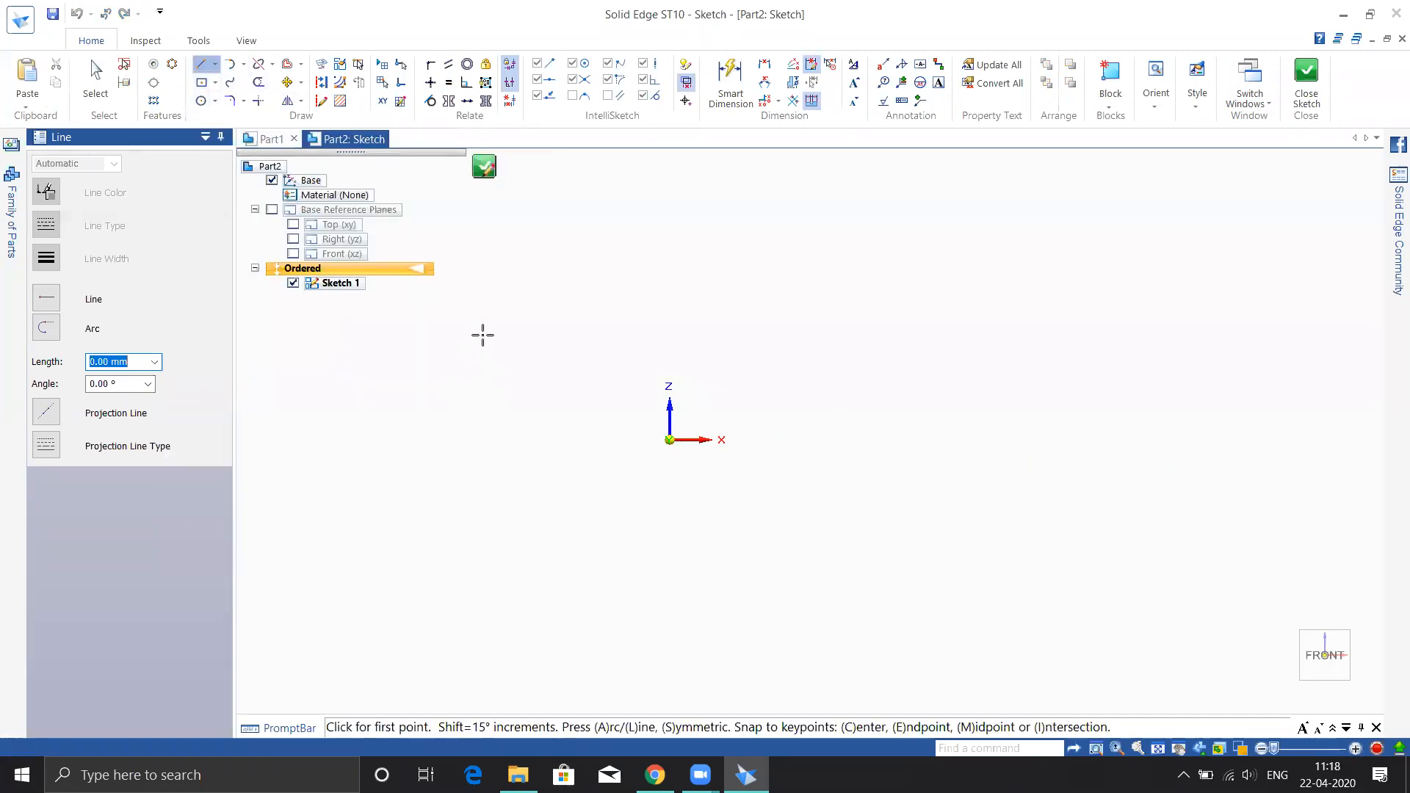
left_click(568, 363)
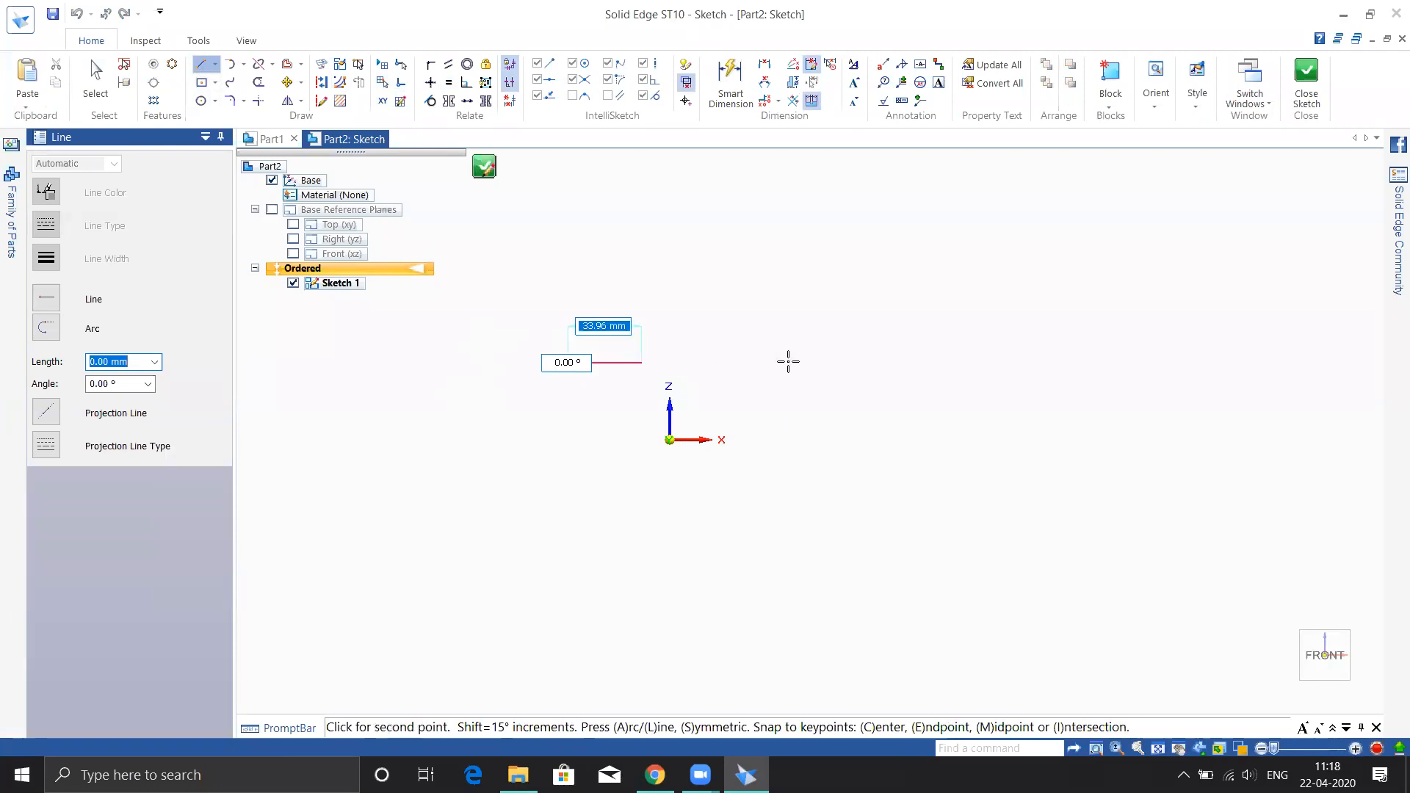
left_click(883, 363)
left_click(1087, 237)
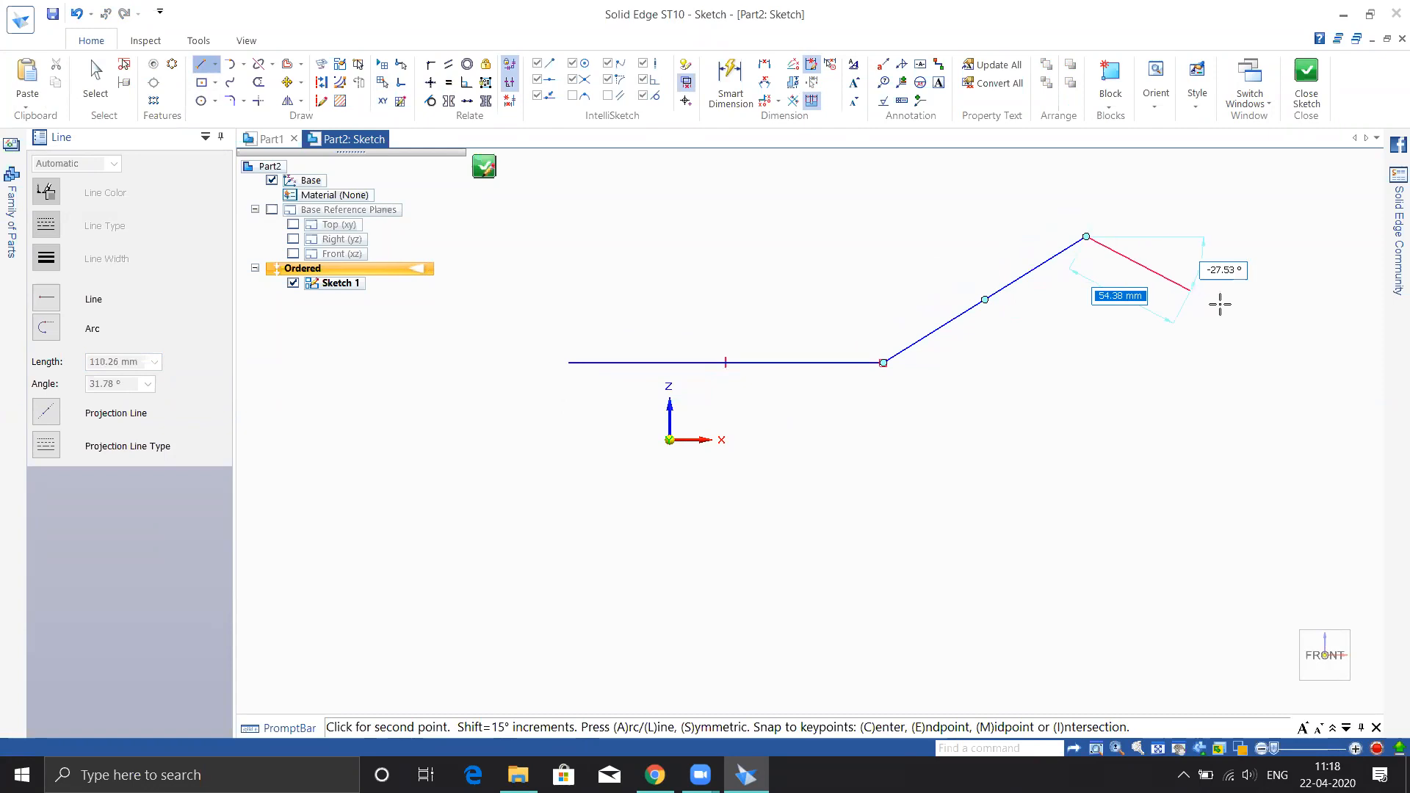
left_click(1253, 324)
left_click(1264, 468)
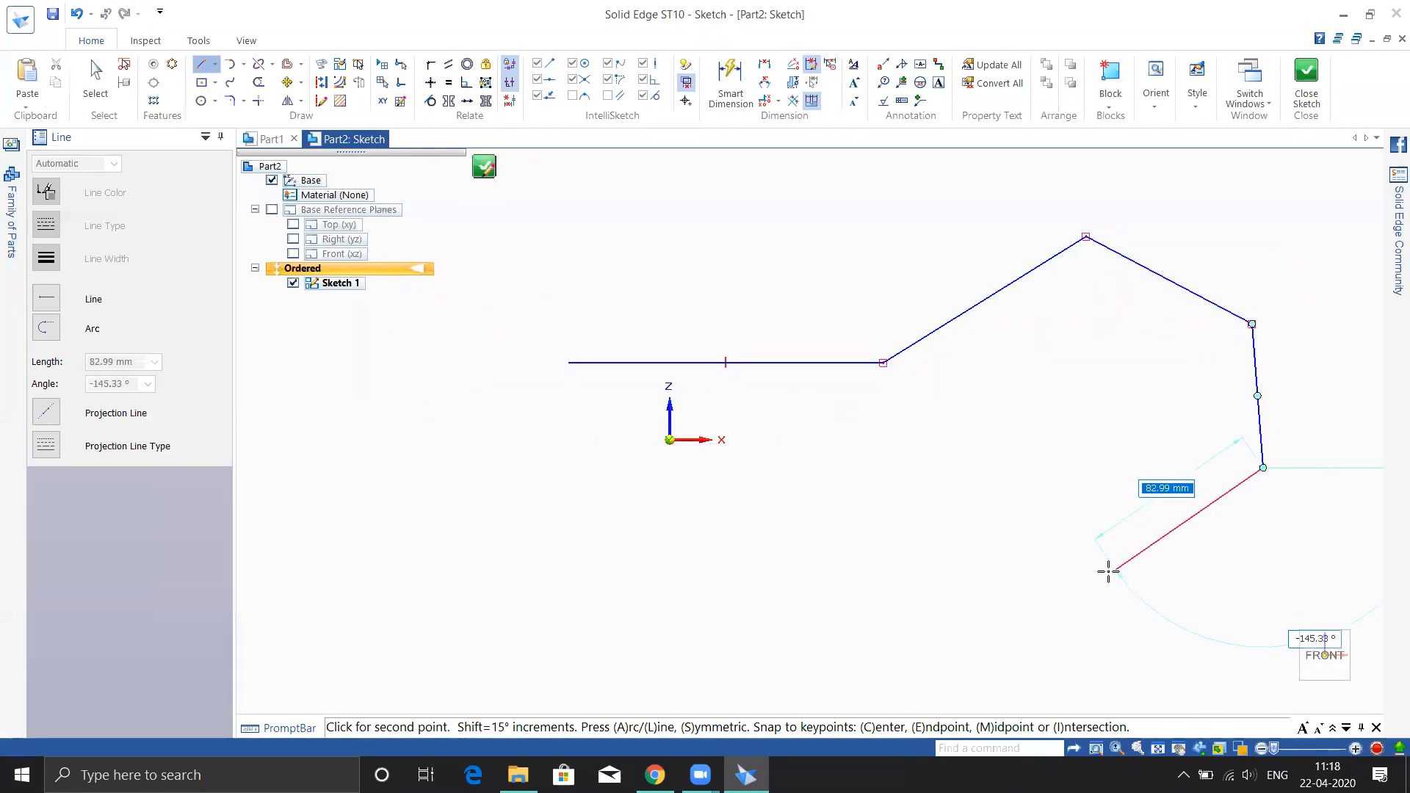
Continue the chain with a tangent arc of about 48 mm radius and 72° sweep, followed by a horizontal line about 77 mm long.
left_click(45, 329)
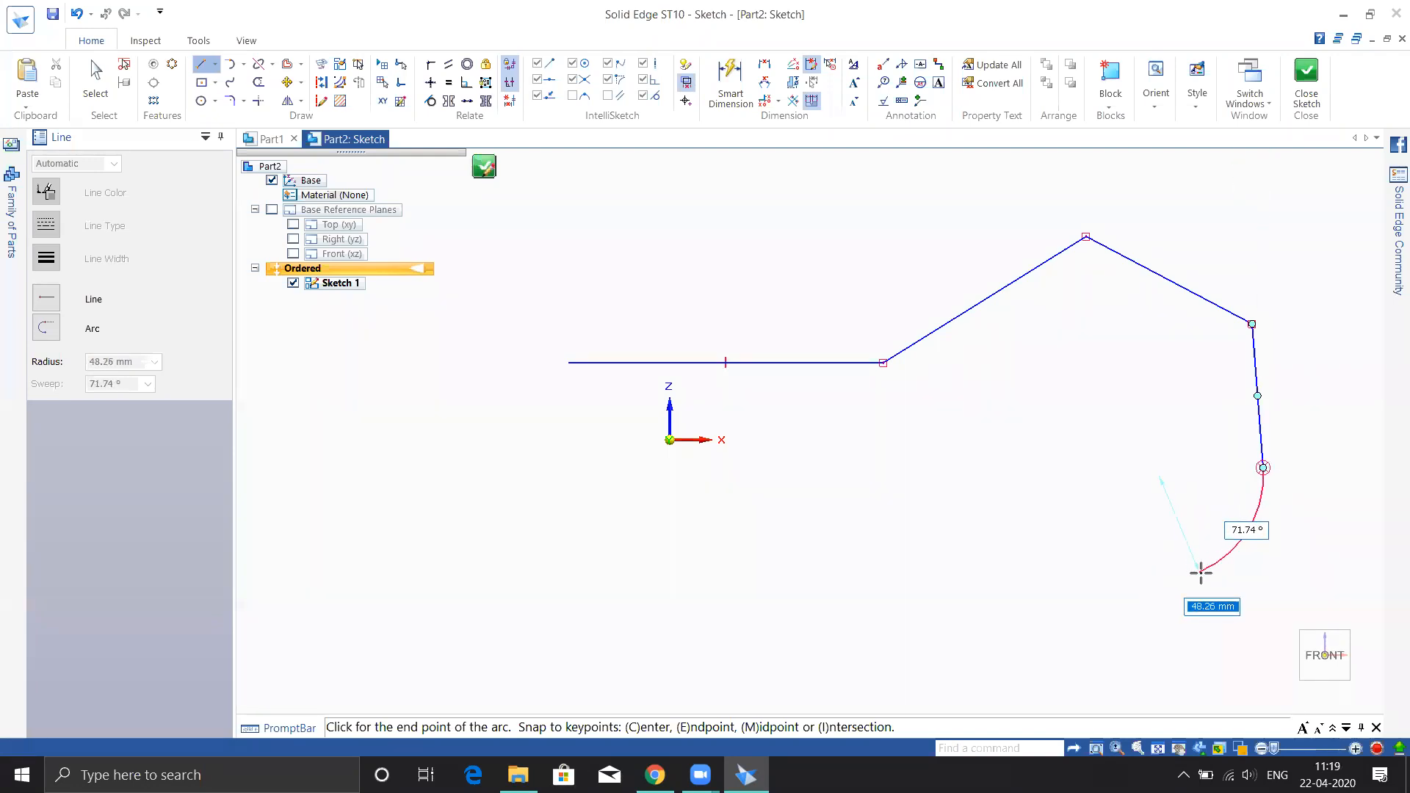
left_click(1202, 574)
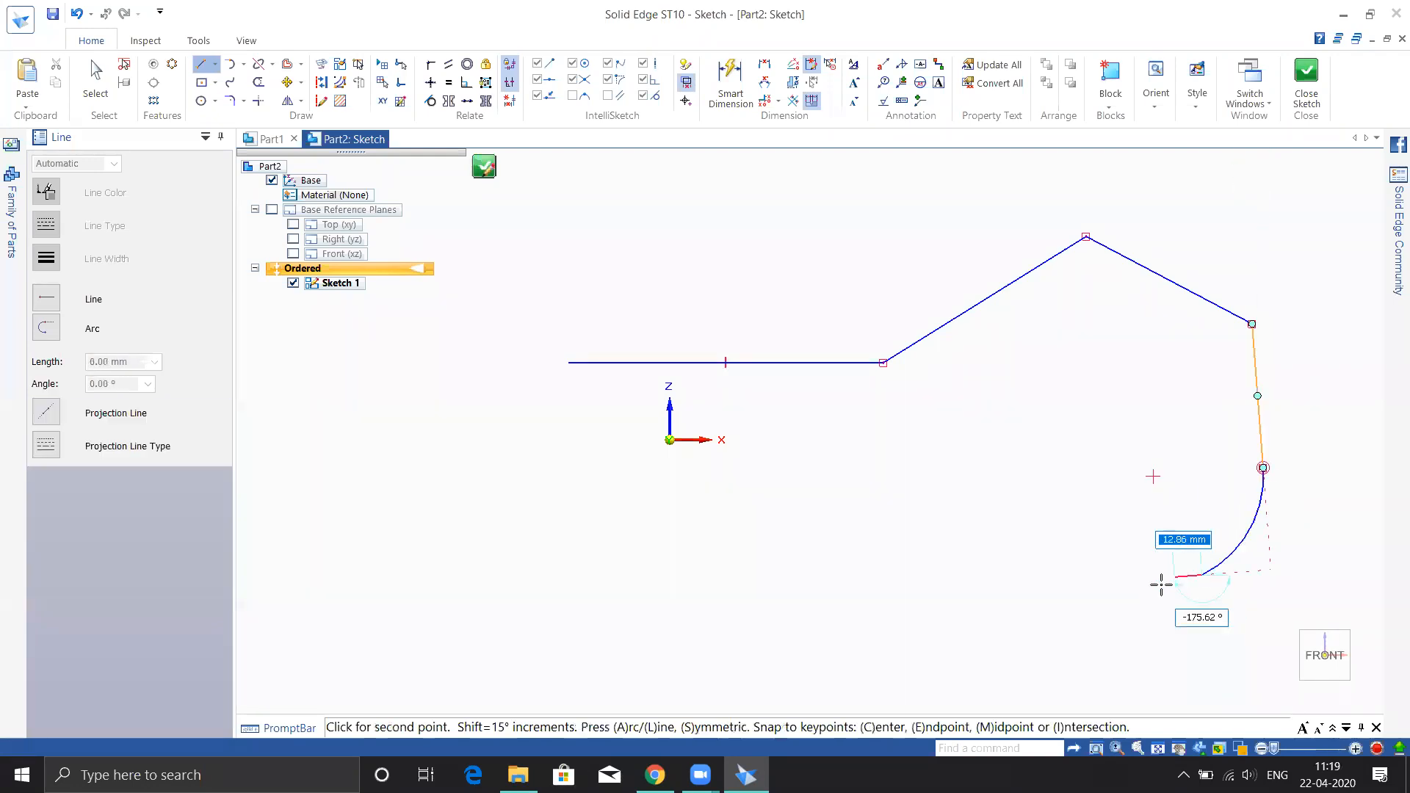
left_click(1036, 575)
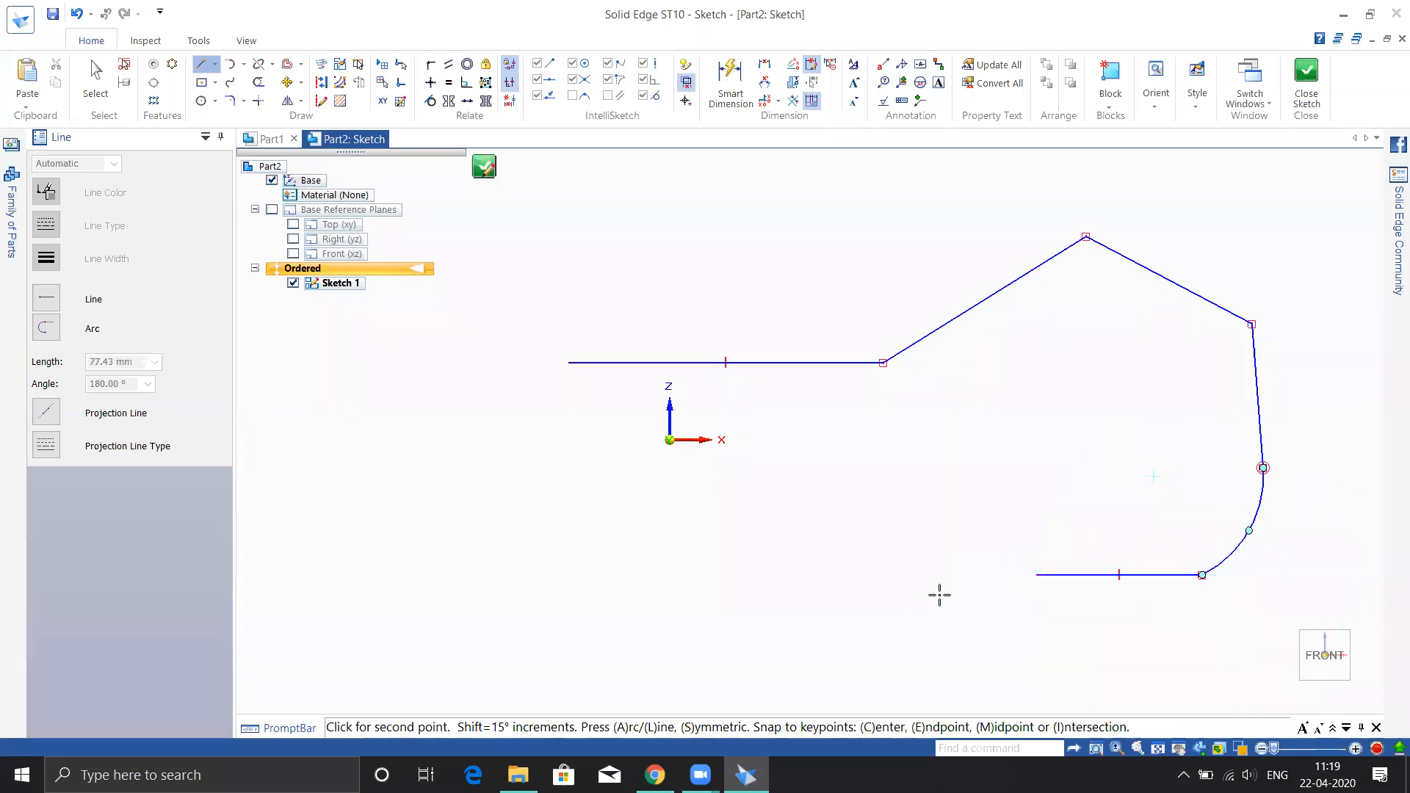
Extend the chain leftward with three slanted lines below the origin and end it there, leaving the profile open.
left_click(910, 639)
left_click(827, 523)
left_click(697, 548)
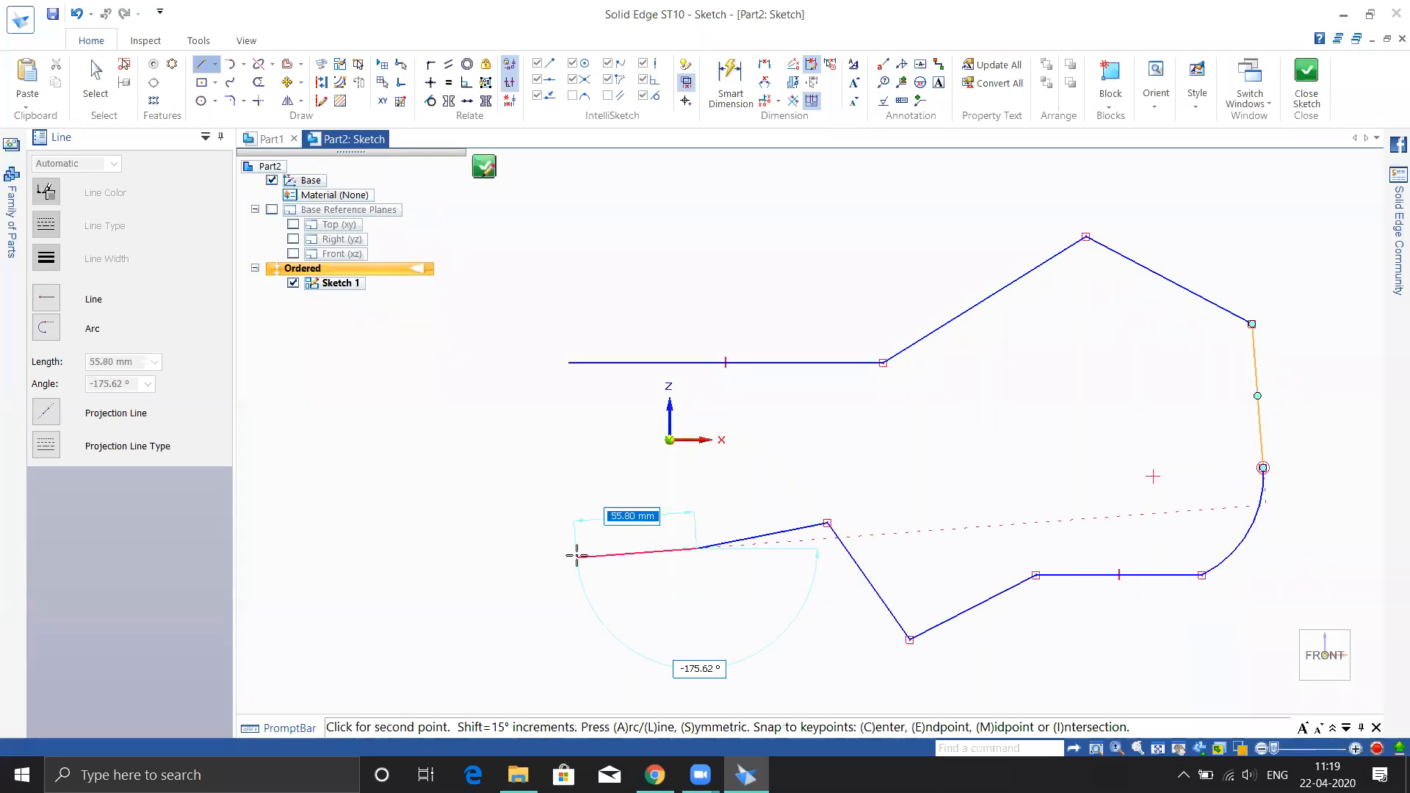
right_click(598, 629)
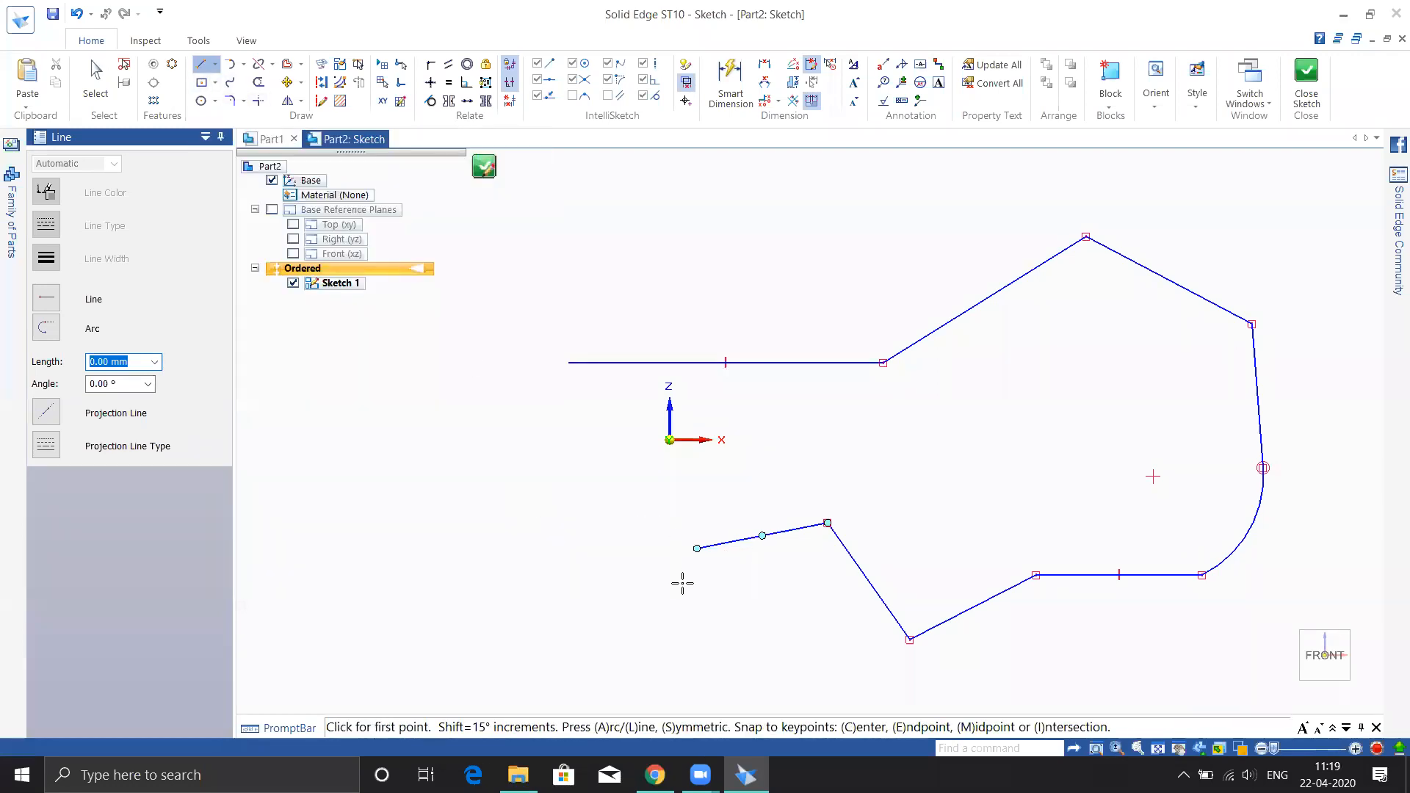
Draw a separate zigzag of three connected lines left of the origin, the last crossing the upper horizontal line, and end the chain.
left_click(393, 585)
left_click(420, 409)
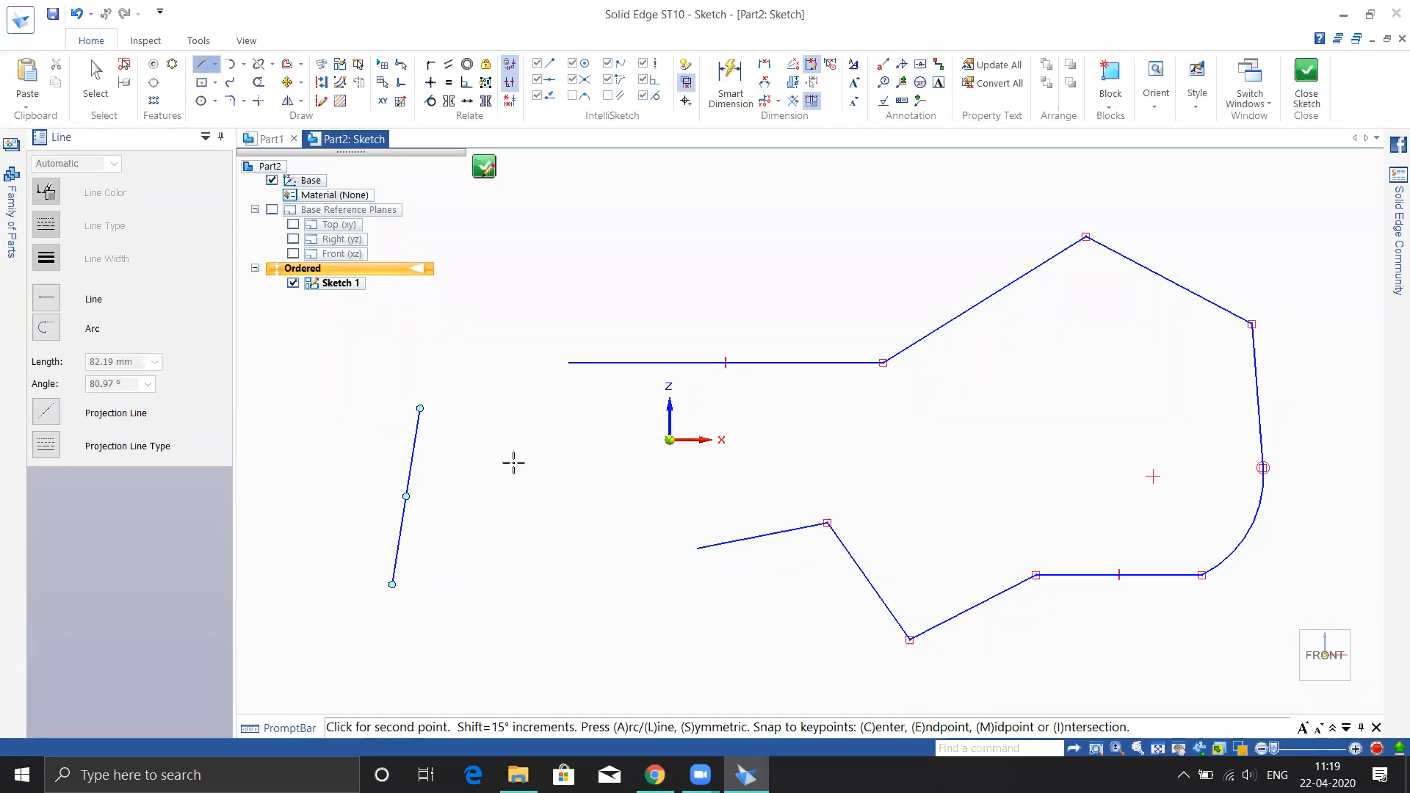
left_click(545, 487)
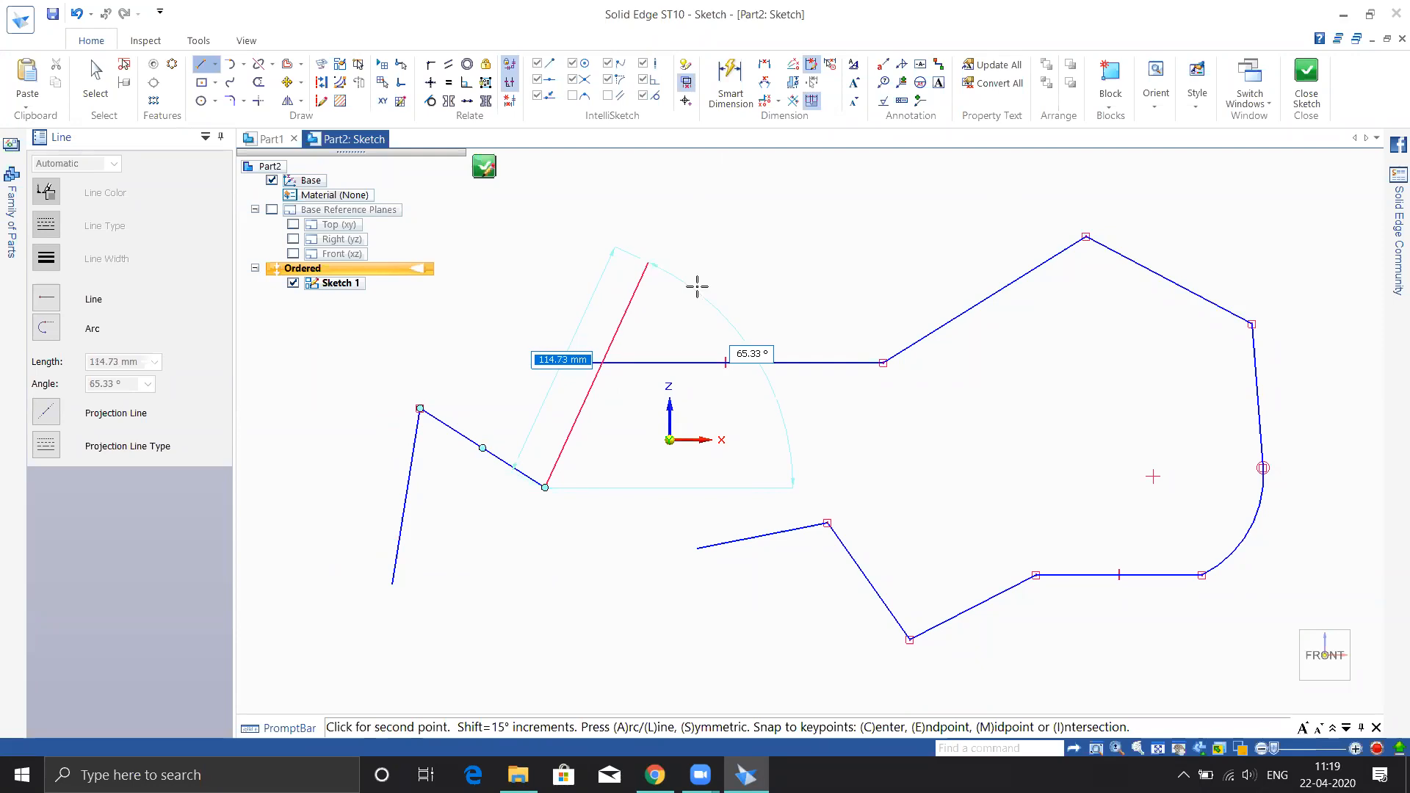
left_click(648, 262)
right_click(714, 292)
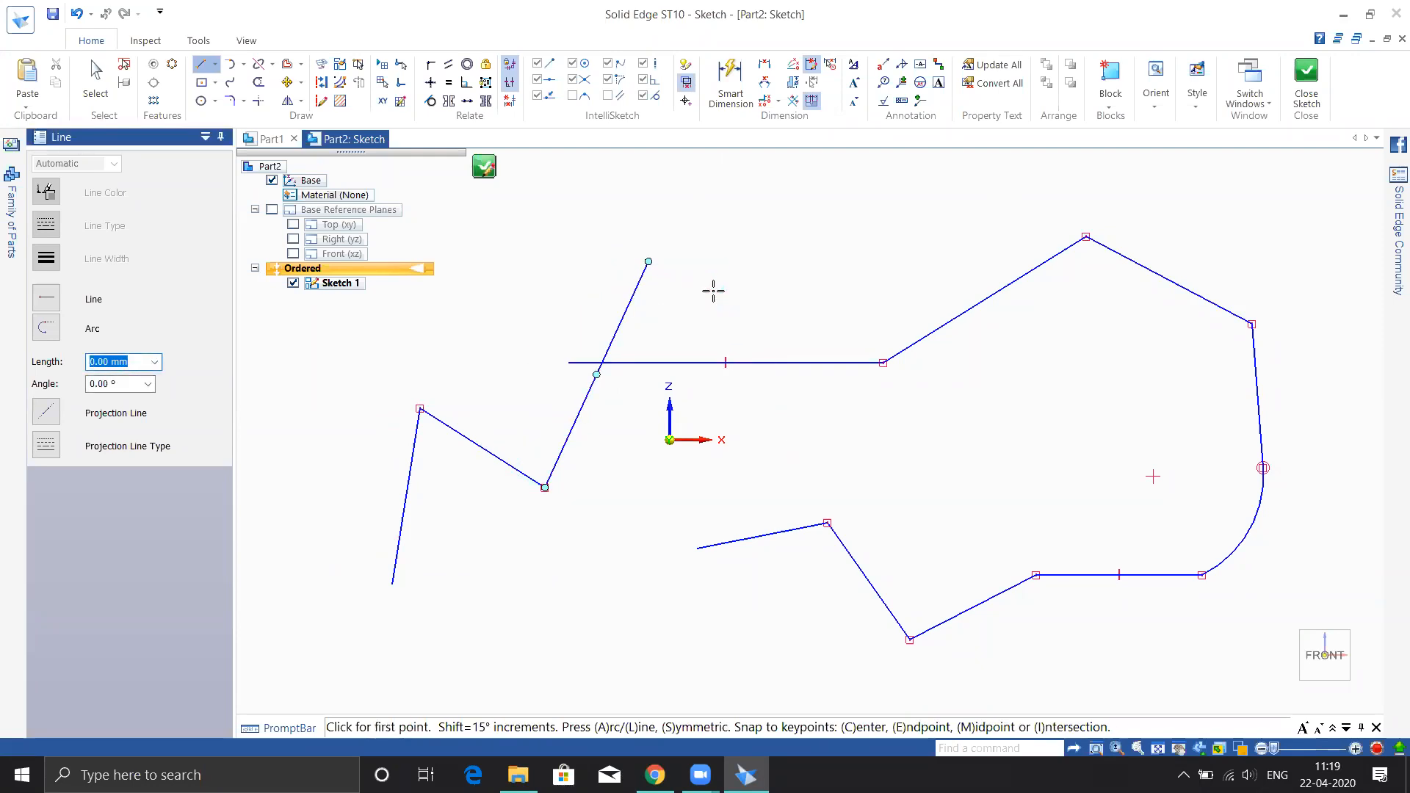
Draw a separate line about 108 mm long at -74° through the first horizontal line's right end, and a horizontal line above the sketch.
left_click(860, 284)
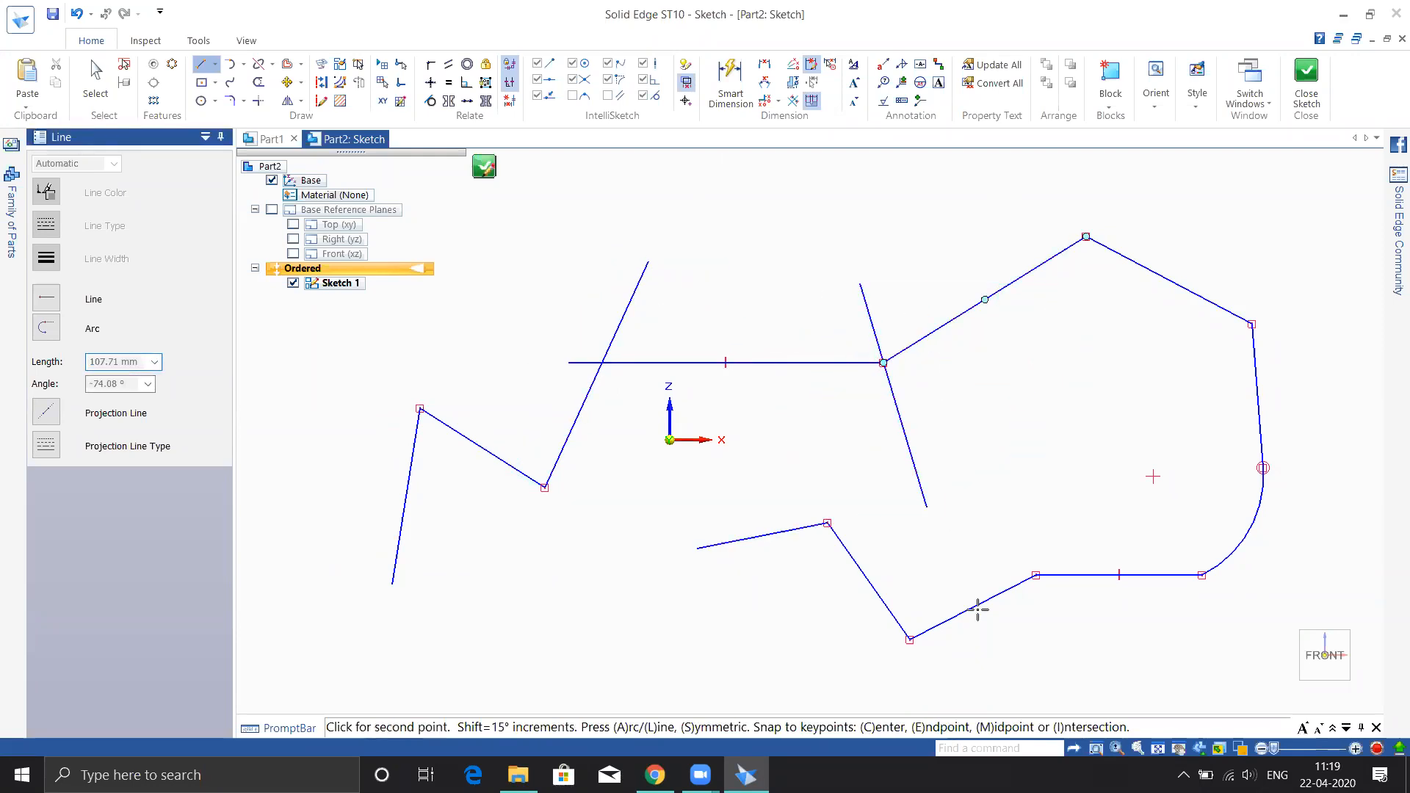
key("Escape")
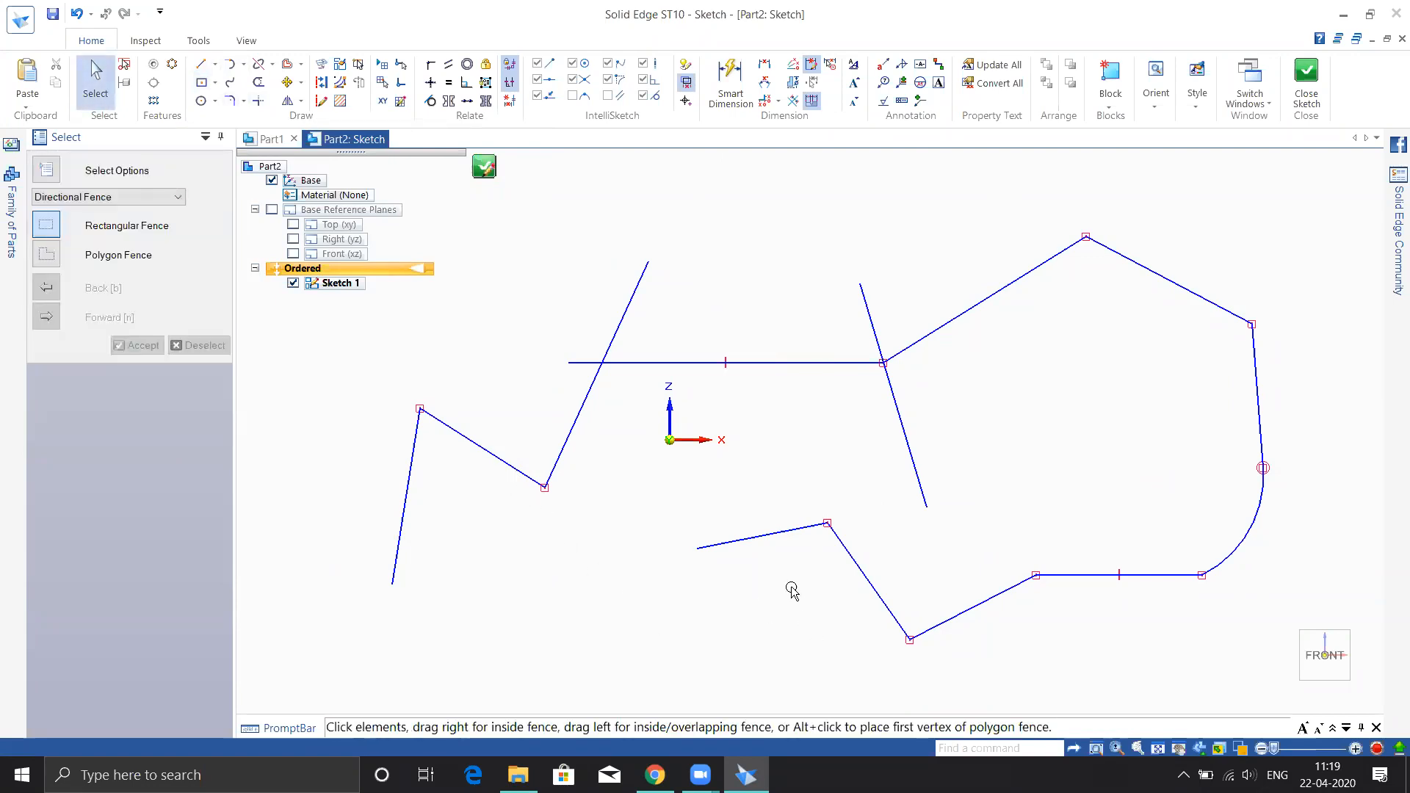
left_click(200, 64)
left_click(576, 208)
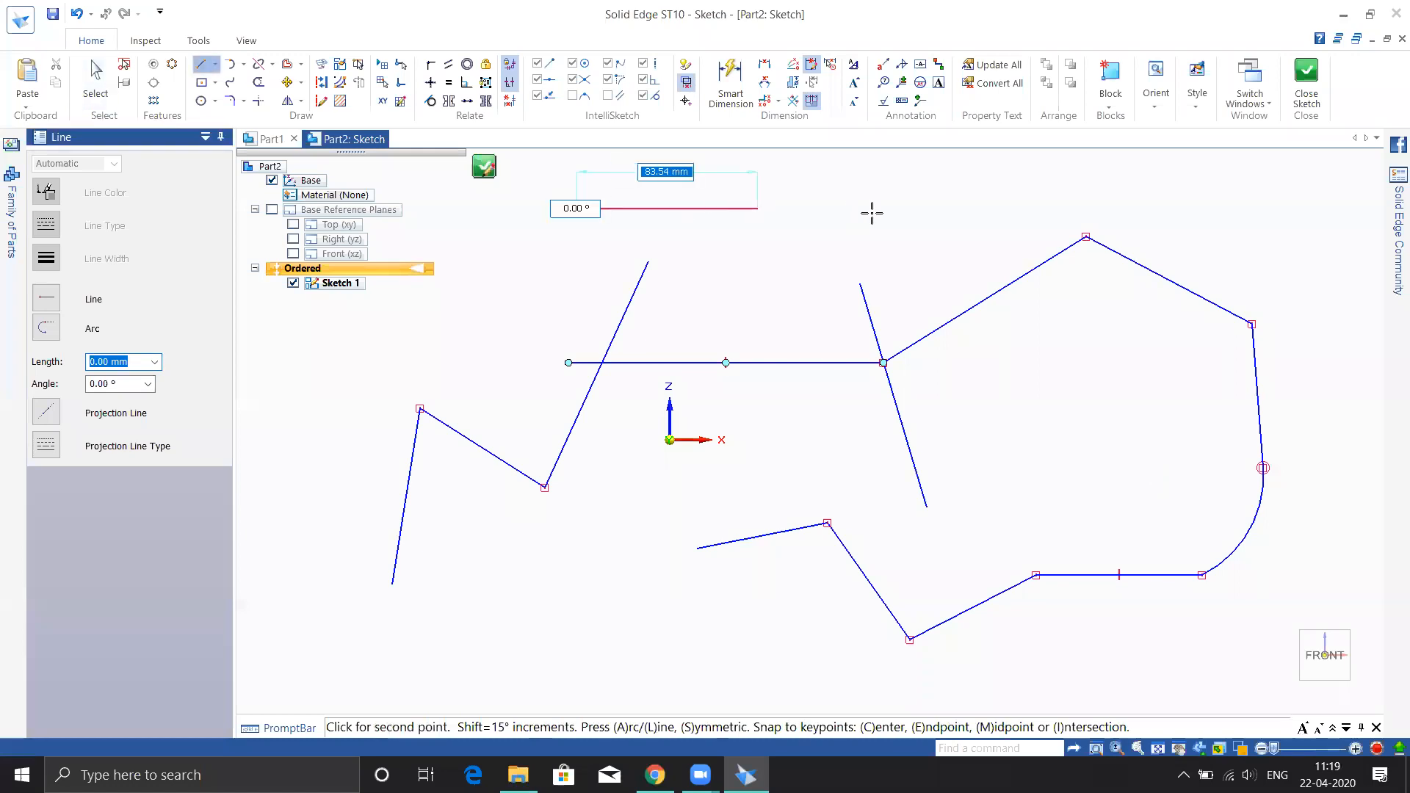
left_click(907, 208)
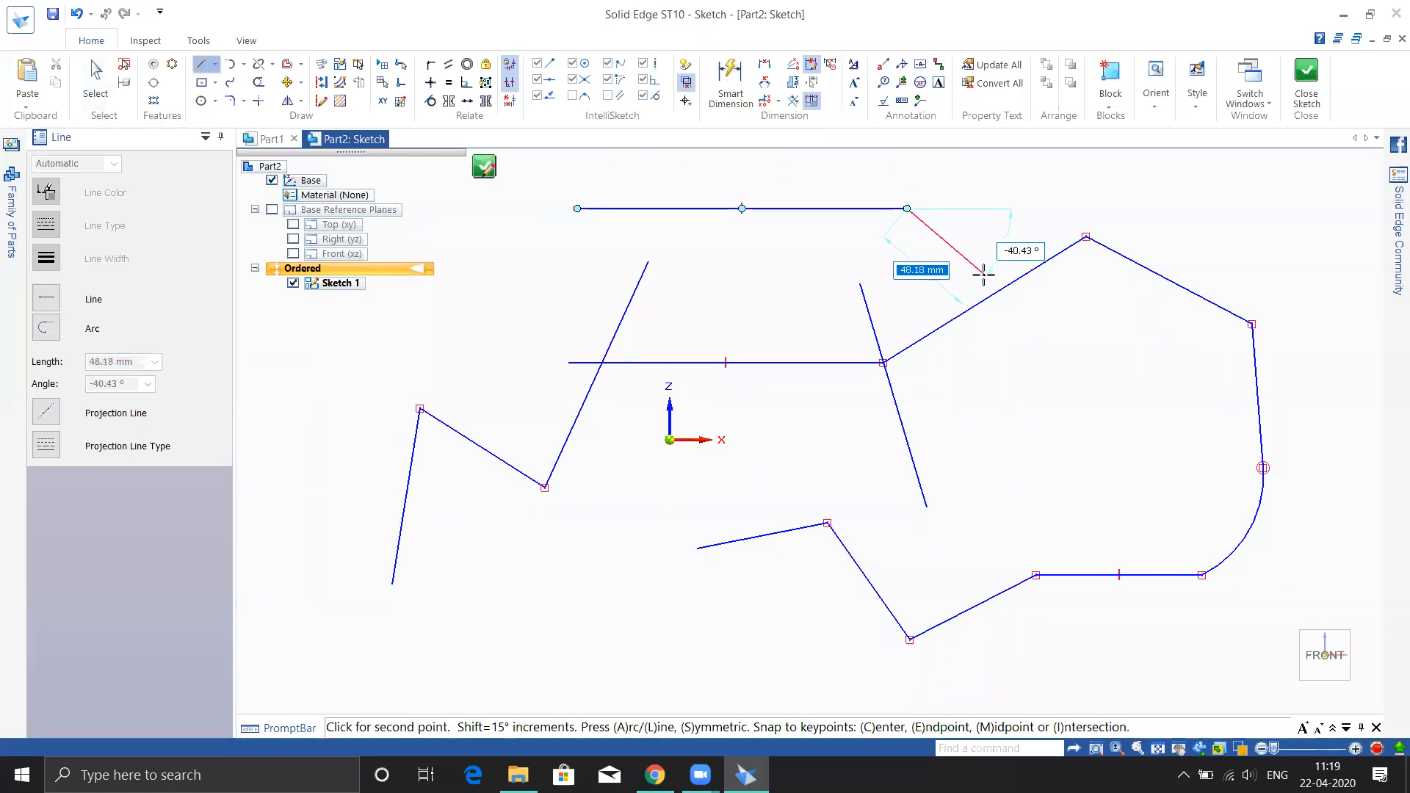
key("Escape")
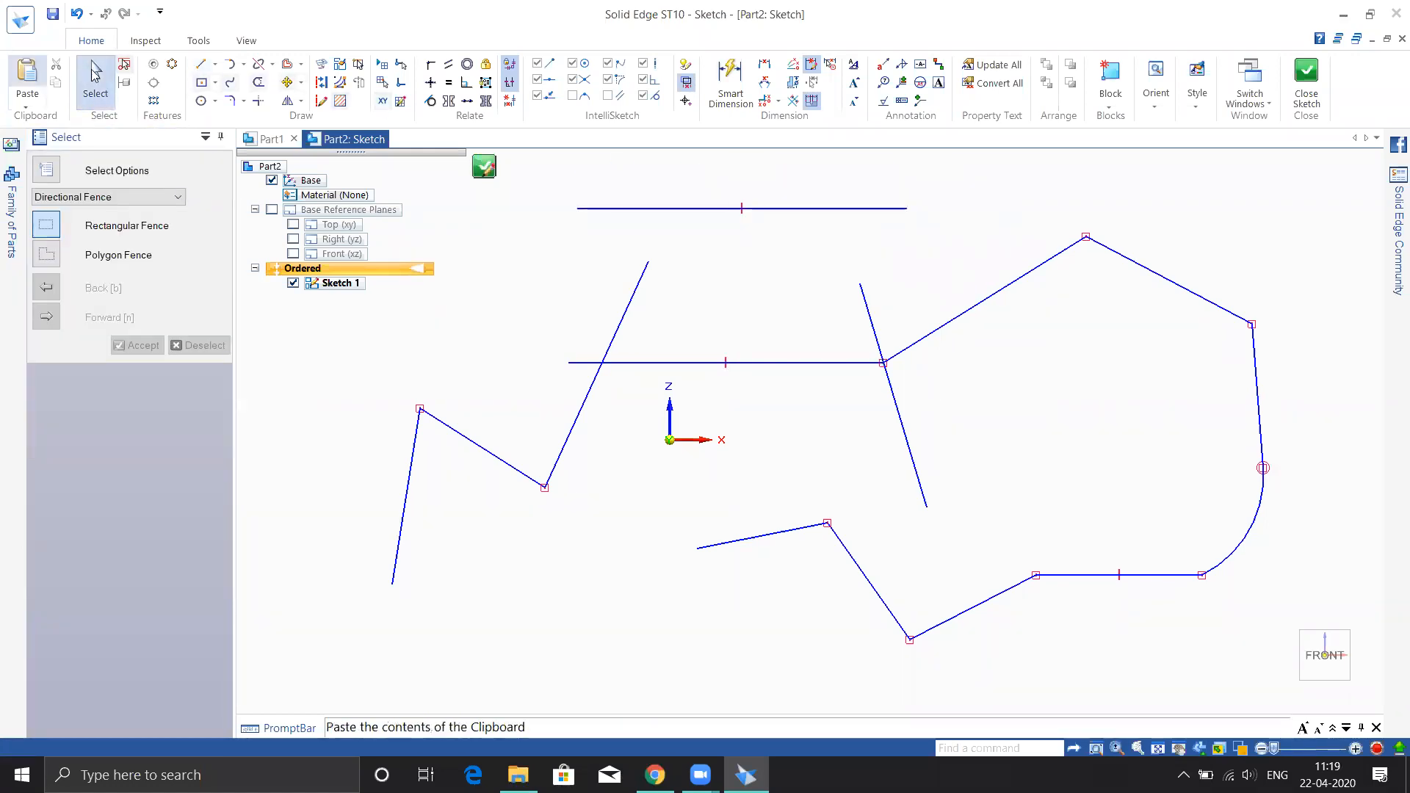
Draw two separate lines: a nearly horizontal one through the left zigzag, and a steep one crossing the lower horizontal line.
left_click(202, 66)
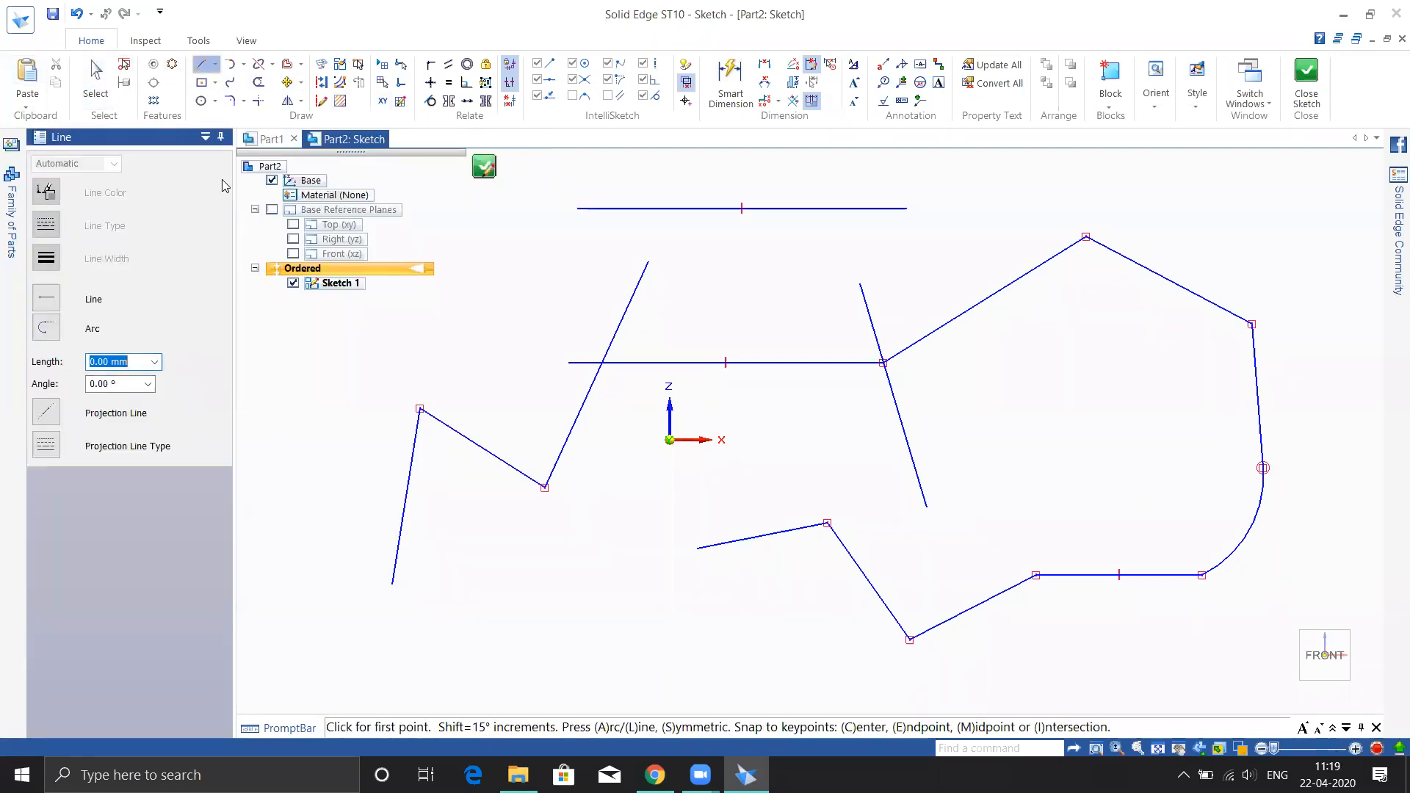
left_click(310, 491)
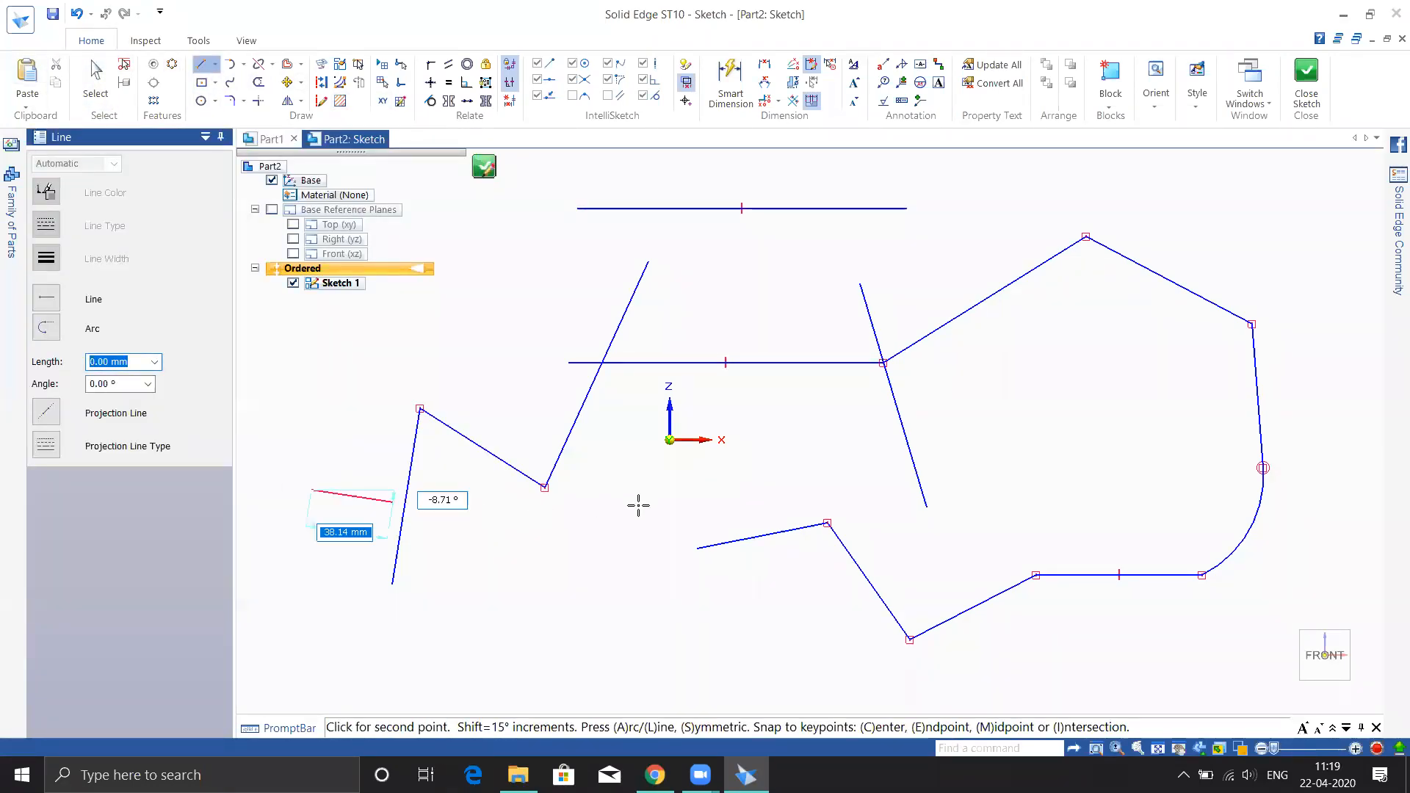
left_click(652, 496)
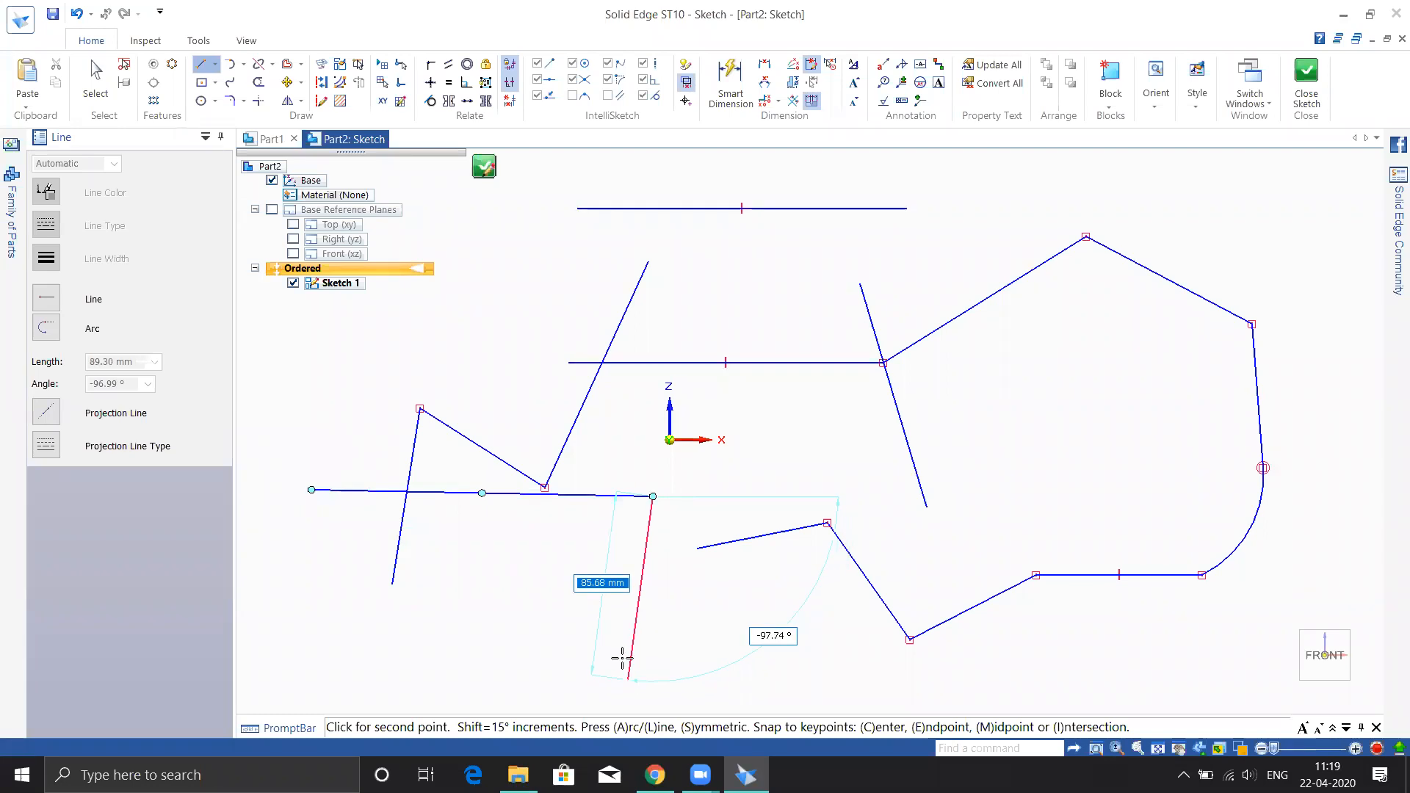
key("Escape")
left_click(203, 64)
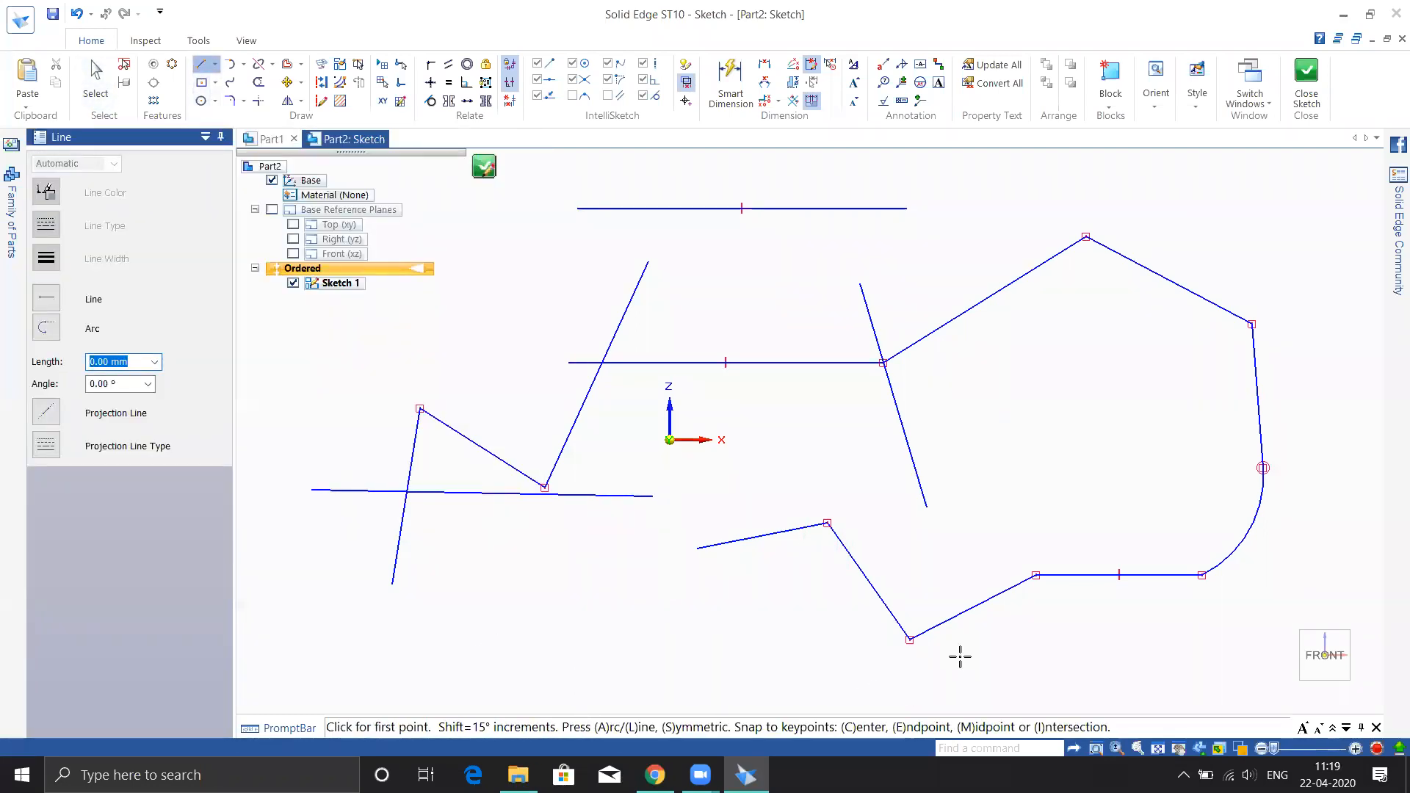
left_click(1129, 643)
left_click(1035, 399)
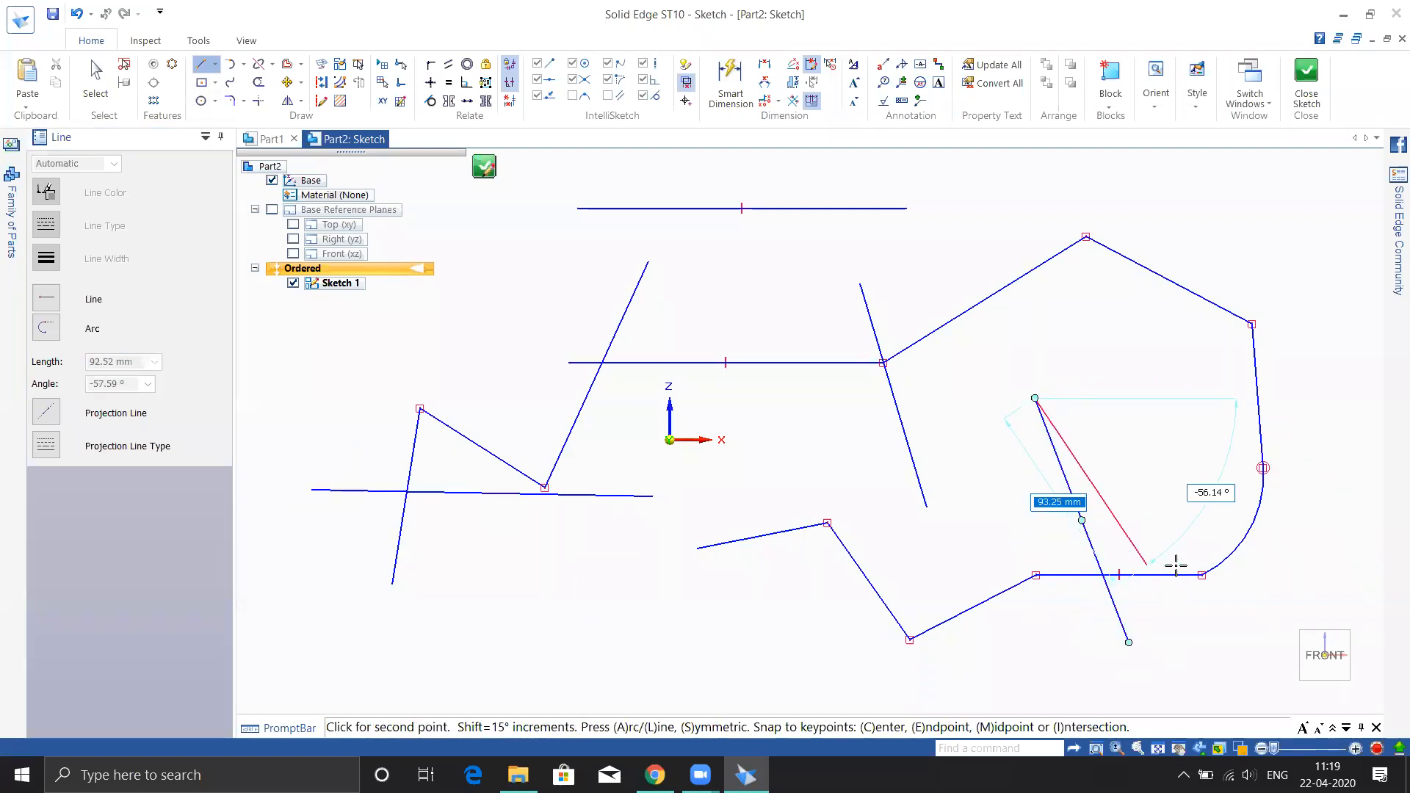
key("Escape")
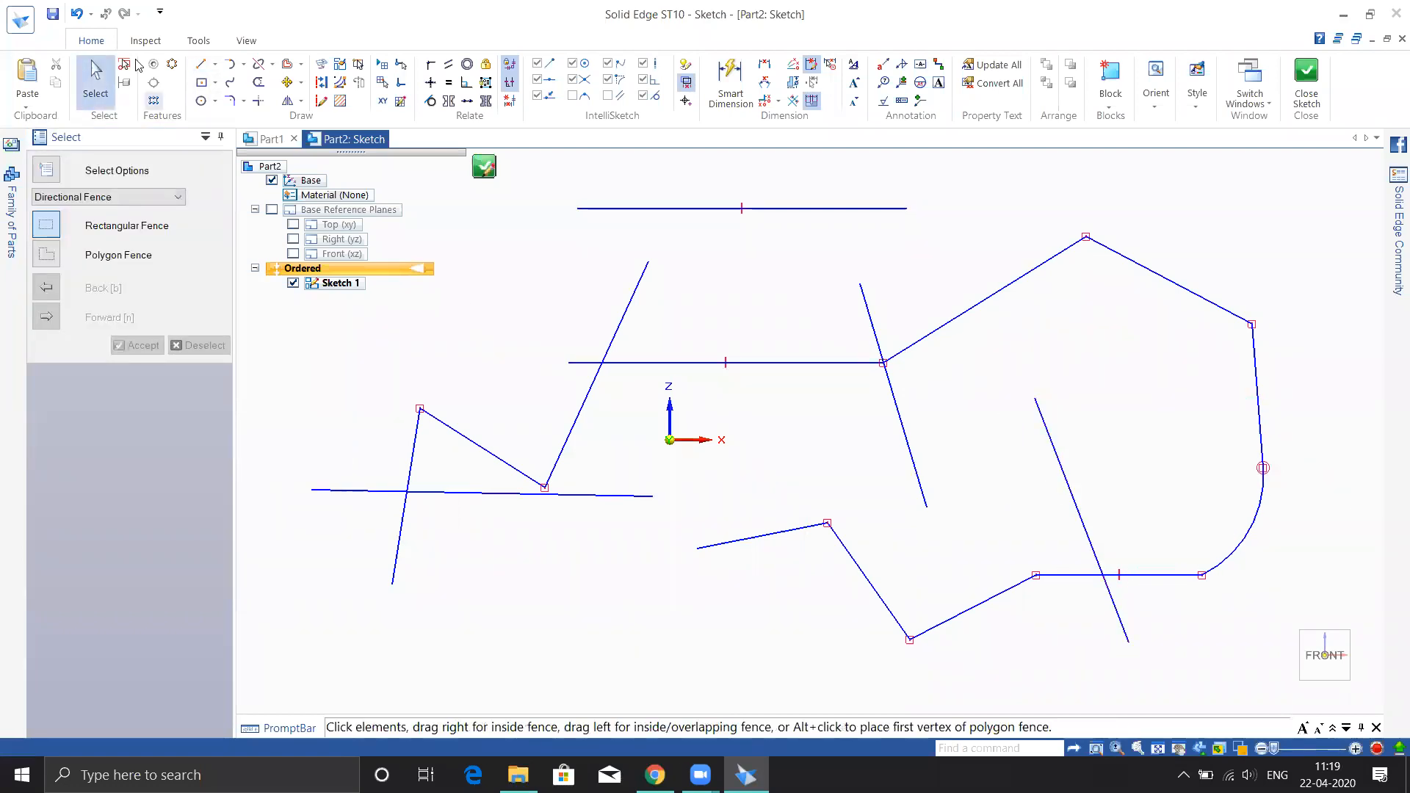
Draw a separate horizontal line below the left zigzag and end the chain there.
left_click(203, 65)
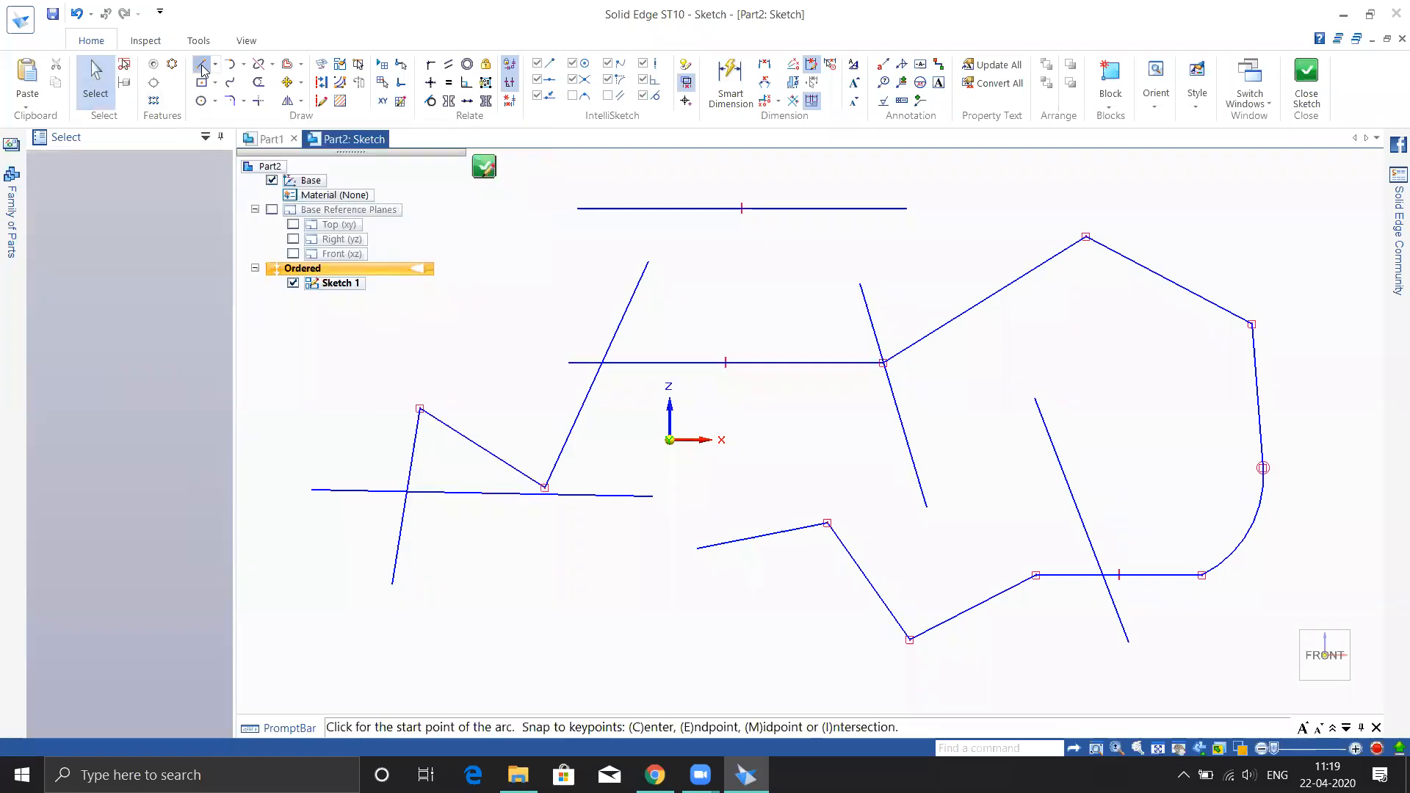
left_click(330, 644)
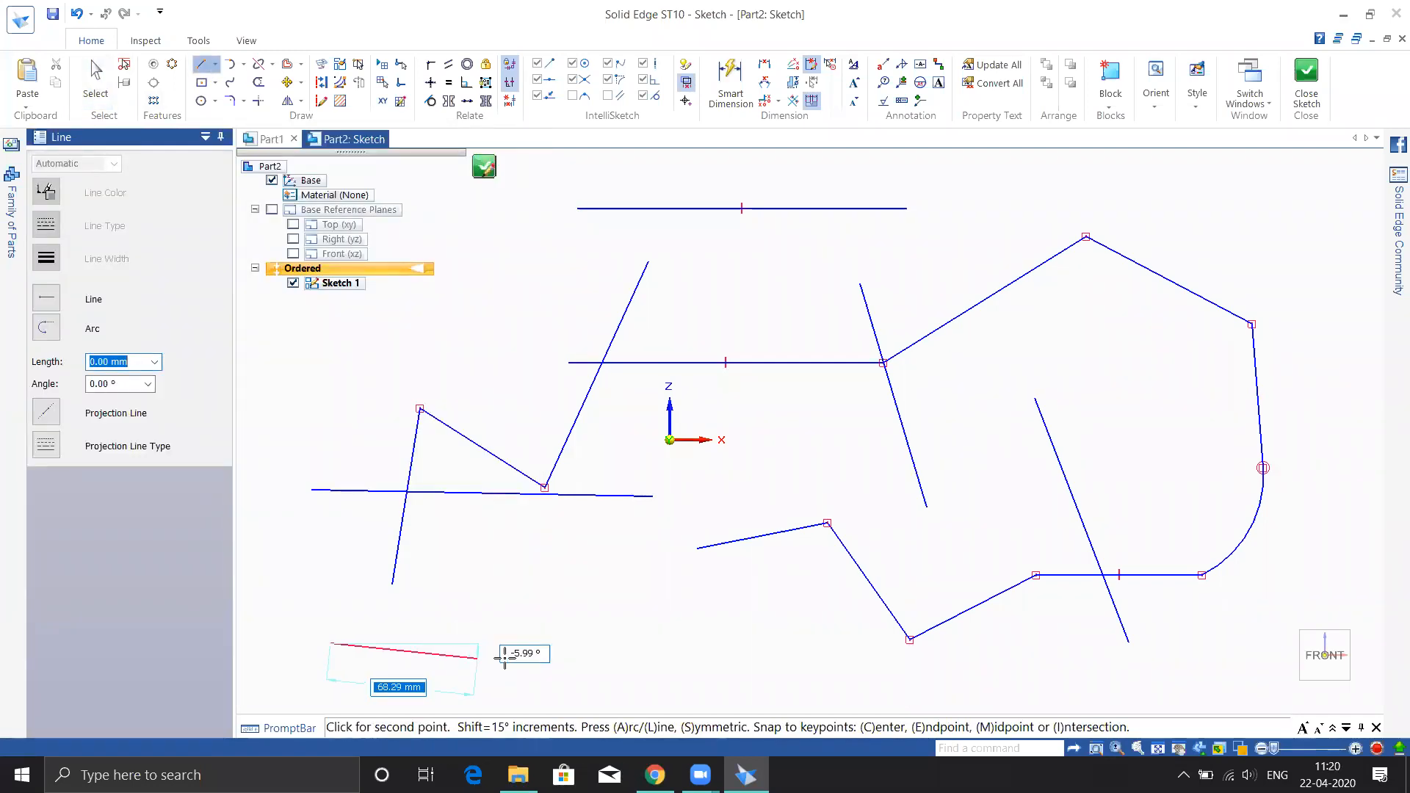
left_click(546, 644)
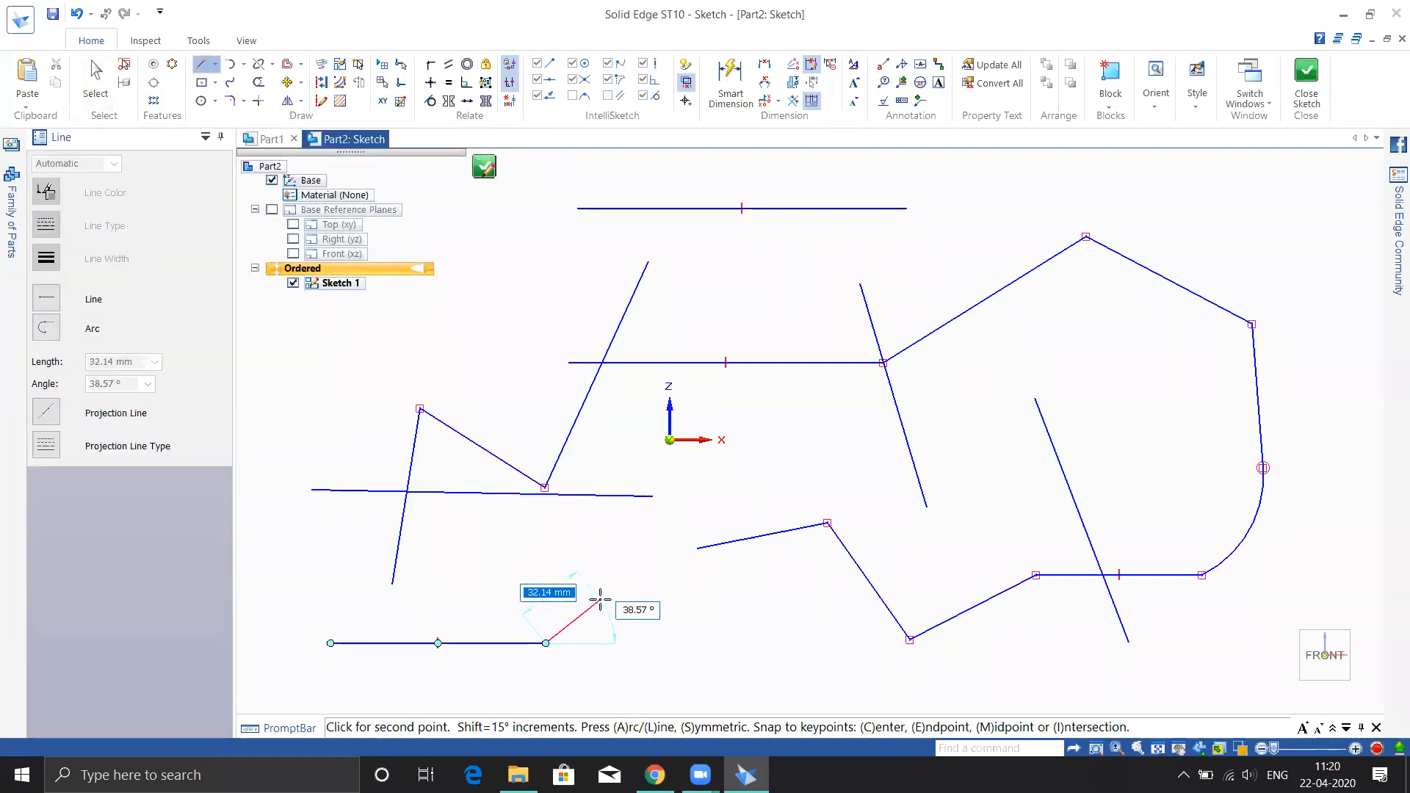
right_click(633, 582)
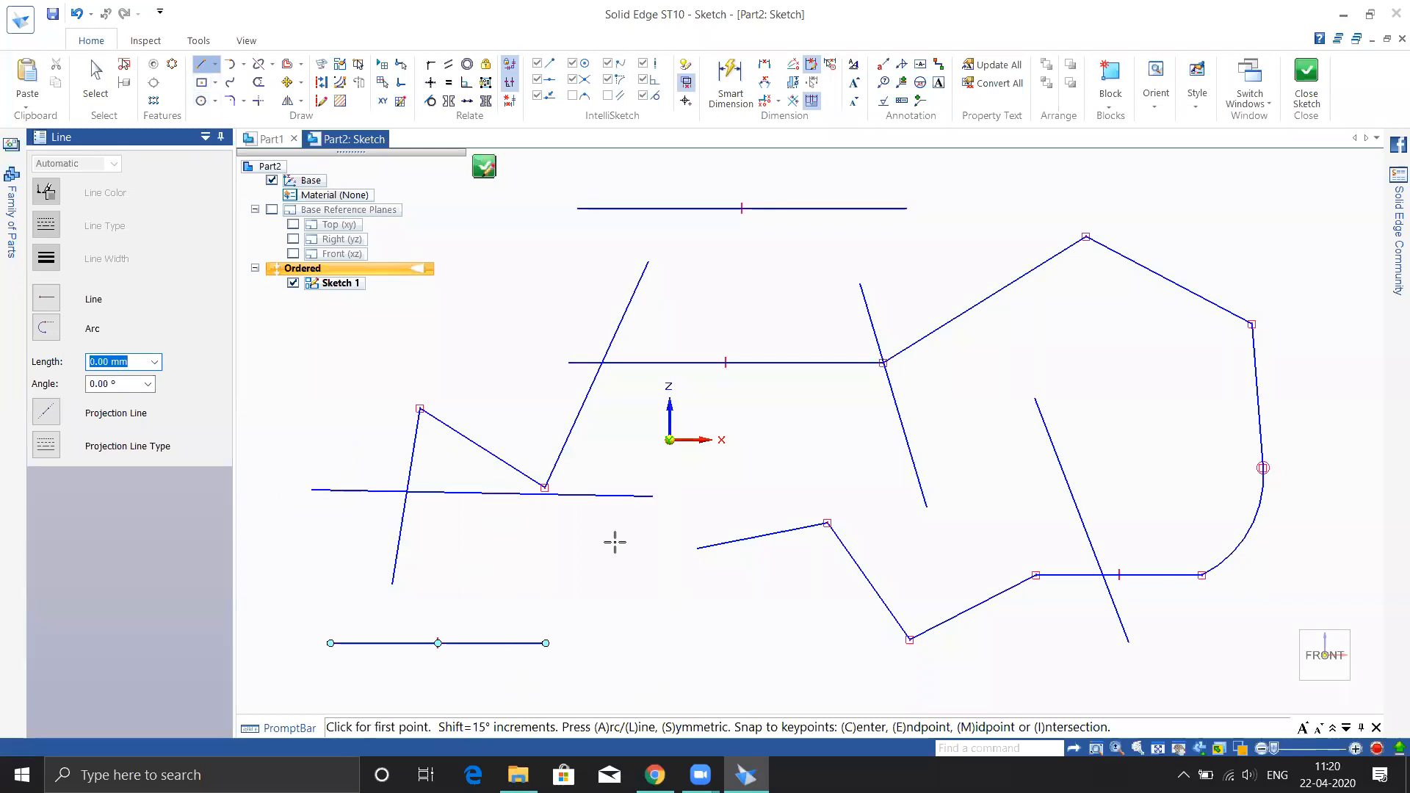
Draw a chain of four connected lines from below the lower horizontal line up across the profile and back down, then end it.
left_click(1191, 644)
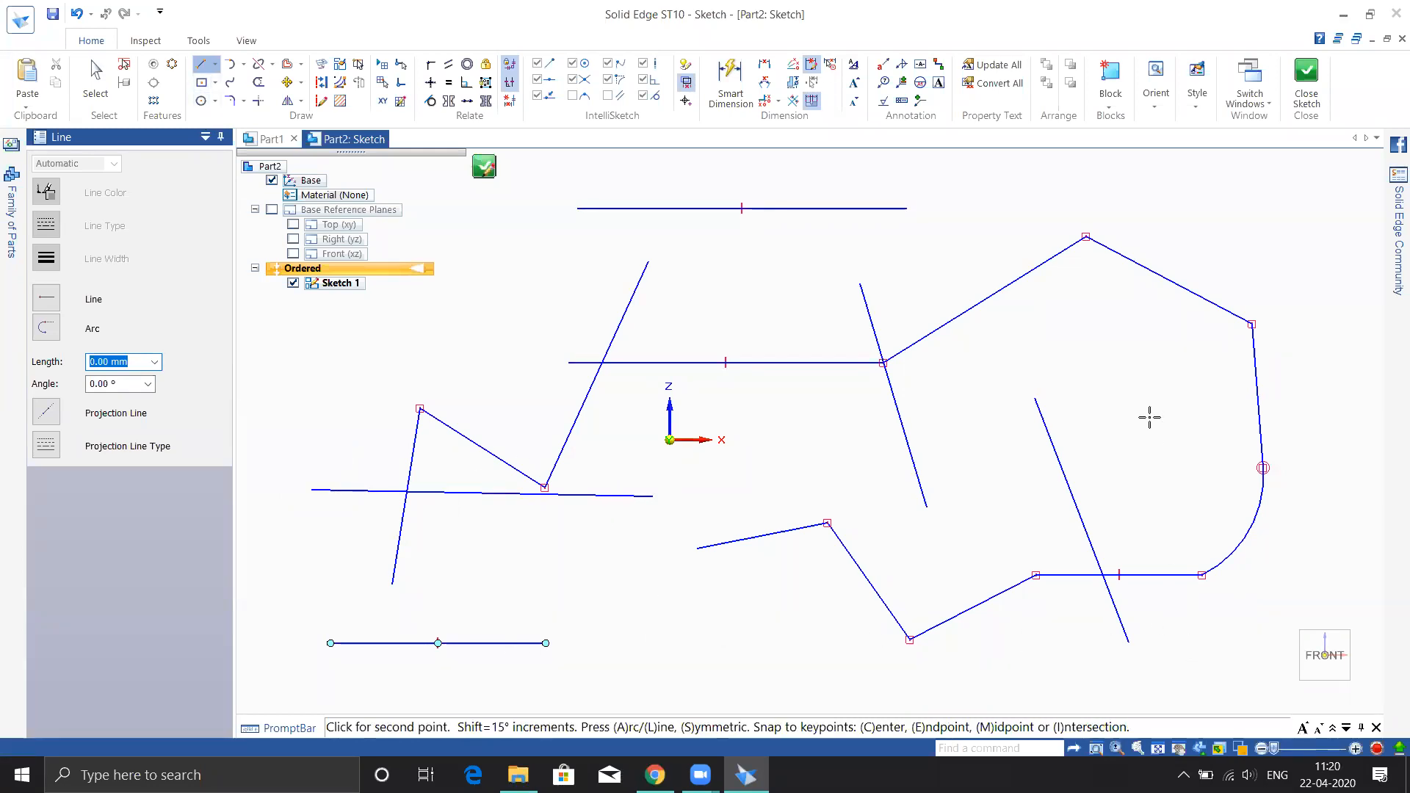
left_click(1107, 396)
left_click(800, 259)
left_click(745, 451)
left_click(966, 537)
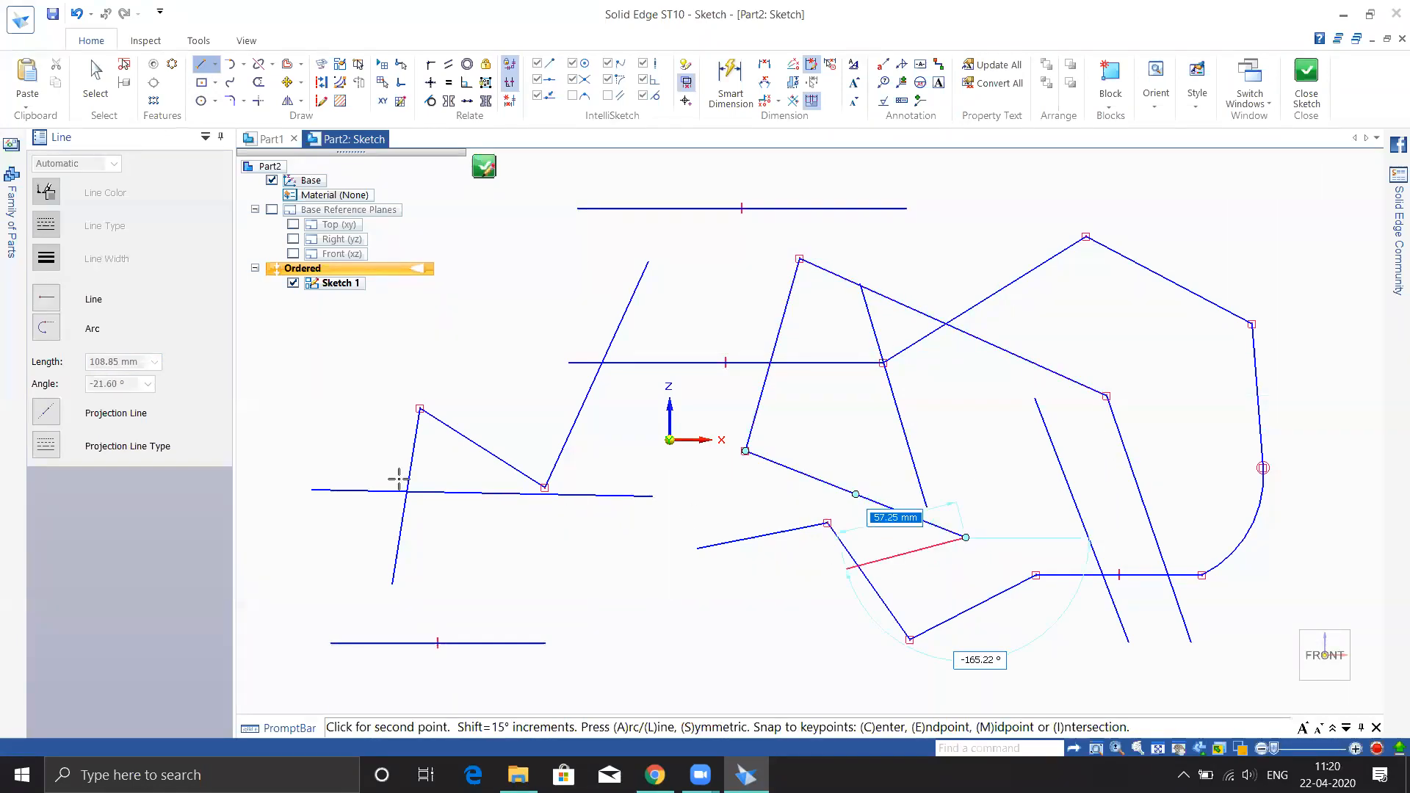
key("Escape")
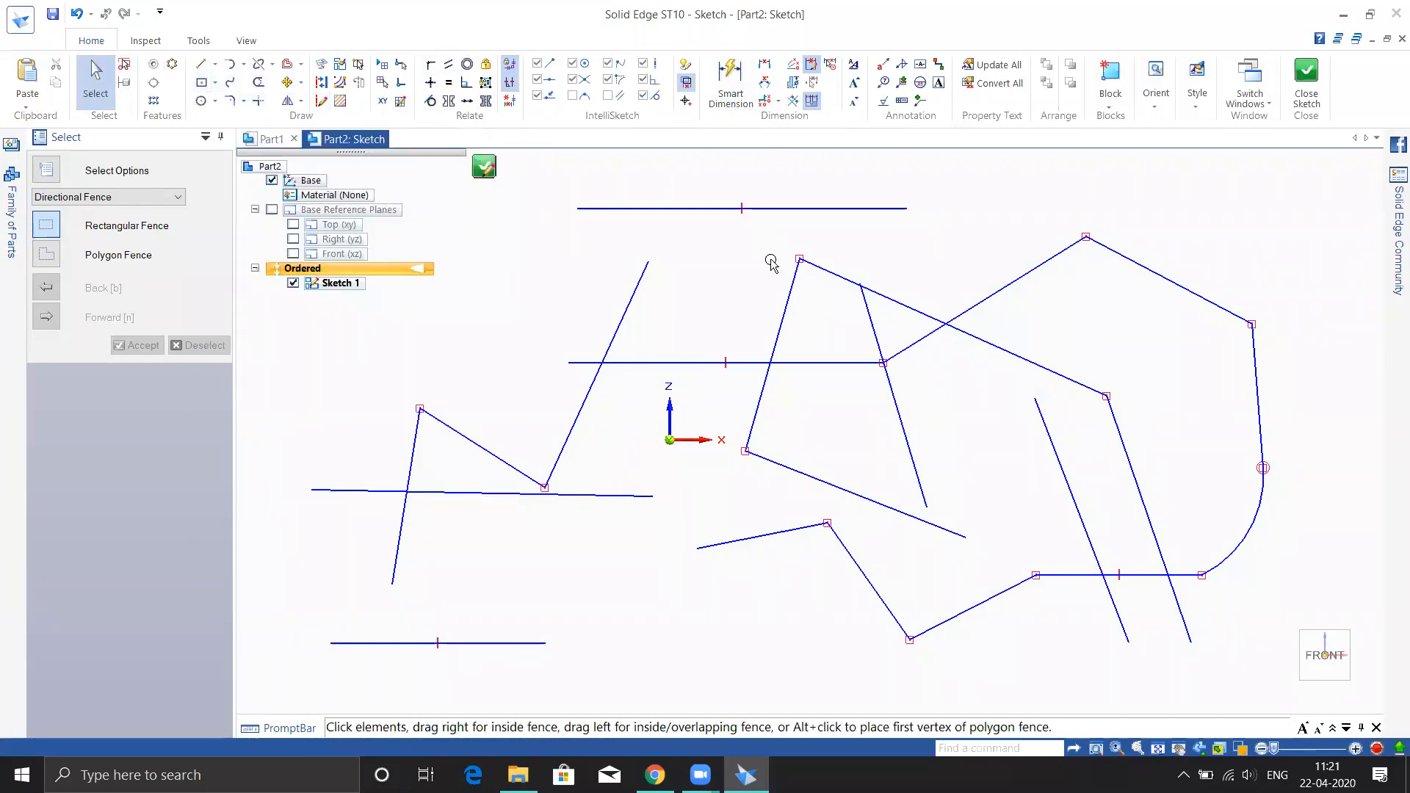
Select all the sketch geometry and delete it.
scroll(705, 367, "down", 3)
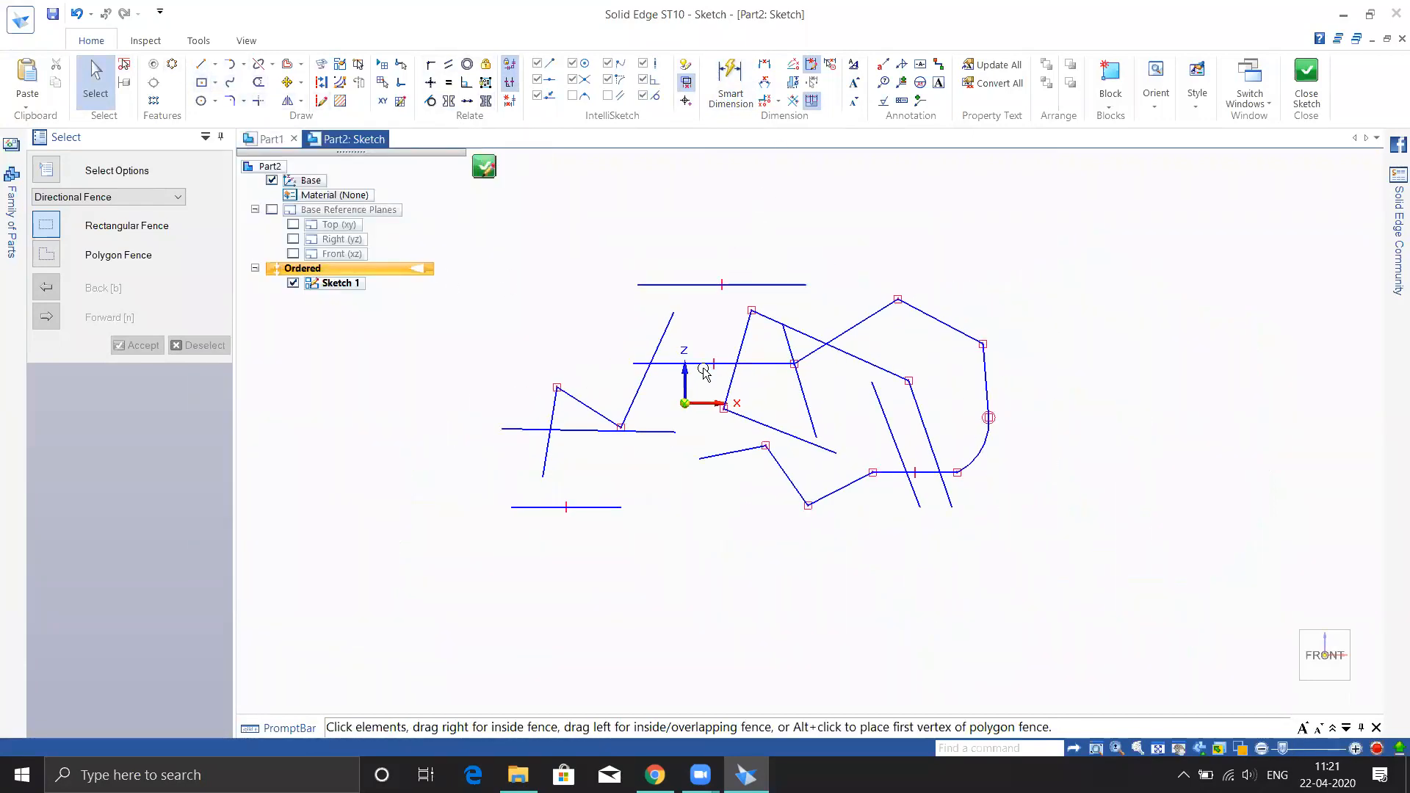
scroll(1046, 356, "up", 1)
scroll(1021, 332, "down", 1)
key("ctrl+a")
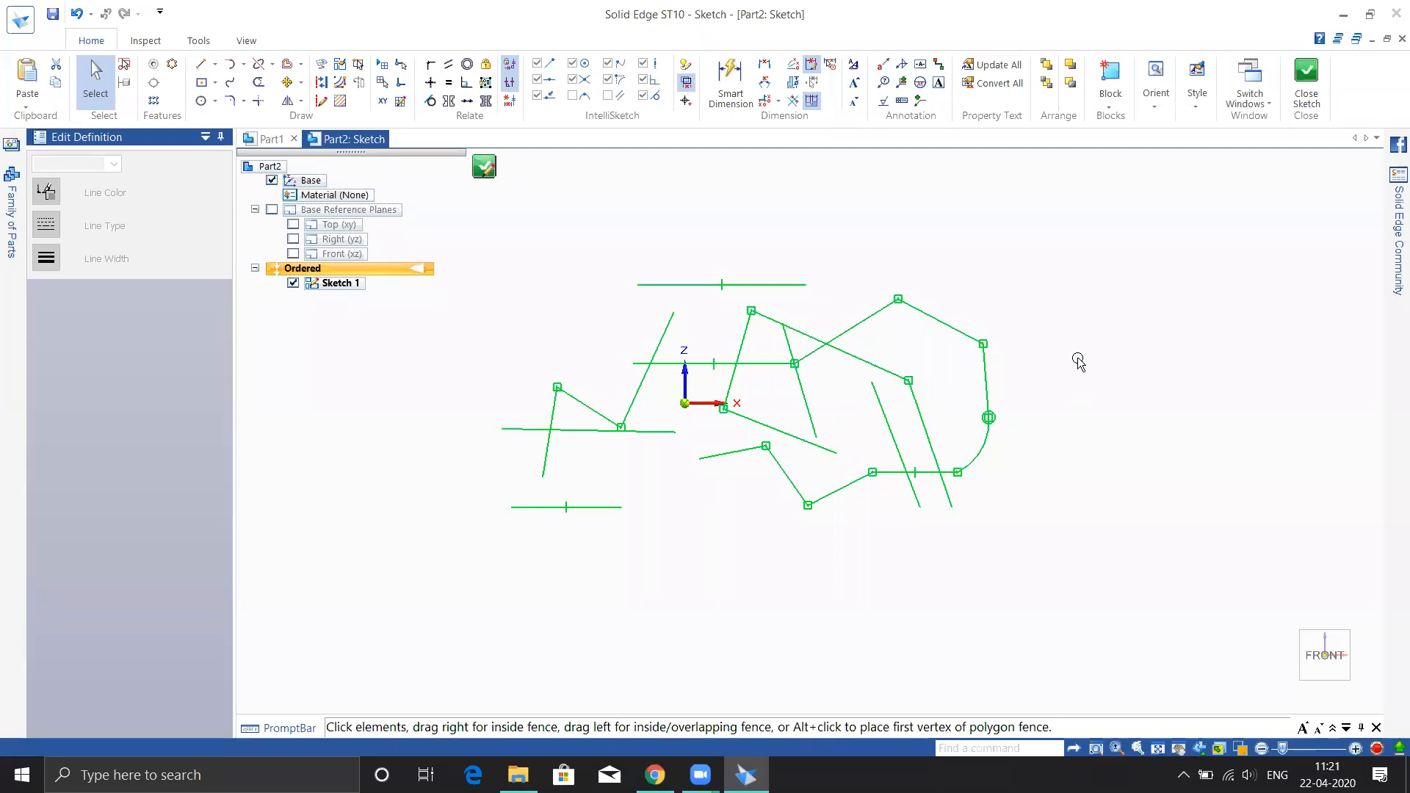
key("Delete")
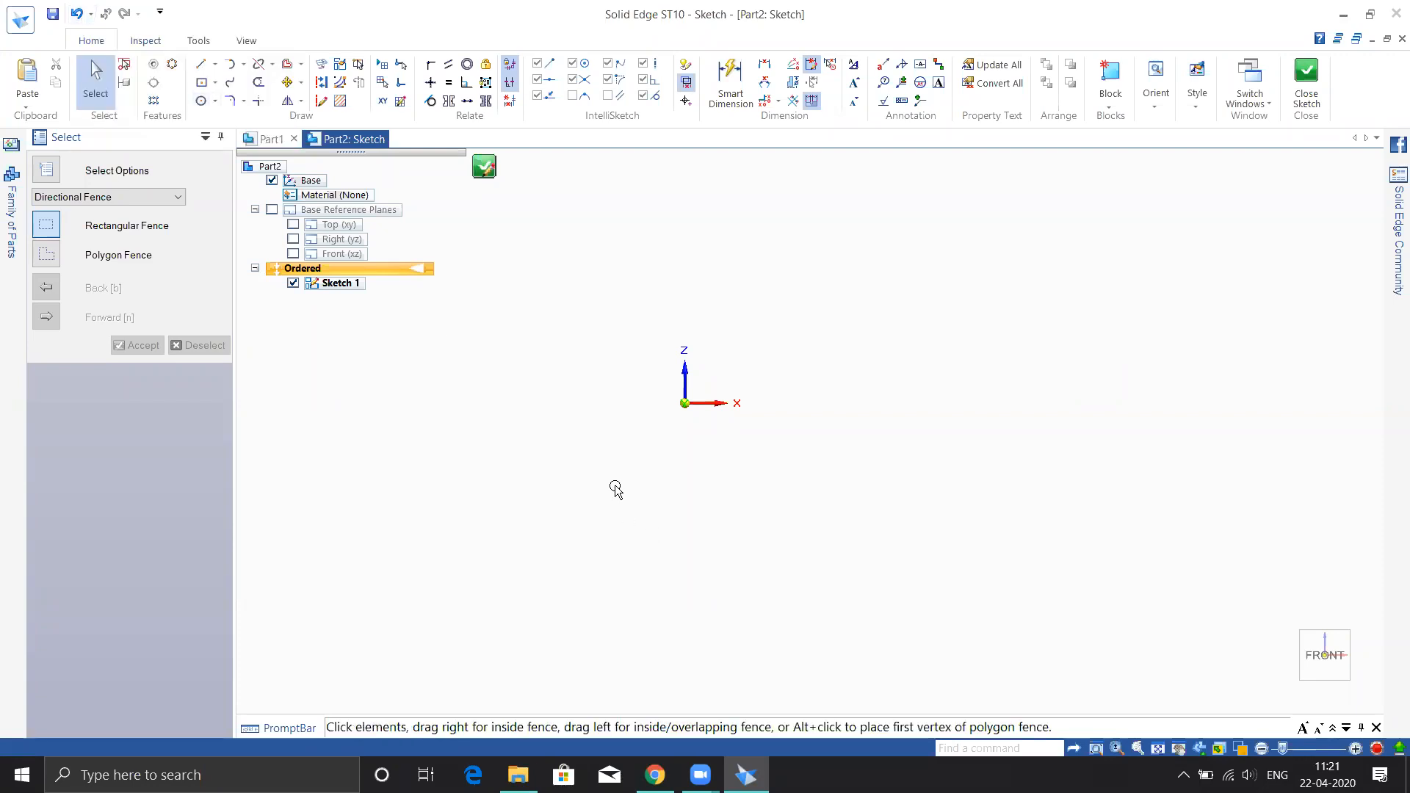
Undo the deletion of the sketch geometry and redo it.
key("ctrl+z")
key("ctrl+z")
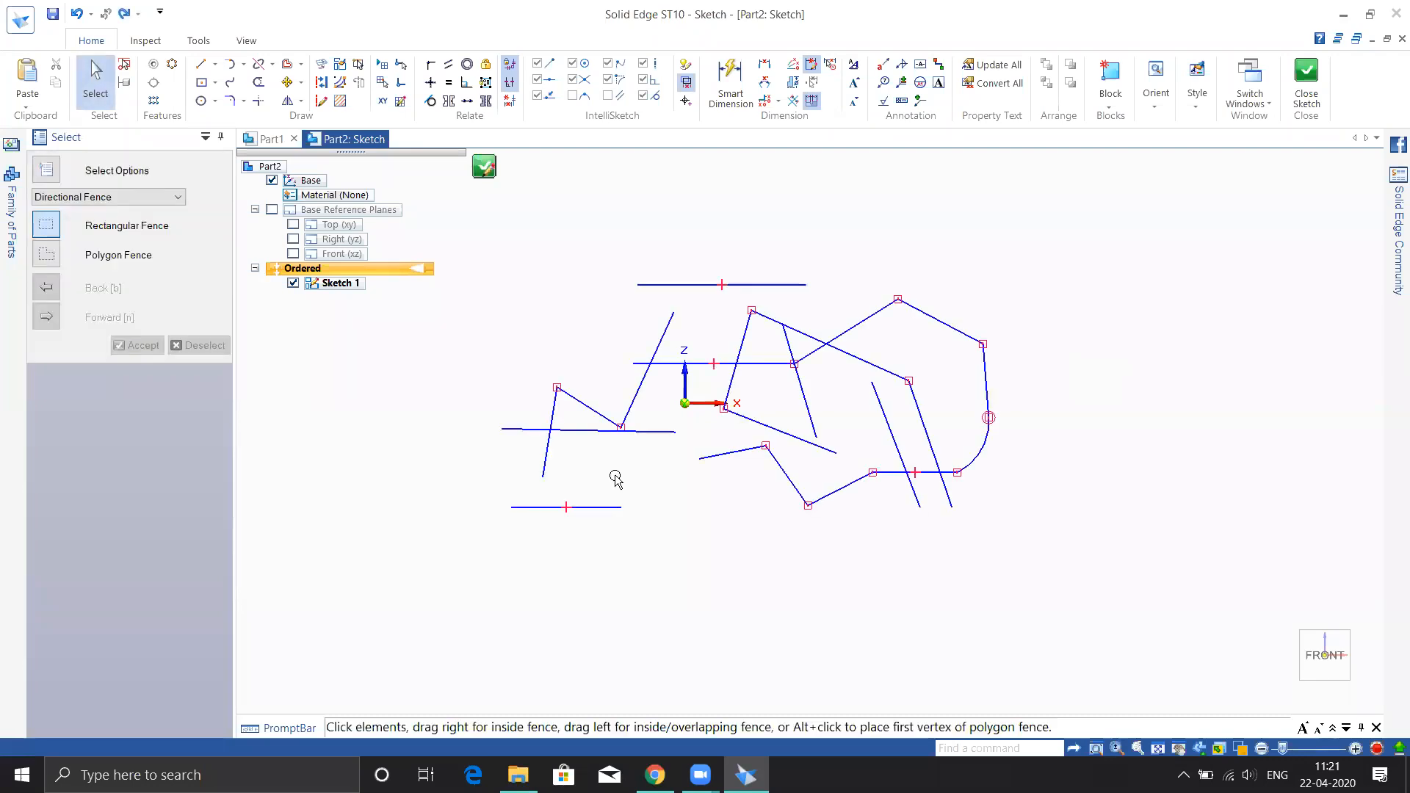
key("ctrl+y")
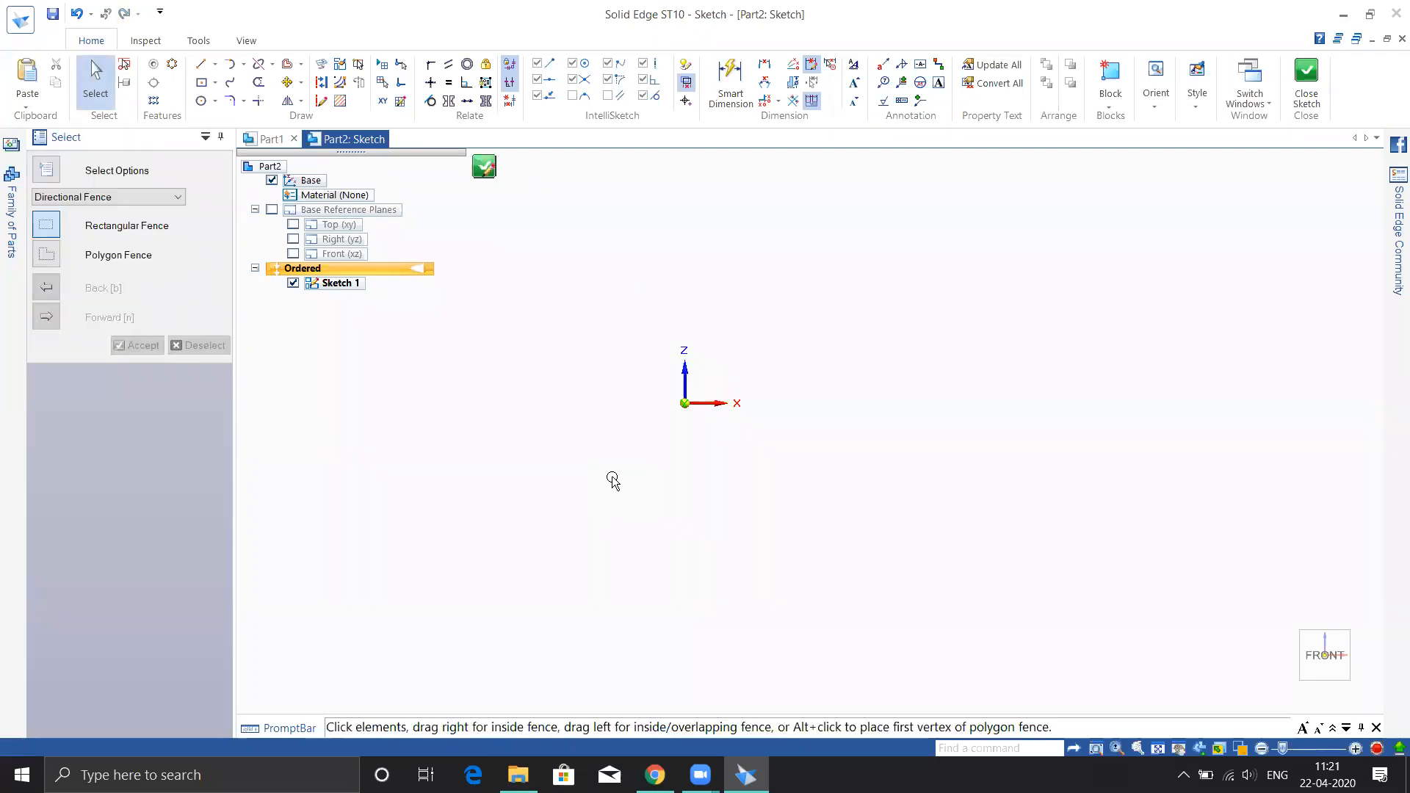
Place six sketch points scattered around the origin with the Point tool.
left_click(214, 64)
left_click(242, 104)
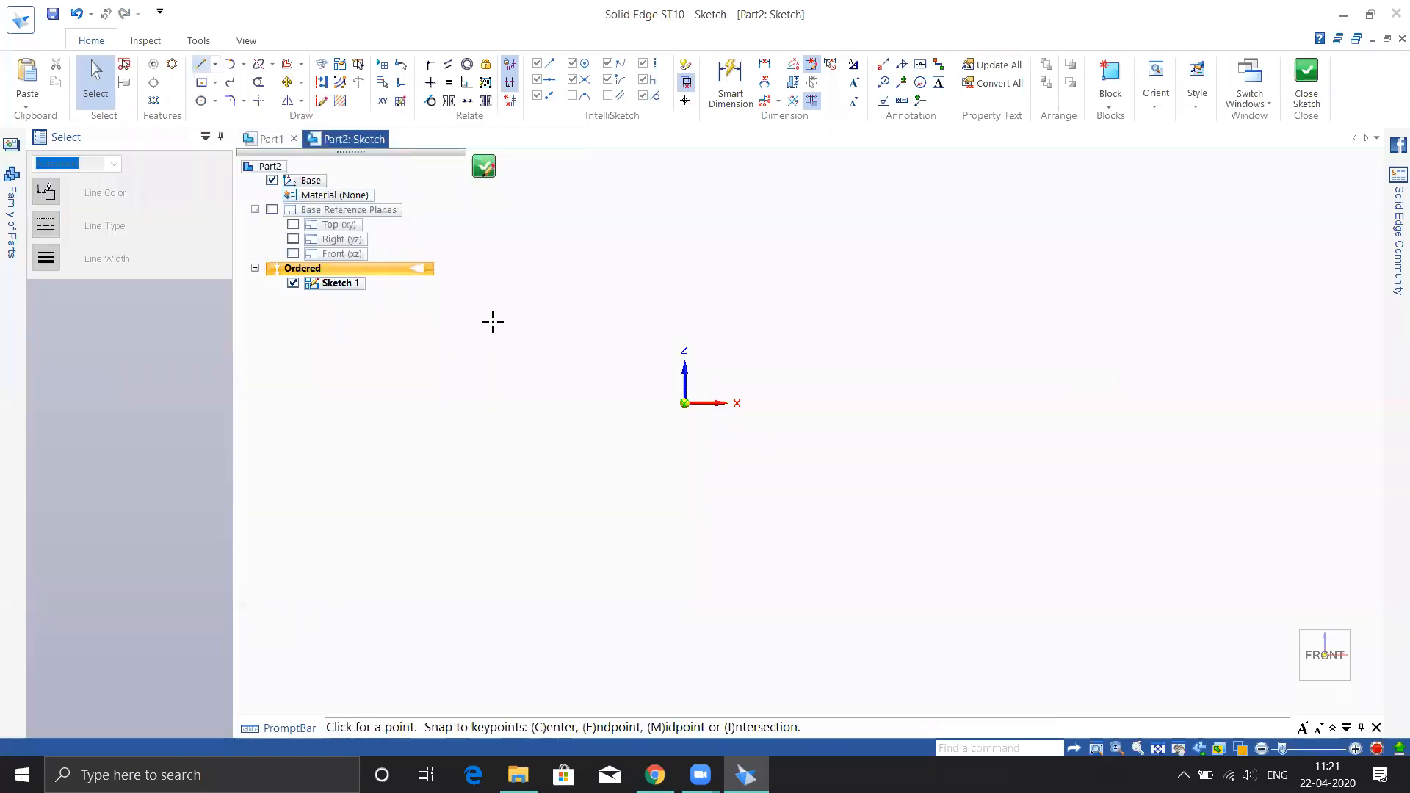
left_click(470, 386)
left_click(581, 507)
left_click(760, 487)
left_click(757, 230)
left_click(1010, 233)
left_click(1054, 338)
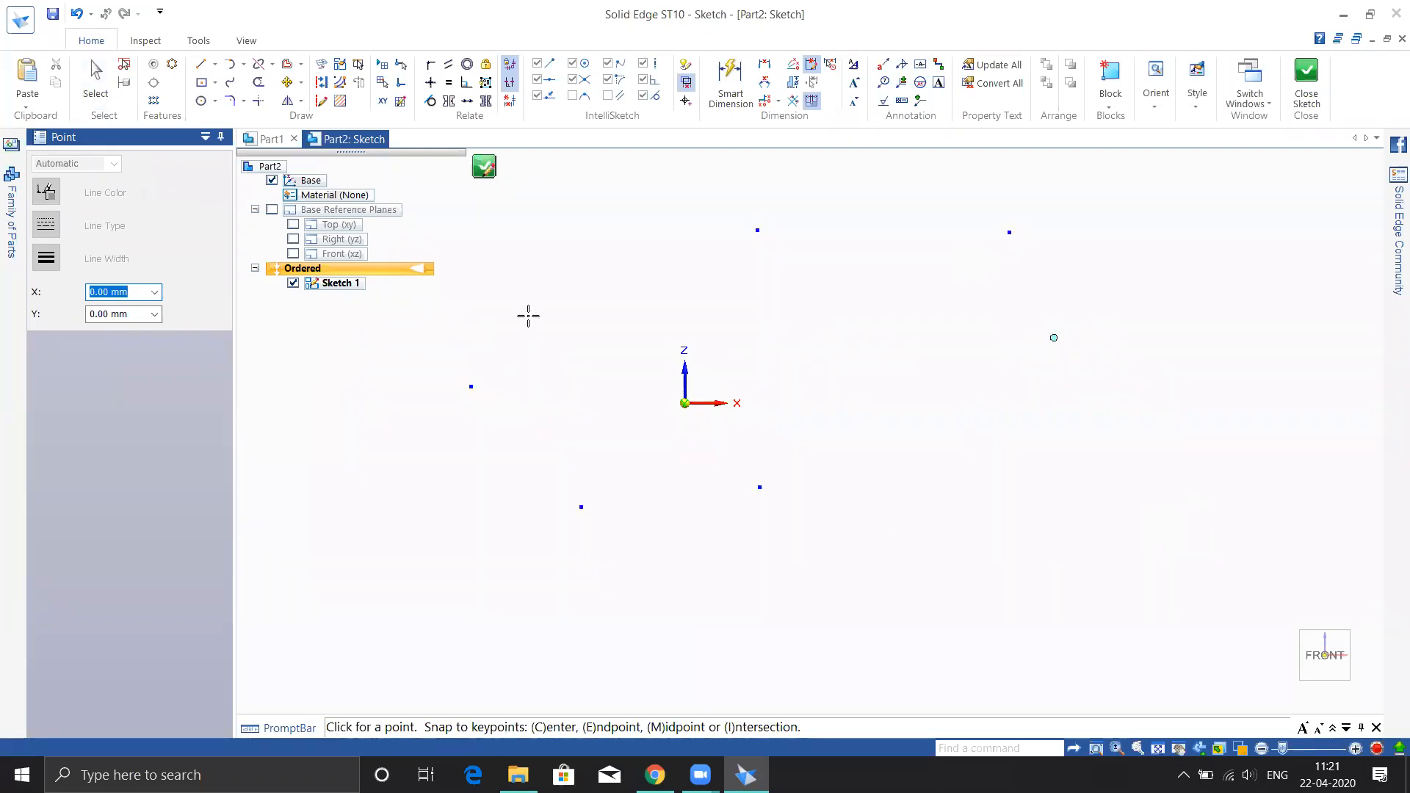
Restart the Point tool and place six more points, mostly below the origin.
left_click(214, 65)
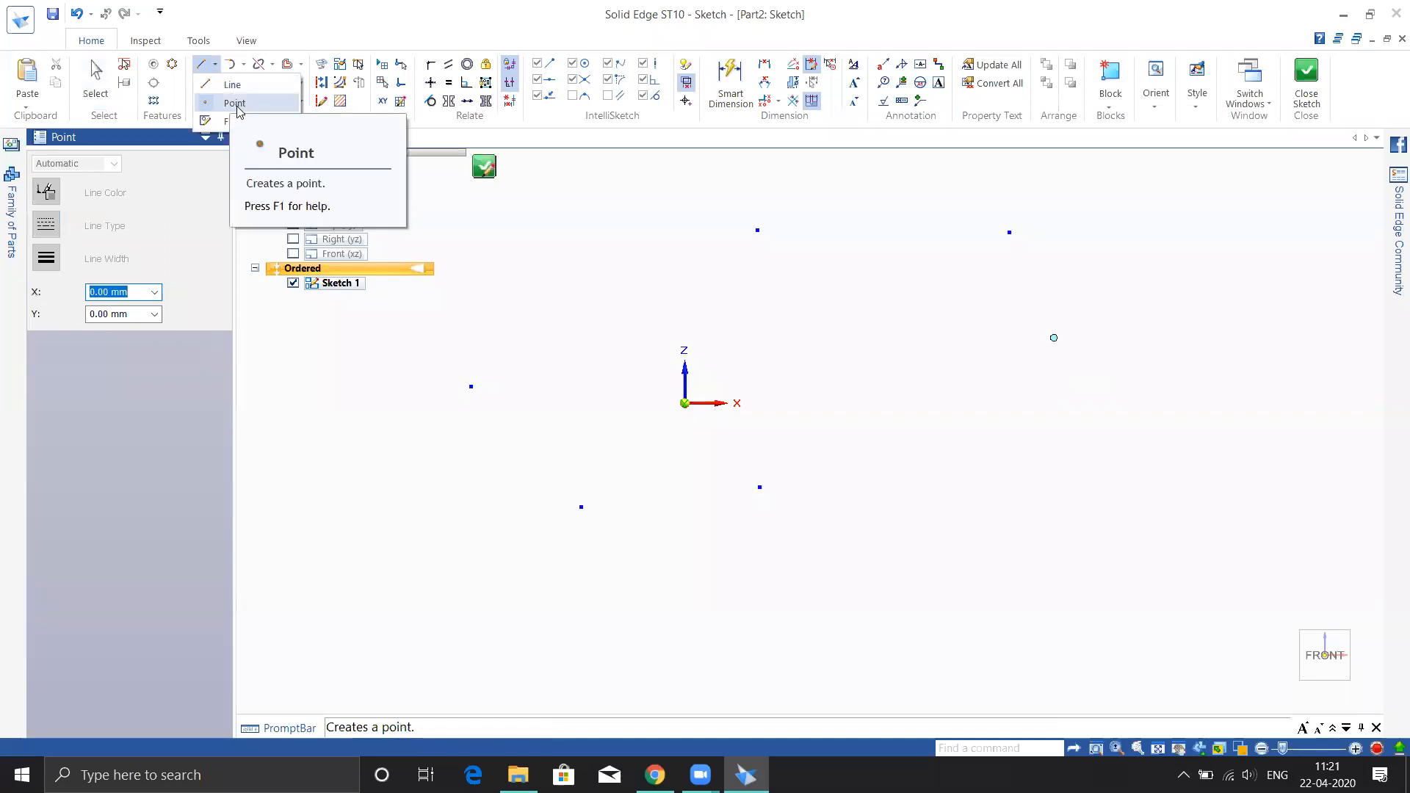
left_click(237, 110)
left_click(412, 461)
left_click(638, 432)
left_click(702, 603)
left_click(999, 638)
left_click(1138, 470)
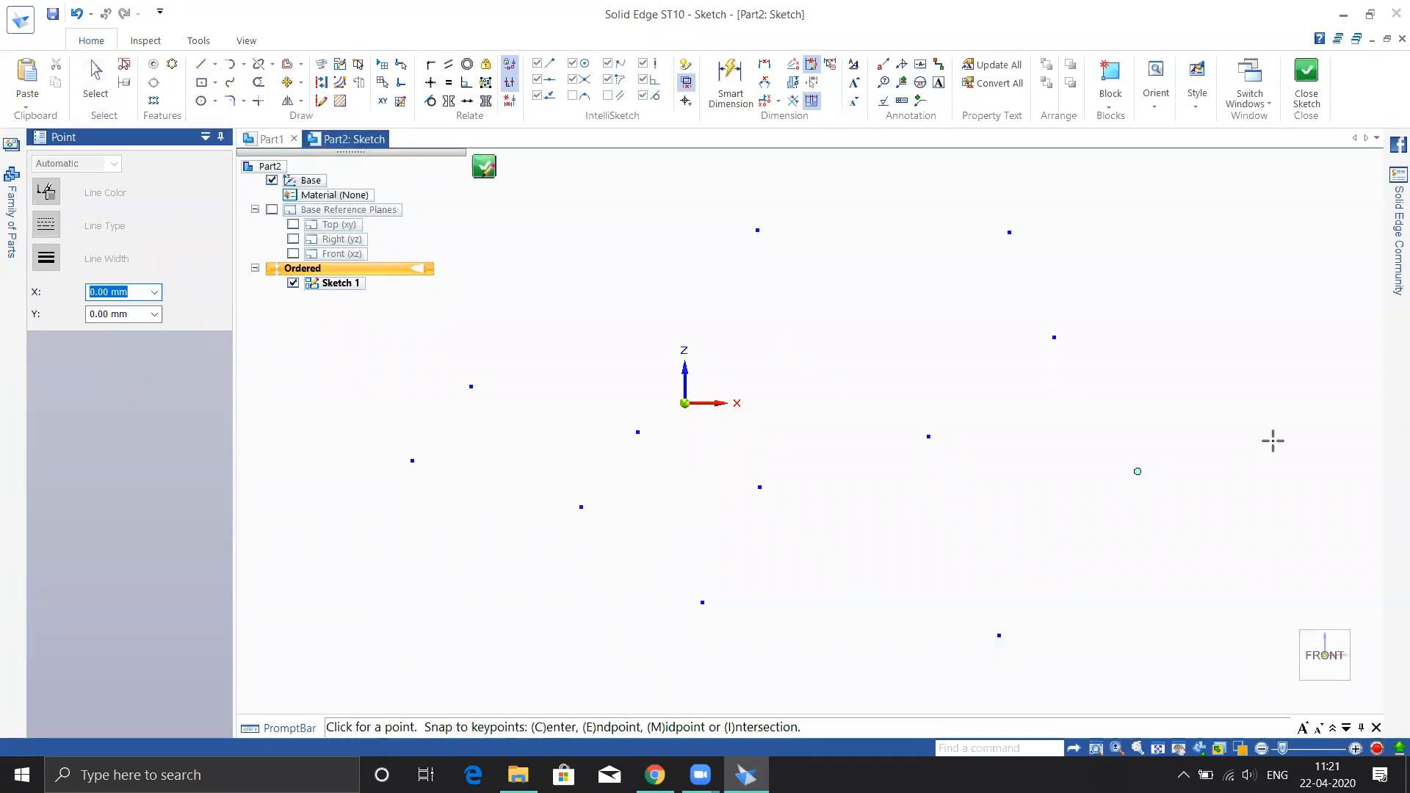
Leave the Point tool, select all the sketch points and delete them.
key("Escape")
key("ctrl+a")
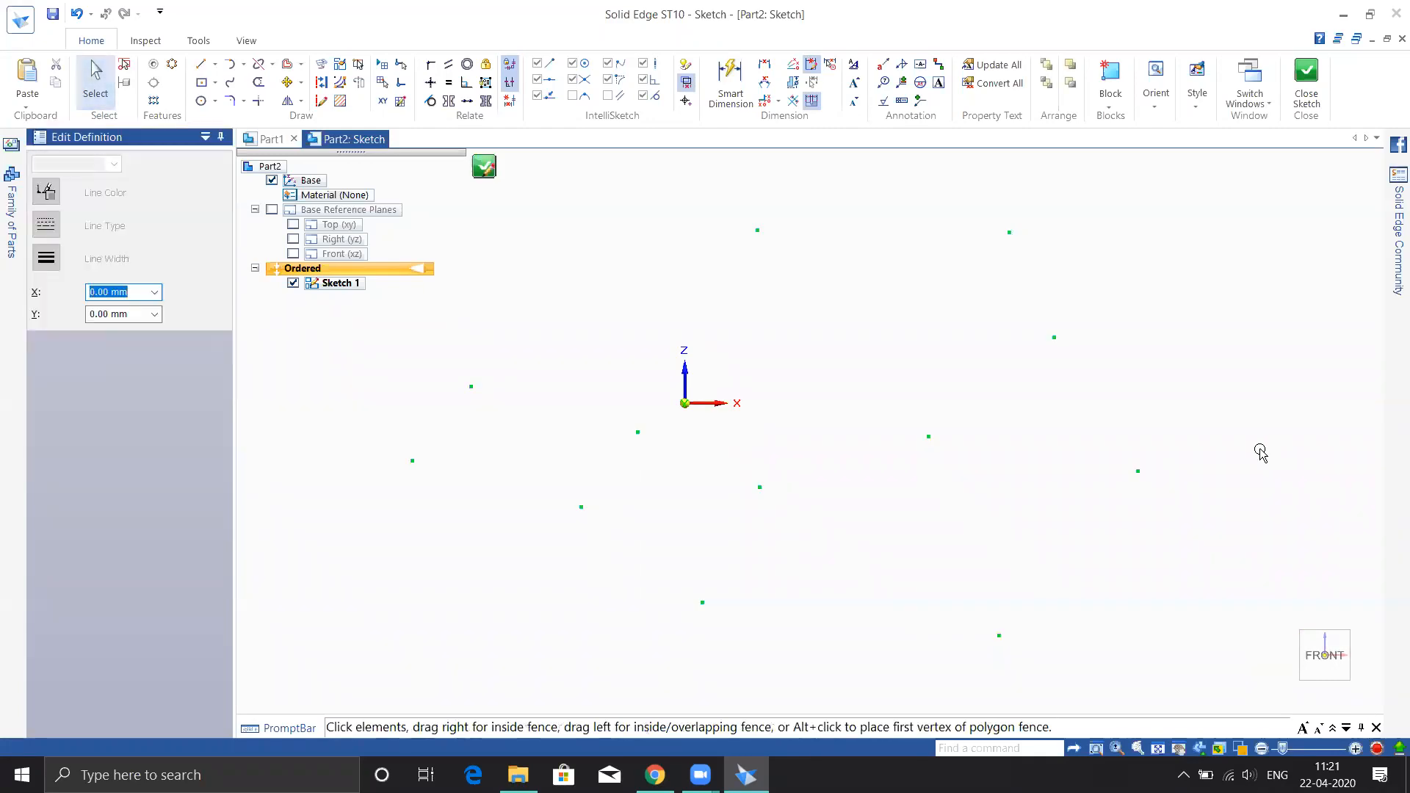
key("Delete")
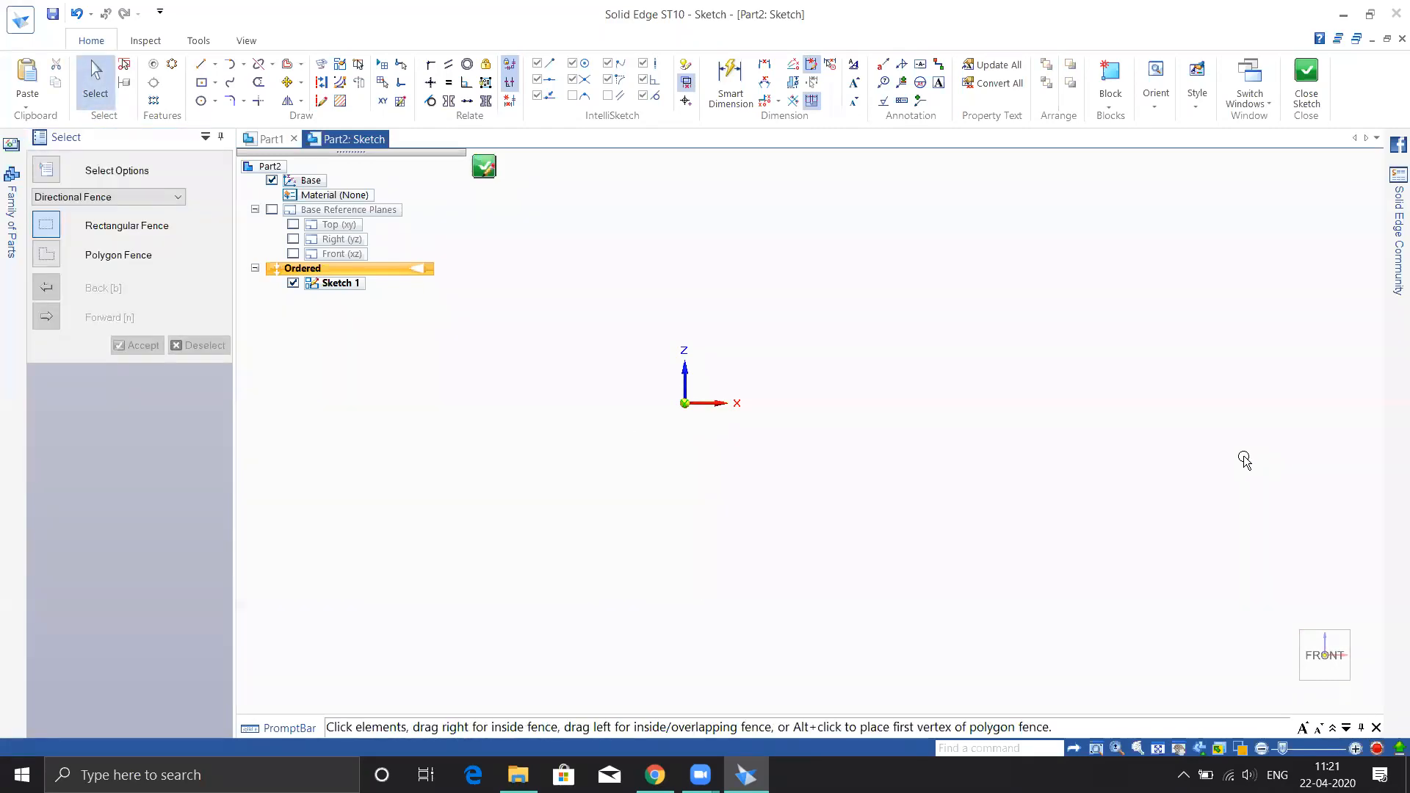
With FreeSketch, draw a large upward-opening arc left of the origin and a vertical line rounded into a horizontal line right of it.
left_click(215, 65)
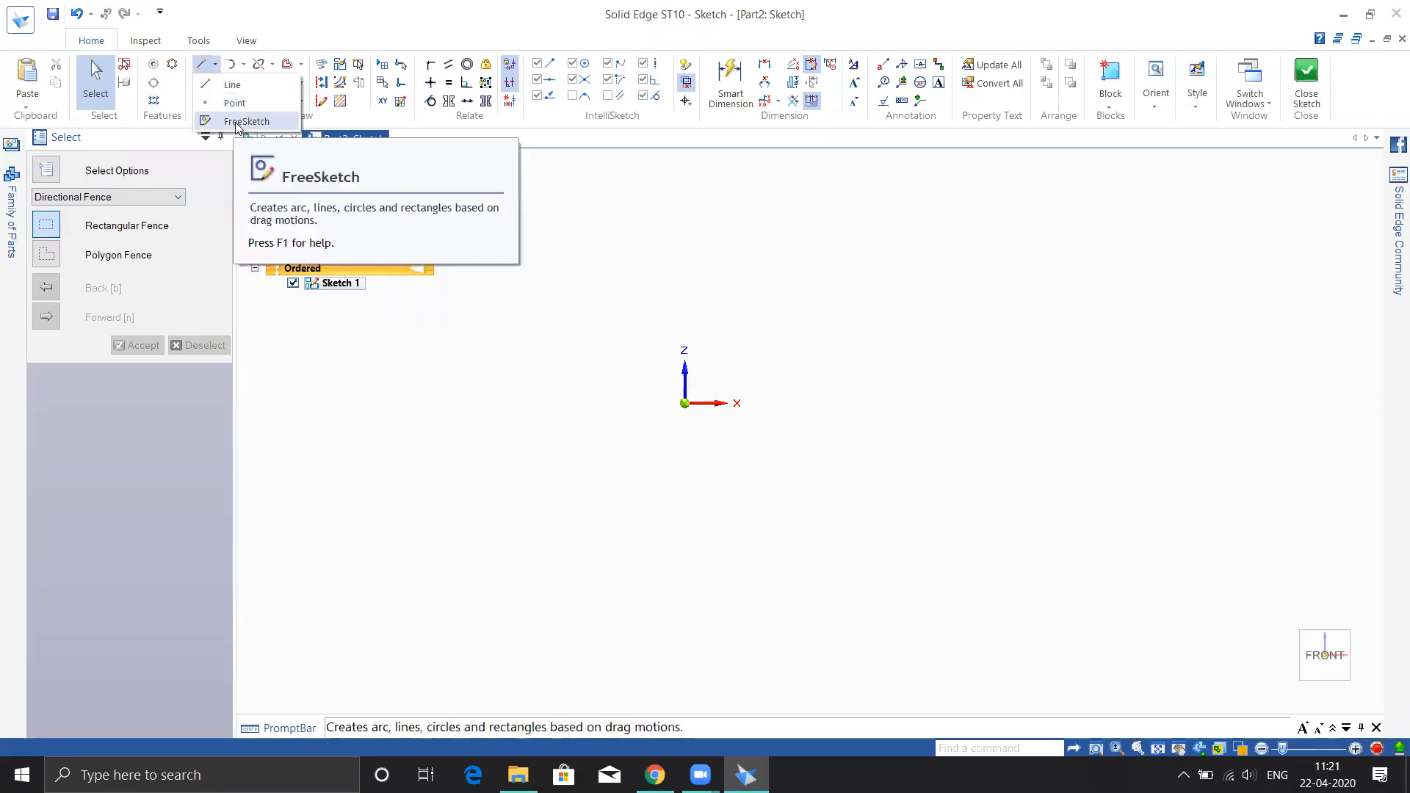
left_click(235, 122)
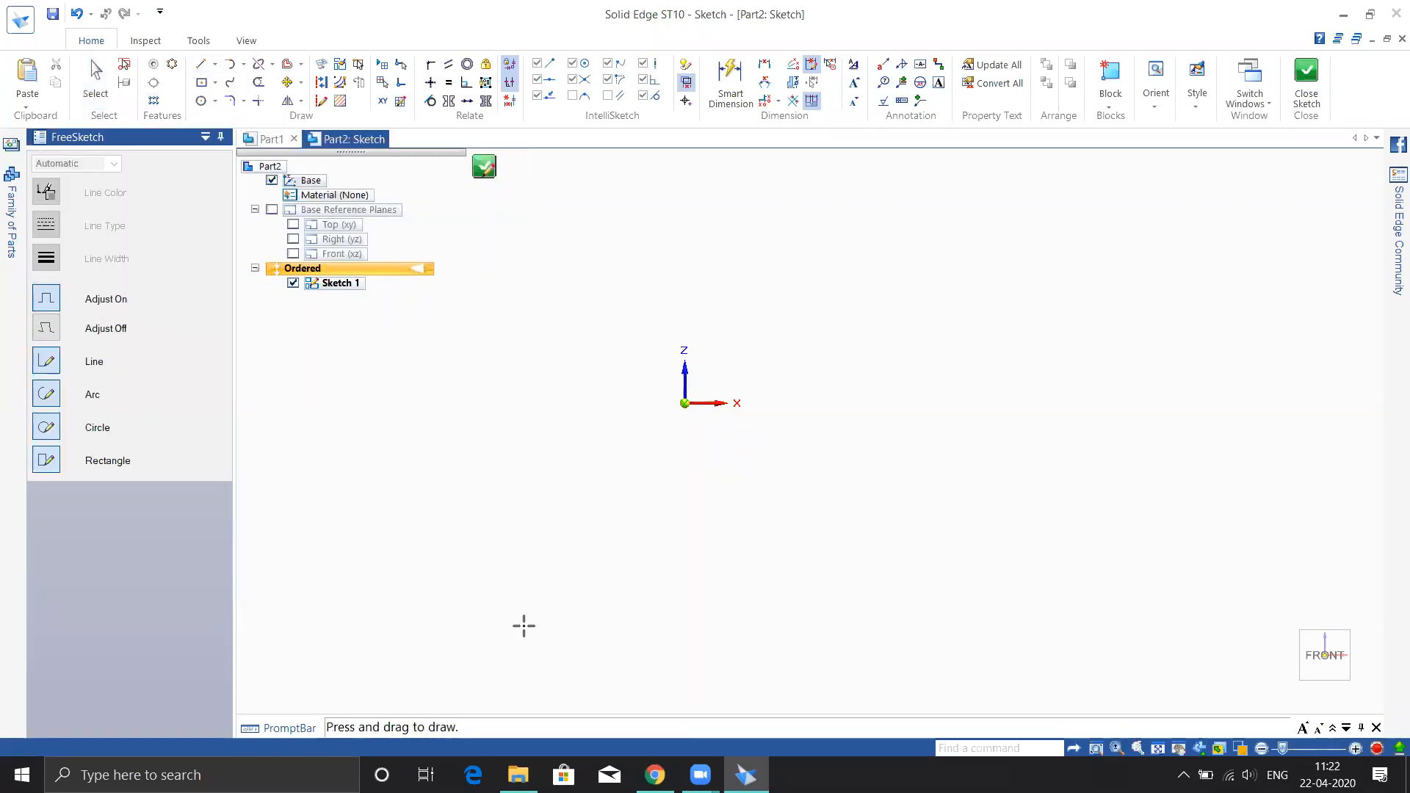
middle_click_drag(586, 520, 681, 599)
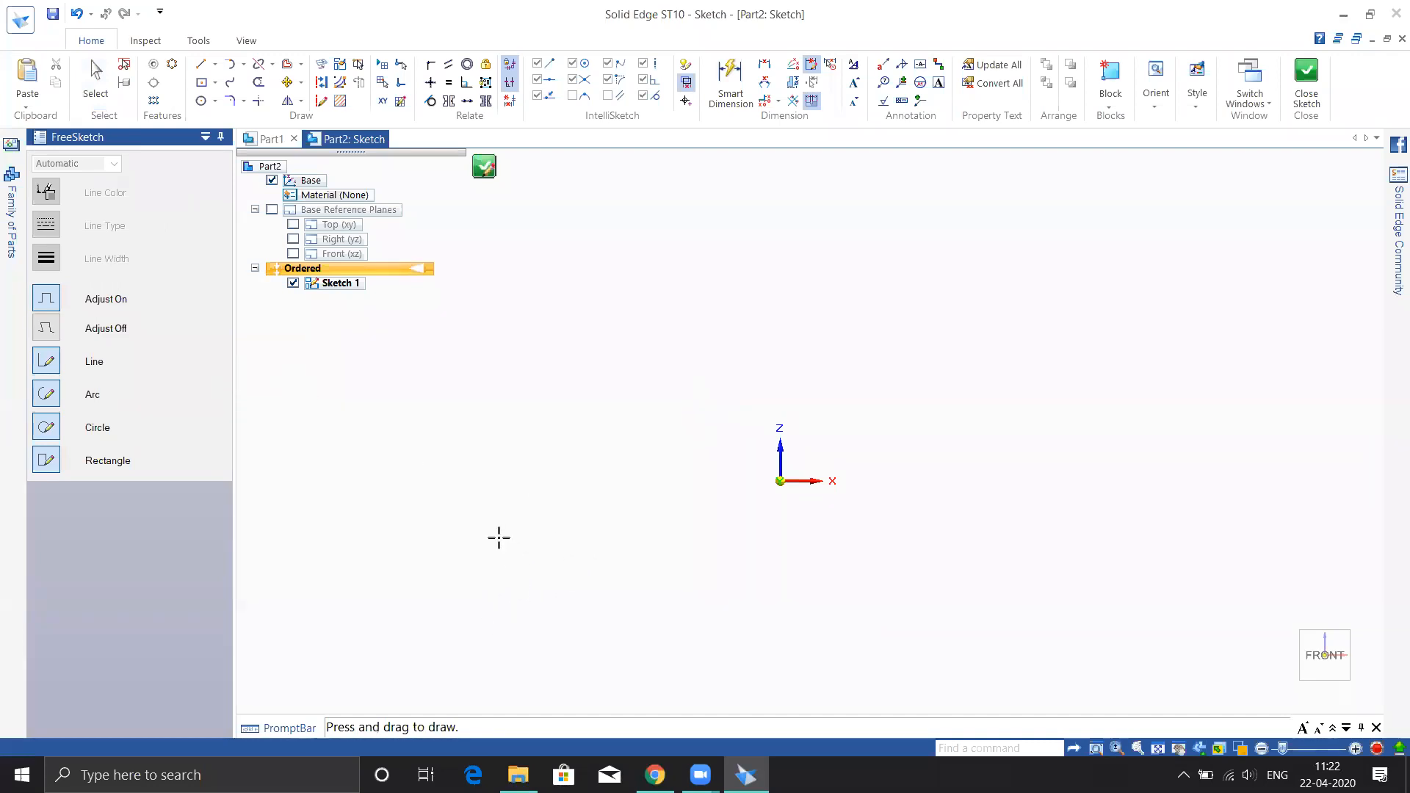
mouse_move(393, 482)
left_mouse_down()
mouse_move(444, 512)
mouse_move(624, 497)
mouse_move(679, 420)
left_mouse_up()
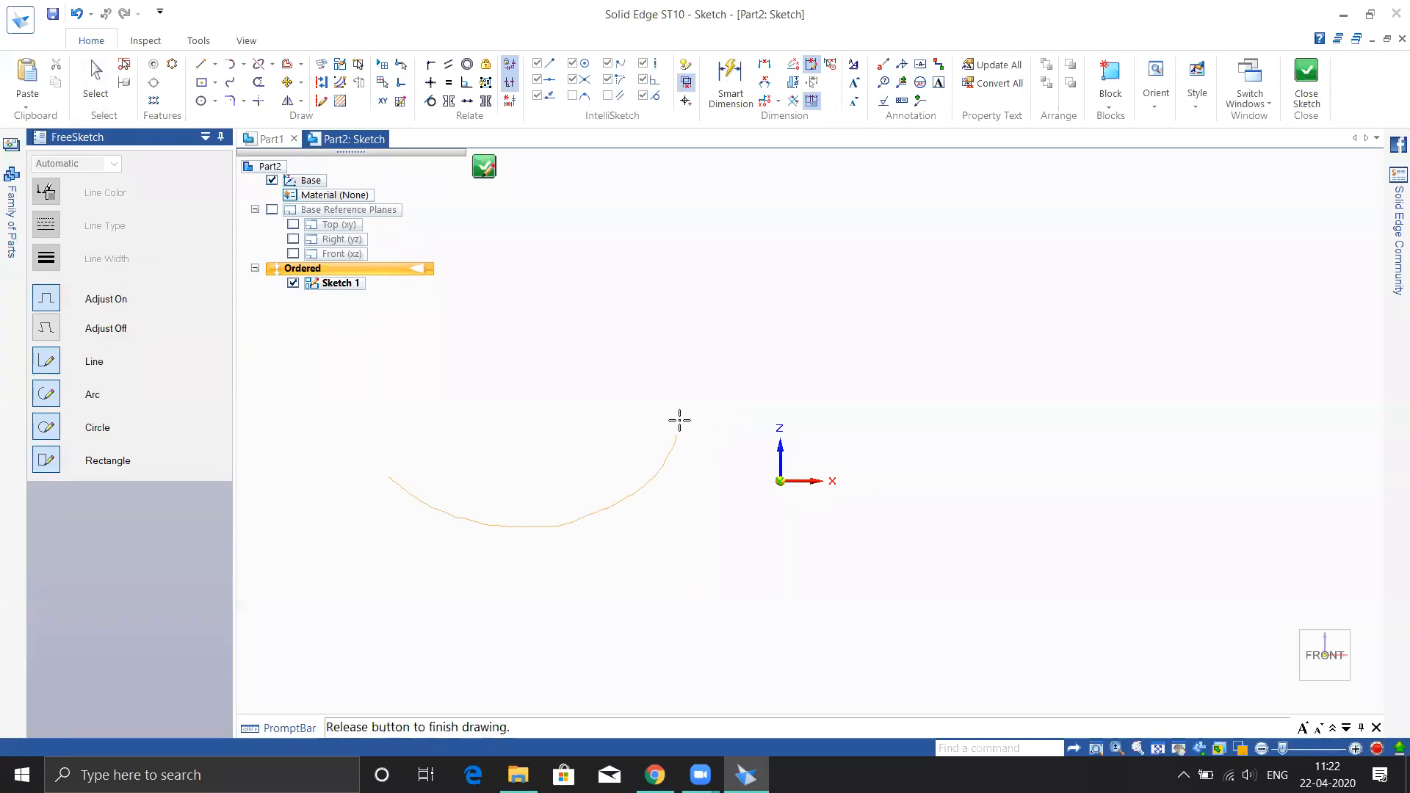
left_click_drag(688, 329, 689, 332)
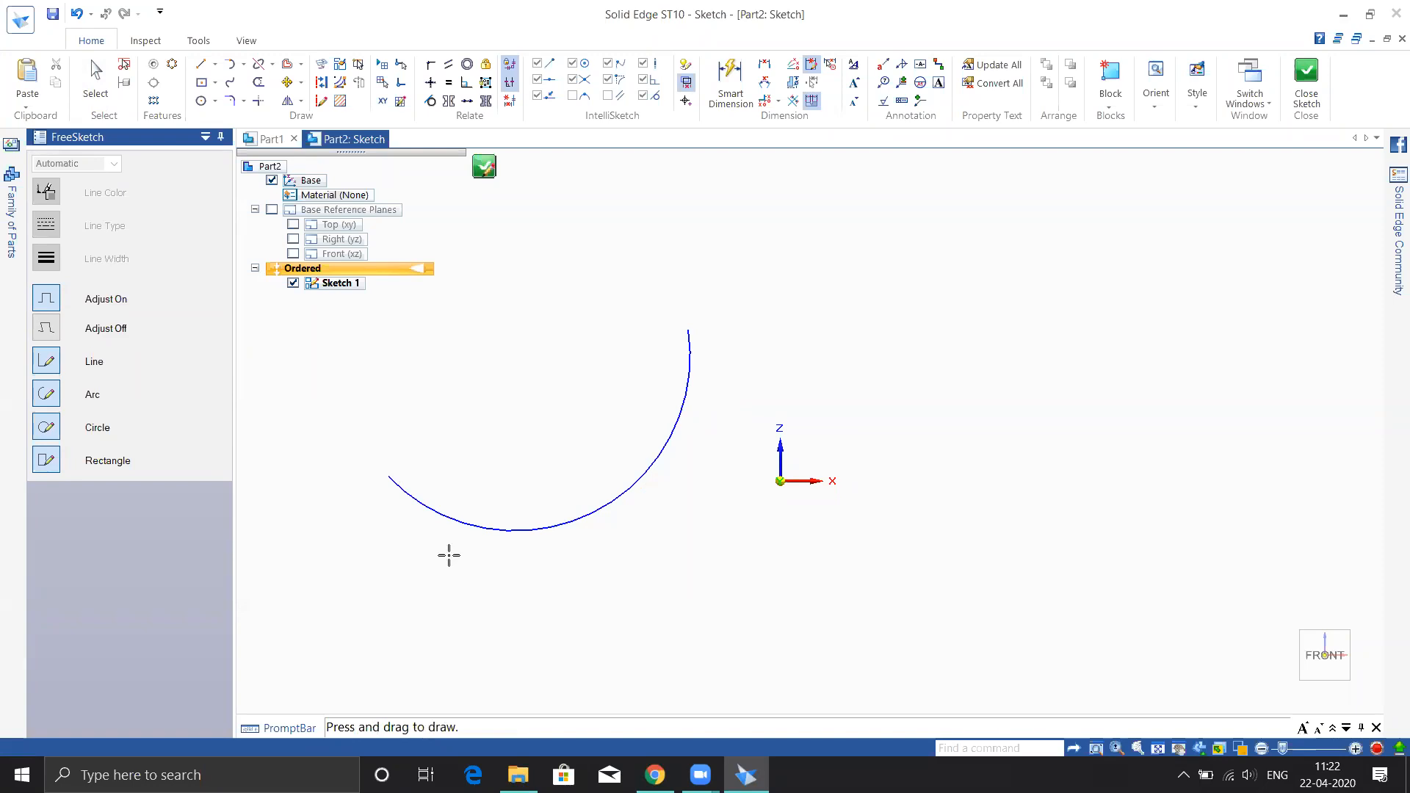
mouse_move(931, 610)
left_mouse_down()
mouse_move(916, 353)
mouse_move(1022, 333)
left_mouse_up()
left_click_drag(1128, 334, 1130, 336)
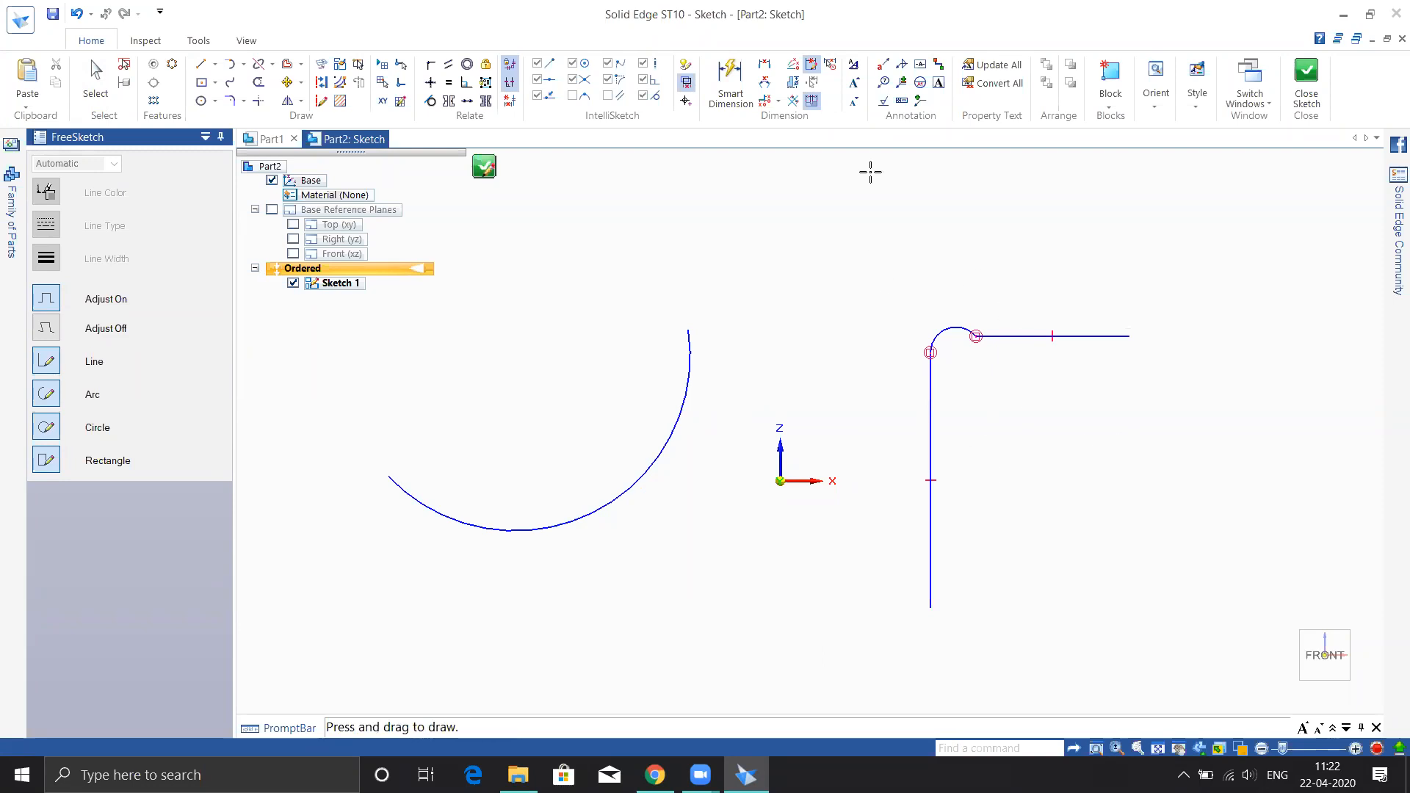
Freehand a horizontal stroke above the origin and a right-angle corner of a vertical and a horizontal line crossing the large arc.
mouse_move(963, 212)
left_mouse_down()
mouse_move(773, 197)
mouse_move(681, 214)
left_mouse_up()
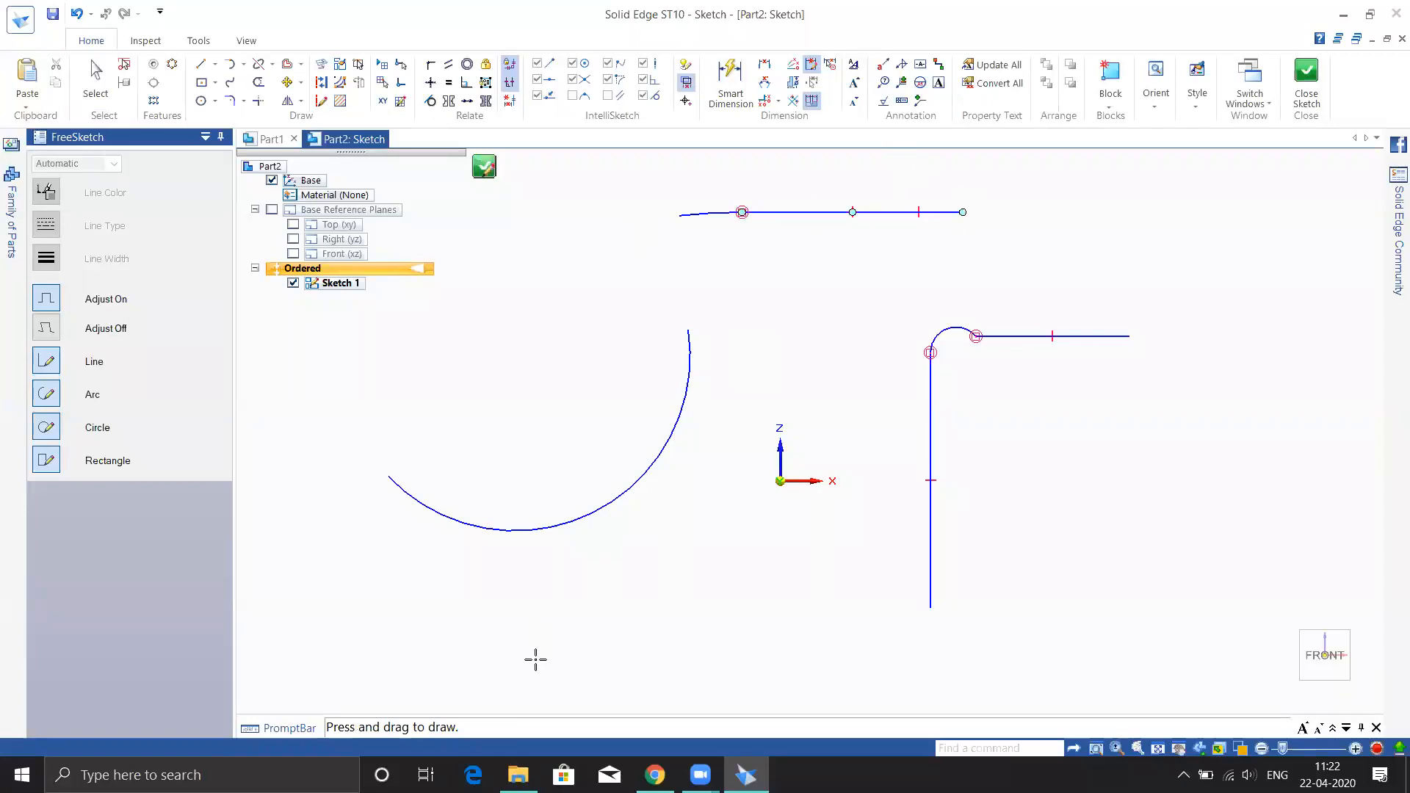
left_click_drag(533, 670, 631, 374)
left_click_drag(726, 371, 841, 373)
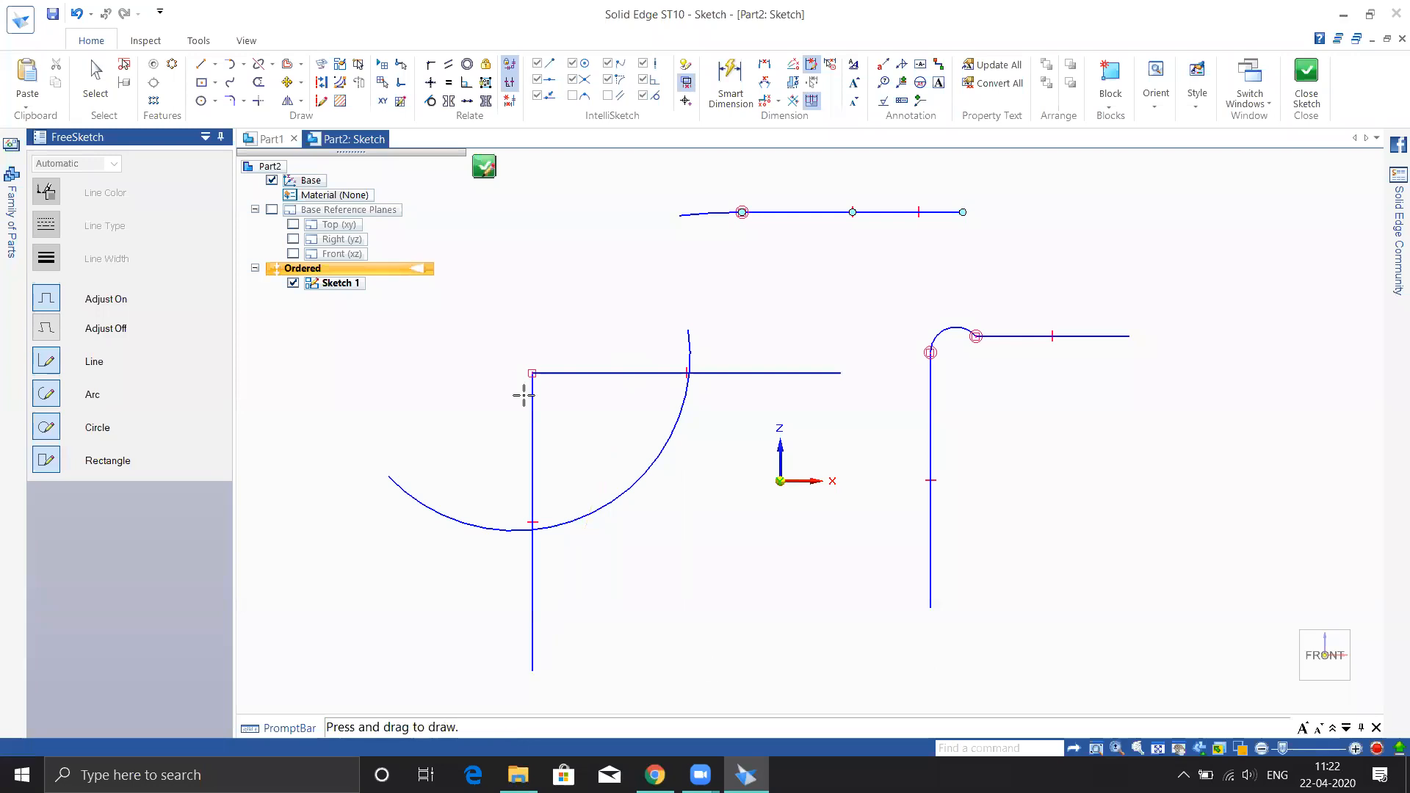
Freehand a connected path of a horizontal line, a vertical line, a semicircular arc and a second vertical line beyond the rounded corner.
middle_click_drag(859, 606, 544, 338, "shift")
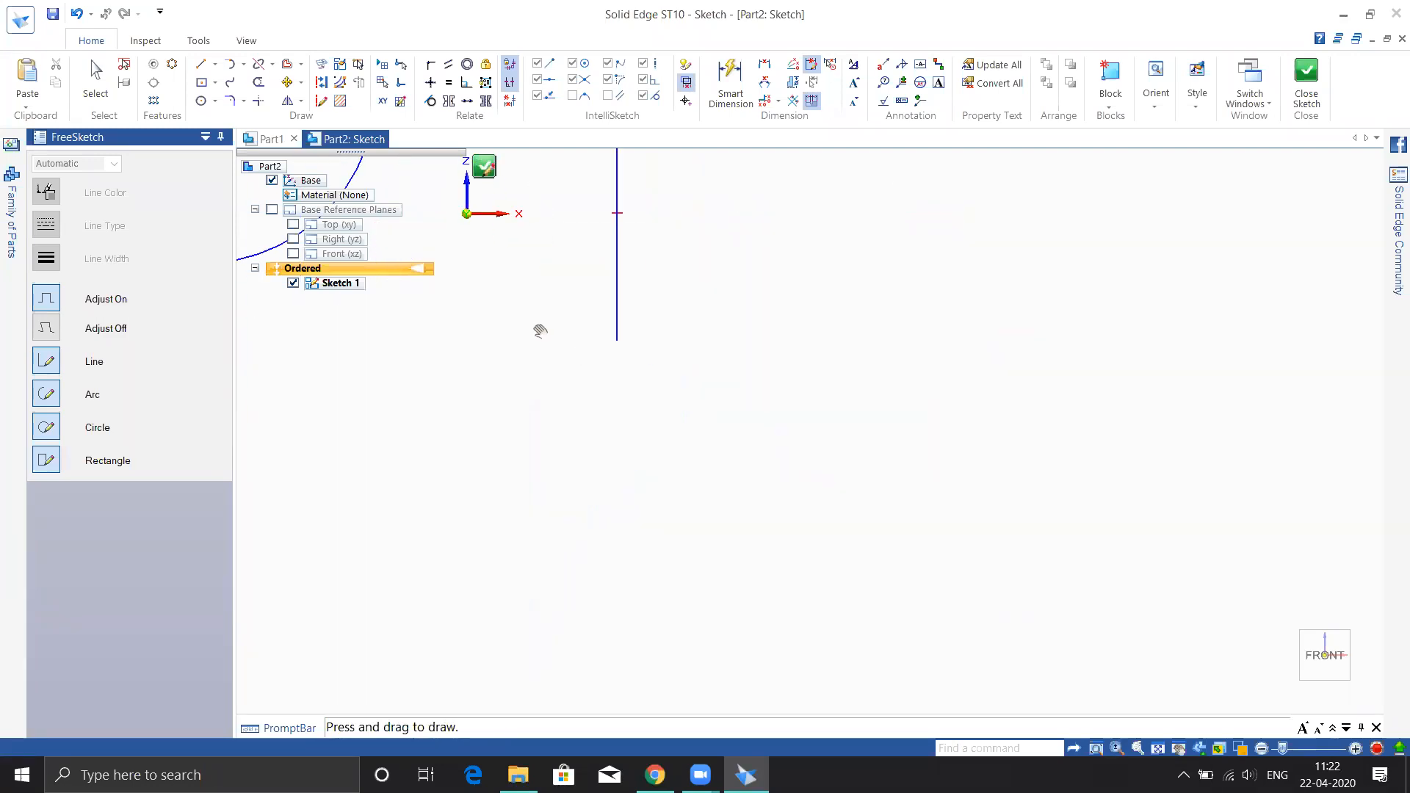
left_click_drag(505, 513, 775, 455)
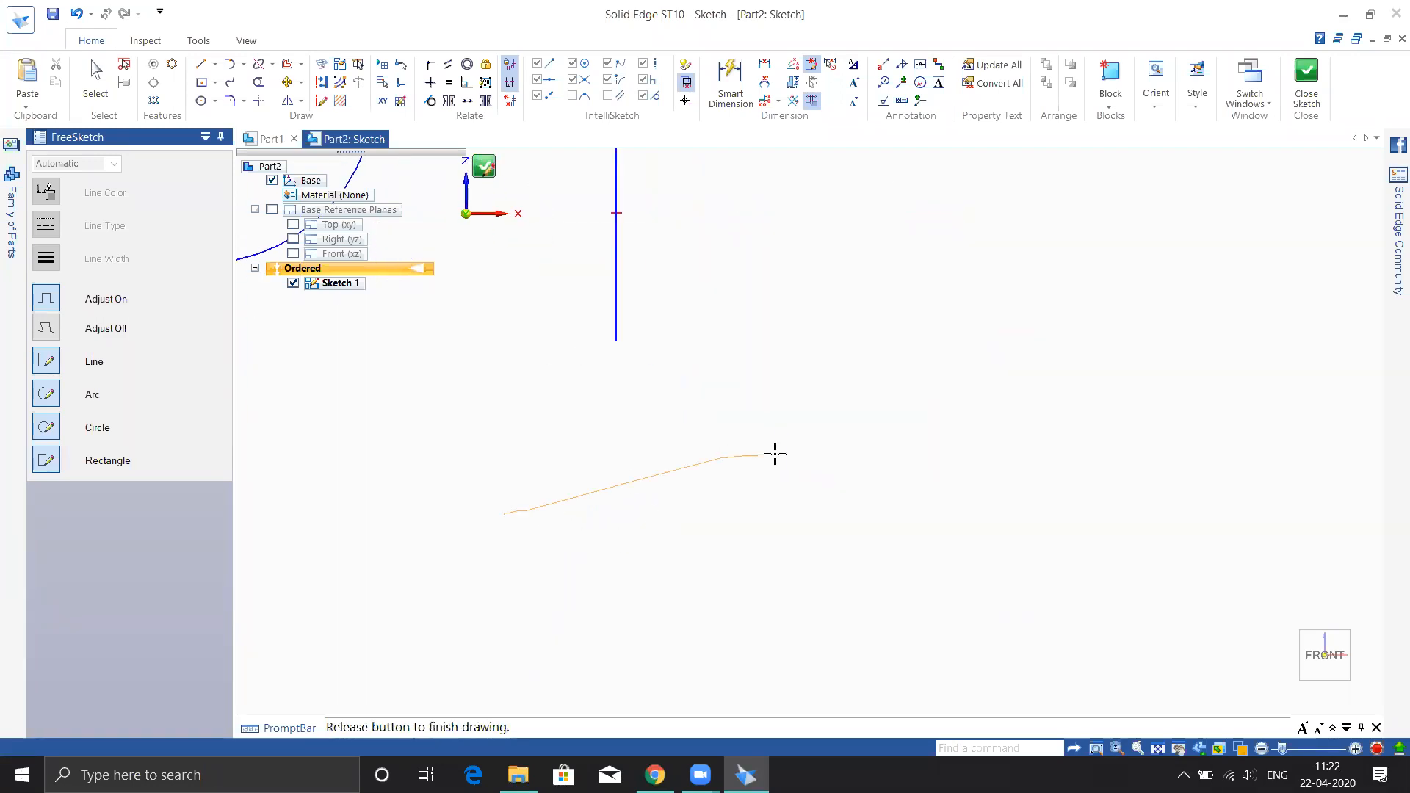
mouse_move(775, 285)
left_mouse_down()
mouse_move(828, 213)
mouse_move(1029, 214)
mouse_move(1061, 438)
left_mouse_up()
scroll(973, 582, "down", 2)
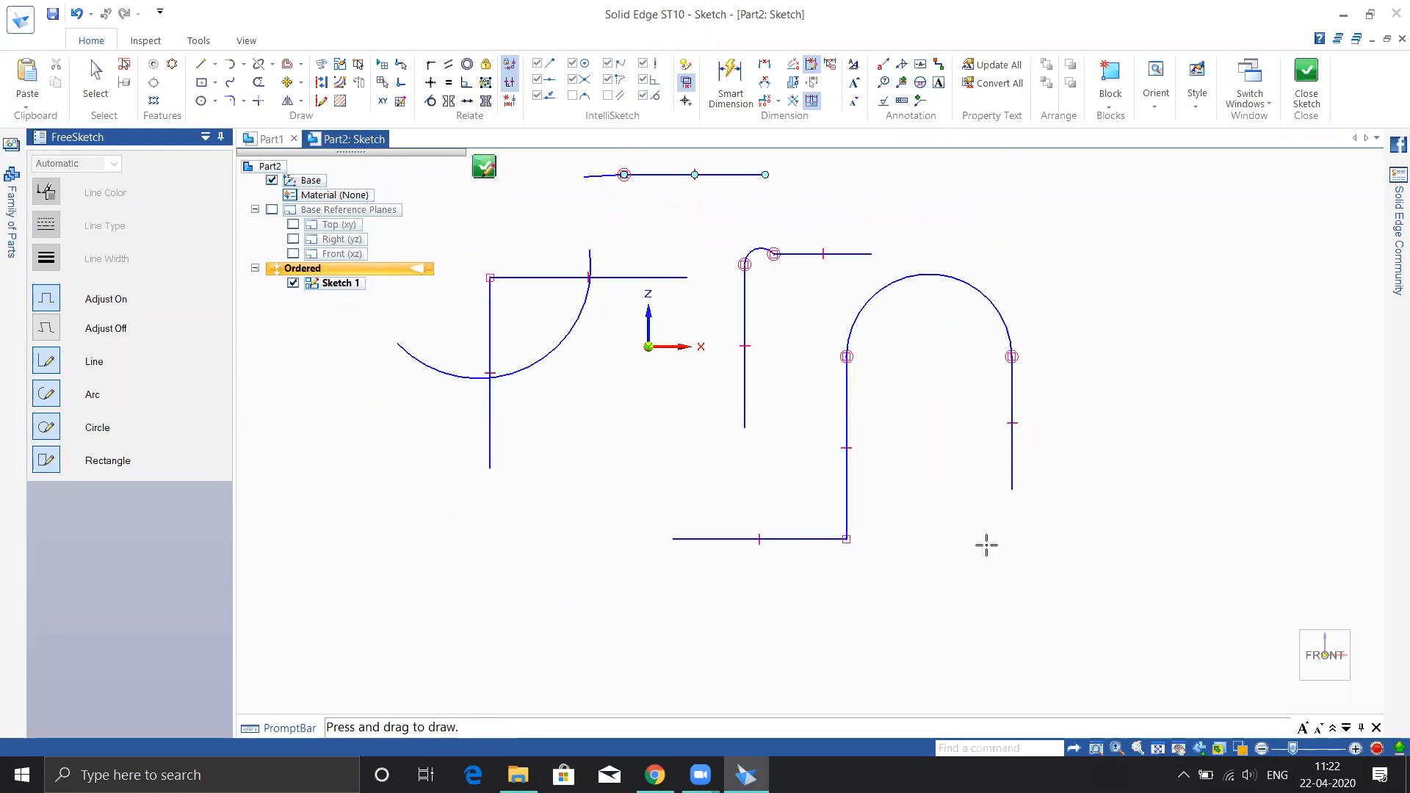
Freehand a stepped path of horizontal and vertical lines, shaped like a raised rectangular hump, below the semicircular-arc path.
mouse_move(1073, 586)
middle_mouse_down()
mouse_move(954, 510)
mouse_move(901, 444)
middle_mouse_up()
left_click_drag(566, 586, 729, 586)
mouse_move(737, 537)
left_mouse_down()
mouse_move(739, 461)
mouse_move(879, 459)
left_mouse_up()
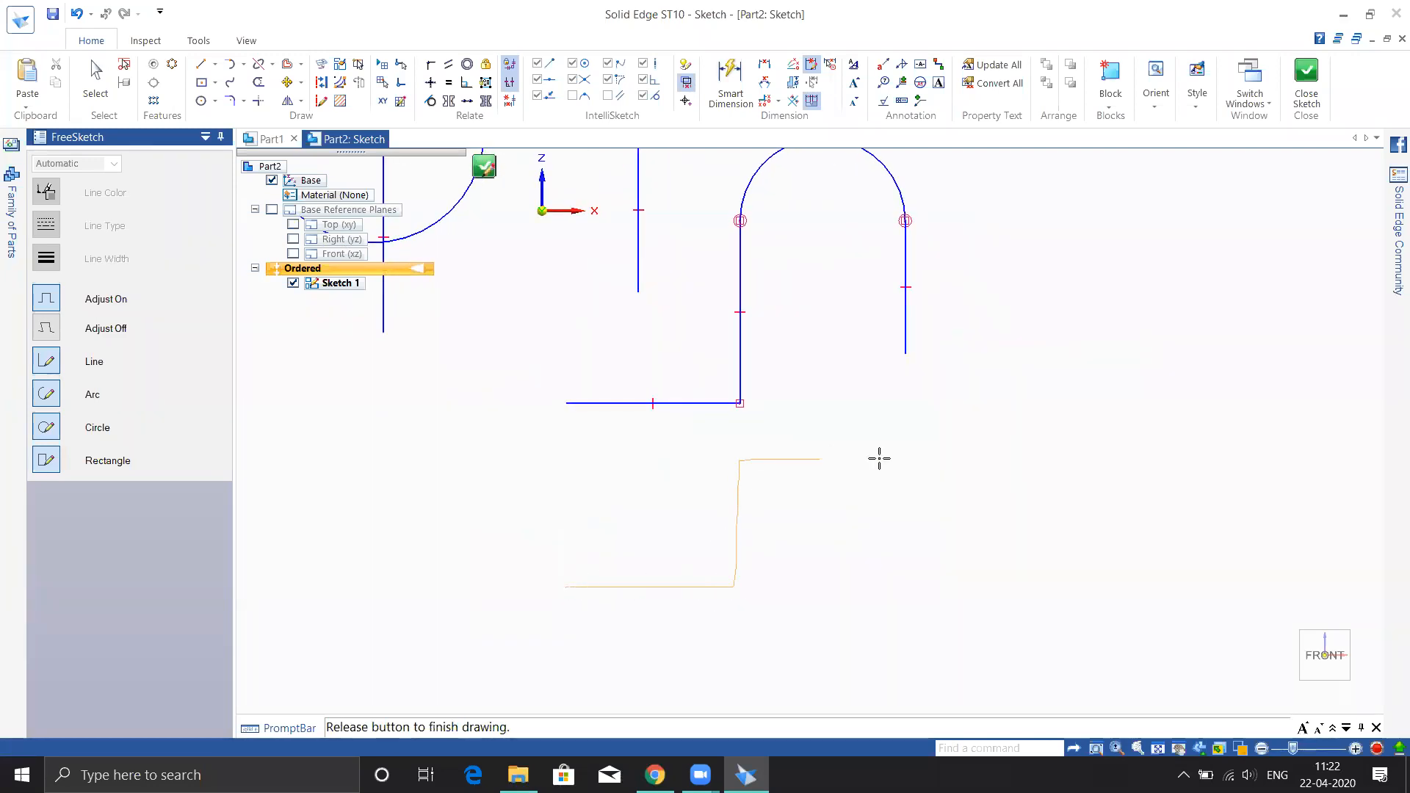
mouse_move(884, 515)
left_mouse_down()
mouse_move(881, 570)
mouse_move(999, 573)
left_mouse_up()
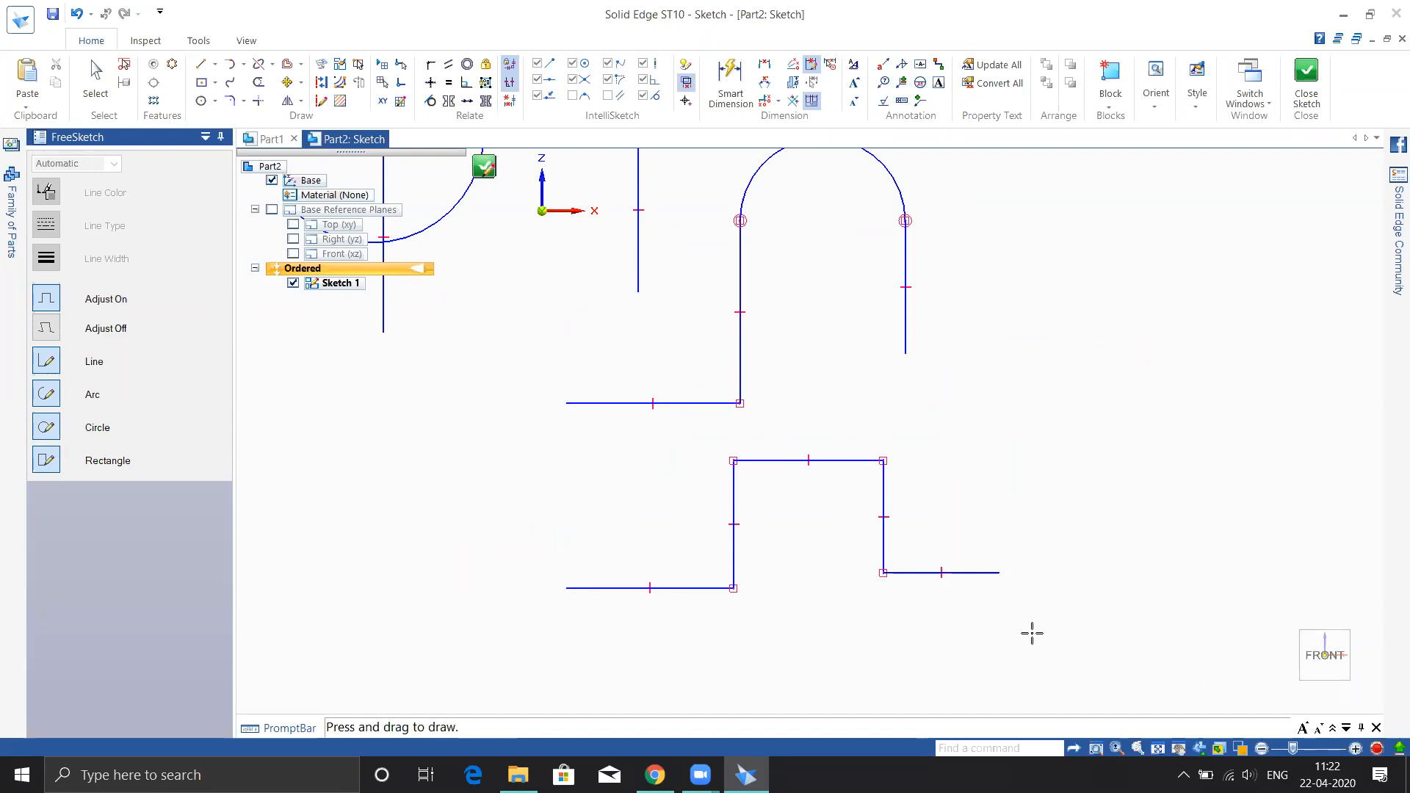
Leave FreeSketch, select all the sketch geometry and delete it.
scroll(1032, 633, "down", 3)
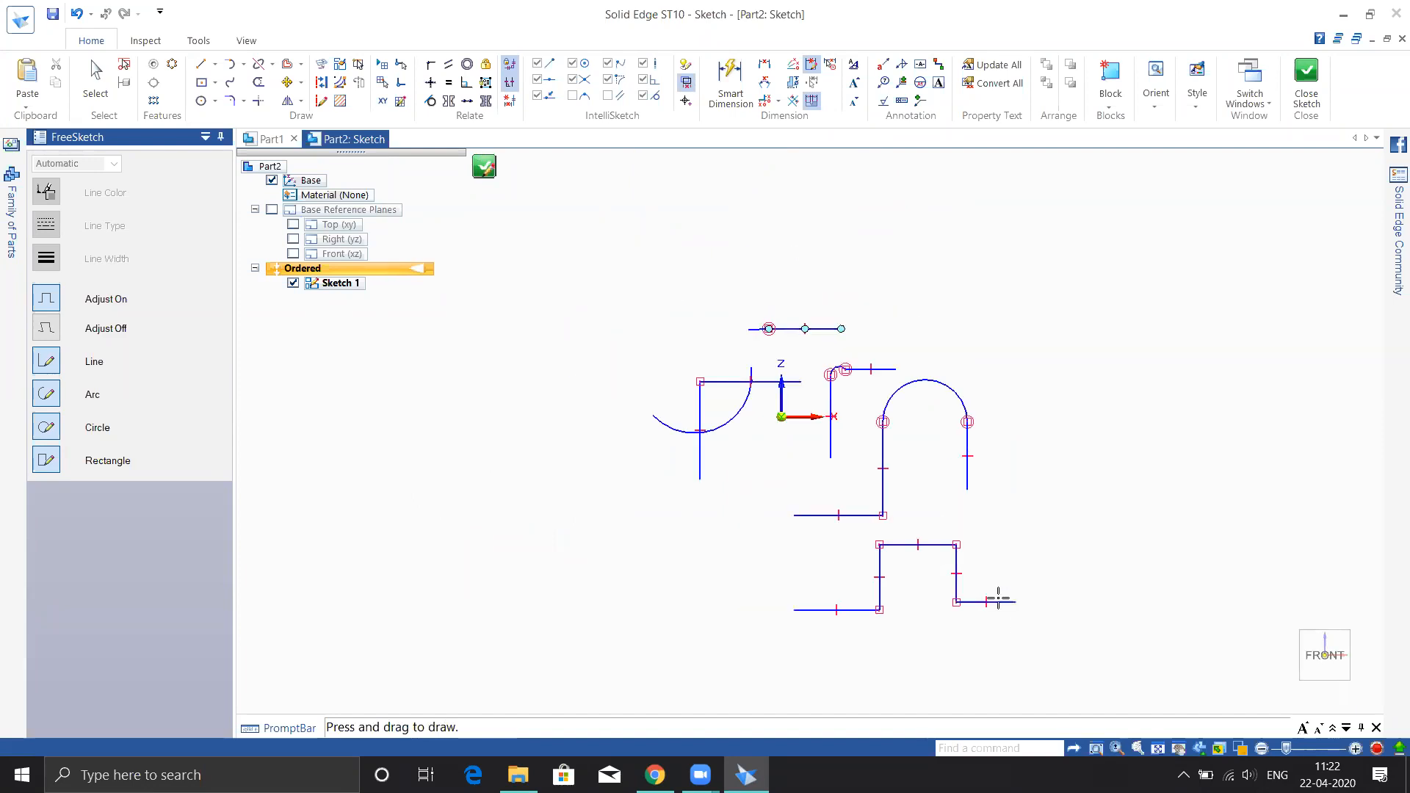
left_click(215, 82)
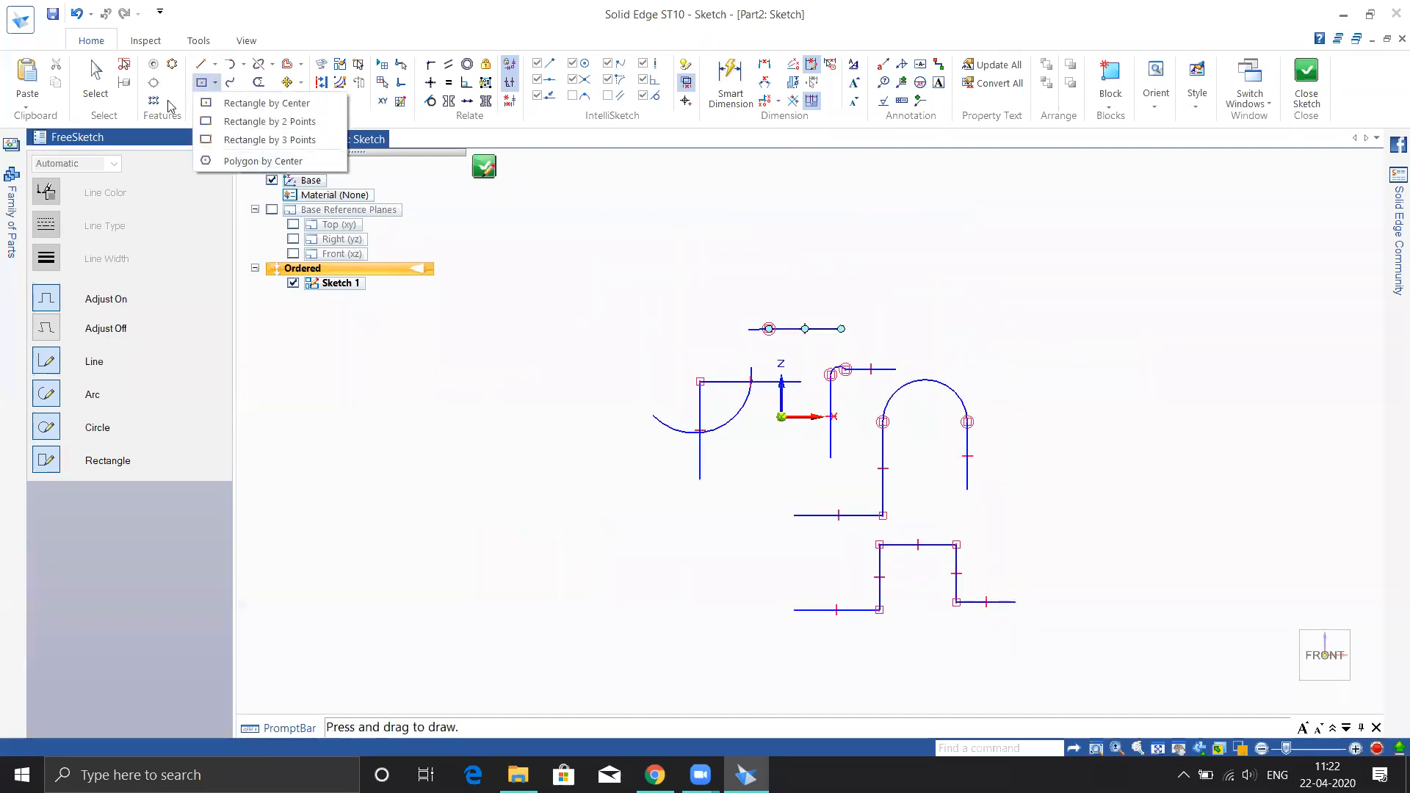
key("Escape")
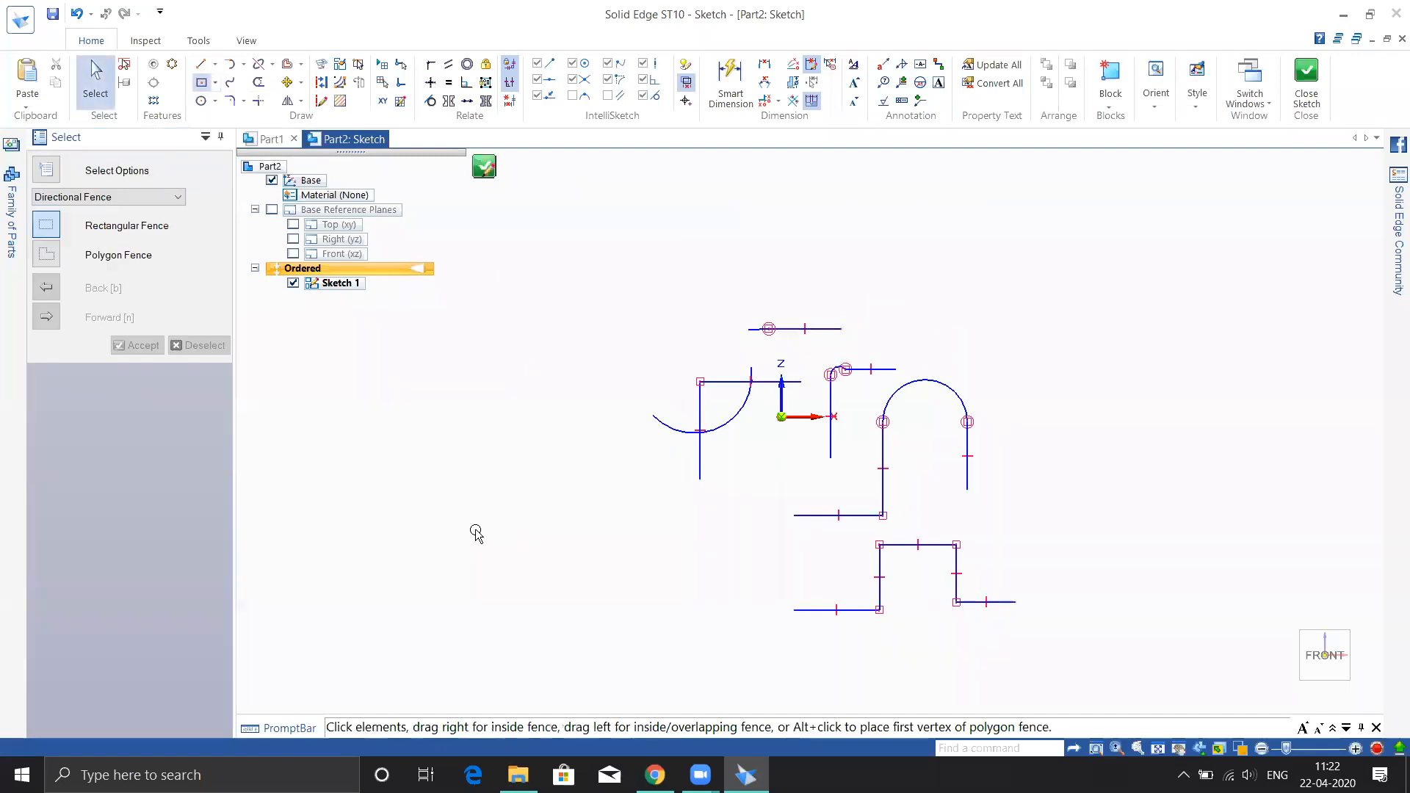
key("alt+f")
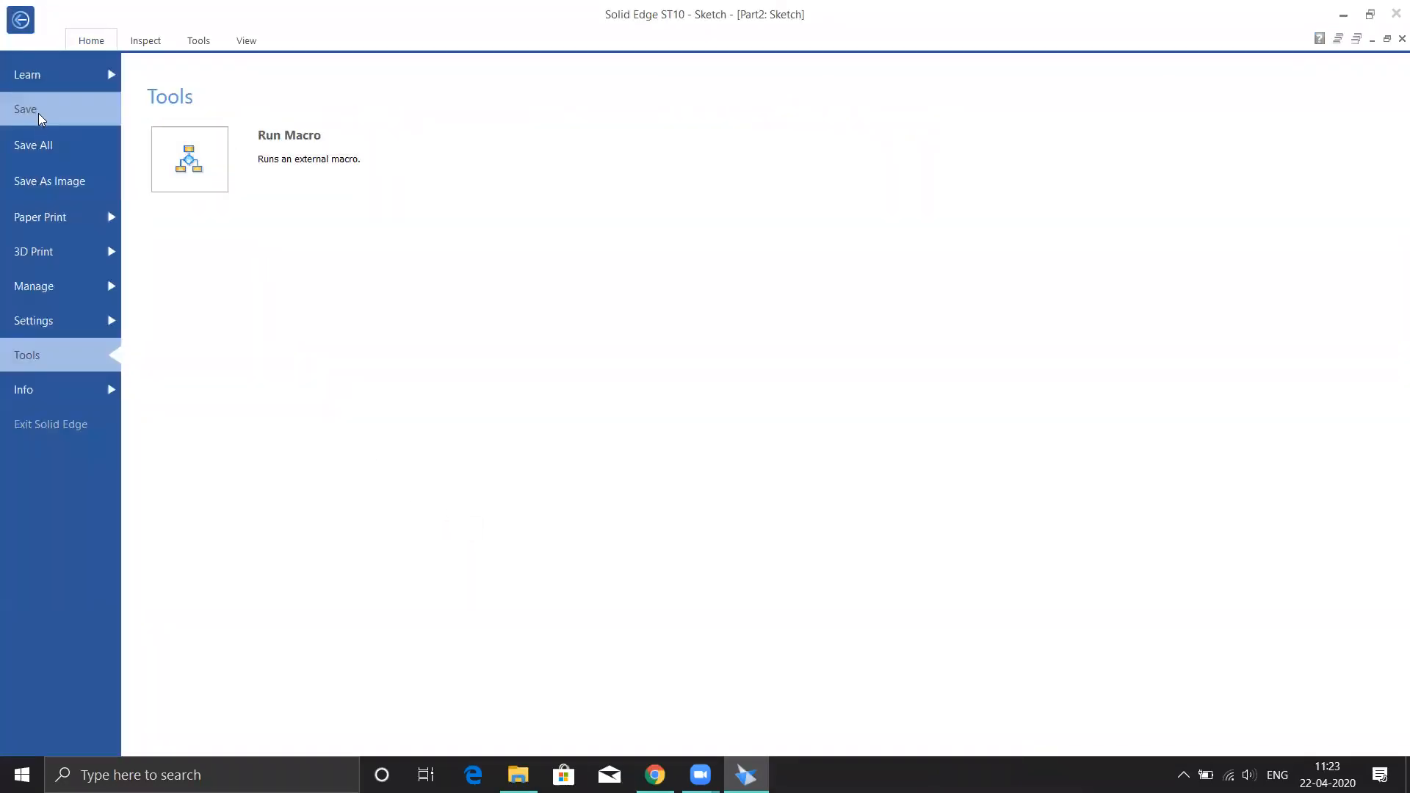
left_click(88, 43)
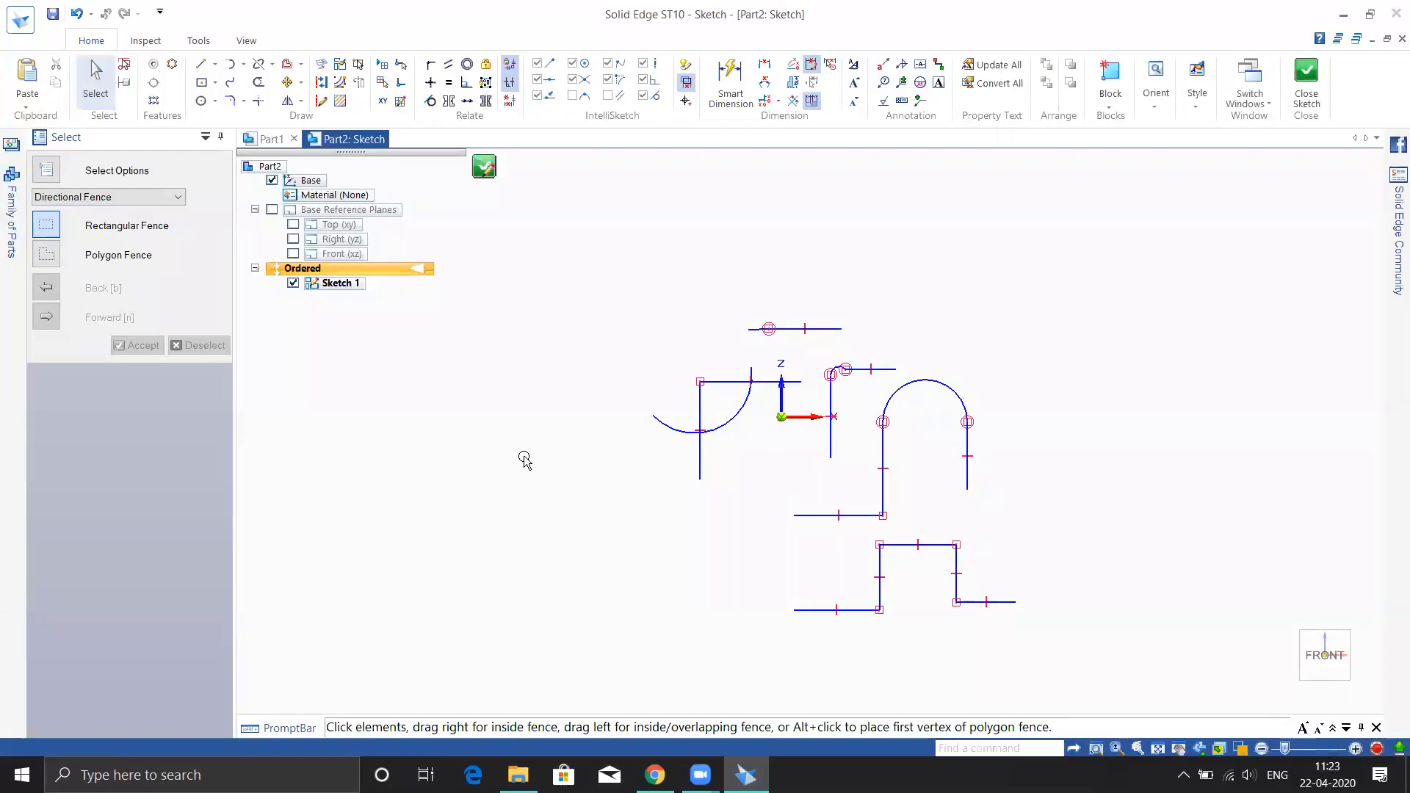
key("ctrl+a")
key("Delete")
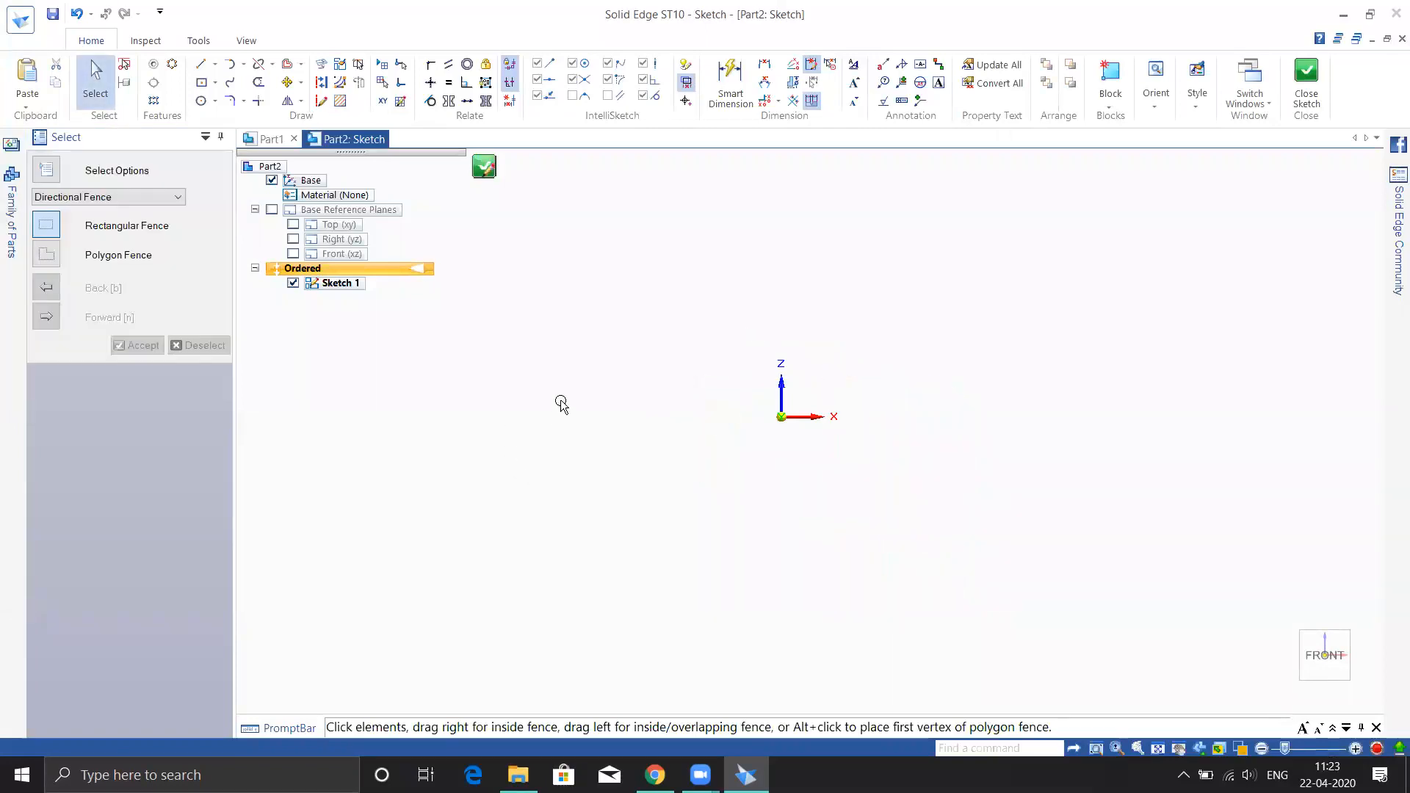
Start a Rectangle by Center with its center below and left of the origin, and set its height to 200 mm.
left_click(215, 65)
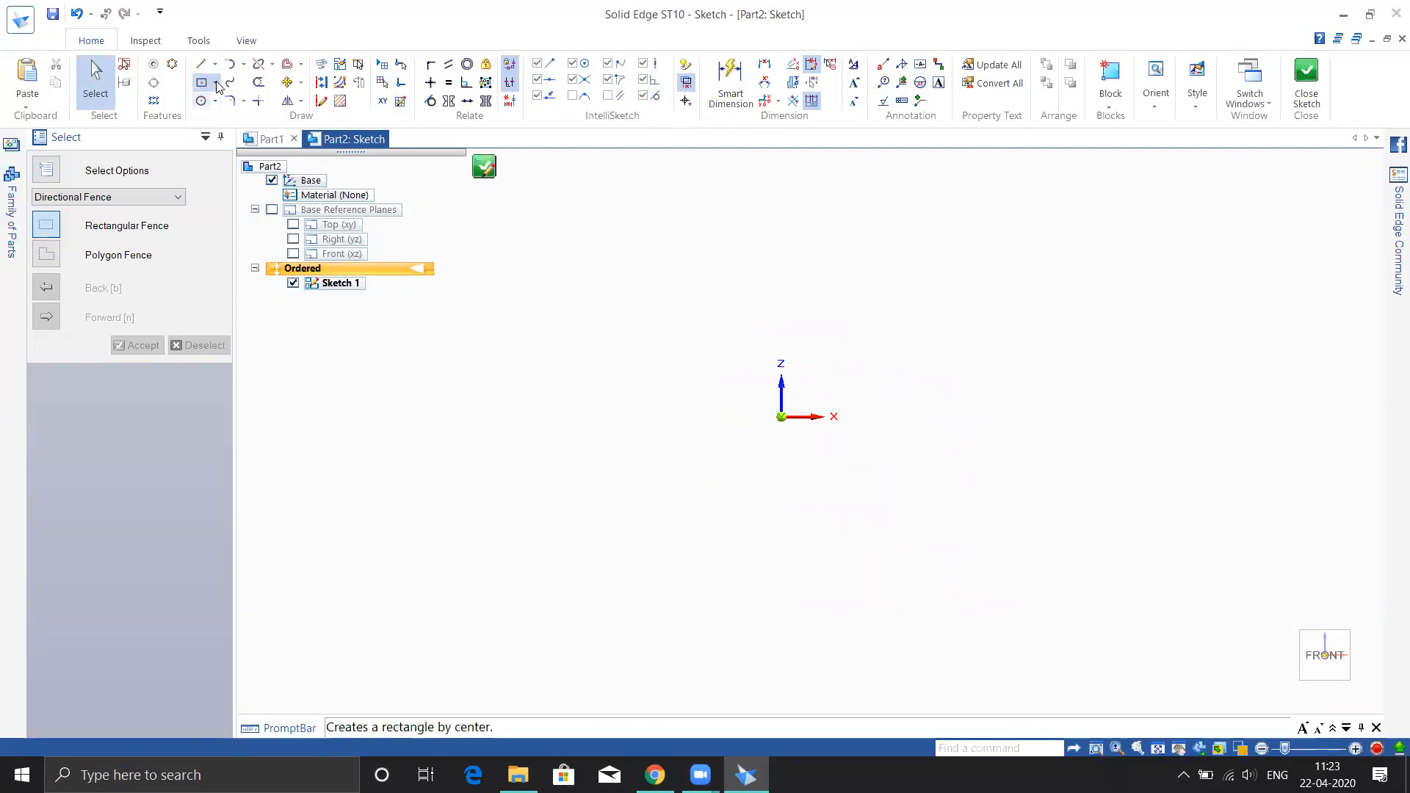
left_click(214, 82)
left_click(259, 104)
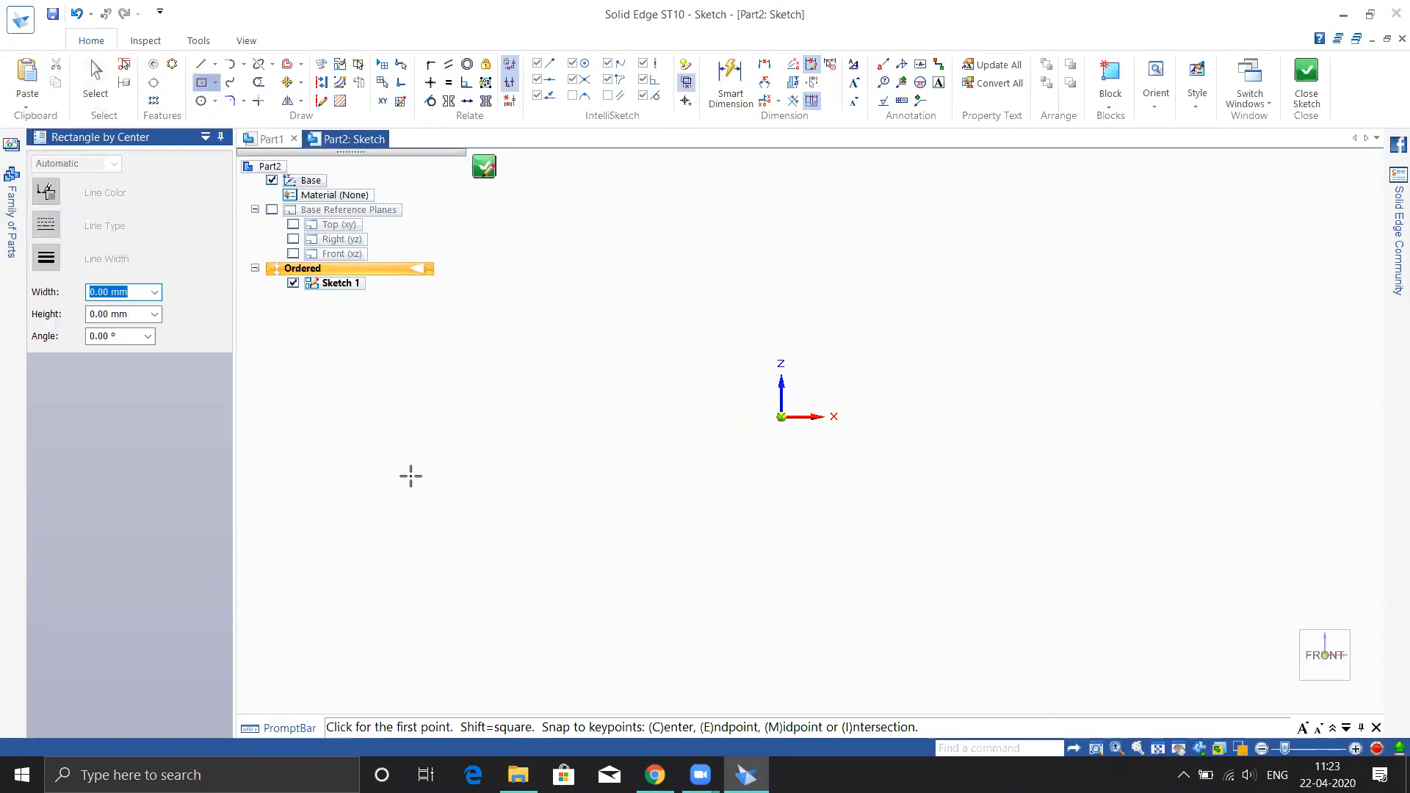
left_click(569, 493)
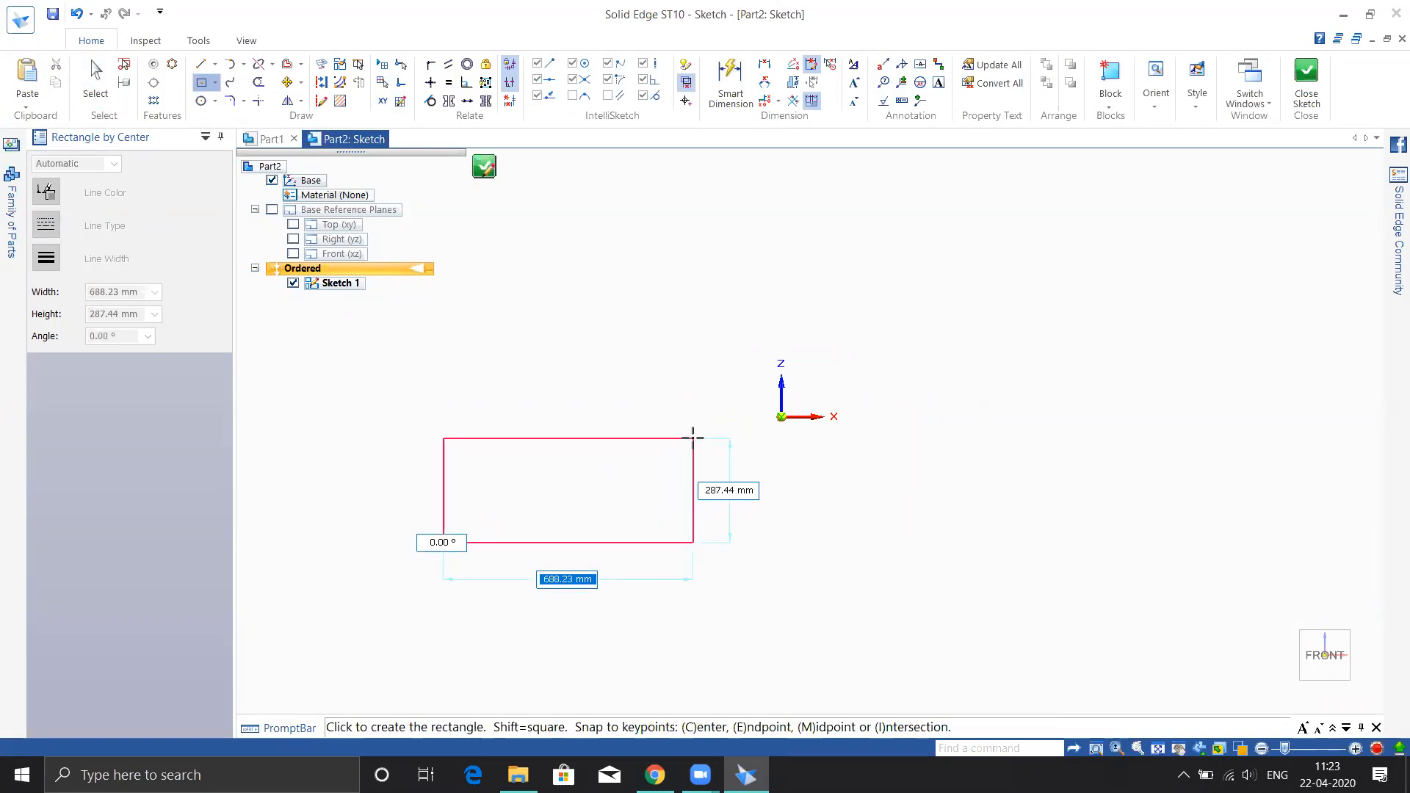
key("Tab")
key("Tab")
key("Tab")
key("Tab")
key("Tab")
key("Tab")
key("Tab")
type("200")
key("Tab")
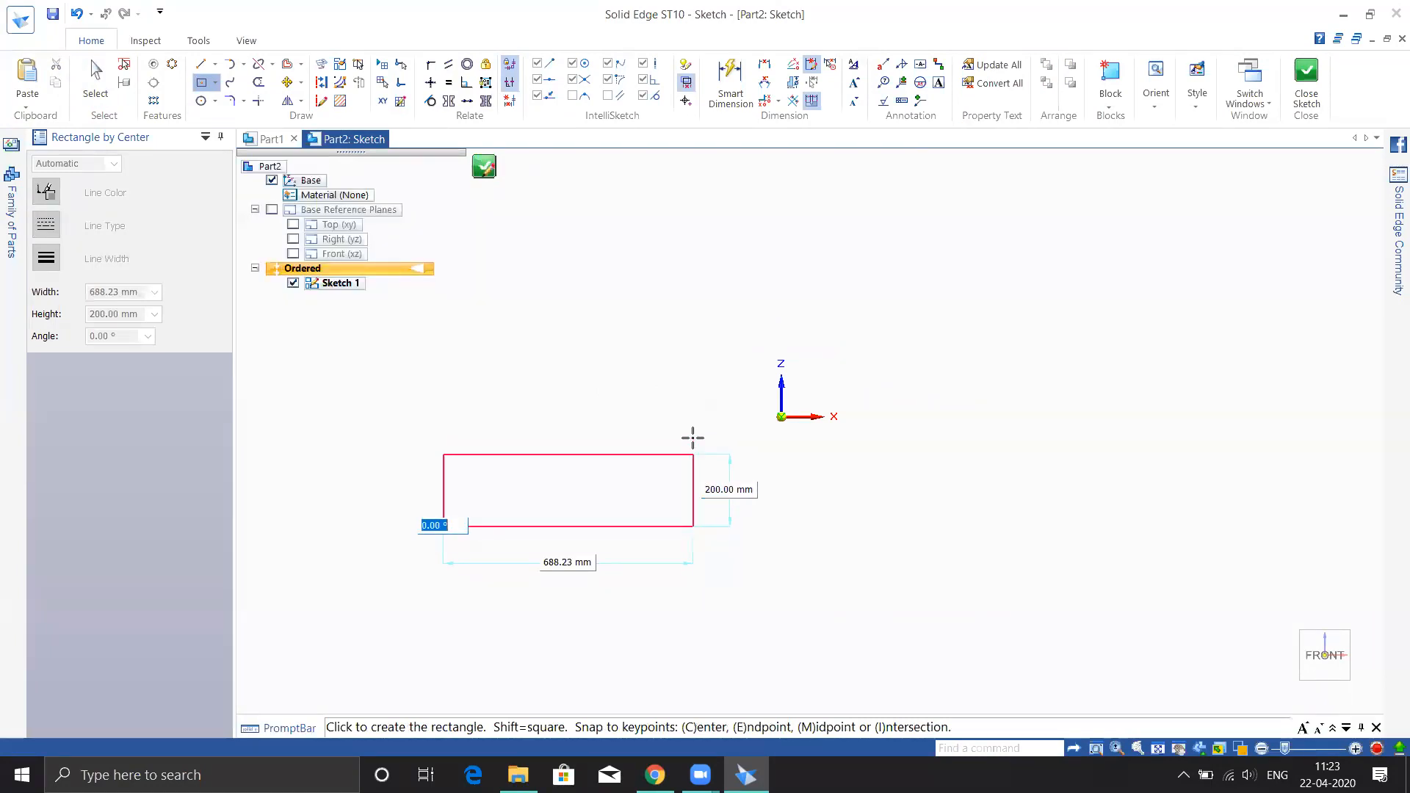
Set the rectangle's width to 300 mm and its angle to 30°, place it and leave the tool.
key("Tab")
type("3")
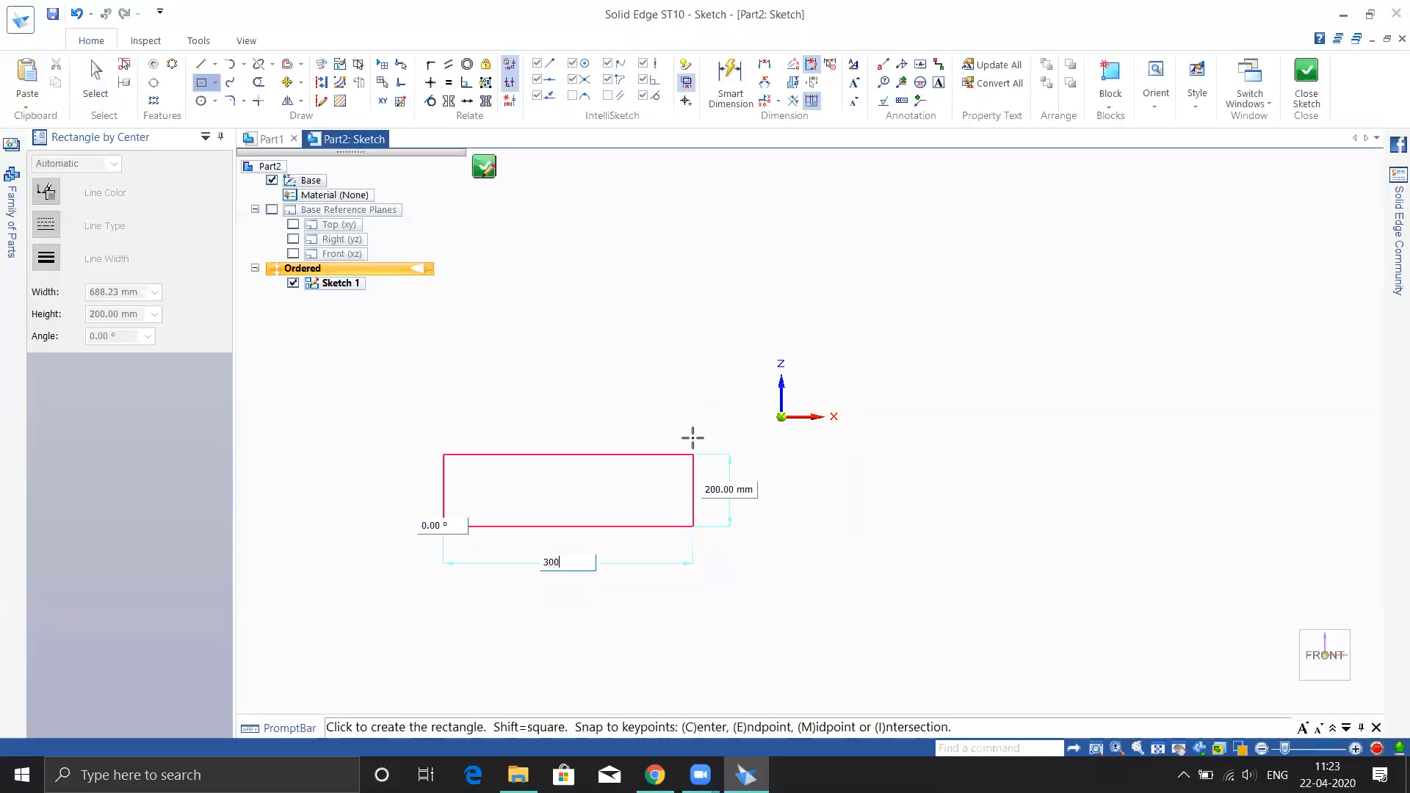
type("00")
key("Tab")
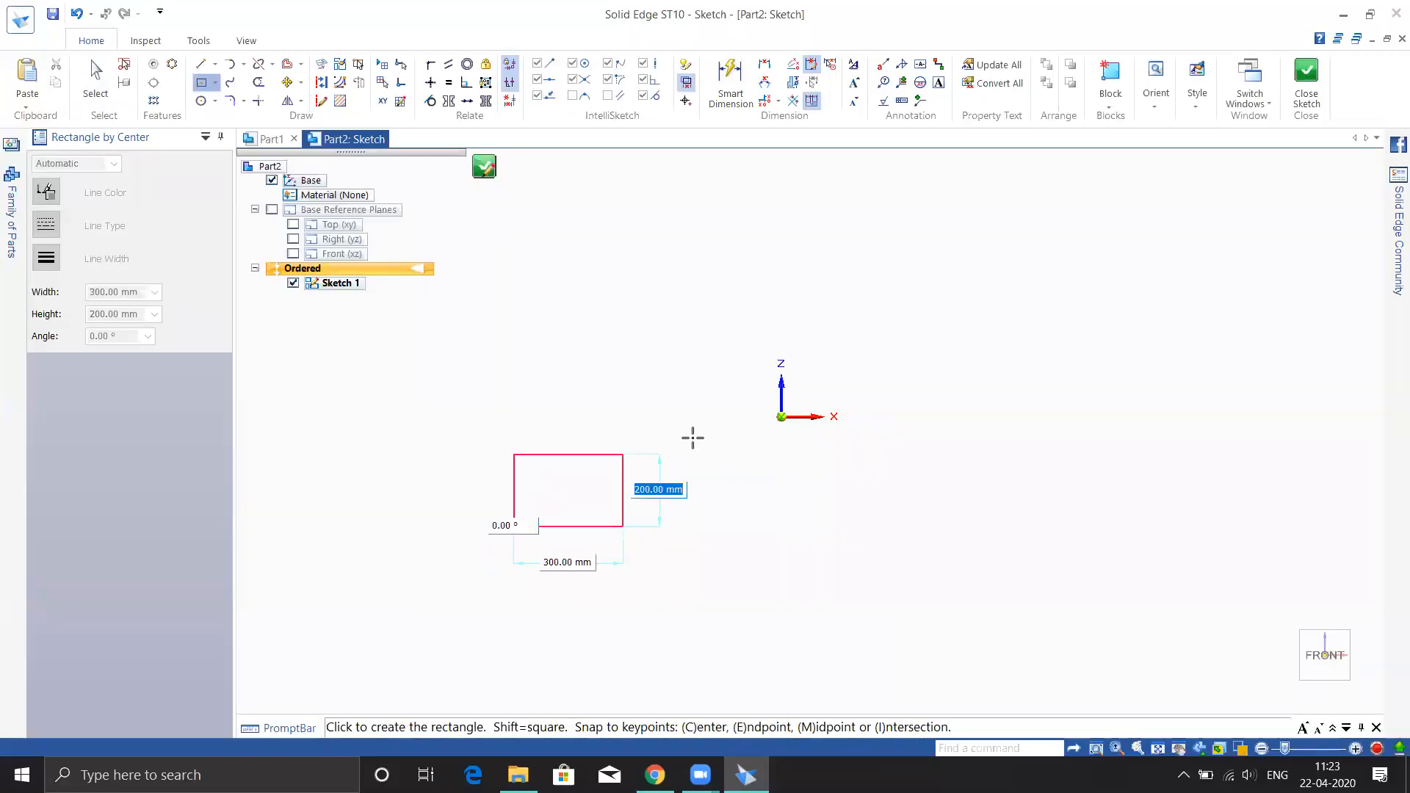
key("Tab")
key("Return")
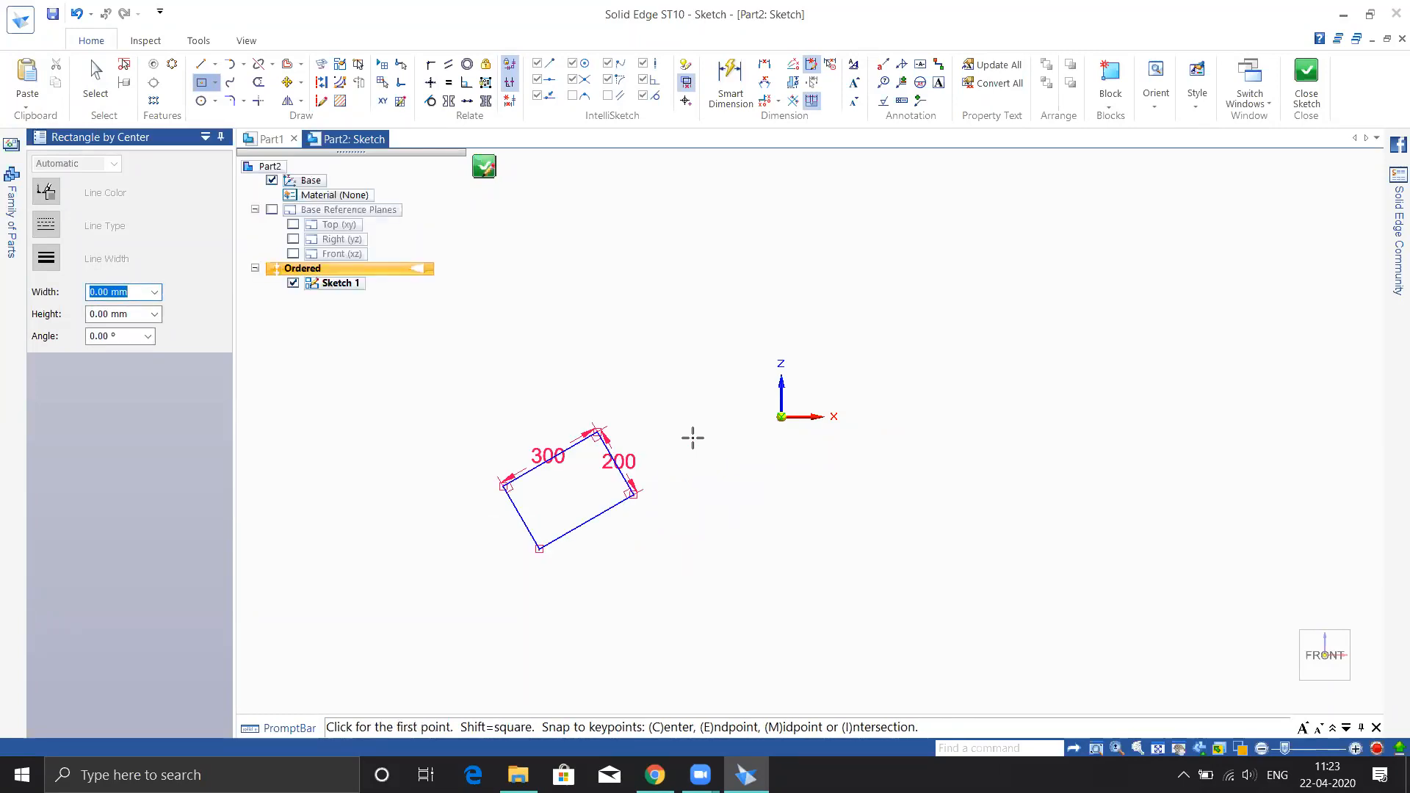
key("Escape")
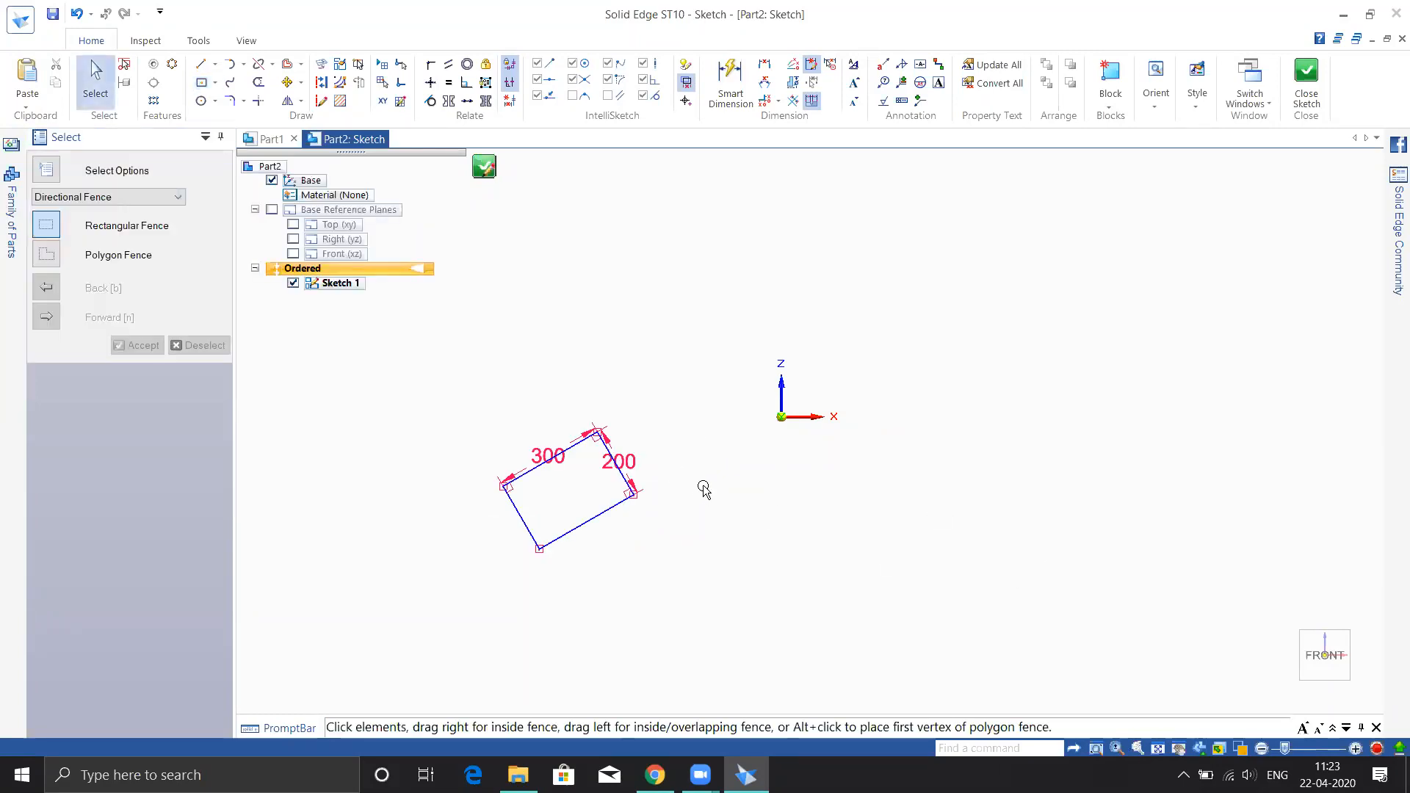
key("Escape")
Move the tilted 300 x 200 mm rectangle around by its long edge and corner, leaving it below and left of the origin, and deselect it.
left_click_drag(620, 506, 603, 407)
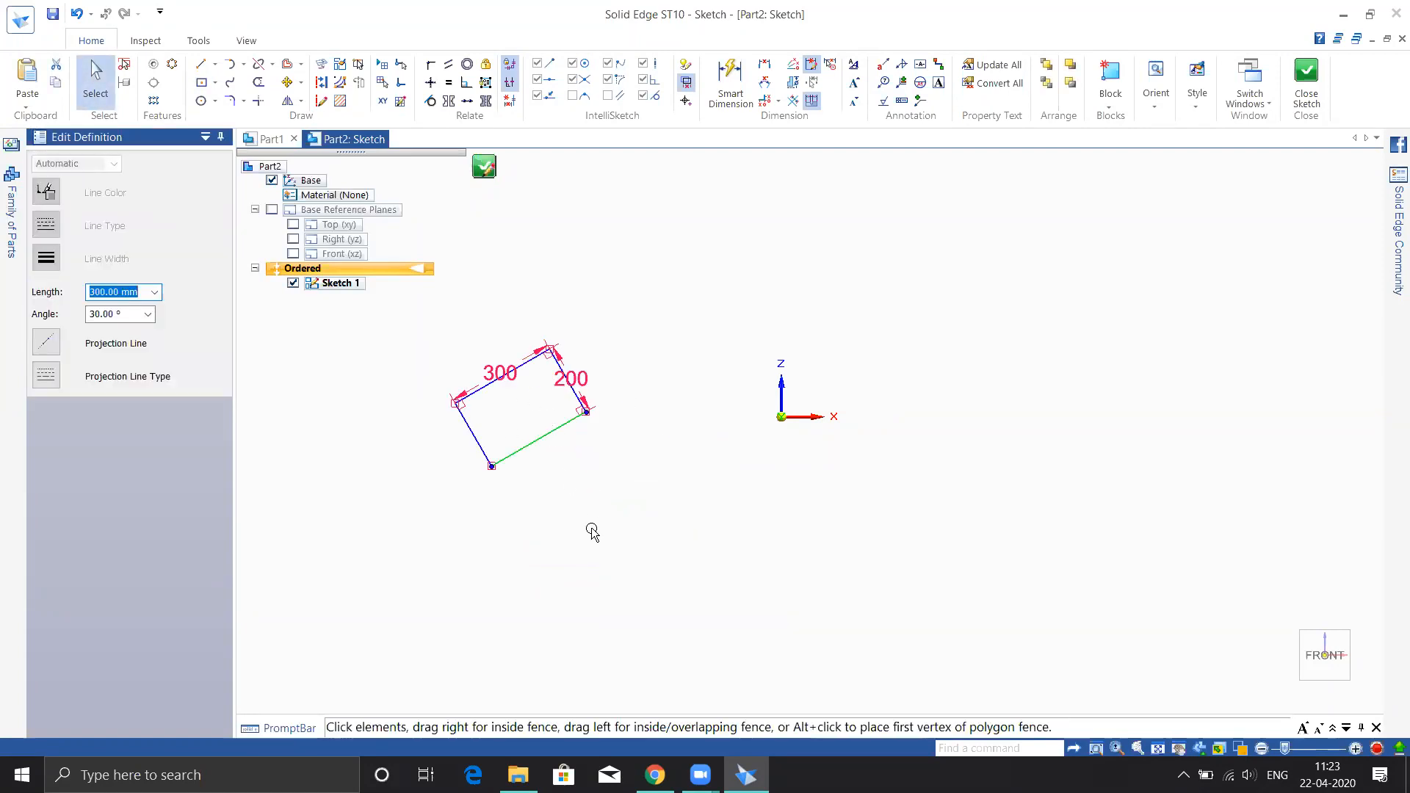
key("Escape")
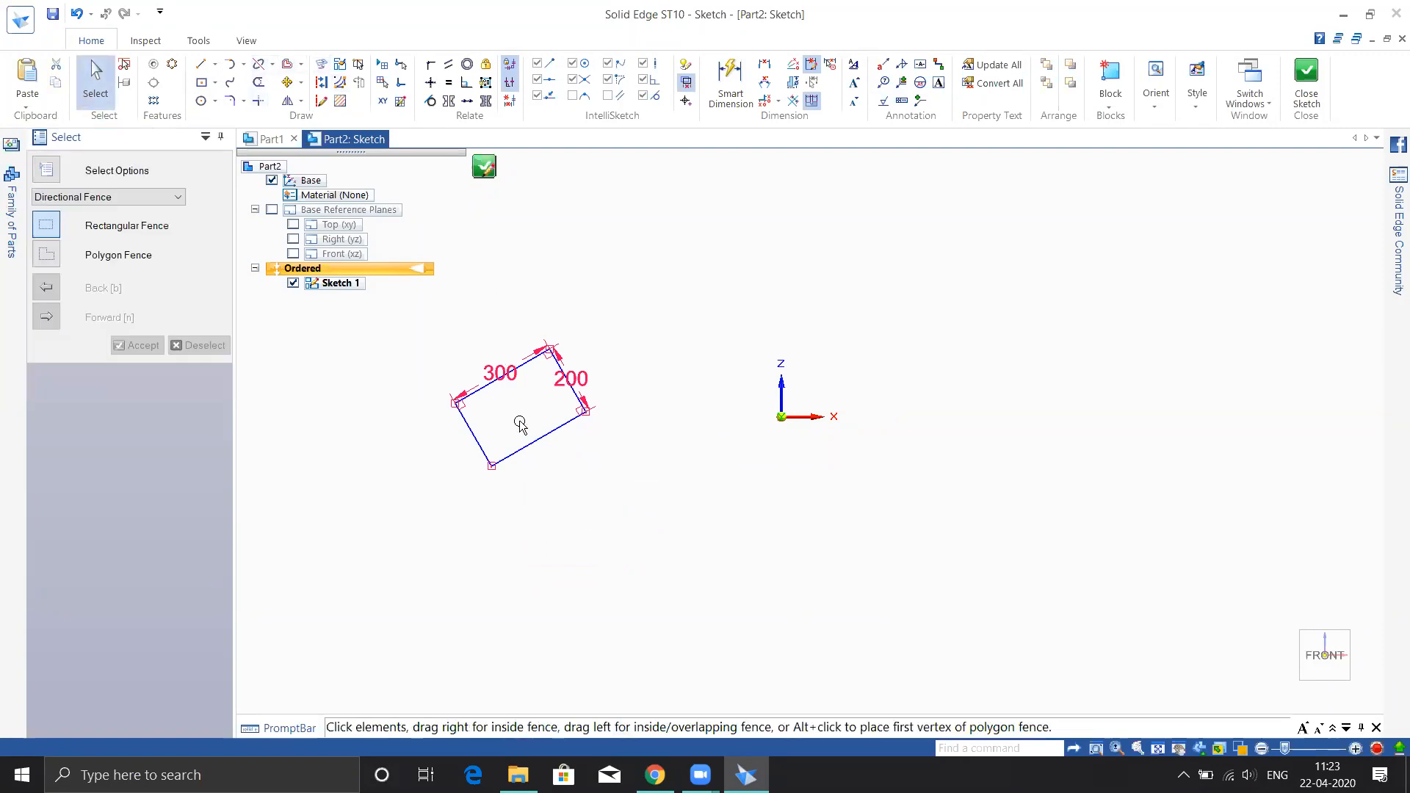
scroll(520, 424, "up", 1)
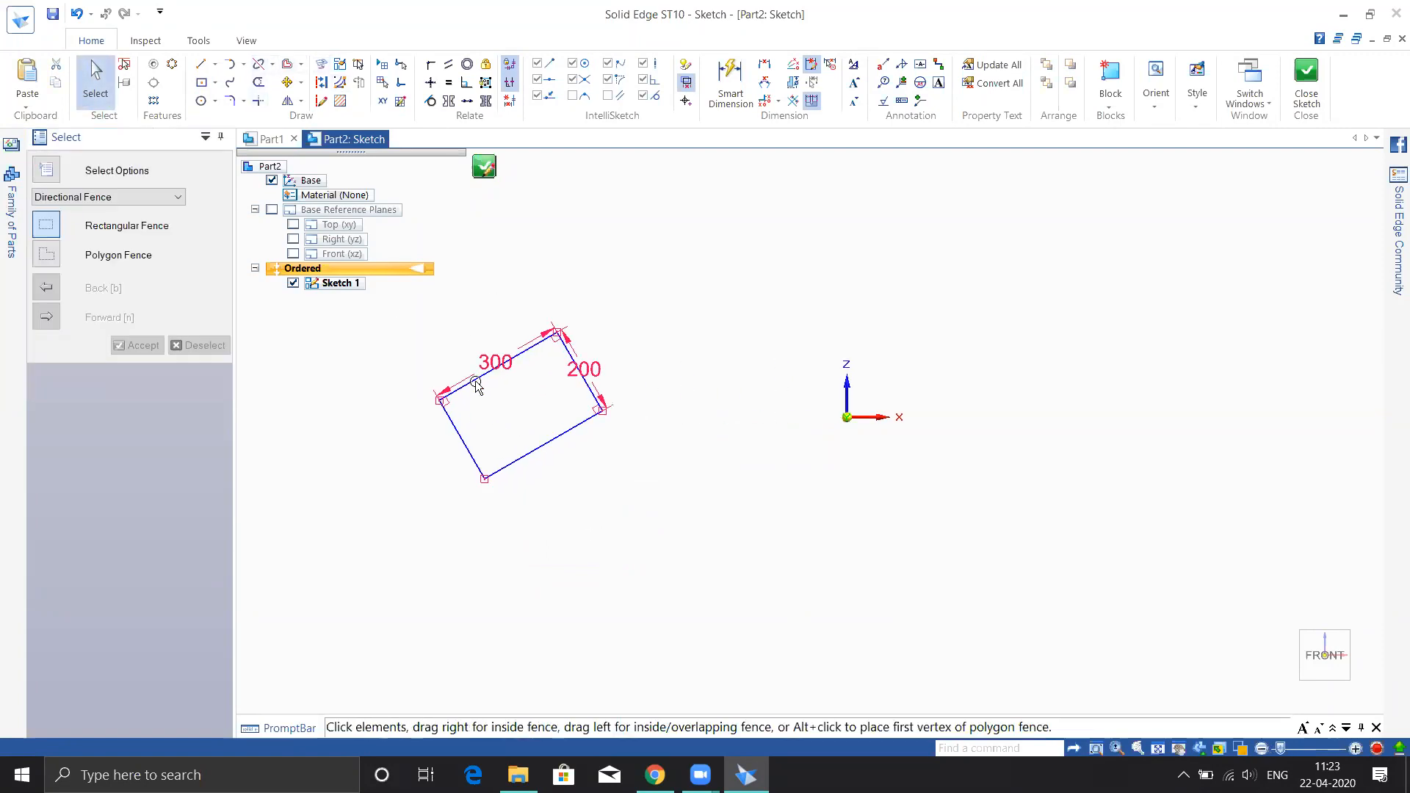
left_click(515, 465)
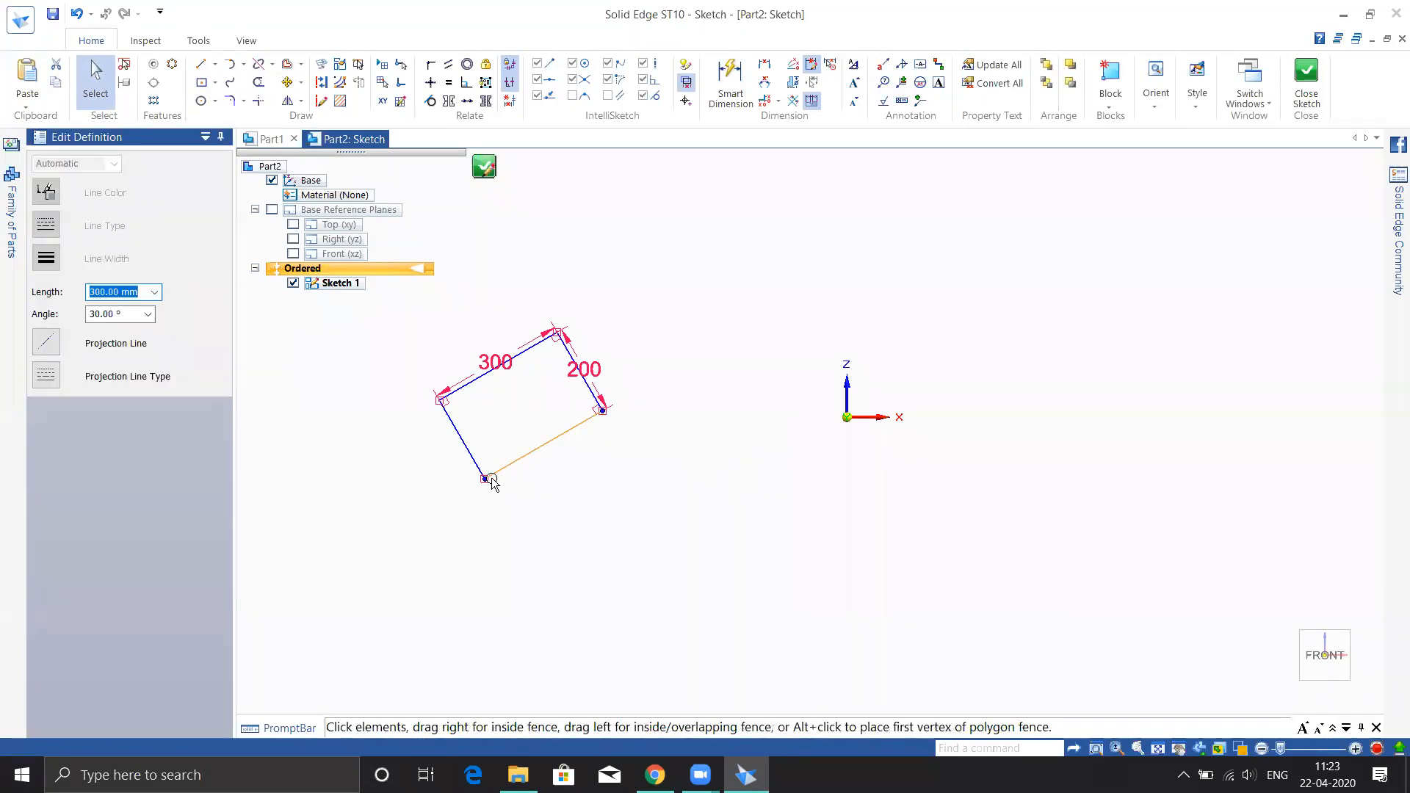
left_click_drag(486, 480, 472, 543)
left_click(737, 687)
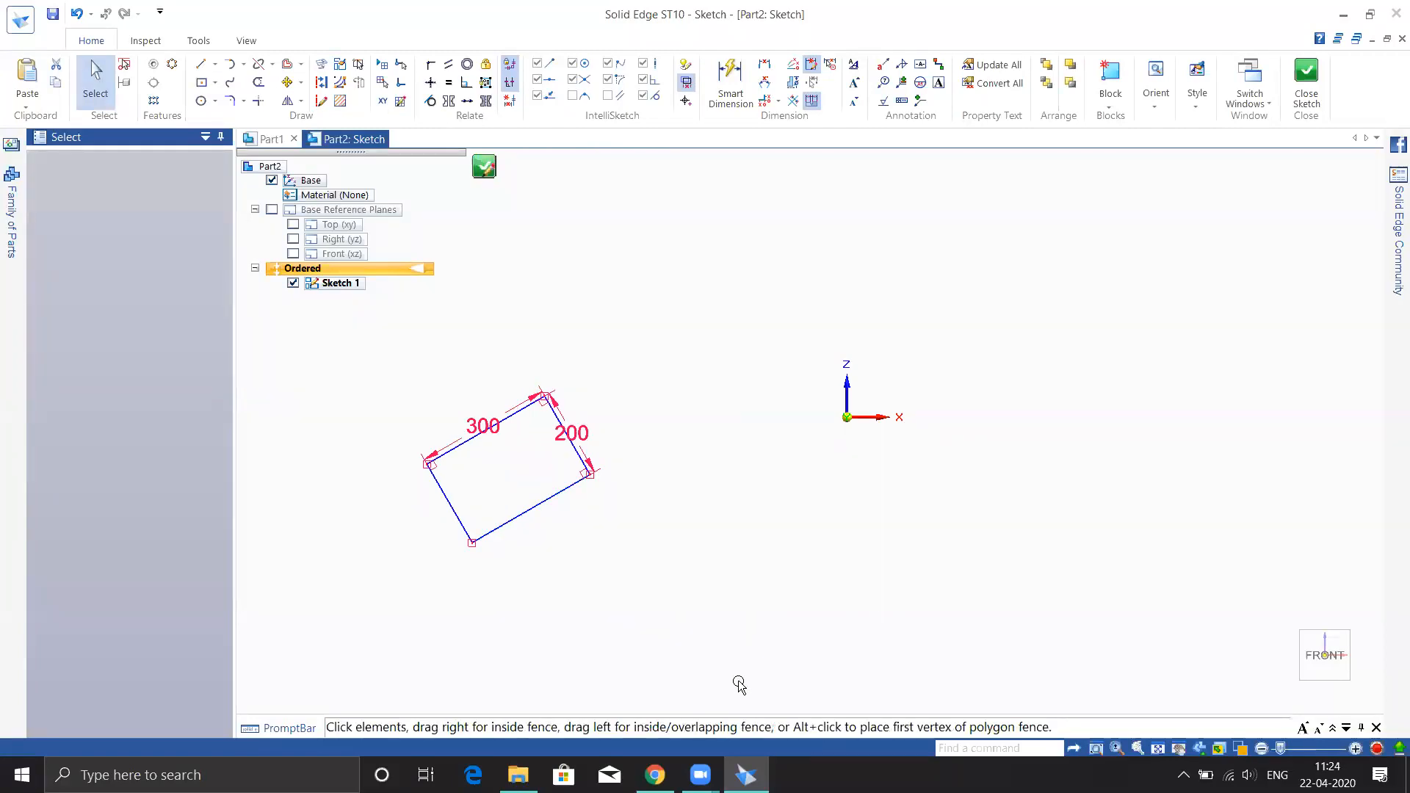
left_click_drag(566, 507, 801, 441)
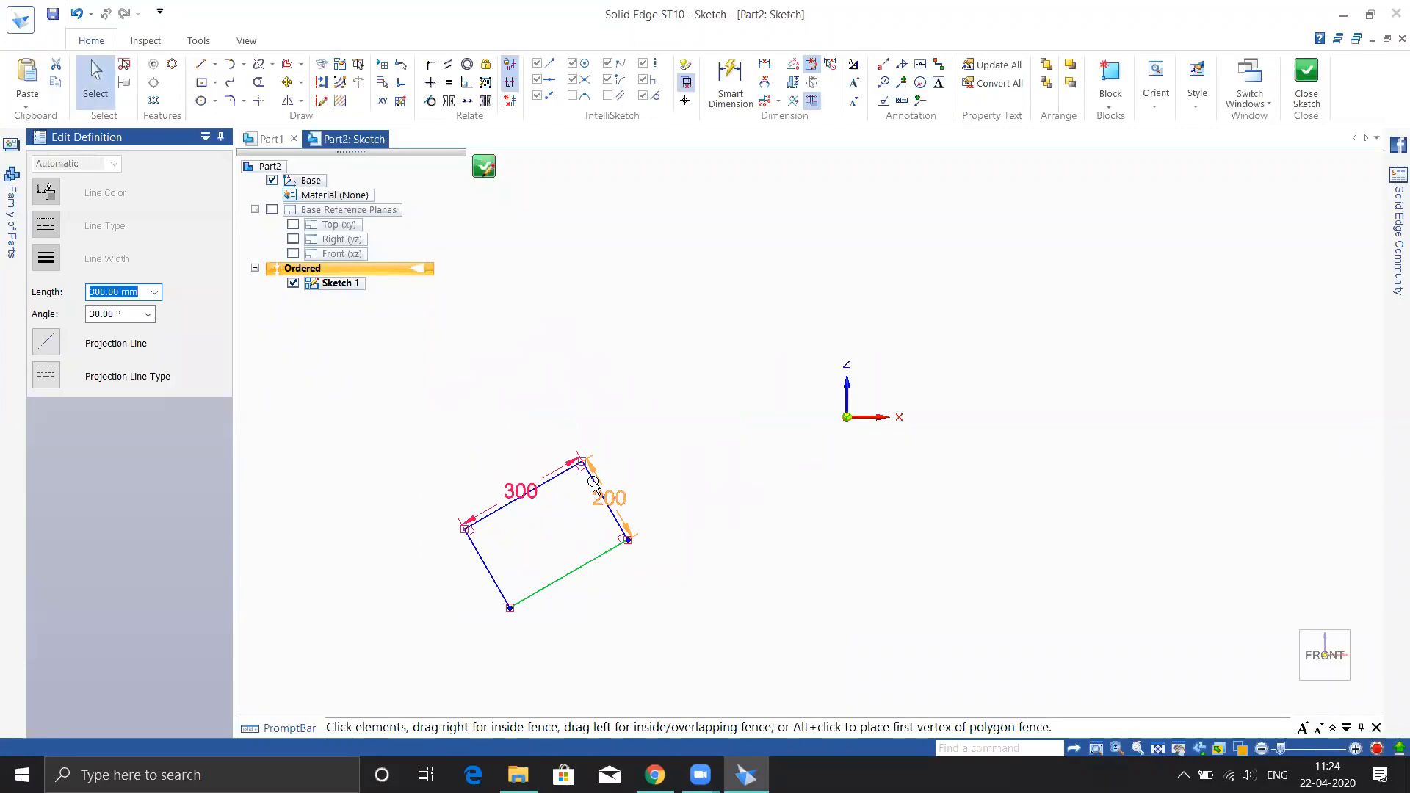
left_click(693, 434)
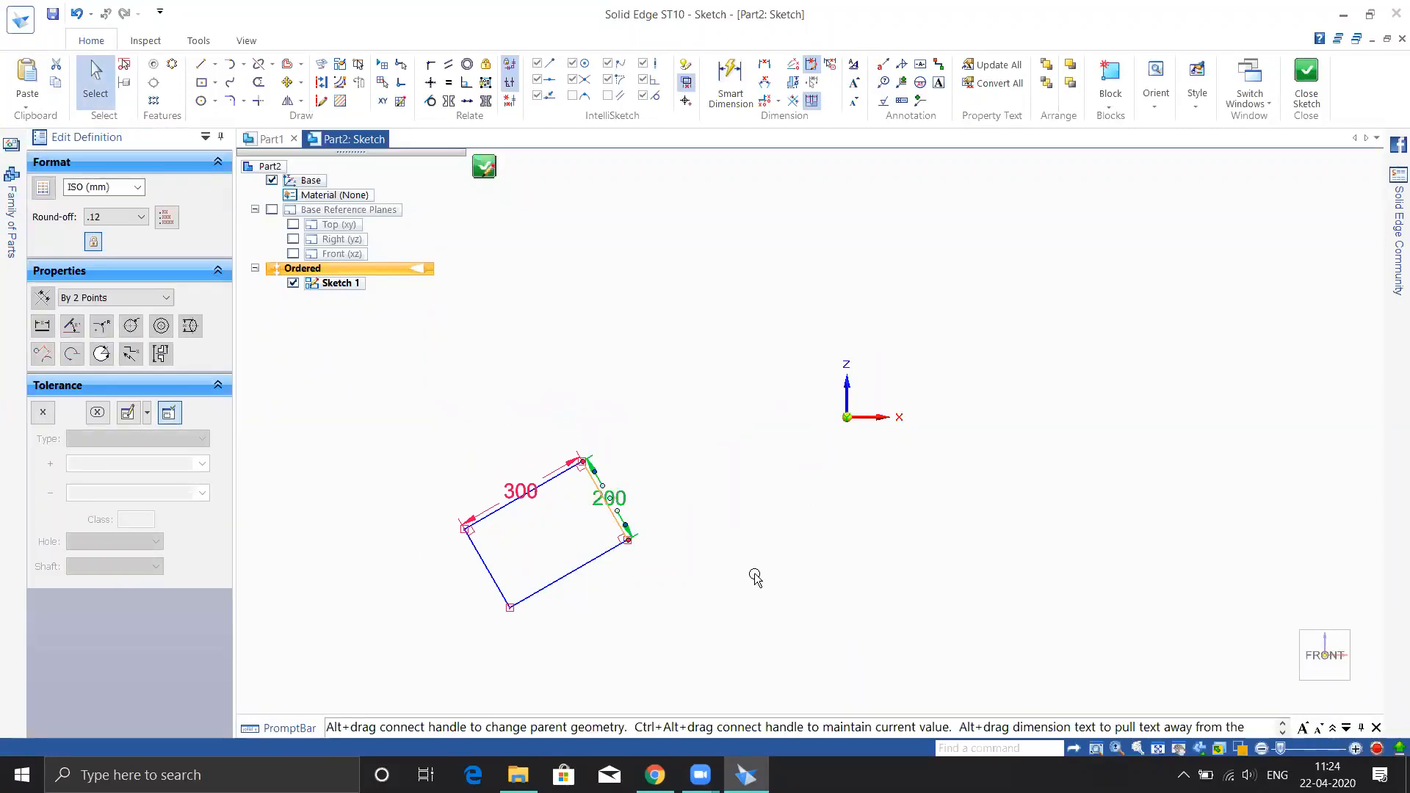
key("Escape")
With Rectangle by 2 Points, draw a wide rectangle above the origin and an upright one below and right of it, then leave the tool.
left_click(216, 83)
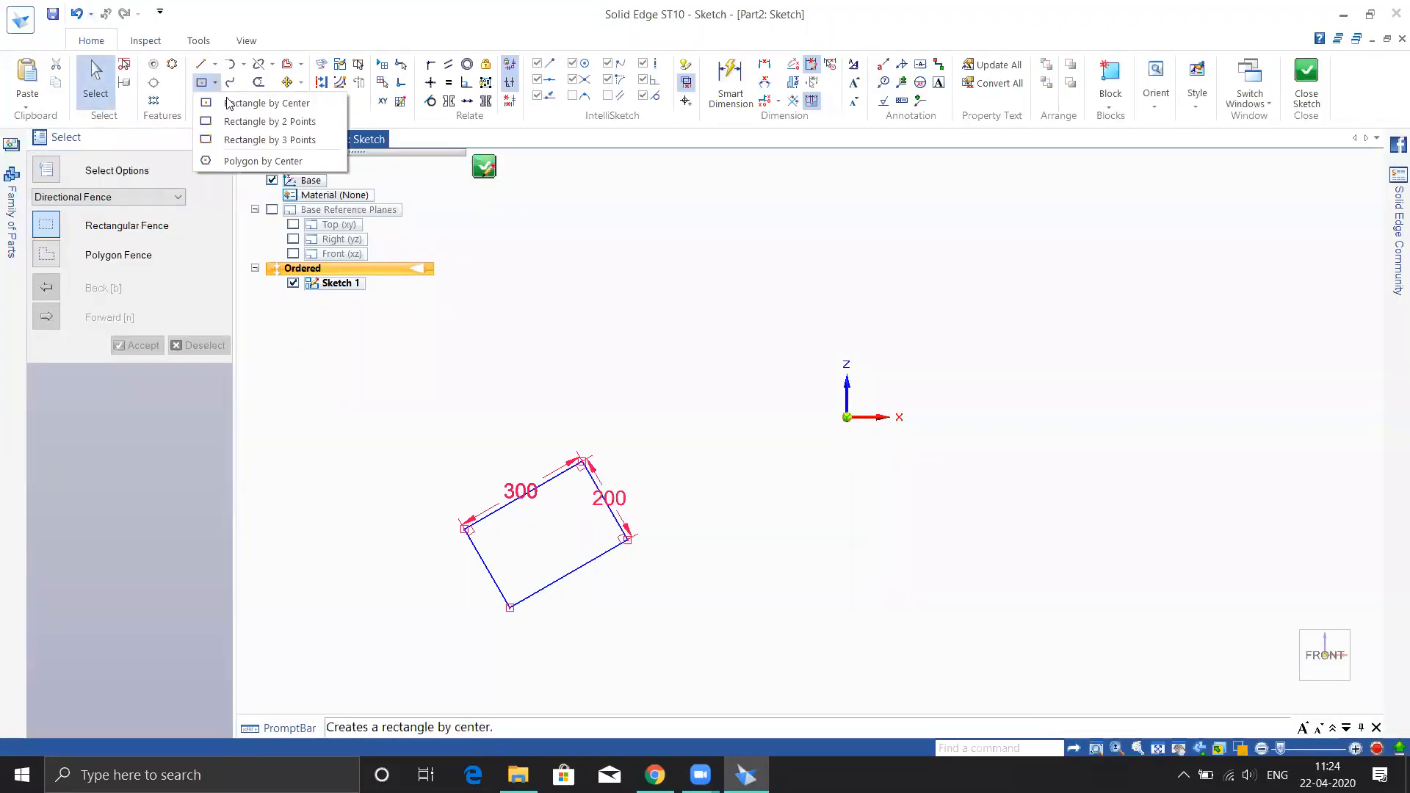
left_click(266, 121)
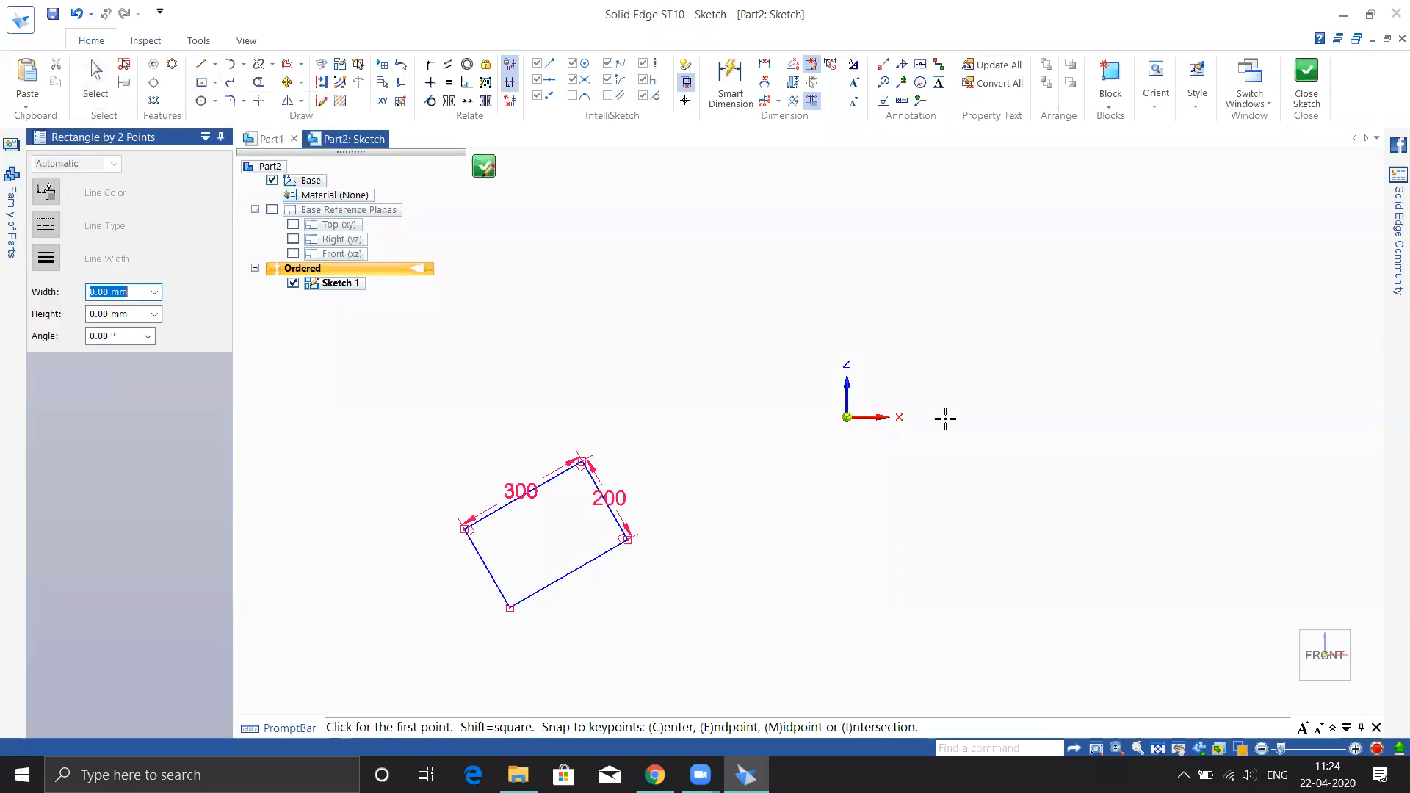
left_click(741, 274)
left_click(1001, 382)
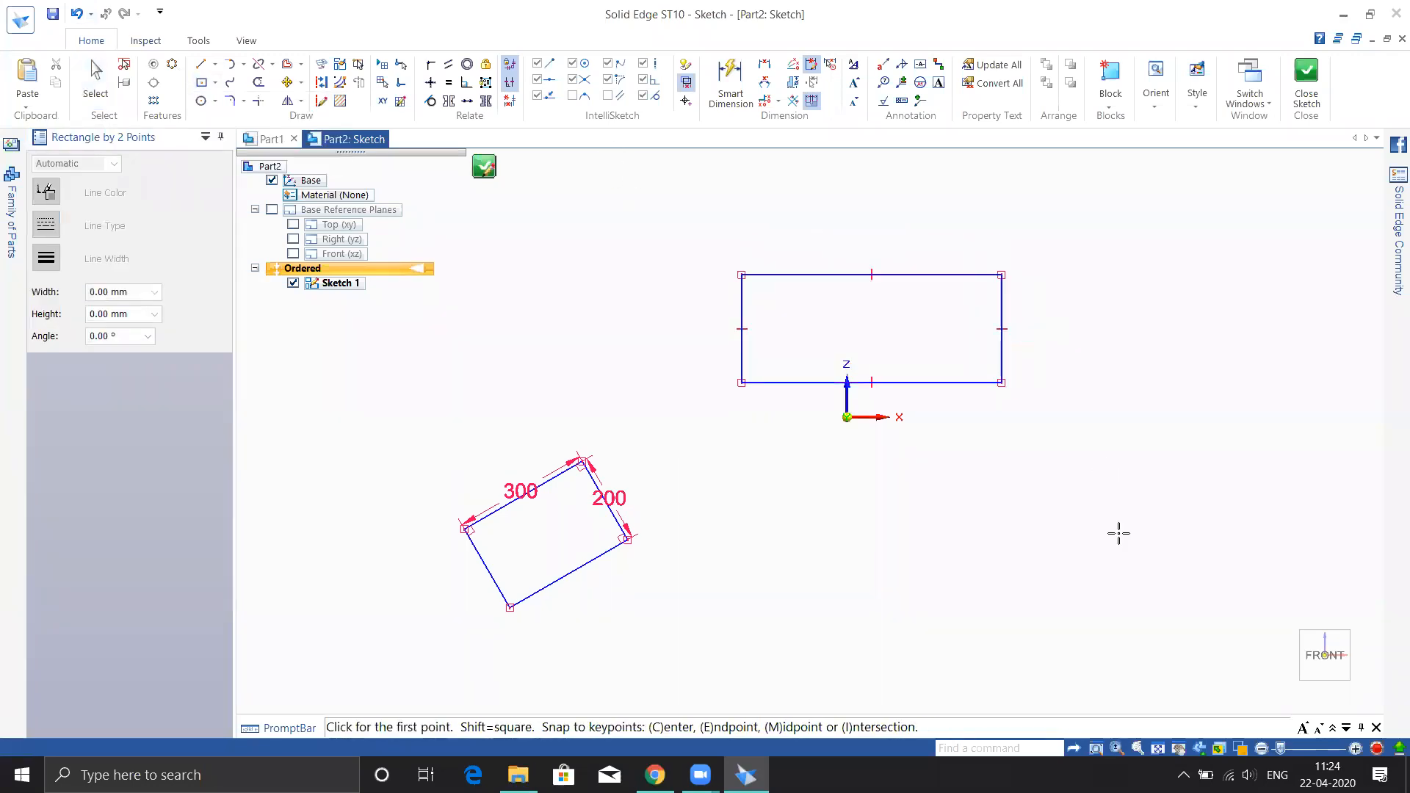
left_click(996, 484)
left_click(881, 630)
left_click(578, 269)
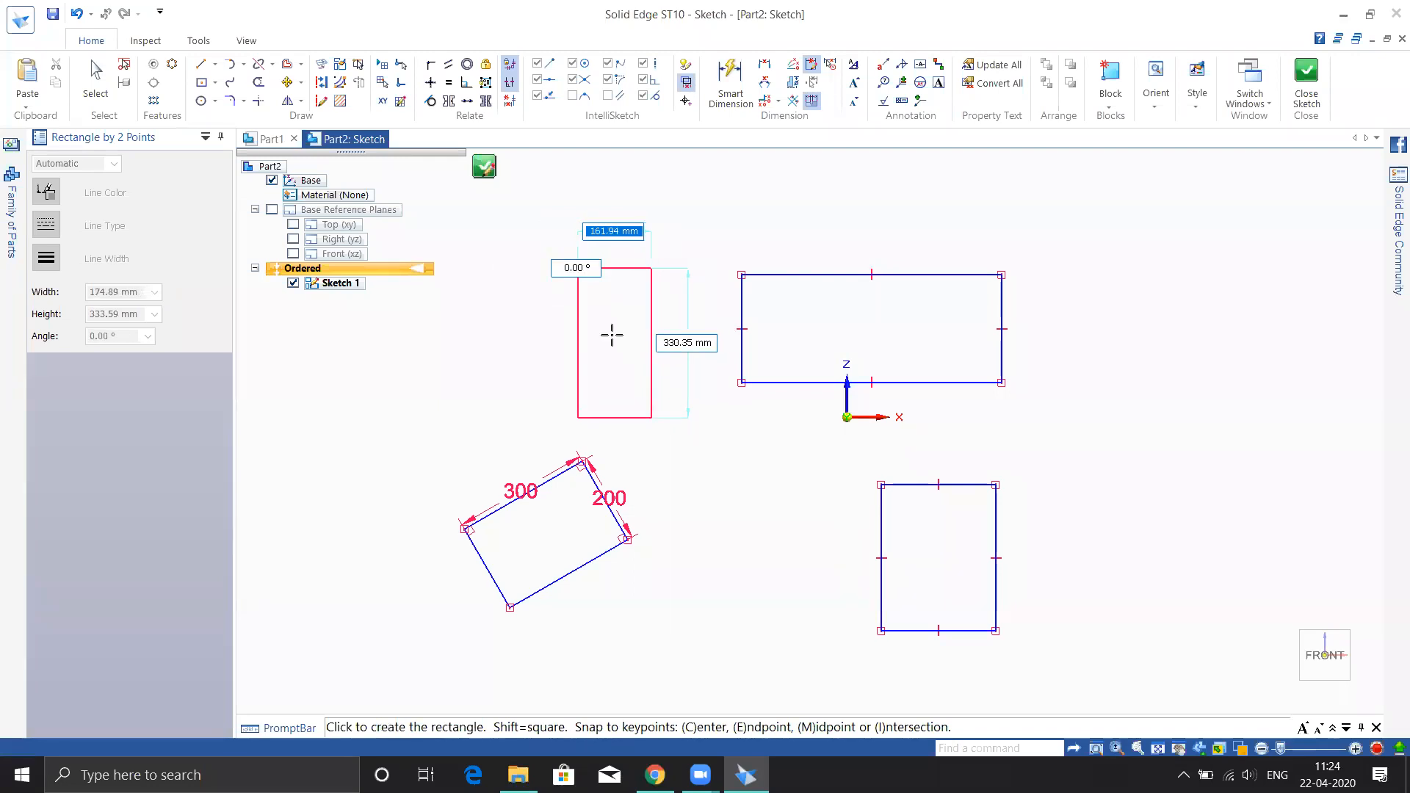
key("Escape")
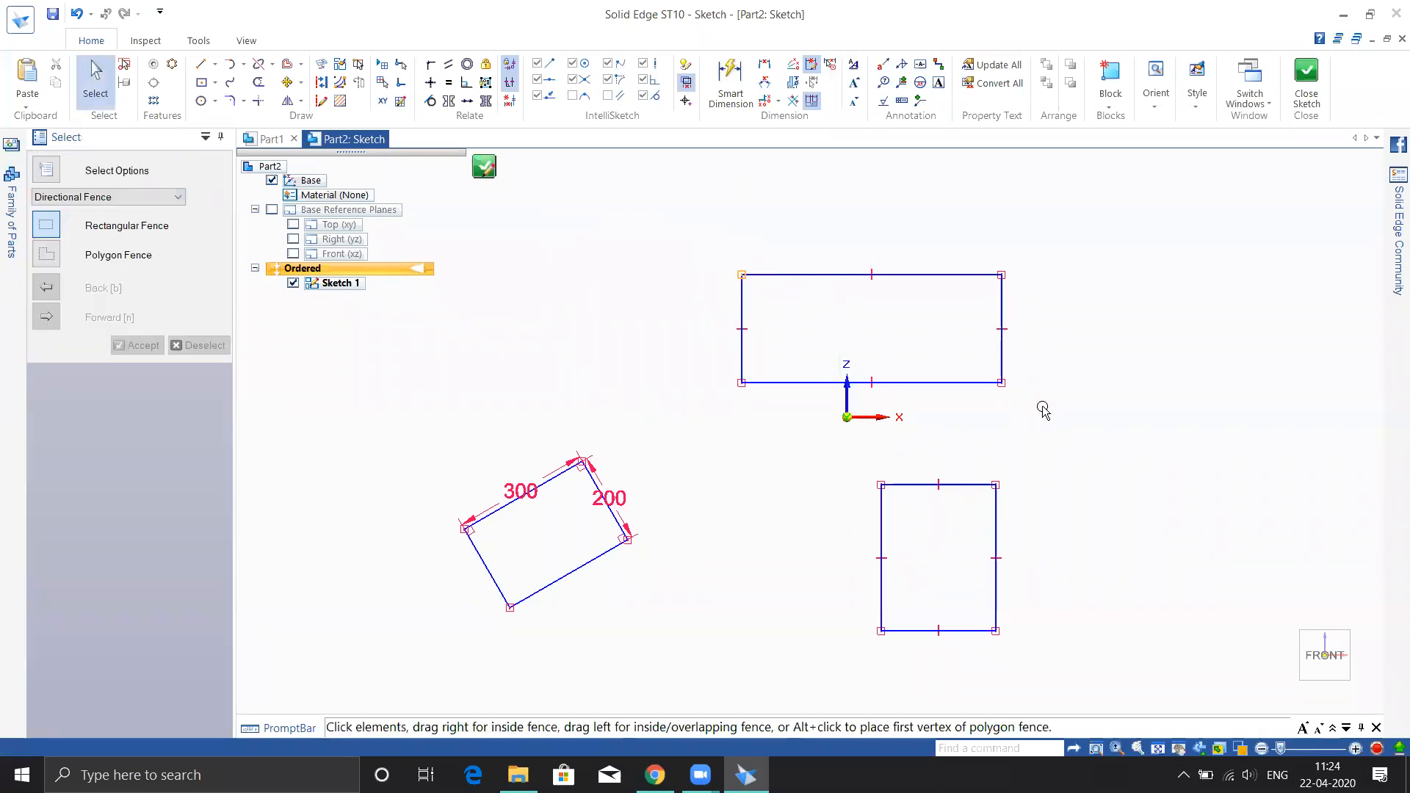
With Rectangle by 3 Points, draw a tilted rectangle above and left of the origin, beside the wide rectangle.
left_click(214, 84)
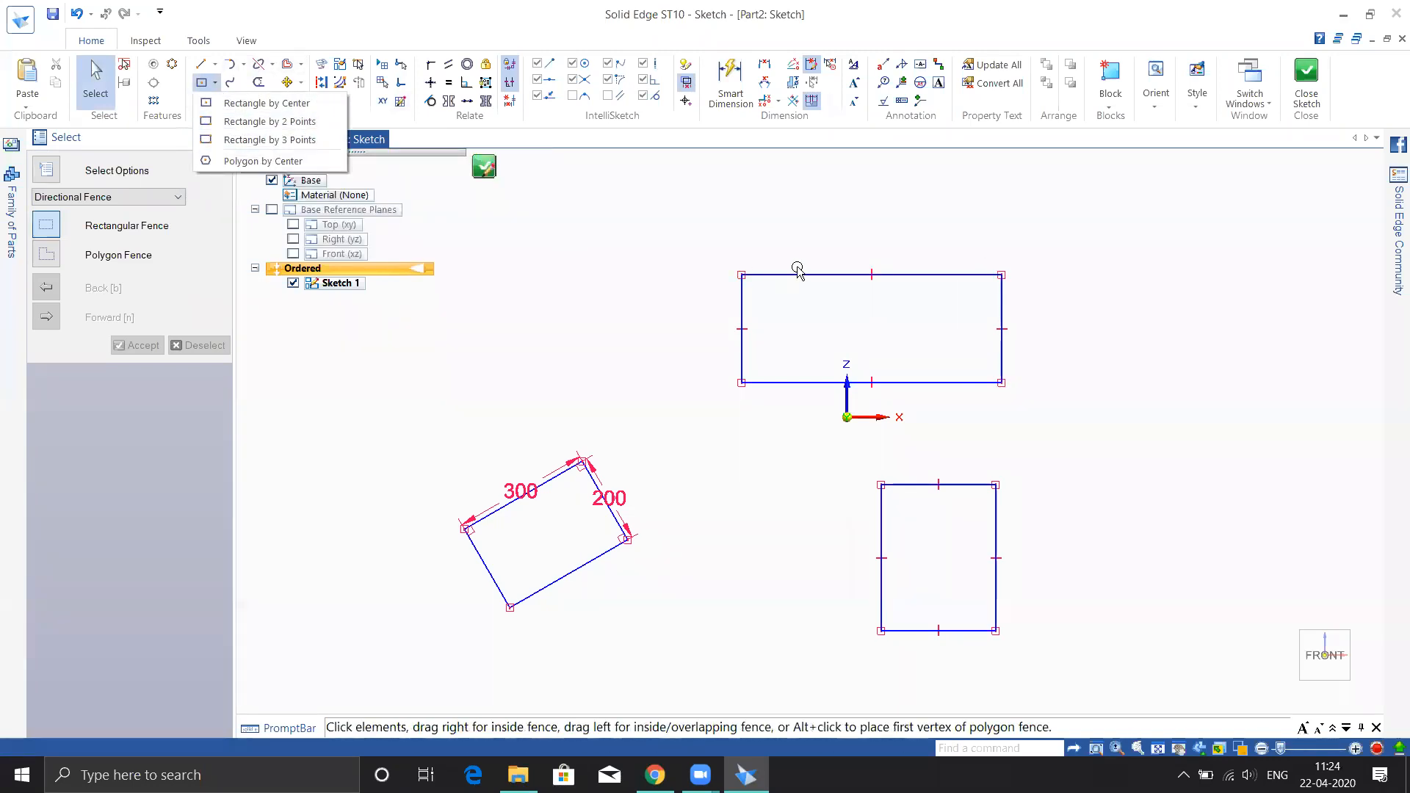
left_click(288, 141)
left_click(515, 293)
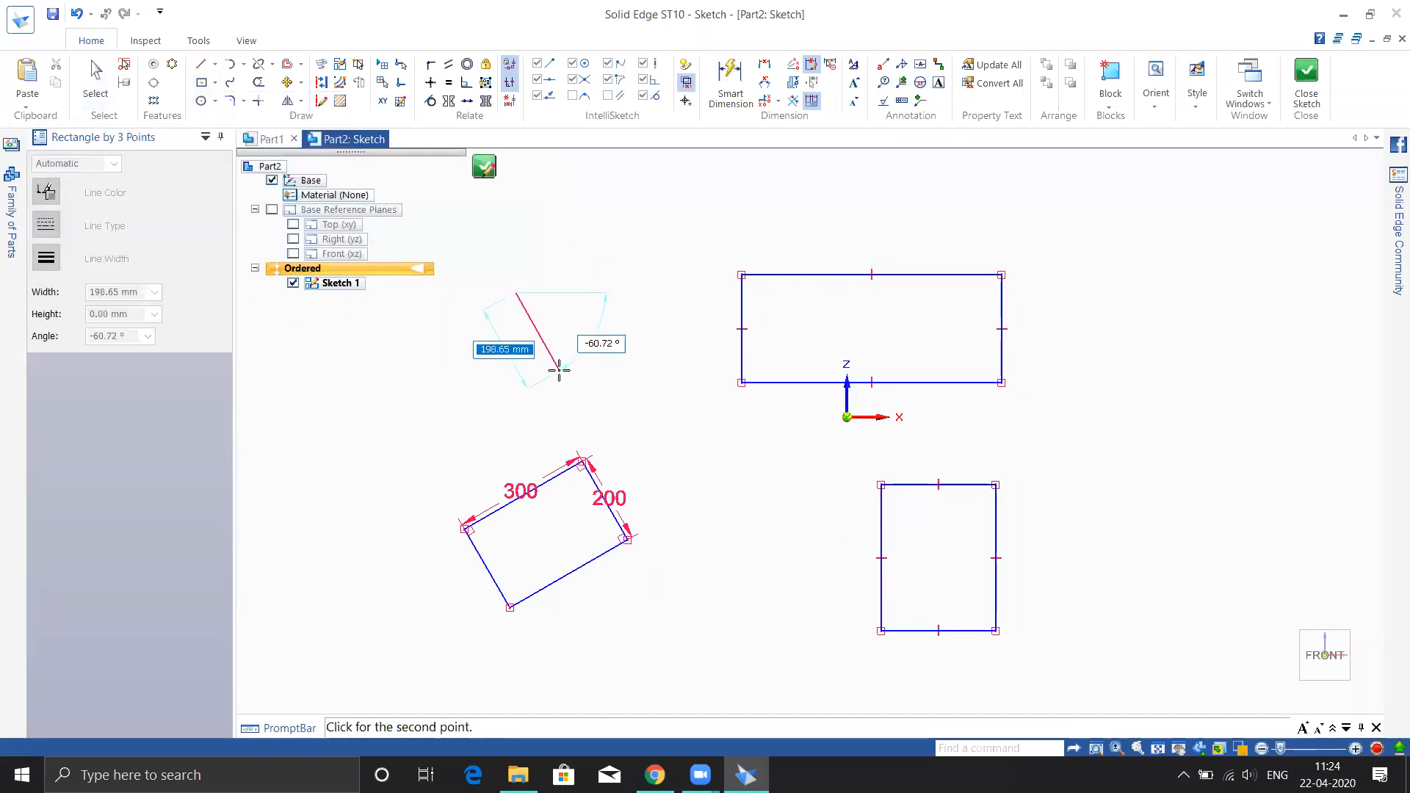
left_click(565, 367)
left_click(725, 234)
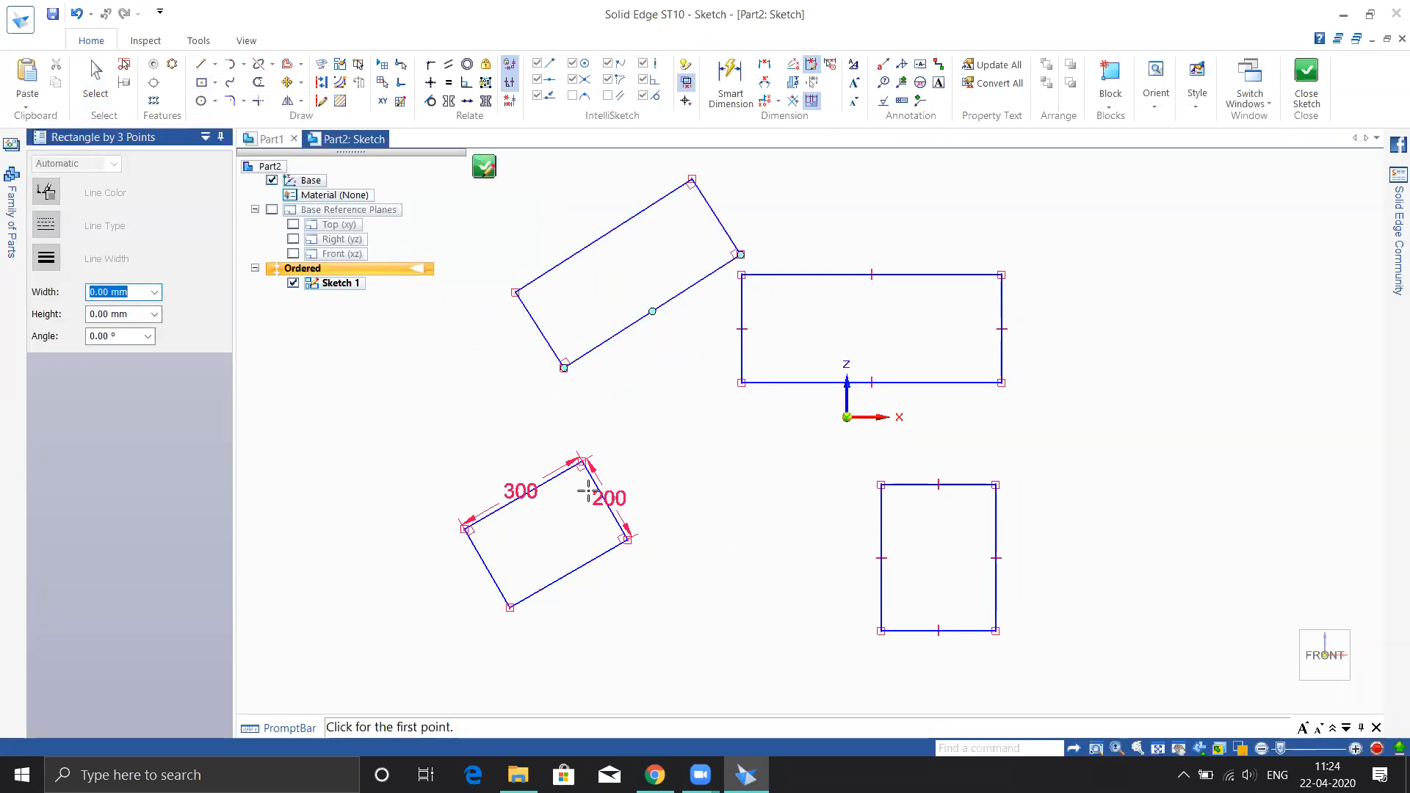
Draw a second tilted rectangle by 3 points to the right of the upright rectangle.
left_click(216, 83)
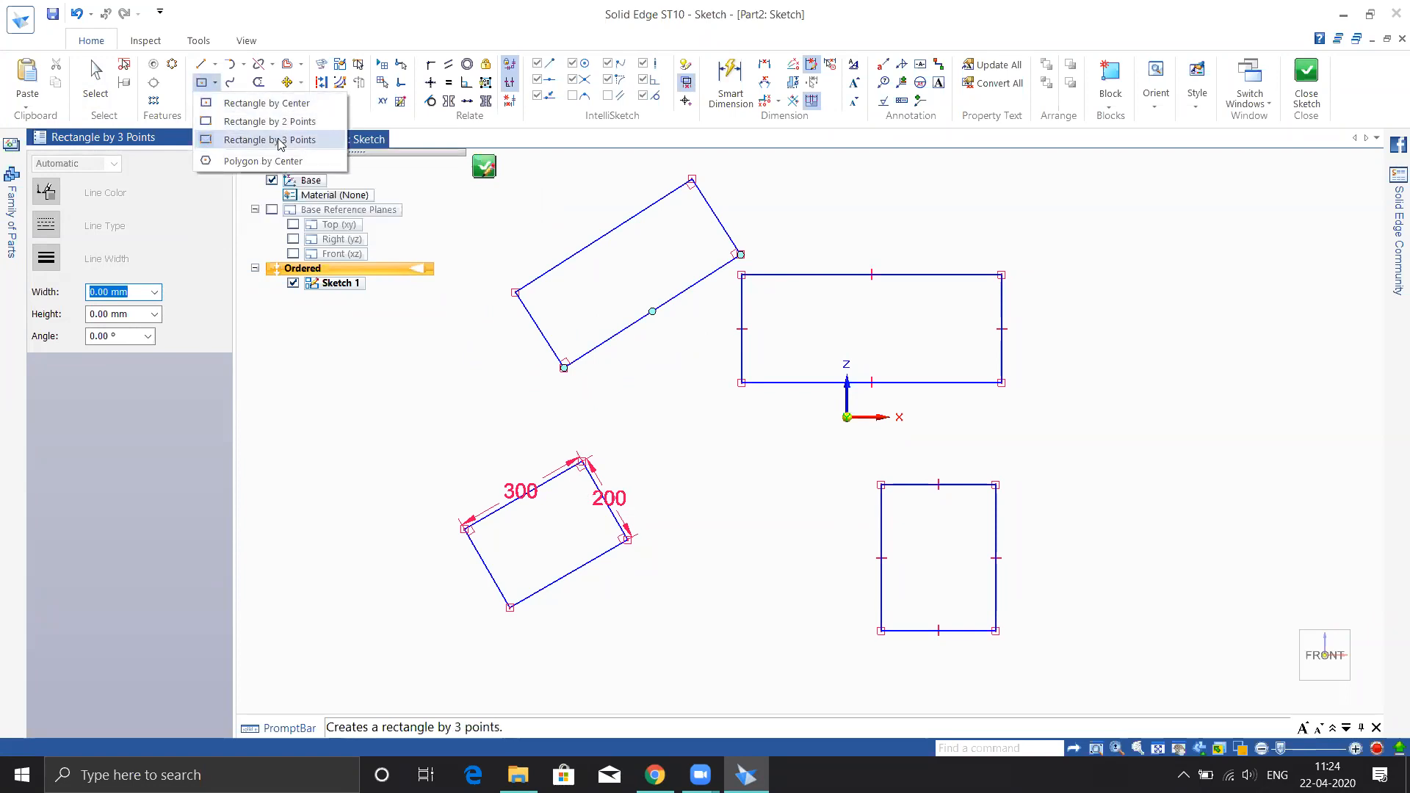
left_click(269, 140)
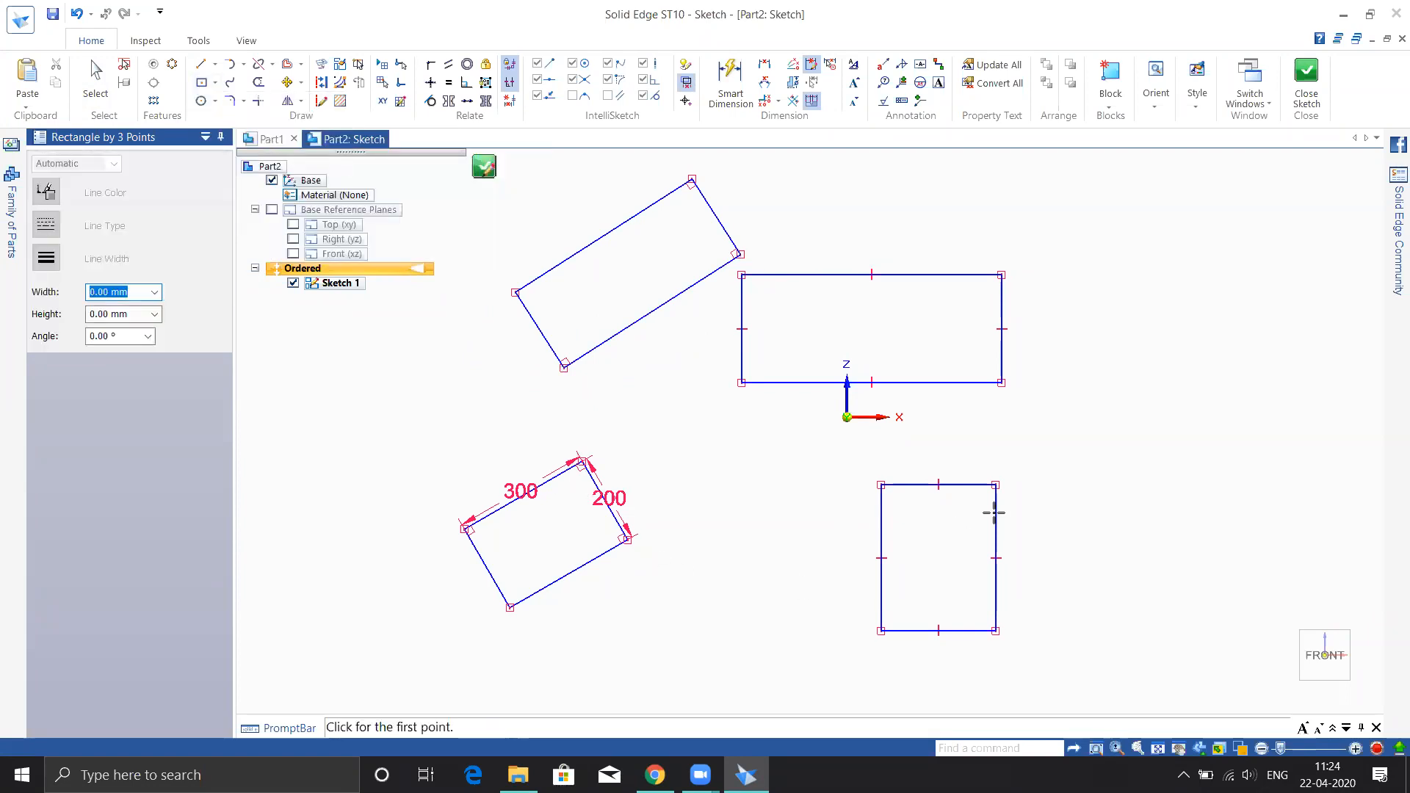
left_click(1050, 445)
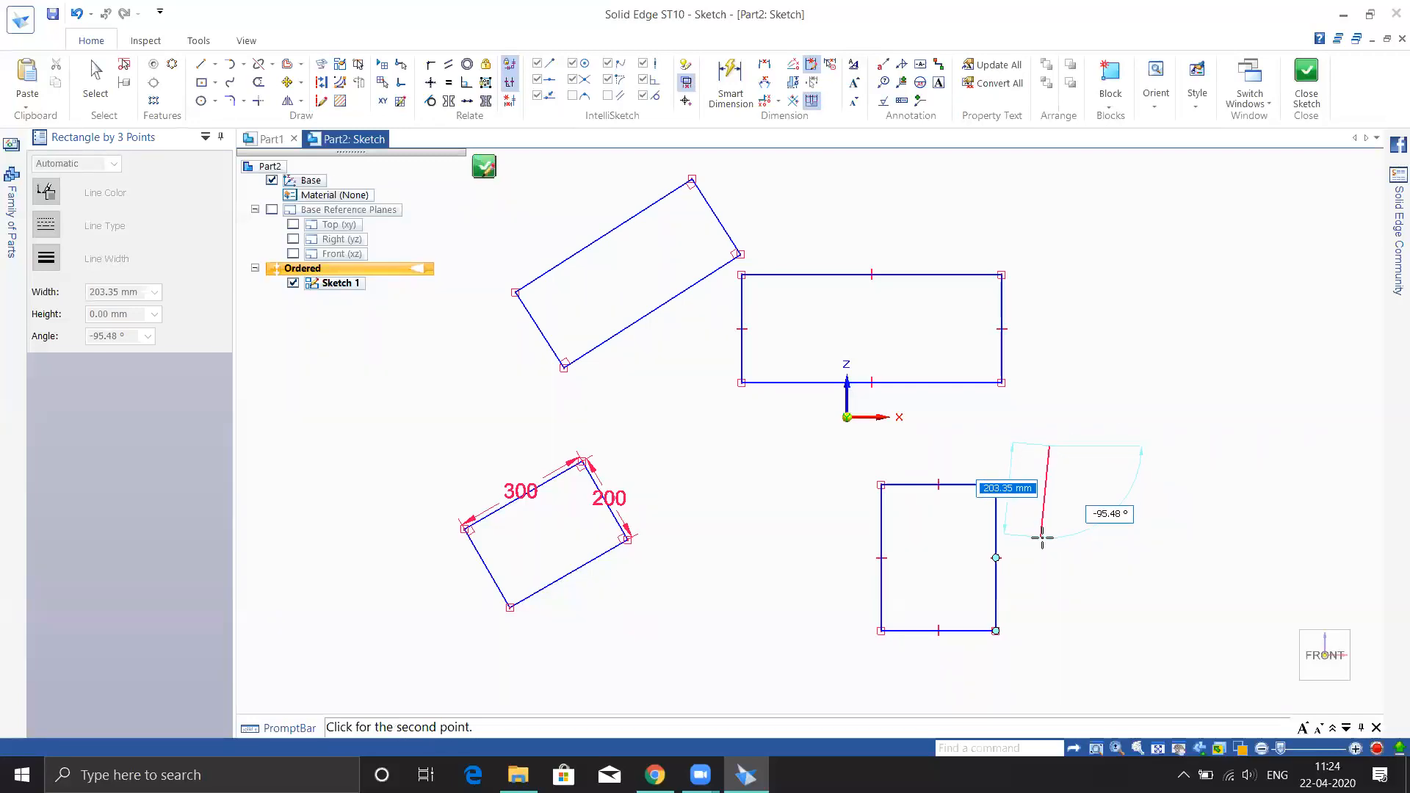
left_click(1116, 527)
left_click(1261, 393)
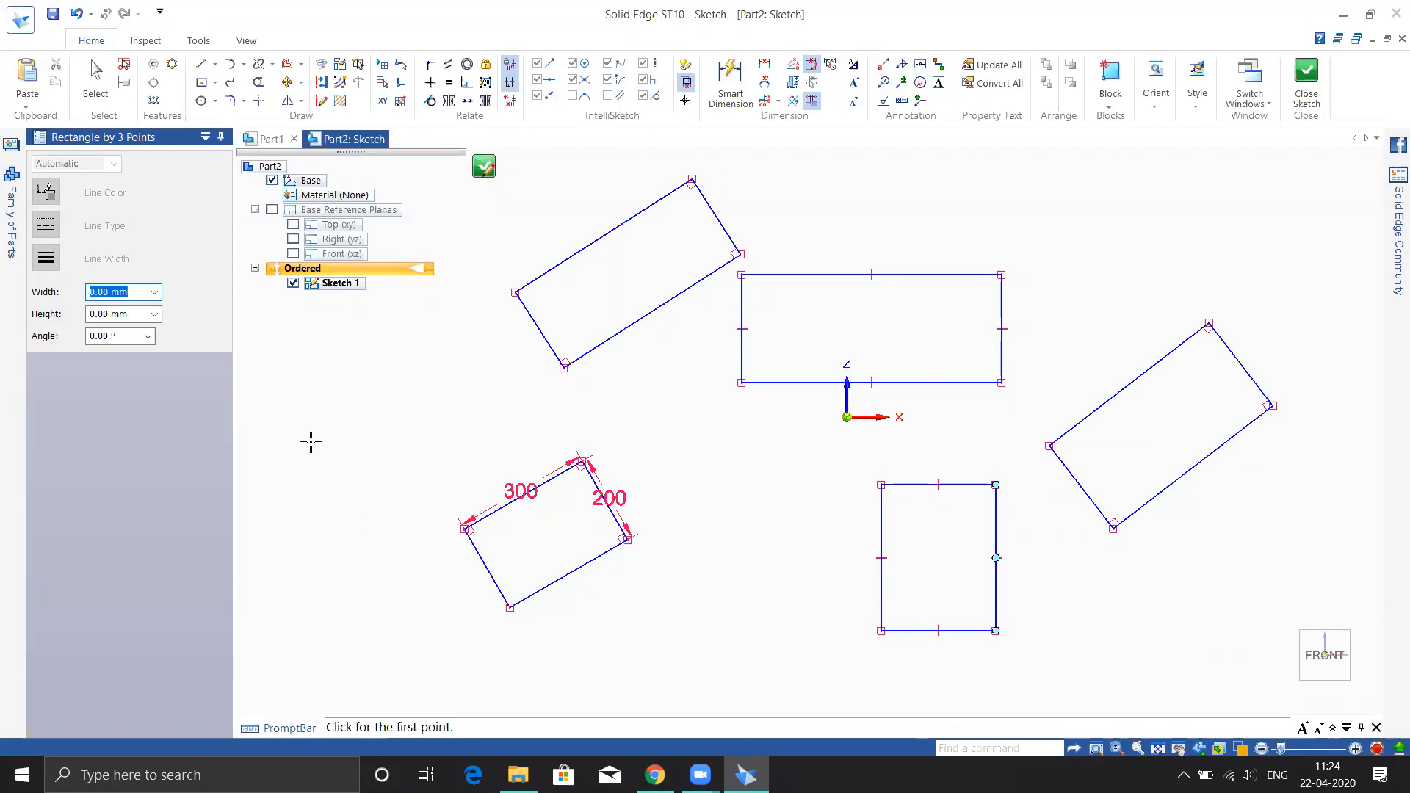
Draw two rectangles by 3 points: an upright-edged one about 206 mm high at far left, and a tilted one about 147 x 240 mm beside the origin.
left_click(310, 400)
left_click(310, 494)
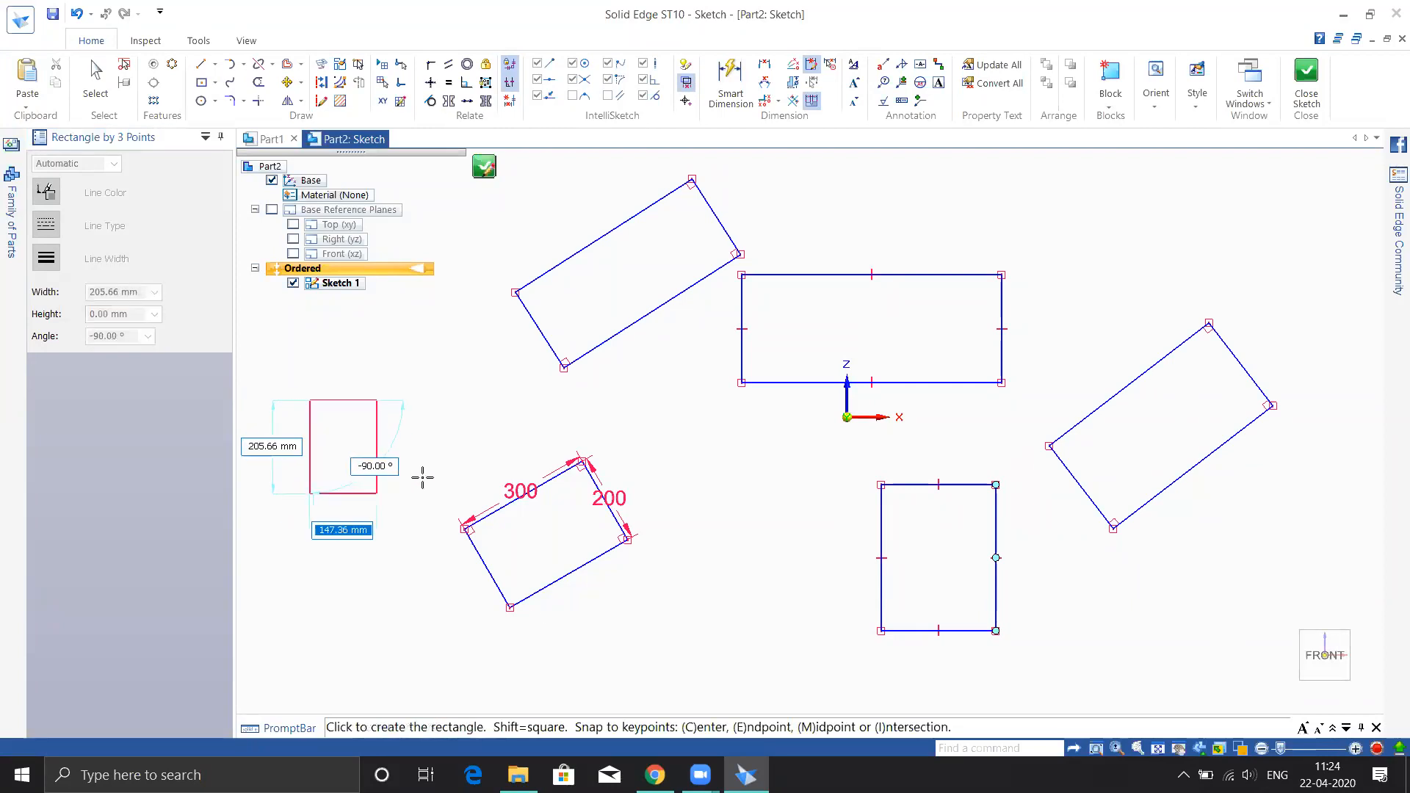
left_click(494, 473)
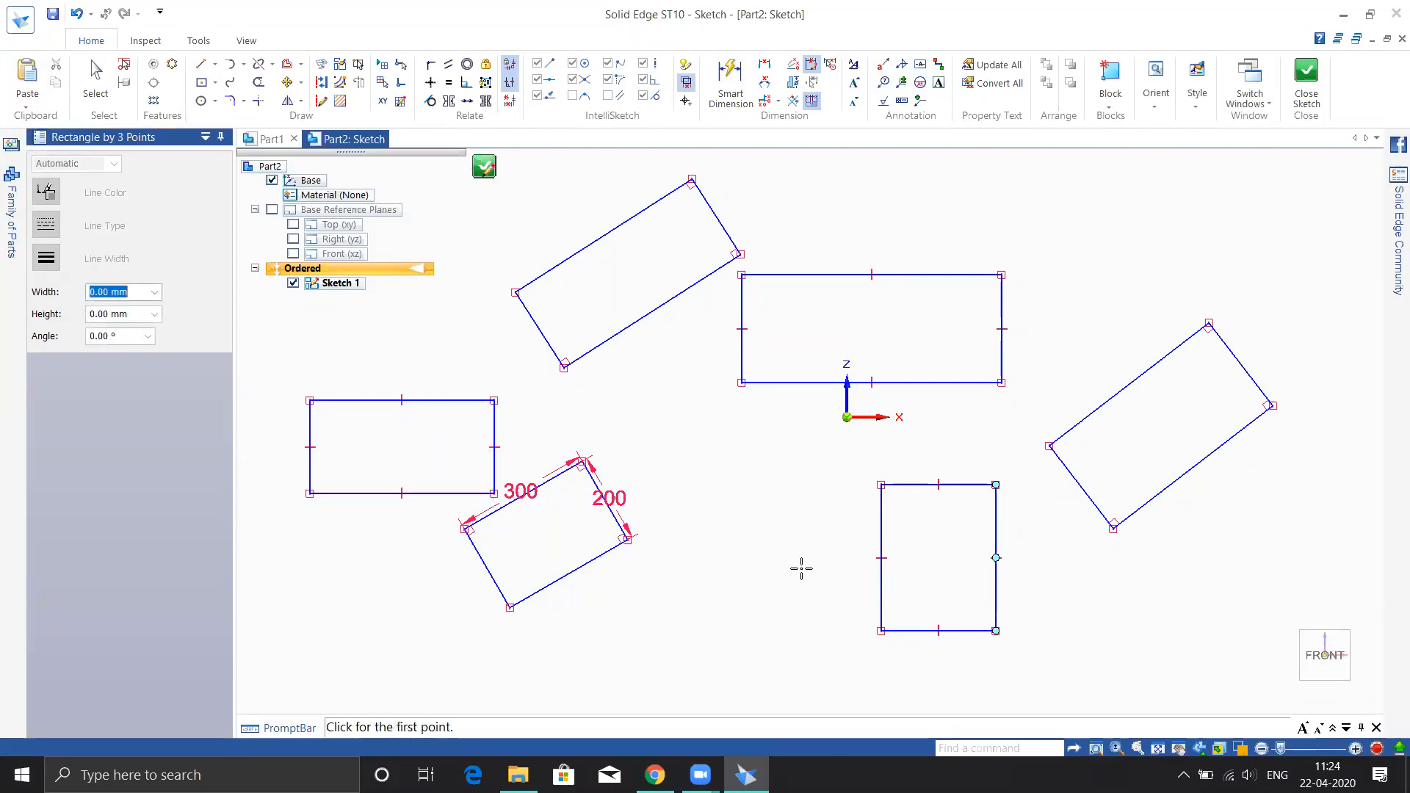
left_click(691, 470)
left_click(737, 518)
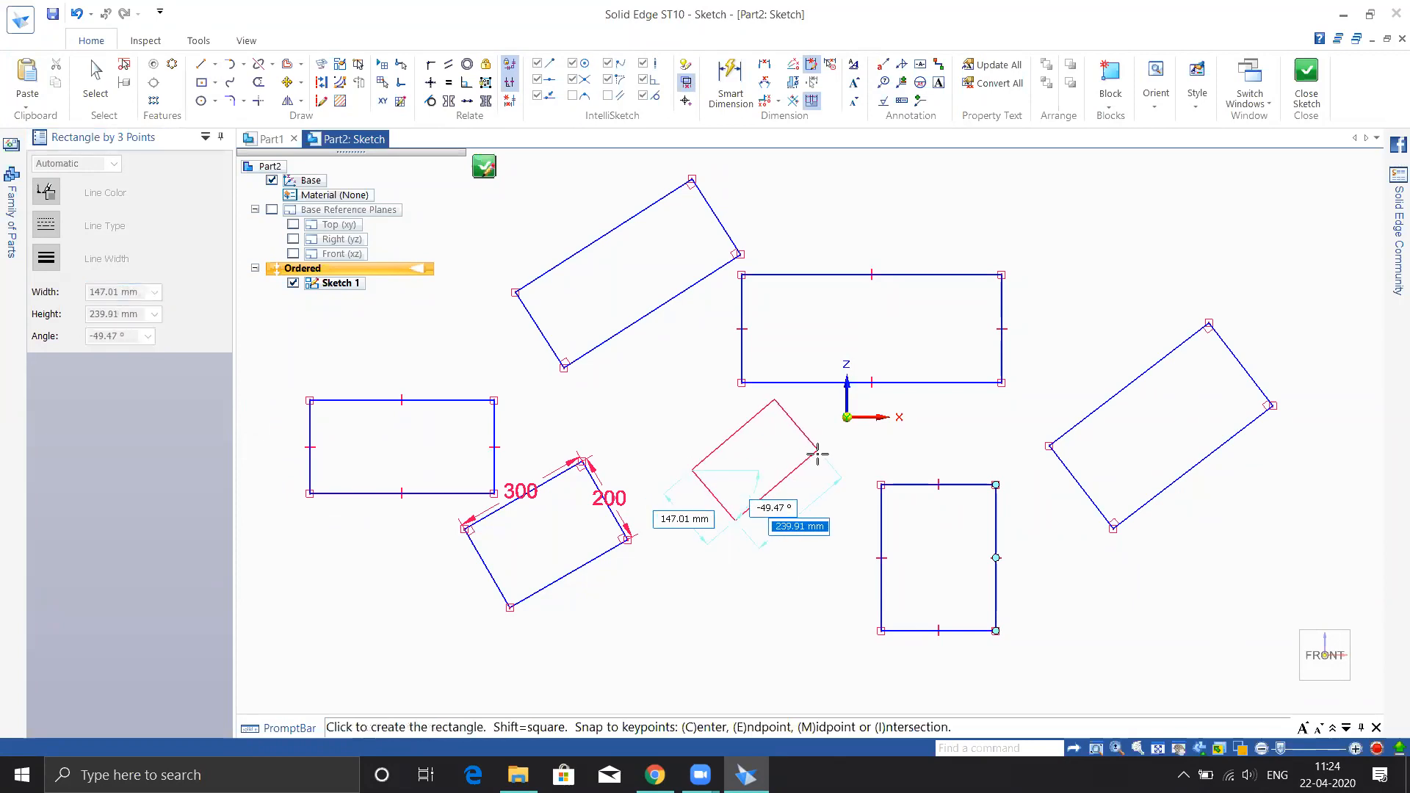
left_click(817, 455)
left_click(215, 82)
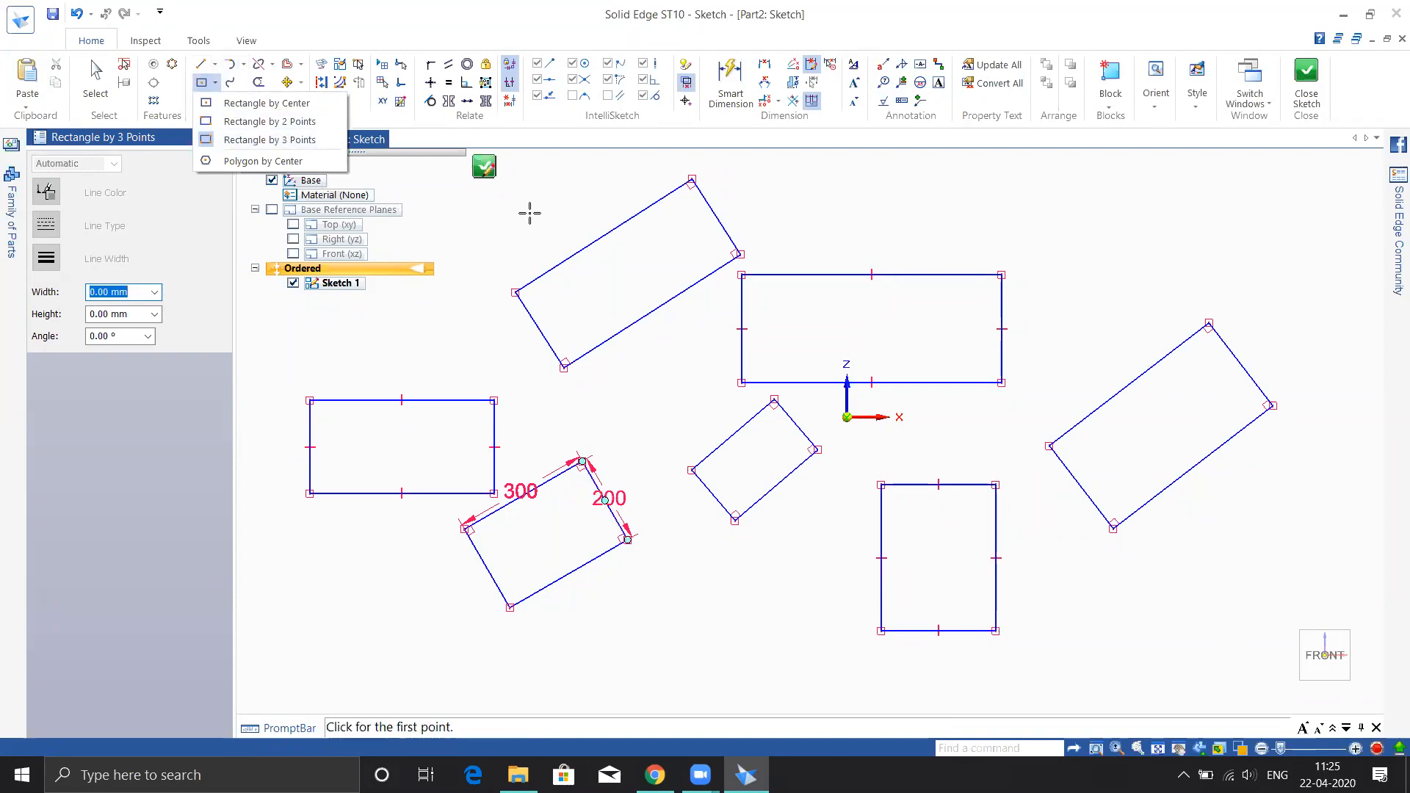
left_click(567, 141)
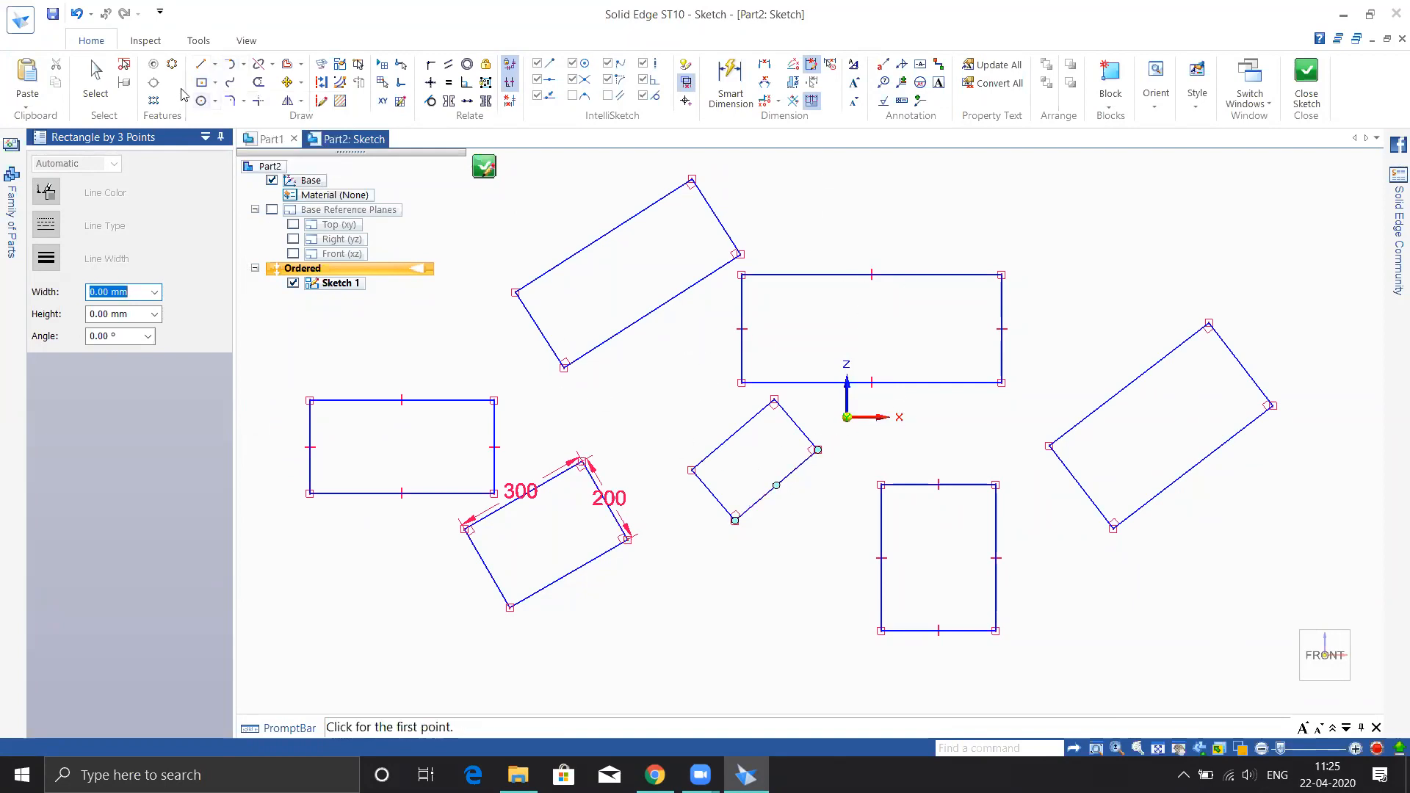
Trim the upper long edge of the right tilted rectangle, the upright rectangle's top edge, and the small tilted rectangle's lower long edge.
left_click(260, 85)
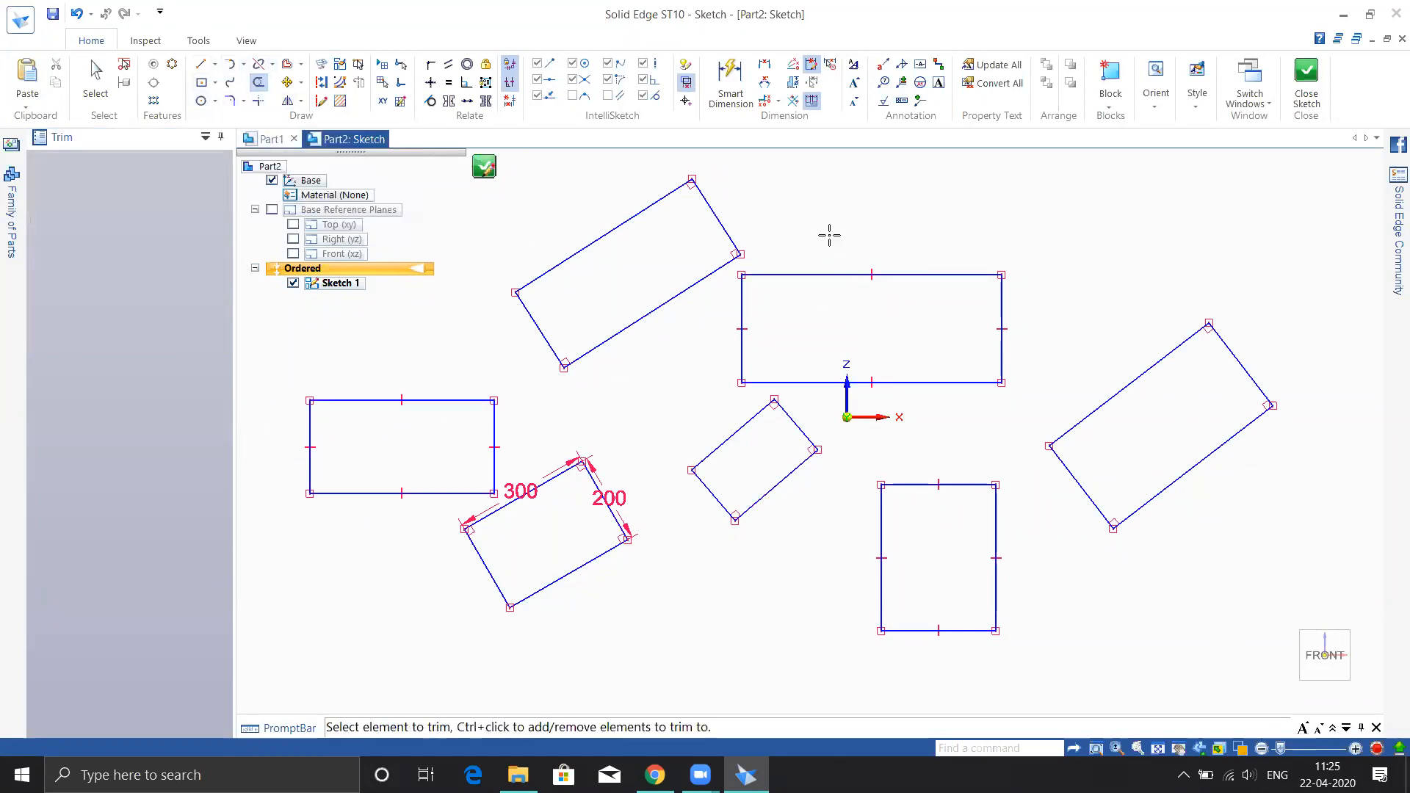
left_click_drag(1038, 196, 982, 216)
left_click(1144, 370)
left_click(908, 484)
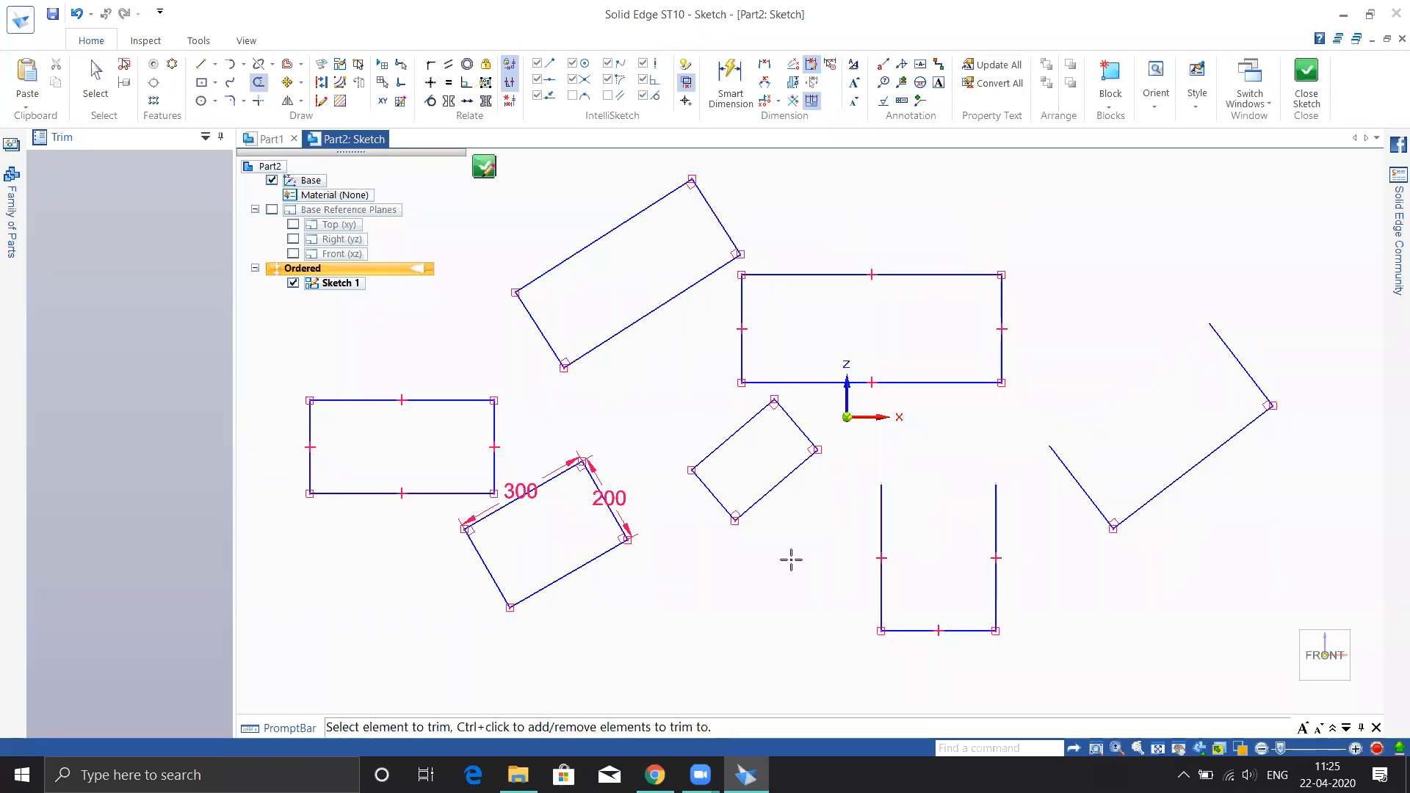
left_click(762, 496)
Stroke-trim the far-left and upper-left rectangles completely, two sides of the 300 x 200 mm rectangle, and the wide rectangle's top and left edges.
left_click_drag(327, 347, 389, 359)
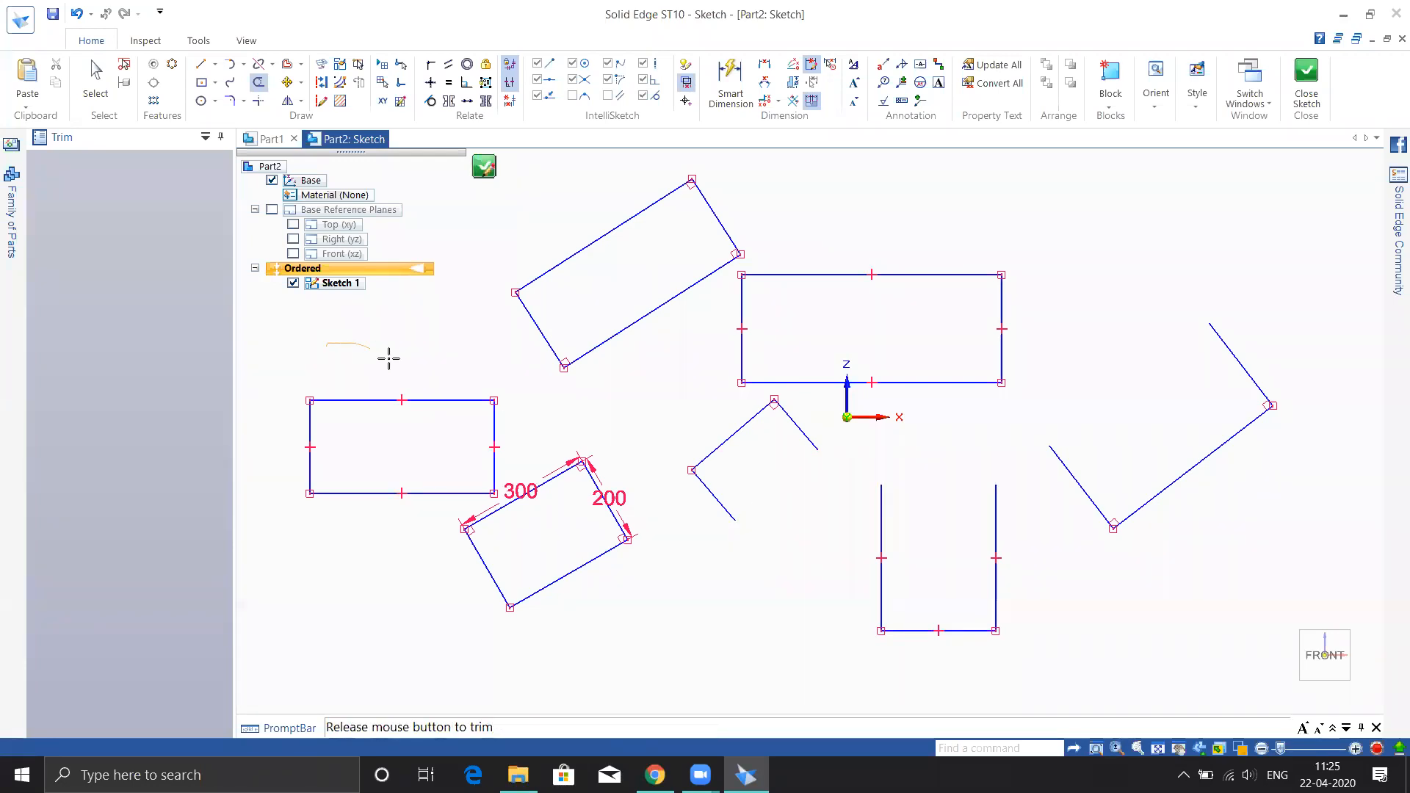
mouse_move(501, 439)
left_mouse_down()
mouse_move(813, 321)
mouse_move(928, 243)
left_mouse_up()
mouse_move(651, 591)
left_mouse_down()
mouse_move(611, 504)
mouse_move(624, 430)
left_mouse_up()
mouse_move(261, 425)
left_mouse_down()
mouse_move(409, 561)
mouse_move(434, 639)
left_mouse_up()
mouse_move(512, 393)
left_mouse_down()
mouse_move(552, 352)
mouse_move(570, 205)
left_mouse_up()
mouse_move(746, 279)
left_mouse_down()
mouse_move(724, 201)
mouse_move(723, 302)
left_mouse_up()
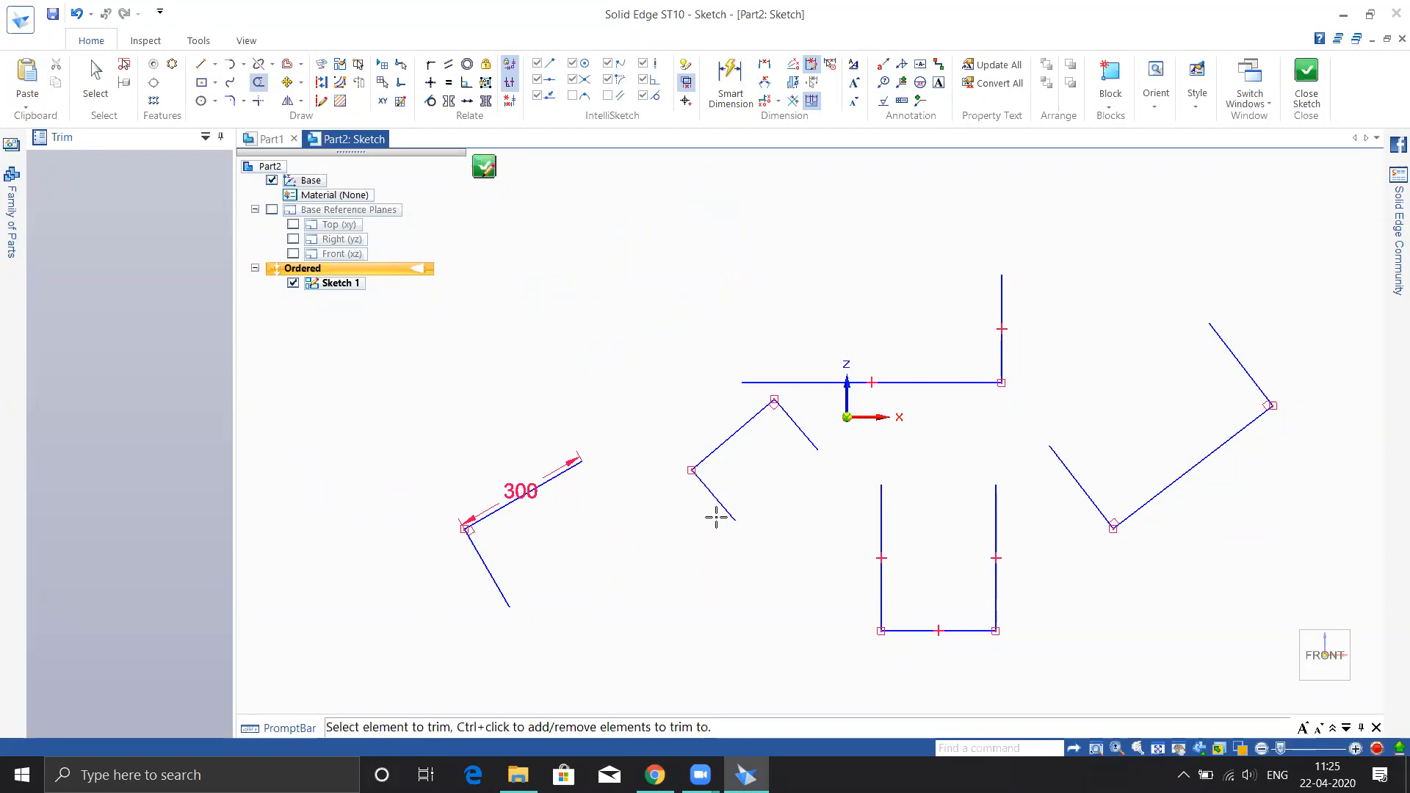
Stroke-trim across the wide, small tilted and upright shapes in the middle, leave Trim, and delete all remaining sketch geometry.
left_click_drag(669, 286, 669, 287)
left_click_drag(482, 405, 584, 301)
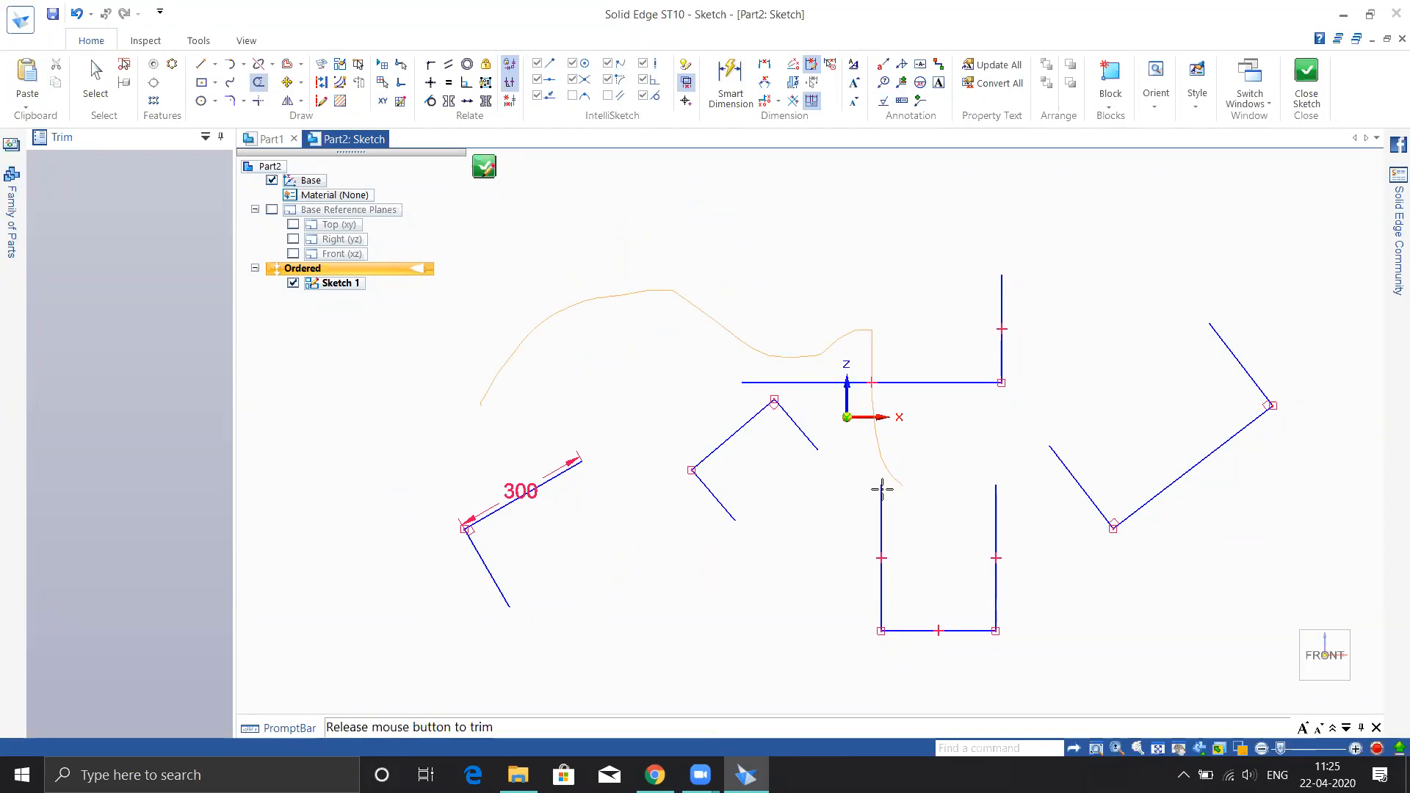
left_click_drag(1048, 519, 1057, 606)
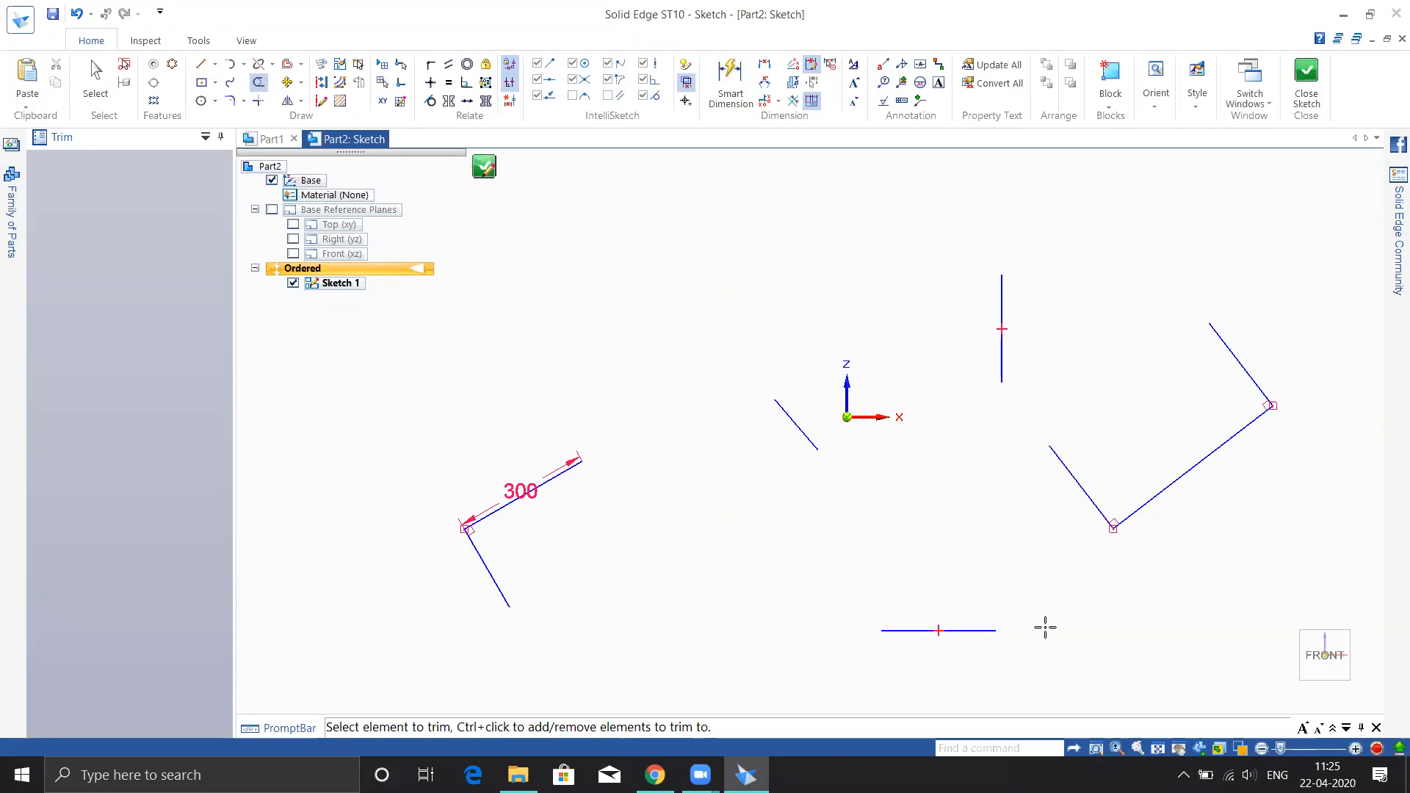
key("Escape")
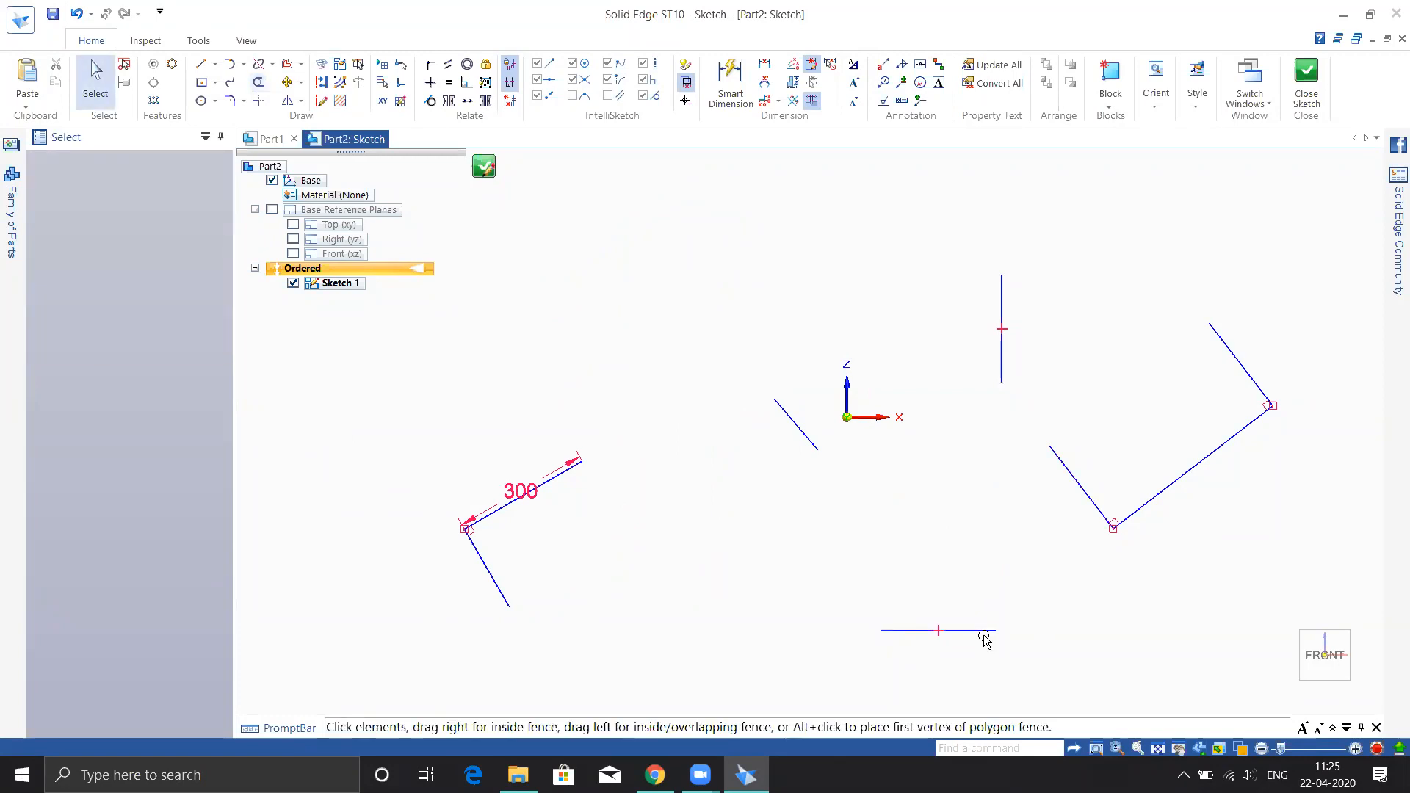
key("ctrl+a")
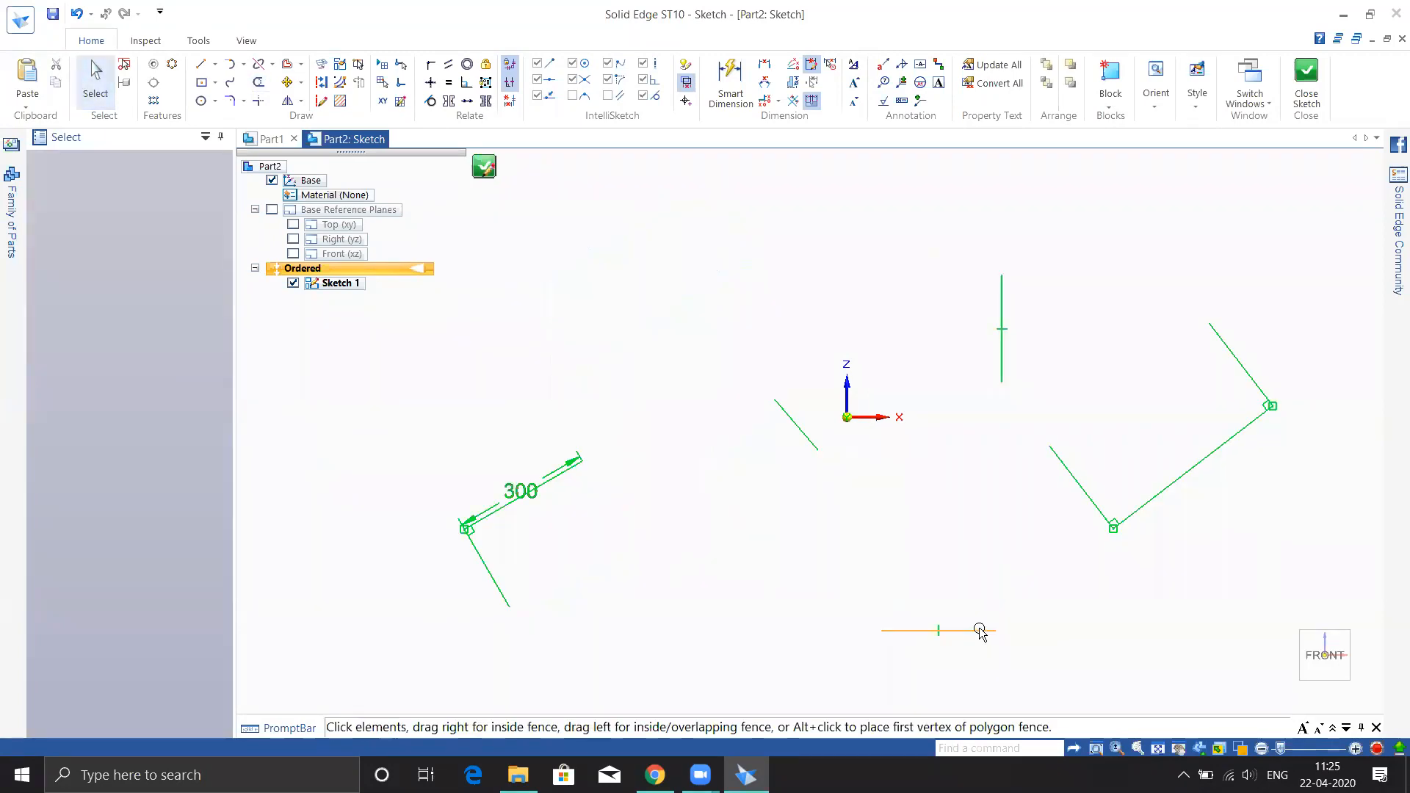
key("Delete")
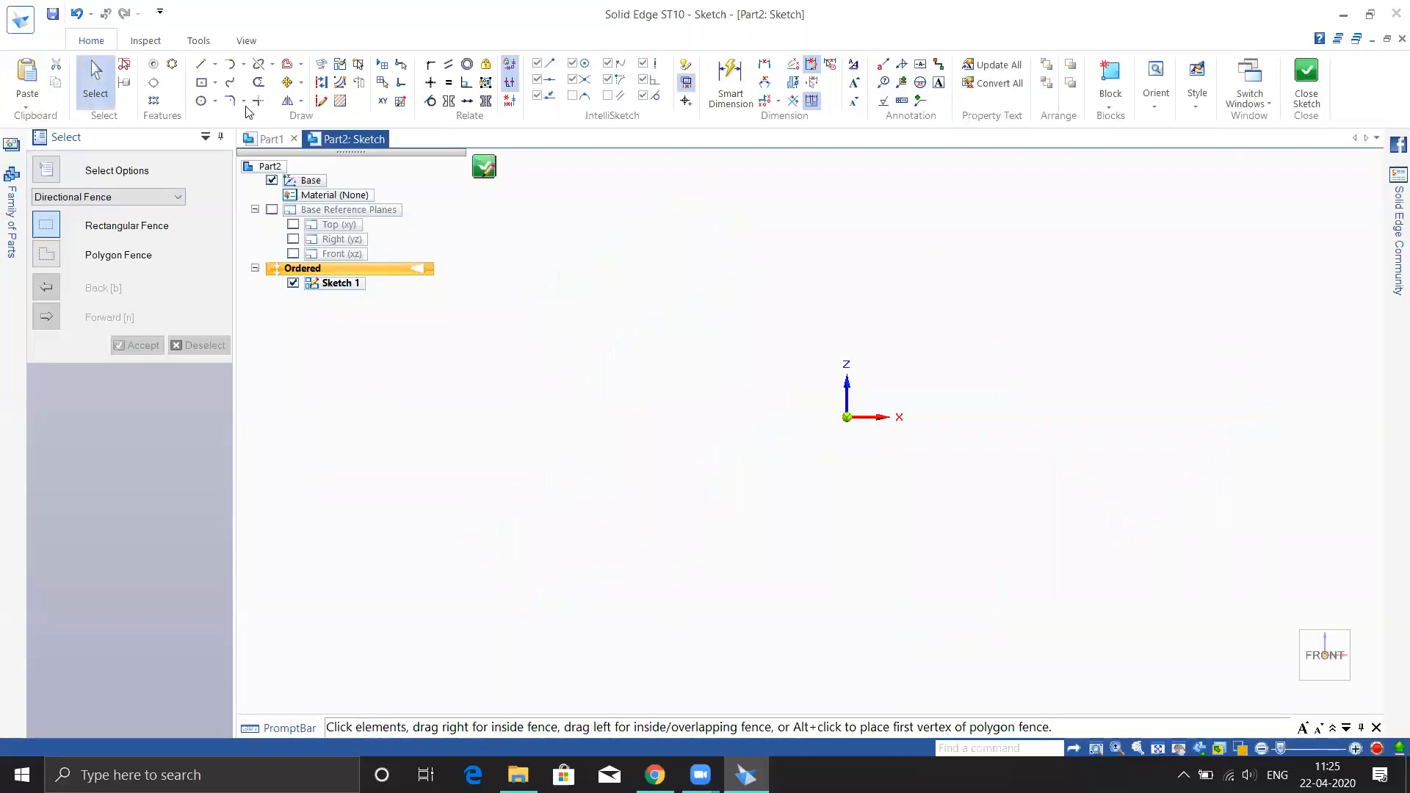
With Polygon by Center, draw a 5-sided polygon by vertex left of the origin, with distance 100 mm and angle 0°.
left_click(215, 82)
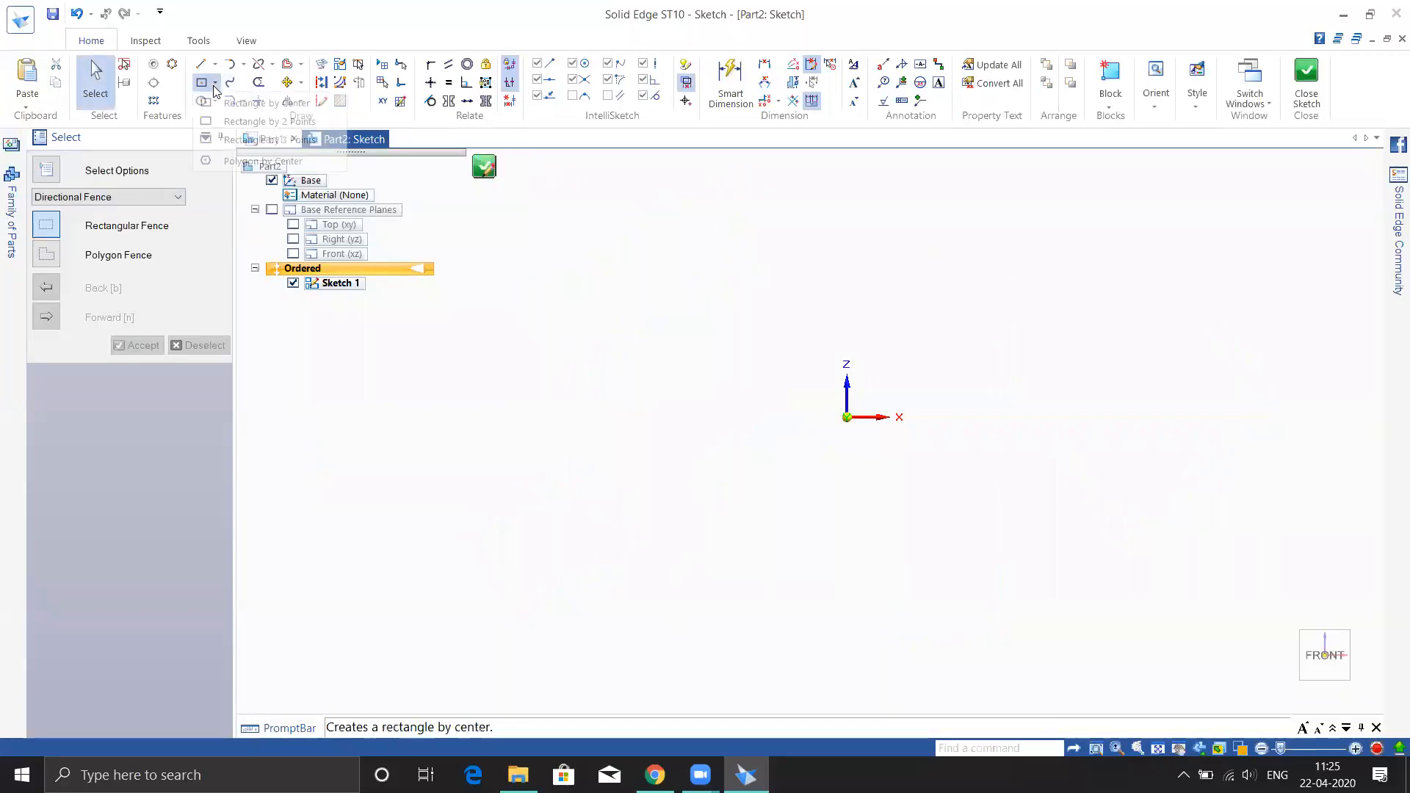
left_click(239, 161)
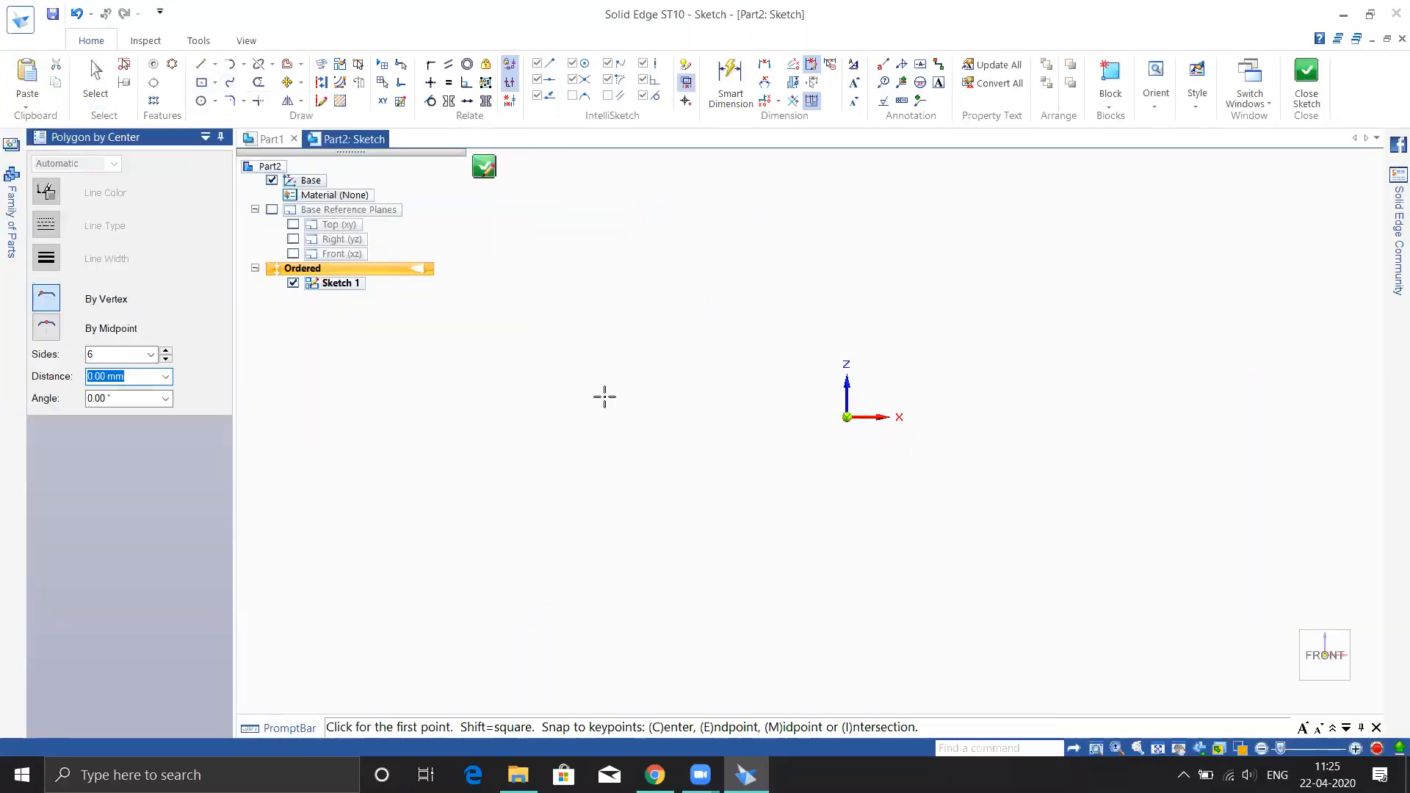
left_click(655, 401)
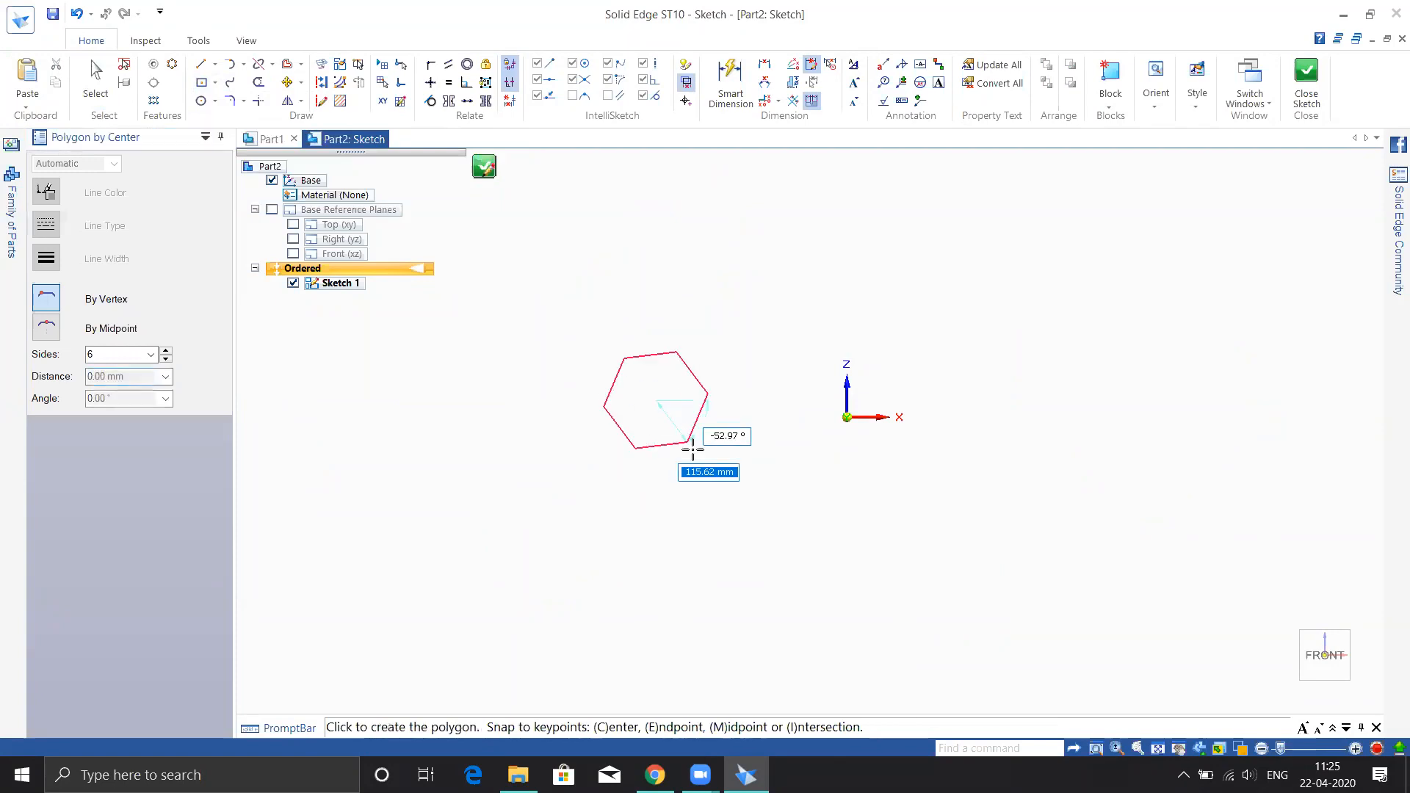
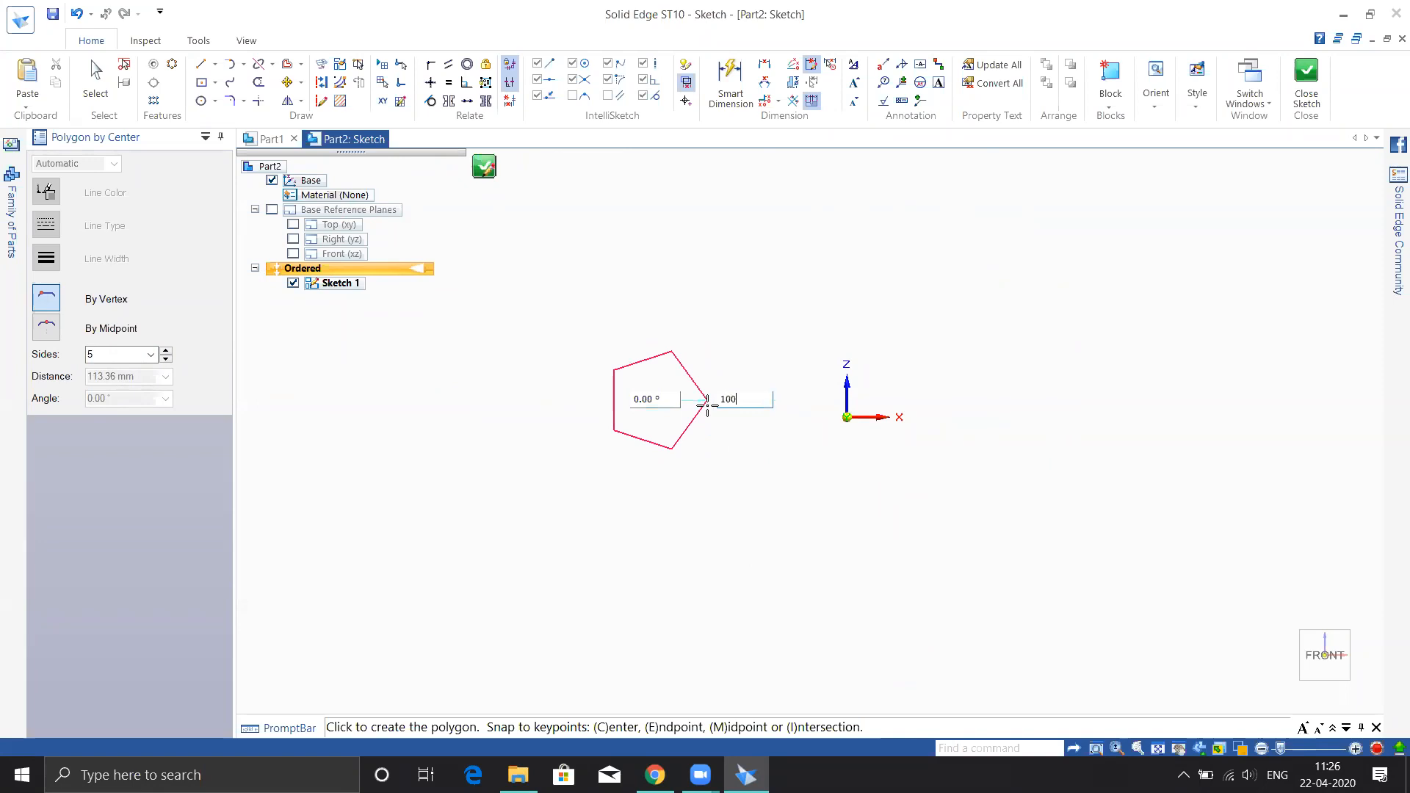
key("Return")
key("Return")
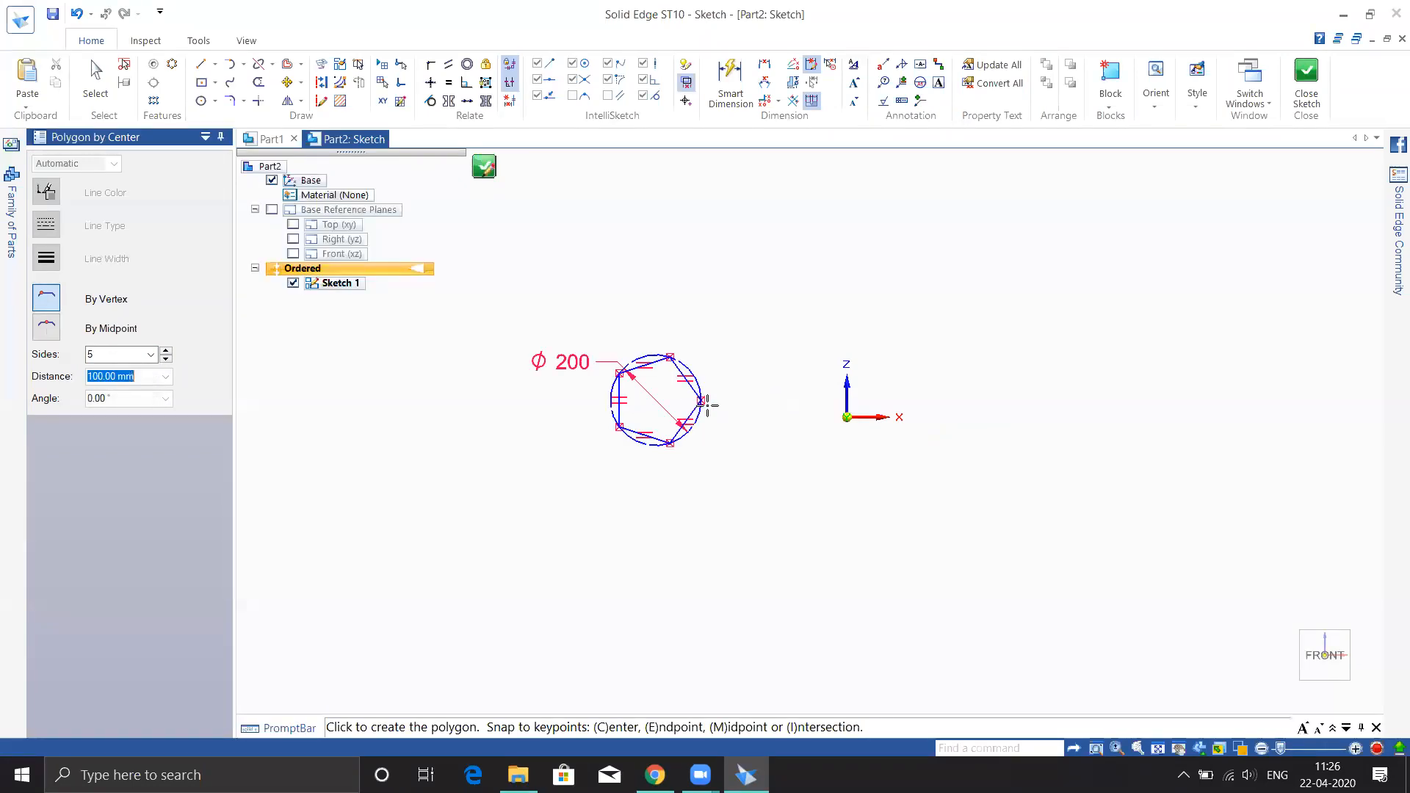
Draw a second pentagon by midpoint with distance 100 mm, below and right of the first, and leave the tool with nothing selected.
scroll(646, 410, "up", 4)
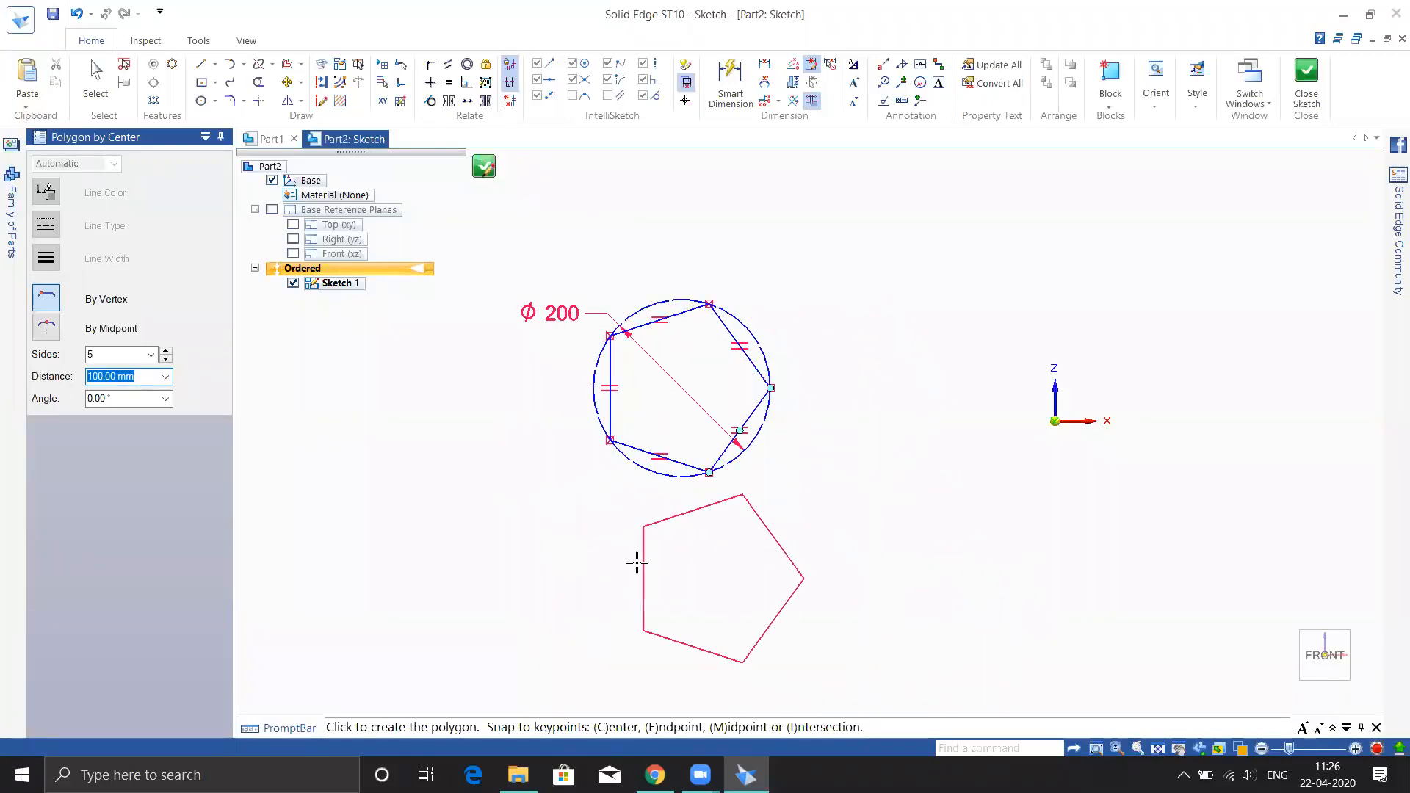
left_click(47, 329)
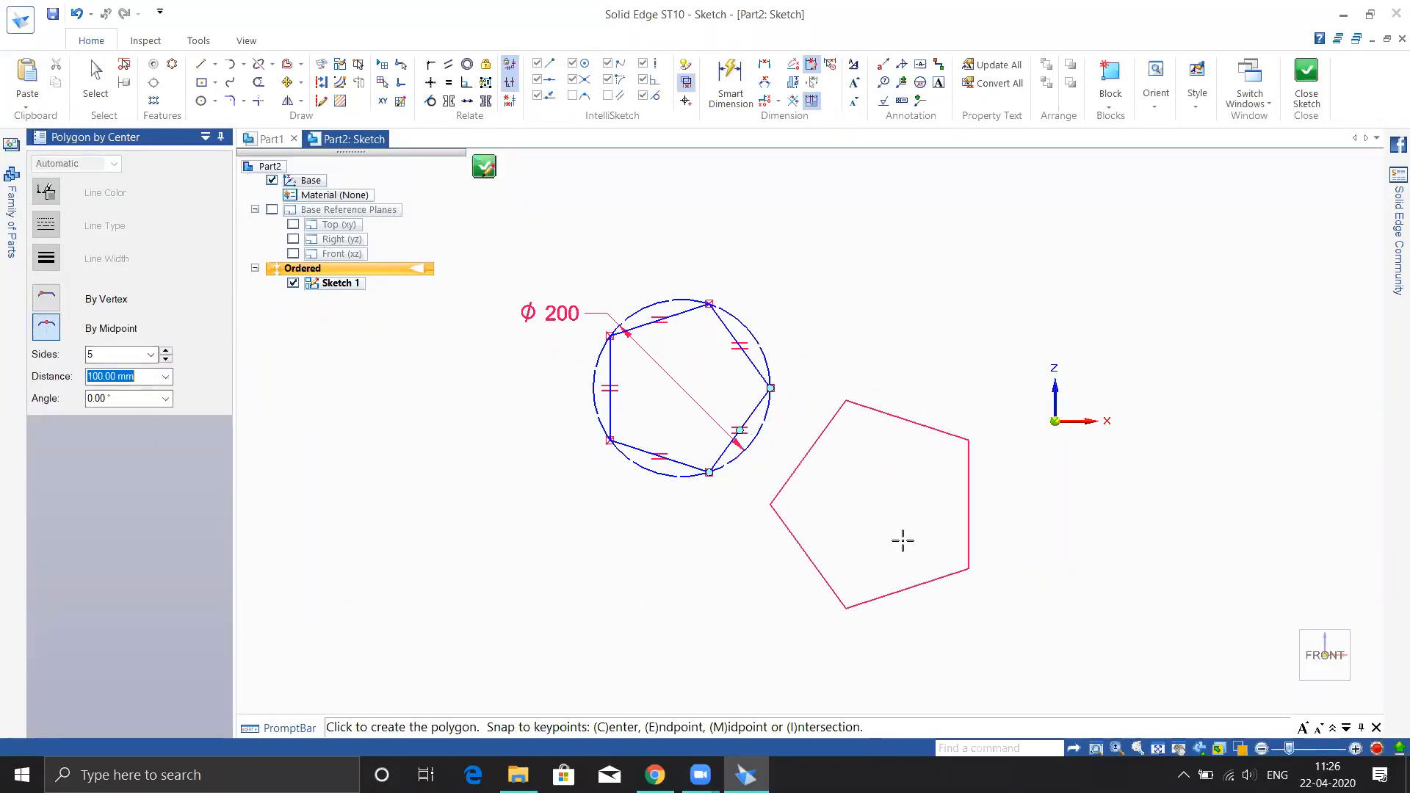
left_click(911, 514)
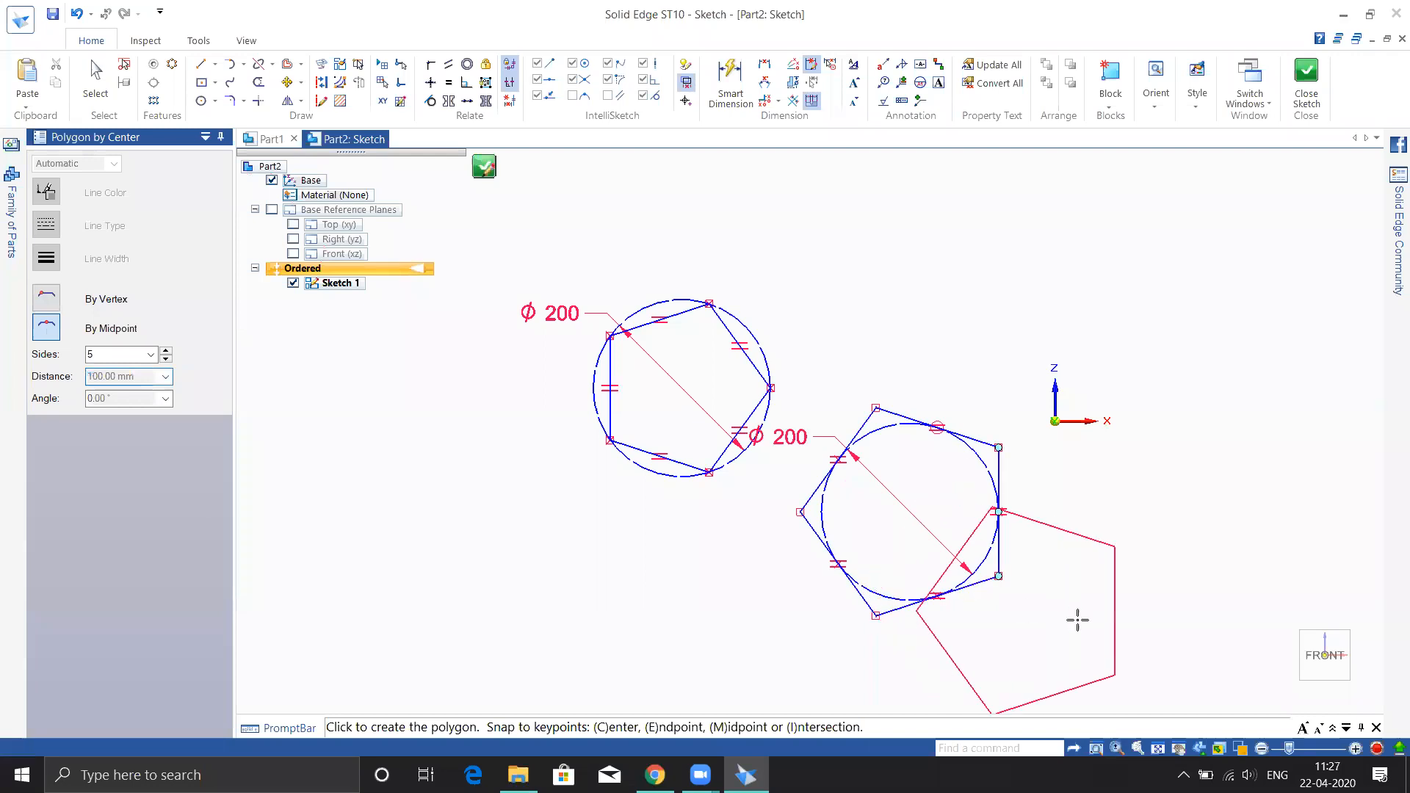
key("Escape")
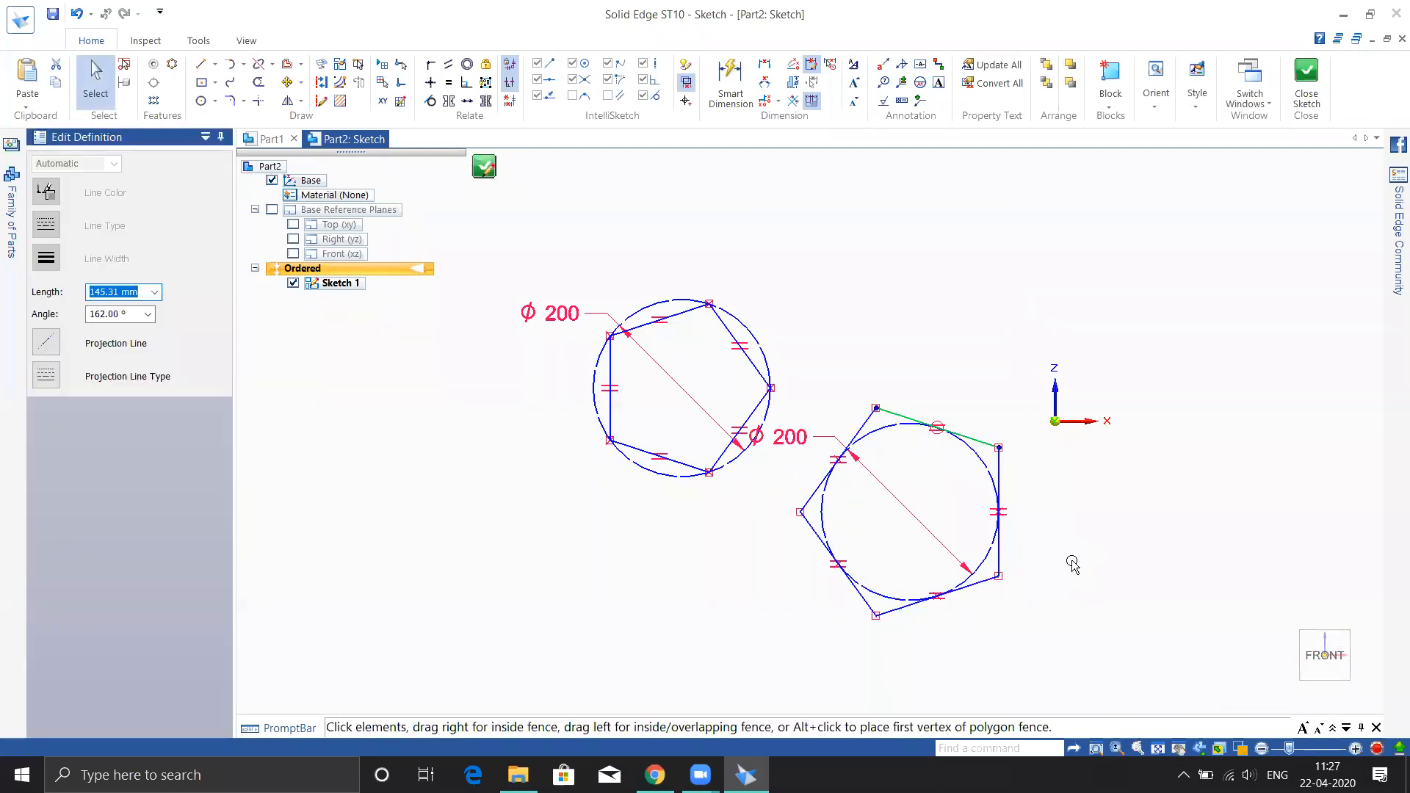
key("Escape")
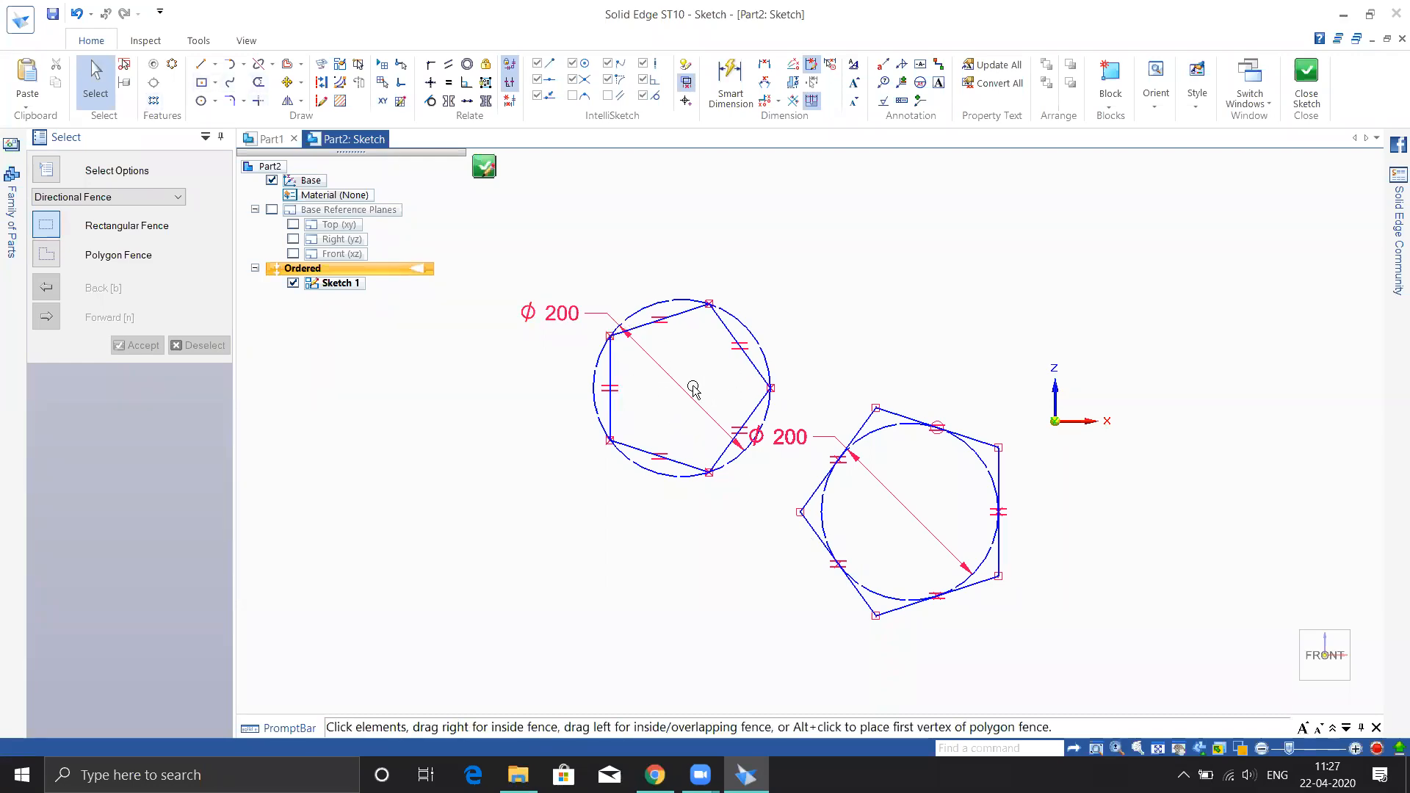
With Smart Dimension set to Automatic orientation, dimension the upper-right edge of each pentagon along its length.
left_click(731, 81)
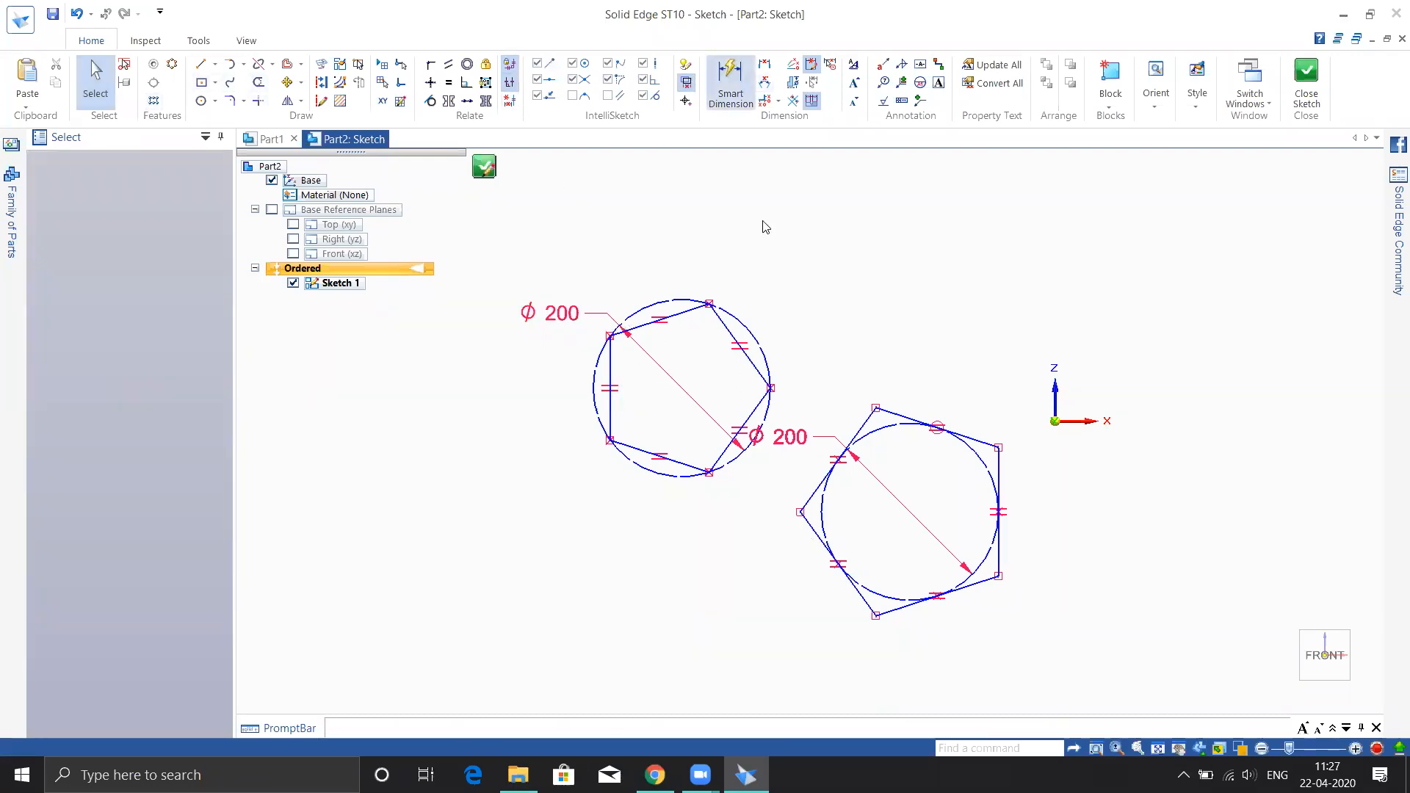
left_click(722, 323)
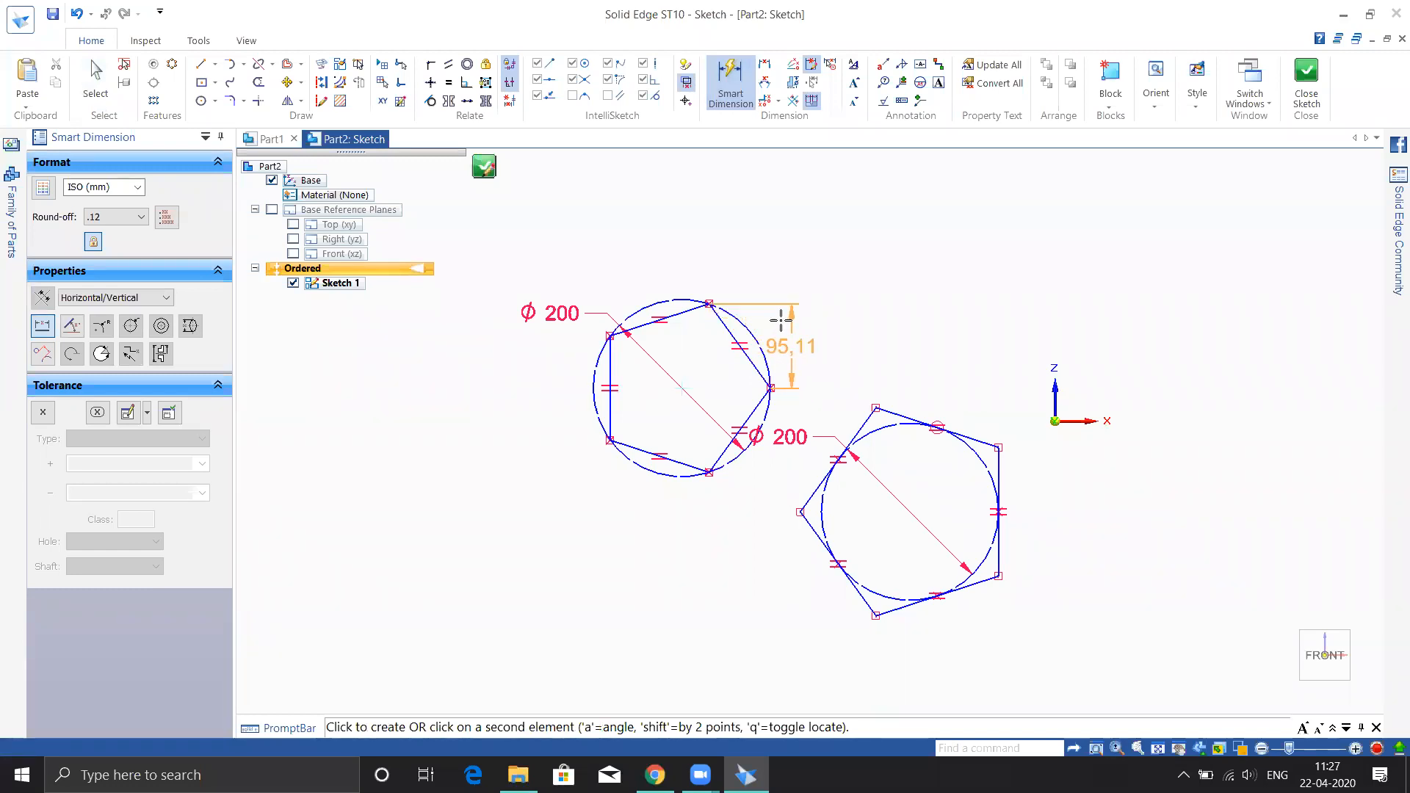
left_click(129, 298)
left_click(113, 348)
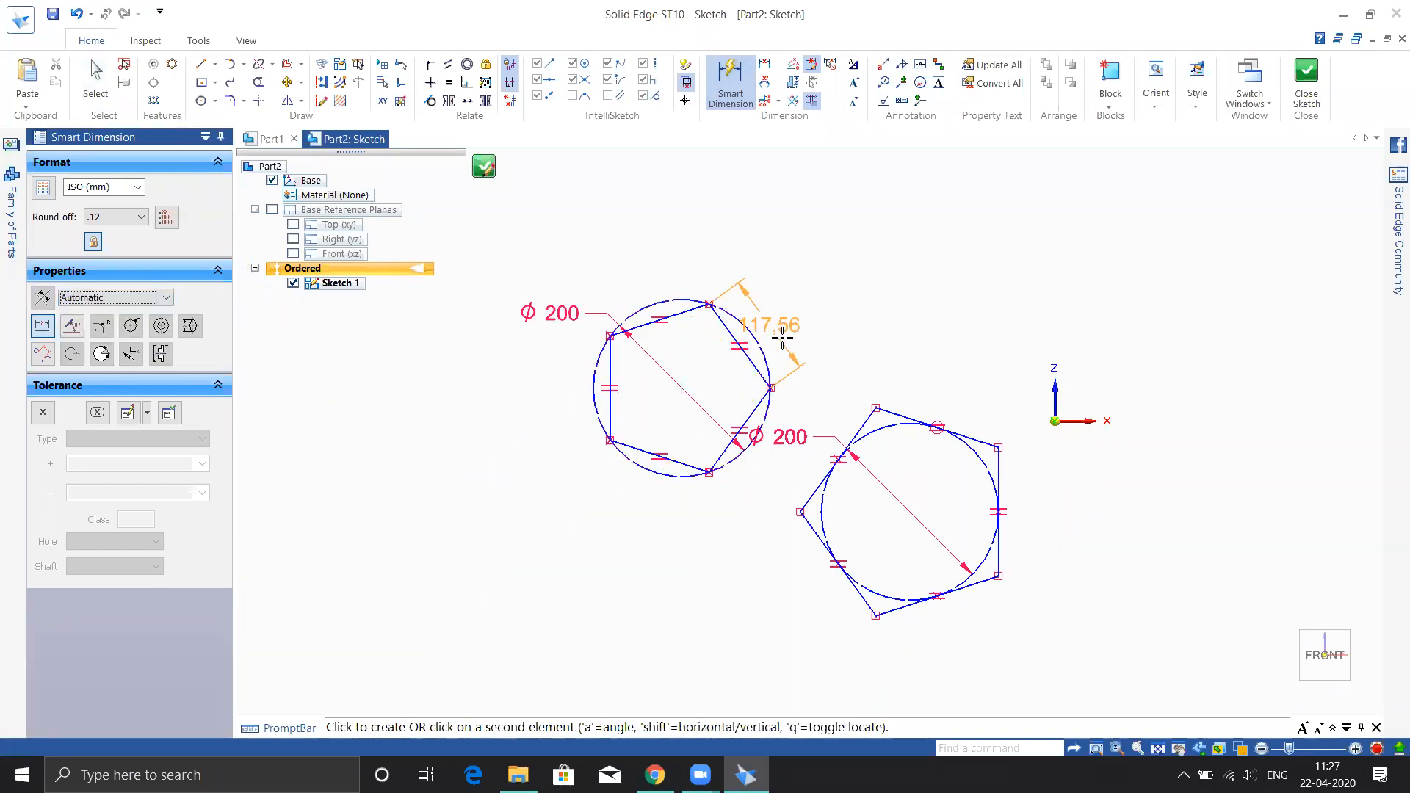
left_click(785, 328)
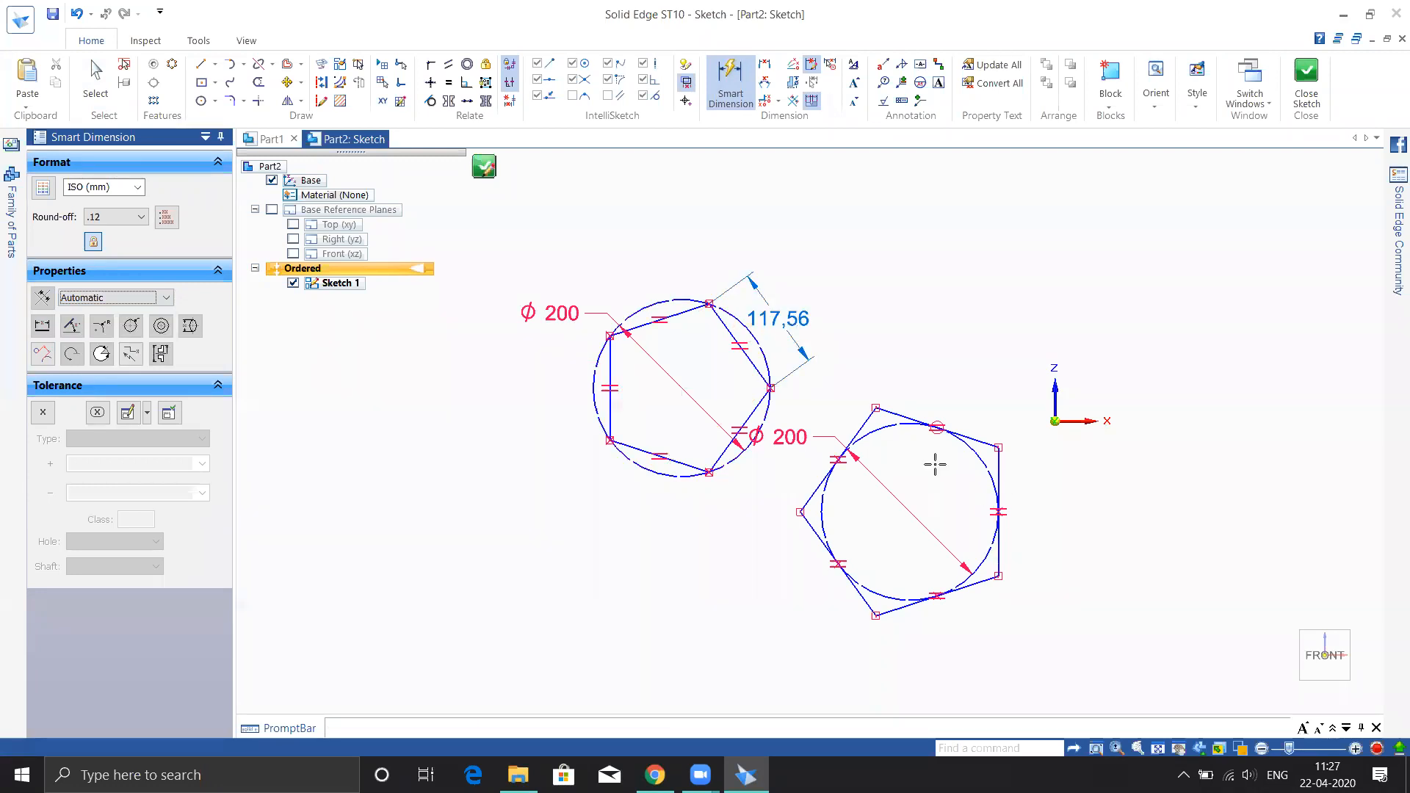
left_click(969, 438)
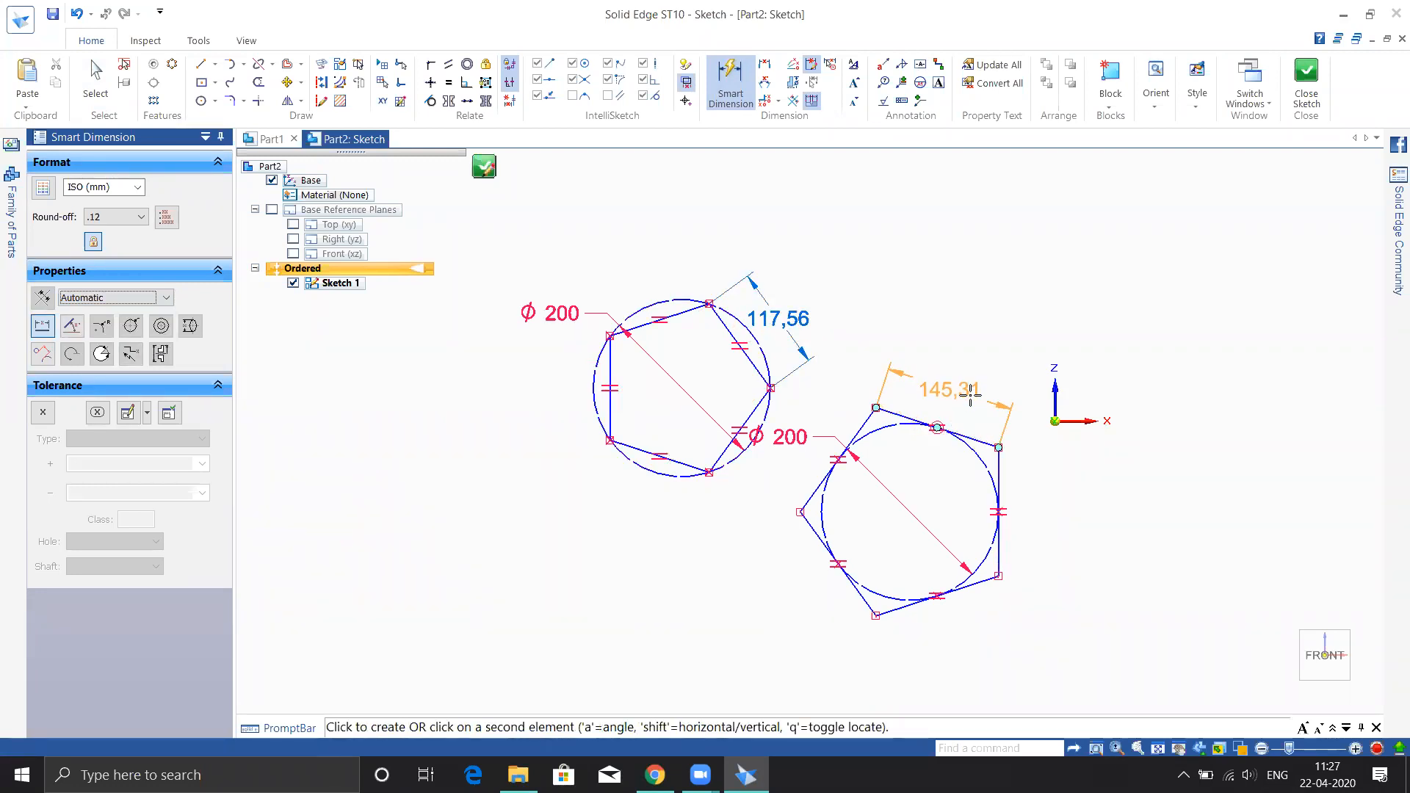
left_click(971, 395)
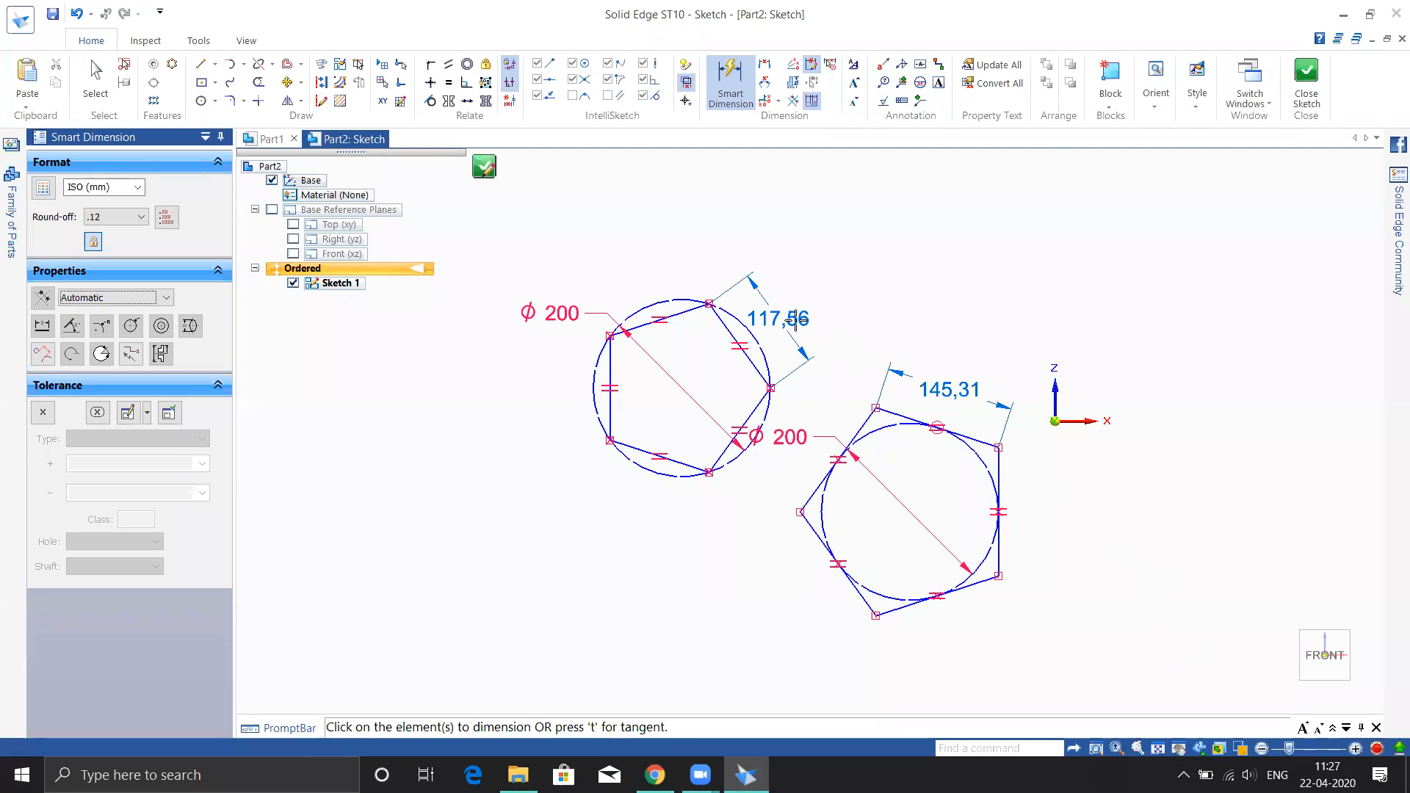
key("Escape")
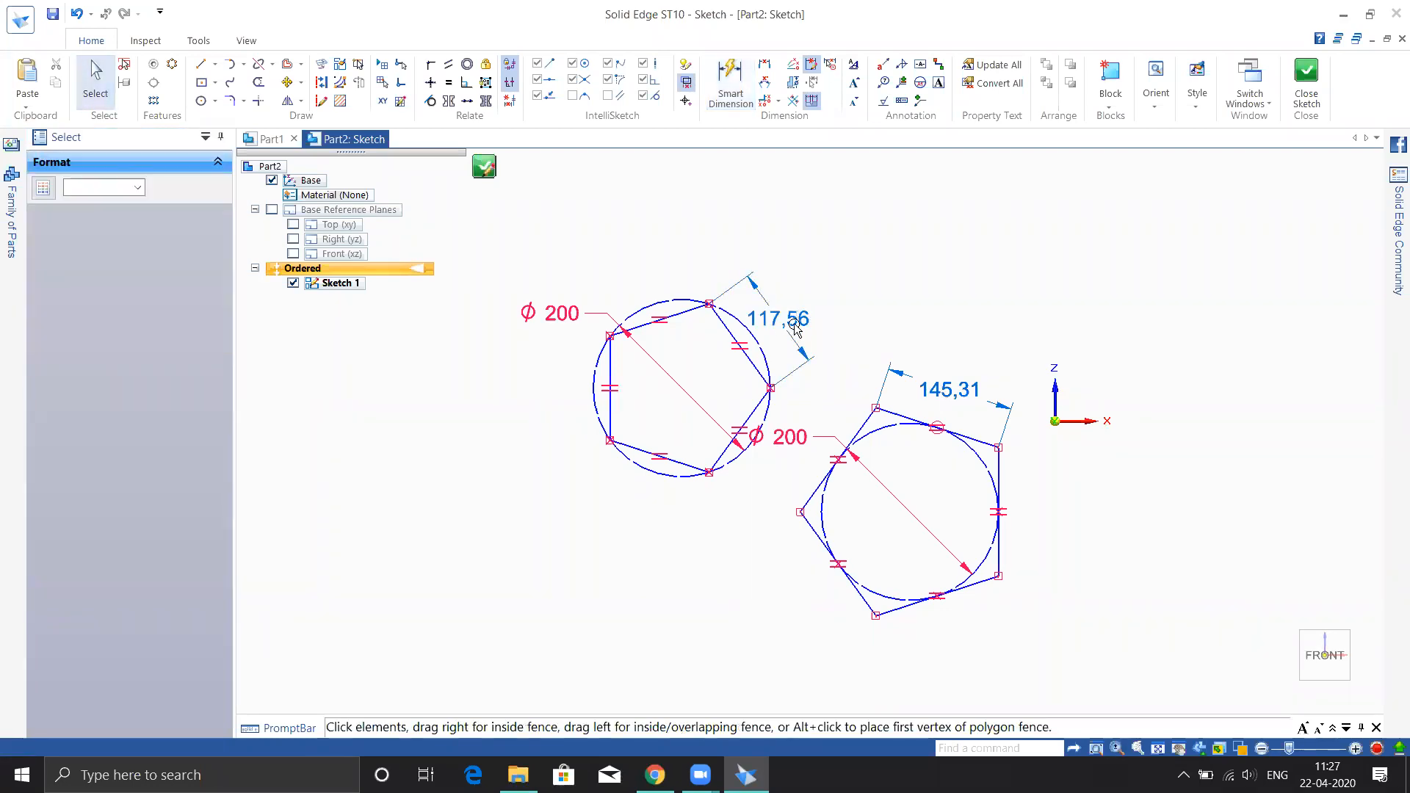
Delete the first pentagon's edge dimension and undo the changes back through the dimensions and both pentagons until the sketch is empty.
left_click(795, 329)
key("Delete")
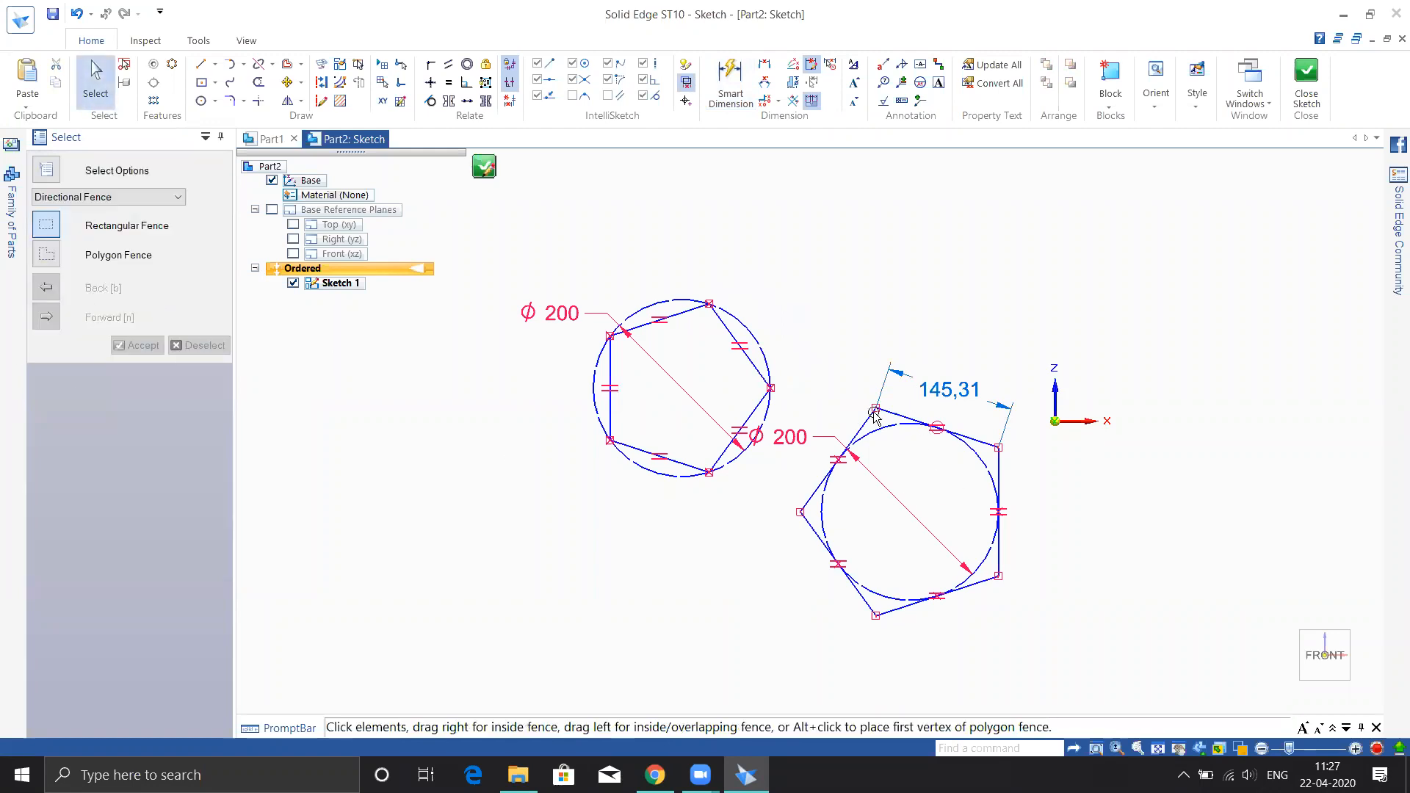
key("ctrl+z")
key("ctrl+z")
key("ctrl+z")
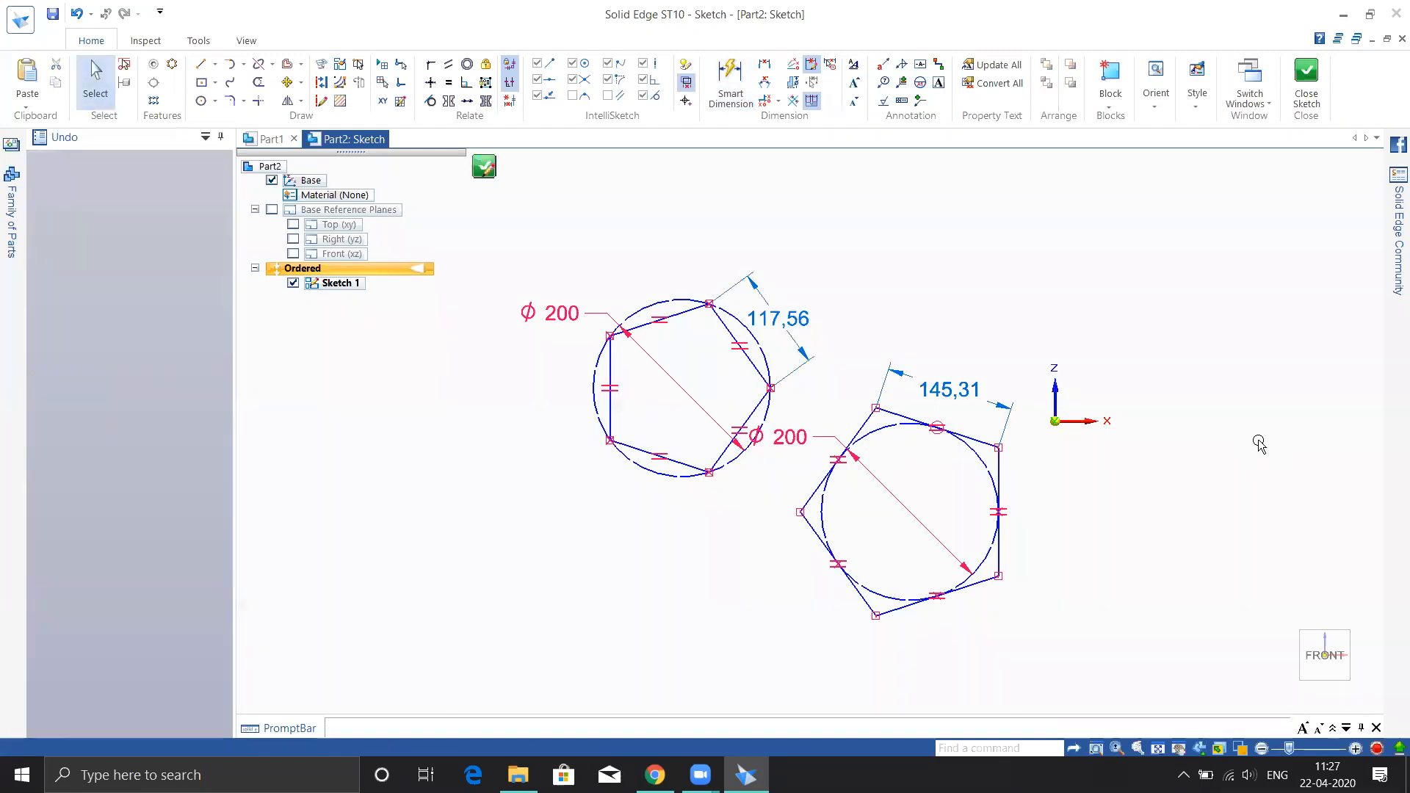
key("ctrl+z")
key("ctrl+z")
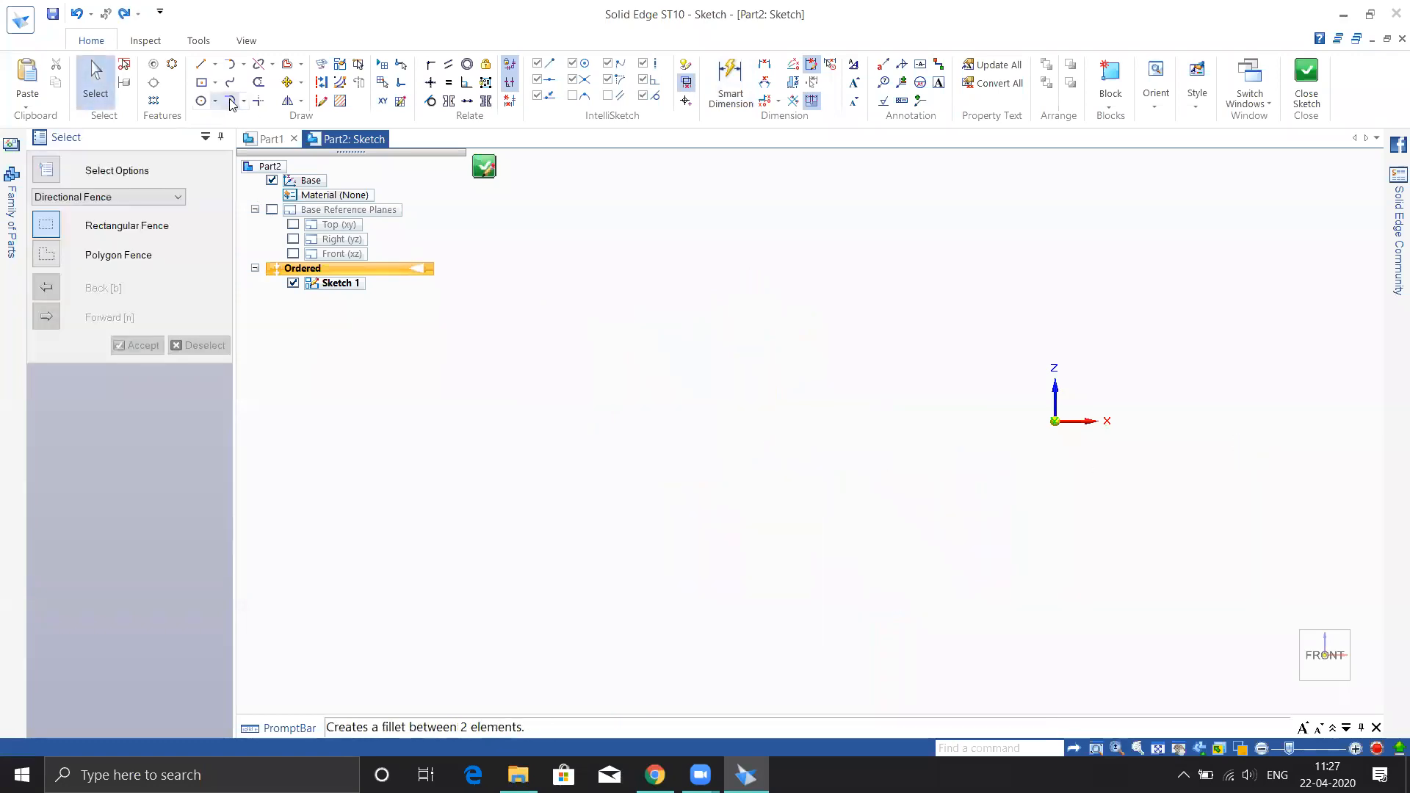
With Arc by 3 Points, draw an upward-bulging arc left of the origin and a wider downward-bulging arc below it.
left_click(214, 83)
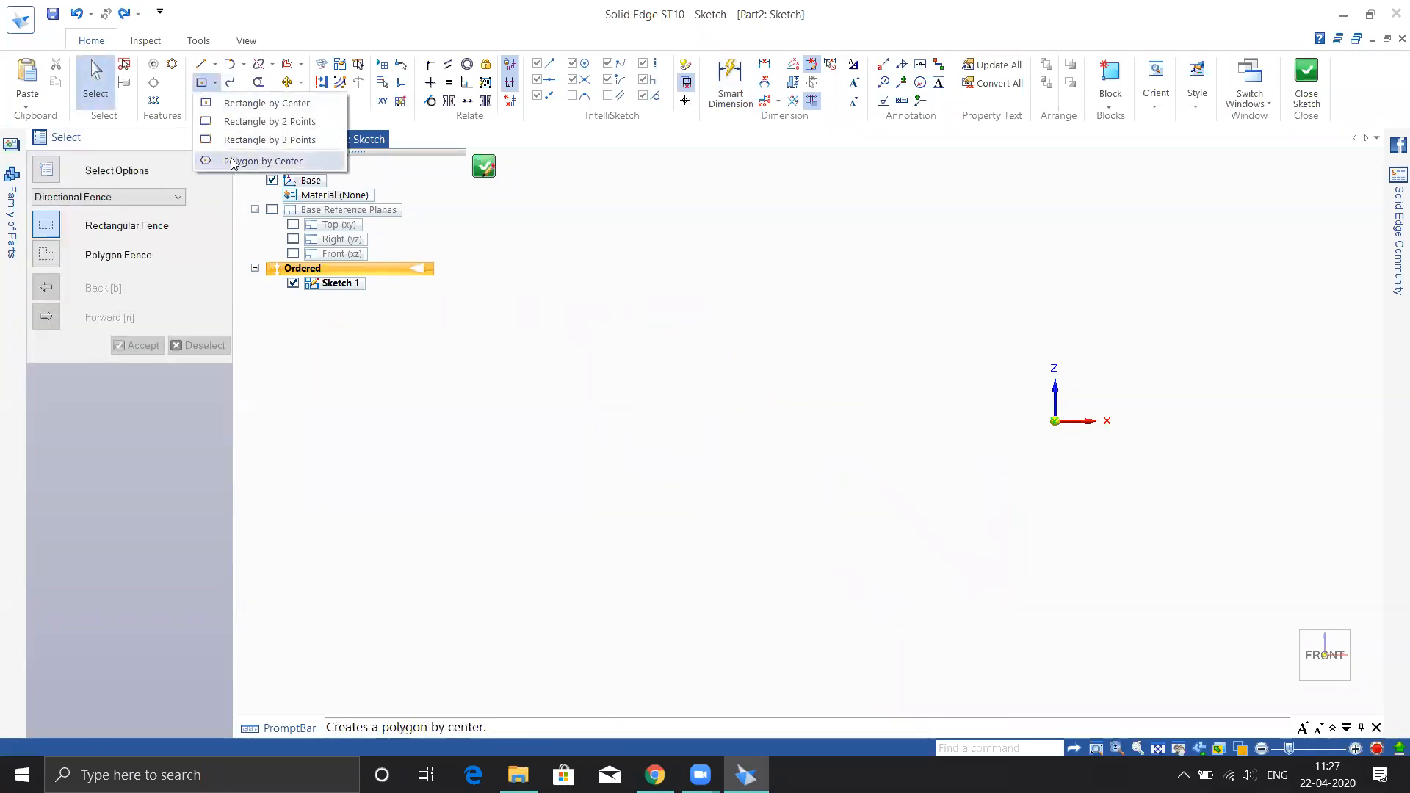
left_click(250, 161)
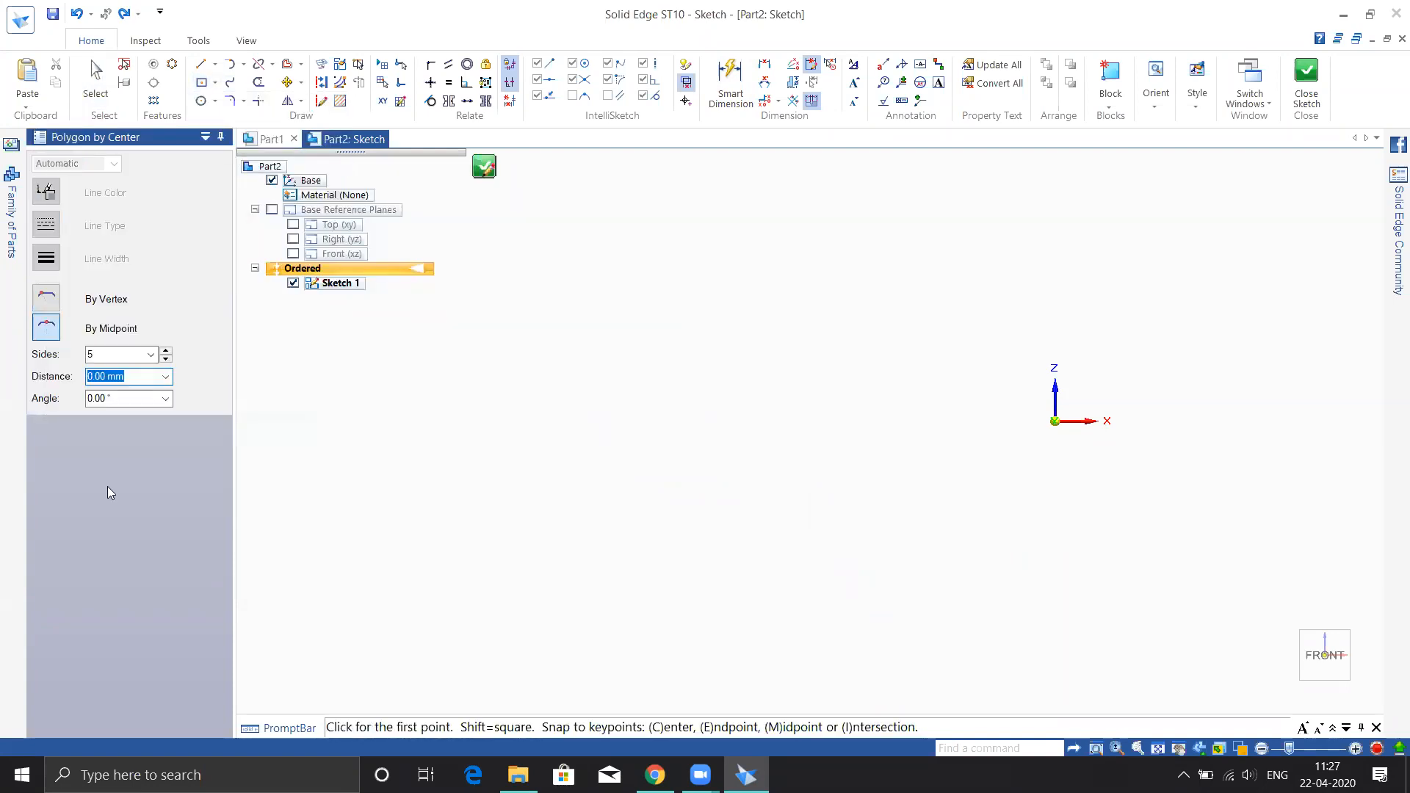
left_click(243, 65)
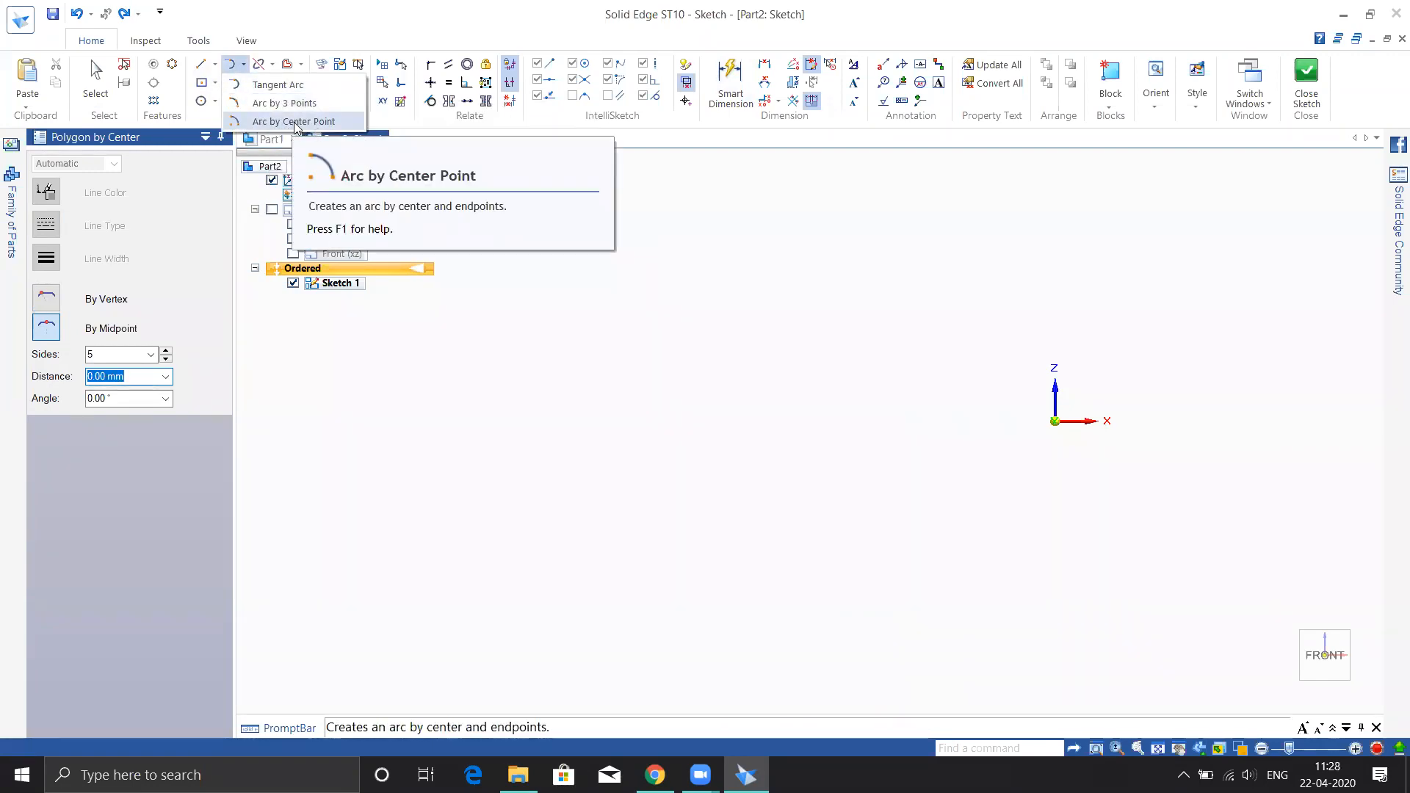
left_click(279, 105)
left_click(601, 371)
left_click(753, 323)
left_click(901, 396)
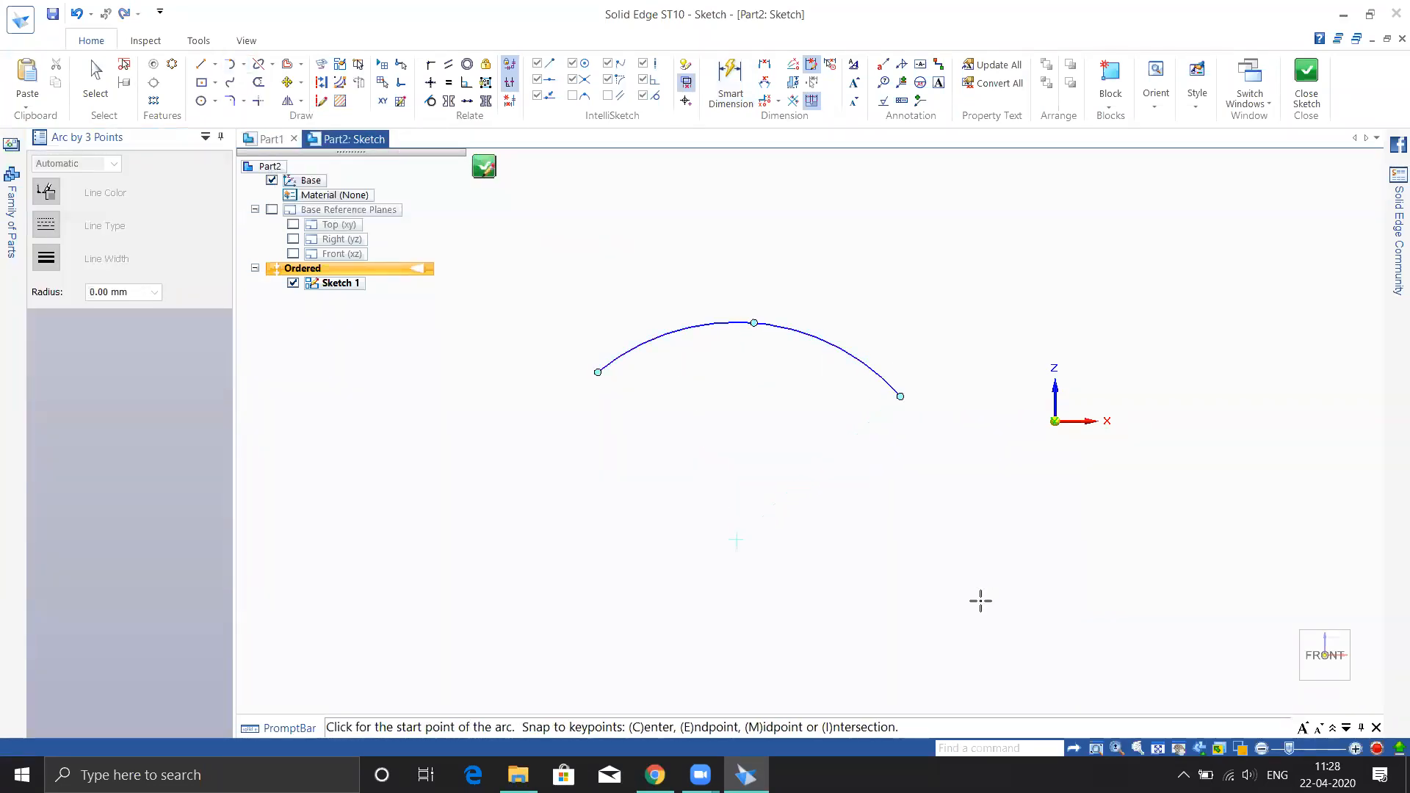
left_click(432, 446)
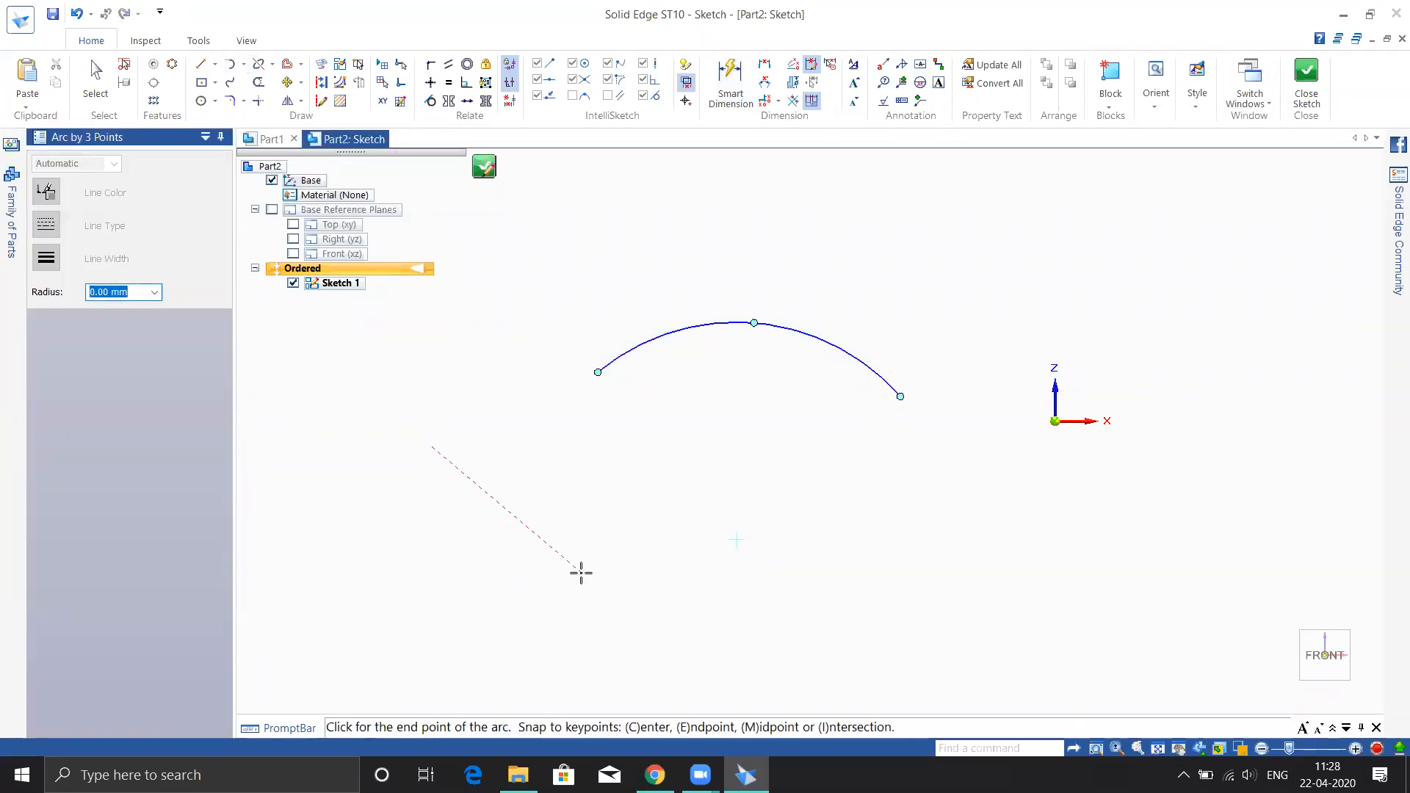
left_click(613, 581)
left_click(837, 526)
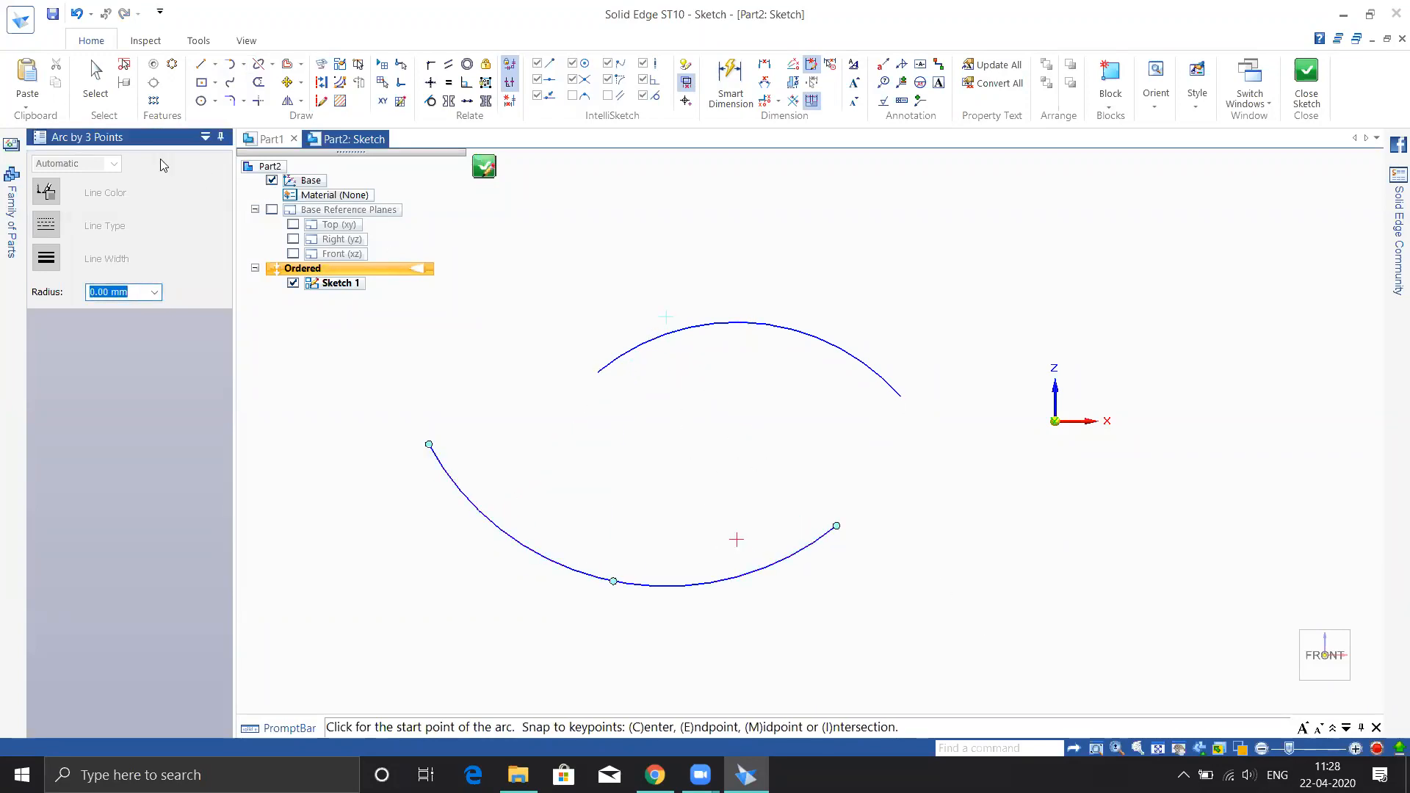
Draw a Tangent Arc above the origin that touches the upper arc near its right end, and undo it.
left_click(243, 64)
left_click(254, 85)
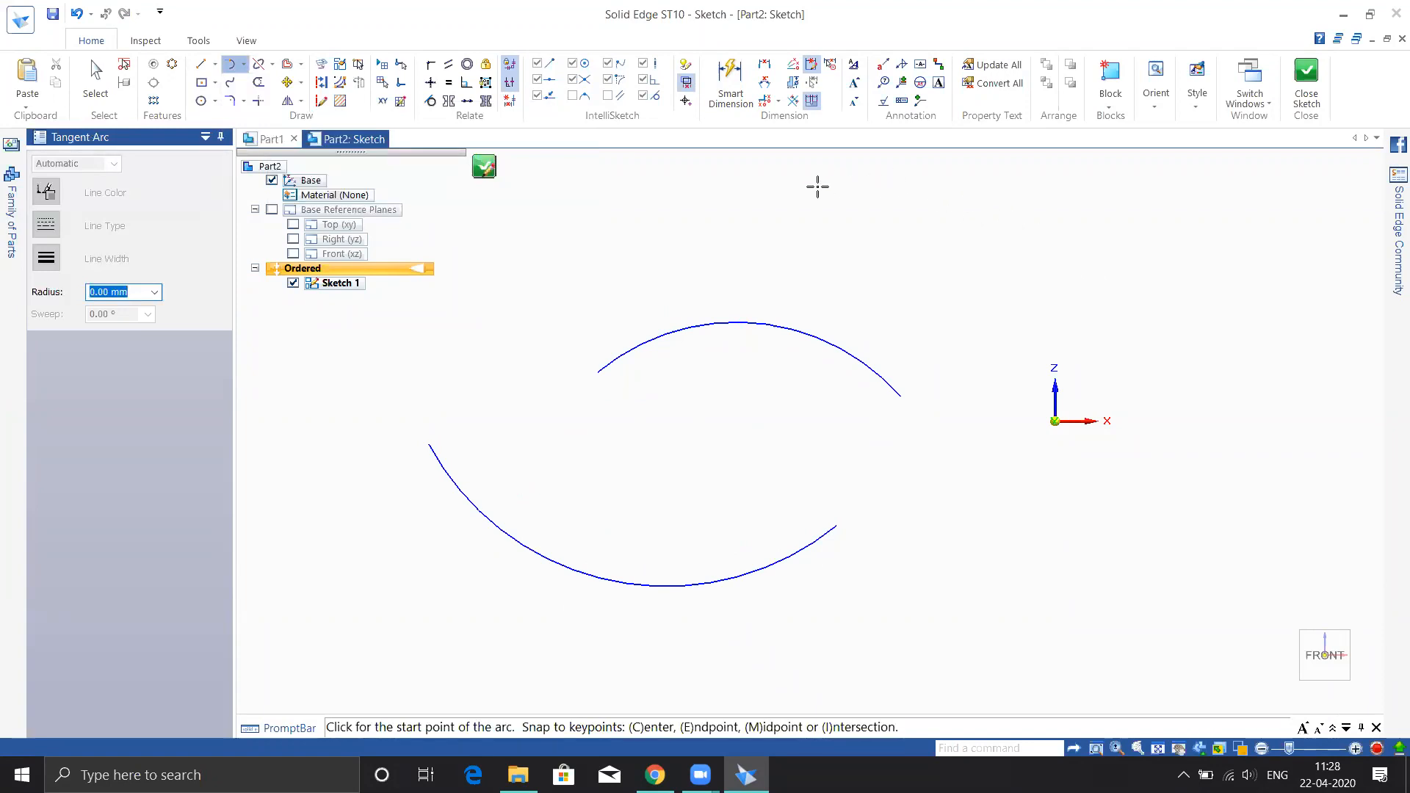
left_click(805, 197)
left_click(1019, 292)
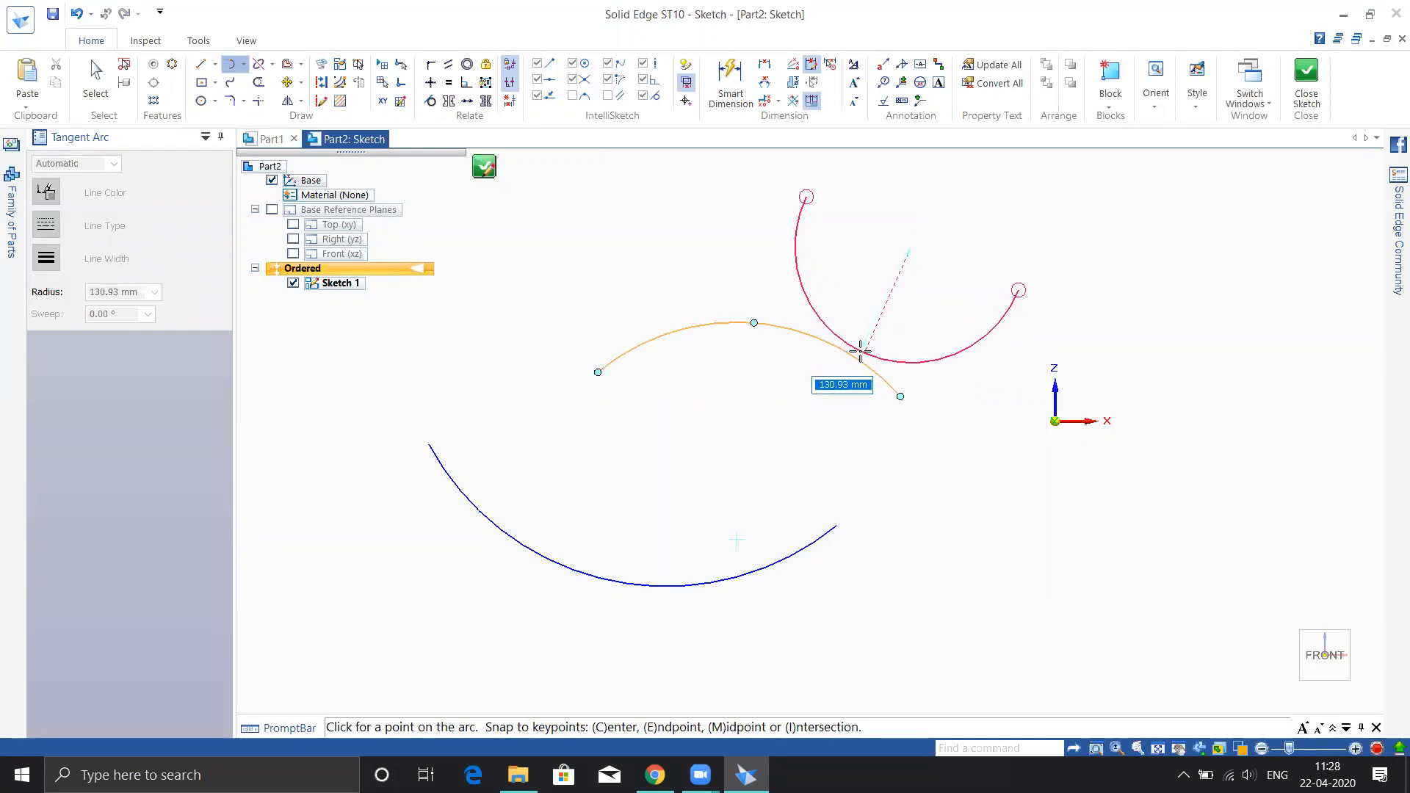
left_click(858, 356)
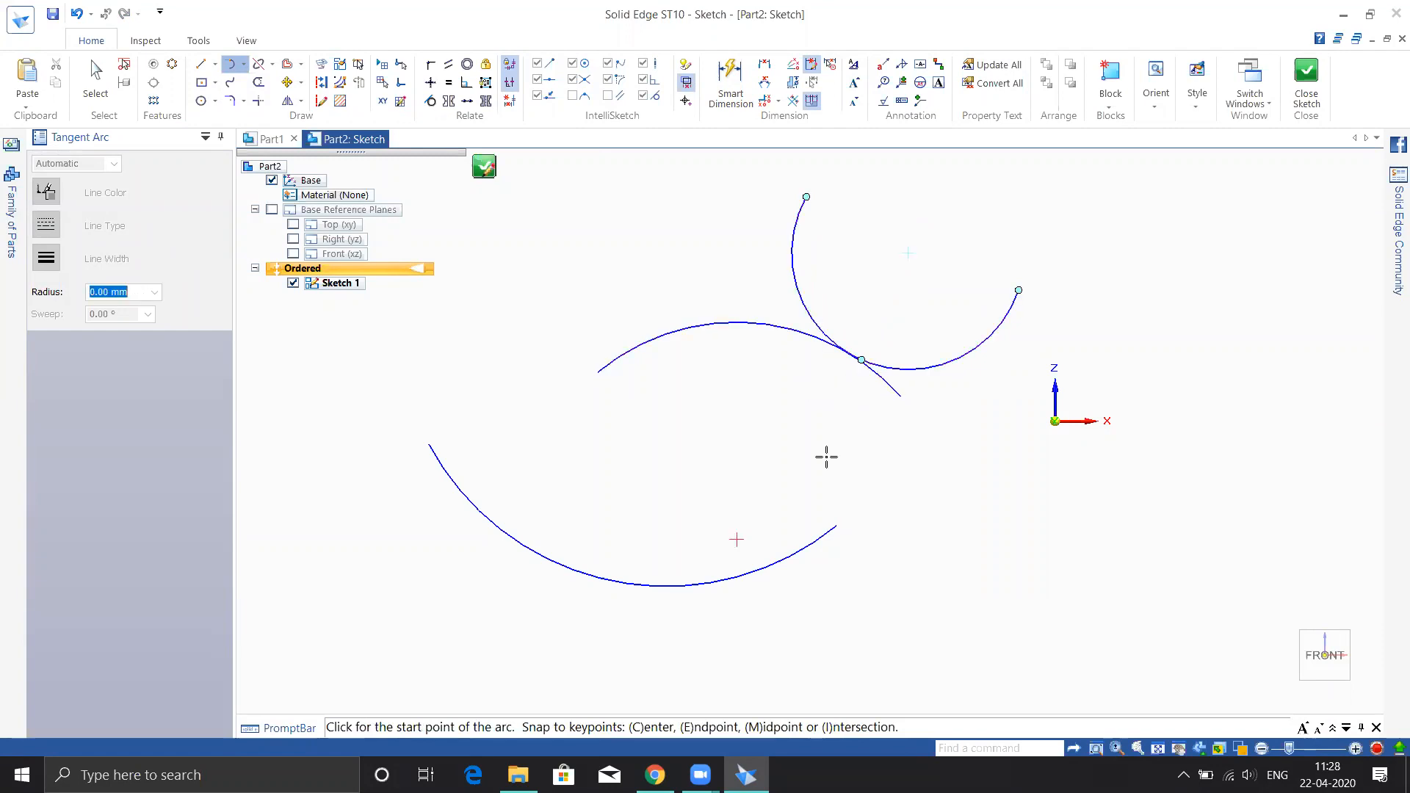
key("Escape")
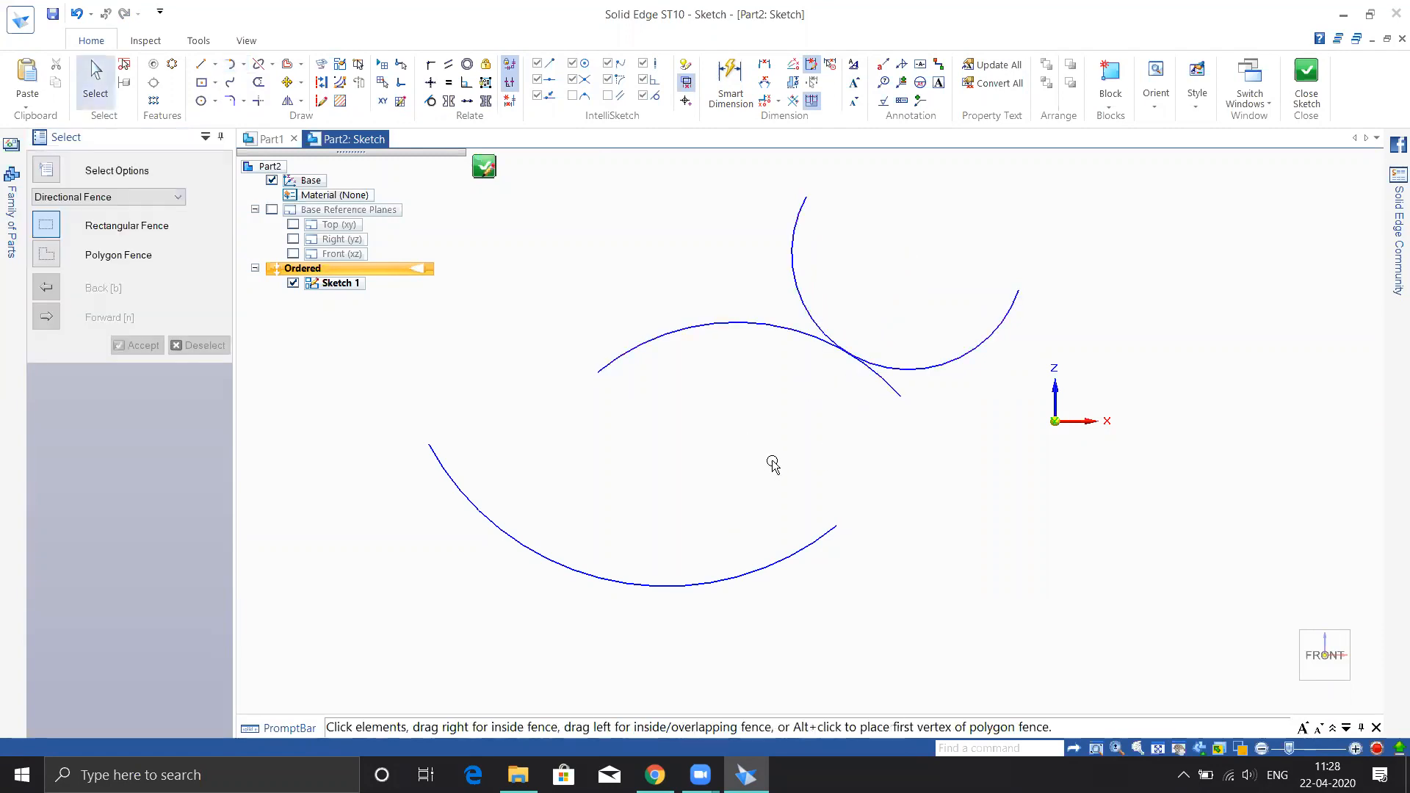
key("ctrl+z")
Draw a horizontal line above the origin and a separate line sloping up to the right, below and right of the origin.
left_click(201, 64)
mouse_move(971, 474)
middle_mouse_down("shift")
mouse_move(856, 463)
mouse_move(671, 567)
mouse_move(687, 572)
middle_mouse_up("shift")
left_click(581, 294)
left_click(876, 294)
key("Escape")
key("l")
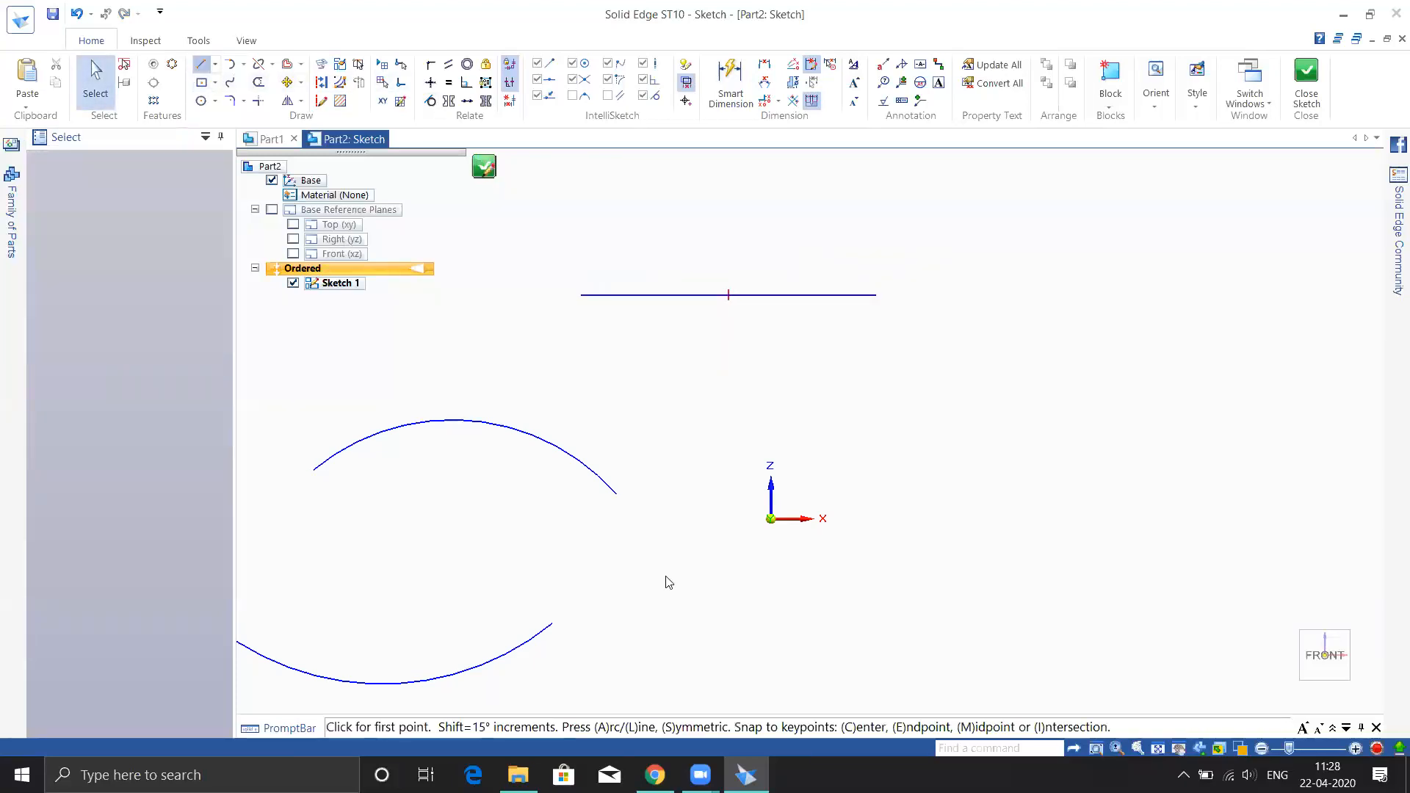
left_click(777, 651)
left_click(1027, 460)
key("Escape")
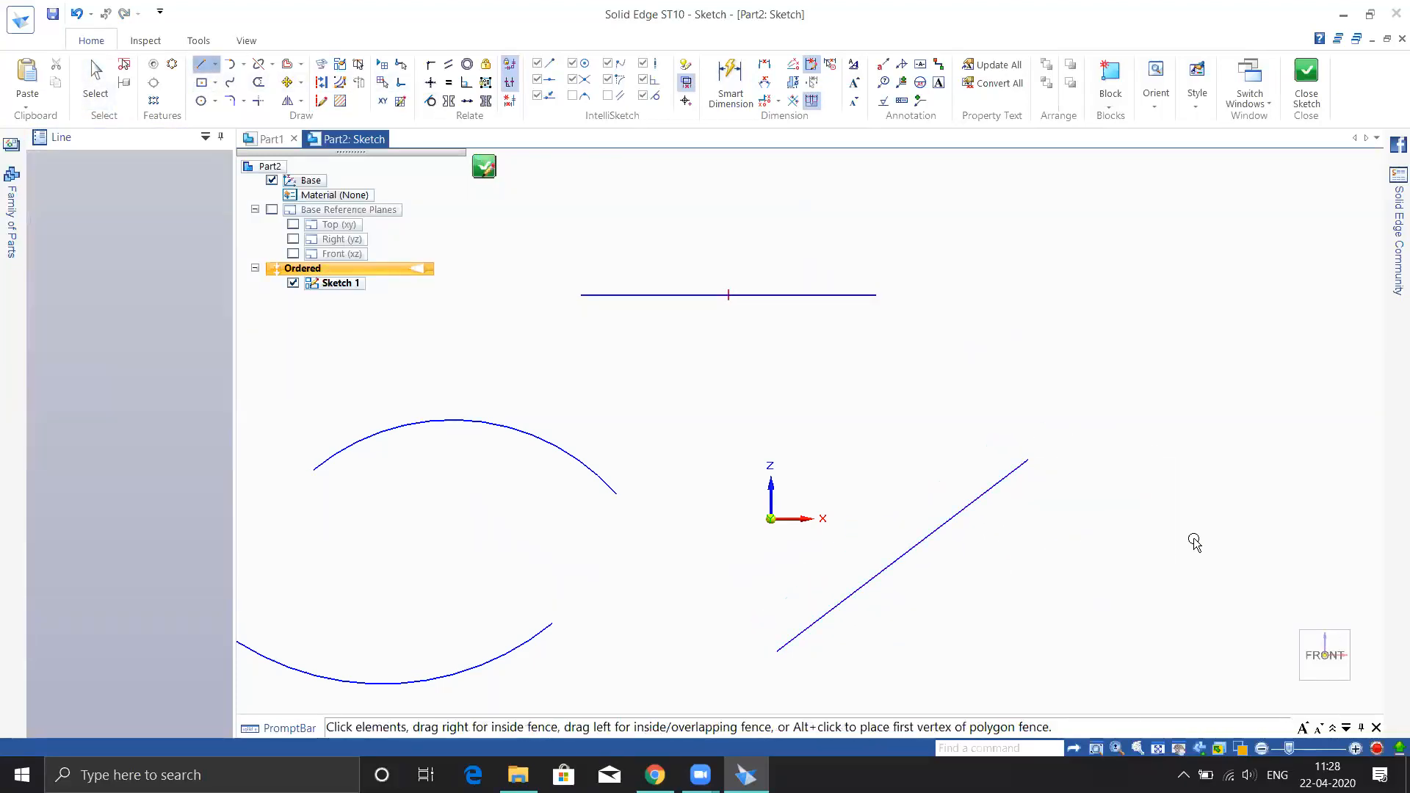
Connect the right end of the horizontal line to the upper end of the sloped line with a Tangent Arc.
left_click(244, 66)
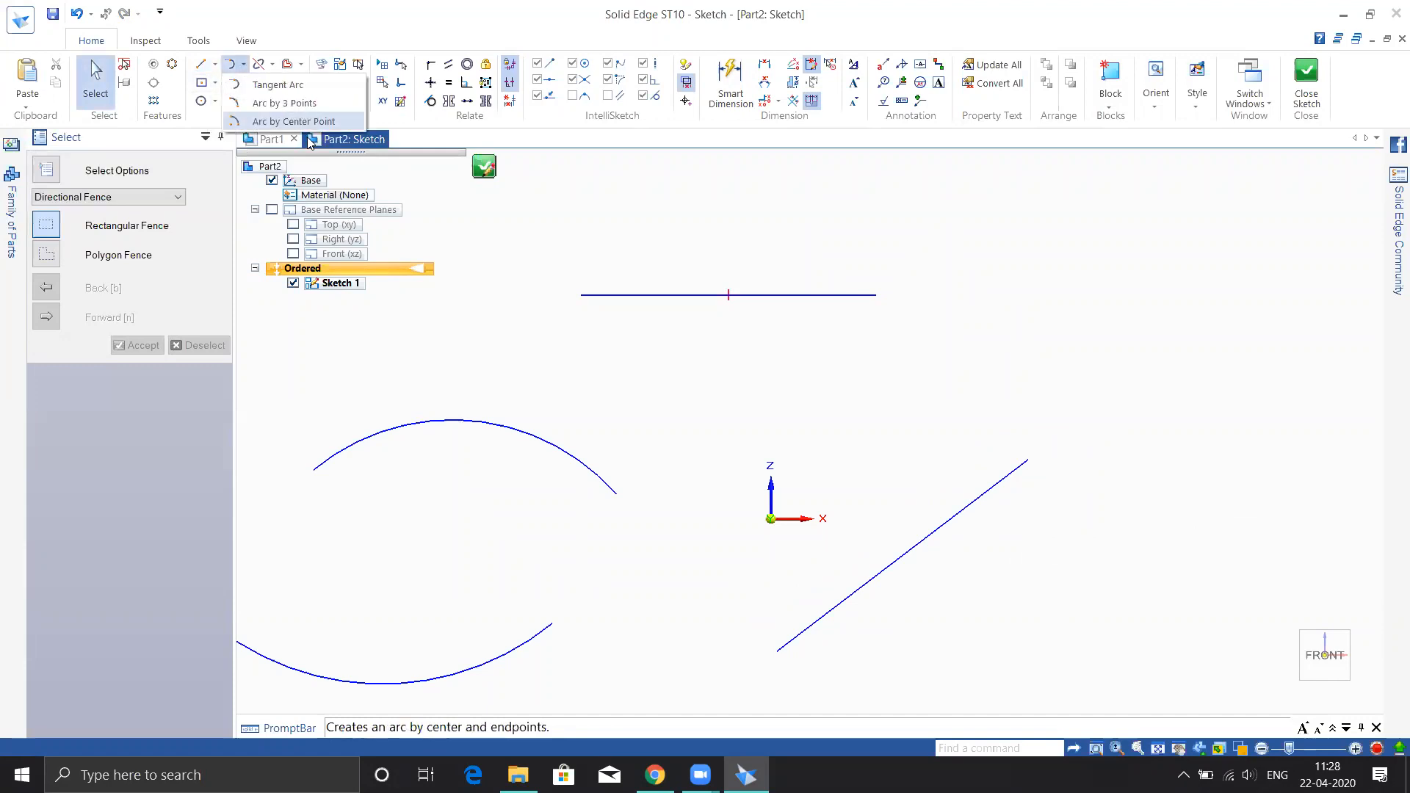
left_click(272, 86)
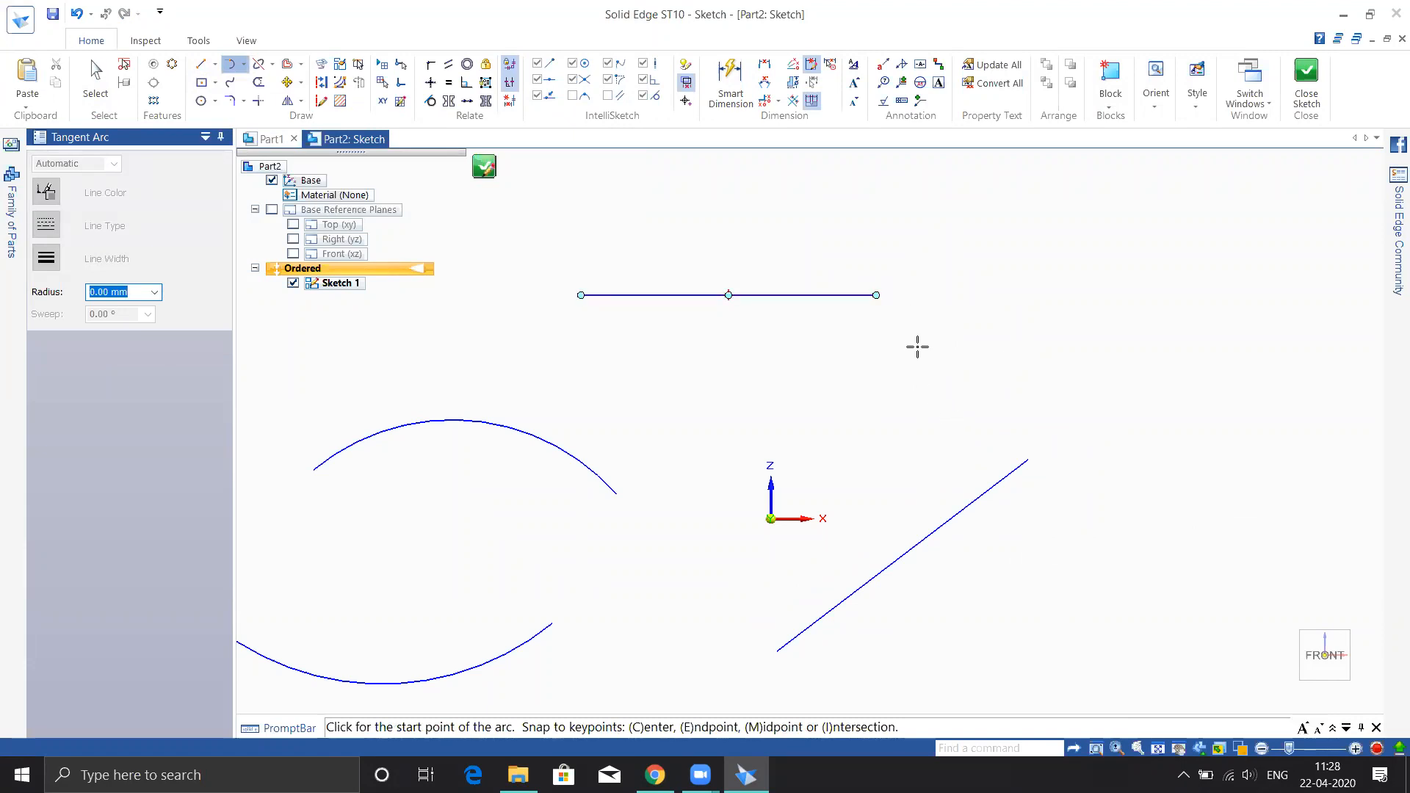
left_click(875, 295)
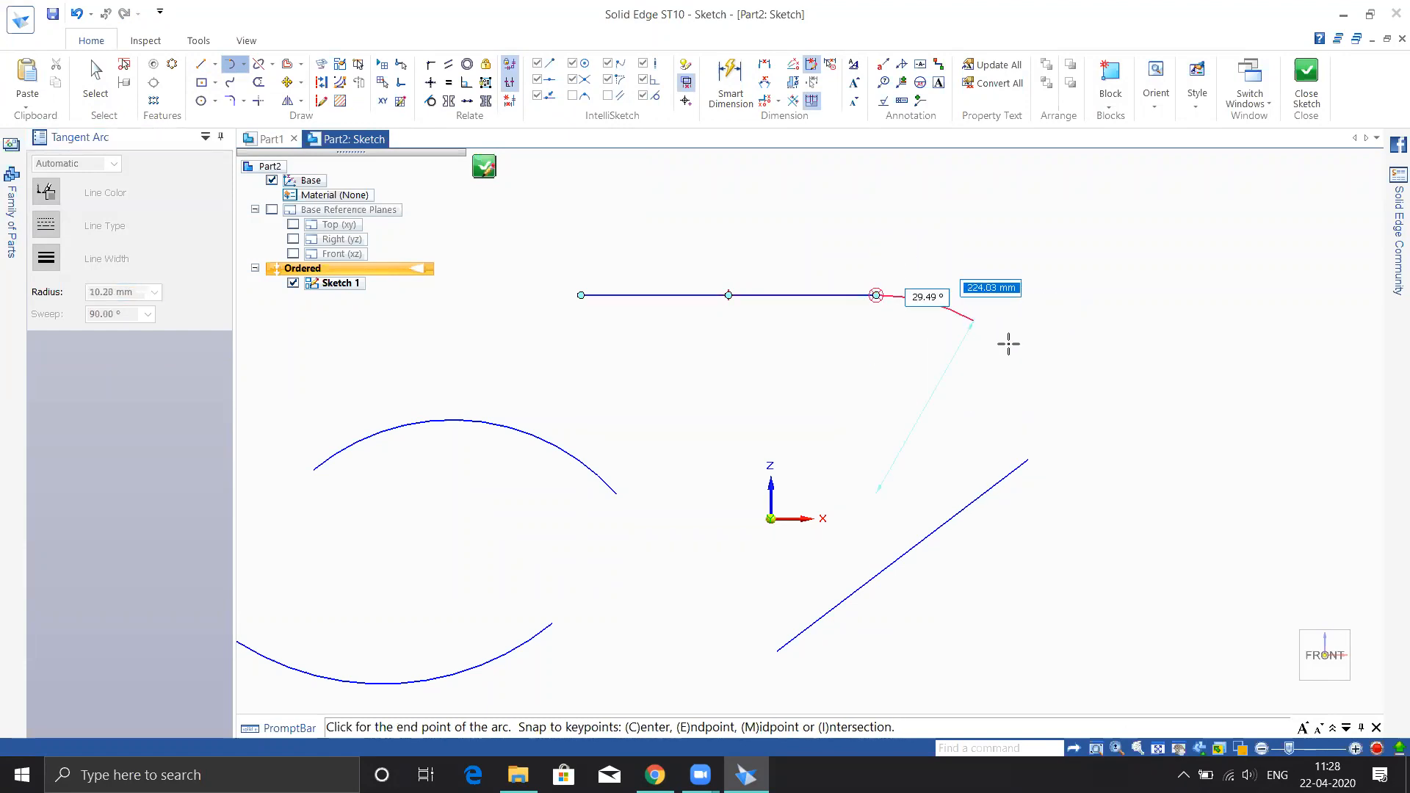
left_click(1029, 461)
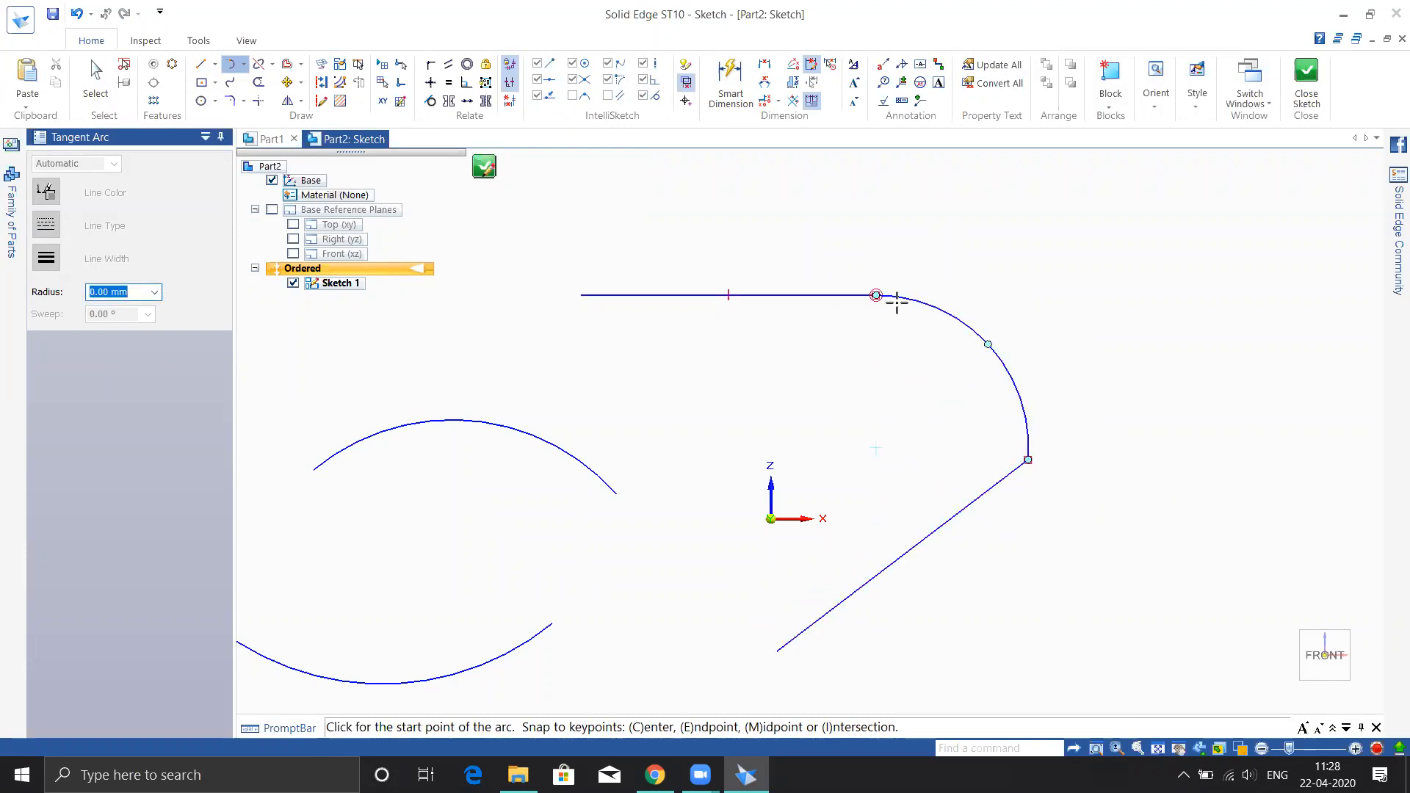
key("Escape")
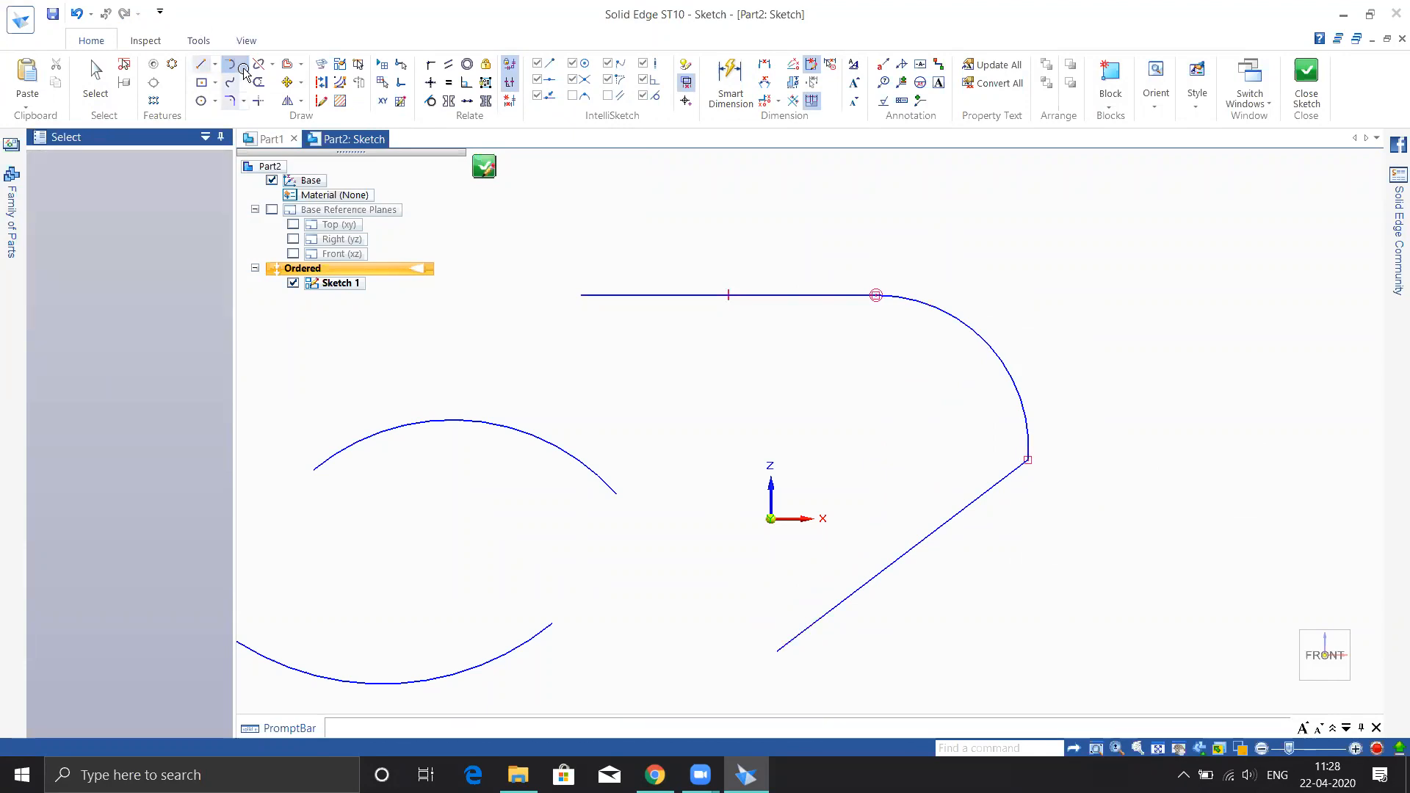
With Arc by Center Point, draw an upward-bulging arc just under the horizontal line, centred above and left of the origin.
left_click(259, 66)
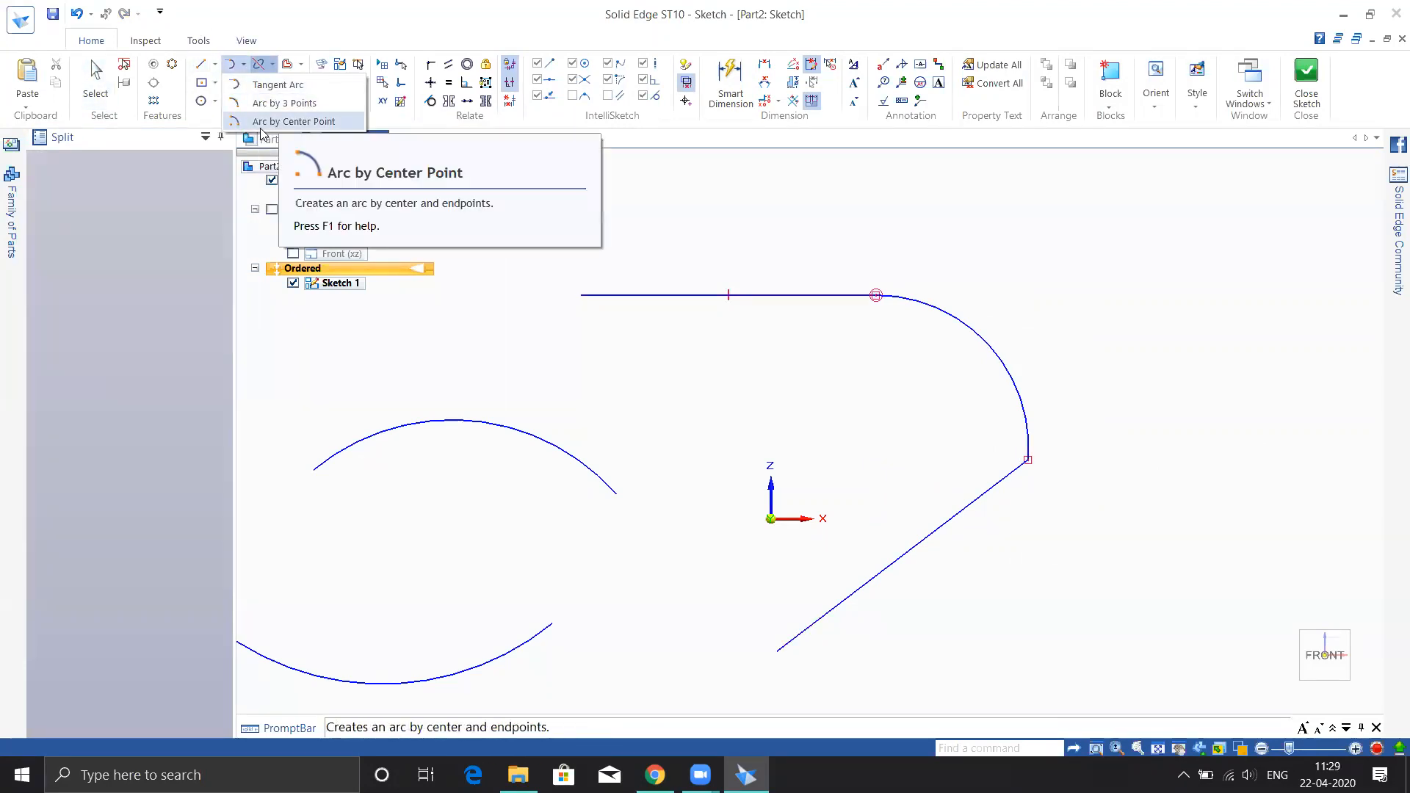
left_click(276, 122)
left_click(701, 419)
left_click(596, 348)
left_click(825, 387)
Draw another arc by center point right of the connected lines, with radius about 178 mm and sweep about 94°.
middle_click_drag(1243, 511, 1068, 449, "shift")
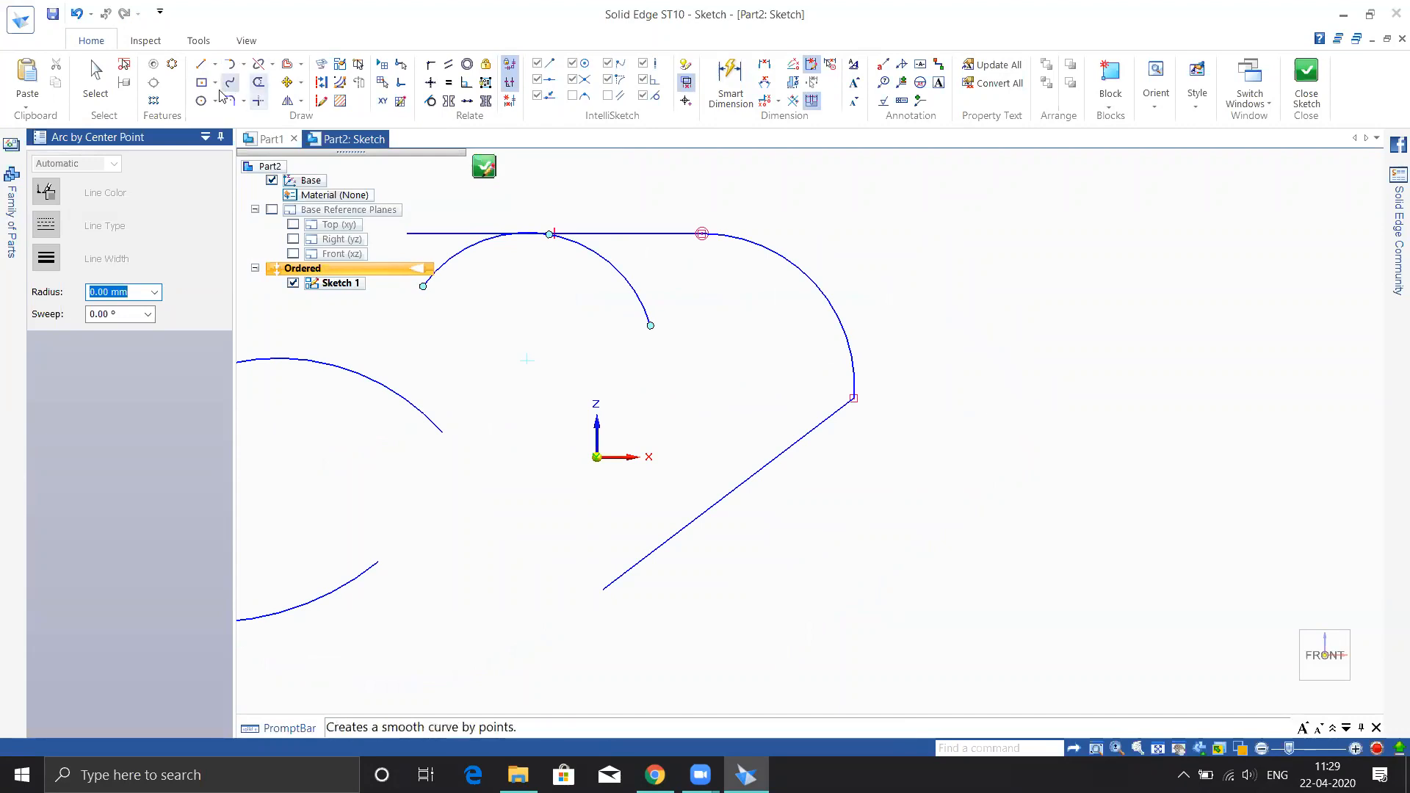
left_click(1032, 447)
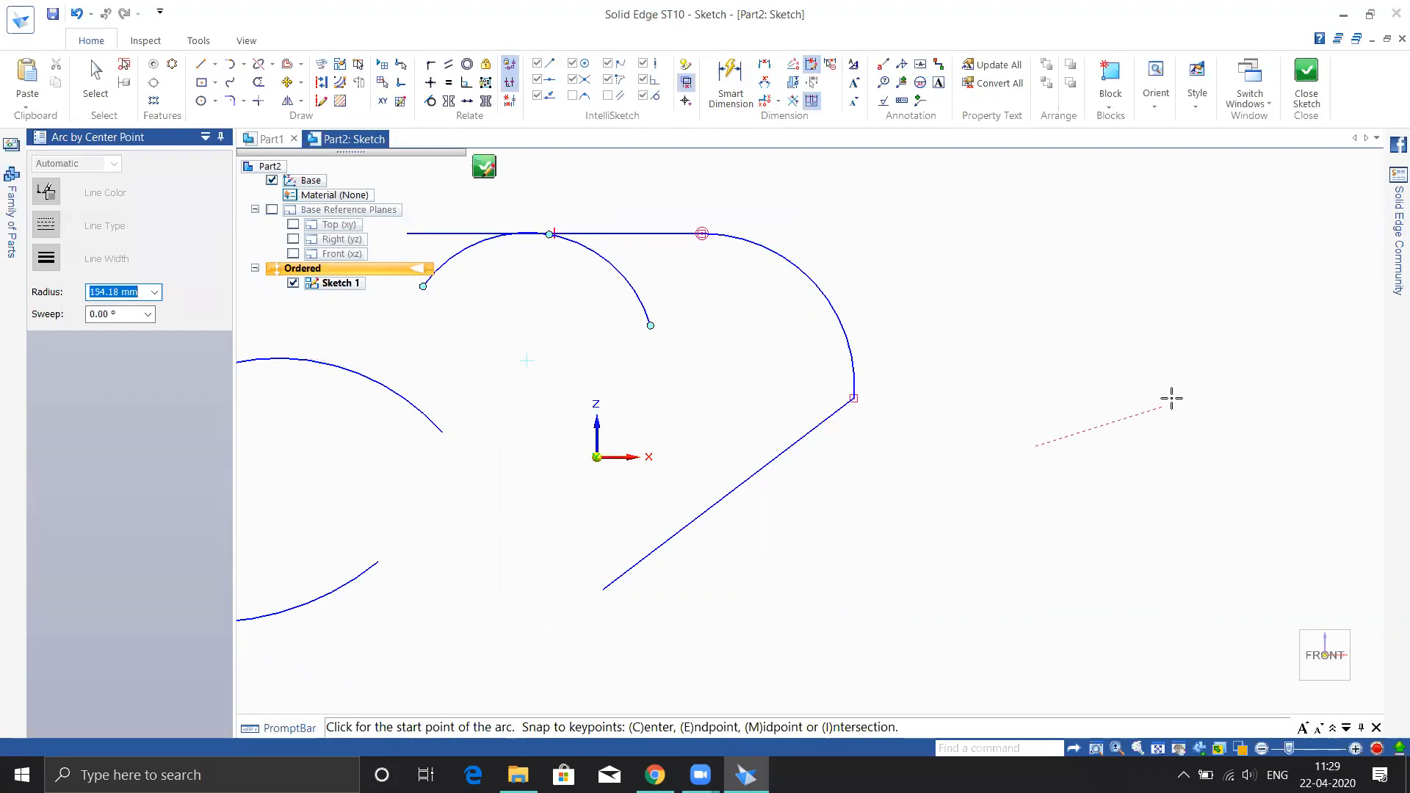
left_click(1179, 390)
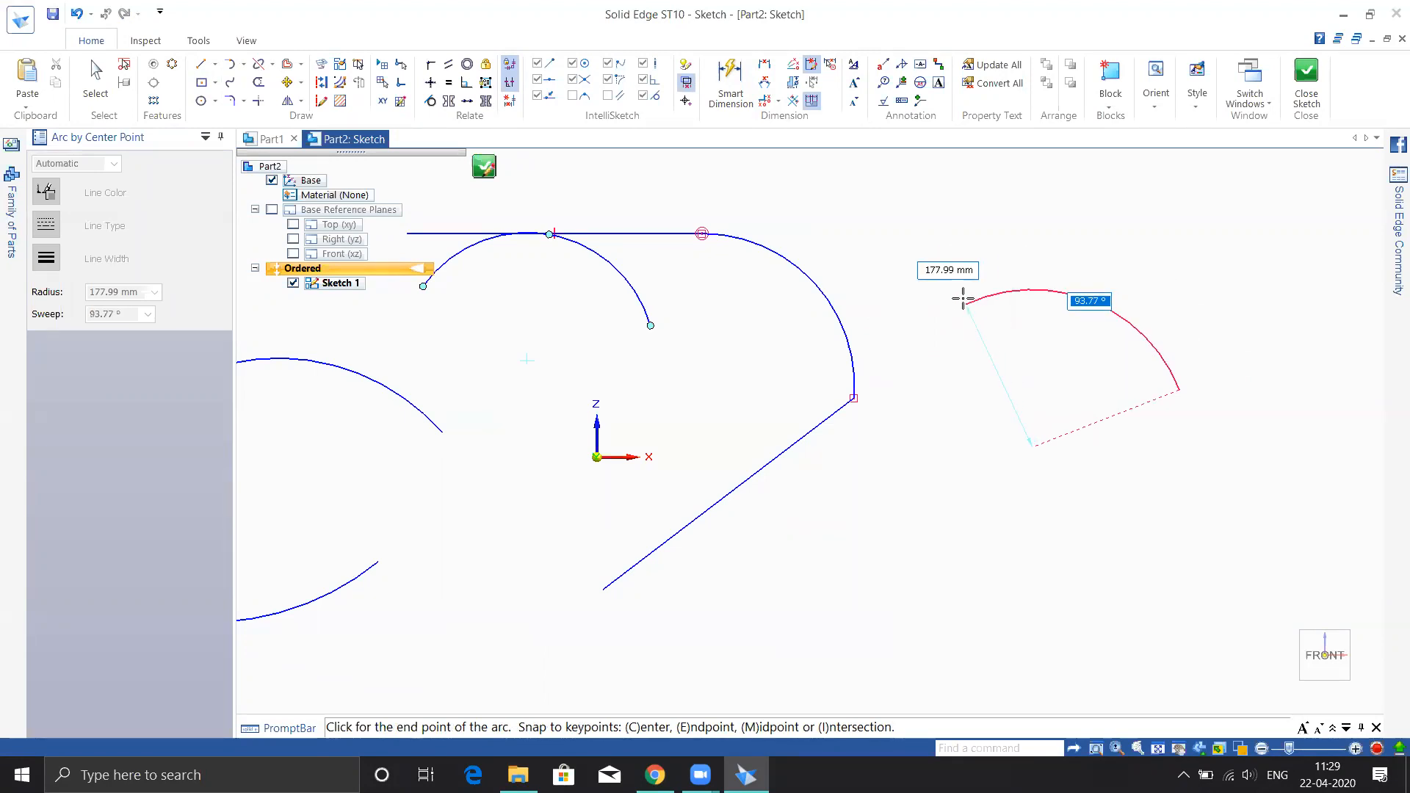
left_click(963, 299)
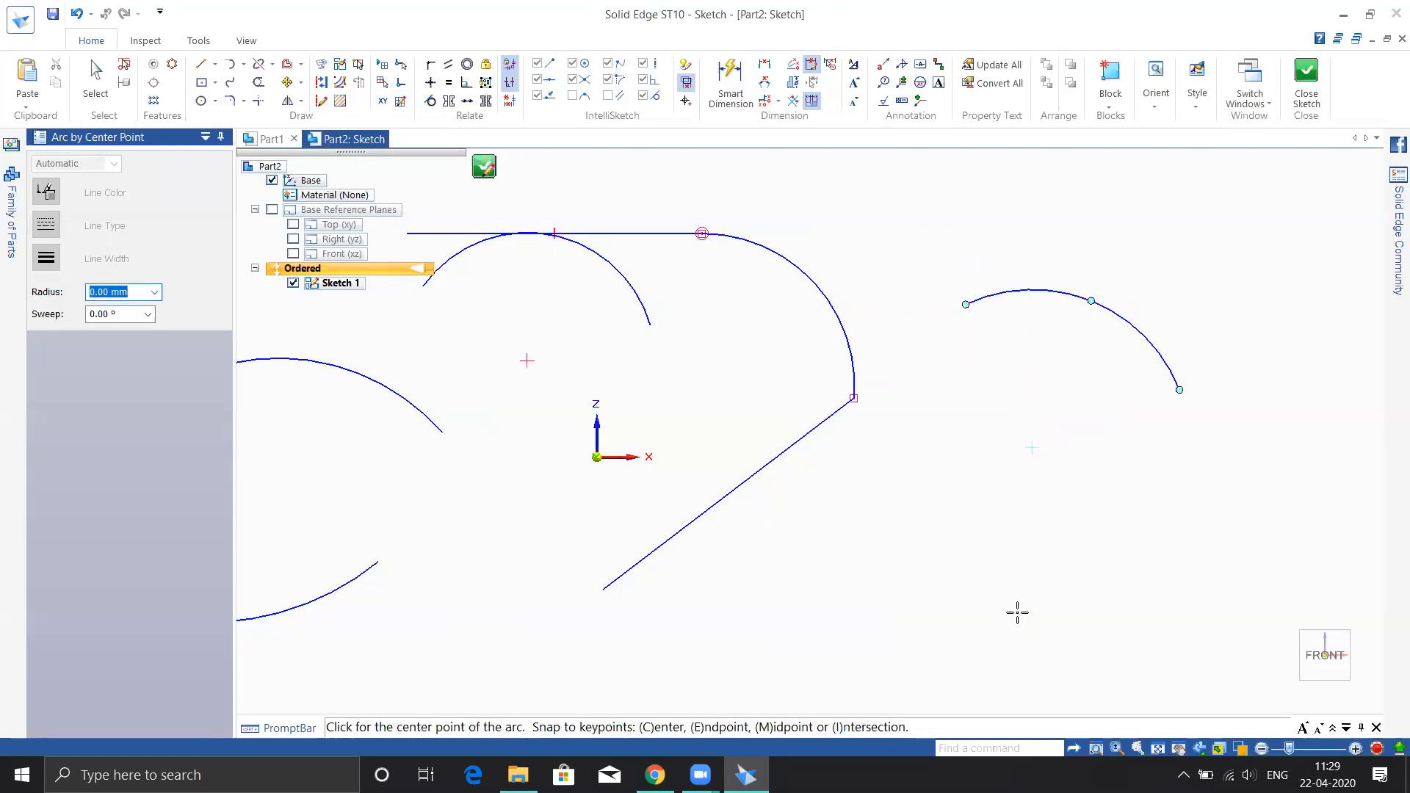
scroll(987, 532, "down", 2)
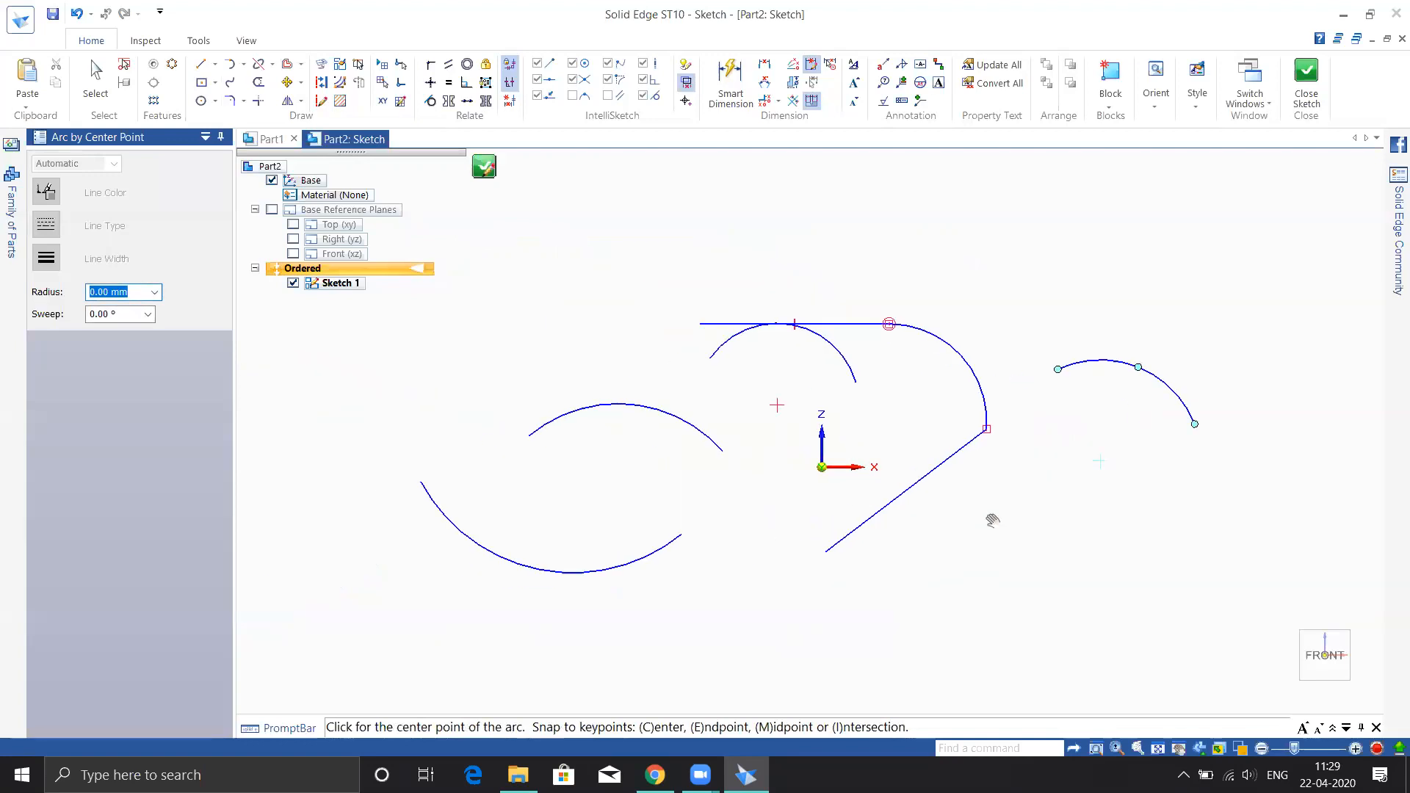
left_click(243, 64)
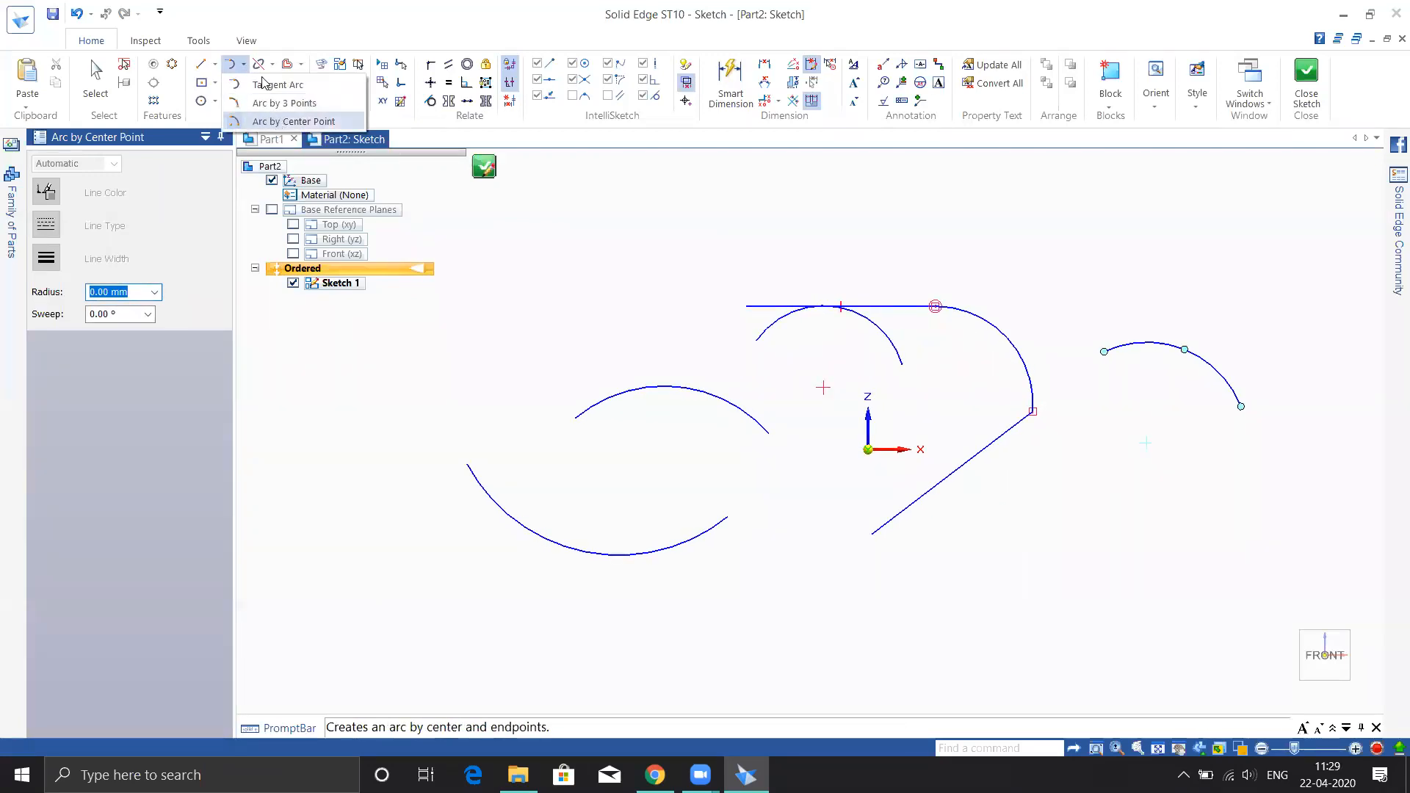
left_click(287, 121)
left_click(483, 321)
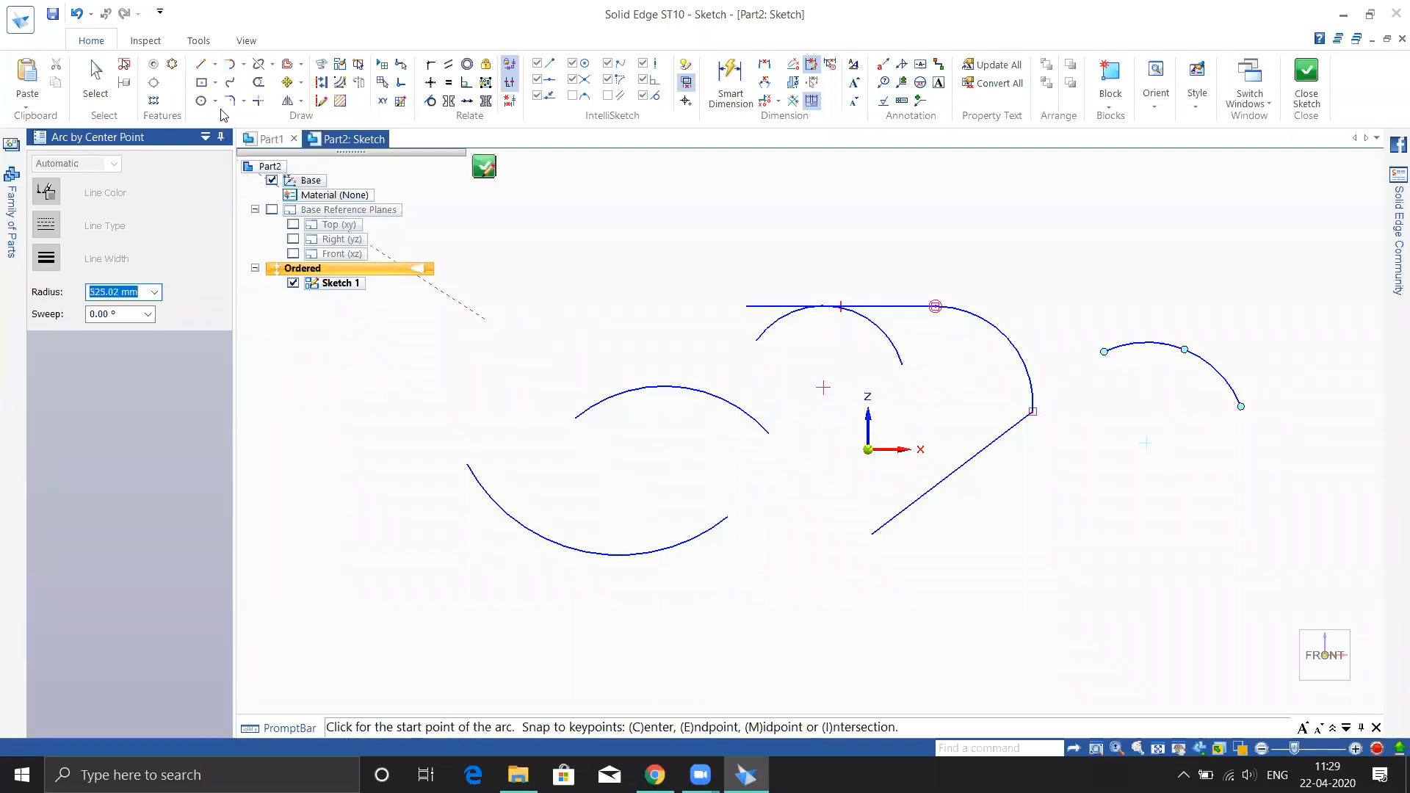
With the Curve tool, draw a short slanted curve and a long wavy curve below the arcs and the sloped line.
left_click(231, 86)
middle_click_drag(757, 586, 681, 403, "shift")
left_click_drag(339, 509, 388, 482)
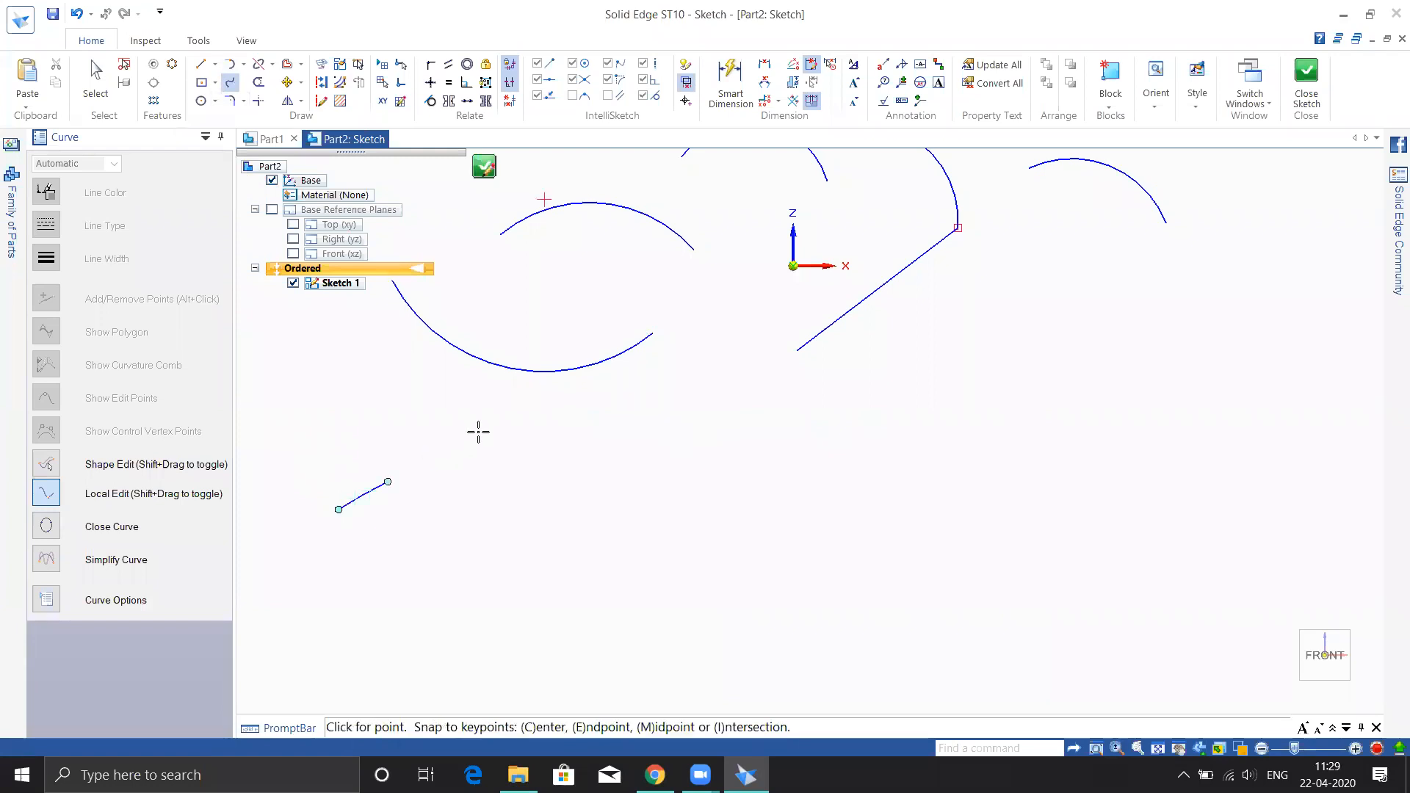
left_click(482, 435)
left_click_drag(680, 434, 733, 497)
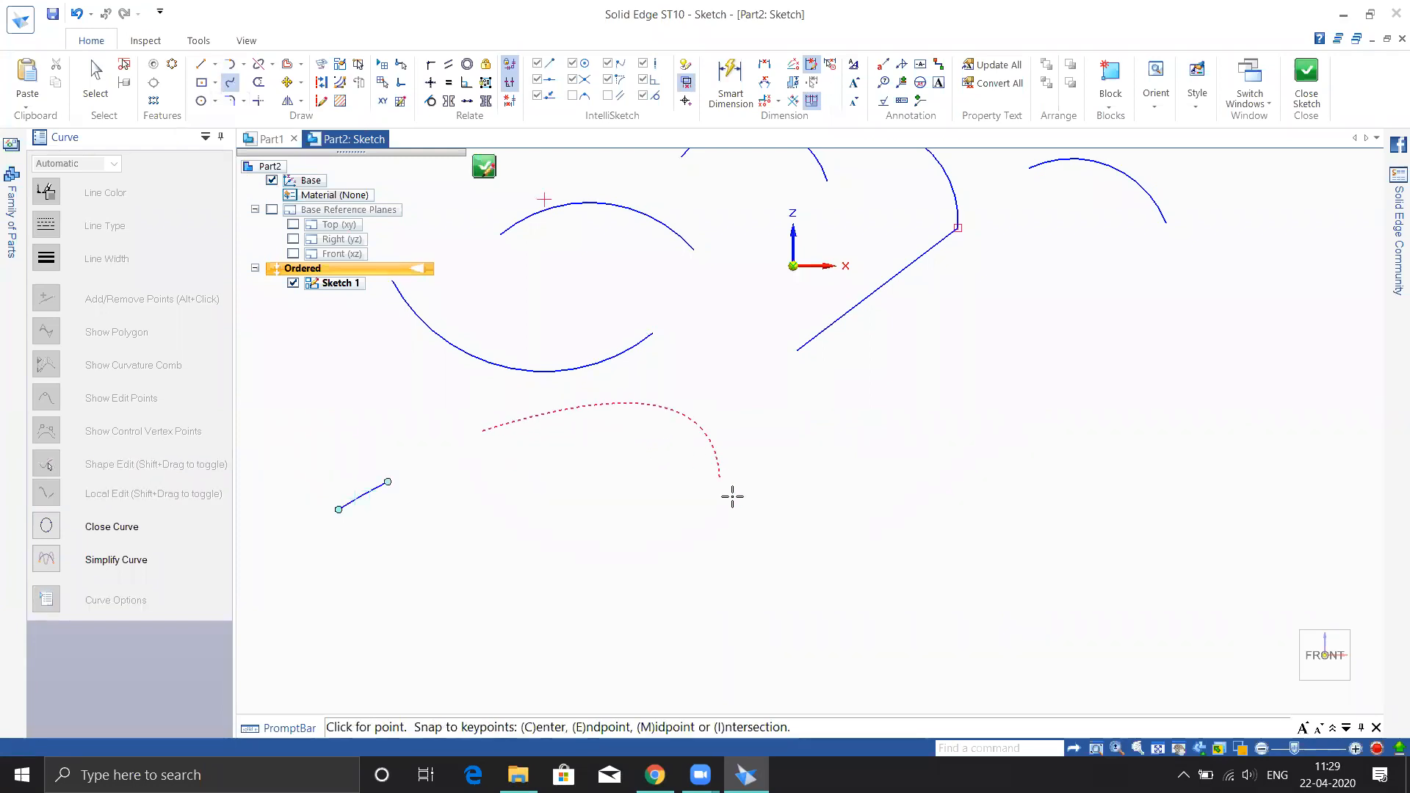
mouse_move(829, 535)
left_mouse_down()
mouse_move(979, 472)
mouse_move(1180, 434)
mouse_move(1281, 529)
mouse_move(1269, 529)
mouse_move(1266, 463)
mouse_move(1269, 488)
mouse_move(1326, 466)
mouse_move(1303, 416)
mouse_move(1316, 473)
mouse_move(1282, 439)
left_mouse_up()
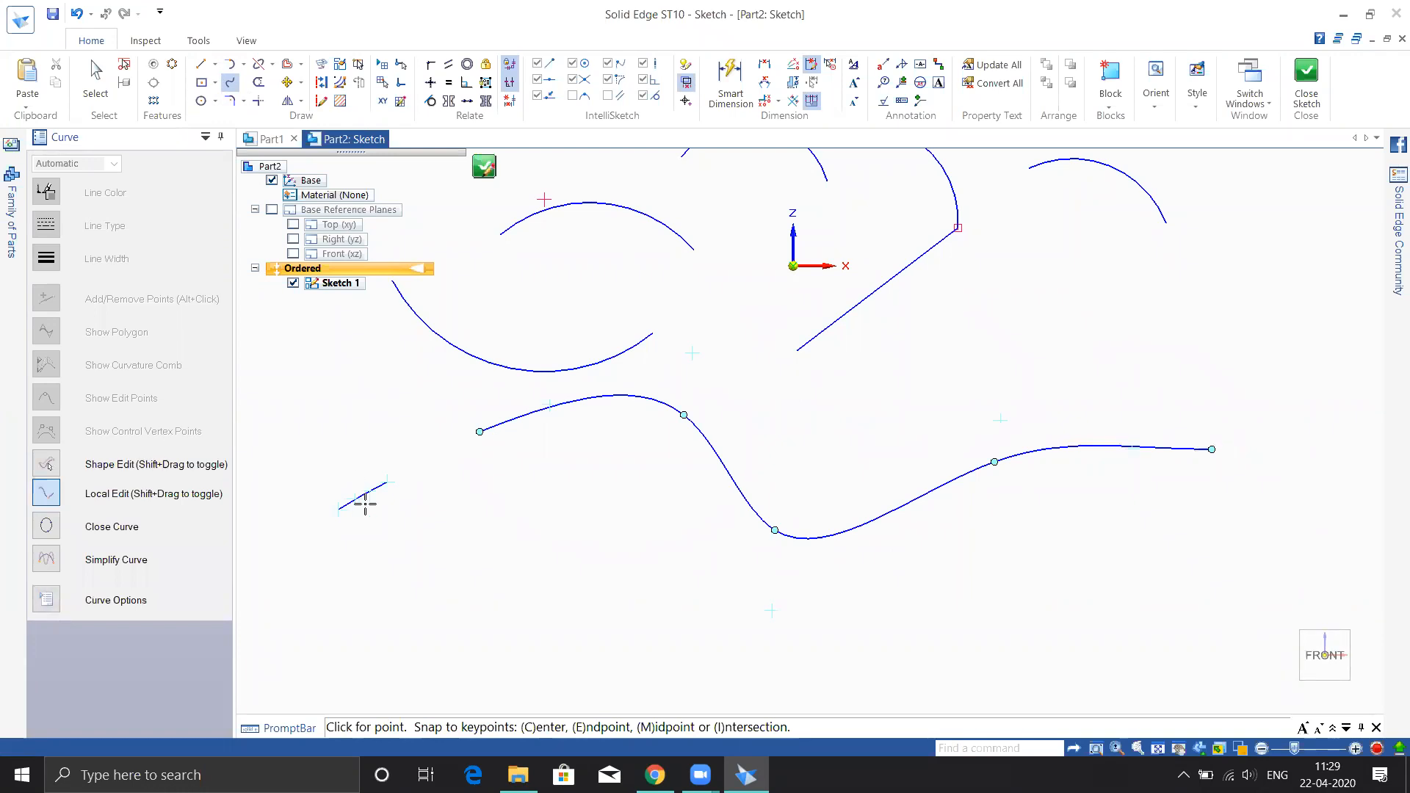
Draw a second long wavy curve below the first one and leave the Curve tool.
left_click_drag(385, 578, 527, 583)
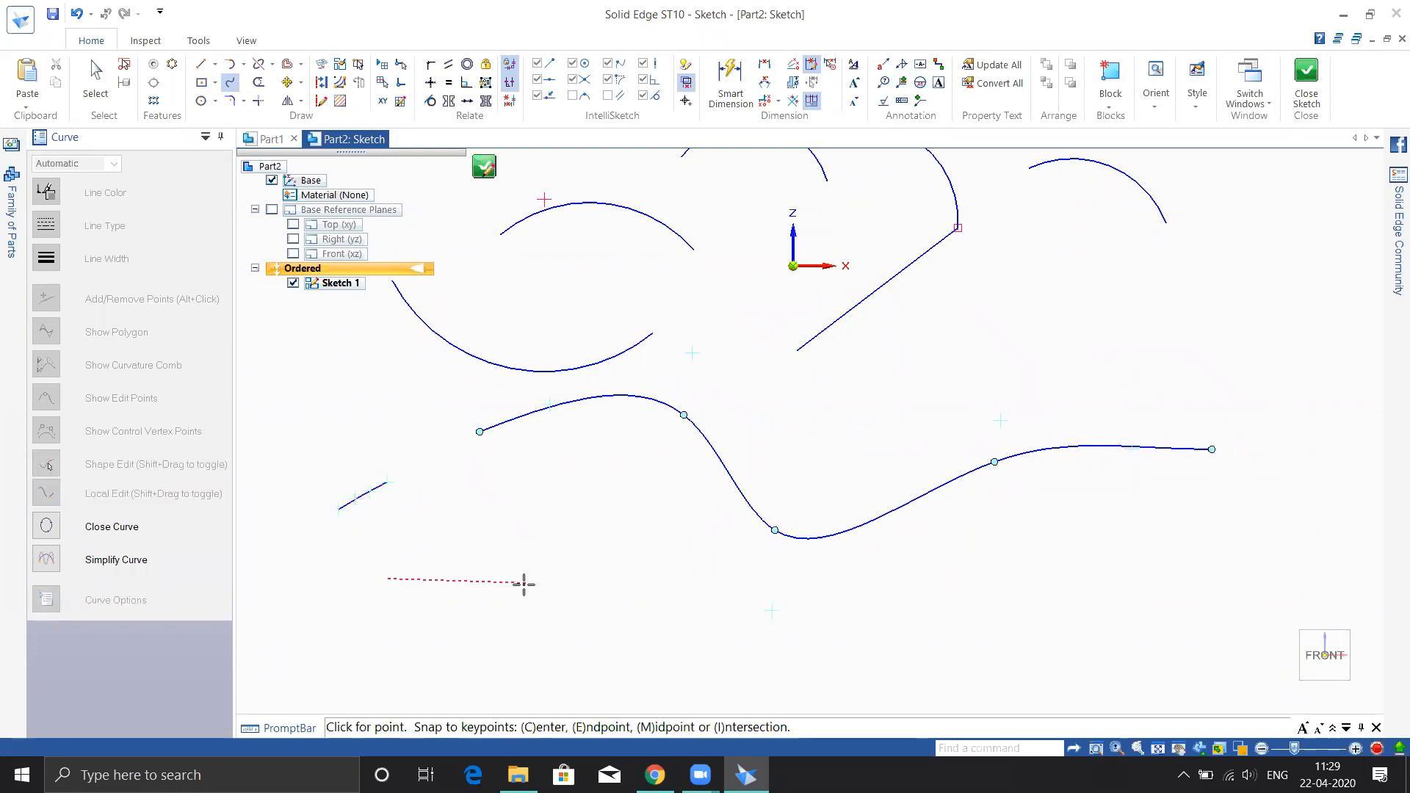
mouse_move(697, 681)
left_mouse_down()
mouse_move(1152, 592)
mouse_move(1246, 636)
mouse_move(1190, 609)
left_mouse_up()
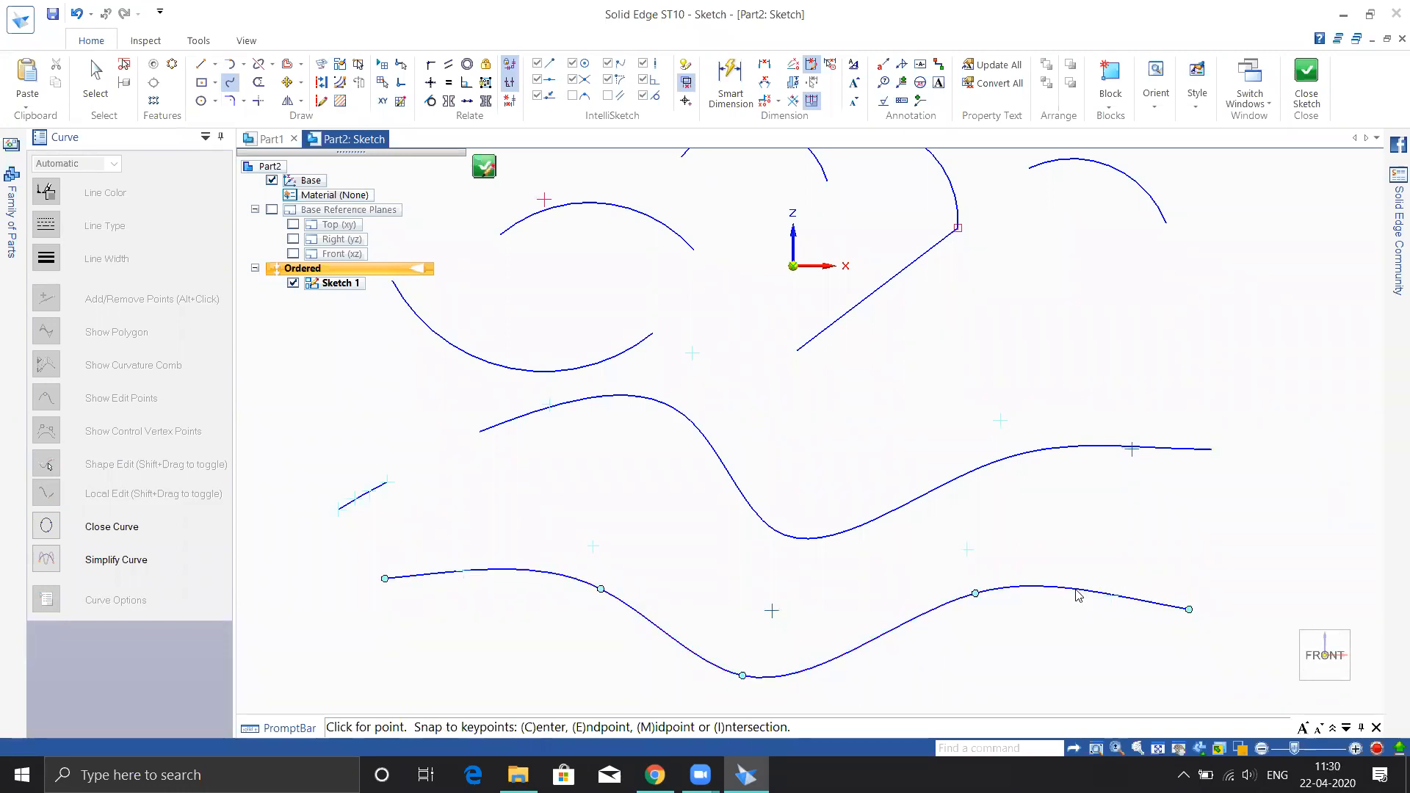
key("Escape")
Draw two arched curves, one above the other, below the left part of the second wavy curve.
middle_click_drag(475, 562, 533, 382, "shift")
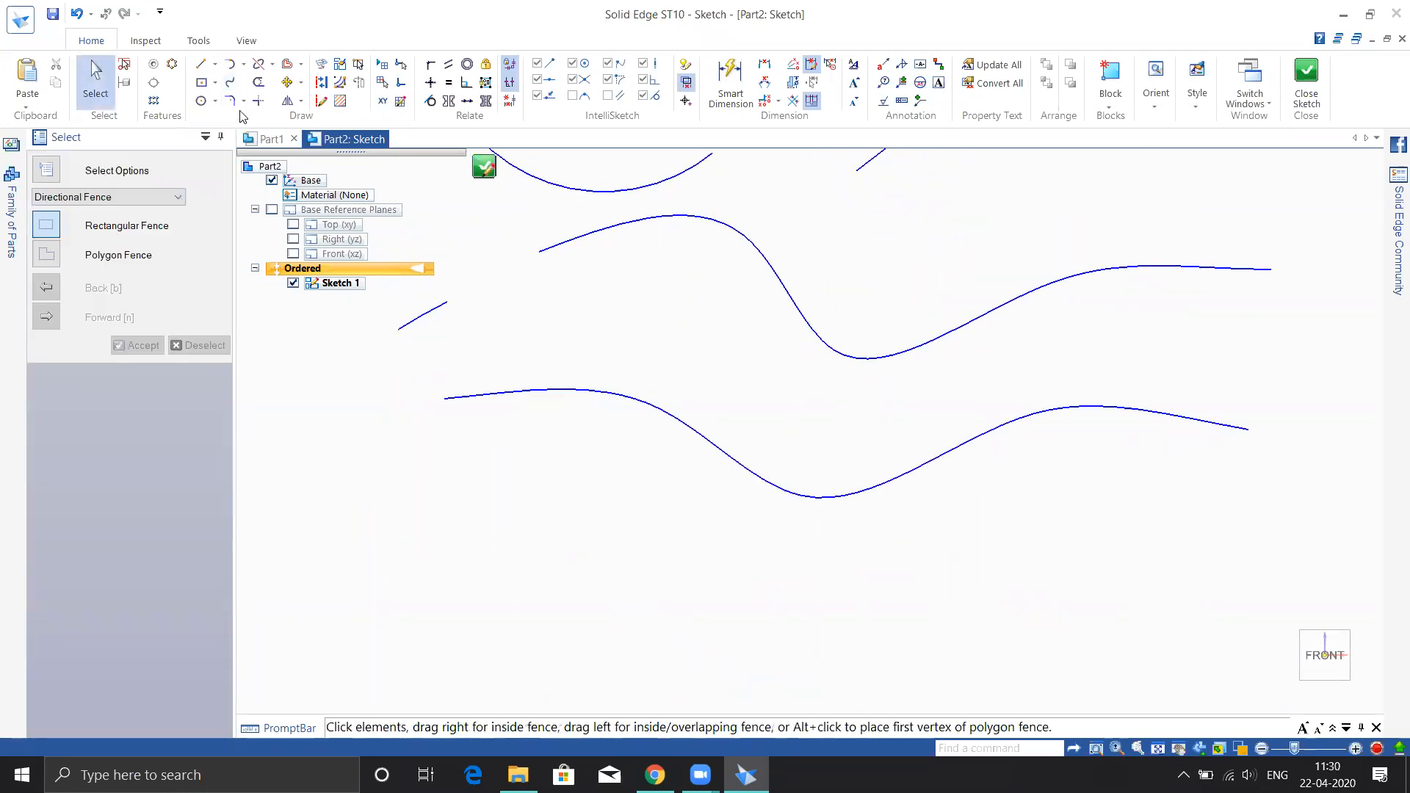
left_click(230, 82)
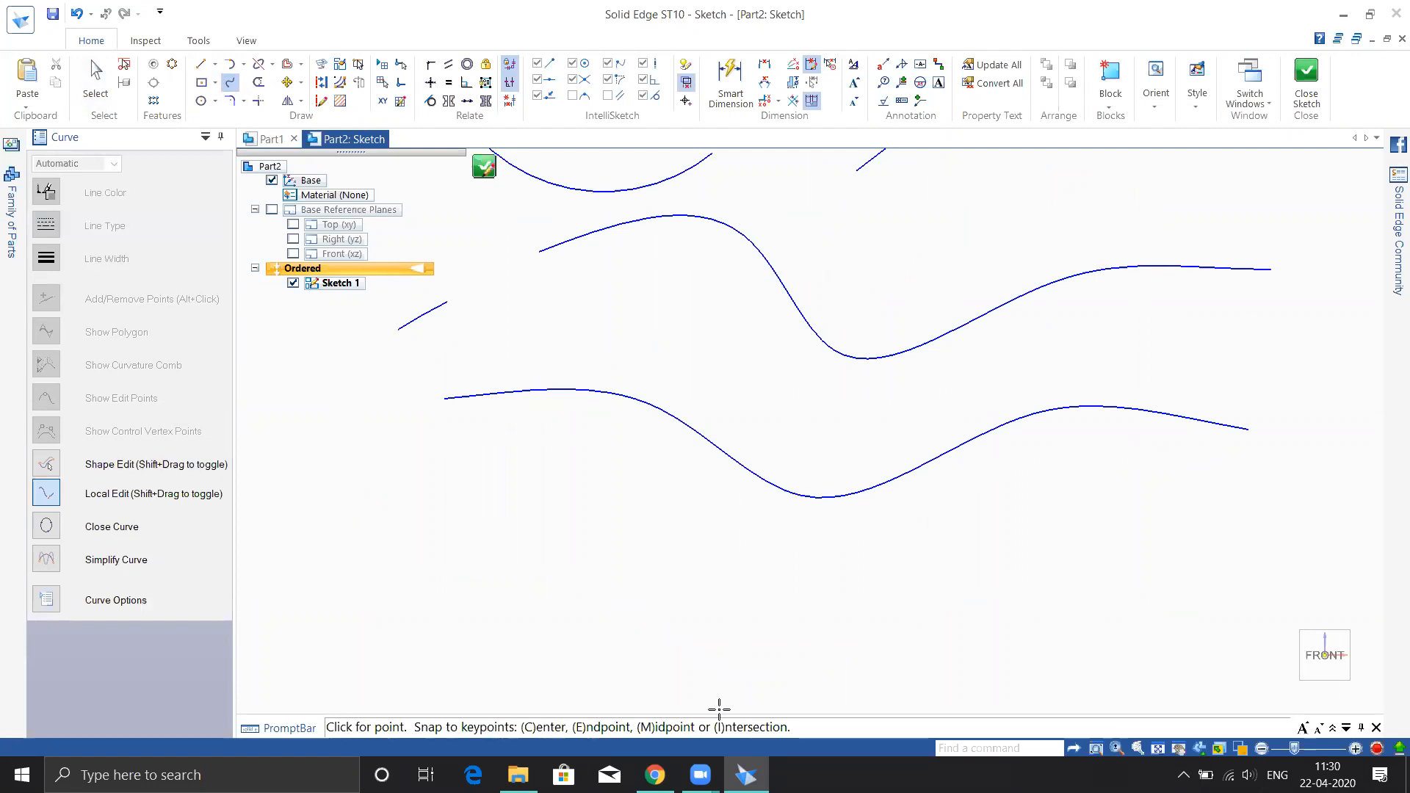
mouse_move(336, 560)
left_mouse_down()
mouse_move(592, 570)
mouse_move(632, 594)
left_mouse_up()
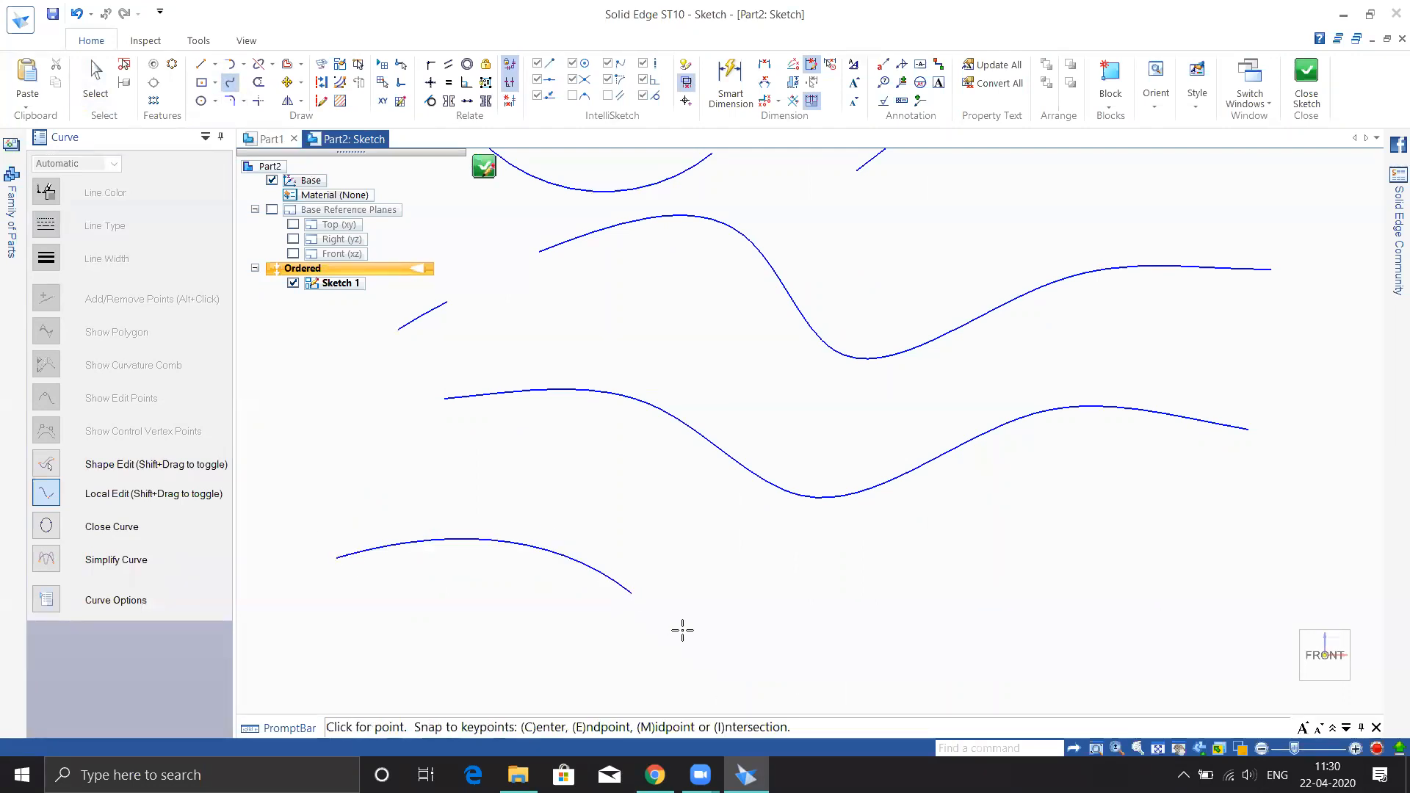
mouse_move(354, 504)
left_mouse_down()
mouse_move(576, 485)
mouse_move(673, 540)
left_mouse_up()
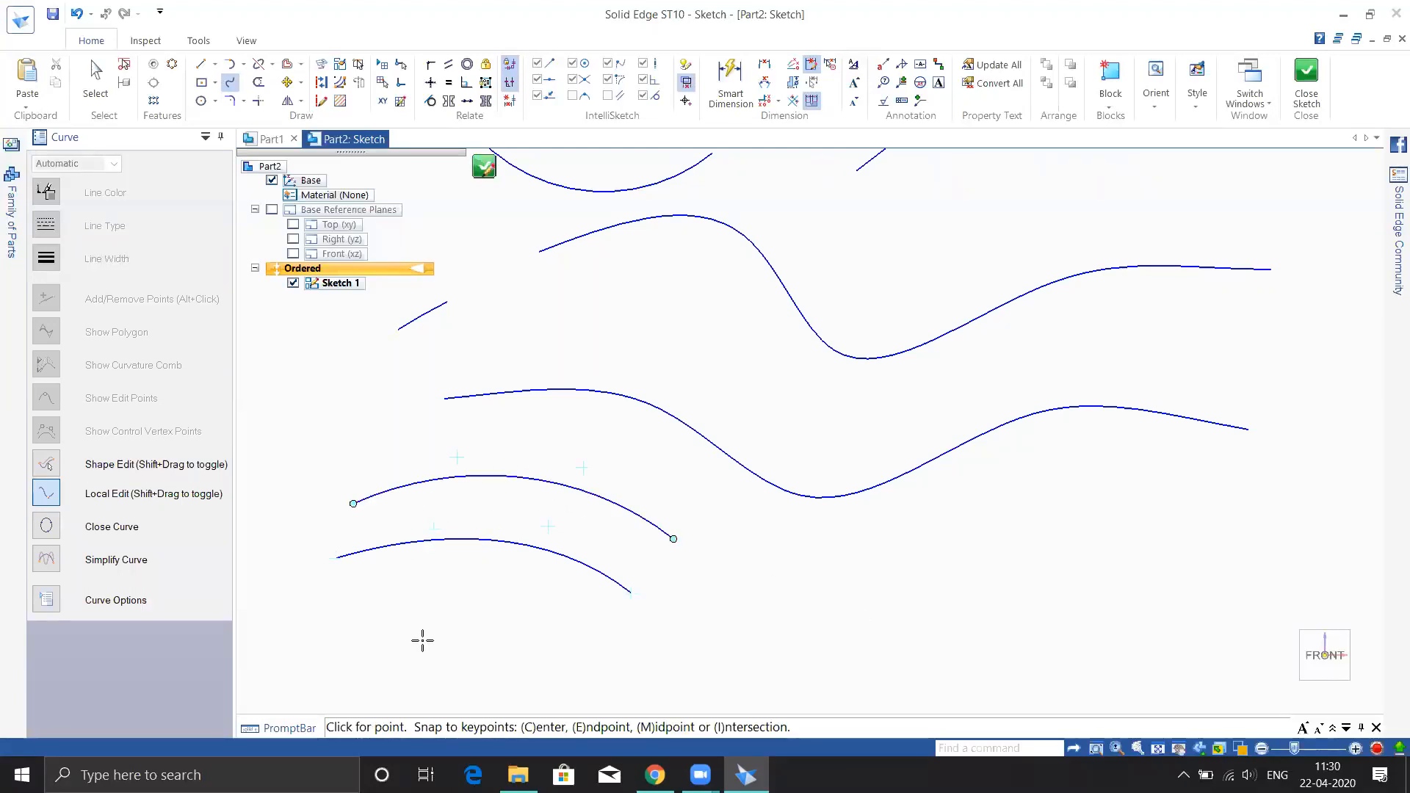
Draw a third long wavy curve through five points below the two arched curves and leave the Curve tool.
left_click_drag(437, 639, 678, 627)
left_click(632, 594)
left_click(841, 696)
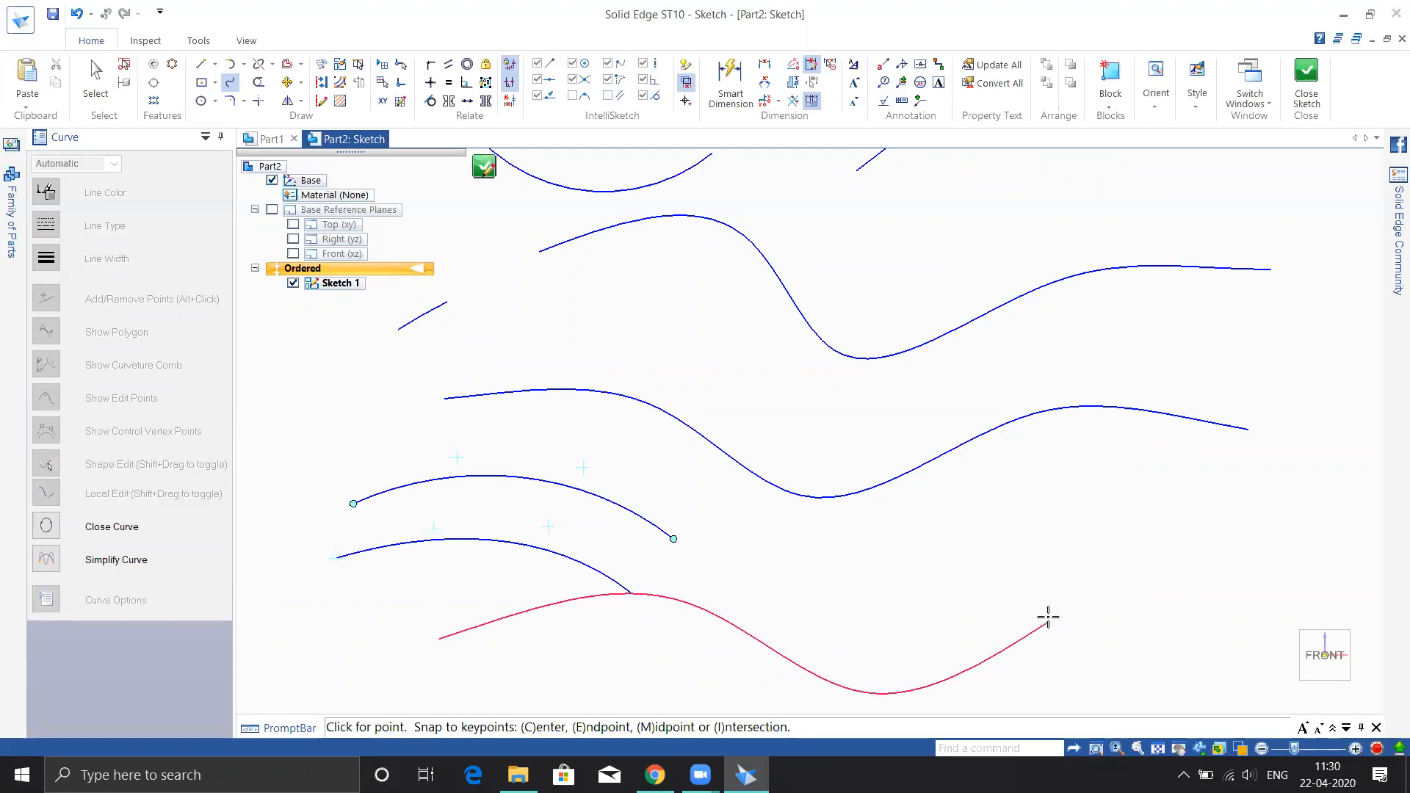
left_click(1244, 603)
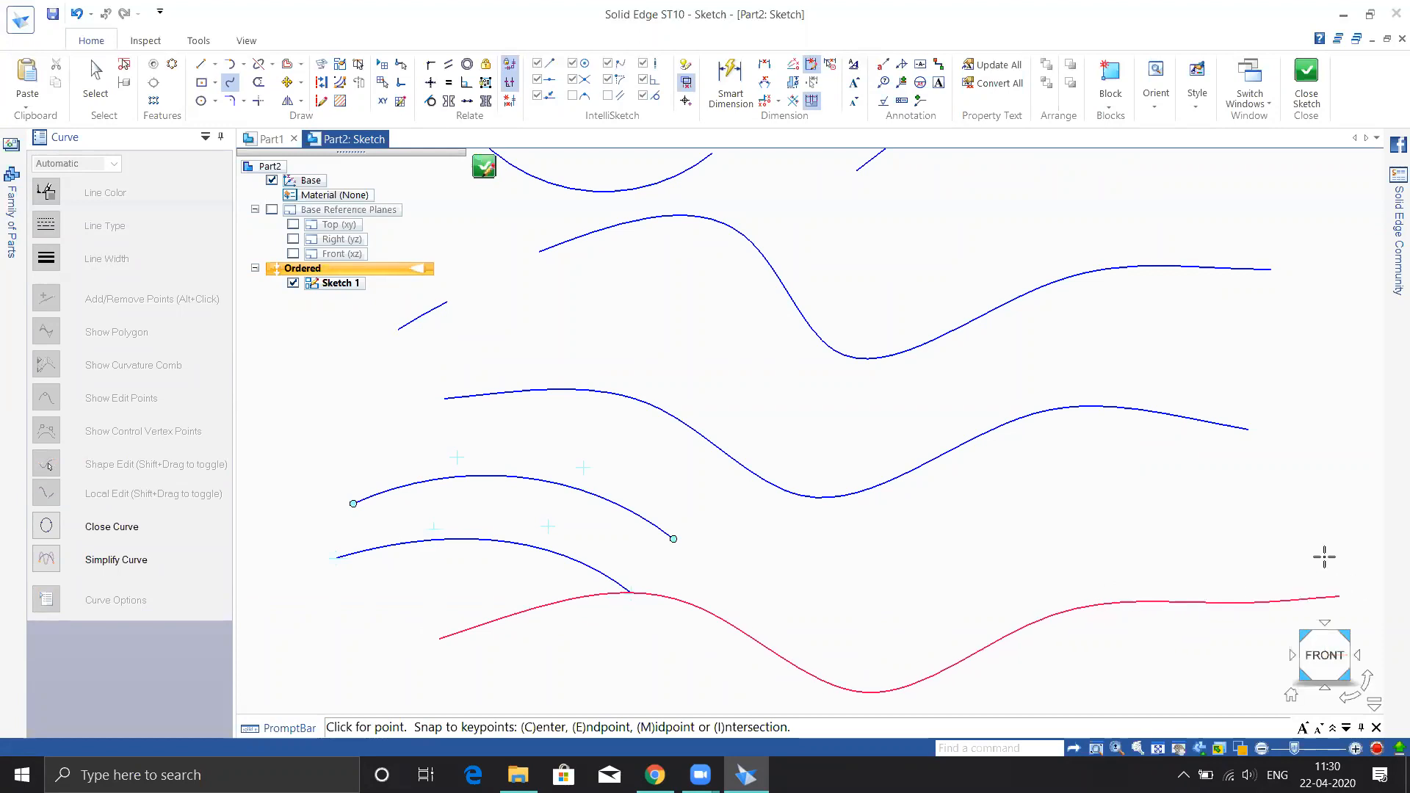
right_click(1297, 553)
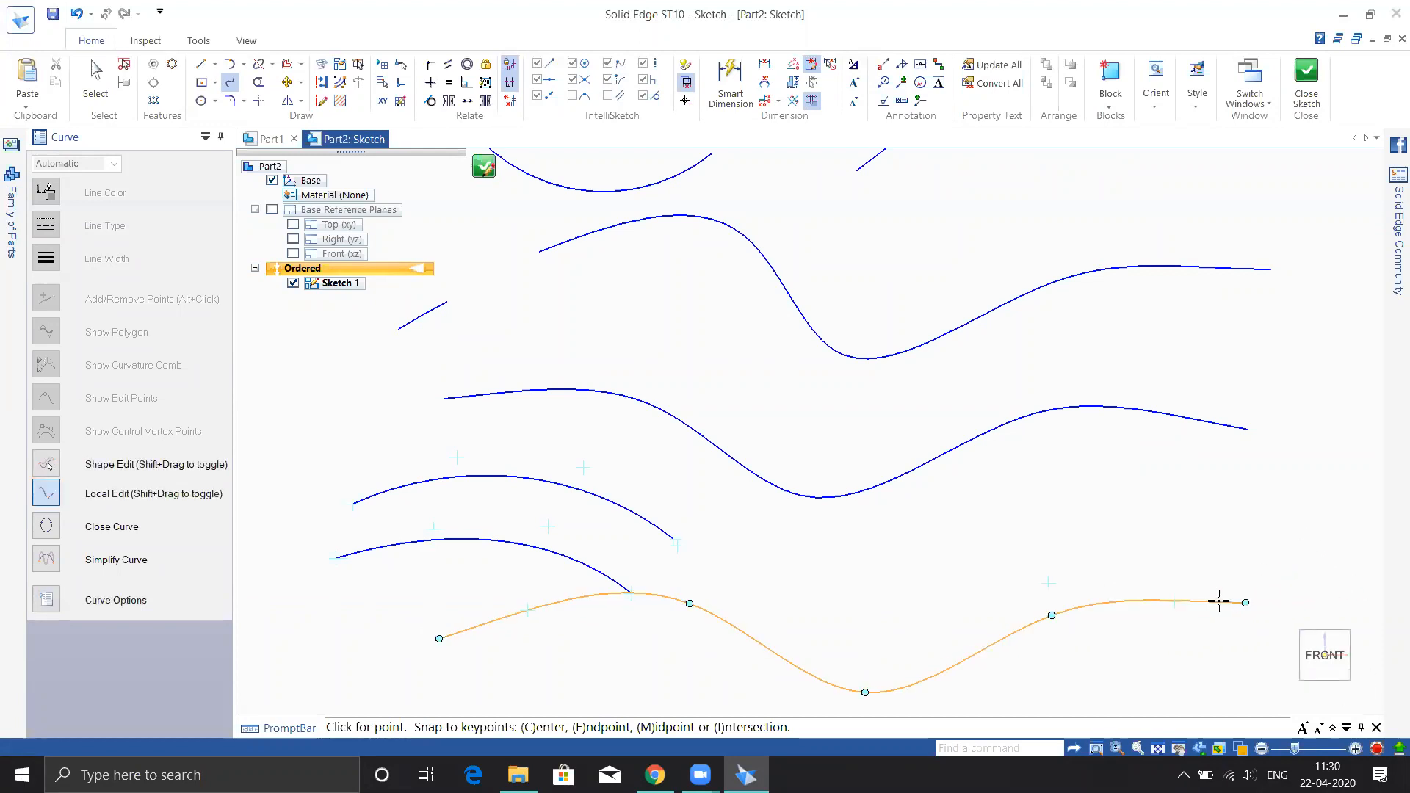
key("Escape")
Select everything in the sketch and delete all its lines, arcs and curves.
scroll(891, 587, "down", 2)
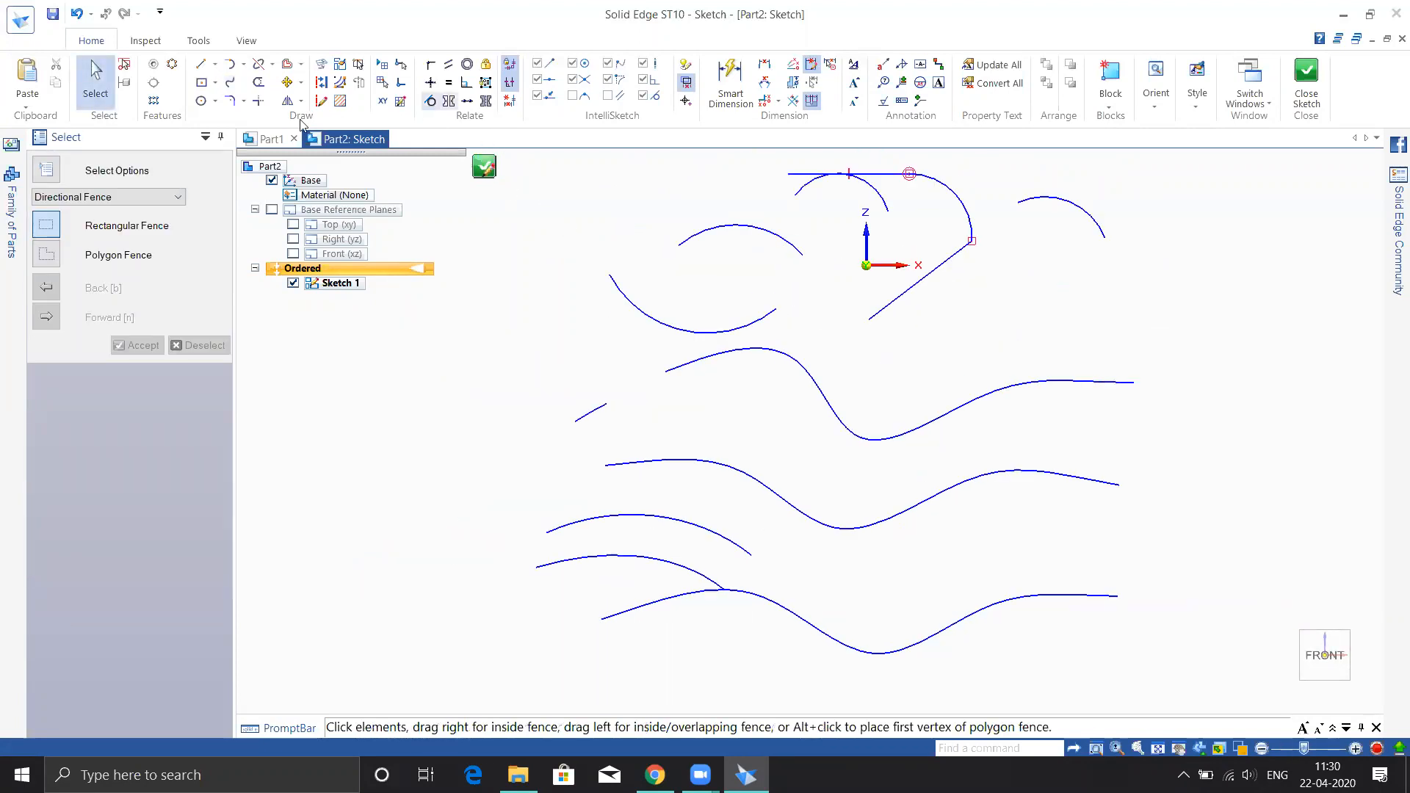
left_click(246, 101)
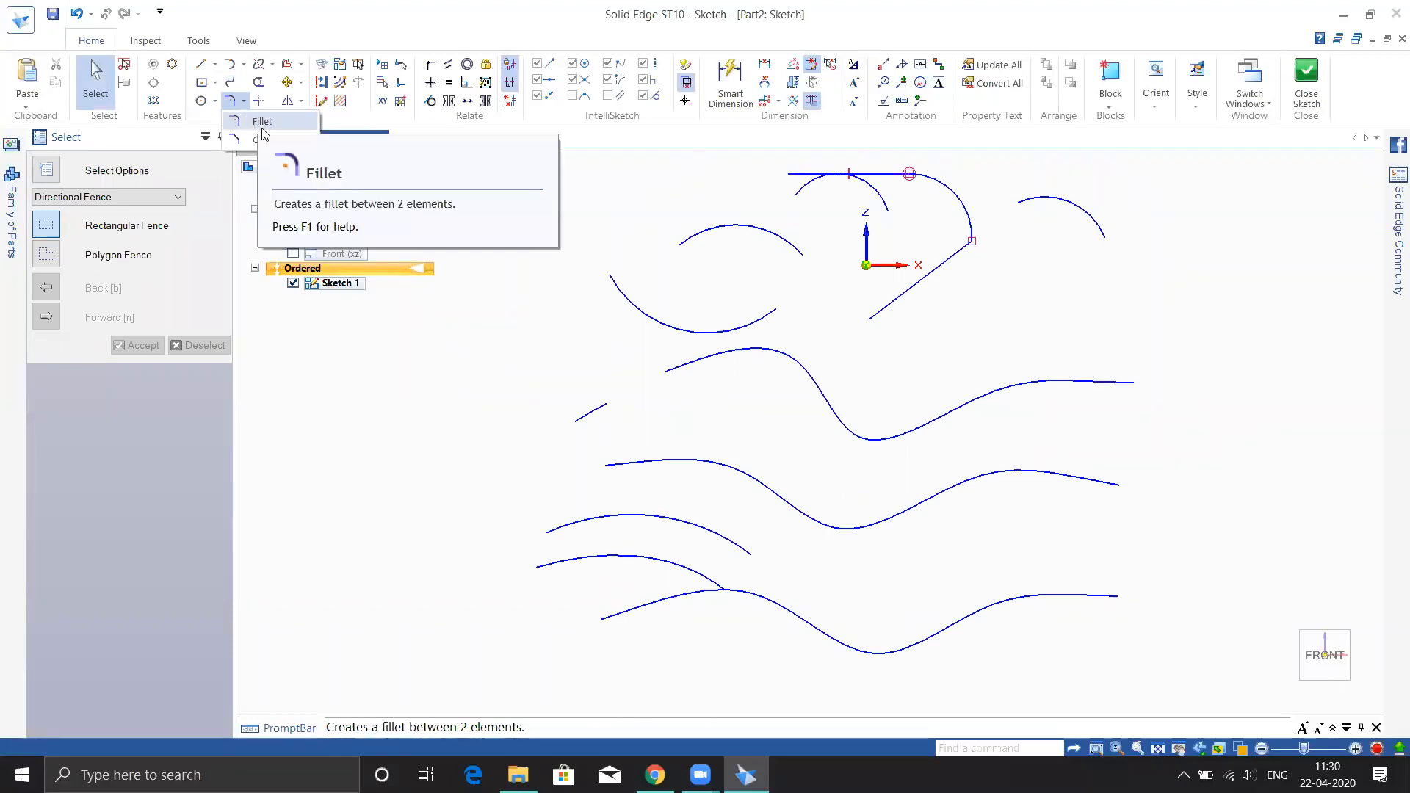
left_click(411, 434)
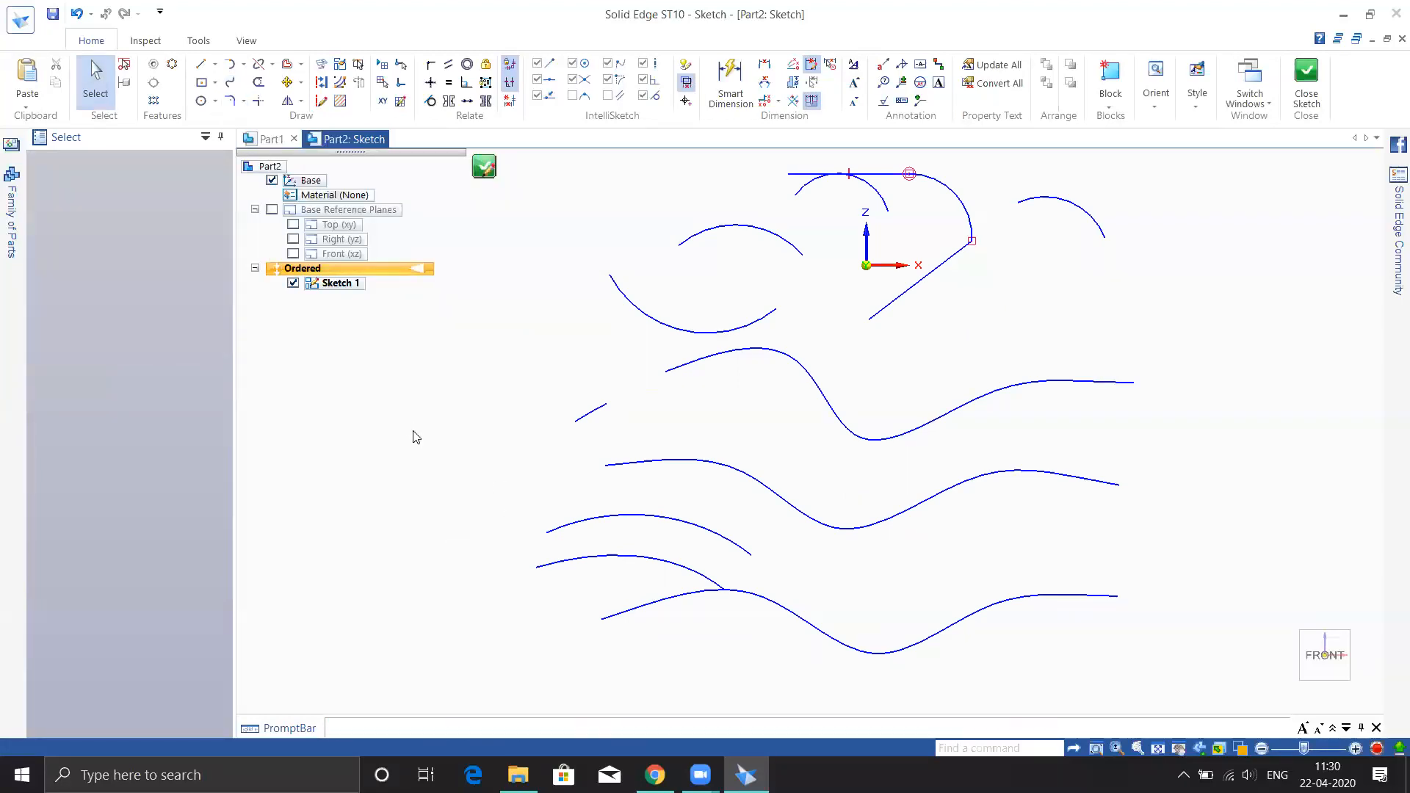
scroll(431, 433, "down", 1)
scroll(431, 434, "down", 1)
key("ctrl+a")
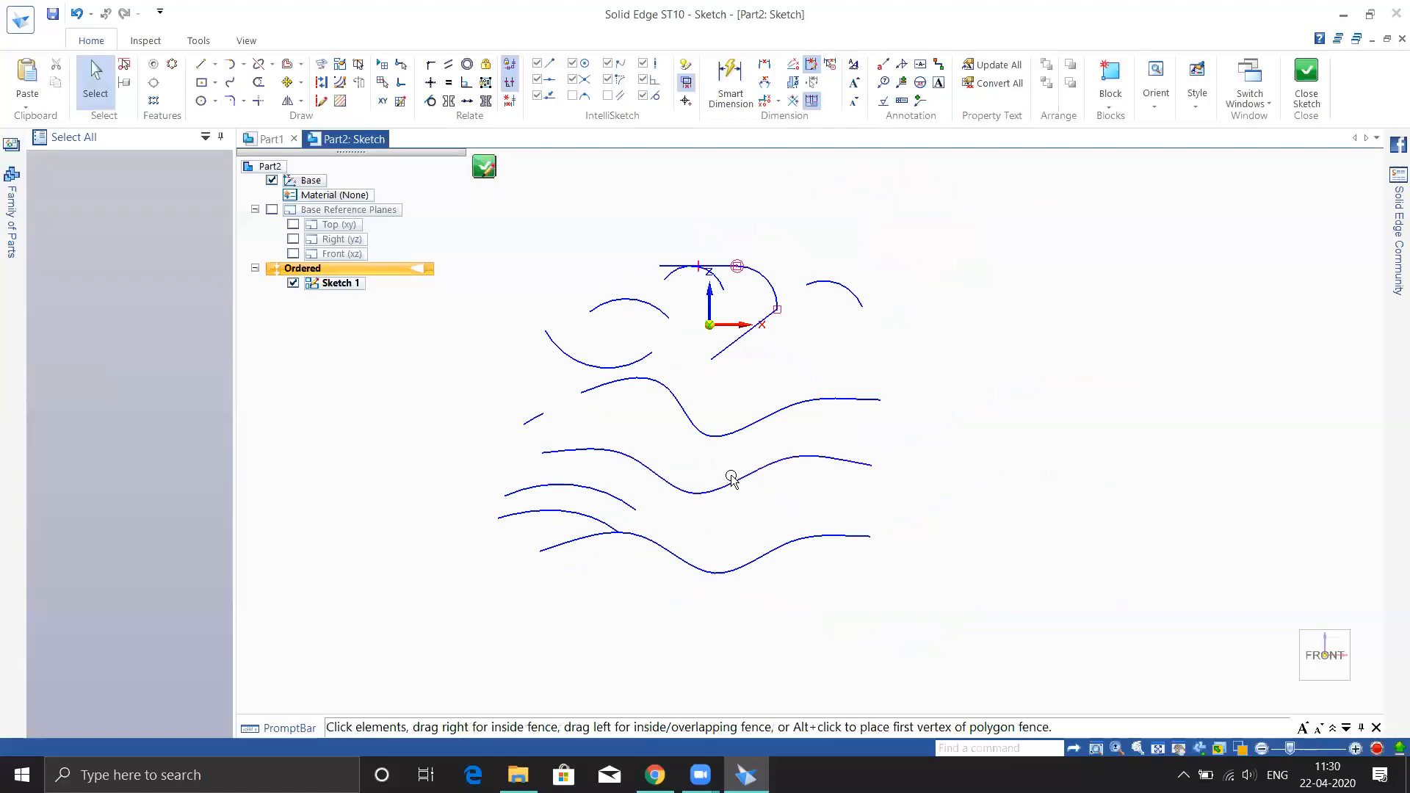
key("Delete")
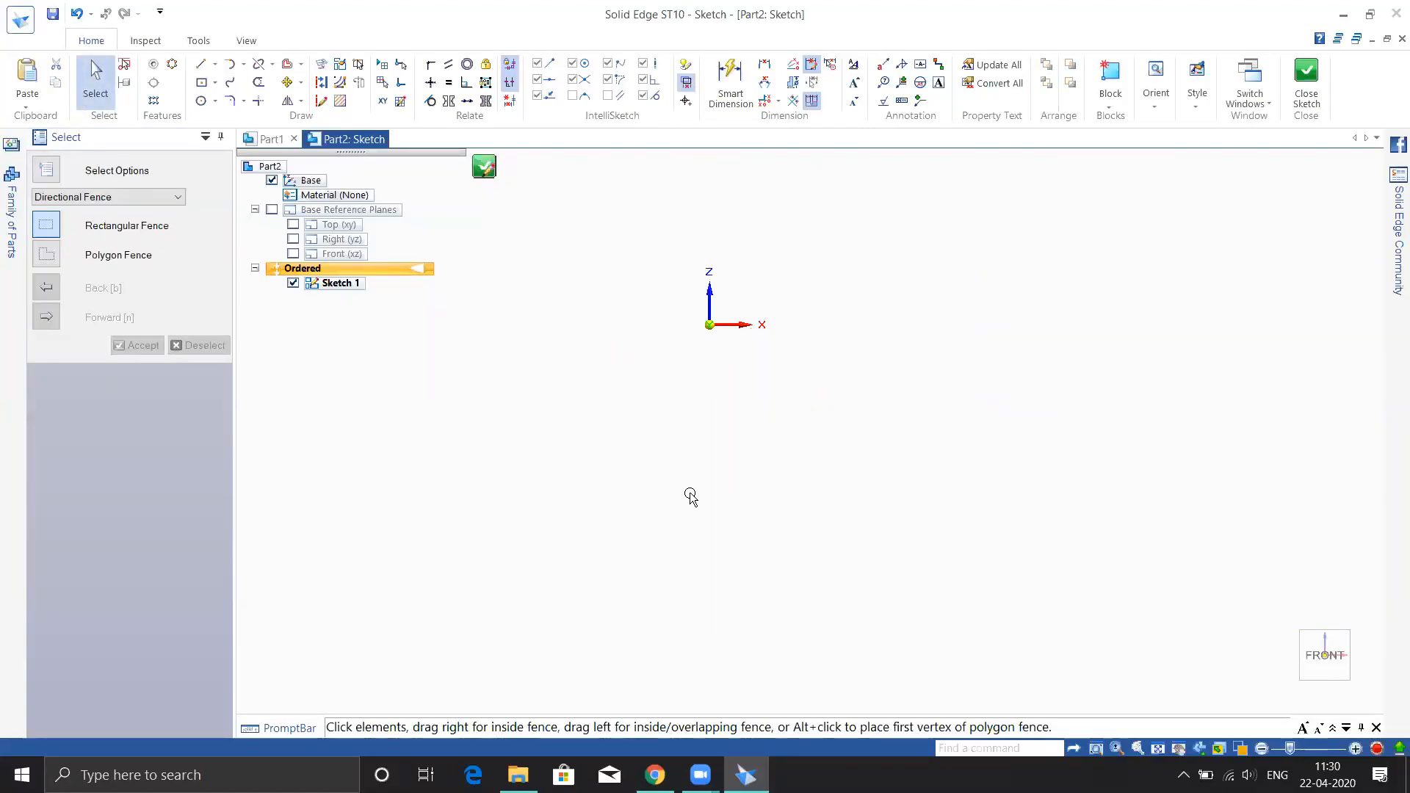
Draw a wide rectangle by center, with its lower edge just above the sketch origin.
middle_click(842, 507)
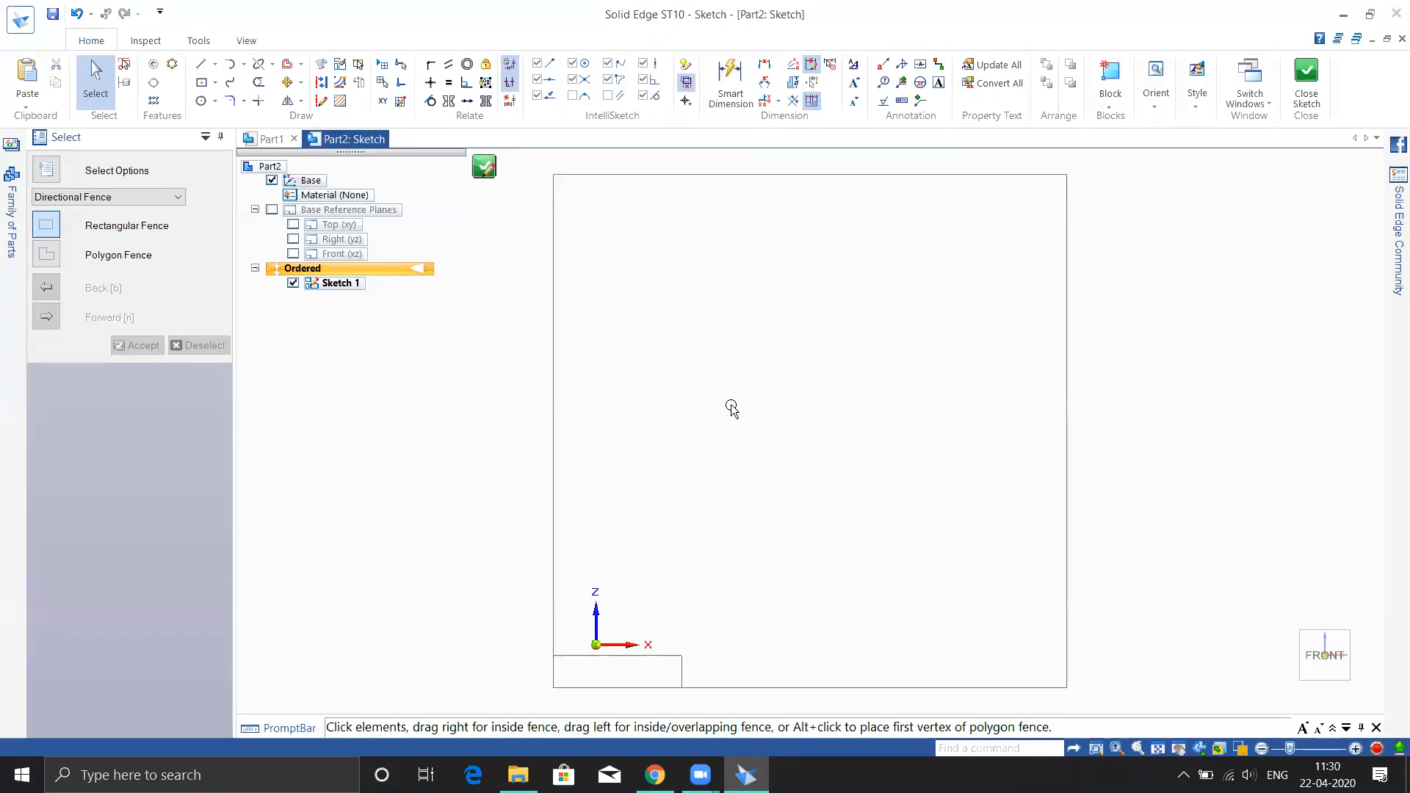
left_click(201, 83)
left_click(841, 407)
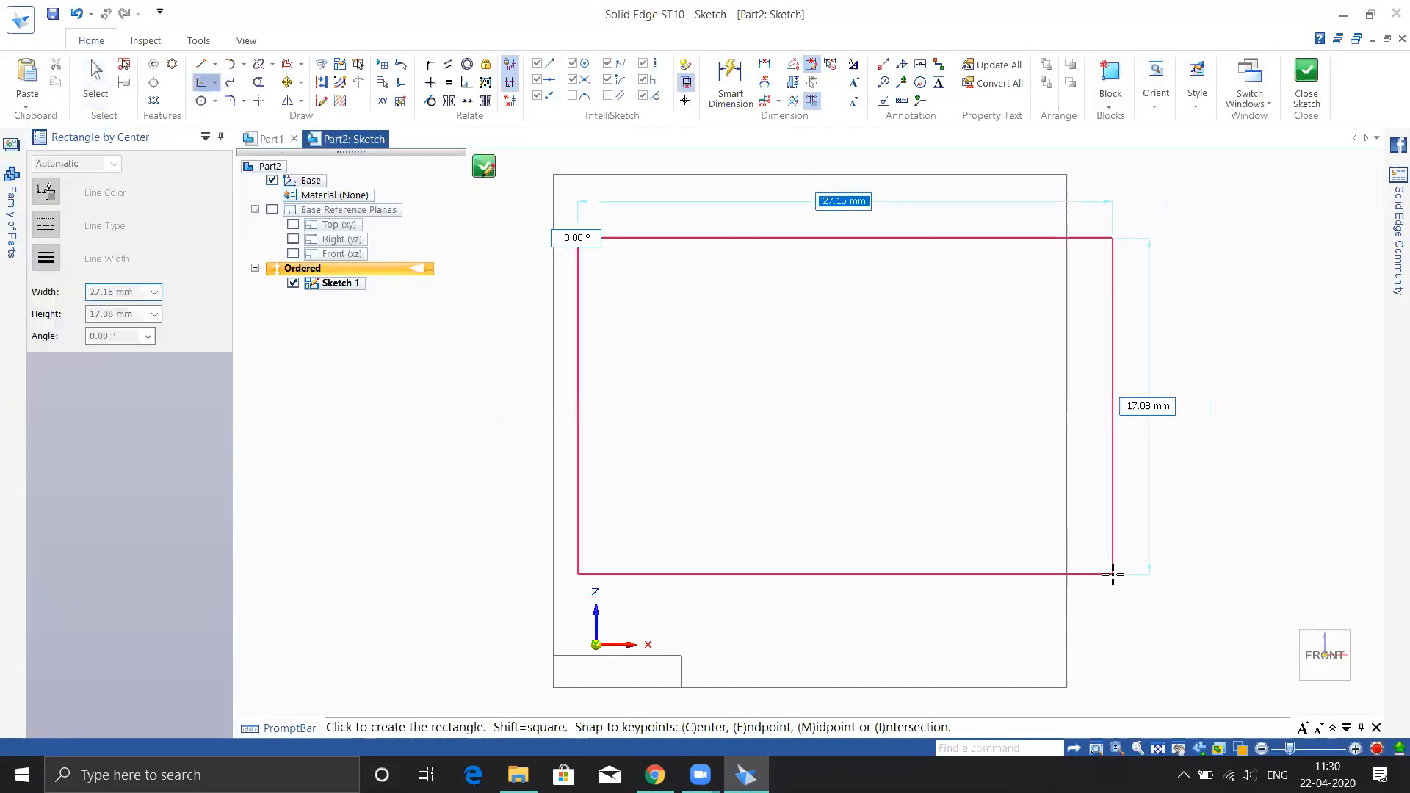
left_click(1241, 628)
scroll(899, 432, "down", 3)
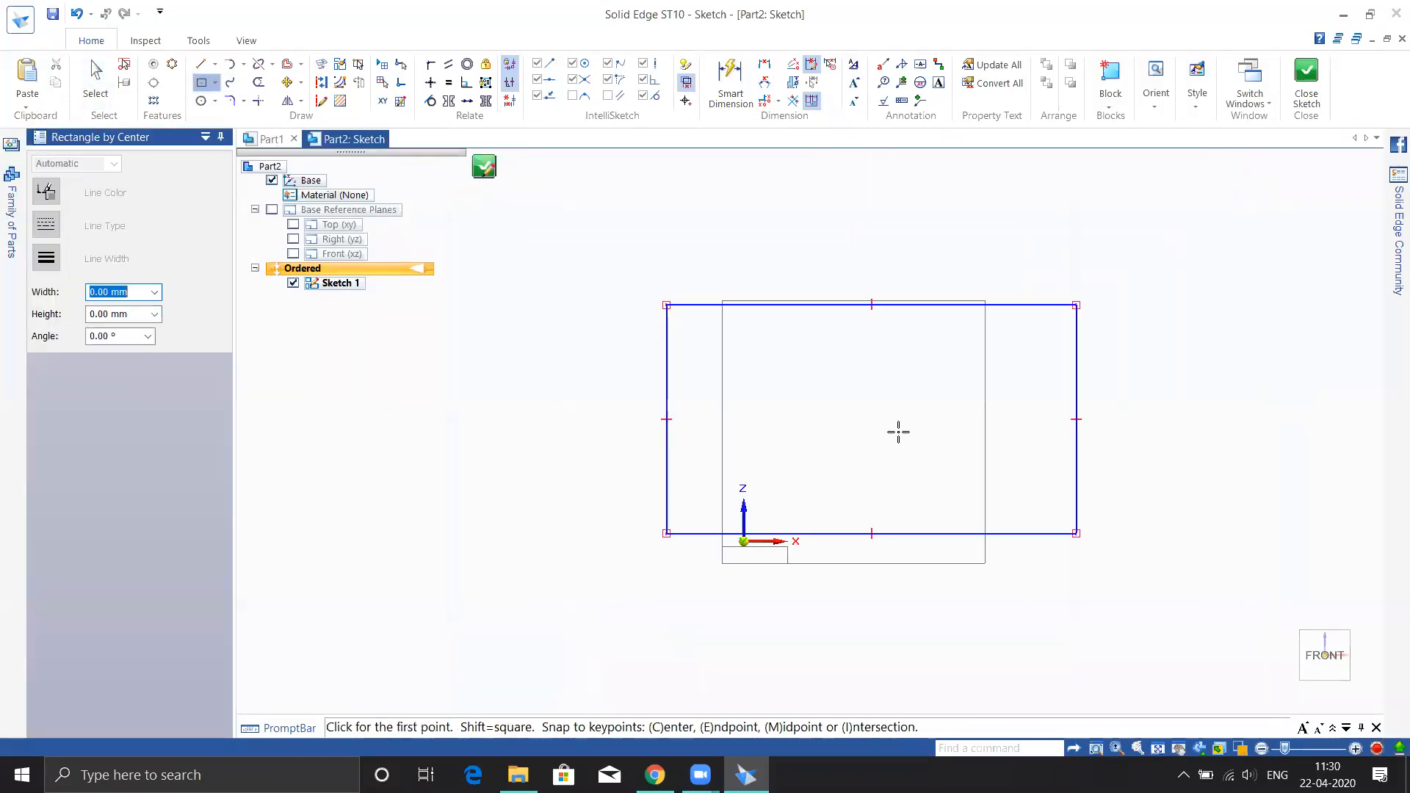
Fillet the rectangle's upper-right corner with a freehand radius, trimming the edges.
left_click(243, 100)
left_click(260, 122)
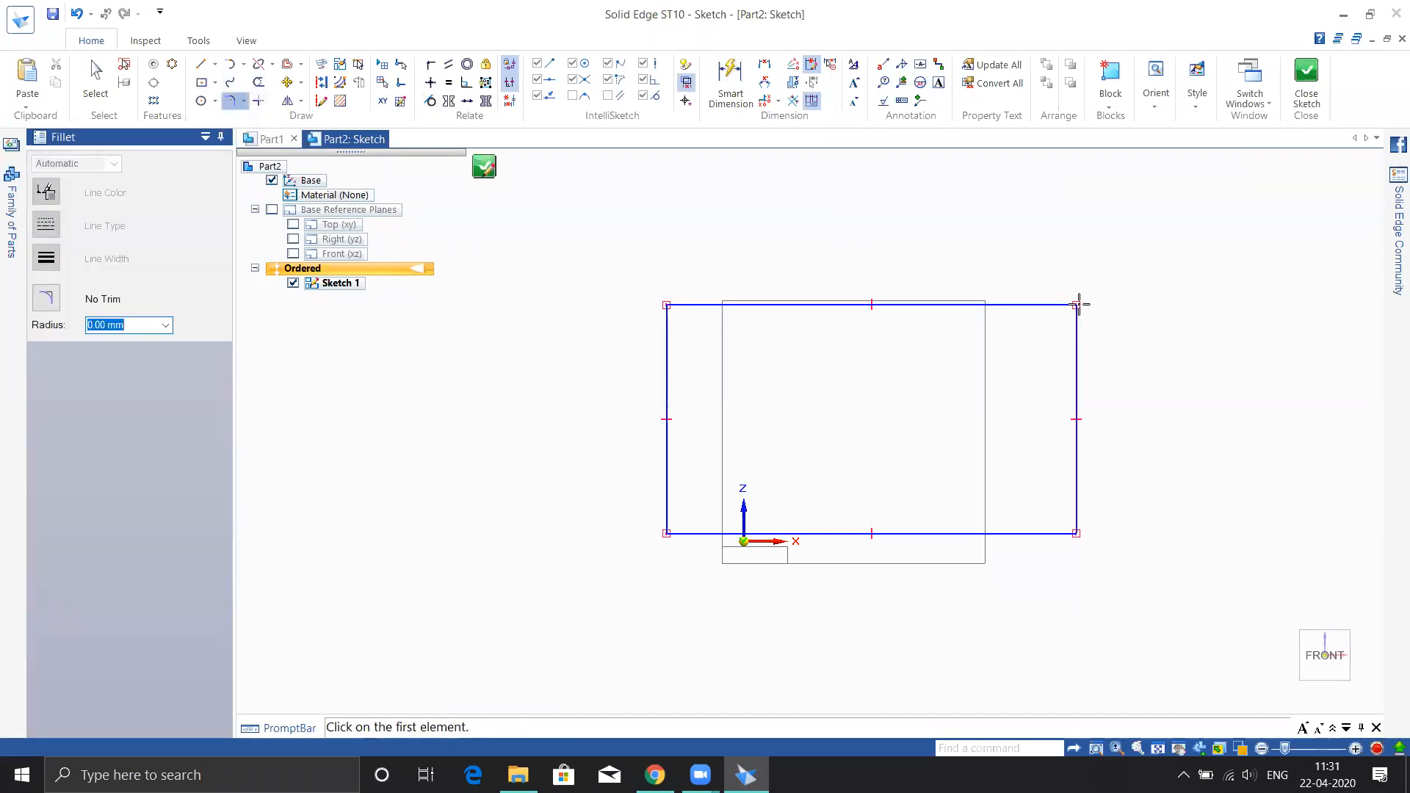
left_click(1078, 303)
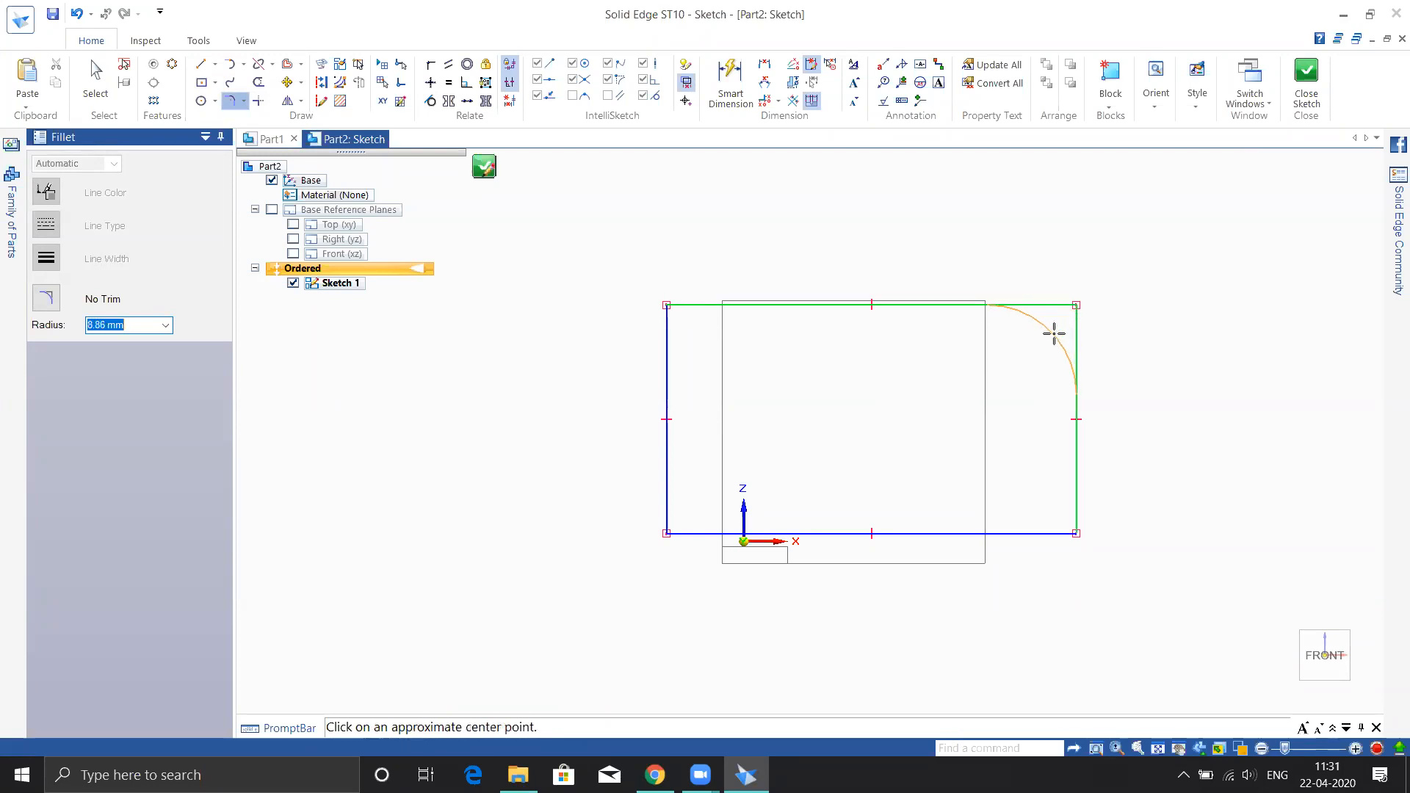
left_click(1063, 332)
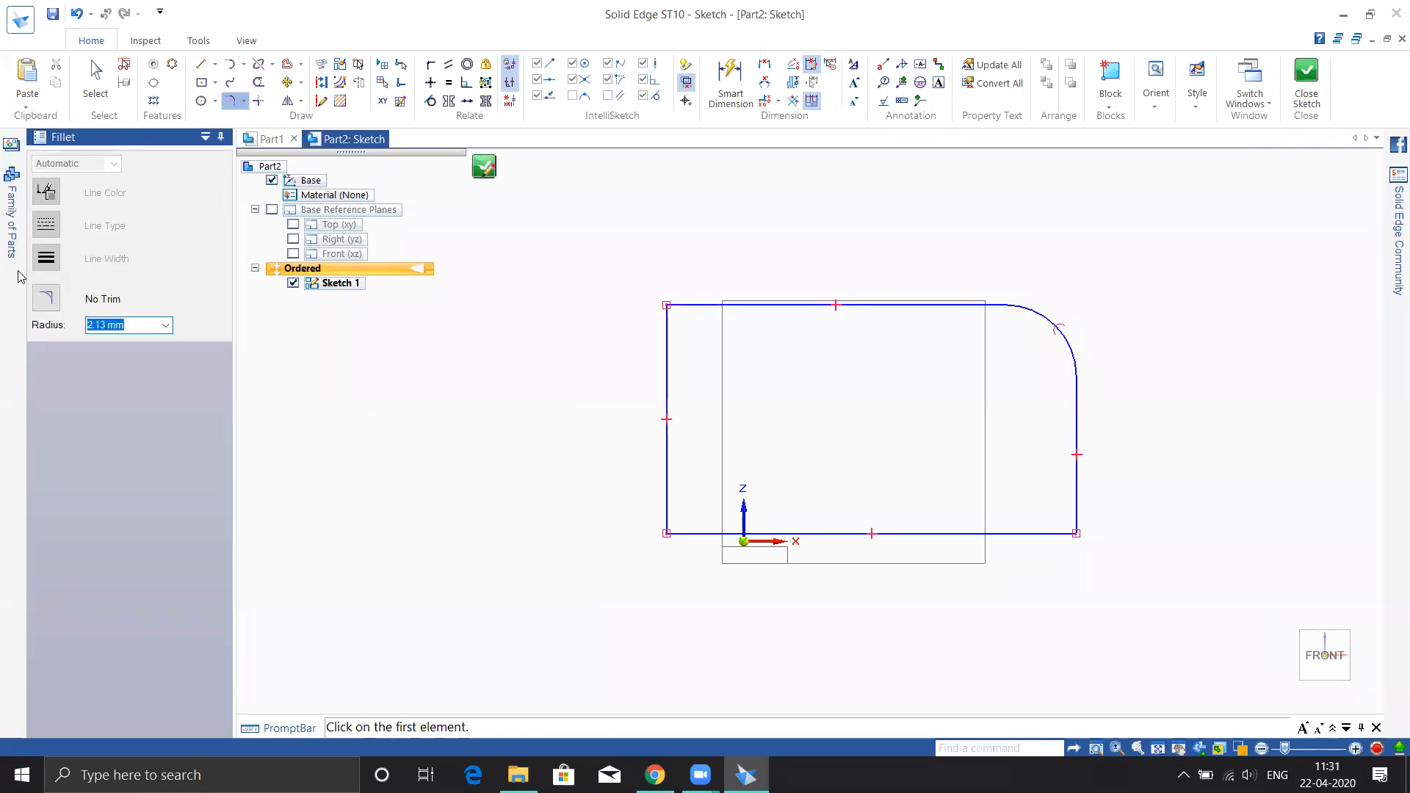
Turn on No Trim and fillet the rectangle's upper-left corner with a radius of about 6.6 mm.
left_click(47, 300)
left_click(668, 317)
left_click(671, 305)
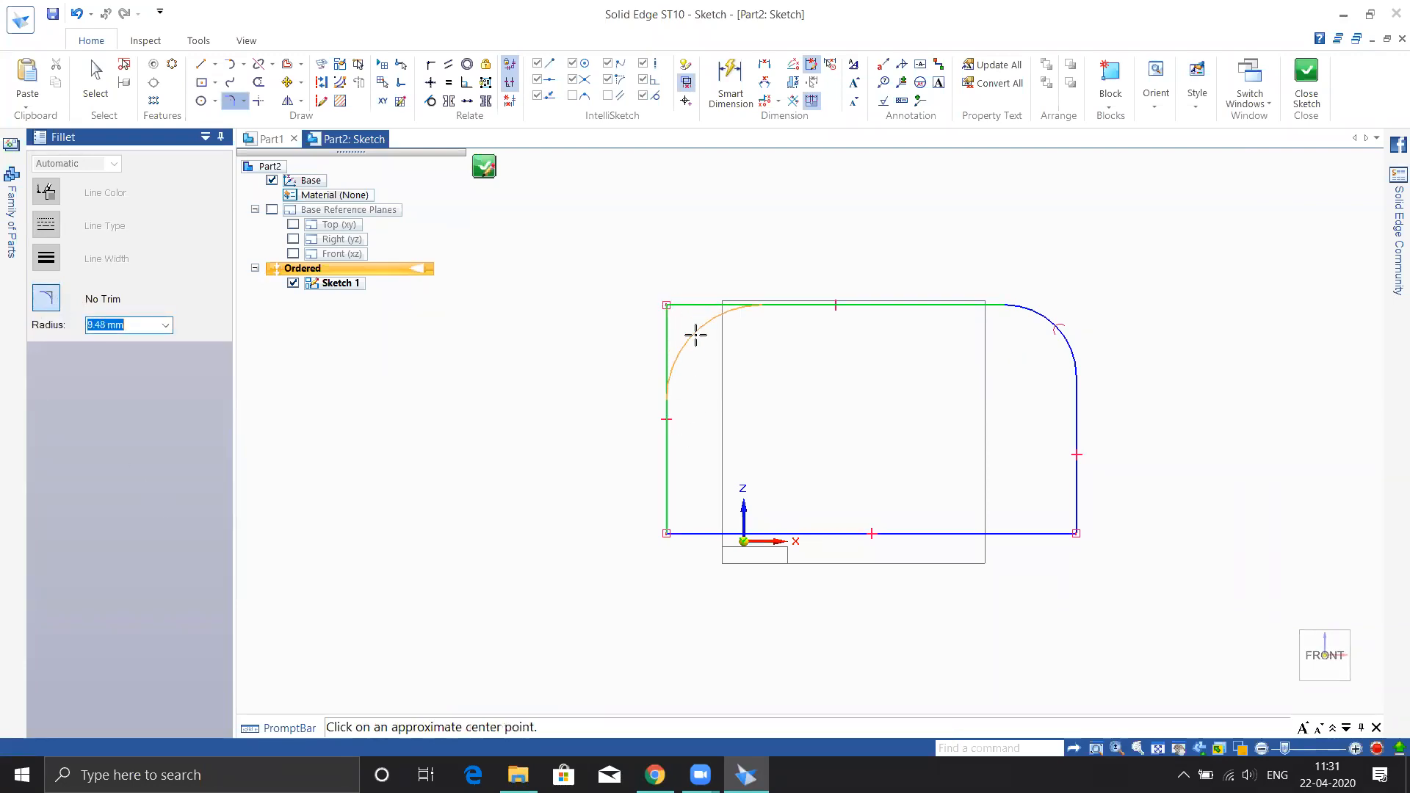
left_click(694, 316)
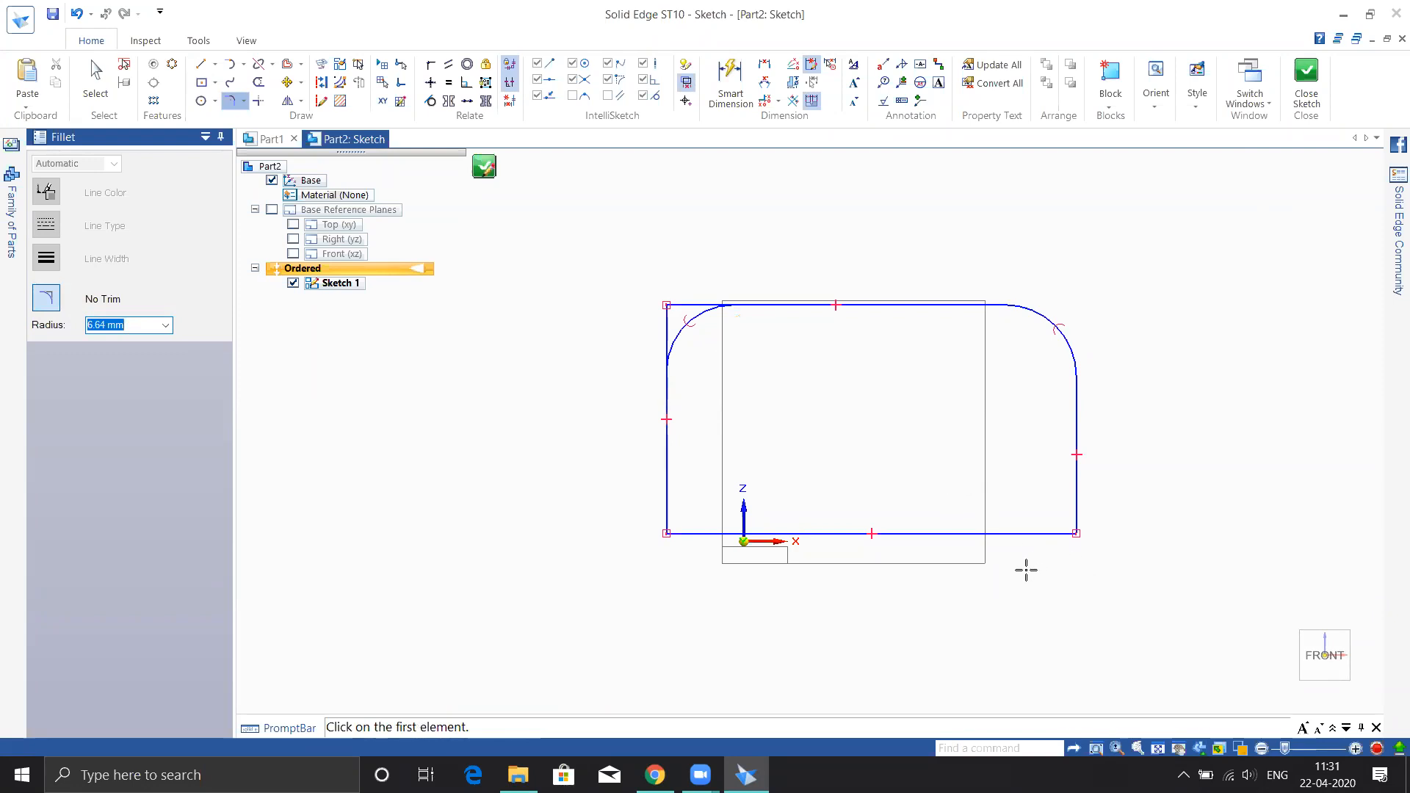
Fillet the lower-right corner without trimming at about 7.5 mm radius, and the lower-left corner with trimming at about 10.3 mm.
left_click(1076, 532)
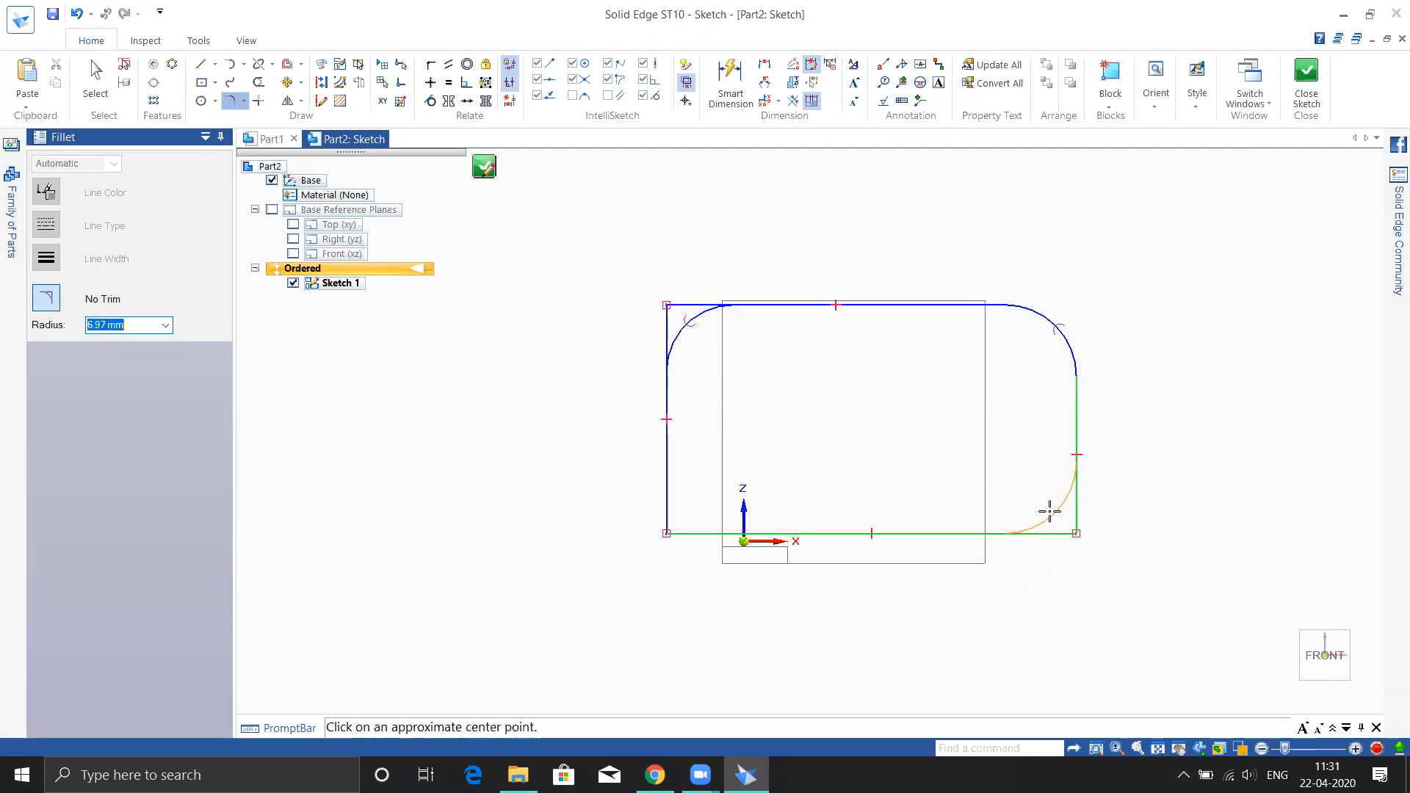
left_click(1113, 563)
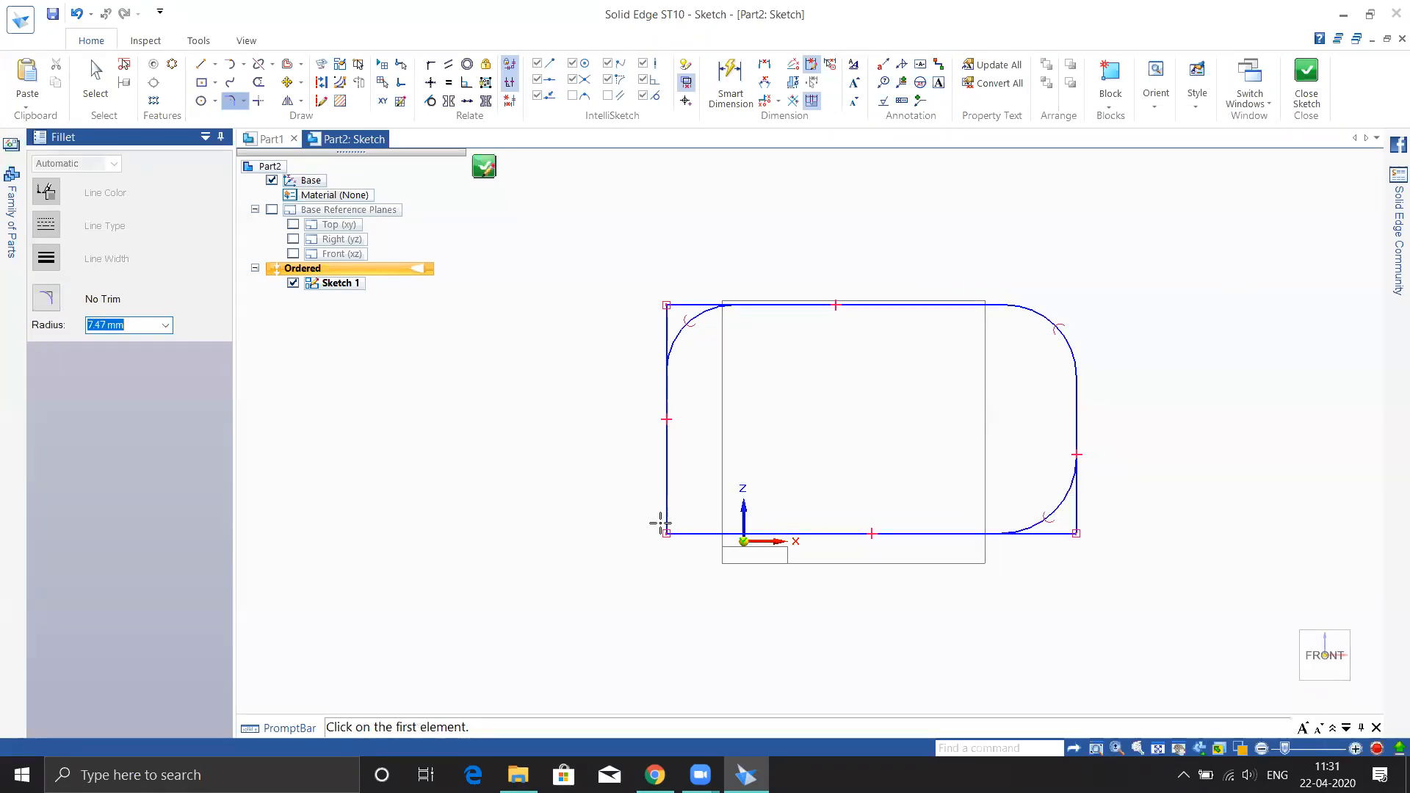
left_click(666, 534)
left_click(727, 550)
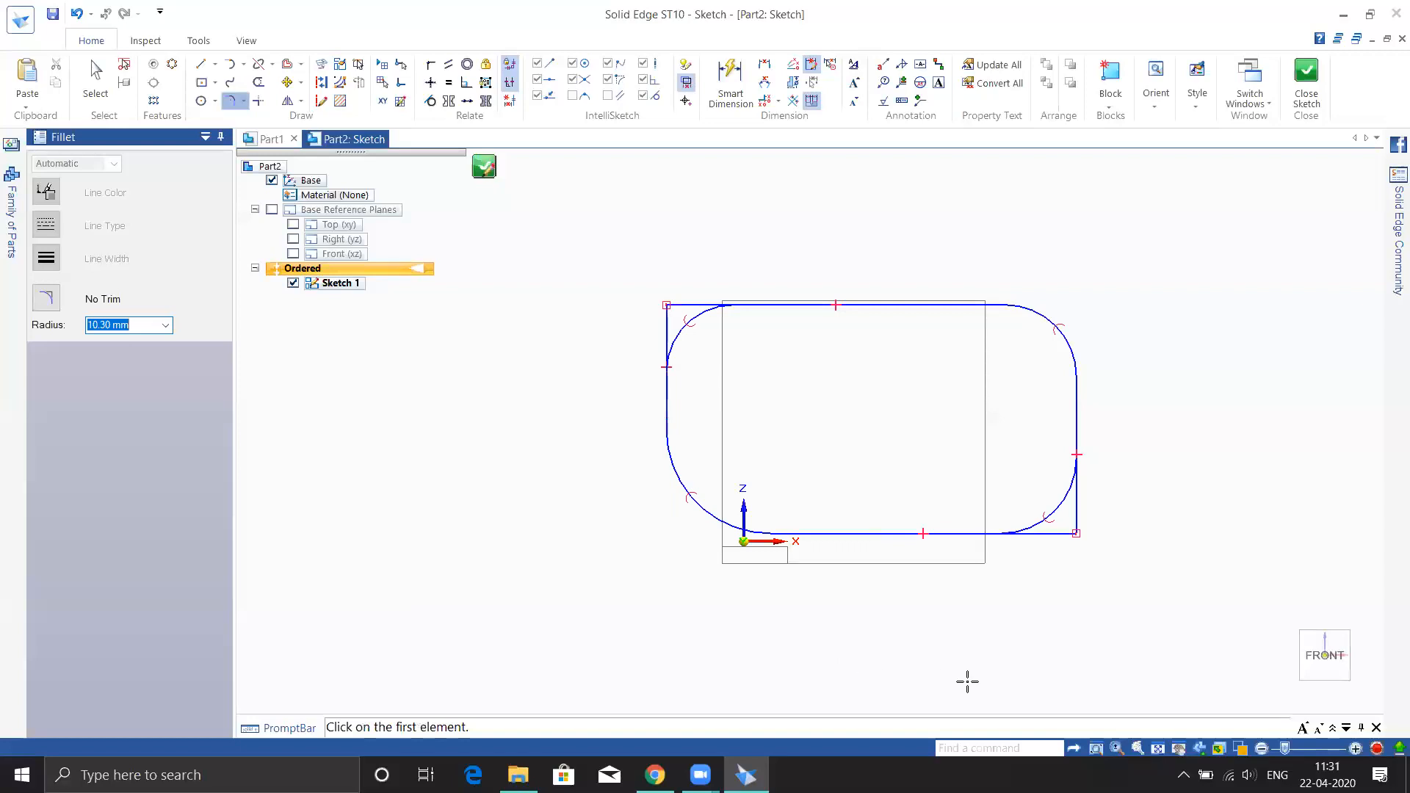
Undo the four freehand fillets on the rectangle's corners.
key("ctrl+z")
key("ctrl+z")
key("ctrl+z")
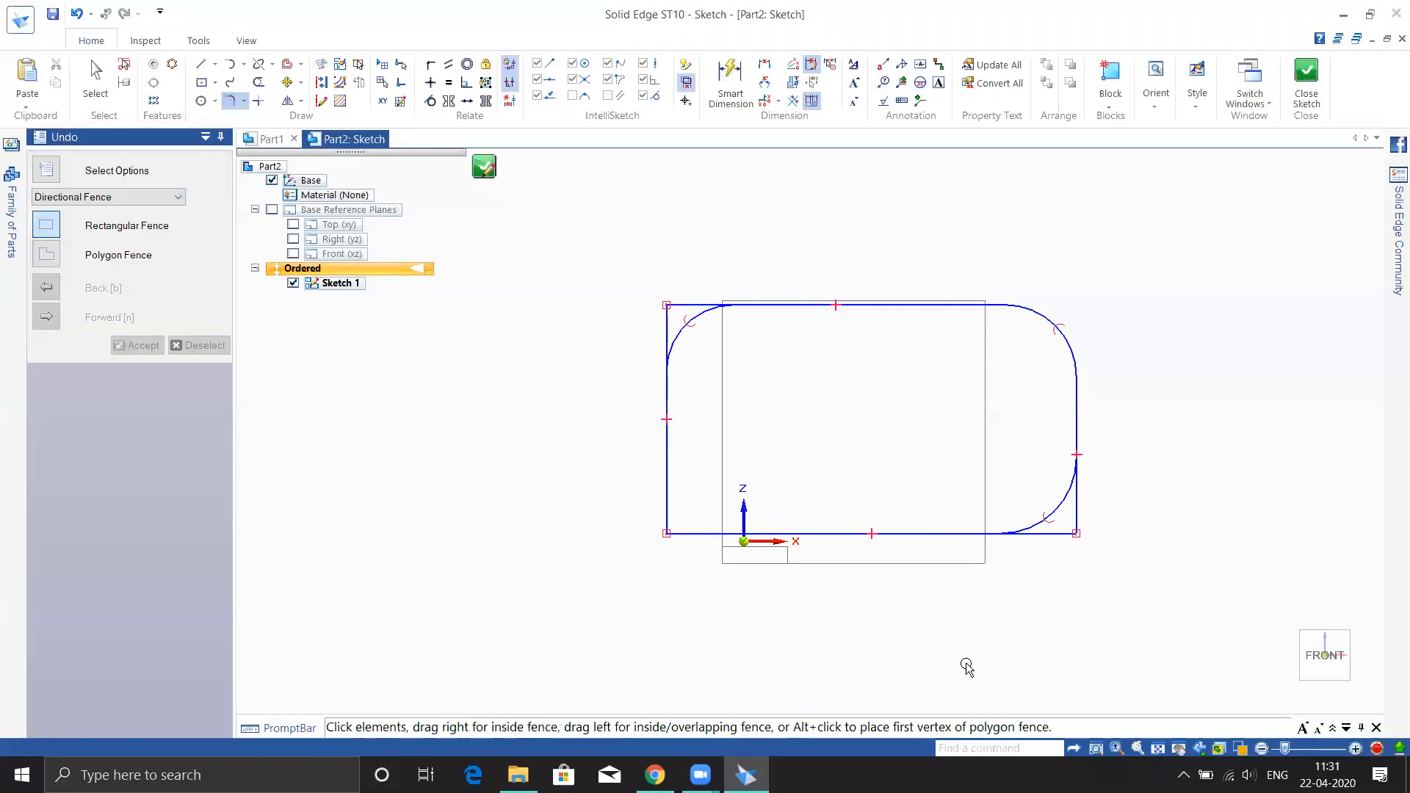
key("ctrl+z")
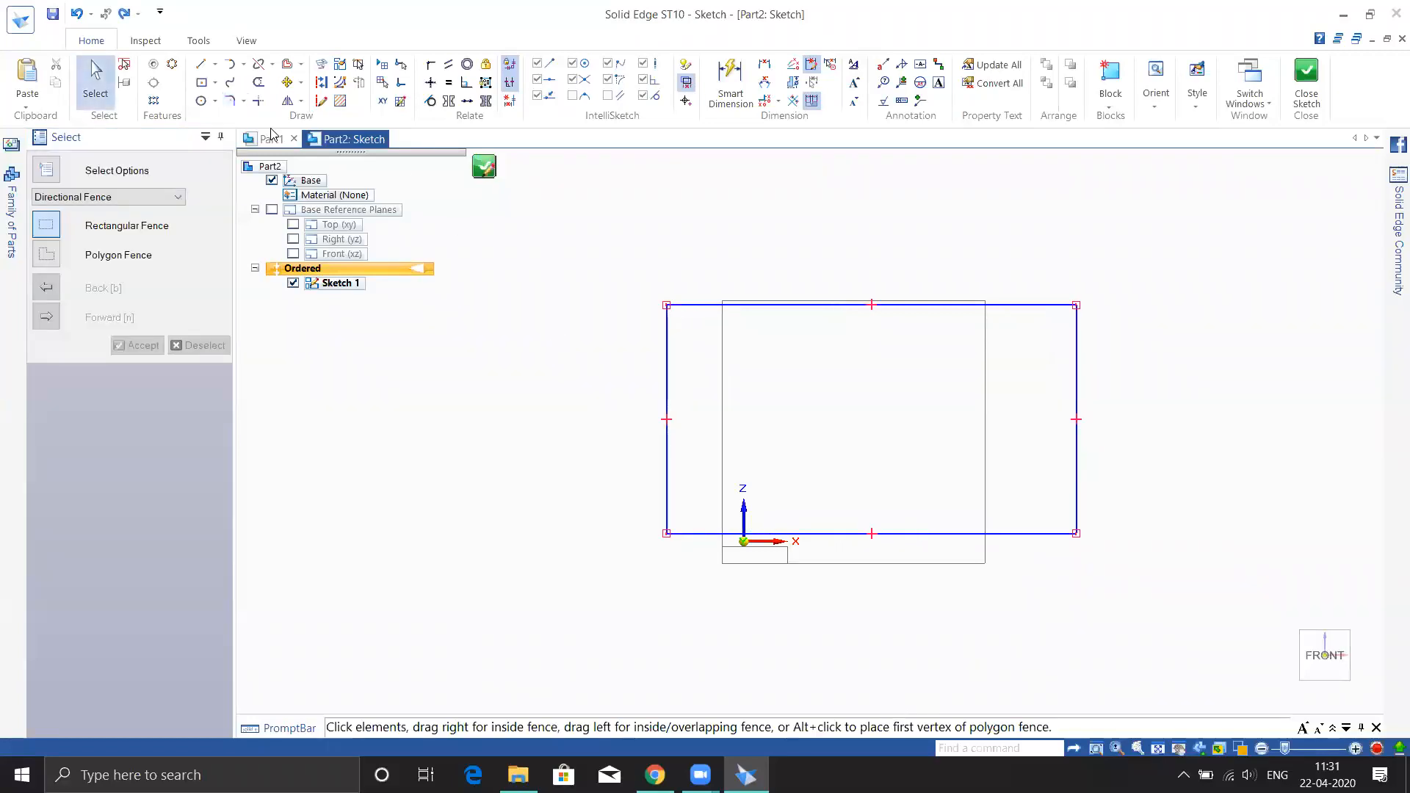
Fillet the rectangle's upper-right corner with a radius of 15 mm and undo it.
left_click(228, 102)
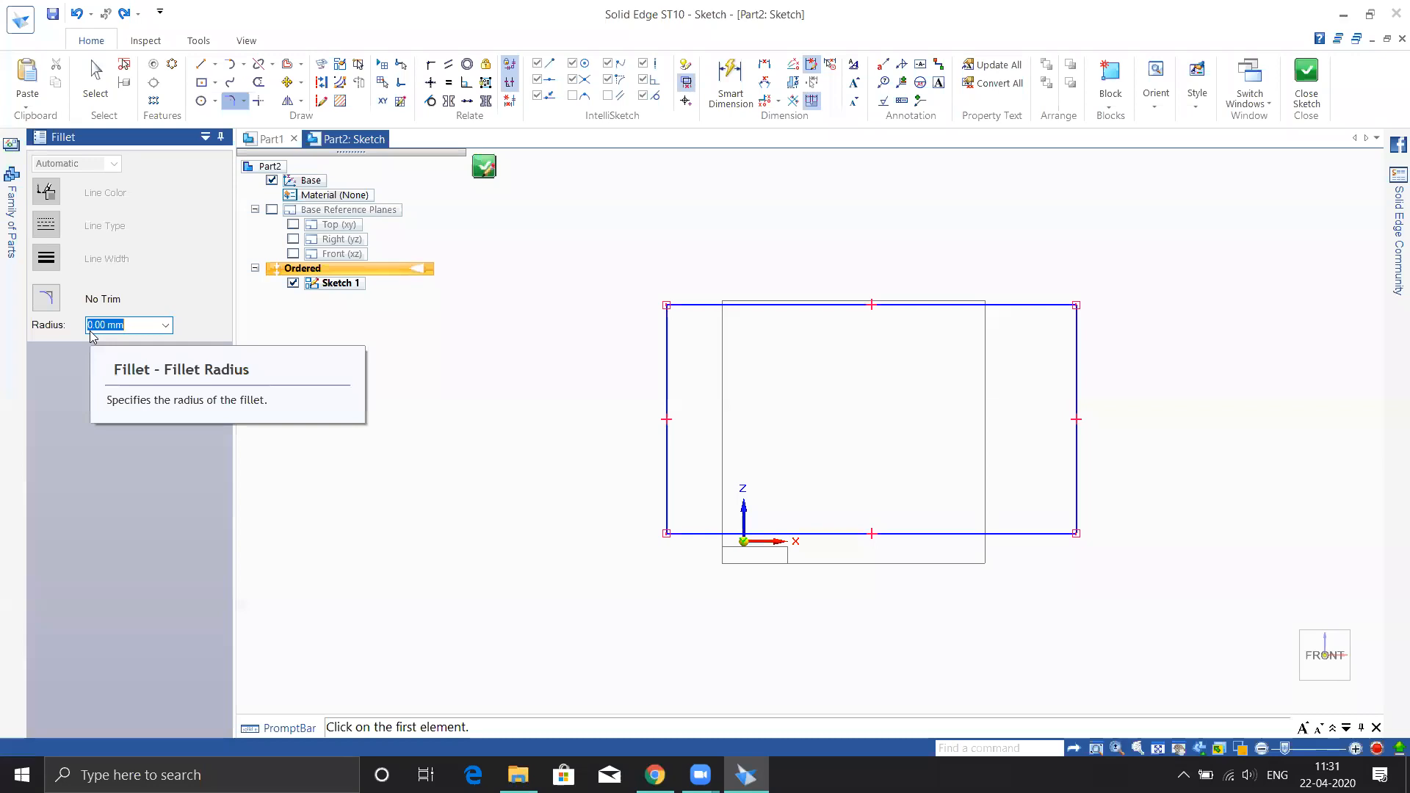
type("15")
key("Return")
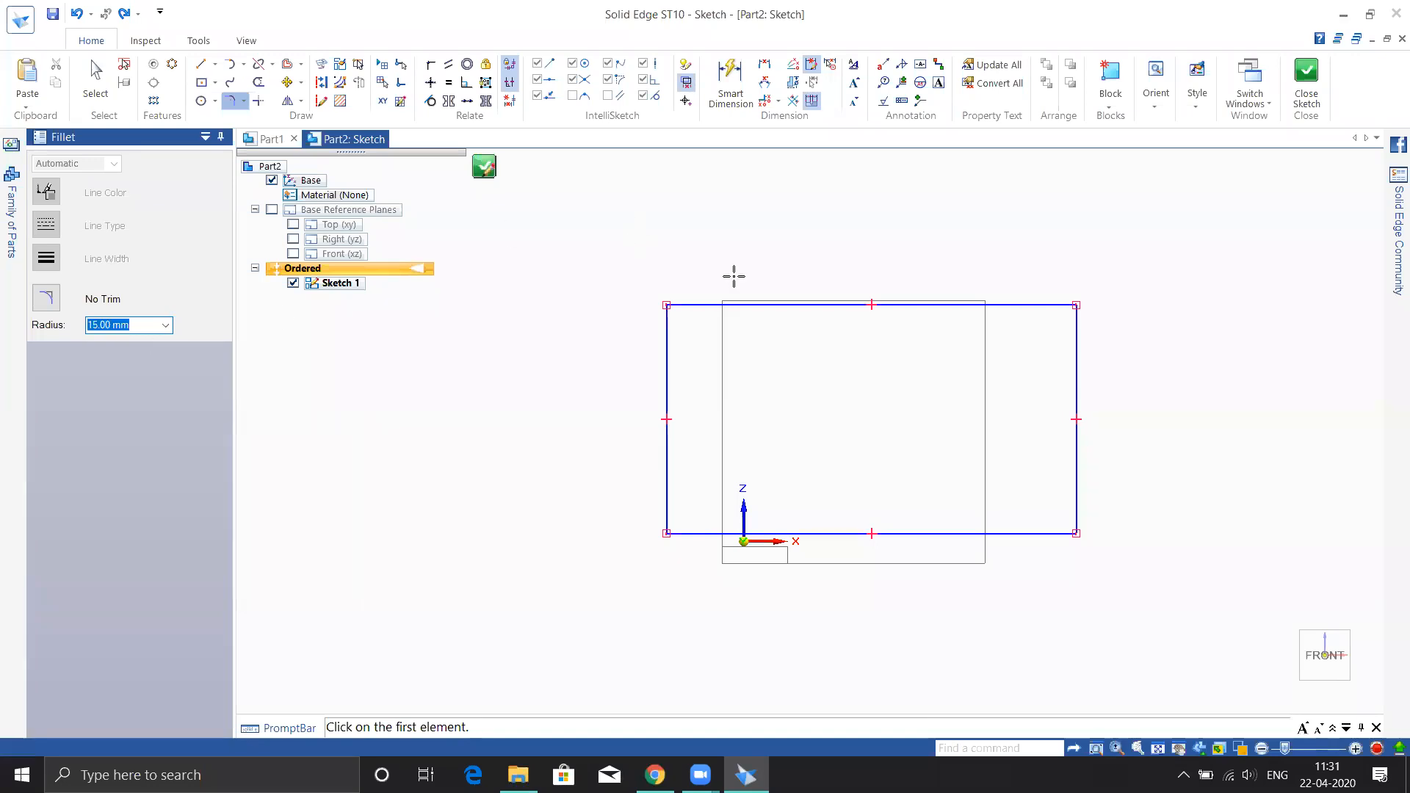
left_click(1077, 306)
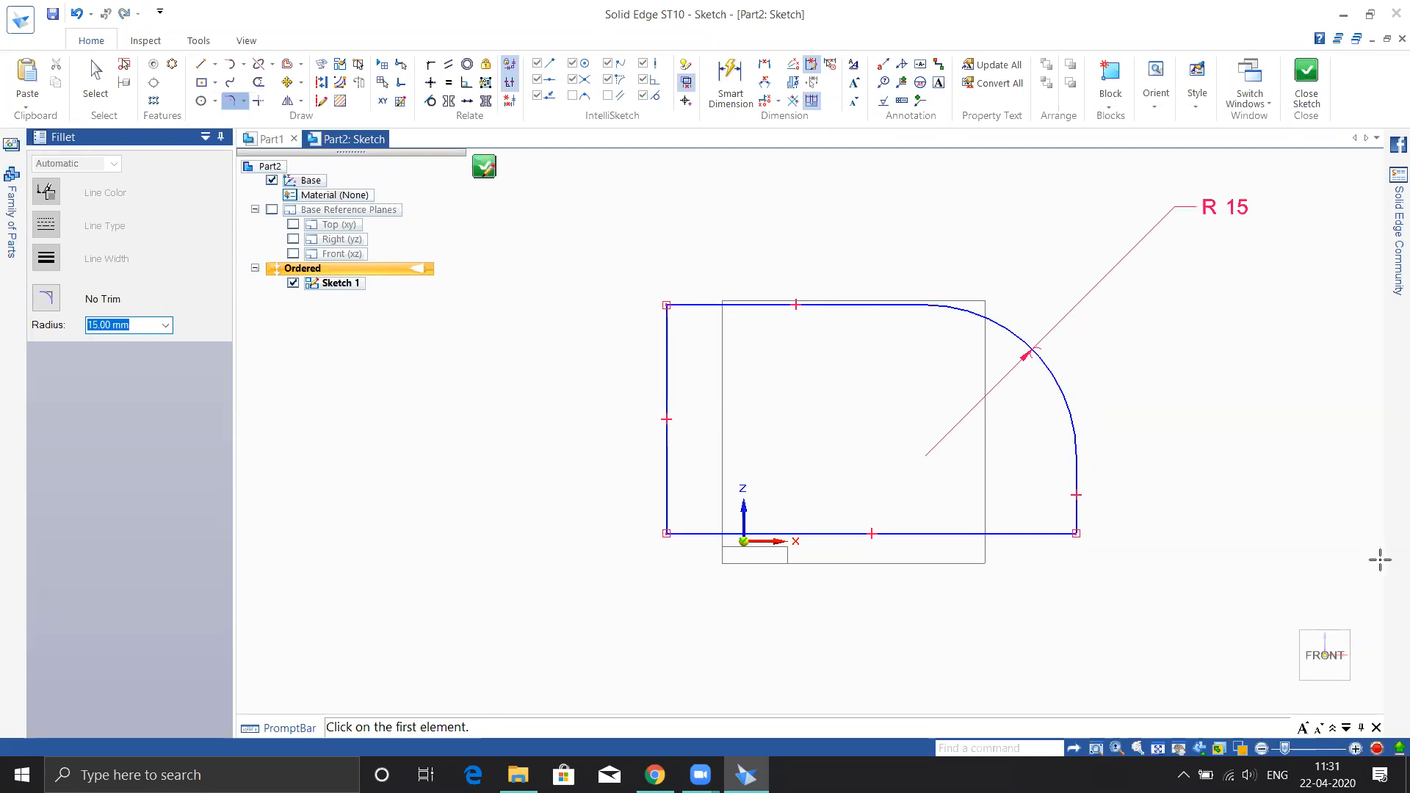
key("ctrl+z")
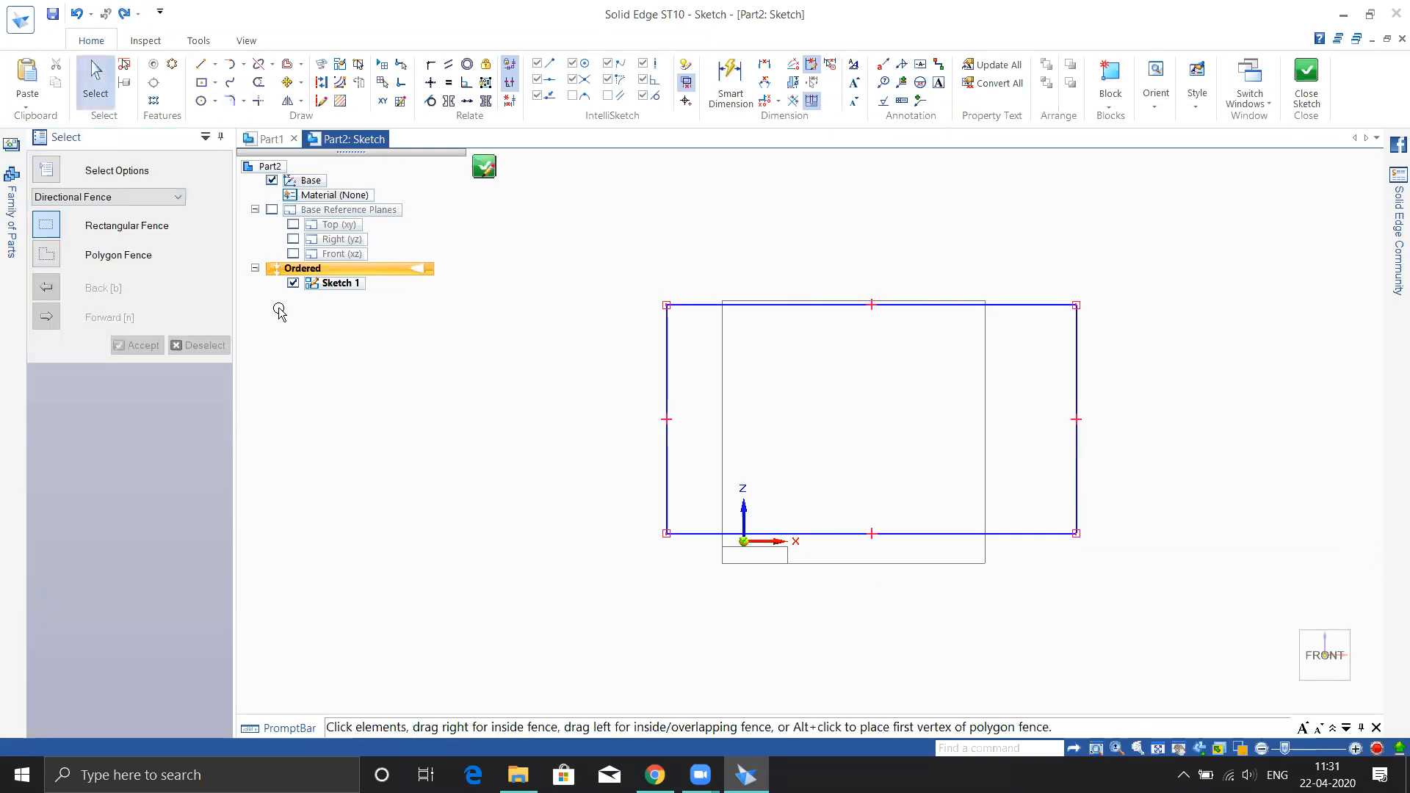
left_click(231, 101)
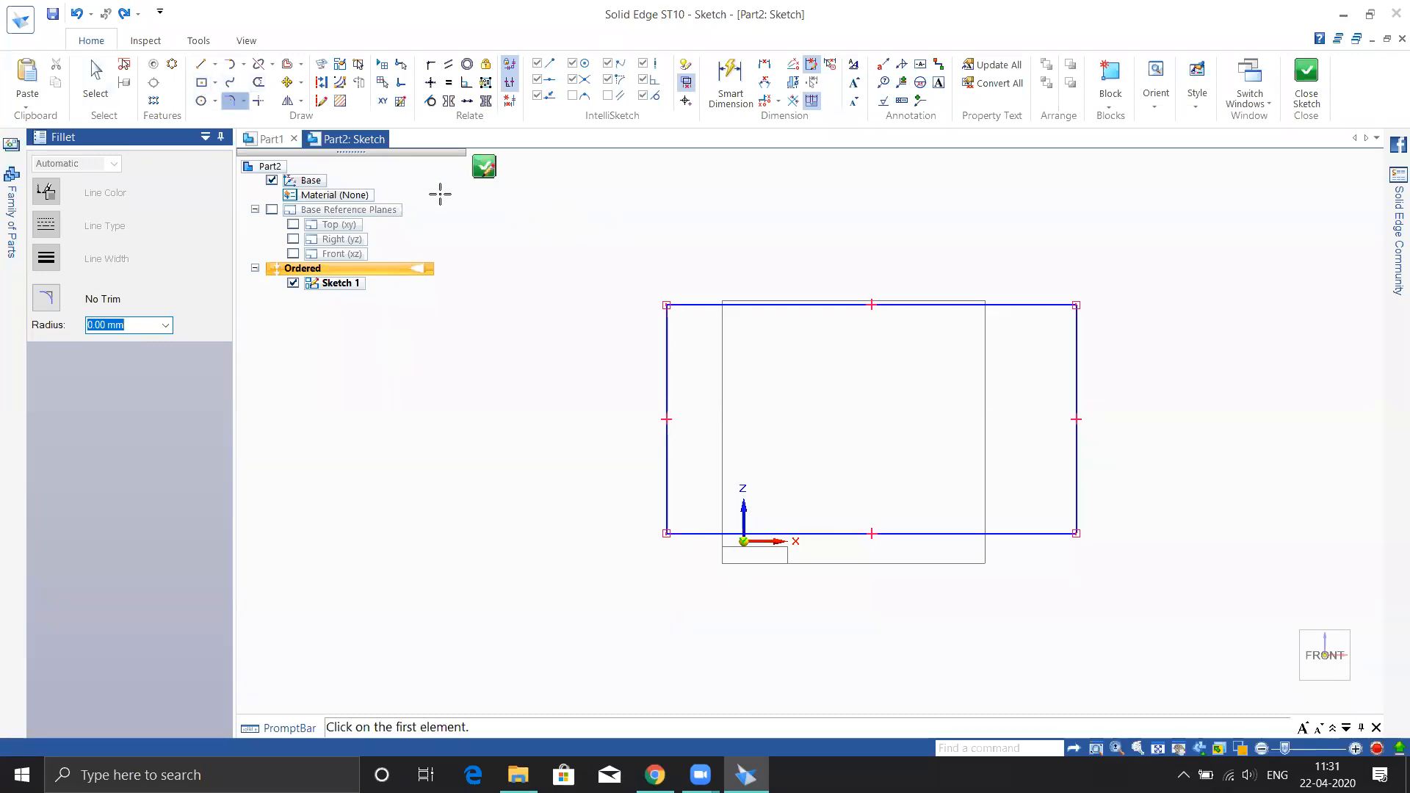
left_click(259, 82)
left_click_drag(545, 250, 492, 571)
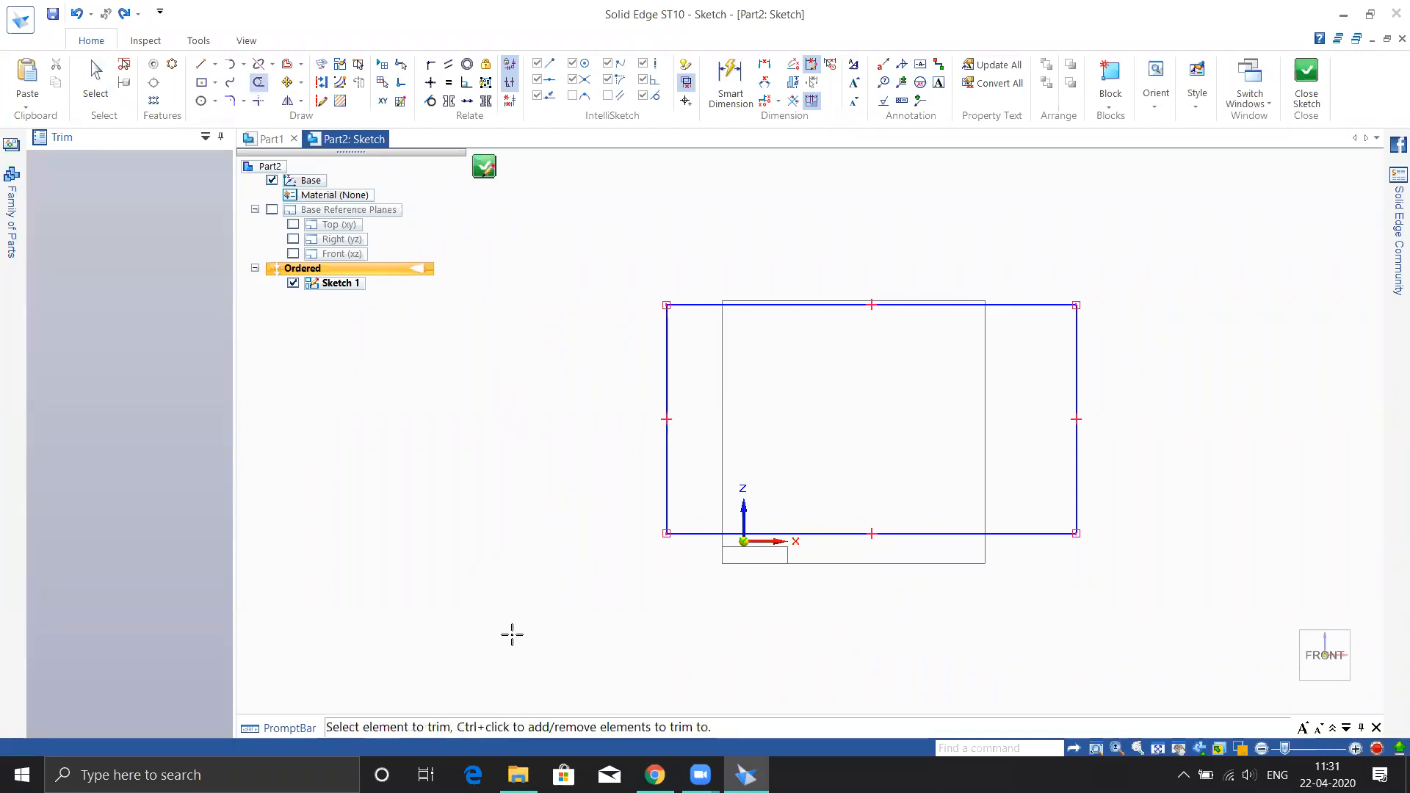
Fillet all four corners of the rectangle with a radius of about 3.91 mm each.
left_click(231, 101)
left_click_drag(668, 363, 585, 393)
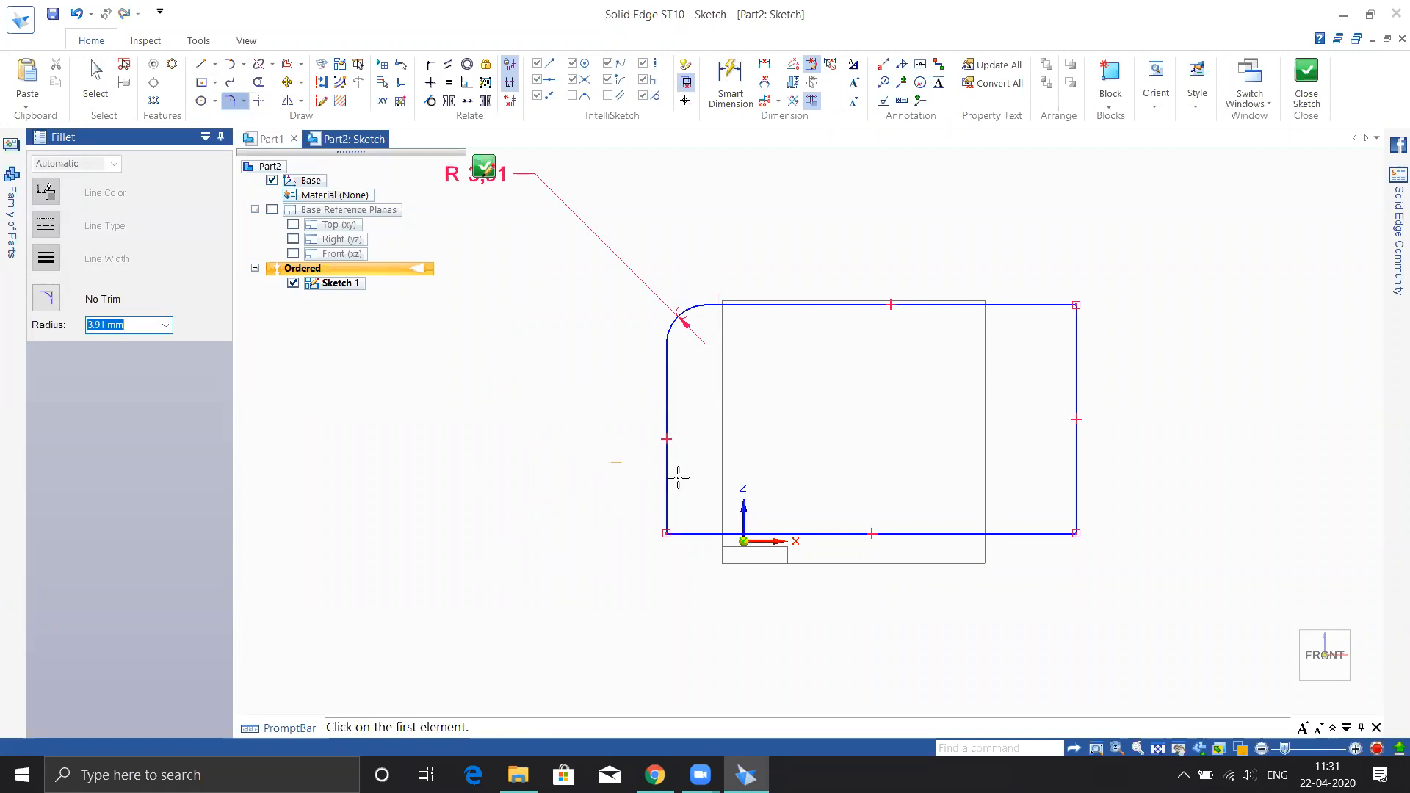
left_click_drag(800, 670, 801, 672)
mouse_move(999, 553)
left_mouse_down()
mouse_move(1155, 460)
mouse_move(1161, 471)
left_mouse_up()
left_click_drag(1045, 309, 1025, 265)
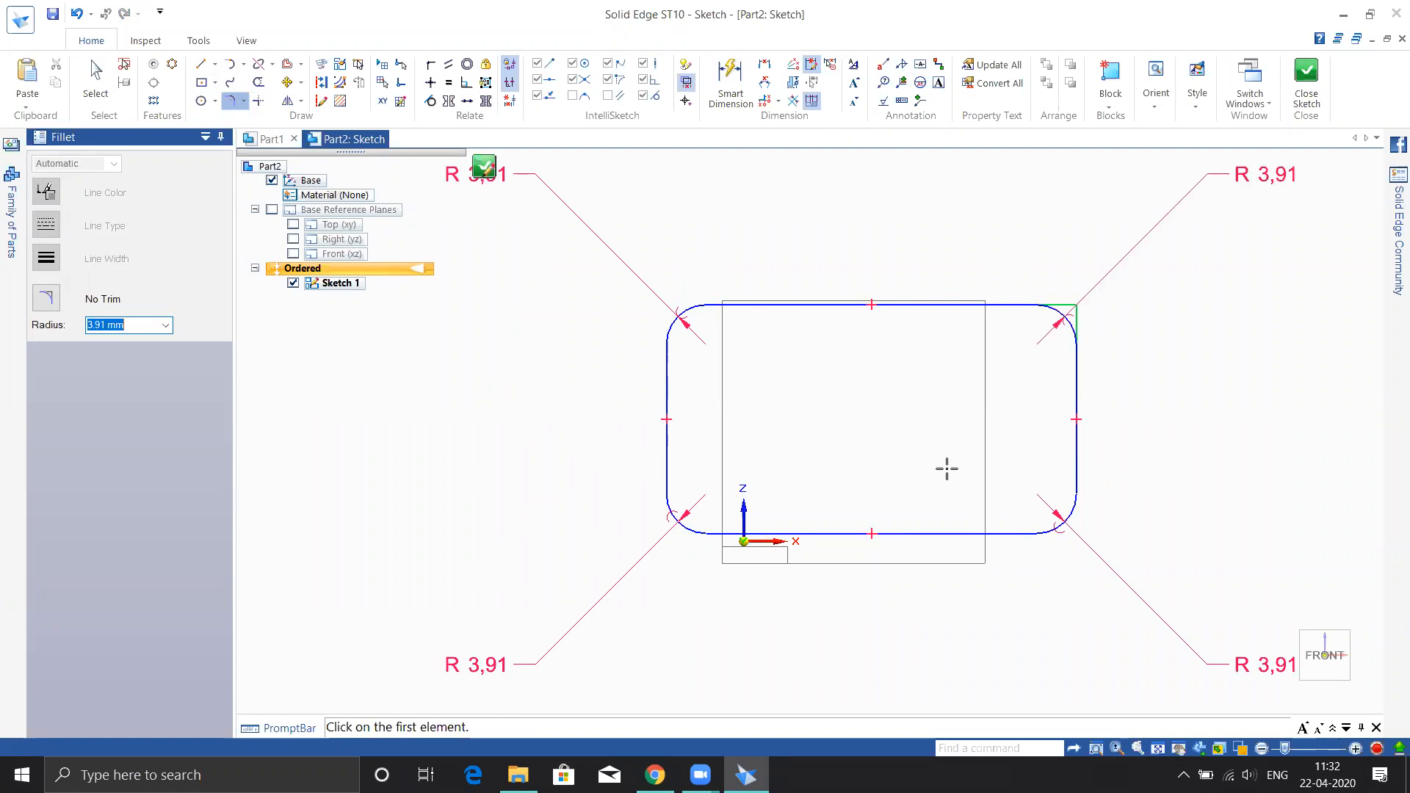
scroll(632, 477, "down", 3)
scroll(640, 473, "up", 2)
scroll(641, 472, "down", 1)
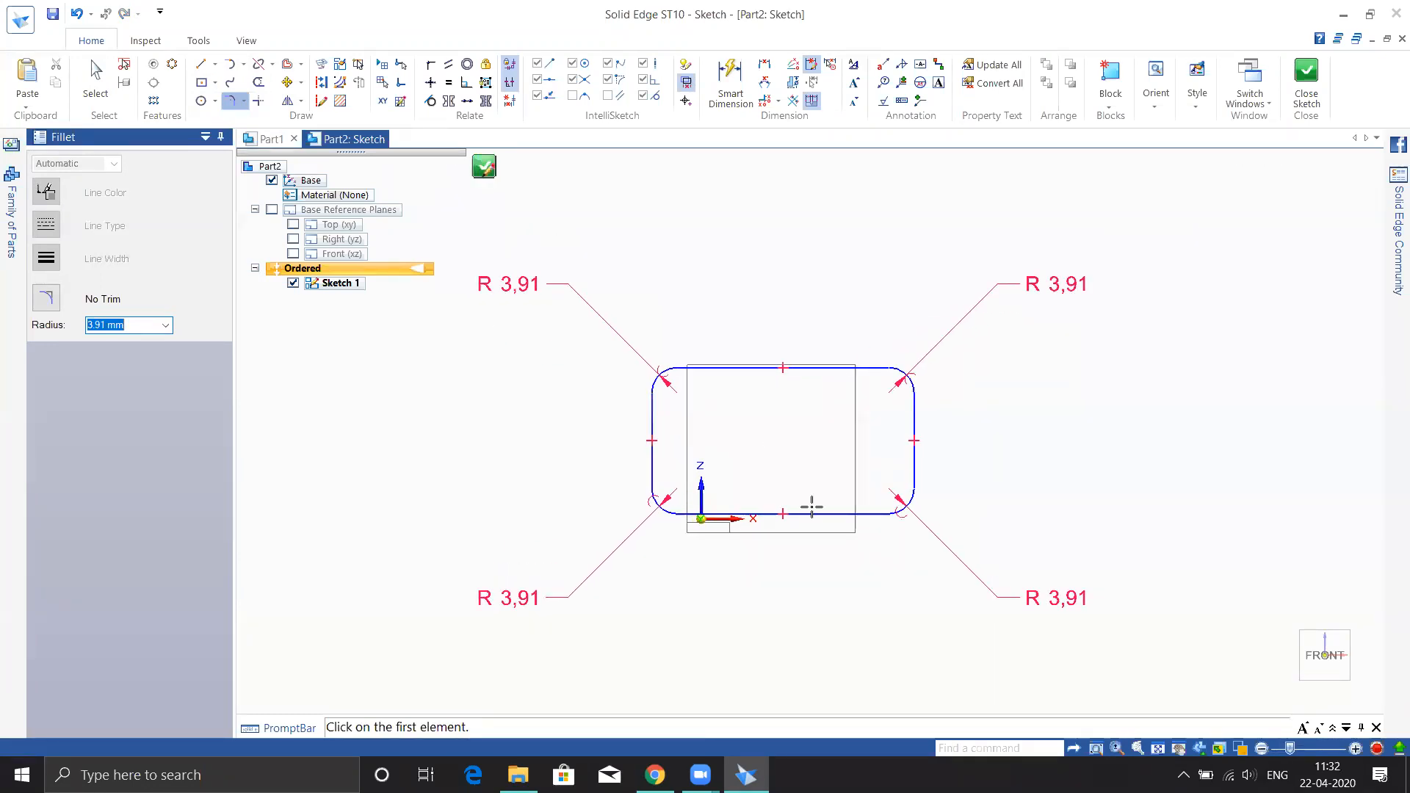
Leave the Fillet tool and undo all four equal corner fillets.
key("Escape")
key("ctrl+z")
key("ctrl+z")
key("ctrl+z")
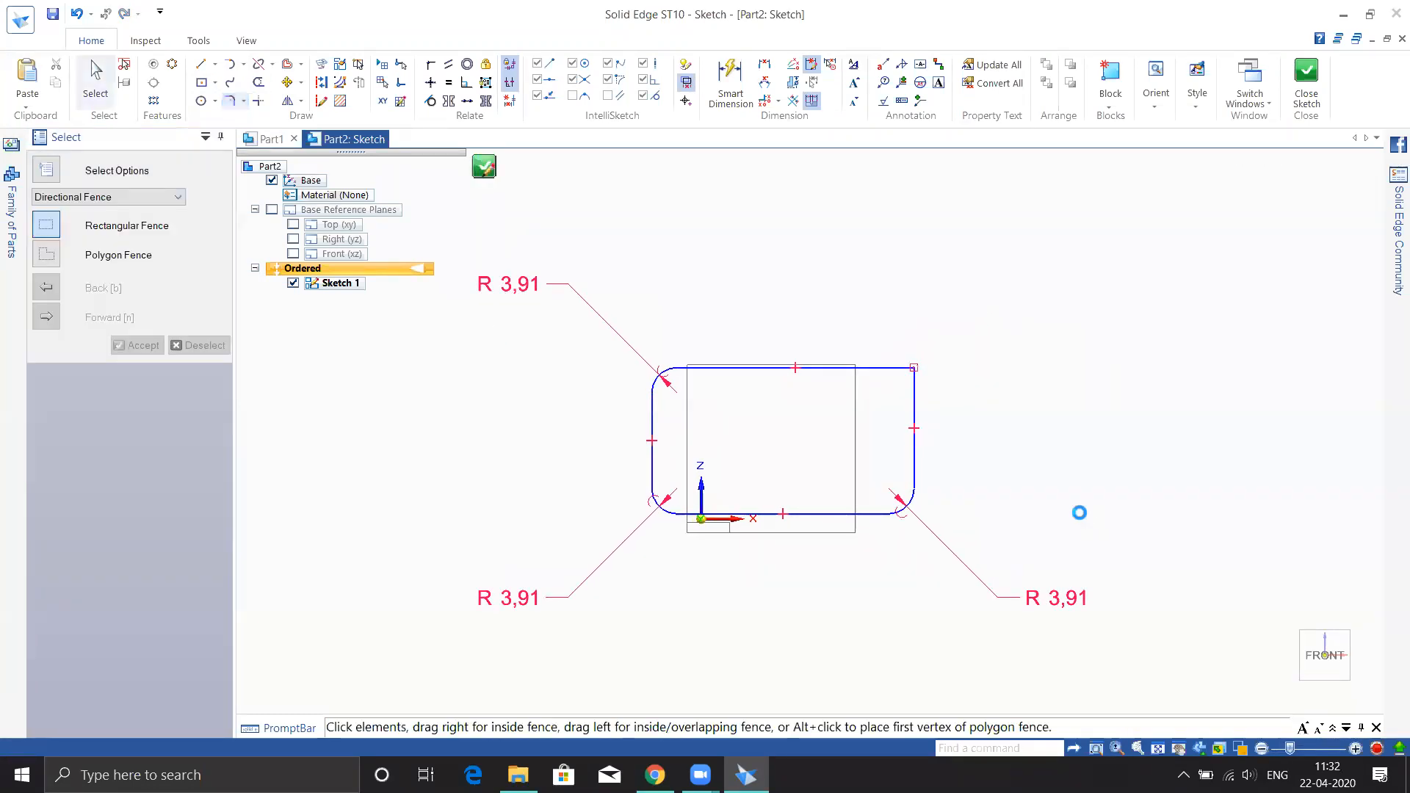
key("ctrl+z")
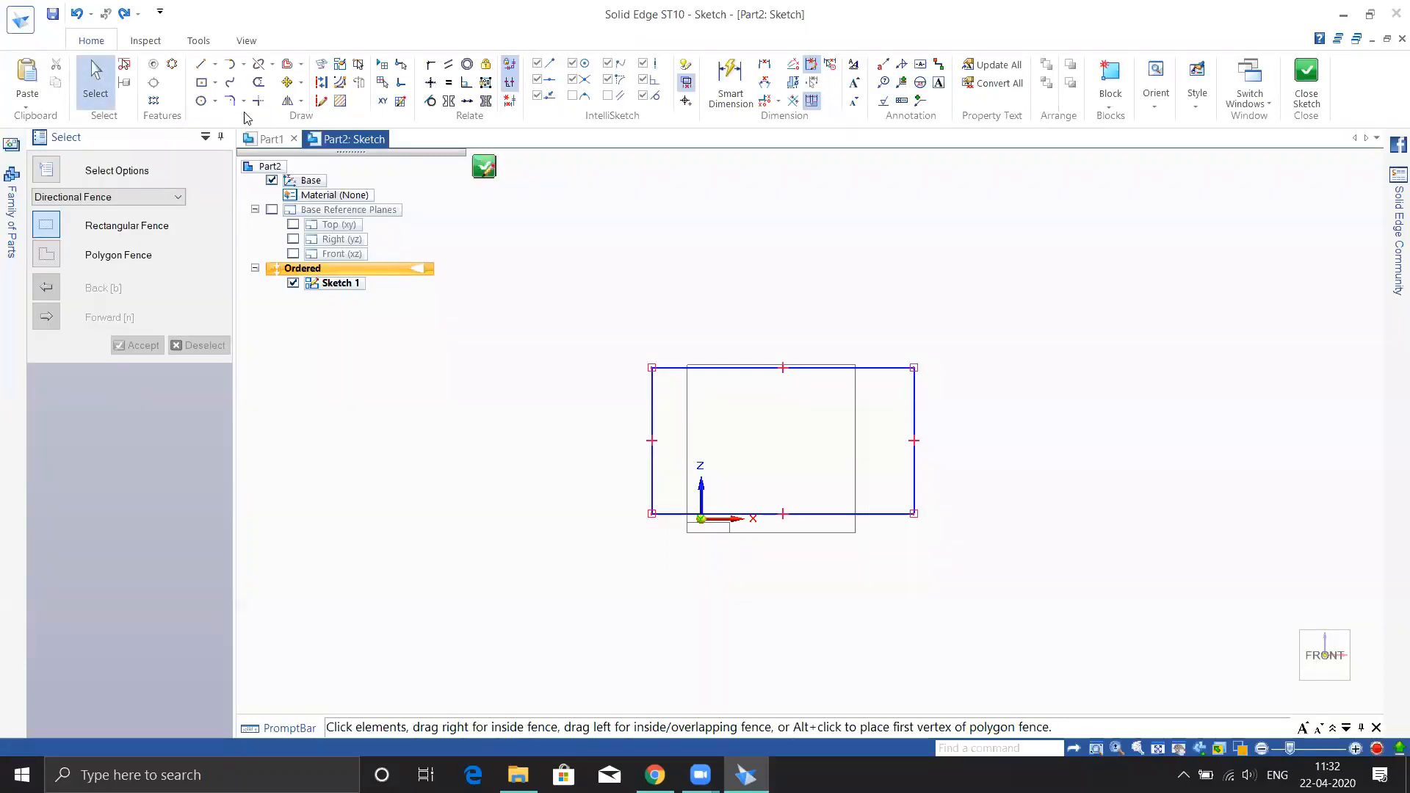
Chamfer the rectangle's upper-left corner with setback A of 10 mm along the left edge and setback B of 5 mm.
left_click(243, 102)
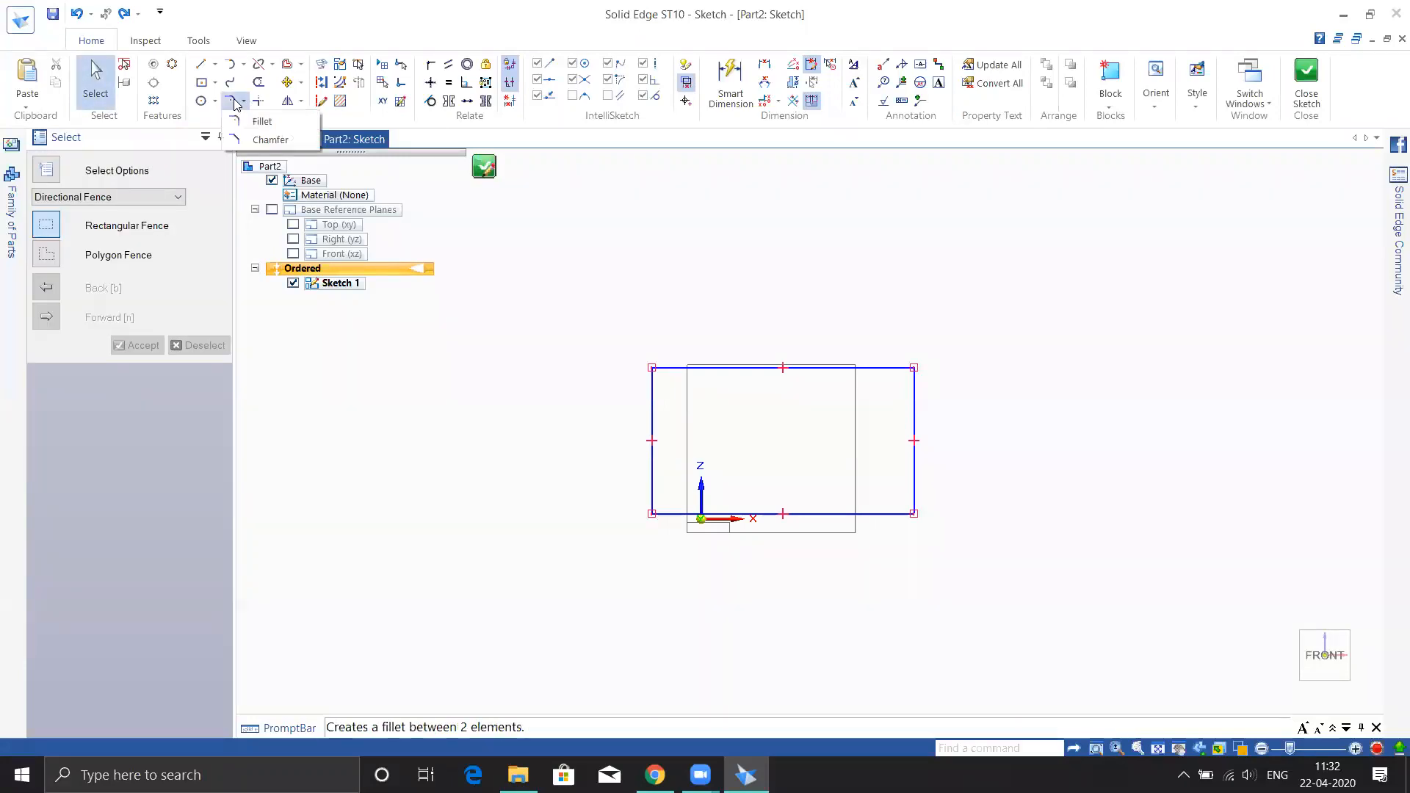
left_click(257, 141)
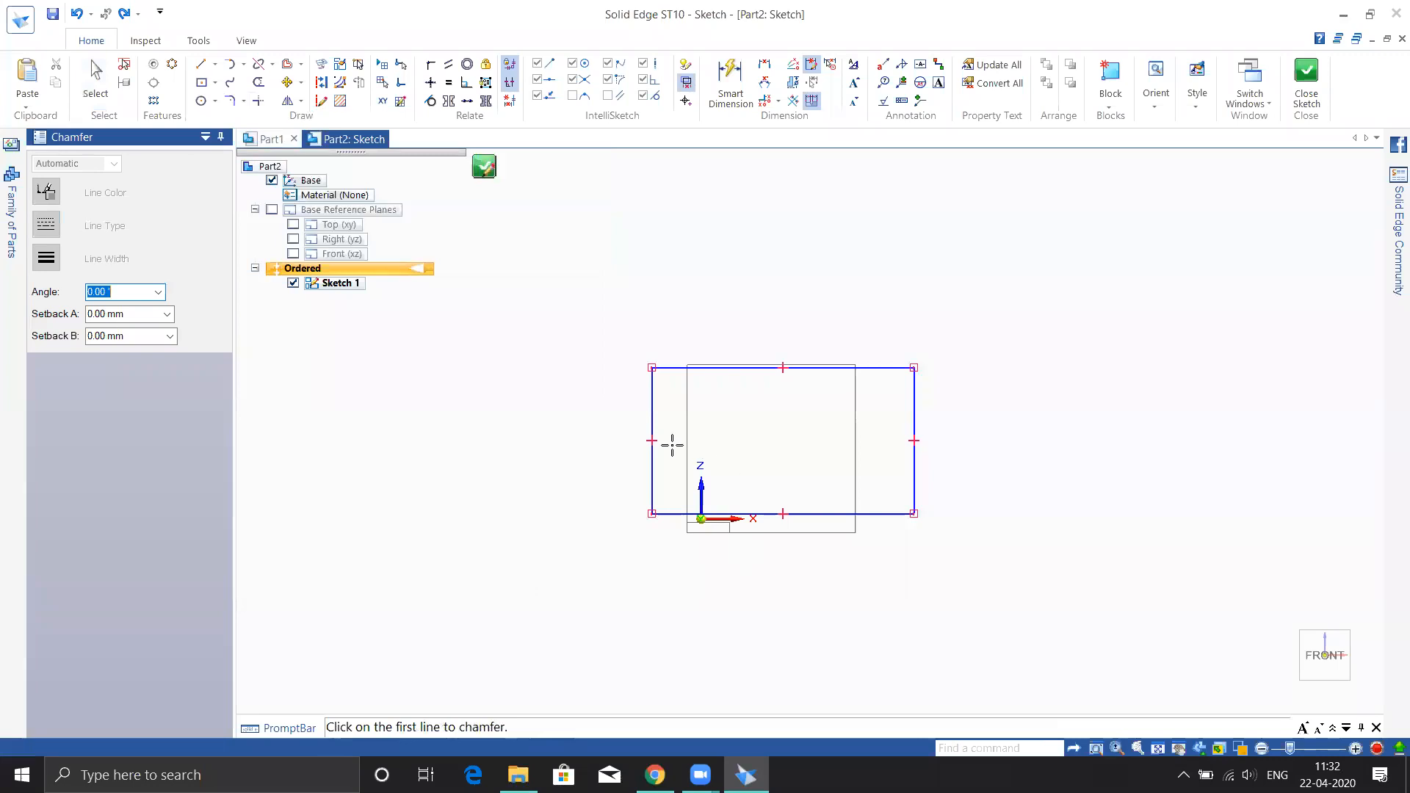
scroll(673, 441, "up", 3)
left_click(632, 345)
left_click(662, 301)
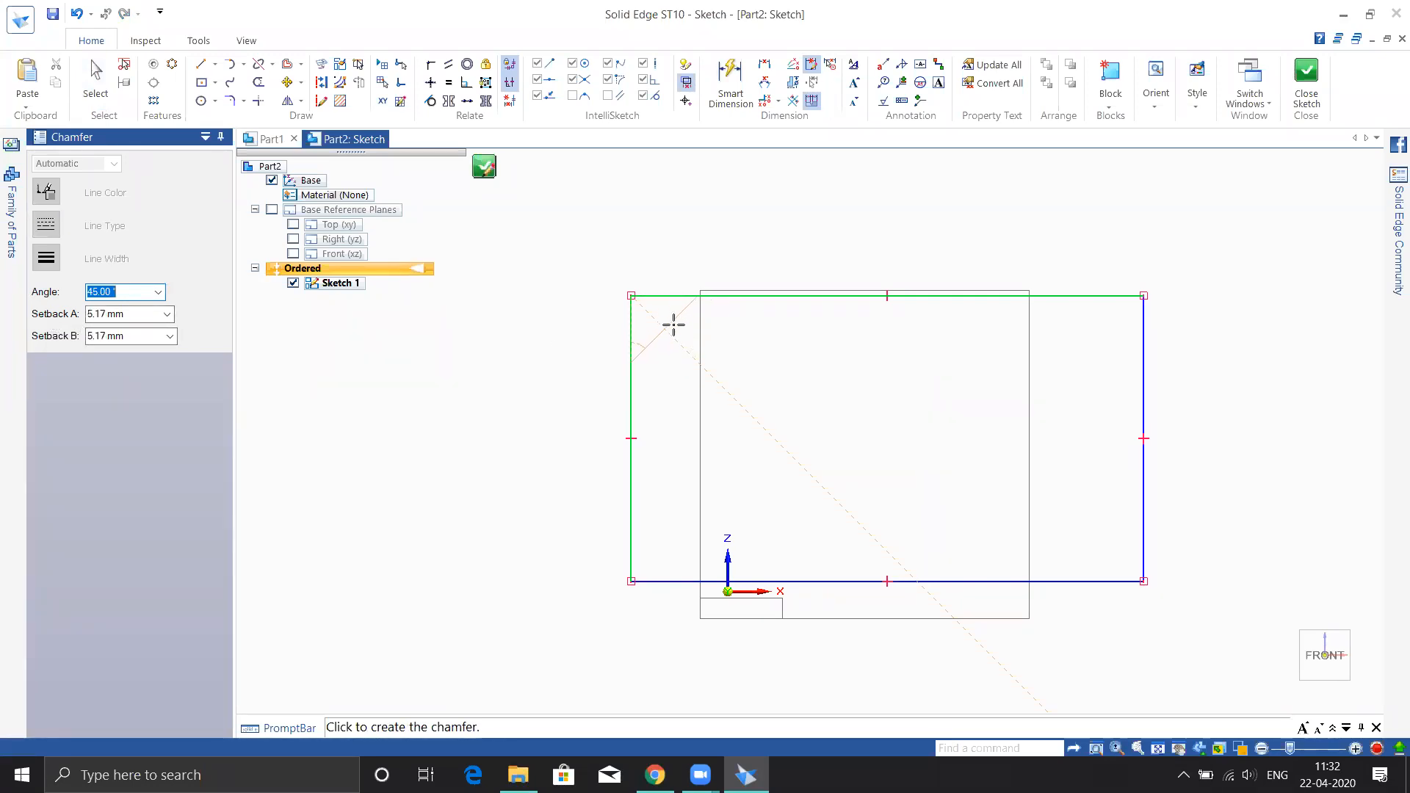
key("Tab")
key("Tab")
key("Tab")
key("Tab")
key("Tab")
key("Tab")
key("Tab")
type("1")
key("Tab")
type("5")
key("Tab")
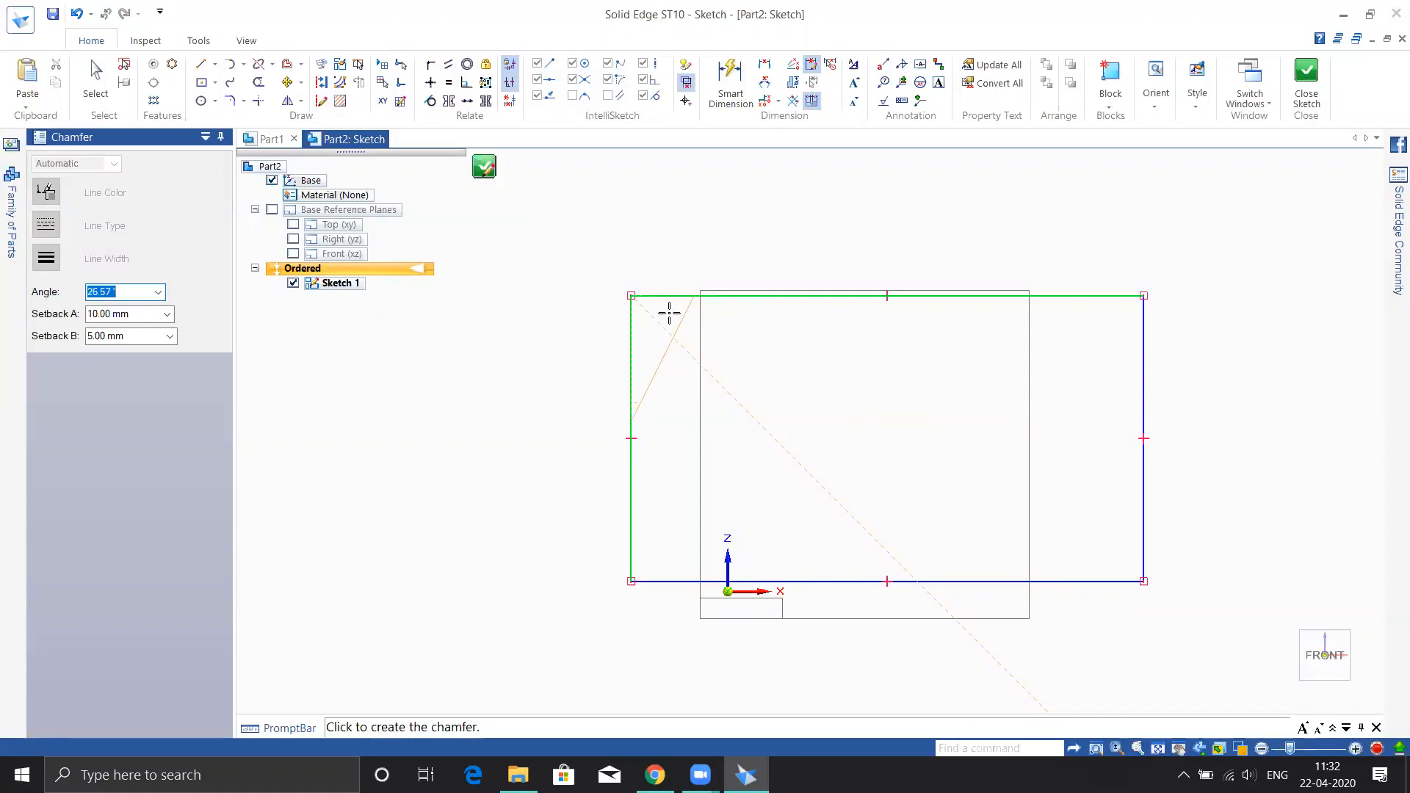
left_click(669, 314)
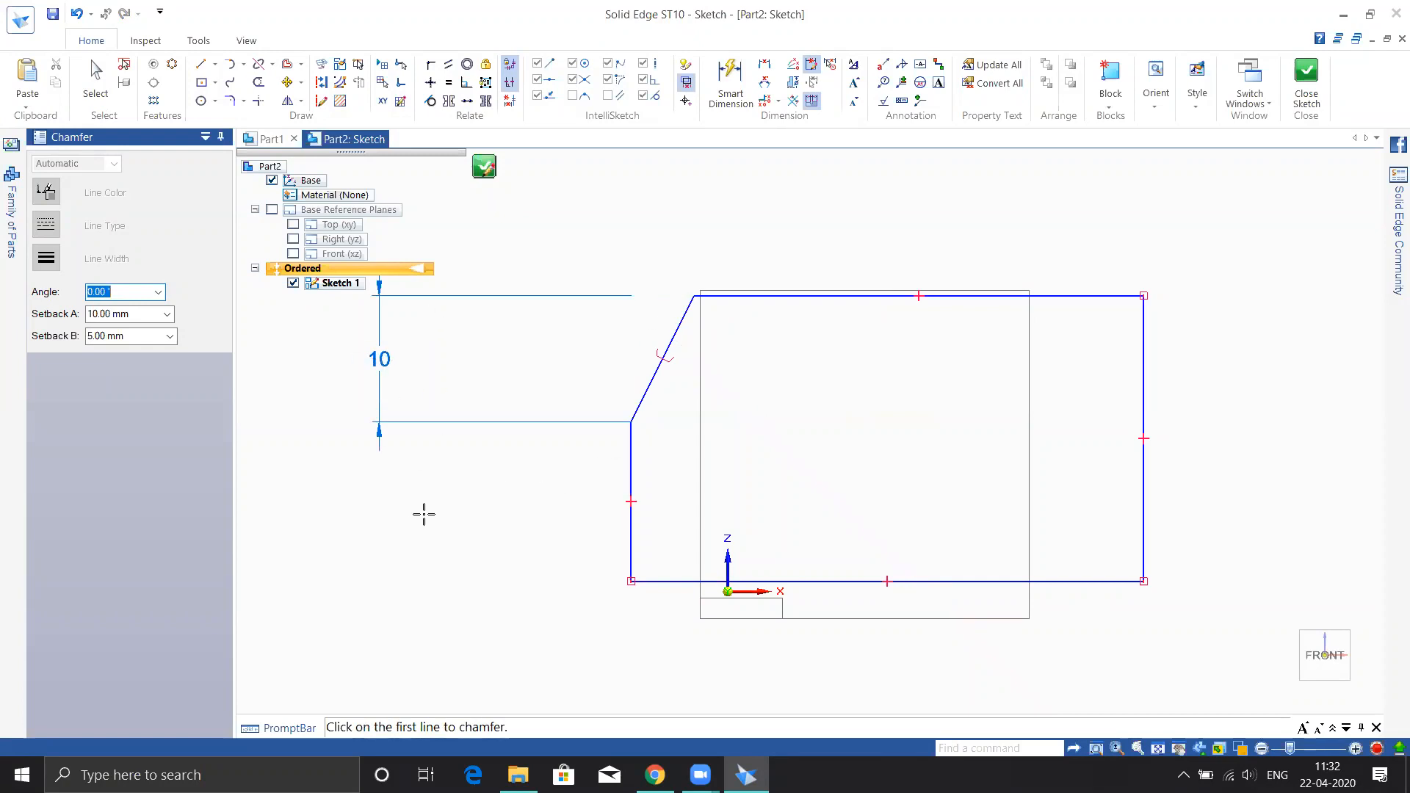
key("Escape")
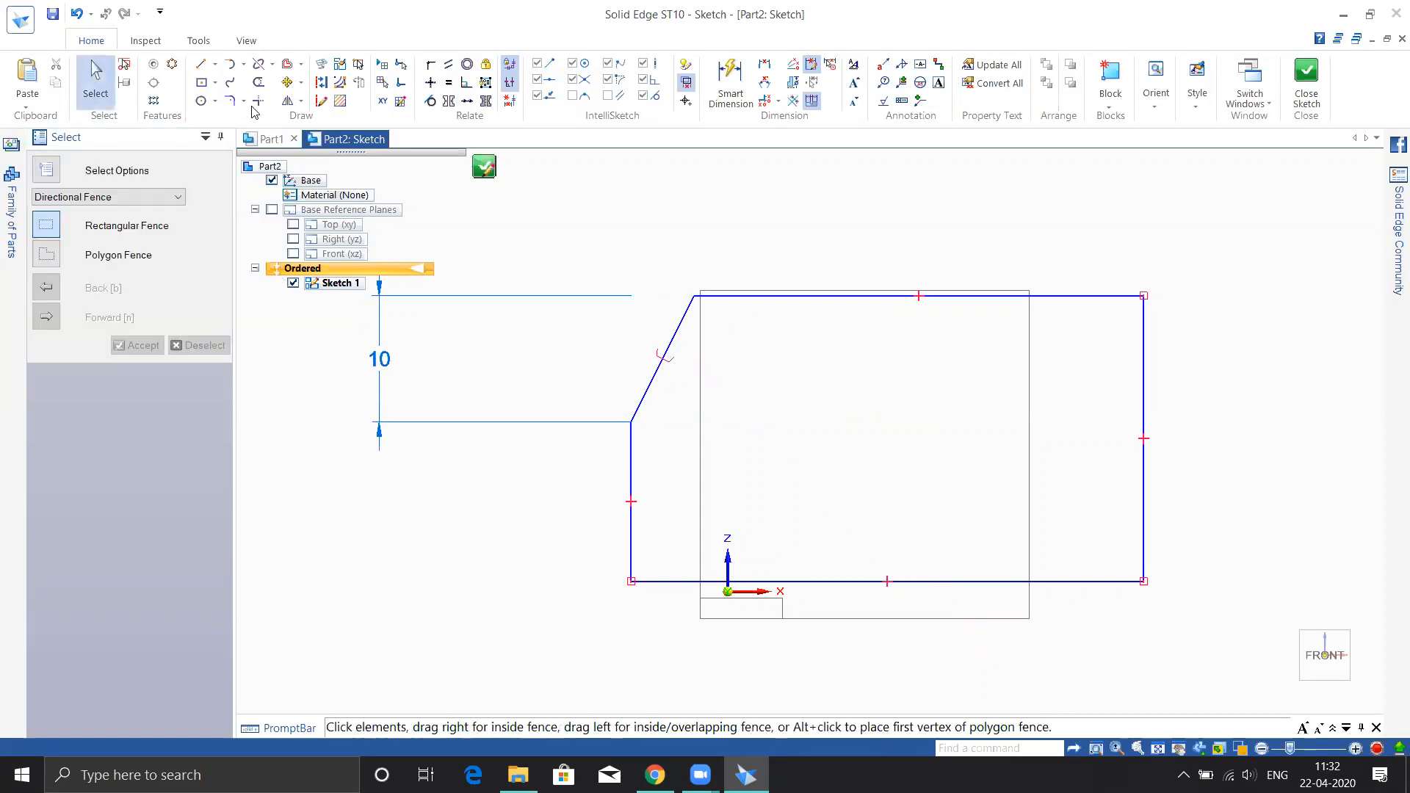
left_click(243, 100)
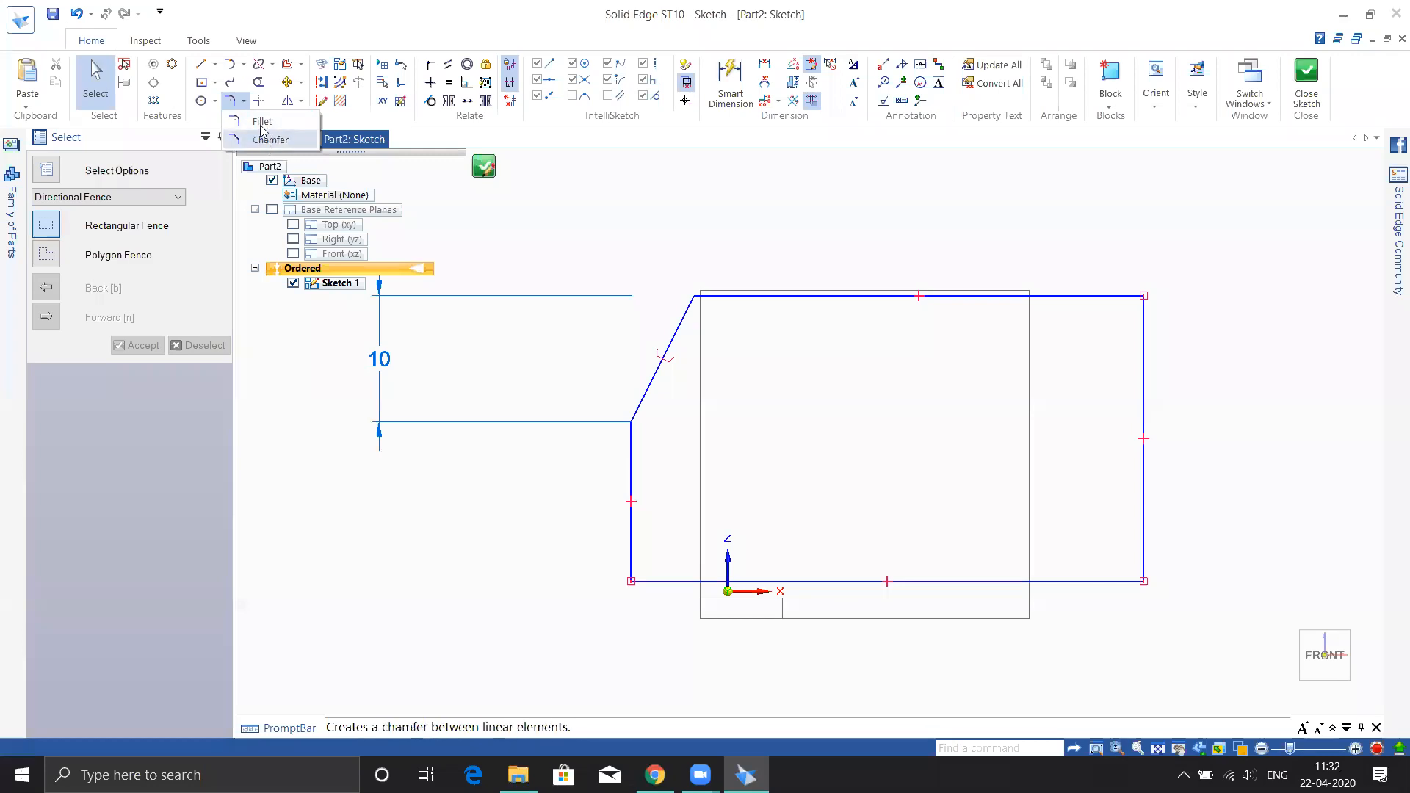
left_click(346, 403)
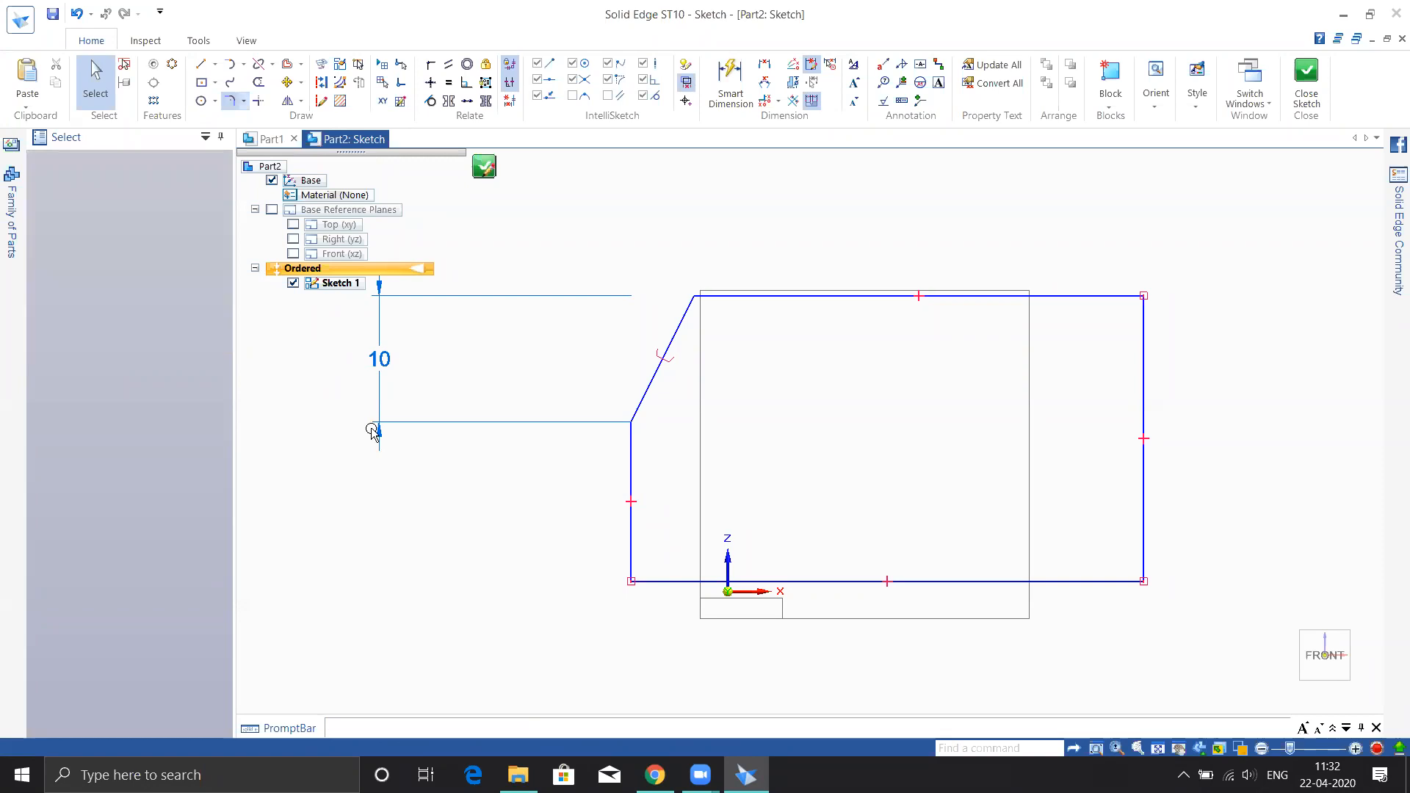
left_click(272, 64)
left_click(554, 504)
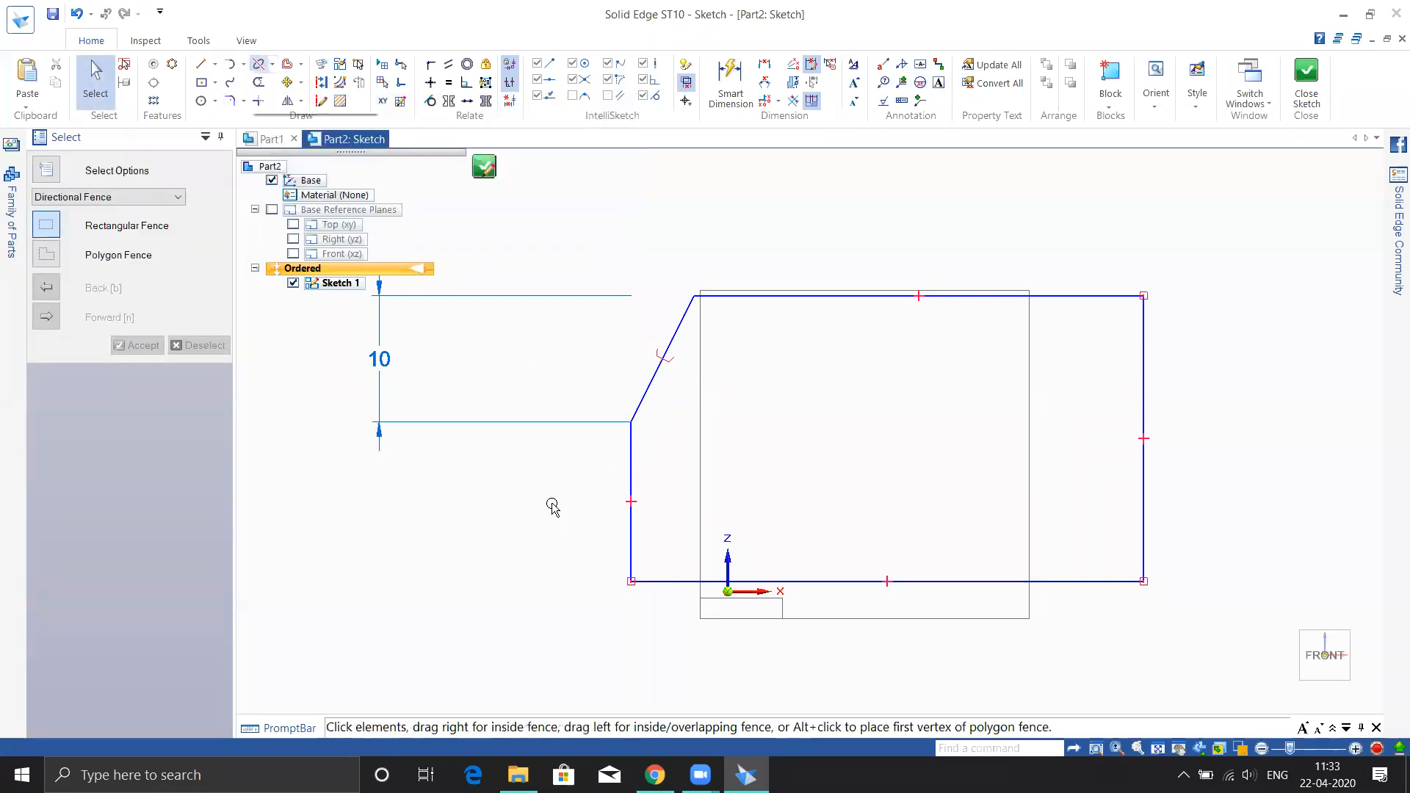
Draw a horizontal line about 44.7 mm long above the chamfered rectangle.
left_click(198, 72)
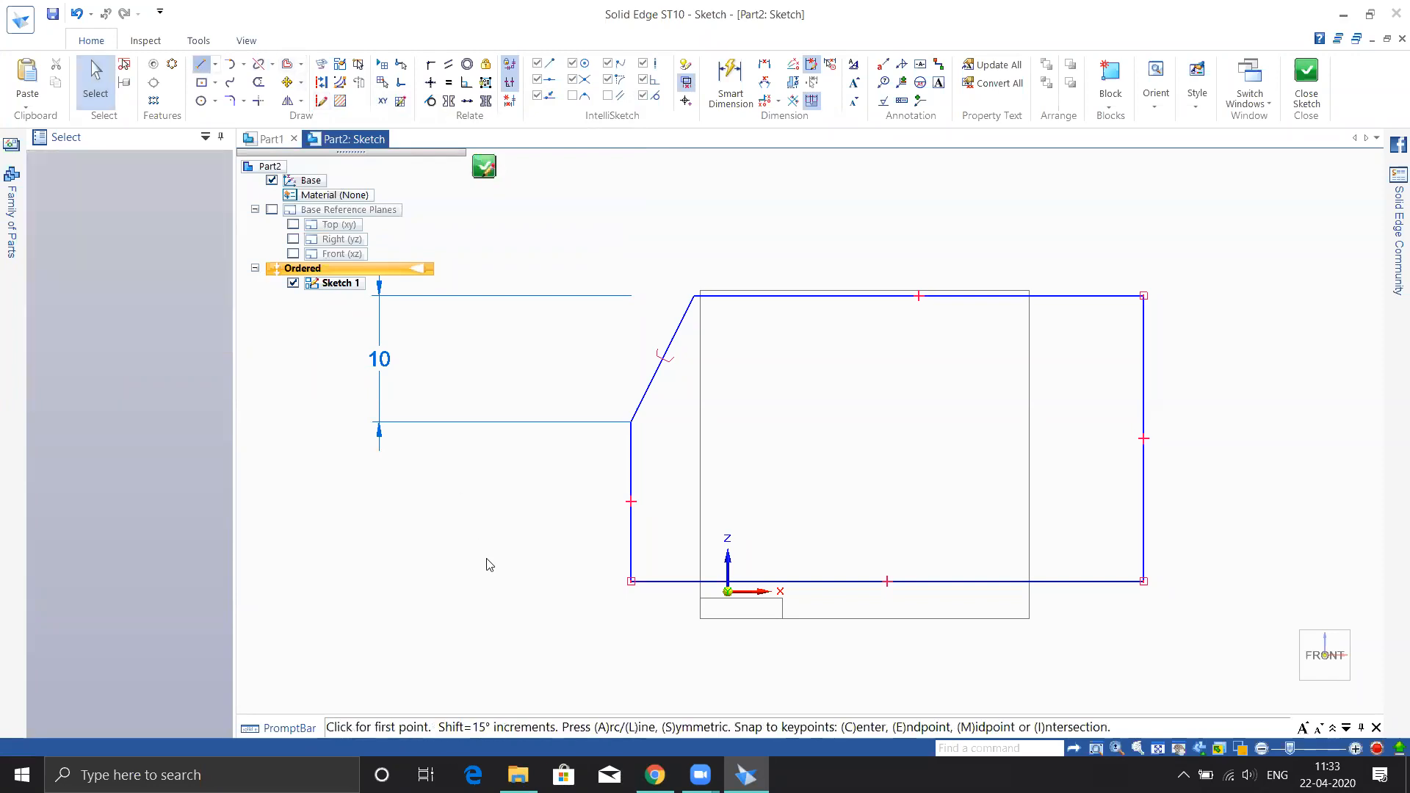
middle_click_drag(841, 400, 731, 670, "shift")
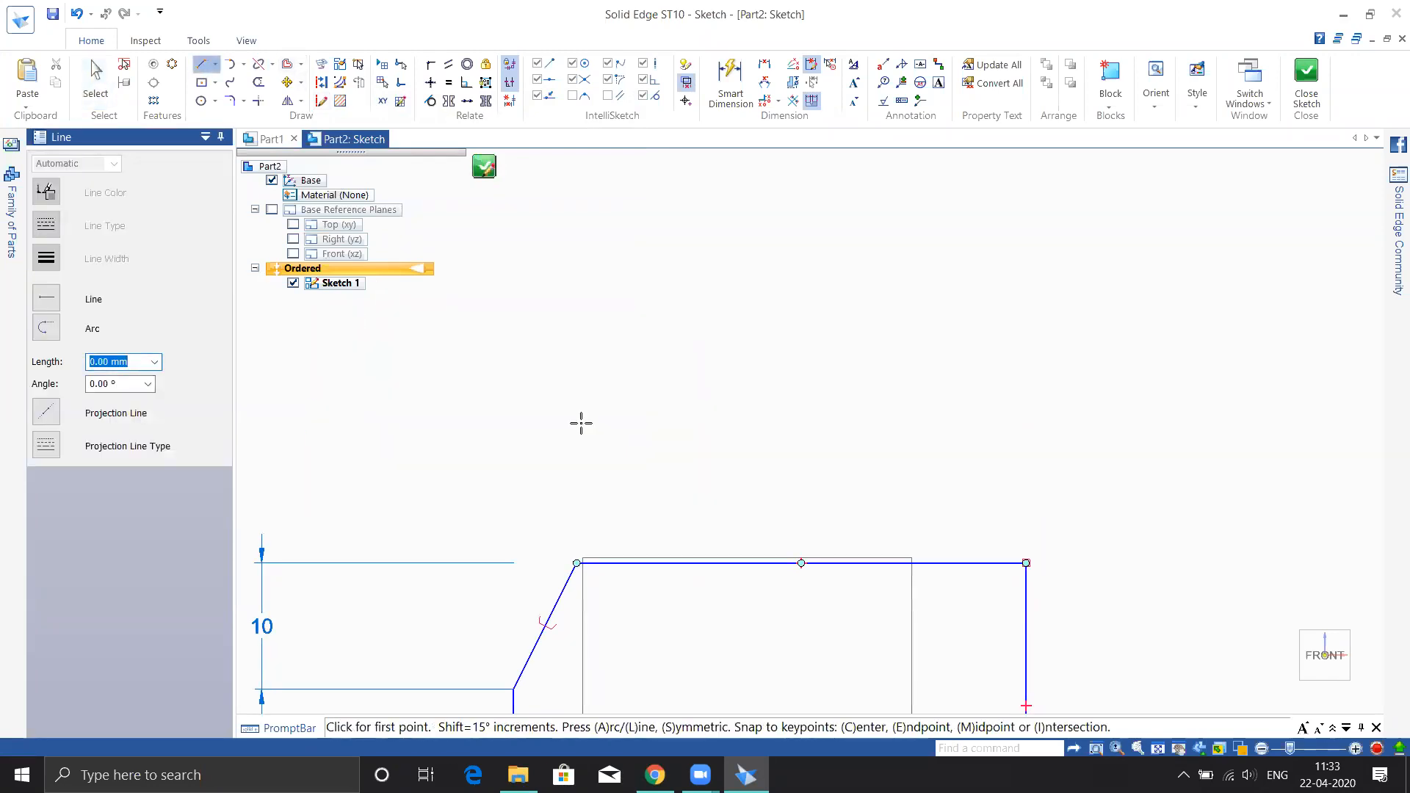
left_click(550, 363)
left_click(1113, 363)
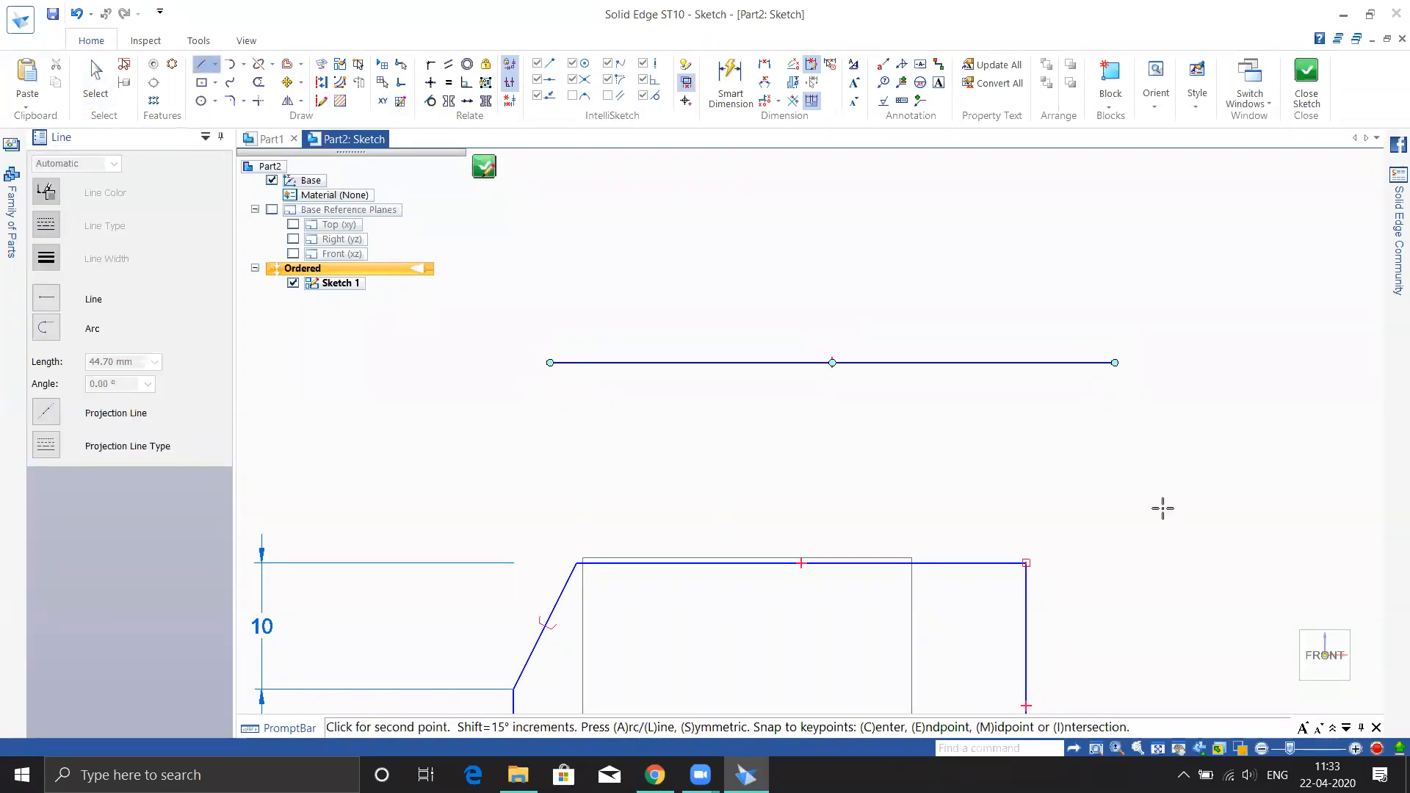
key("Escape")
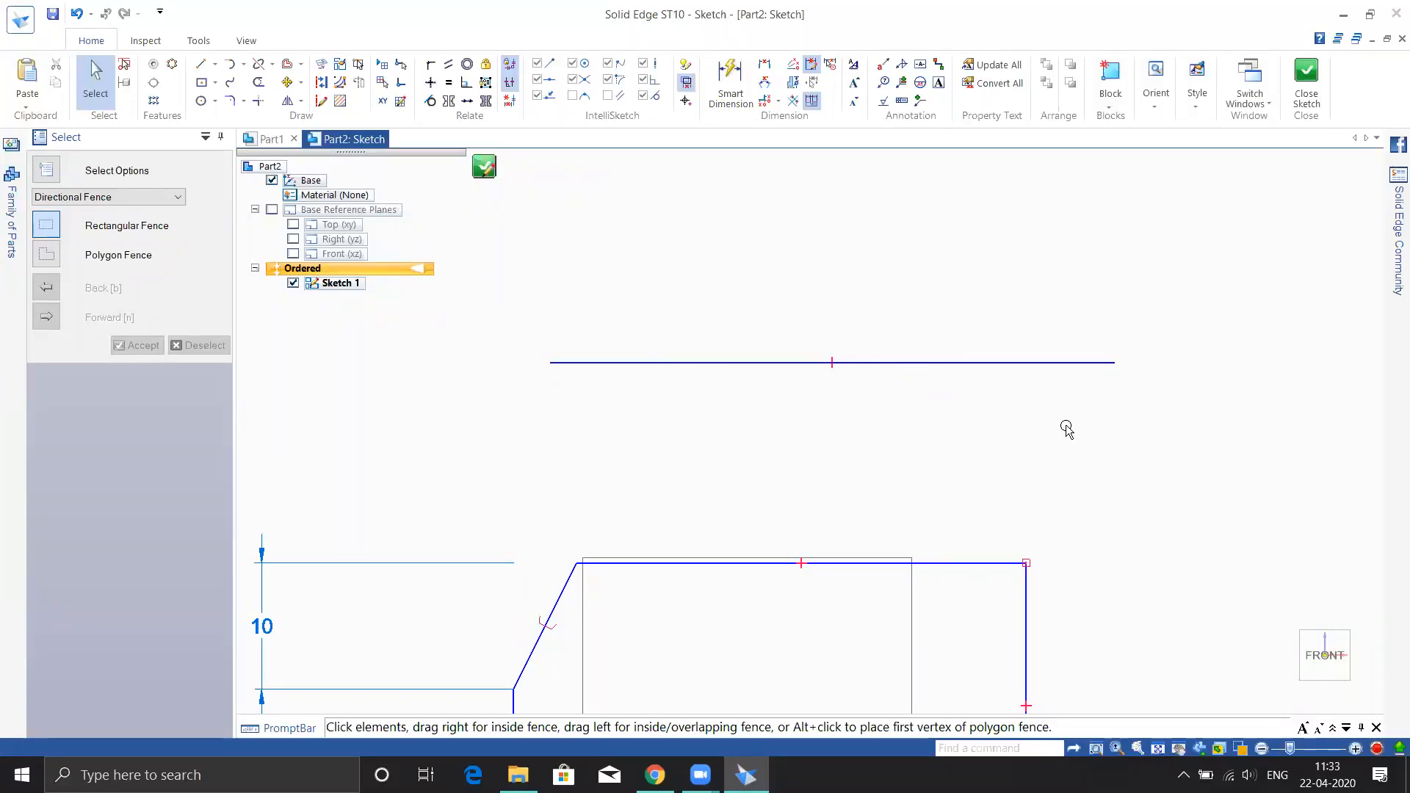
Split the horizontal line above the rectangle at a point between its left end and its midpoint.
left_click(259, 65)
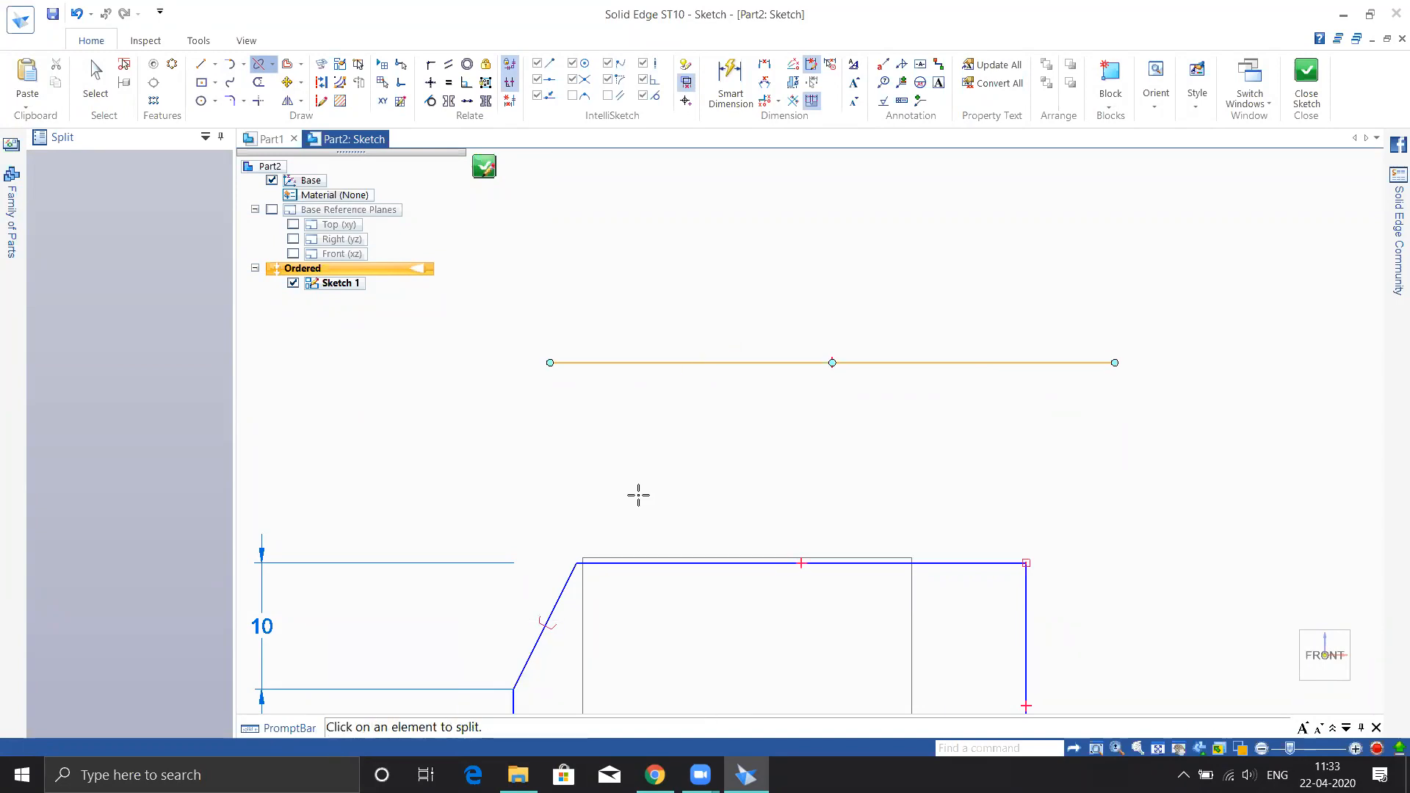
left_click(673, 362)
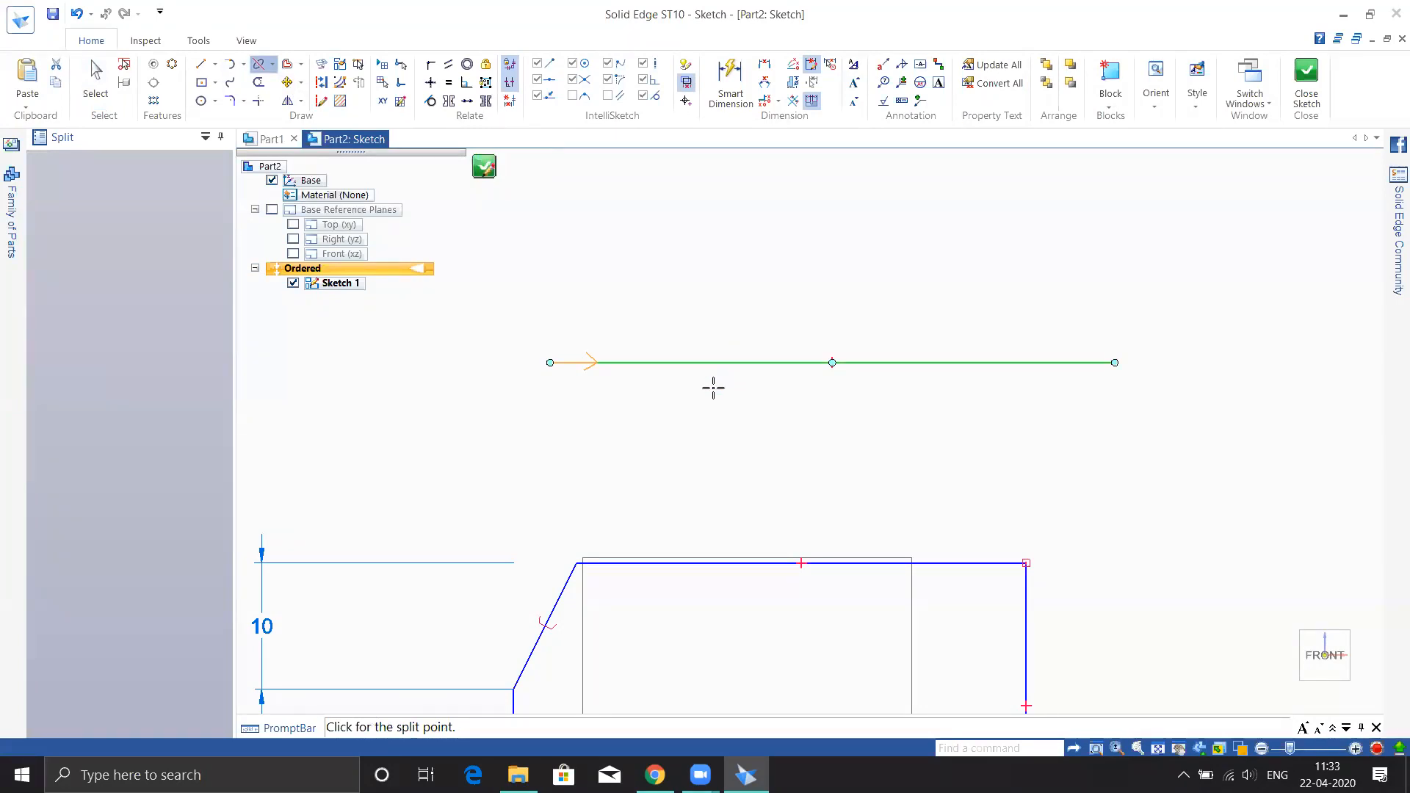
left_click(713, 362)
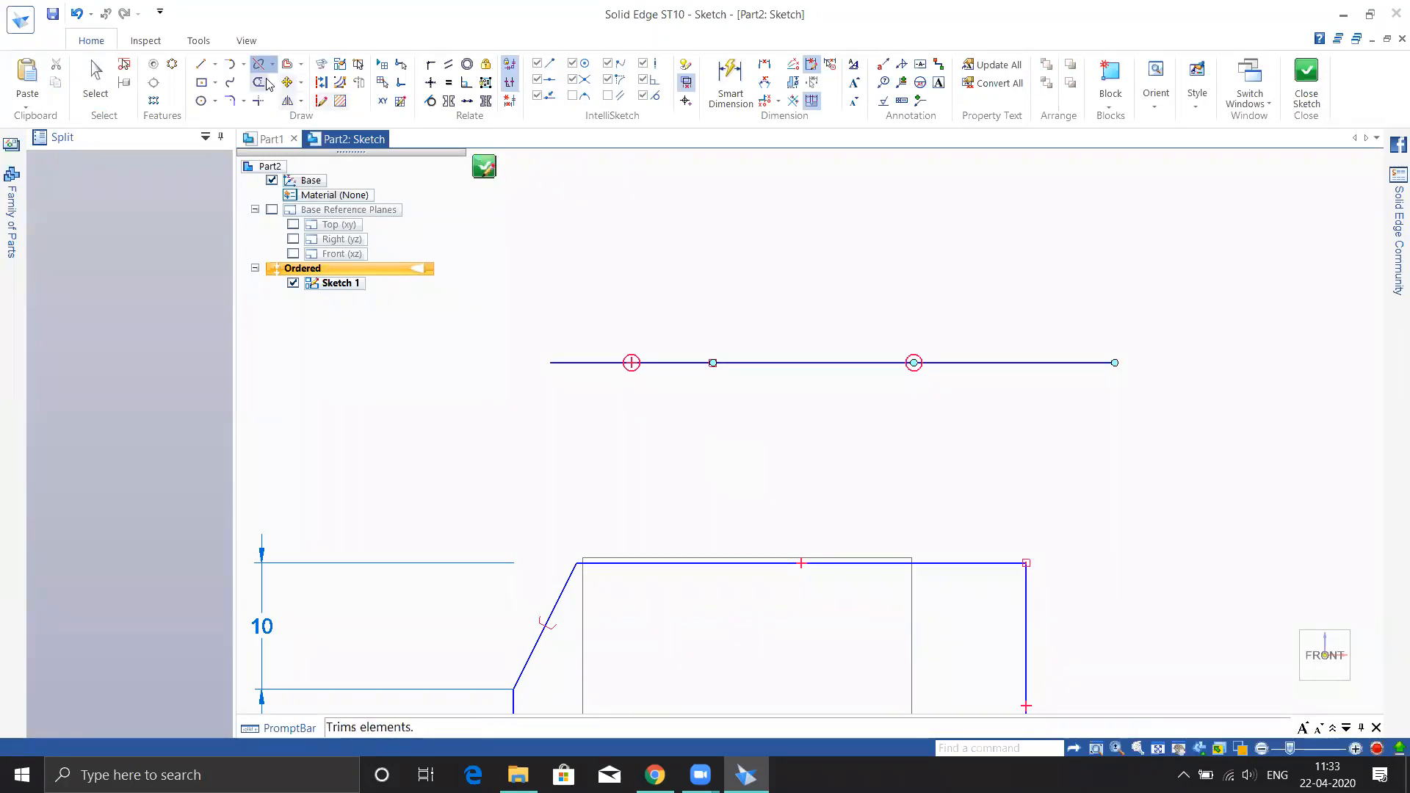
left_click(545, 626)
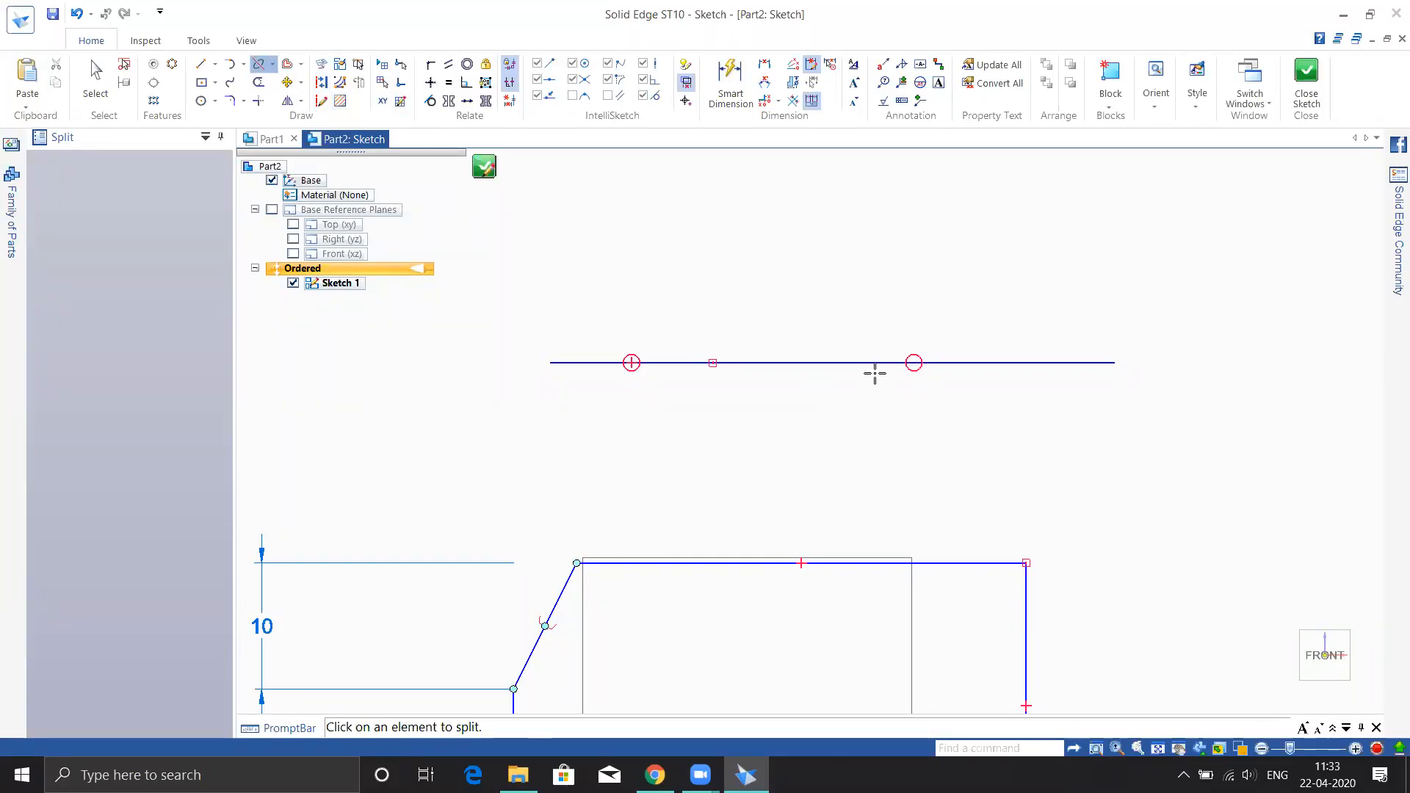
Split the right-hand segment of the horizontal line above the profile at a point between its middle and right end.
left_click(830, 380)
left_click(826, 362)
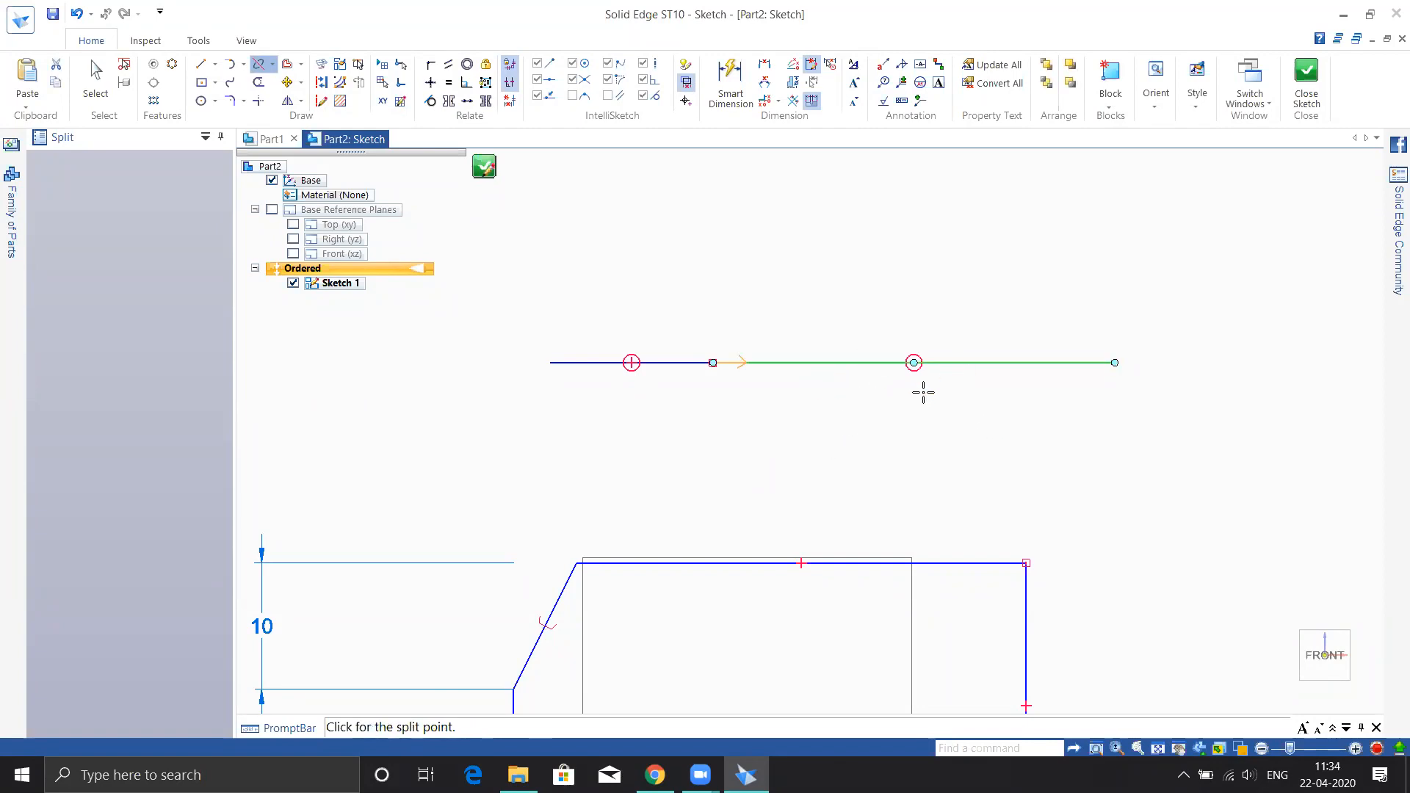
left_click(1008, 363)
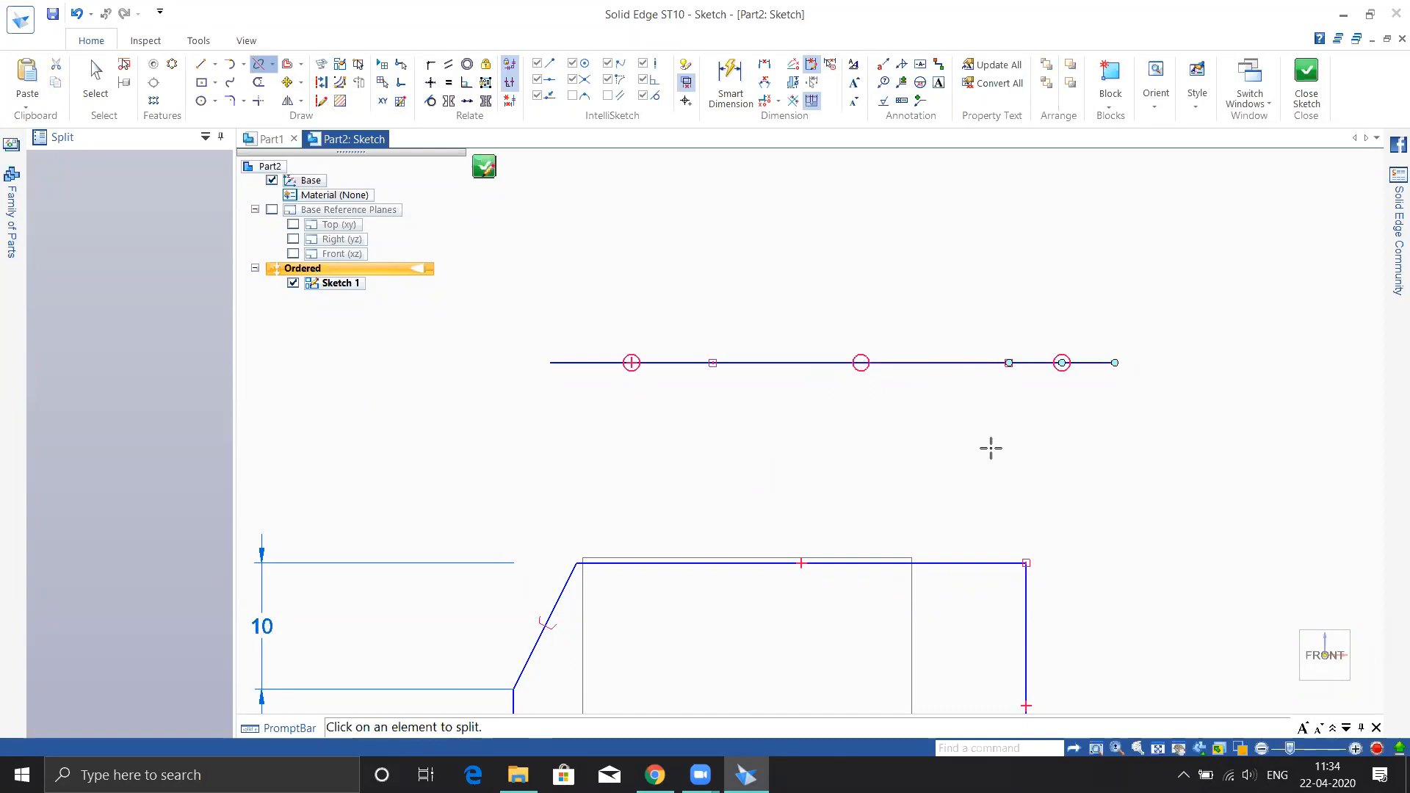
key("Escape")
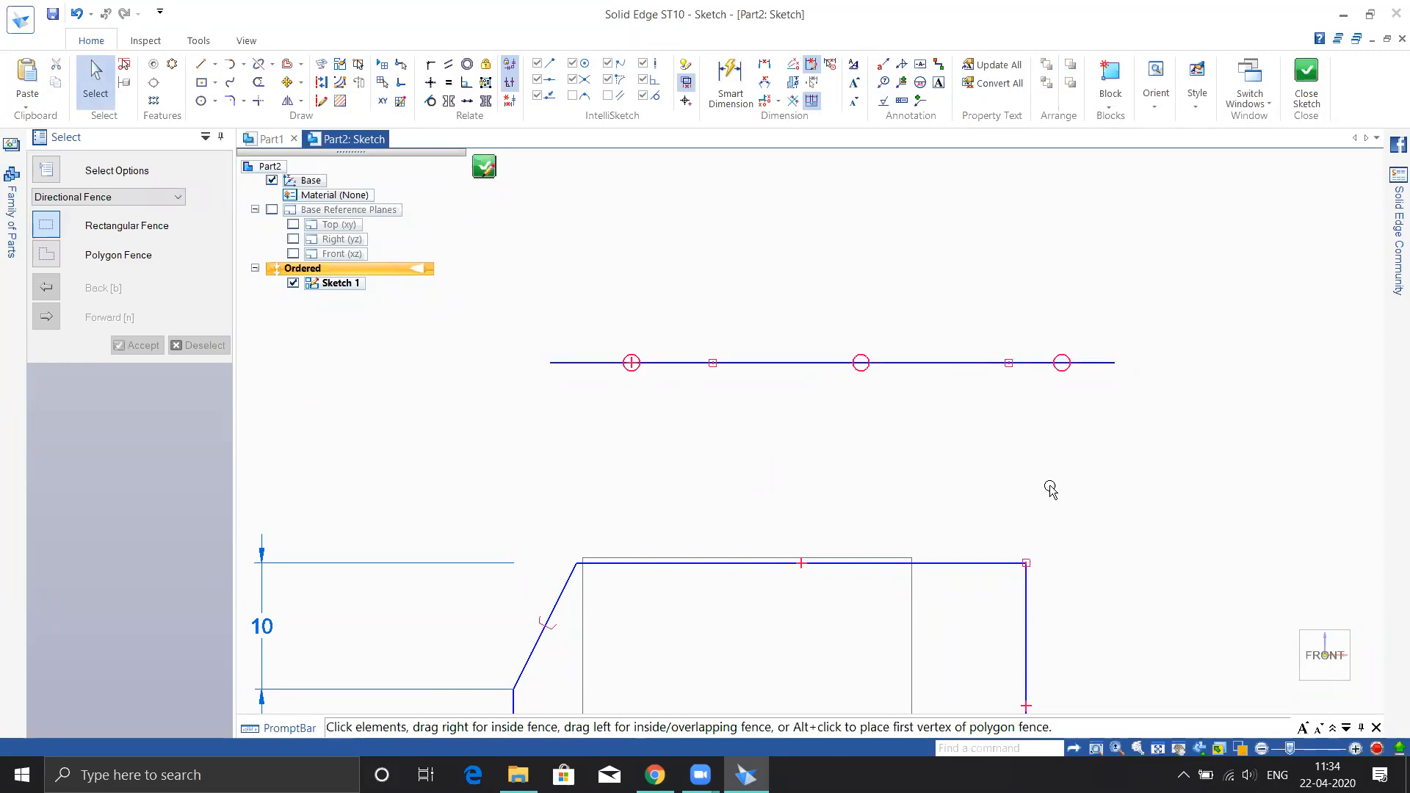
Draw a circle by center point in the empty area to the right of the profile.
mouse_move(976, 488)
middle_mouse_down("shift")
mouse_move(472, 354)
mouse_move(557, 380)
middle_mouse_up("shift")
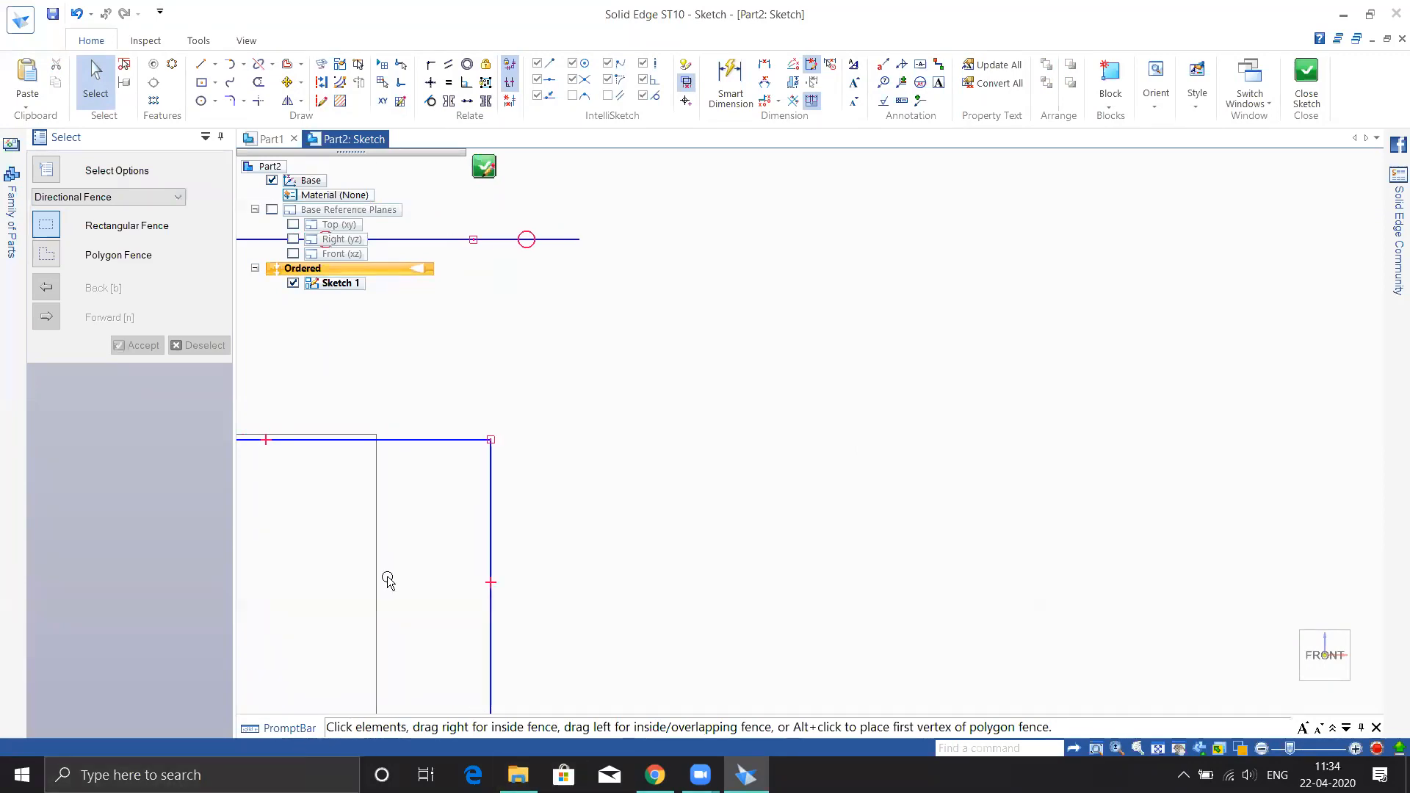
left_click(201, 101)
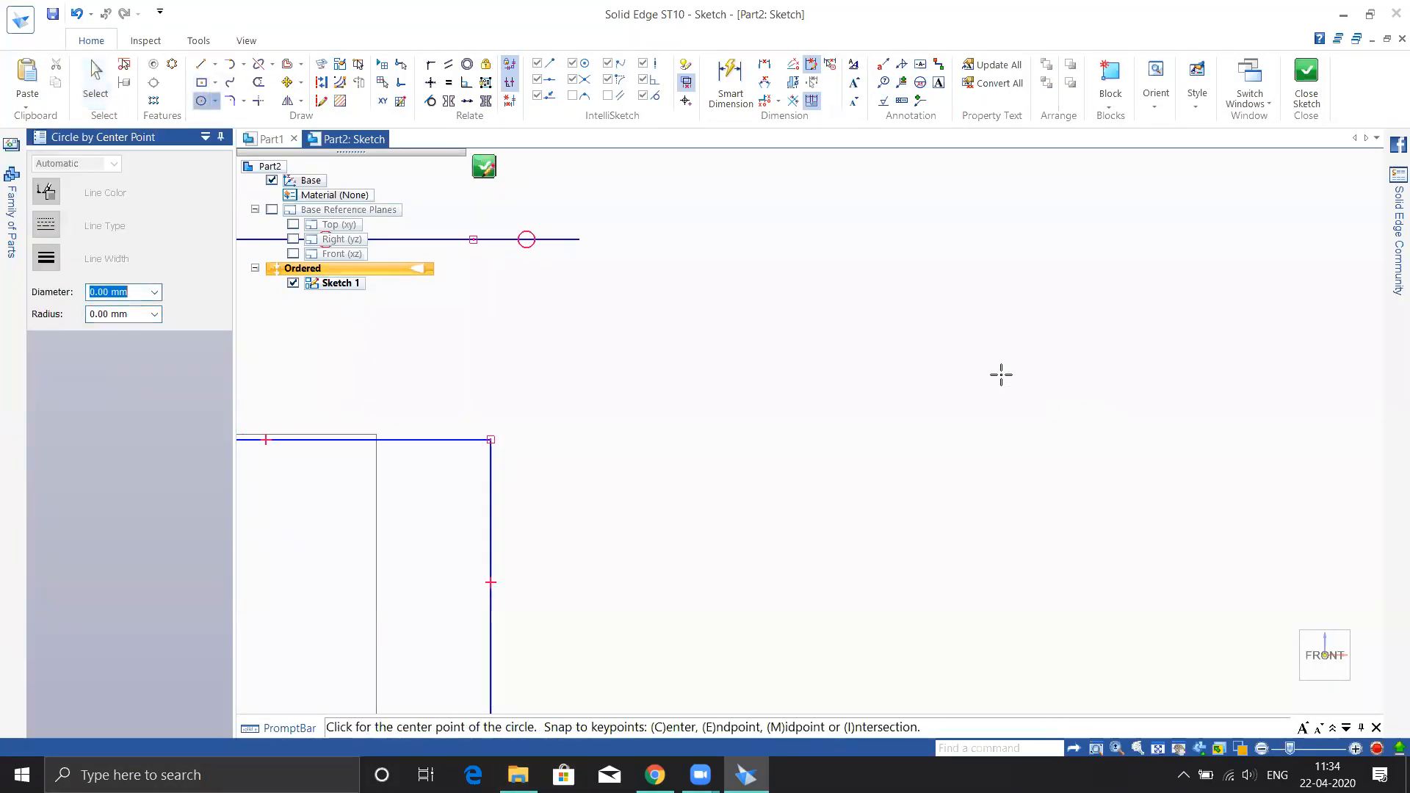
left_click(880, 369)
left_click(977, 513)
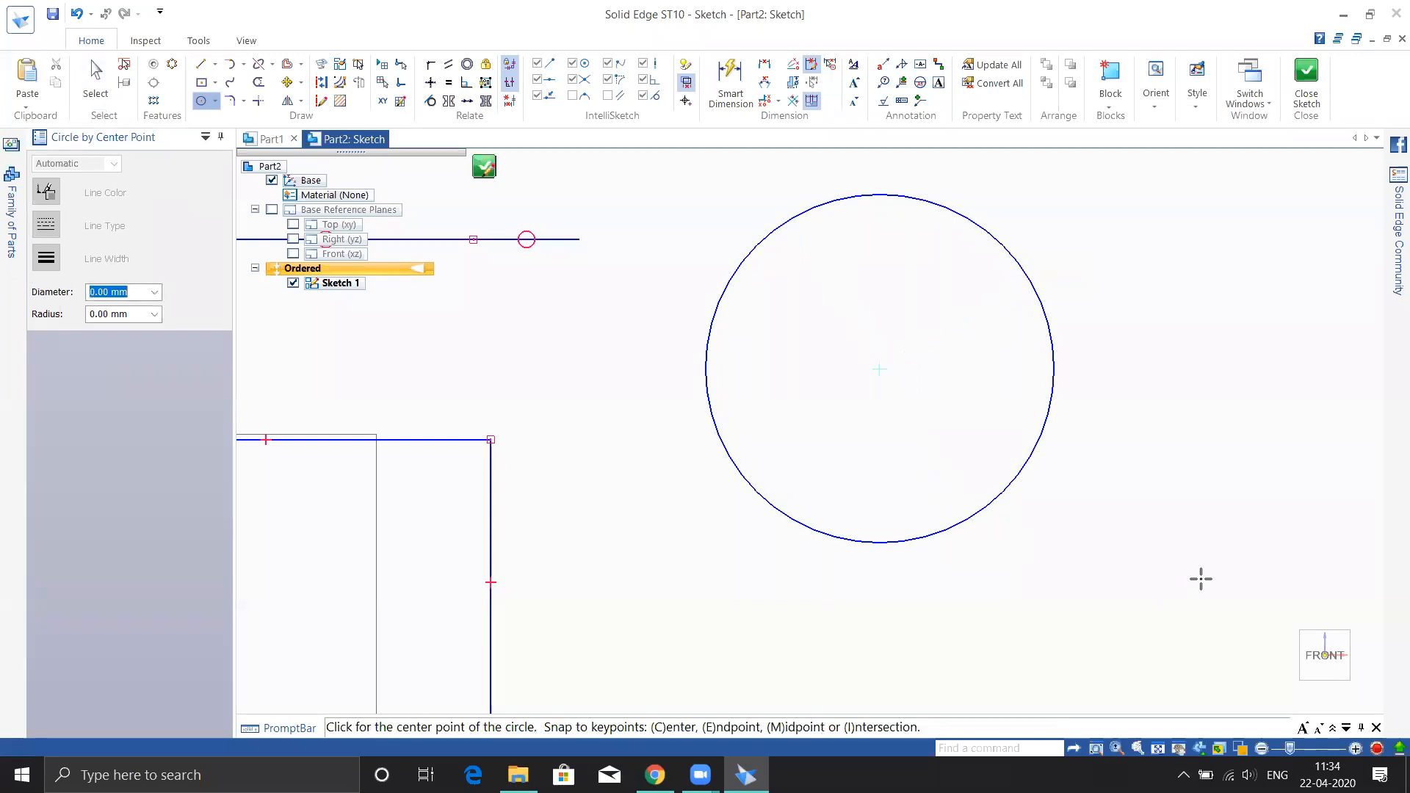
key("Escape")
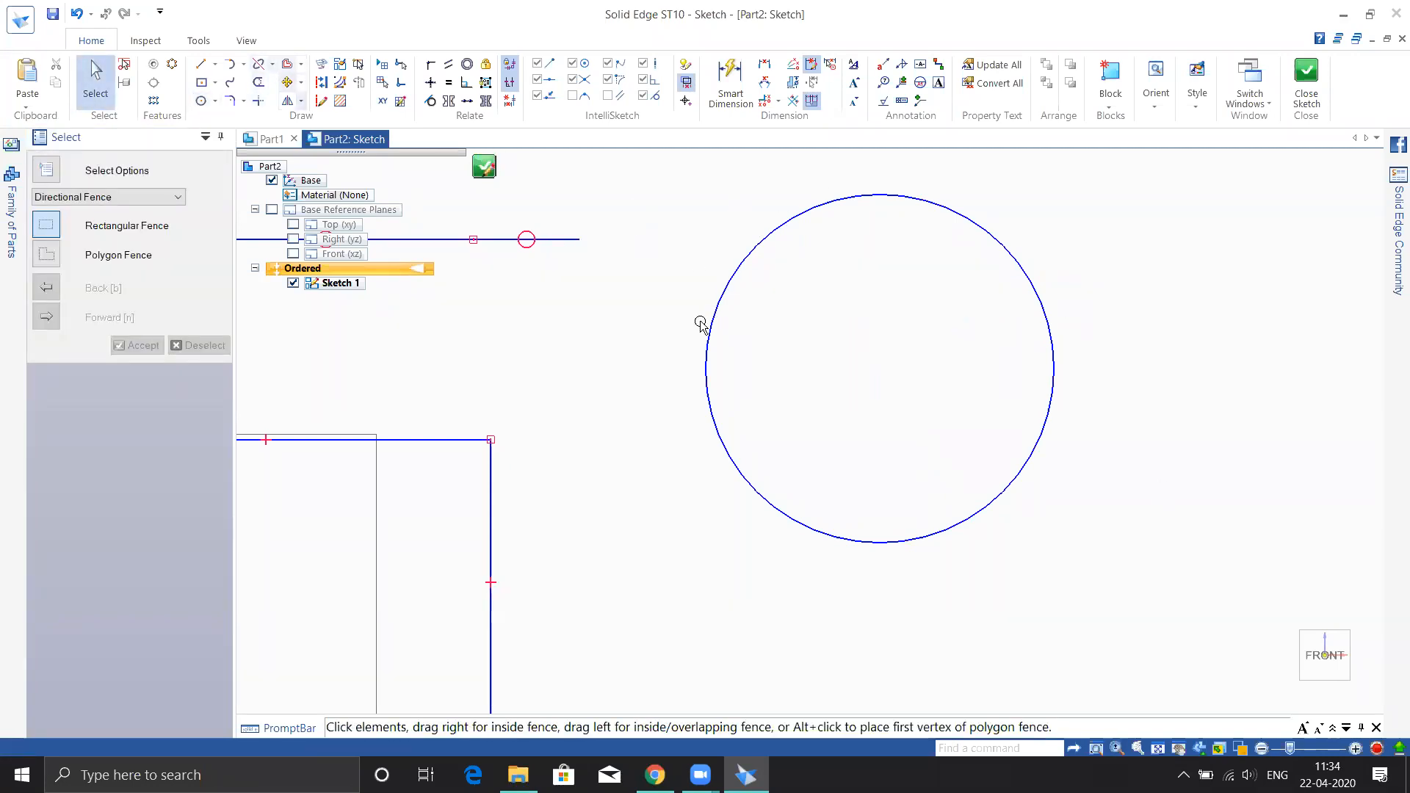
Split the circle at two points, one on its upper left and one at the same height on its upper right.
left_click(745, 259)
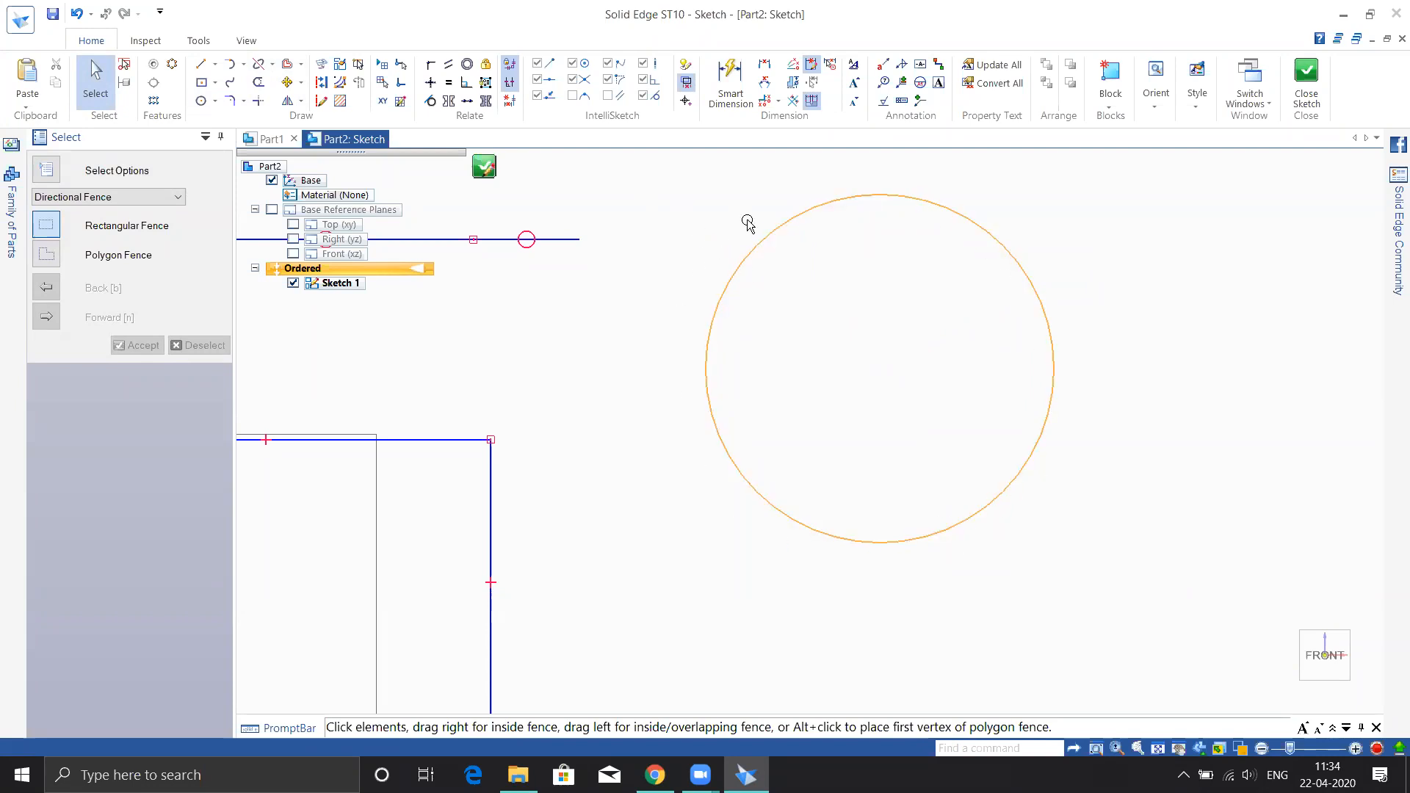
left_click(989, 302)
left_click(274, 68)
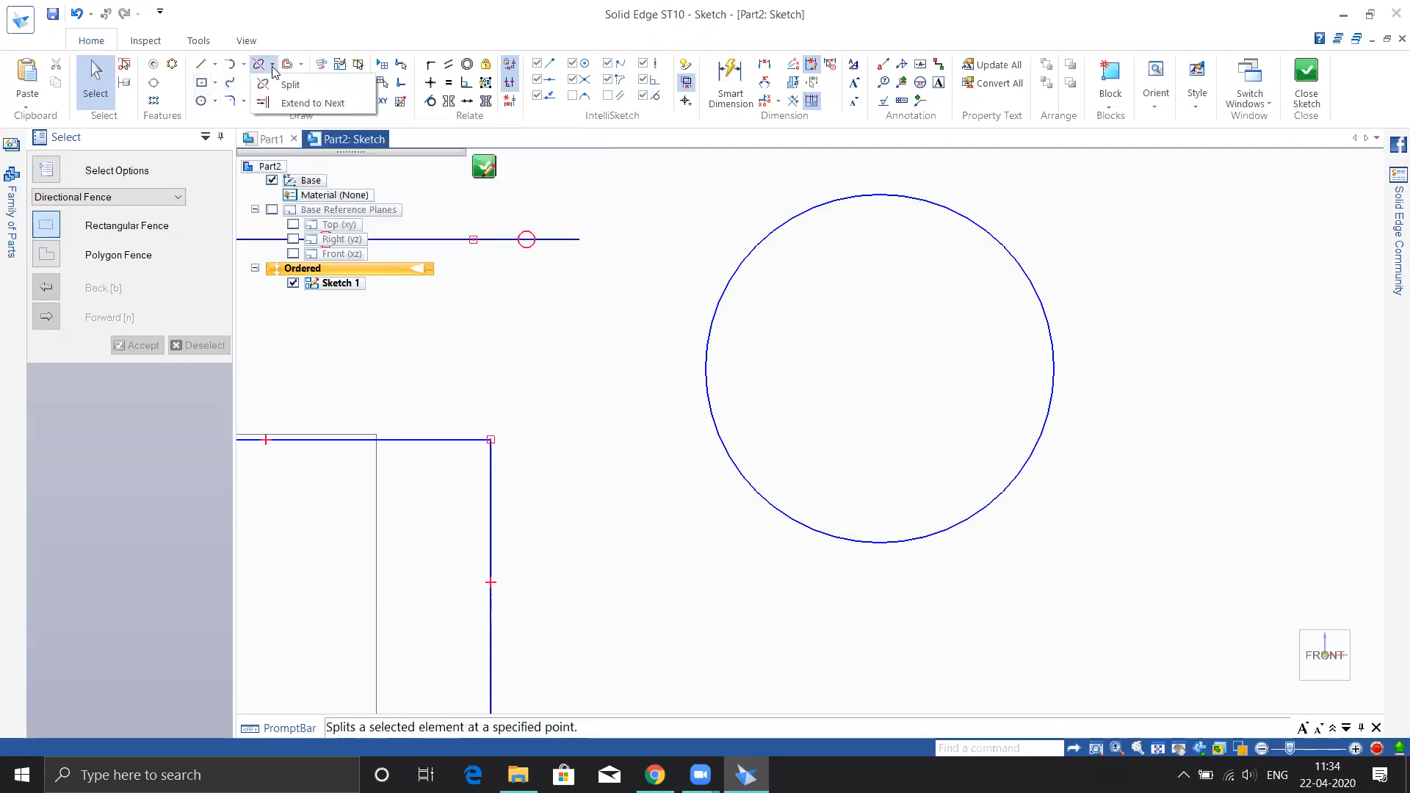
left_click(290, 82)
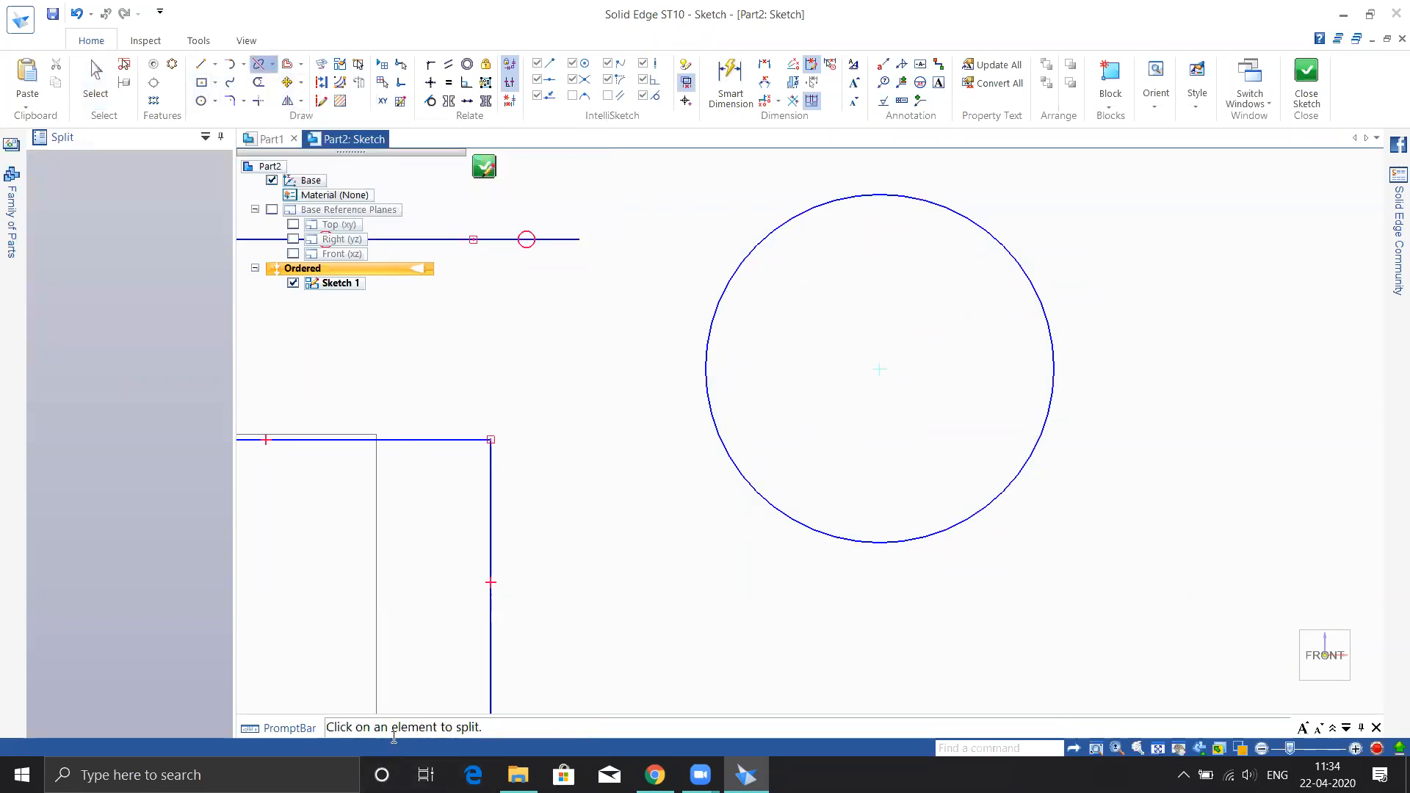
left_click(745, 262)
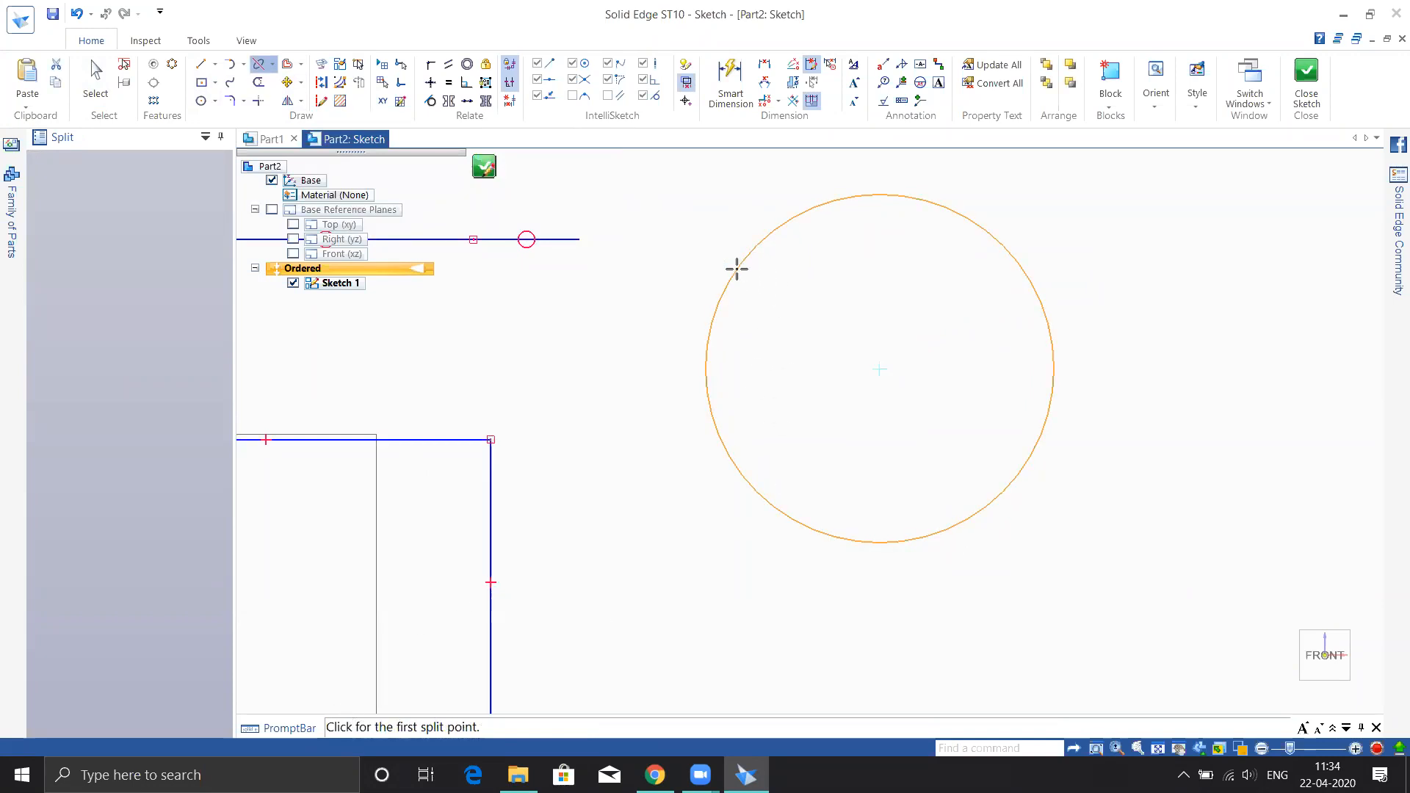
left_click(737, 269)
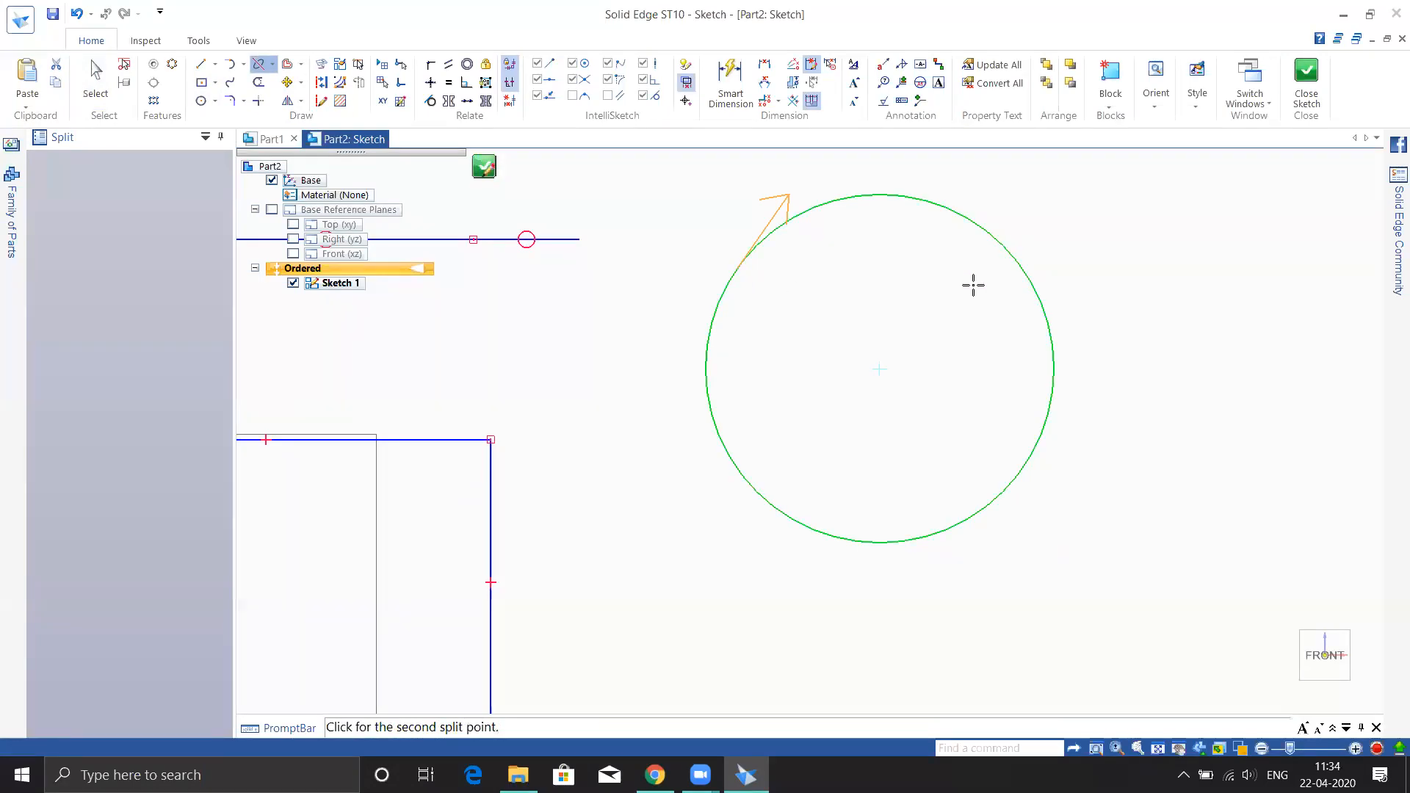
left_click(1024, 269)
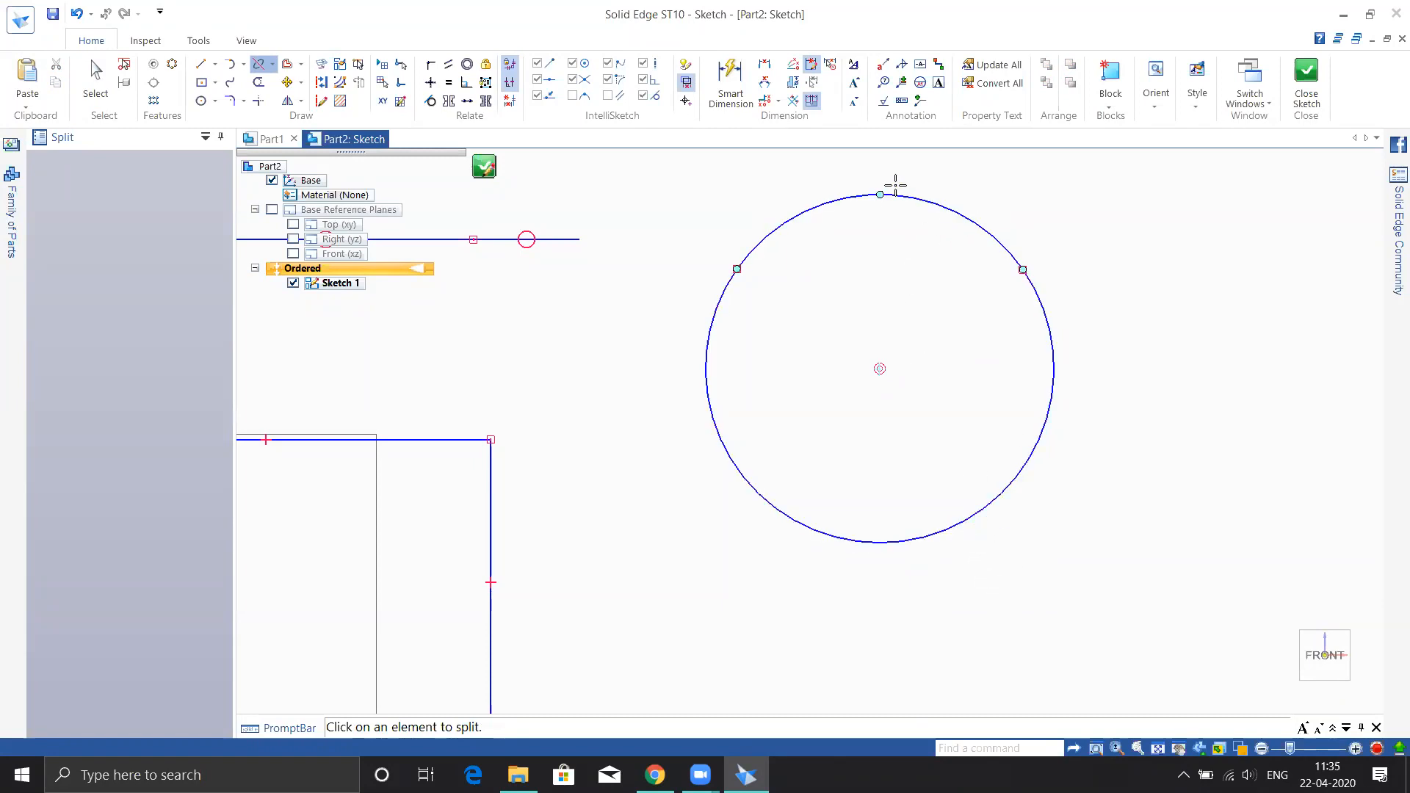
Split the circle's lower arc at a lower-right point, and split the remaining arc at a lower-left point.
left_click(996, 504)
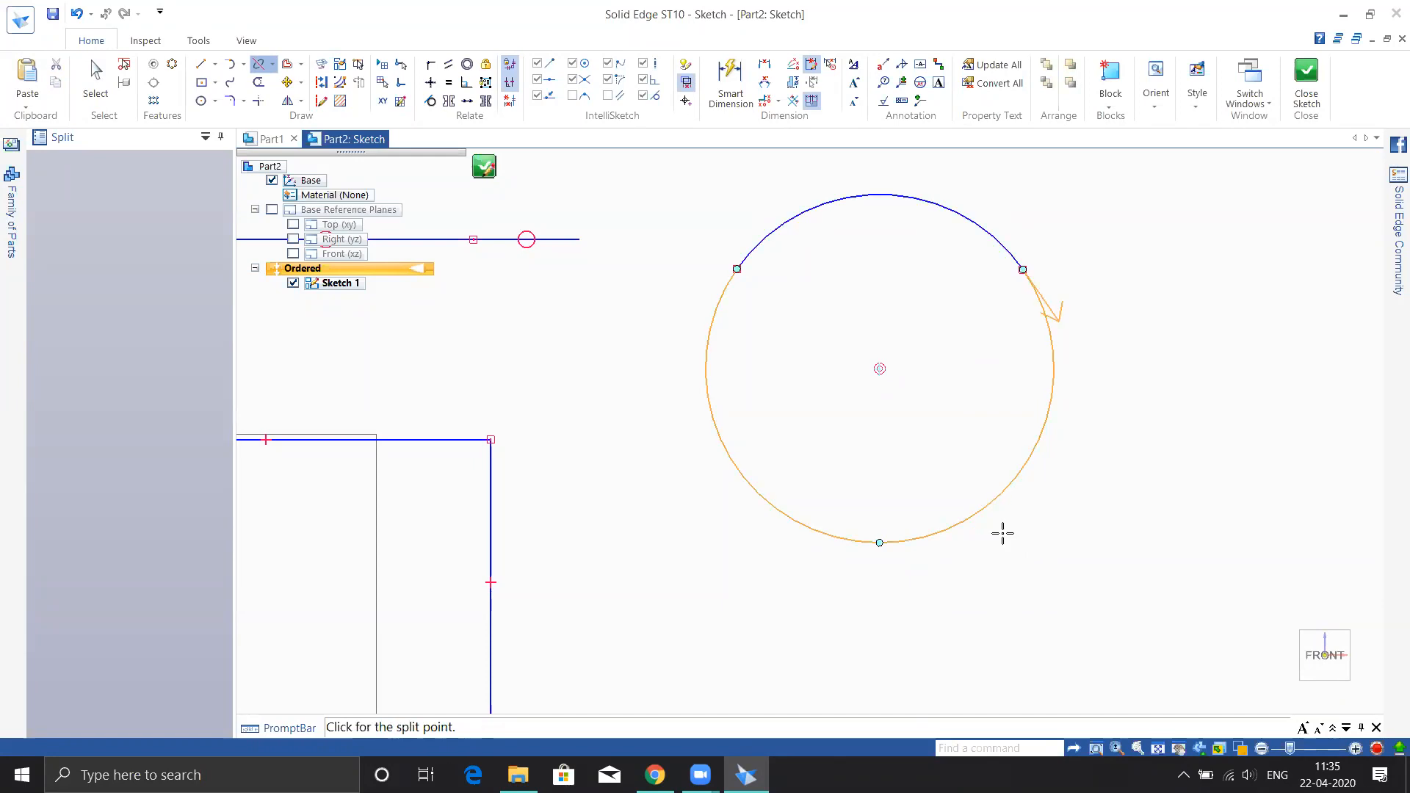
left_click(1036, 447)
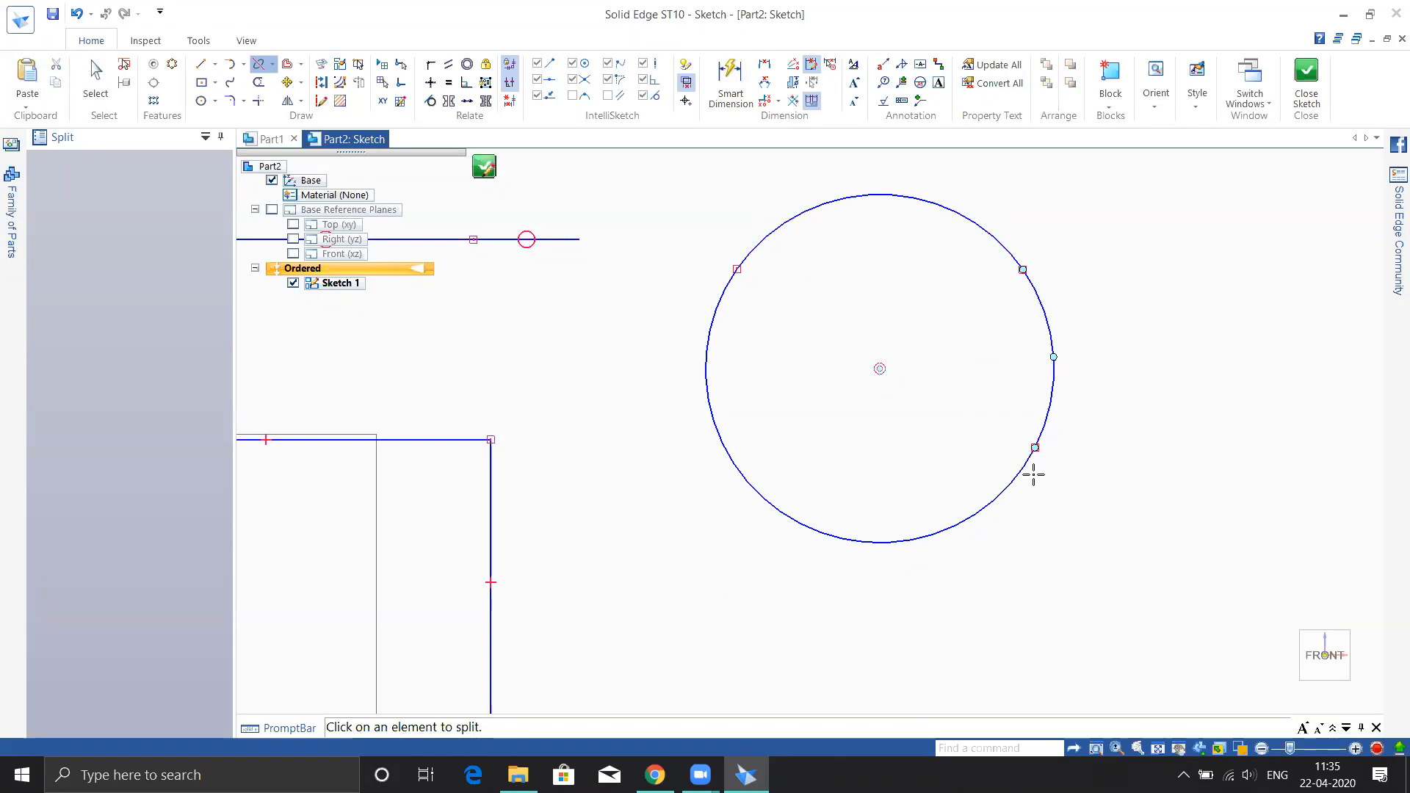
left_click(855, 541)
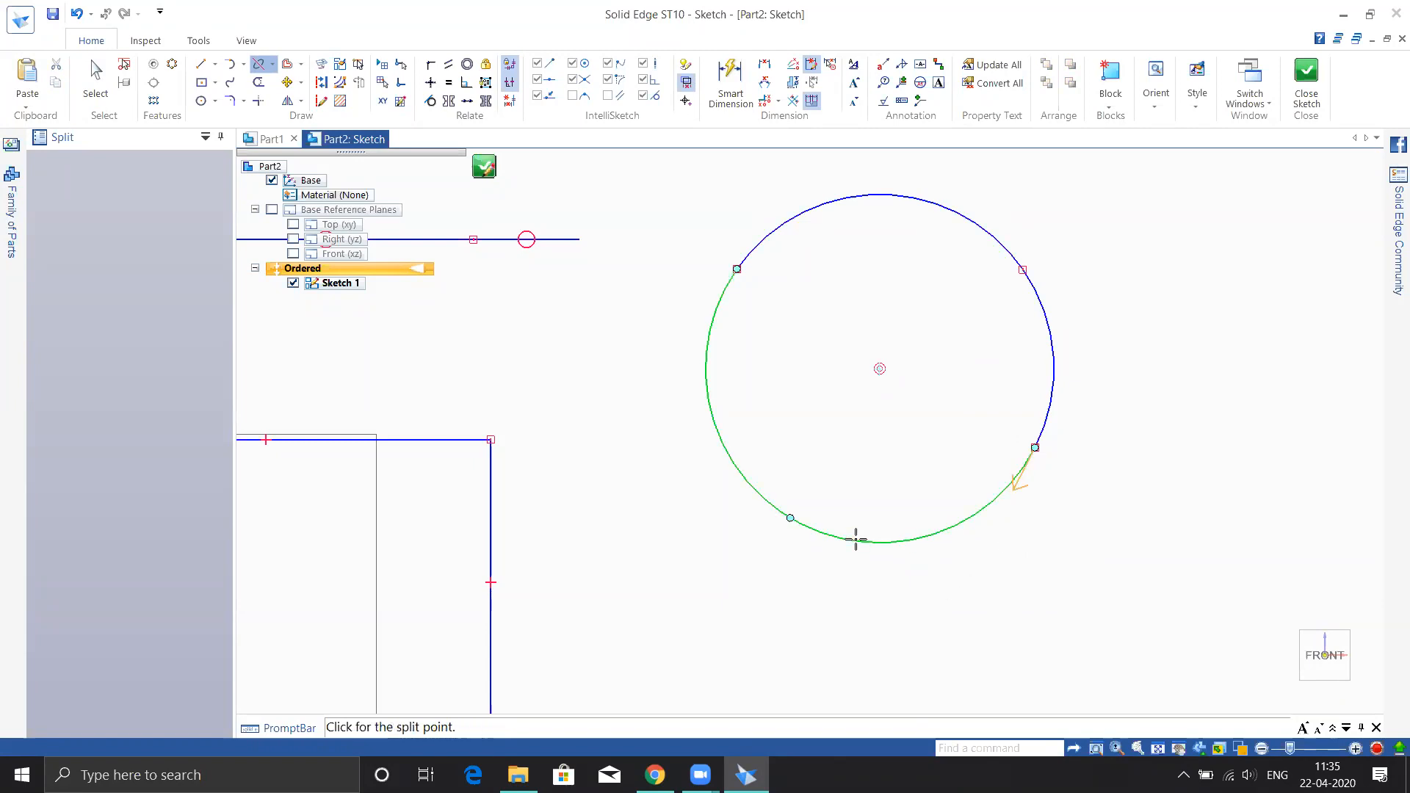
left_click(752, 490)
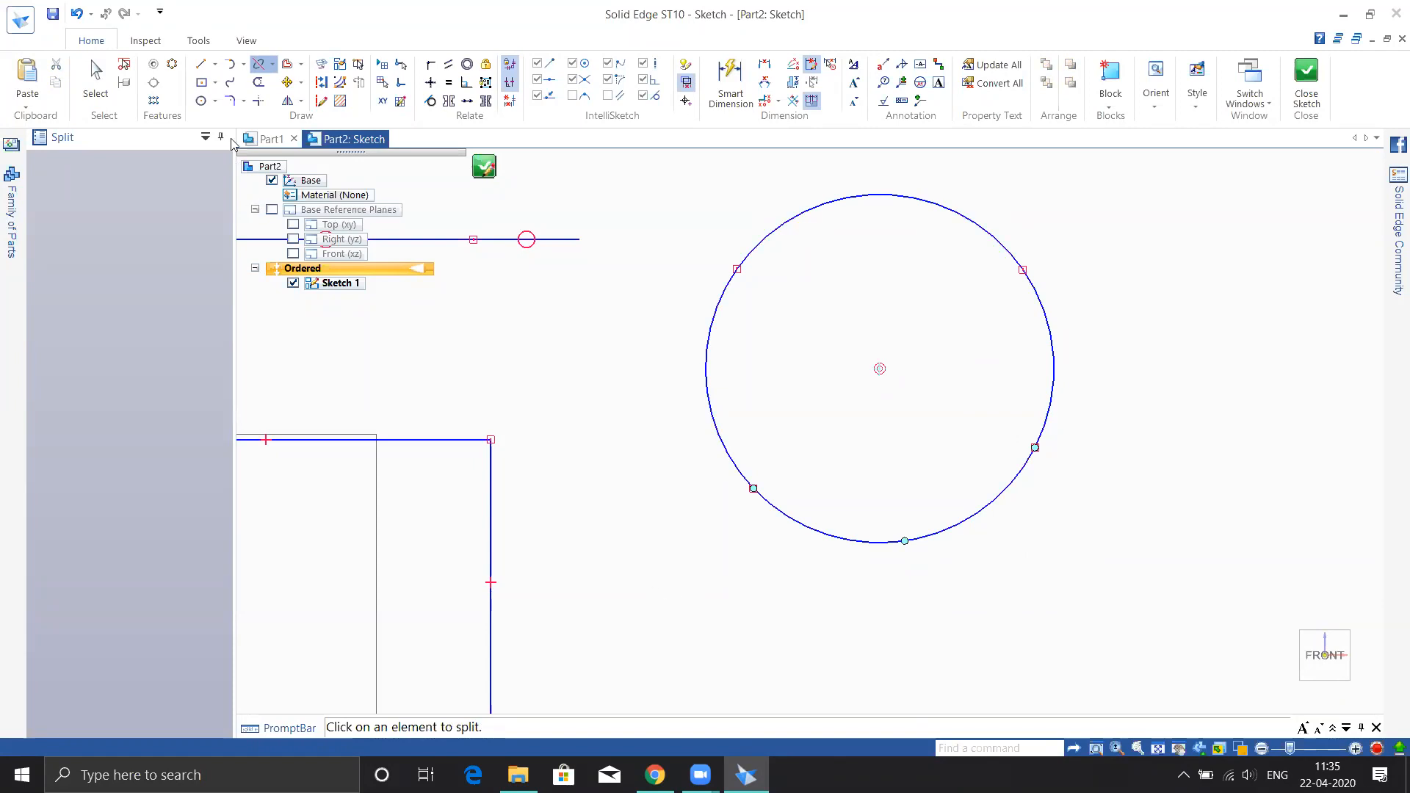
left_click(272, 65)
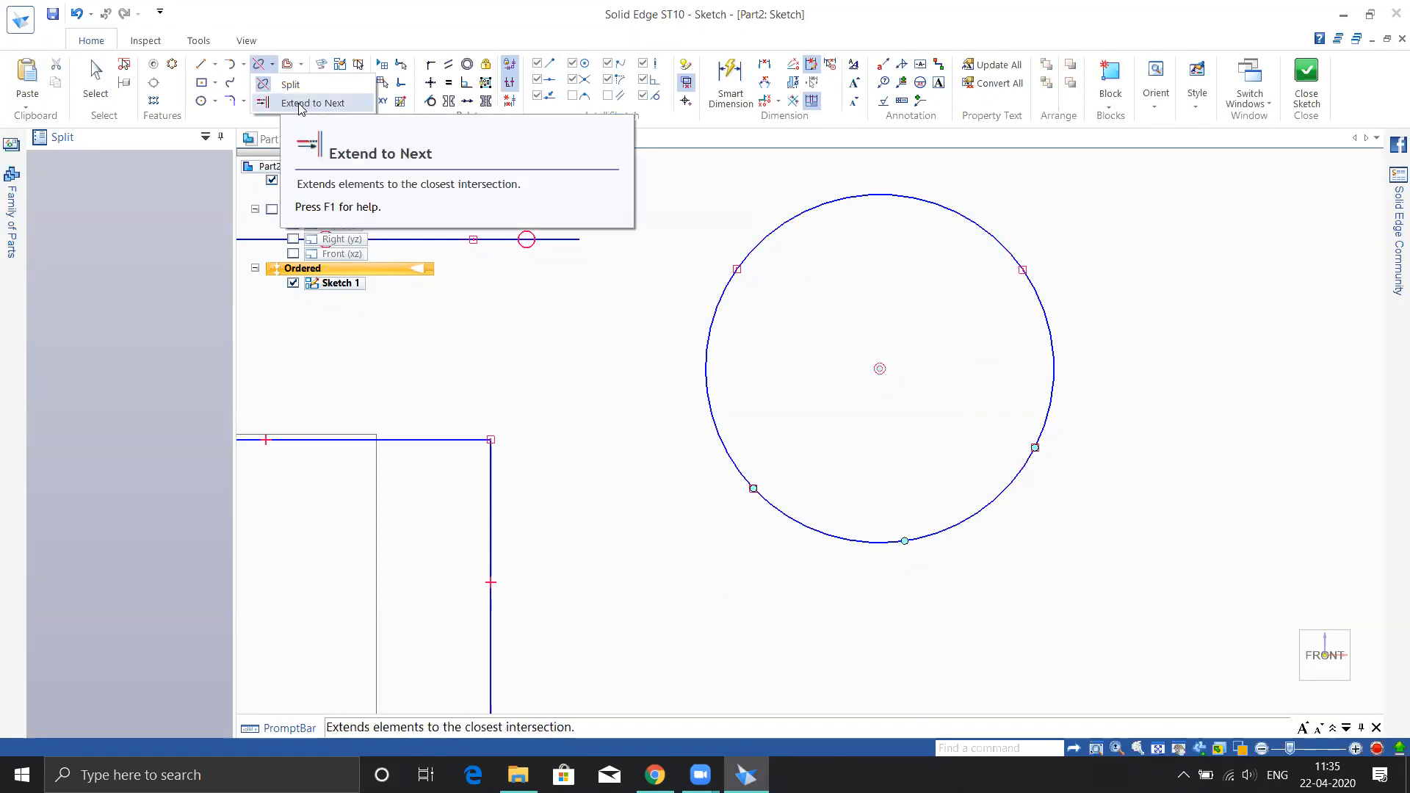
key("Escape")
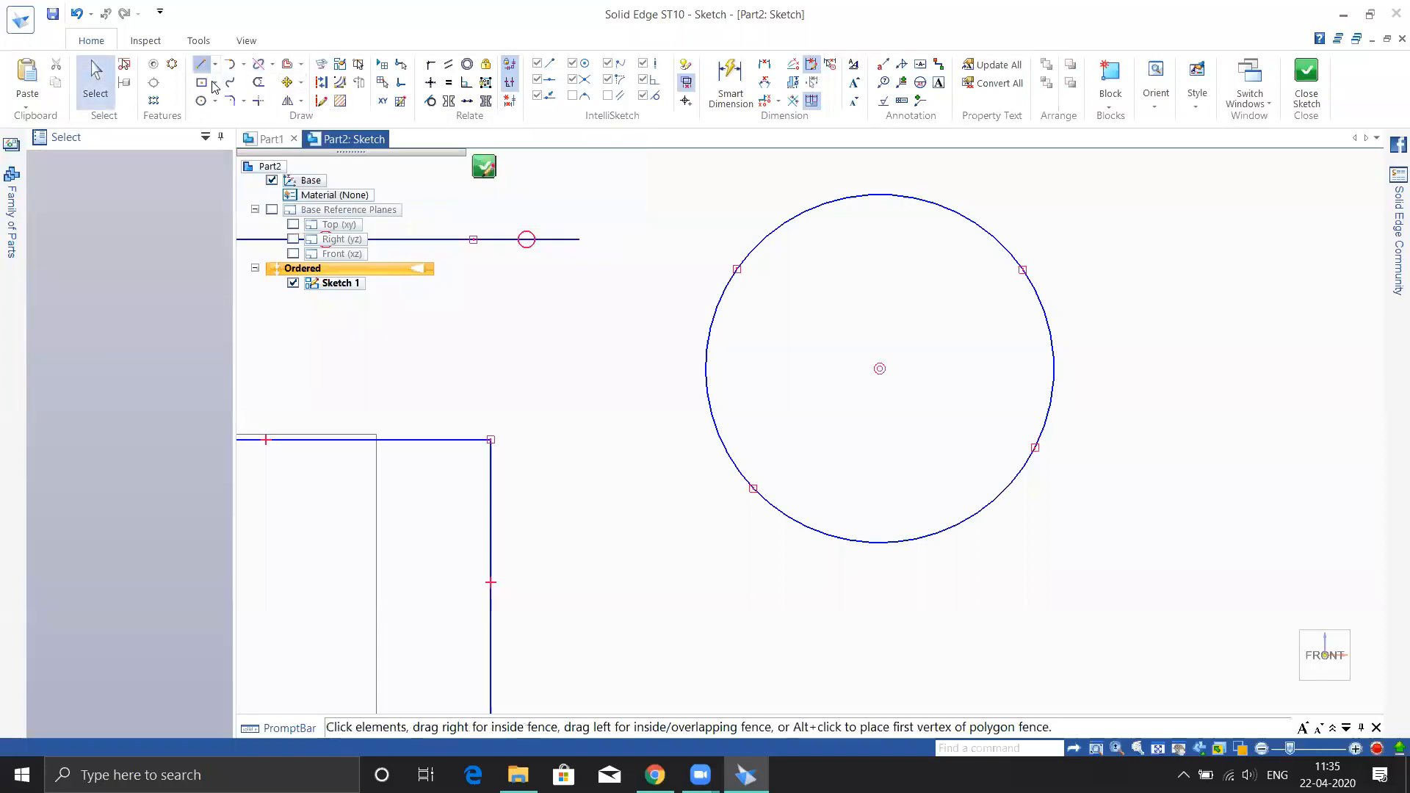
Draw a short slanted line in the gap between the profile's right edge and the circle, touching neither.
left_click(202, 66)
scroll(937, 369, "up", 1)
scroll(938, 413, "down", 6)
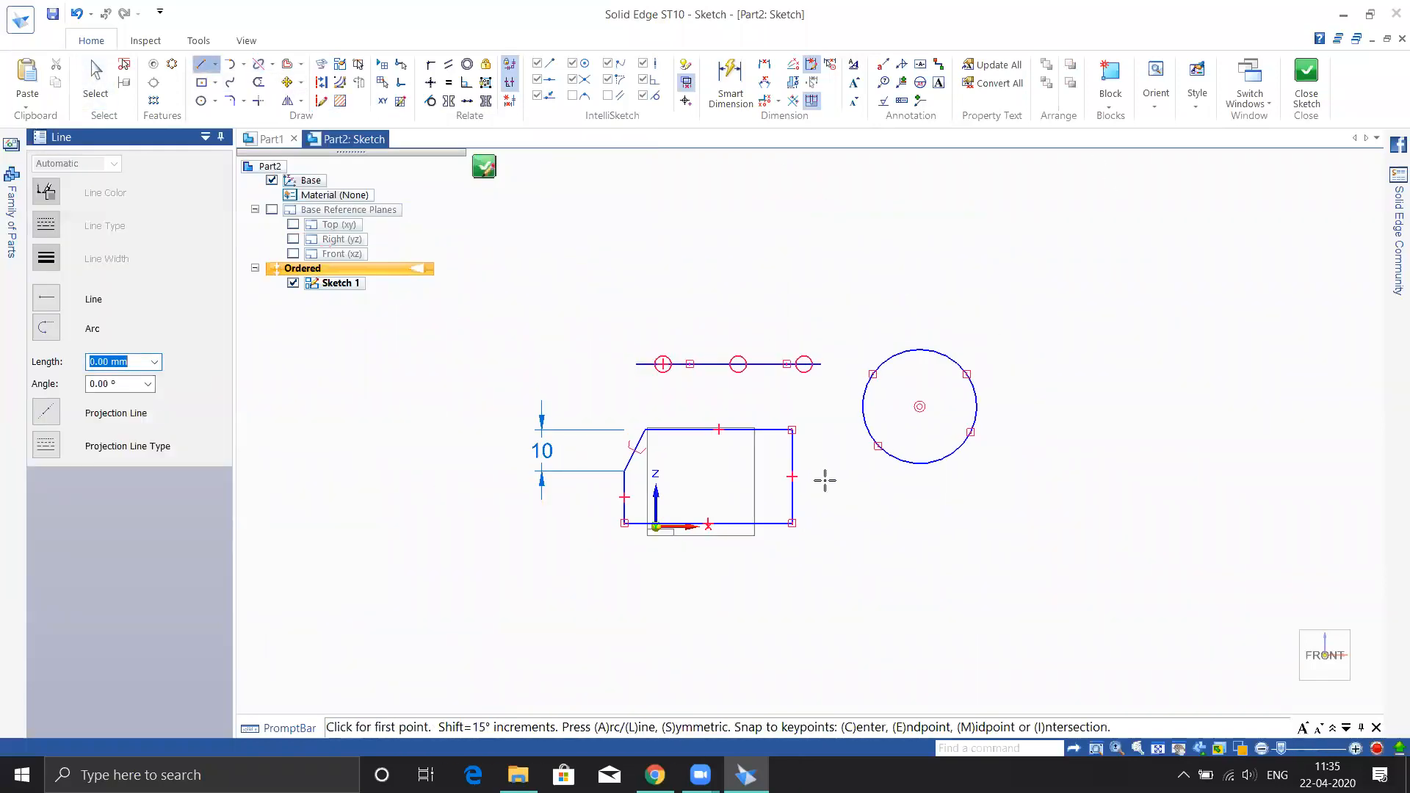
scroll(827, 479, "up", 4)
left_click(777, 434)
left_click(909, 377)
key("Escape")
scroll(958, 497, "down", 4)
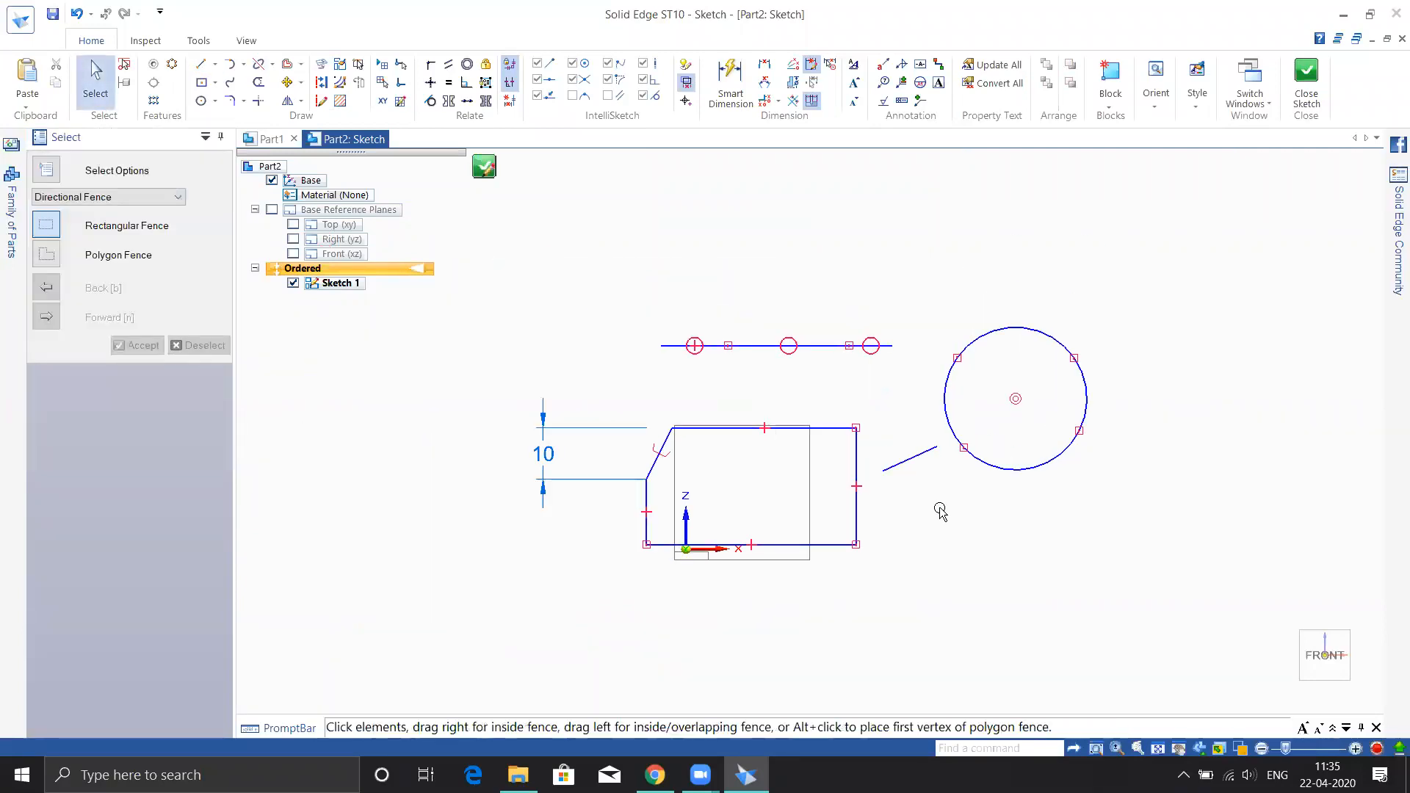
Extend the lower end of the slanted line to the profile's right edge using Extend to Next.
left_click(274, 67)
left_click(294, 103)
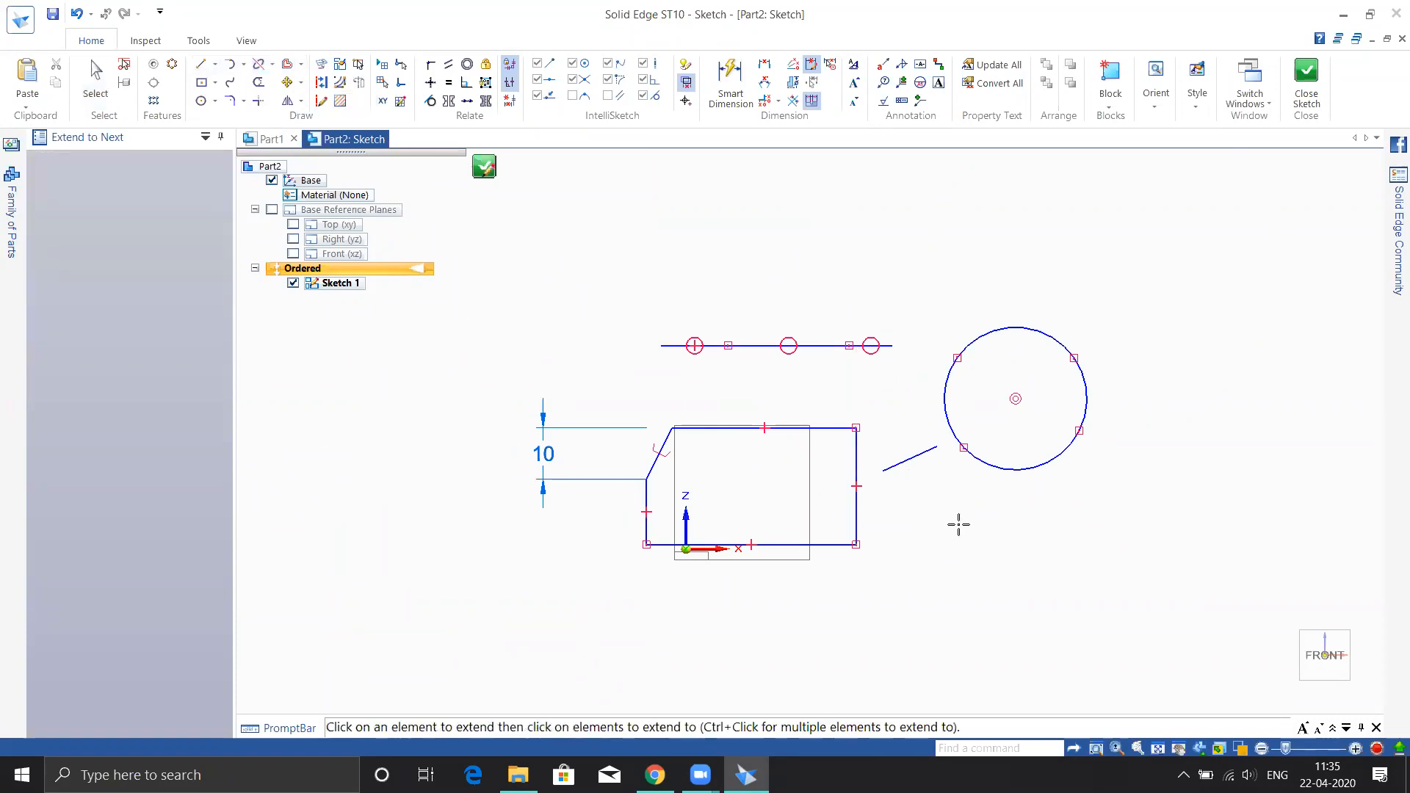
scroll(977, 517, "up", 4)
scroll(976, 517, "down", 1)
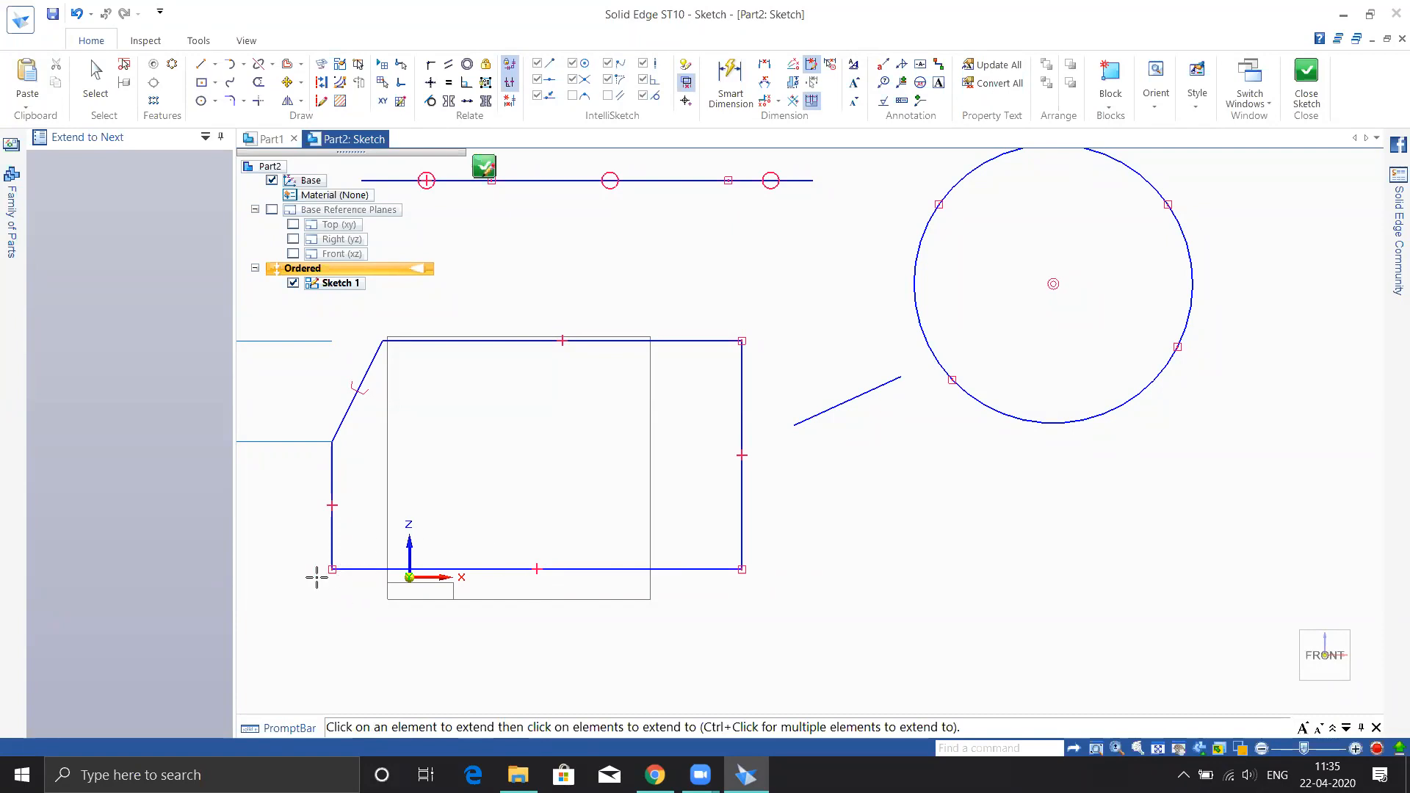
scroll(1078, 563, "down", 4)
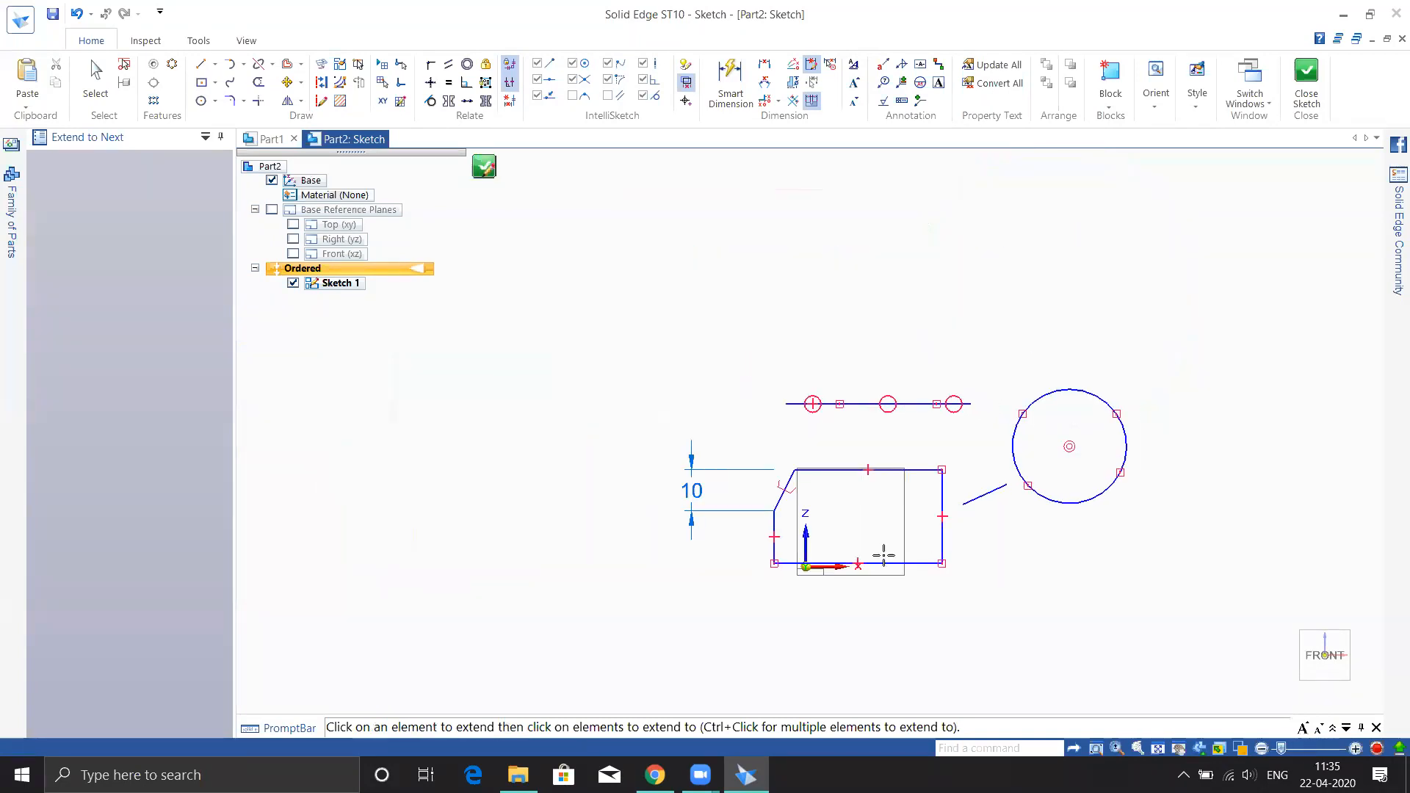
scroll(1068, 550, "up", 4)
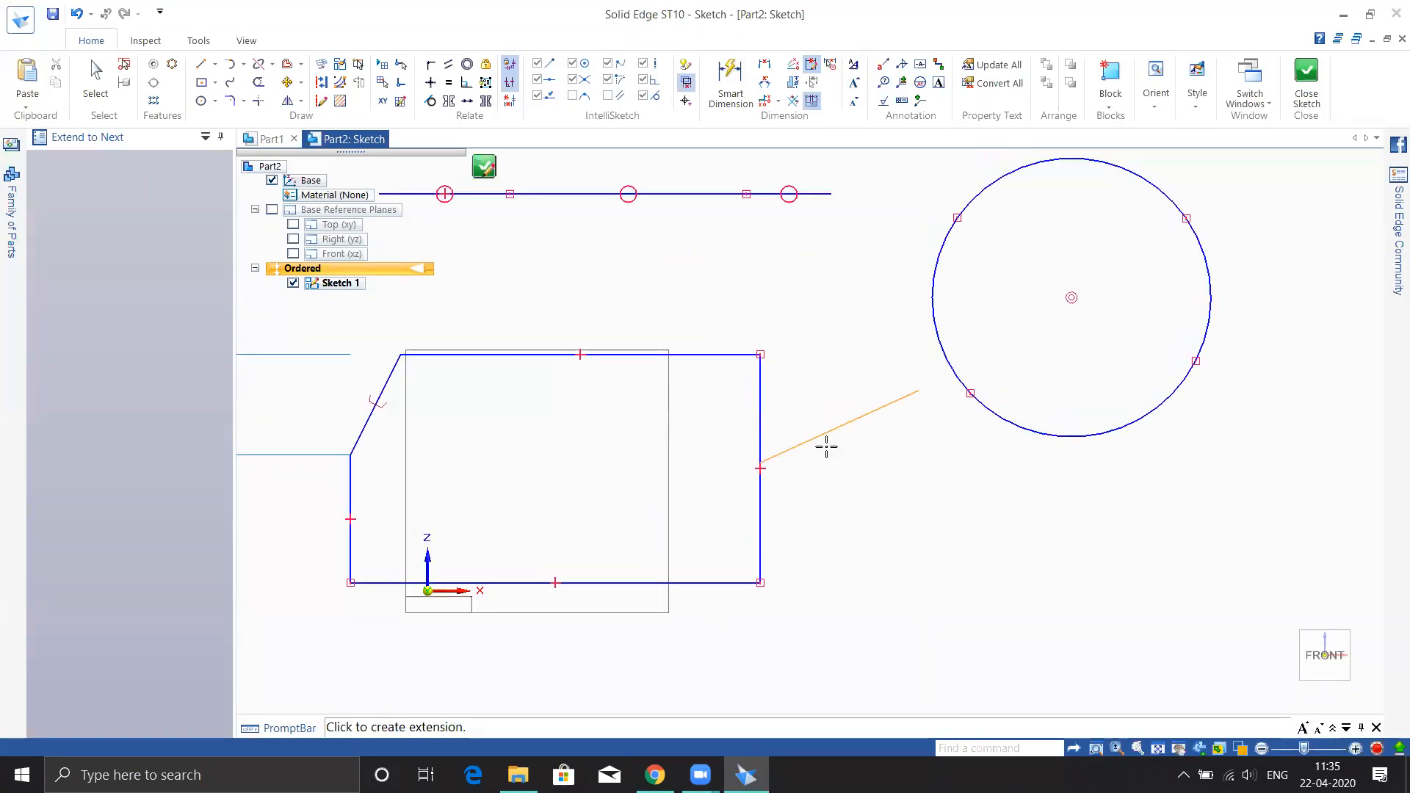
left_click(824, 437)
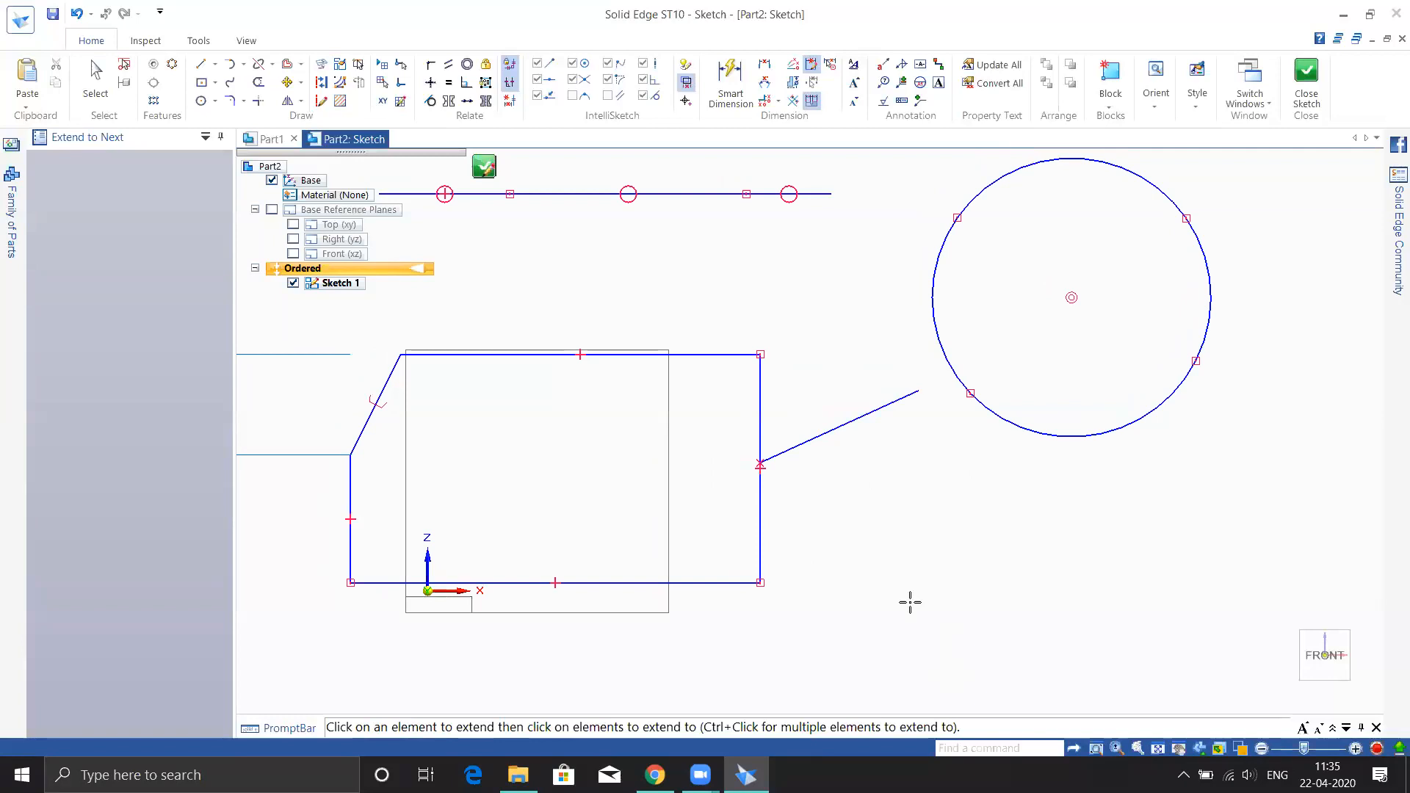
Draw a horizontal line about 27 mm long below the slanted line, just right of the profile.
key("l")
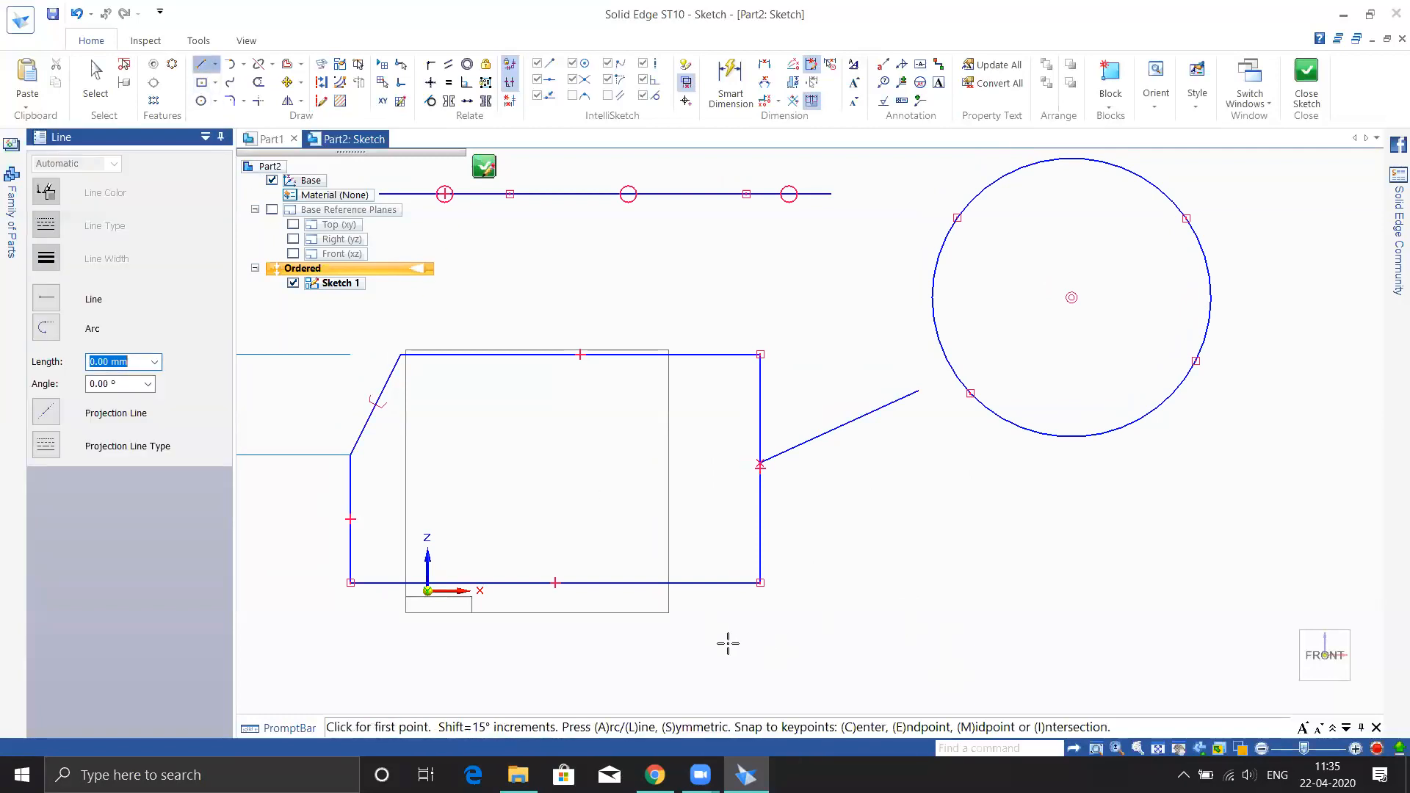
left_click(840, 533)
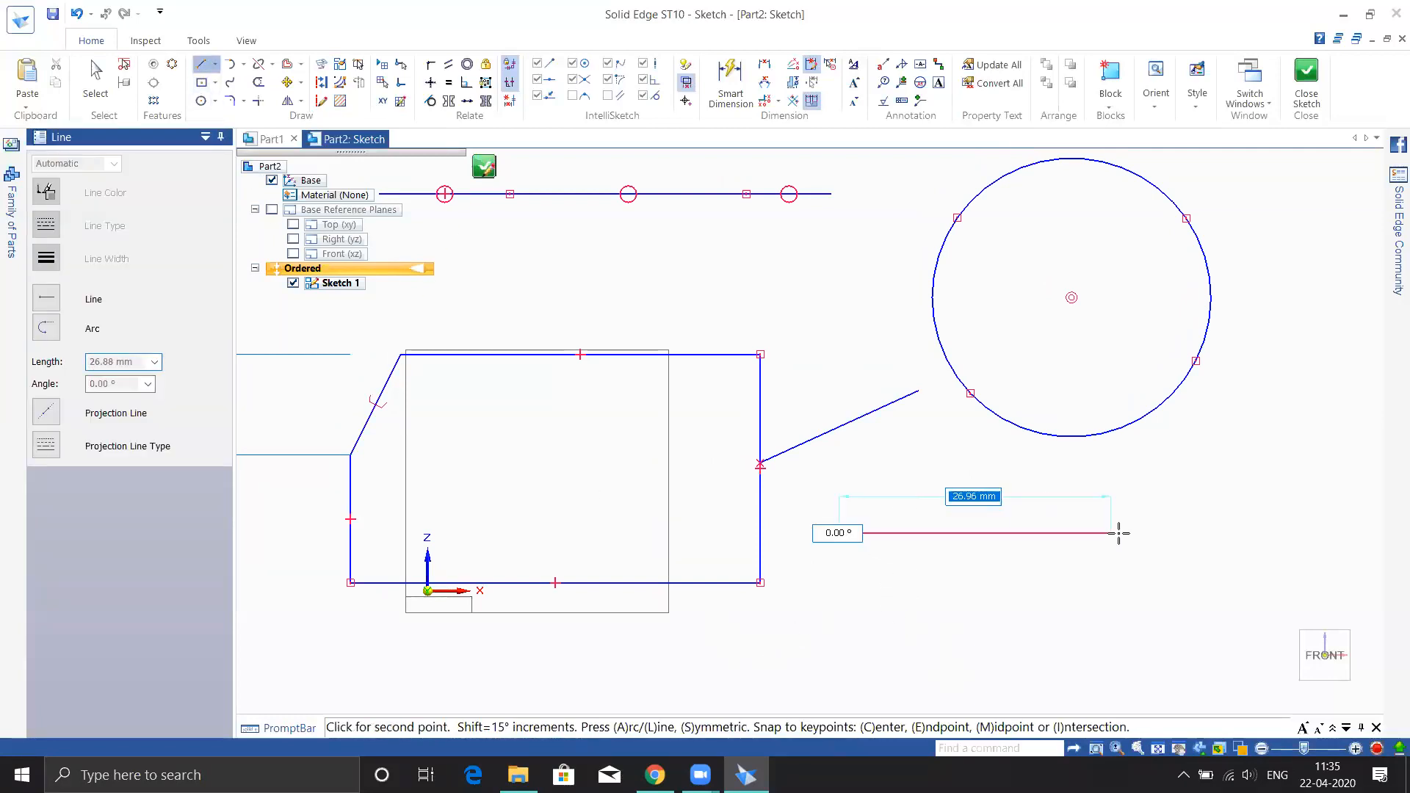
left_click(1119, 533)
key("Escape")
key("Escape")
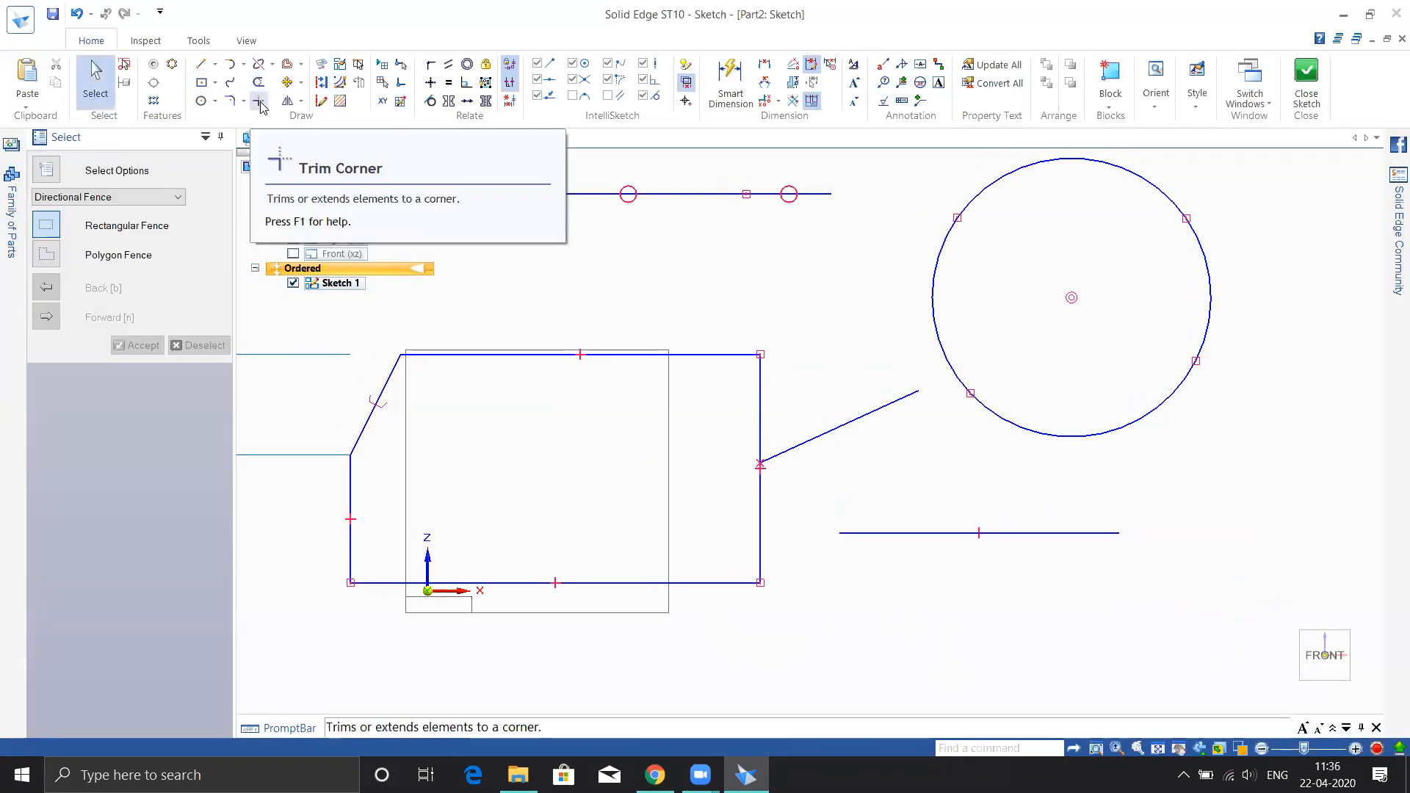
Extend the lower horizontal line leftward across the profile to its left vertical edge using Extend to Next.
left_click(269, 101)
left_click(298, 95)
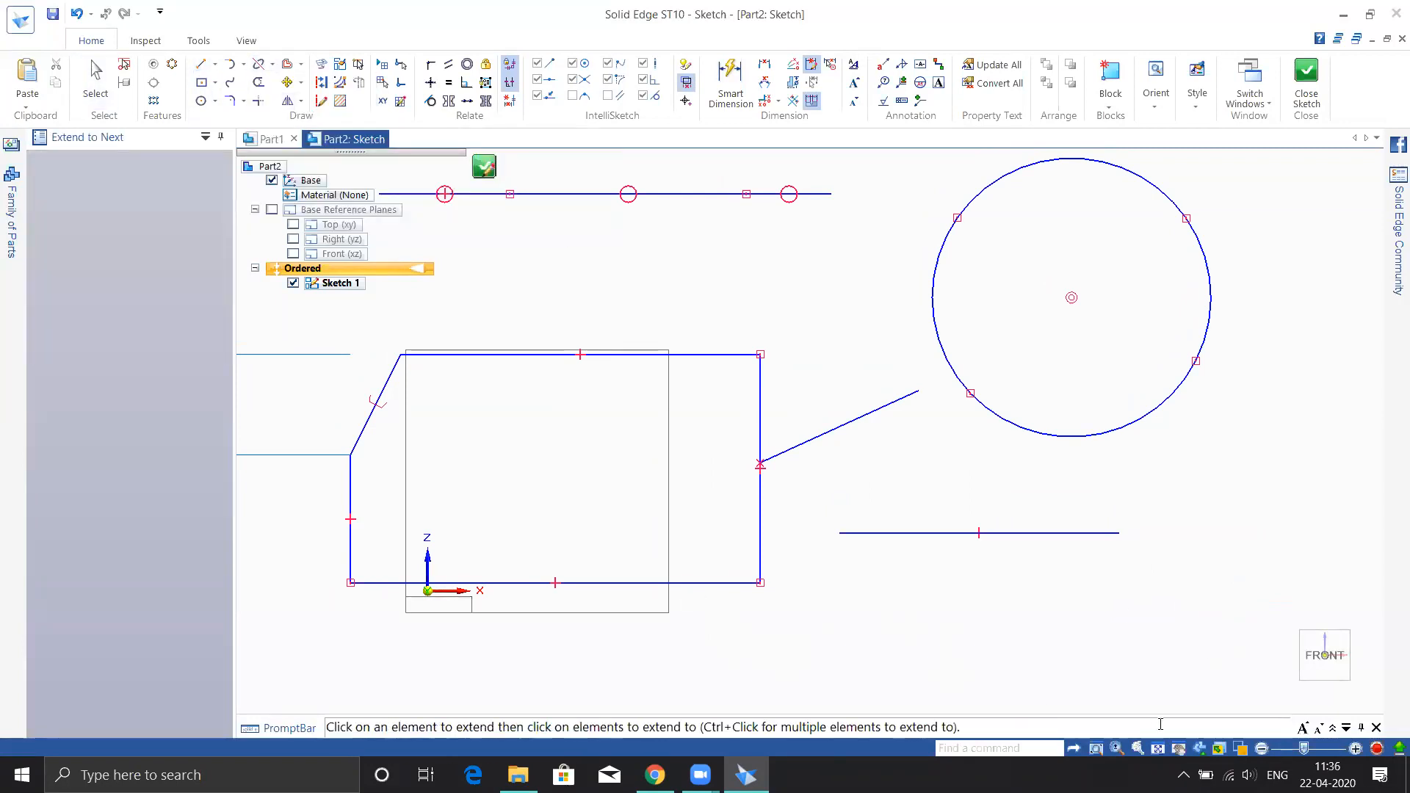
left_click(869, 533)
left_click(796, 534)
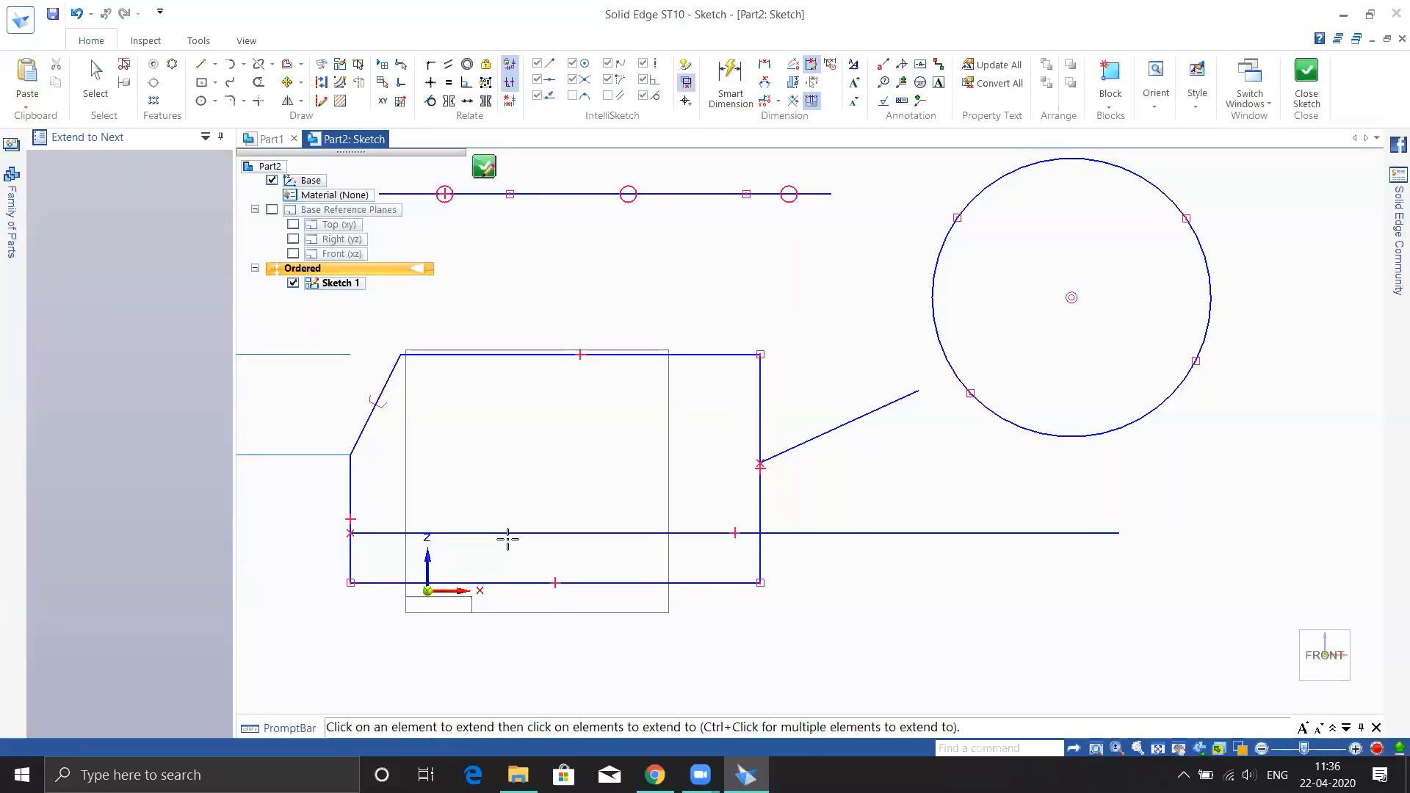
scroll(672, 551, "down", 4)
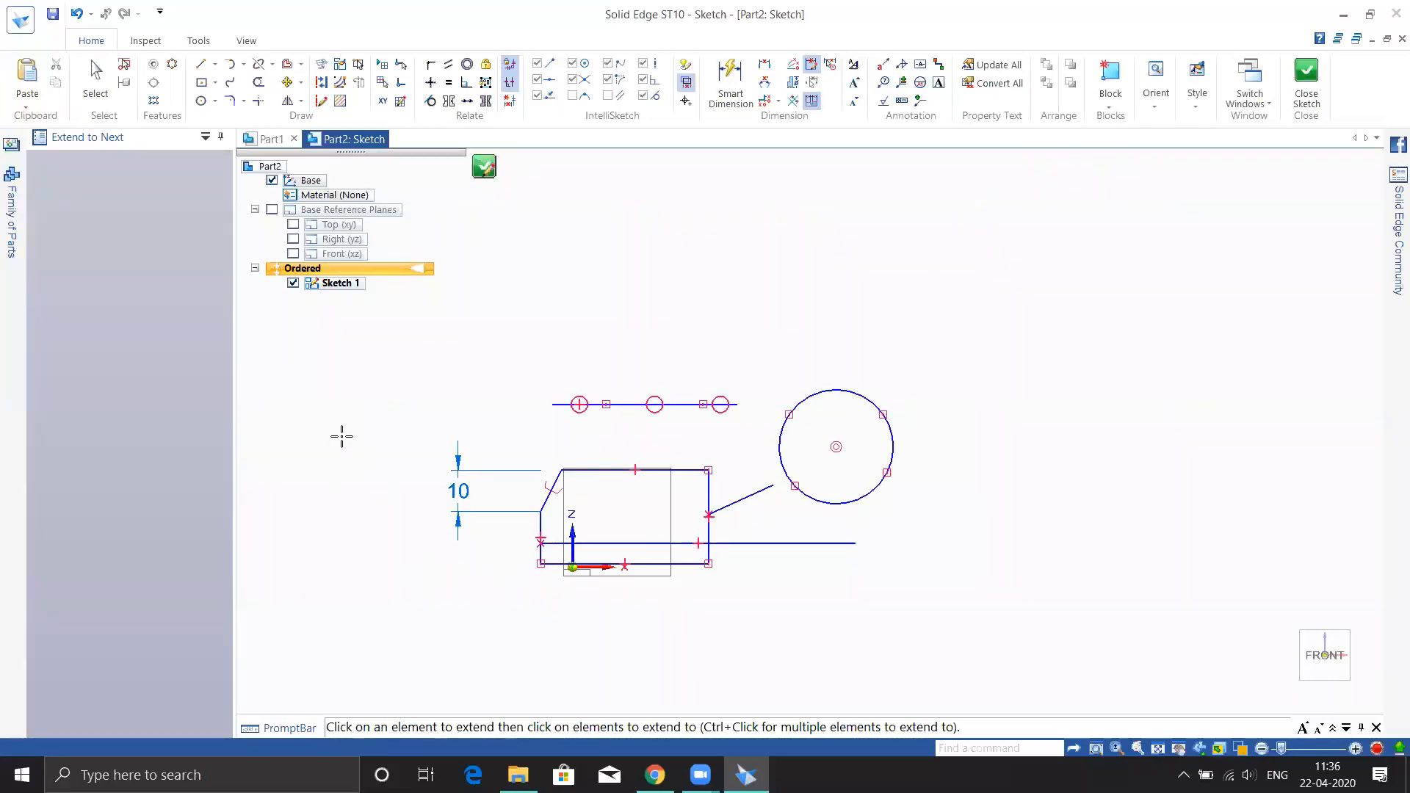
scroll(913, 478, "up", 3)
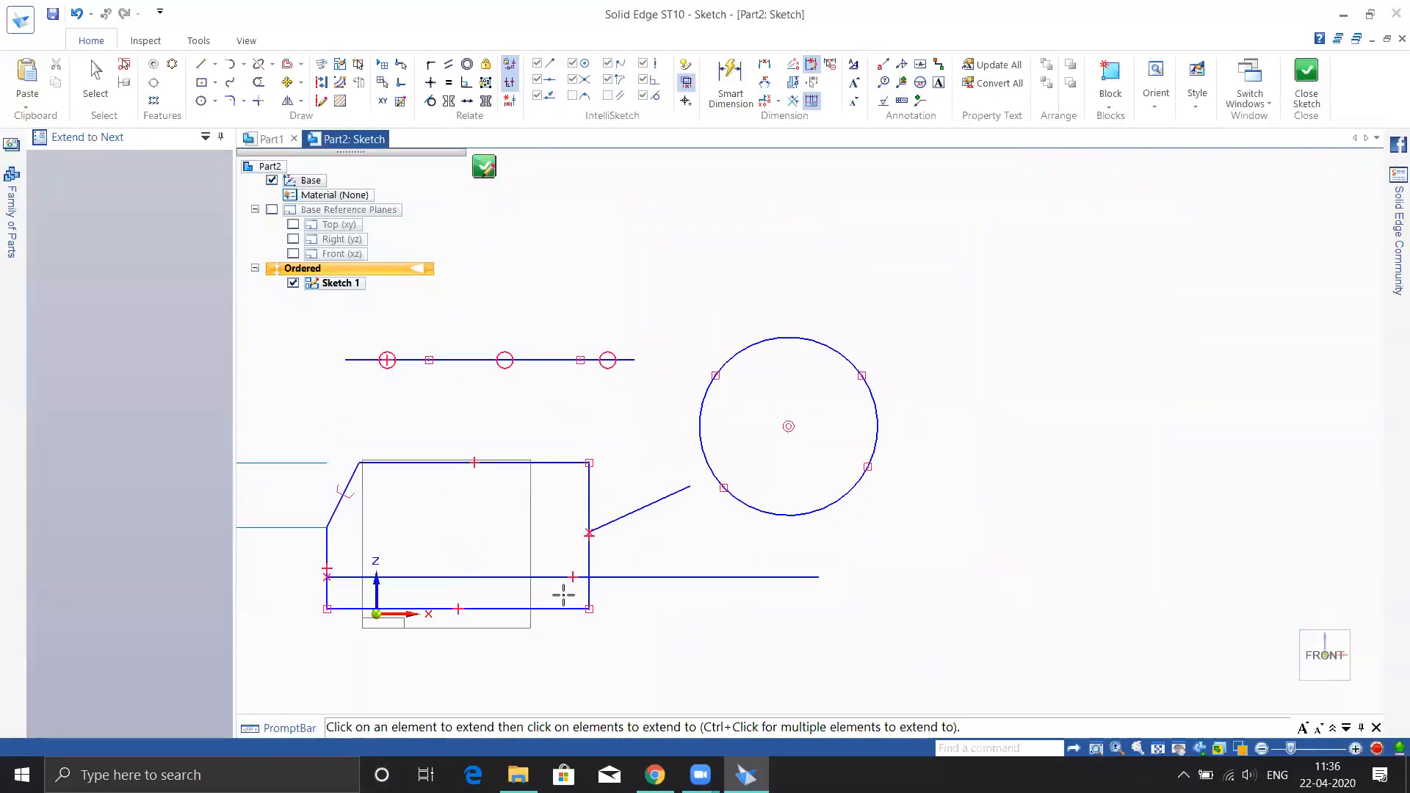
Draw two long slanted lines that cross each other in the empty area to the right of the circle.
left_click(272, 65)
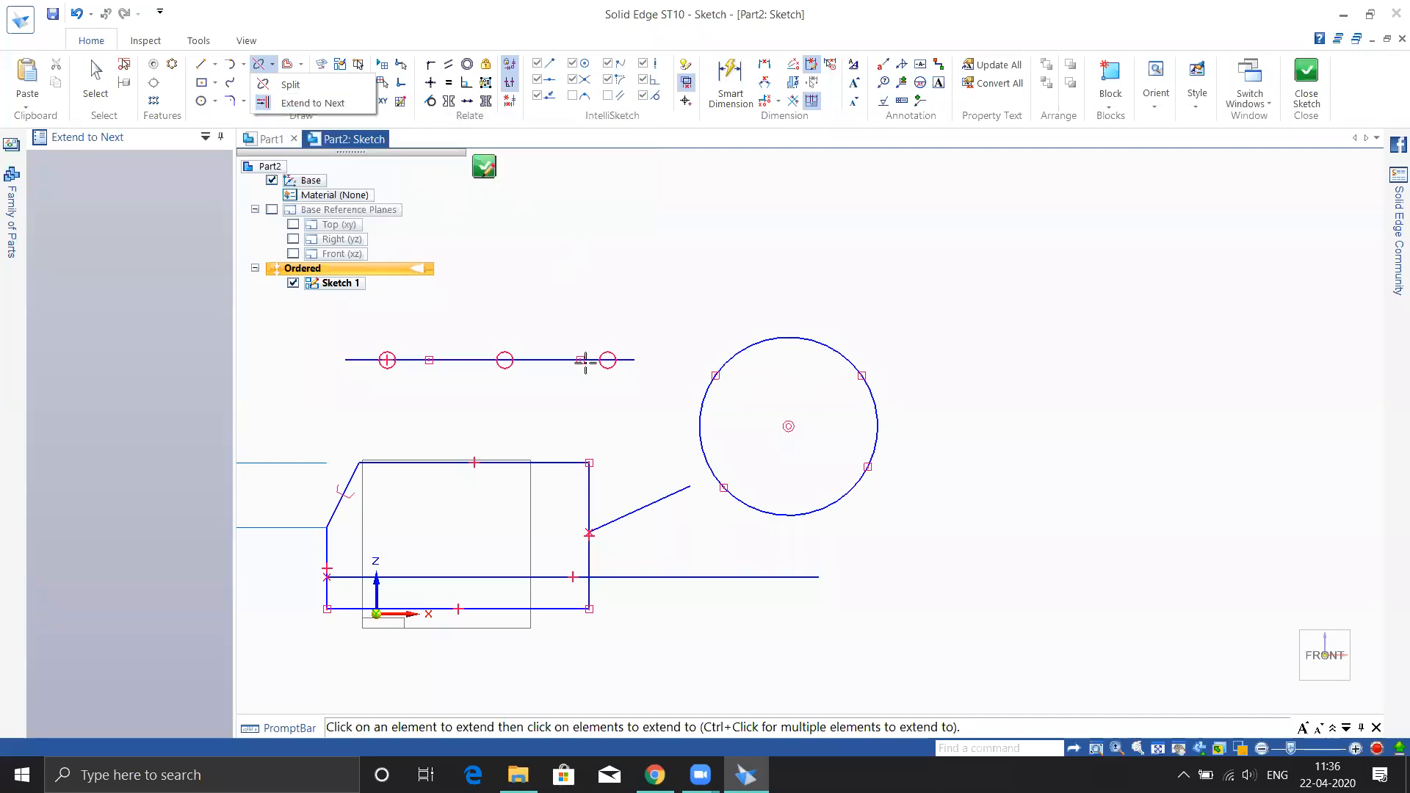
left_click(268, 105)
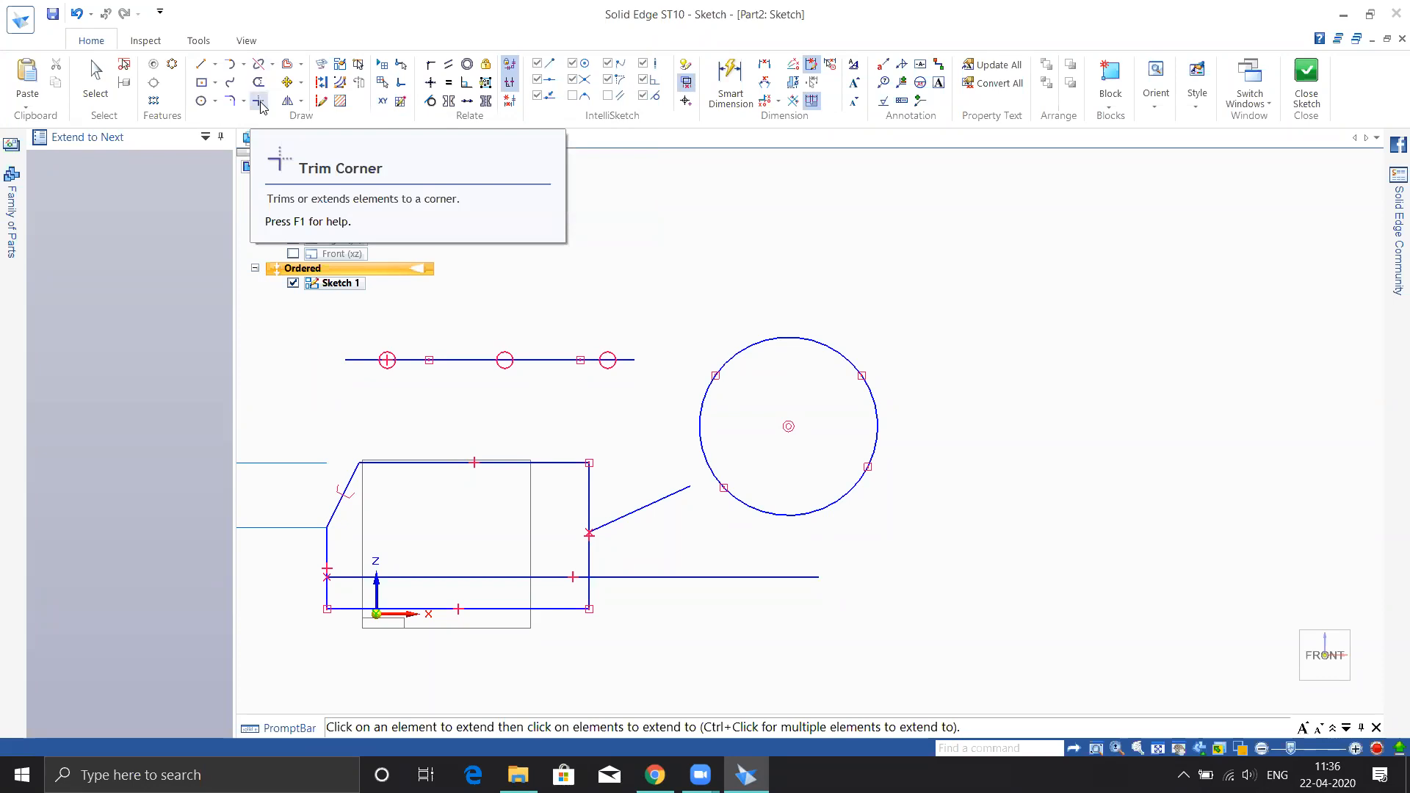
left_click(200, 64)
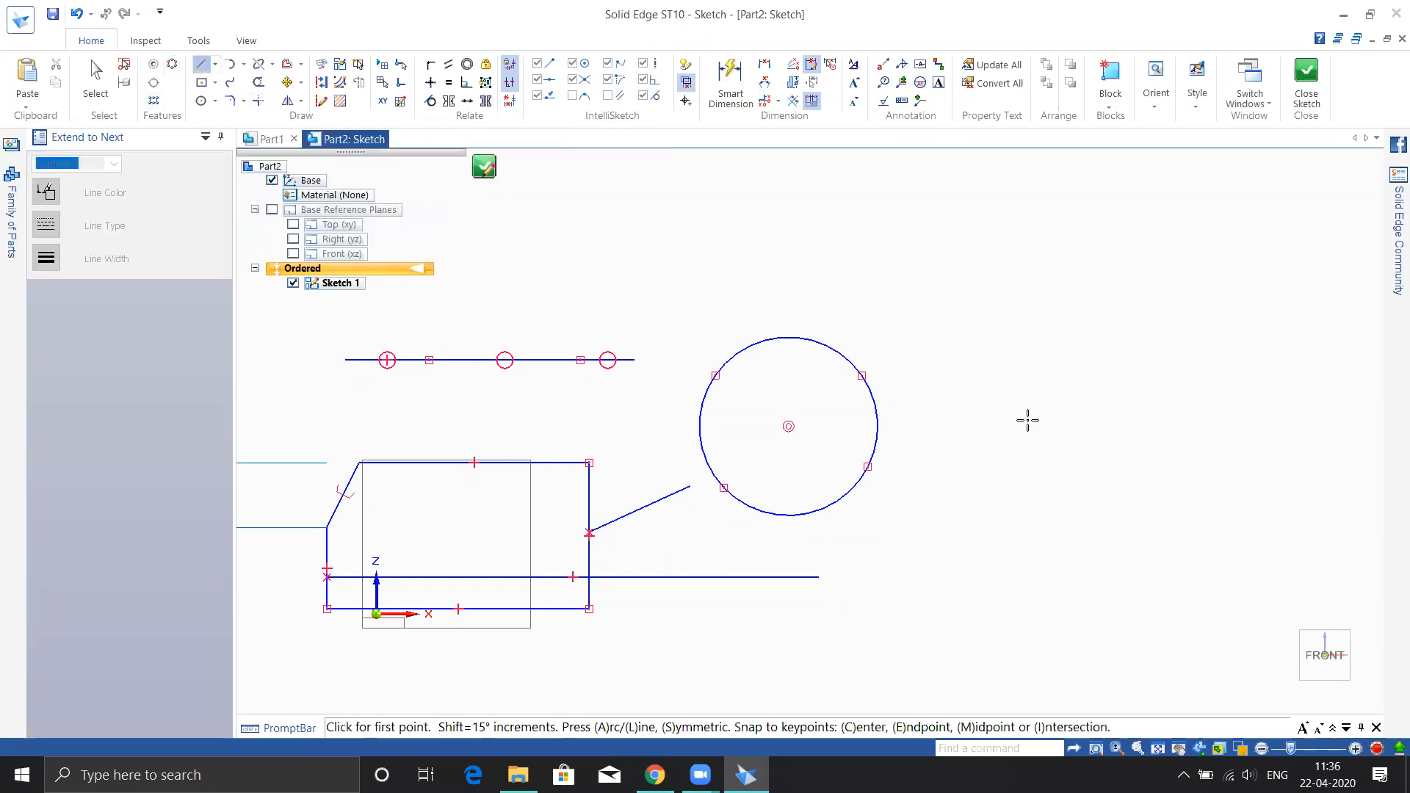
left_click(960, 557)
left_click(1195, 237)
right_click(947, 250)
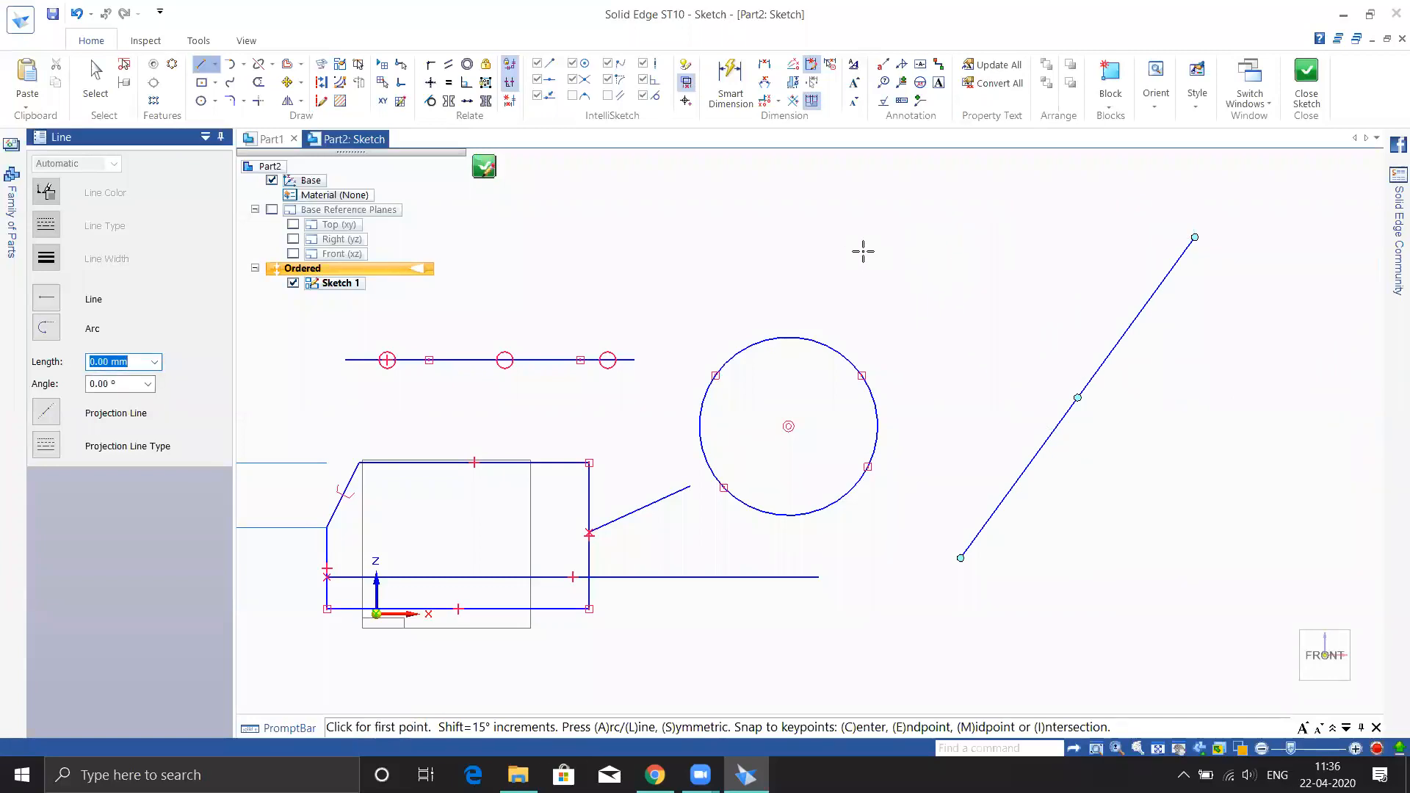
left_click(877, 260)
left_click(1328, 520)
key("Escape")
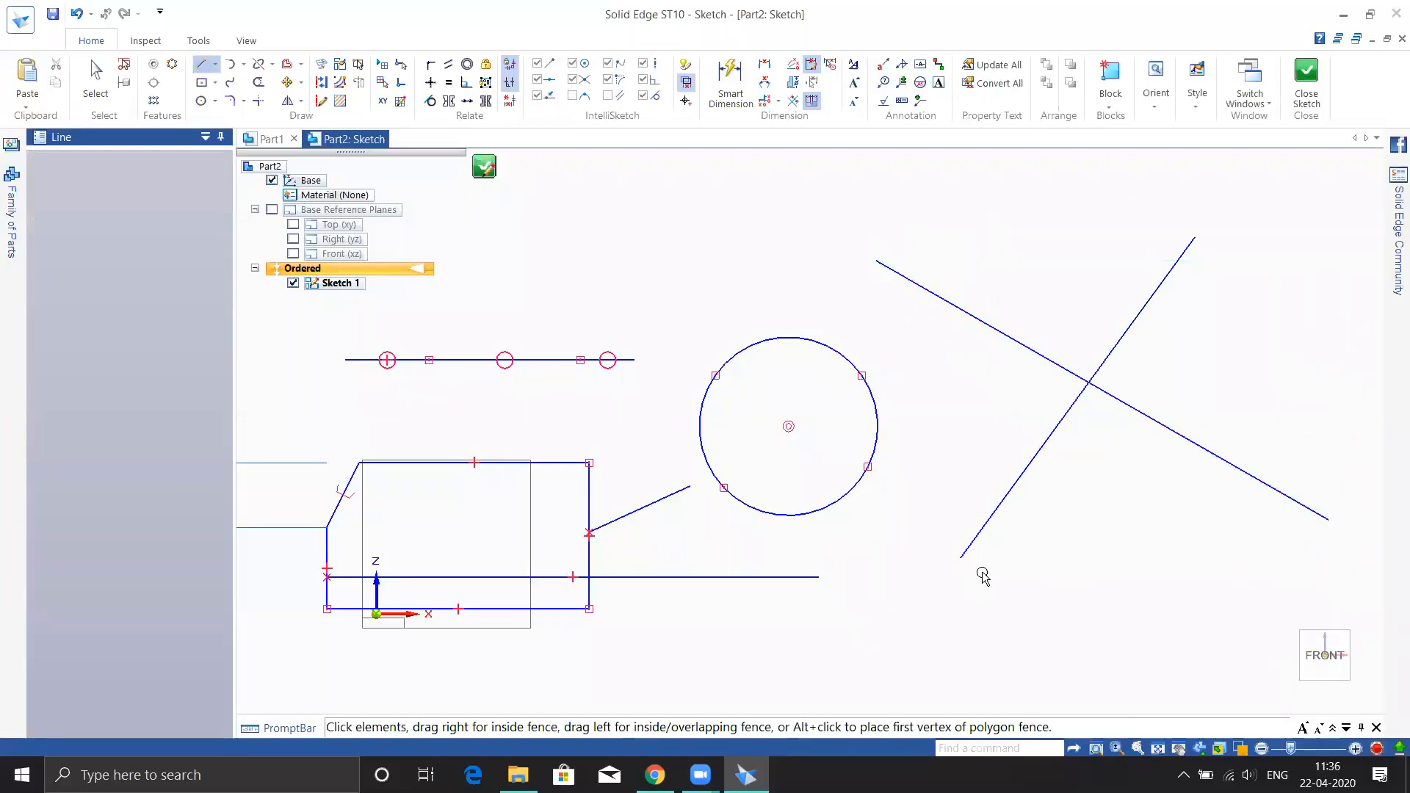
Trim the crossing lines to a corner that keeps both lower portions using Trim Corner, and undo the trim.
mouse_move(1120, 541)
middle_mouse_down("shift")
mouse_move(845, 460)
mouse_move(798, 531)
middle_mouse_up("shift")
left_click(260, 101)
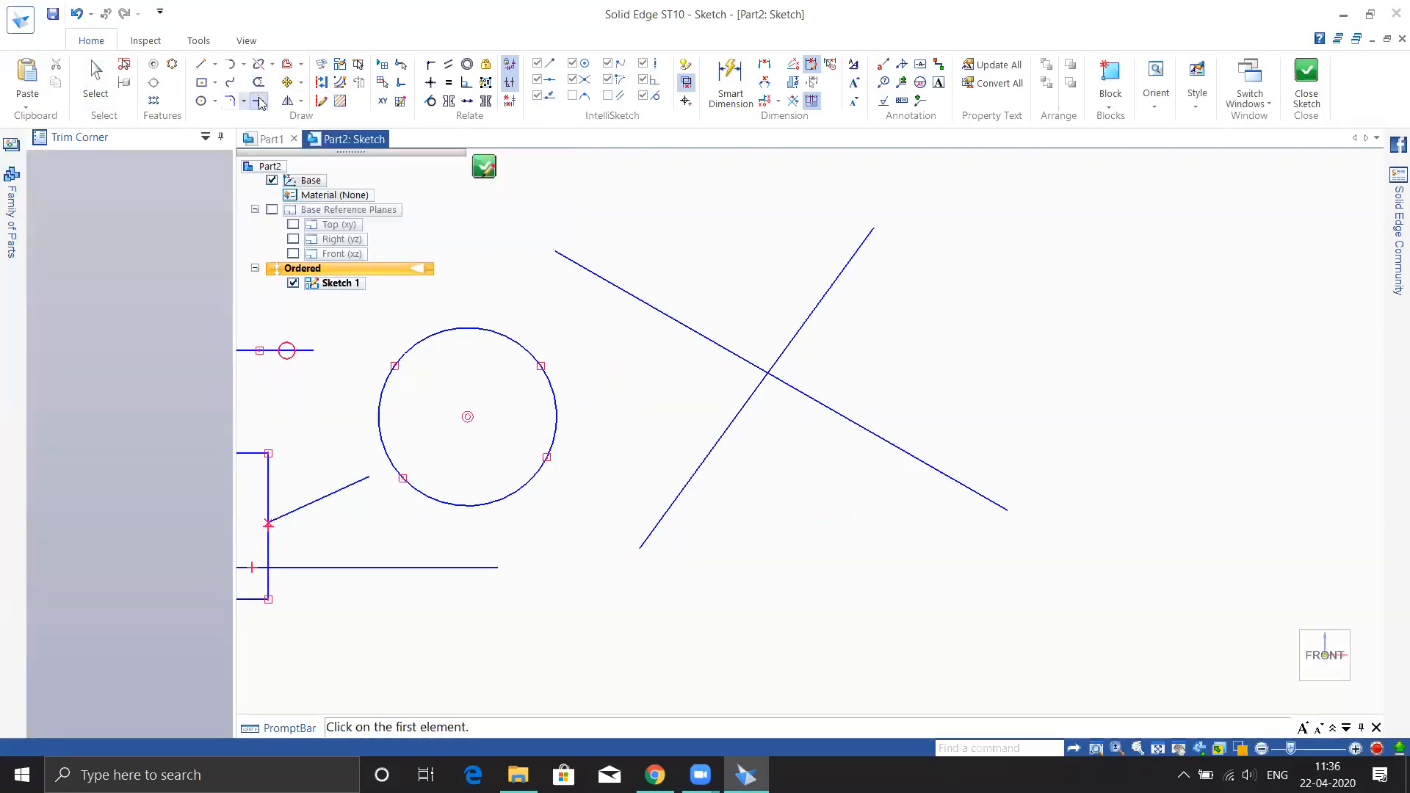
left_click(730, 428)
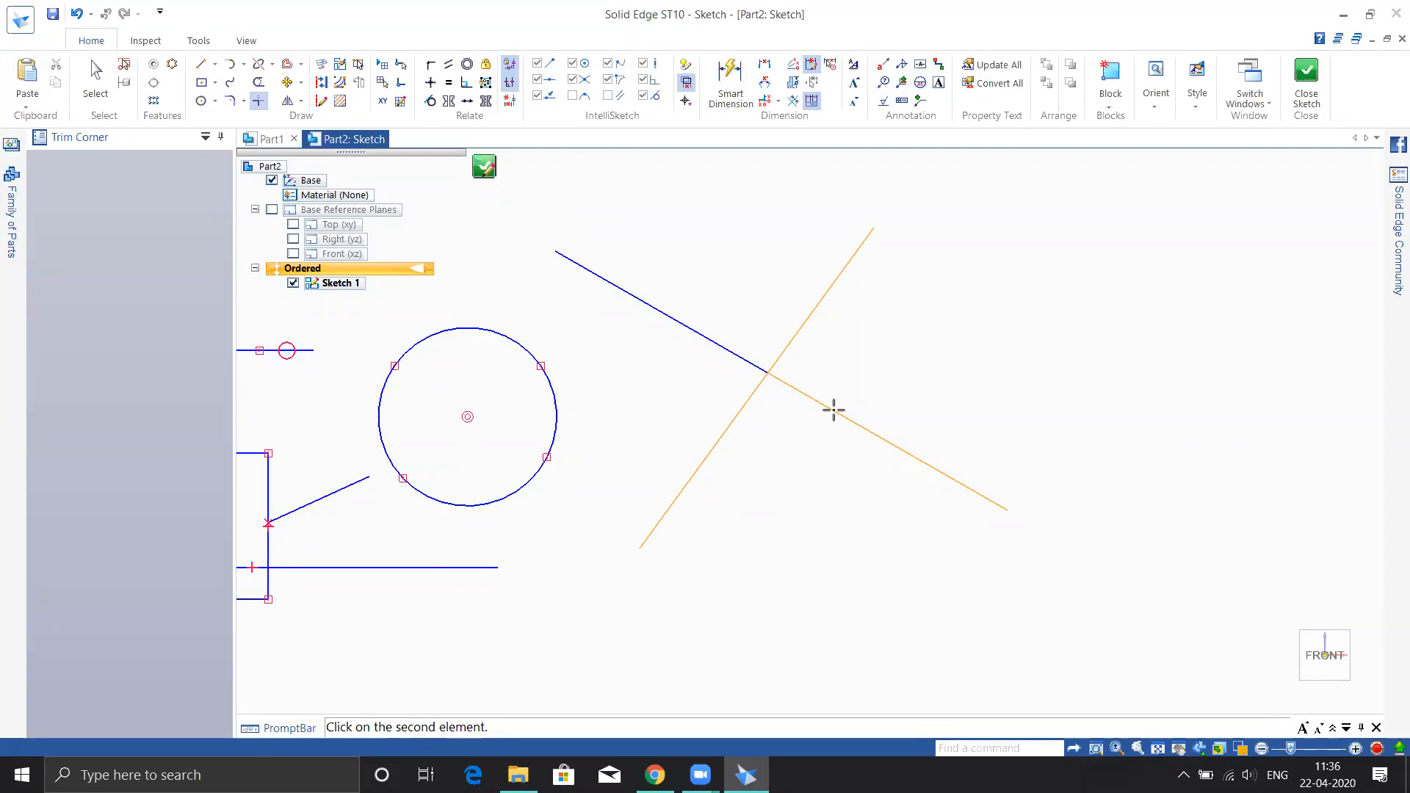
left_click(807, 401)
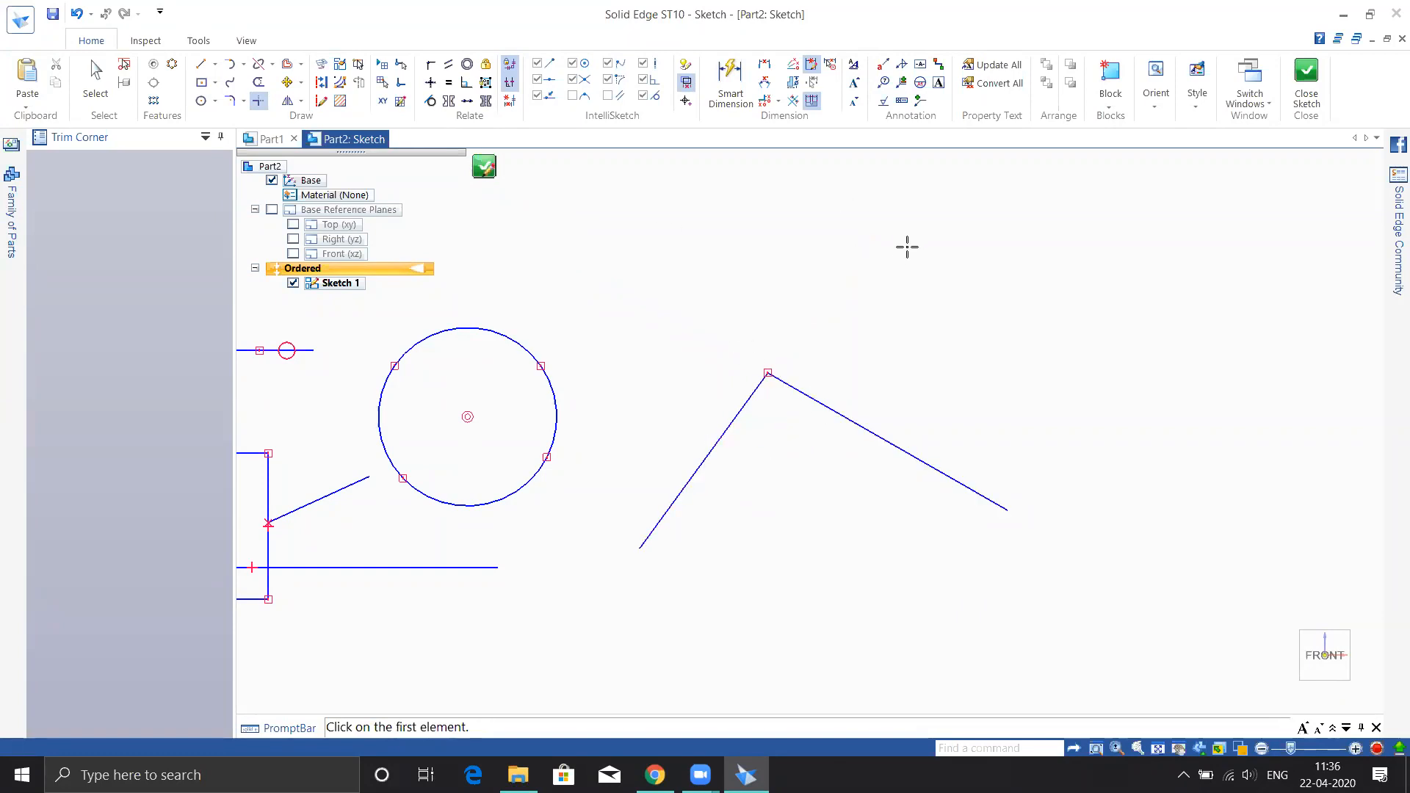
key("ctrl+z")
key("Escape")
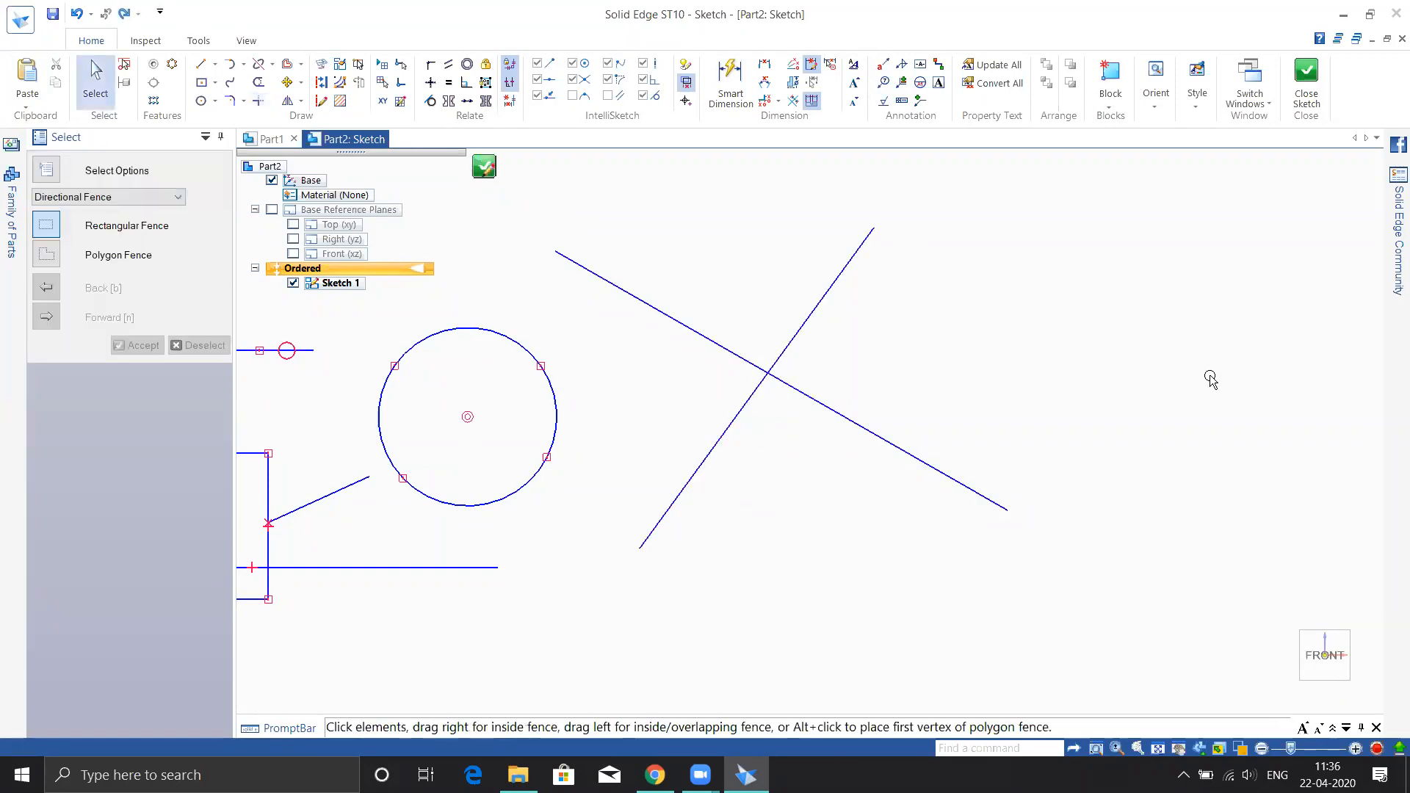
Trim the crossing lines to a corner with Trim Corner, keeping the upper-left and lower-left portions.
left_click(258, 100)
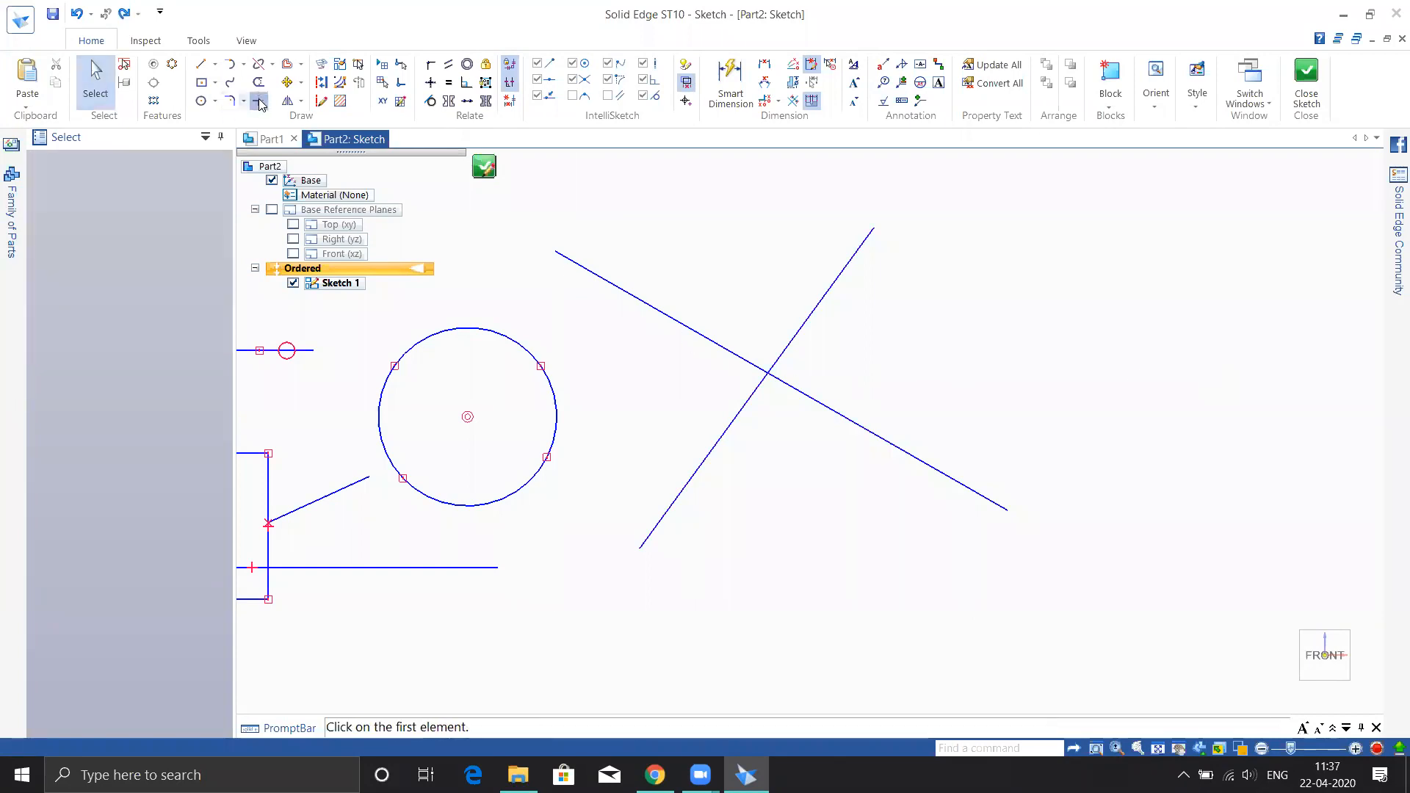
left_click(717, 342)
left_click(729, 417)
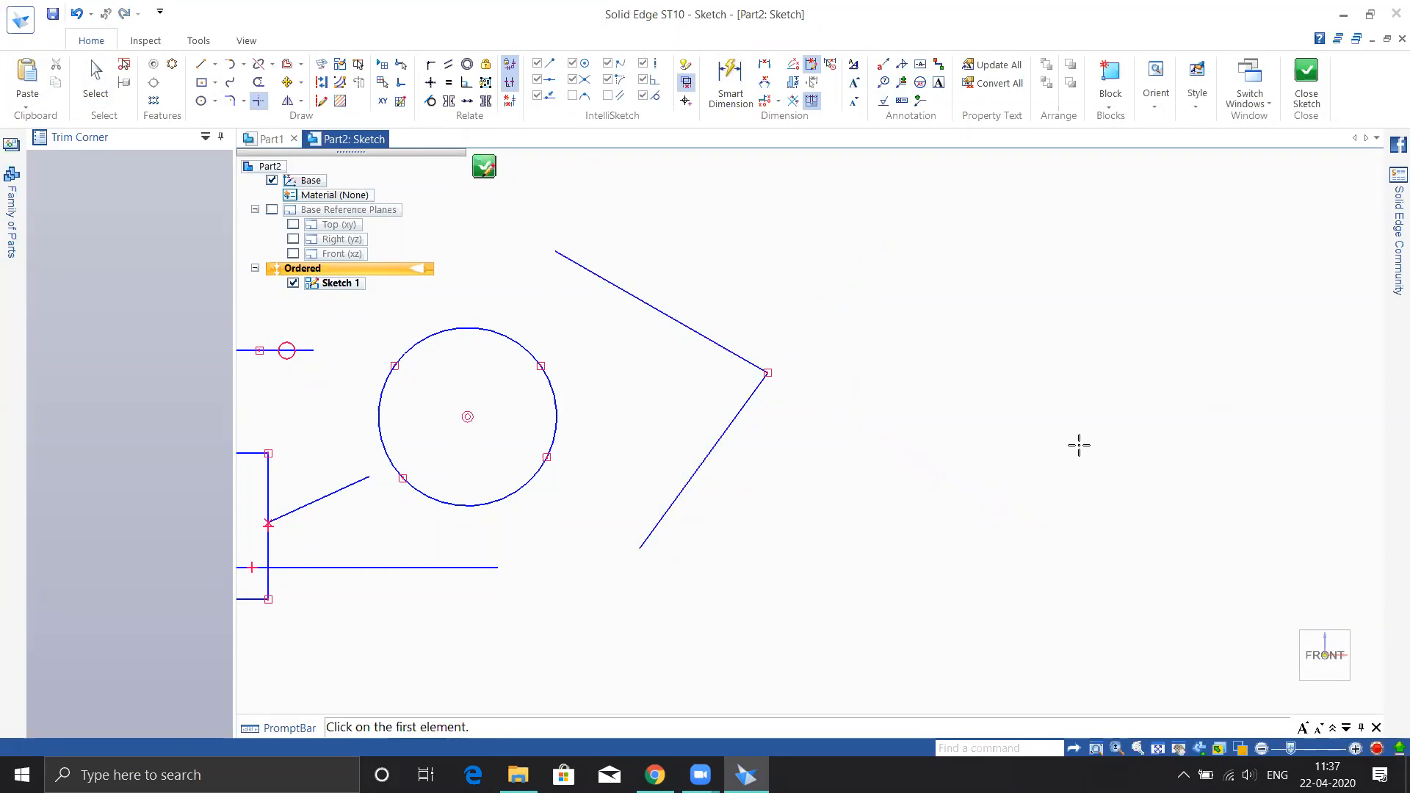
key("Escape")
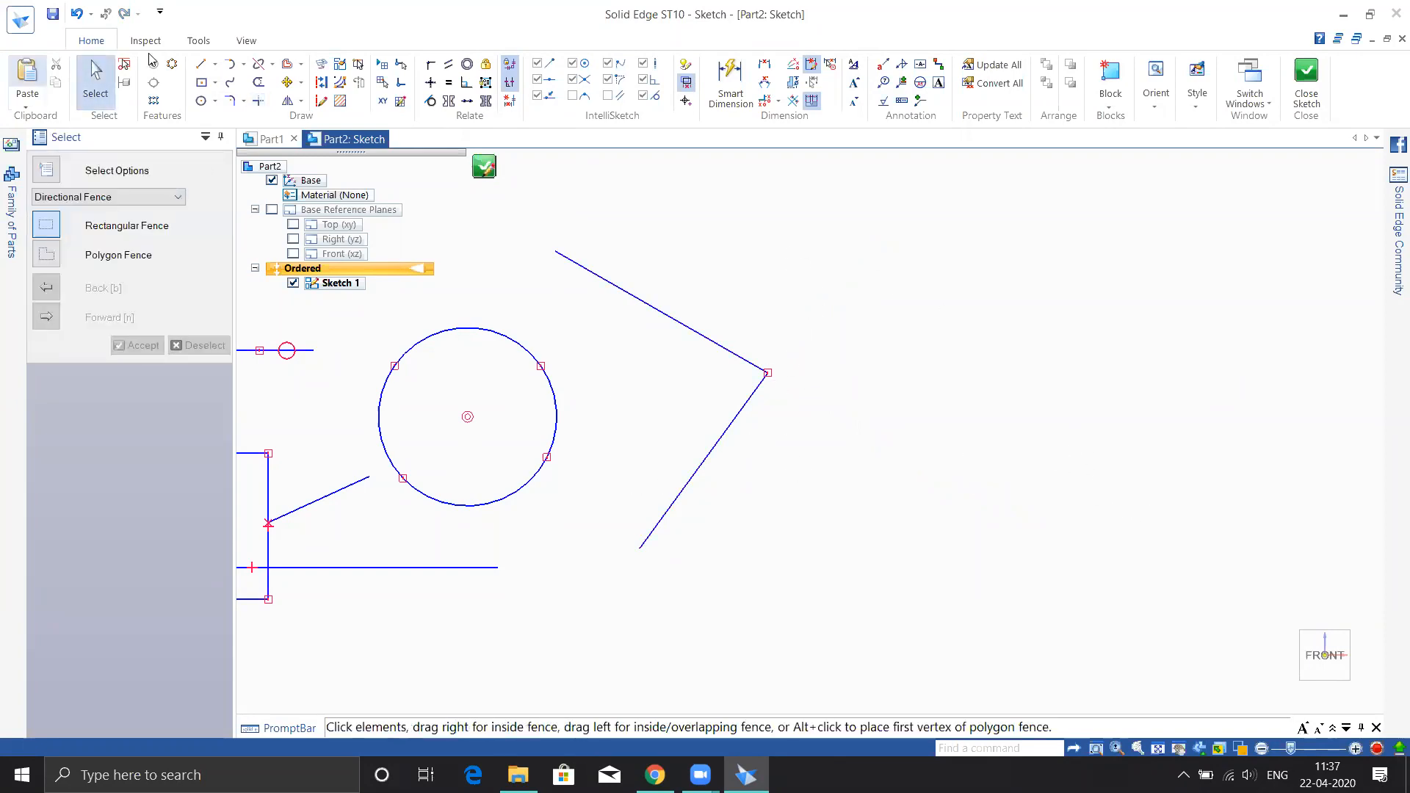
Draw a shallow, downward-bulging three-point arc that crosses the lower slanted line and continues to its right.
left_click(201, 64)
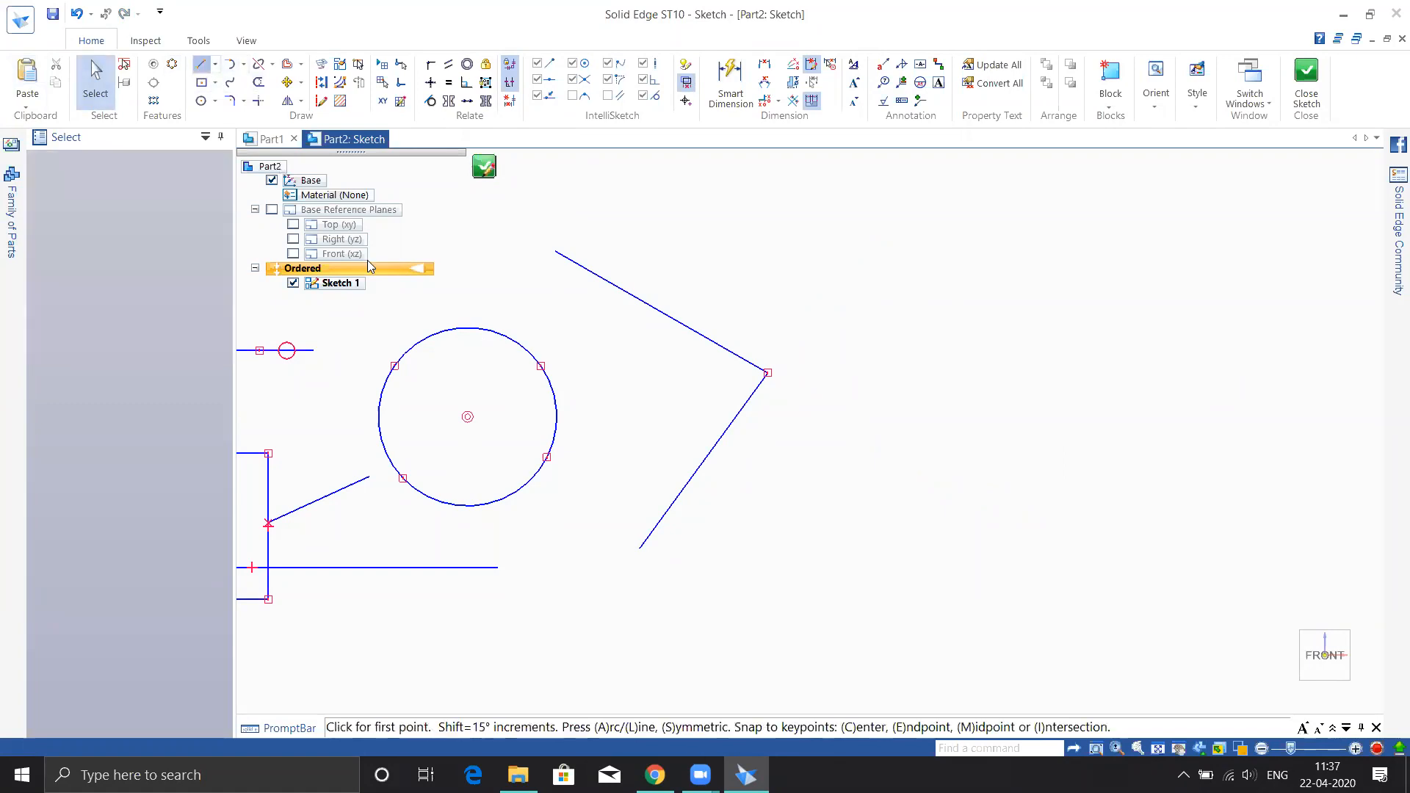
left_click(244, 66)
left_click(257, 104)
left_click(602, 453)
left_click(764, 515)
left_click(934, 476)
key("Escape")
Trim the lower slanted line and the arc to a corner with Trim Corner, keeping the line's upper portion and the arc's right portion.
left_click(258, 100)
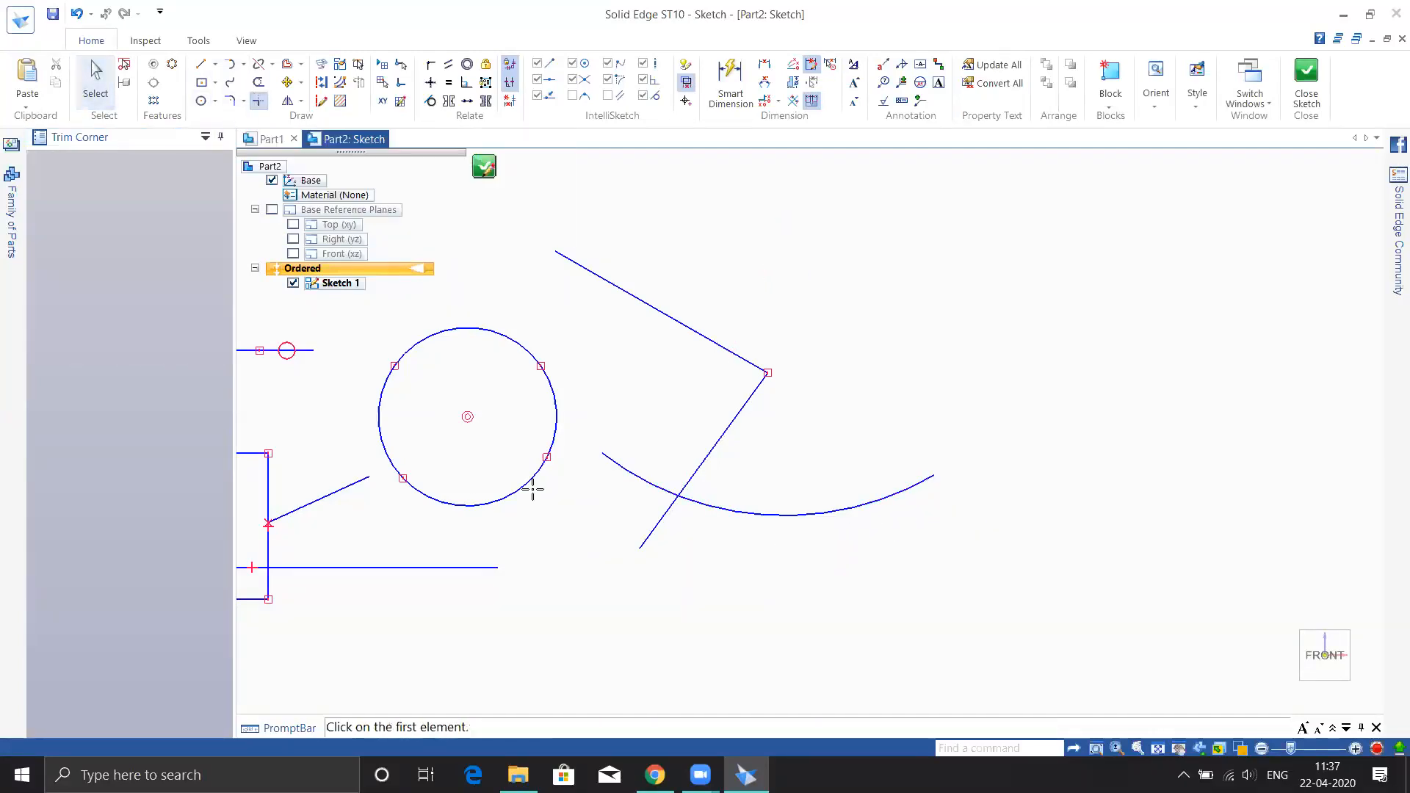
left_click(699, 466)
left_click(720, 508)
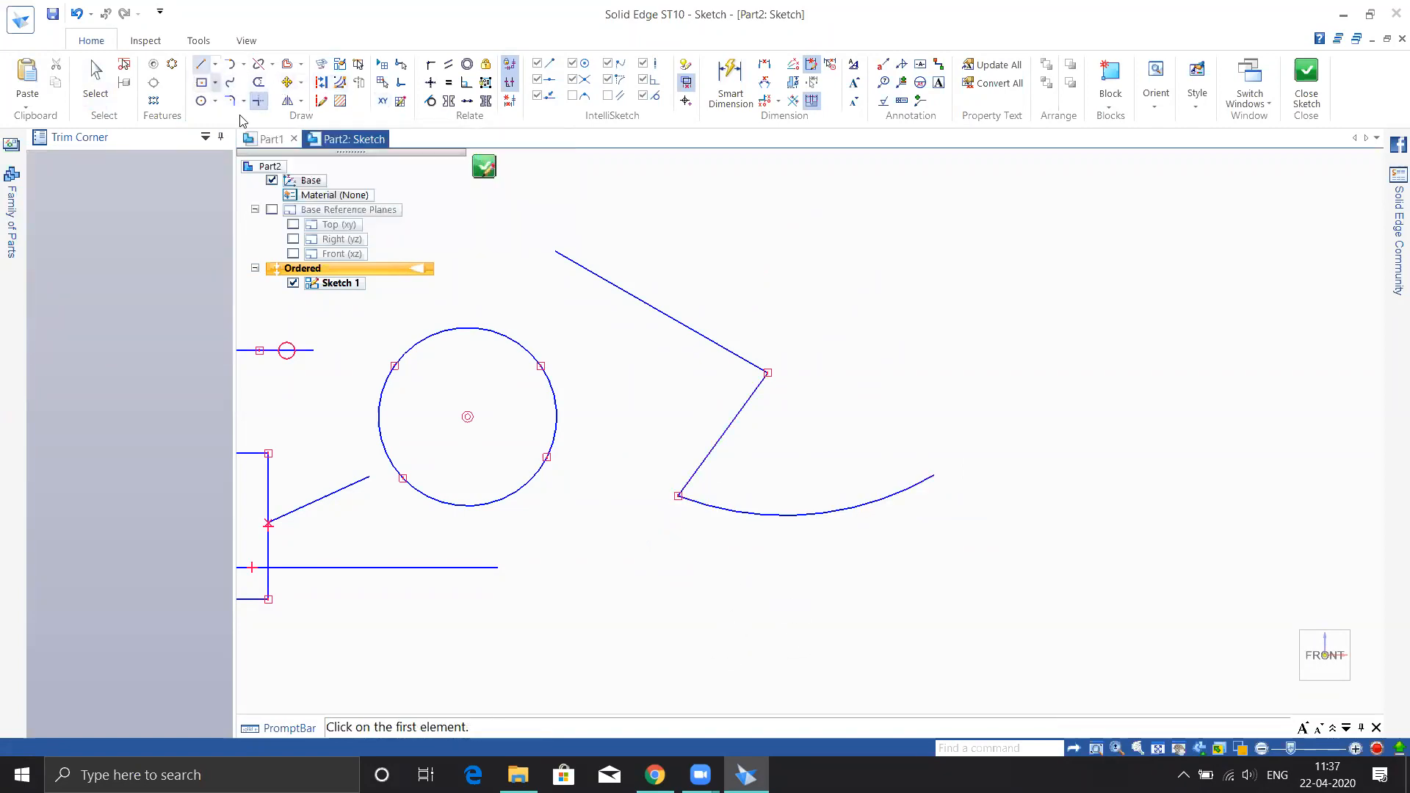
Draw a steep slanted line below the arc's right end, leaving a gap between the line and the arc.
left_click(201, 64)
mouse_move(992, 575)
middle_mouse_down()
mouse_move(939, 419)
mouse_move(1027, 356)
mouse_move(1011, 354)
middle_mouse_up()
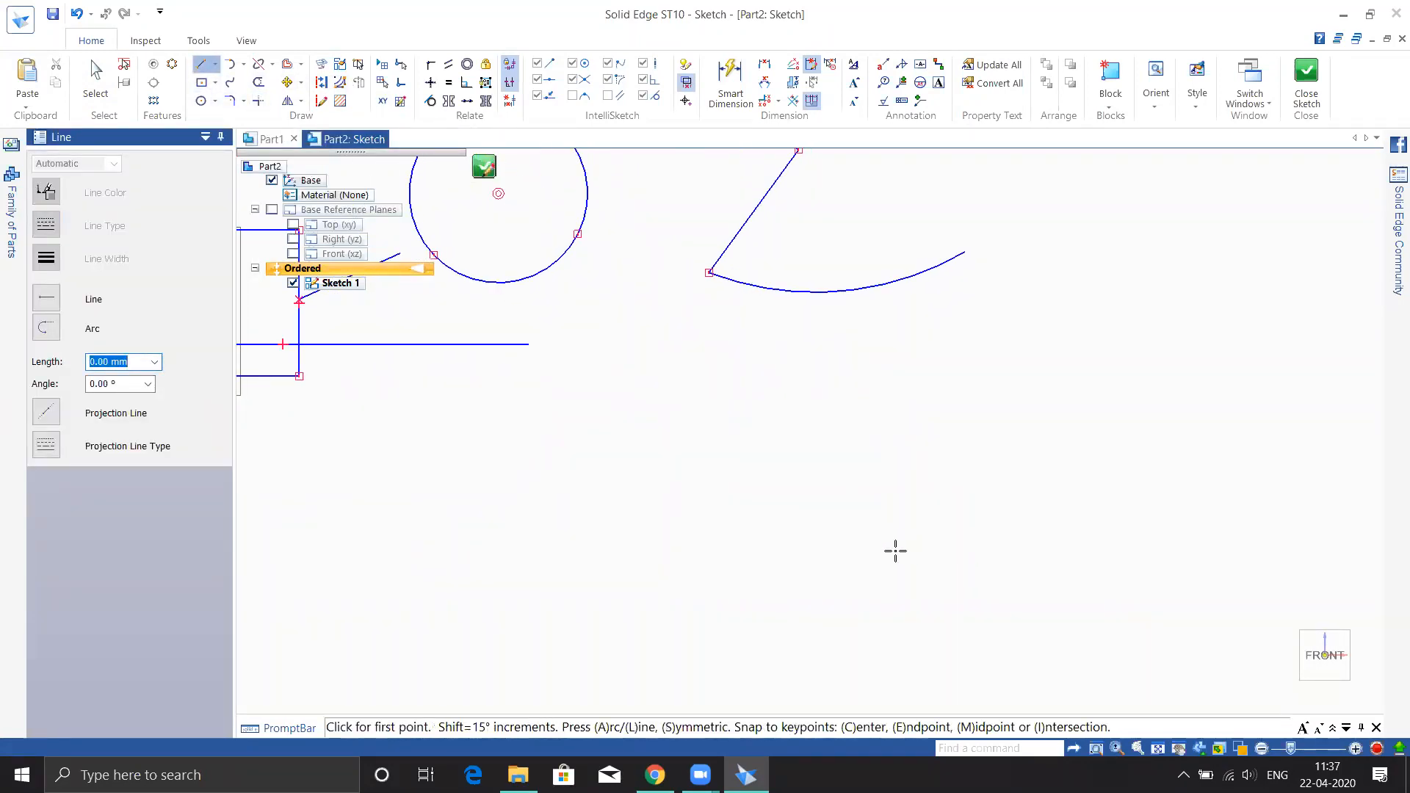
left_click(896, 551)
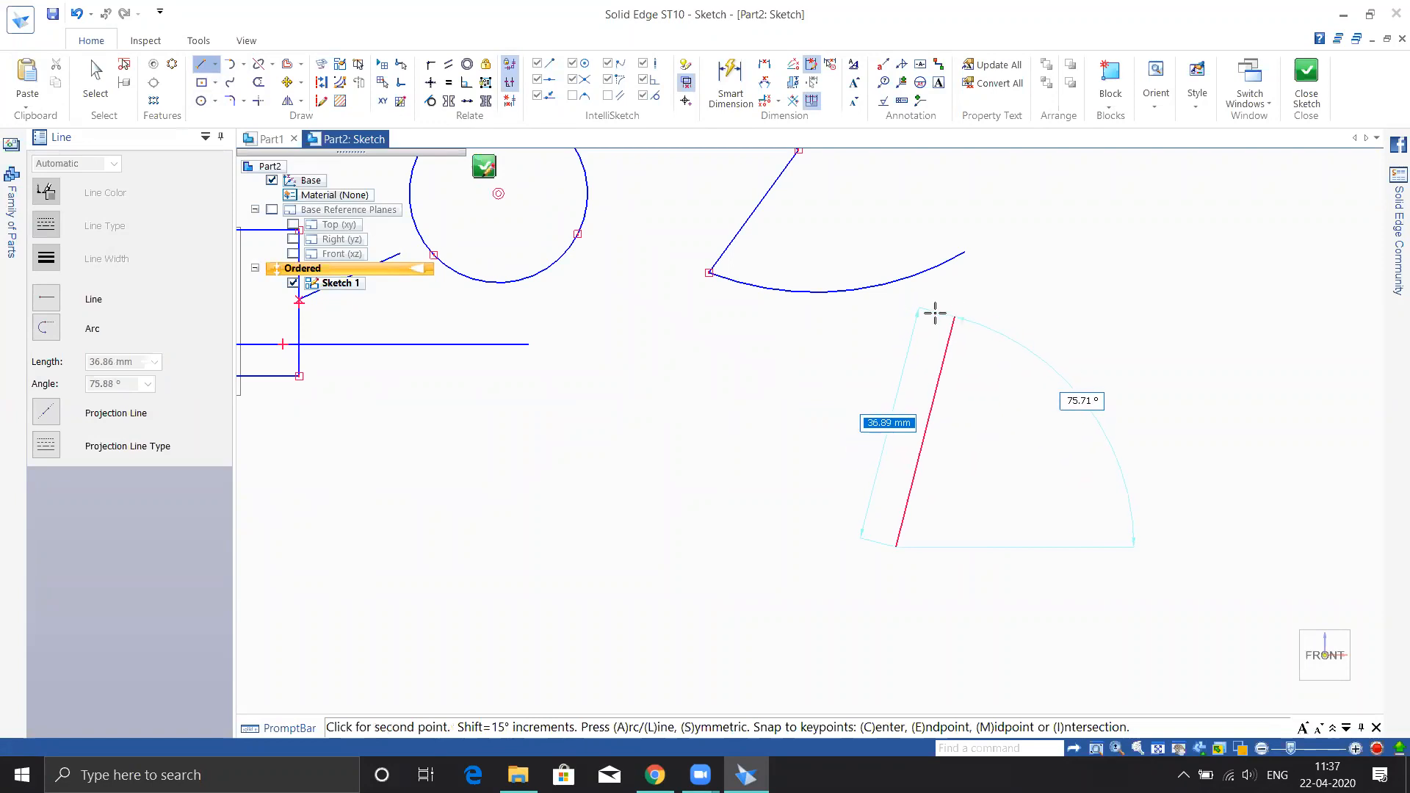
left_click(930, 323)
key("Escape")
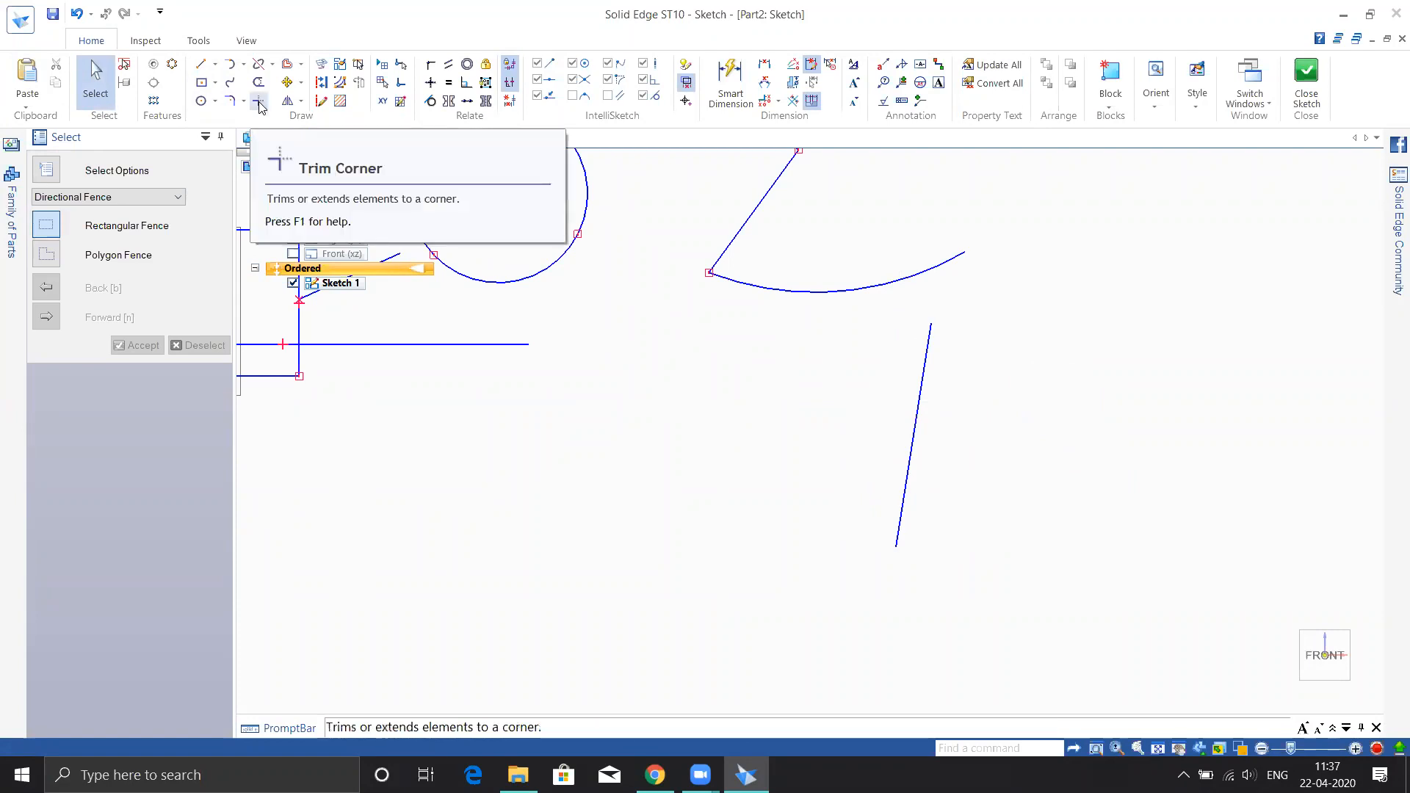
Join the steep line and the arc's right end at a corner using Trim Corner.
left_click(259, 103)
left_click(866, 290)
left_click(921, 353)
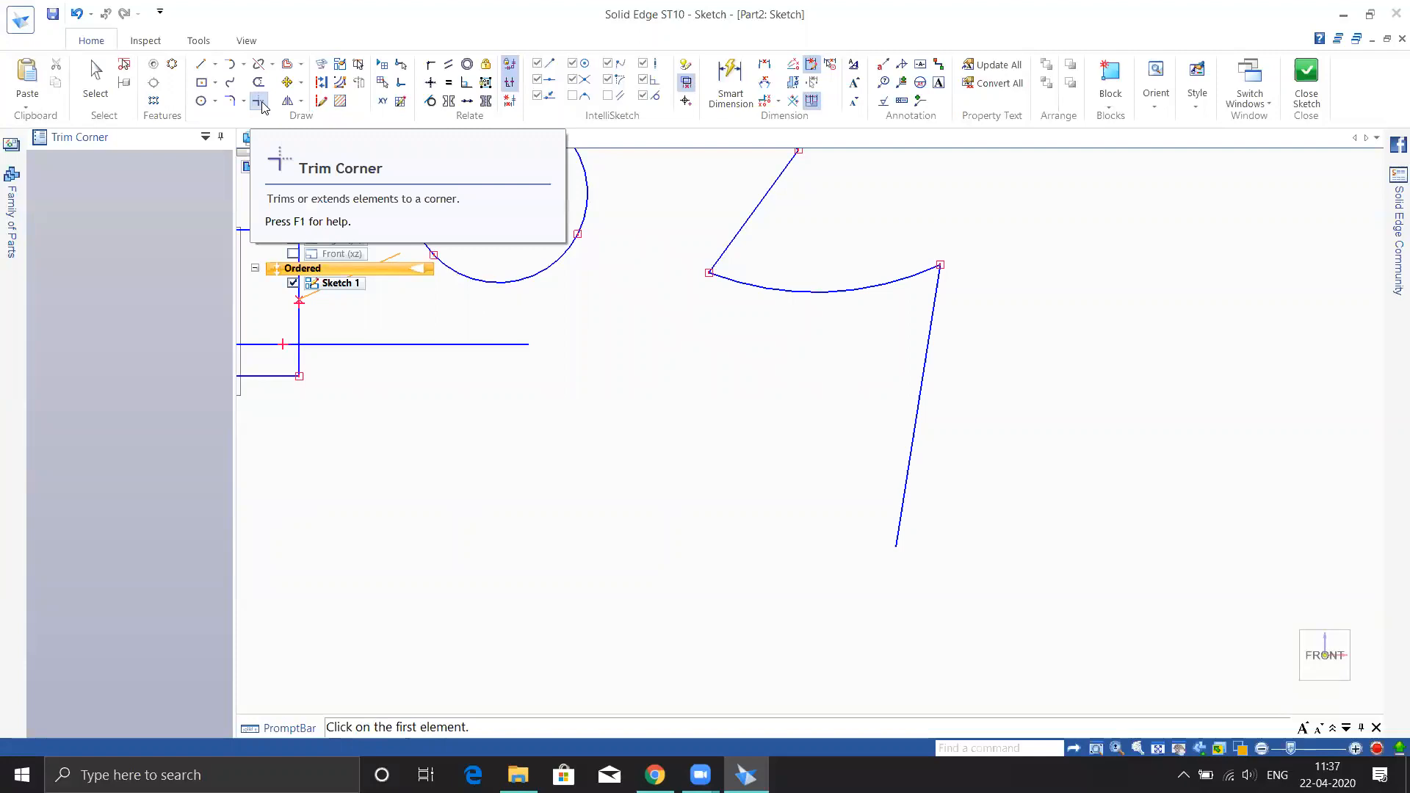
Undo the last corner trim and delete all geometry and dimensions from the sketch.
scroll(740, 482, "down", 4)
middle_click_drag(853, 521, 1040, 581, "shift")
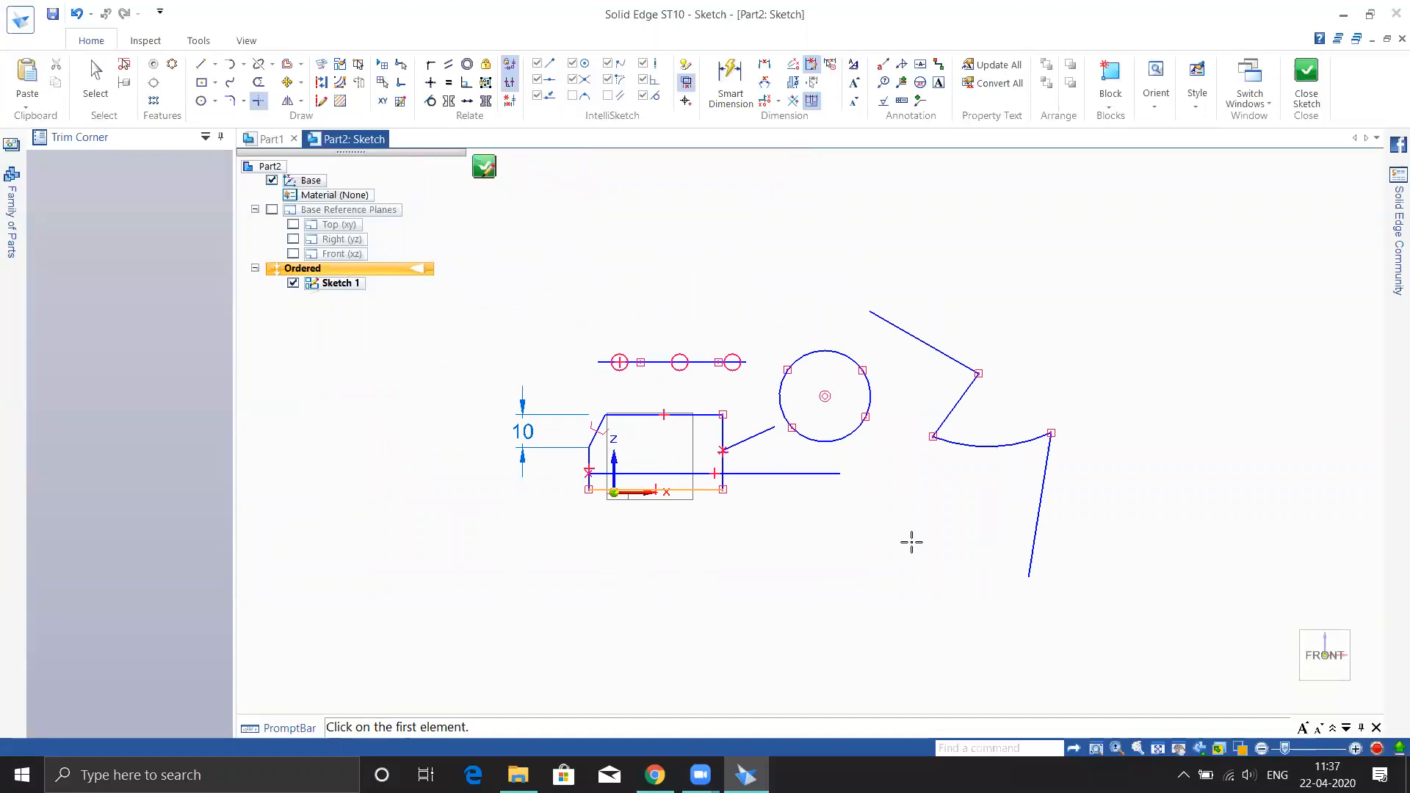
scroll(913, 542, "down", 1)
mouse_move(519, 330)
left_mouse_down()
mouse_move(1168, 691)
mouse_move(1140, 641)
left_mouse_up()
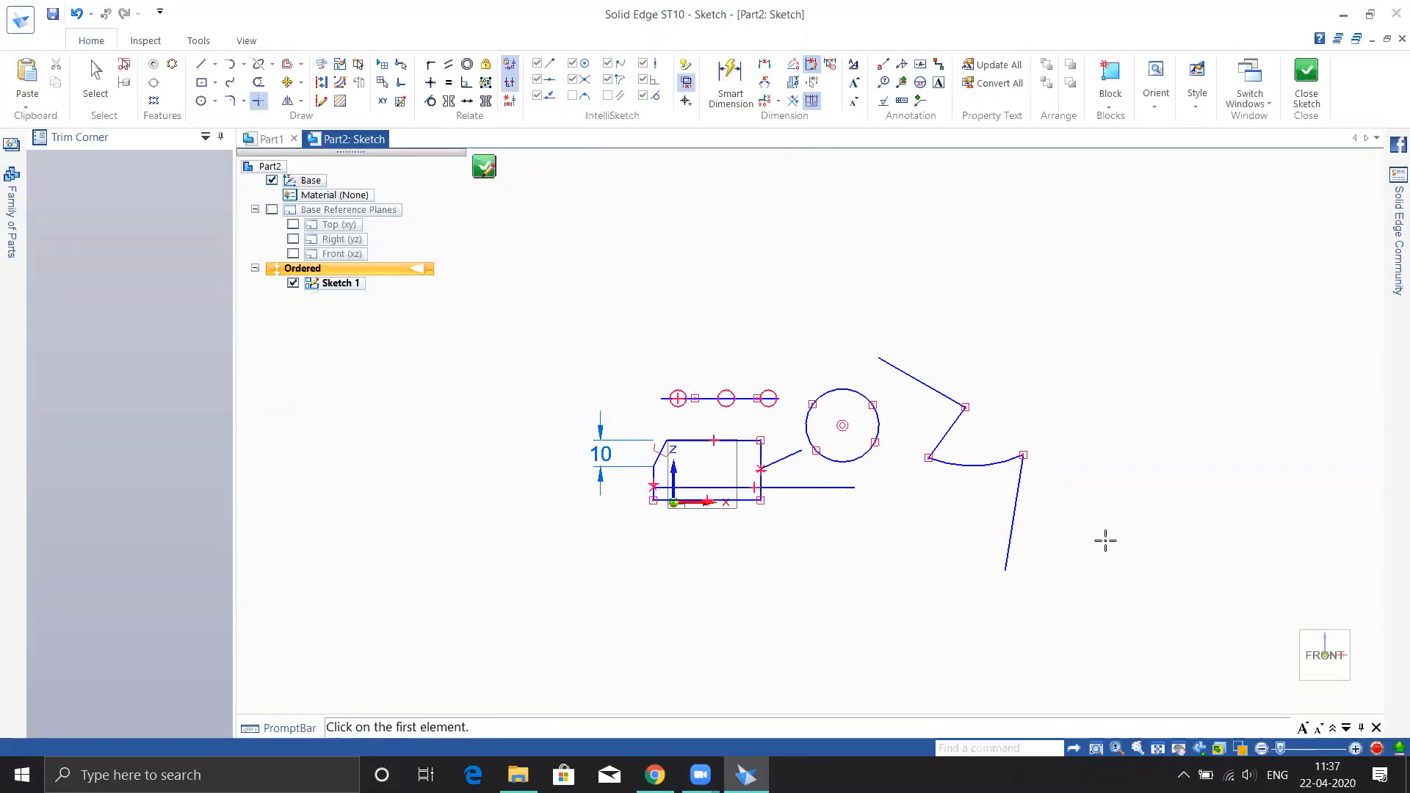
key("Escape")
key("ctrl+z")
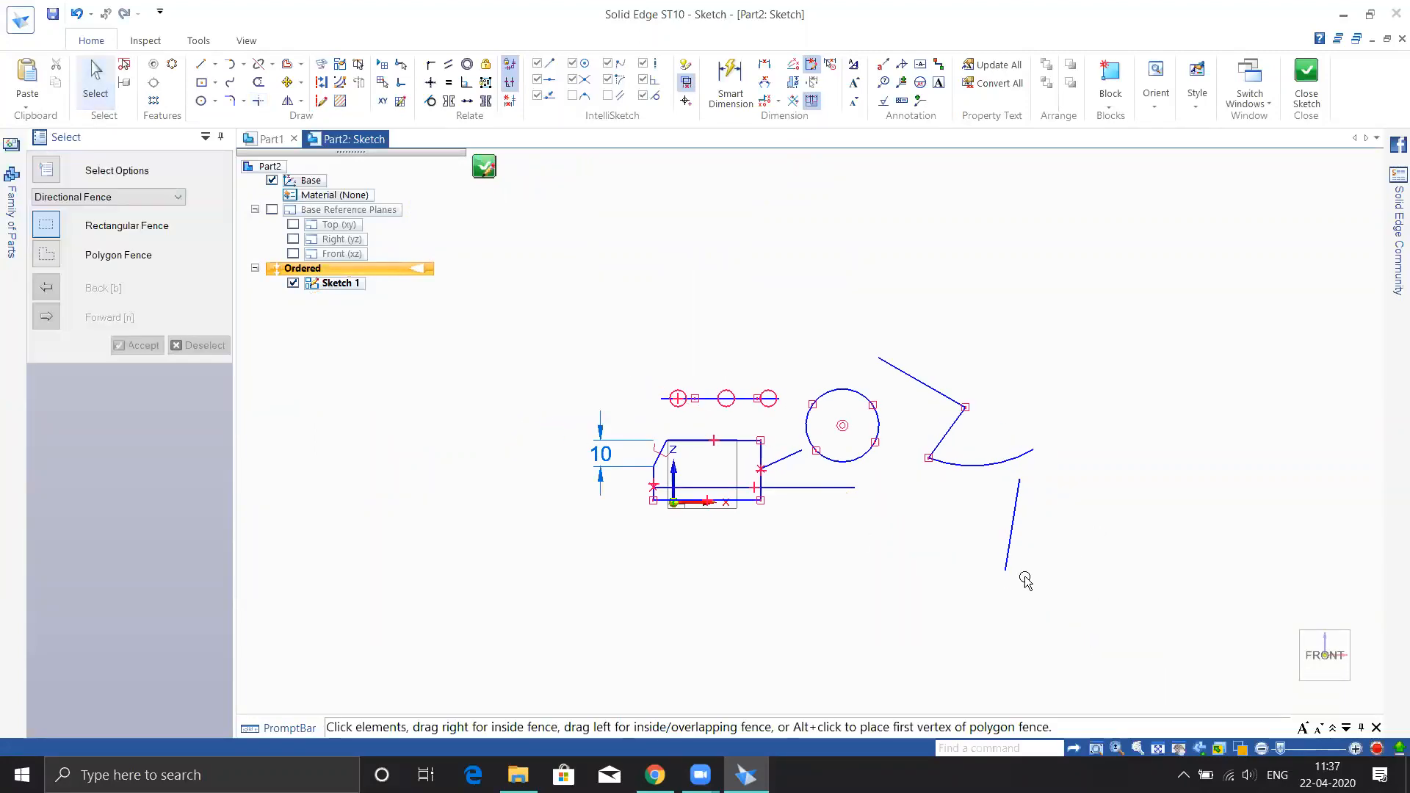
key("ctrl+a")
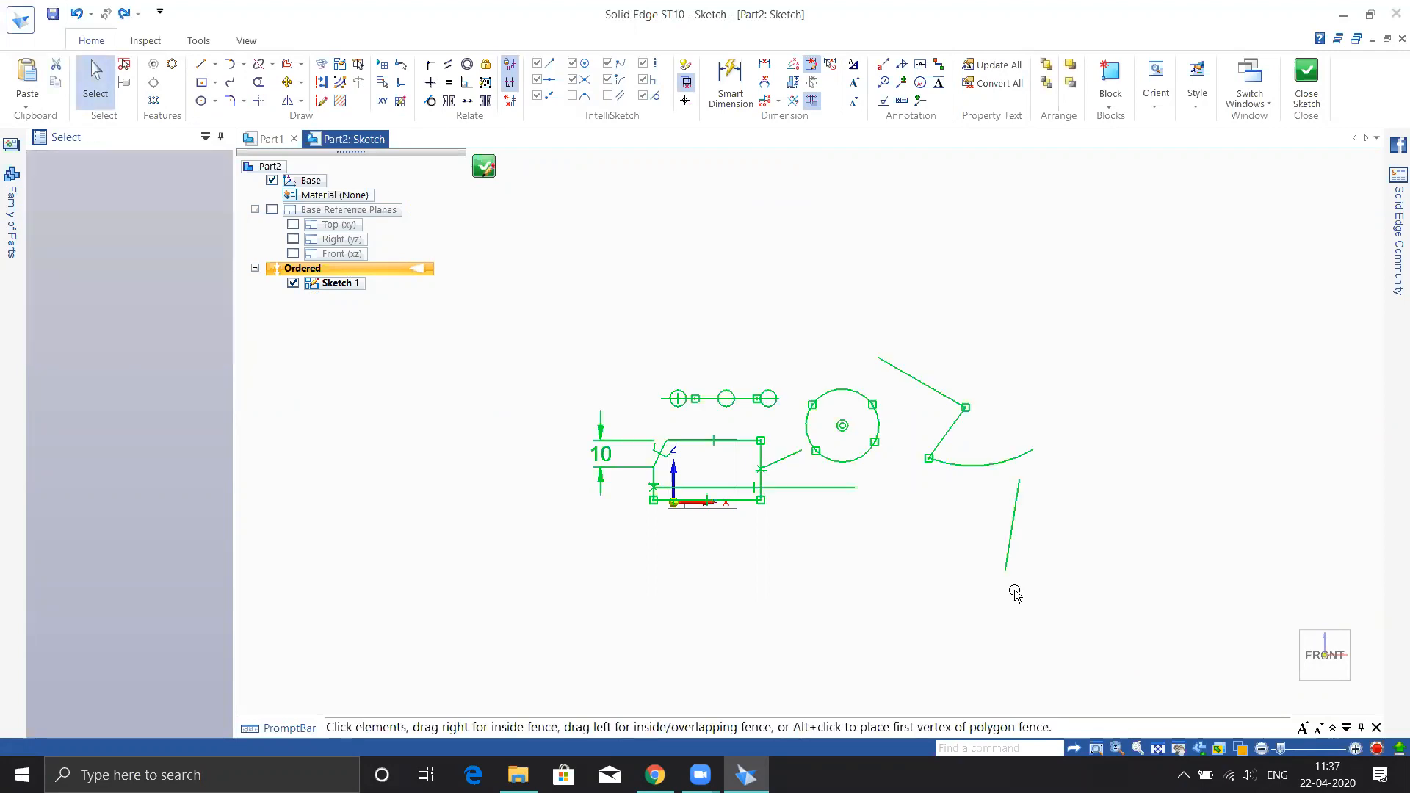
key("Delete")
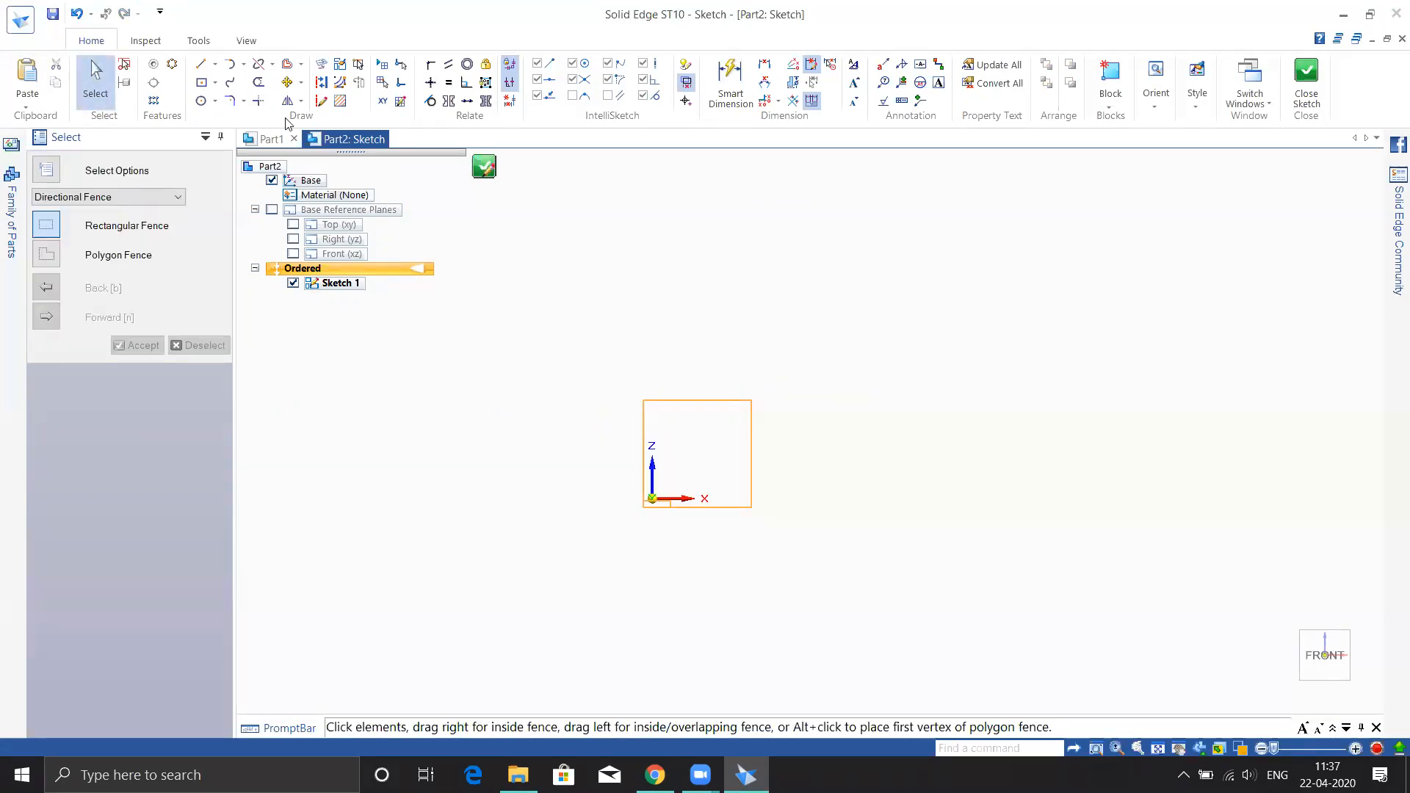
Draw a rectangle by center about 56 mm wide and 36 mm high, above and to the right of the origin.
left_click(201, 84)
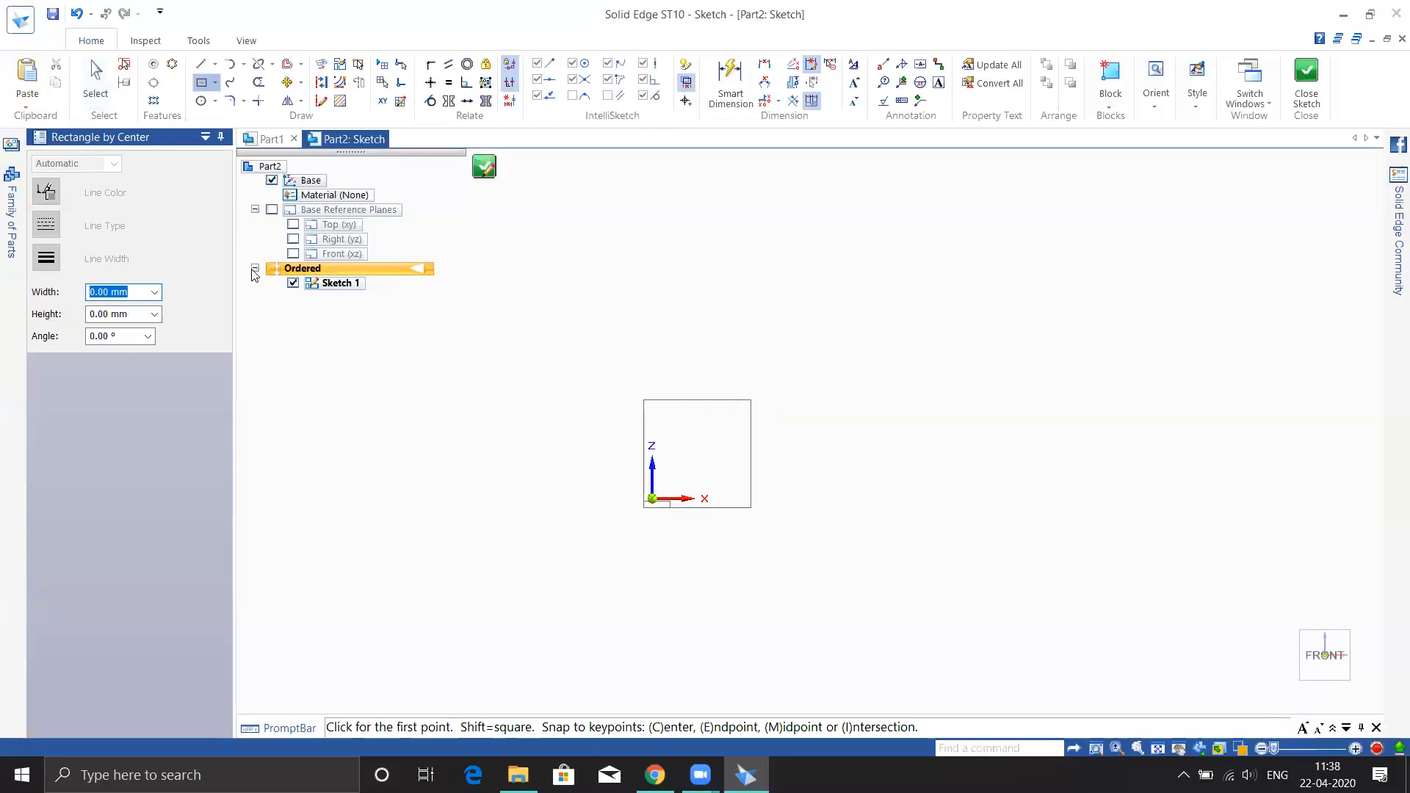
left_click(805, 389)
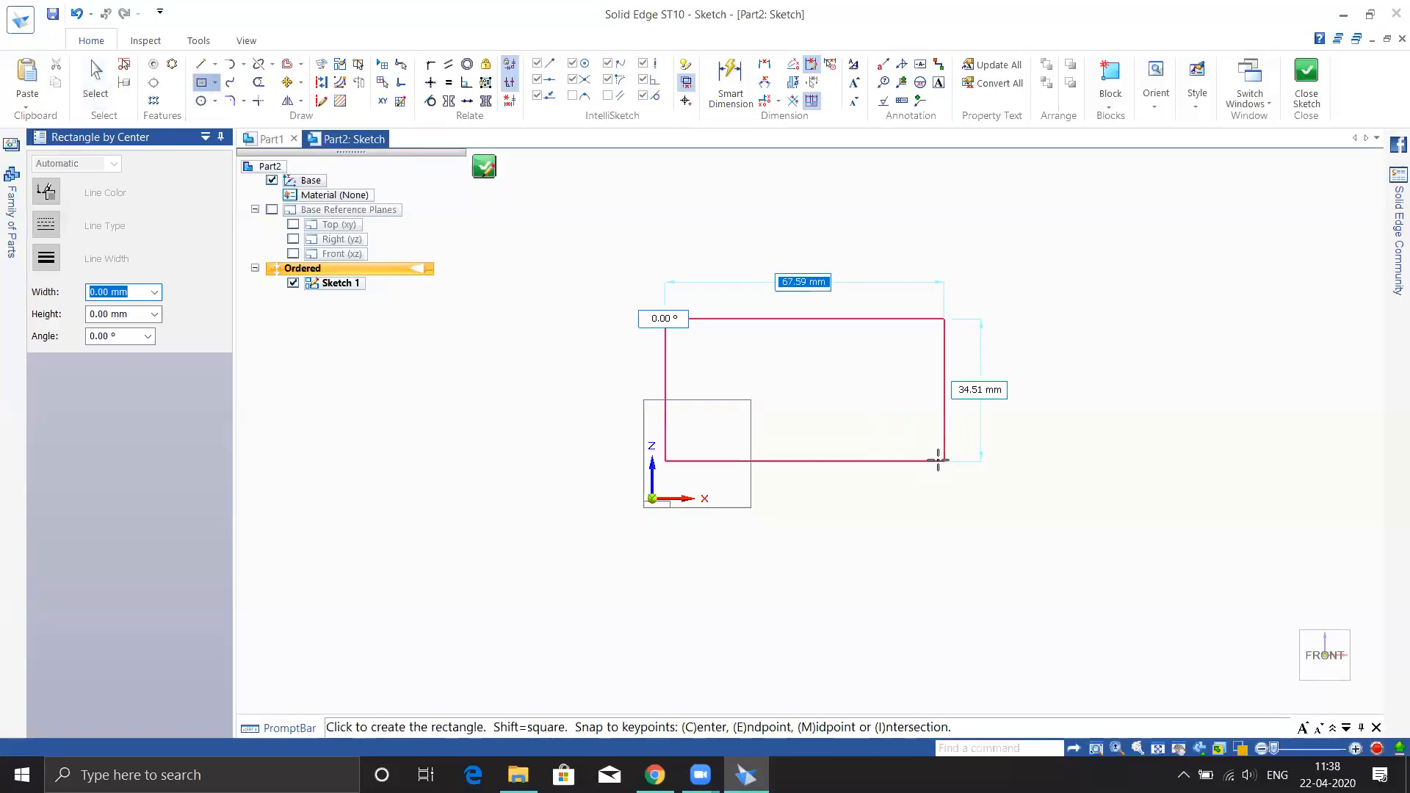
left_click(916, 464)
key("Escape")
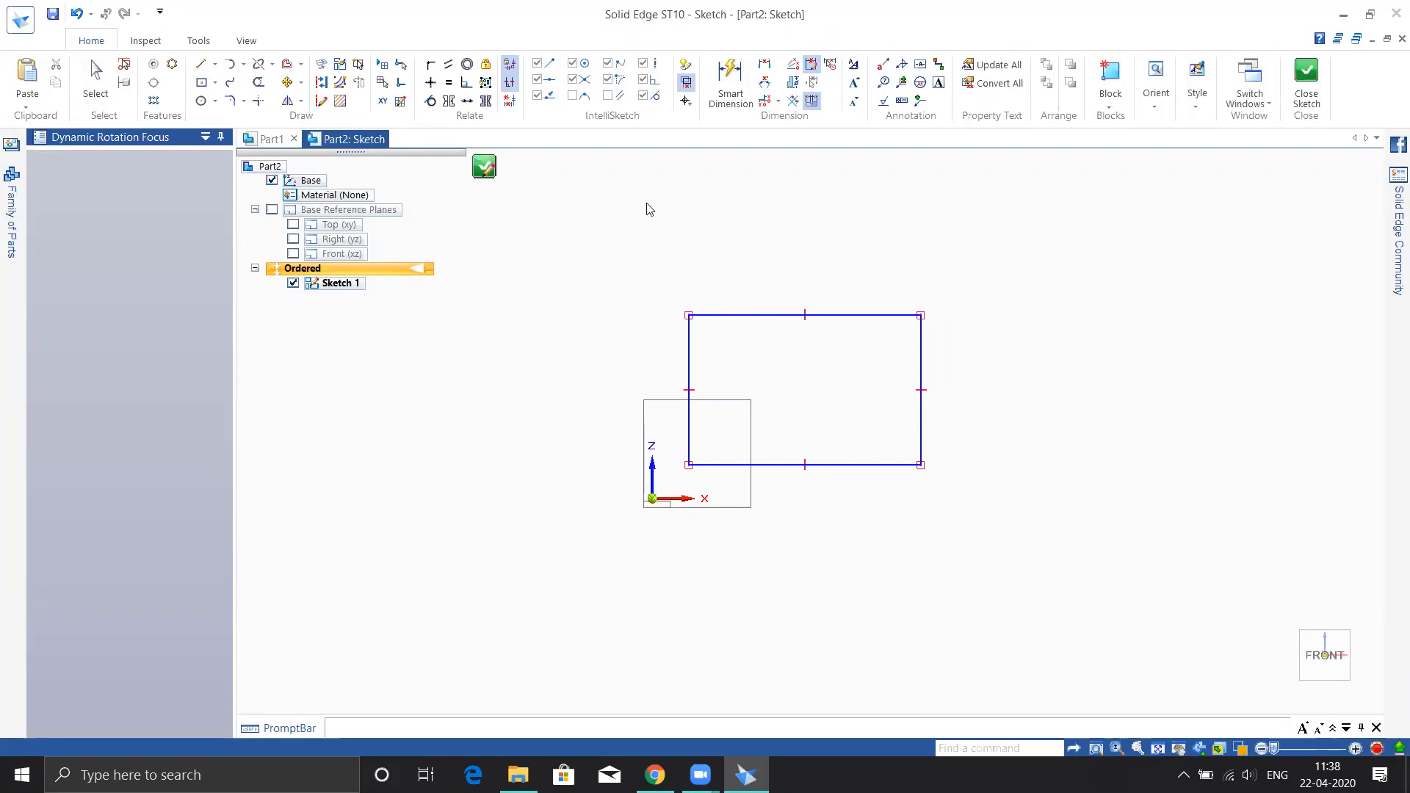
Dimension the rectangle's top edge with Smart Dimension and set its width to 60 mm.
left_click(738, 101)
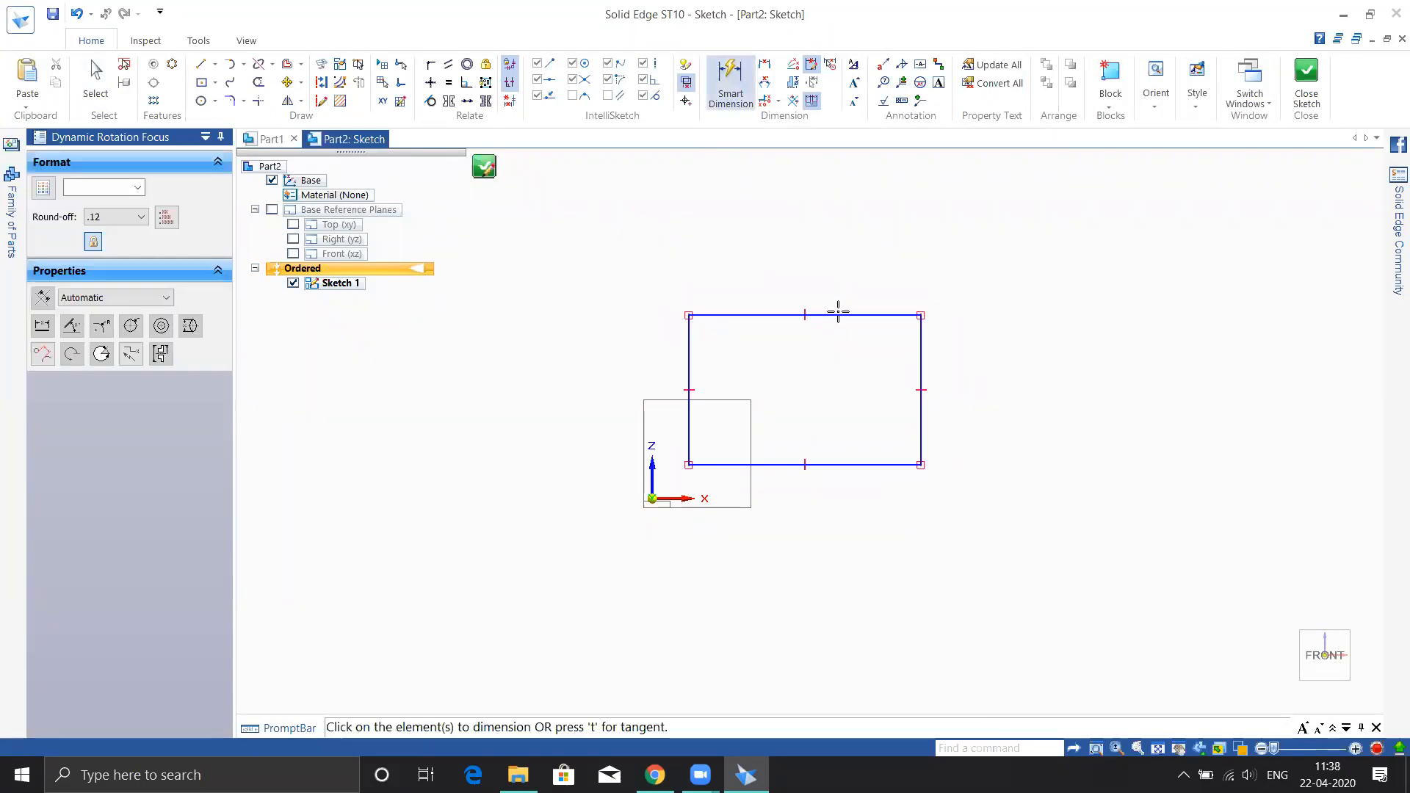
left_click(838, 315)
left_click(838, 286)
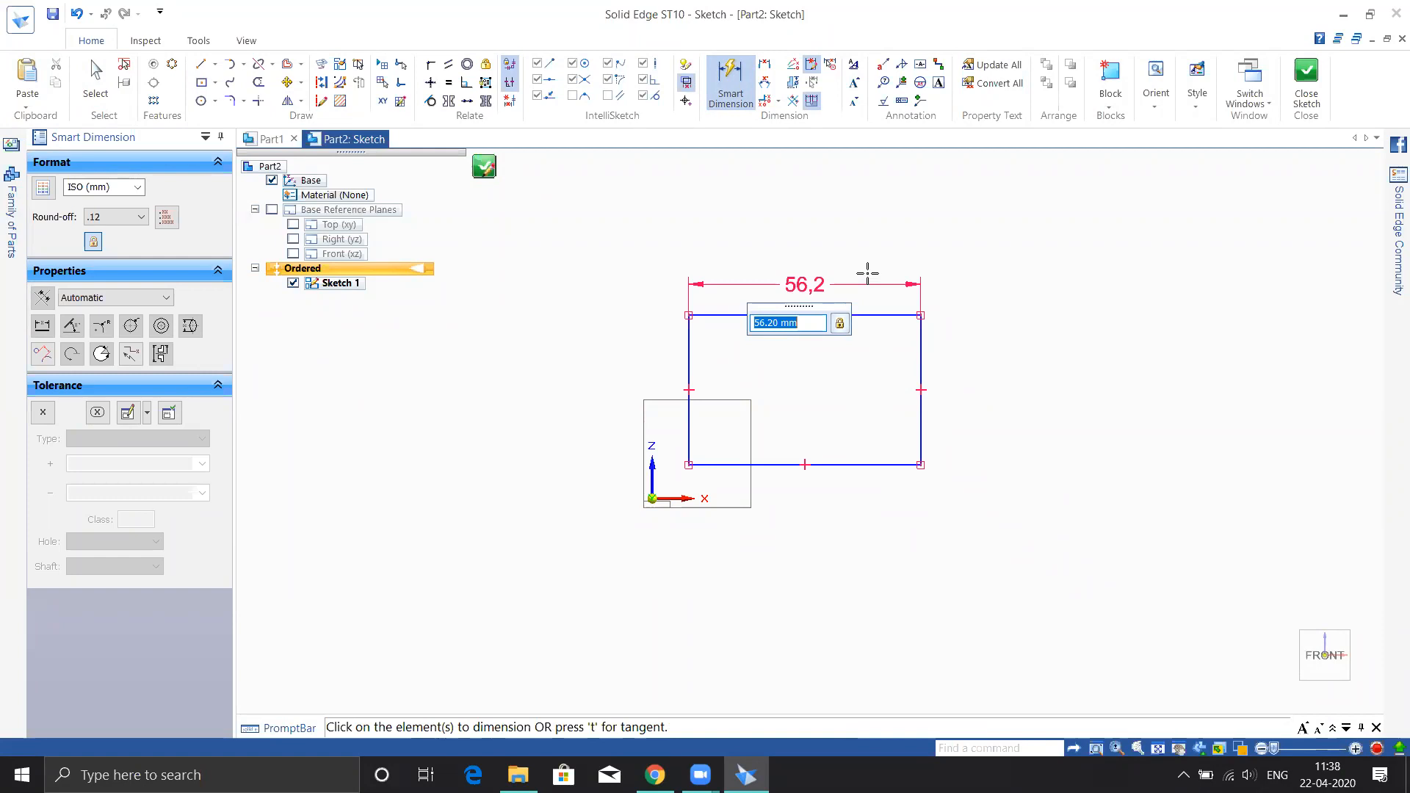
type("60")
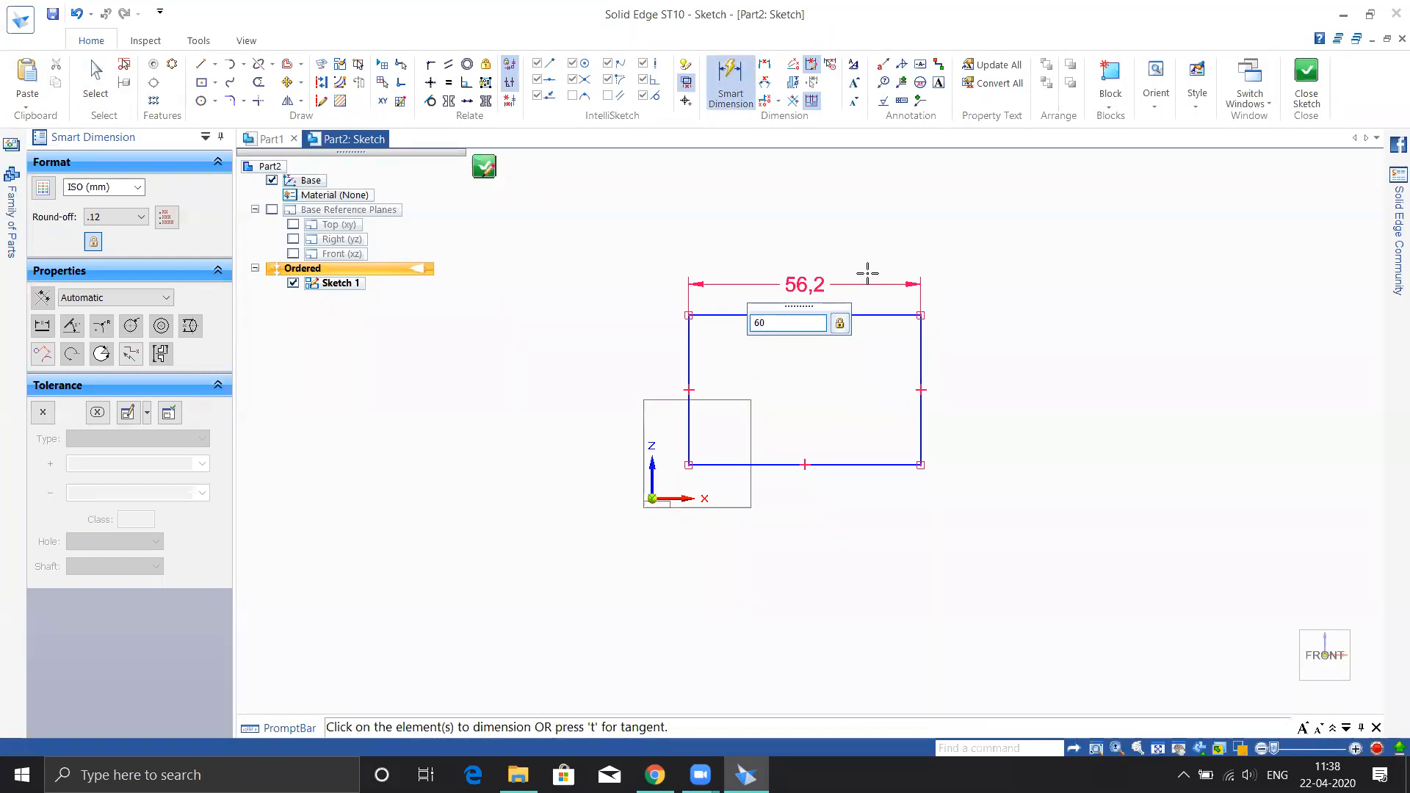
key("Return")
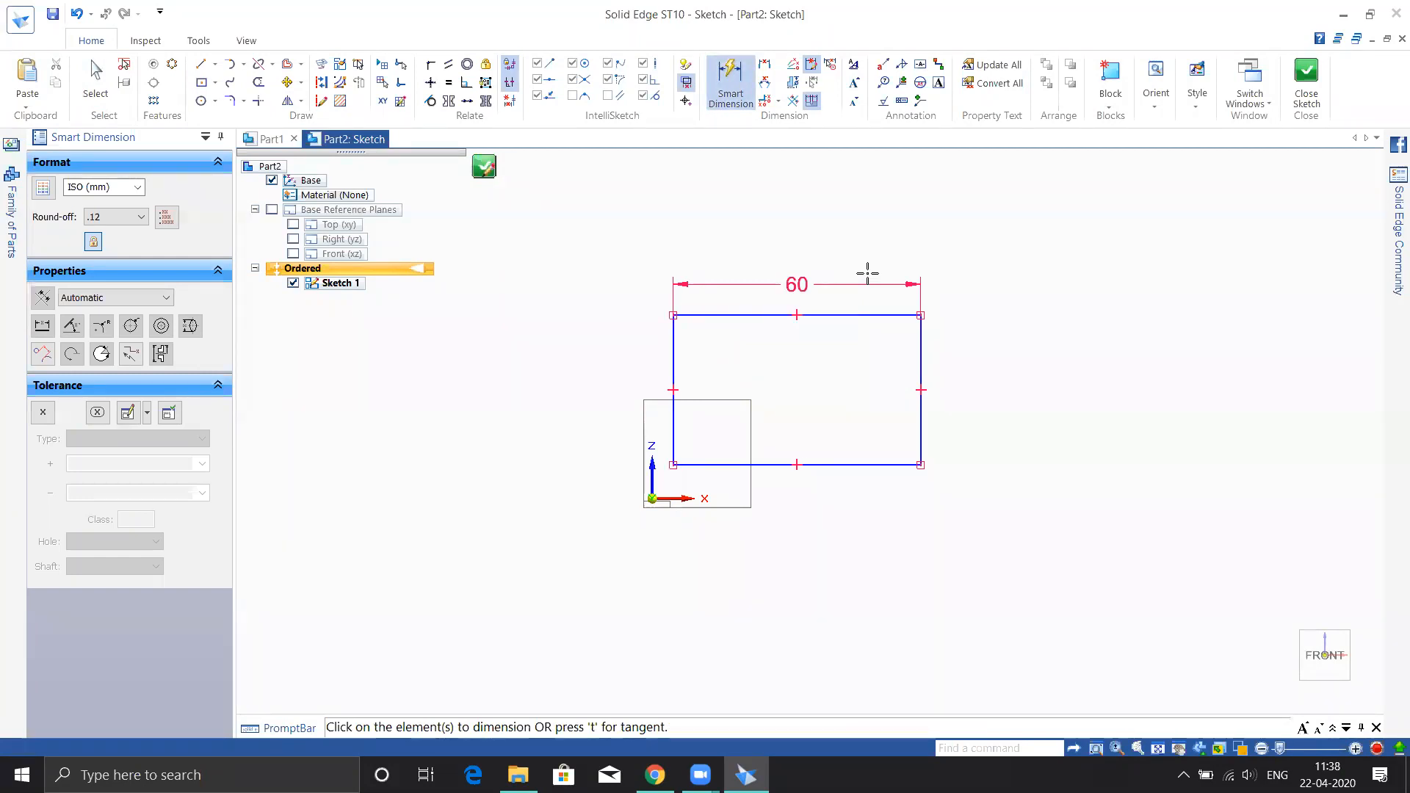
Dimension the rectangle's right edge and set its height to 40 mm.
left_click(922, 351)
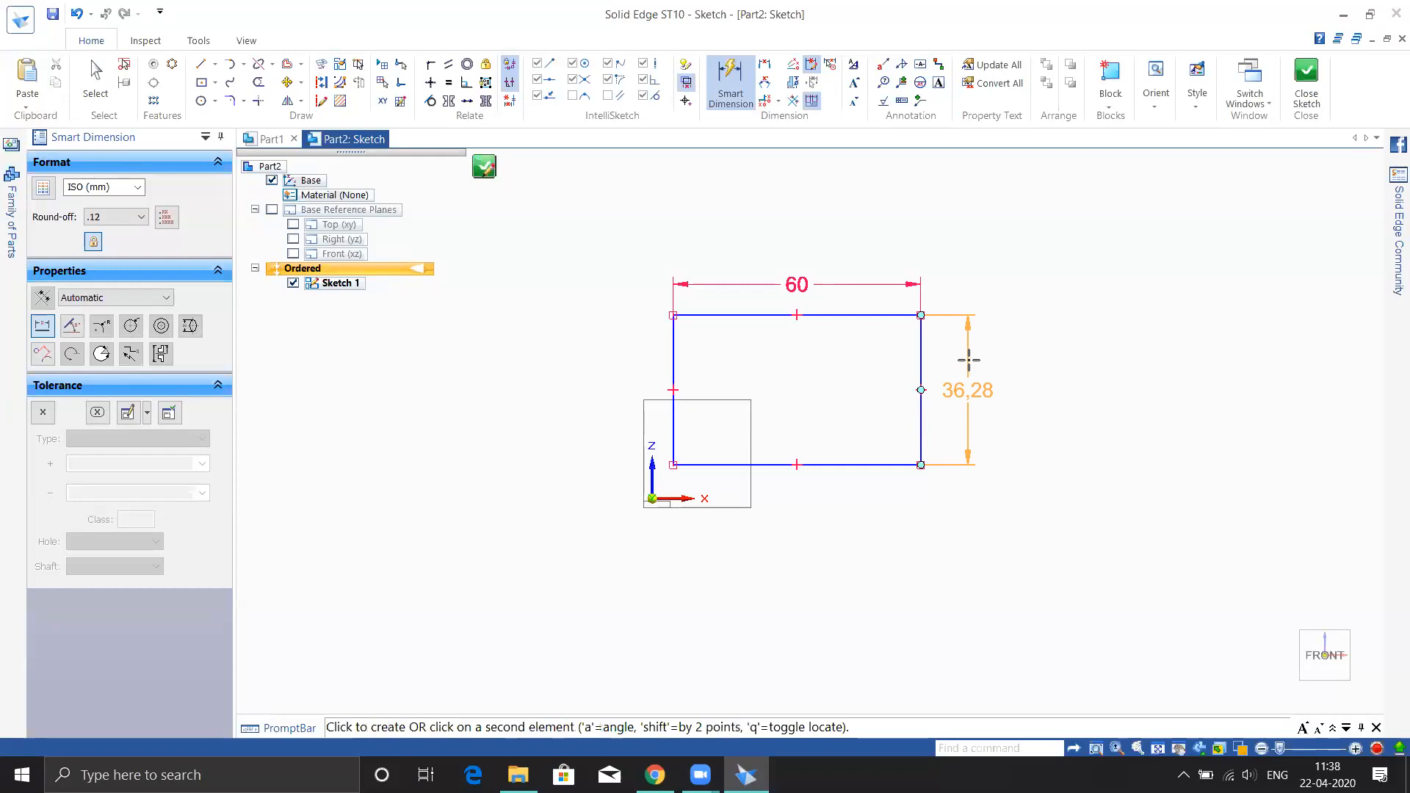
left_click(969, 360)
type("40")
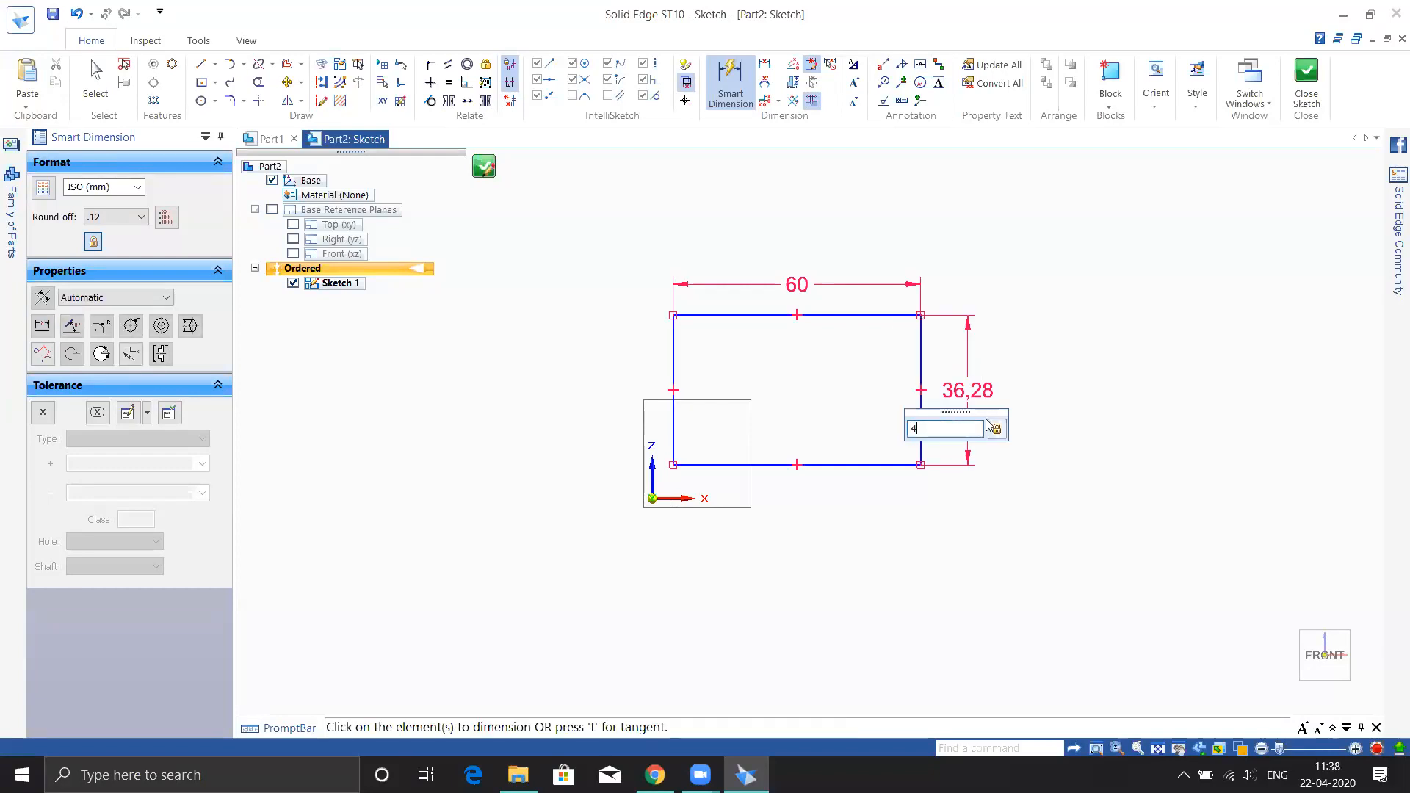
key("Return")
key("Escape")
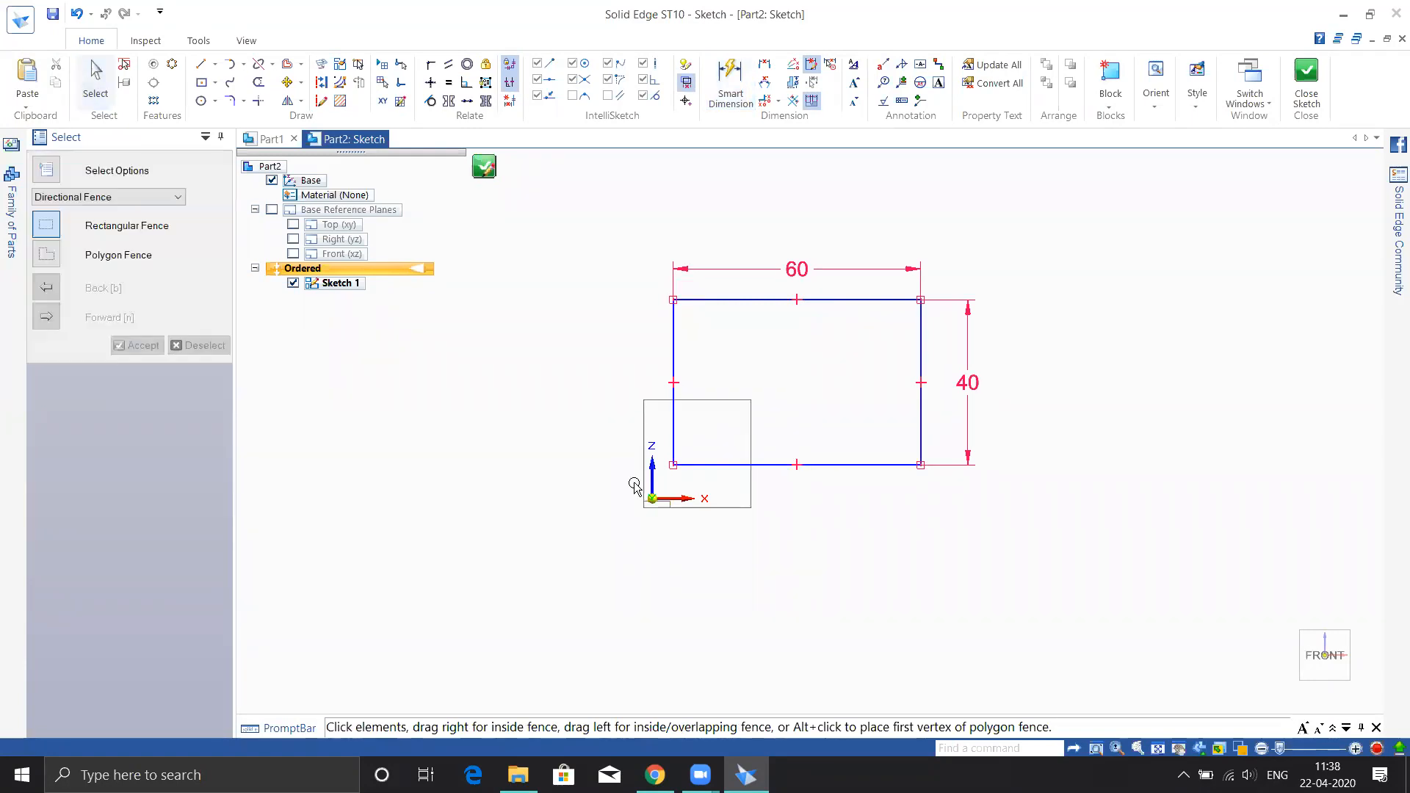
Move the rectangle by its lower-left corner so that this corner lies about 16 mm right of and 16 mm above the origin.
left_click(673, 466)
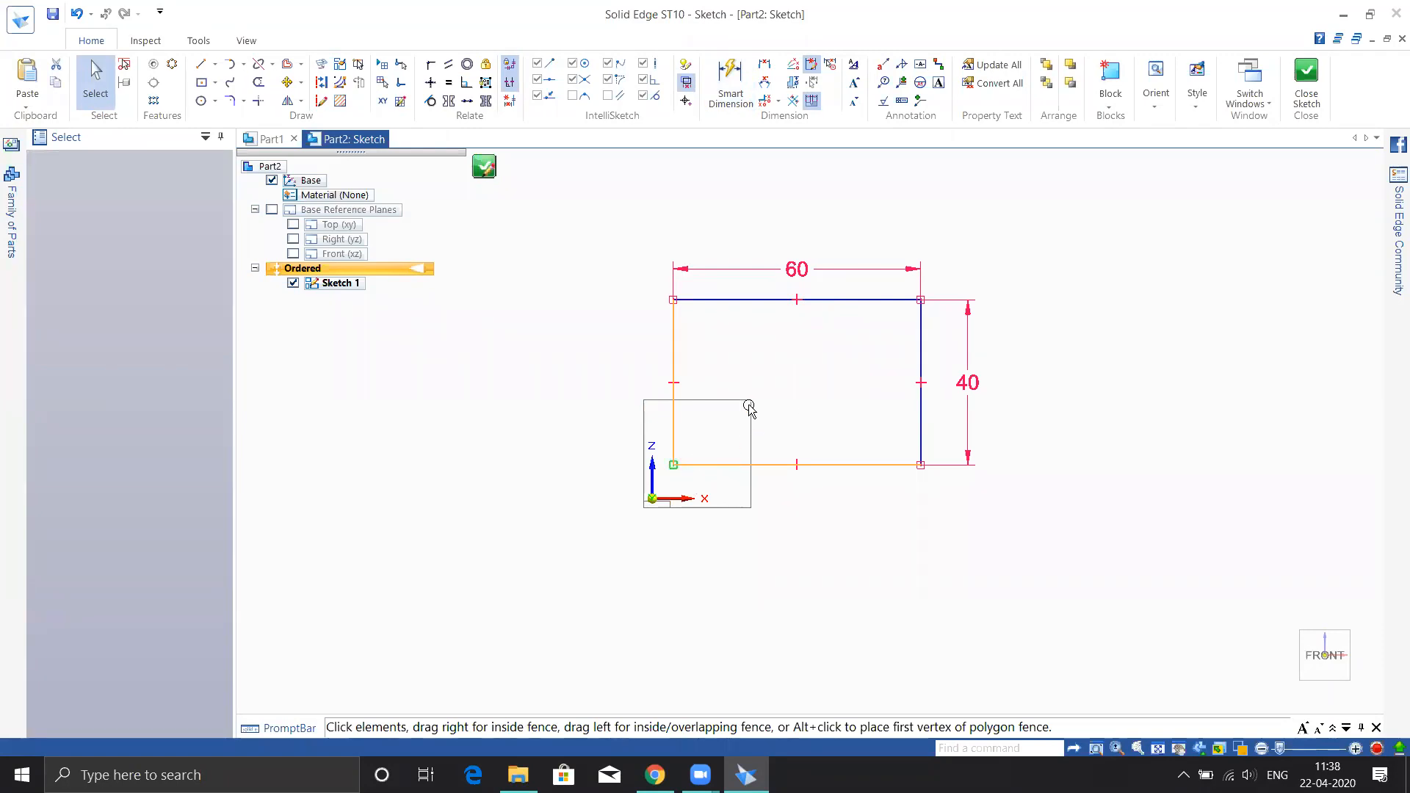
key("Escape")
key("Escape")
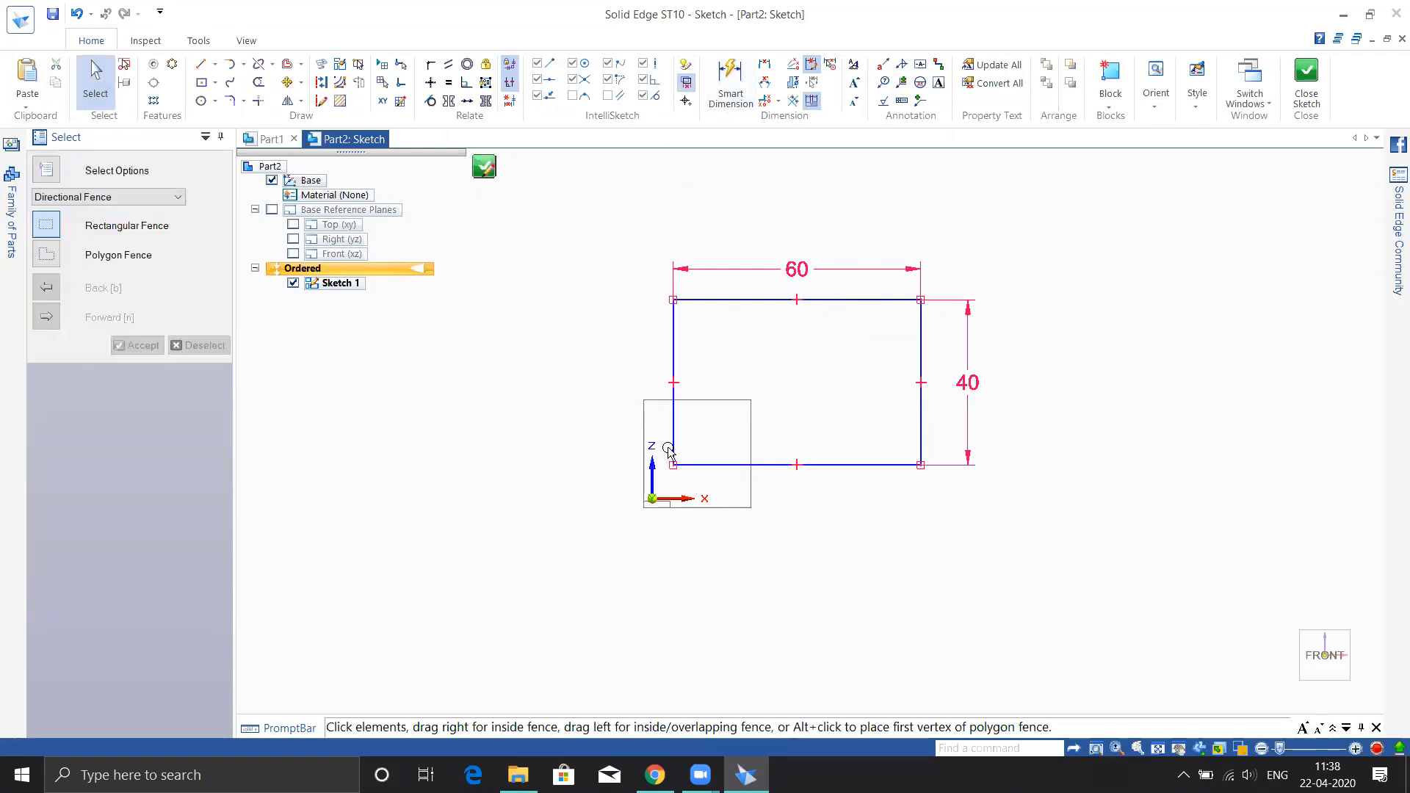
left_click(714, 464)
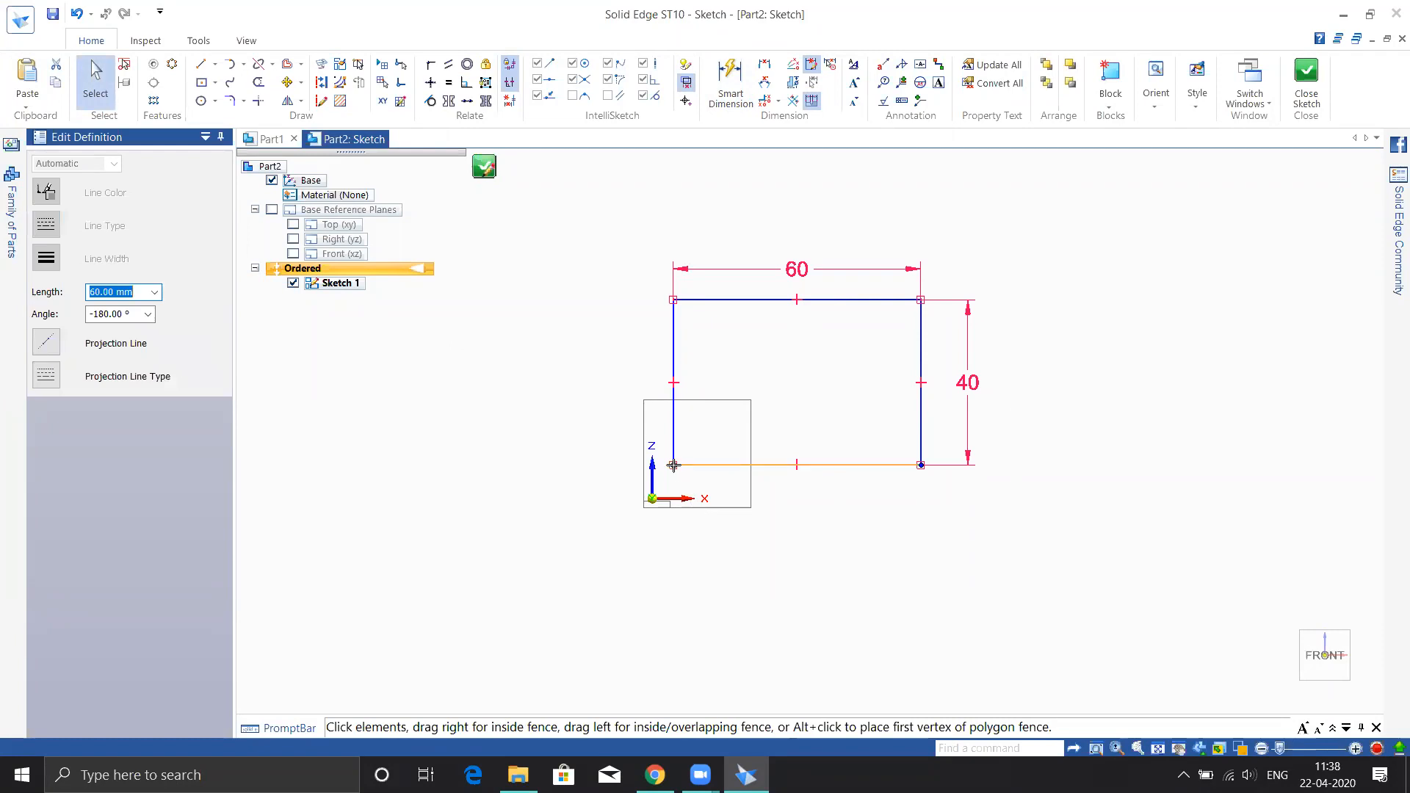
left_click_drag(673, 465, 719, 432)
left_click(810, 589)
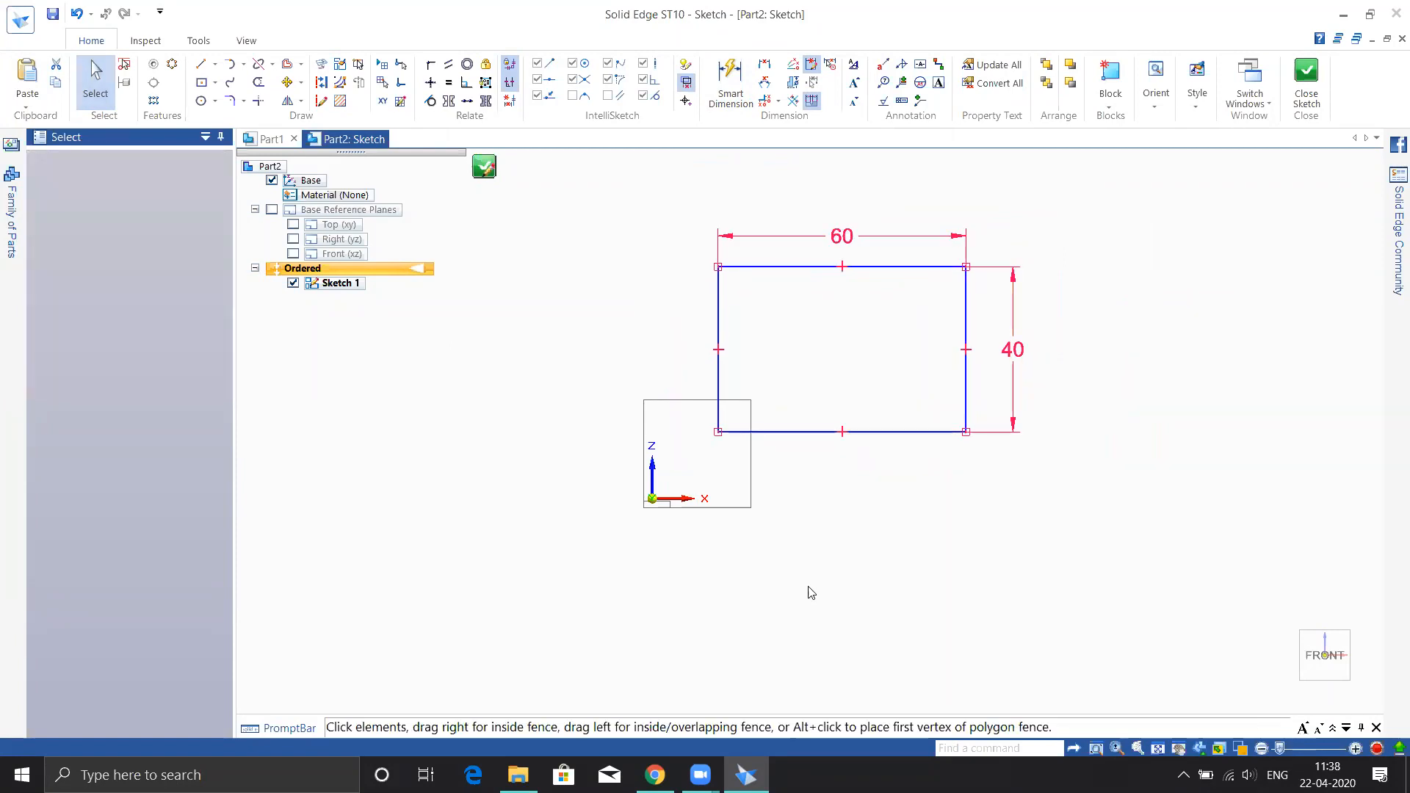
Dimension the horizontal distance from the rectangle's left edge to the origin's vertical axis and set it to 20 mm.
left_click(729, 82)
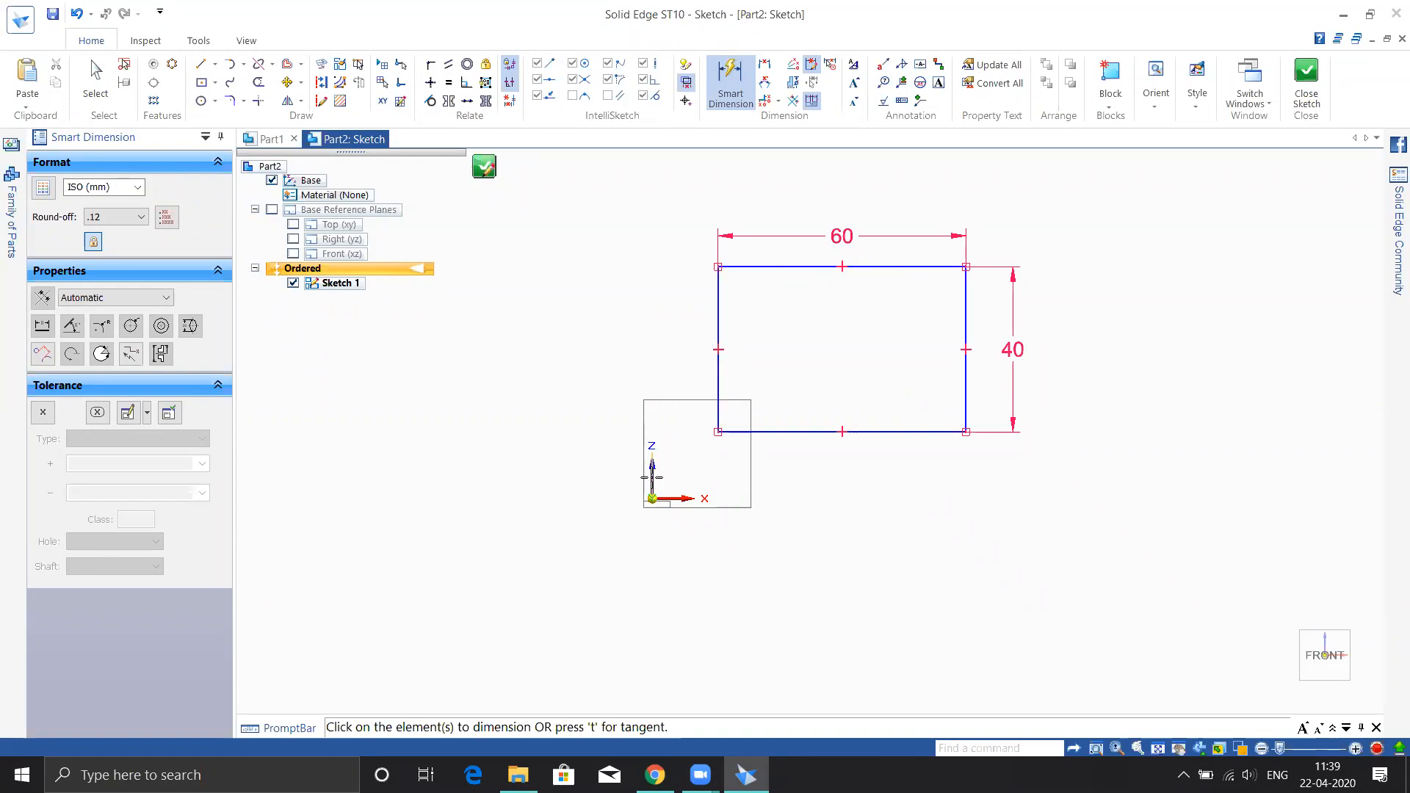
left_click(718, 387)
left_click(653, 462)
left_click(669, 370)
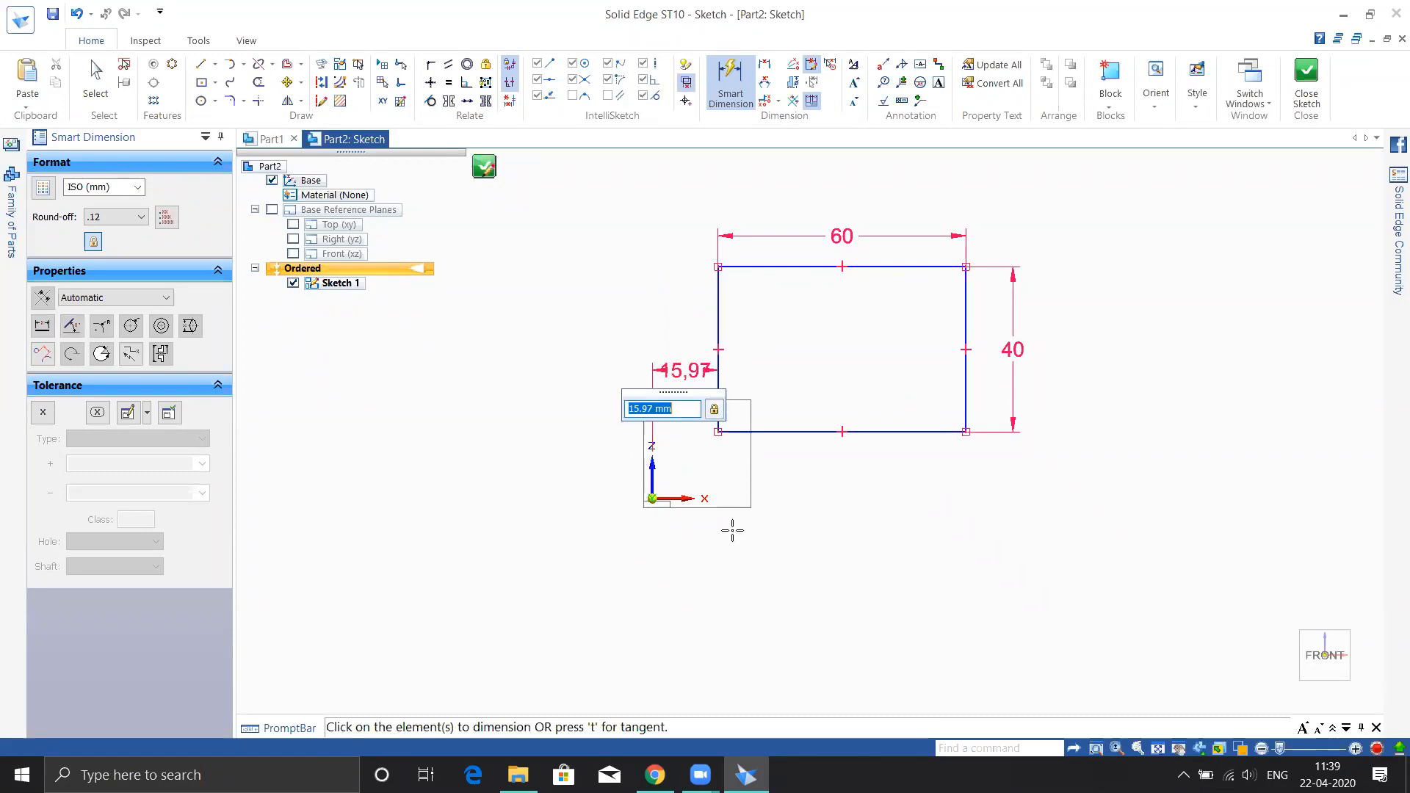
type("20")
key("Return")
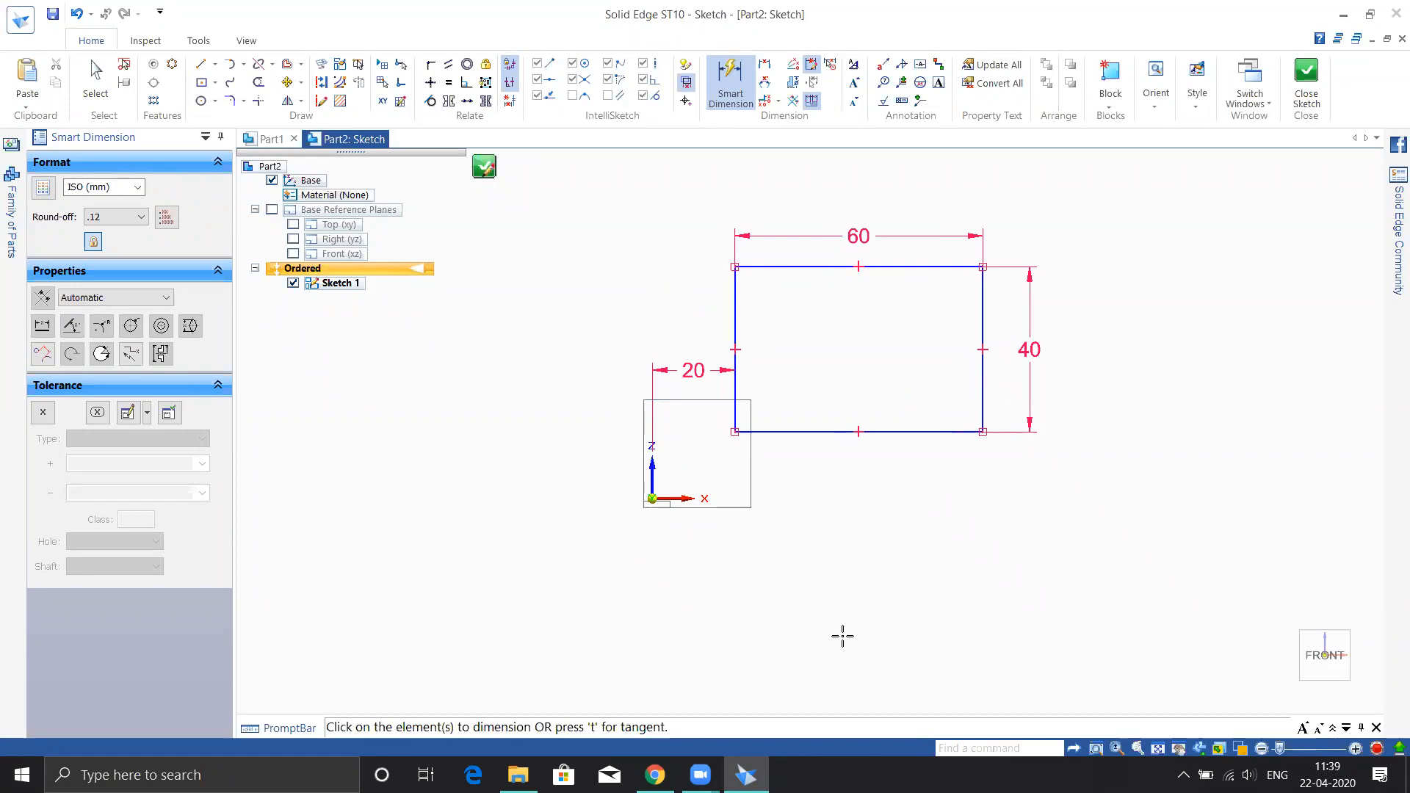
Dimension the rectangle's bottom edge 20 mm above the origin and toggle the relationship colors off and on.
left_click(793, 433)
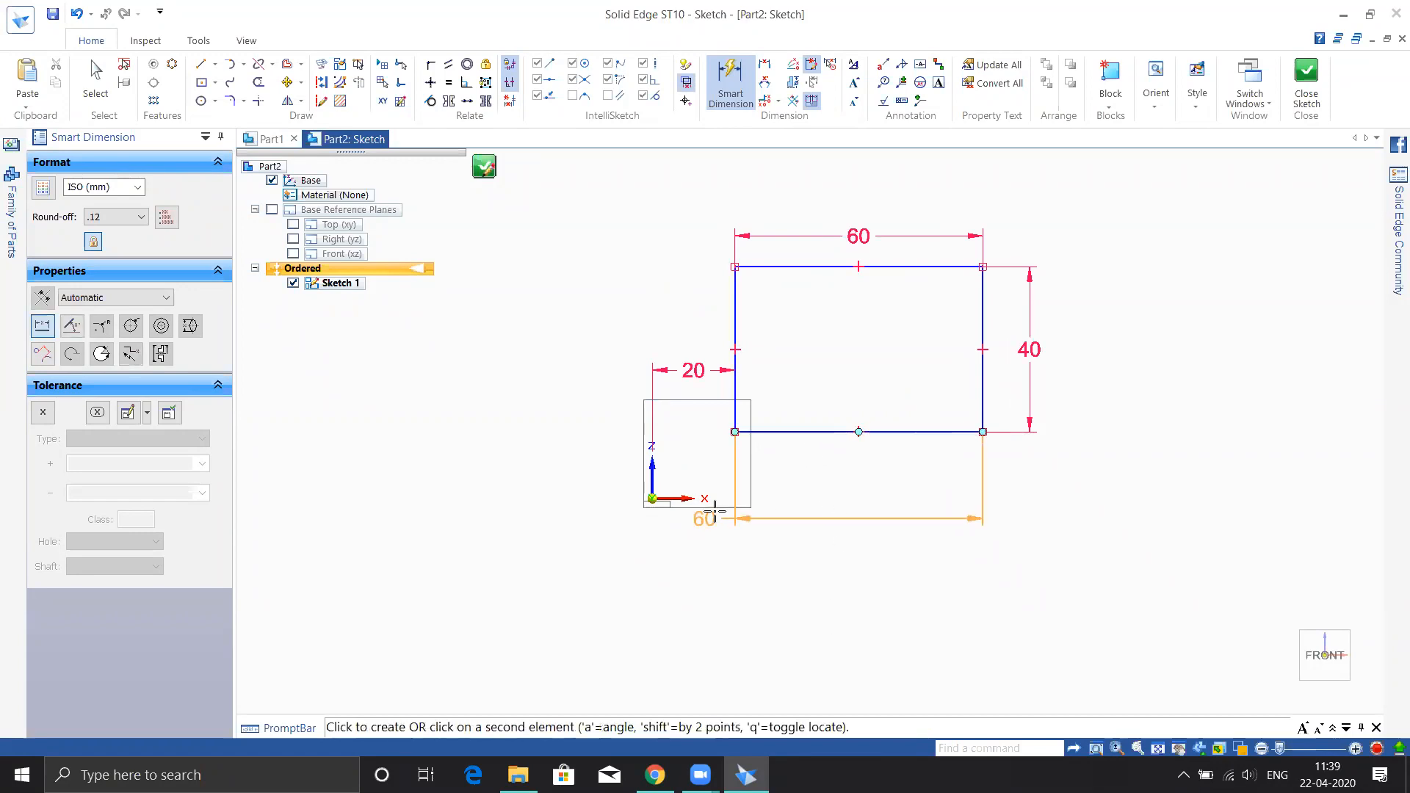
left_click(652, 499)
left_click(798, 463)
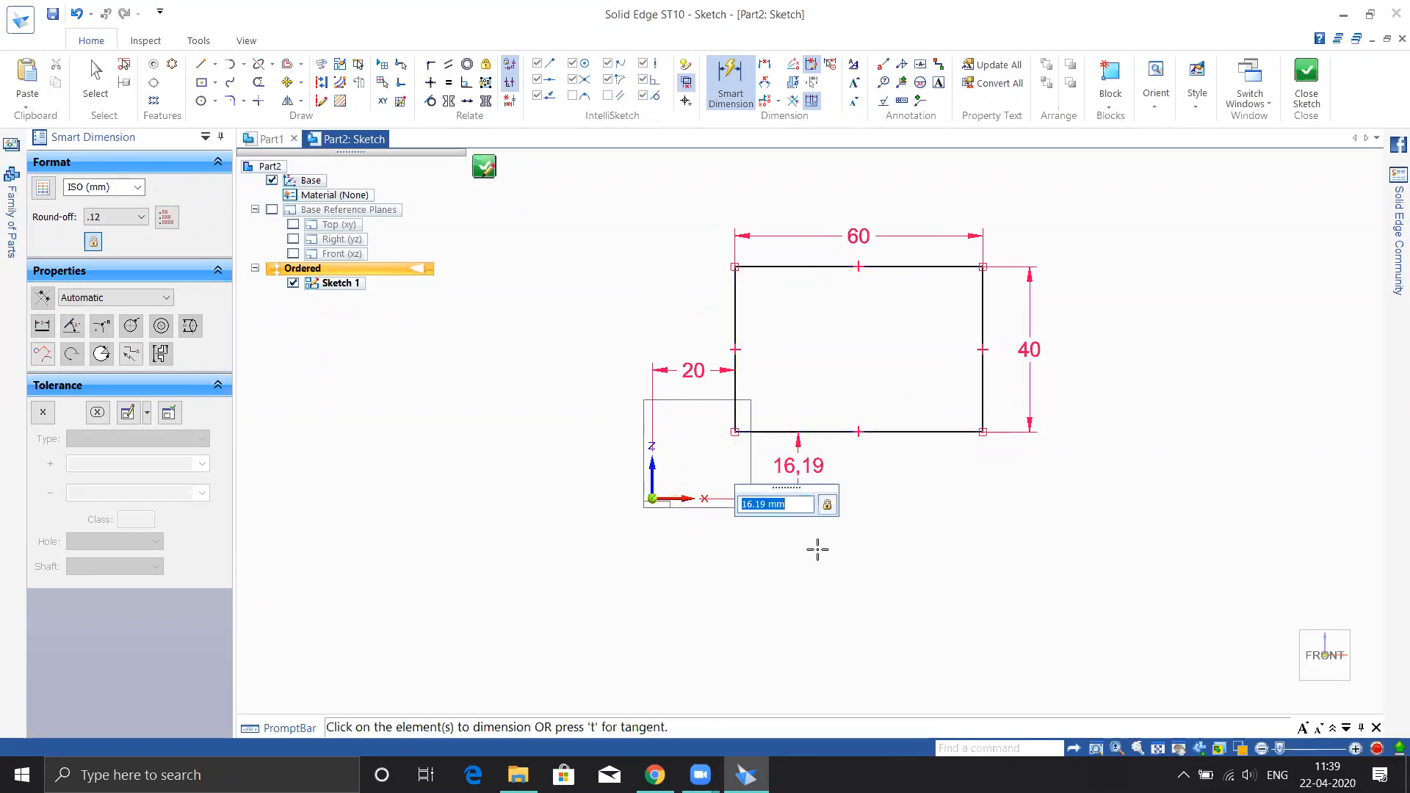
type("20")
key("Return")
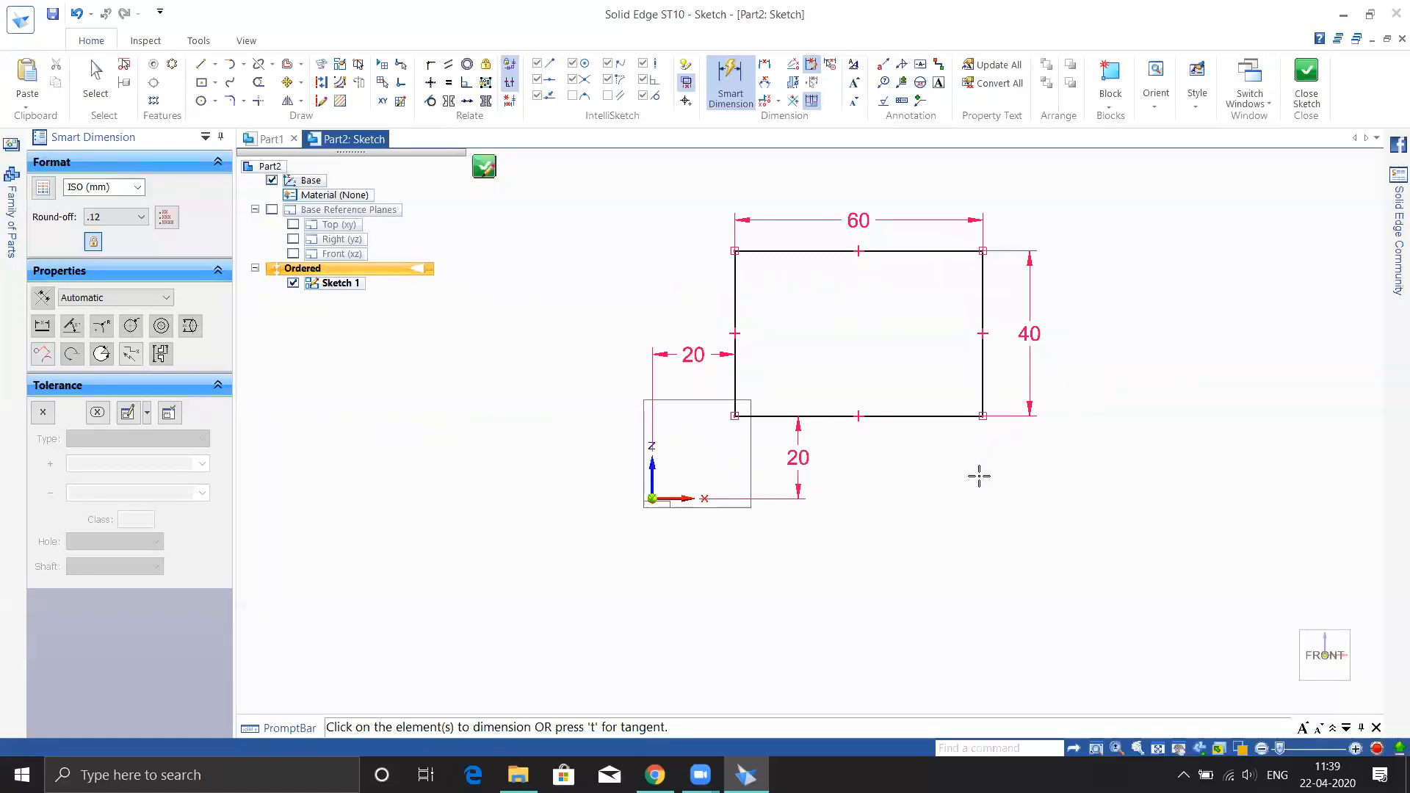
left_click(687, 83)
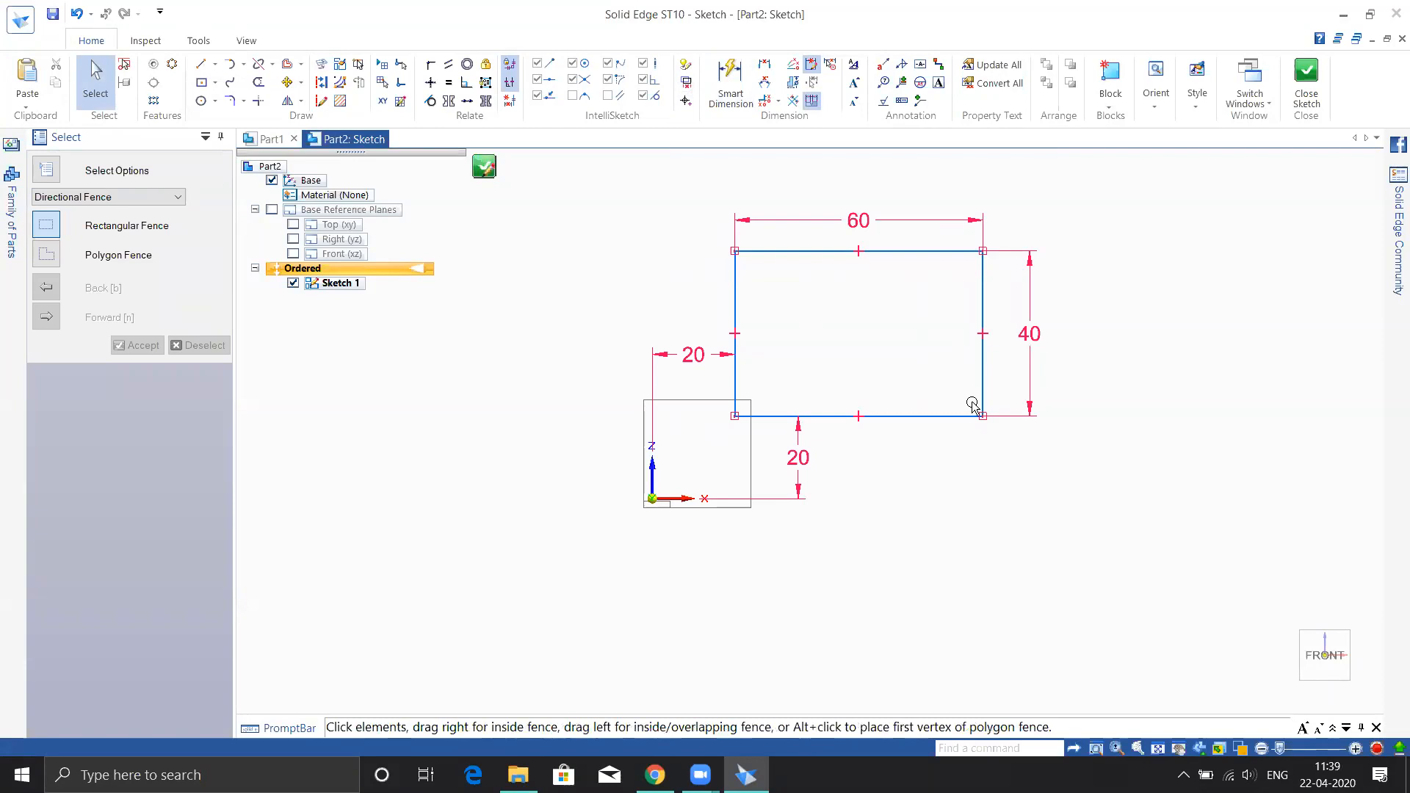
left_click(687, 85)
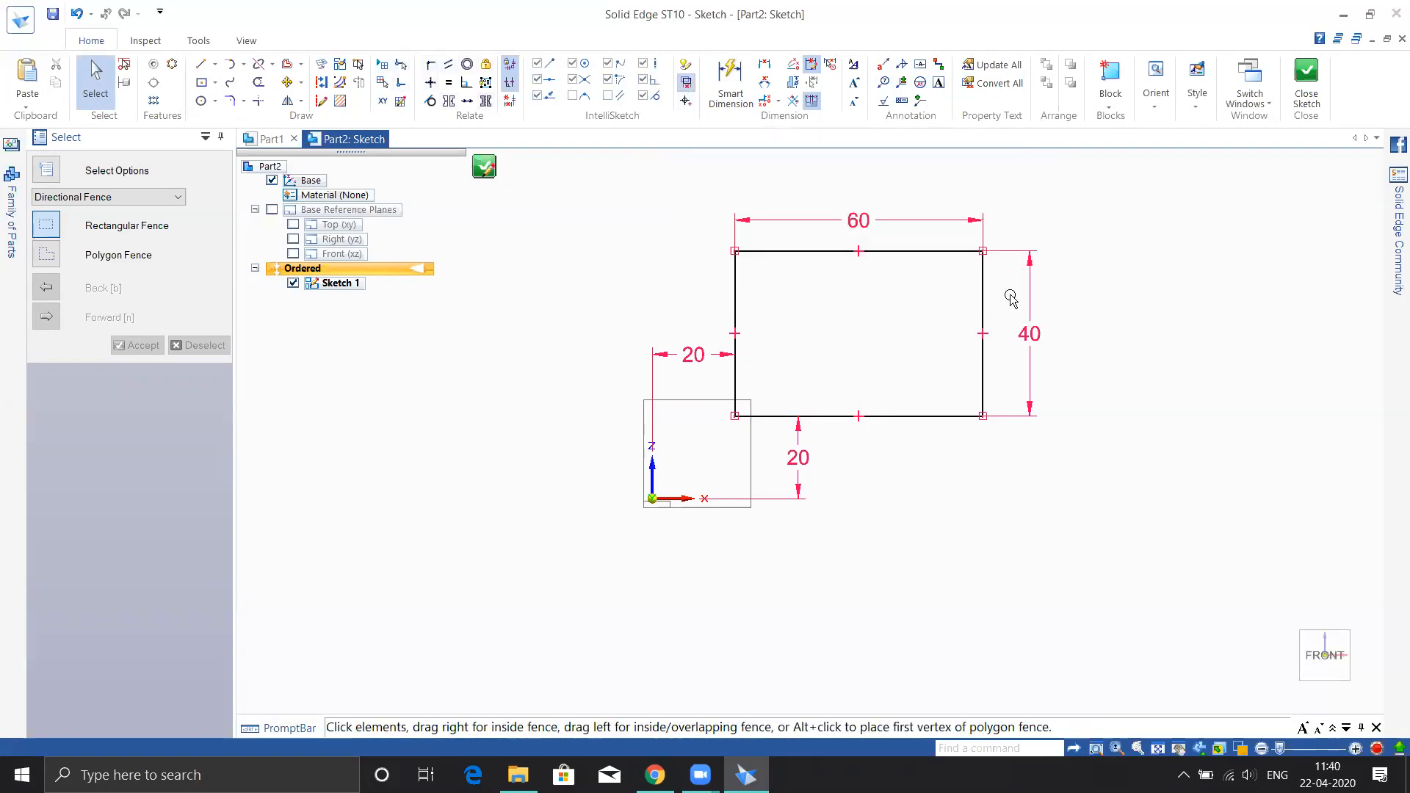
Add a redundant Smart Dimension below the rectangle's bottom edge and select it to inspect its properties.
left_click(731, 80)
left_click(900, 416)
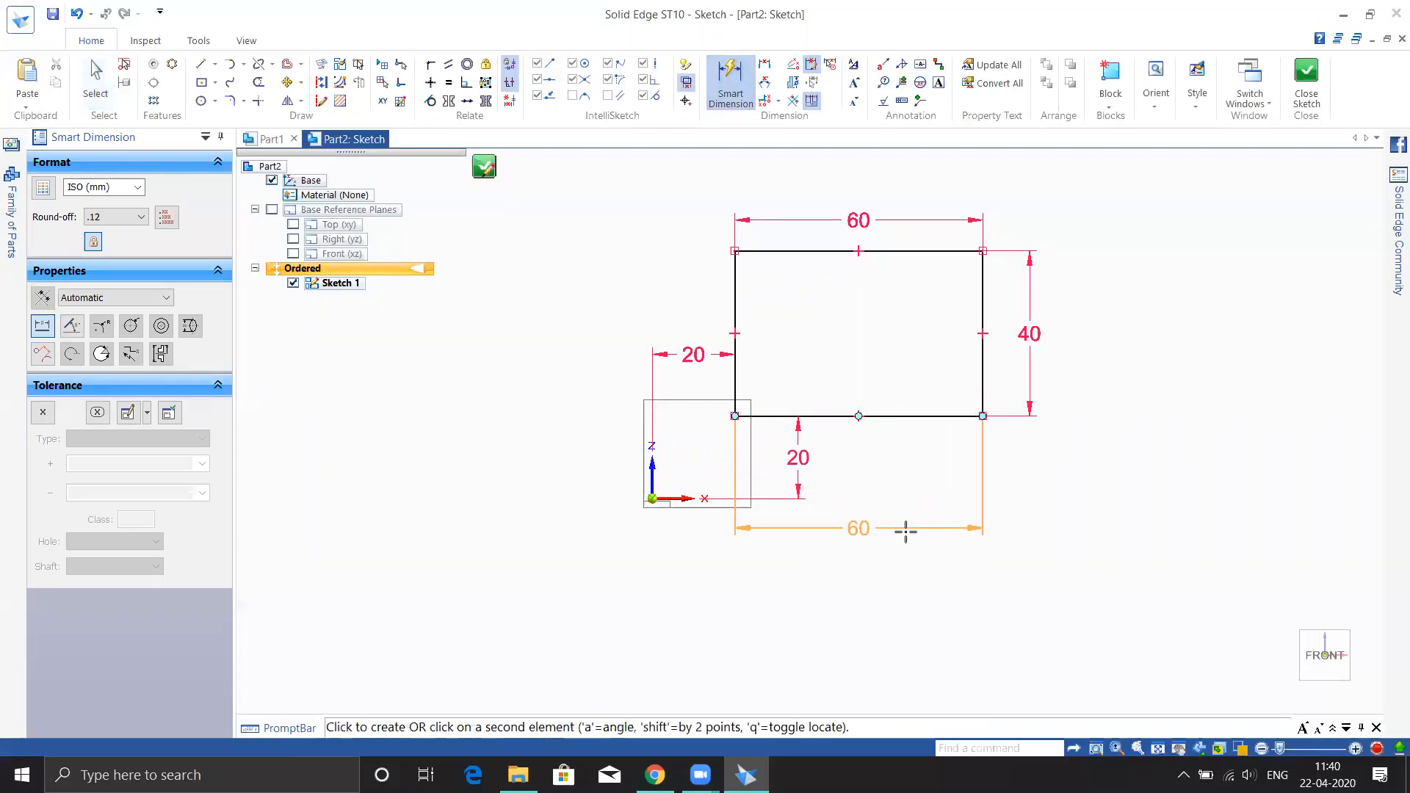
left_click(903, 532)
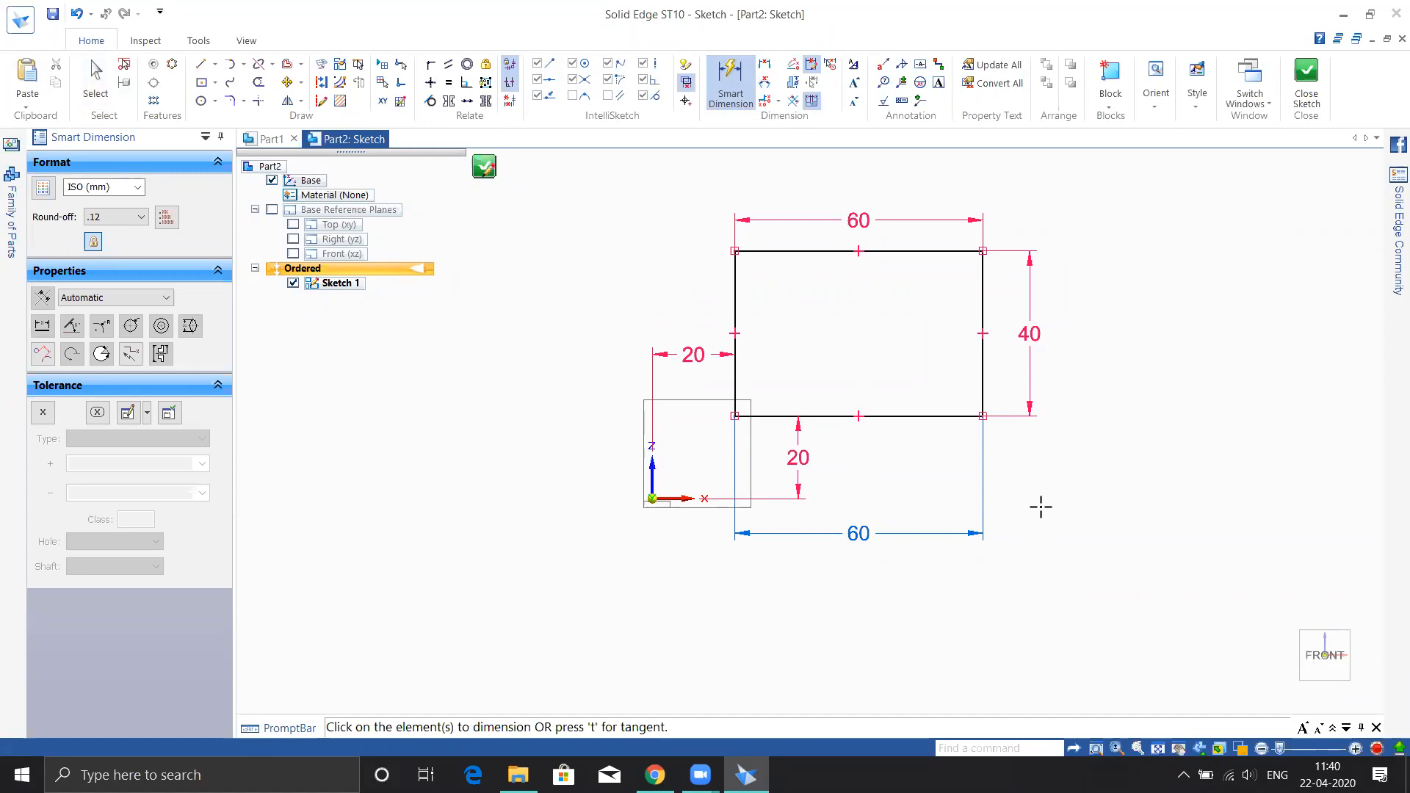
key("Escape")
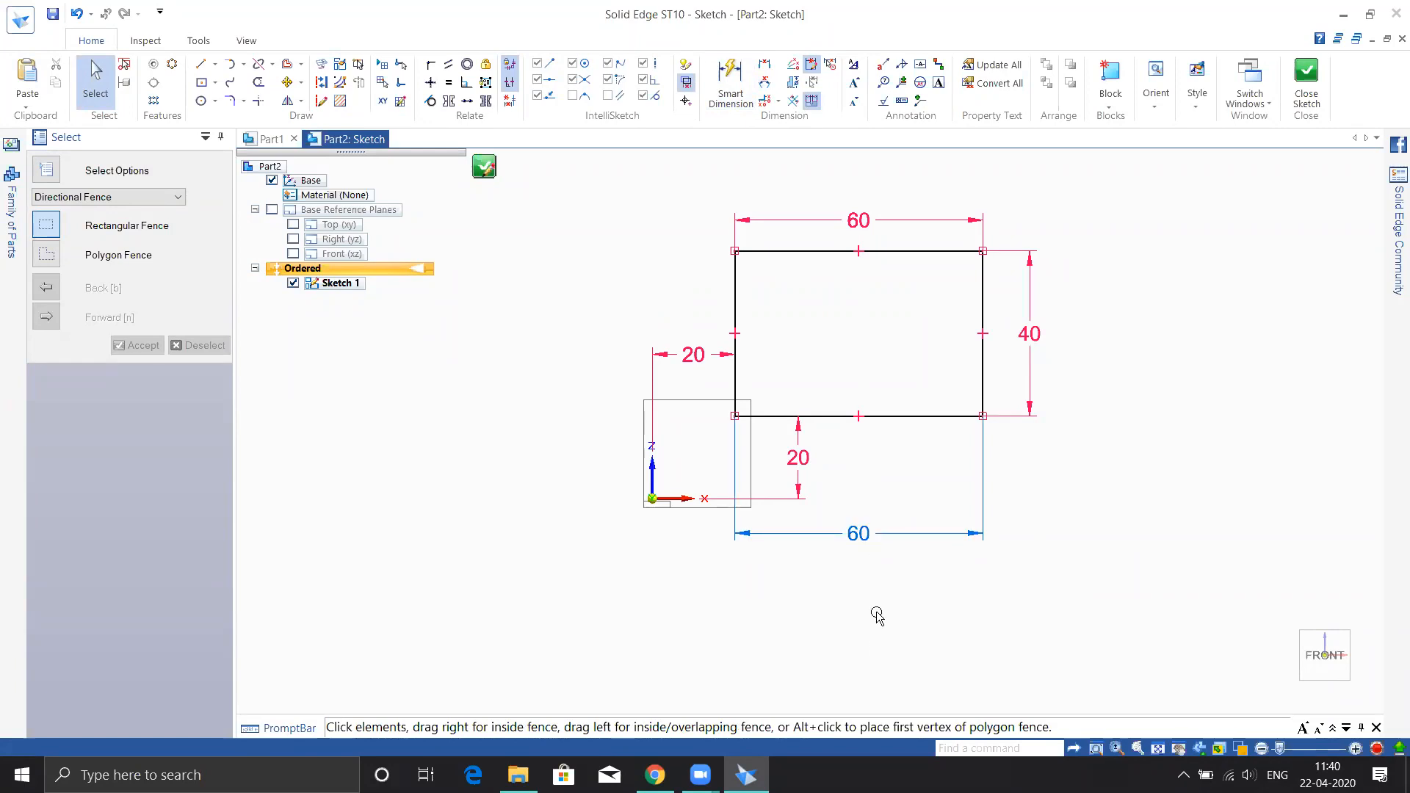
left_click(858, 534)
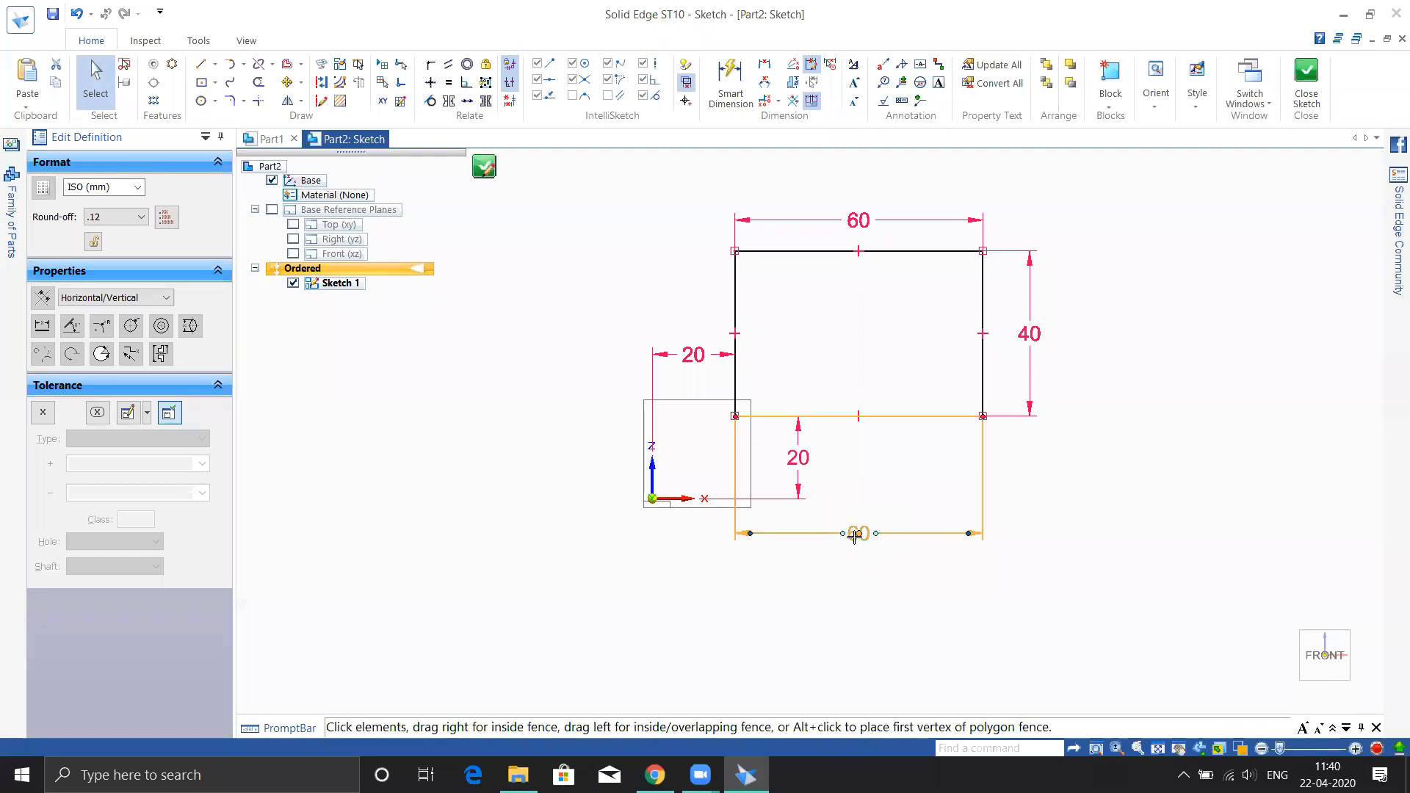
left_click(1218, 621)
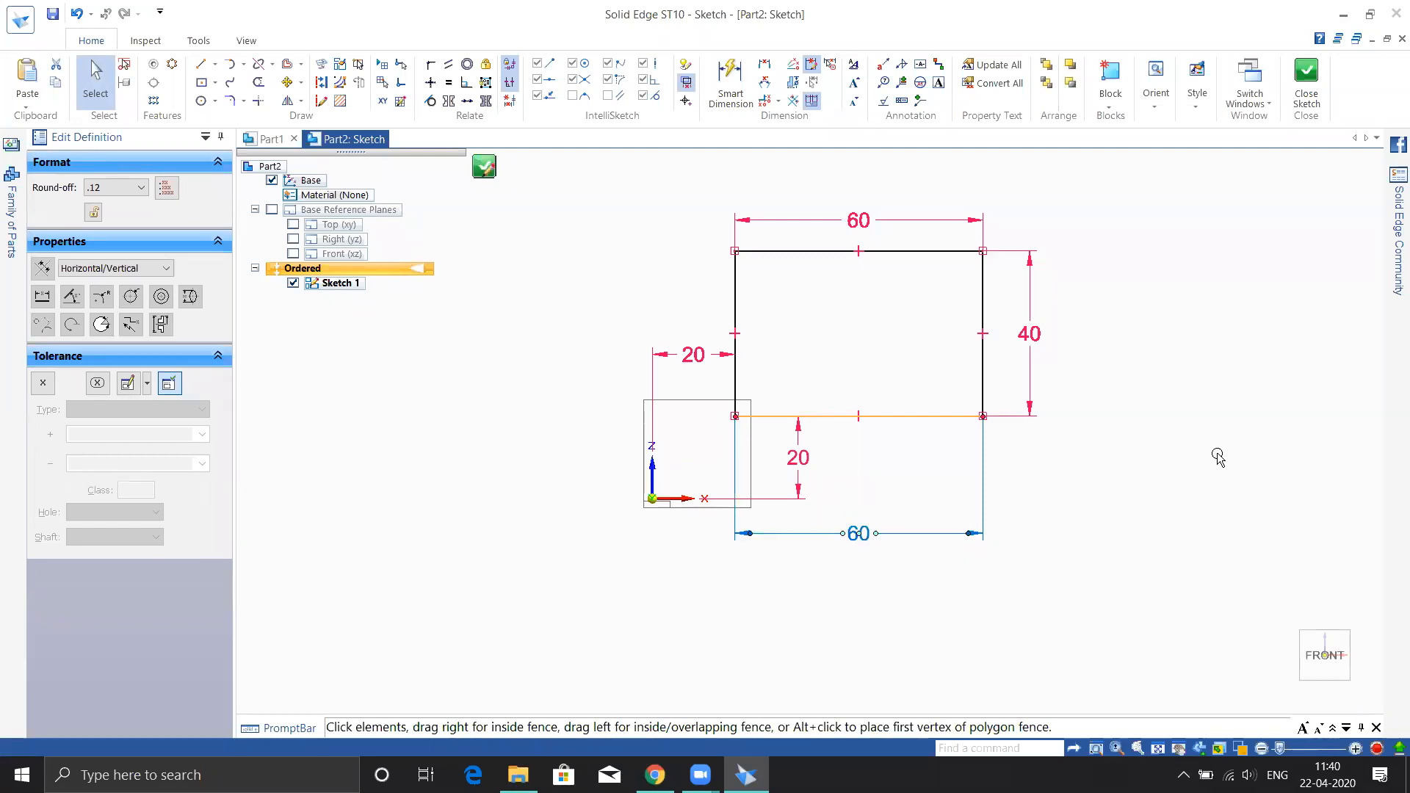
Set the rectangle's height to 50 mm and delete the redundant width dimension below the bottom edge.
left_click(1026, 331)
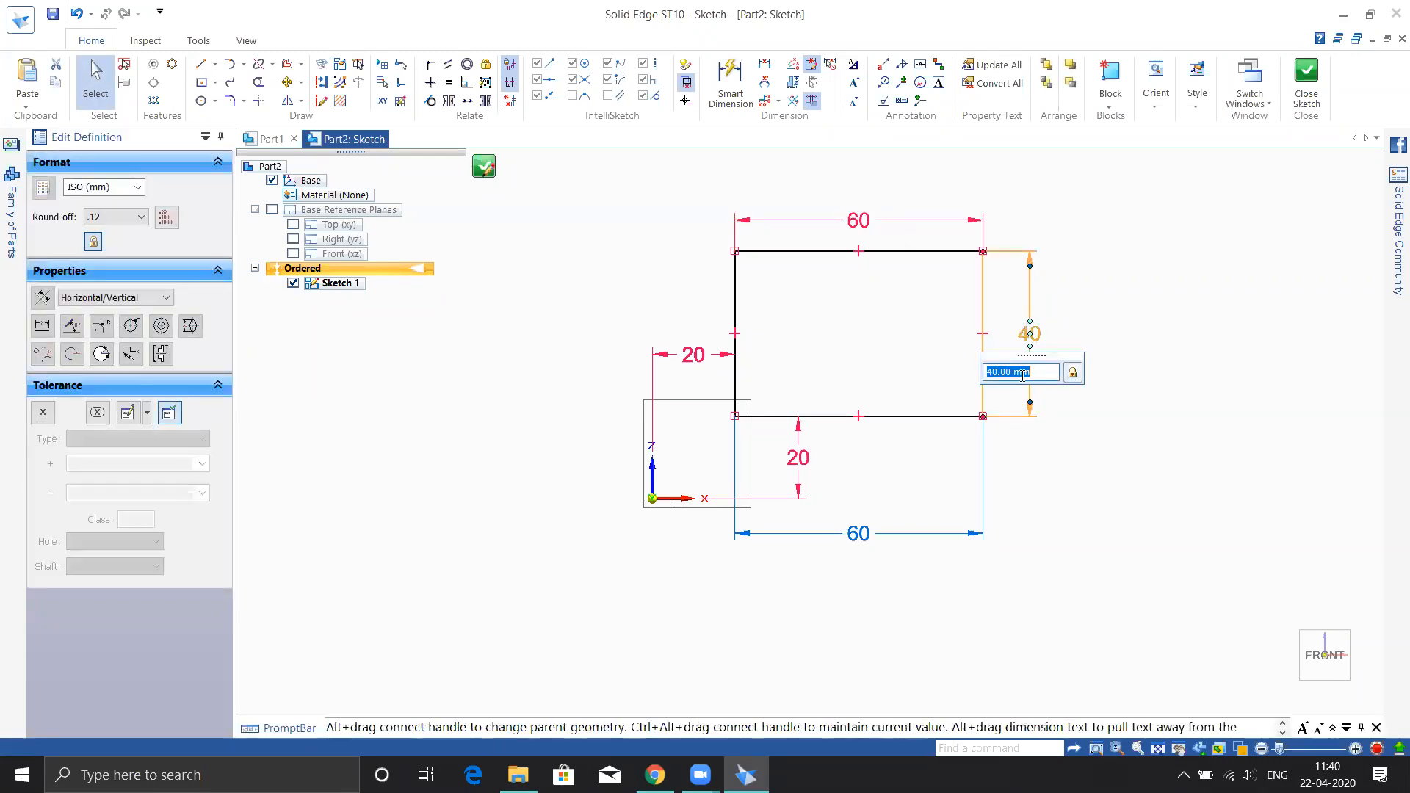
type("50")
key("Return")
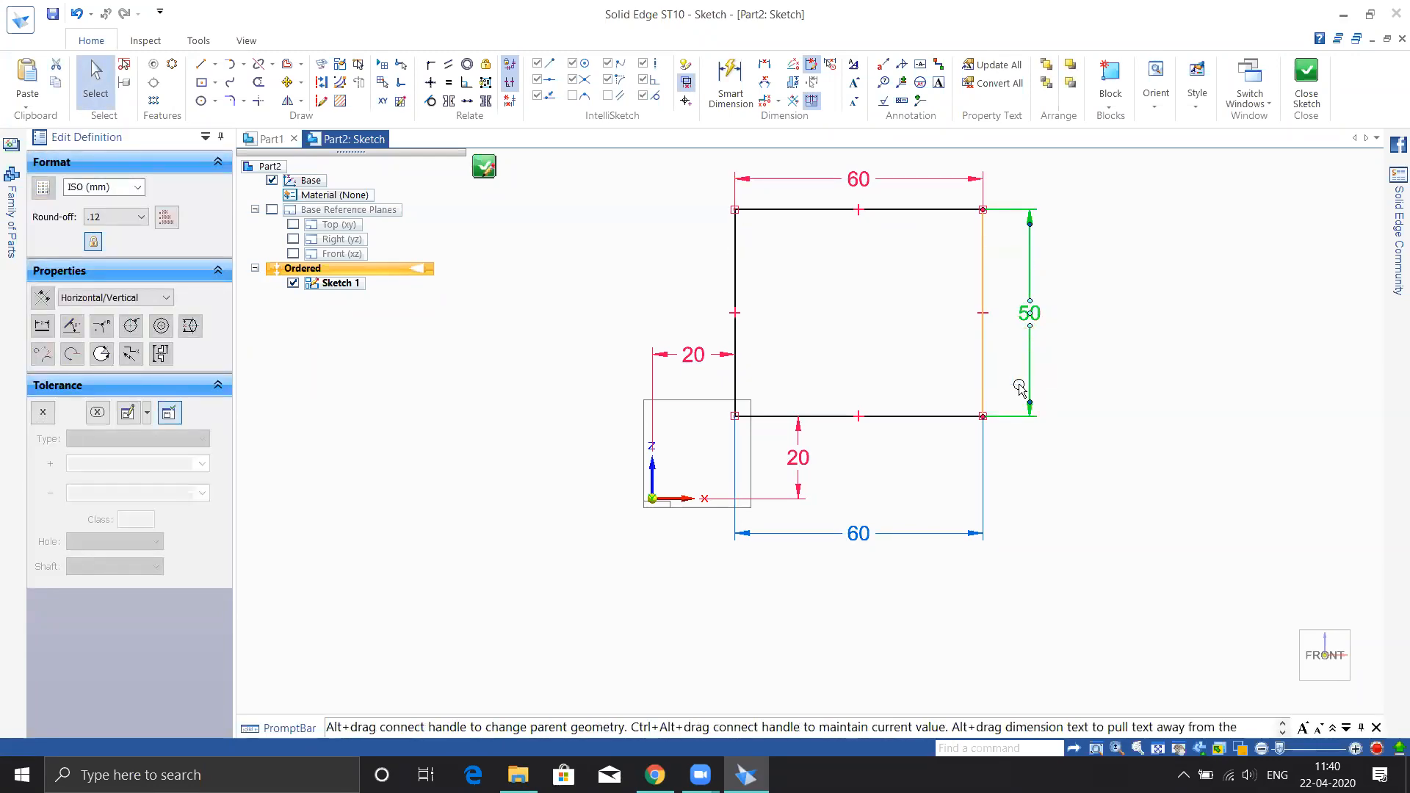
left_click(1165, 523)
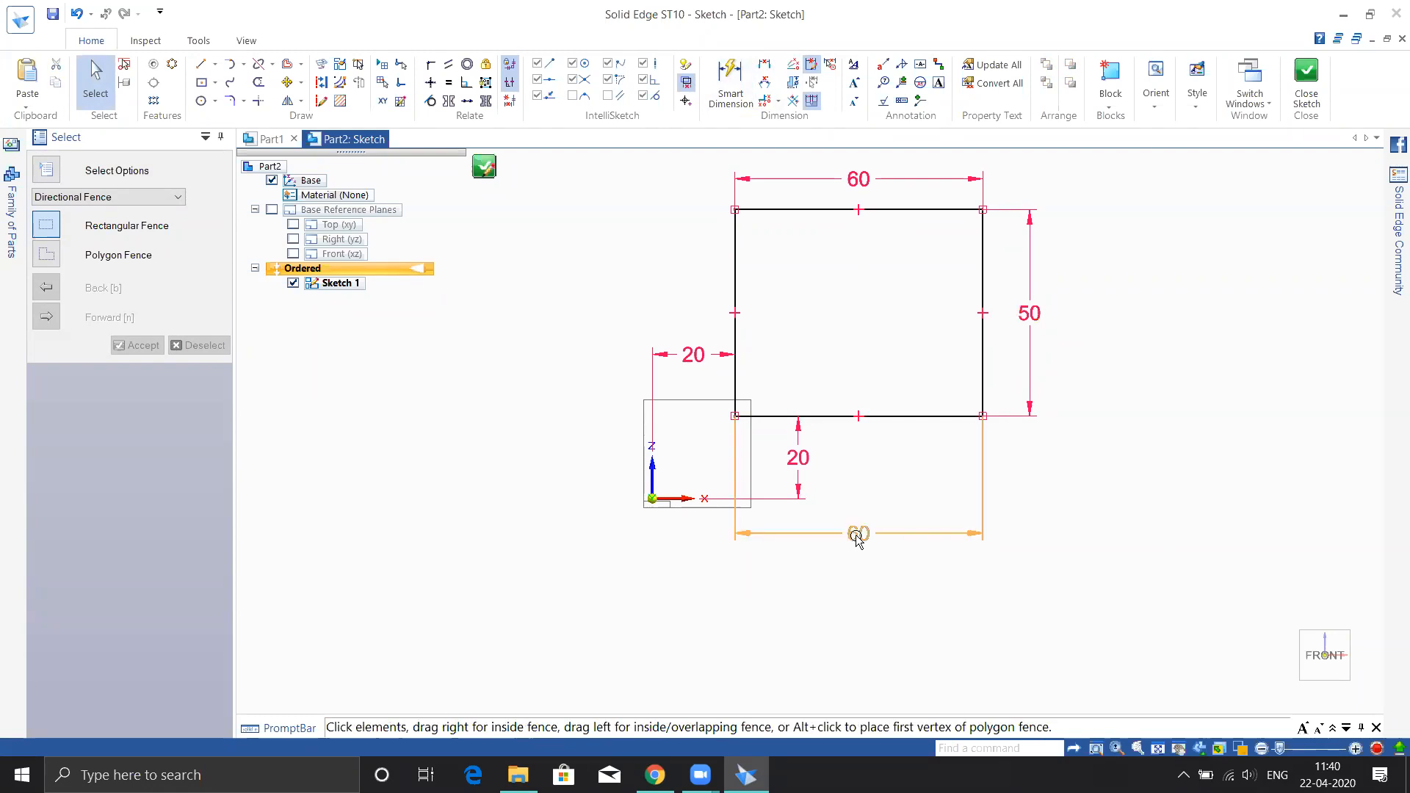
left_click(872, 561)
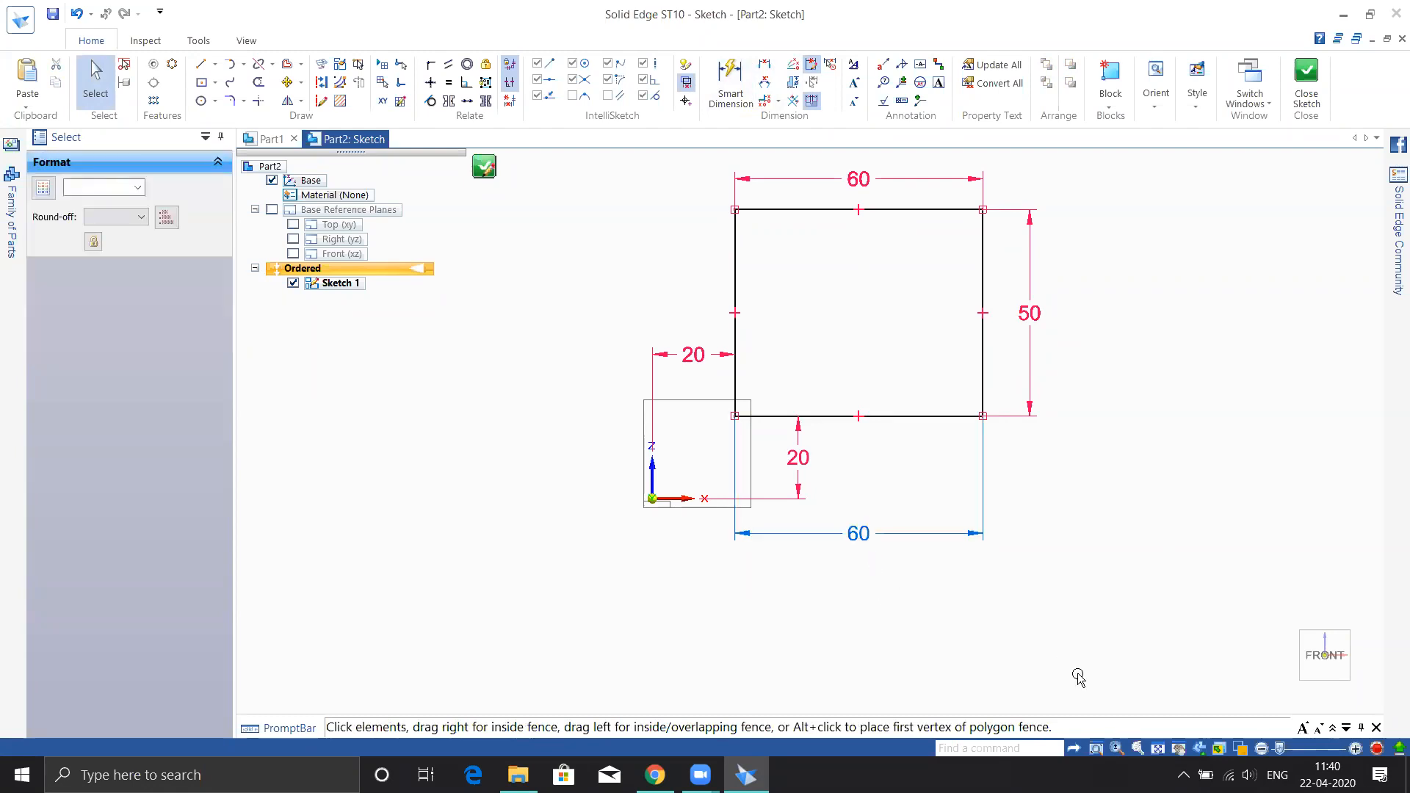
key("Delete")
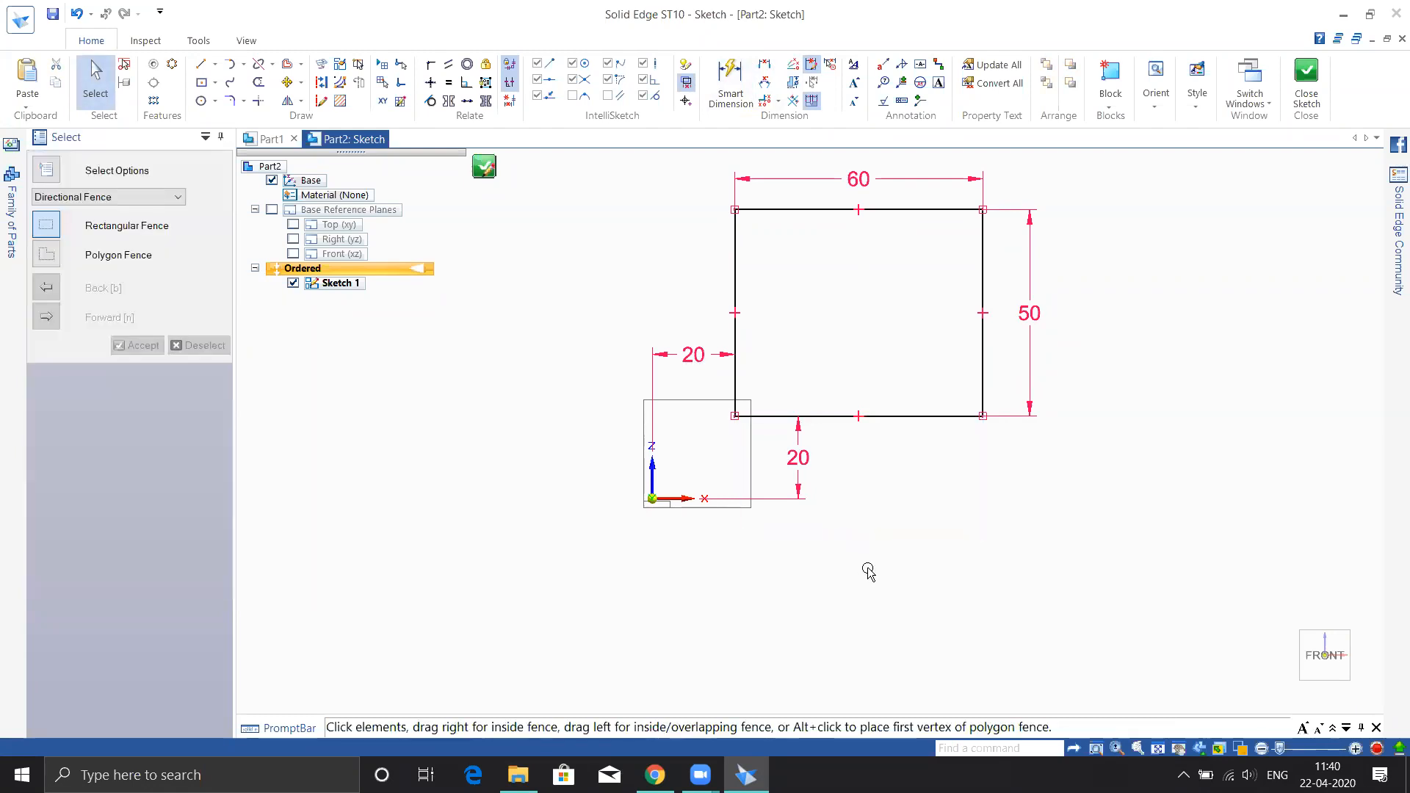
Undo the rectangle, its dimensions and the earlier sketch edits, and clear the sketch of all geometry.
key("ctrl+z")
key("ctrl+z")
key("ctrl+z")
key("ctrl+z")
key("ctrl+z")
key("ctrl+z")
key("ctrl+z")
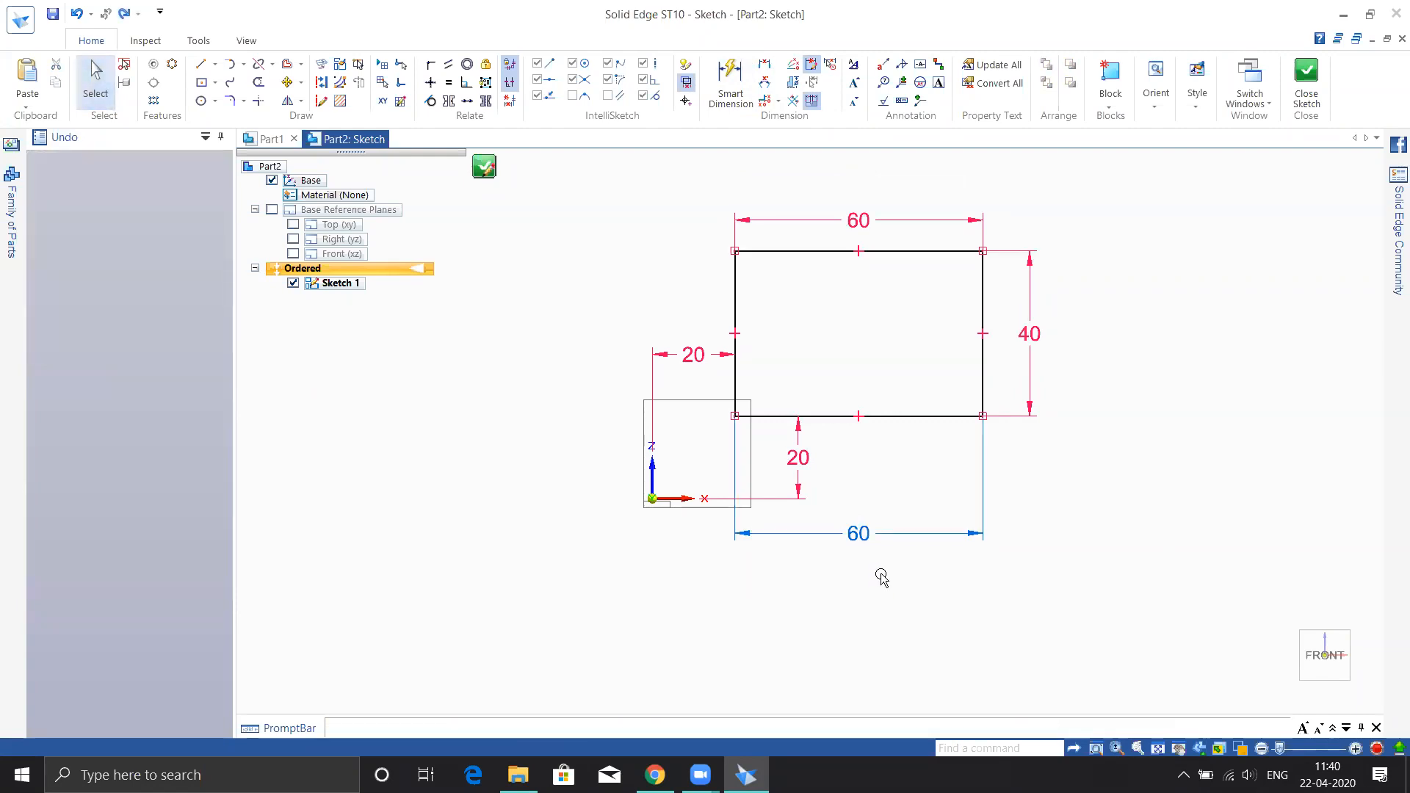
key("ctrl+z")
key("ctrl+z")
key("ctrl+z")
key("ctrl+z")
key("ctrl+z")
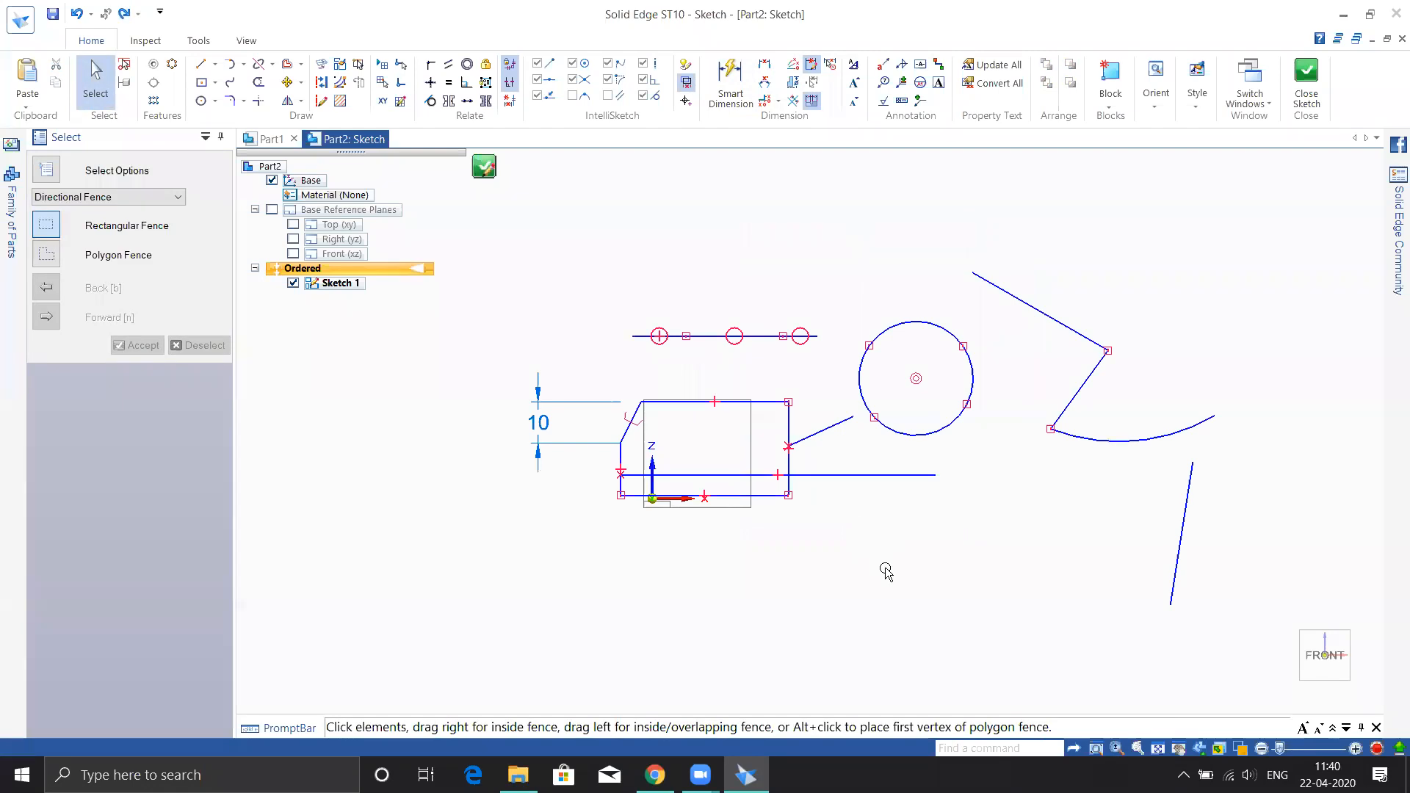
key("ctrl+z")
key("ctrl+z")
key("ctrl+z")
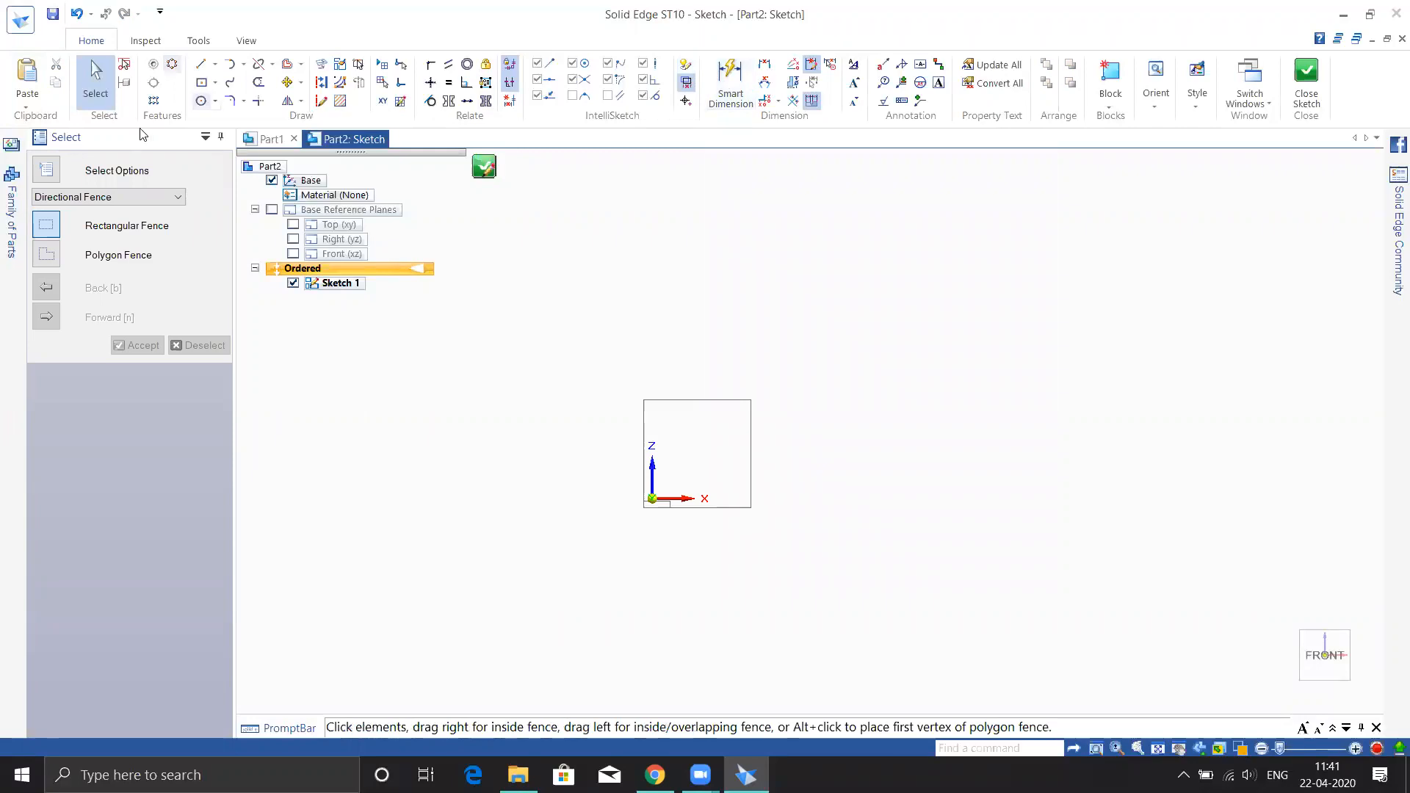
Draw a circle by center point above and to the right of the origin.
left_click(200, 101)
left_click(1025, 320)
left_click(1043, 404)
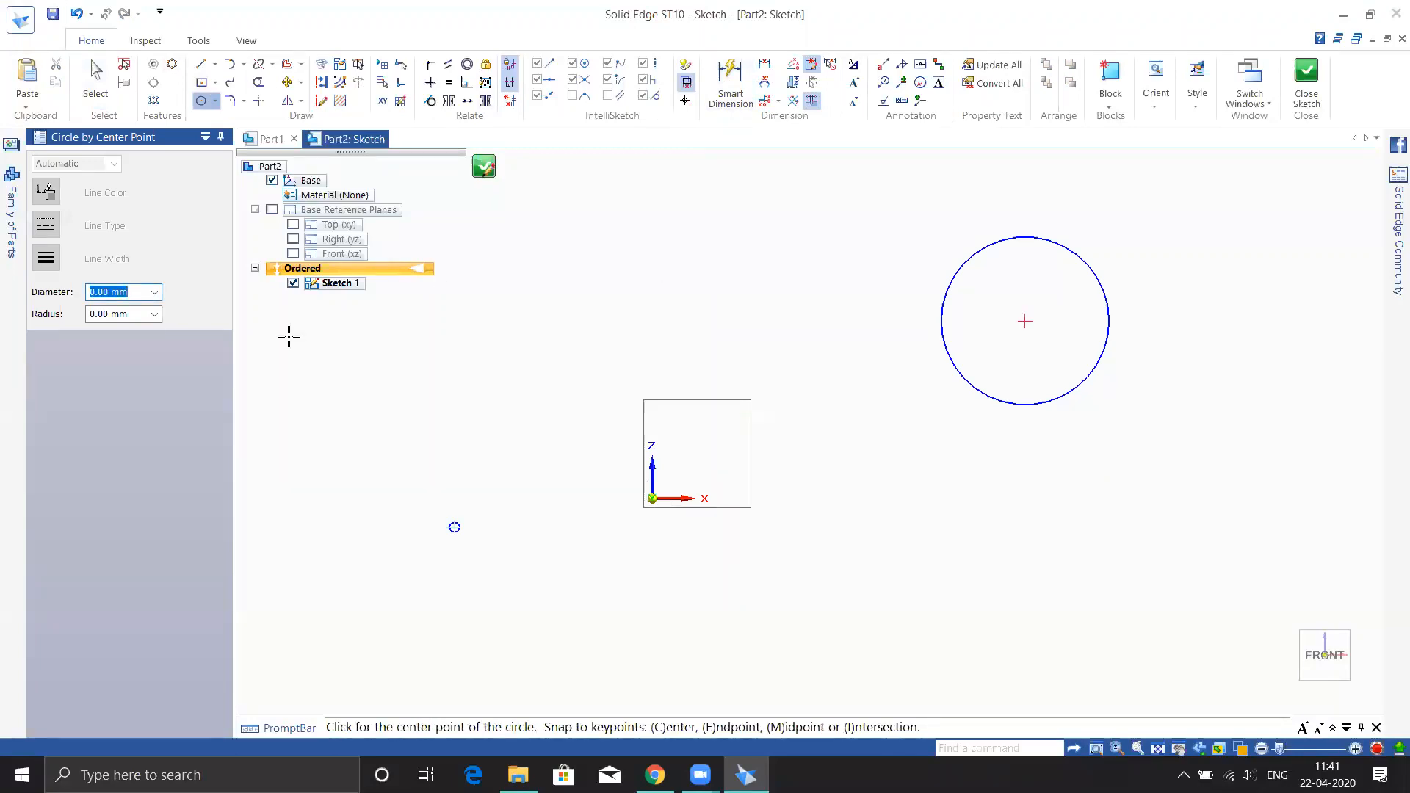
key("Escape")
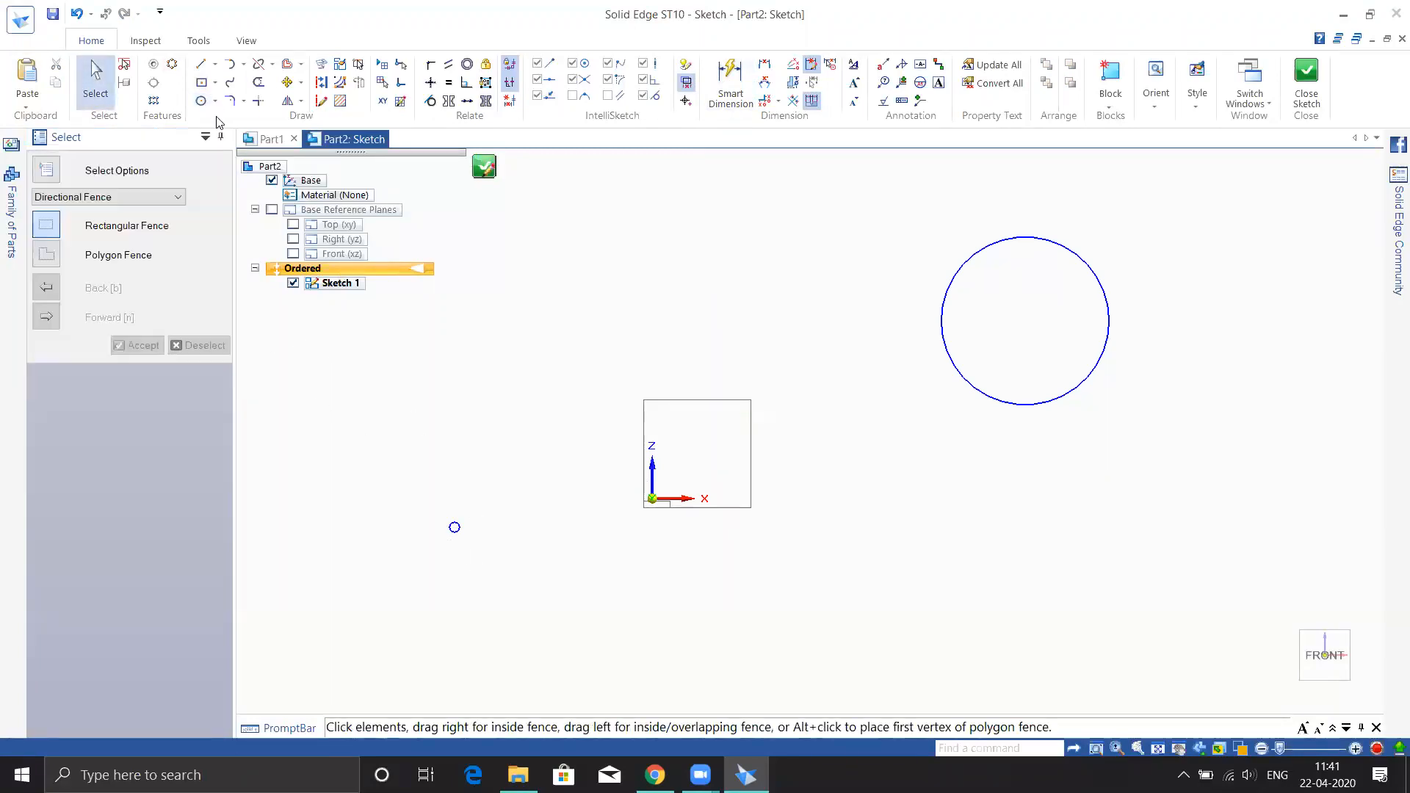
Draw a rectangle by center about 63 mm wide and 30 mm high, directly above the origin.
left_click(201, 82)
left_click(651, 349)
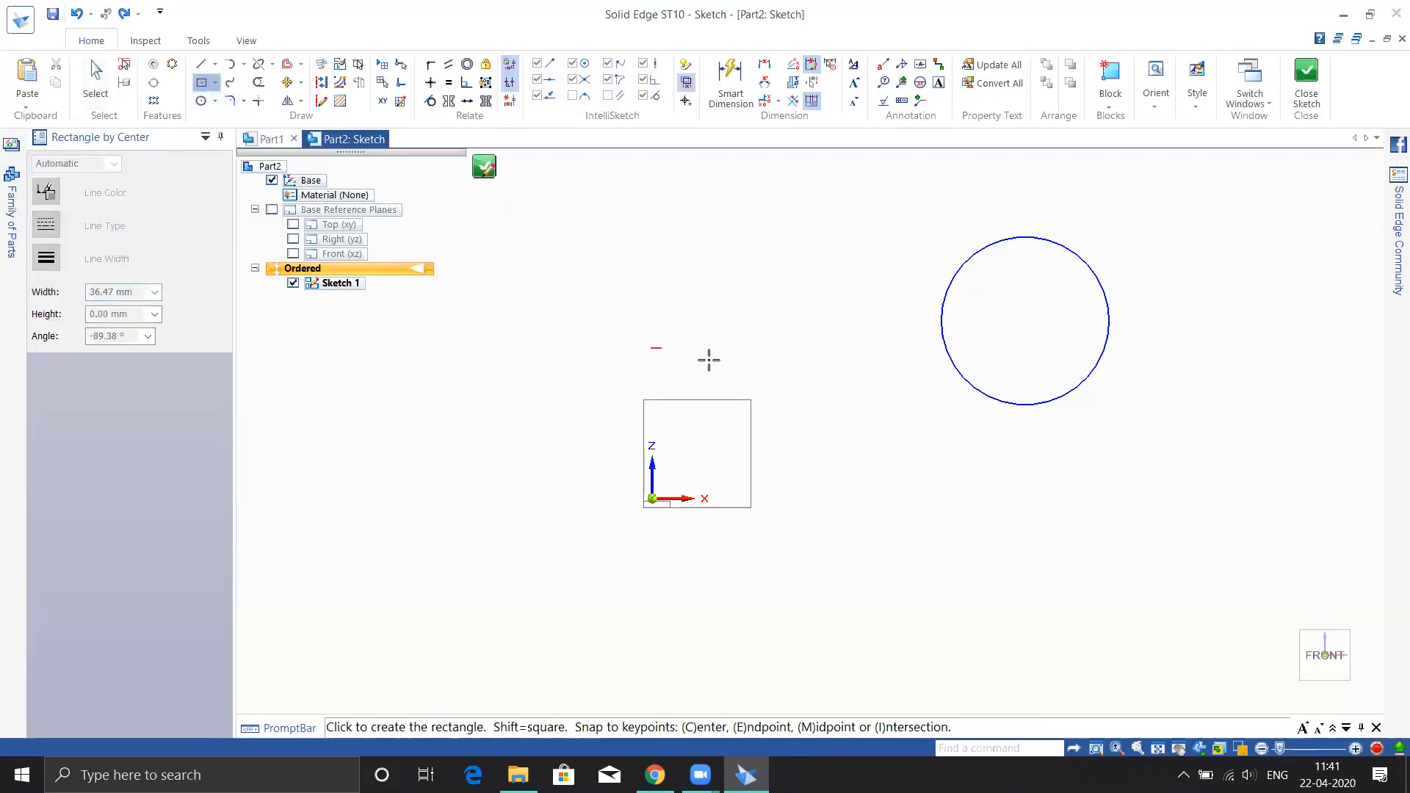
left_click(781, 410)
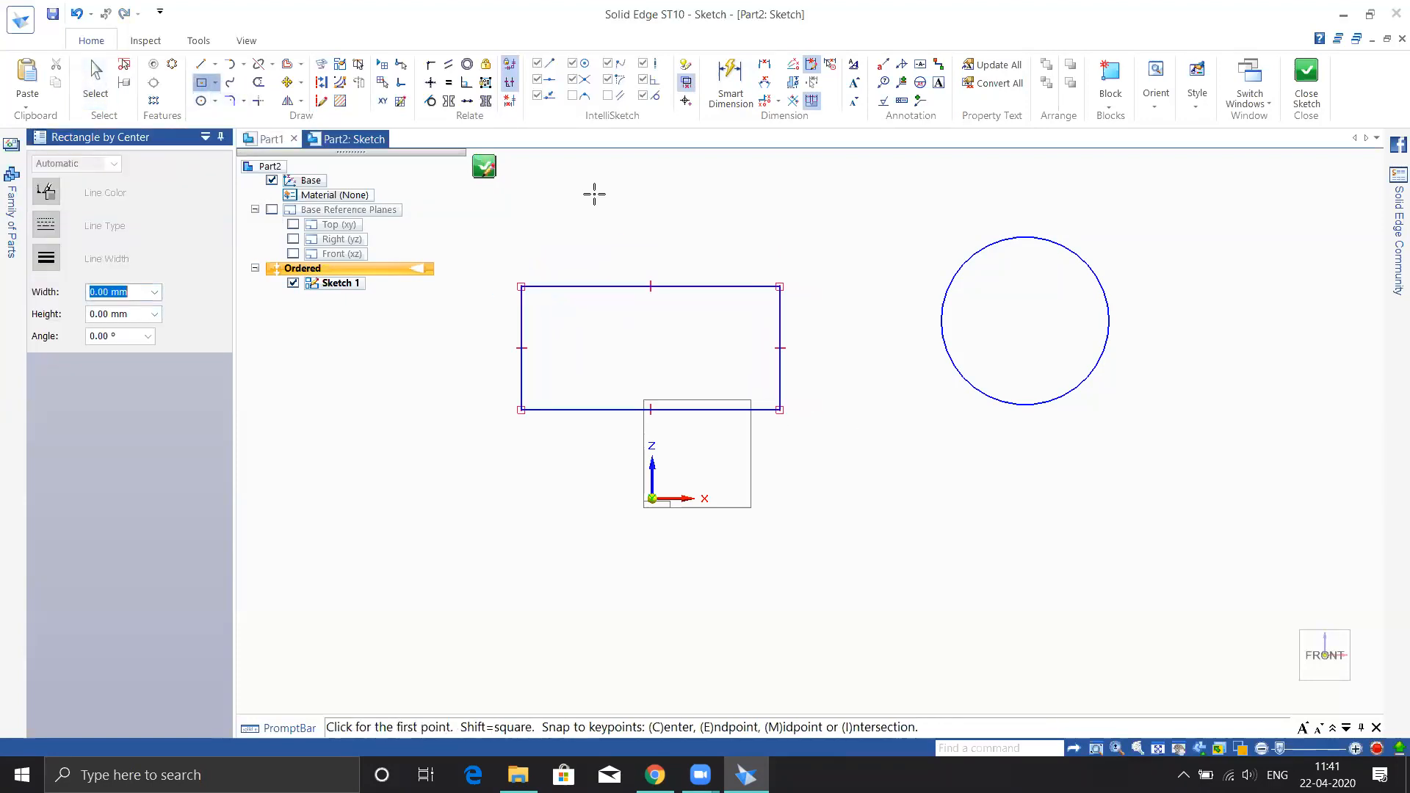
Draw a connected zigzag of four lines below the rectangle and circle, starting with a segment about 52 mm long at about -38°.
left_click(201, 64)
left_click(449, 564)
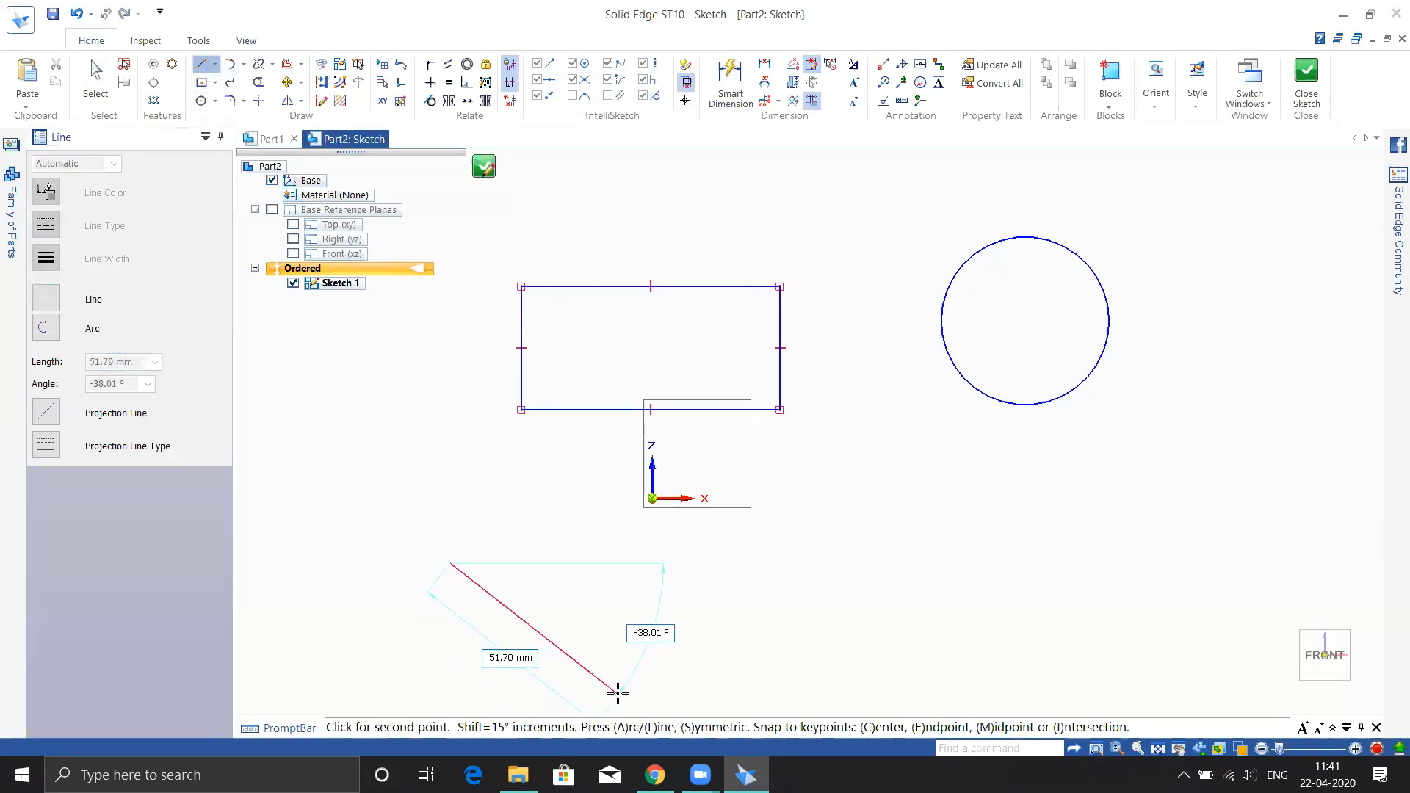
left_click(619, 693)
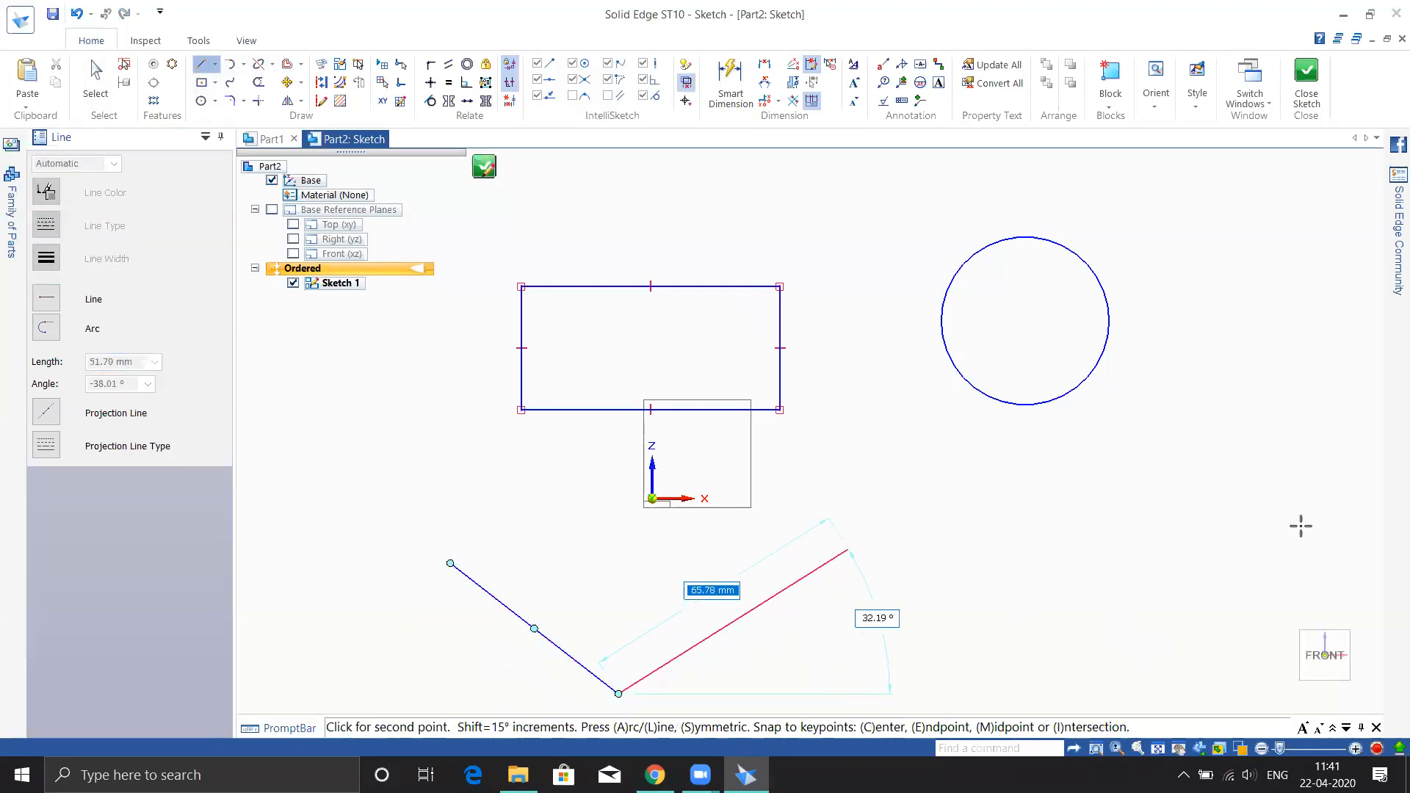
left_click(854, 525)
left_click(1130, 651)
left_click(1288, 486)
key("Escape")
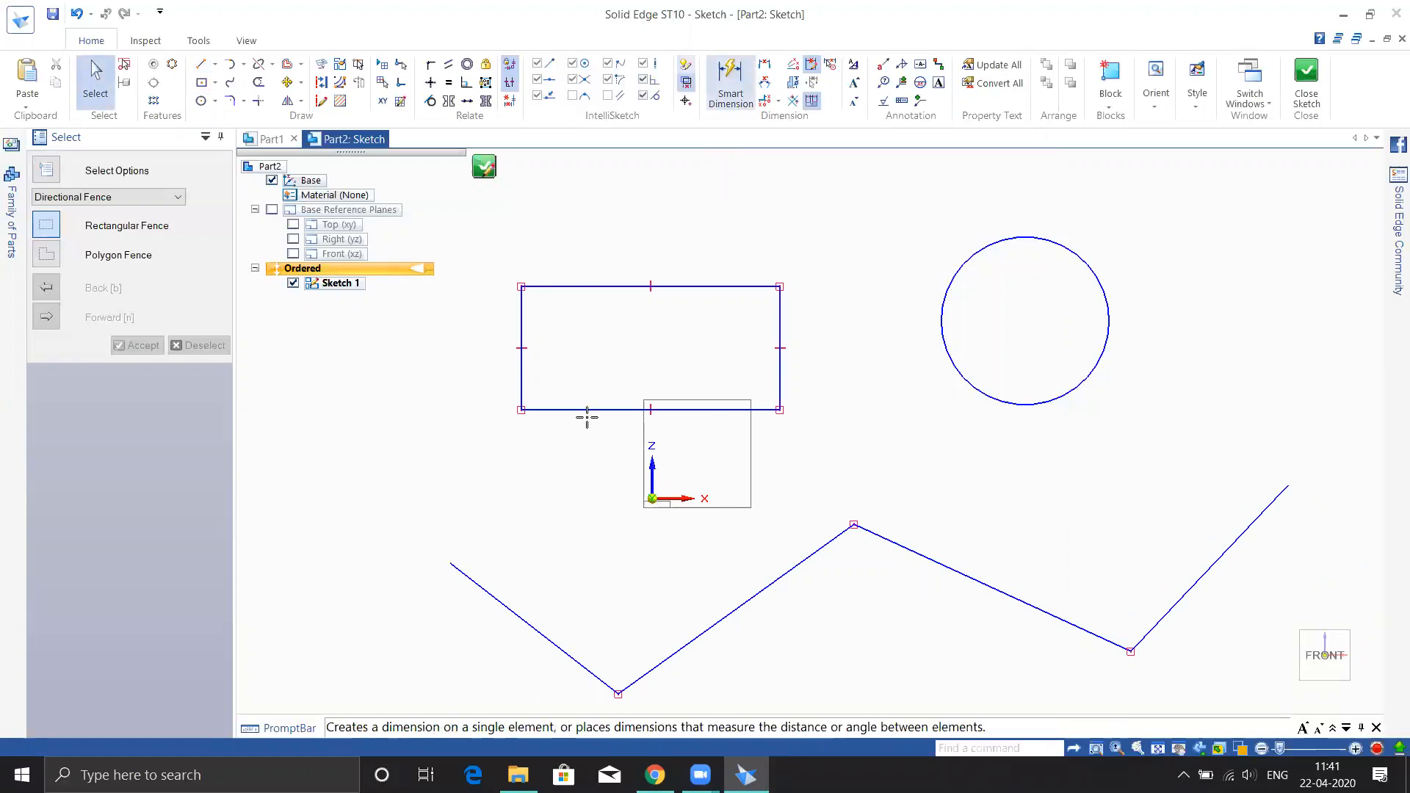
Dimension the rectangle's bottom edge and left edge with Smart Dimension.
left_click(727, 84)
left_click(593, 409)
left_click(577, 434)
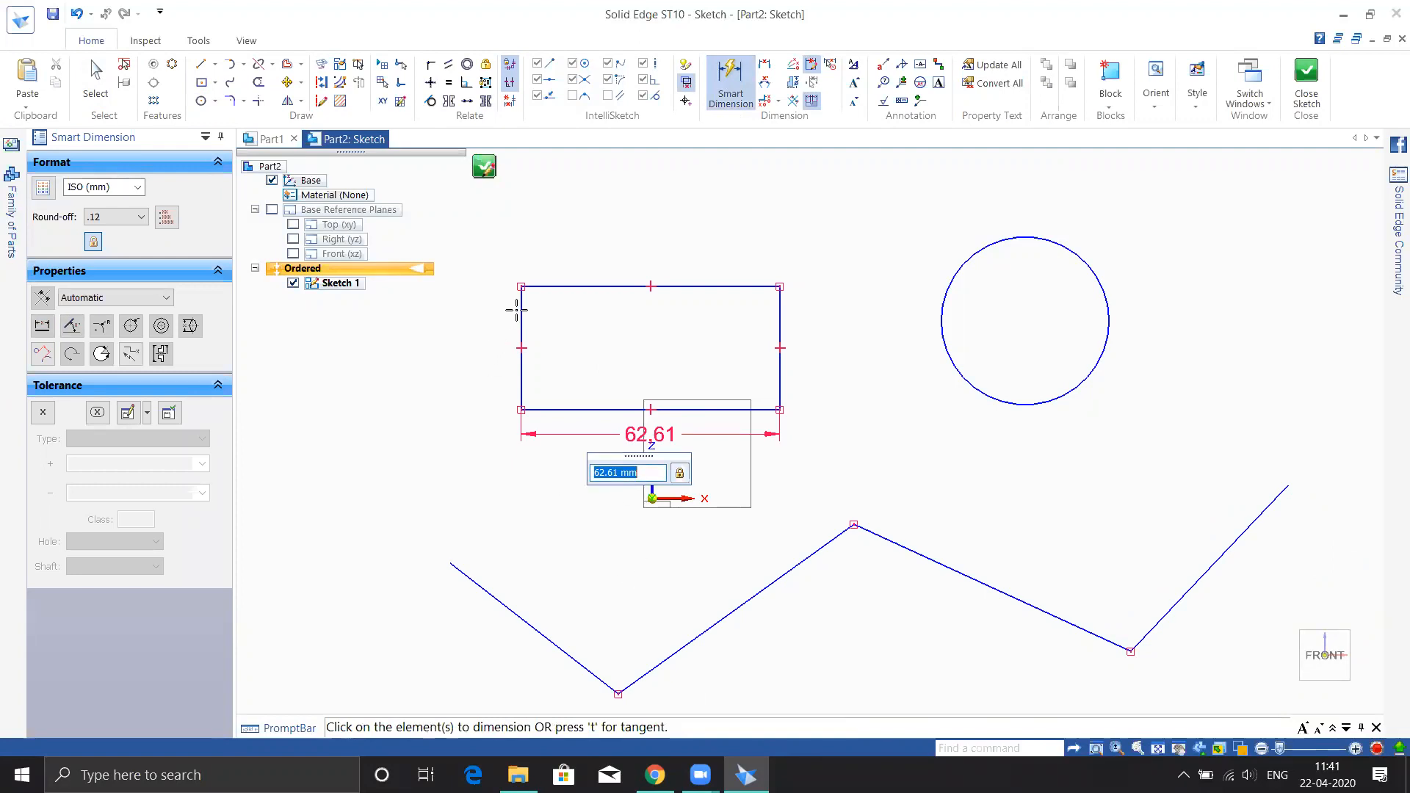
left_click(521, 311)
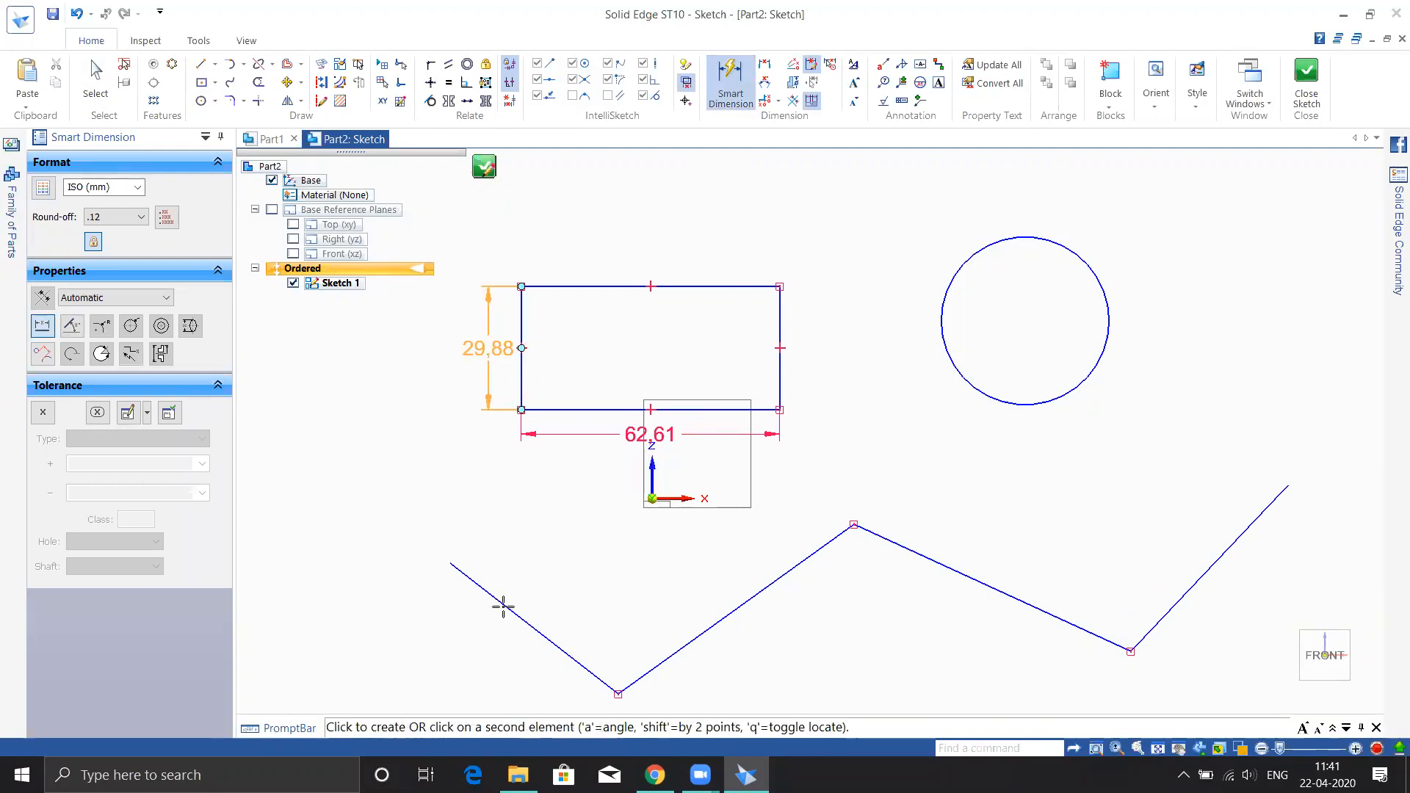
left_click(504, 606)
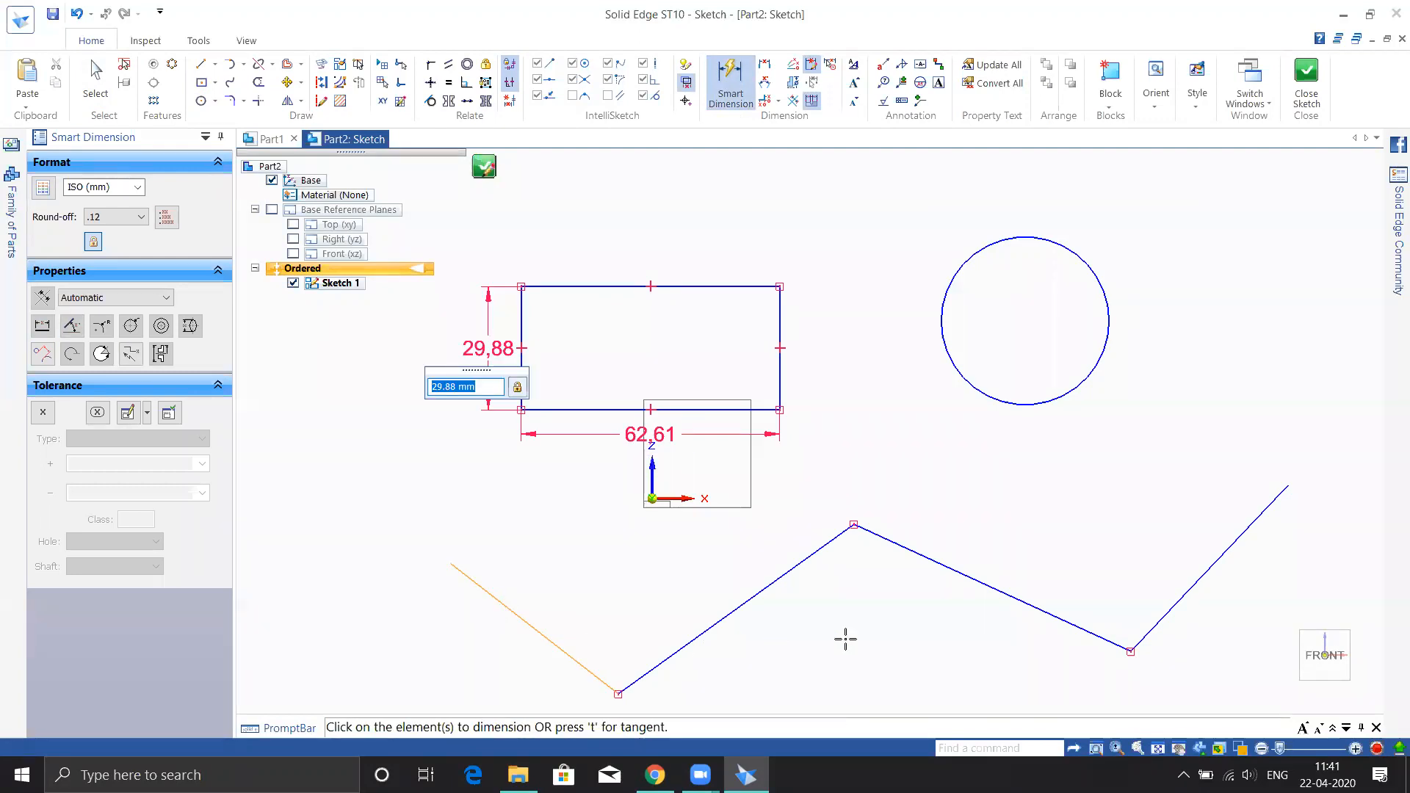
Dimension the circle with Smart Dimension, toggle between radius and diameter, and place it as an external diameter dimension.
left_click(1074, 263)
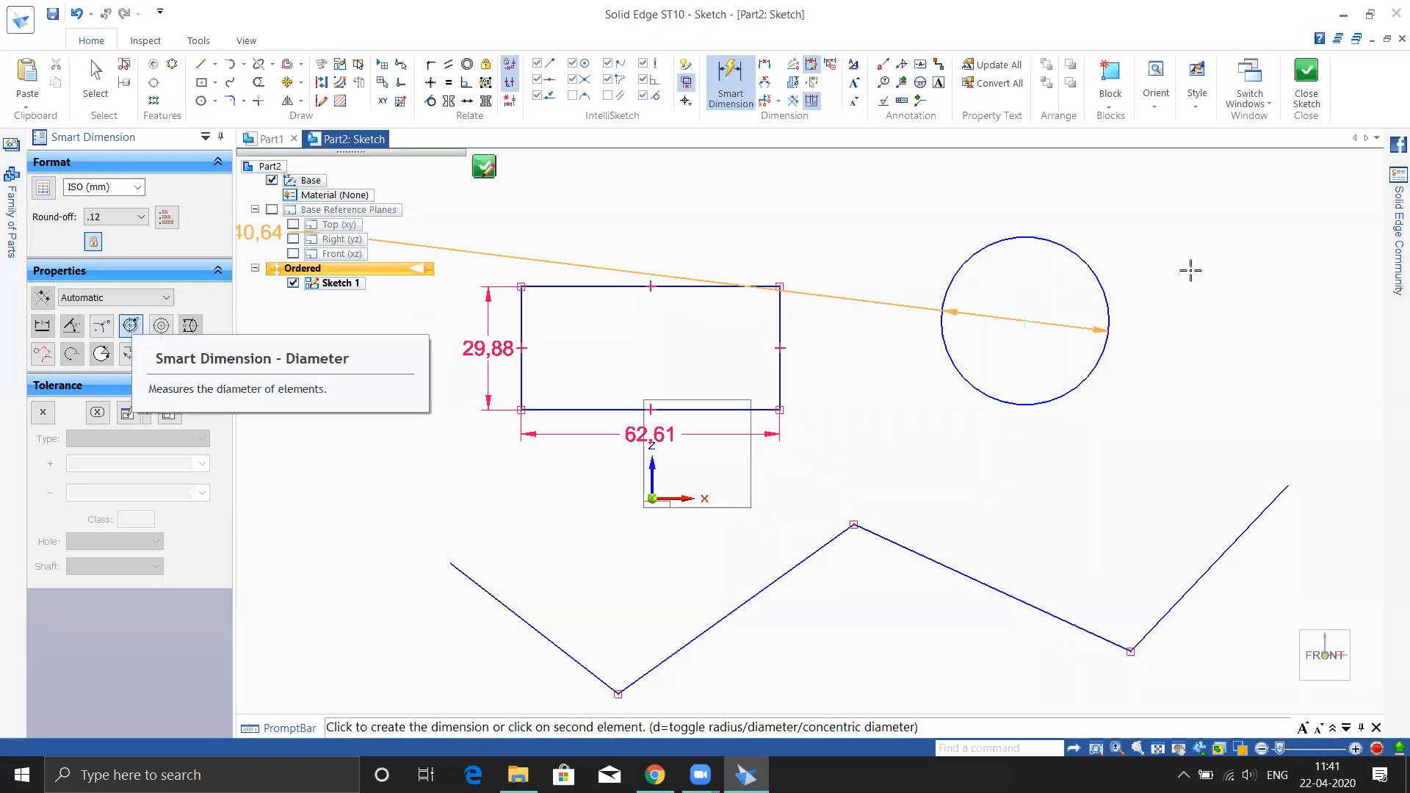
key("d")
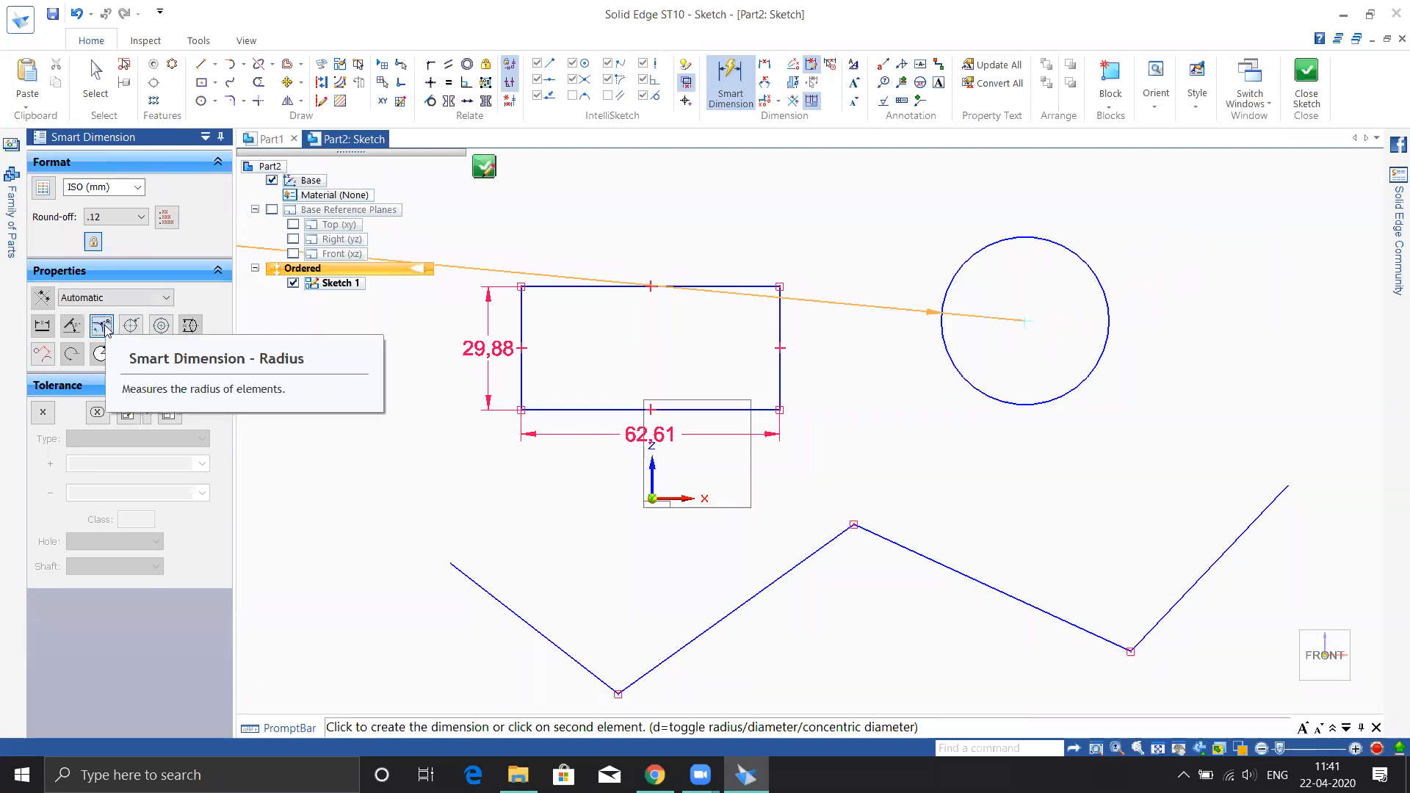
left_click(131, 326)
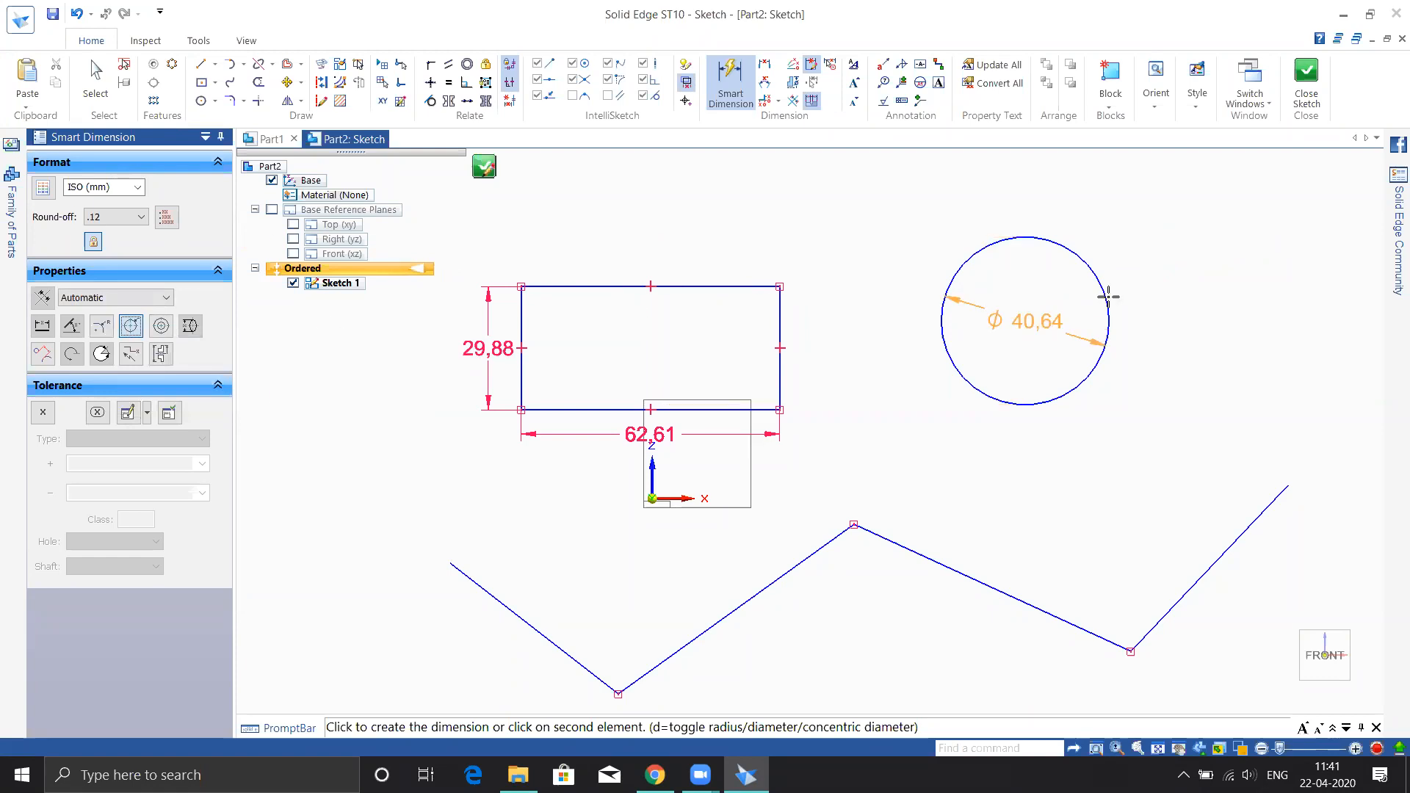
left_click(1122, 241)
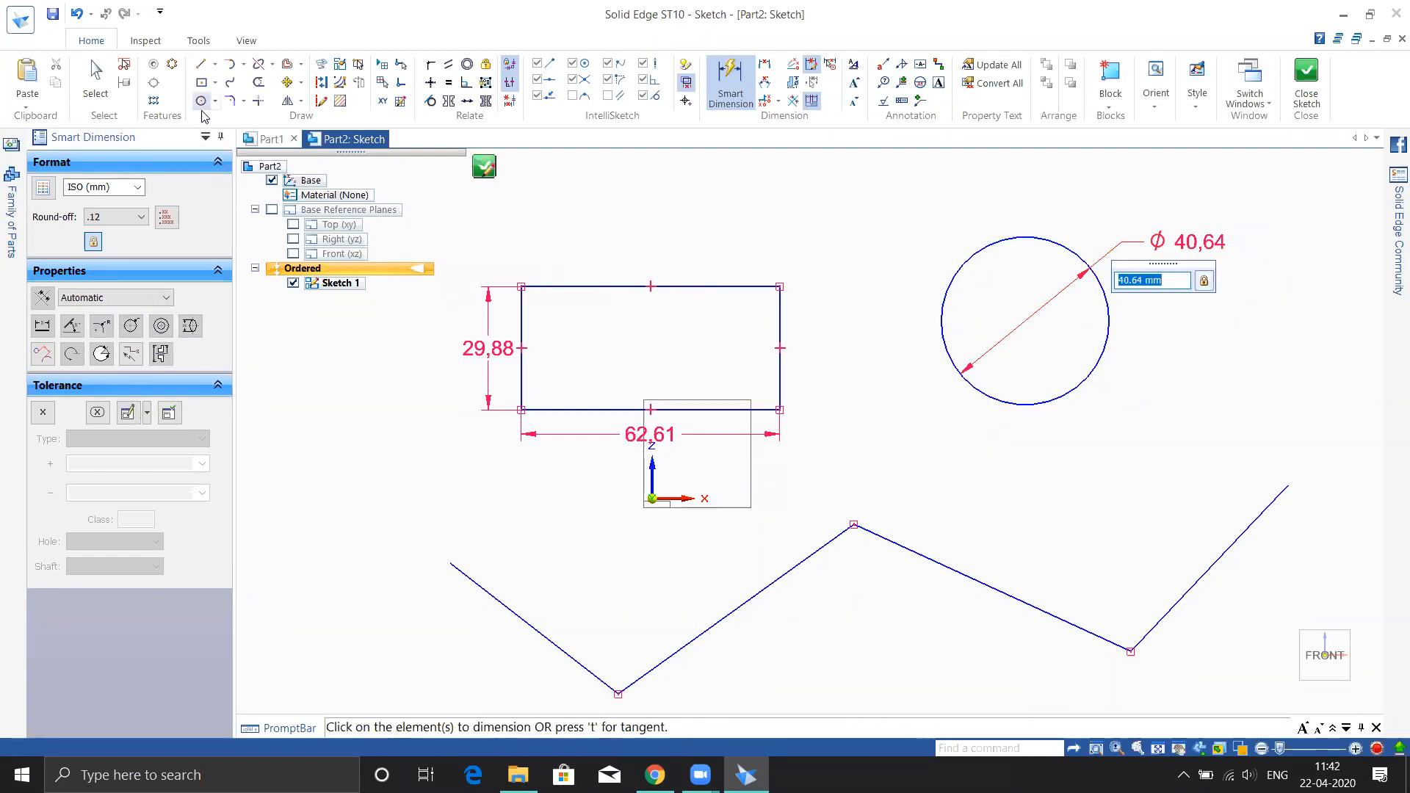
Draw an arc by three points with a radius of about 89 mm, to the left of the zigzag lines.
left_click(243, 65)
left_click(290, 101)
scroll(761, 282, "down", 3)
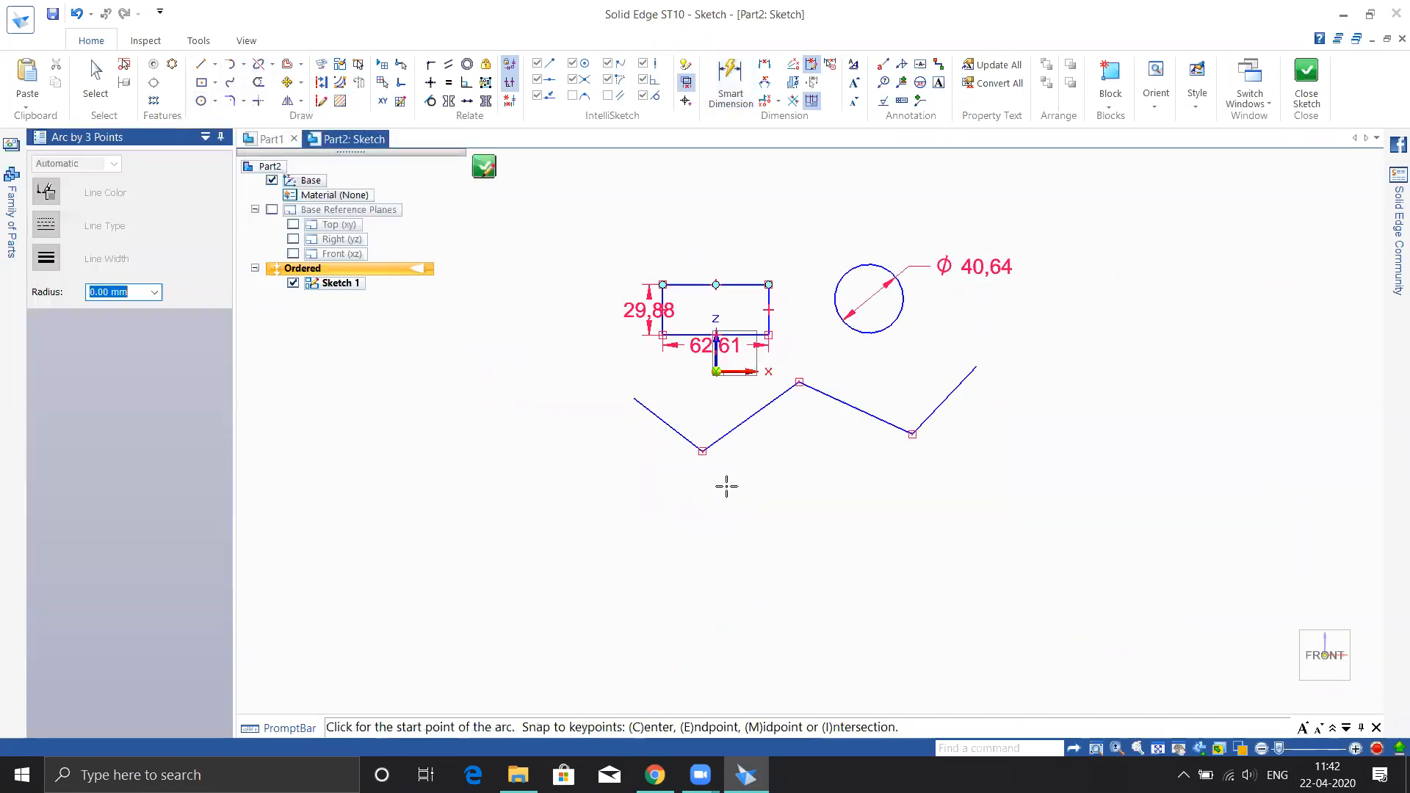
left_click(406, 379)
left_click(503, 378)
left_click(608, 497)
key("Escape")
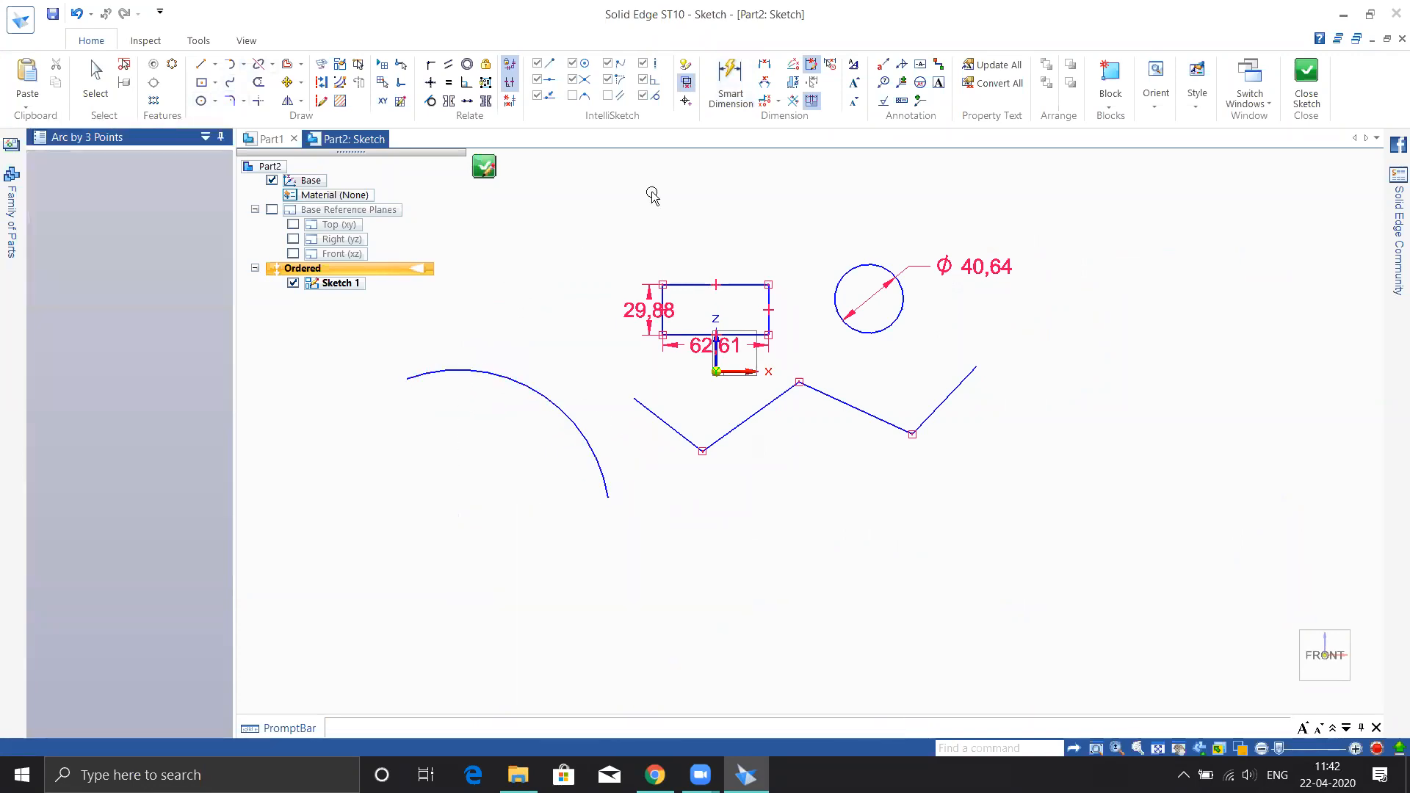
Dimension the arc with Smart Dimension, placing it as a diameter instead of a radius.
key("d")
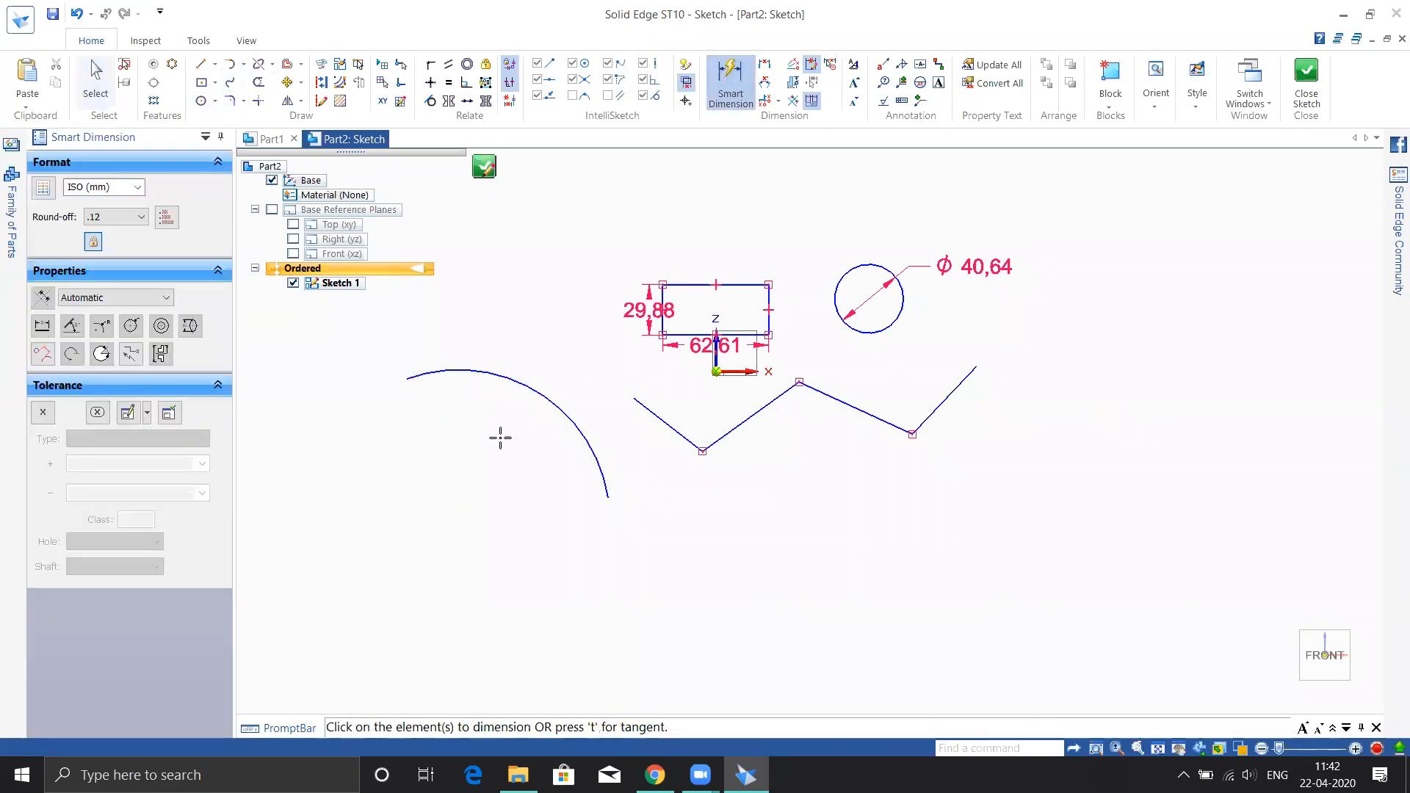
left_click(478, 371)
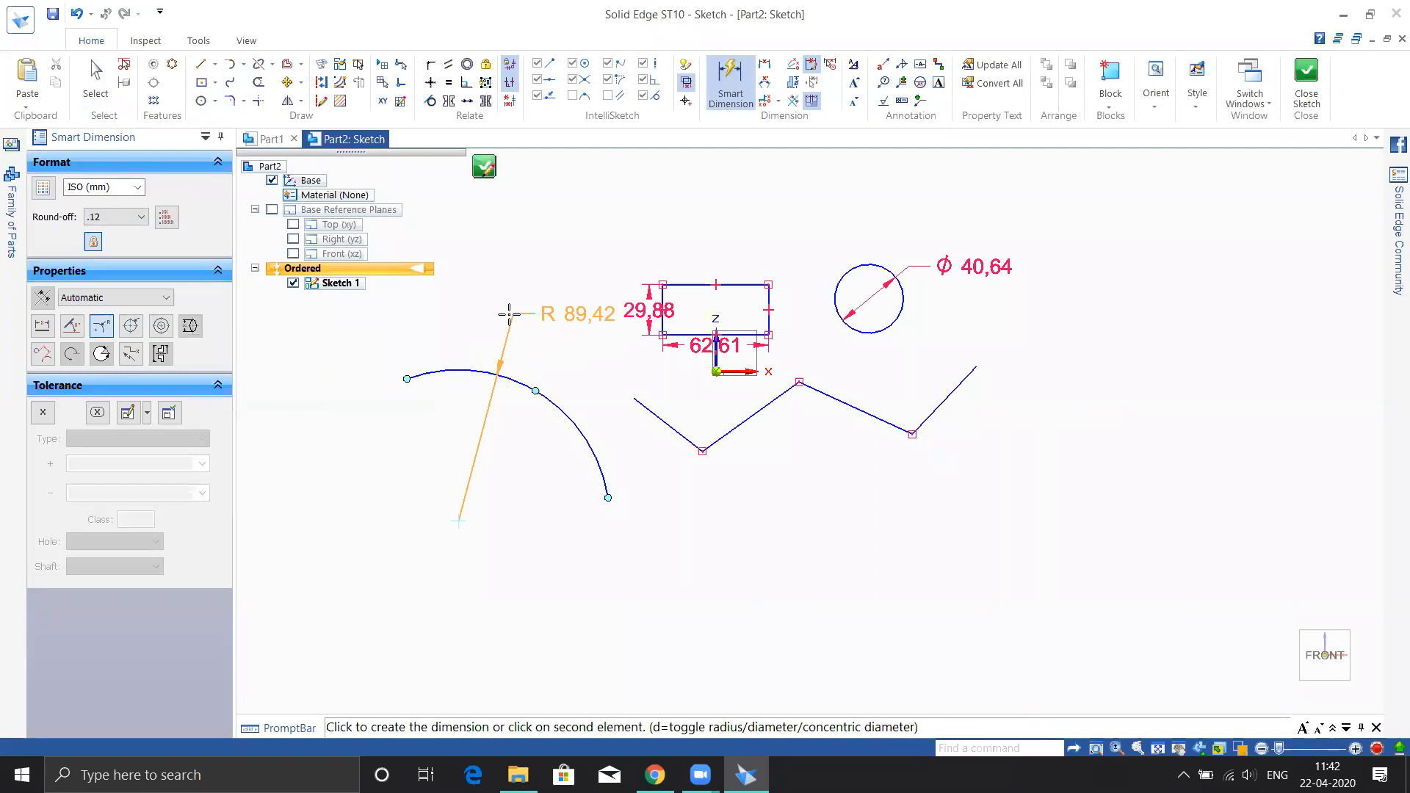
left_click(131, 325)
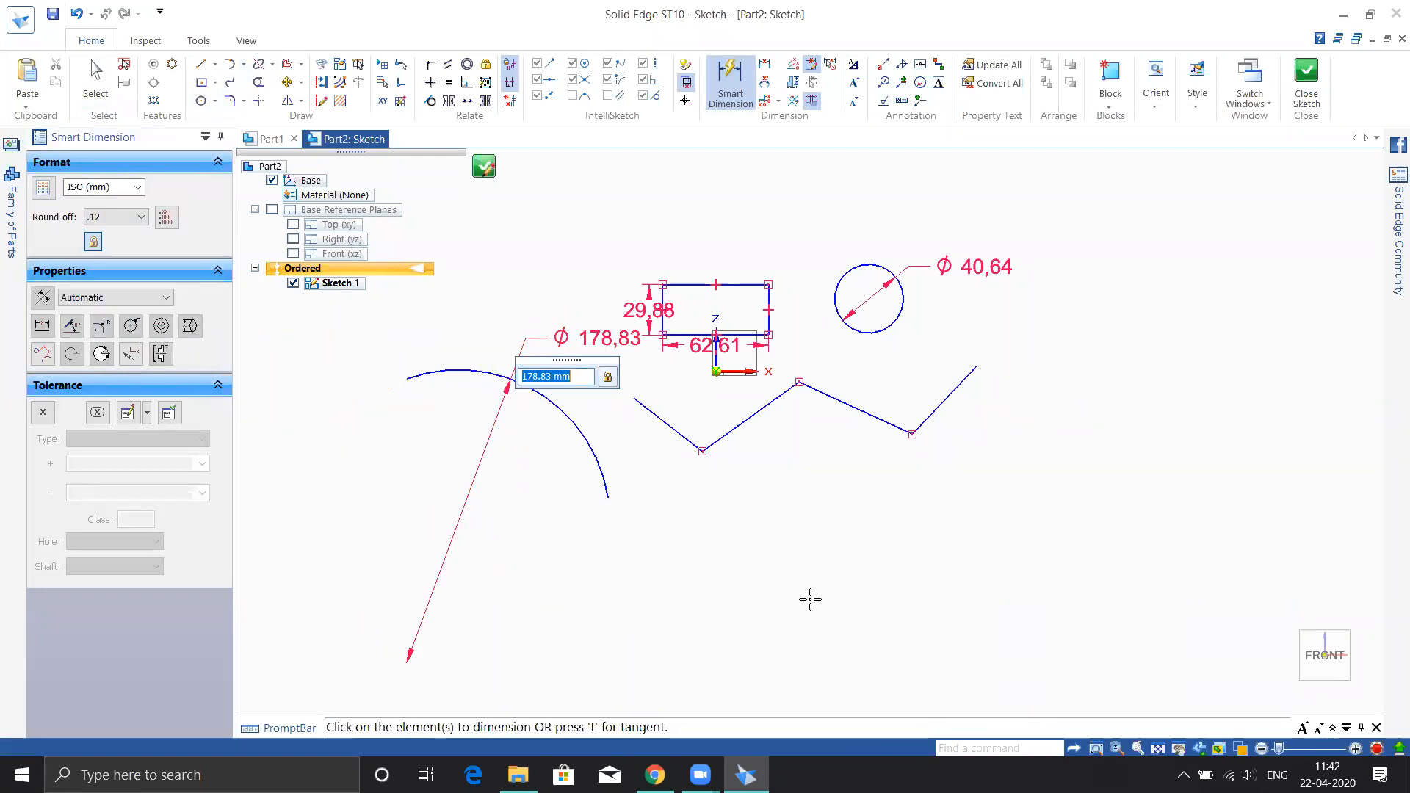
key("Escape")
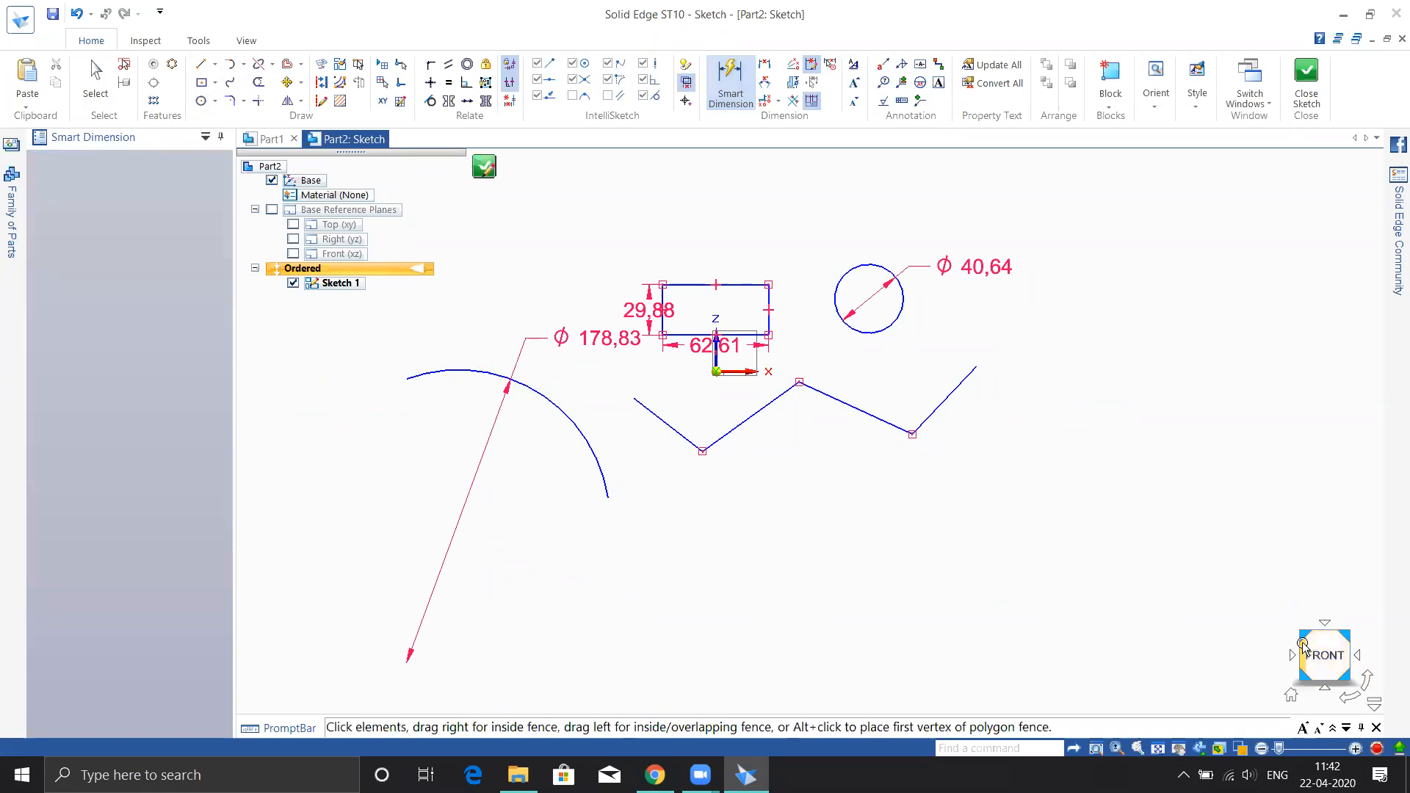
Undo the recent edits back to only the undimensioned rectangle and circle.
key("ctrl+z")
key("ctrl+z")
key("ctrl+z")
key("ctrl+z")
key("ctrl+z")
key("ctrl+z")
key("ctrl+z")
key("ctrl+z")
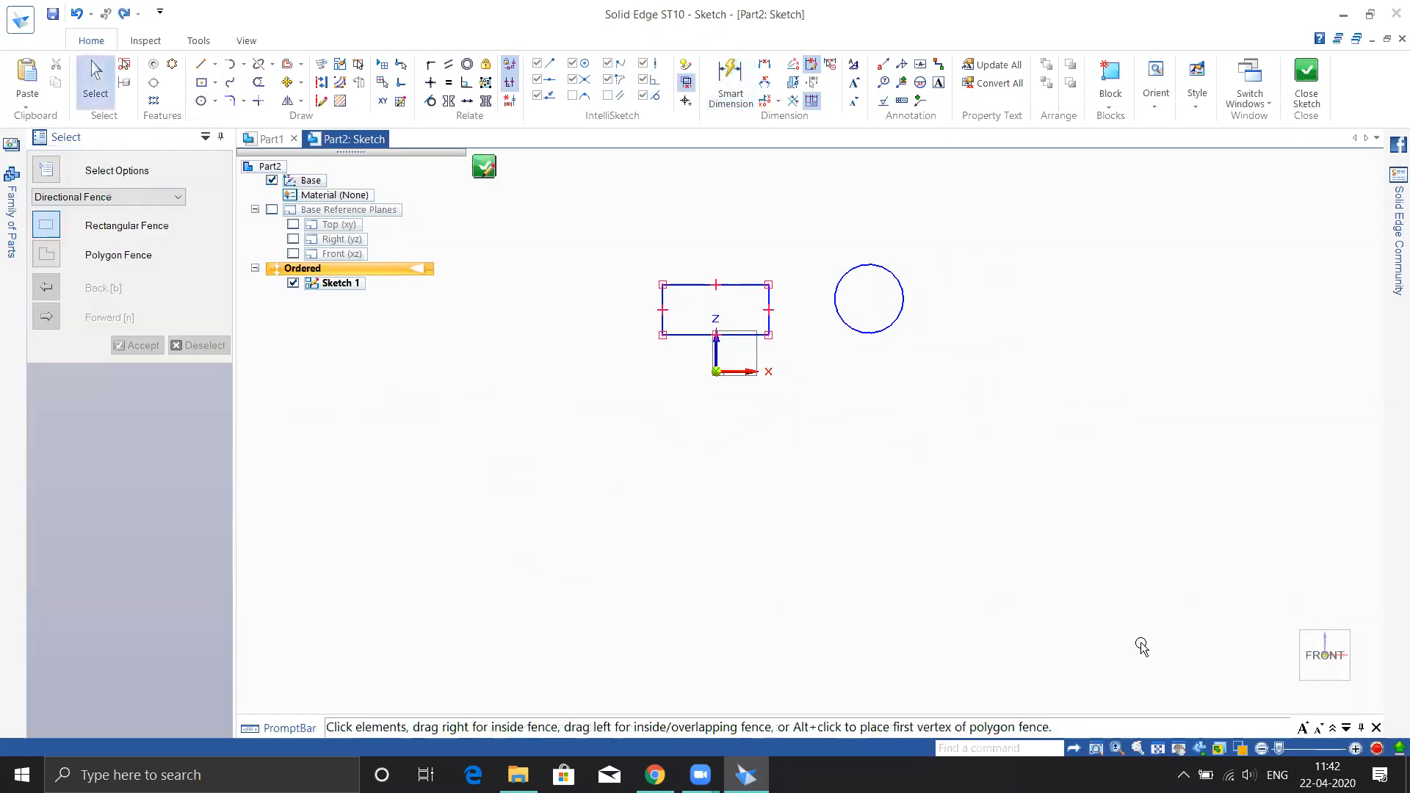
Redo the zigzag lines, the rectangle and circle dimensions, and the arc.
key("ctrl+y")
key("ctrl+y")
key("ctrl+y")
key("ctrl+y")
key("ctrl+y")
key("ctrl+y")
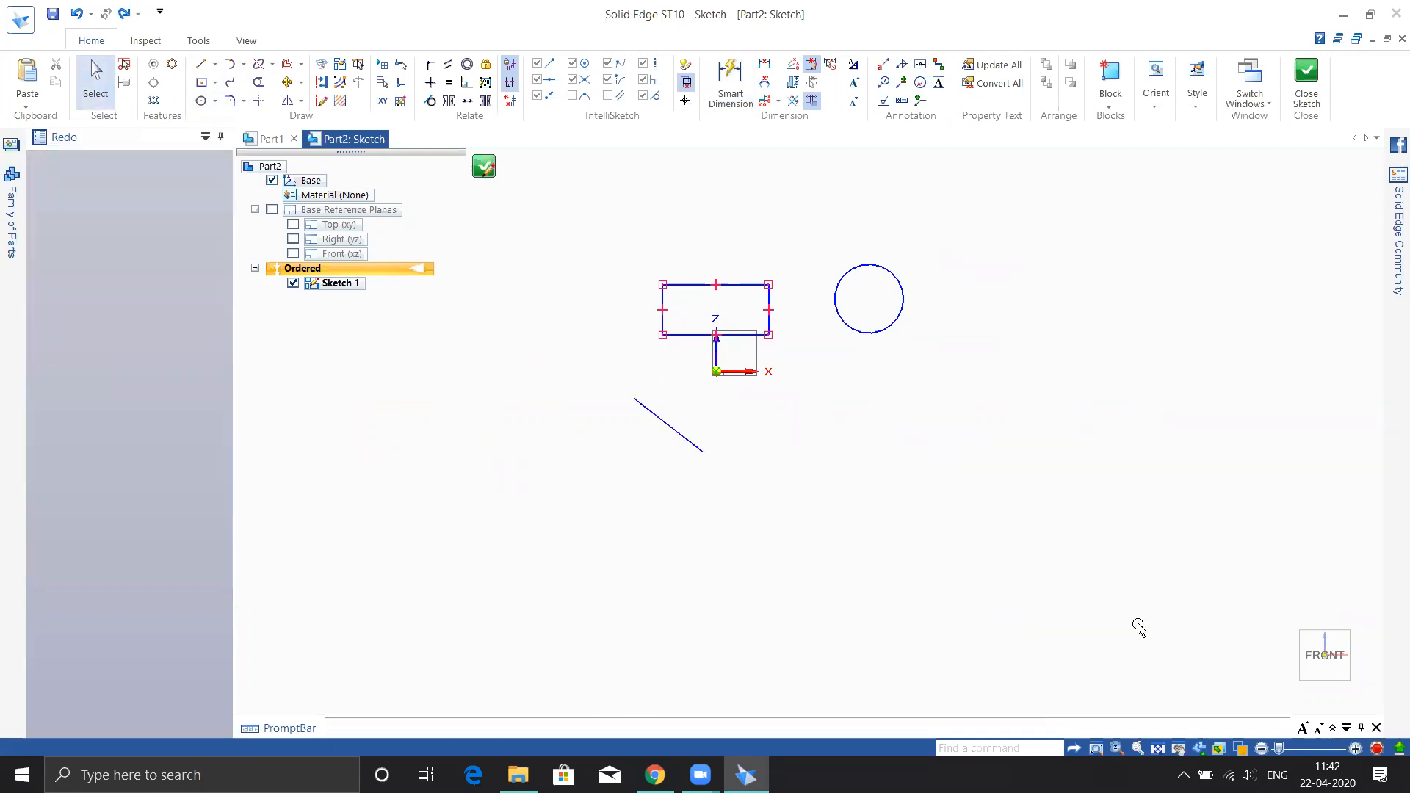
key("ctrl+y")
key("ctrl+y")
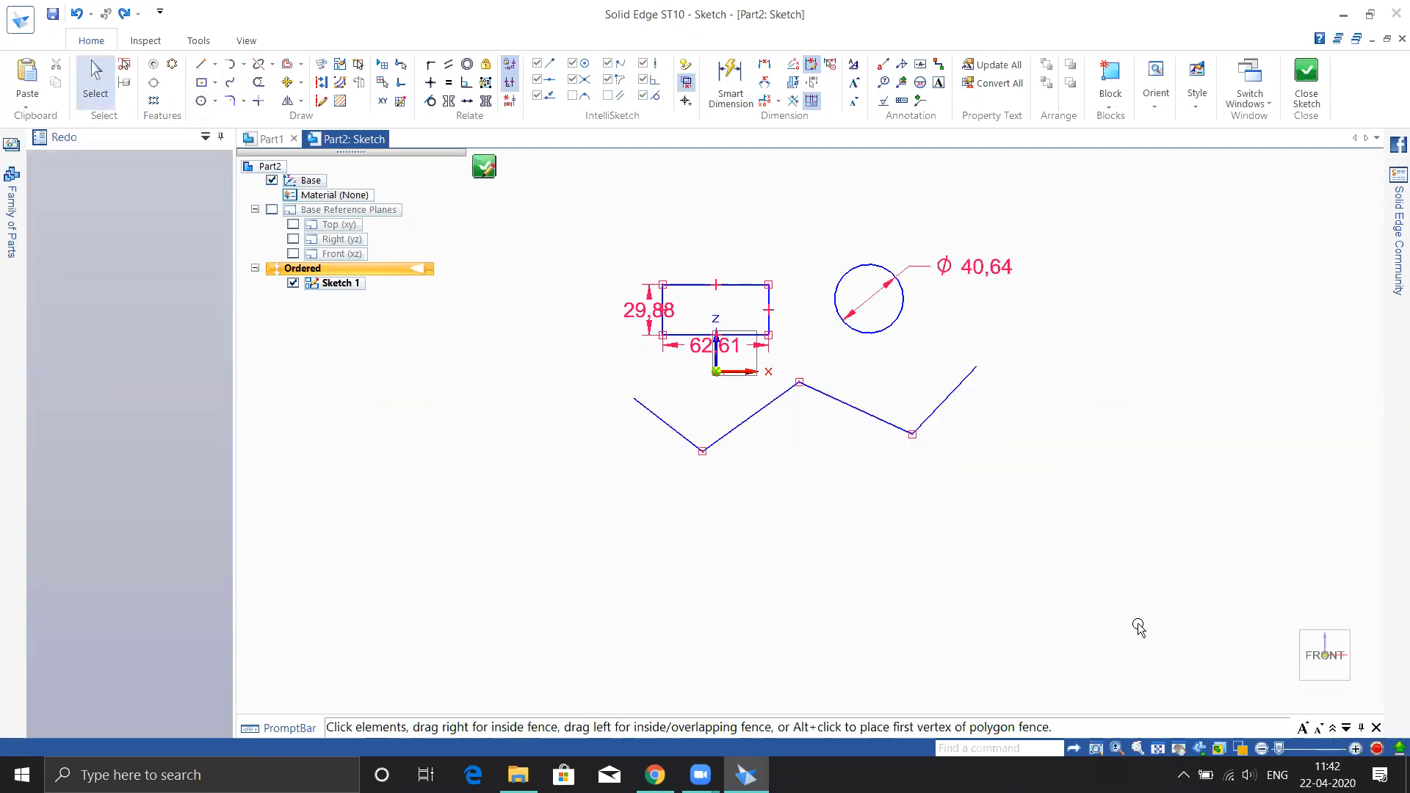
Preview a Smart Dimension on the zigzag's second line, comparing the Automatic and Horizontal/Vertical orientations.
left_click(731, 80)
scroll(811, 421, "down", 1)
scroll(812, 421, "up", 1)
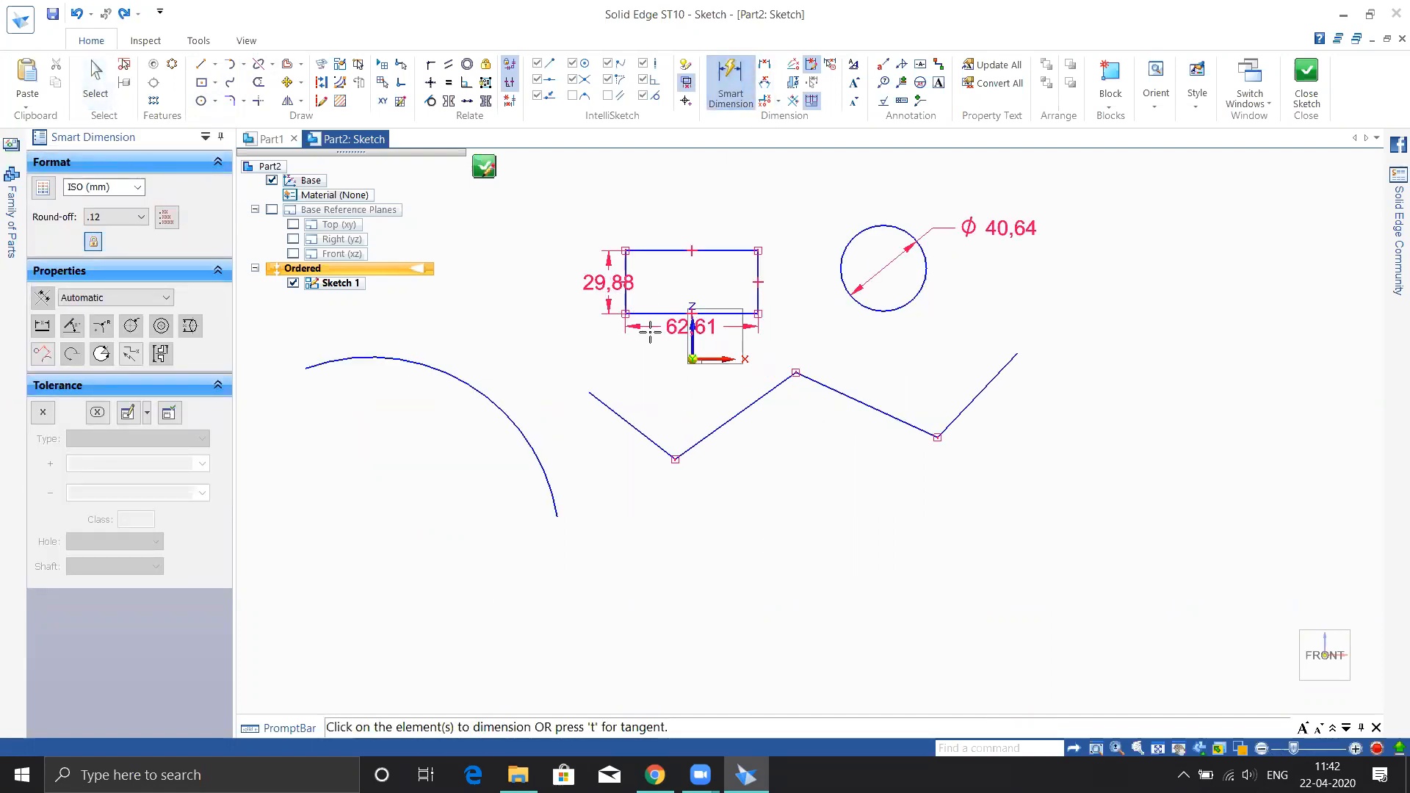
left_click(774, 387)
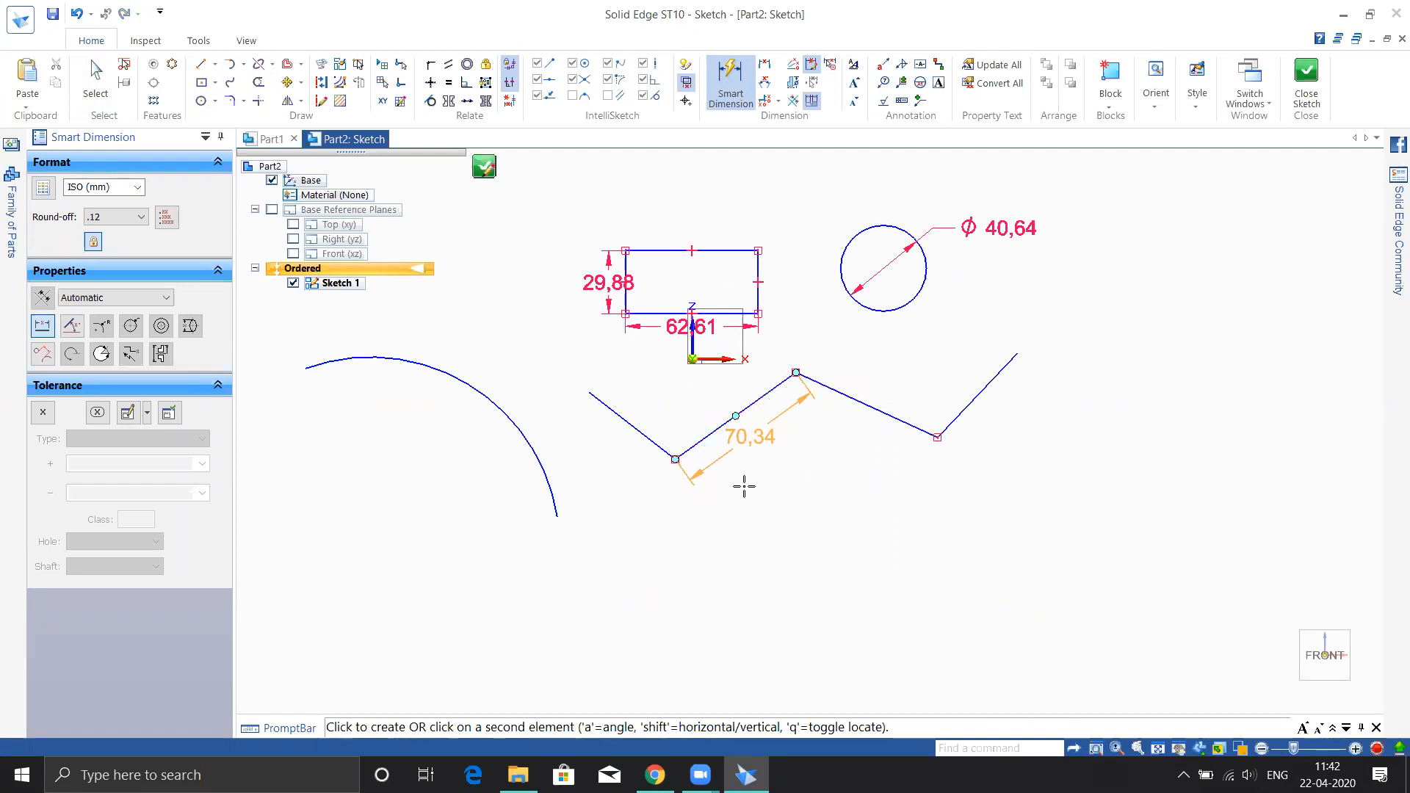
left_click(103, 297)
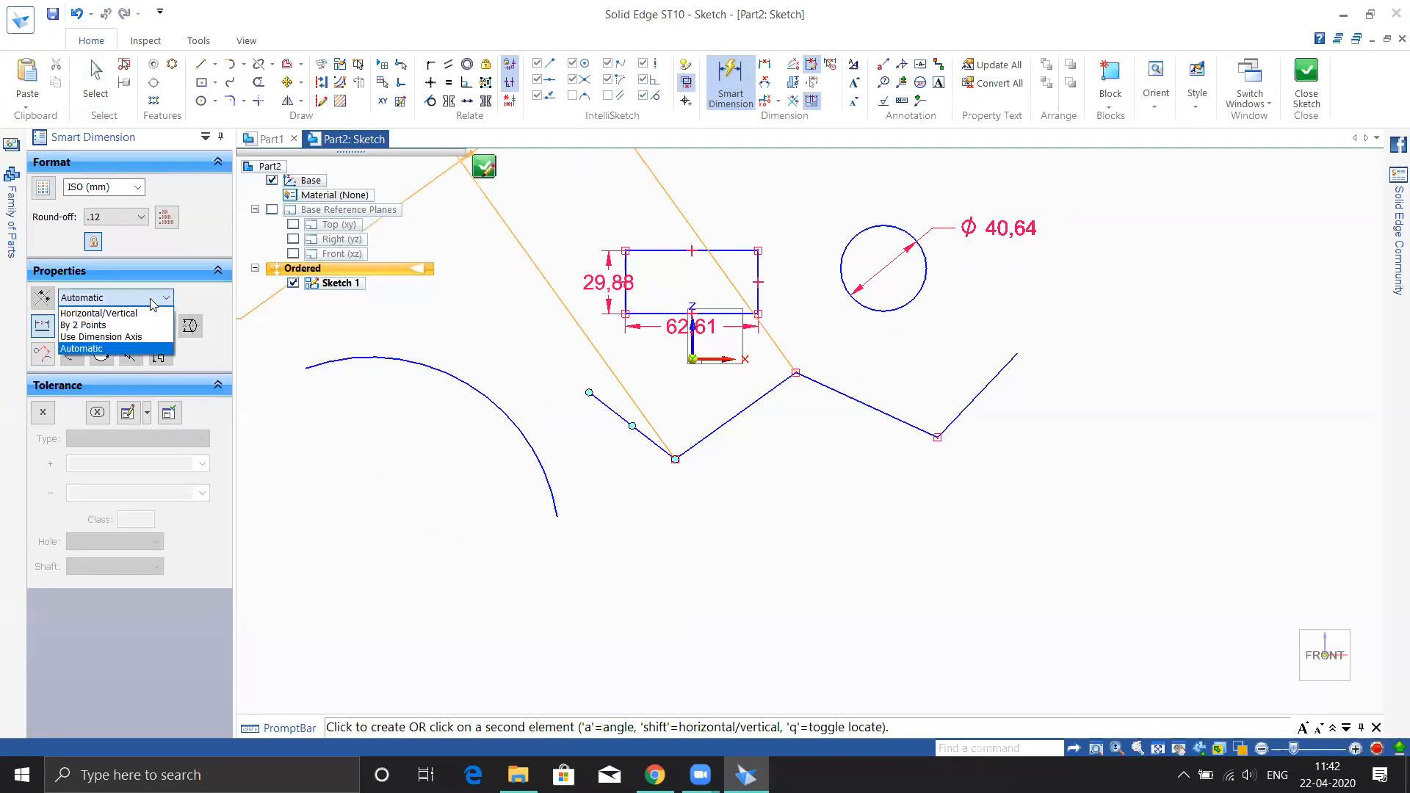
left_click(111, 318)
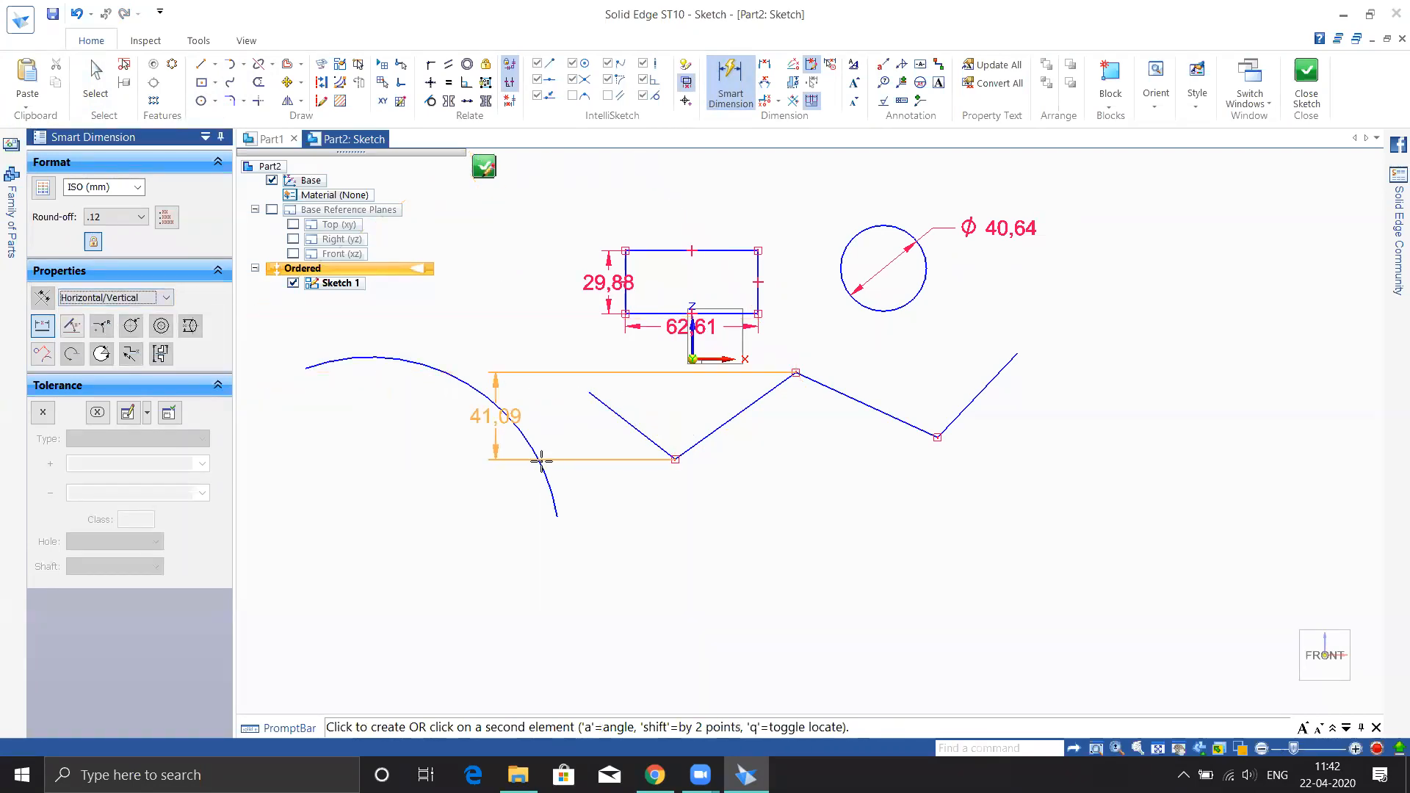
left_click(86, 299)
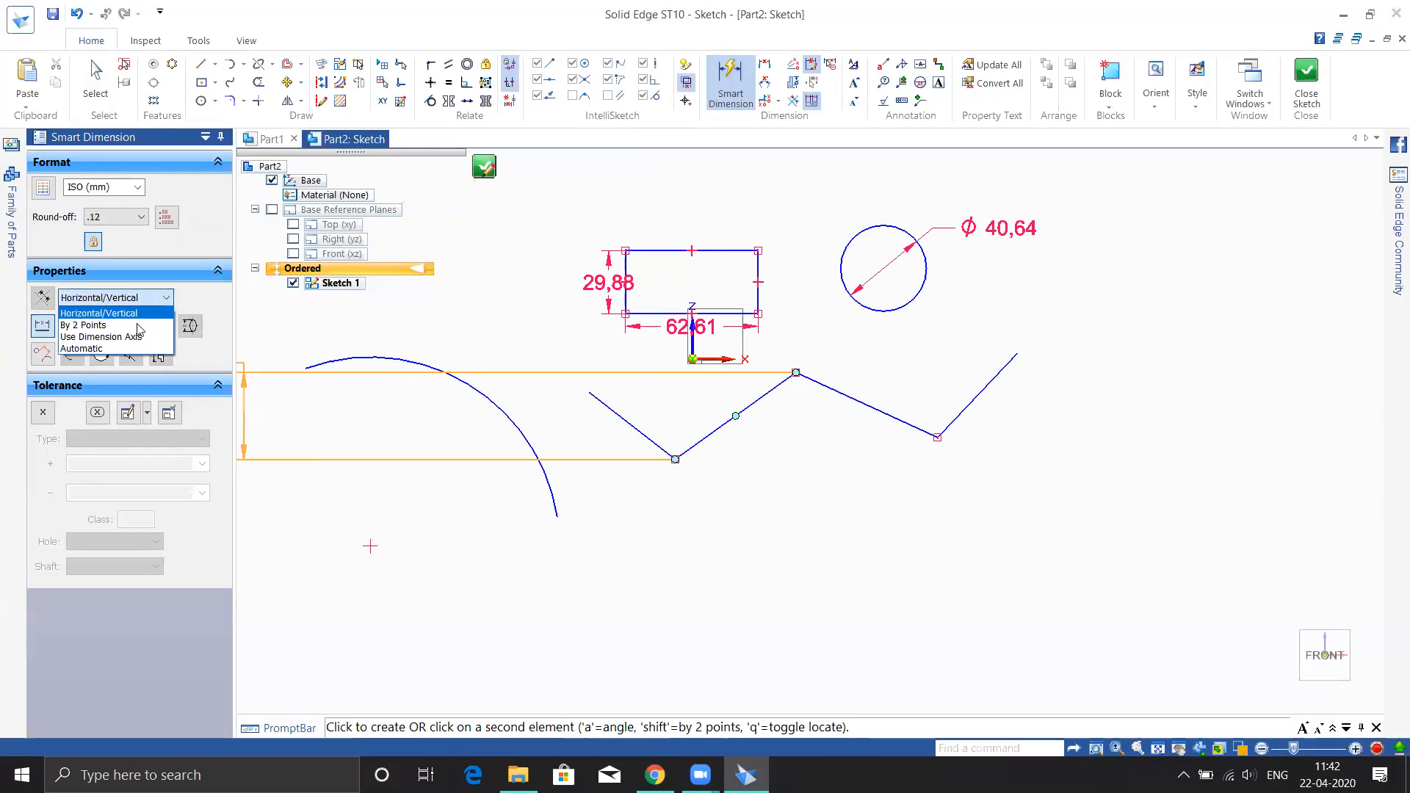
left_click(112, 315)
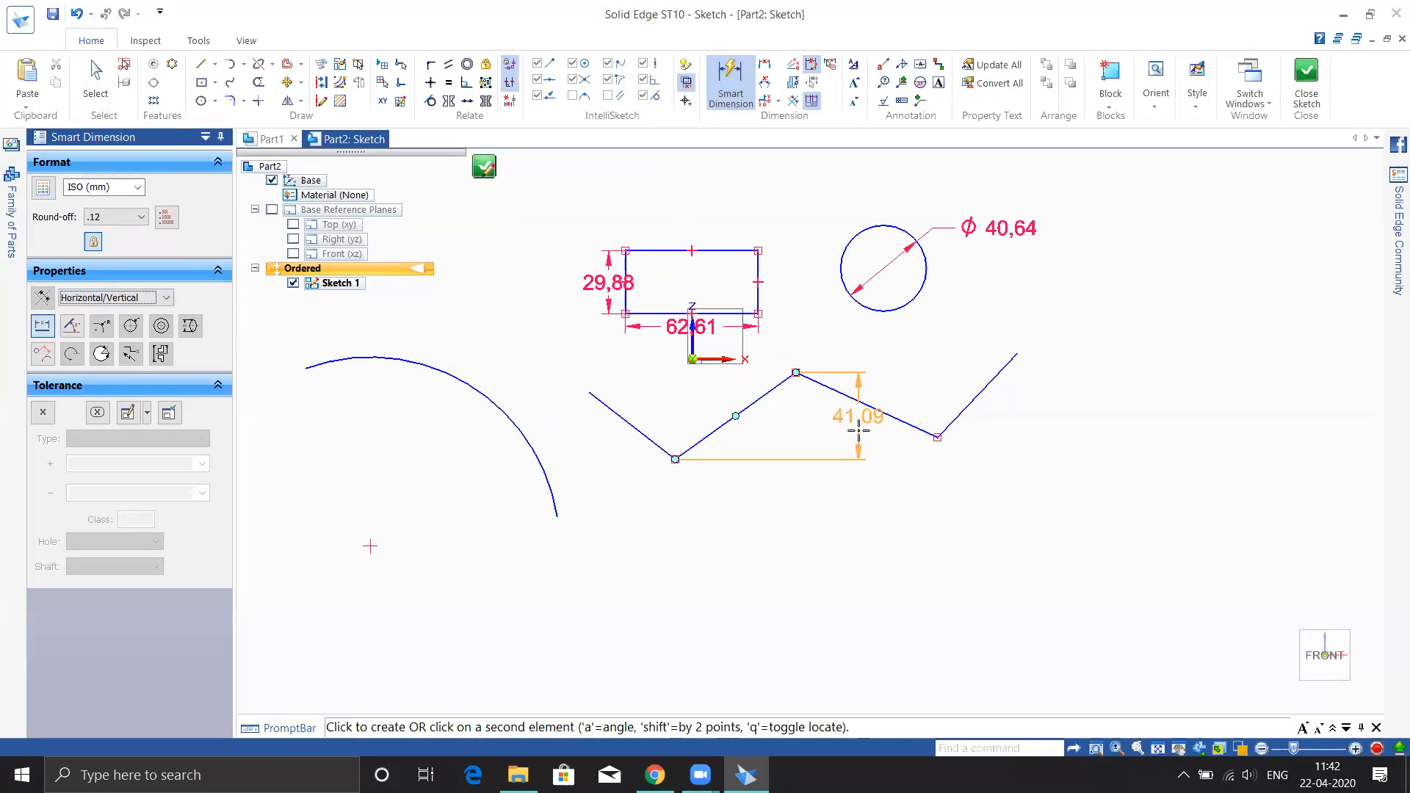
Return the dimension orientation to Automatic and try to place the dimension from the zigzag's second line.
left_click(102, 299)
left_click(101, 352)
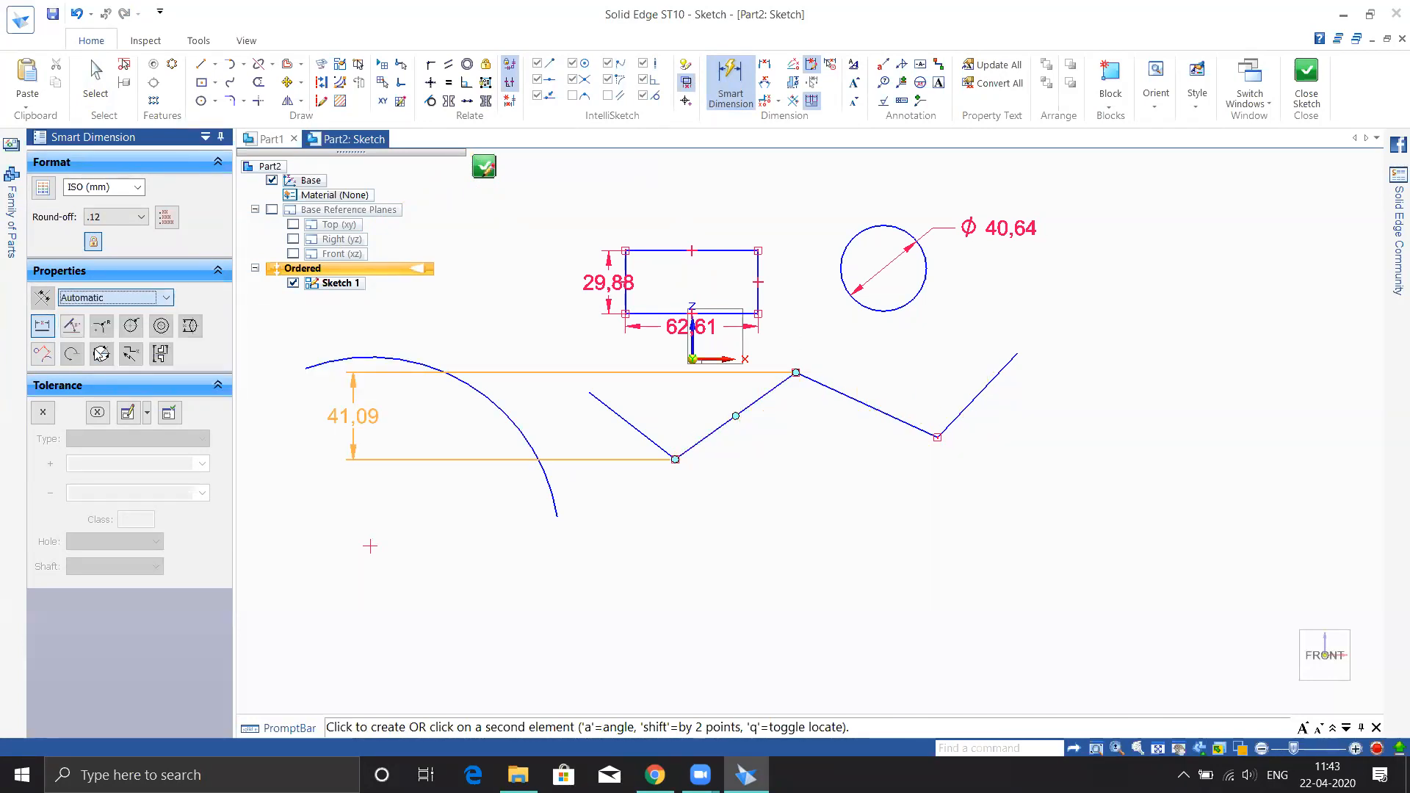
left_click(807, 431)
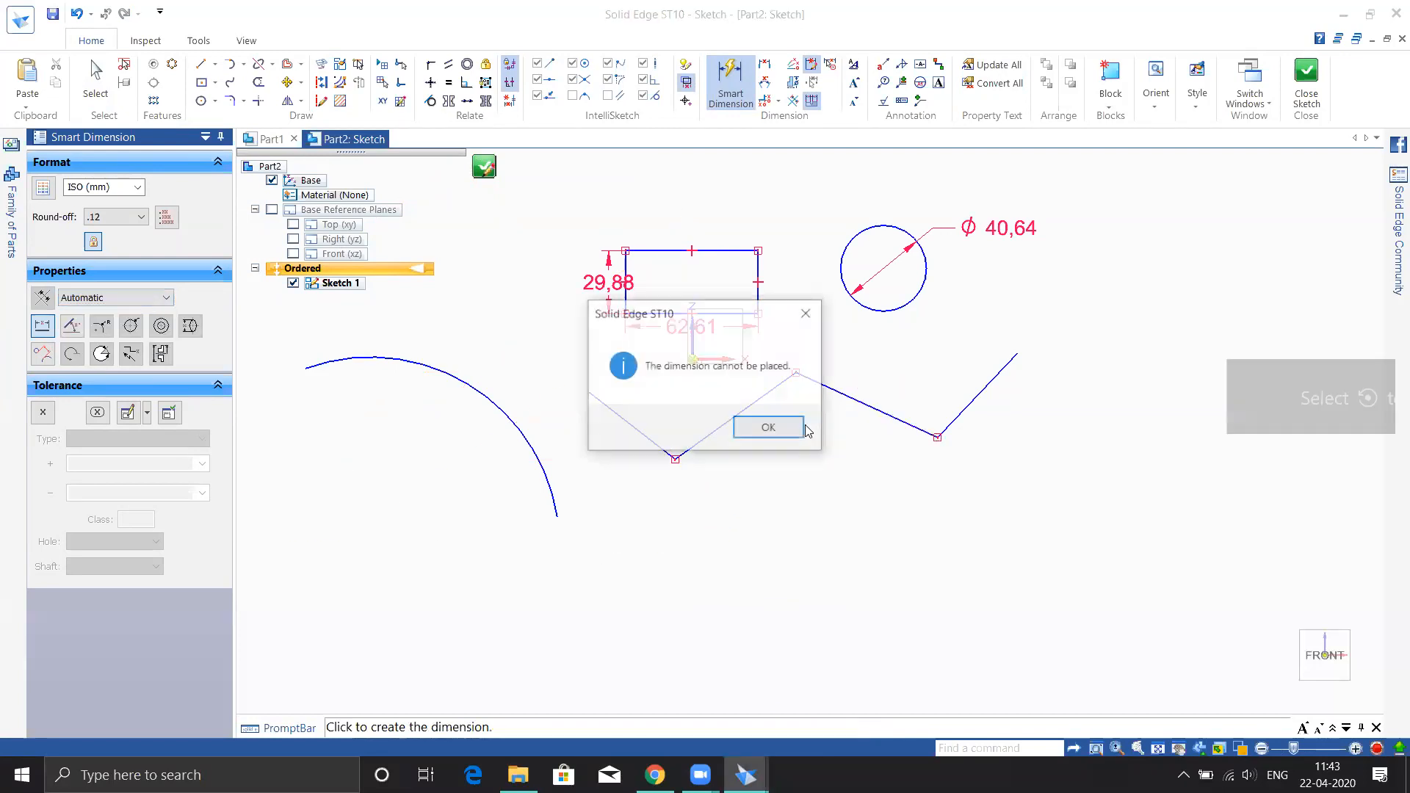
left_click(785, 428)
key("Escape")
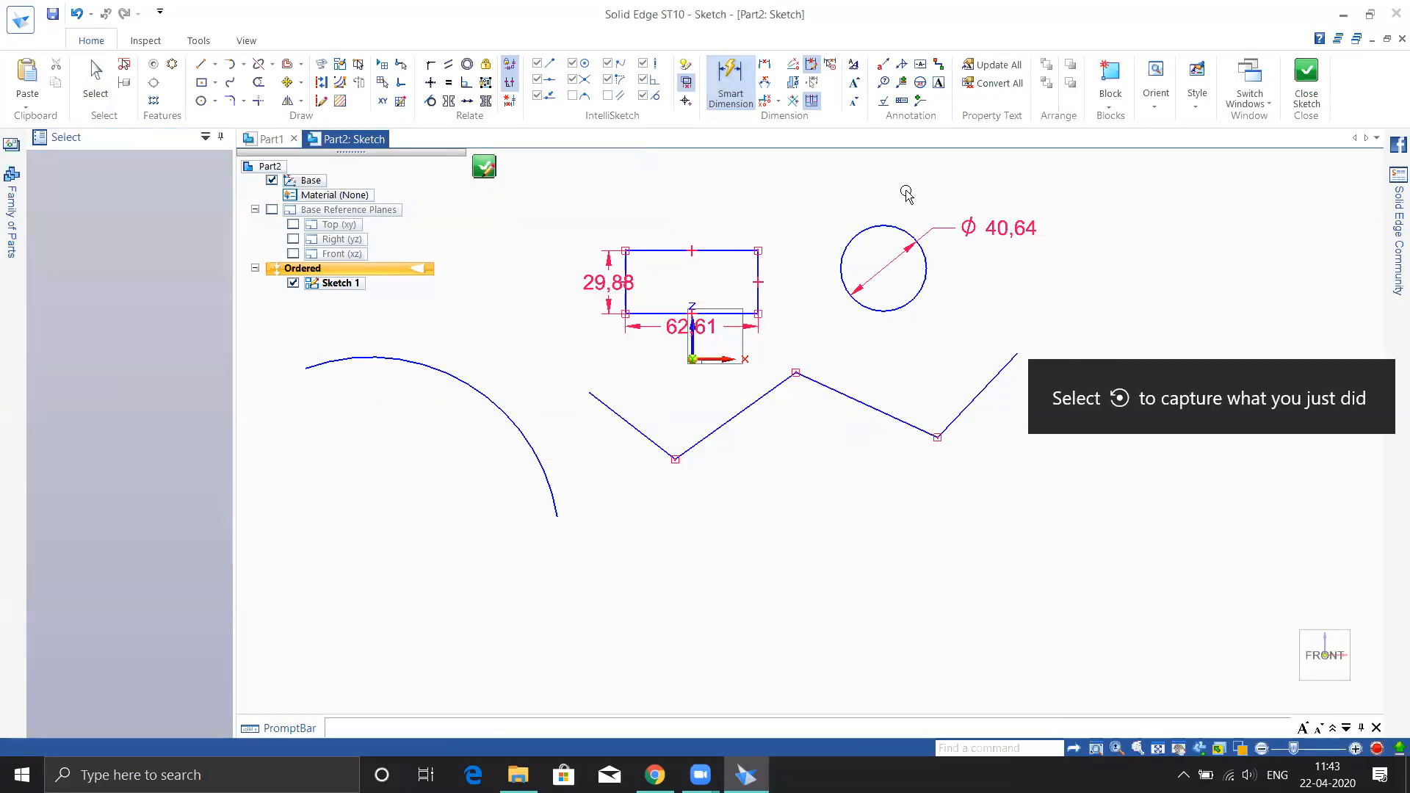
Try to dimension the angle between the zigzag's second and third lines with Smart Dimension.
left_click(731, 81)
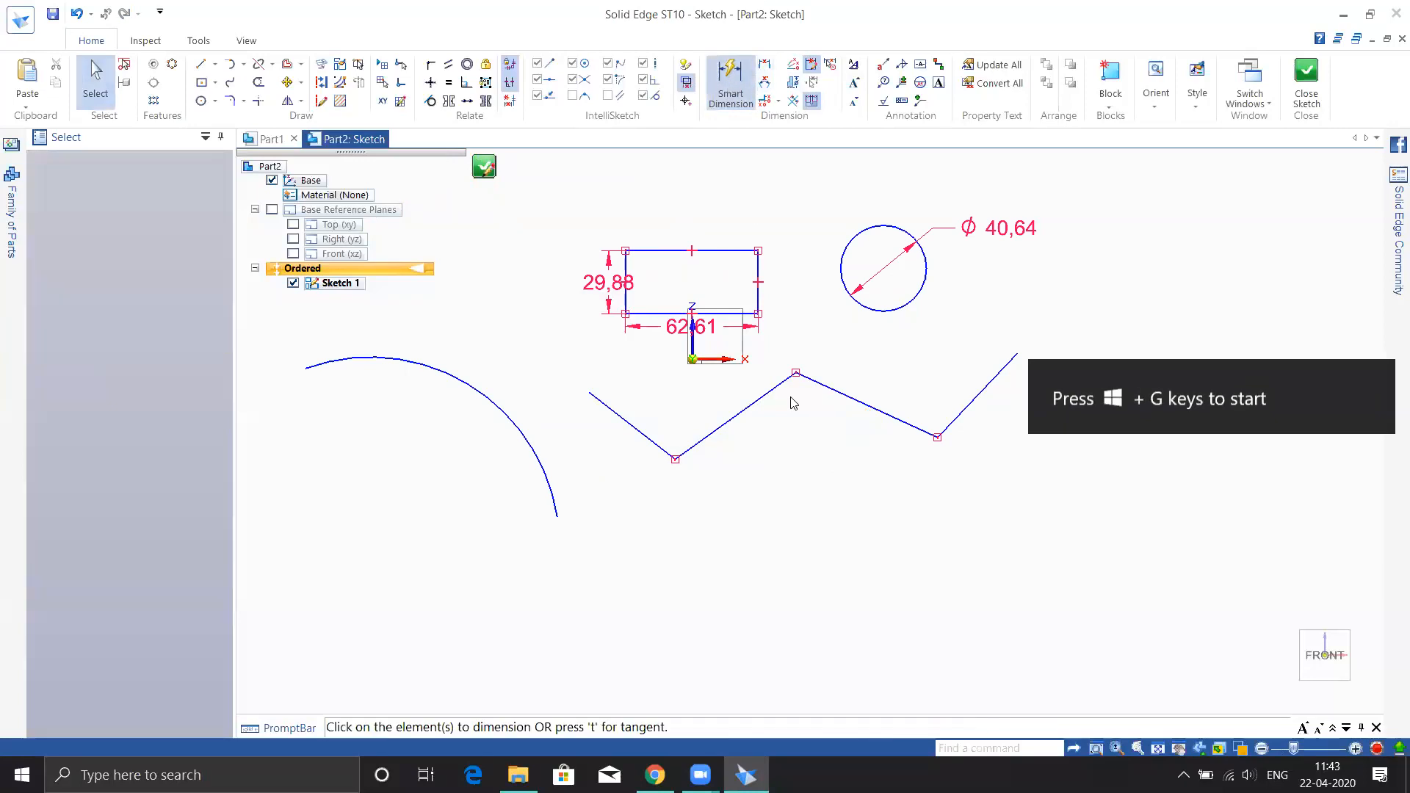
left_click(777, 385)
left_click(823, 391)
left_click(773, 427)
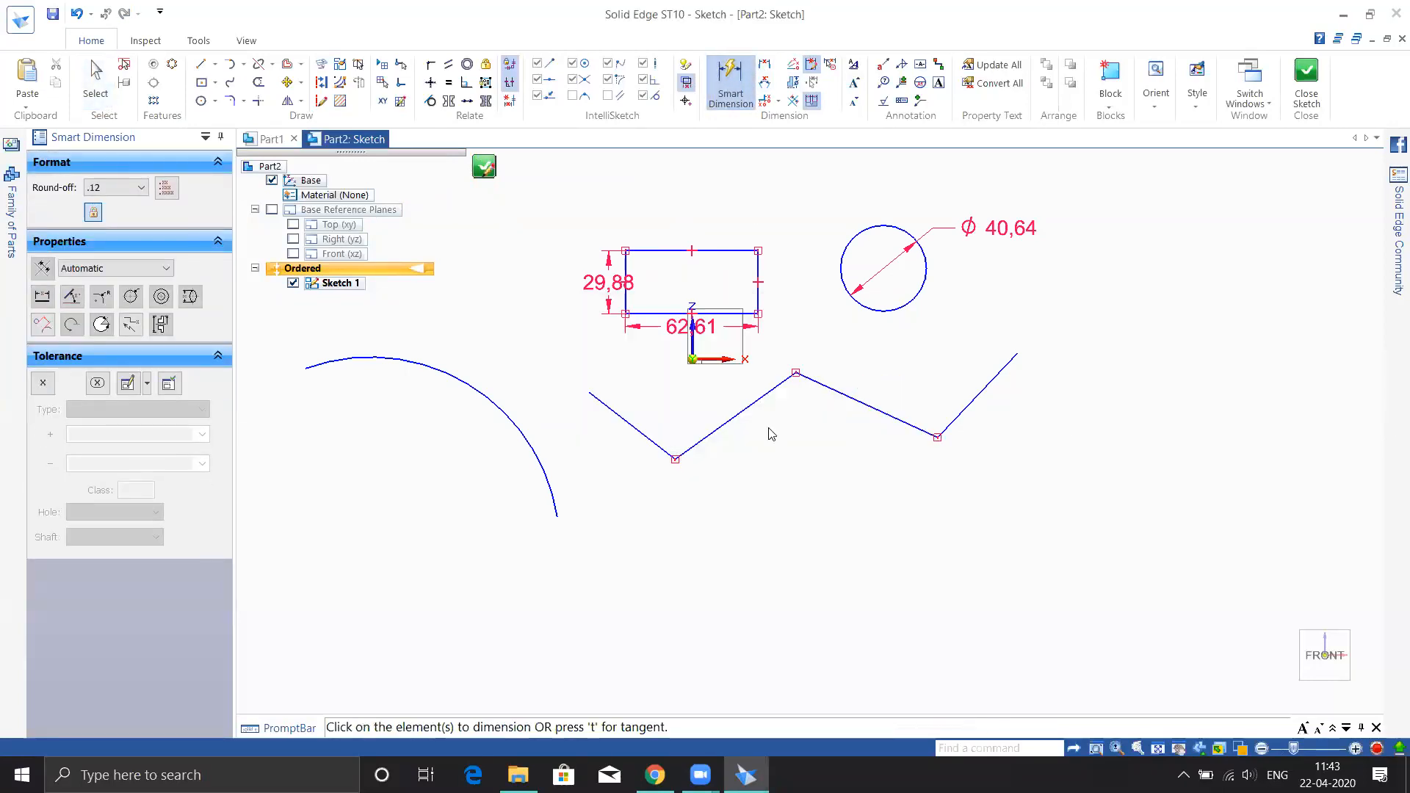
key("Escape")
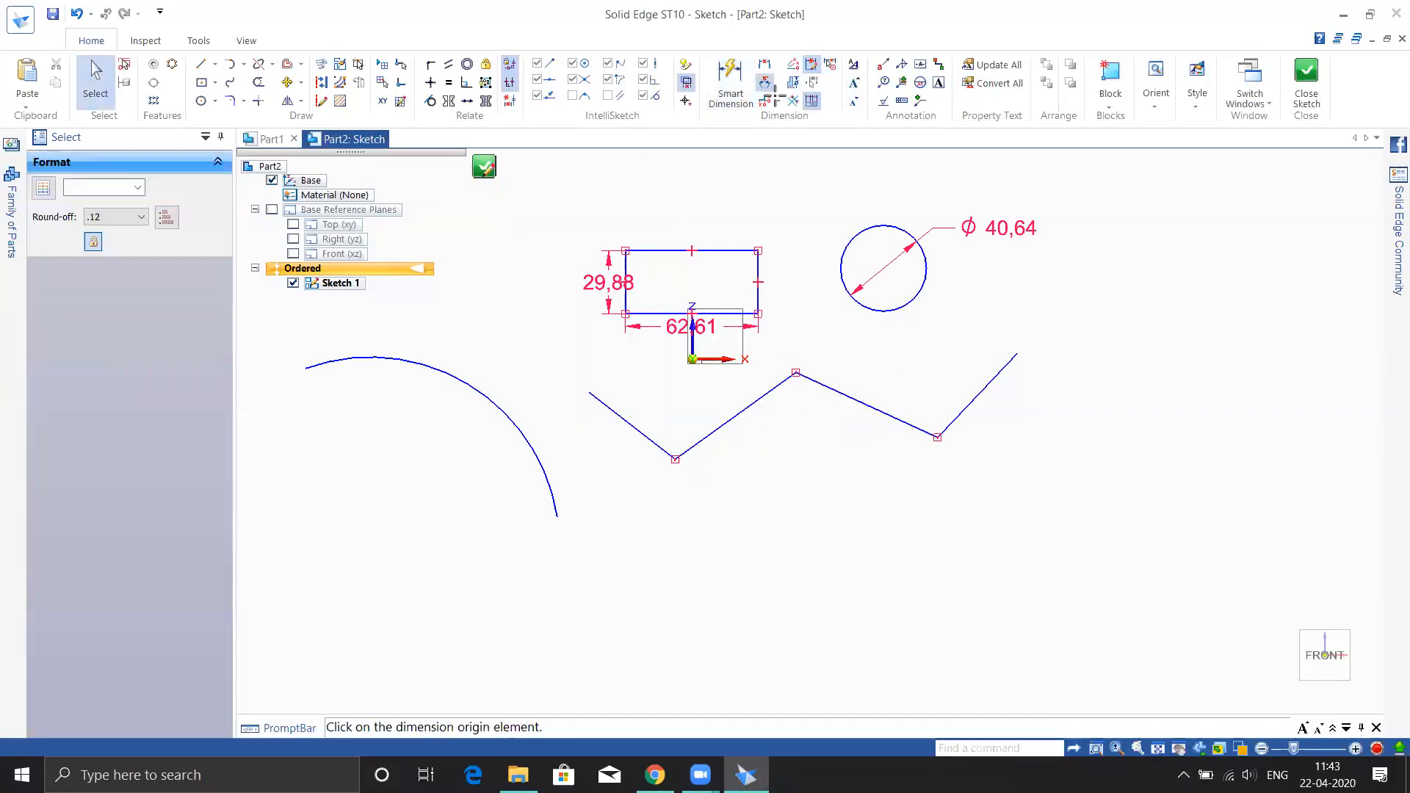
Use Angle Between to dimension the angle from the zigzag's second line to its third line and to its first line.
left_click(772, 85)
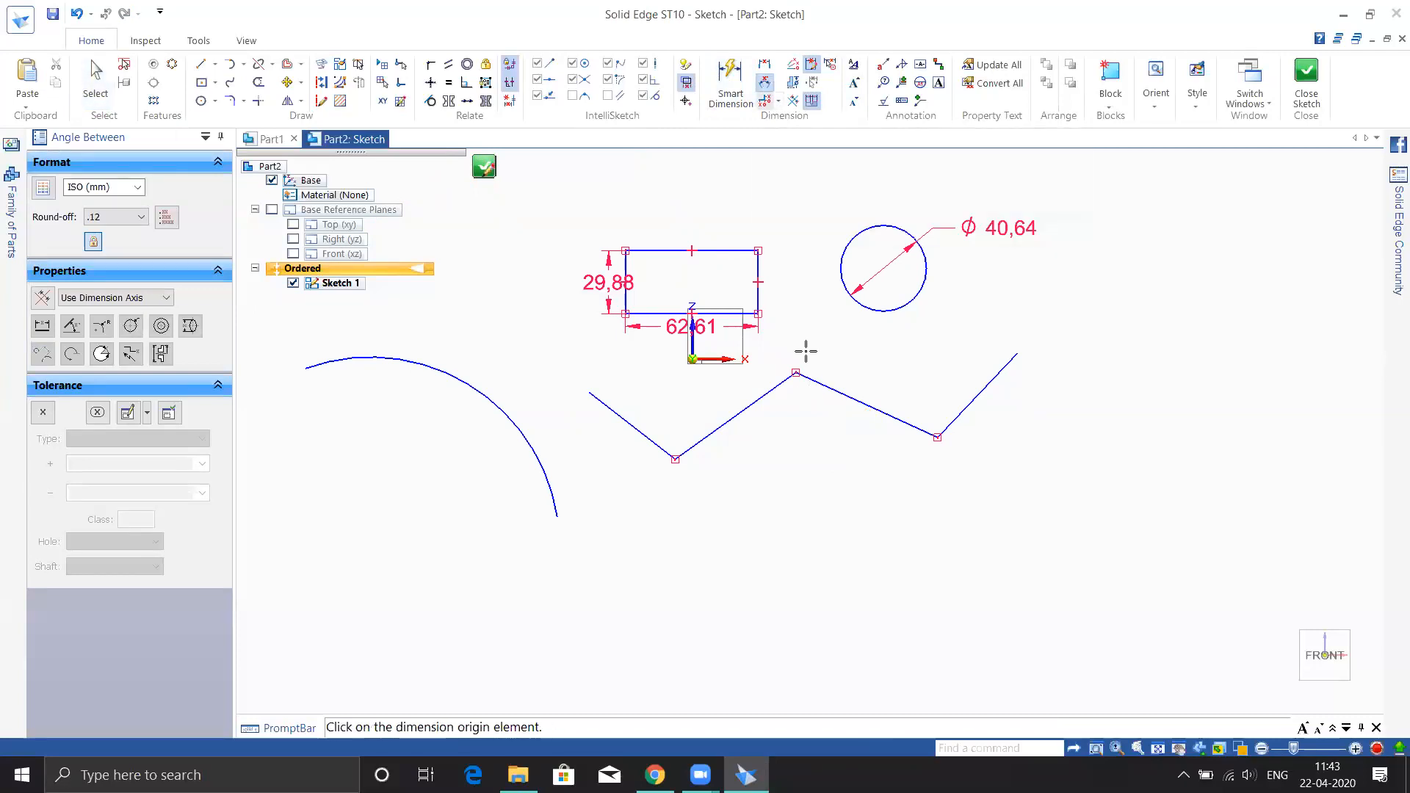
left_click(778, 387)
left_click(824, 417)
left_click(807, 465)
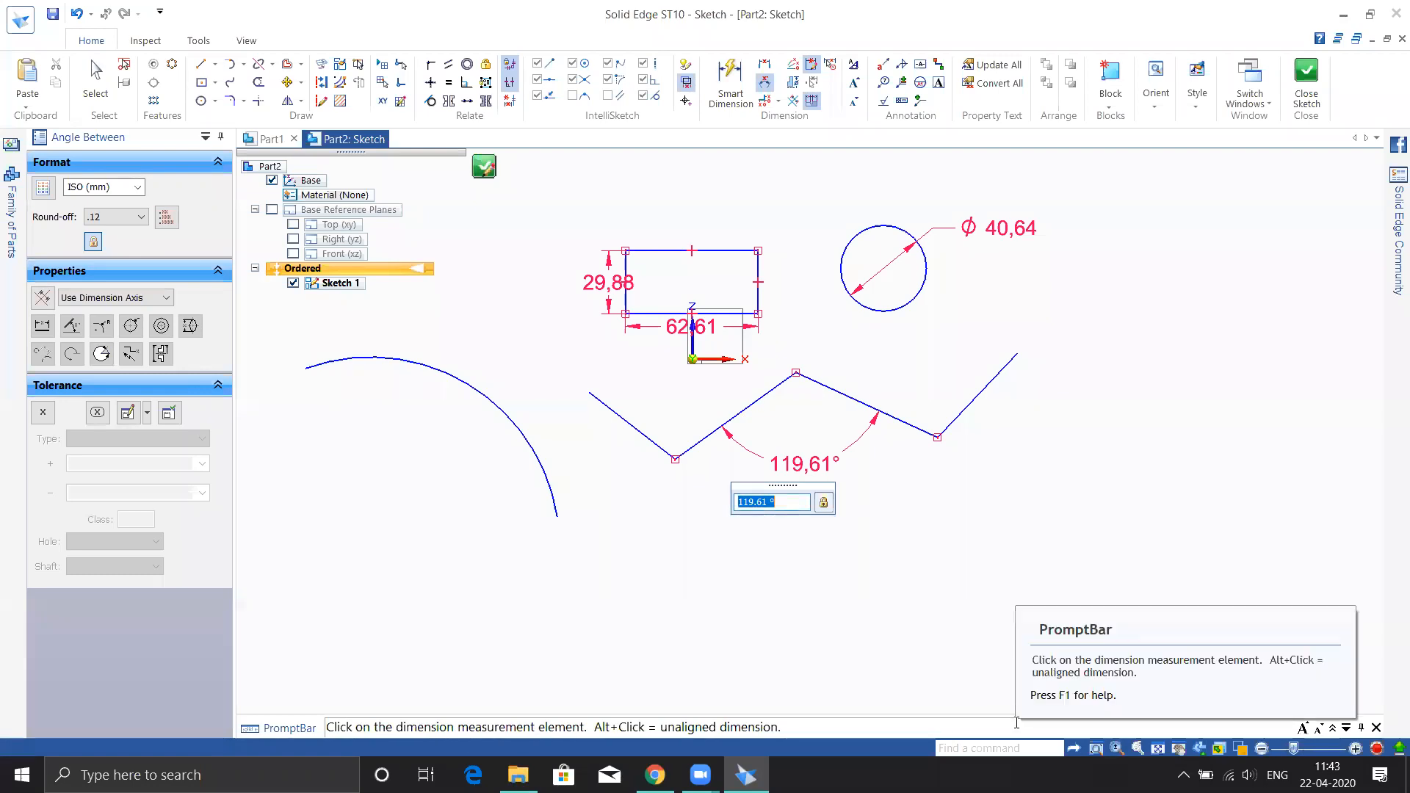
left_click(621, 409)
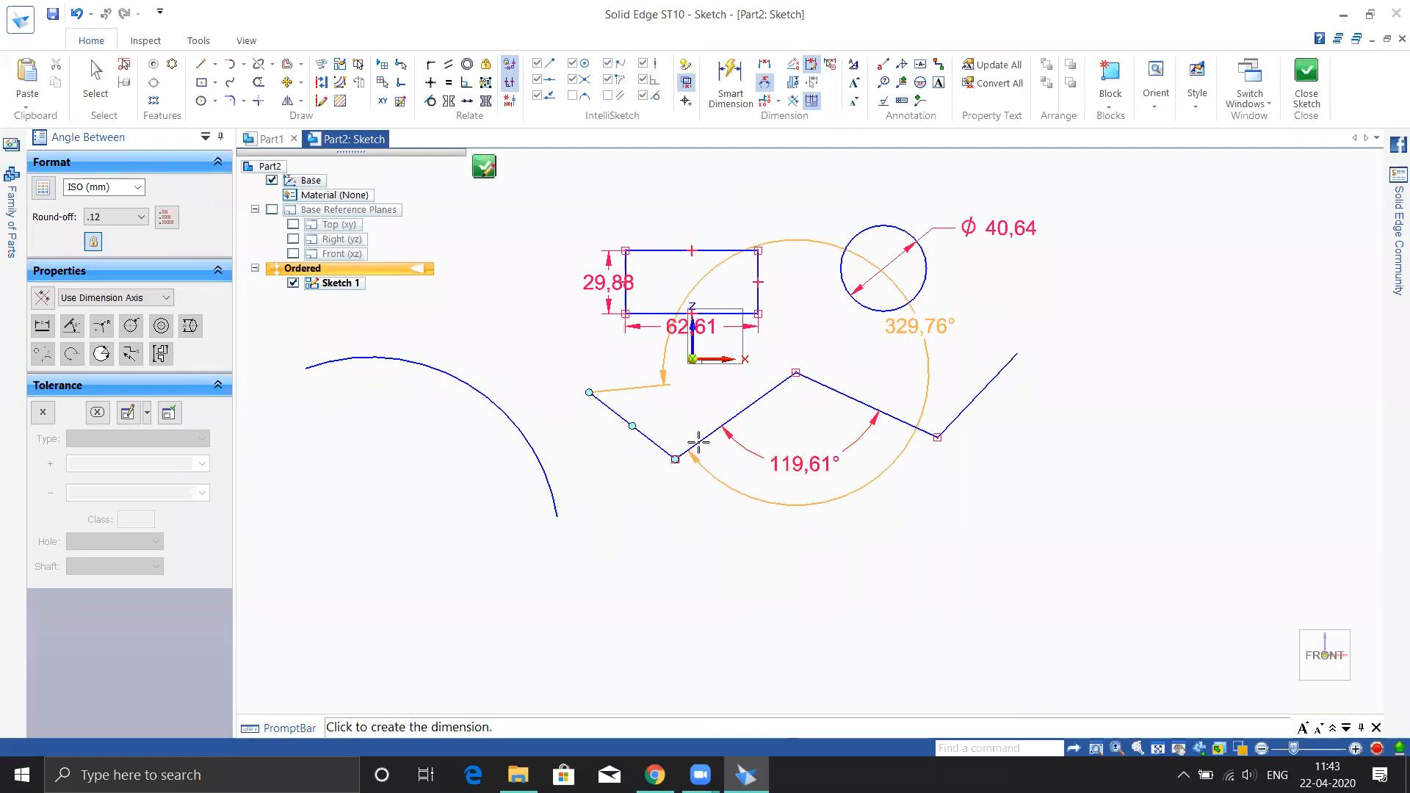
left_click(702, 442)
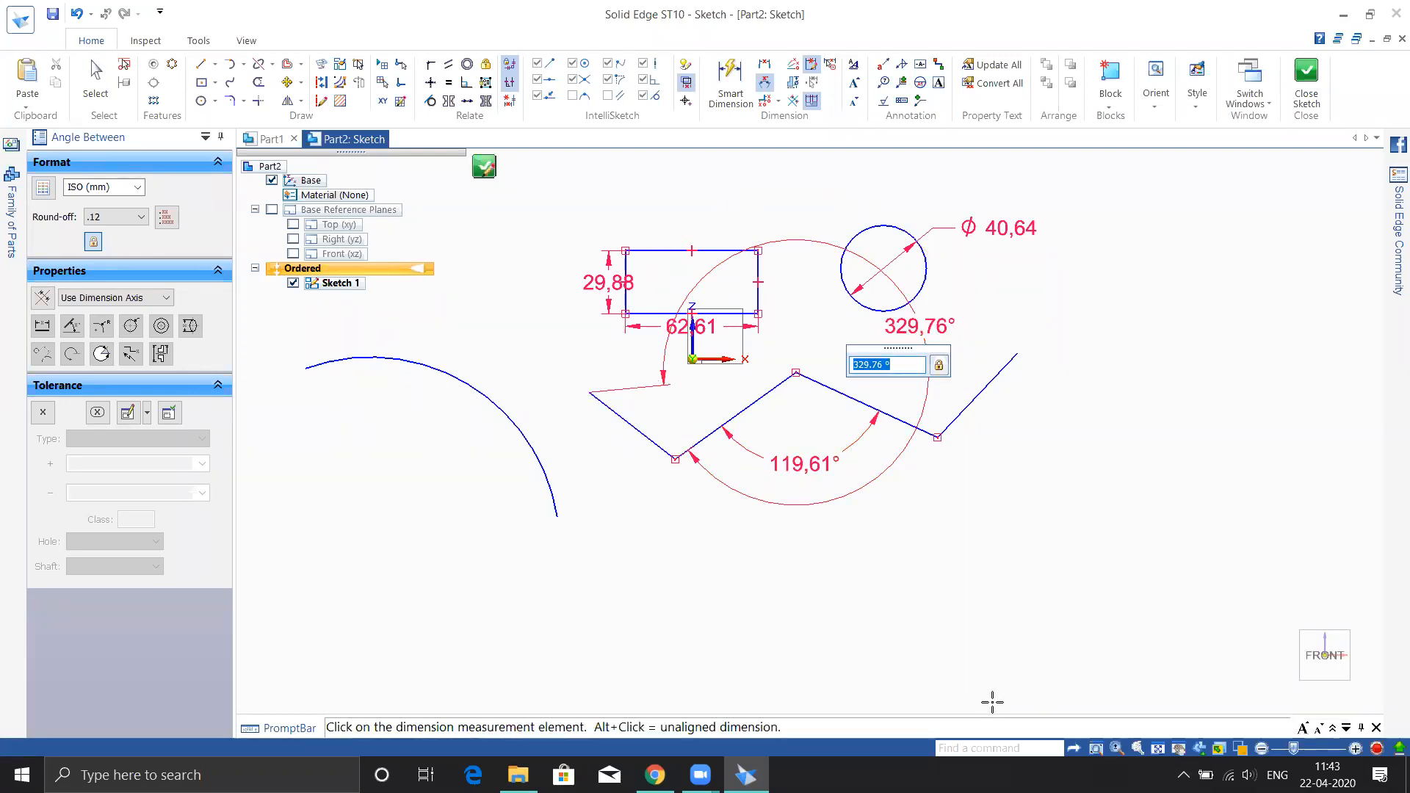
Undo both angle dimensions and delete all the remaining sketch geometry with its dimensions.
key("ctrl+z")
key("ctrl+z")
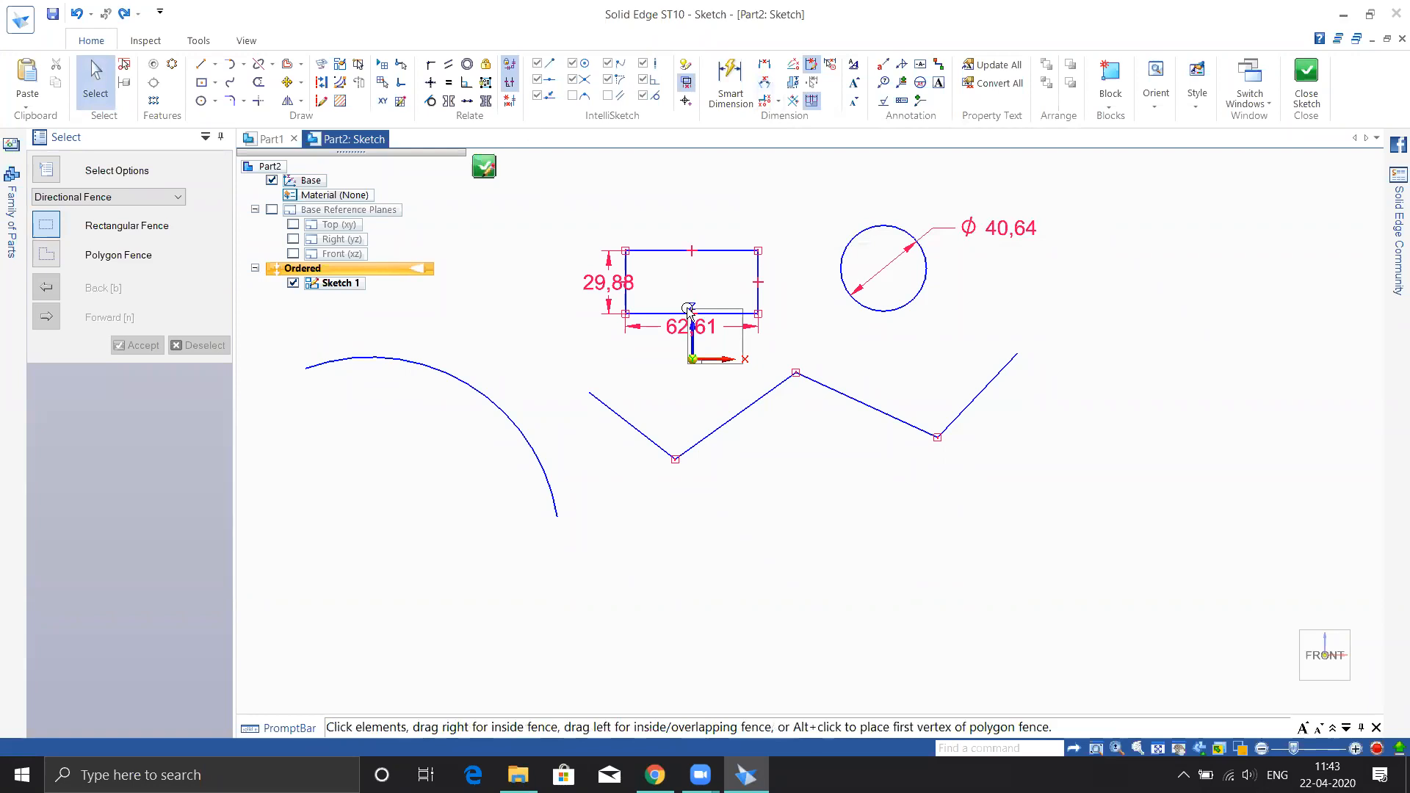
middle_click_drag(685, 408, 847, 520, "shift")
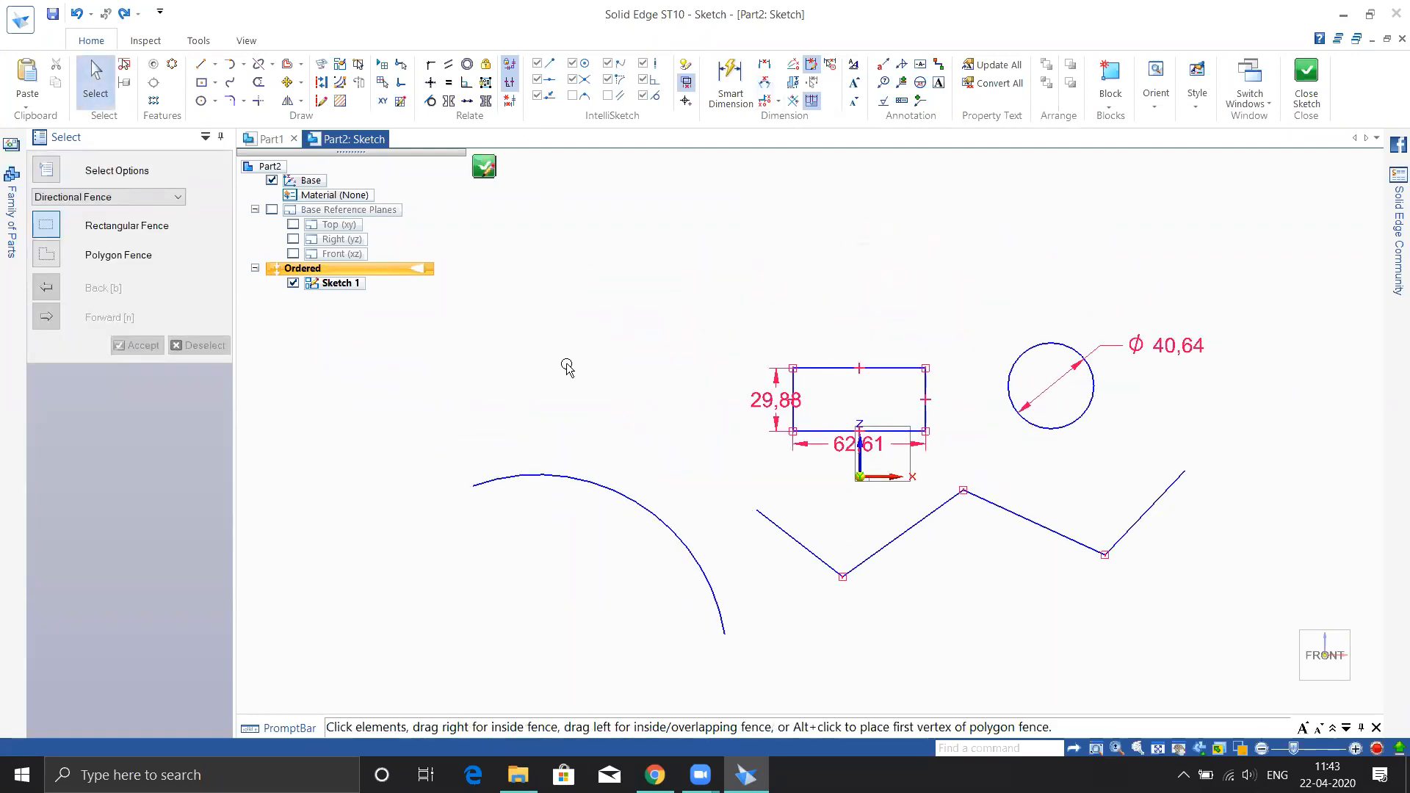
mouse_move(444, 289)
left_mouse_down()
mouse_move(1367, 705)
mouse_move(1243, 678)
left_mouse_up()
key("Delete")
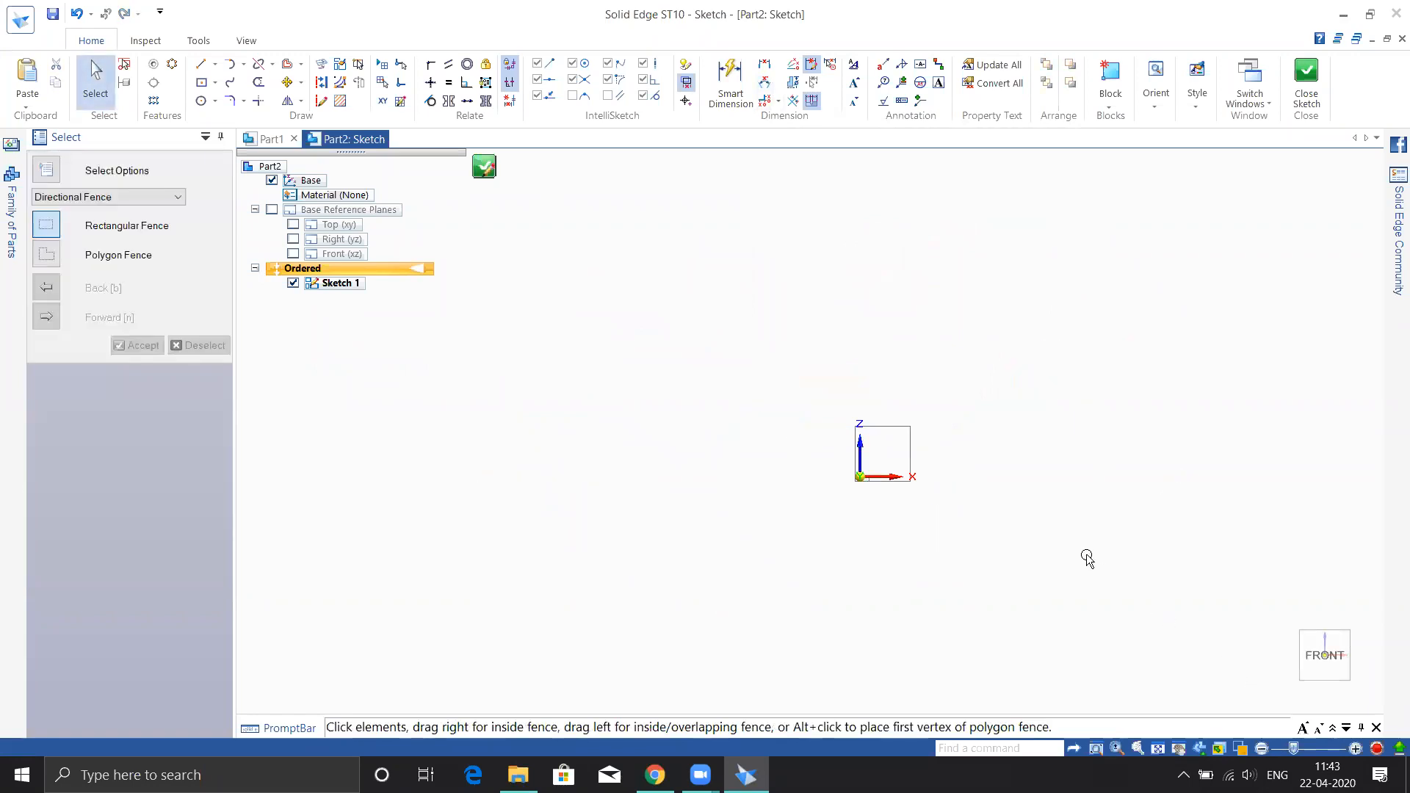
middle_click_drag(1087, 557, 983, 555, "shift")
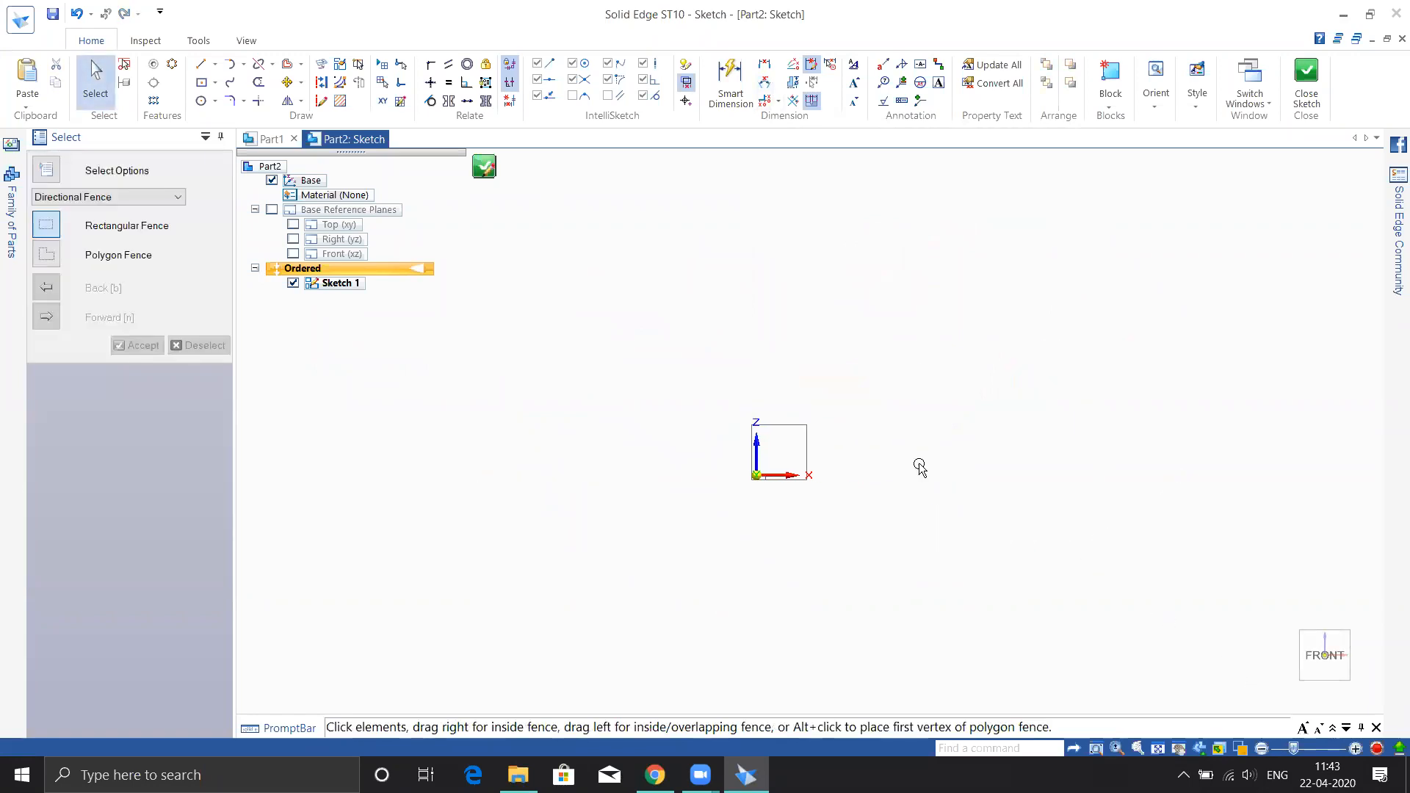
Draw a new circle by center point above and to the right of the origin.
left_click(202, 83)
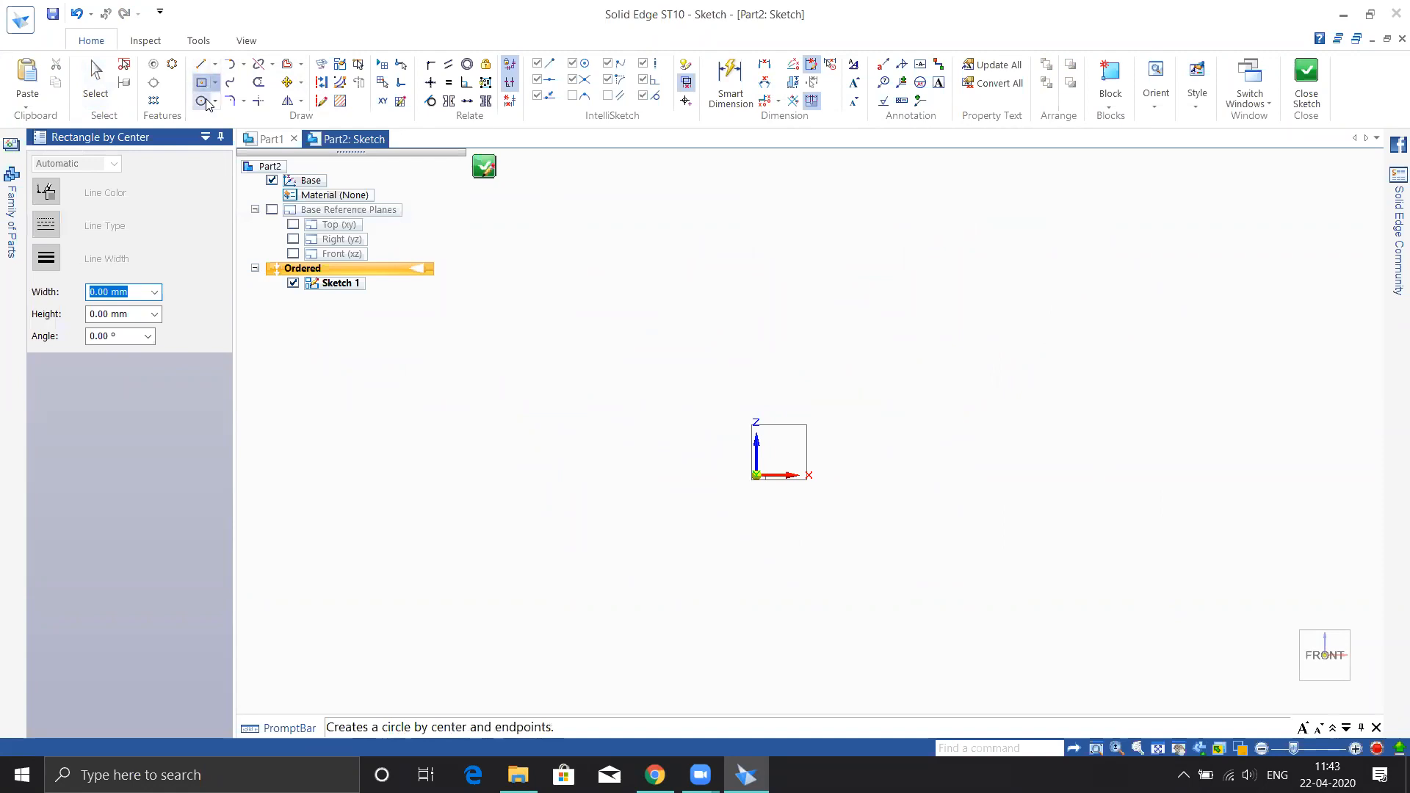
left_click(201, 100)
left_click(899, 325)
left_click(938, 393)
key("Escape")
Dimension the new circle's diameter with Smart Dimension and set it to 70 mm.
left_click(731, 81)
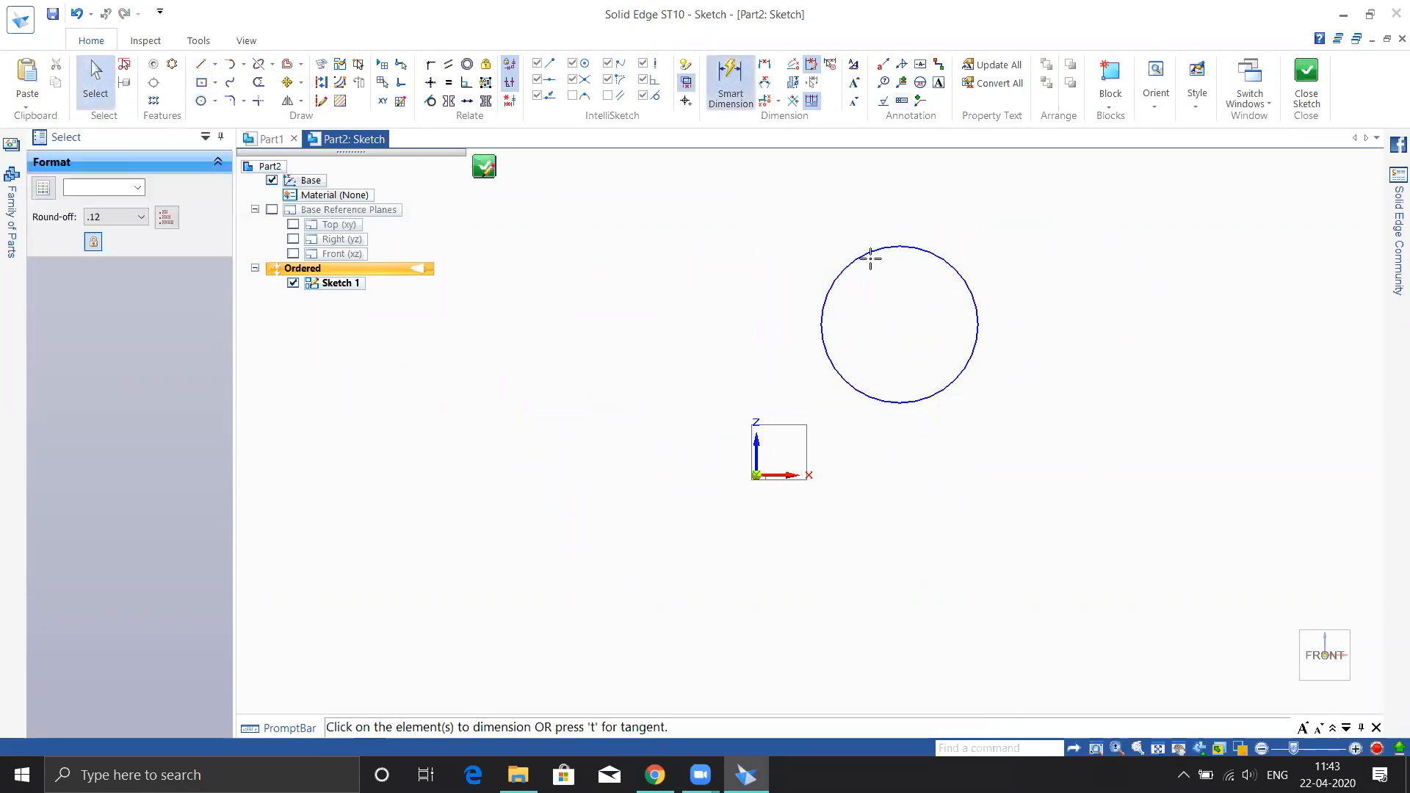
left_click(880, 250)
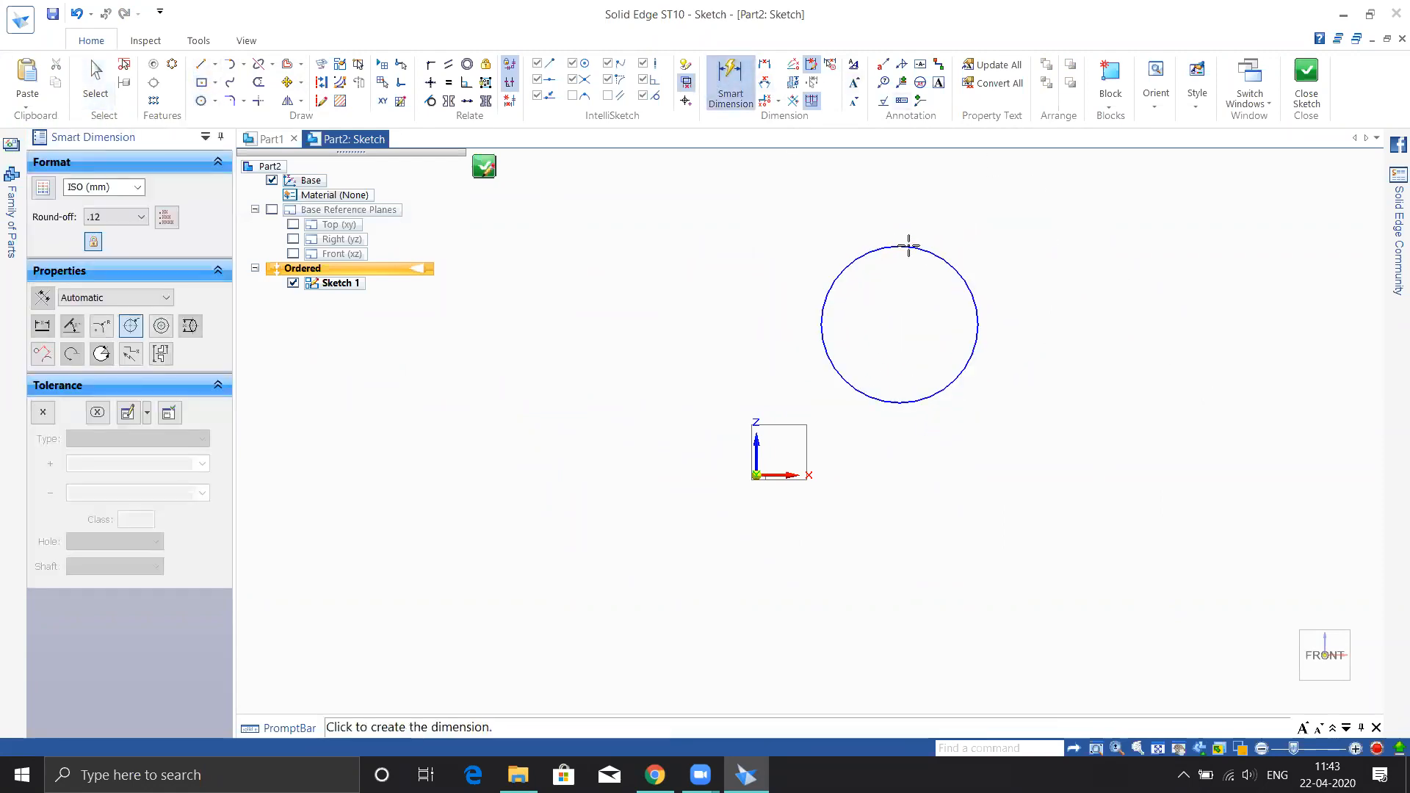
left_click(1009, 240)
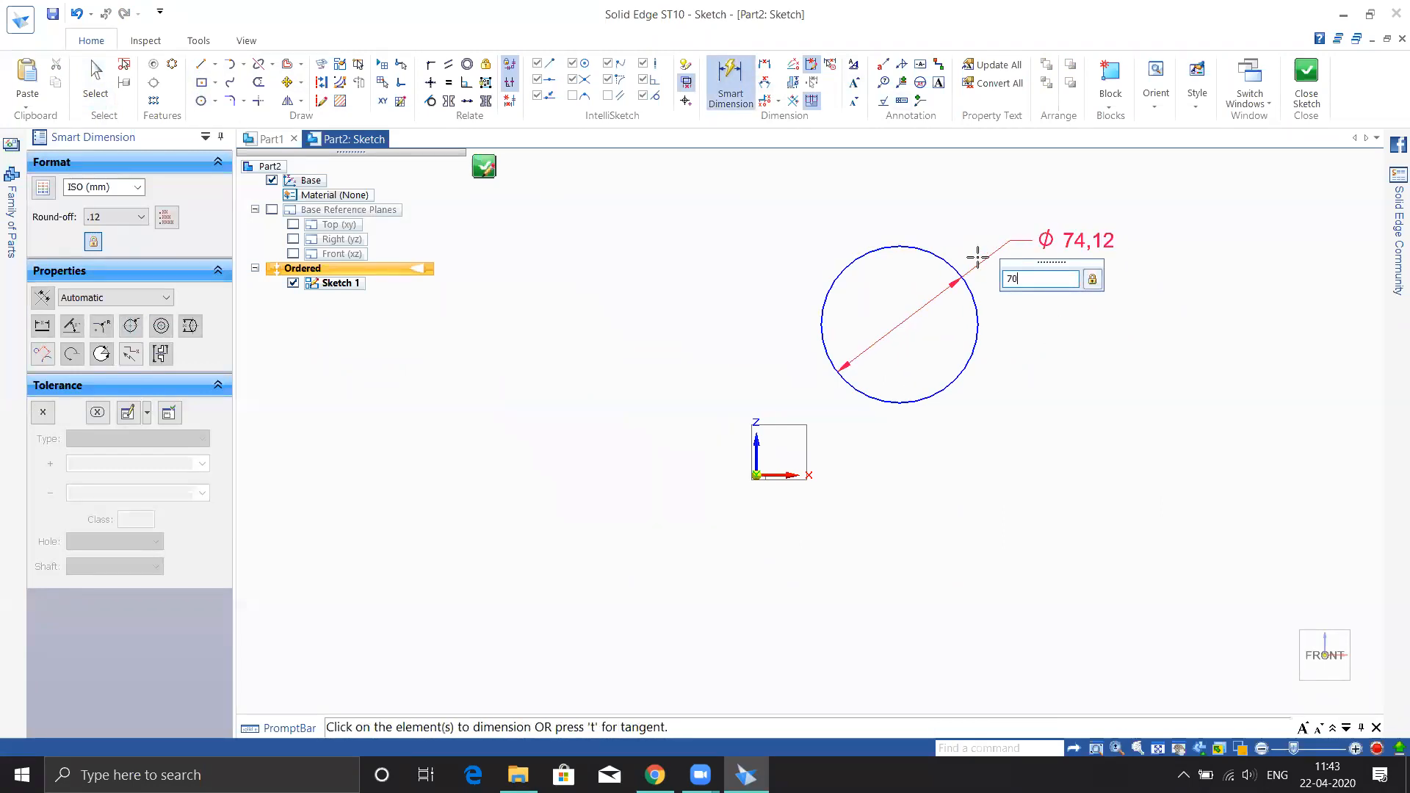
type("70")
key("Return")
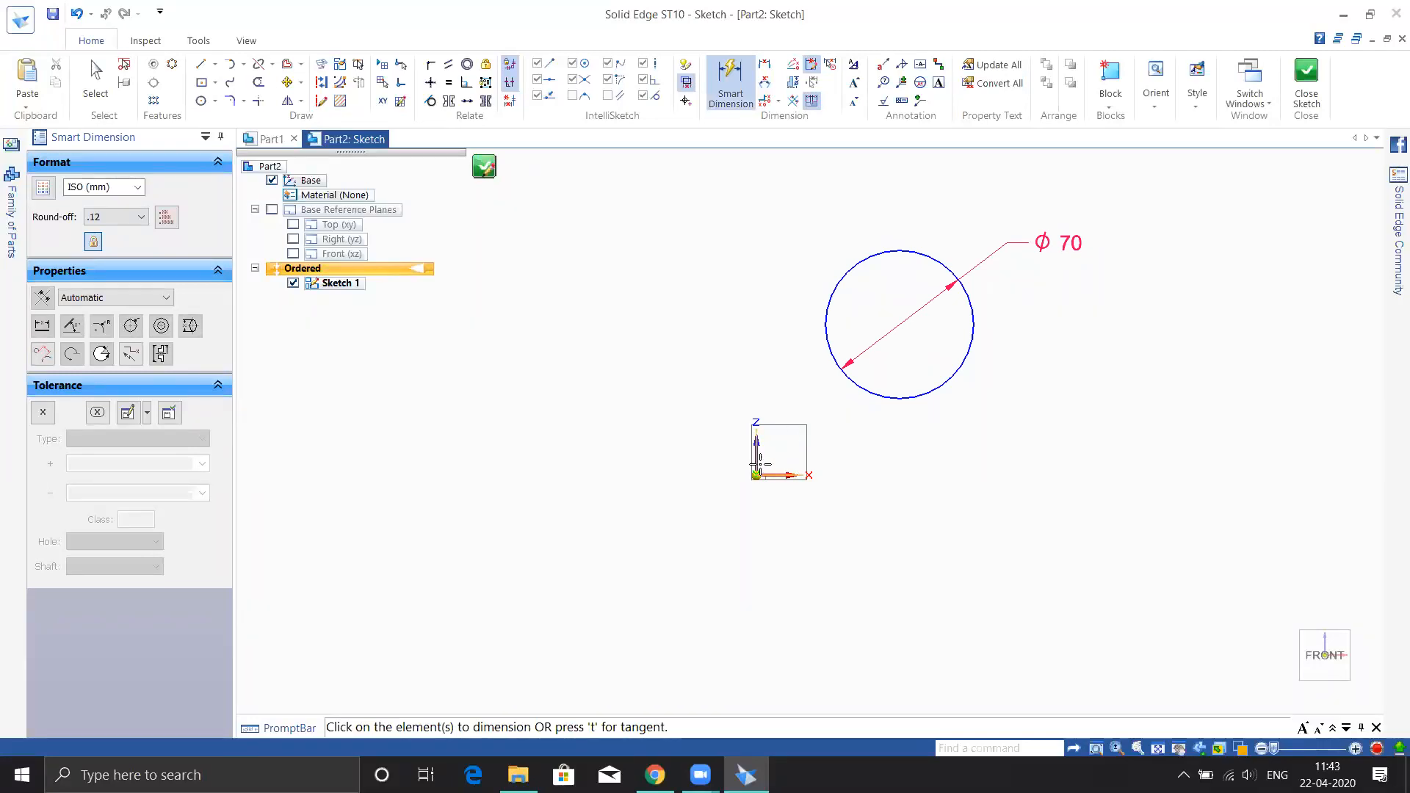
Dimension the circle center's vertical distance from the X axis and its horizontal distance from the Z axis, keeping the drawn values.
left_click(778, 476)
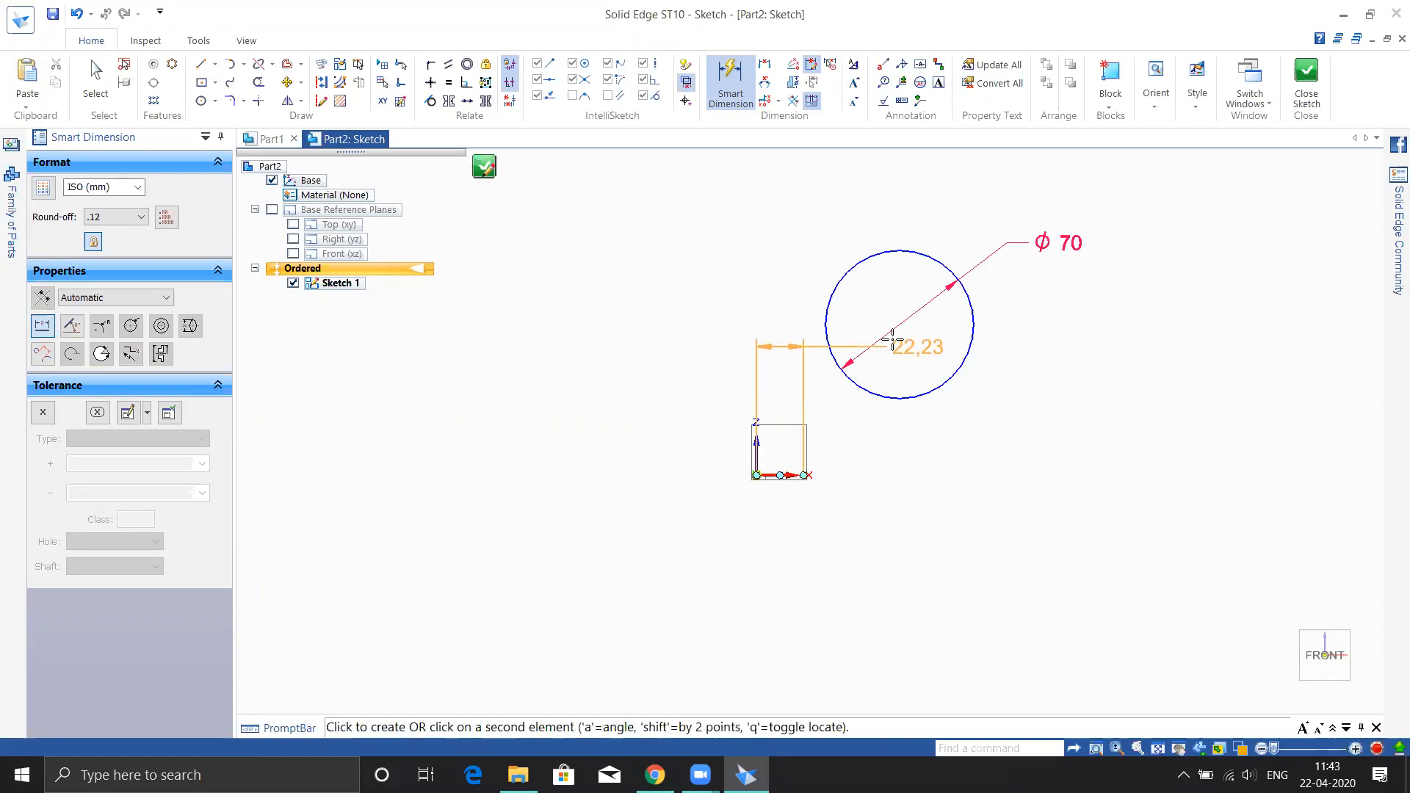
left_click(950, 277)
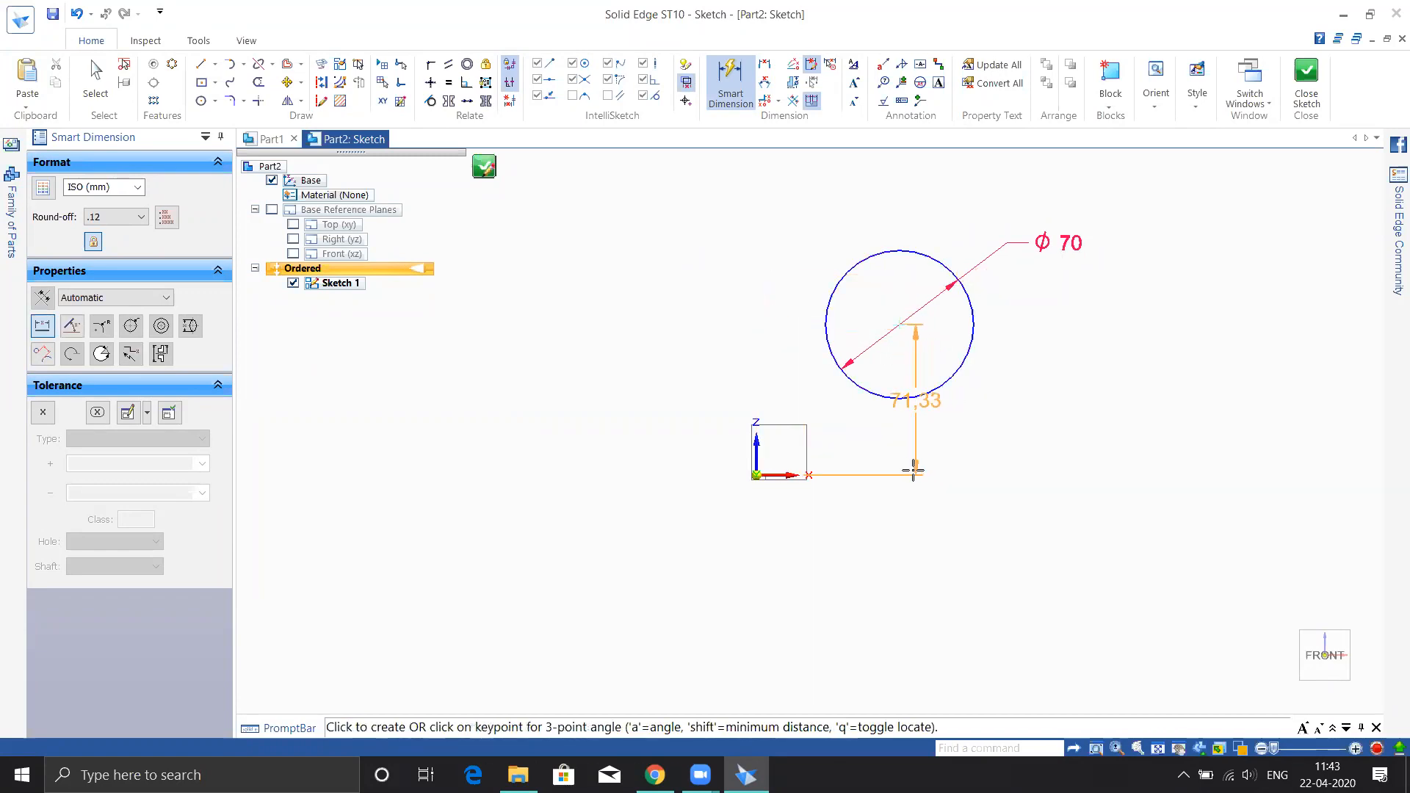
left_click(1025, 421)
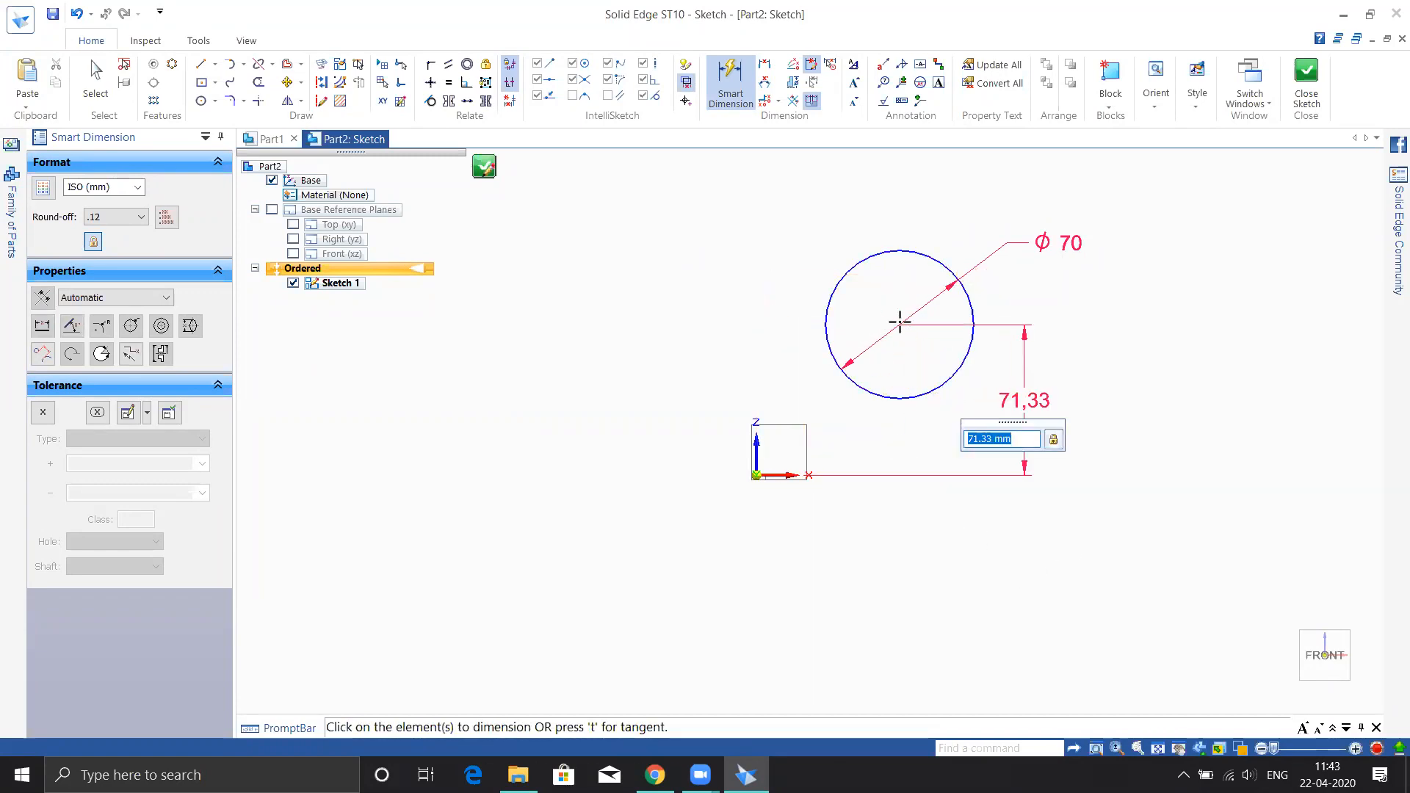
left_click(758, 452)
left_click(853, 387)
left_click(827, 225)
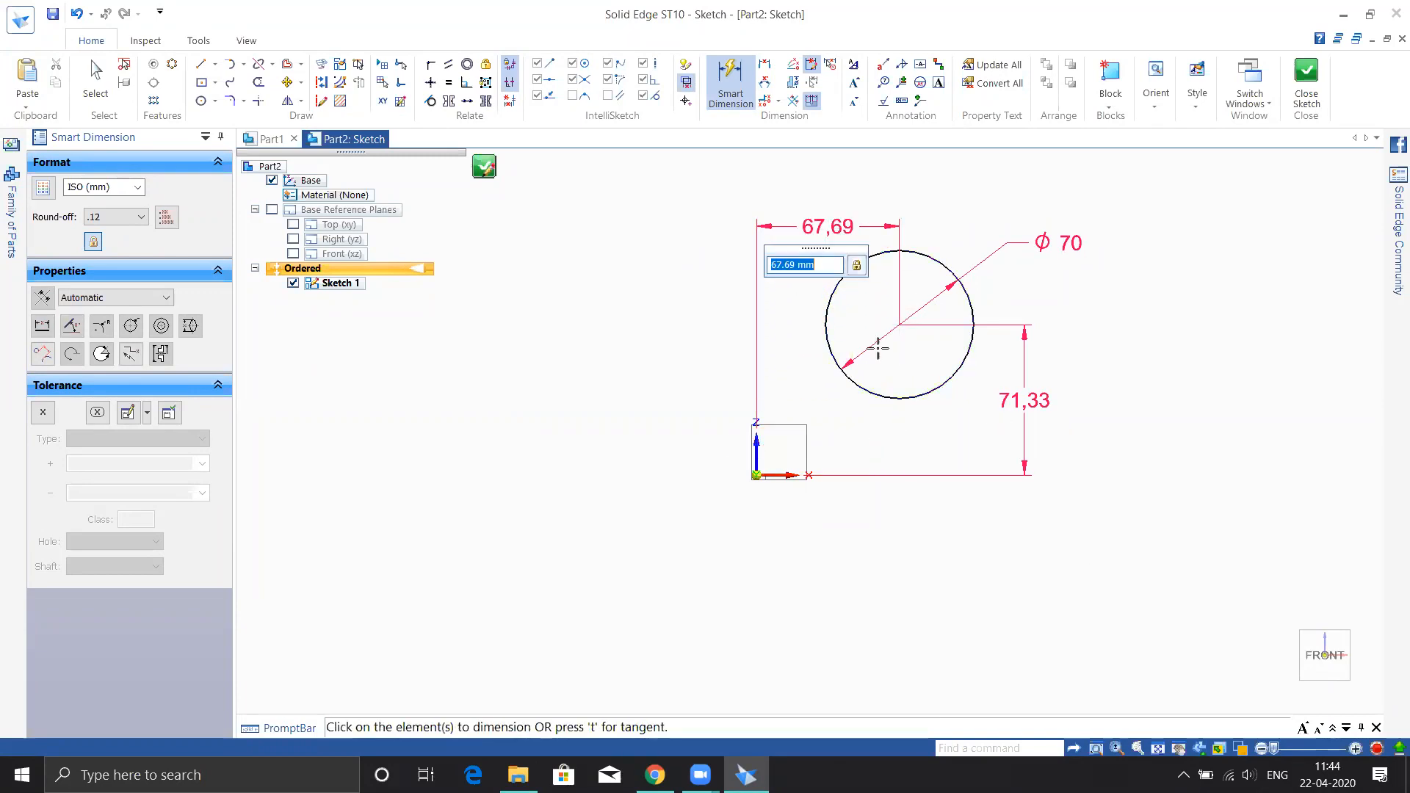
key("Escape")
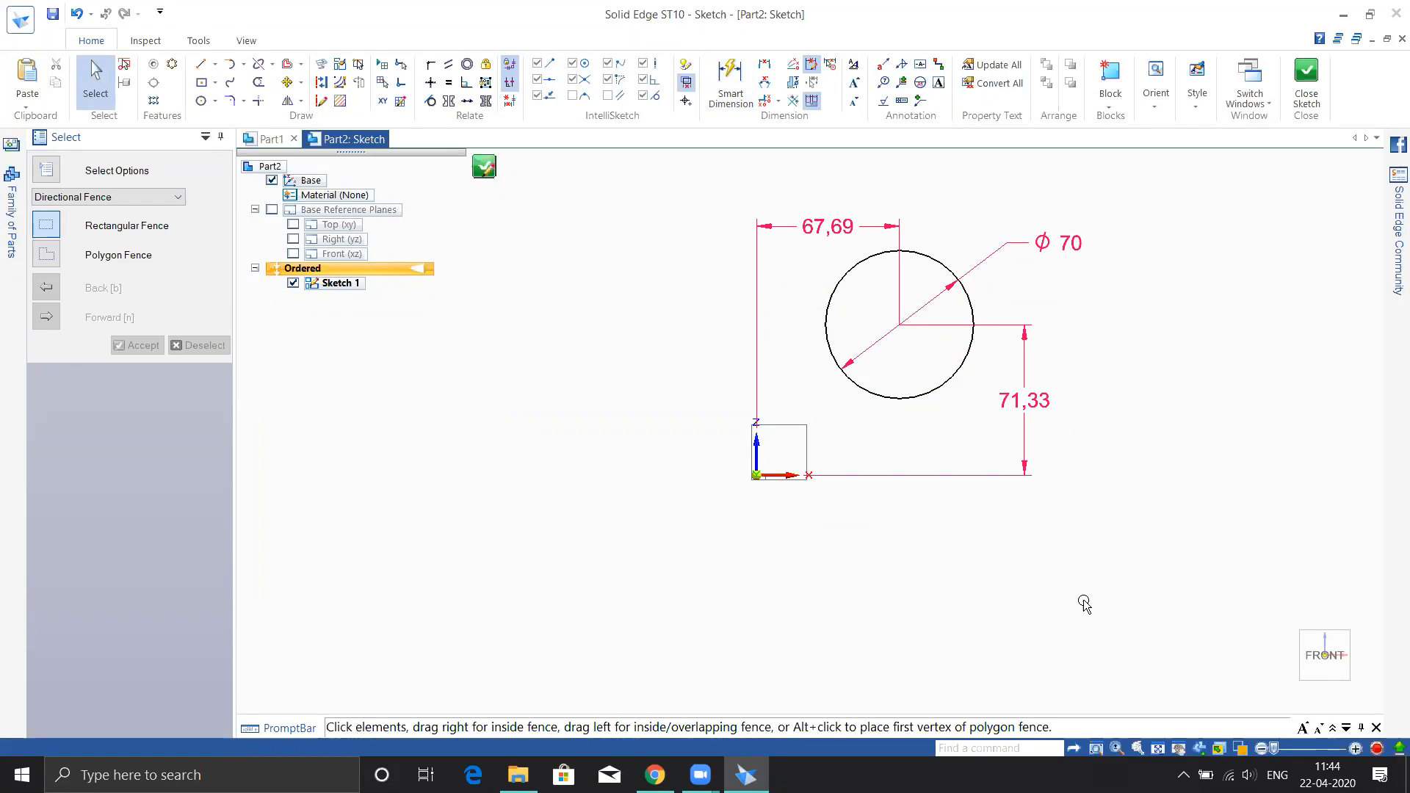
Undo the circle and all its dimensions, leaving the sketch empty.
key("ctrl+z")
key("ctrl+z")
key("ctrl+z")
key("ctrl+z")
key("ctrl+z")
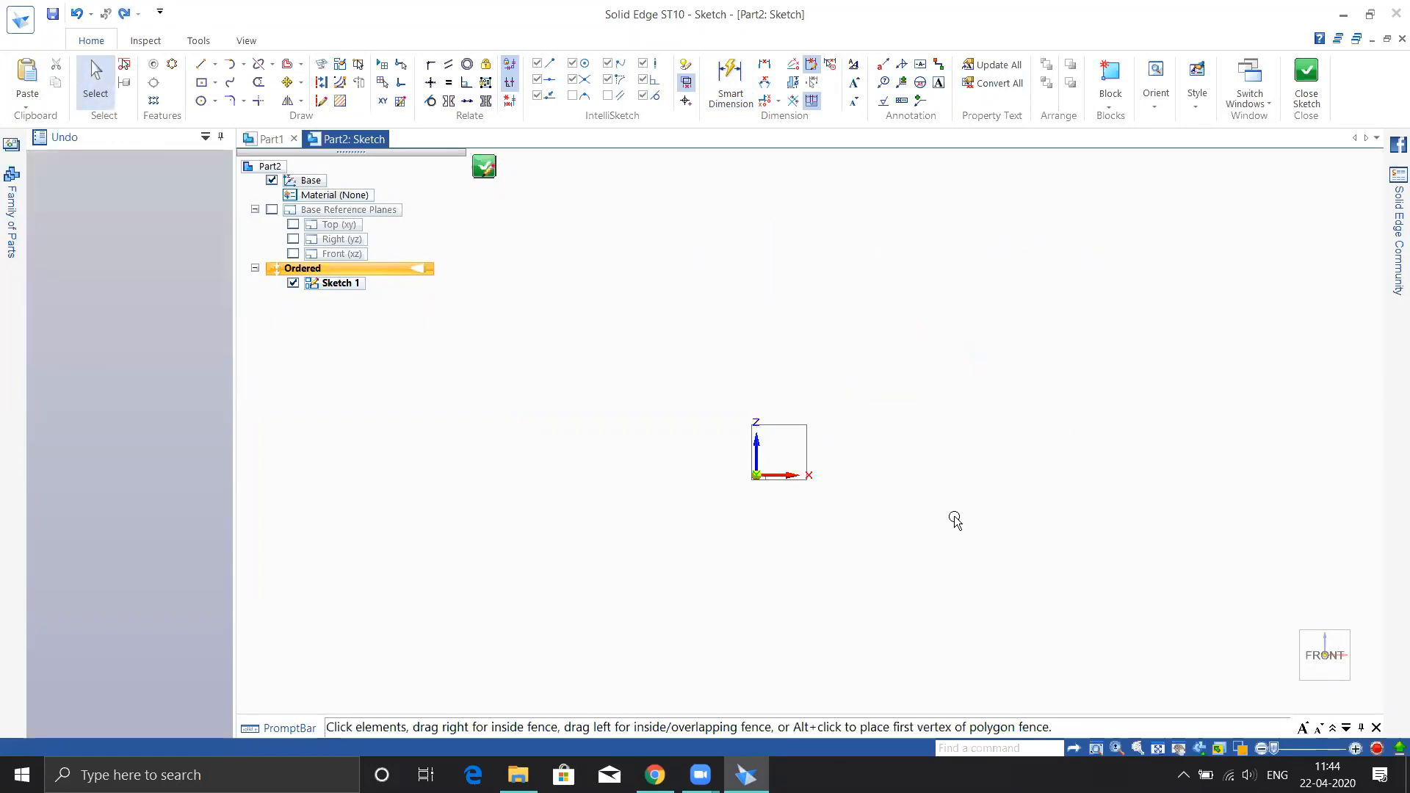
middle_click_drag(891, 472, 918, 502, "shift")
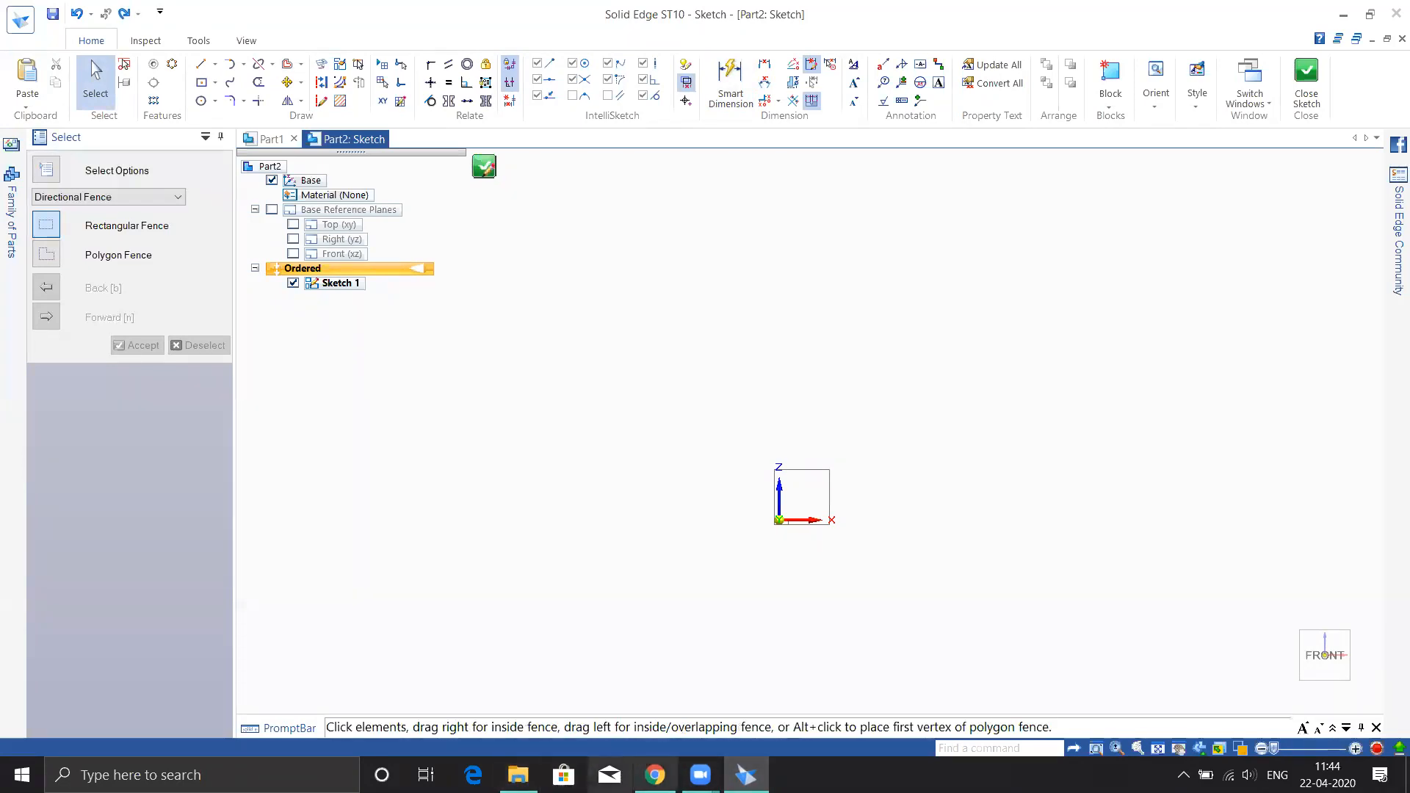
Switch to Google Chrome, examine the inverted-T profile and its dimensions in the practice drawing, and return to Solid Edge.
left_click(655, 775)
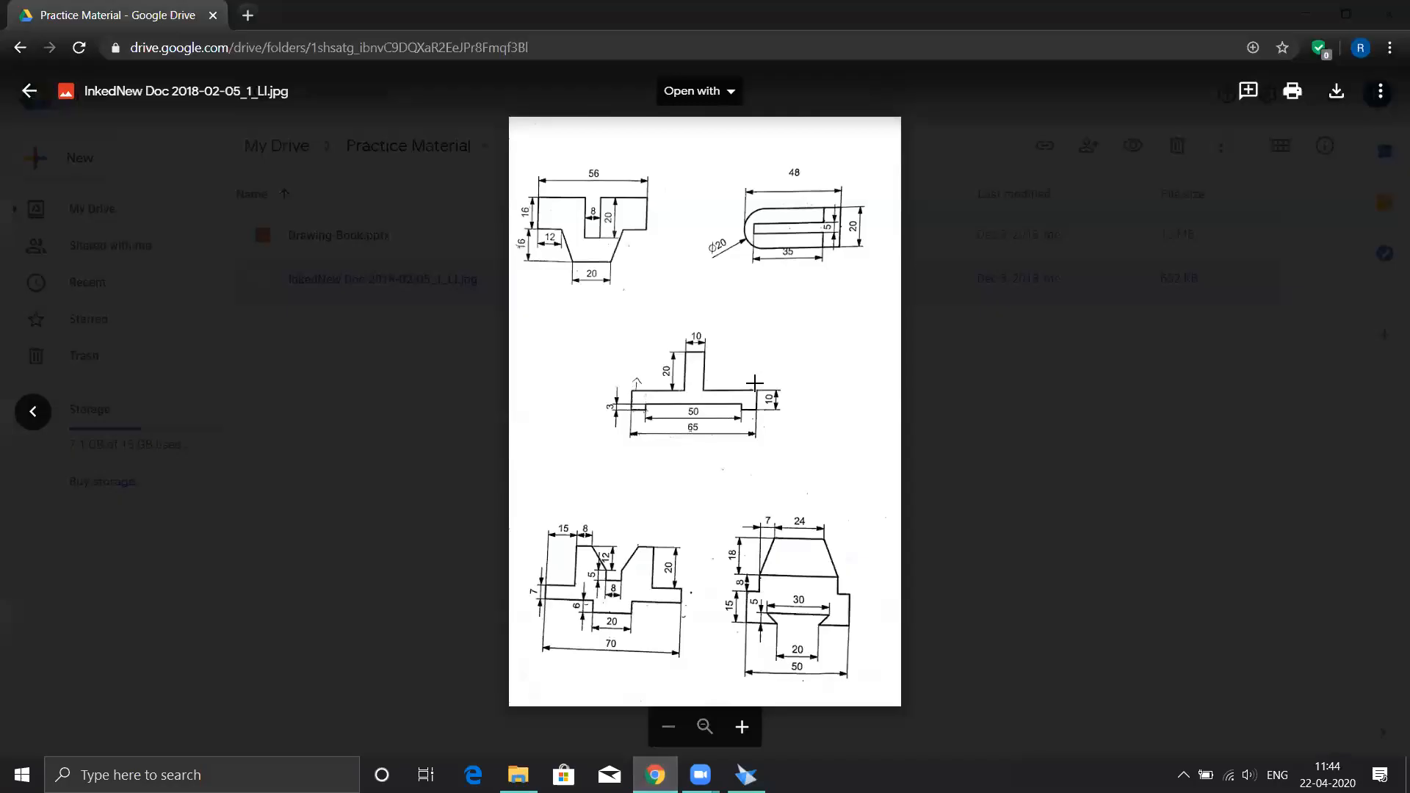
scroll(696, 348, "up", 3)
left_click_drag(795, 328, 875, 384)
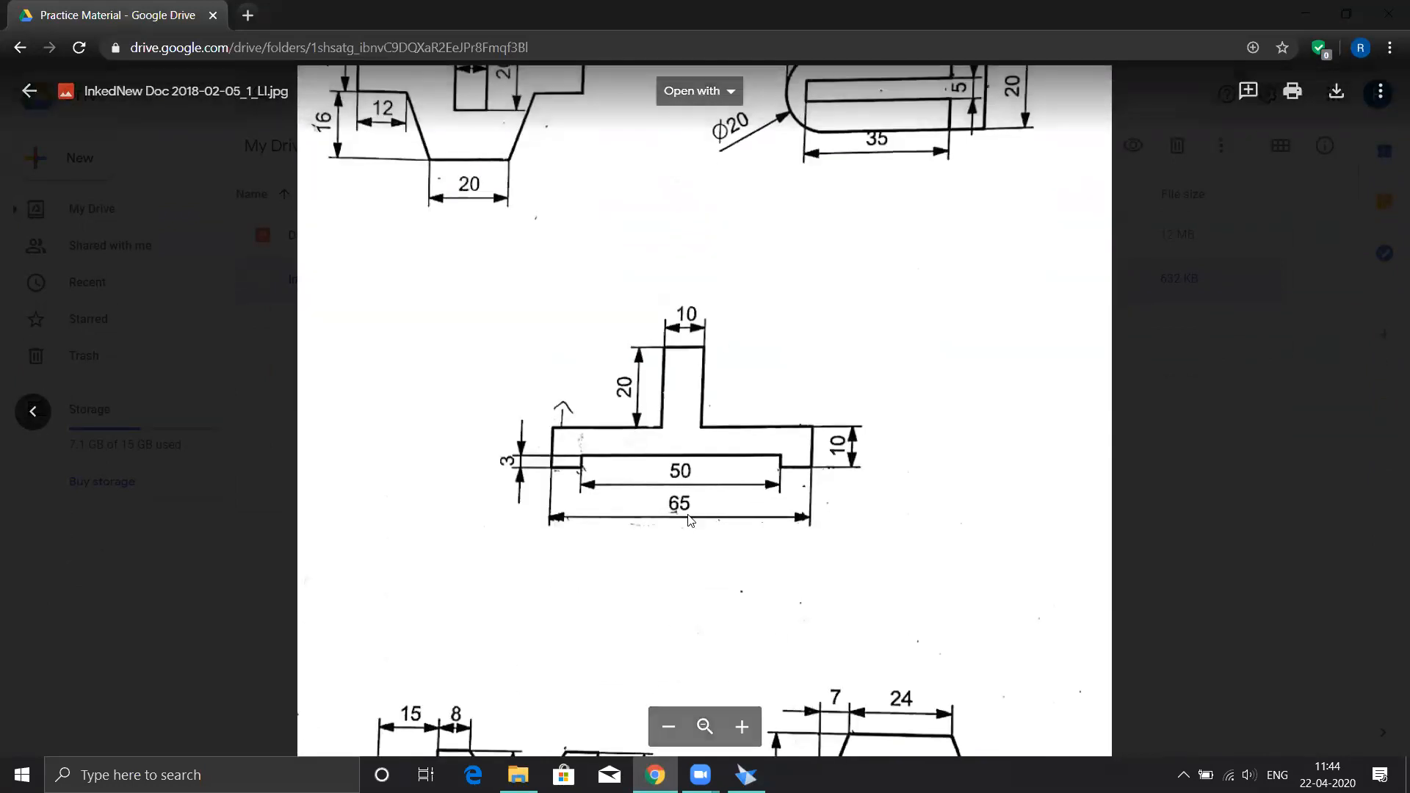
left_click_drag(699, 580, 744, 430)
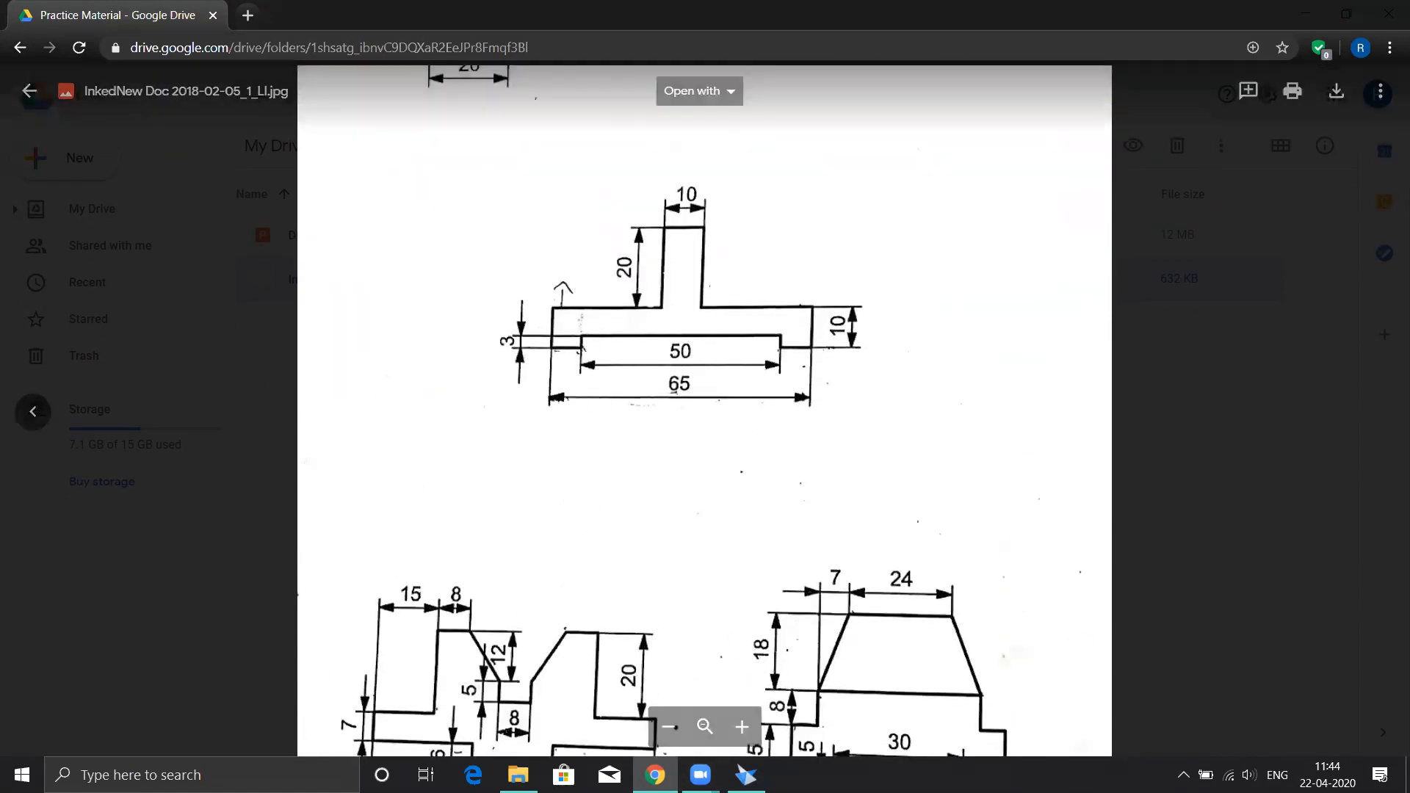
left_click(745, 775)
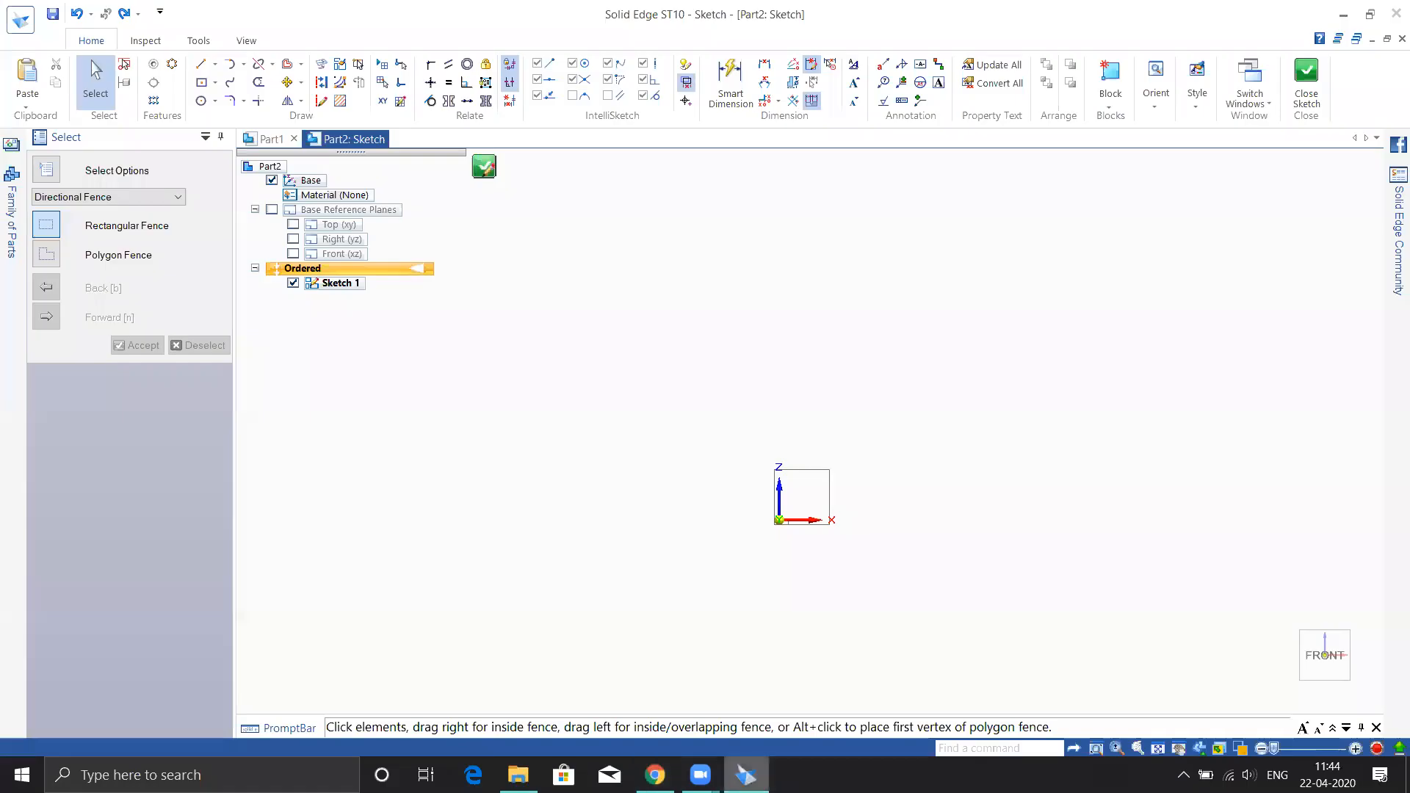
Sketch the inverted-T profile's horizontal recess edge, right foot and right shoulder about 47 mm long as one line chain around the origin.
left_click(200, 64)
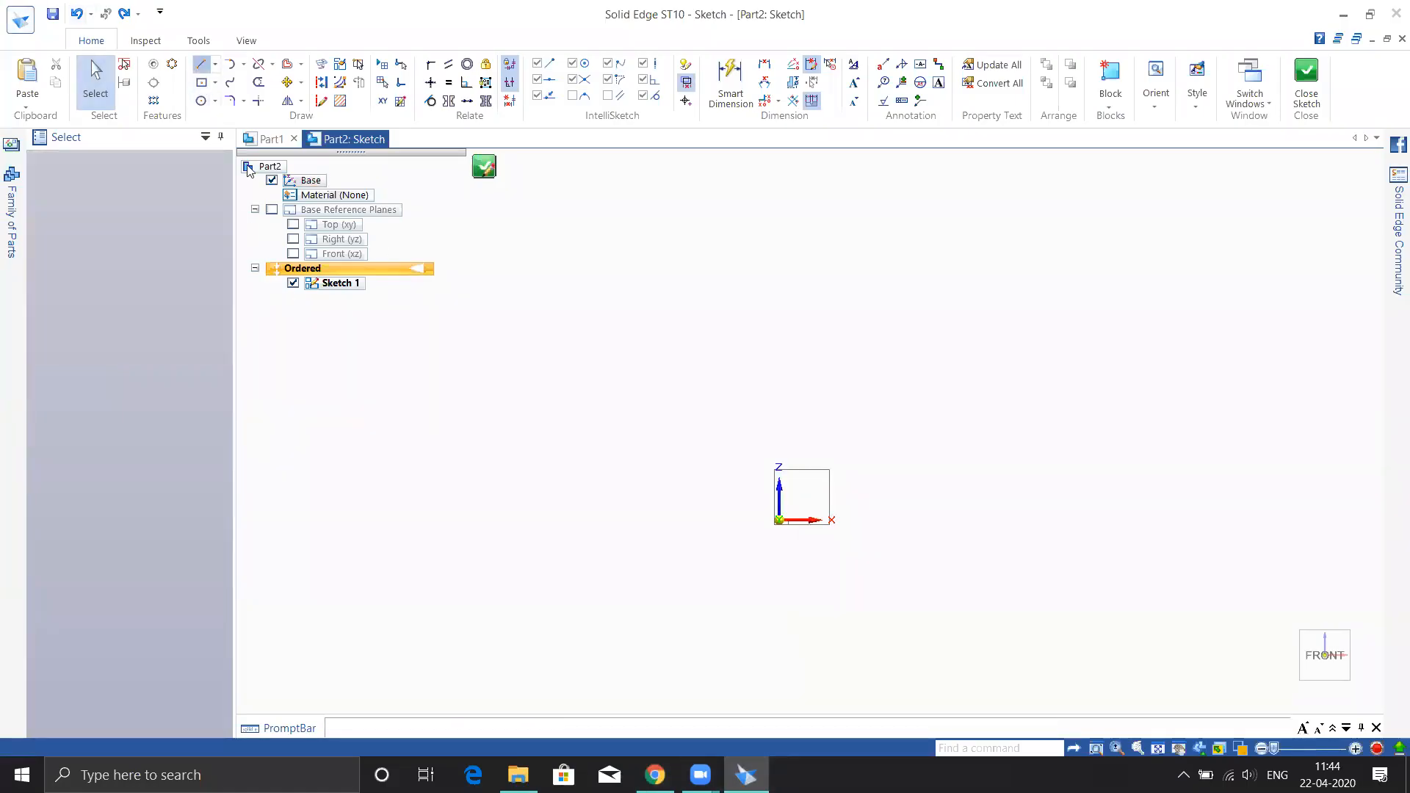
mouse_move(683, 609)
middle_mouse_down("shift")
mouse_move(722, 510)
mouse_move(686, 530)
middle_mouse_up("shift")
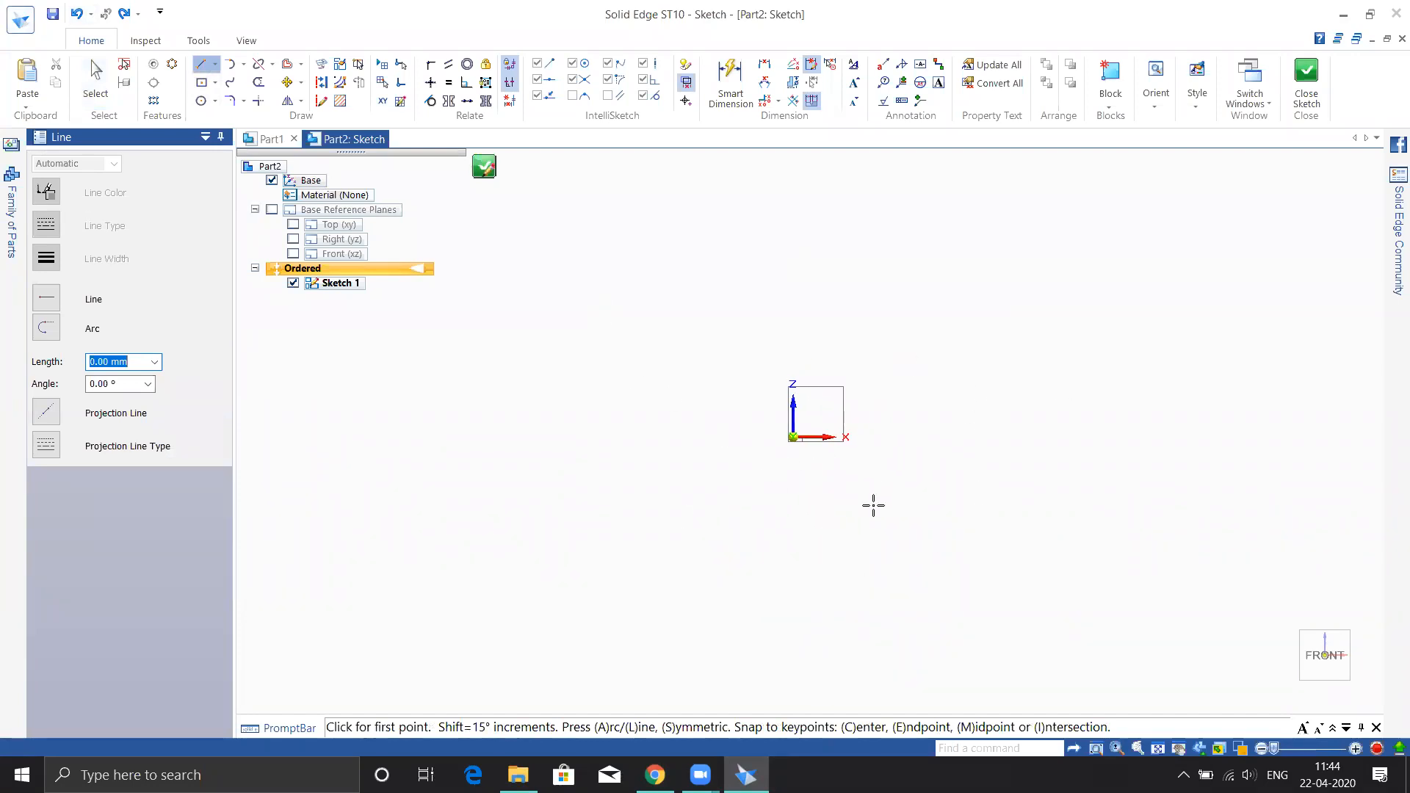
left_click(703, 471)
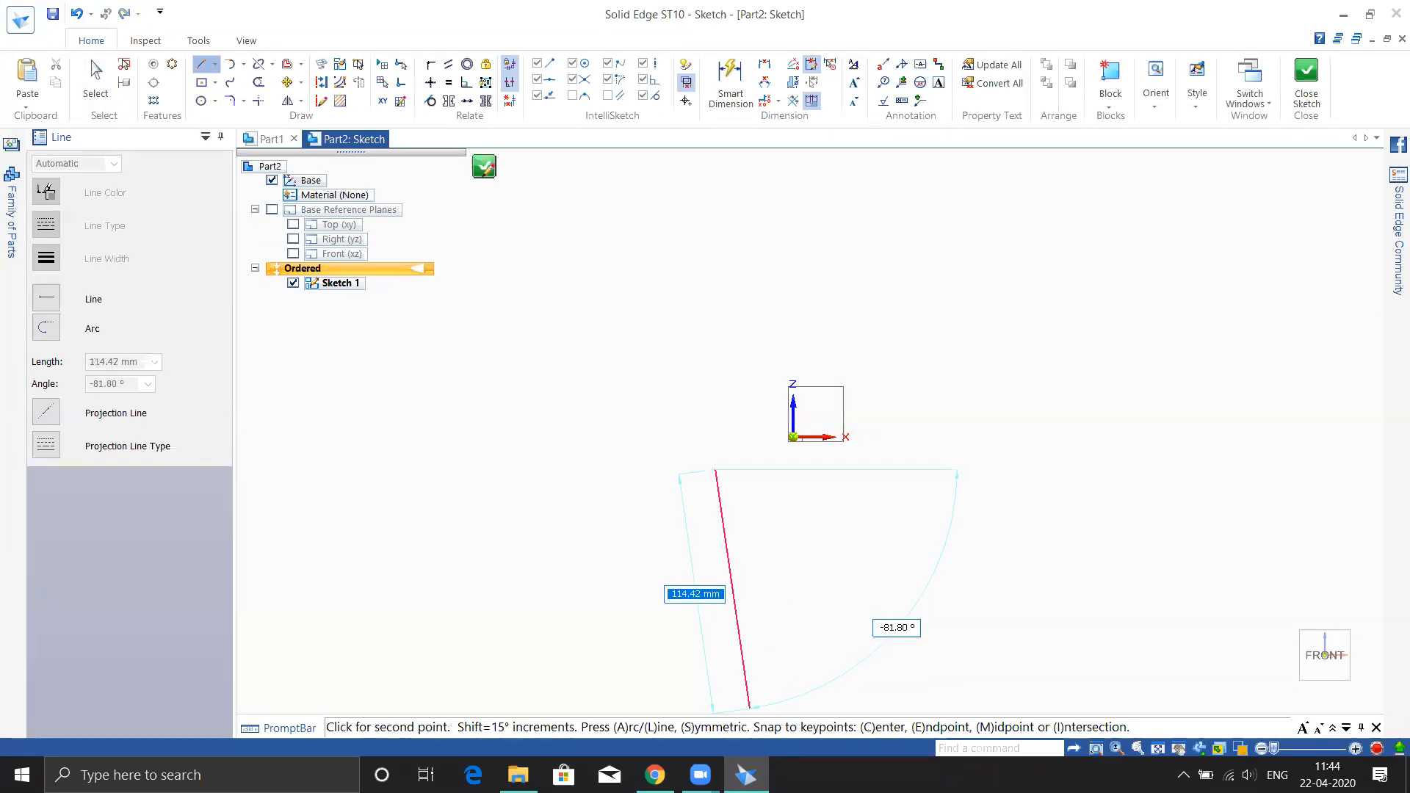
left_click(892, 483)
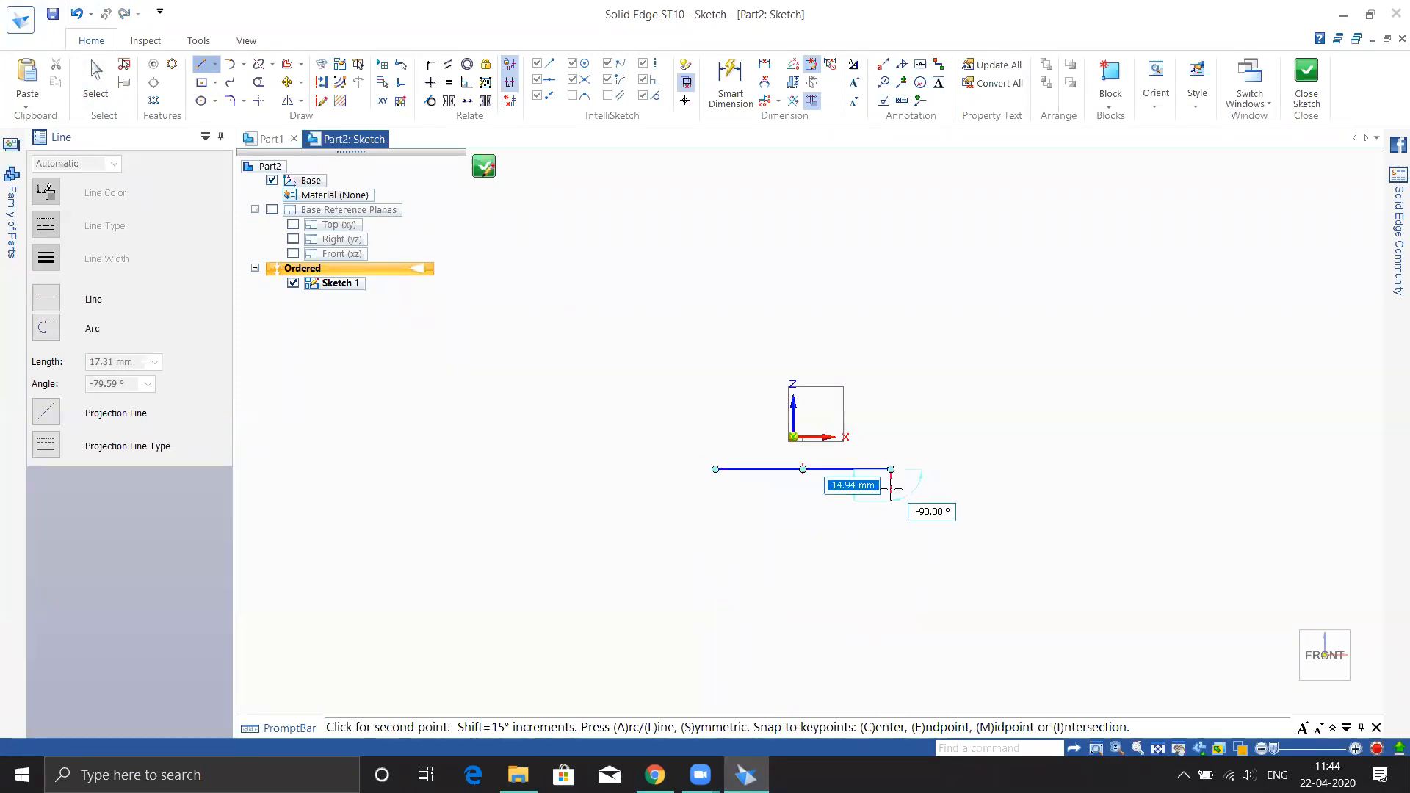
left_click(930, 435)
left_click(830, 435)
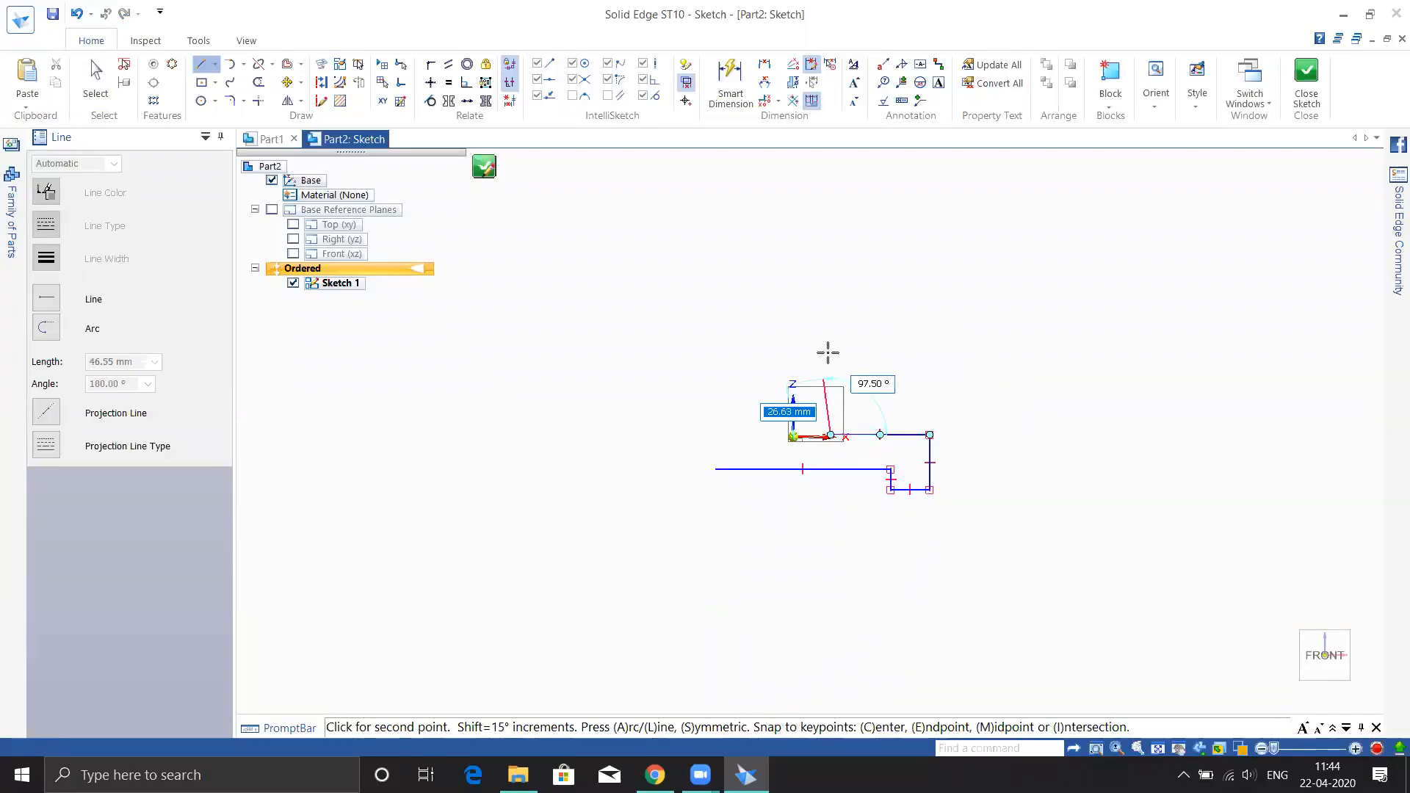
Continue the line chain with the upright stem and a left shoulder about 42 mm long, level with the right one.
left_click(831, 310)
left_click(774, 311)
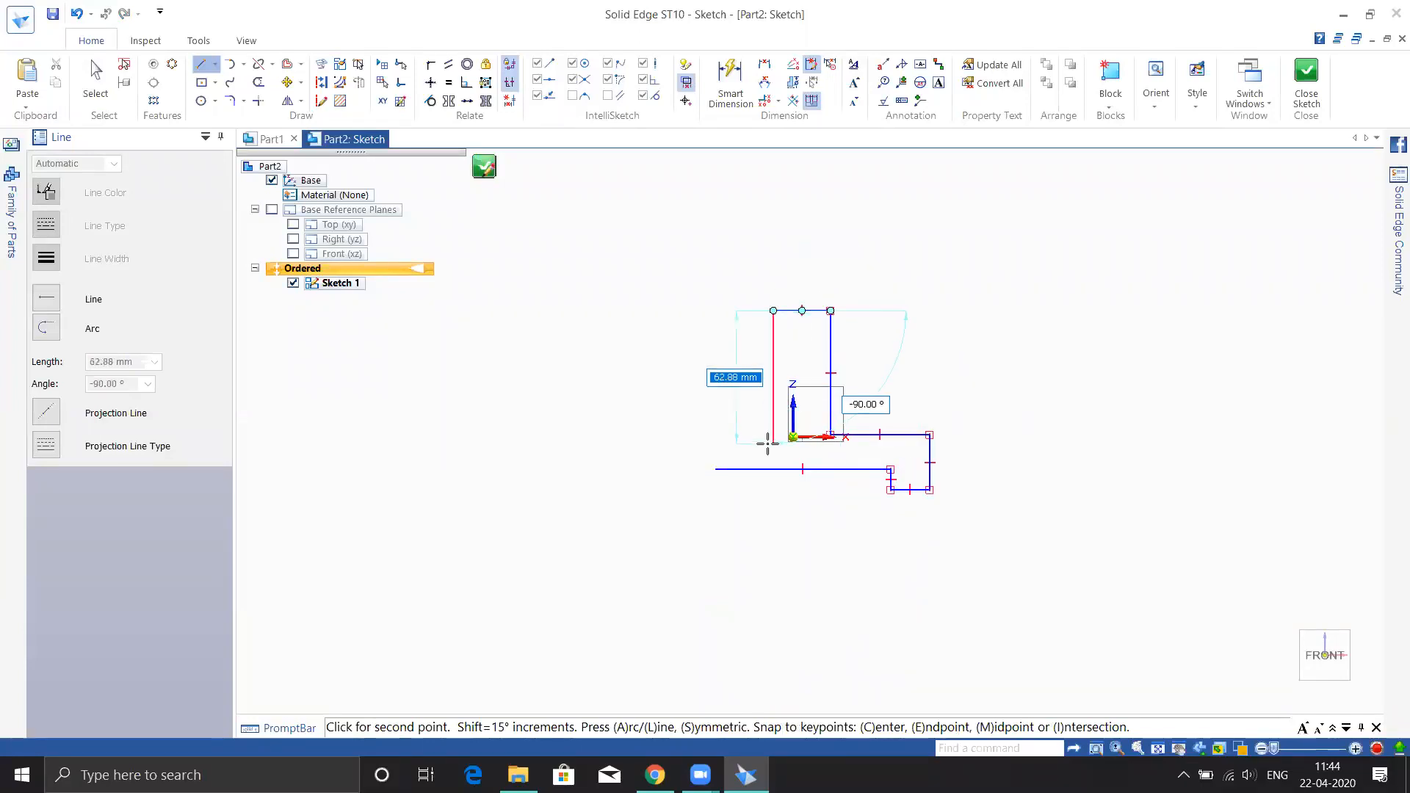
left_click(773, 435)
left_click(684, 435)
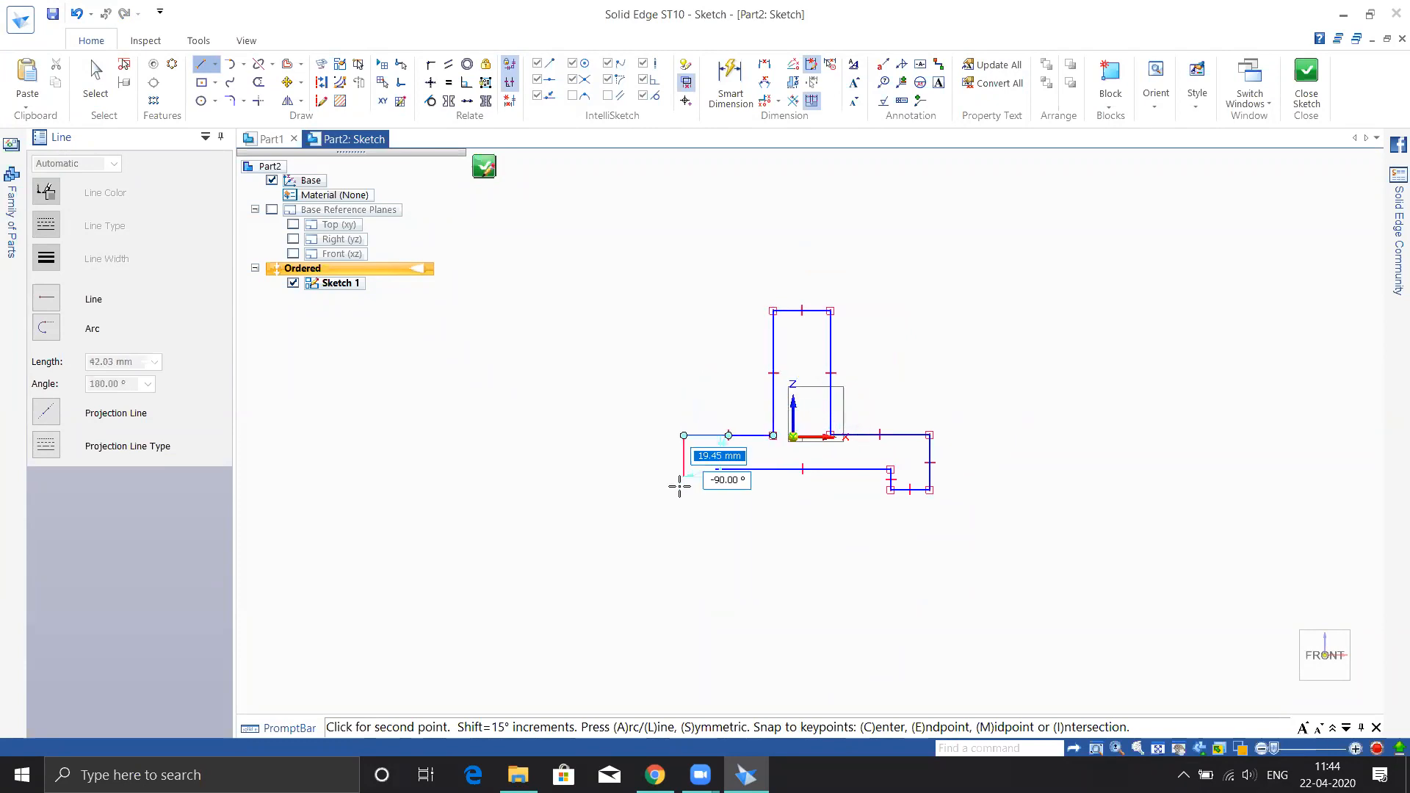
Draw the left foot and close the profile at the recess edge's open end with a slightly slanted line about 11 mm long.
scroll(718, 493, "up", 5)
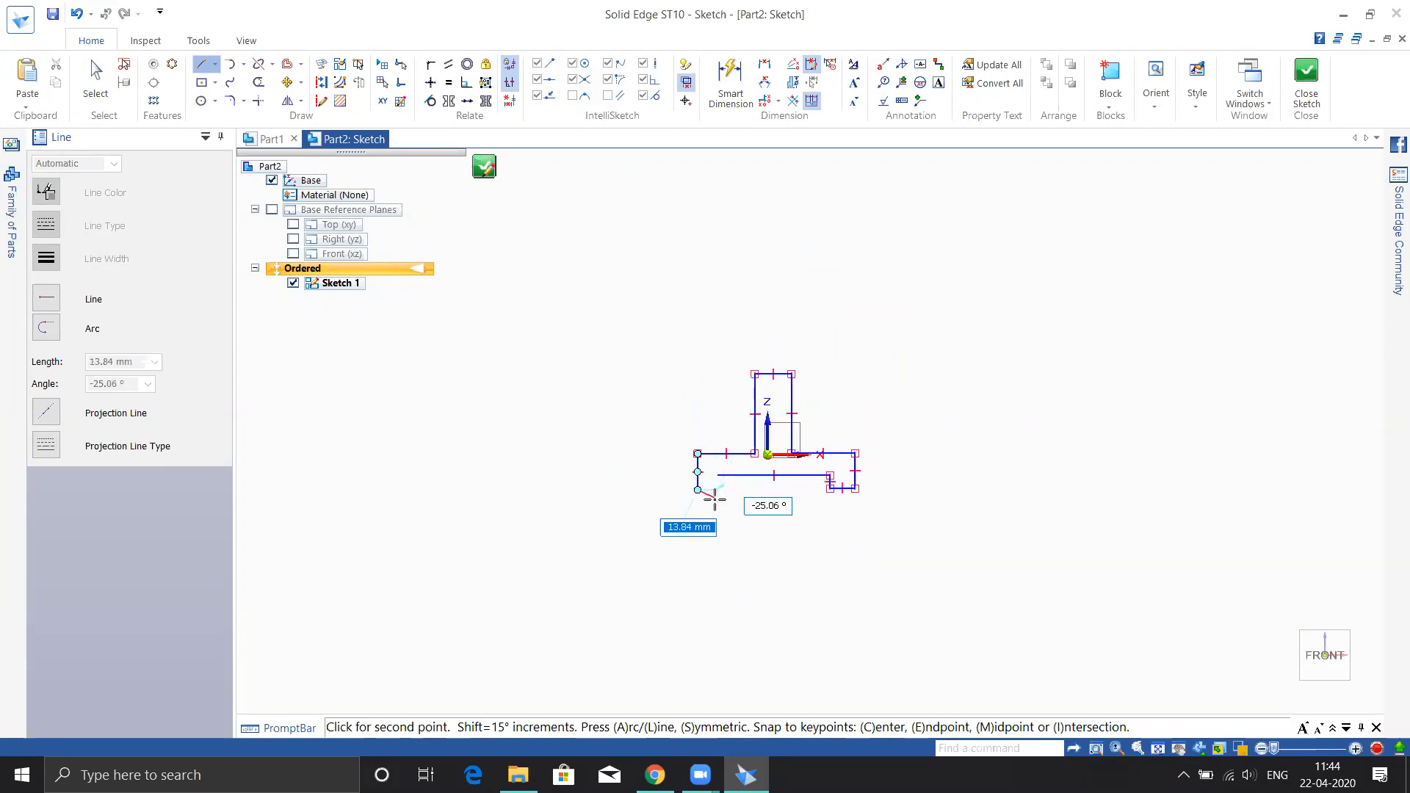
left_click(725, 466)
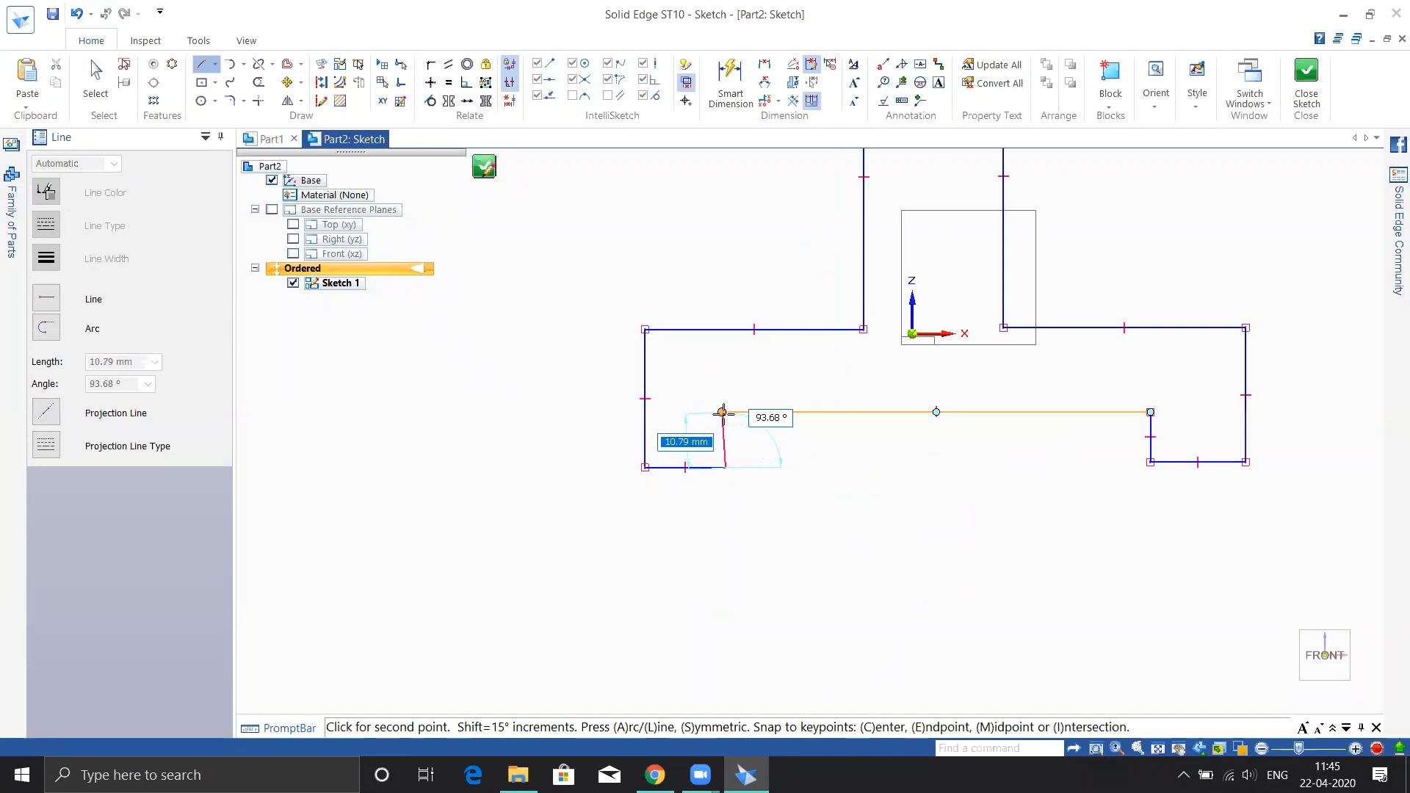
left_click(724, 412)
key("Escape")
scroll(843, 506, "down", 3)
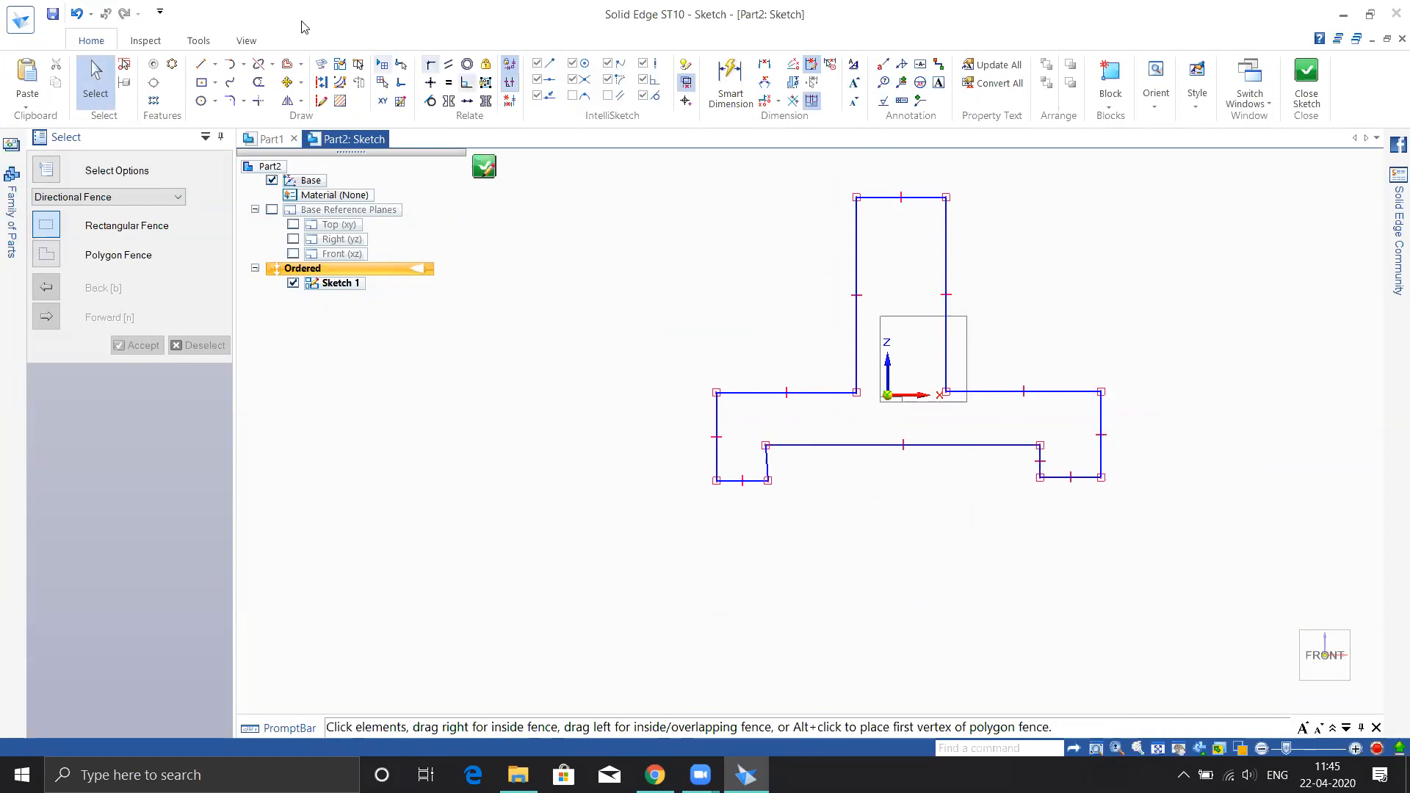
Draw a trial horizontal line with a vertical line rising from its end beside the profile, and undo both.
left_click(201, 64)
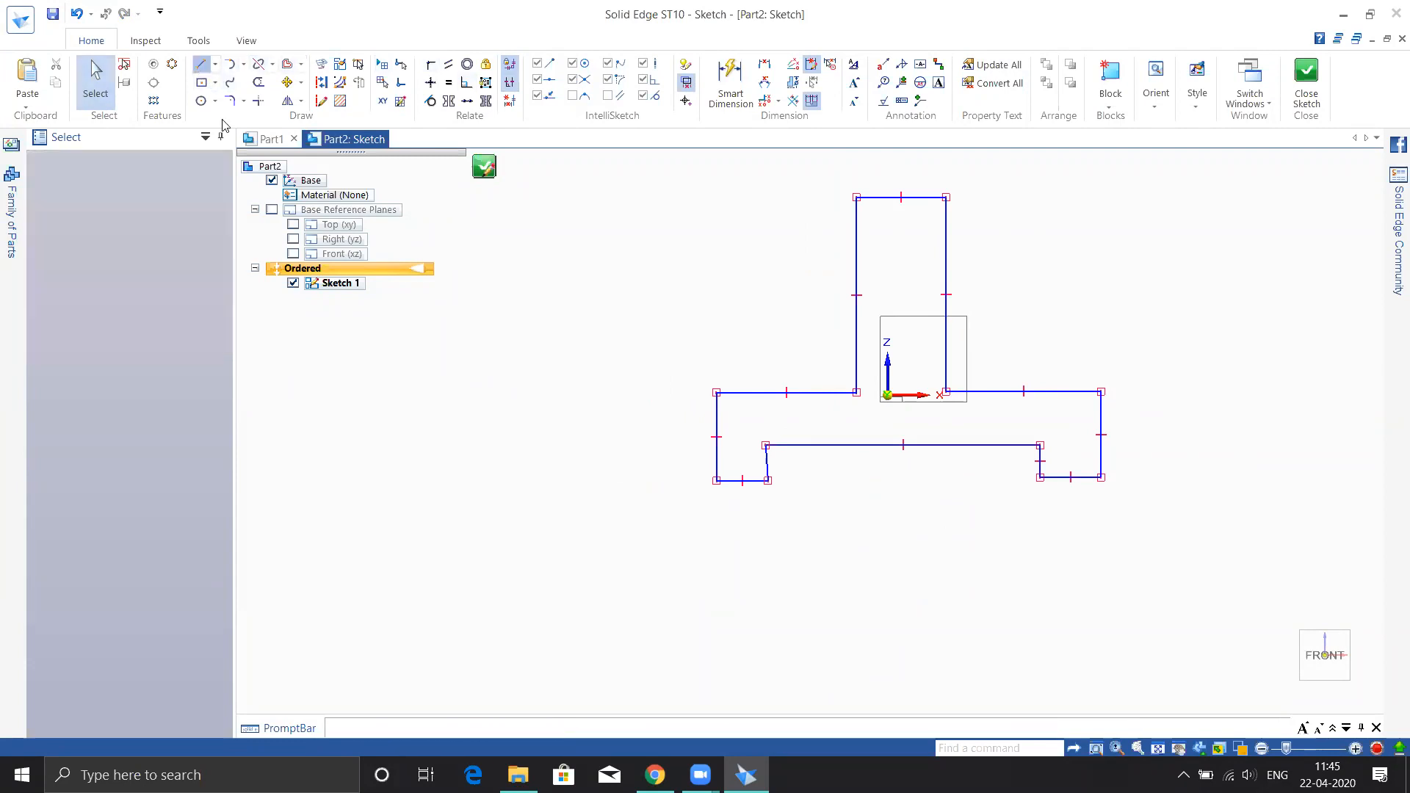
left_click(331, 476)
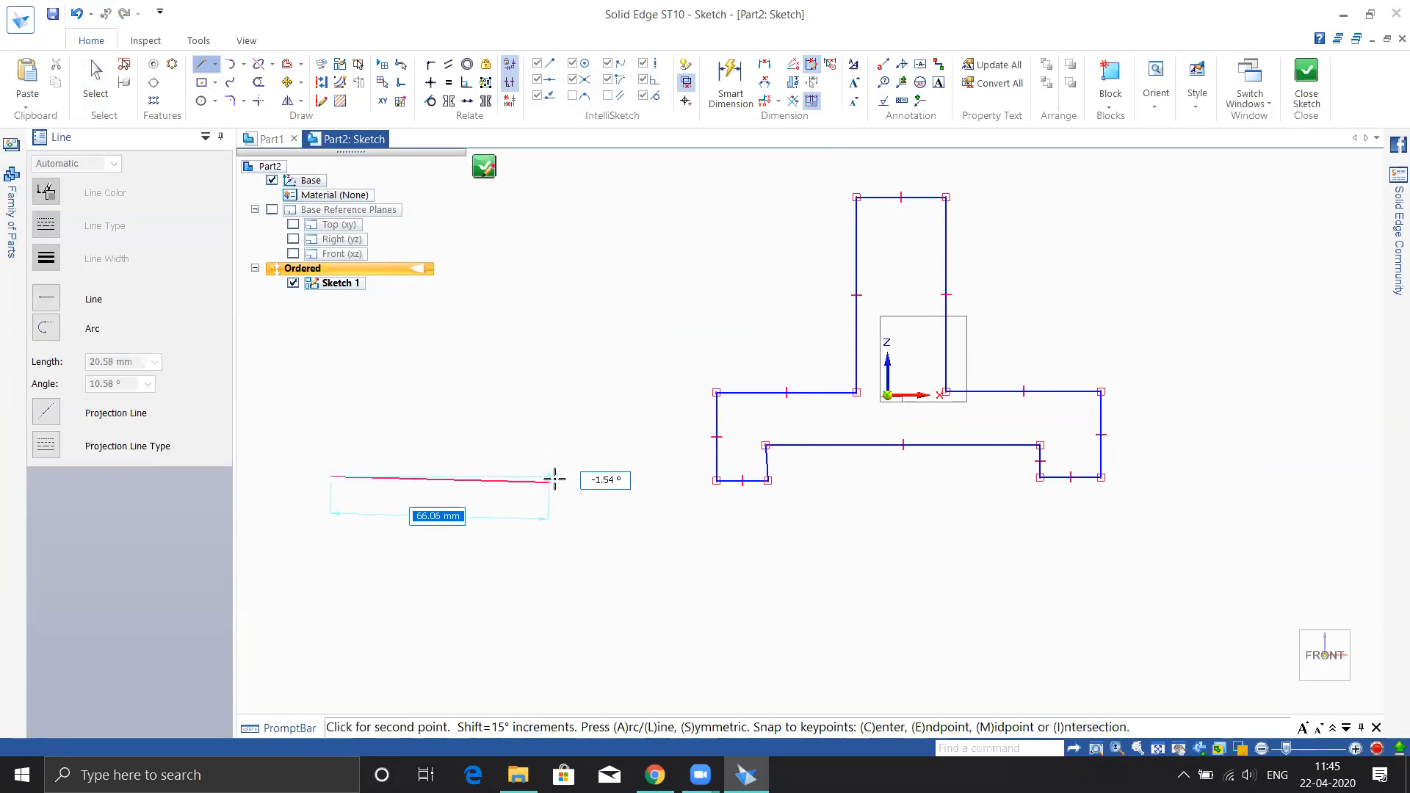
left_click(557, 476)
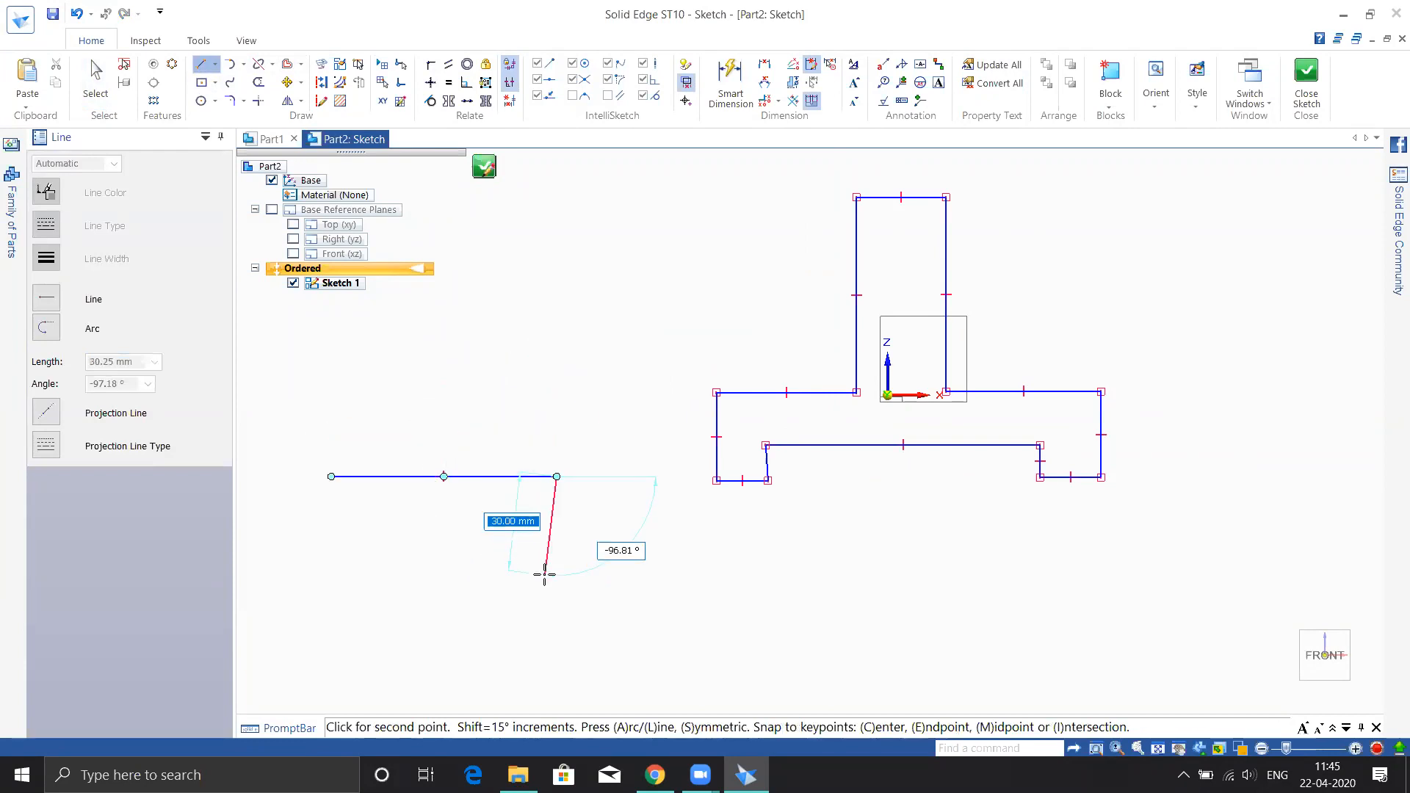
left_click(556, 313)
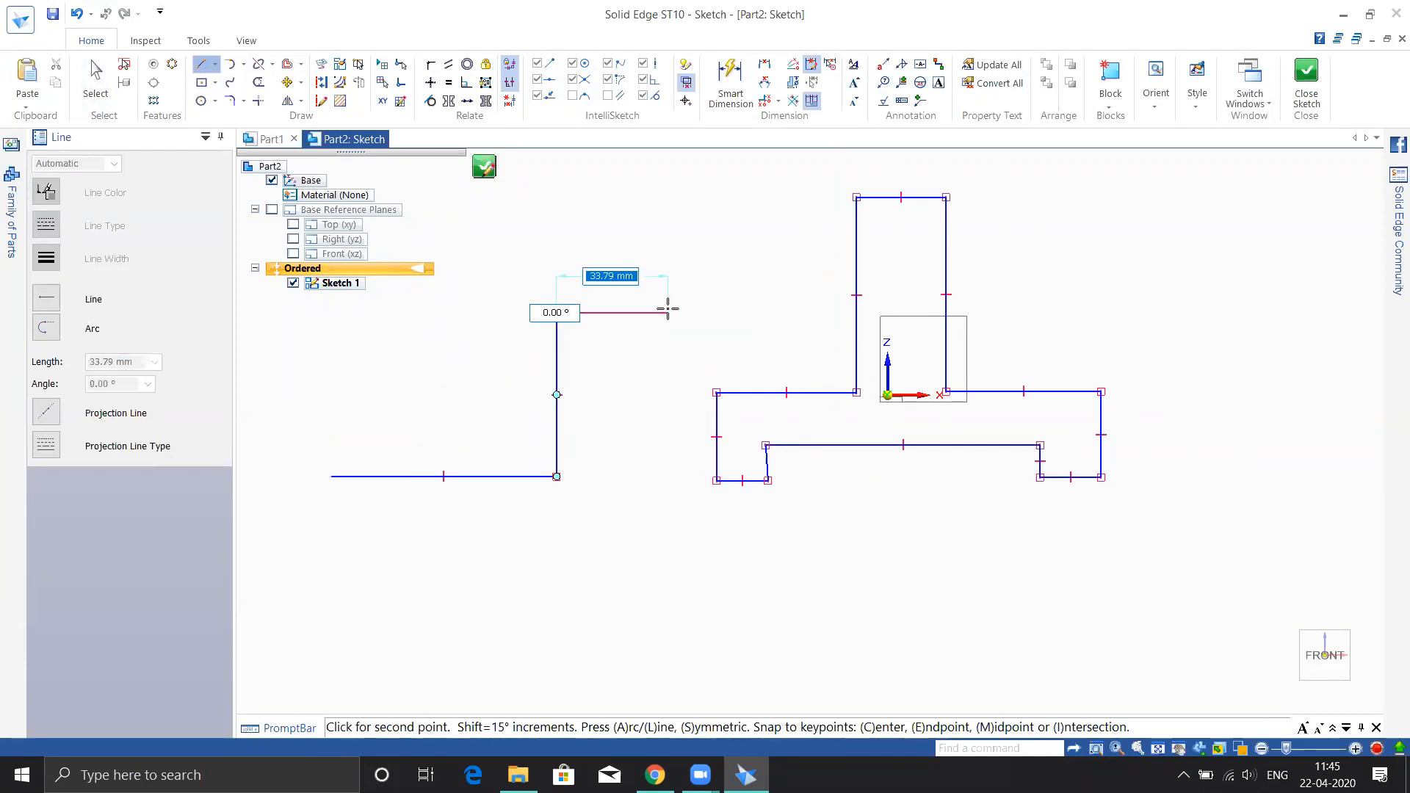
key("Escape")
key("ctrl+z")
key("ctrl+z")
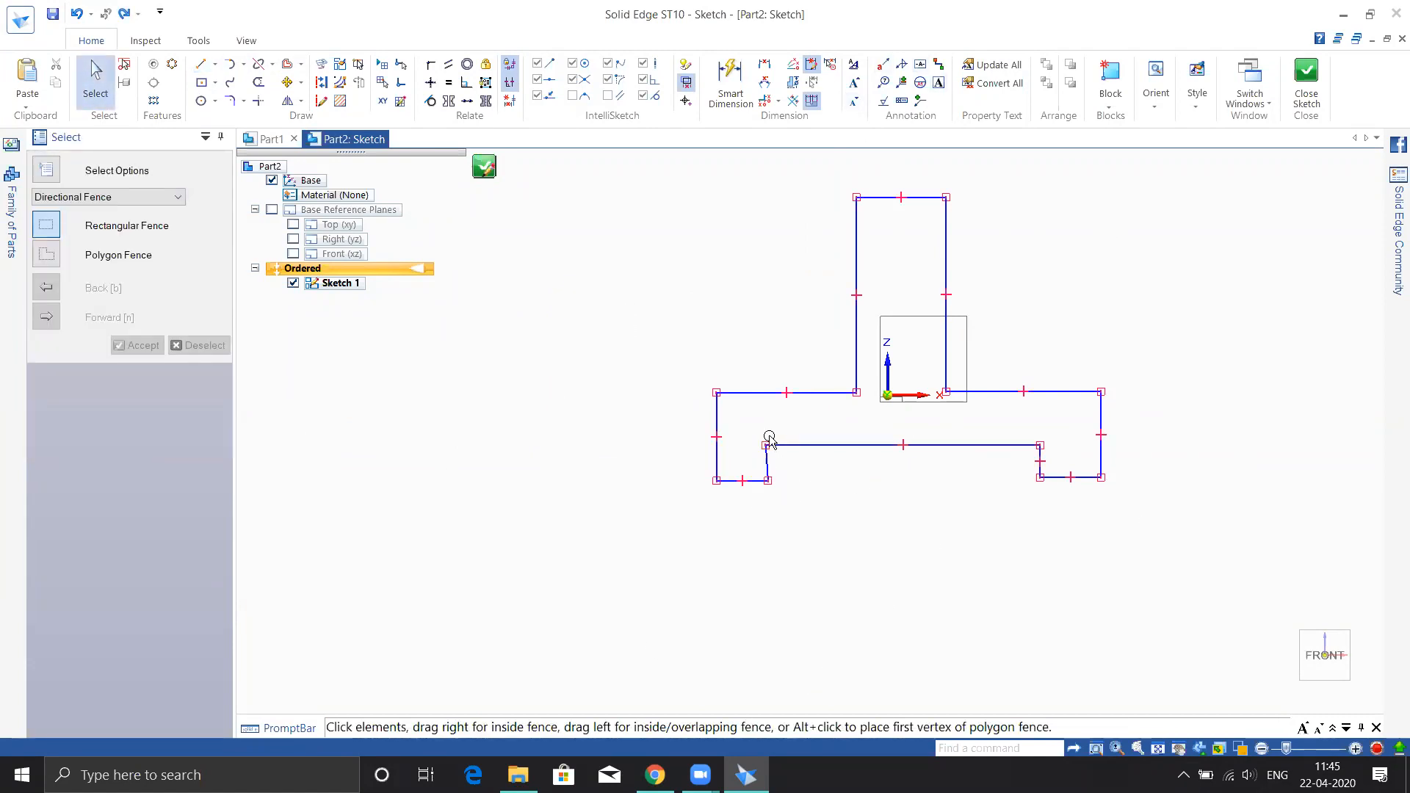
Apply a Horizontal/Vertical relationship to the slanted inner line of the left foot to make it vertical.
scroll(769, 483, "up", 3)
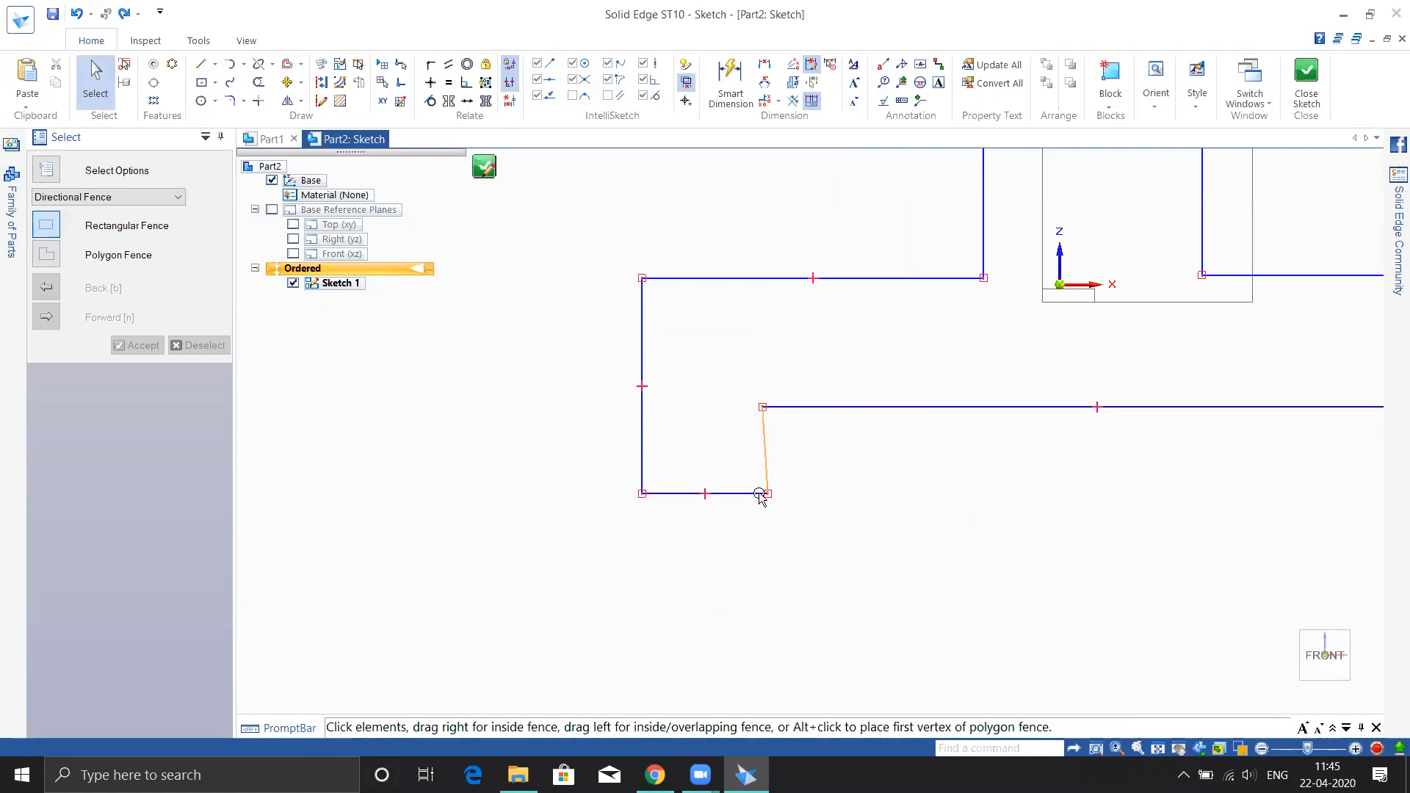
scroll(702, 472, "down", 3)
scroll(735, 481, "up", 3)
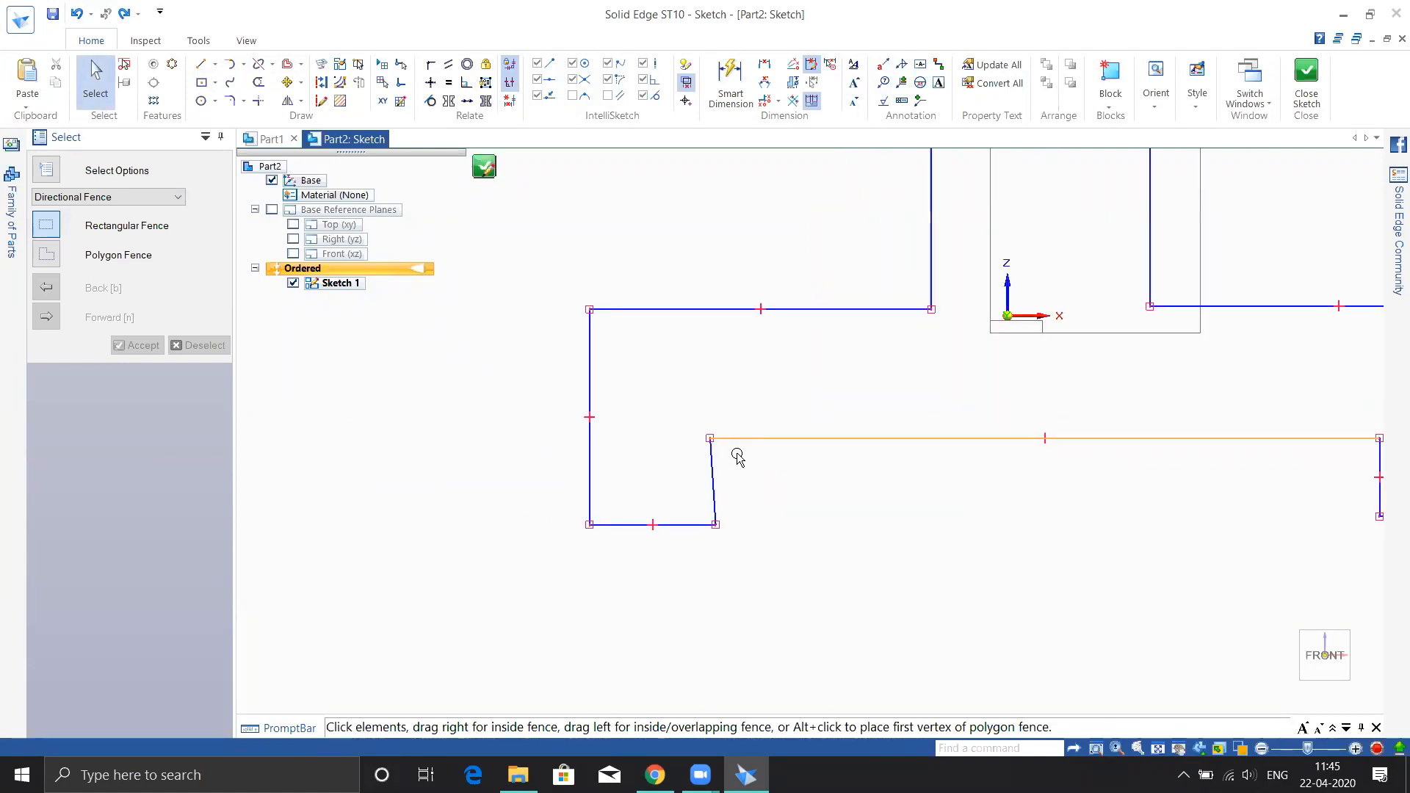
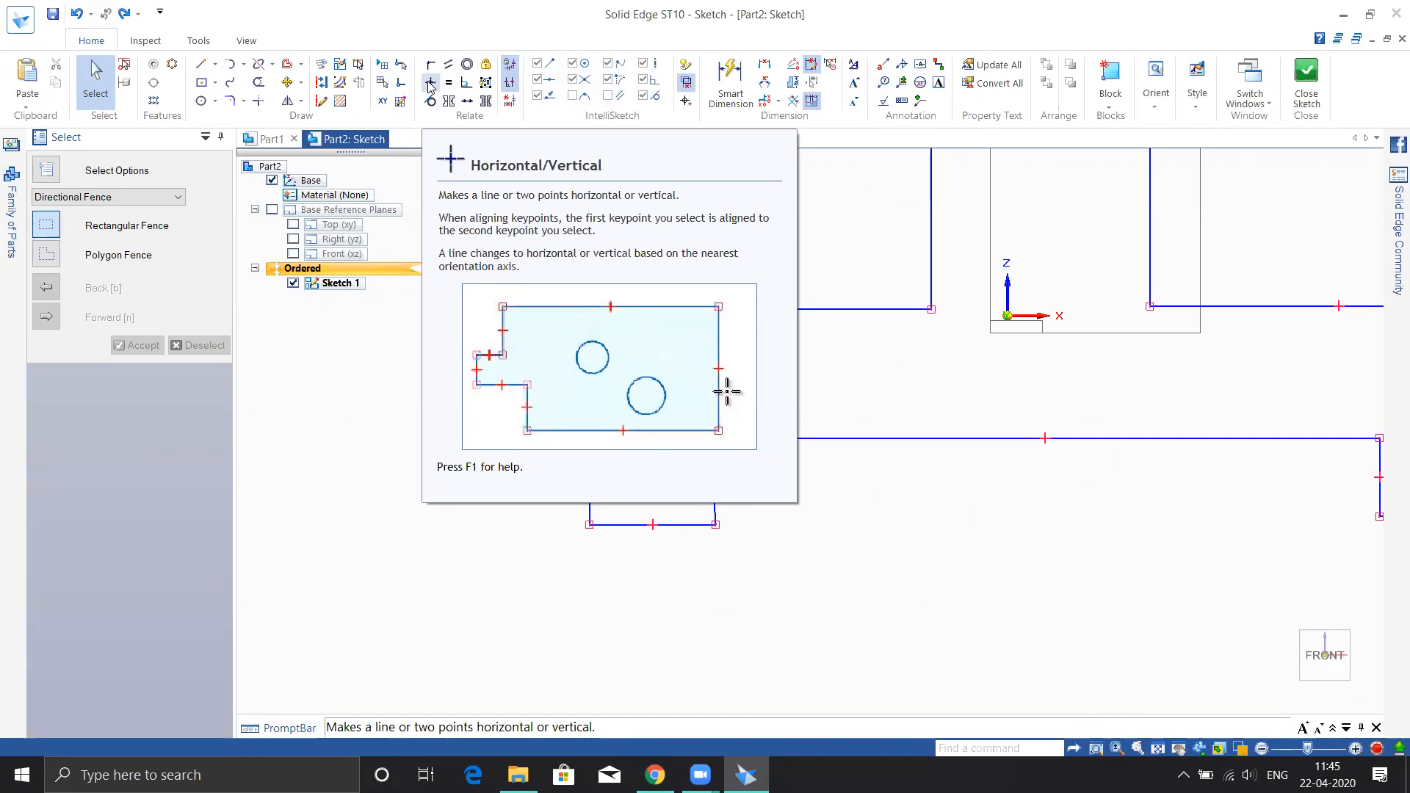
left_click(431, 83)
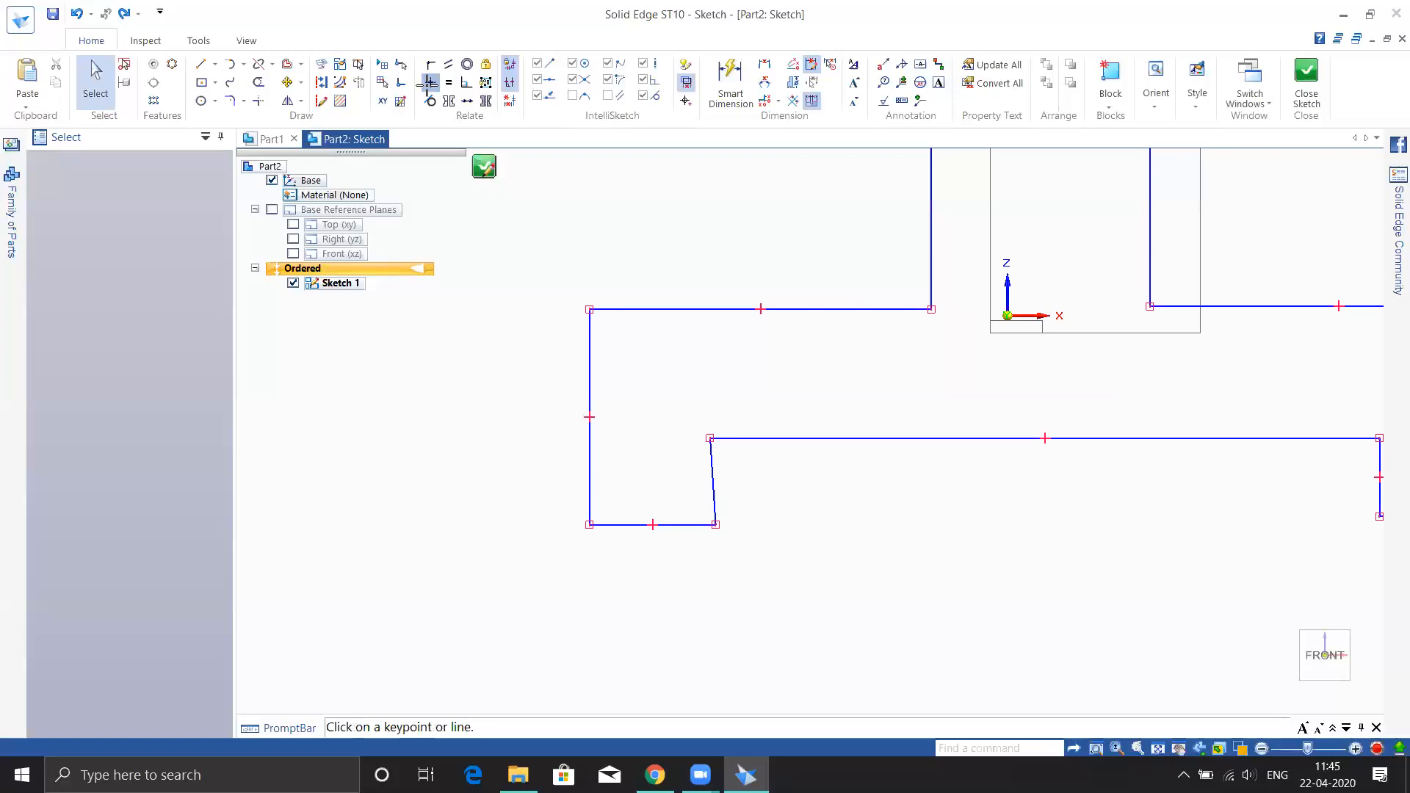
left_click(711, 474)
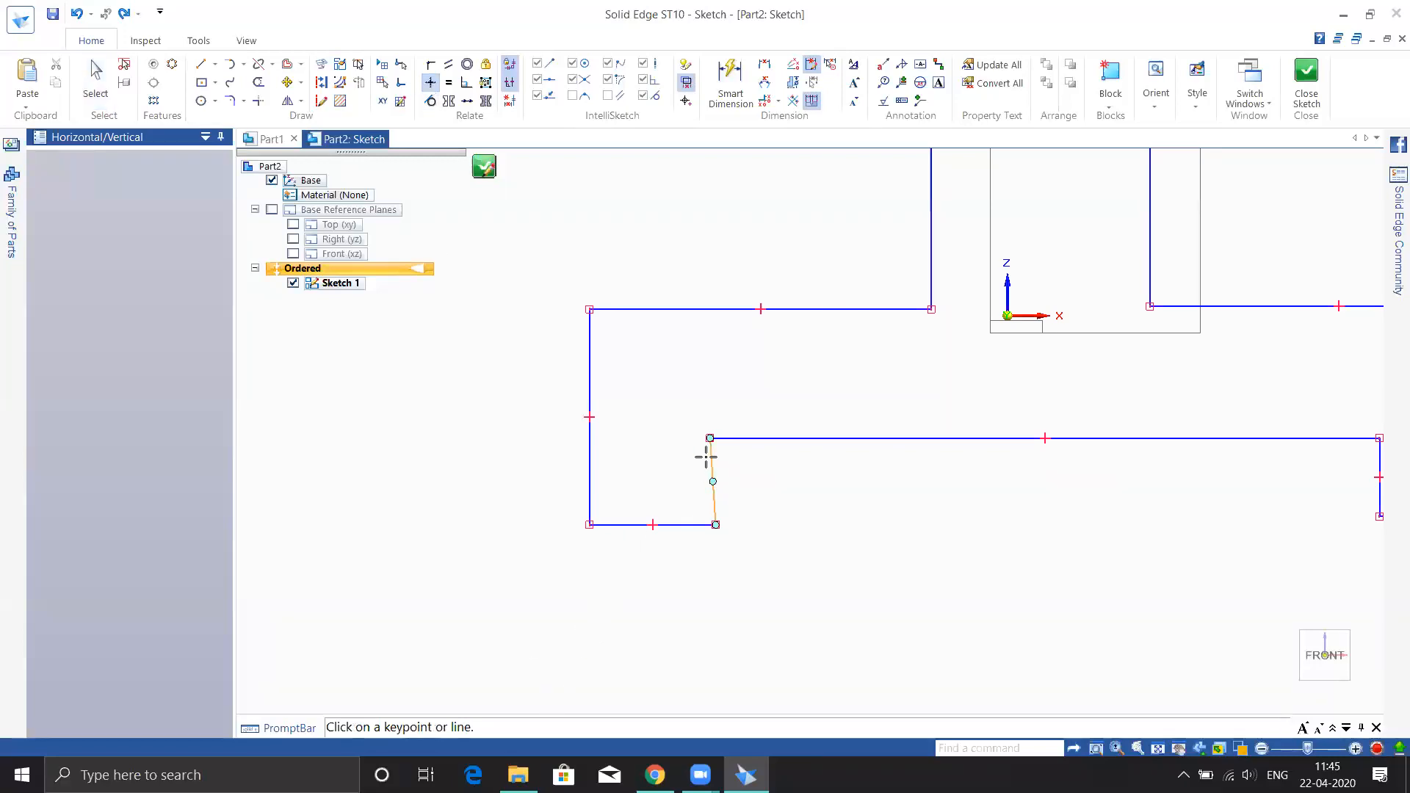
Move the profile's right shoulder up and back down, leaving it slightly above the left shoulder with a right outer edge about 32 mm high.
scroll(694, 650, "down", 2)
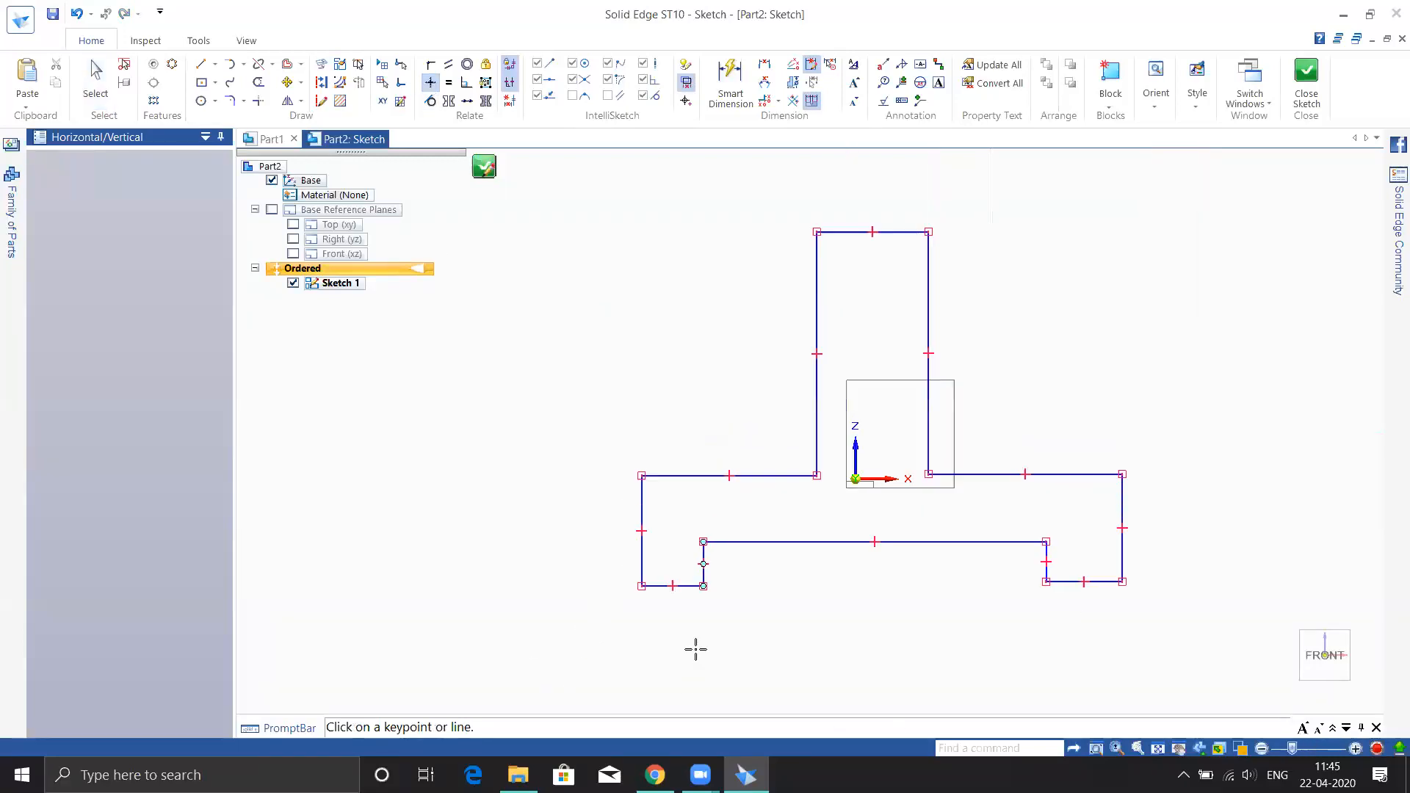
scroll(695, 649, "up", 1)
key("Escape")
scroll(472, 531, "down", 1)
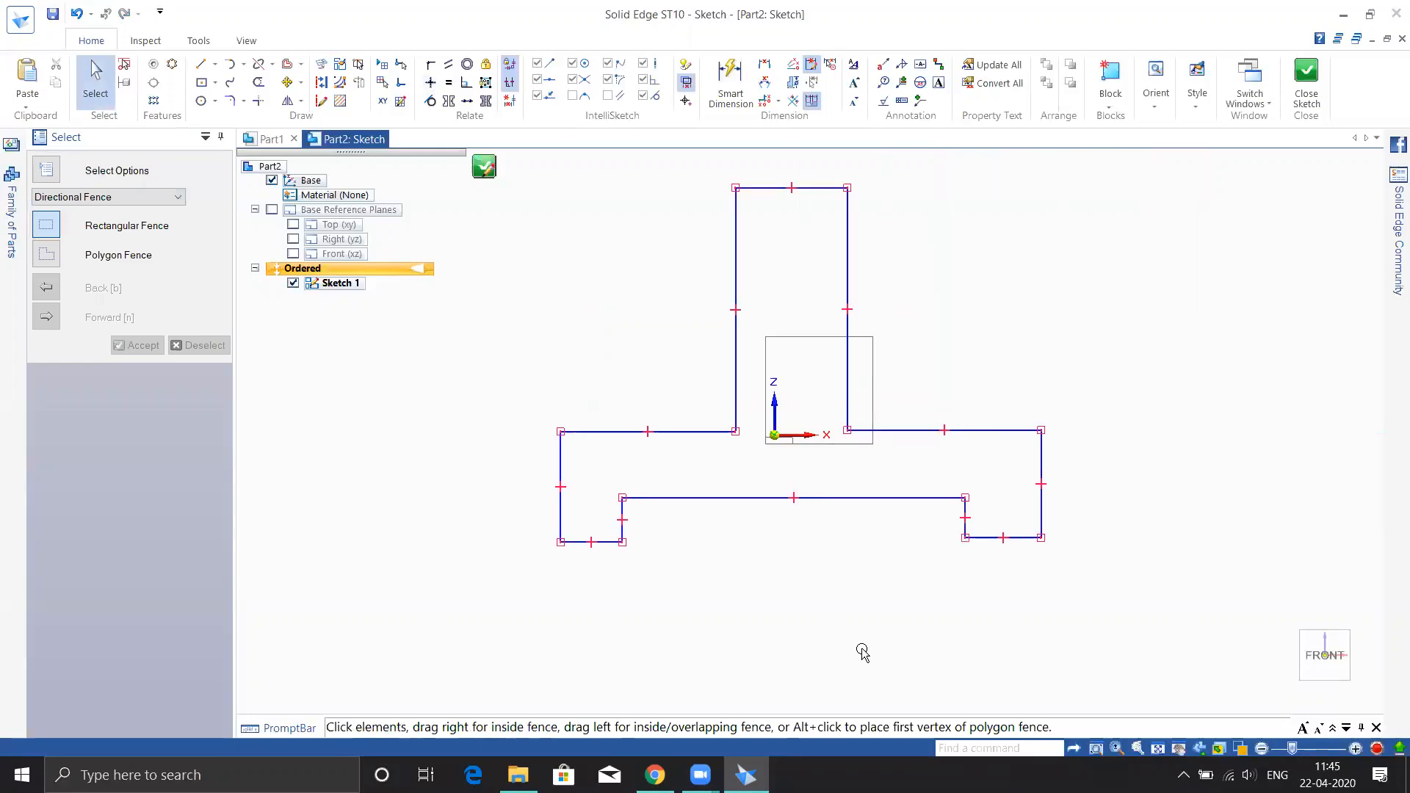
scroll(749, 535, "up", 1)
scroll(737, 557, "down", 2)
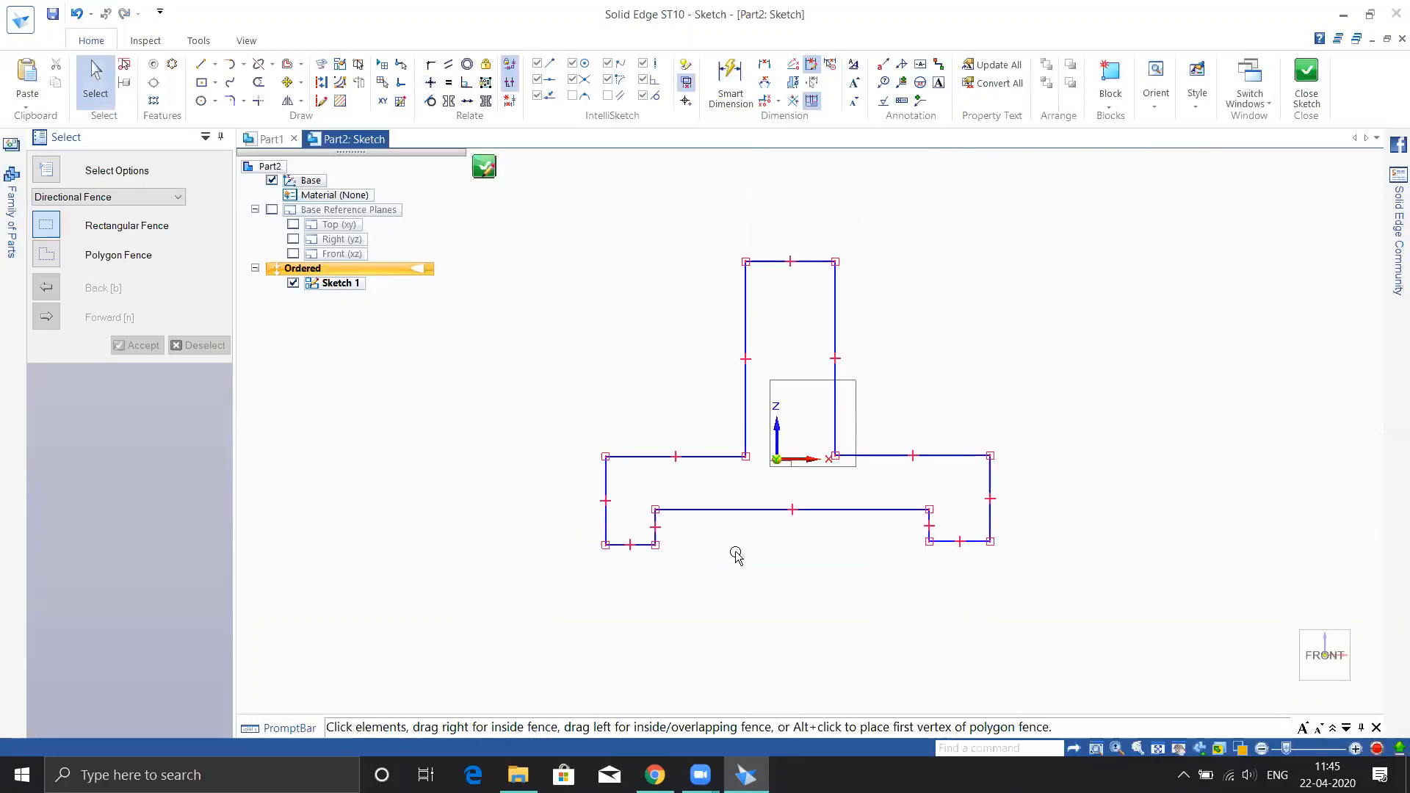
left_click_drag(990, 476, 994, 342)
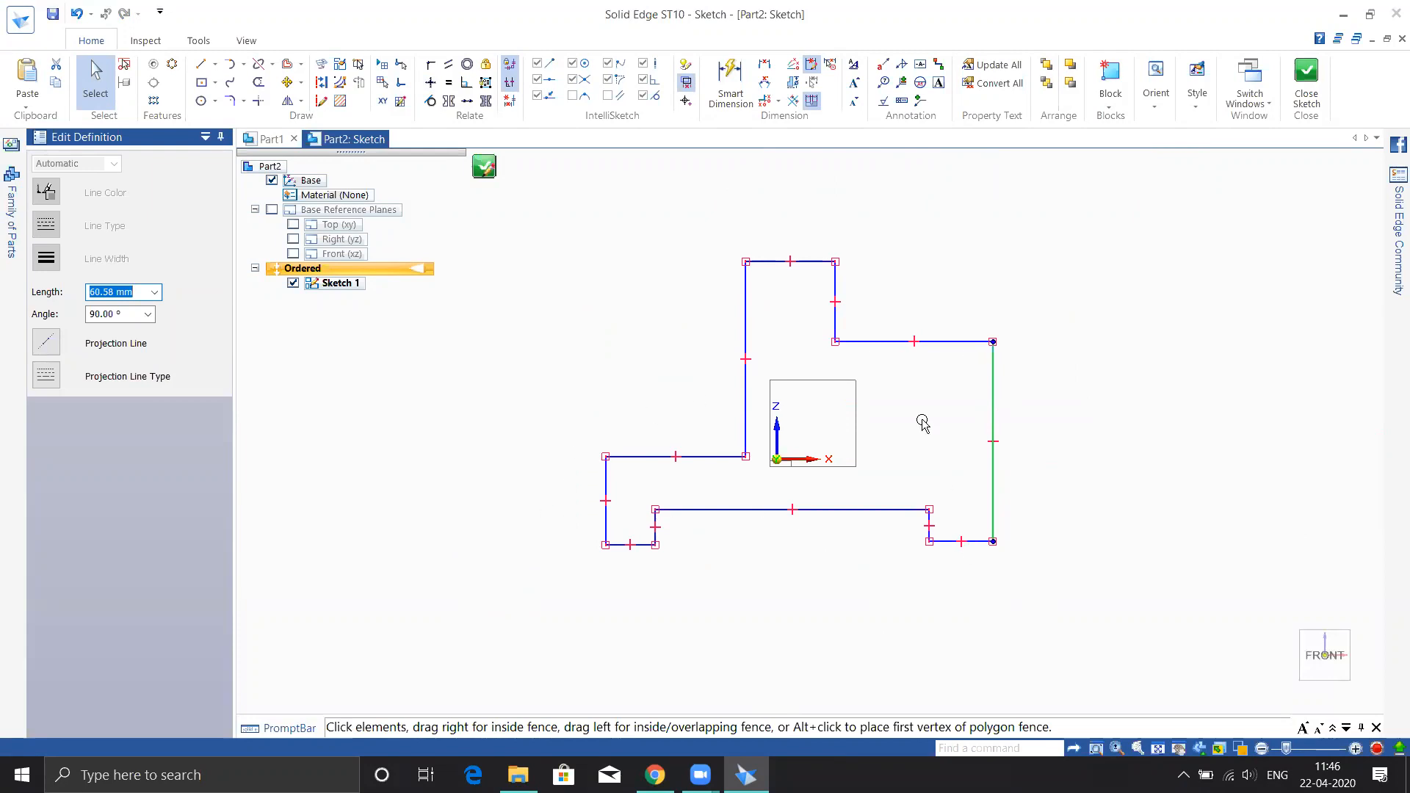
left_click_drag(903, 341, 903, 436)
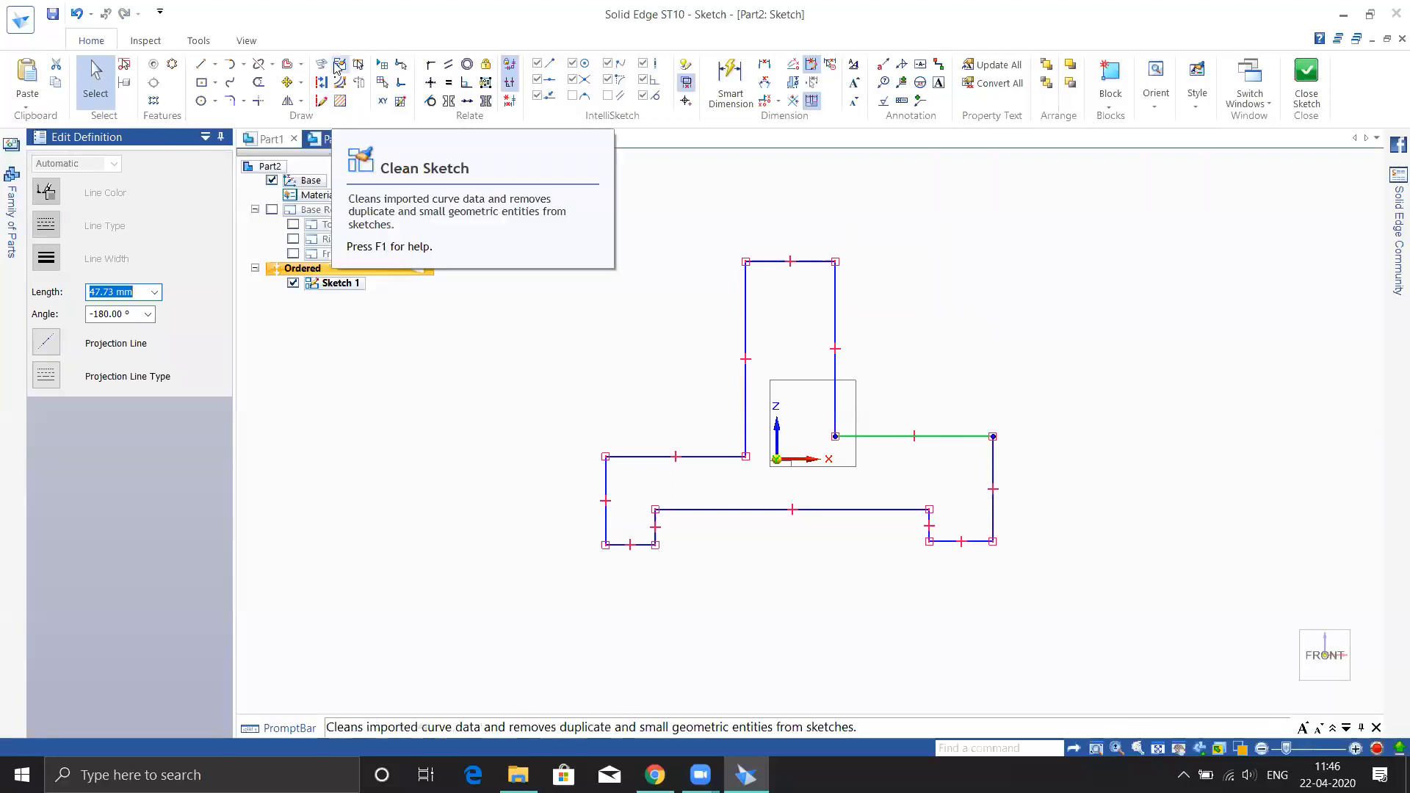
Apply a Rigid Set relationship to all lines of the closed profile.
left_click(486, 83)
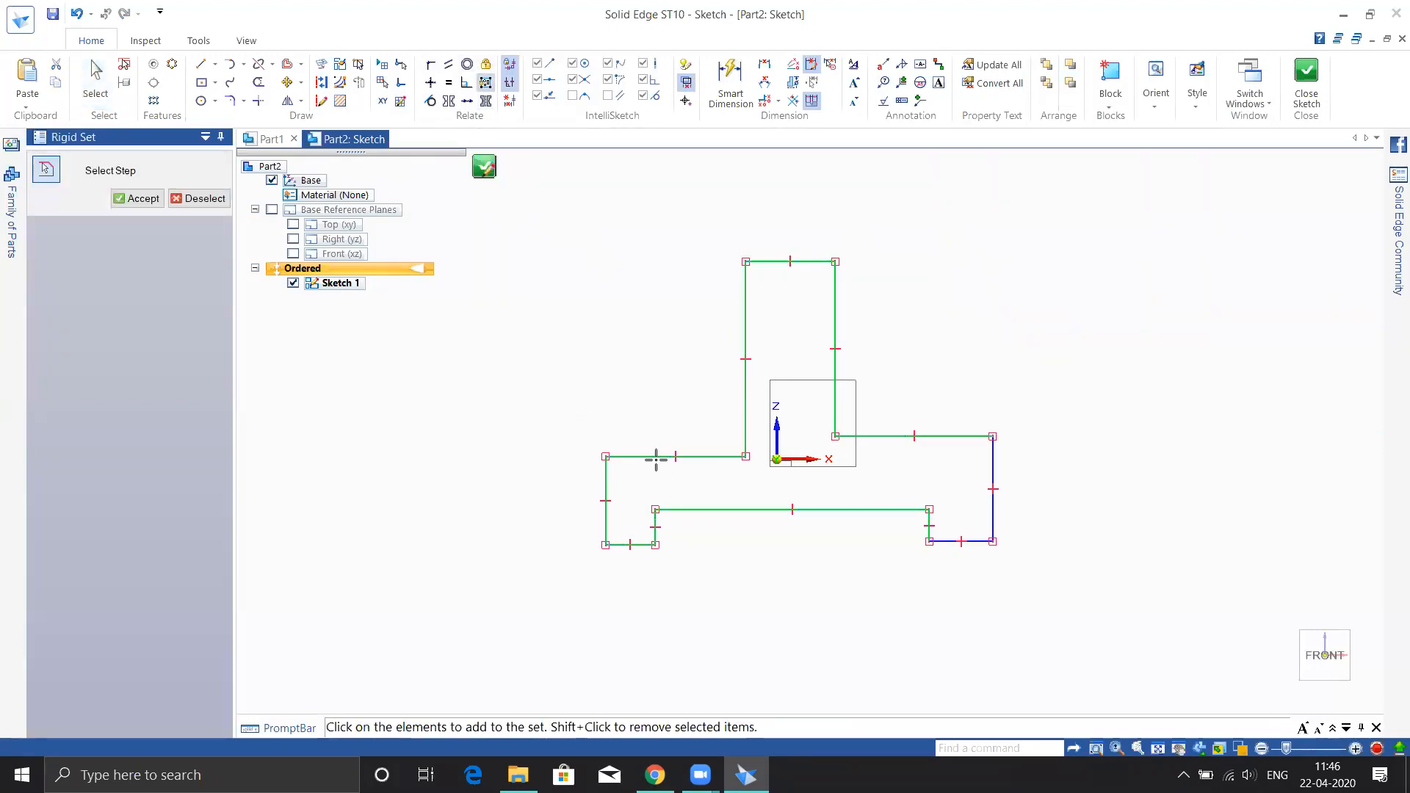
left_click(993, 463)
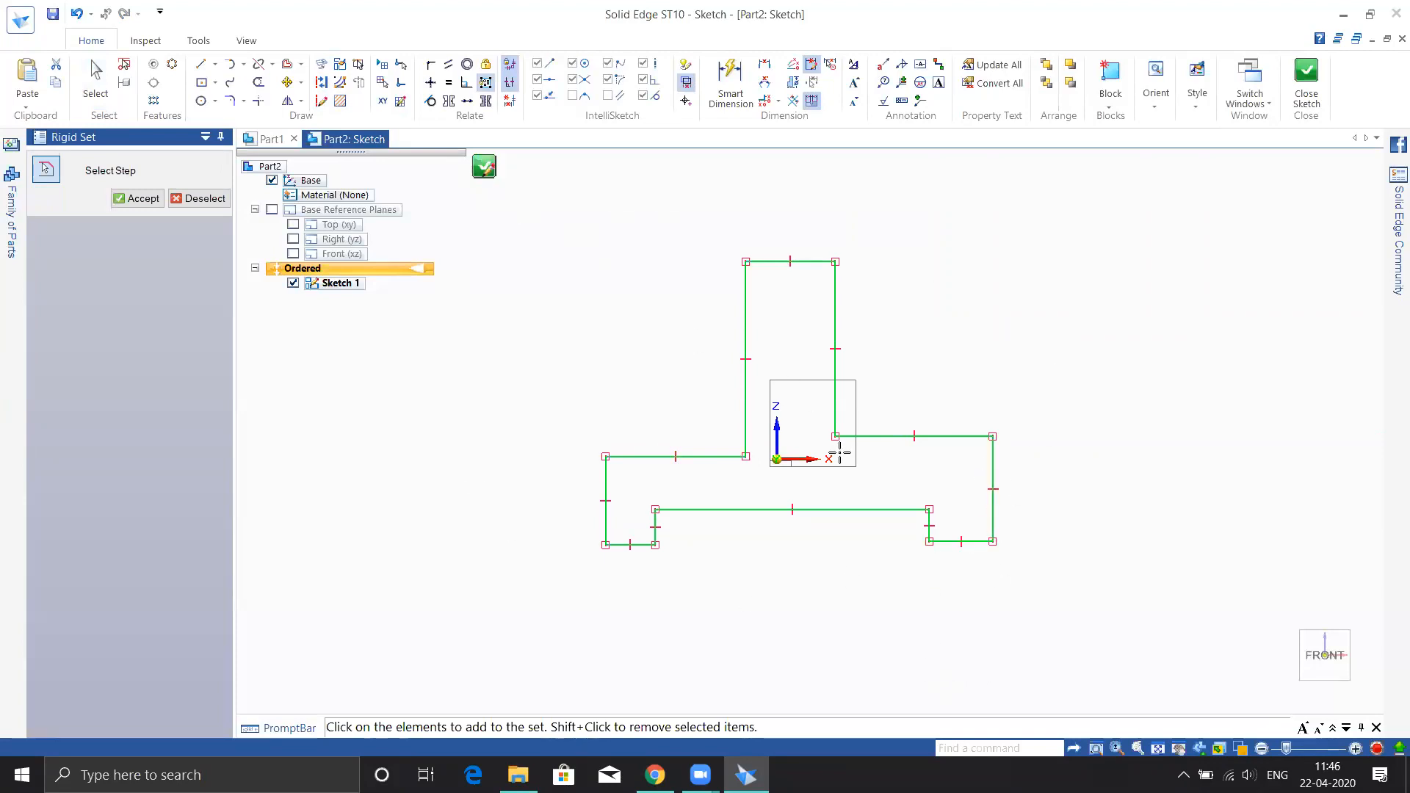
left_click(155, 202)
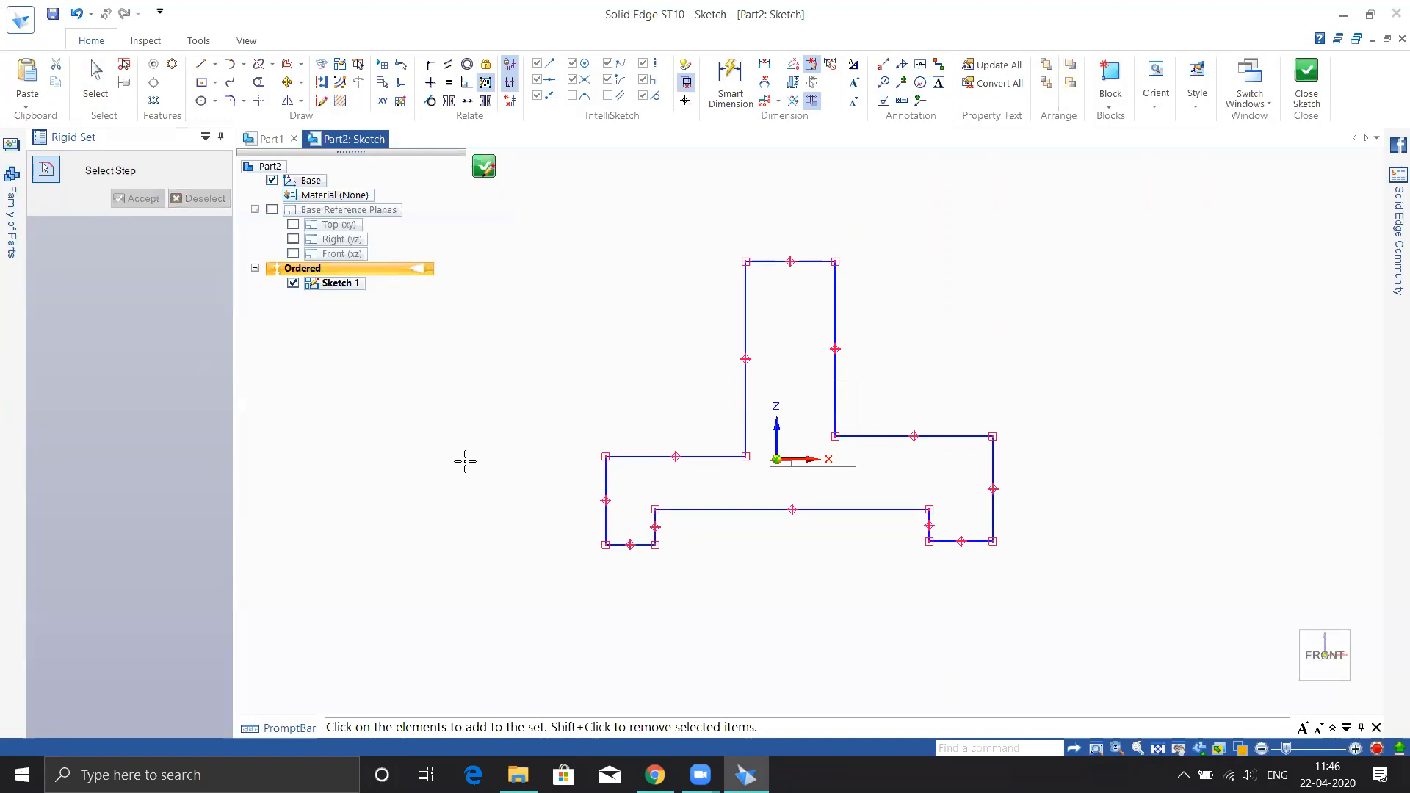
left_click(693, 457)
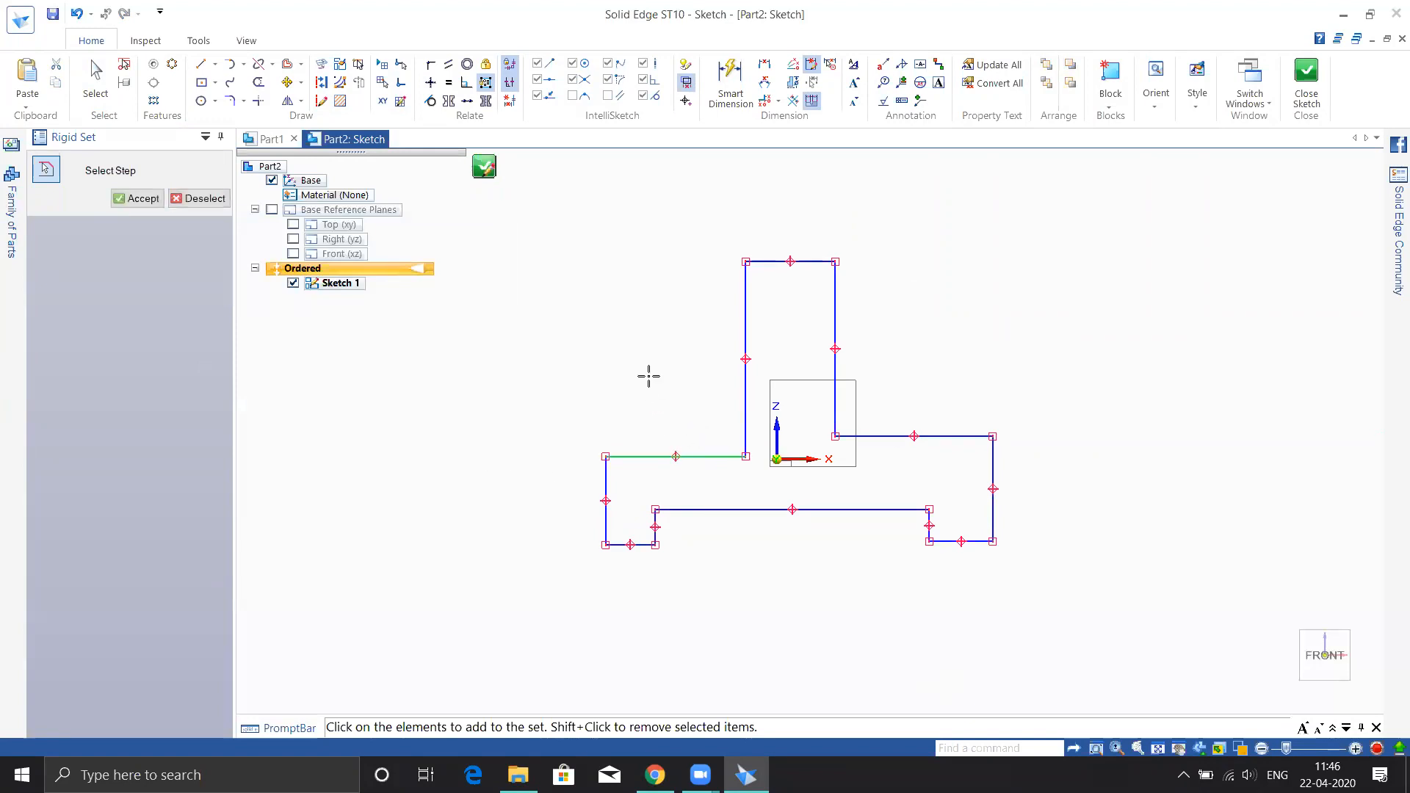
left_click(605, 467)
left_click(138, 198)
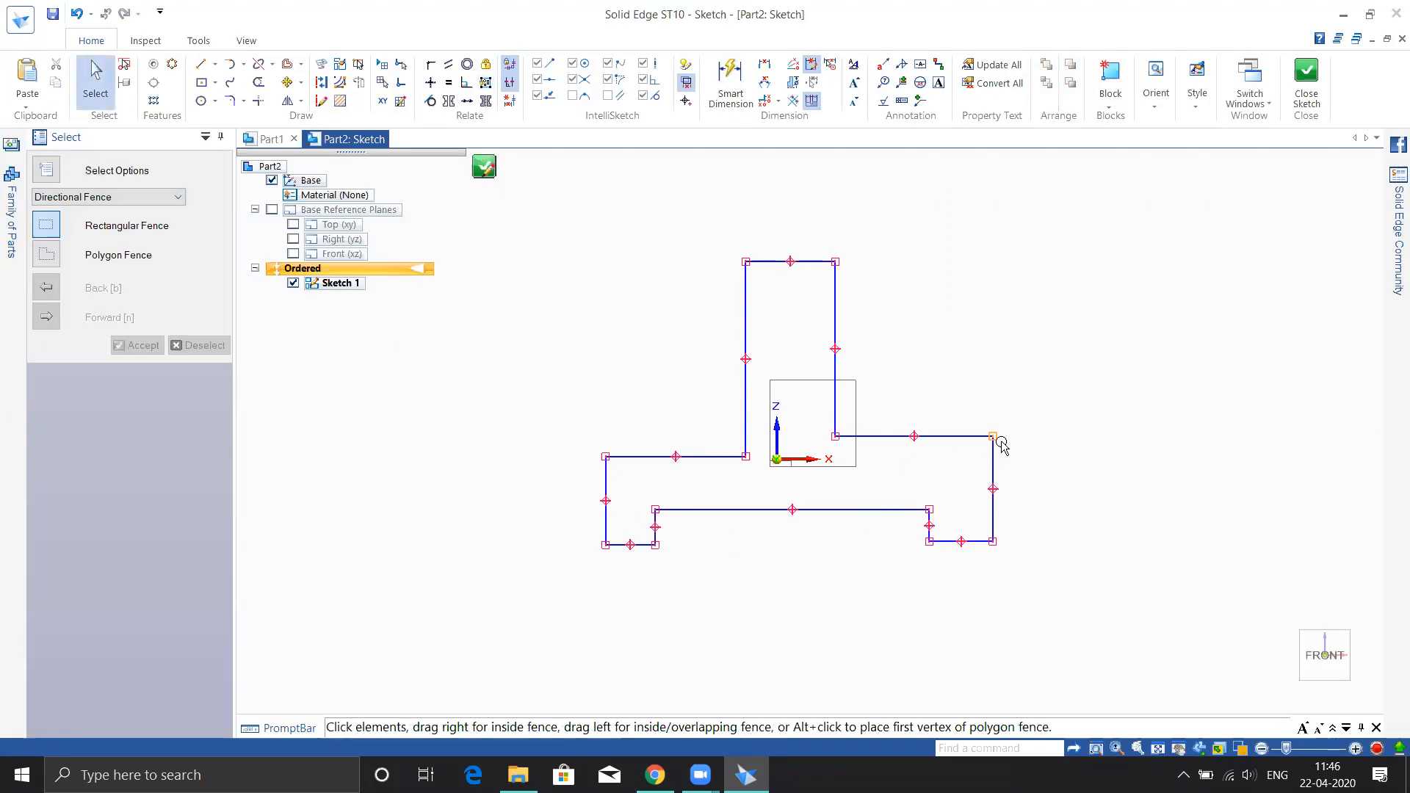
Test the rigid profile by picking its right-hand corners and moving the whole shape by the recess line.
left_click(994, 437)
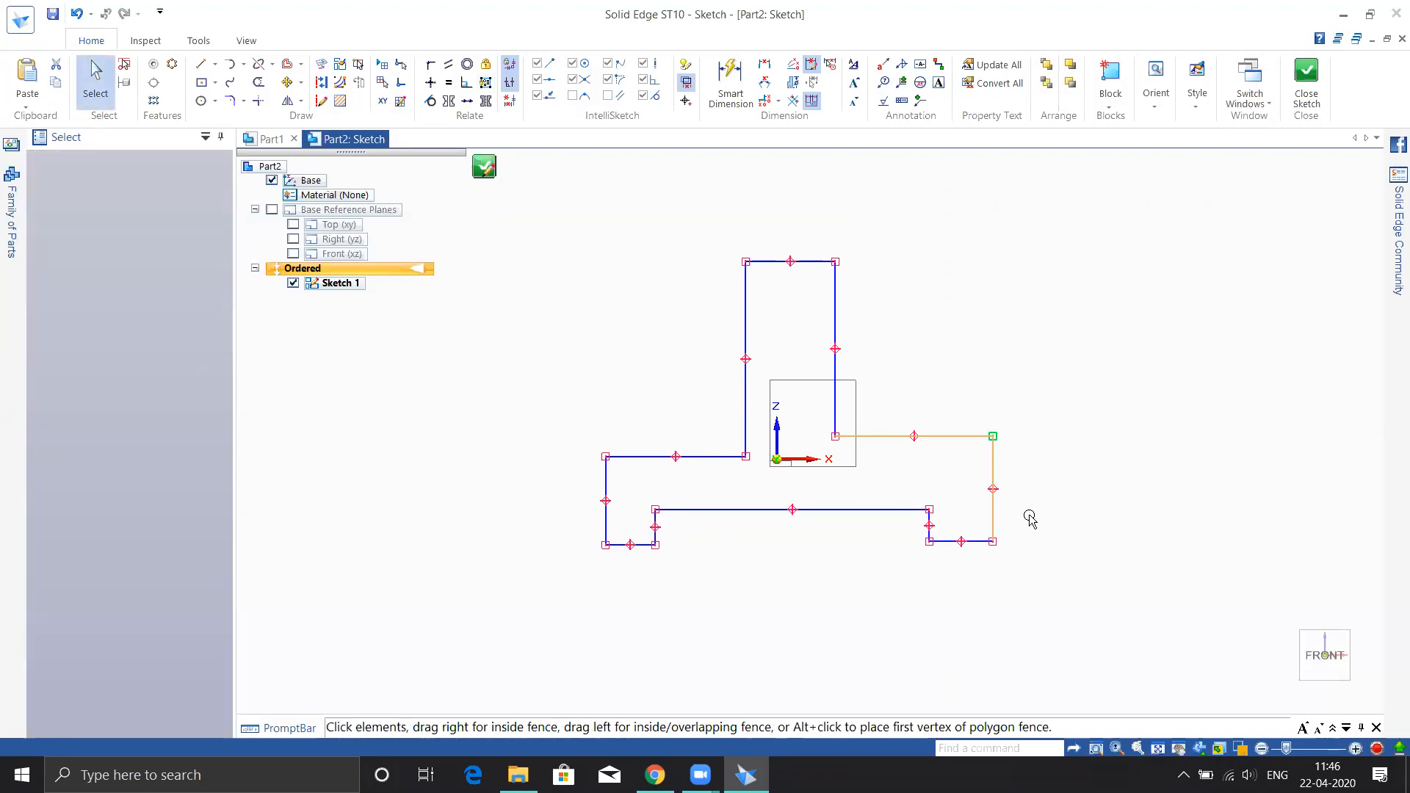
left_click(992, 541)
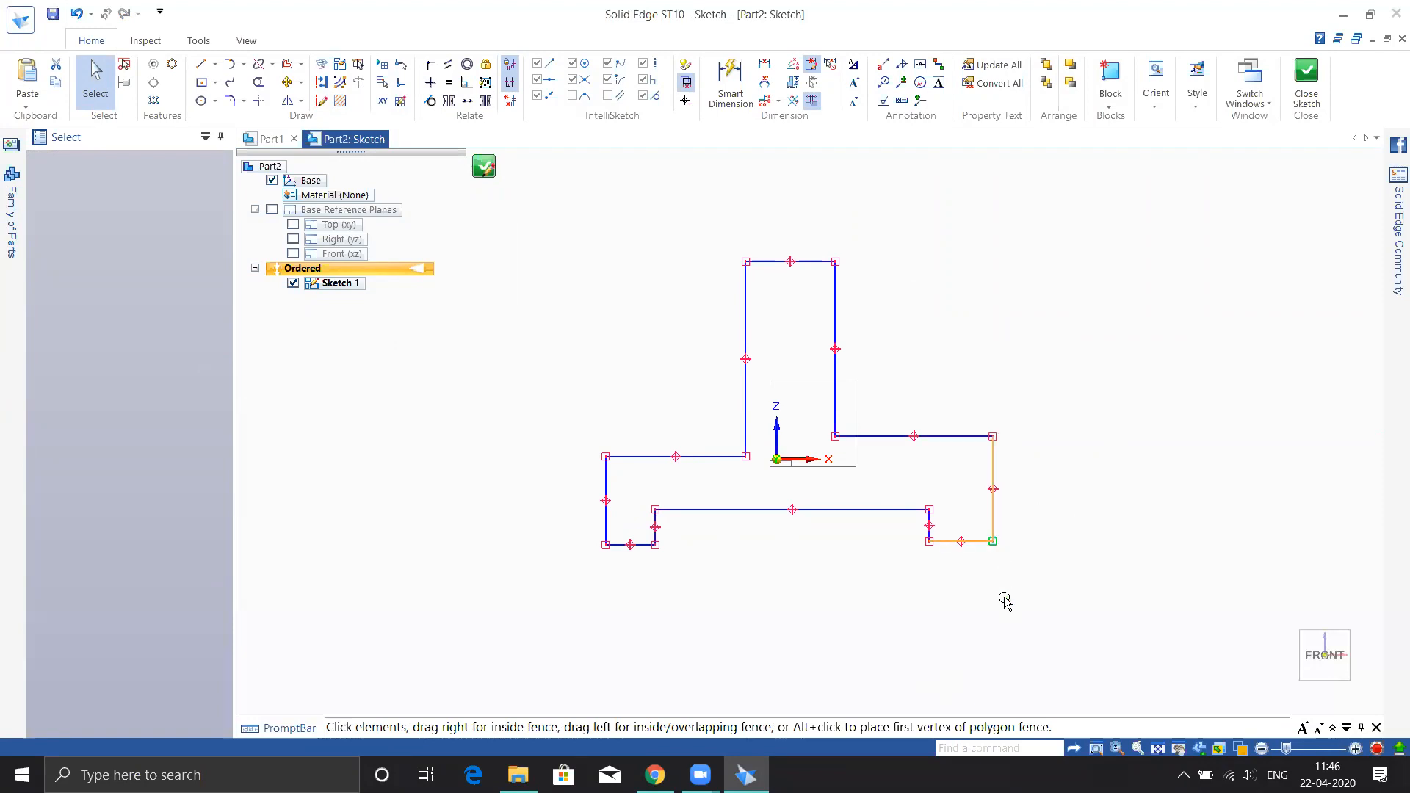
left_click(929, 541)
left_click(864, 510)
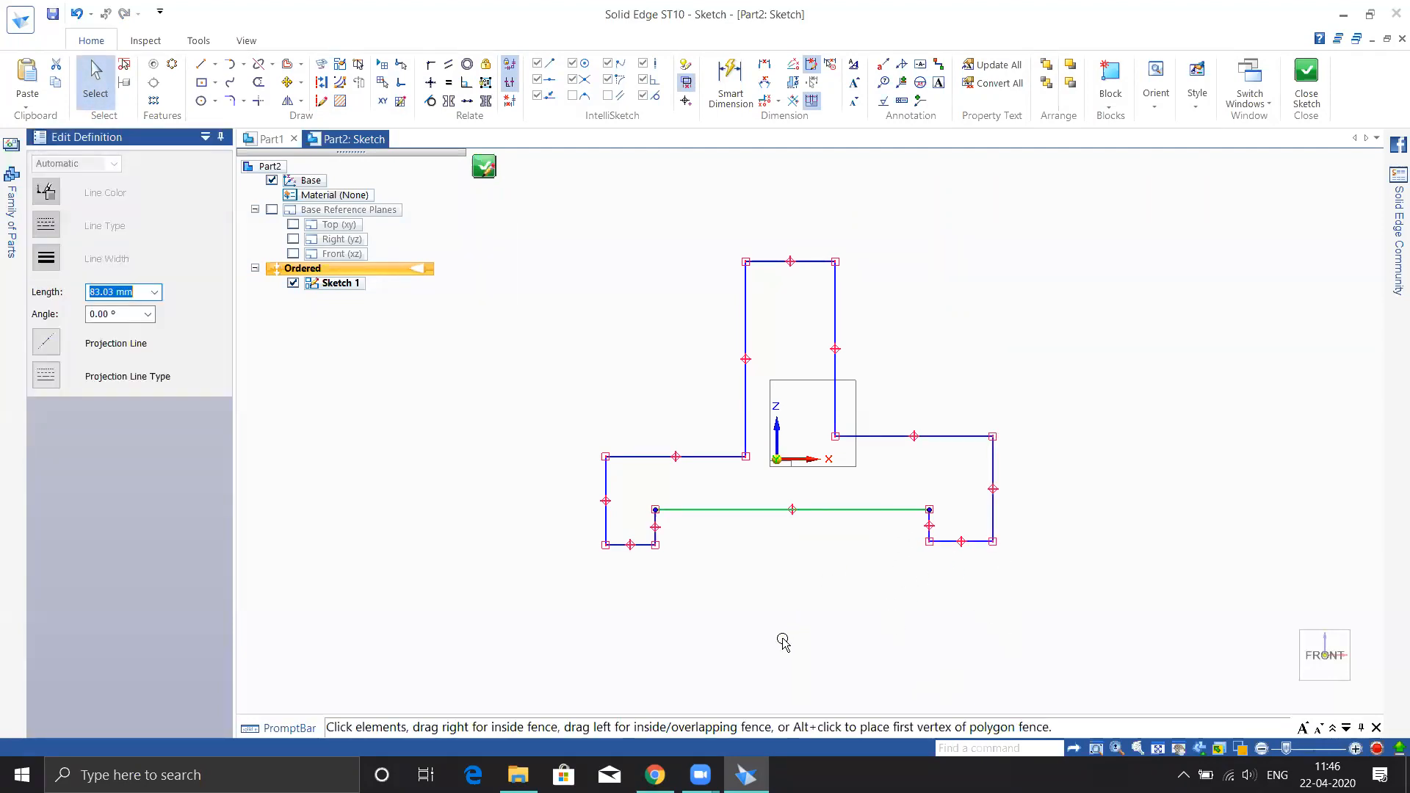
mouse_move(941, 509)
left_mouse_down()
mouse_move(853, 601)
mouse_move(736, 541)
mouse_move(905, 384)
mouse_move(1206, 618)
mouse_move(1269, 604)
mouse_move(1278, 428)
mouse_move(1194, 650)
left_mouse_up()
left_click_drag(1183, 404, 928, 488)
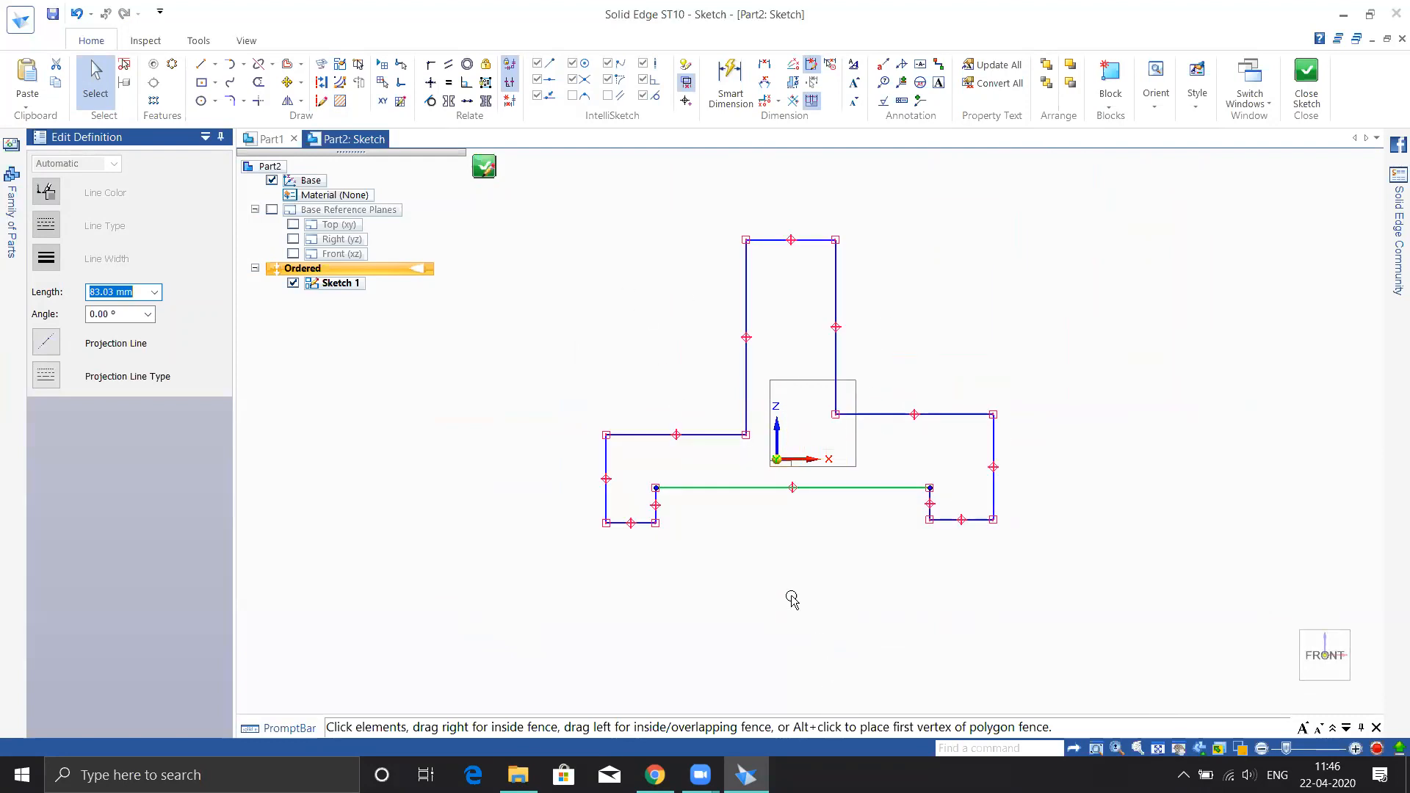
Undo the trial moves of the profile and the Rigid Set relationship.
key("Escape")
key("ctrl+z")
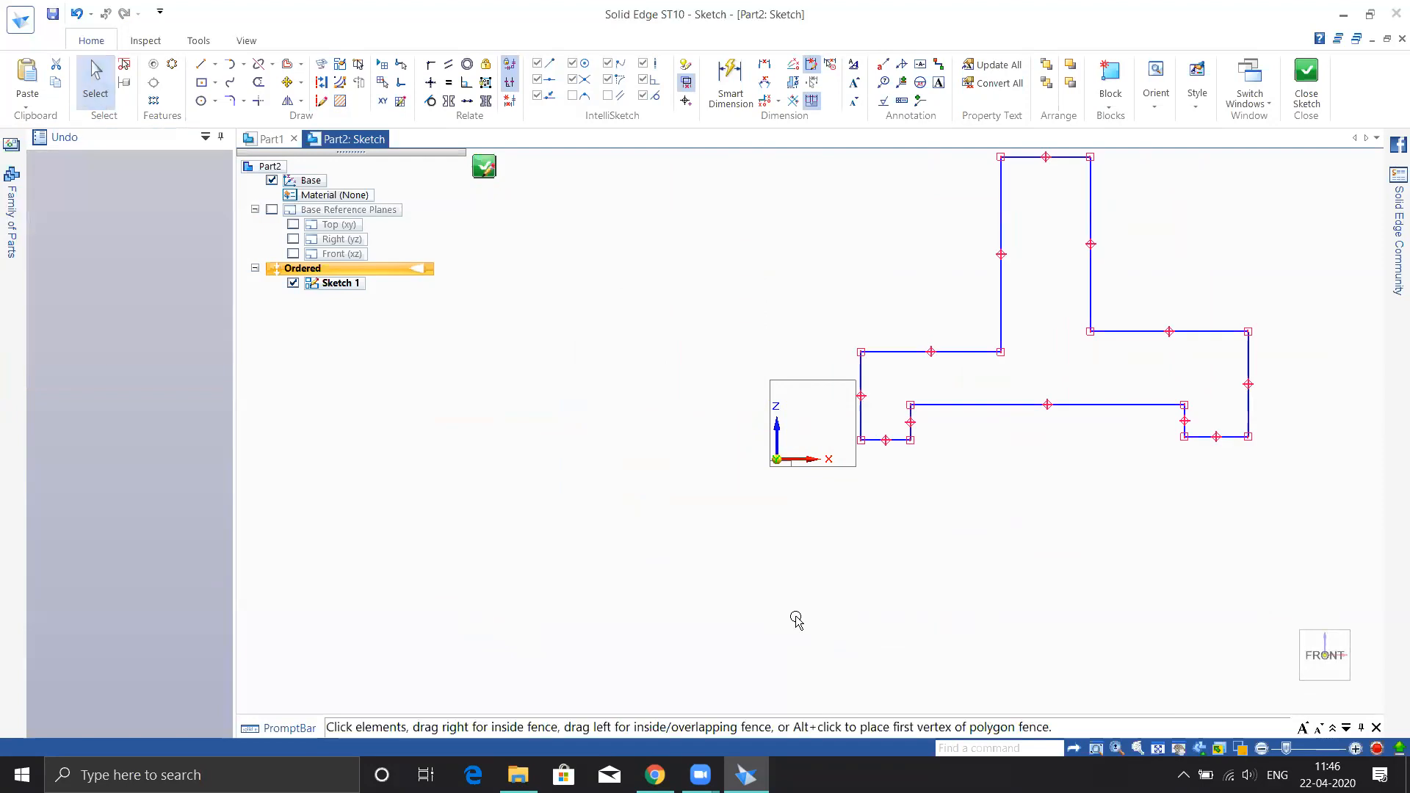
key("ctrl+z")
key("ctrl+z")
key("ctrl+z")
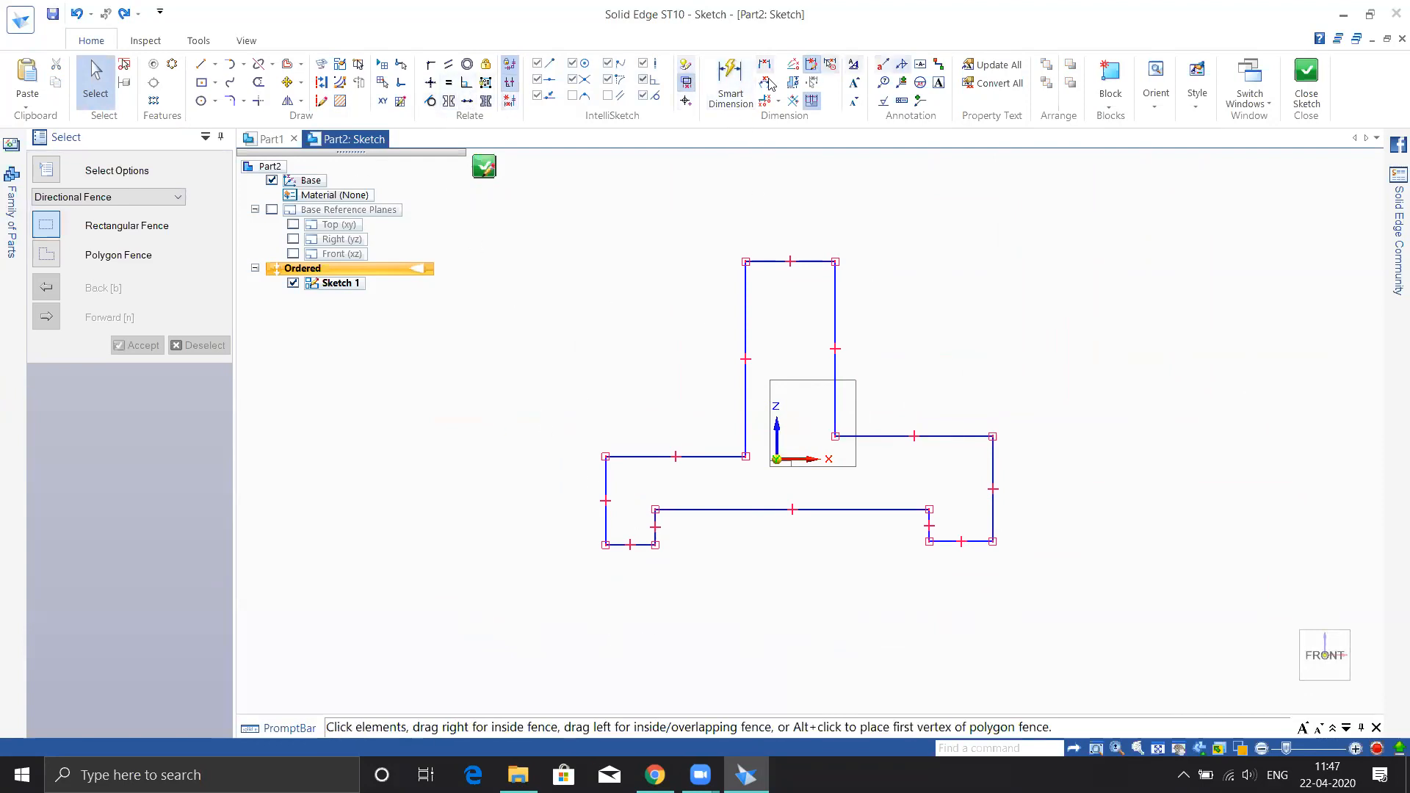
Check the inverted-T practice drawing in Chrome, and dimension the profile's right outer vertical edge as 10 mm with Smart Dimension in Solid Edge.
left_click(731, 81)
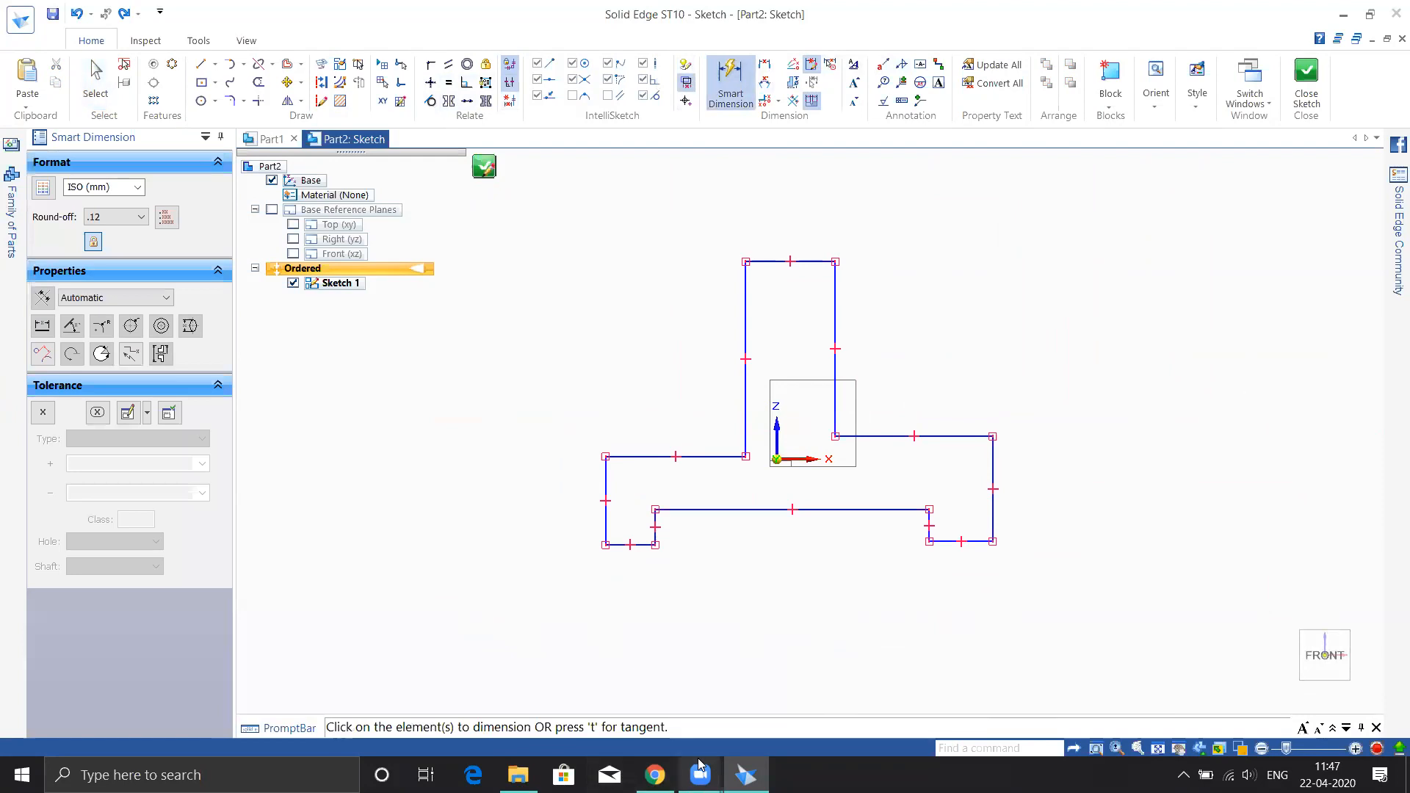
left_click(656, 775)
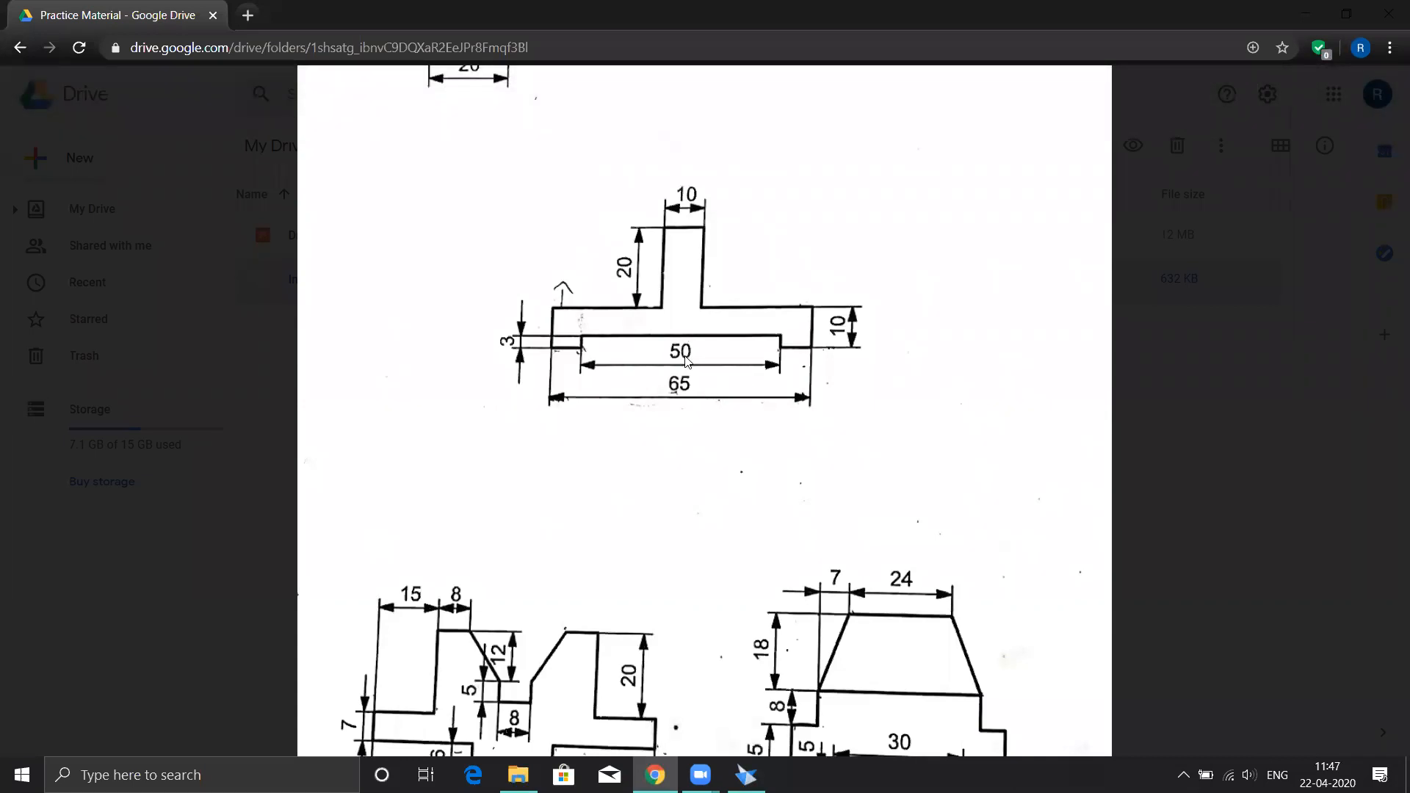
key("alt+Tab")
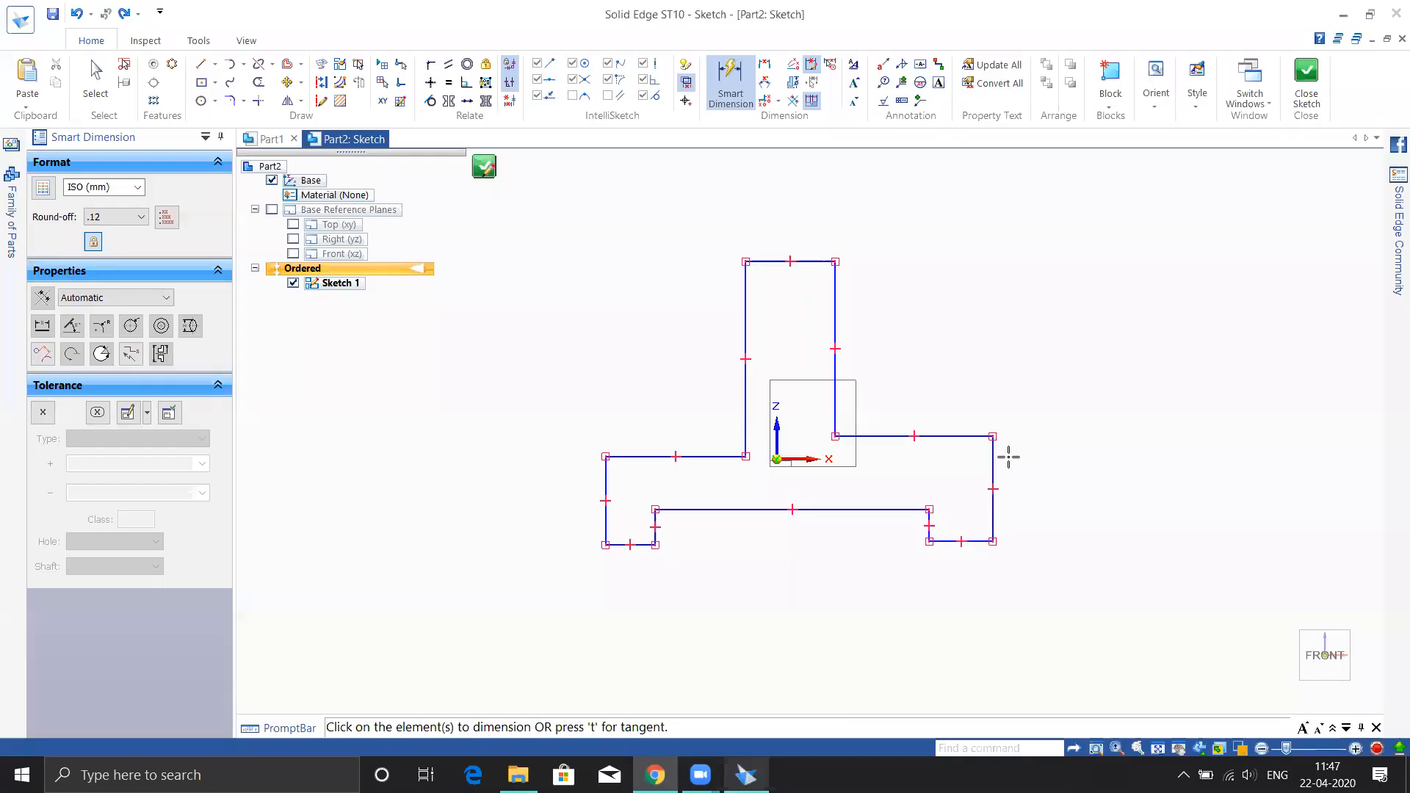
left_click(993, 488)
left_click(1043, 489)
type("10")
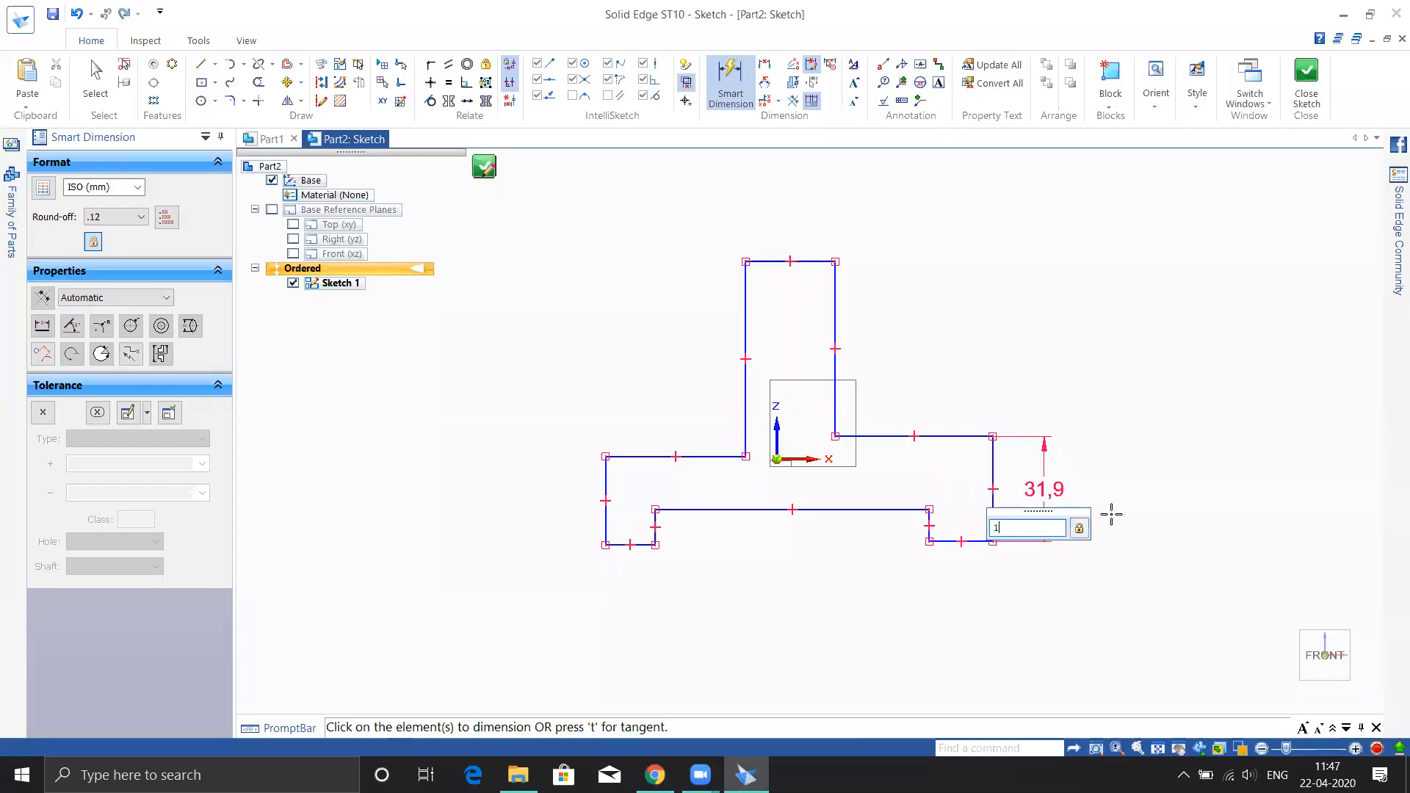
key("Return")
Dimension the horizontal recess line between the two feet as 50 mm.
left_click(835, 509)
left_click(913, 585)
type("50")
key("Return")
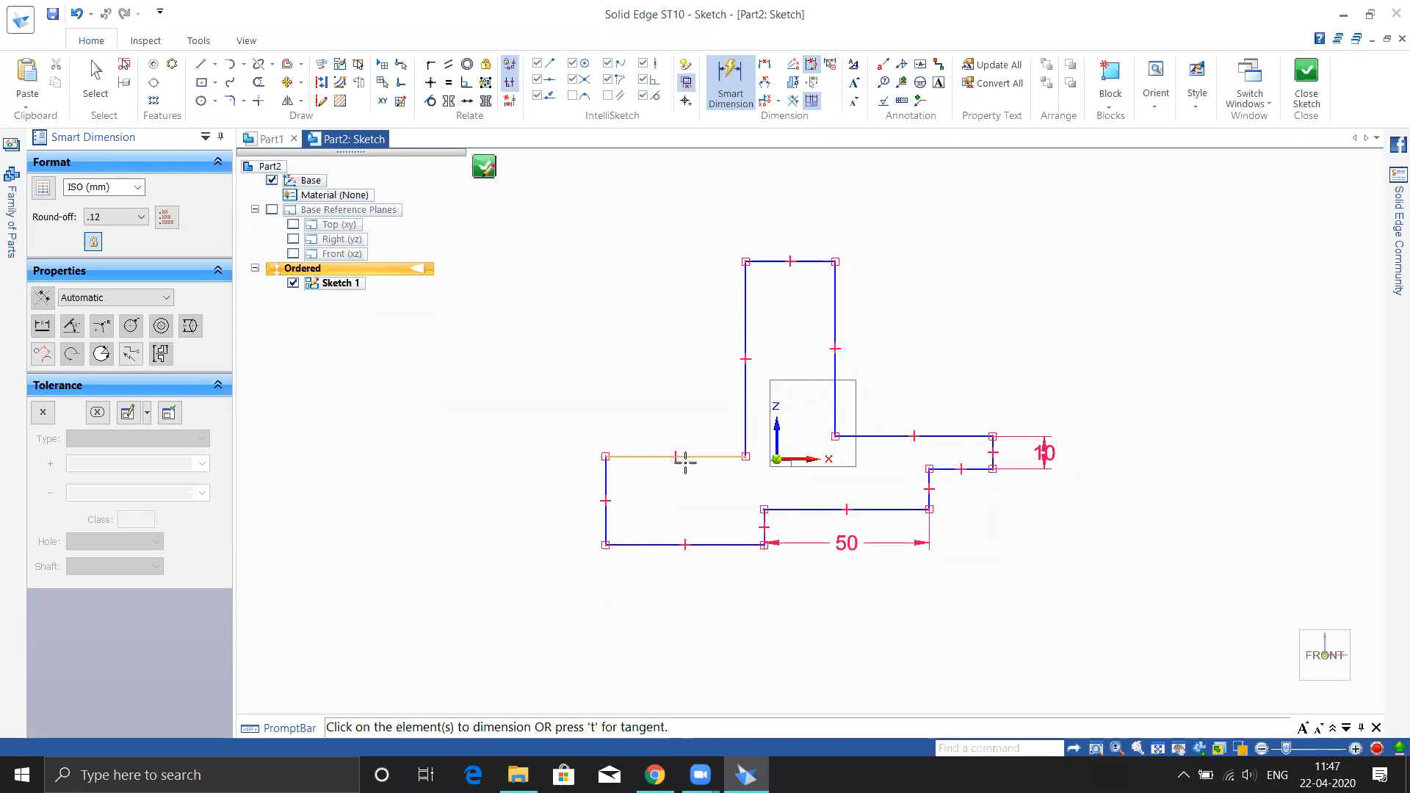
Dimension the left foot's short inner vertical edge as 3 mm and leave the dimension command.
left_click(764, 521)
left_click(722, 525)
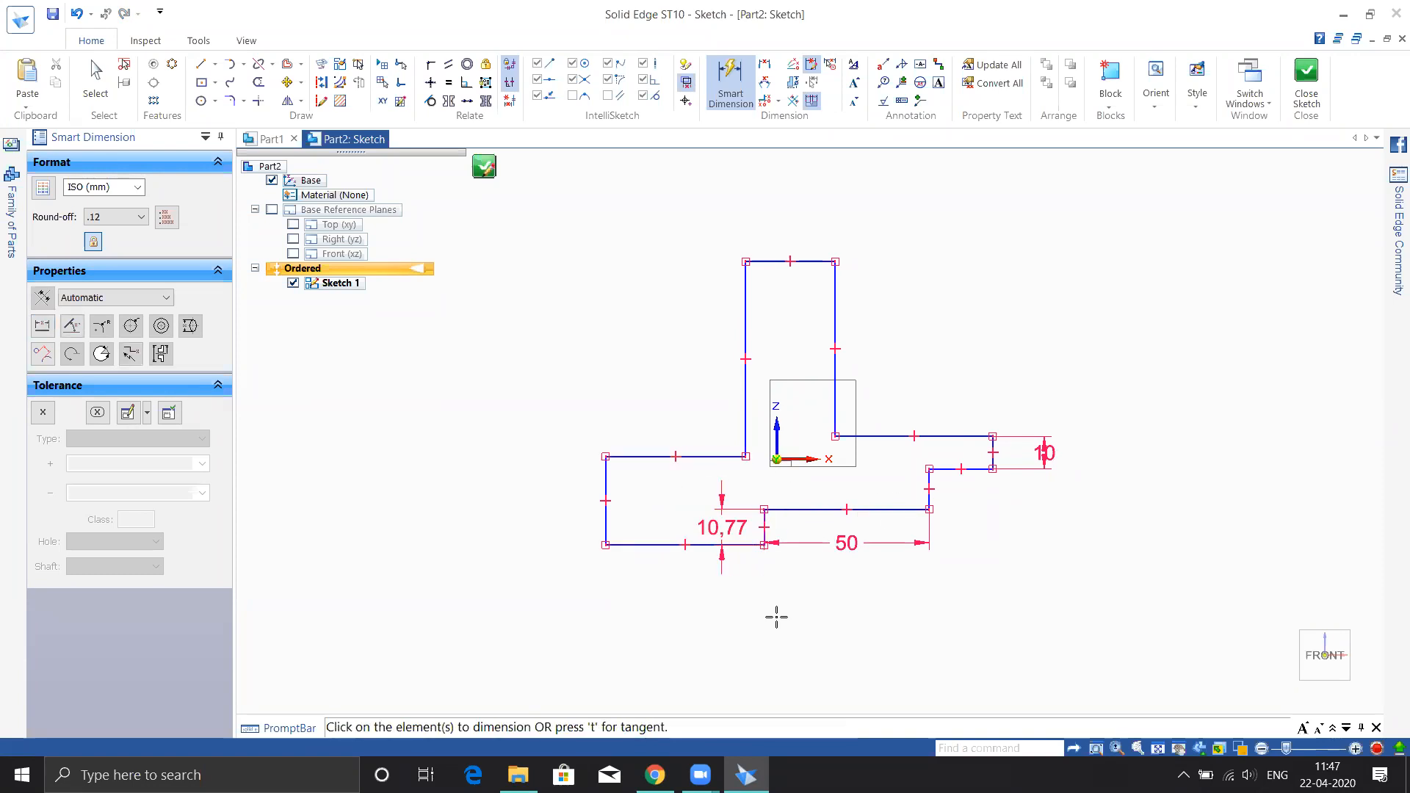
type("3")
key("Return")
scroll(775, 512, "down", 2)
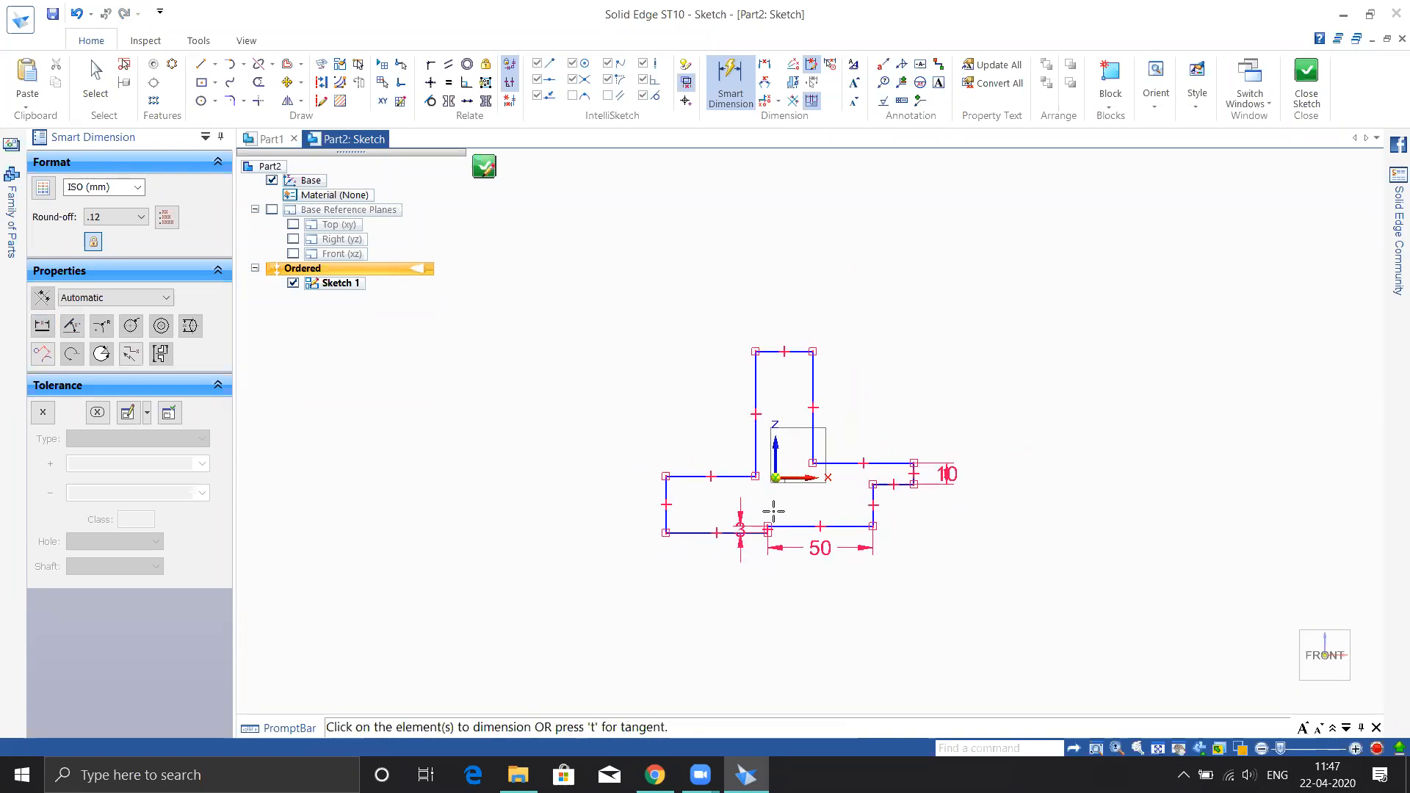
scroll(774, 512, "up", 5)
key("Escape")
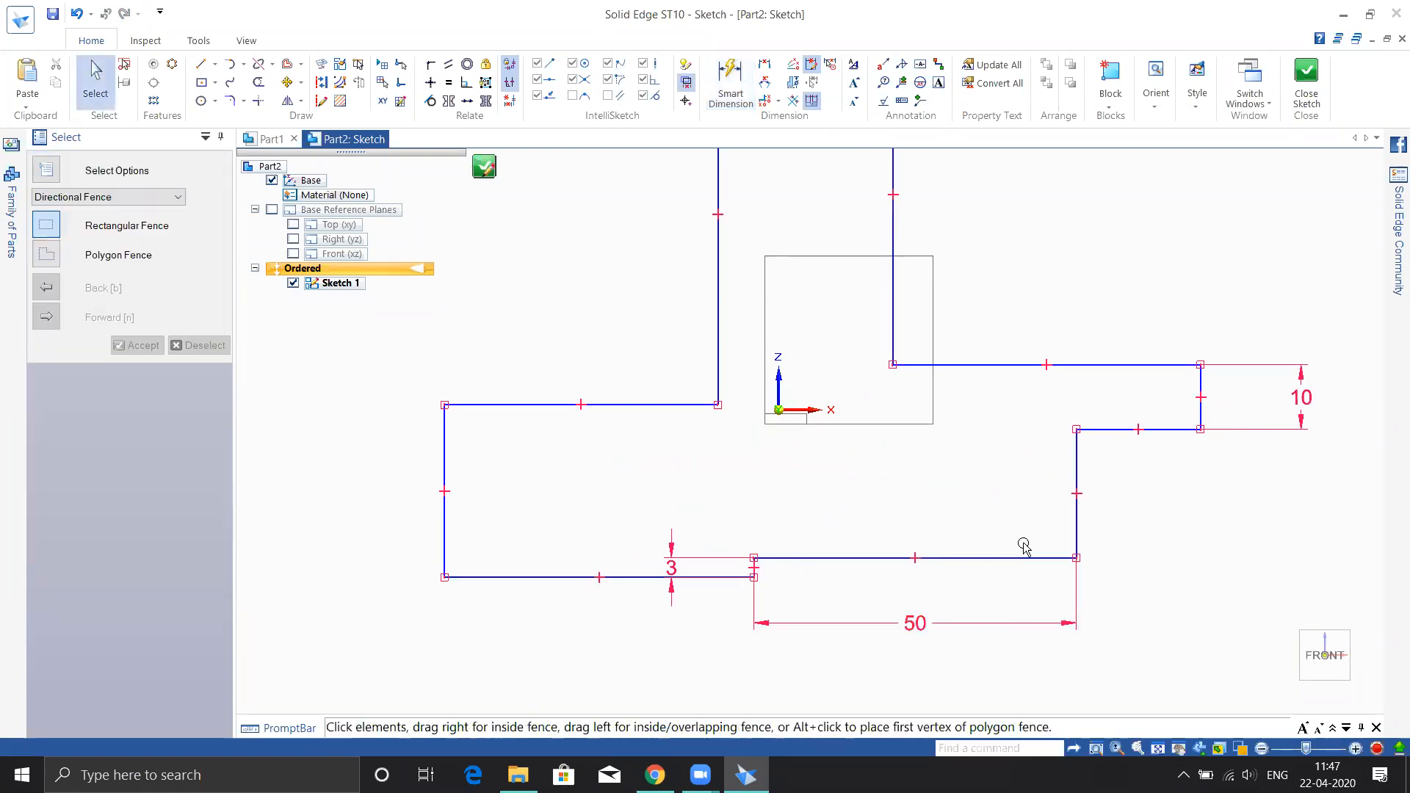
Move the recess line up and the right foot's bottom line down, so the recess lies above both feet again.
left_click_drag(1007, 560, 963, 454)
mouse_move(1109, 432)
left_mouse_down()
mouse_move(1117, 529)
mouse_move(1133, 456)
mouse_move(1104, 488)
left_mouse_up()
scroll(1077, 581, "down", 2)
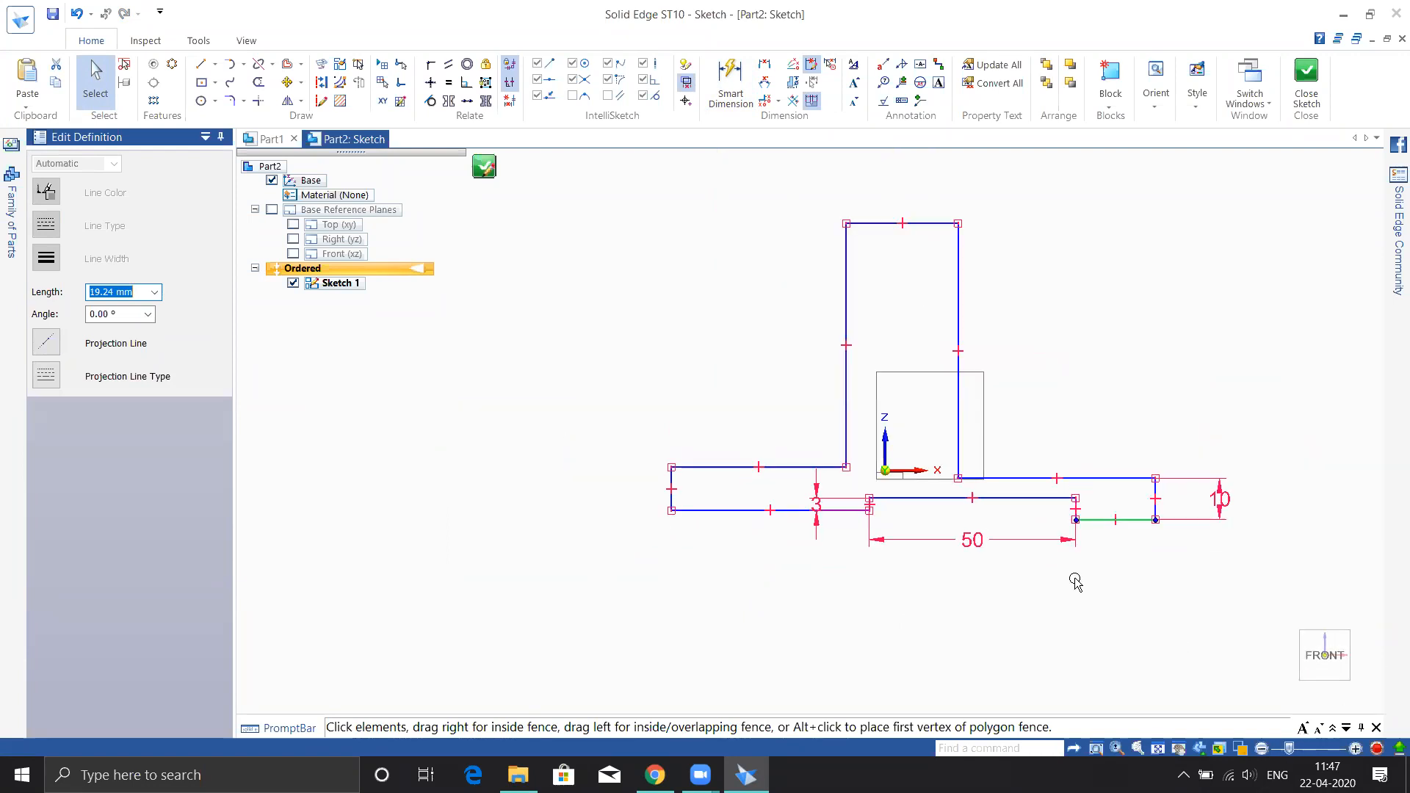
Apply an Equal relationship between the short inner vertical edges of the left and right feet.
scroll(892, 531, "up", 4)
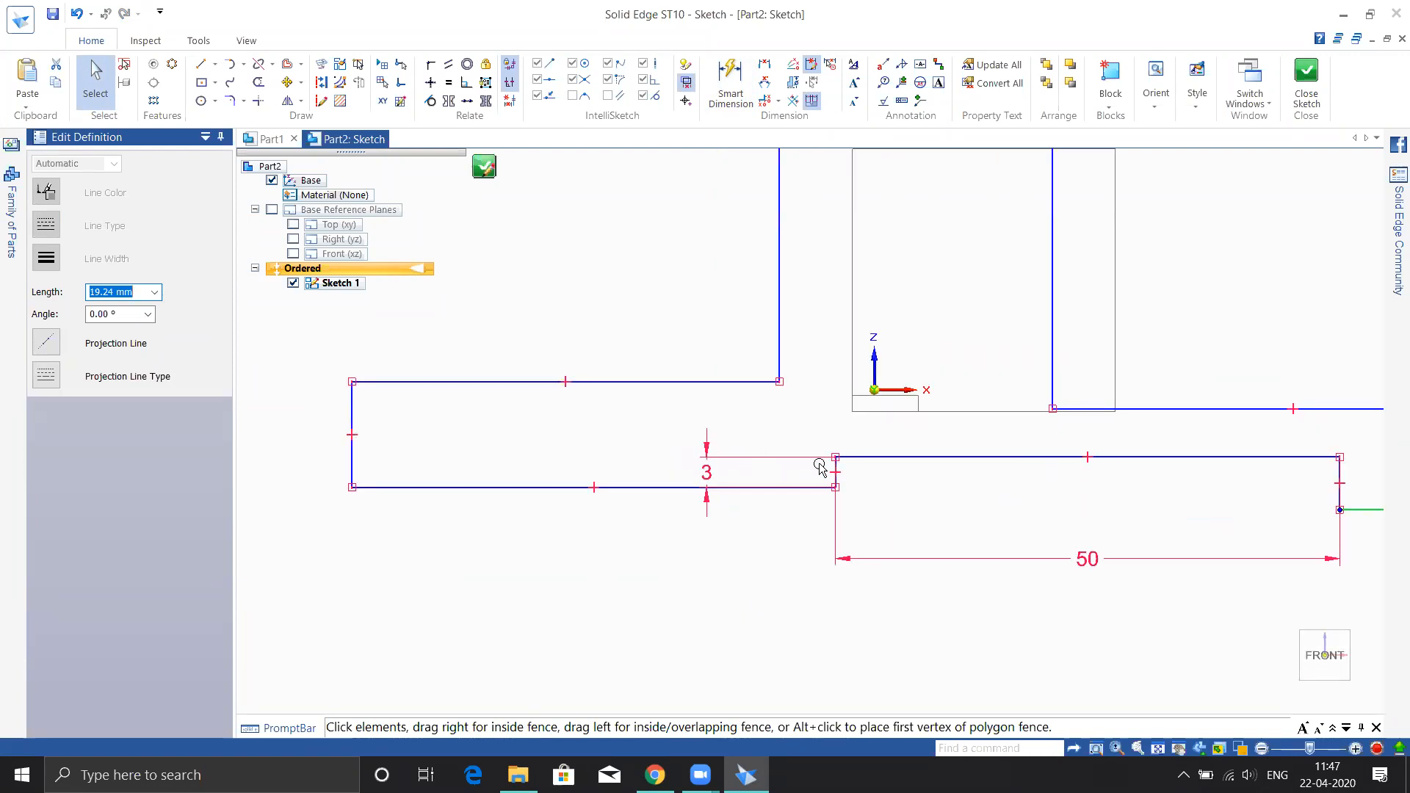
right_click(880, 520)
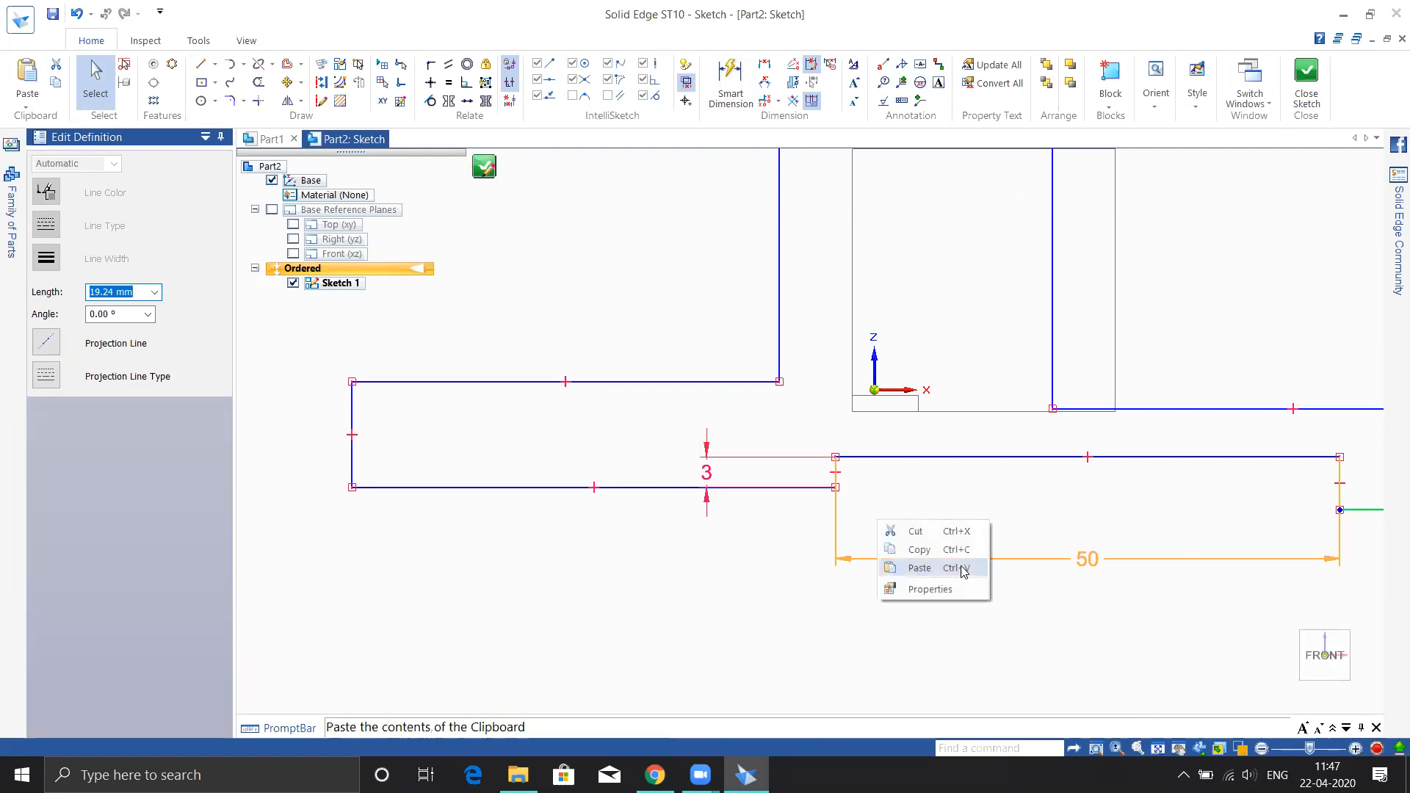
middle_click_drag(1001, 573, 875, 556, "shift")
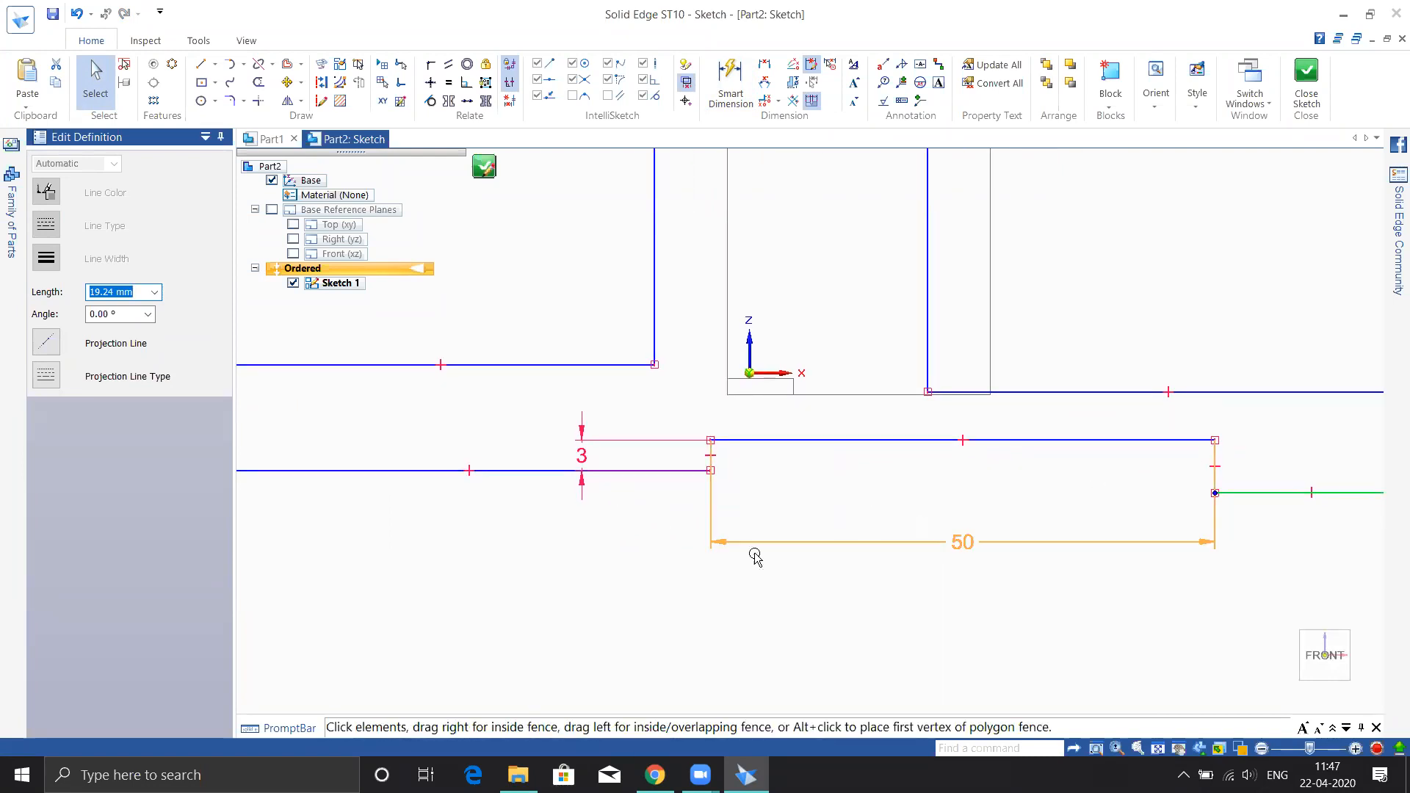
key("Escape")
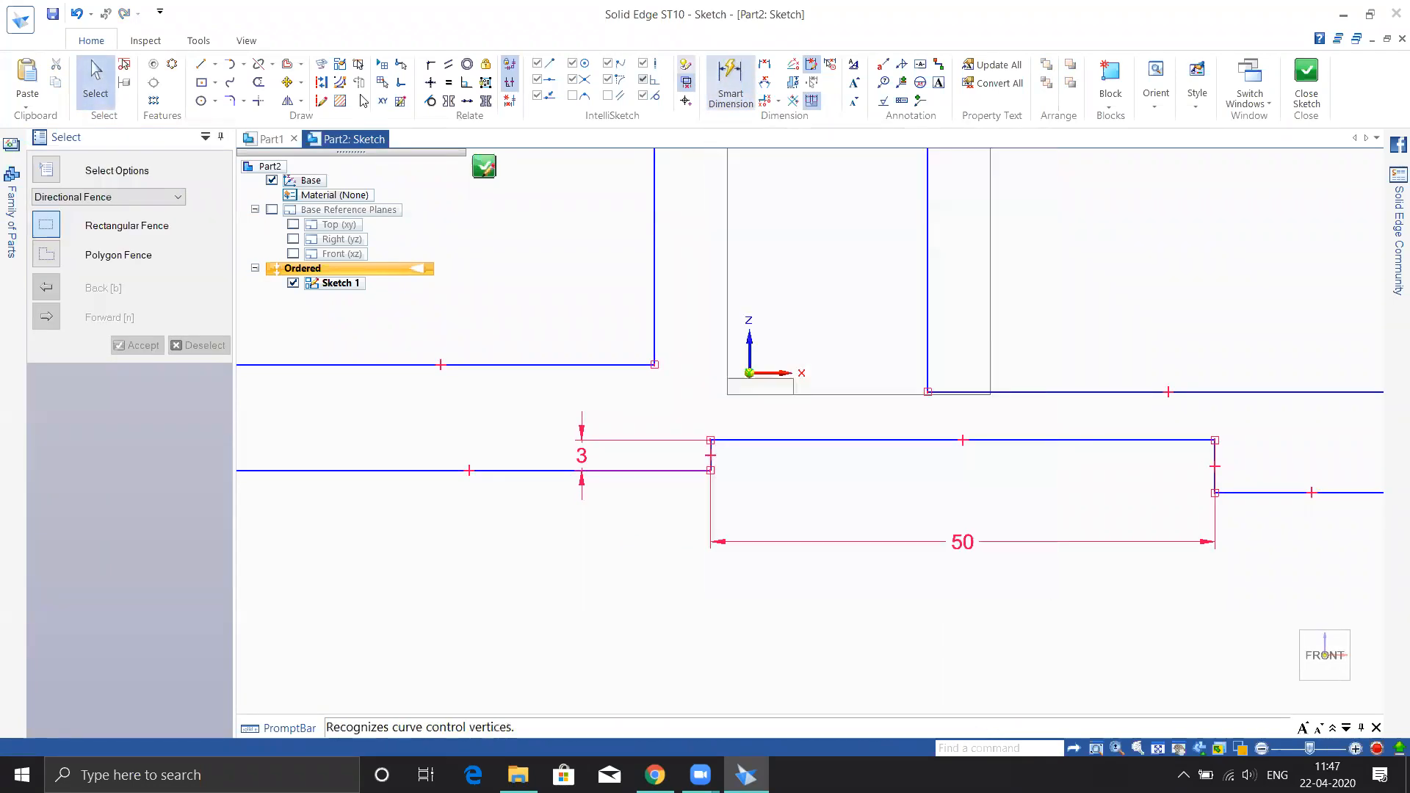
left_click(449, 83)
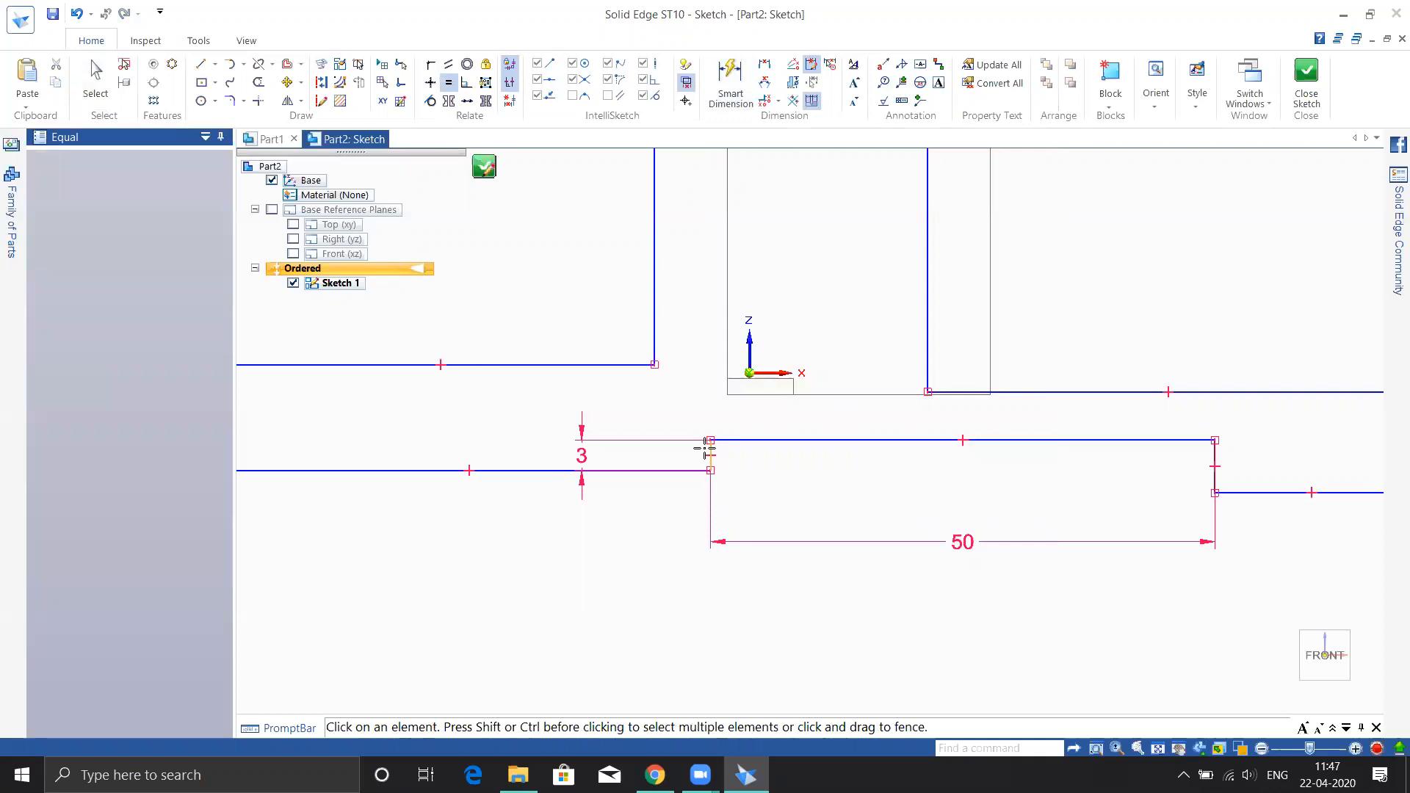
left_click(711, 454)
left_click(1215, 461)
Apply an Equal relationship between the two long vertical edges of the upright stem.
scroll(848, 511, "up", 2)
scroll(852, 517, "down", 5)
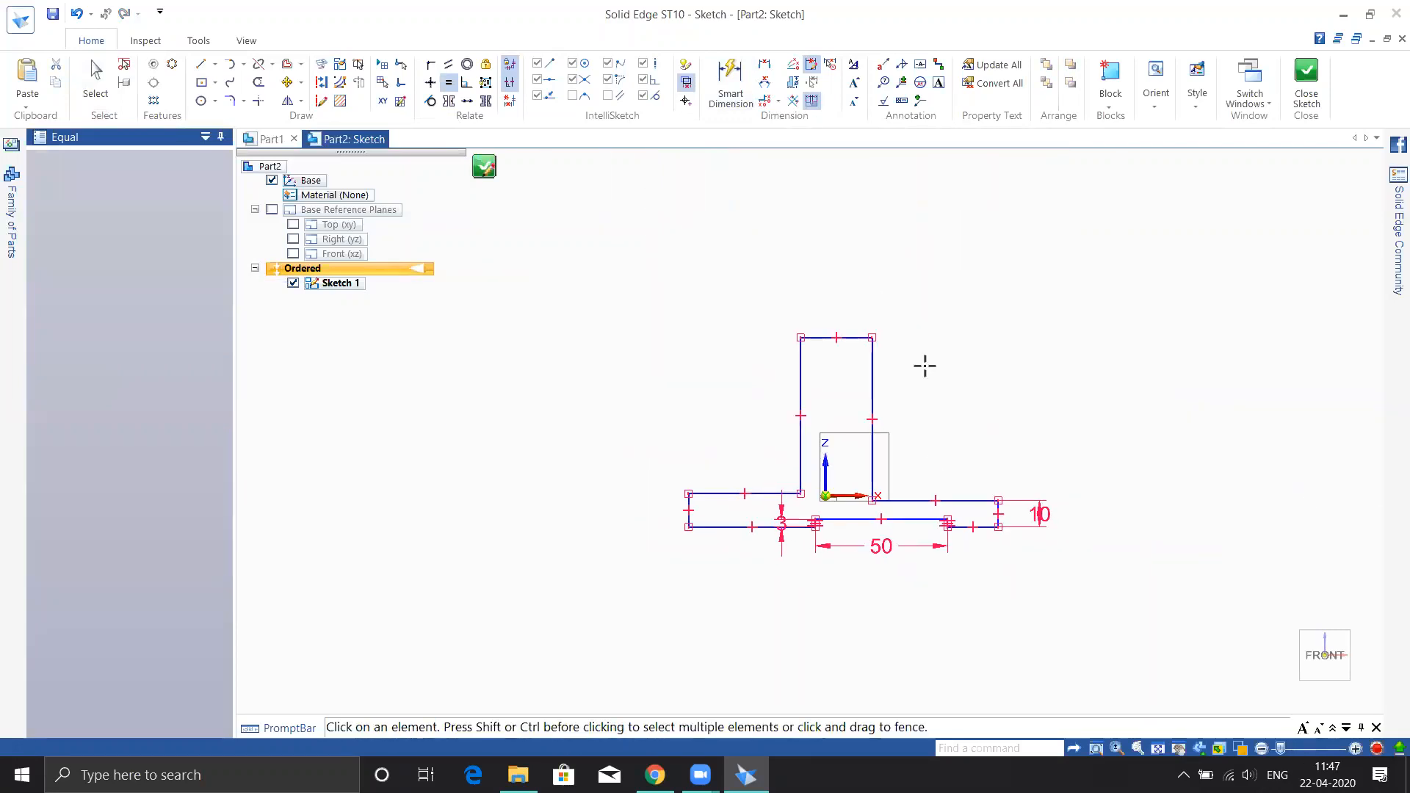
left_click(874, 367)
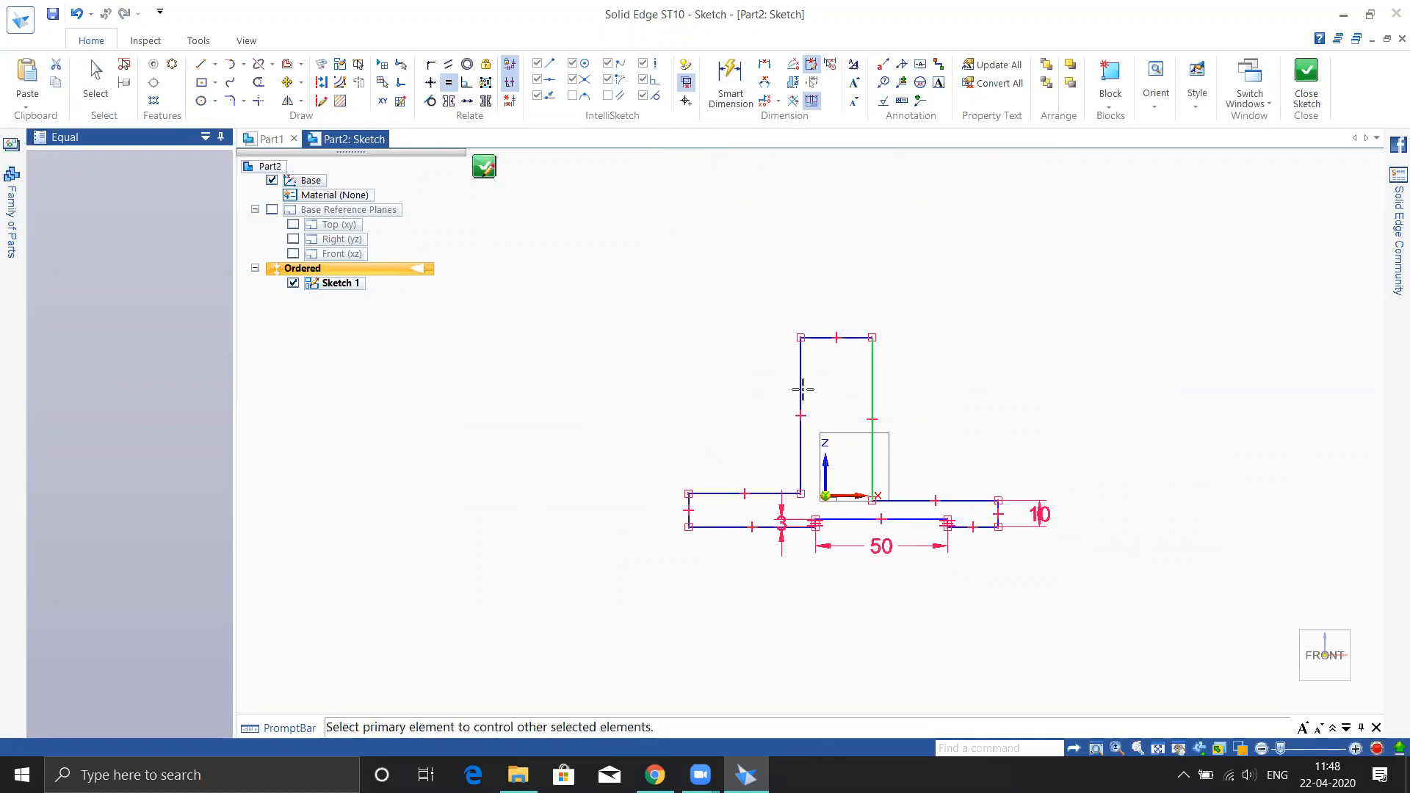
left_click(802, 390)
Apply an Equal relationship between the outer vertical edges of the right and left feet, and leave the command.
scroll(1027, 582, "up", 2)
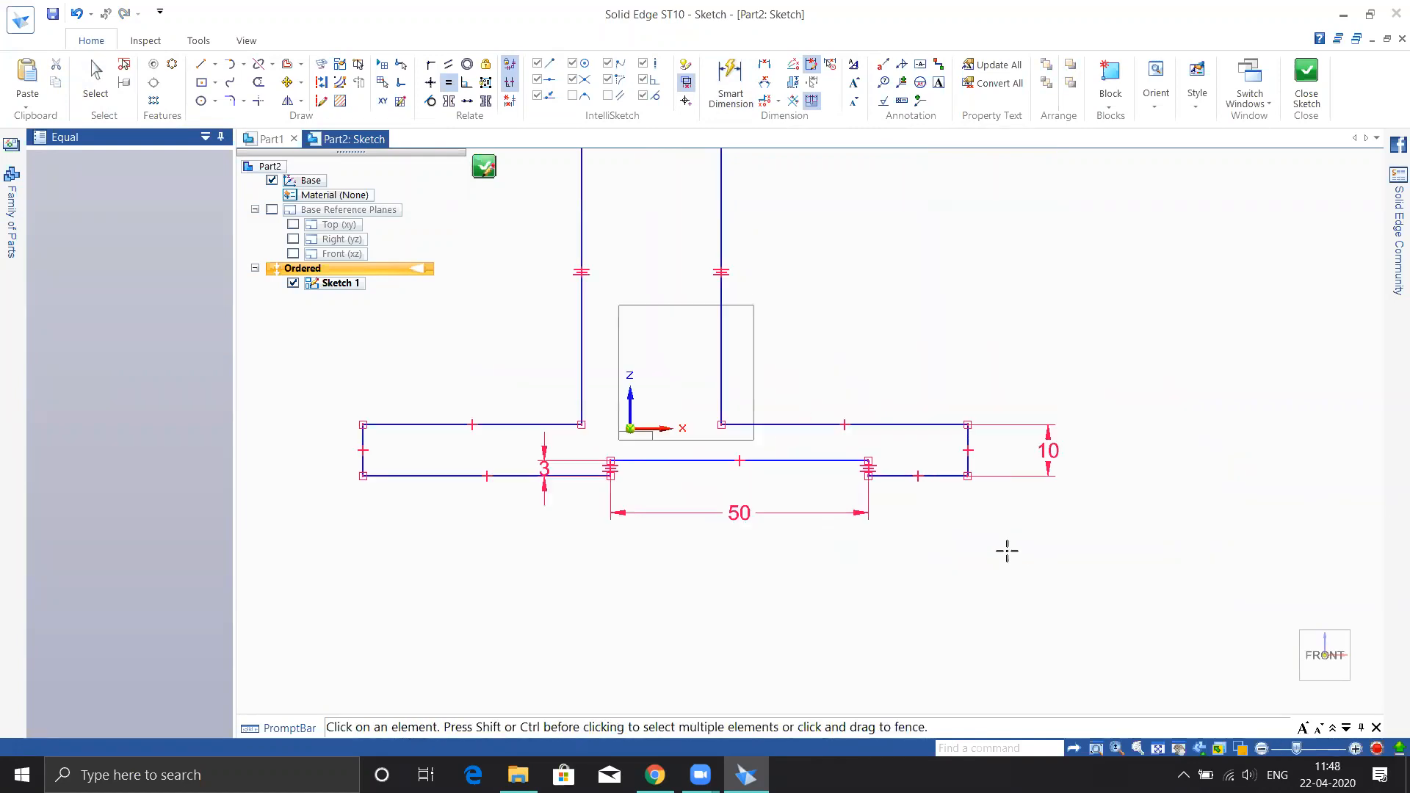
left_click(959, 406)
scroll(1186, 584, "up", 2)
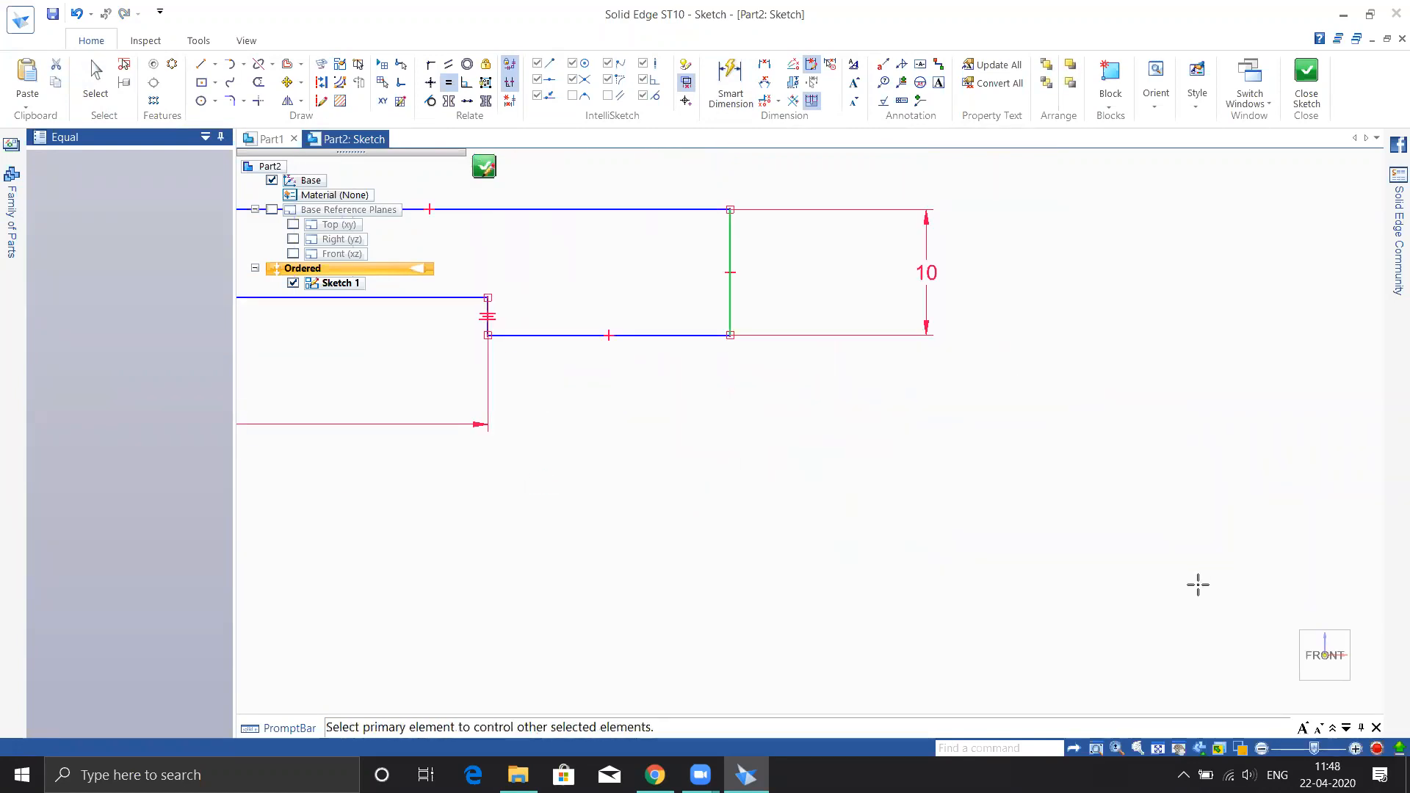
scroll(1198, 586, "down", 4)
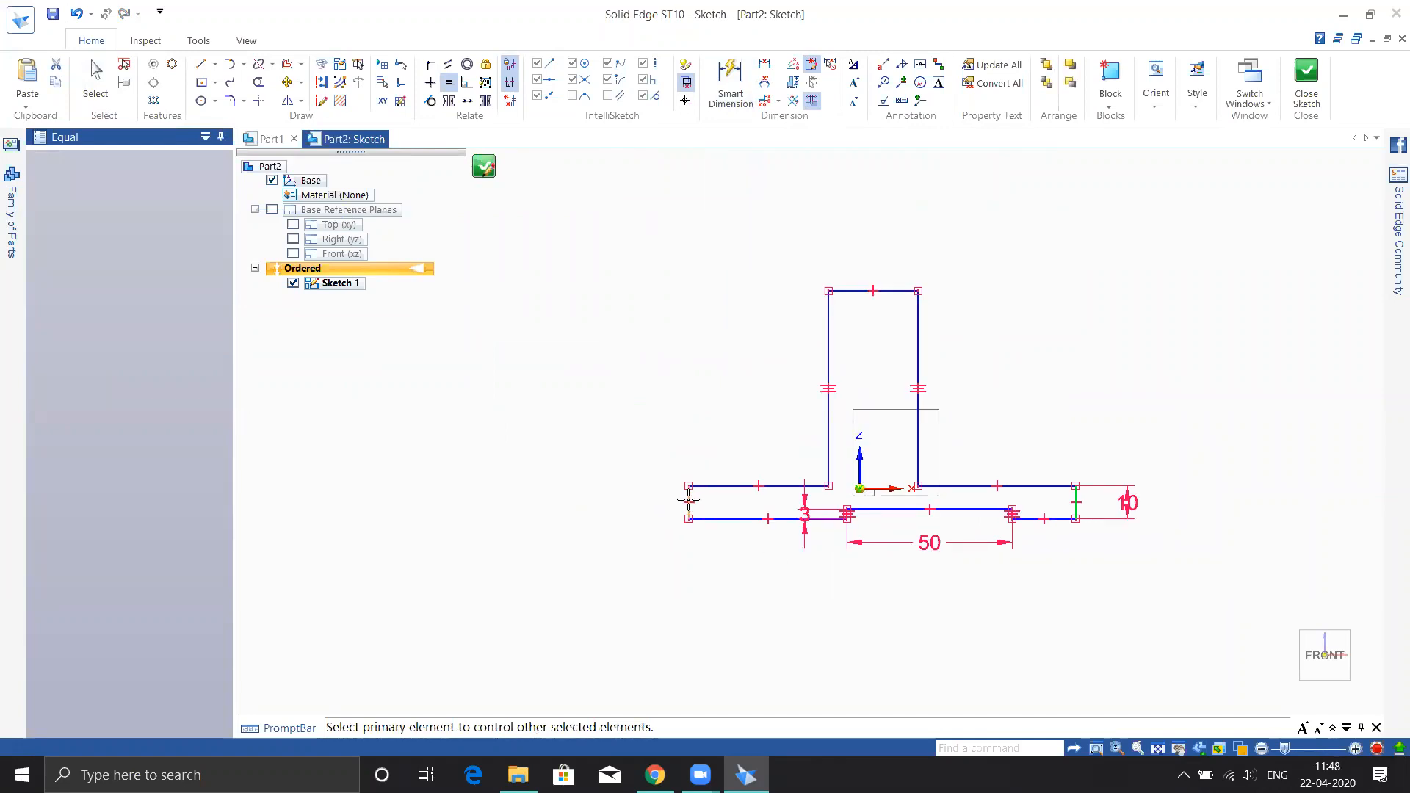
left_click(689, 501)
key("Escape")
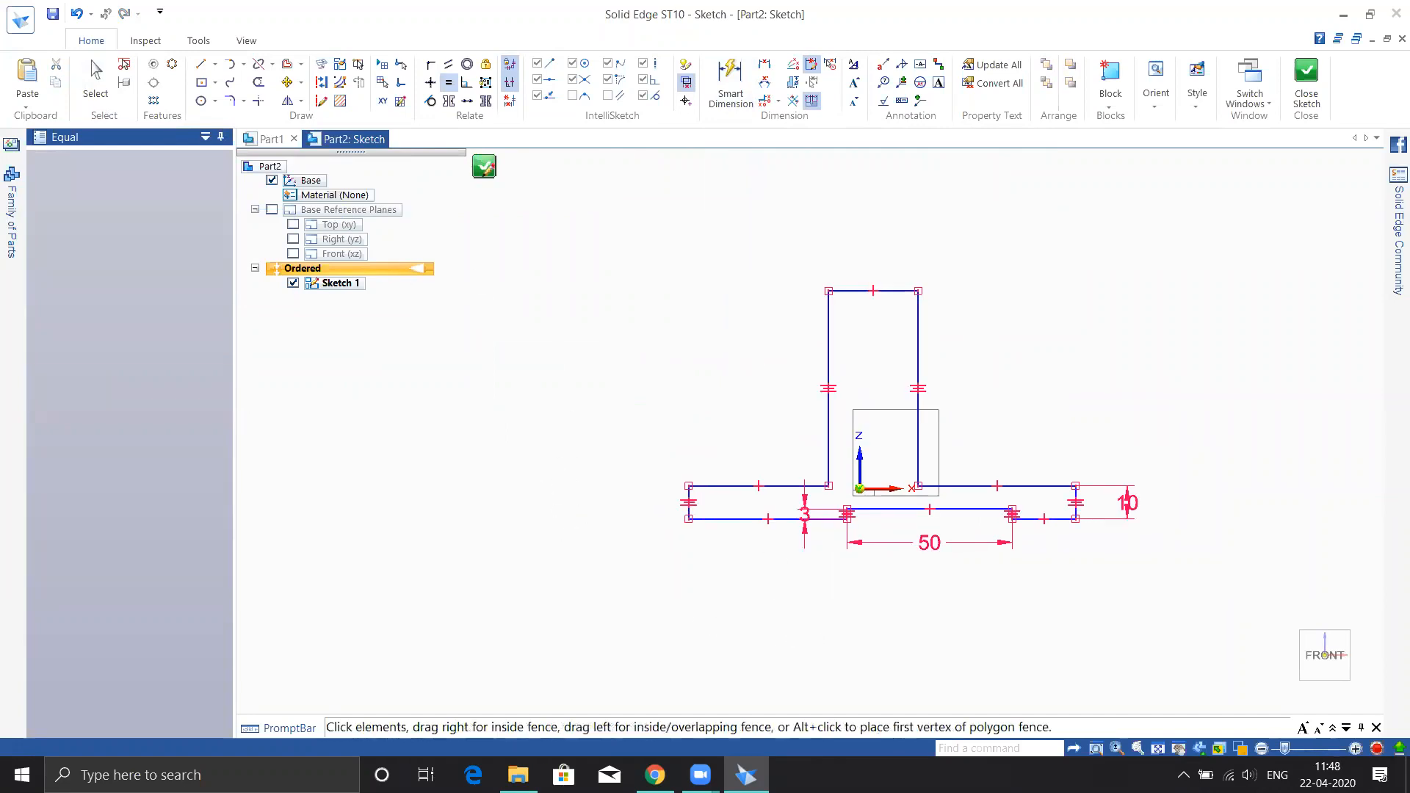
Move the left foot's lower outer corner outward and down, making its bottom line about 51 mm long.
scroll(802, 539, "up", 3)
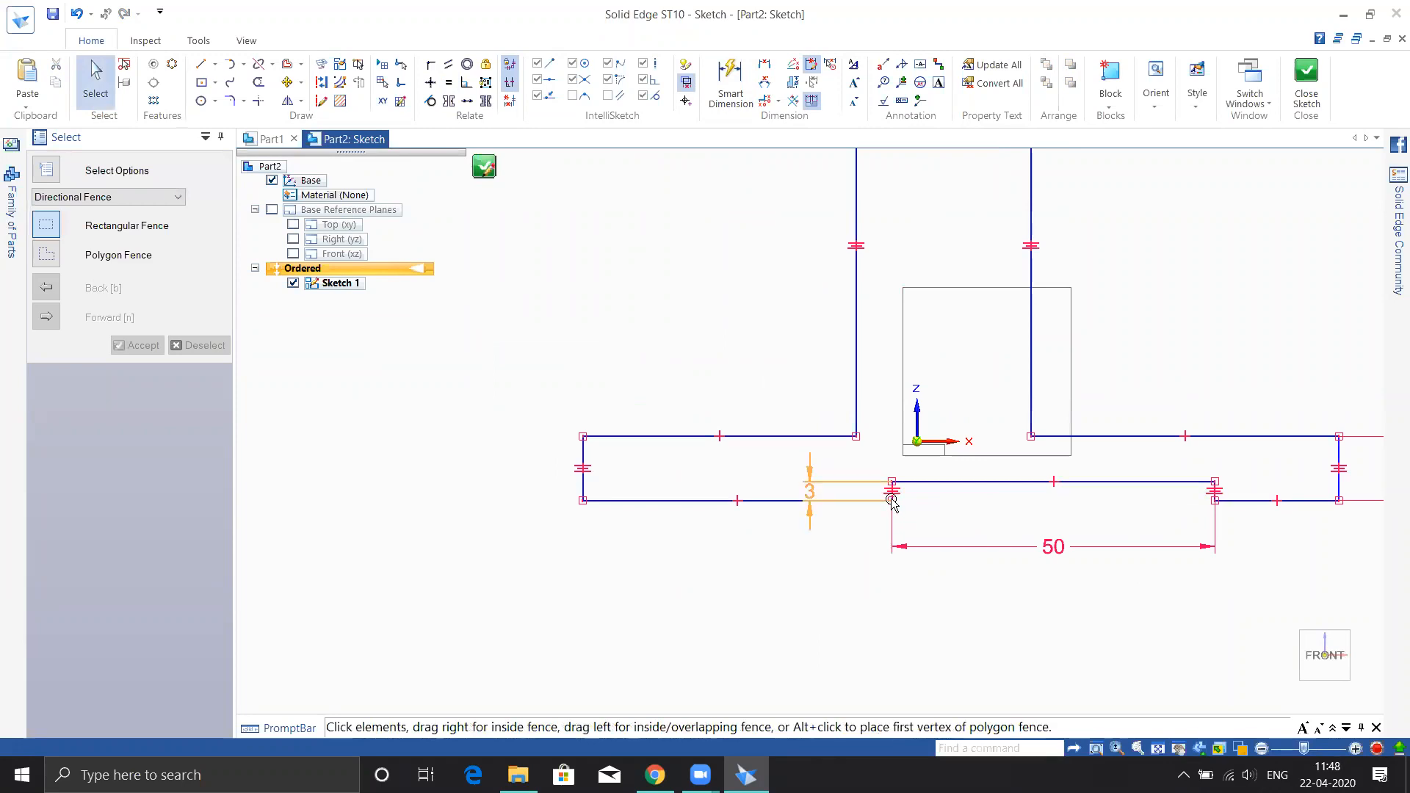
left_click(810, 496)
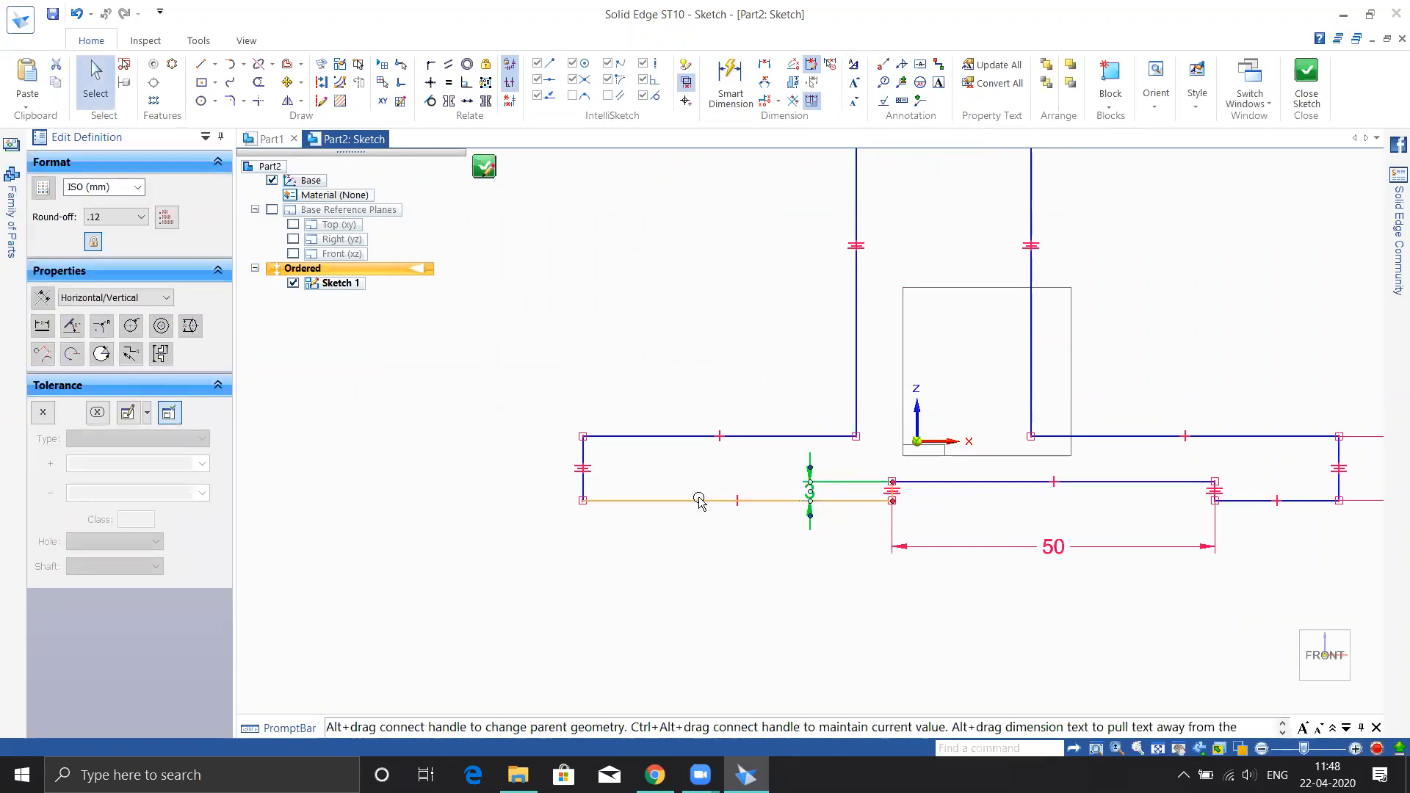
left_click(702, 603)
left_click(647, 501)
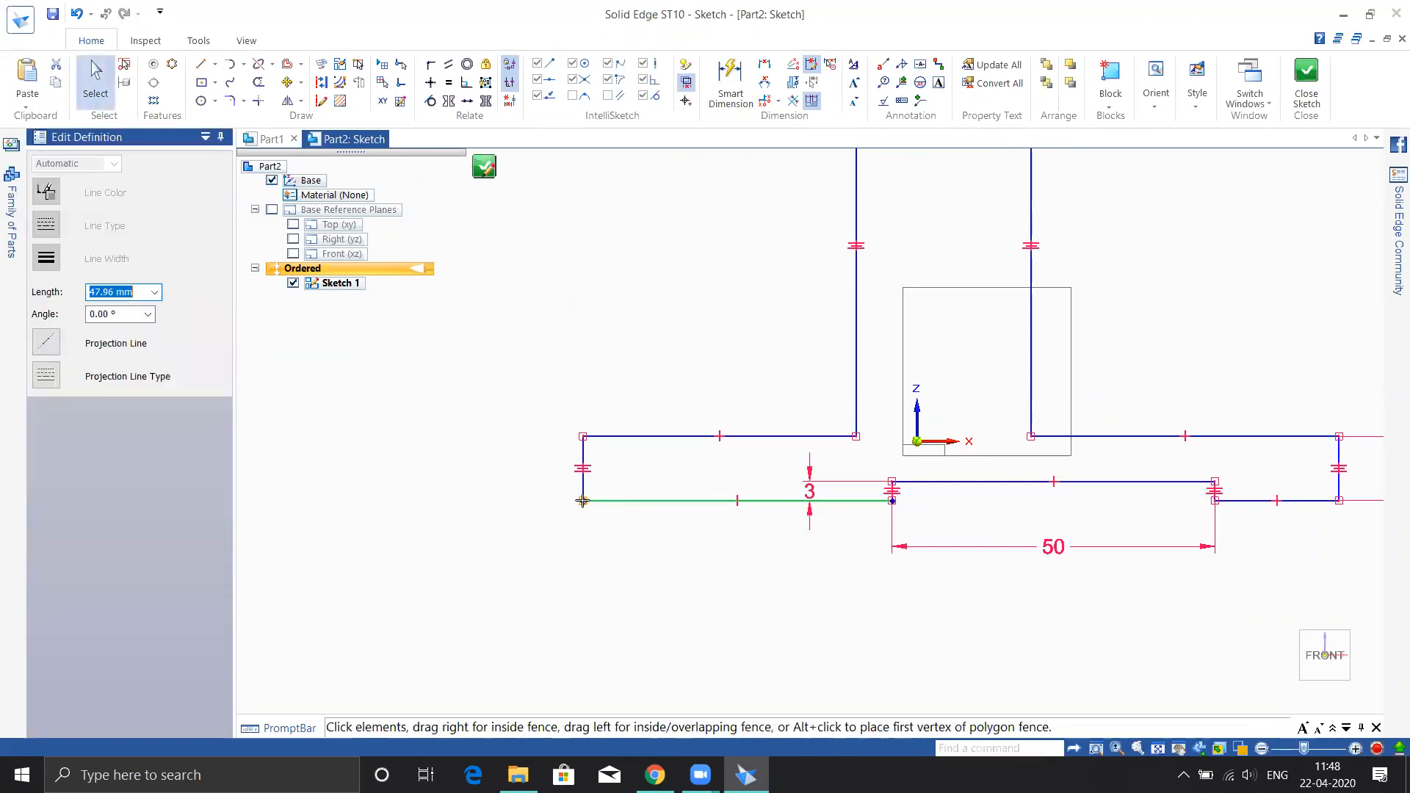
mouse_move(583, 504)
left_mouse_down()
mouse_move(441, 566)
mouse_move(526, 397)
mouse_move(567, 390)
mouse_move(552, 571)
mouse_move(564, 531)
left_mouse_up()
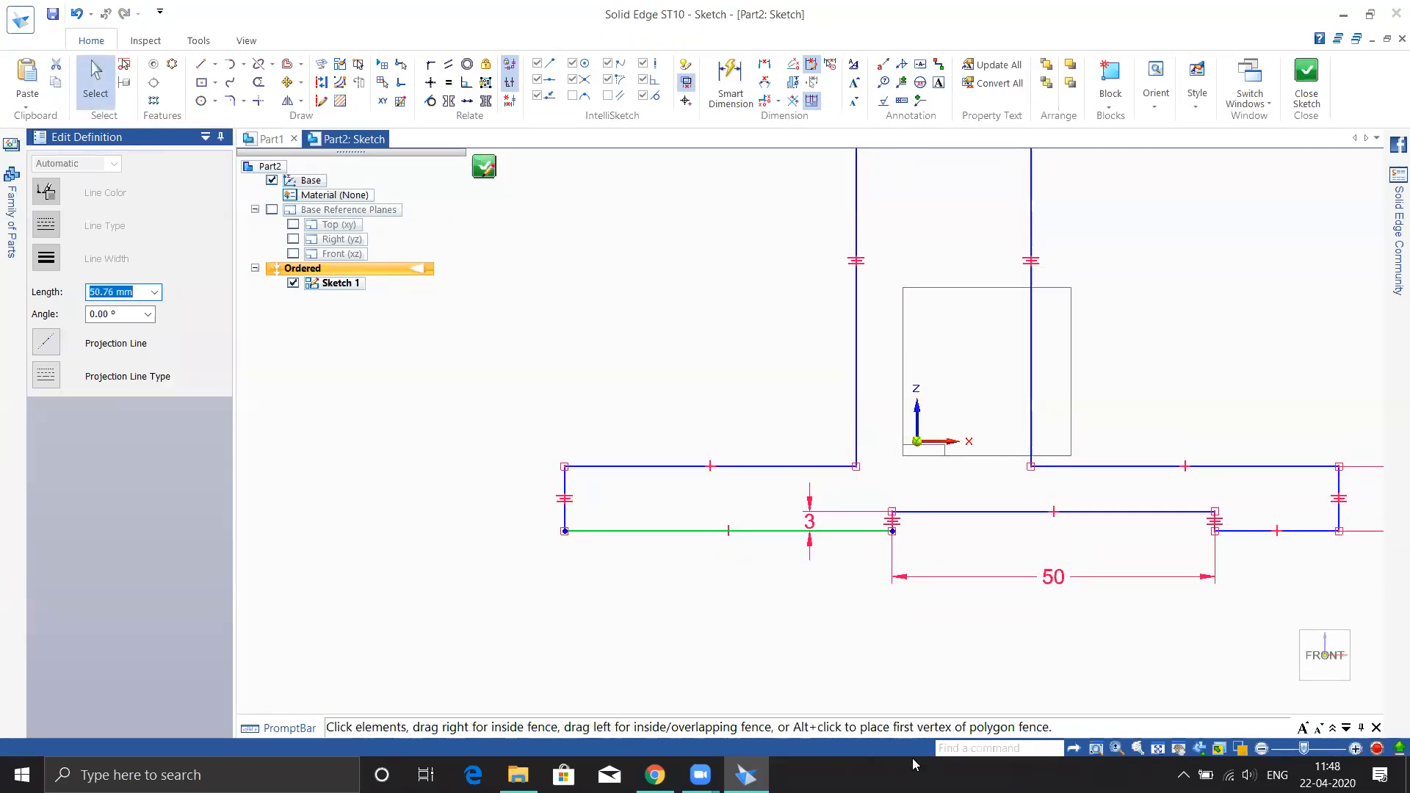
scroll(784, 601, "down", 3)
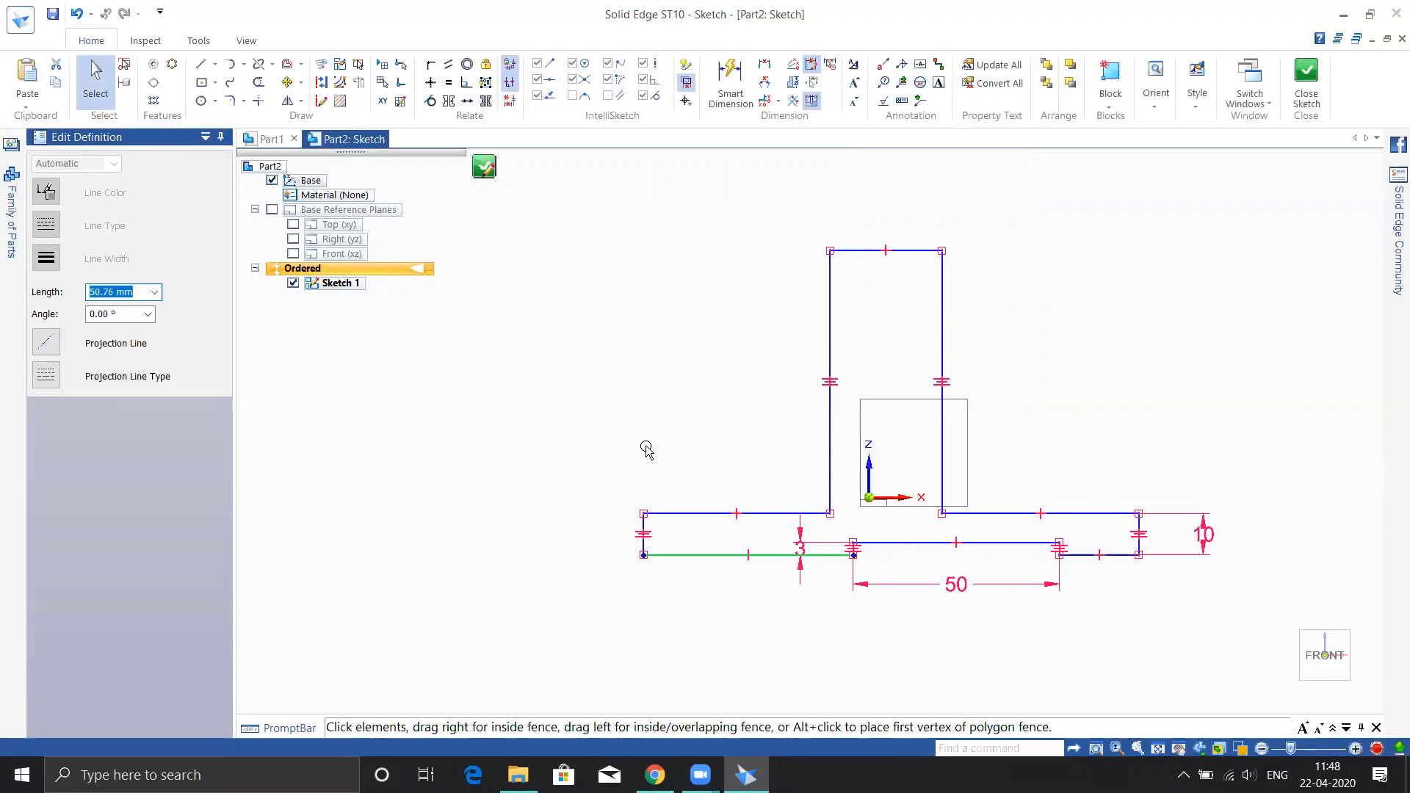
Apply a Symmetric relationship to the stem's two long vertical edges about the vertical Z axis.
left_click(450, 102)
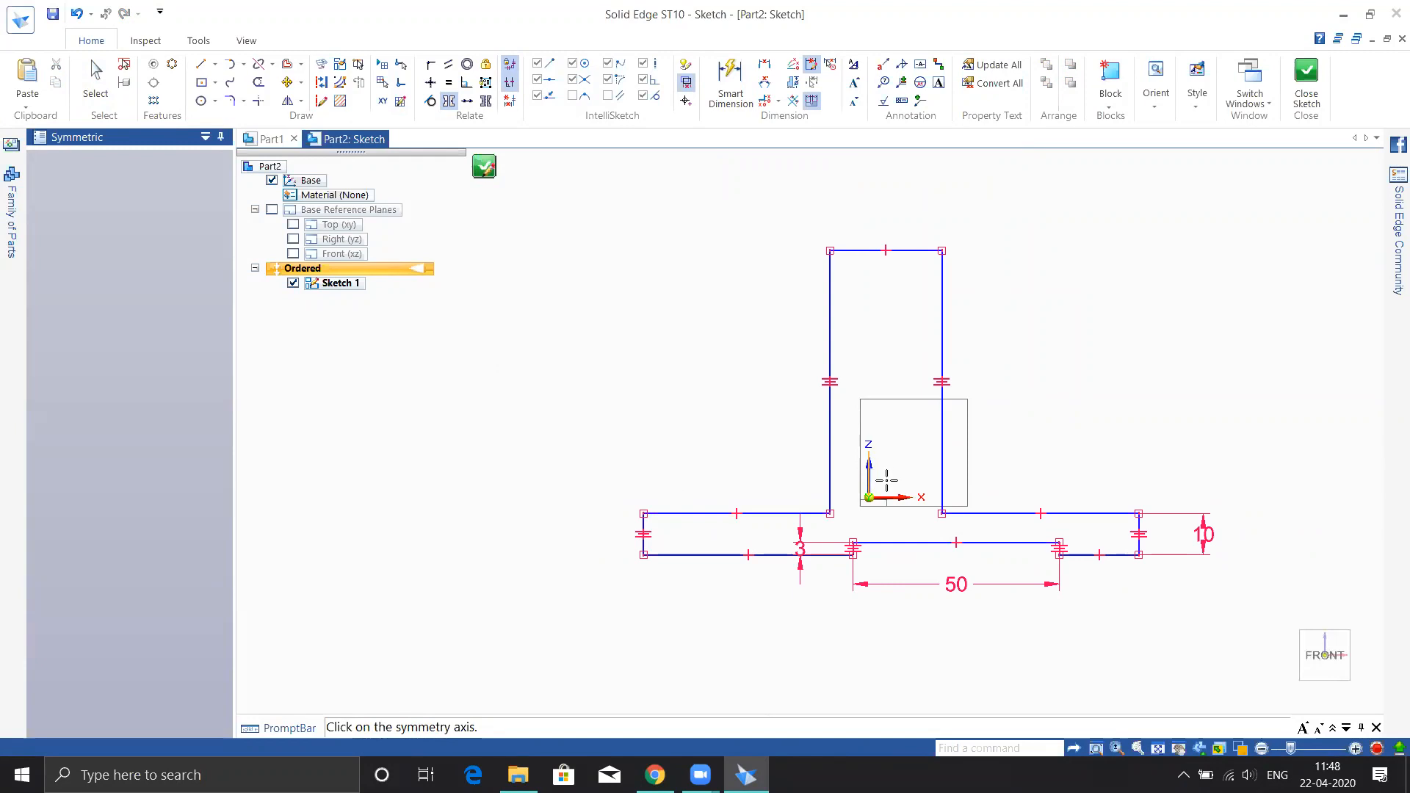
left_click(871, 465)
left_click(830, 288)
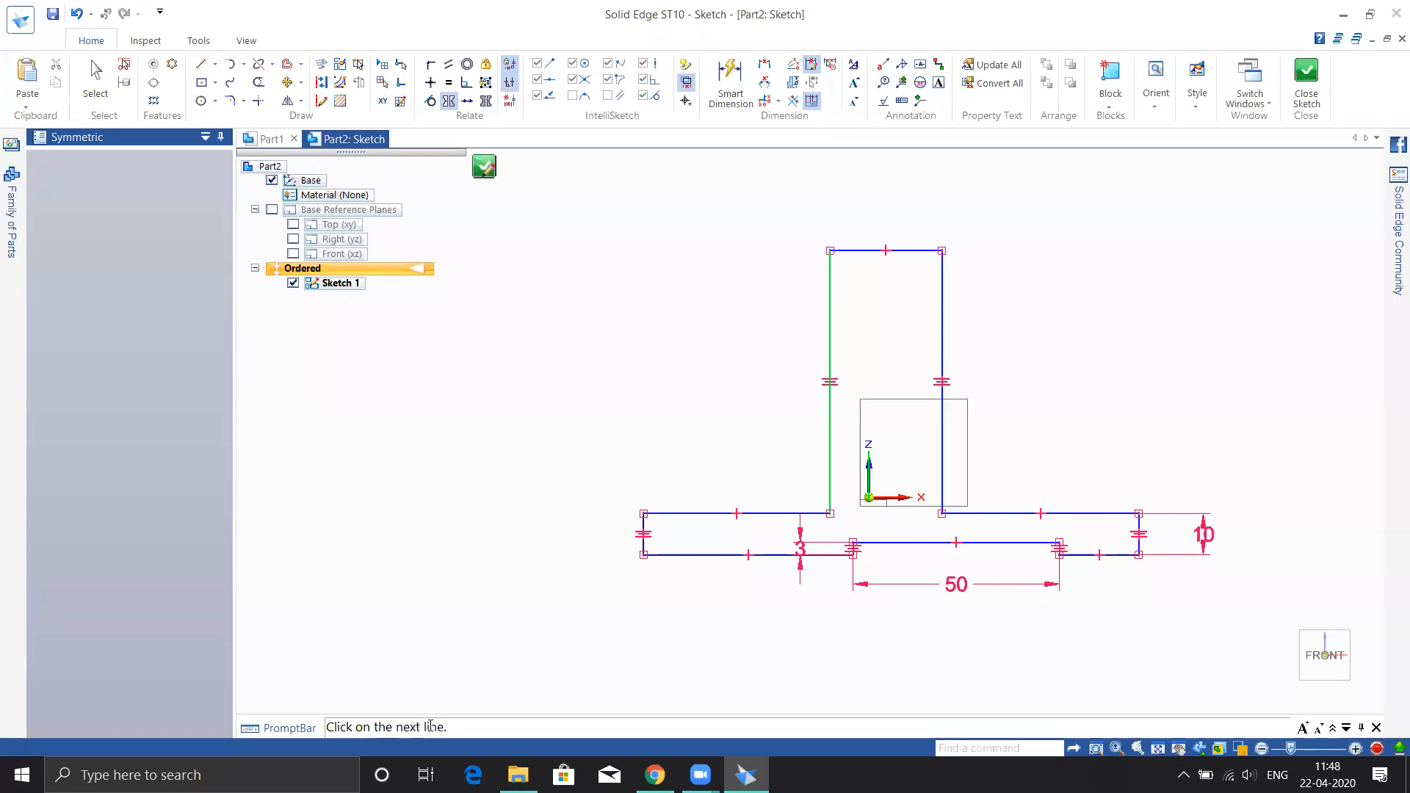
left_click(943, 283)
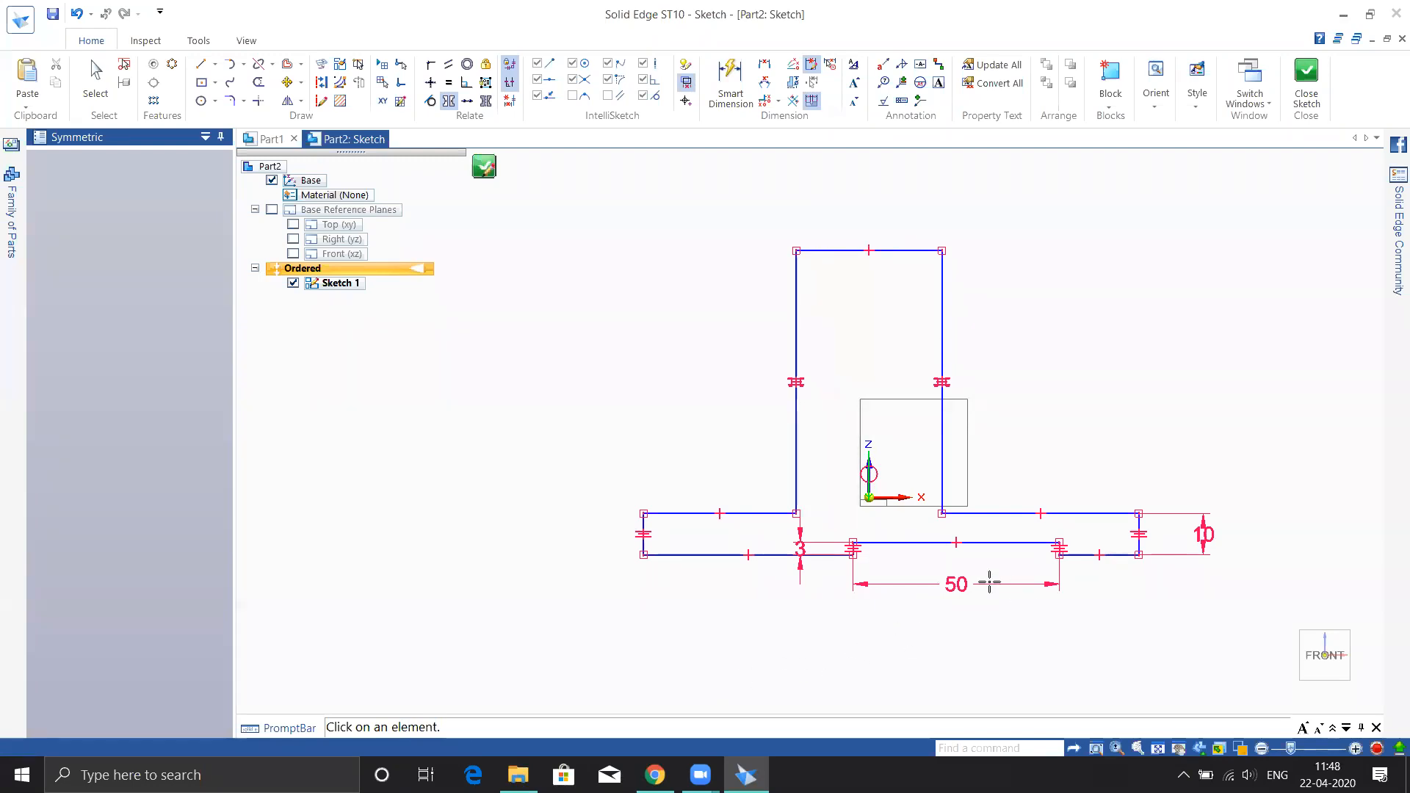
Make the outer vertical edges of the left and right feet symmetric about the Z axis.
scroll(977, 584, "up", 2)
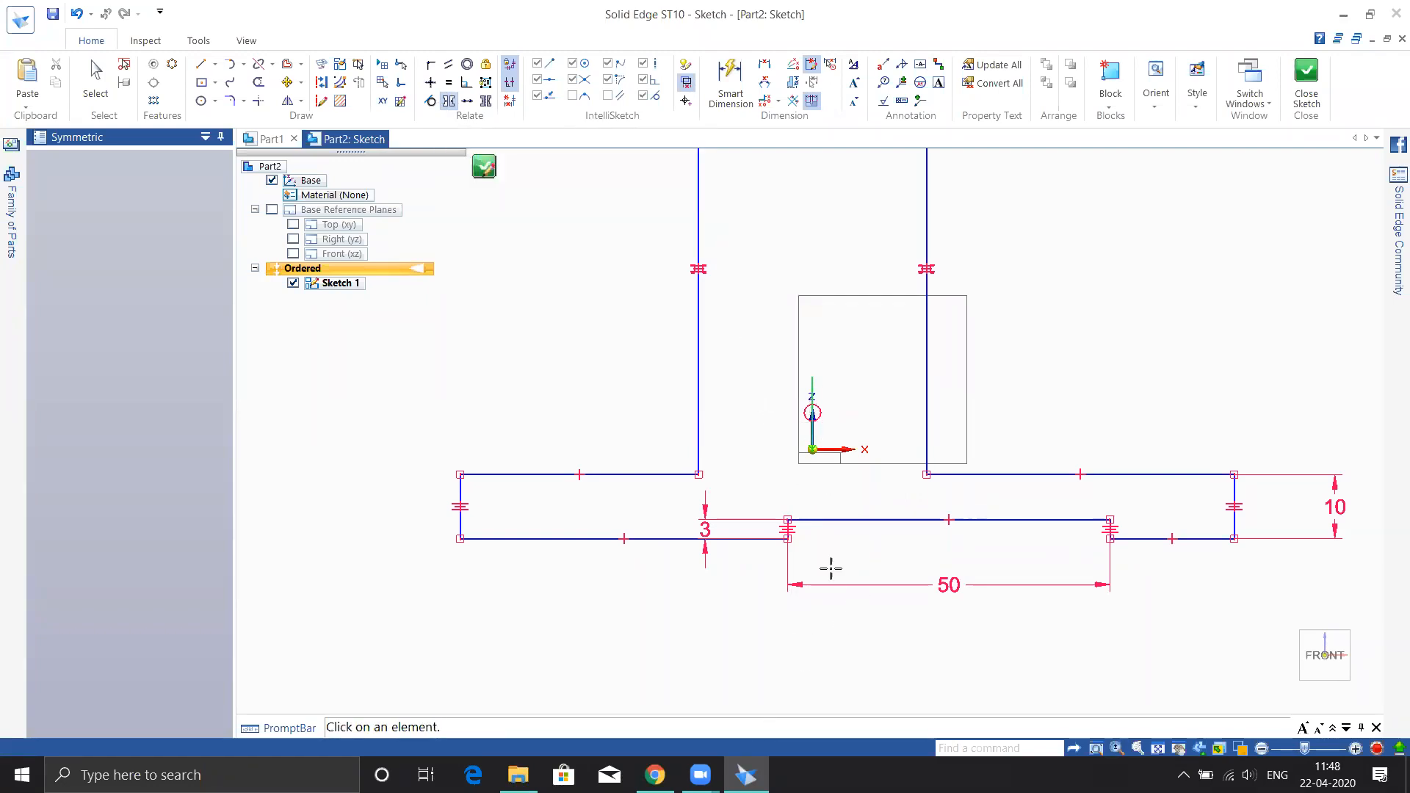
left_click(460, 514)
scroll(482, 567, "down", 3)
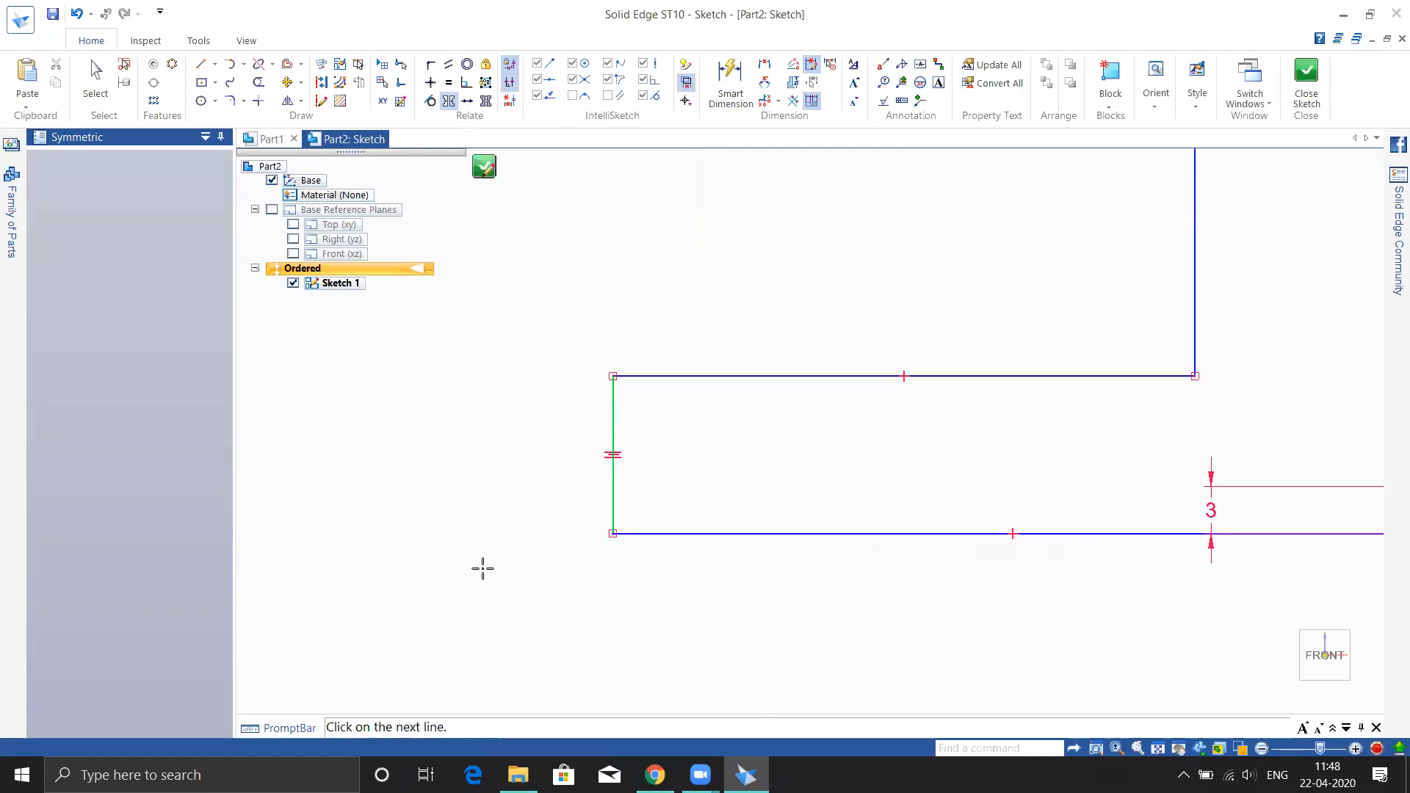
left_click(823, 546)
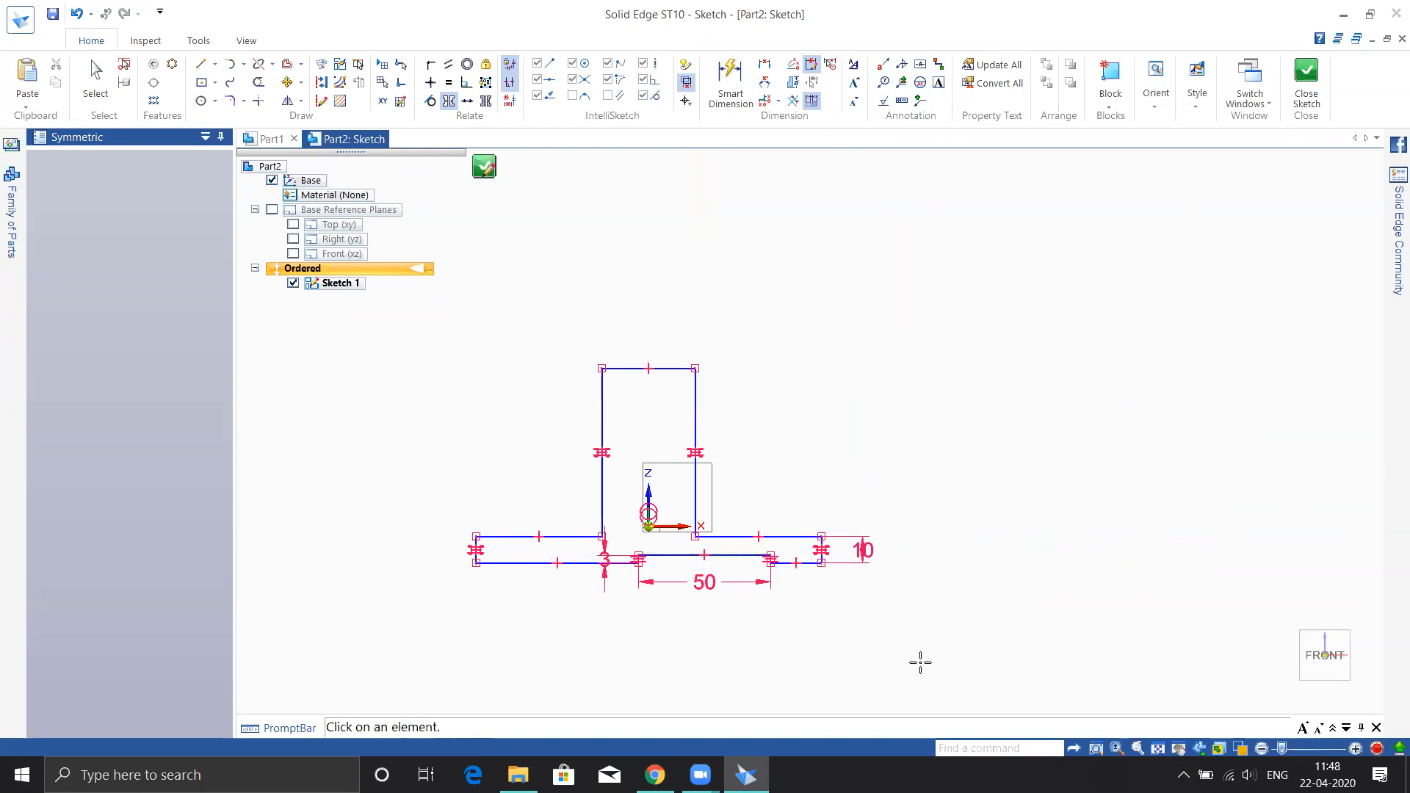
Make the short inner vertical edges of both feet symmetric about the Z axis and leave the Symmetric command.
scroll(592, 578, "up", 4)
left_click(705, 529)
left_click(1029, 531)
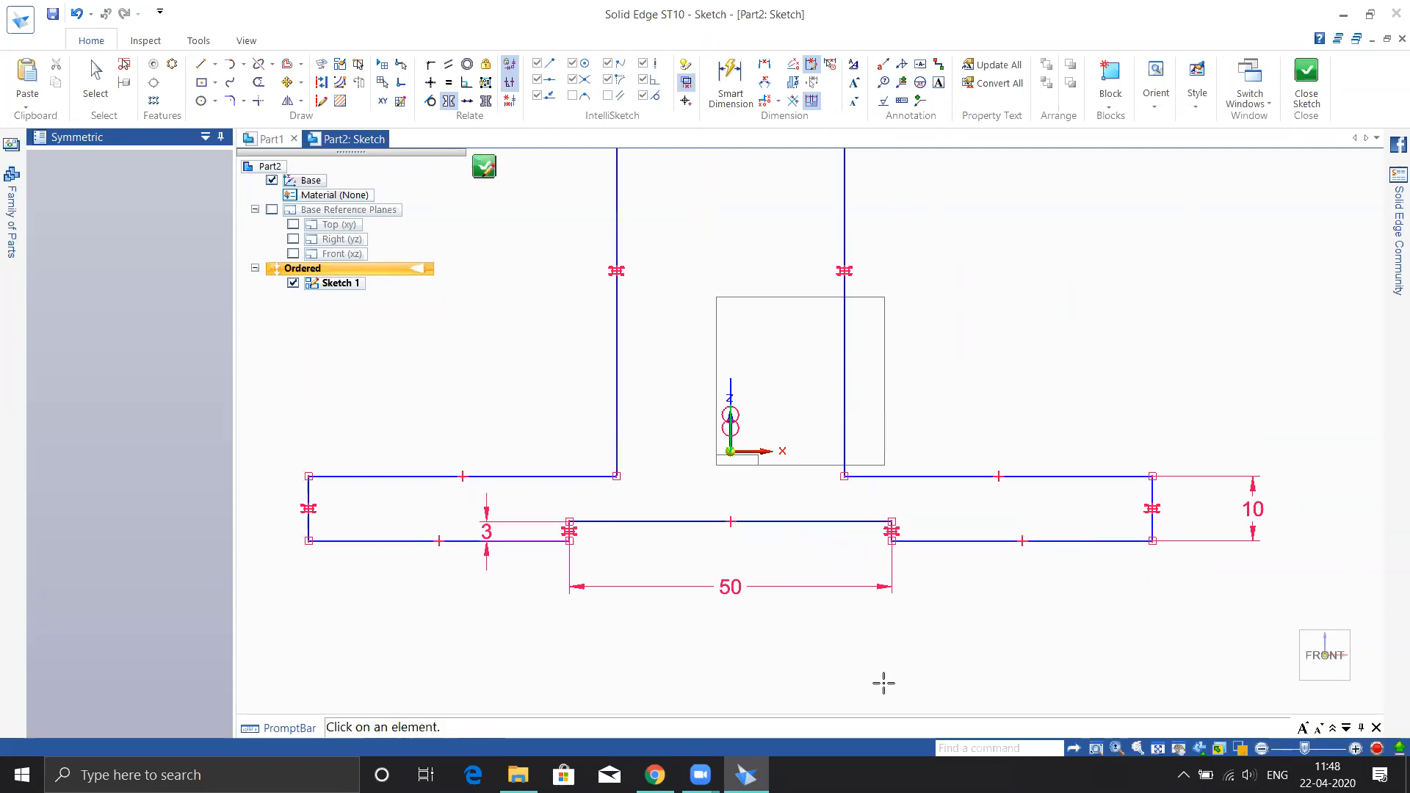
key("Escape")
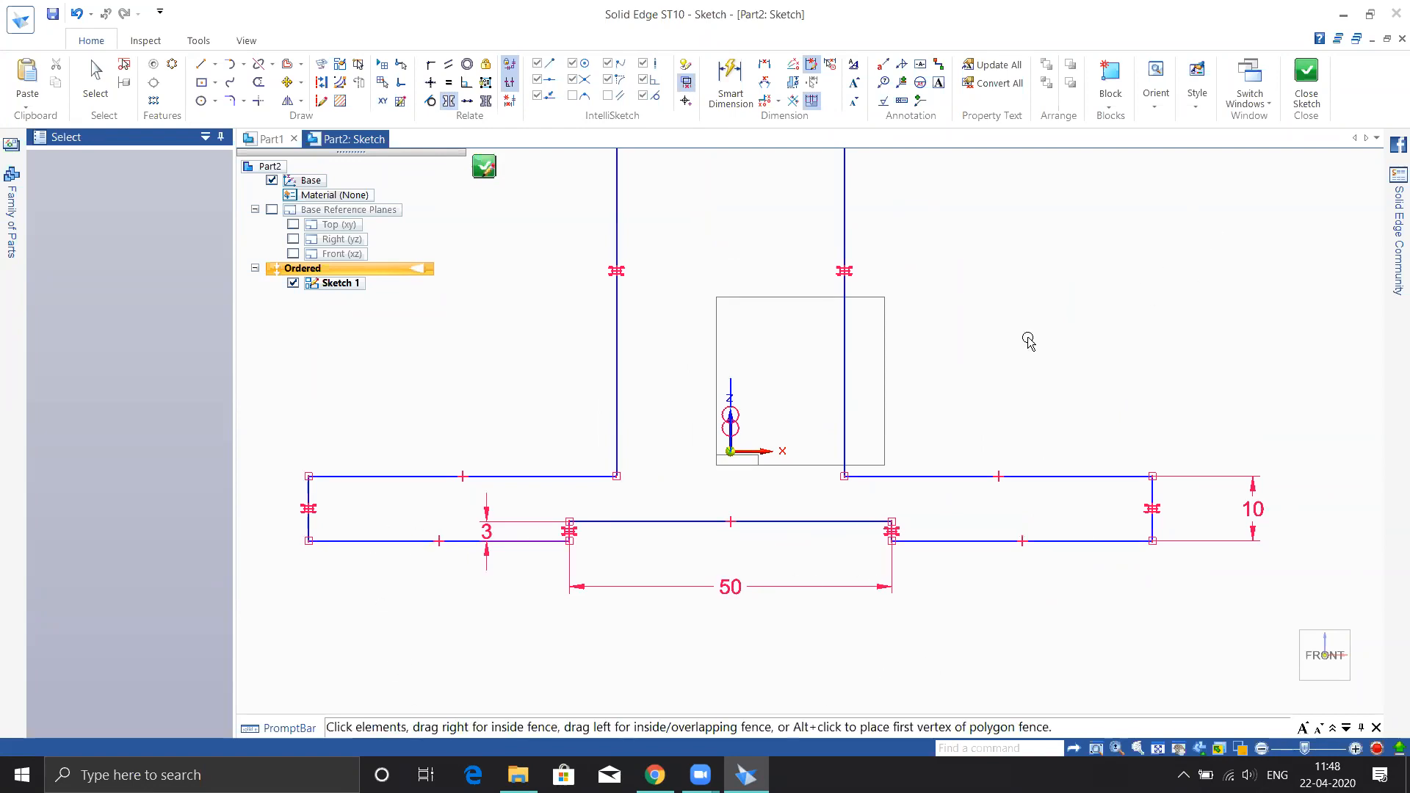
Test the symmetry by pulling the stem's vertical edge outward until the stem is about 56 mm wide, and select the recess line.
scroll(1026, 337, "down", 2)
left_click(763, 346)
left_click_drag(763, 346, 722, 389)
mouse_move(764, 459)
left_mouse_down()
mouse_move(764, 562)
mouse_move(764, 465)
left_mouse_up()
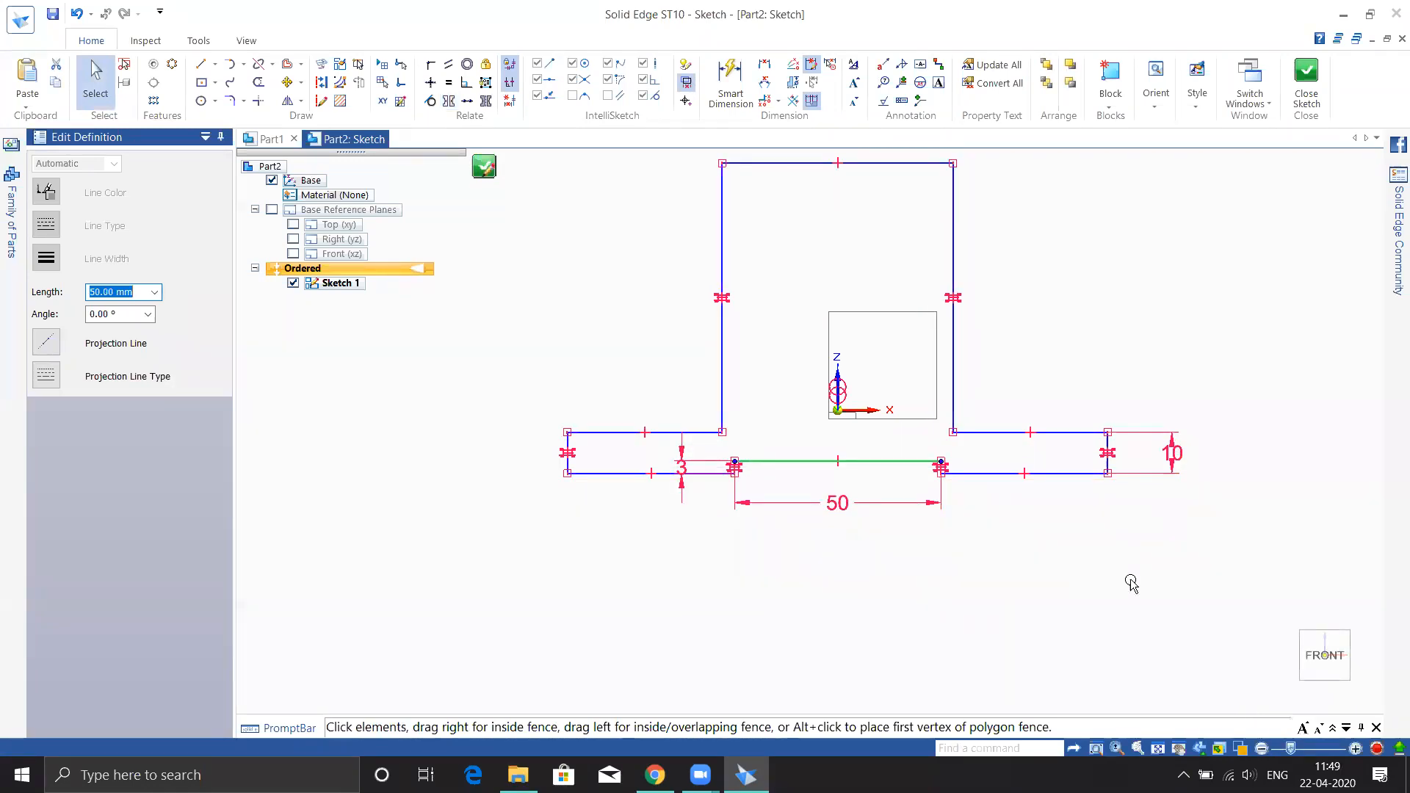
Dimension the top edge of the upright stem as 10 mm.
left_click(731, 81)
left_click(783, 163)
left_click(791, 202)
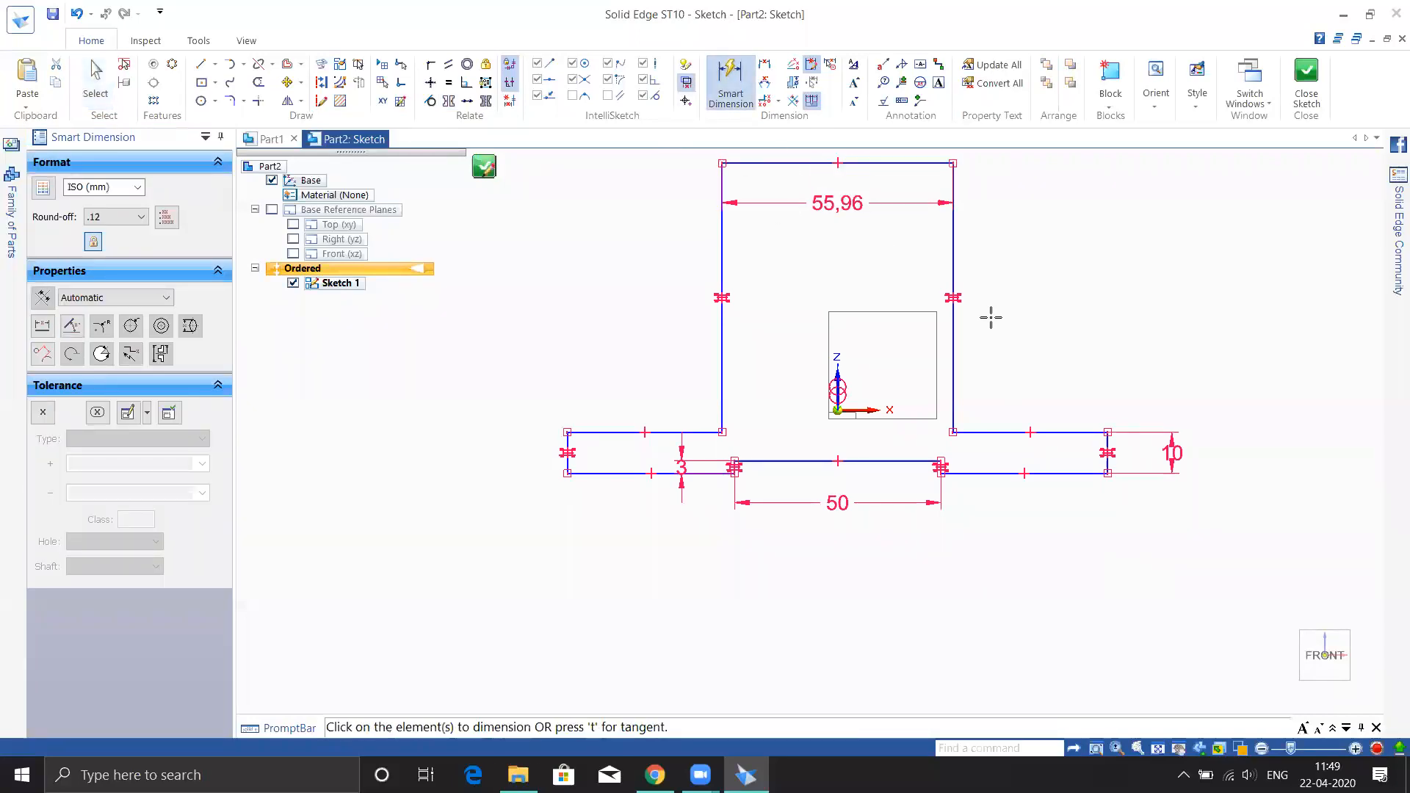
type("10")
key("Return")
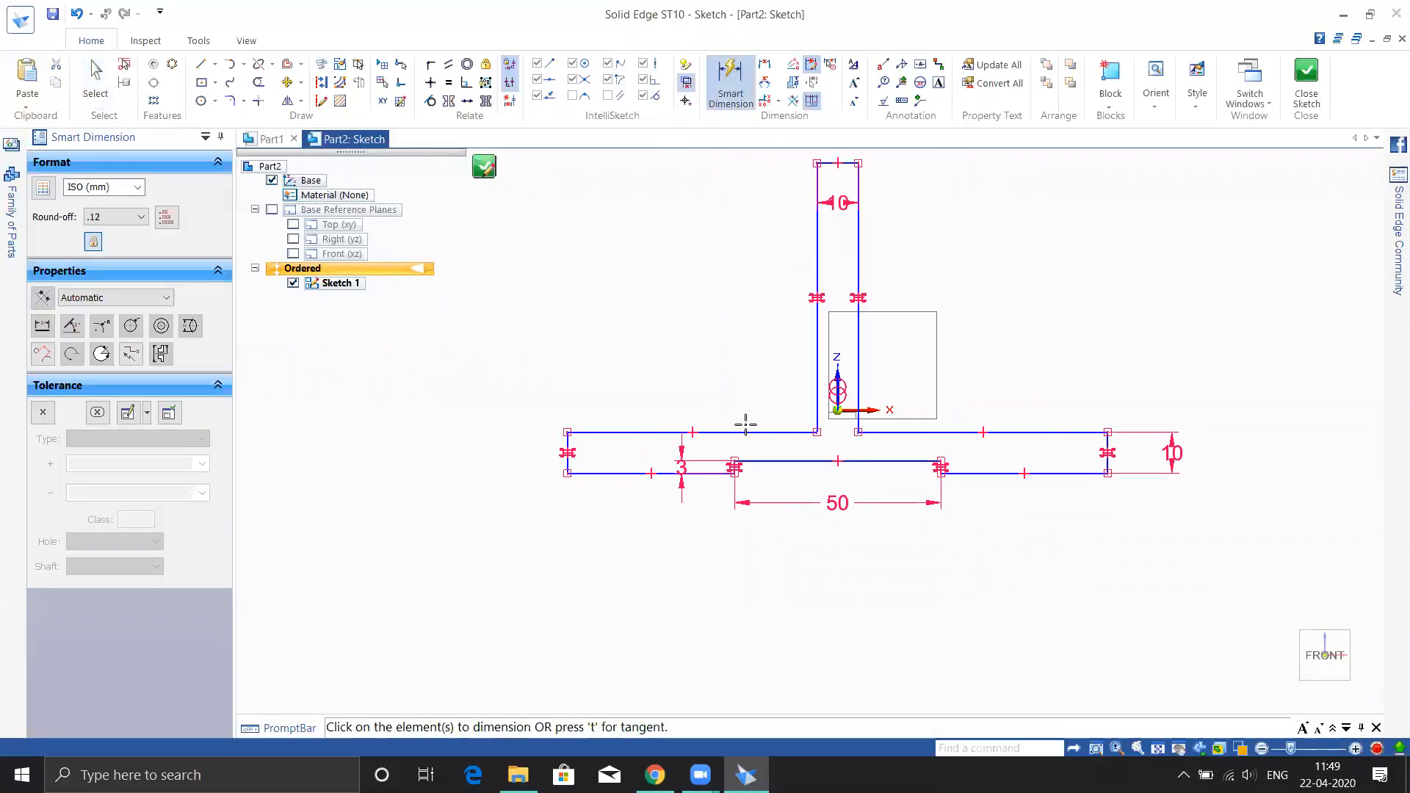
Dimension the overall base width between the outer vertical edges of both feet as 65 mm.
left_click(567, 461)
left_click(1108, 453)
left_click(1029, 551)
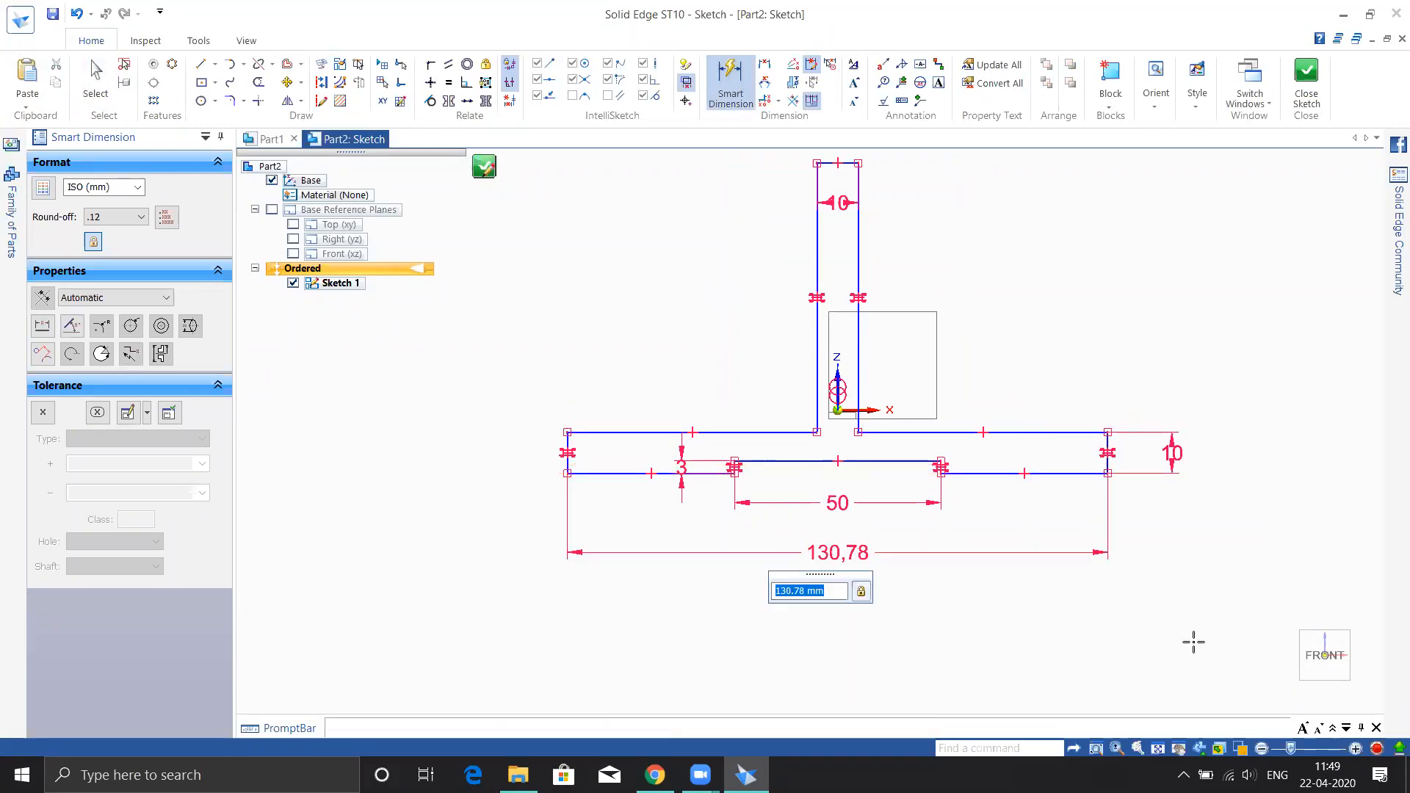
type("65")
key("Return")
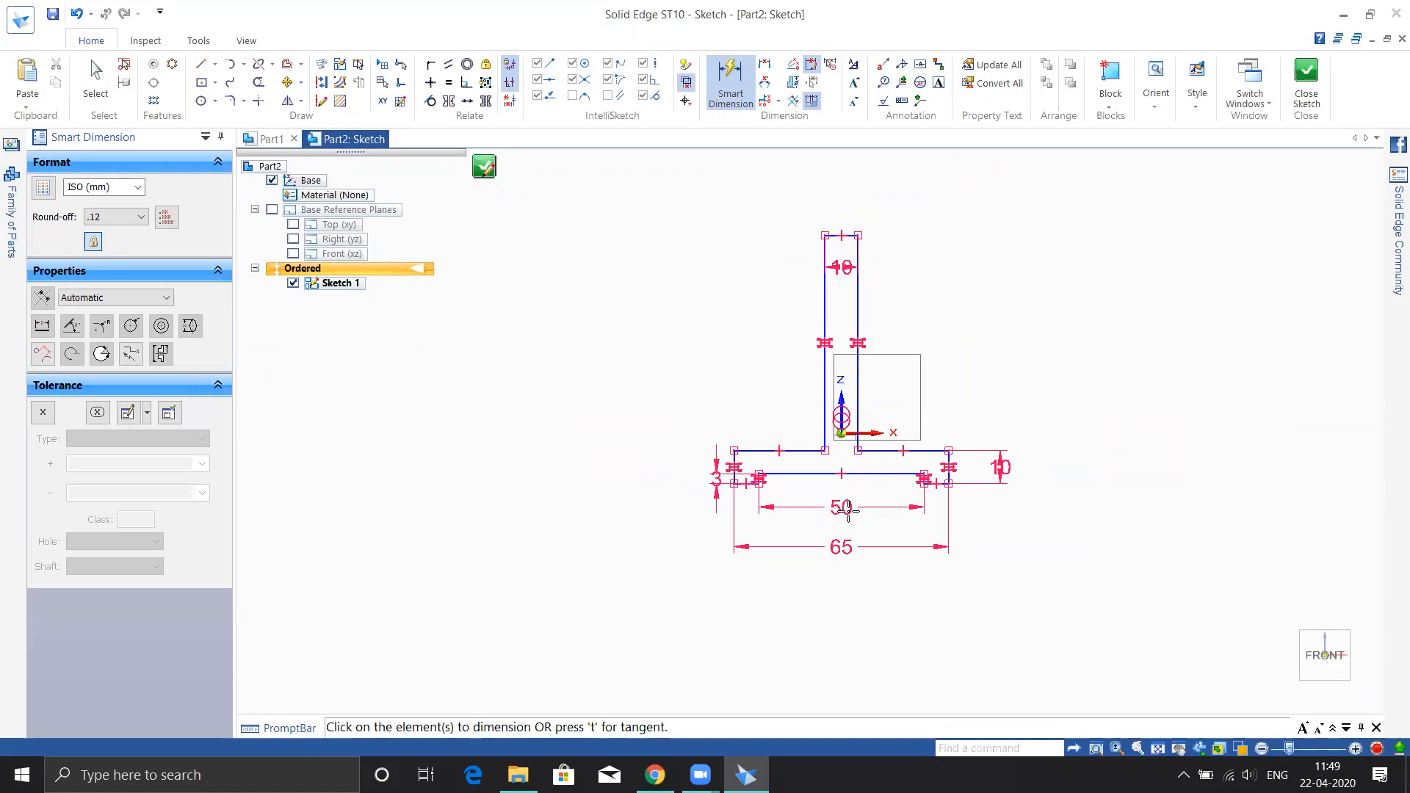
Check the practice drawing in the Chrome browser, return to Solid Edge and dimension the stem's left vertical edge as 20 mm.
scroll(820, 507, "up", 4)
scroll(822, 504, "down", 4)
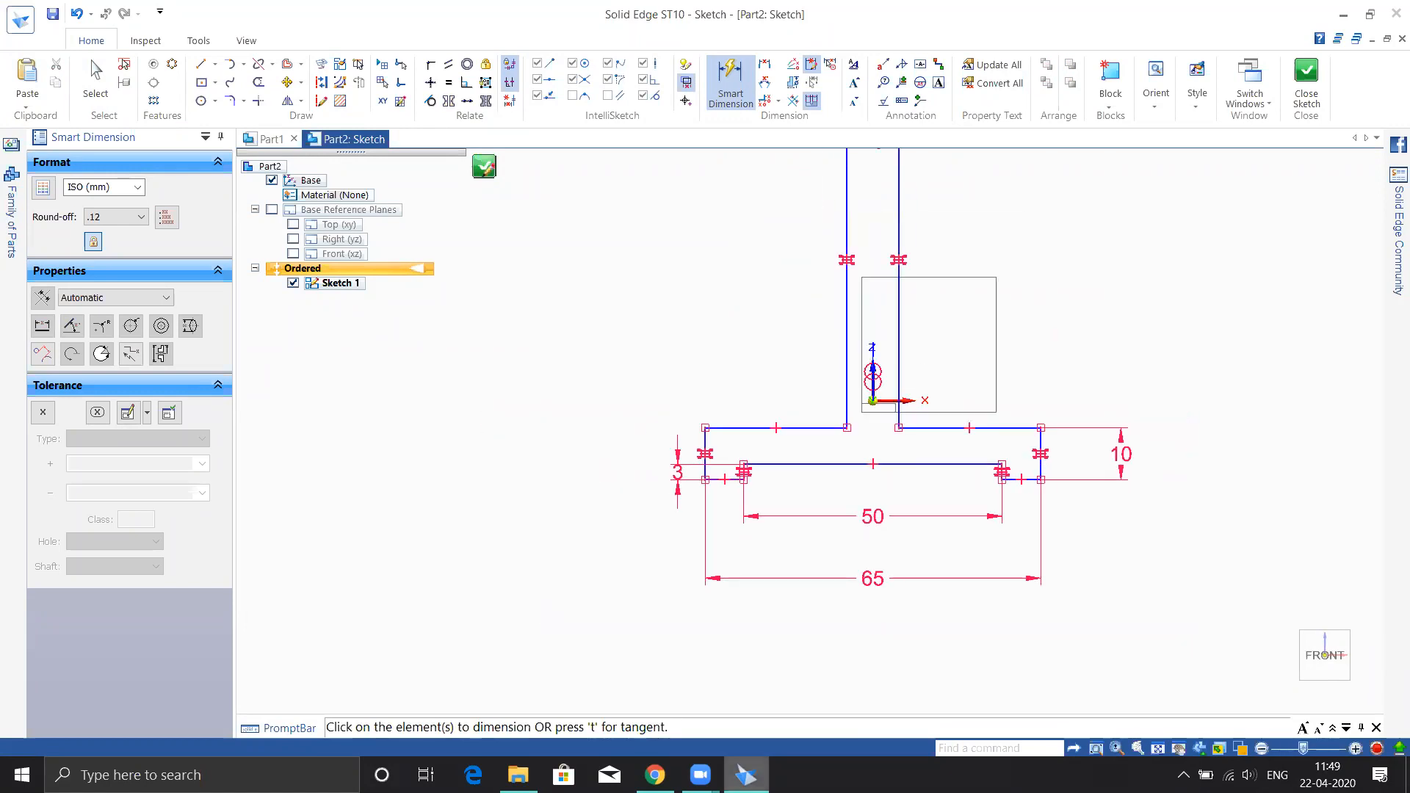
left_click(656, 775)
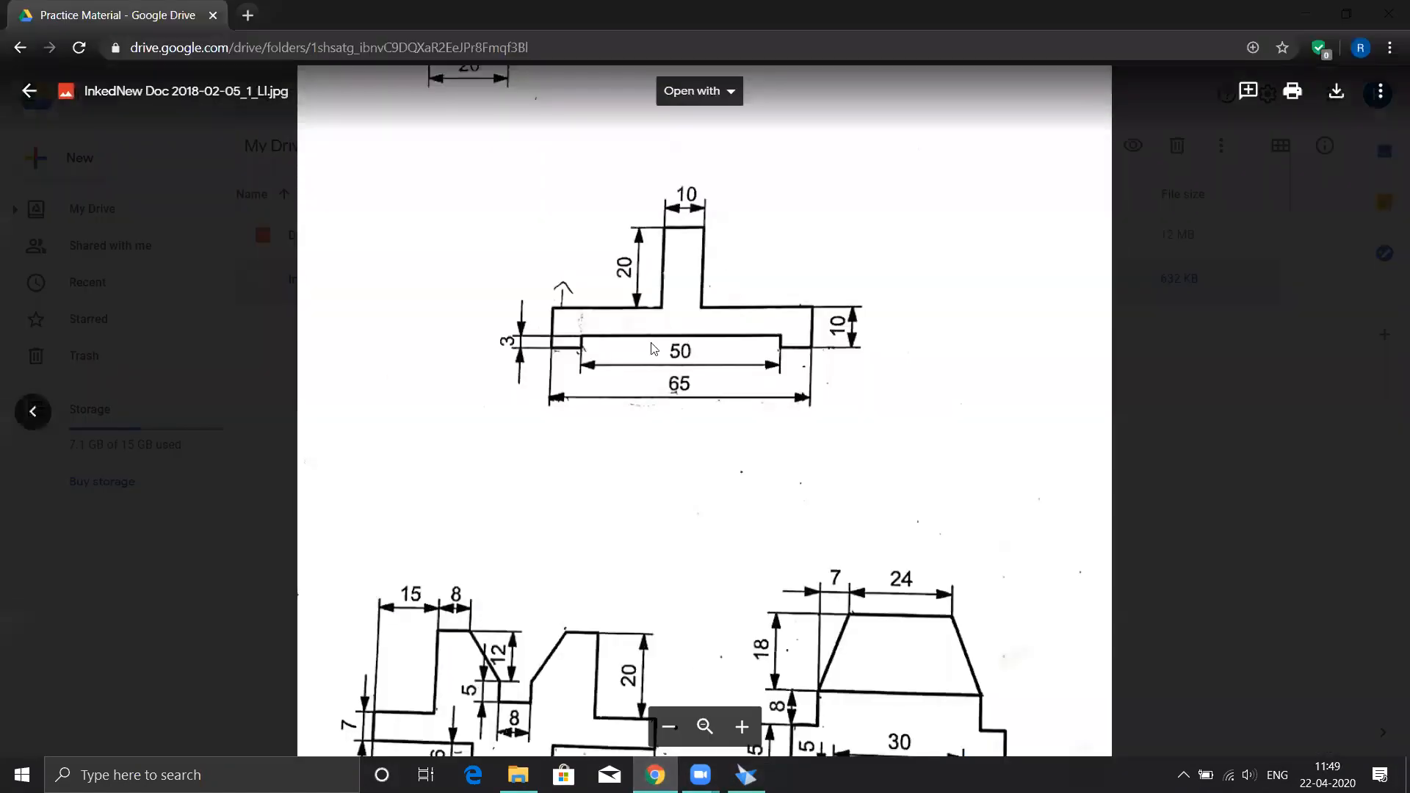
left_click(746, 775)
left_click(847, 306)
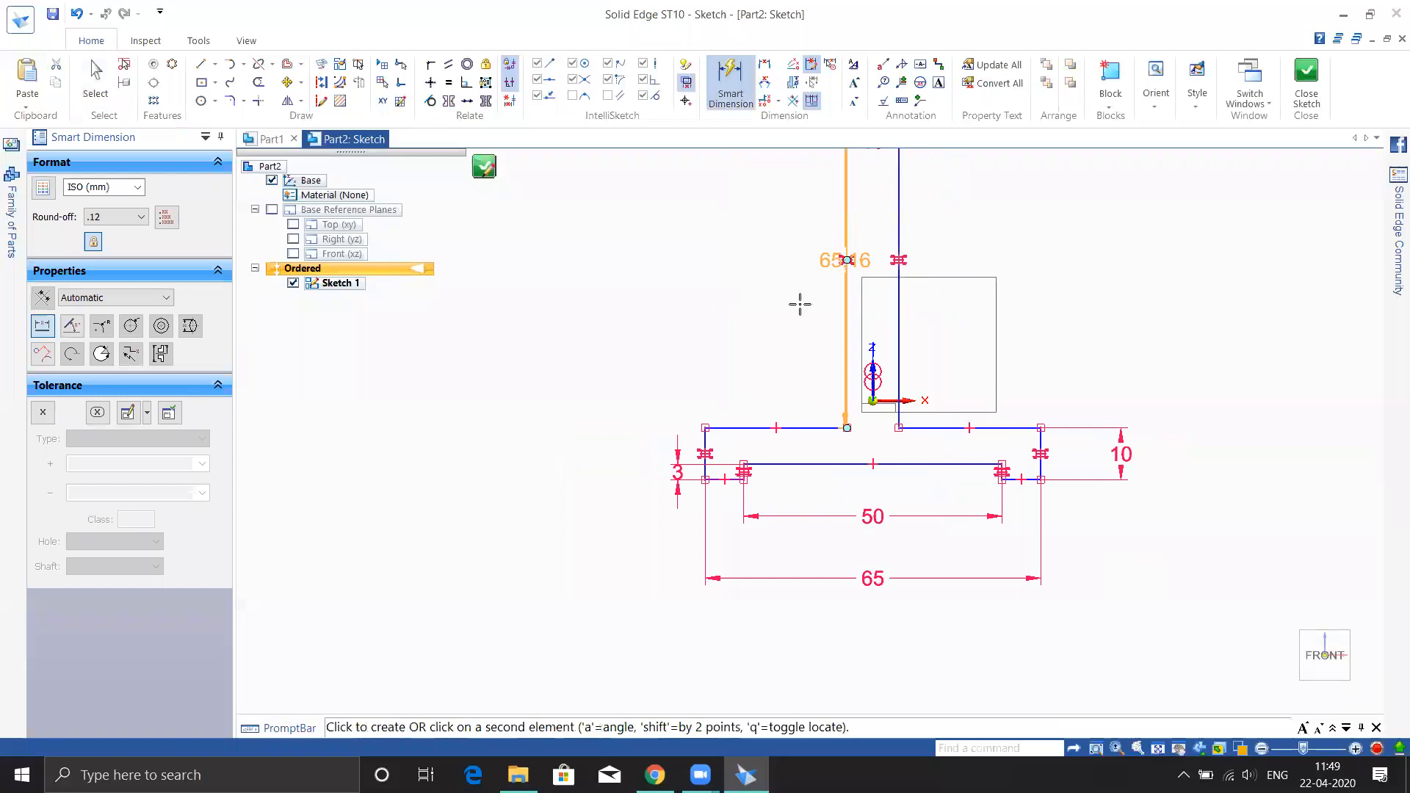
left_click(797, 301)
type("20")
key("Return")
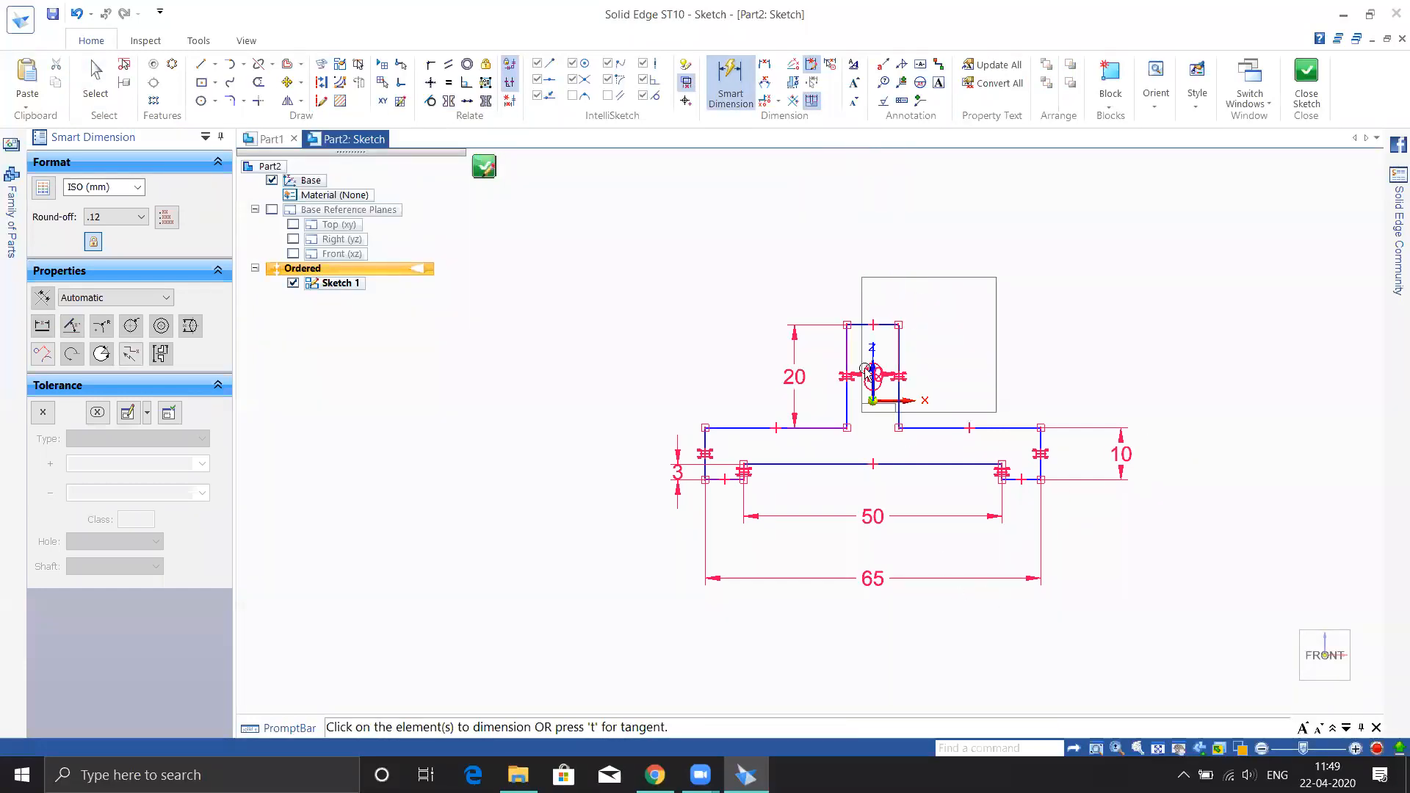
key("Escape")
Move the whole profile upward by the left foot's upper outer corner to test its remaining freedom, and clear the selection.
scroll(867, 412, "up", 3)
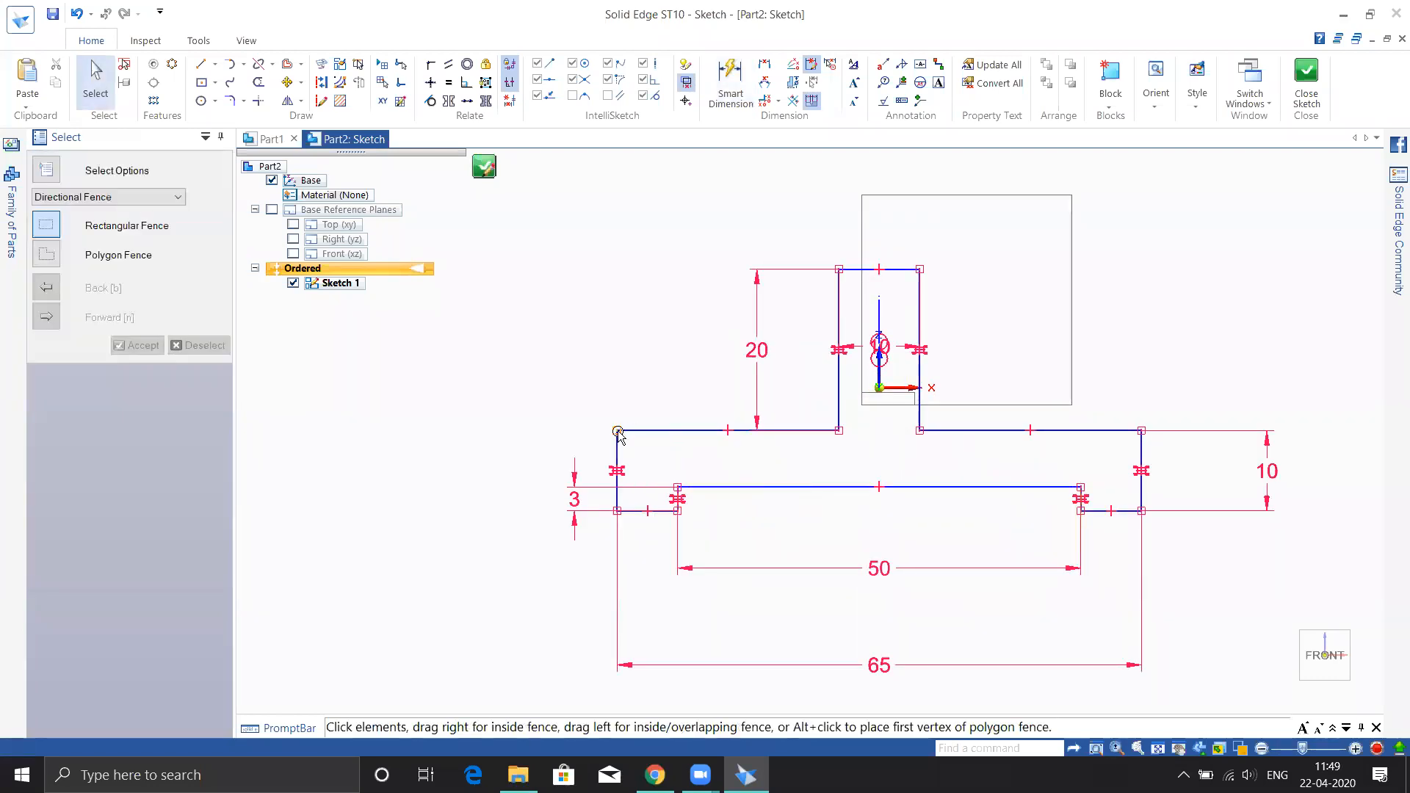
left_click_drag(618, 433, 608, 377)
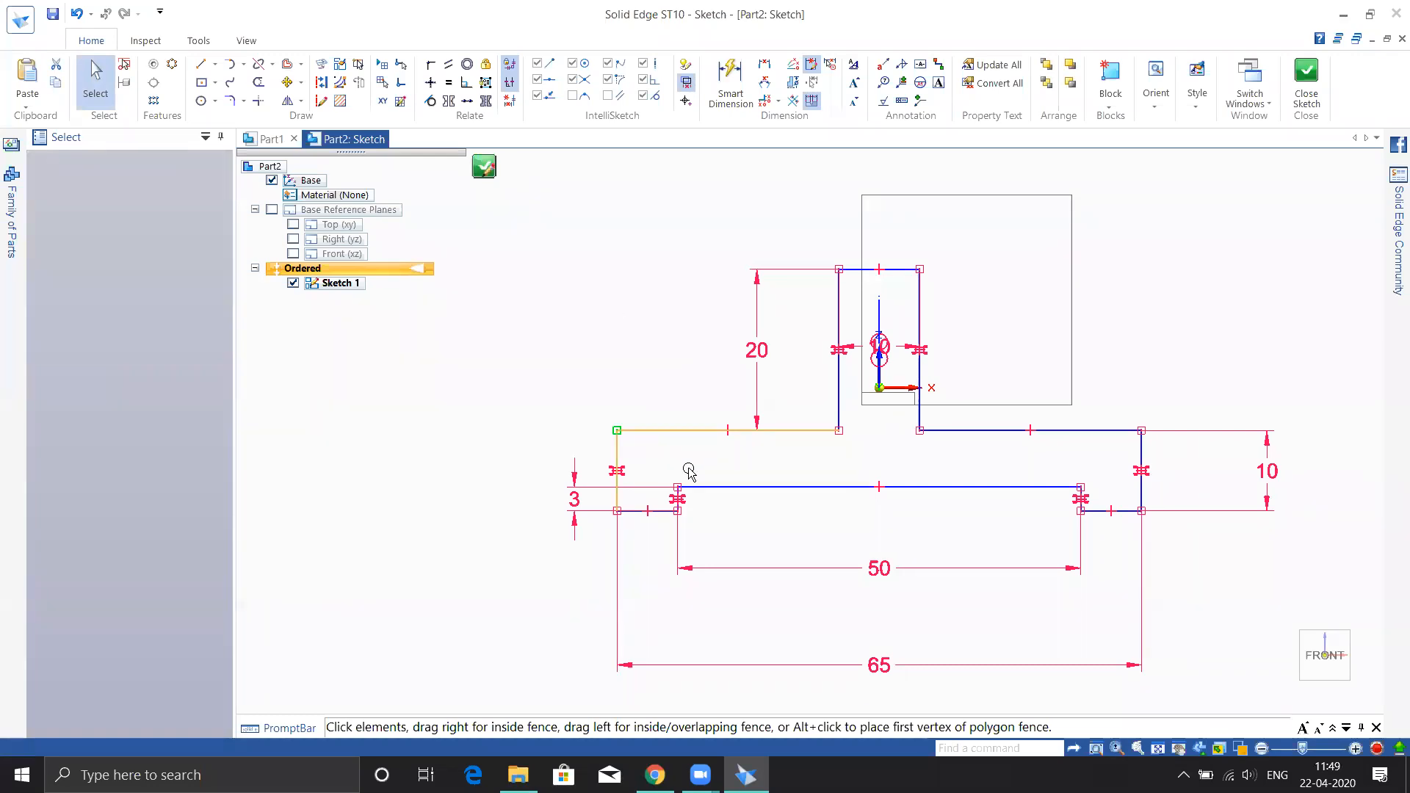
left_click(658, 432)
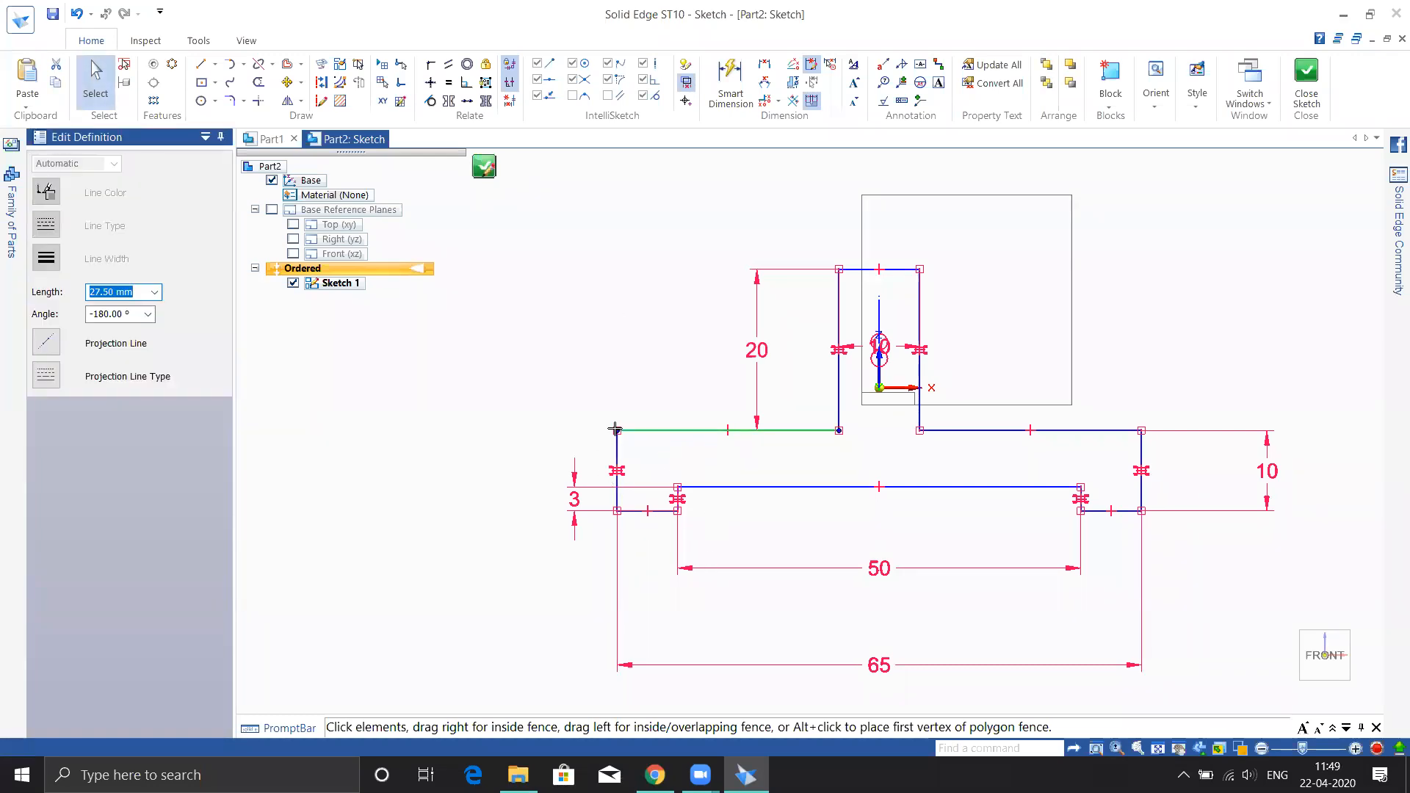
mouse_move(616, 431)
left_mouse_down()
mouse_move(598, 271)
mouse_move(631, 460)
mouse_move(909, 415)
mouse_move(845, 279)
mouse_move(808, 400)
mouse_move(749, 291)
left_mouse_up()
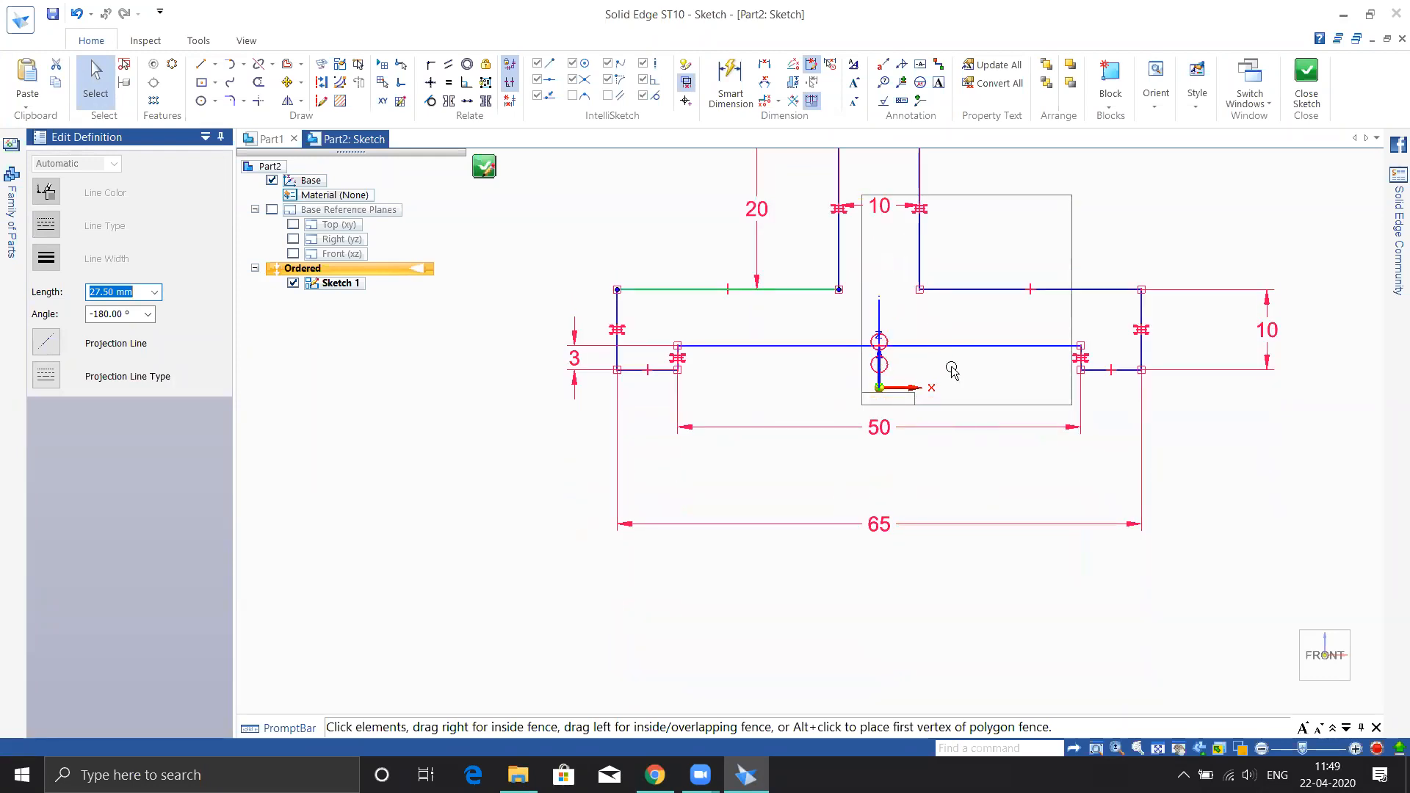
scroll(952, 371, "up", 4)
scroll(950, 367, "down", 4)
scroll(950, 394, "down", 1)
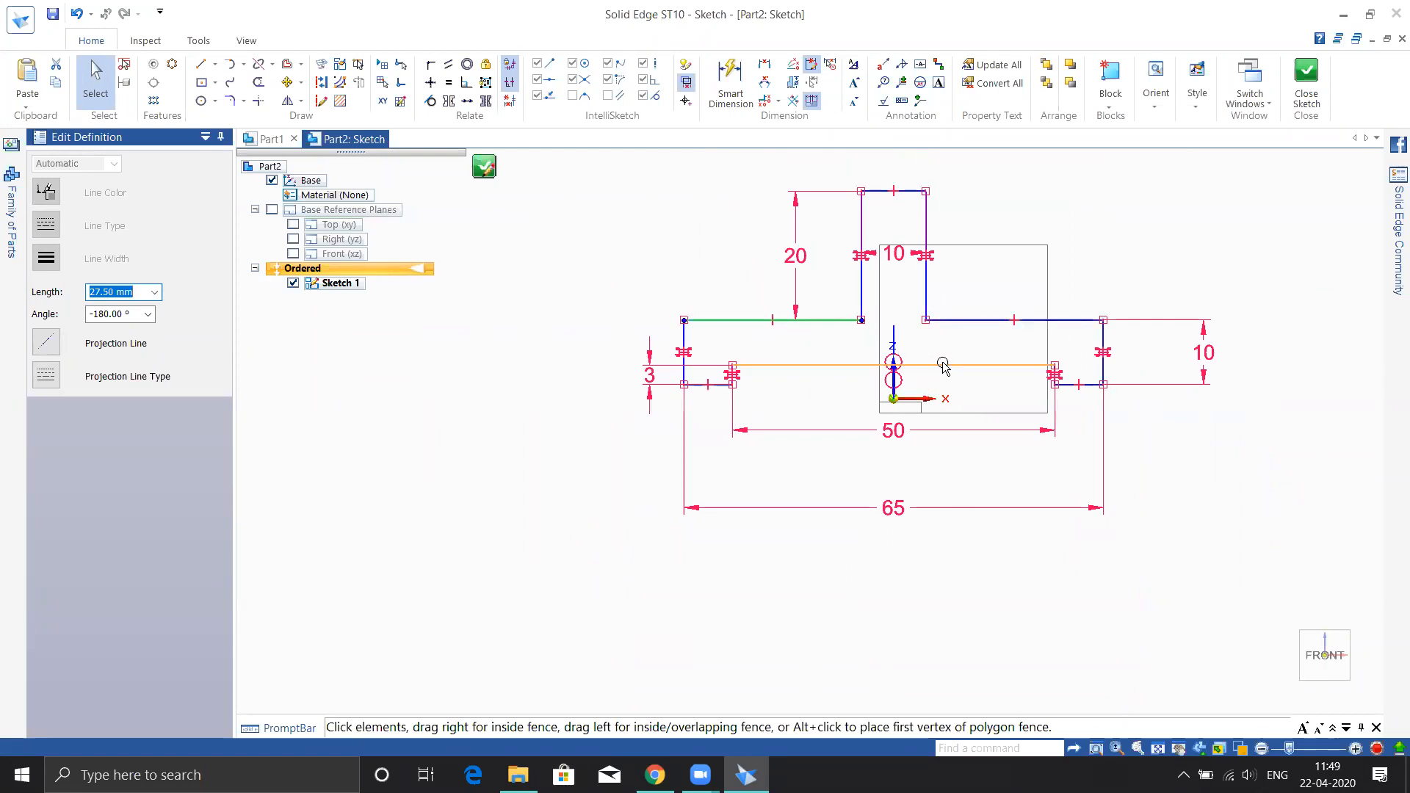
key("Escape")
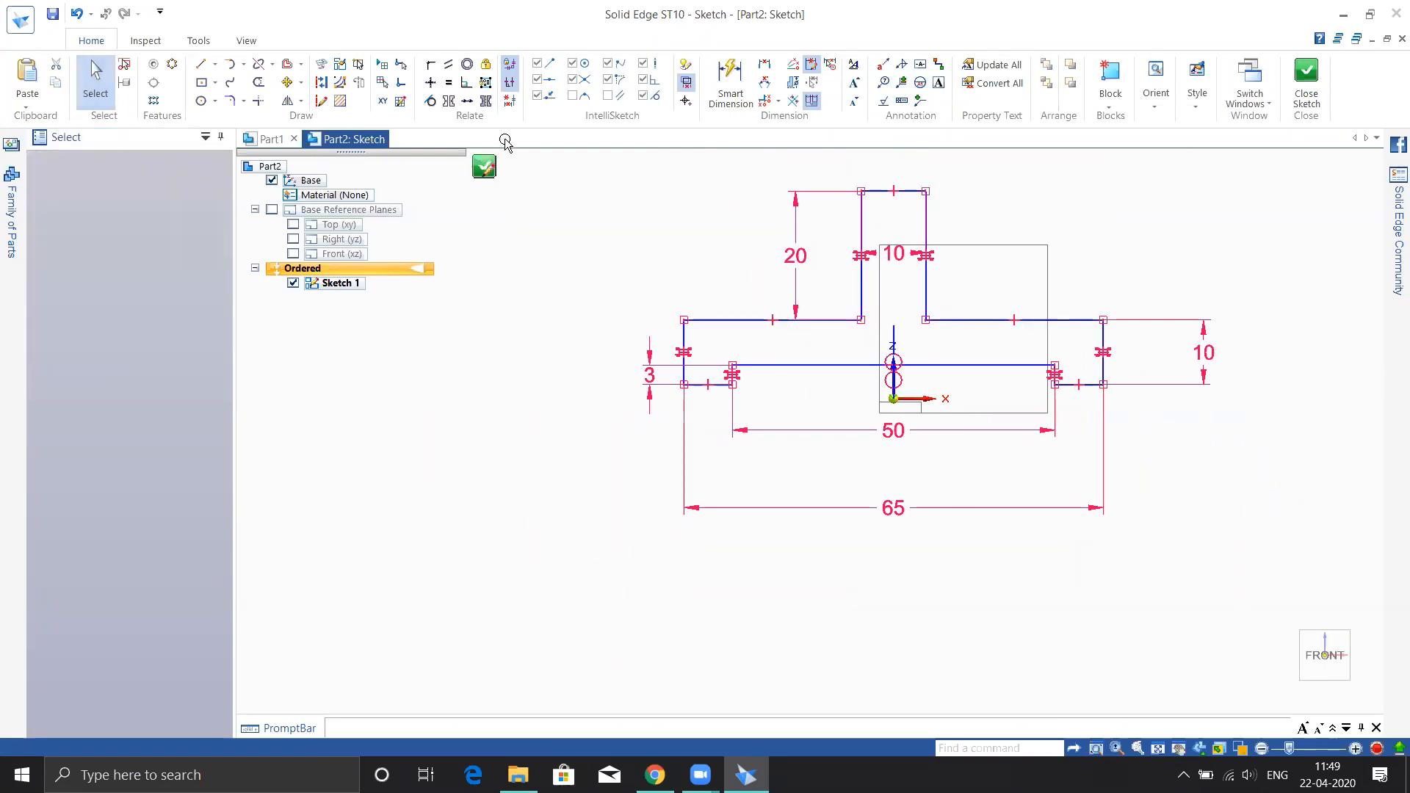
Apply a Collinear relationship between the horizontal recess line and the X axis.
left_click(468, 105)
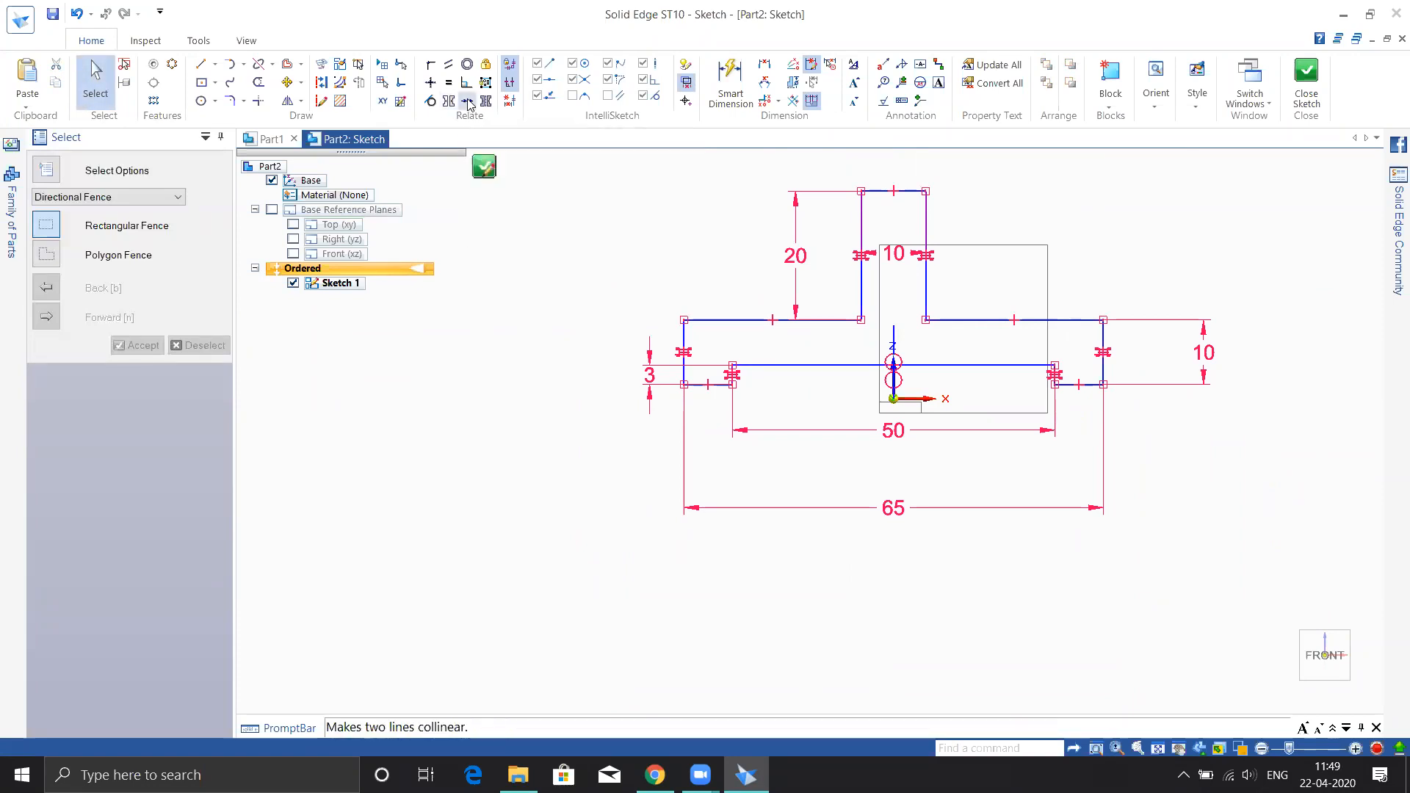
left_click(813, 365)
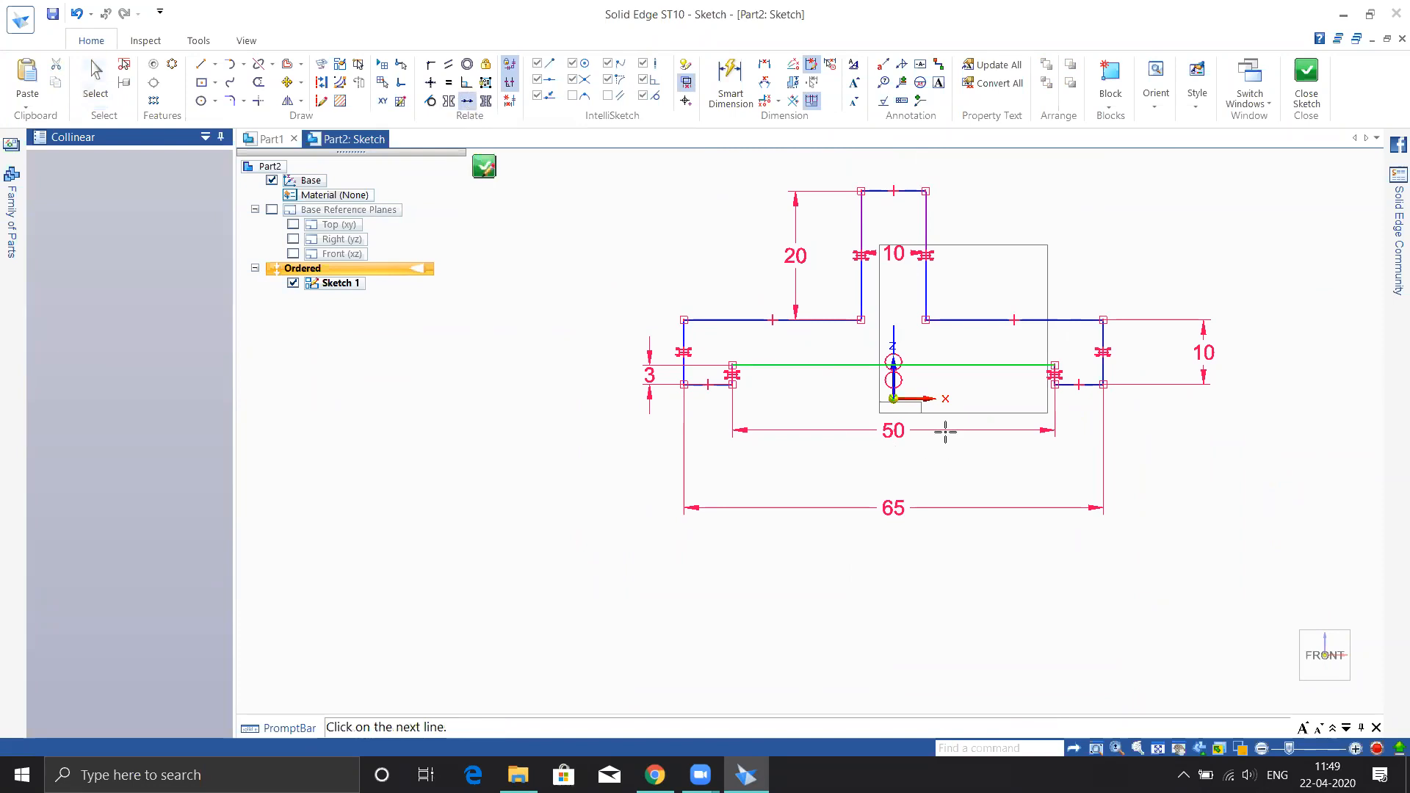
left_click(924, 400)
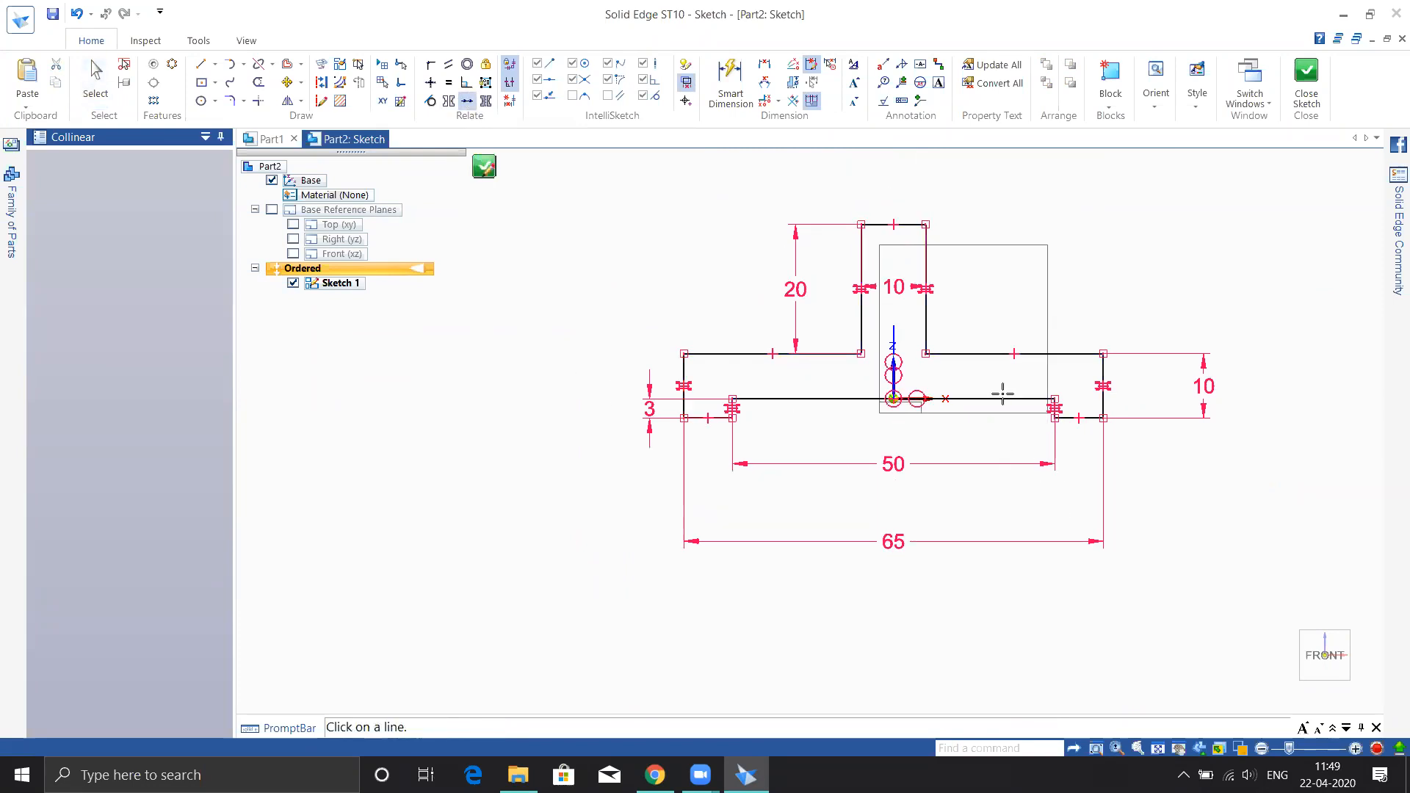
Delete the entire inverted-T profile together with its dimensions and relationships from the sketch.
mouse_move(545, 673)
middle_mouse_down("shift")
mouse_move(507, 440)
mouse_move(472, 611)
mouse_move(475, 689)
middle_mouse_up("shift")
mouse_move(885, 526)
middle_mouse_down("shift")
mouse_move(851, 473)
mouse_move(894, 466)
mouse_move(851, 492)
middle_mouse_up("shift")
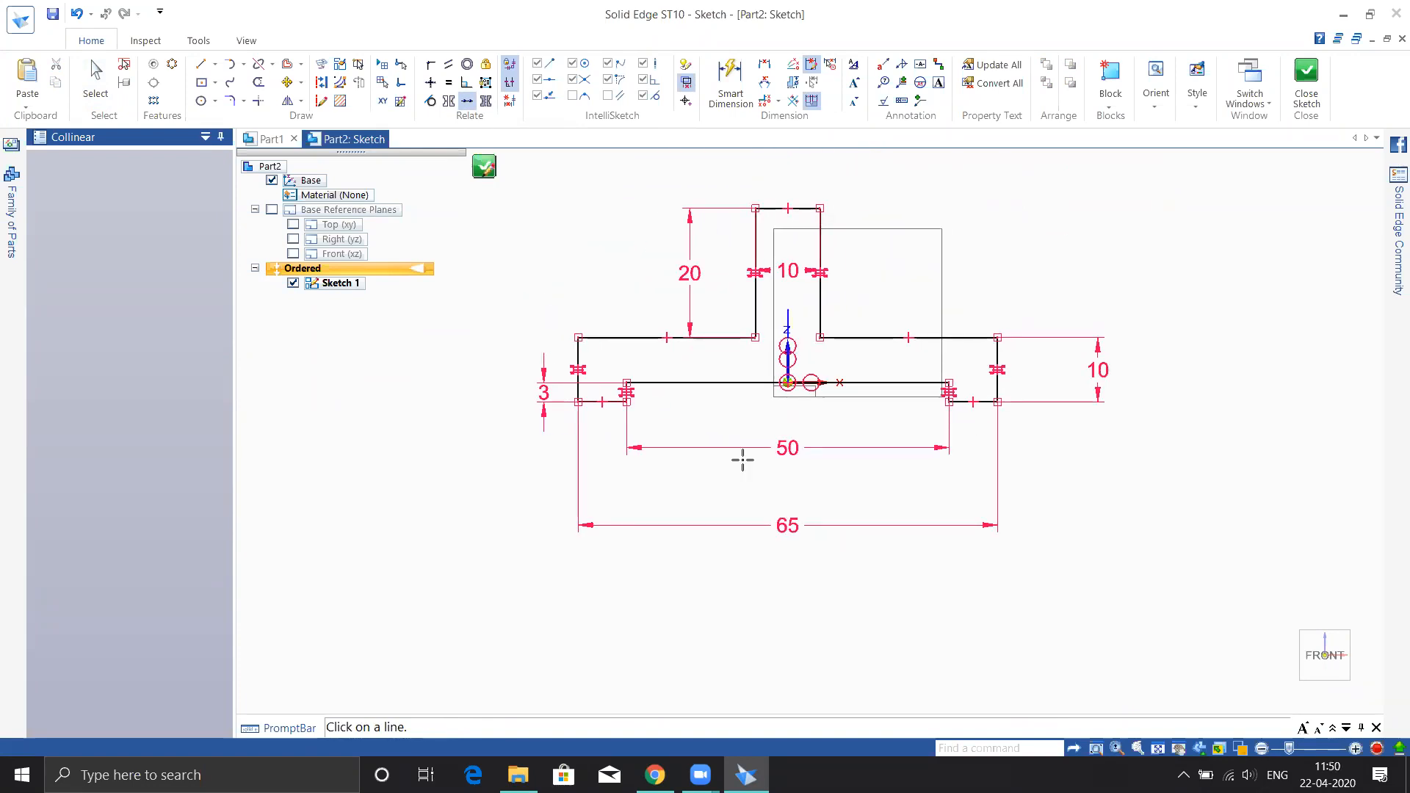
middle_click_drag(691, 314, 733, 434, "shift")
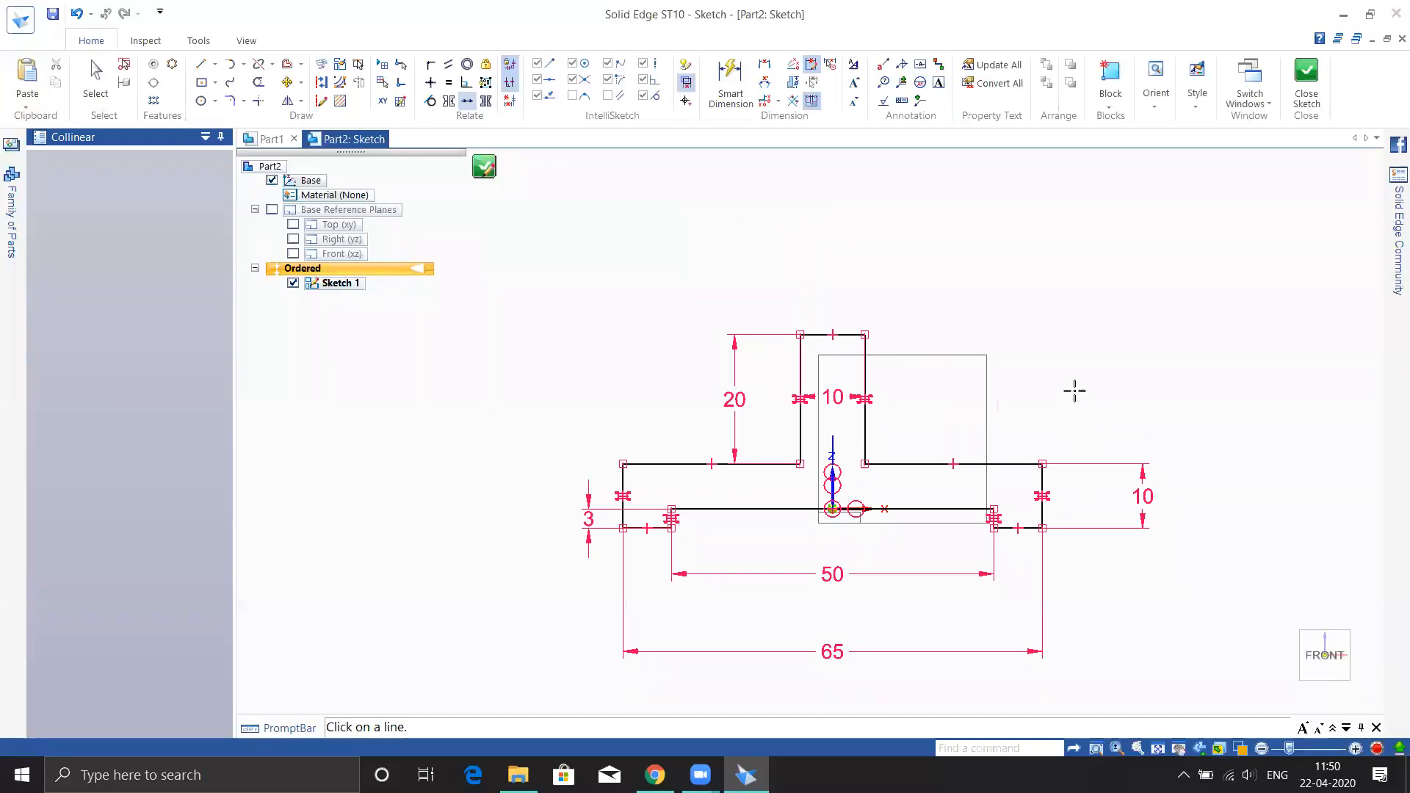
key("Escape")
mouse_move(515, 293)
left_mouse_down()
mouse_move(1080, 655)
mouse_move(1198, 653)
left_mouse_up()
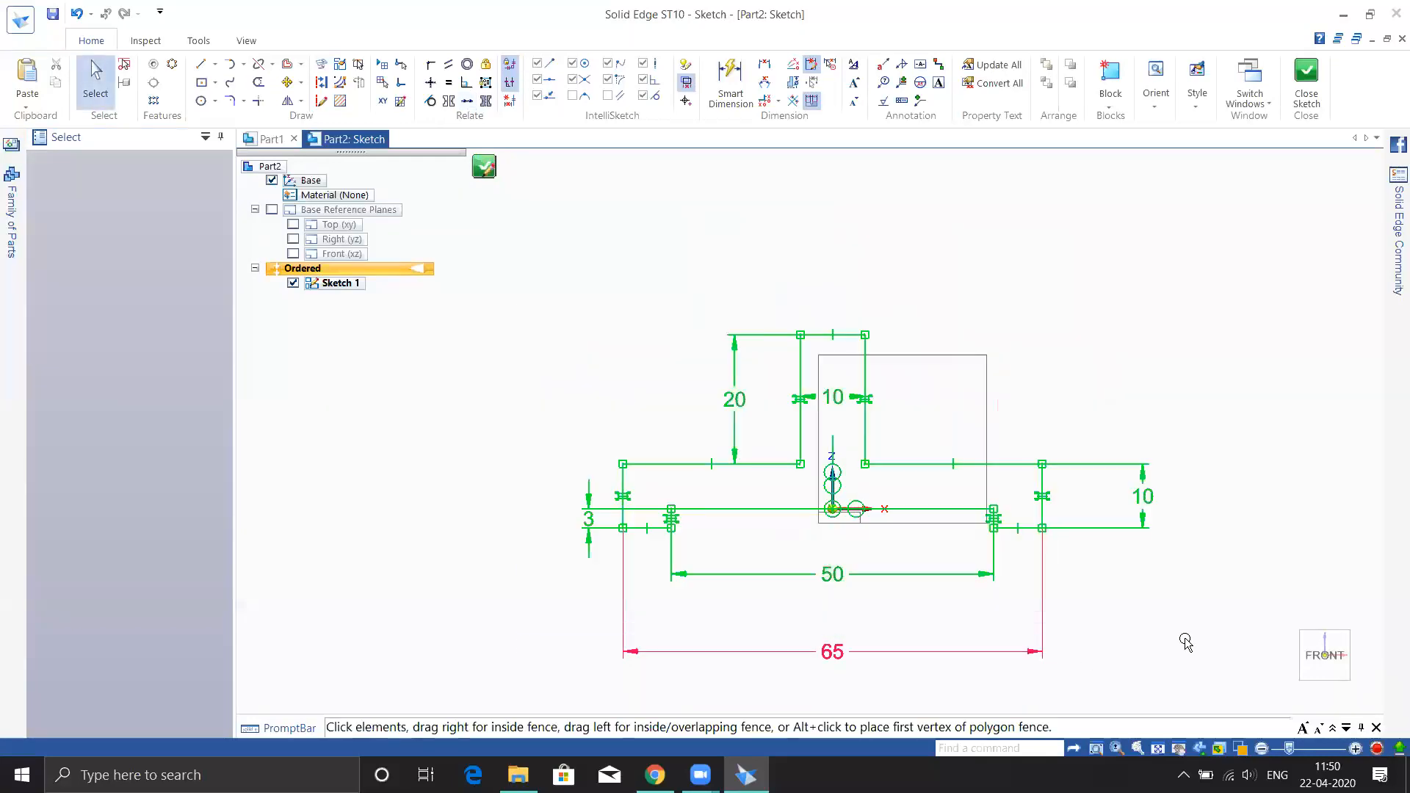
key("Delete")
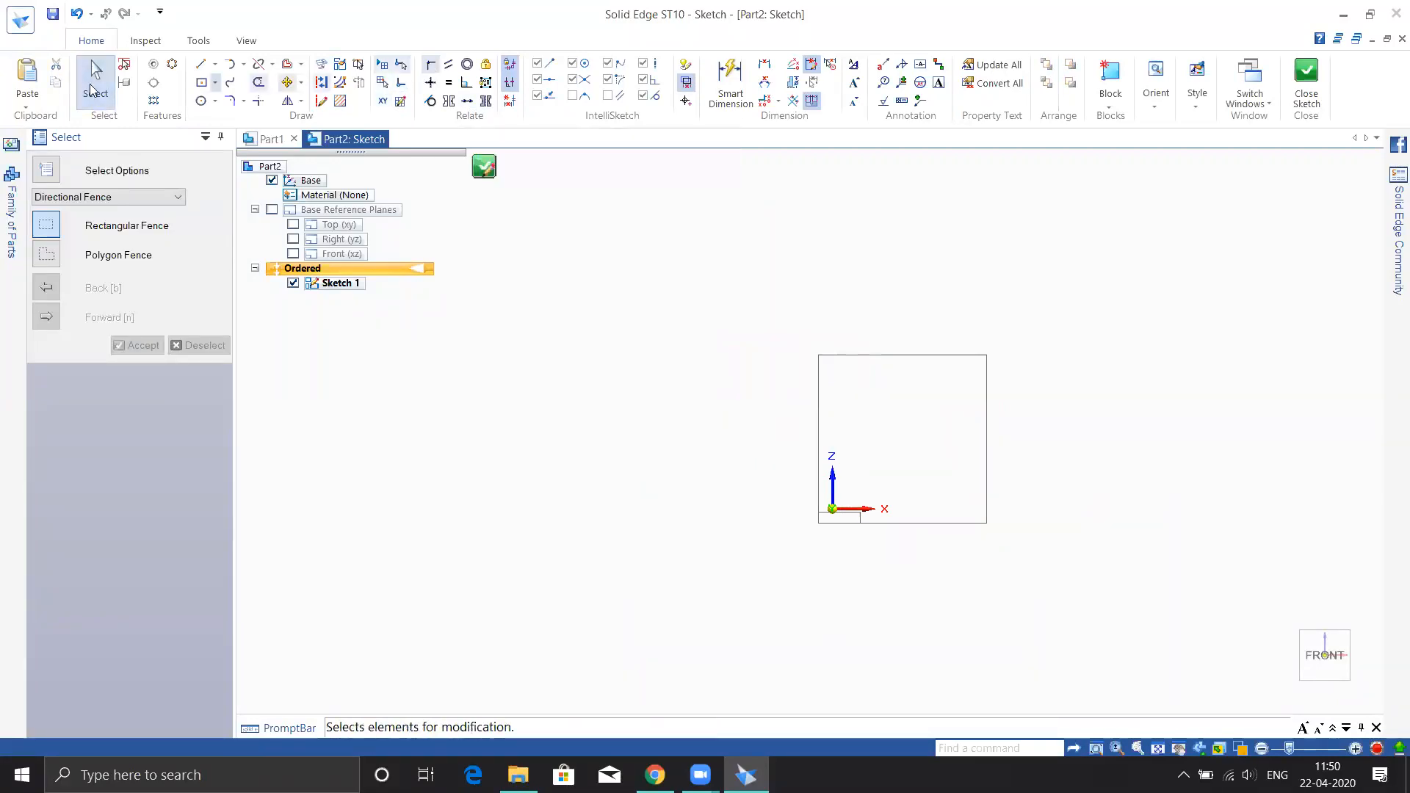
Draw two separate slanted lines beside the origin, one rising to the right and one falling to the right.
left_click(201, 63)
left_click(467, 486)
left_click(640, 287)
right_click(790, 403)
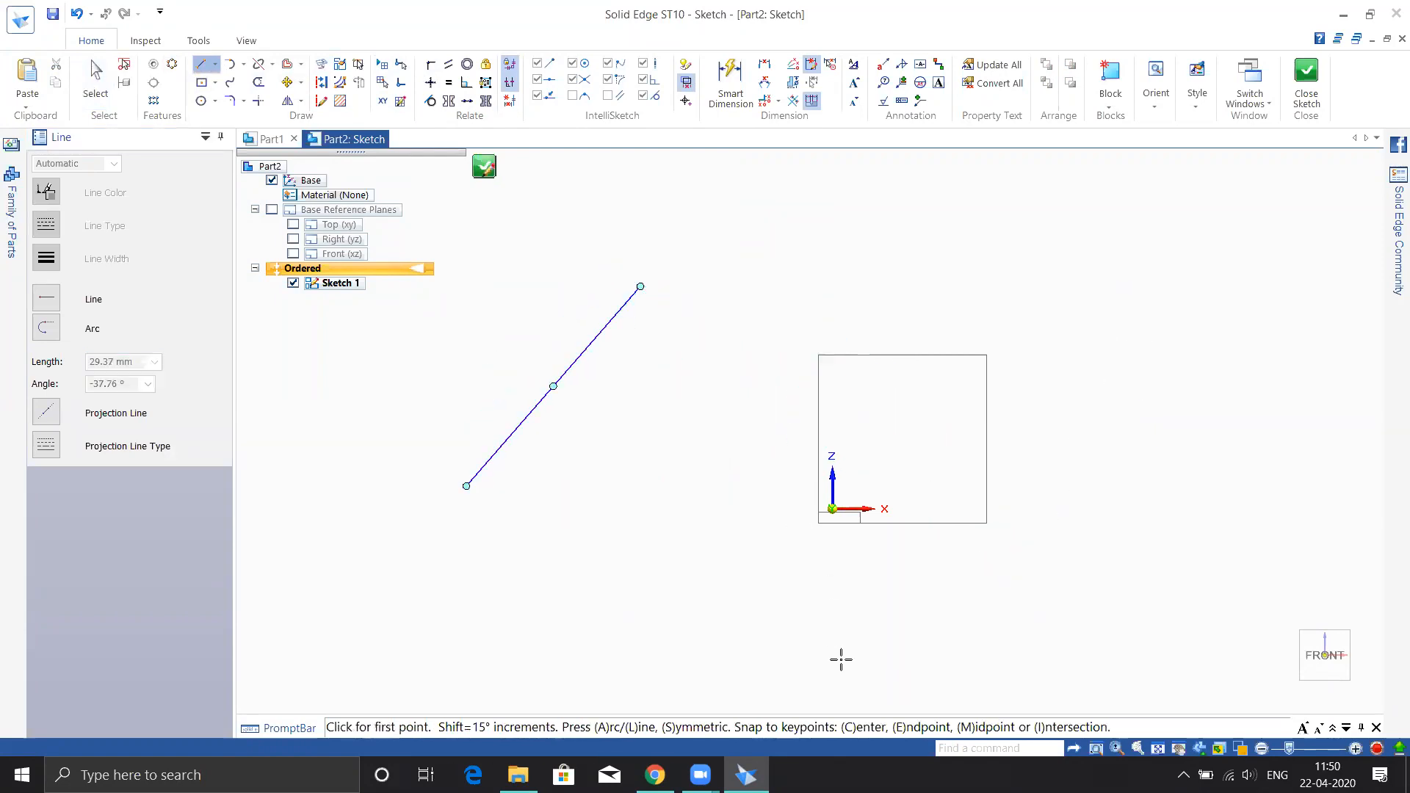
left_click(778, 606)
left_click(693, 351)
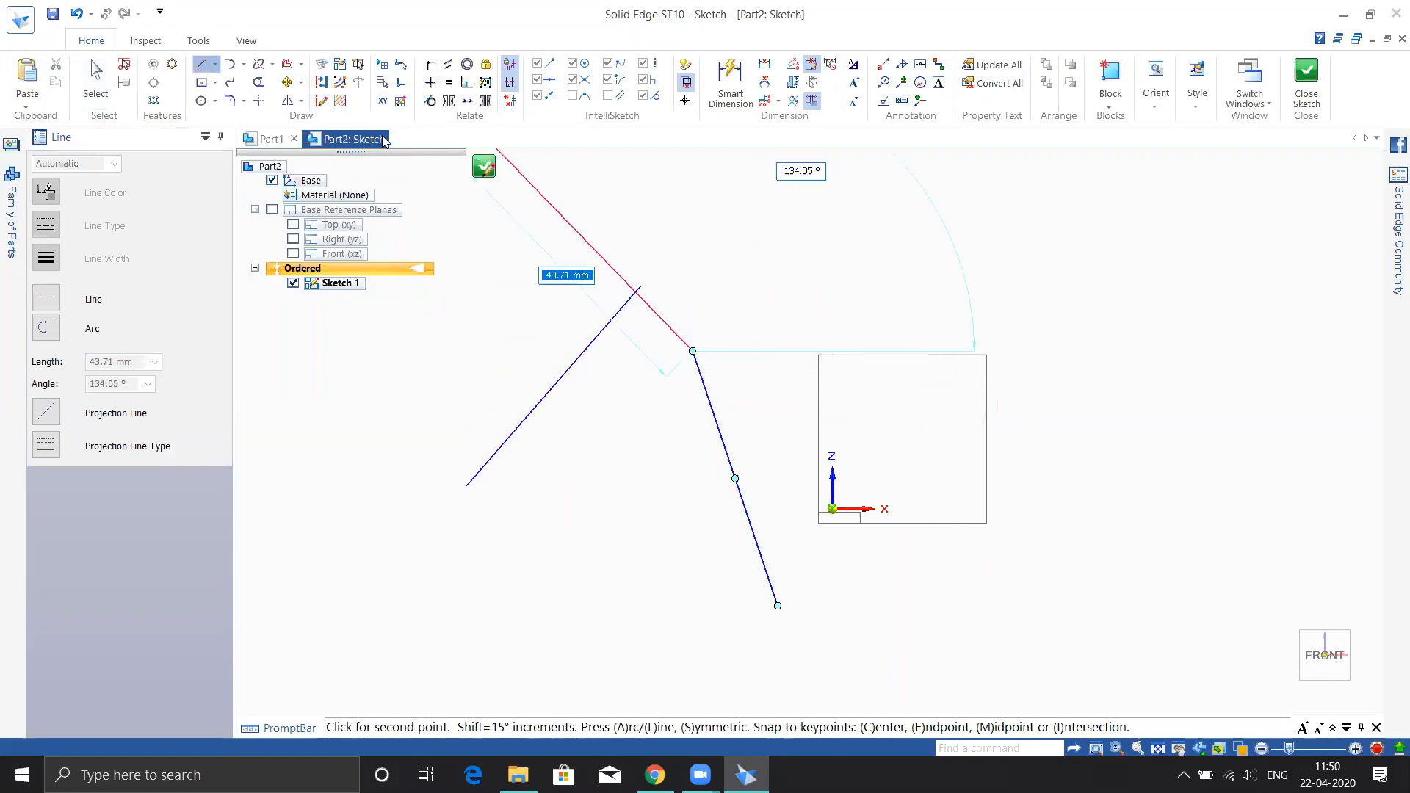
Draw a large centre-point circle above the origin and a smaller one to its right.
left_click(201, 101)
left_click(865, 250)
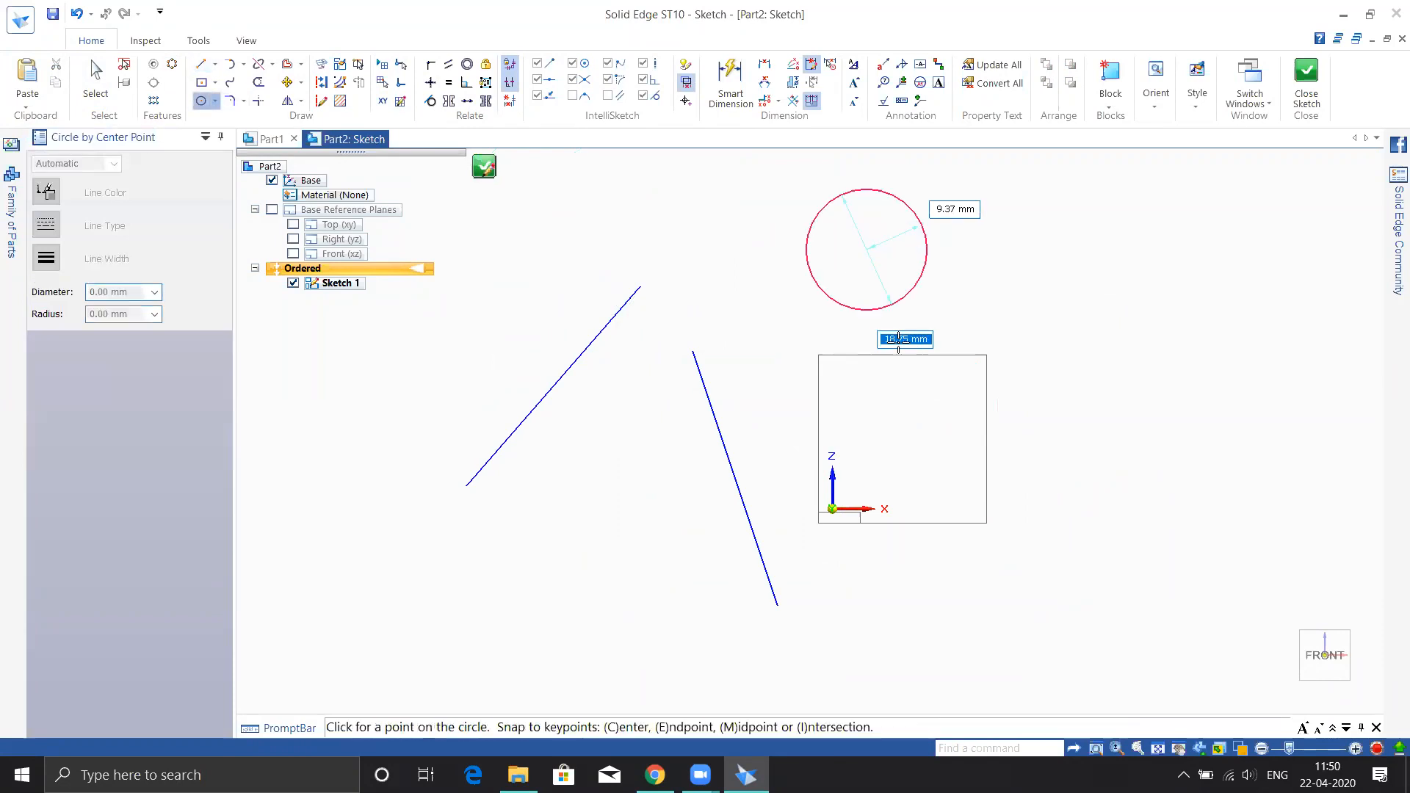
left_click(914, 362)
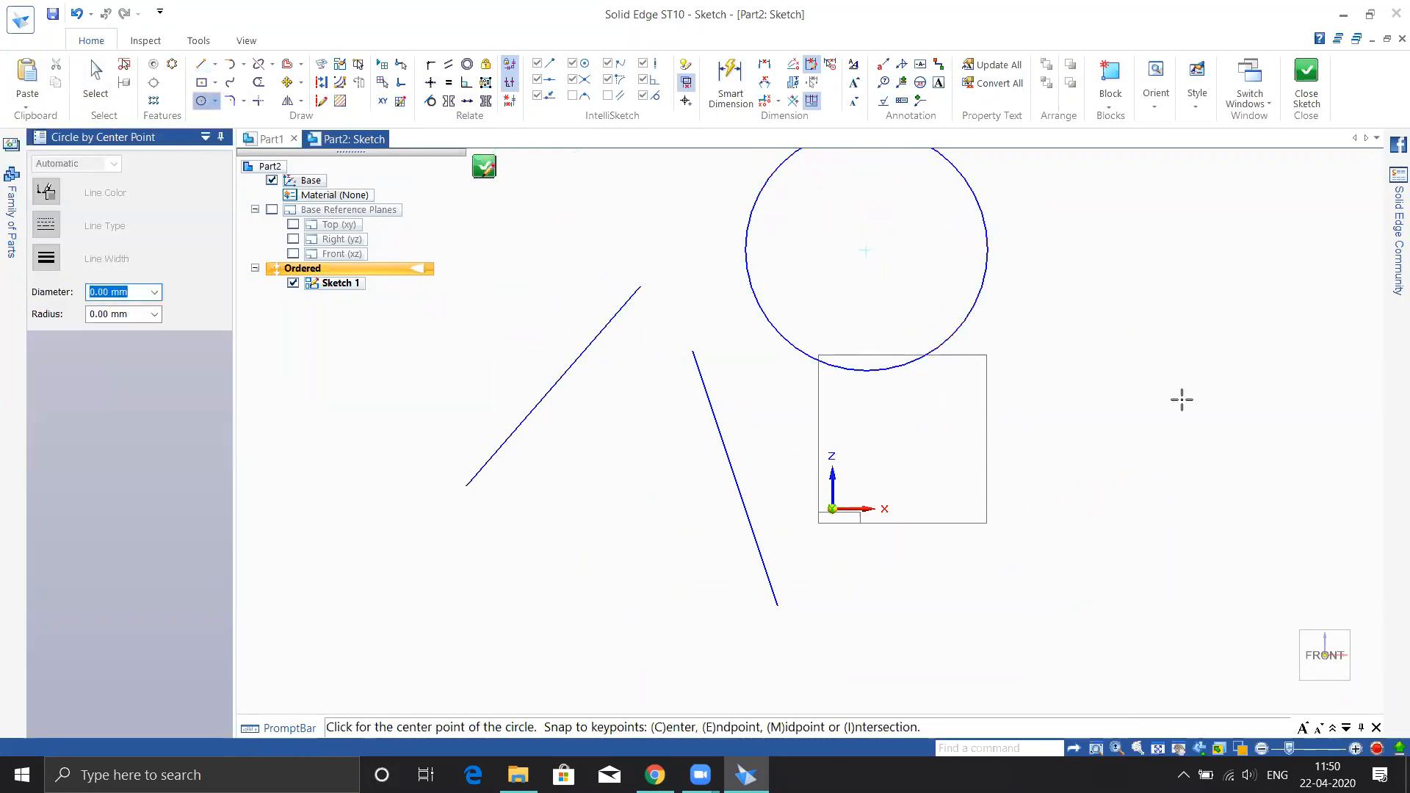
key("Escape")
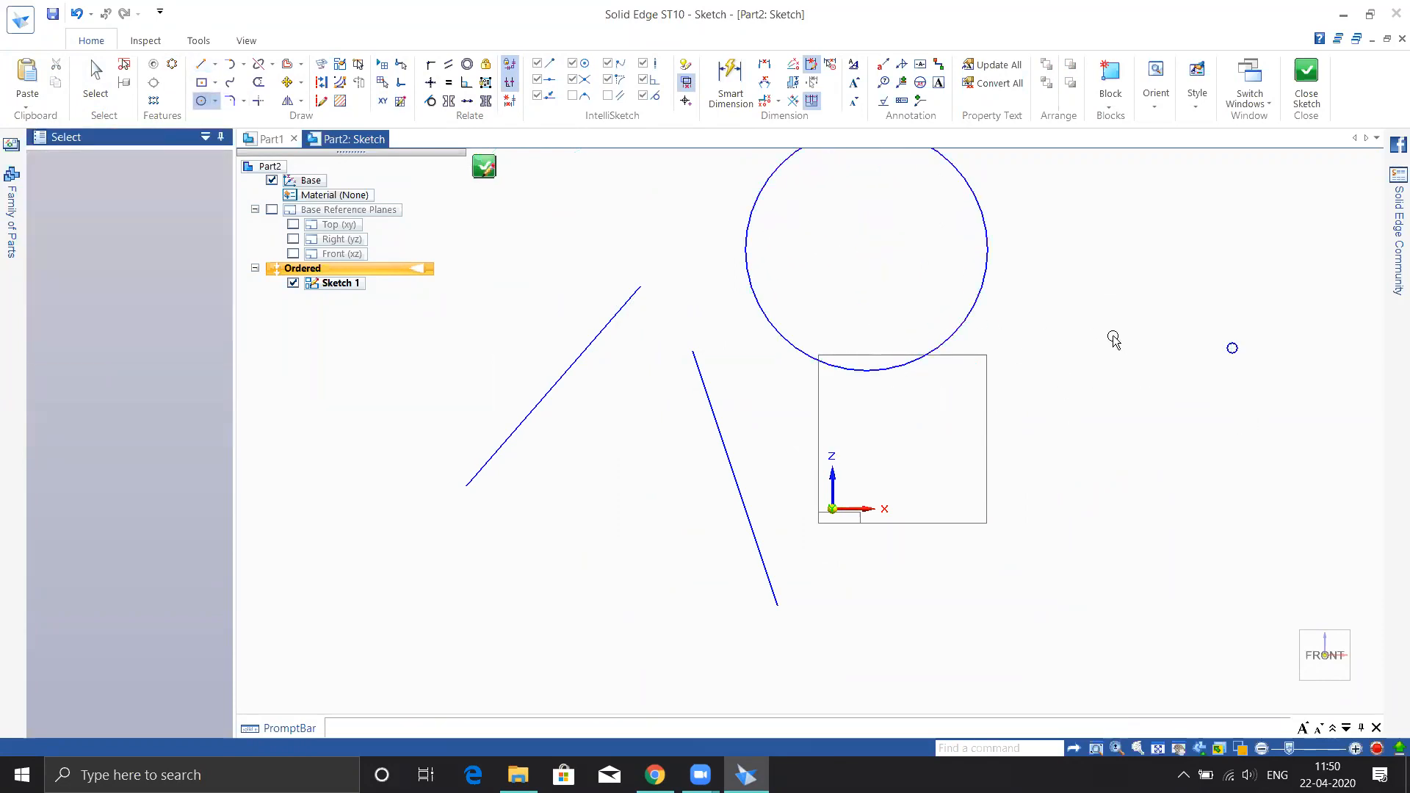
left_click(201, 101)
left_click(1181, 294)
left_click(1199, 354)
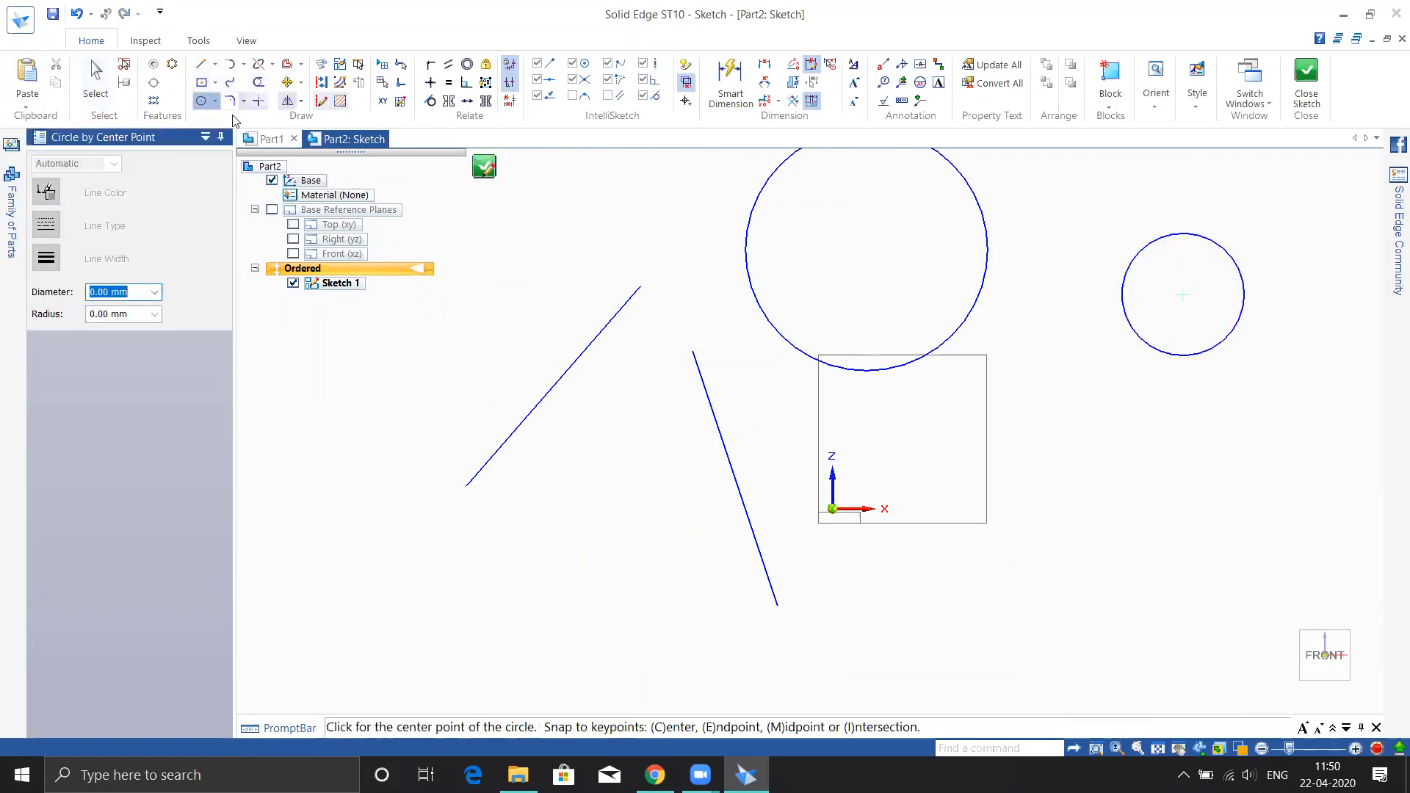
Draw a small open arc by three points below and between the two circles.
left_click(244, 66)
left_click(261, 94)
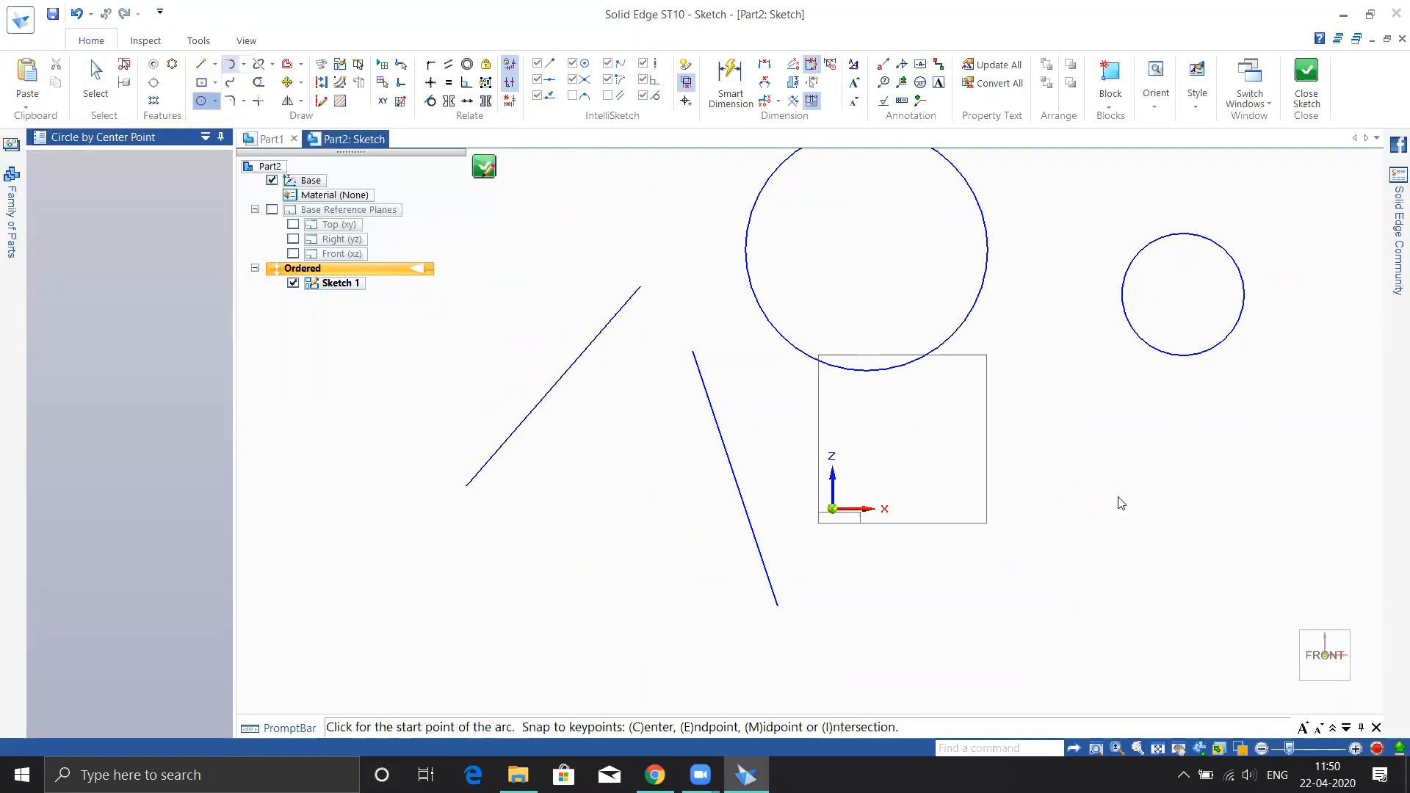
left_click(1037, 458)
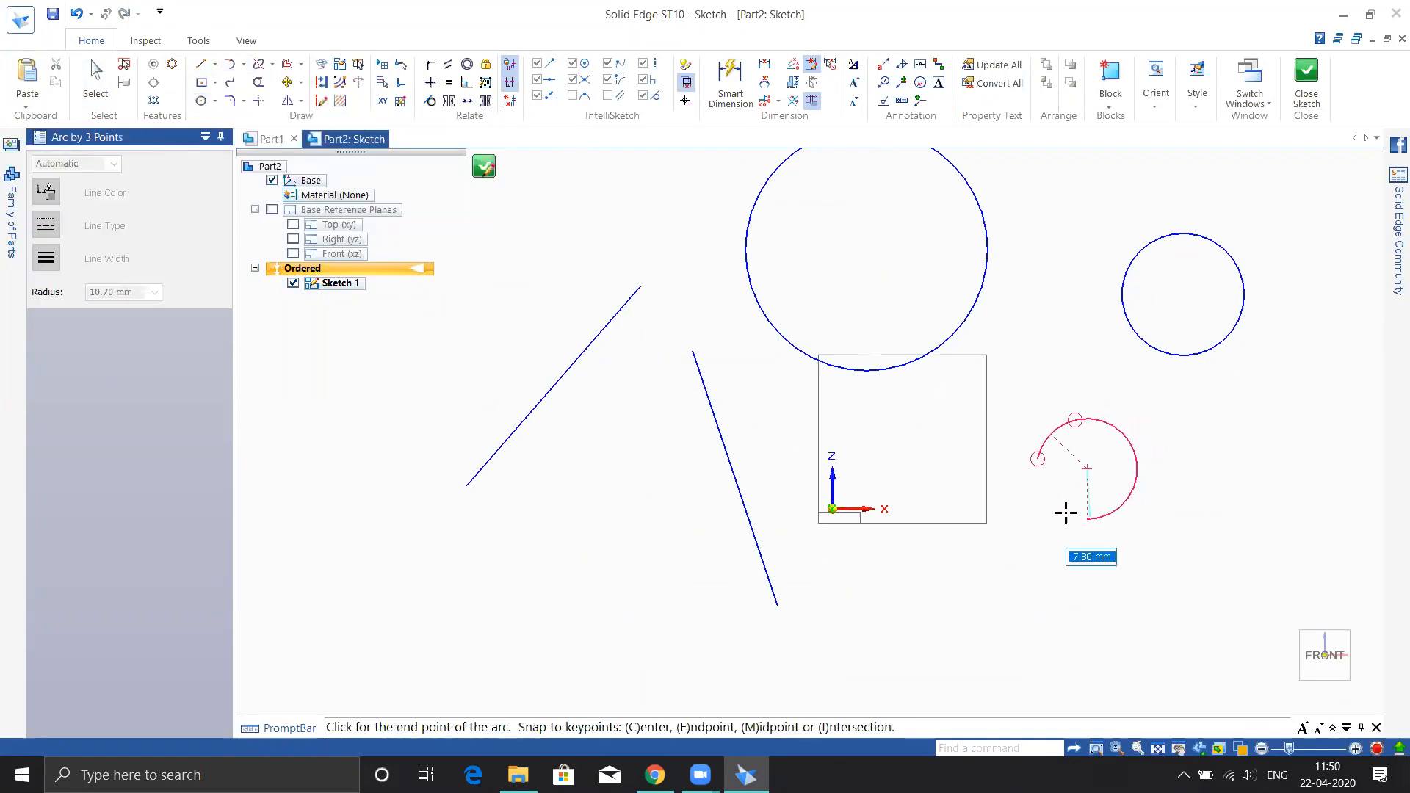
left_click(1082, 479)
key("Escape")
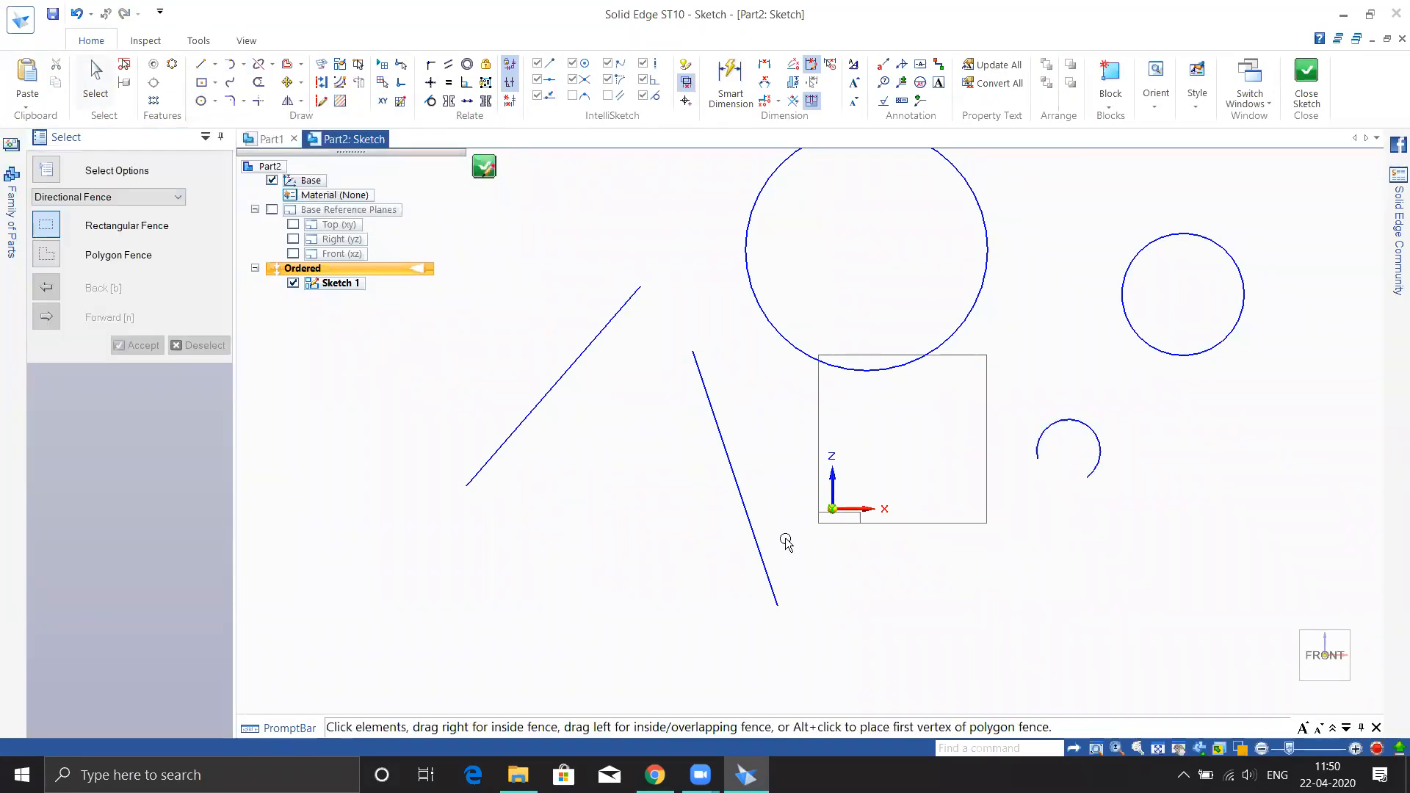
Apply a Connect relationship joining the left line's upper endpoint to the right line's upper endpoint.
left_click(432, 65)
left_click(641, 287)
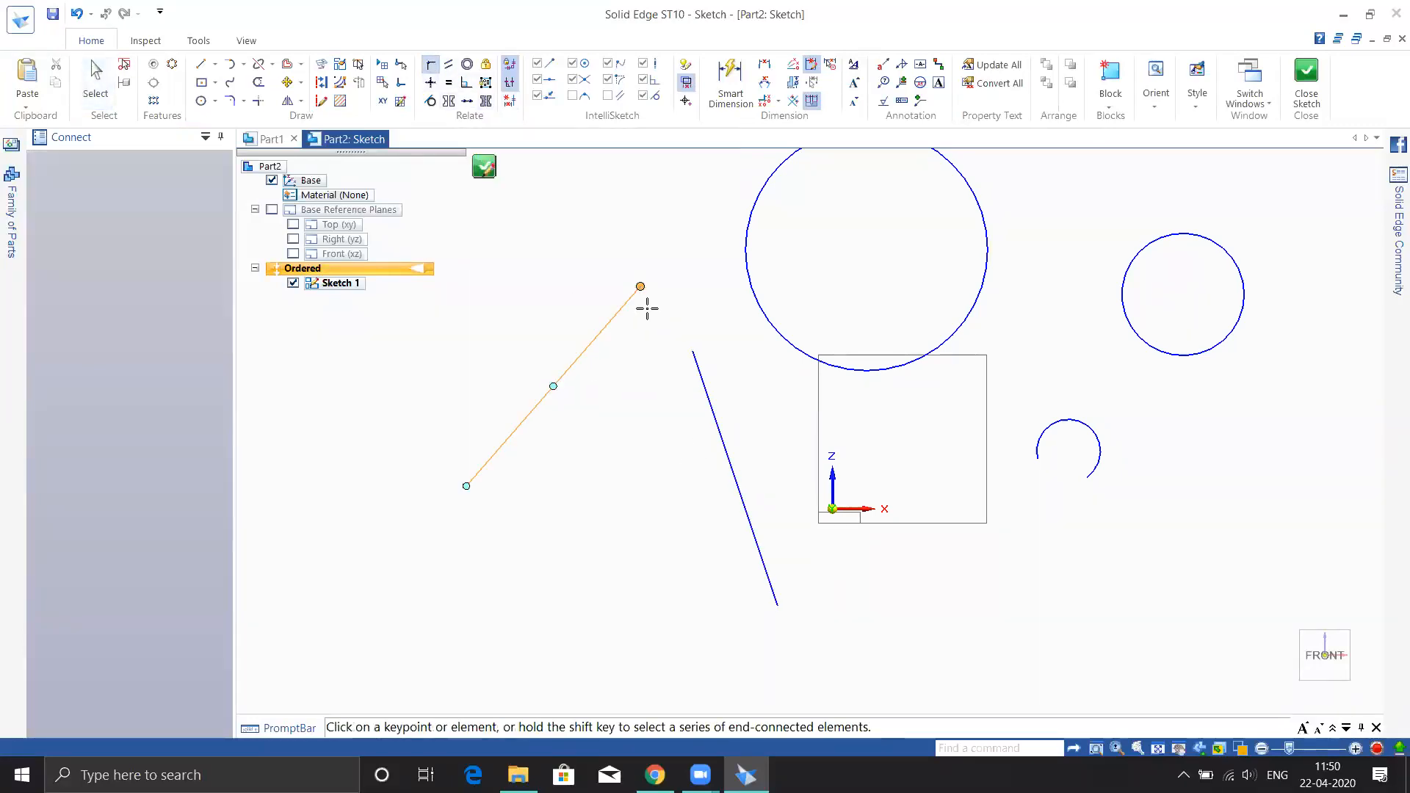
left_click(691, 352)
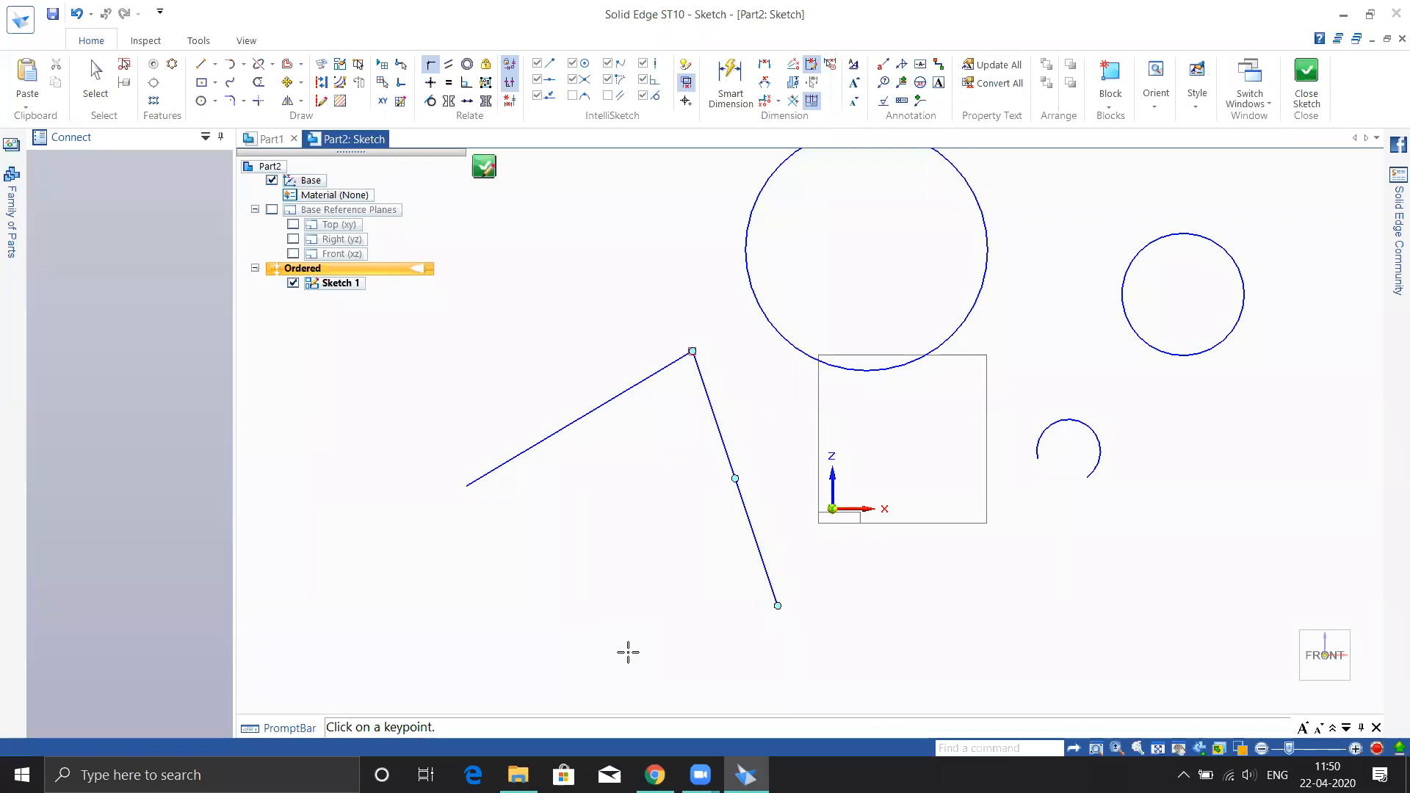
key("Escape")
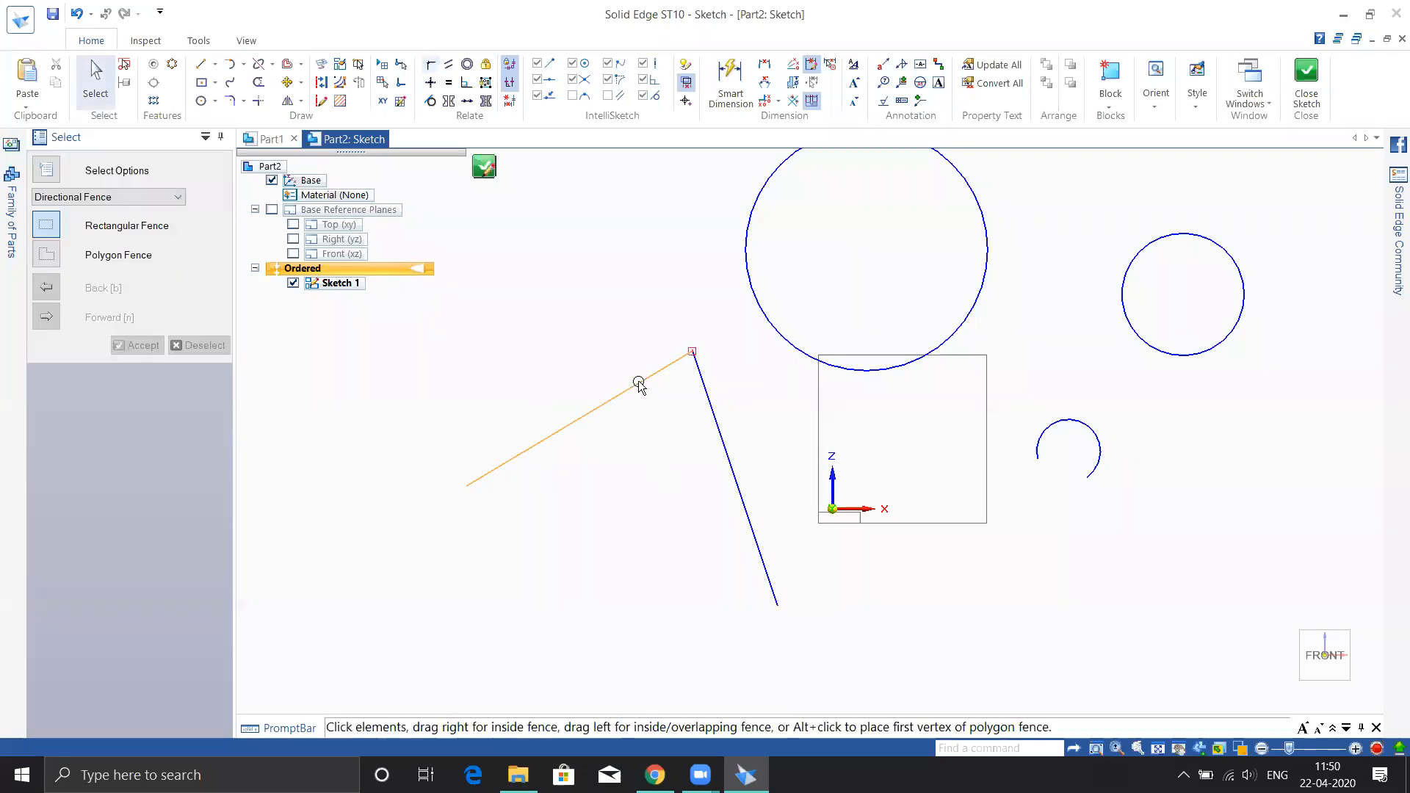
Move the left line and the shared corner to test the connection, and undo the moves and the Connect relationship.
left_click(642, 381)
left_click_drag(642, 381, 550, 363)
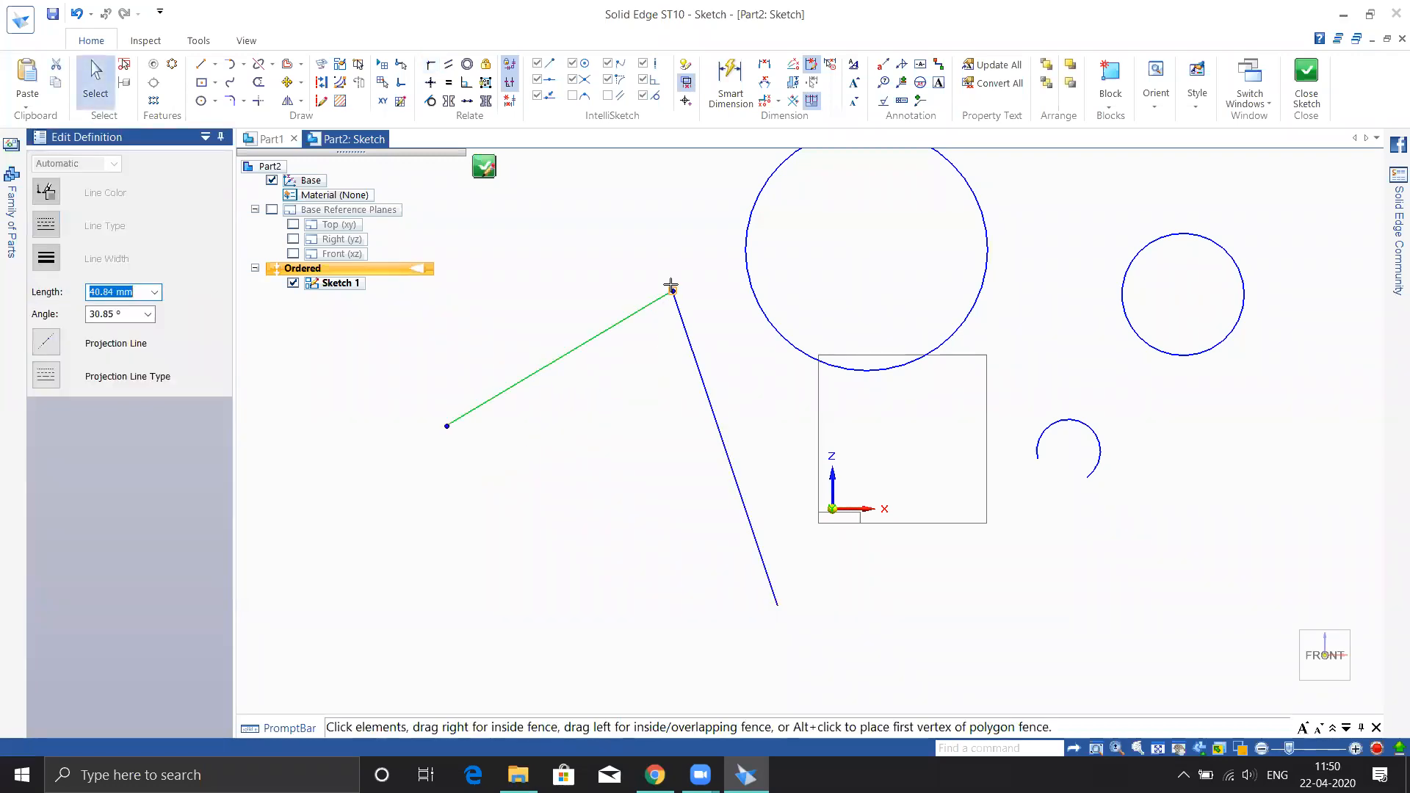
left_click_drag(674, 297, 601, 289)
key("Escape")
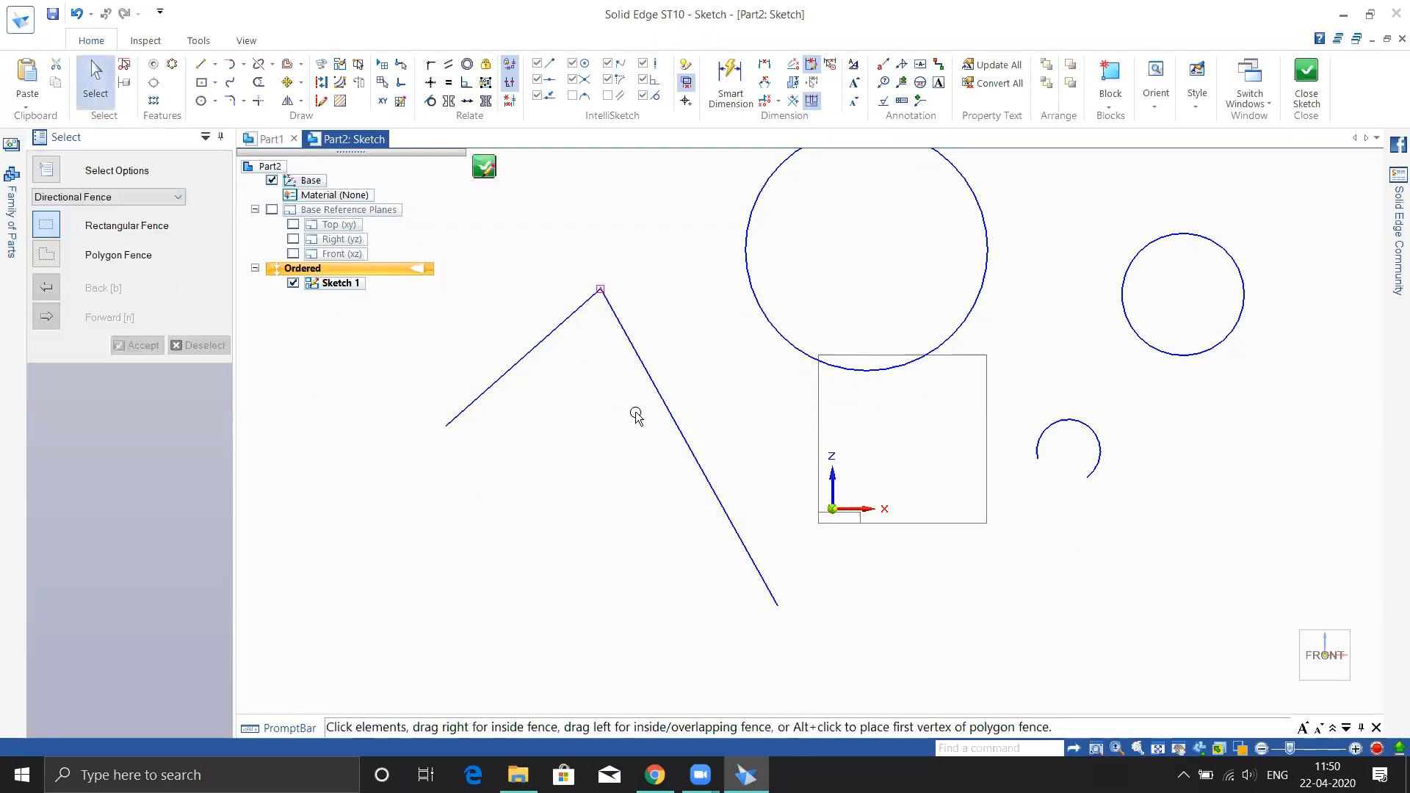
key("ctrl+z")
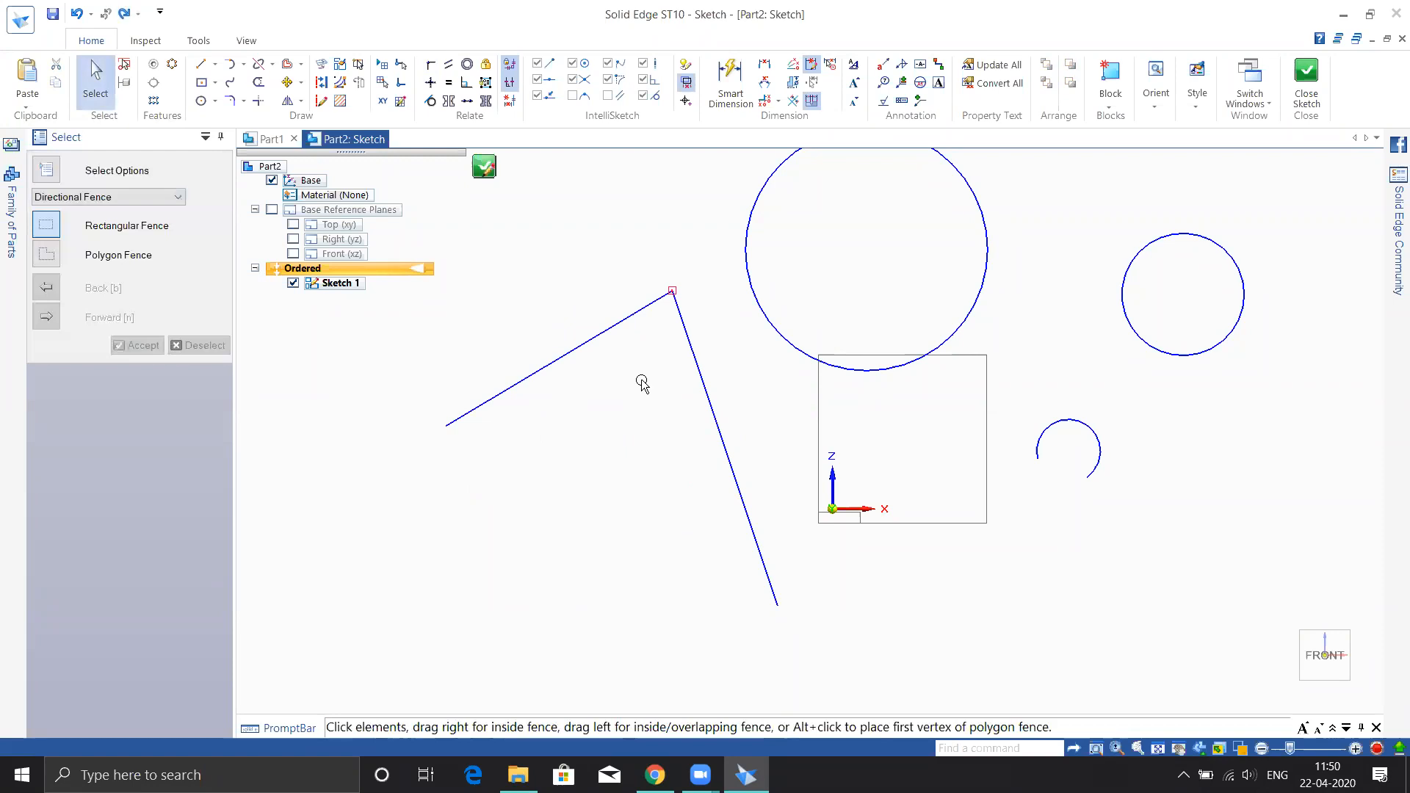
key("ctrl+z")
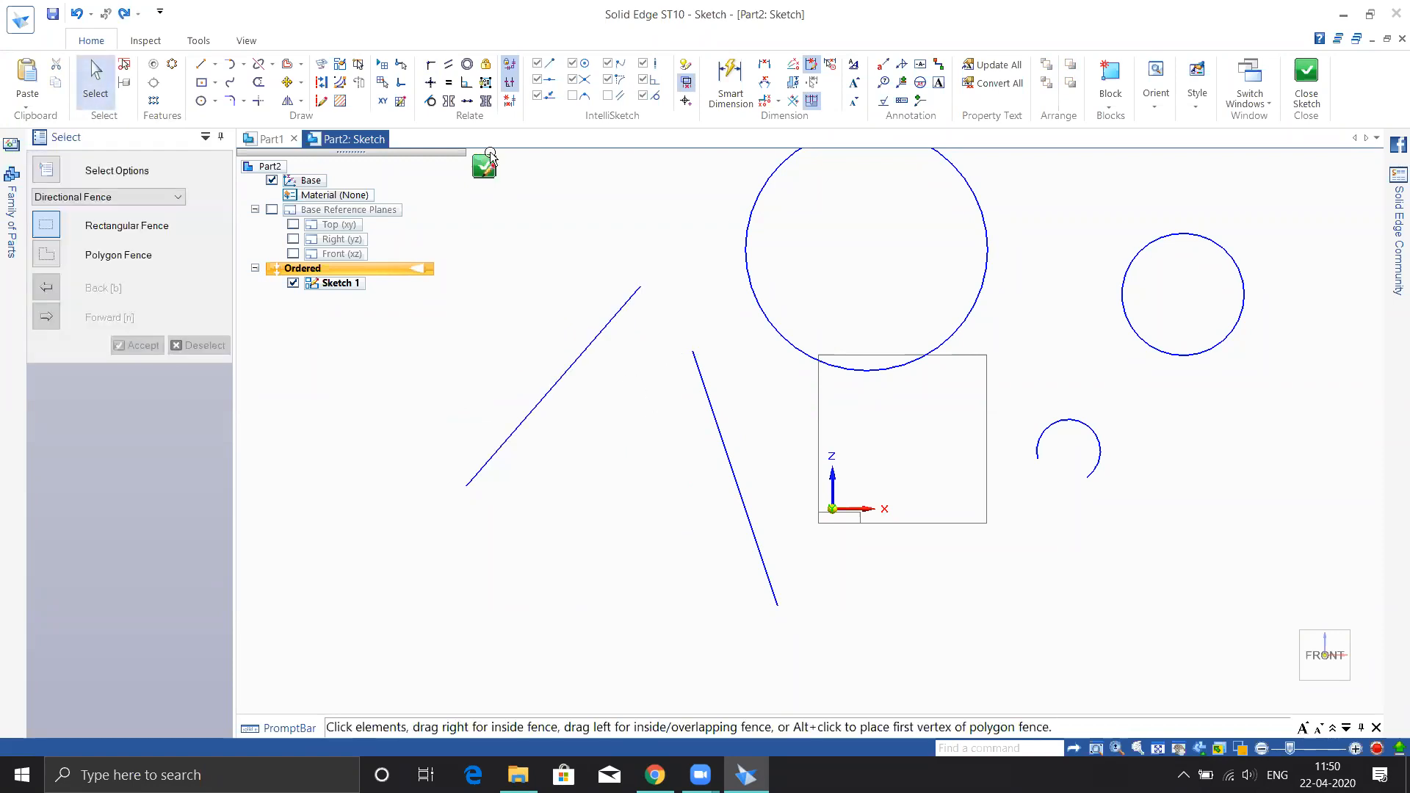
Apply a Parallel relationship between the two slanted lines, and undo it.
left_click(449, 69)
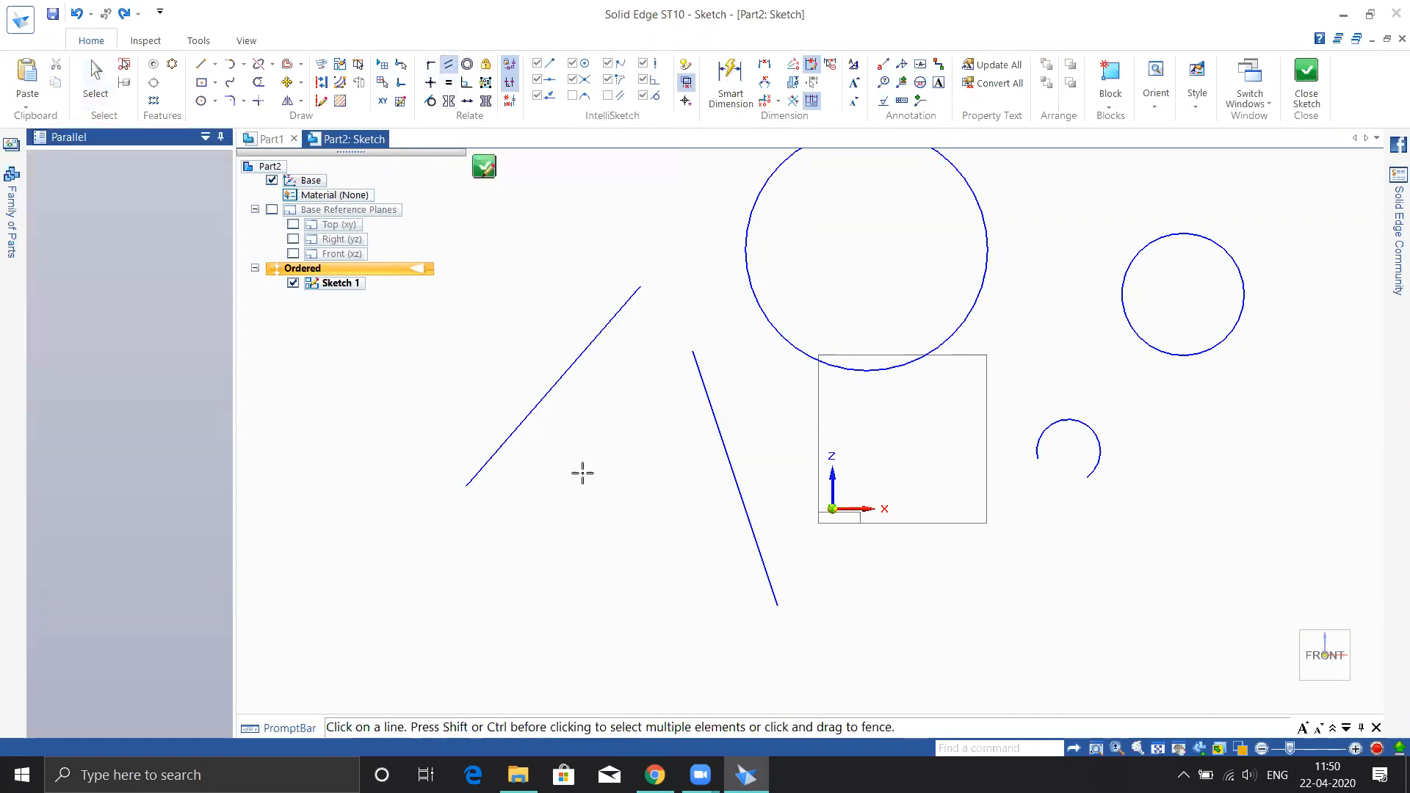
left_click(589, 346)
left_click(710, 404)
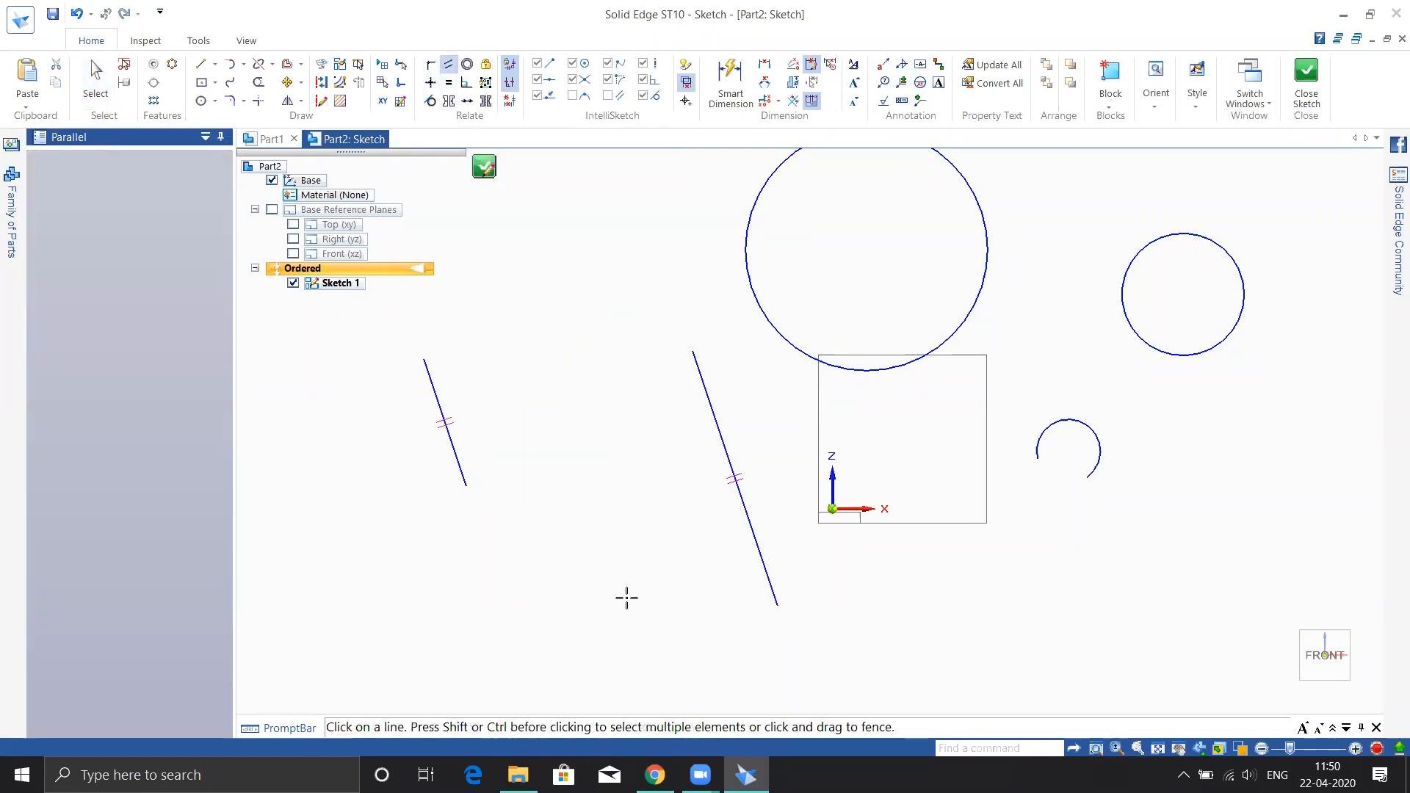
key("Escape")
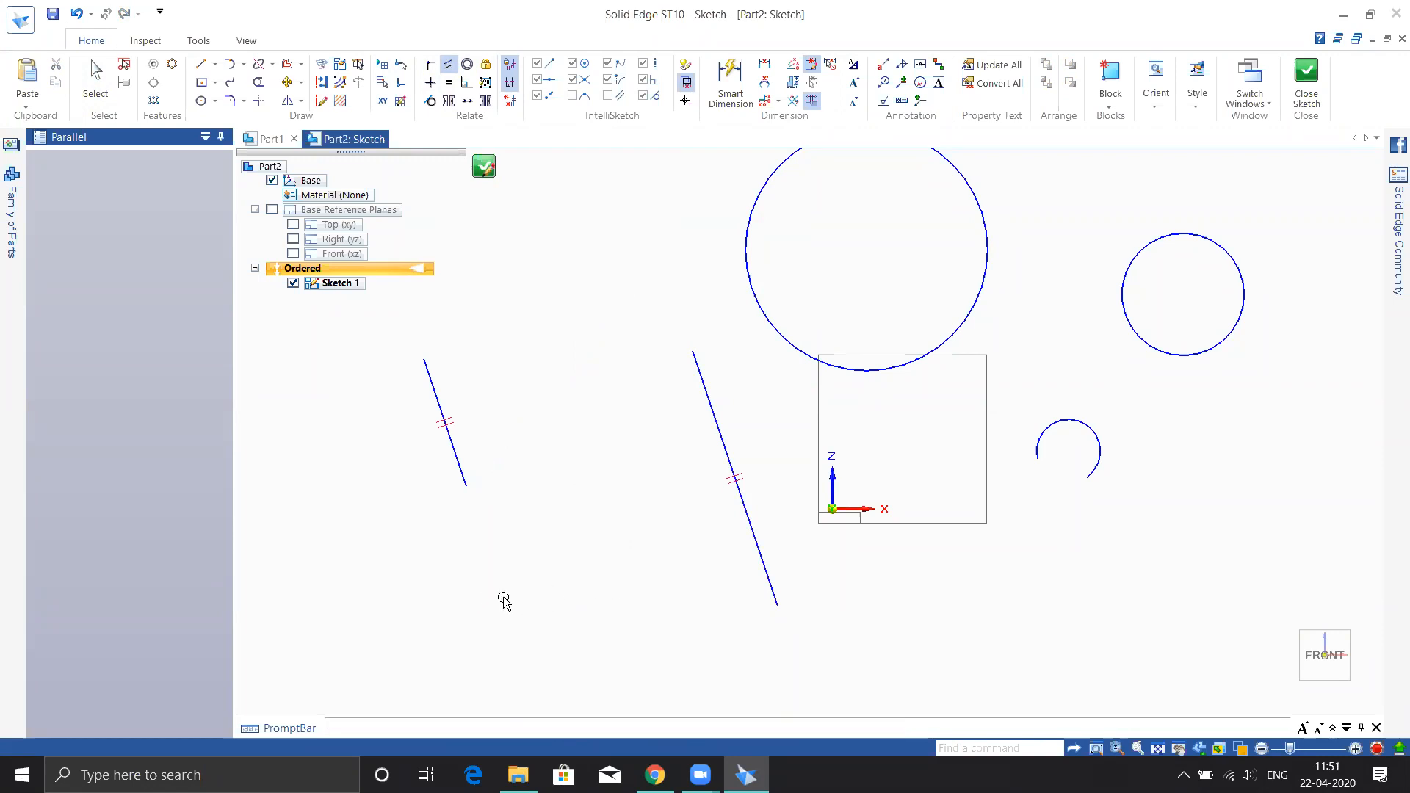
key("ctrl+z")
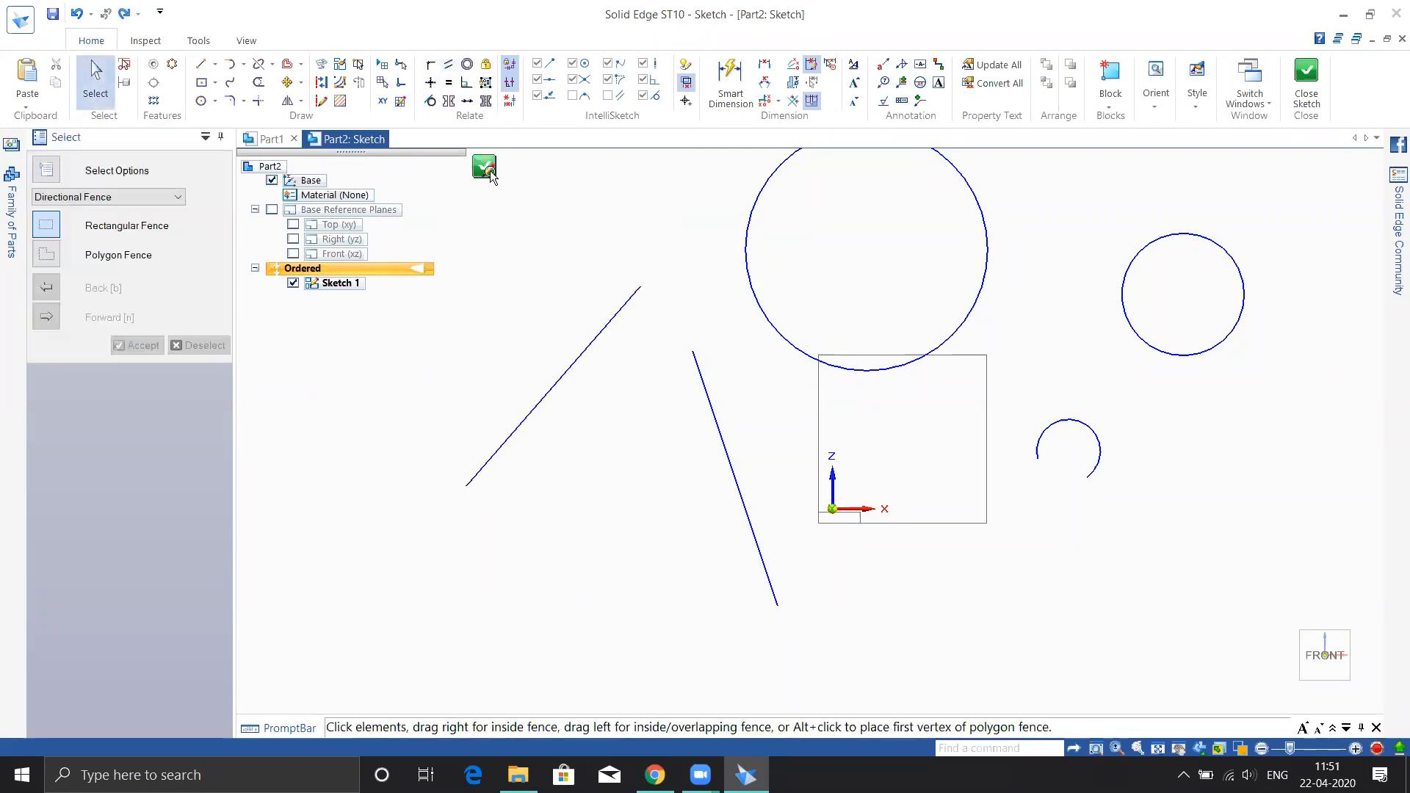
Apply a Perpendicular relationship between the left line and the right line, and undo it.
left_click(466, 82)
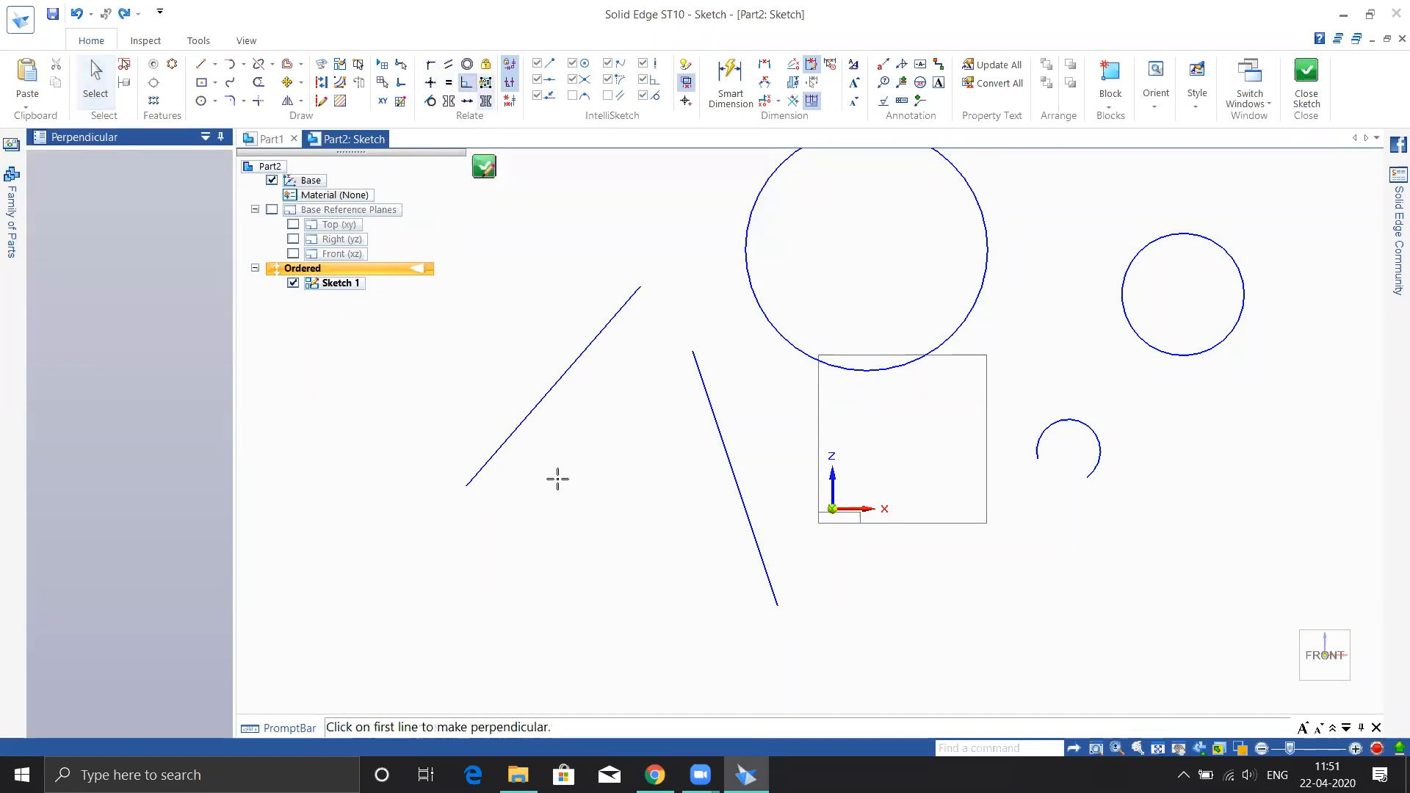
left_click(584, 353)
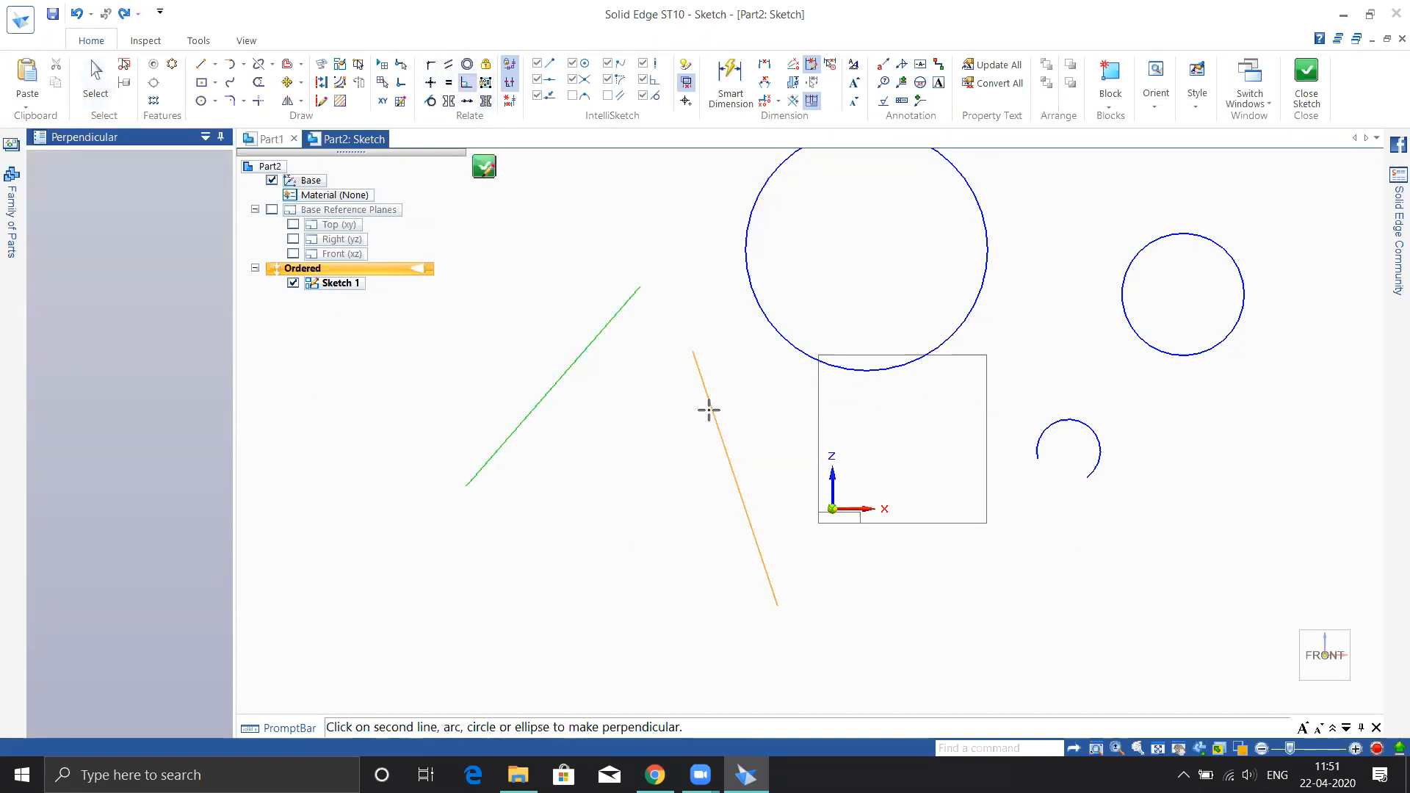
left_click(709, 409)
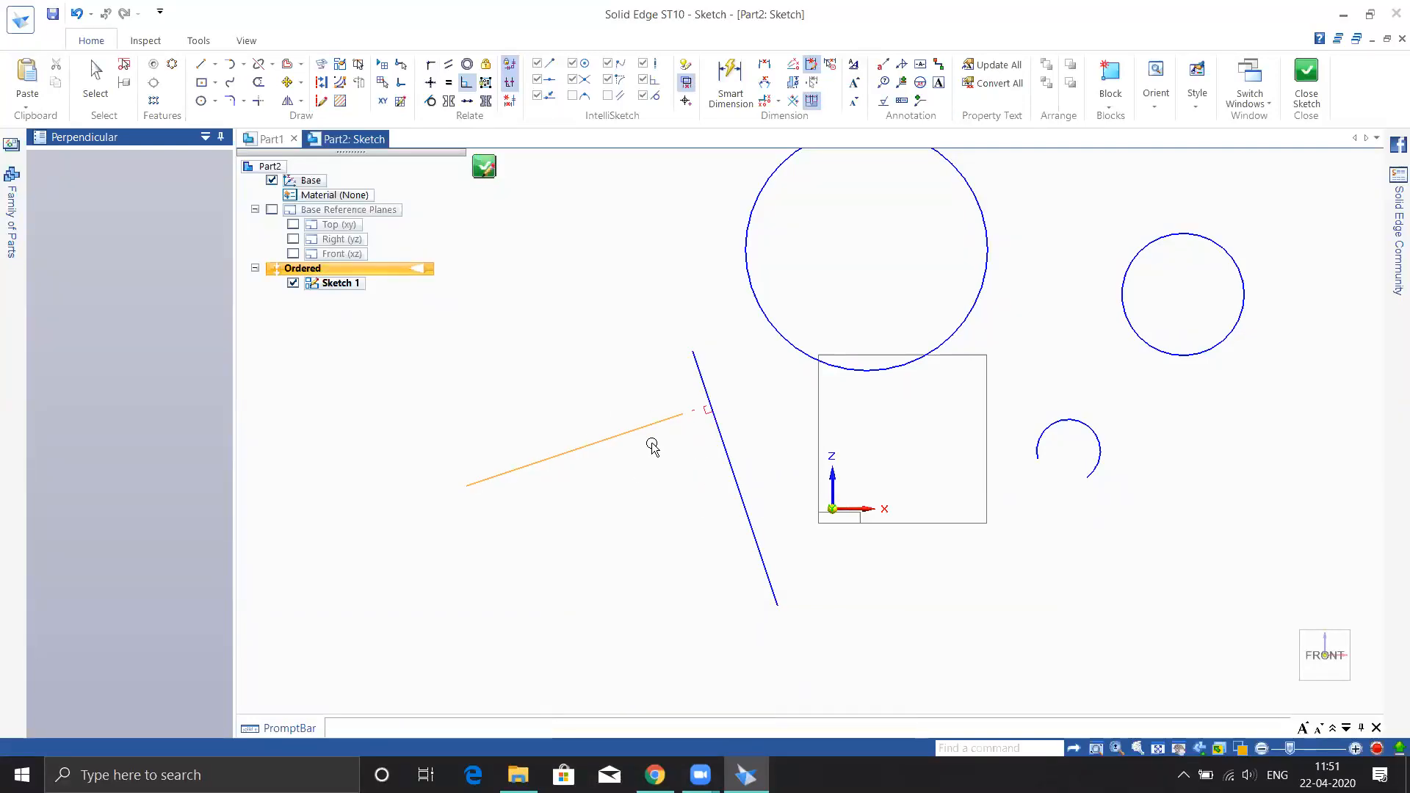
key("ctrl+z")
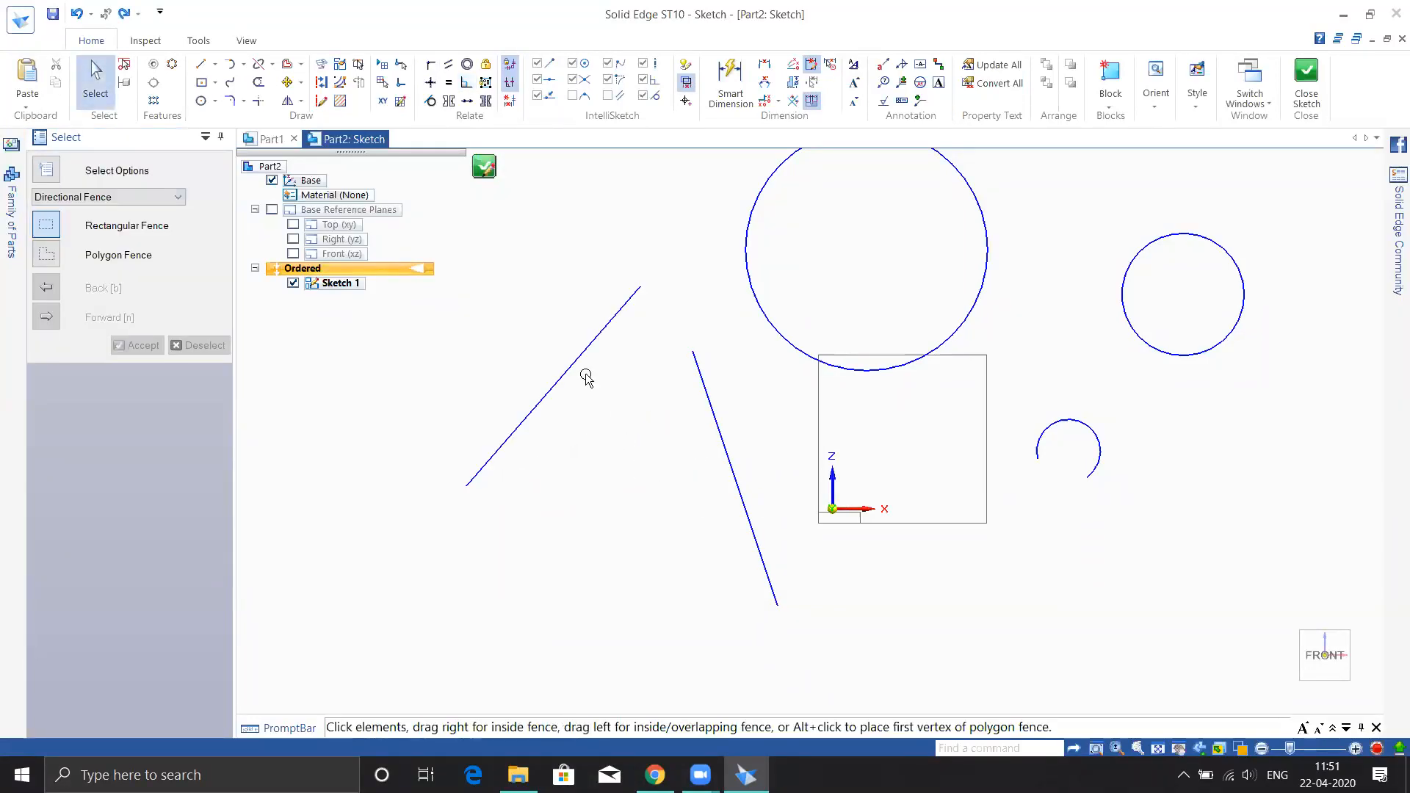
Apply Concentric relationships that centre the large circle and the arc on the small circle.
left_click(467, 64)
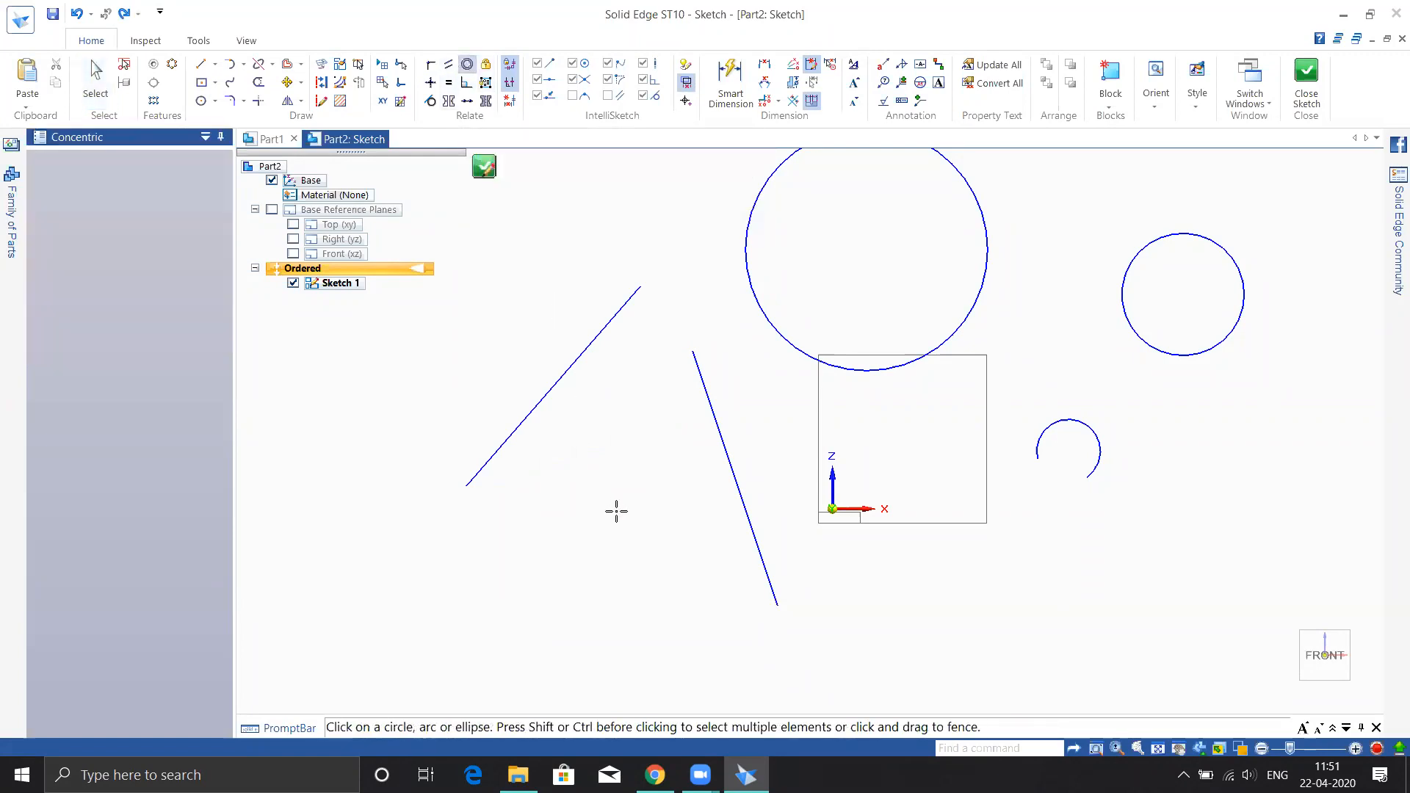
left_click(922, 360)
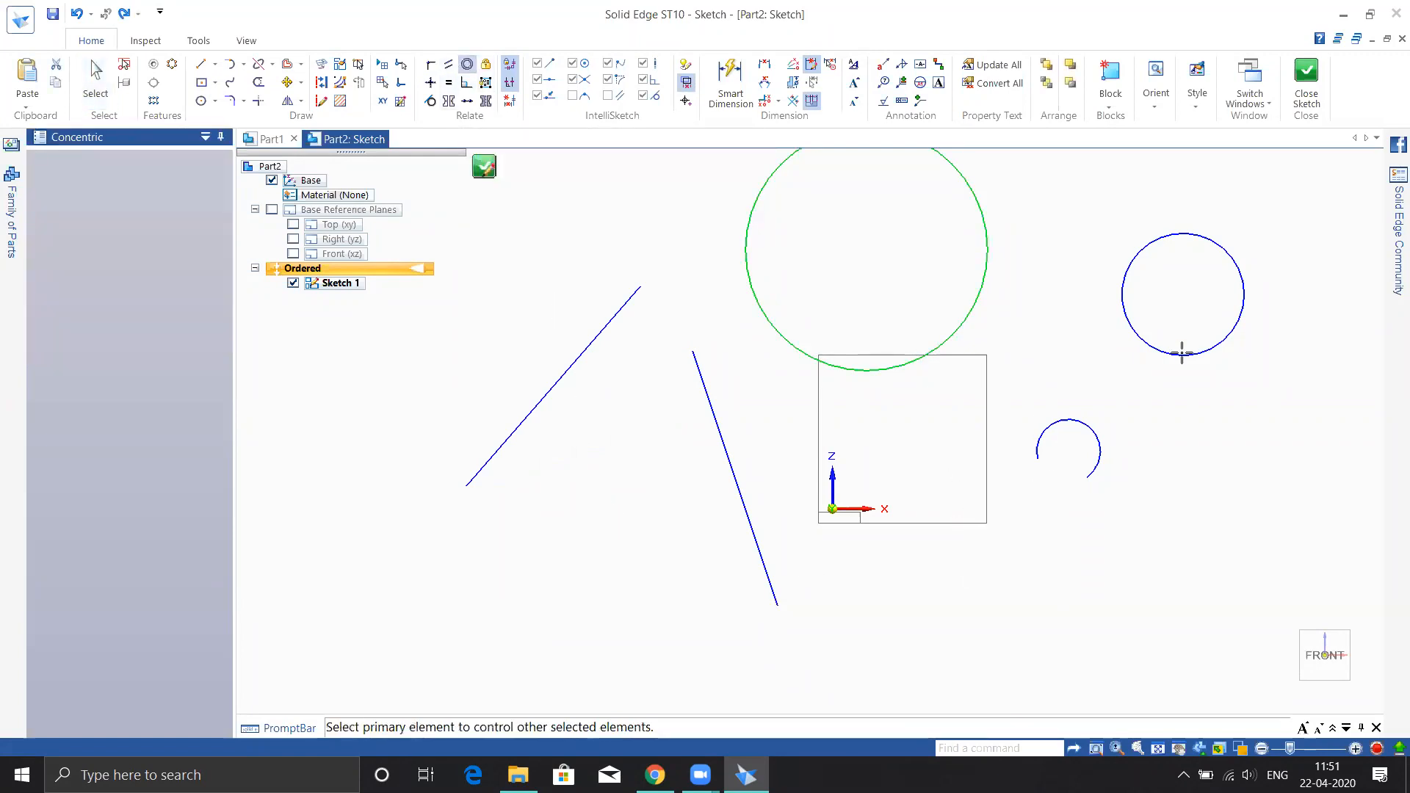
left_click(1166, 352)
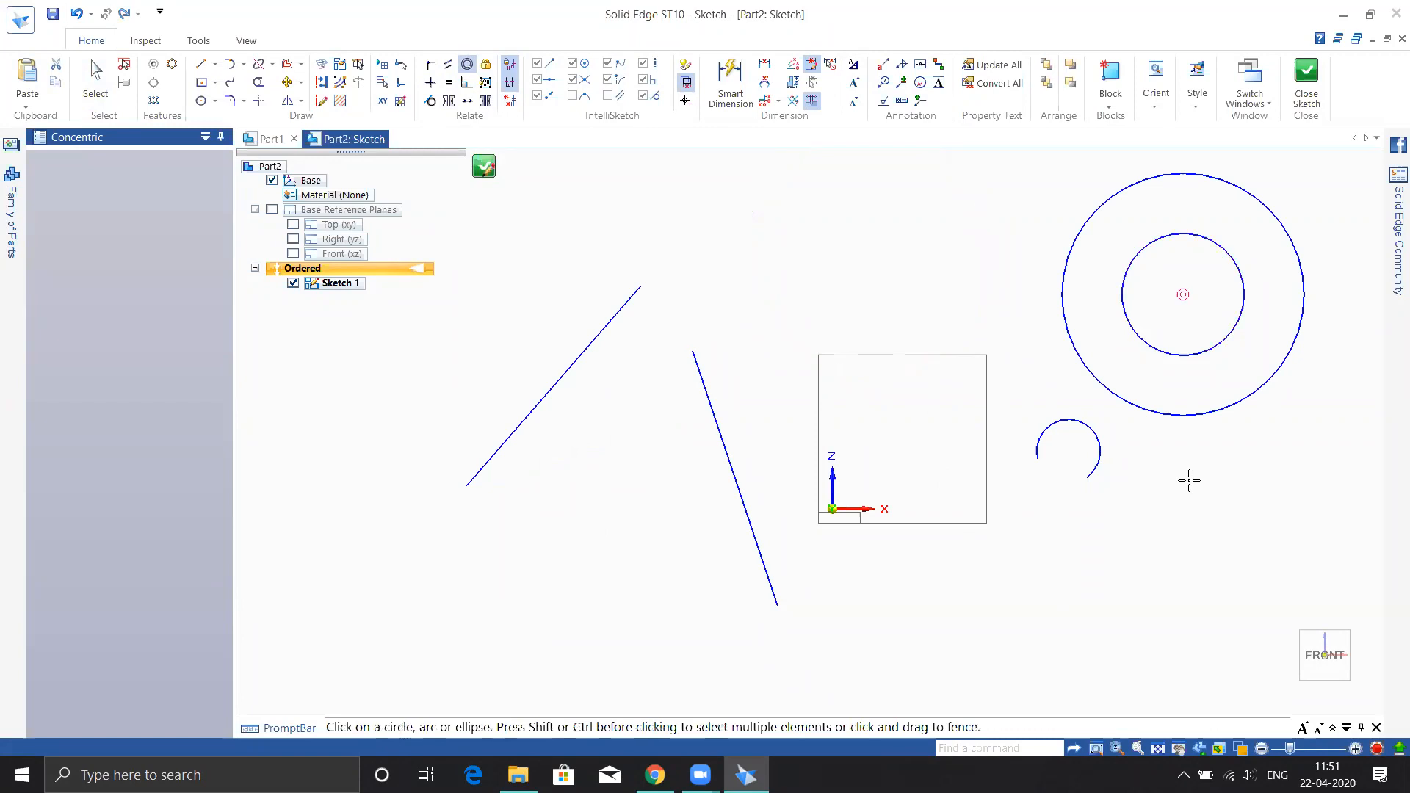
left_click(1097, 426)
left_click(1178, 355)
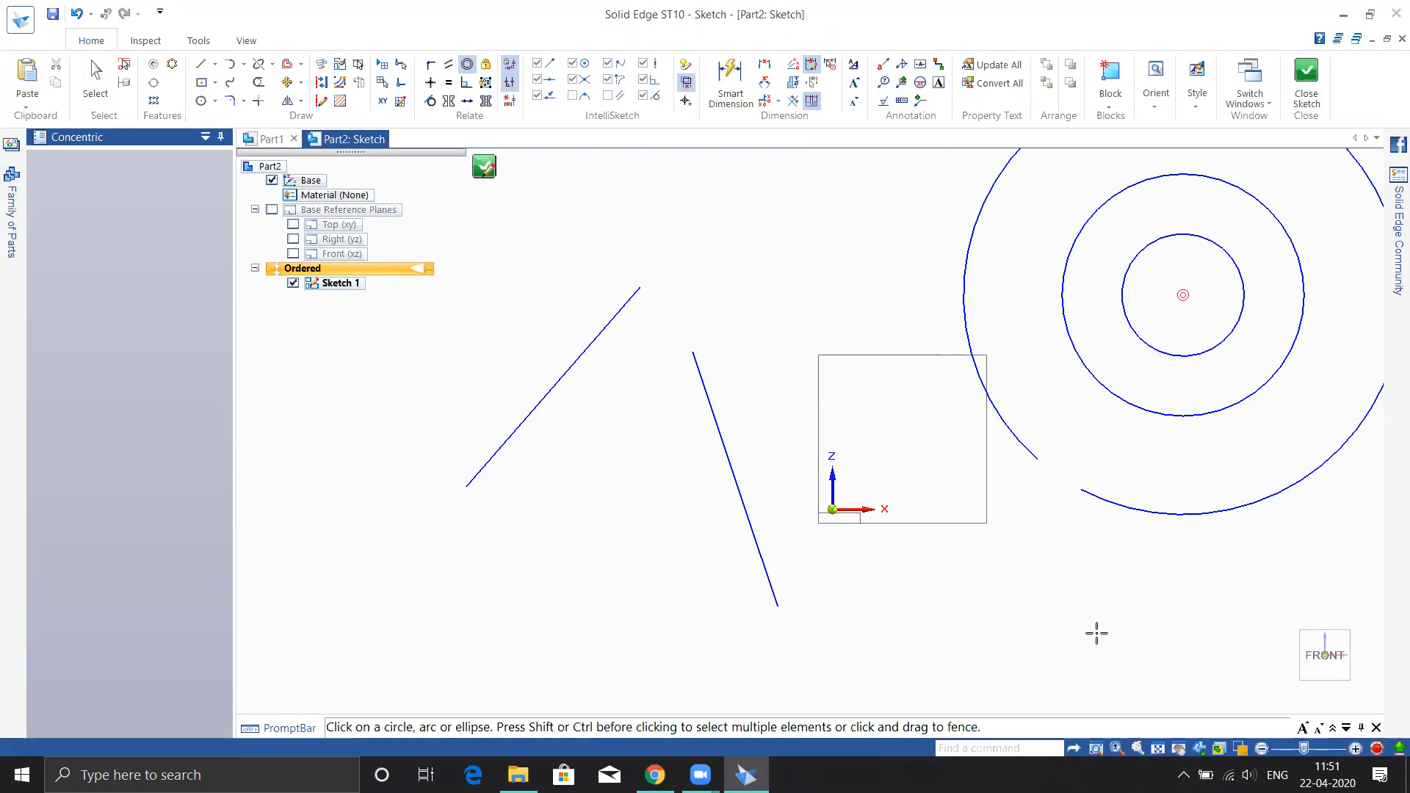
scroll(1097, 633, "down", 1)
left_click(1093, 522)
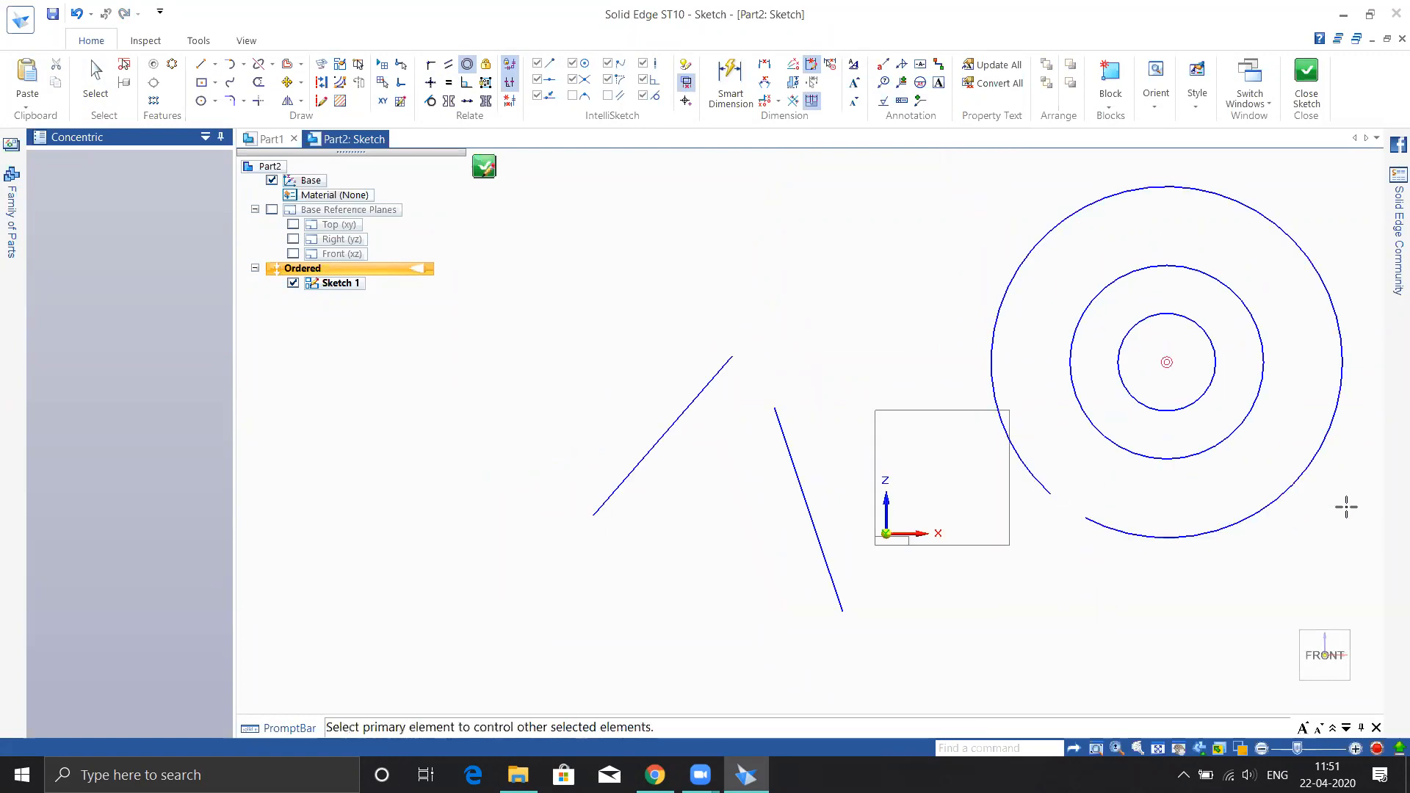
Undo the Concentric relationships on the large circle and the arc, keeping the small arc in the sketch.
key("Escape")
key("ctrl+z")
key("ctrl+z")
key("ctrl+z")
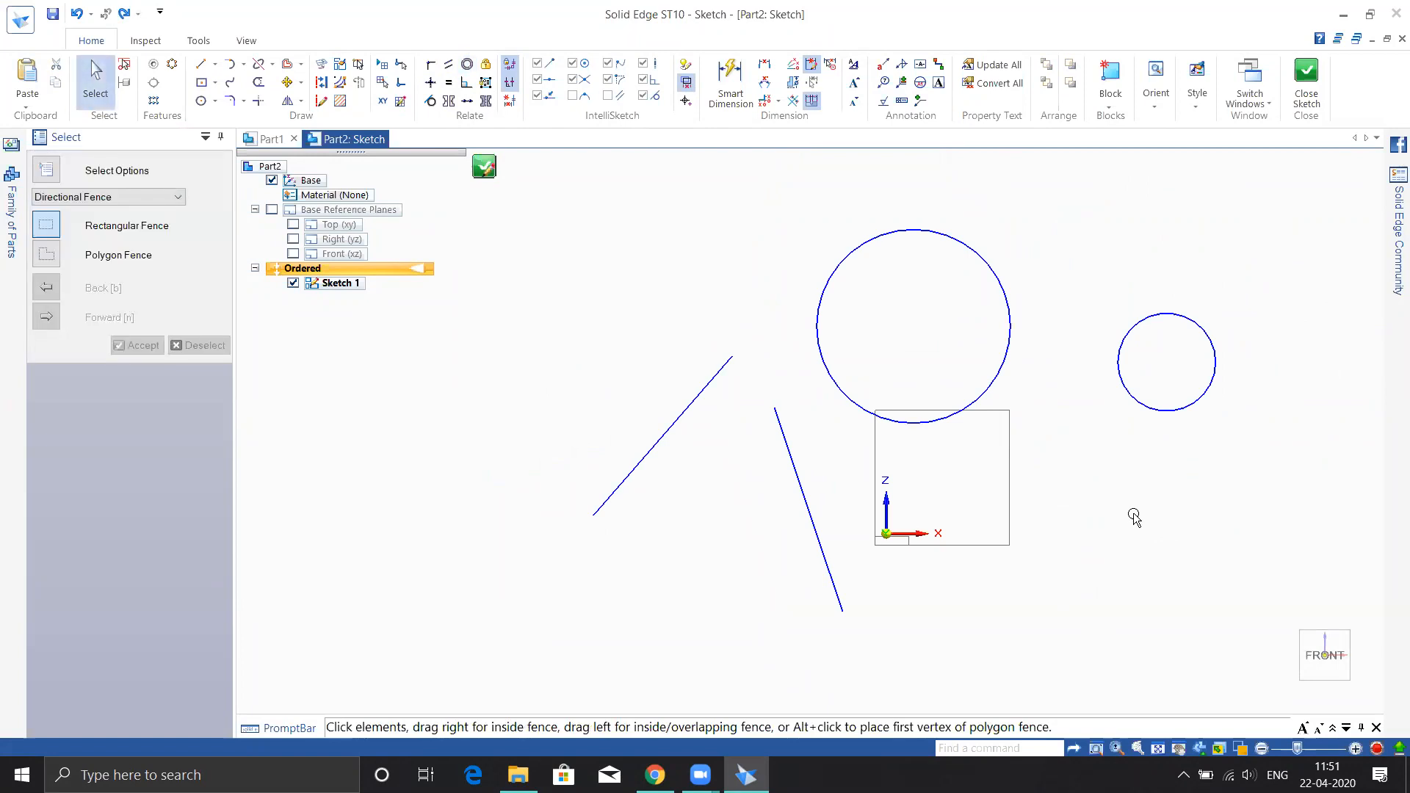
key("ctrl+y")
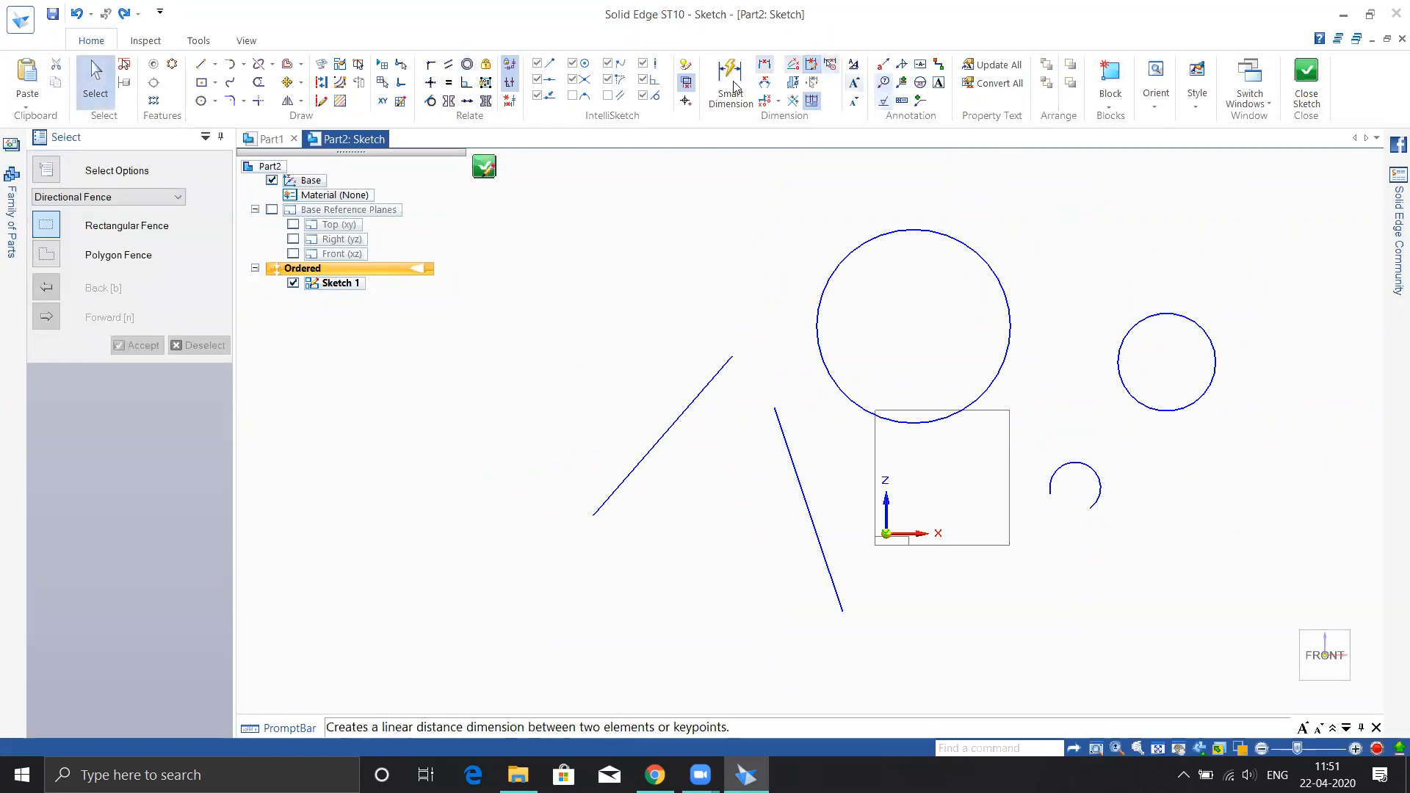
Dimension the small arc's radius, the small circle's diameter and the large circle's diameter with Smart Dimension.
left_click(730, 80)
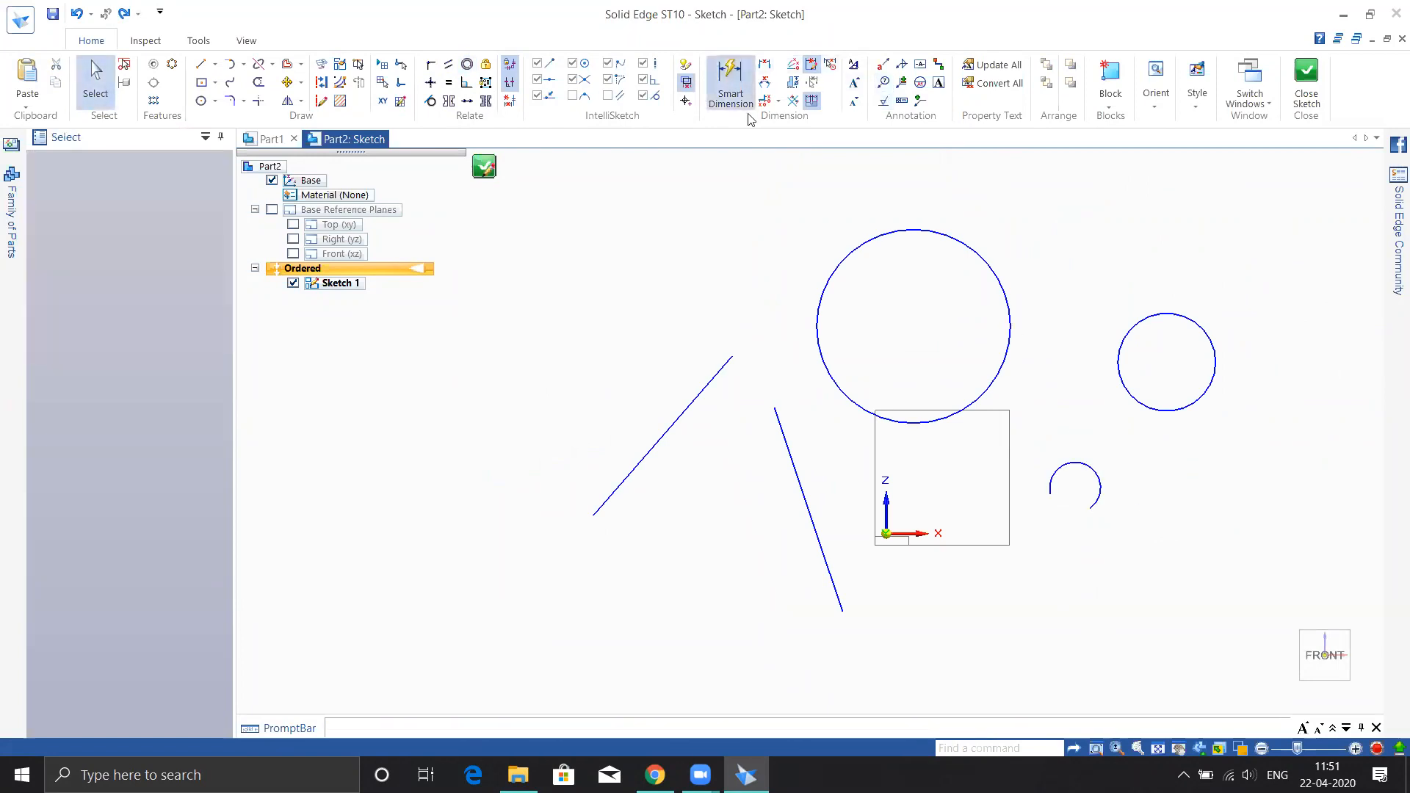
left_click(1066, 463)
left_click(1161, 497)
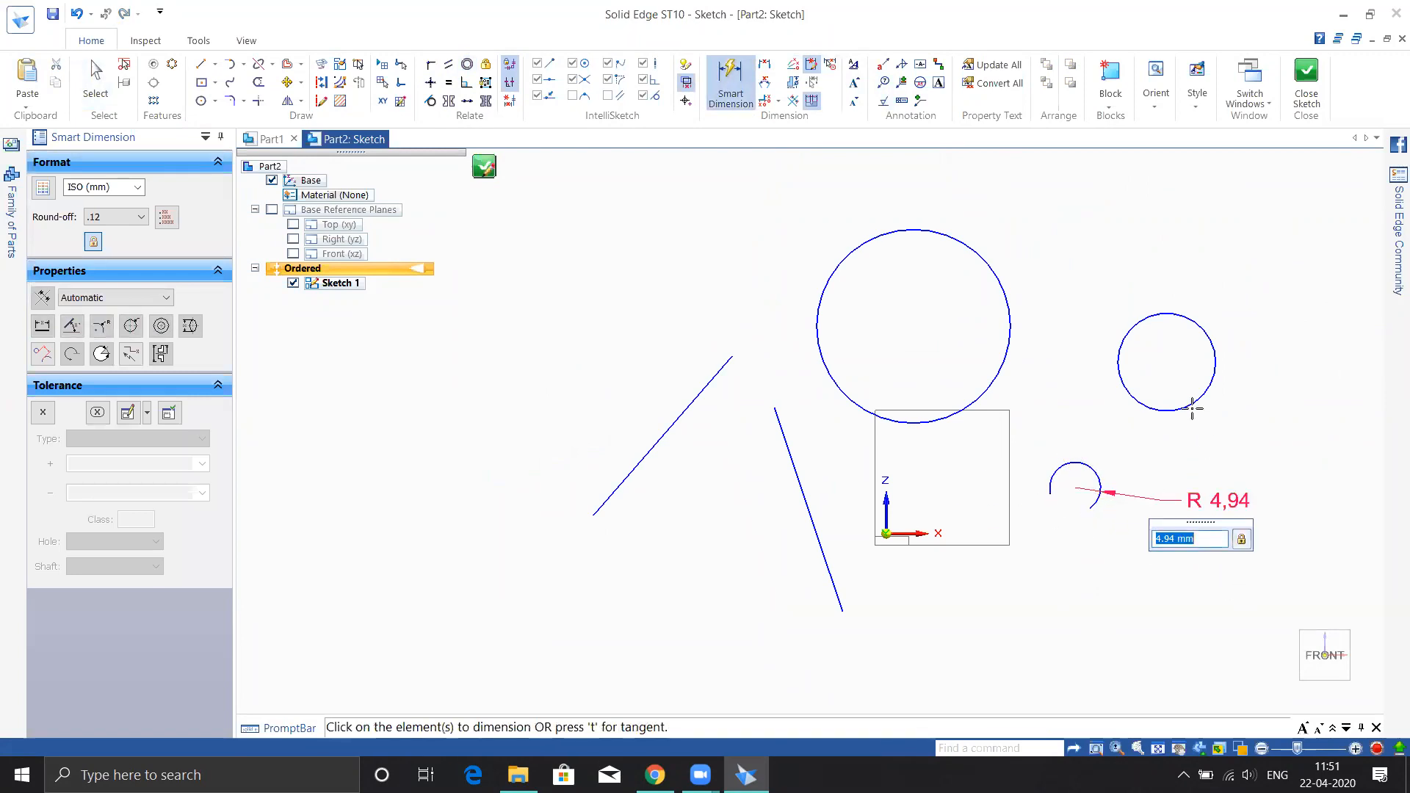
left_click(1192, 403)
left_click(1266, 418)
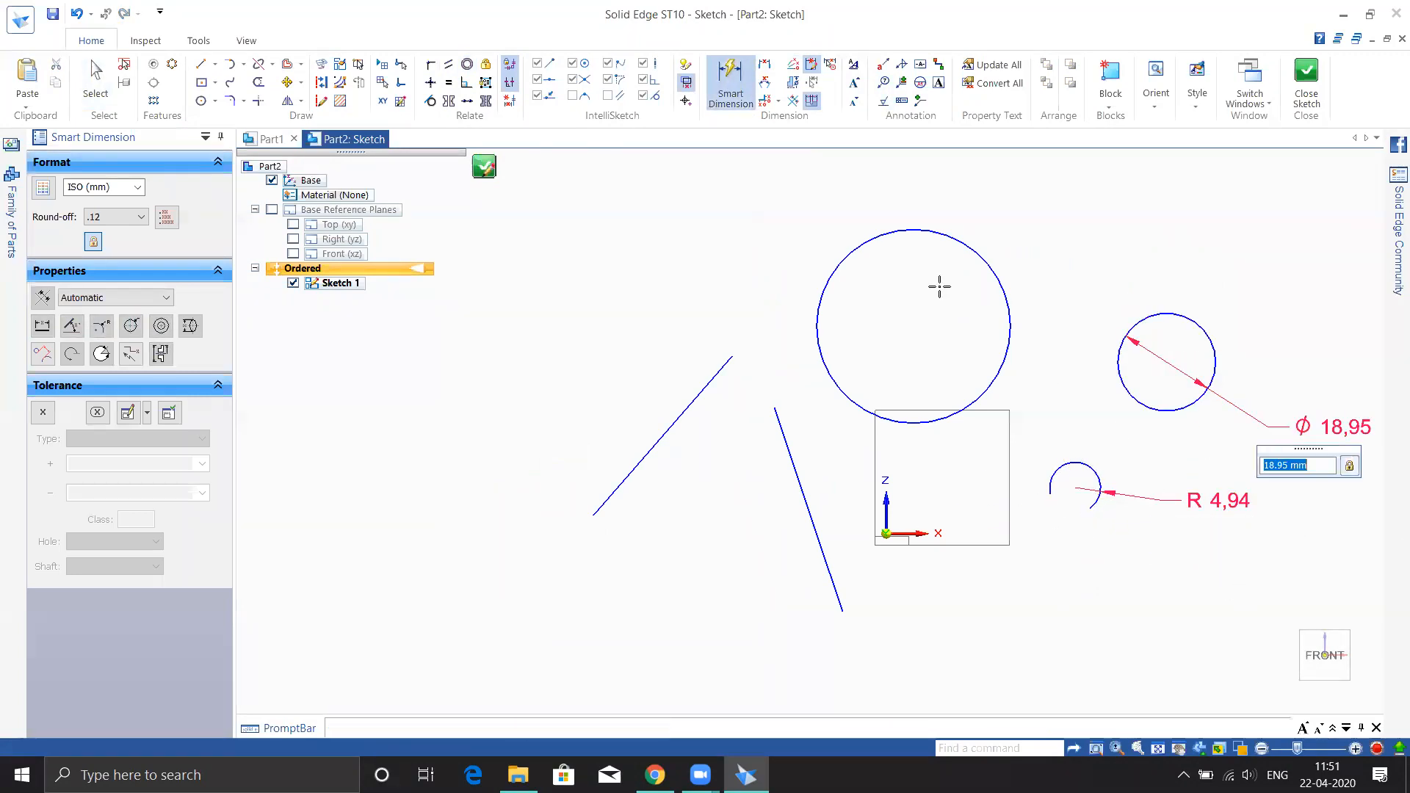
left_click(947, 237)
left_click(1010, 205)
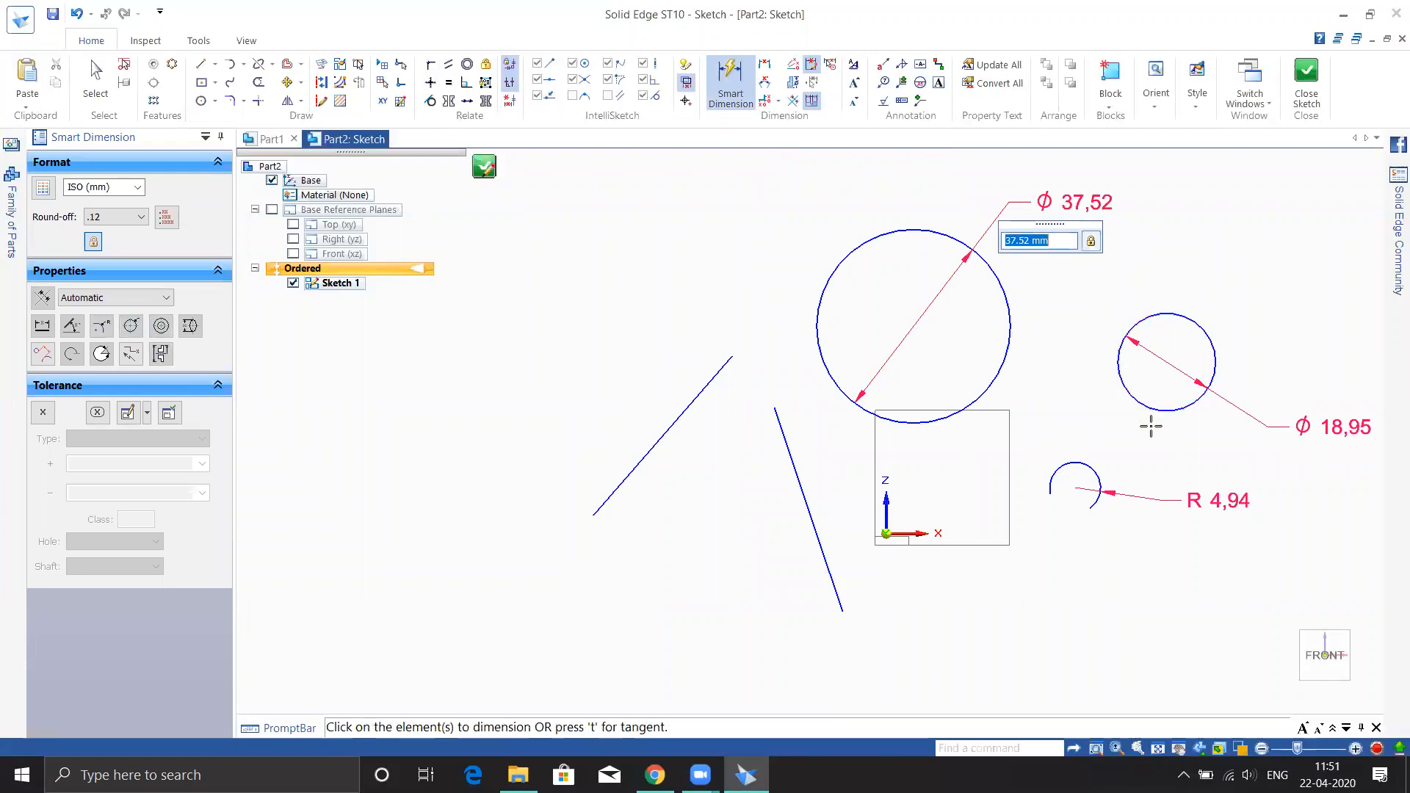
key("Escape")
key("Escape")
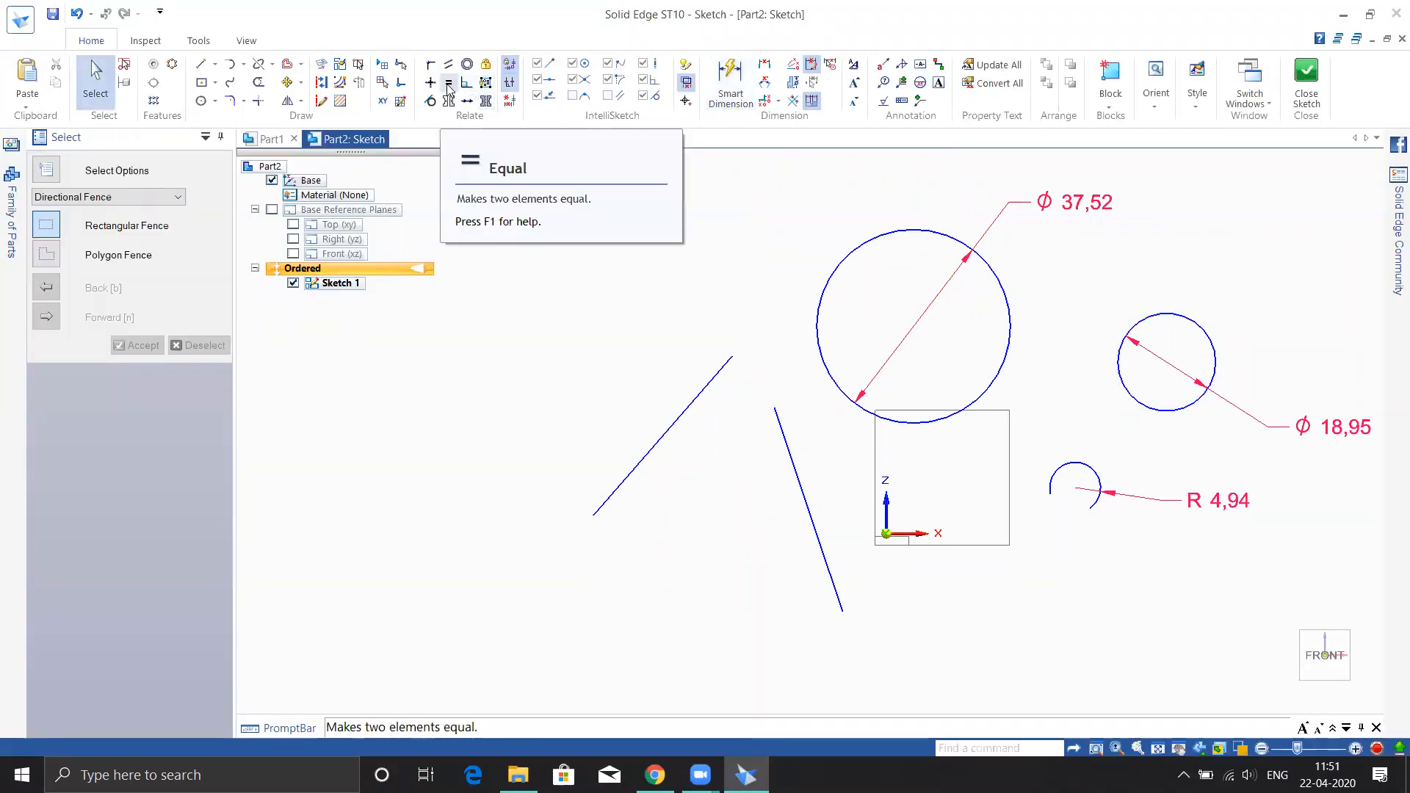
Apply Concentric relationships from the large circle and the arc to the small circle, and undo them together with the large circle's diameter dimension.
left_click(467, 64)
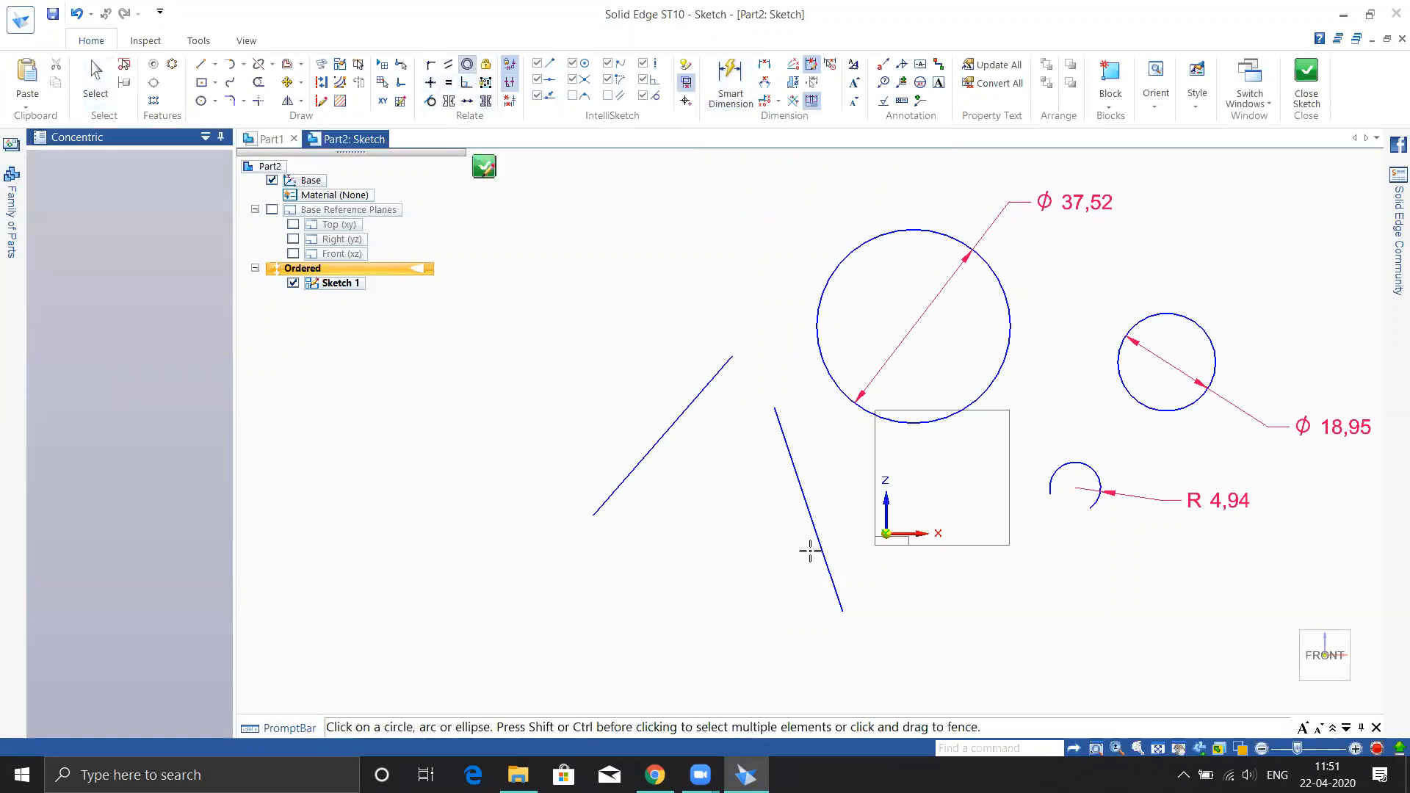
left_click(981, 396)
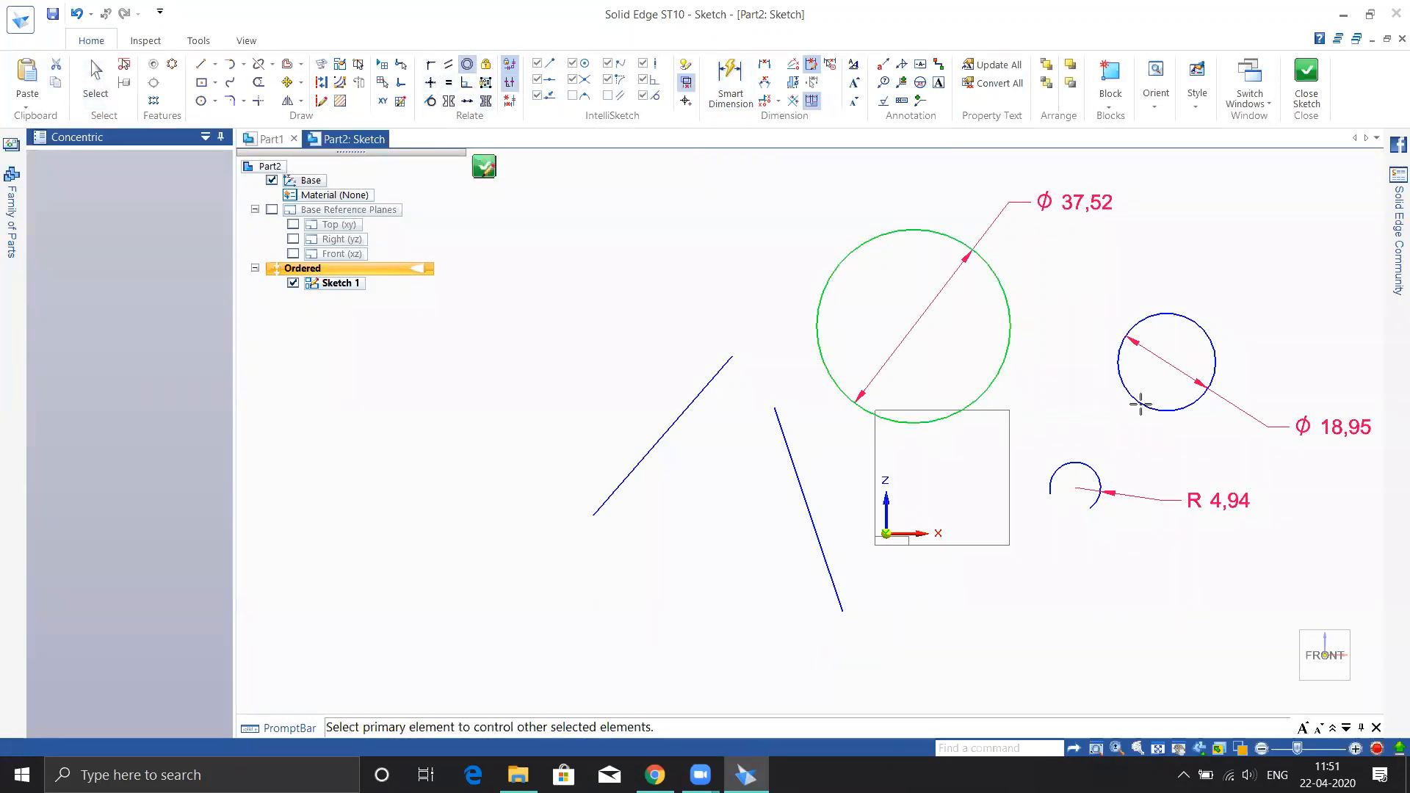
left_click(1151, 408)
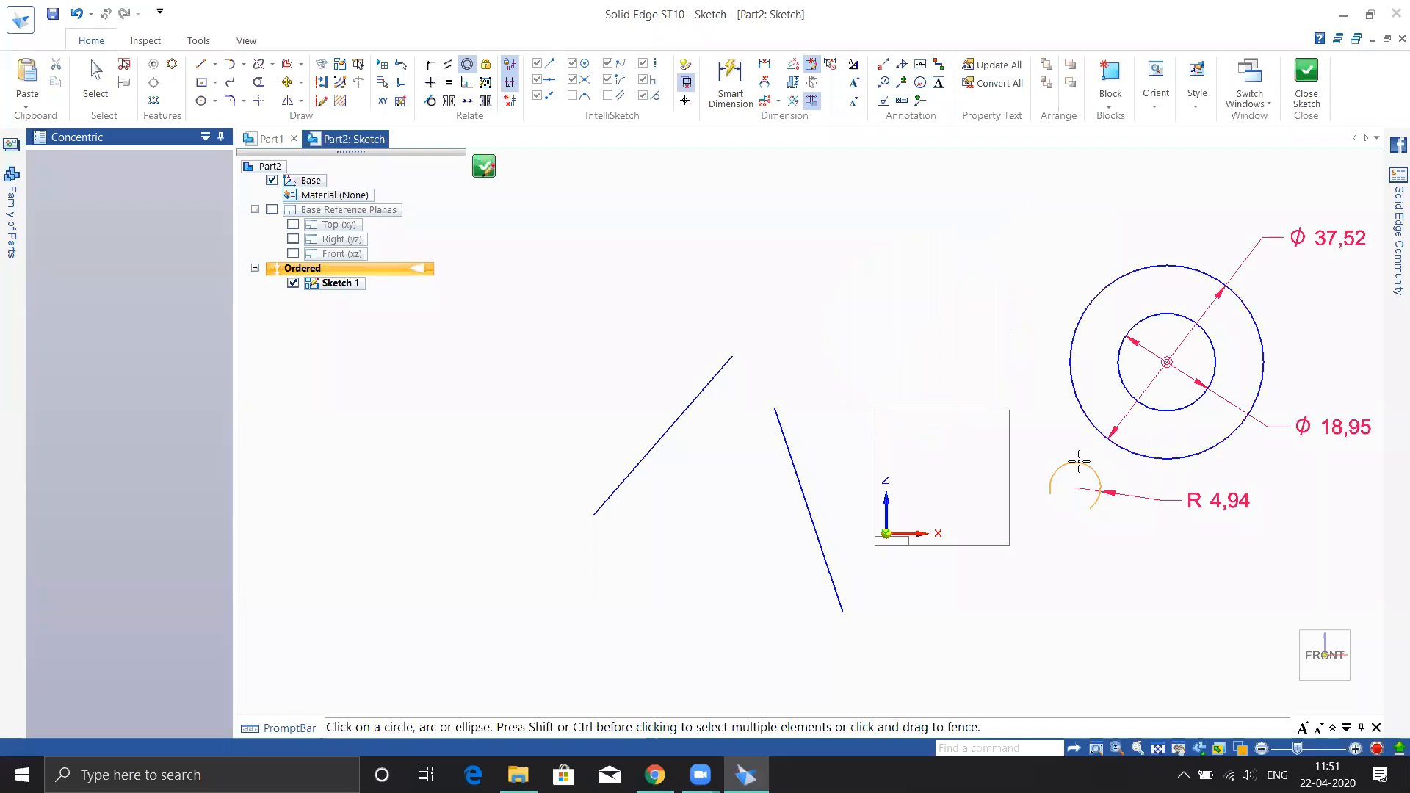
left_click(1079, 461)
left_click(1090, 413)
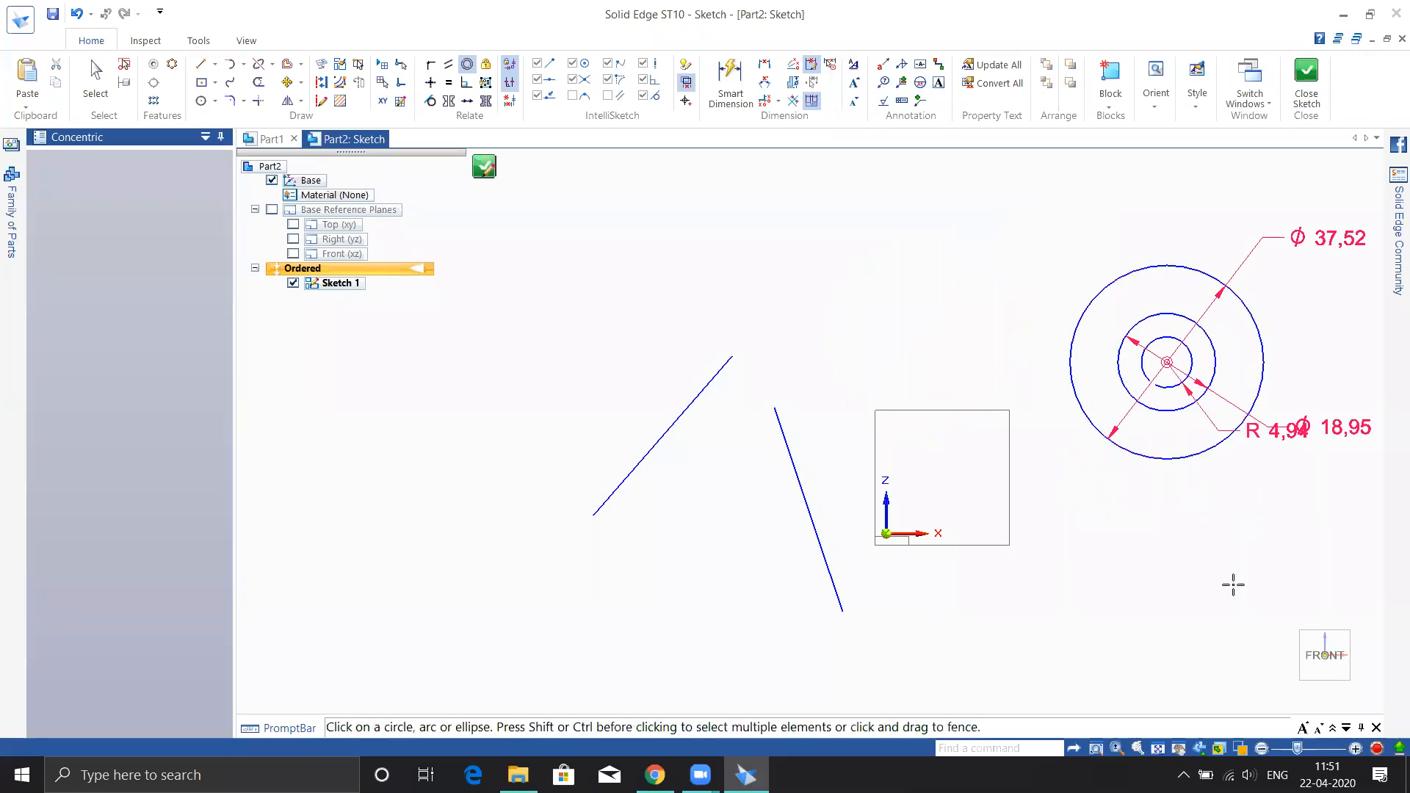
scroll(1219, 364, "down", 3)
scroll(1220, 364, "up", 9)
scroll(1194, 380, "down", 5)
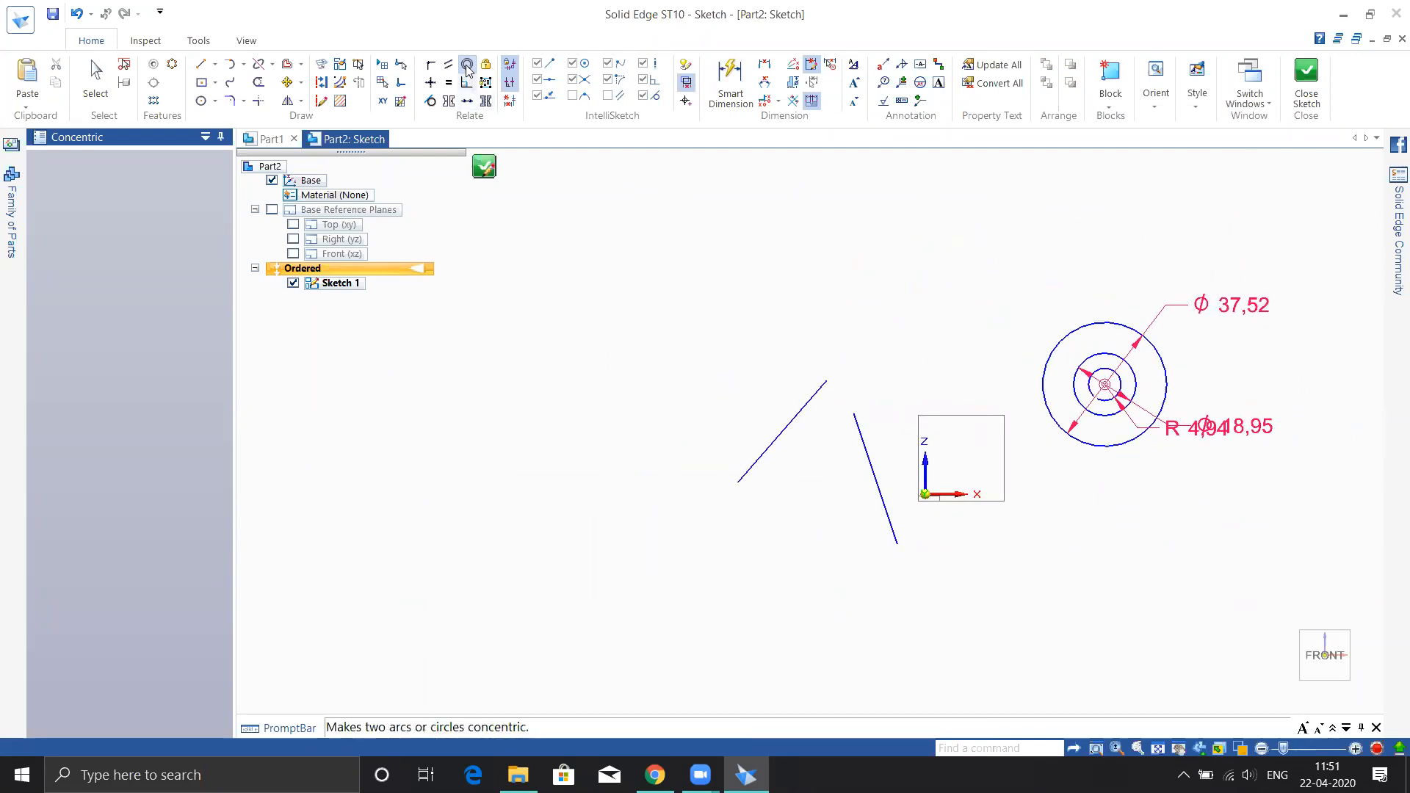
key("ctrl+z")
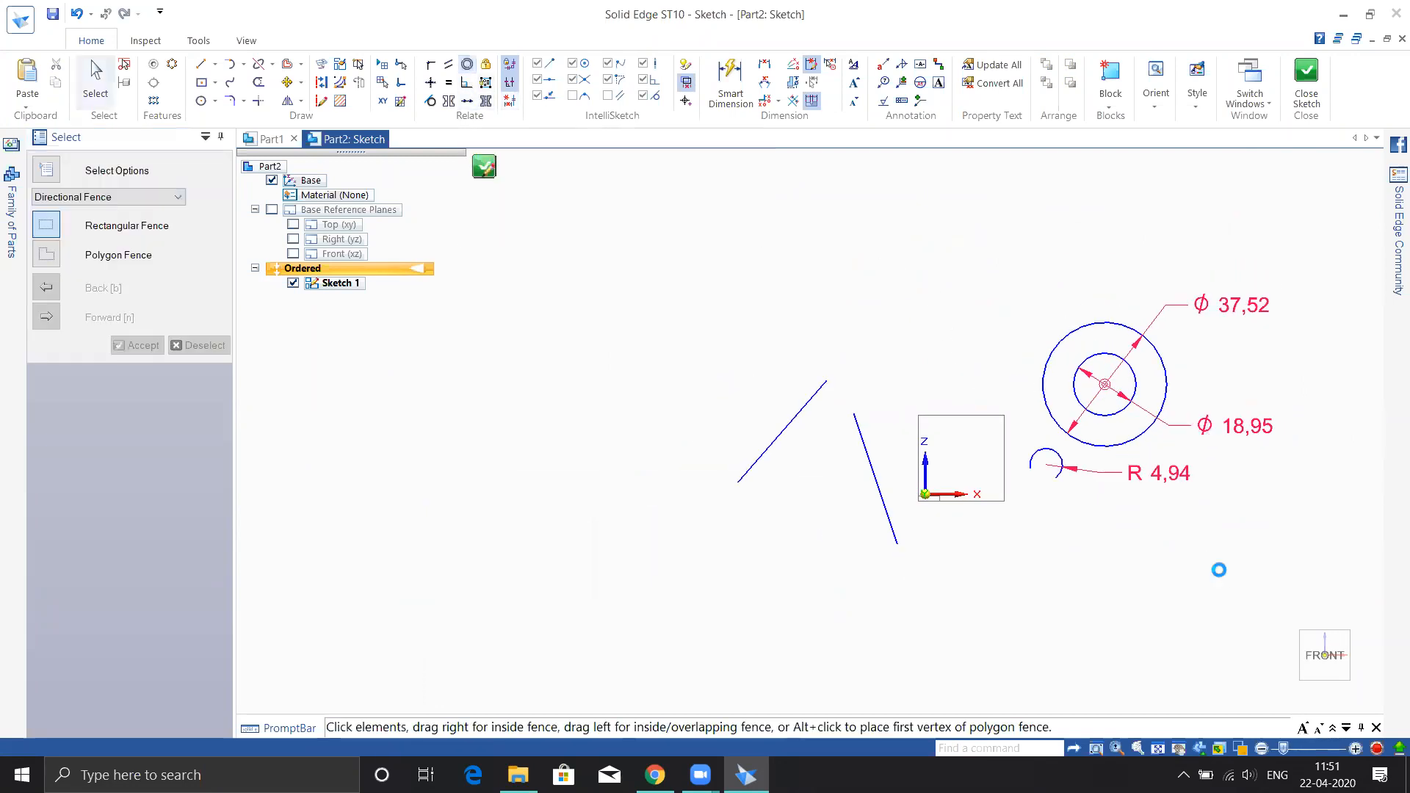
key("ctrl+z")
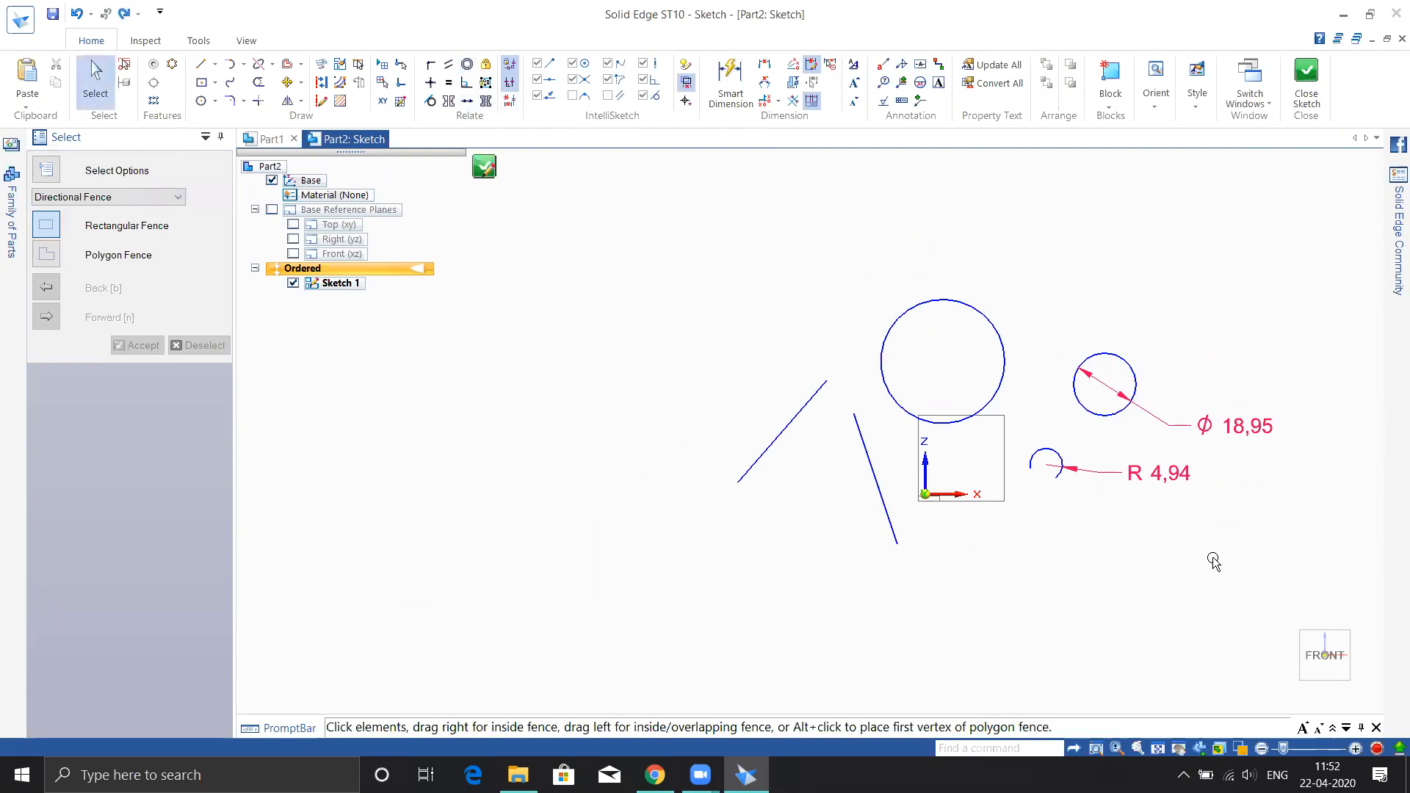
Align the large circle's centre vertically above the sketch origin with a Horizontal/Vertical relationship.
middle_click_drag(1095, 534, 1008, 523, "shift")
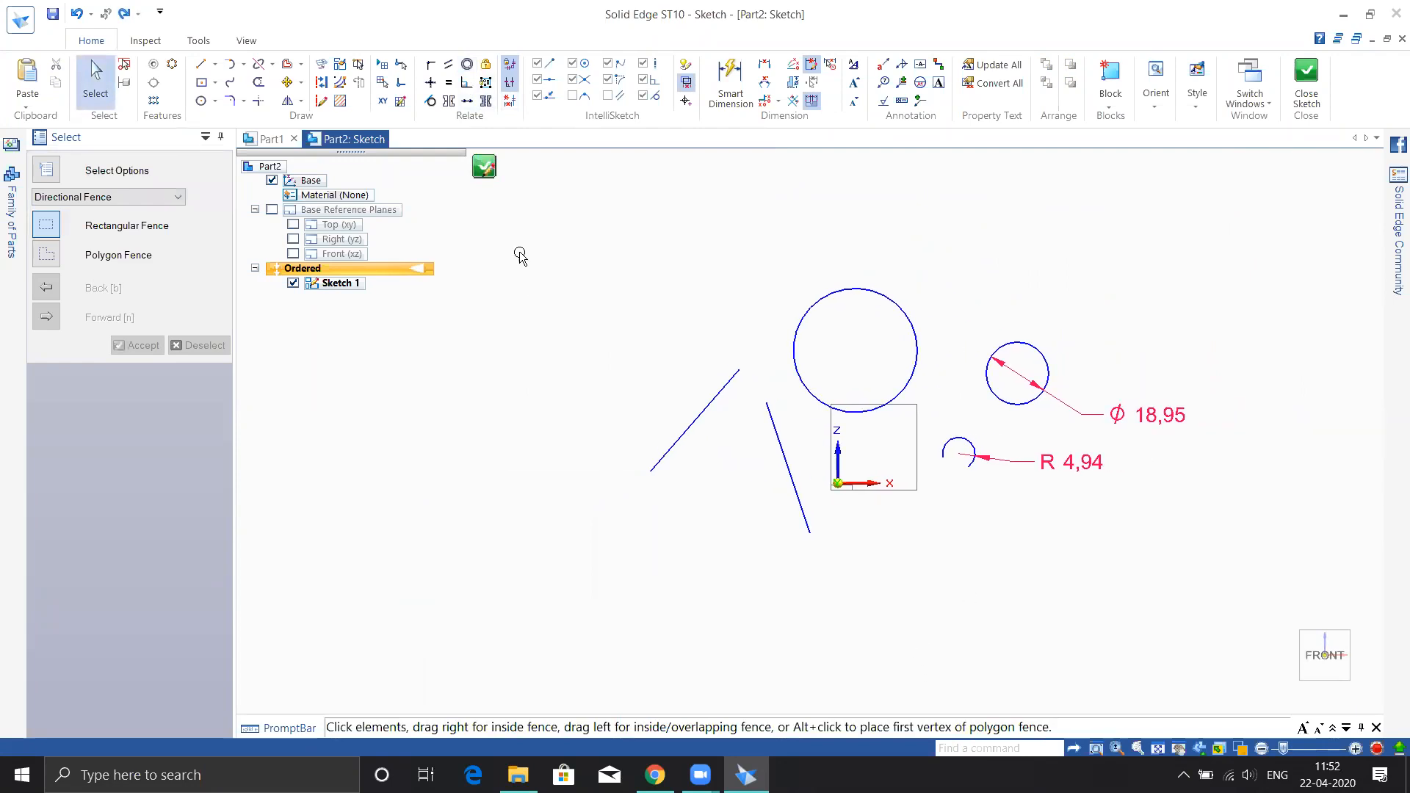
left_click(431, 83)
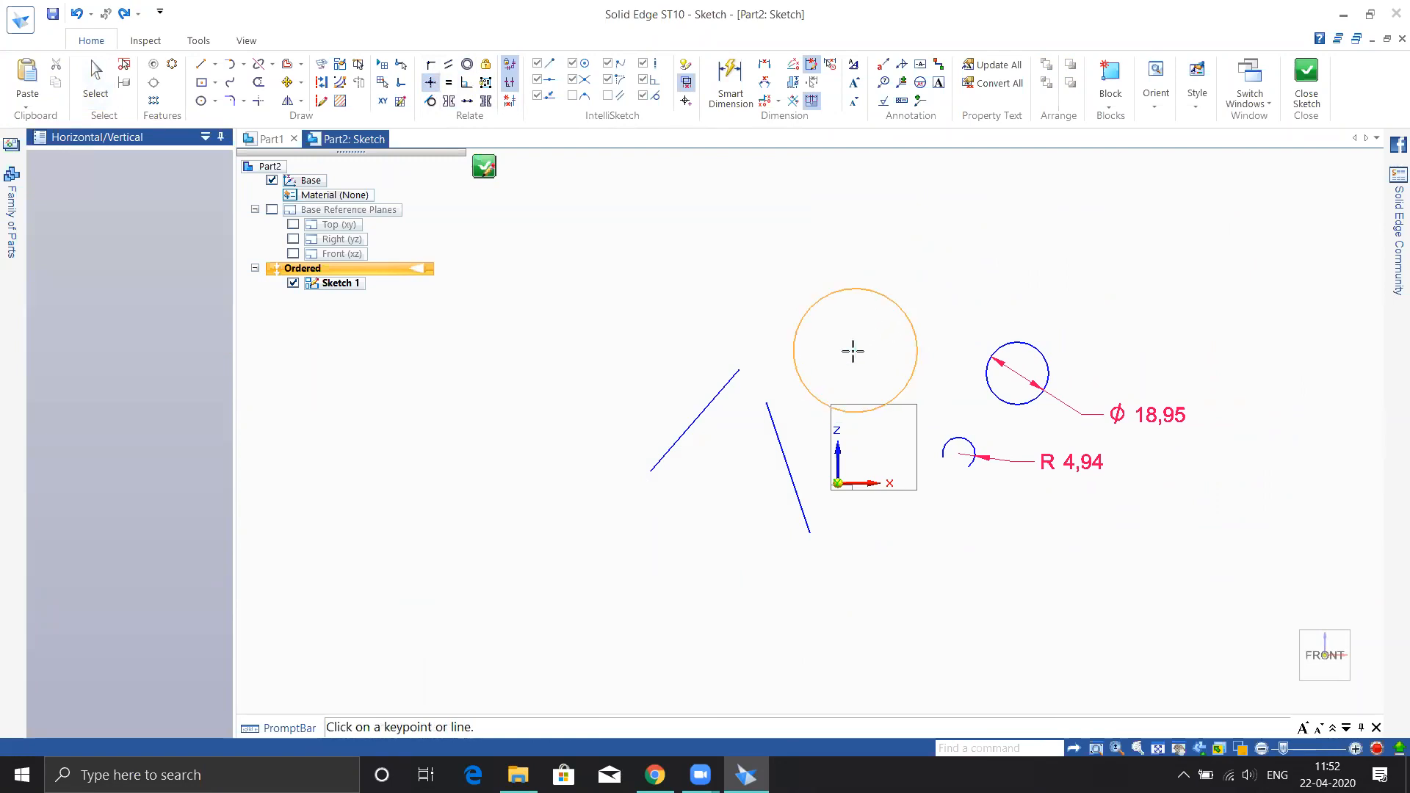
left_click(854, 350)
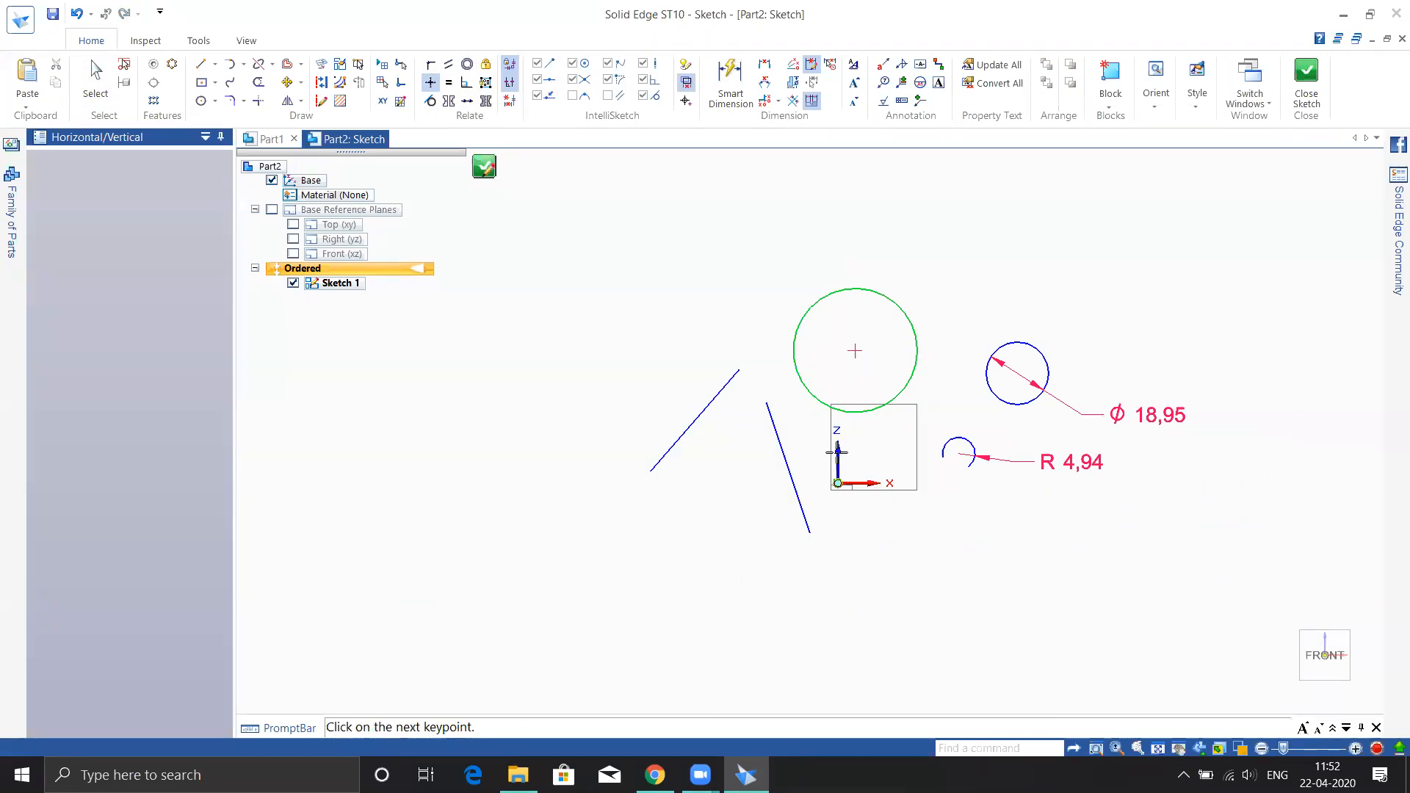
left_click(838, 483)
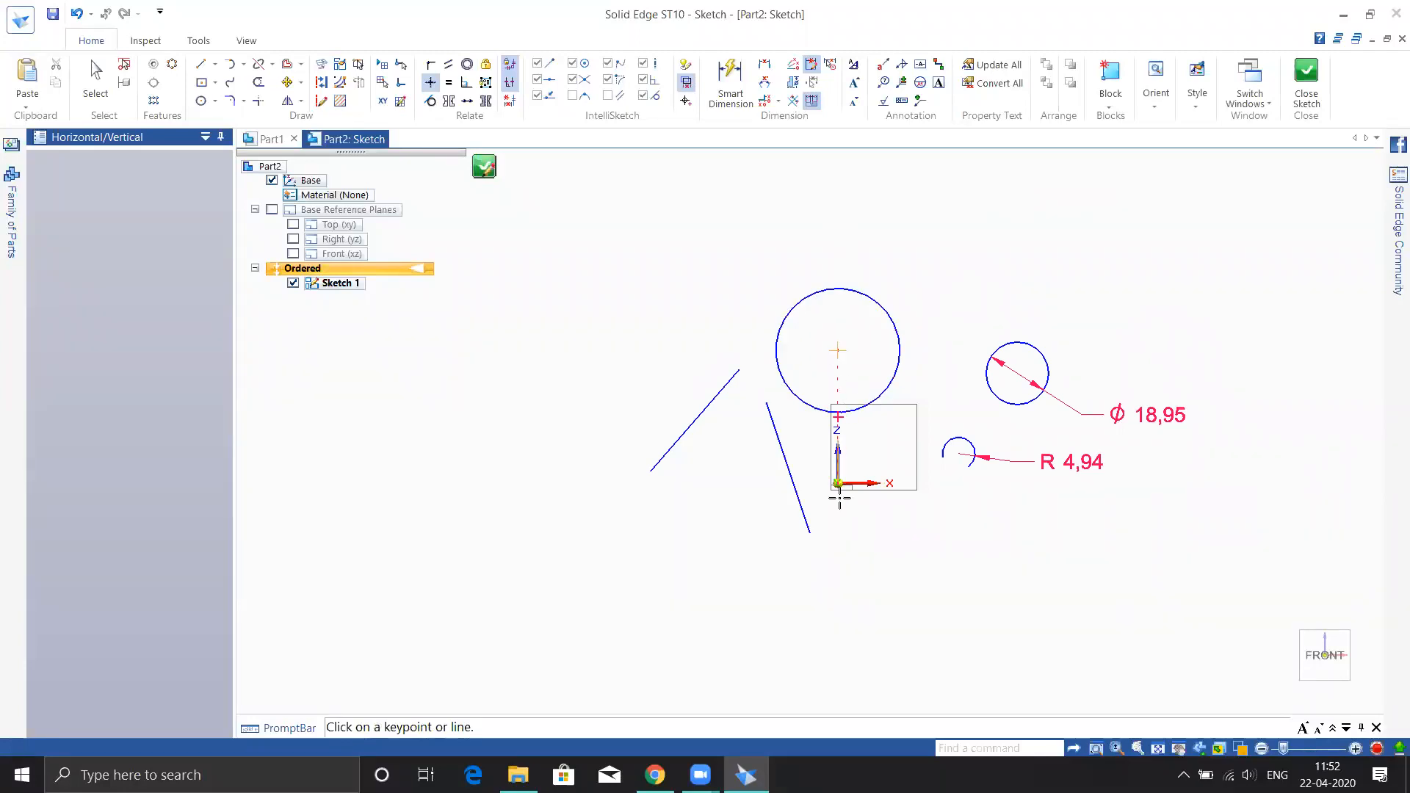
Align the left line's upper endpoint horizontally with the large circle's centre, and stretch the line upward to about 94 mm at about 54°.
left_click(739, 370)
left_click(835, 350)
key("Escape")
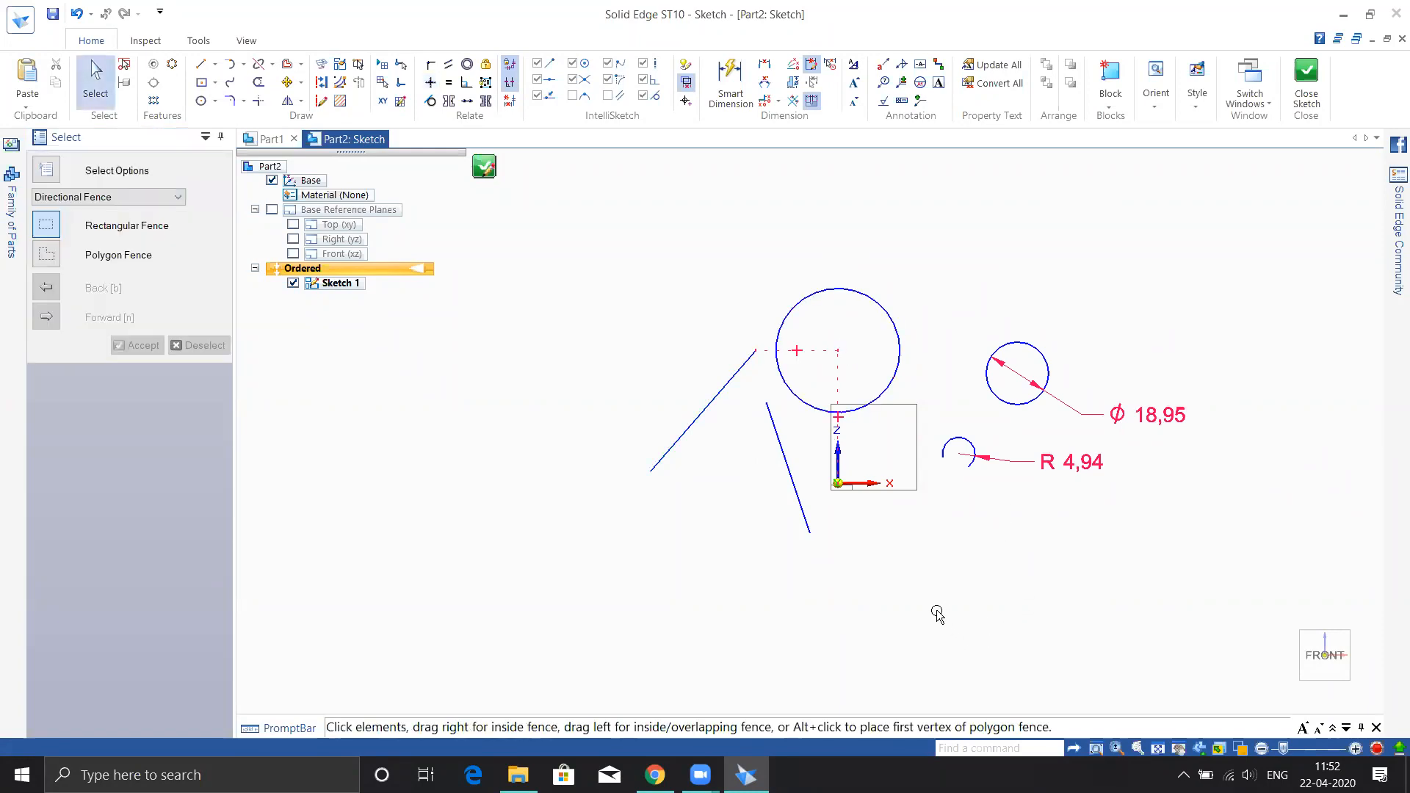
left_click(733, 375)
left_click_drag(735, 372, 705, 220)
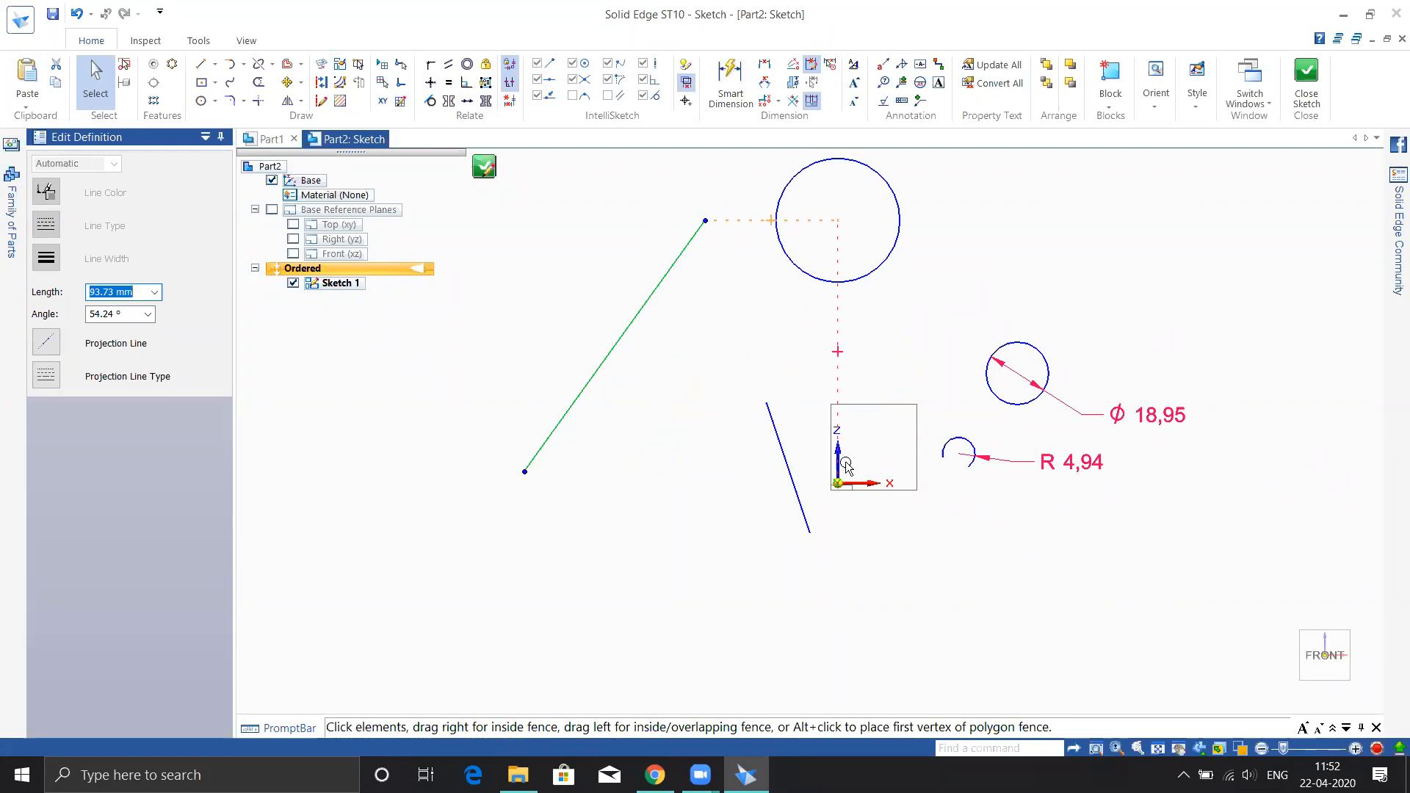
Apply Tangent relationships from the large circle to the right slanted line and to the small circle.
left_click(430, 100)
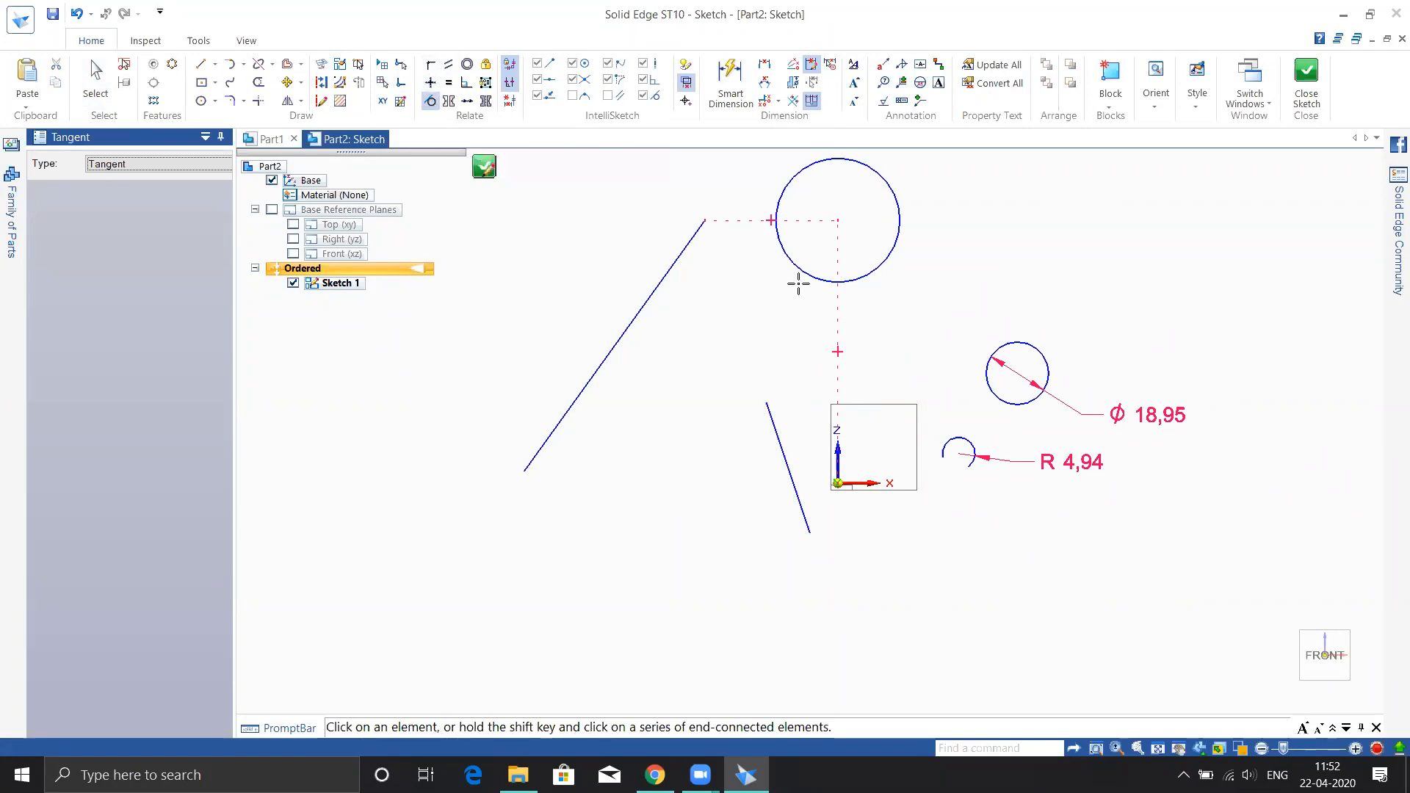
left_click(803, 274)
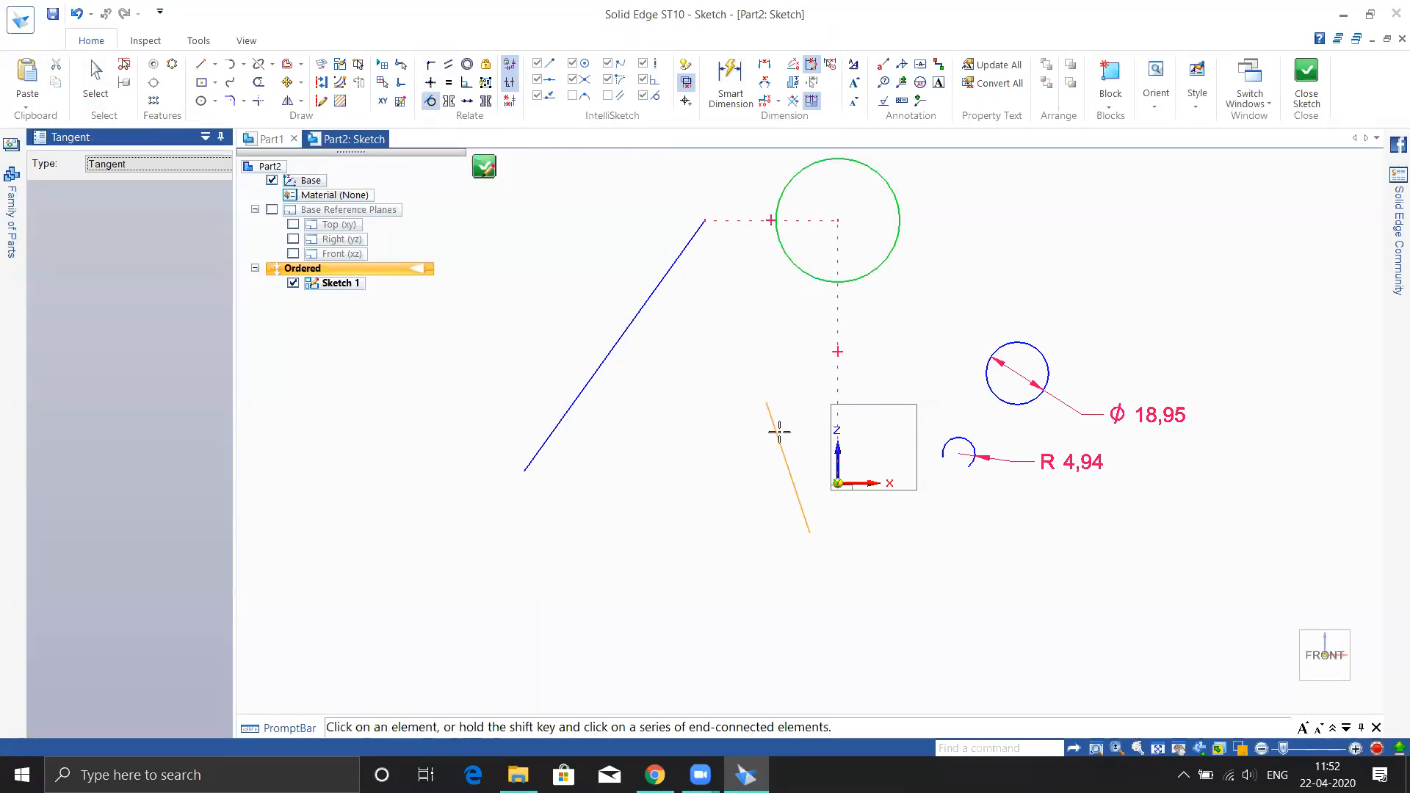
left_click(780, 430)
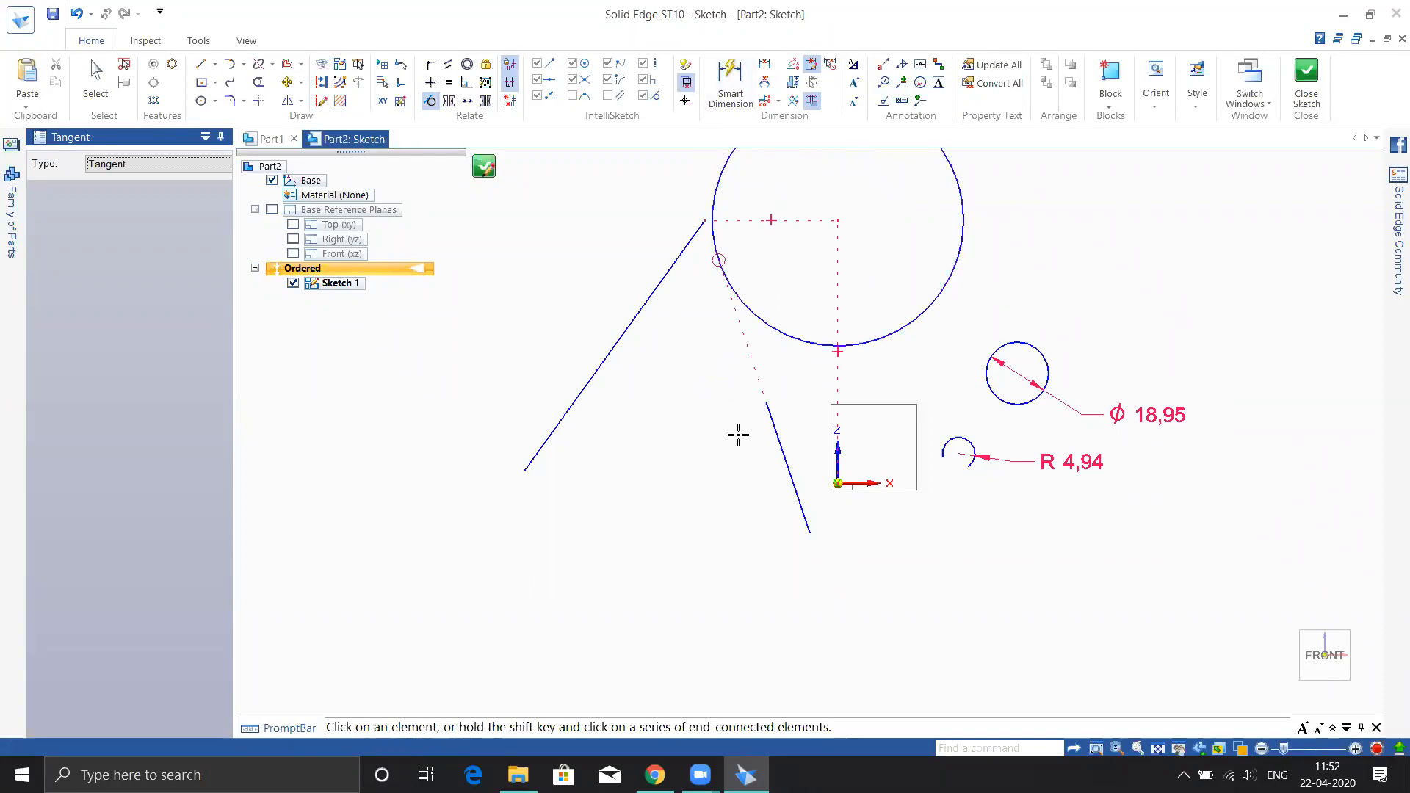
left_click(949, 289)
left_click(995, 352)
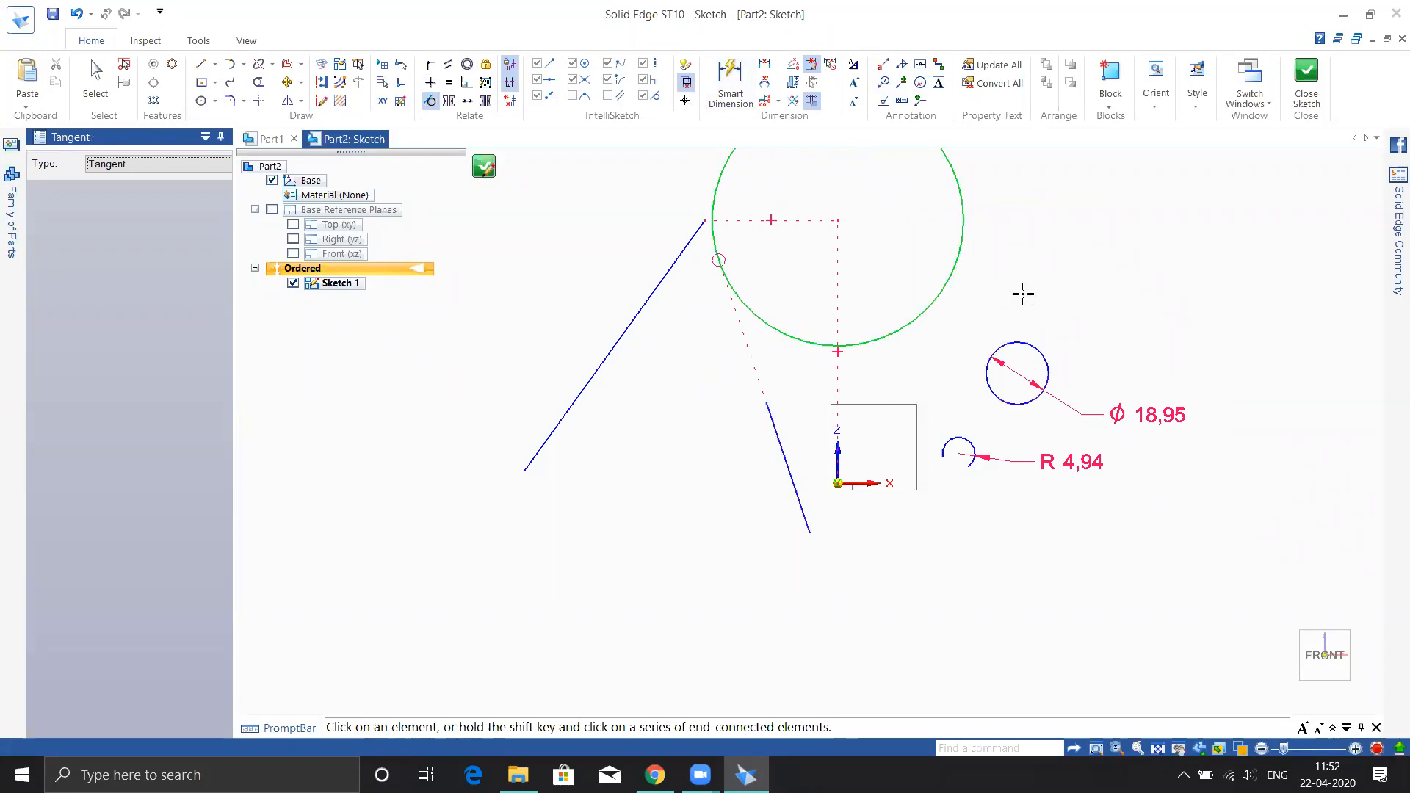
scroll(995, 342, "down", 3)
scroll(994, 342, "up", 5)
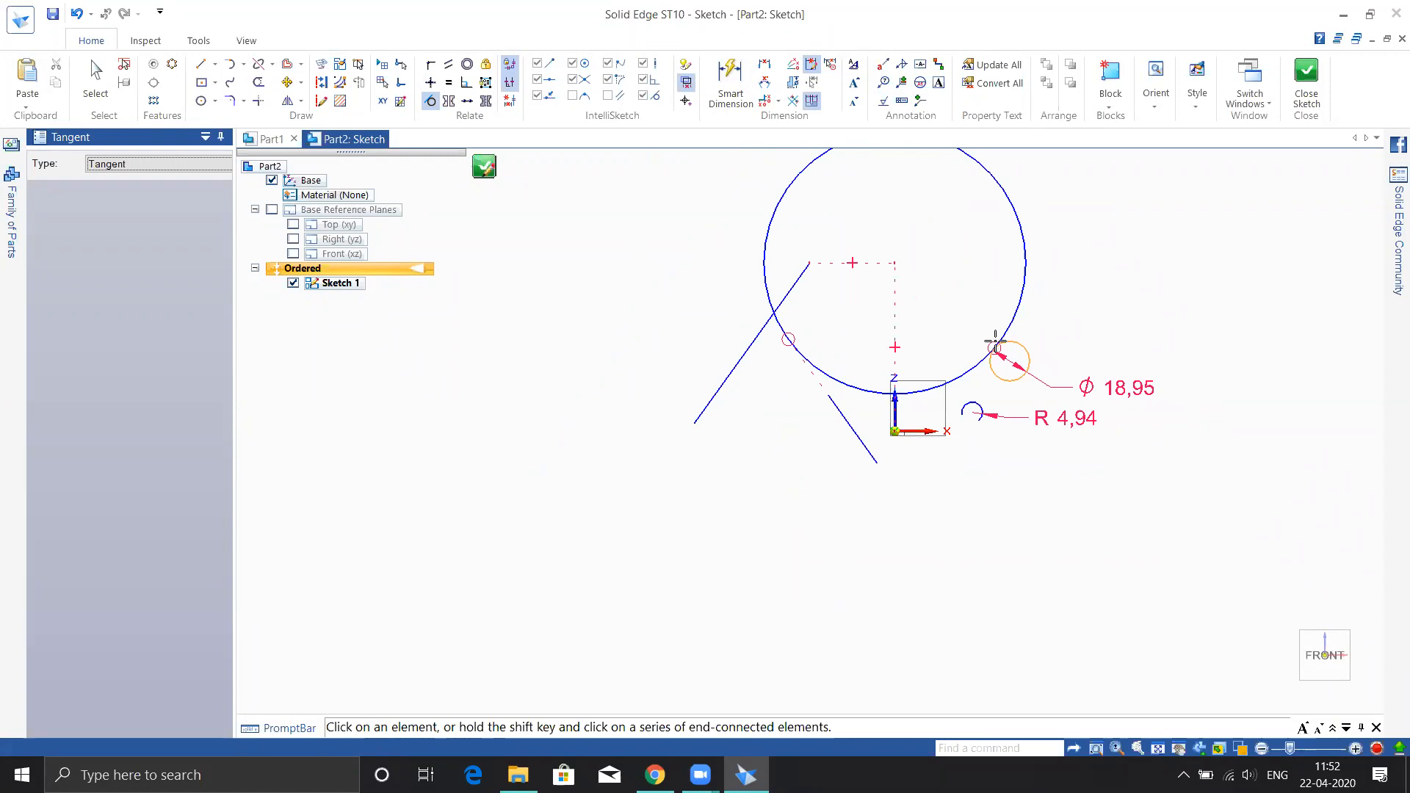
scroll(885, 422, "down", 3)
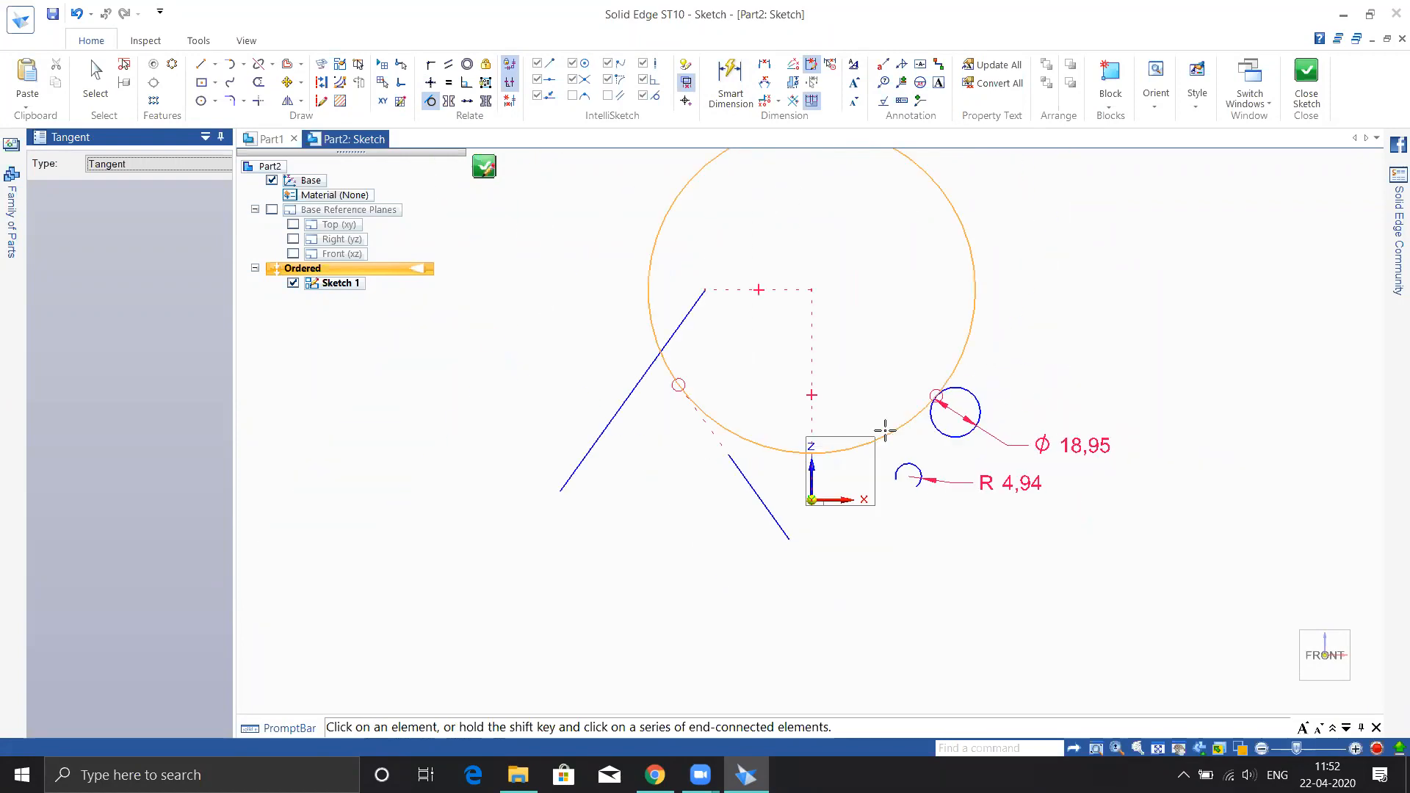
Draw a rectangle by centre, about 122 mm wide, below the left slanted line.
left_click(202, 83)
left_click(617, 589)
left_click(745, 656)
key("Escape")
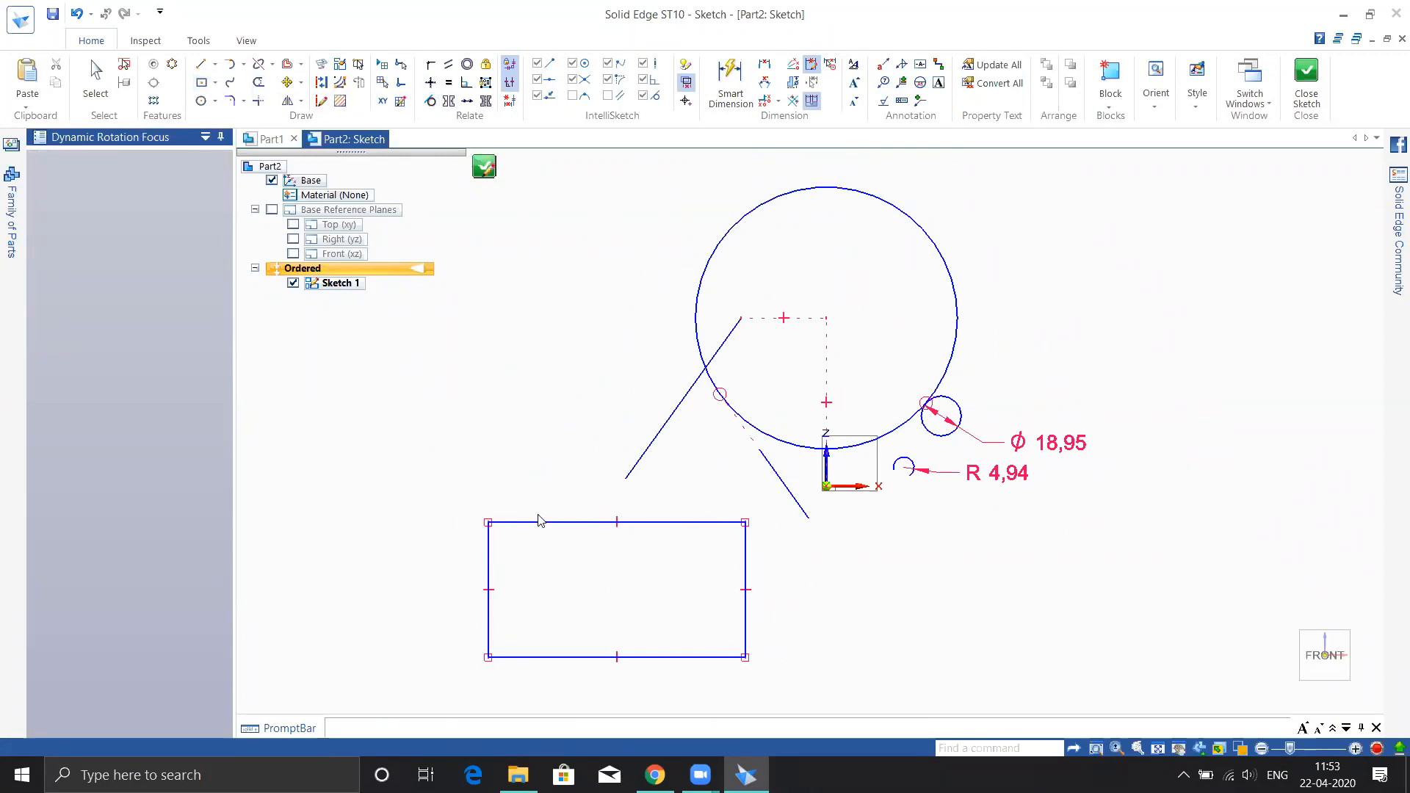
left_click(512, 525)
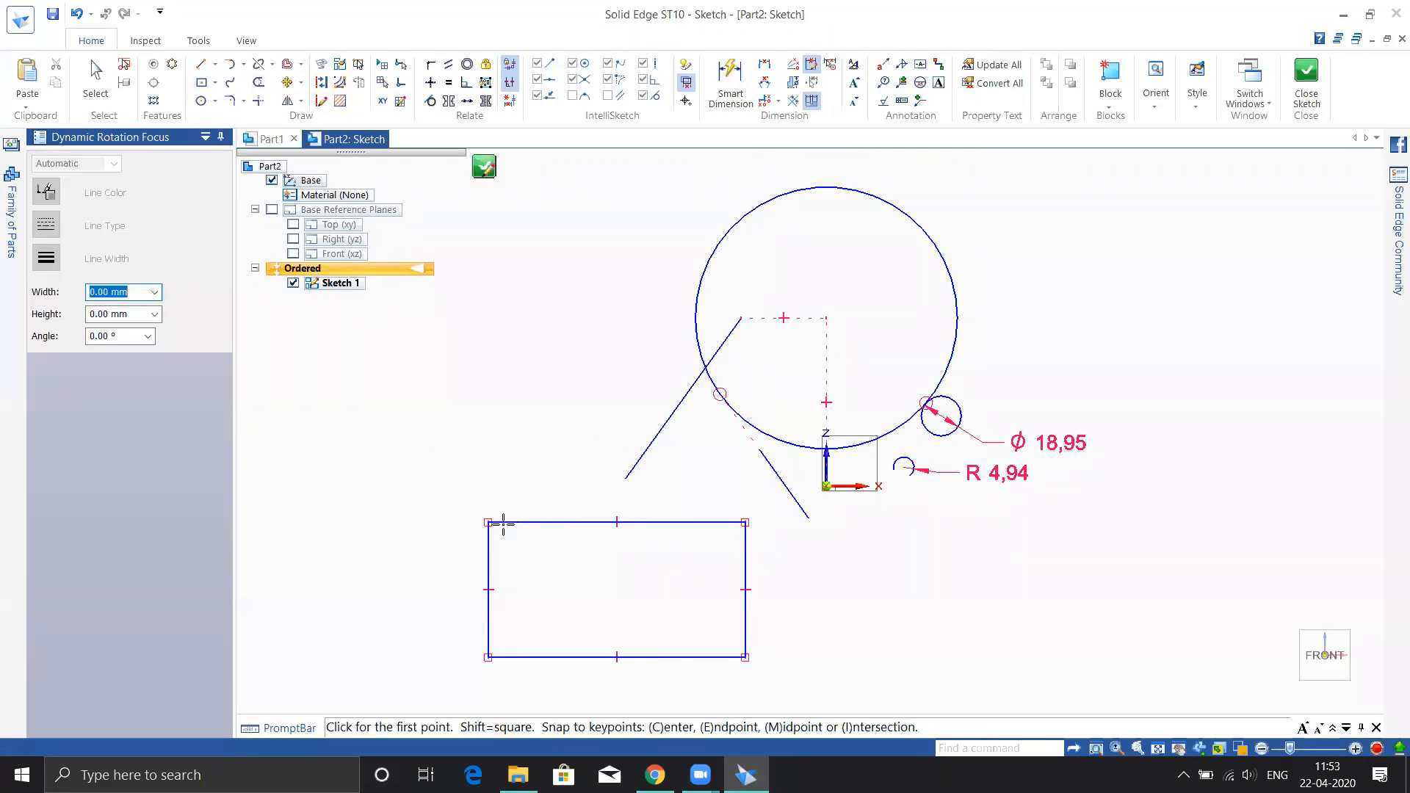
left_click_drag(488, 522, 516, 434)
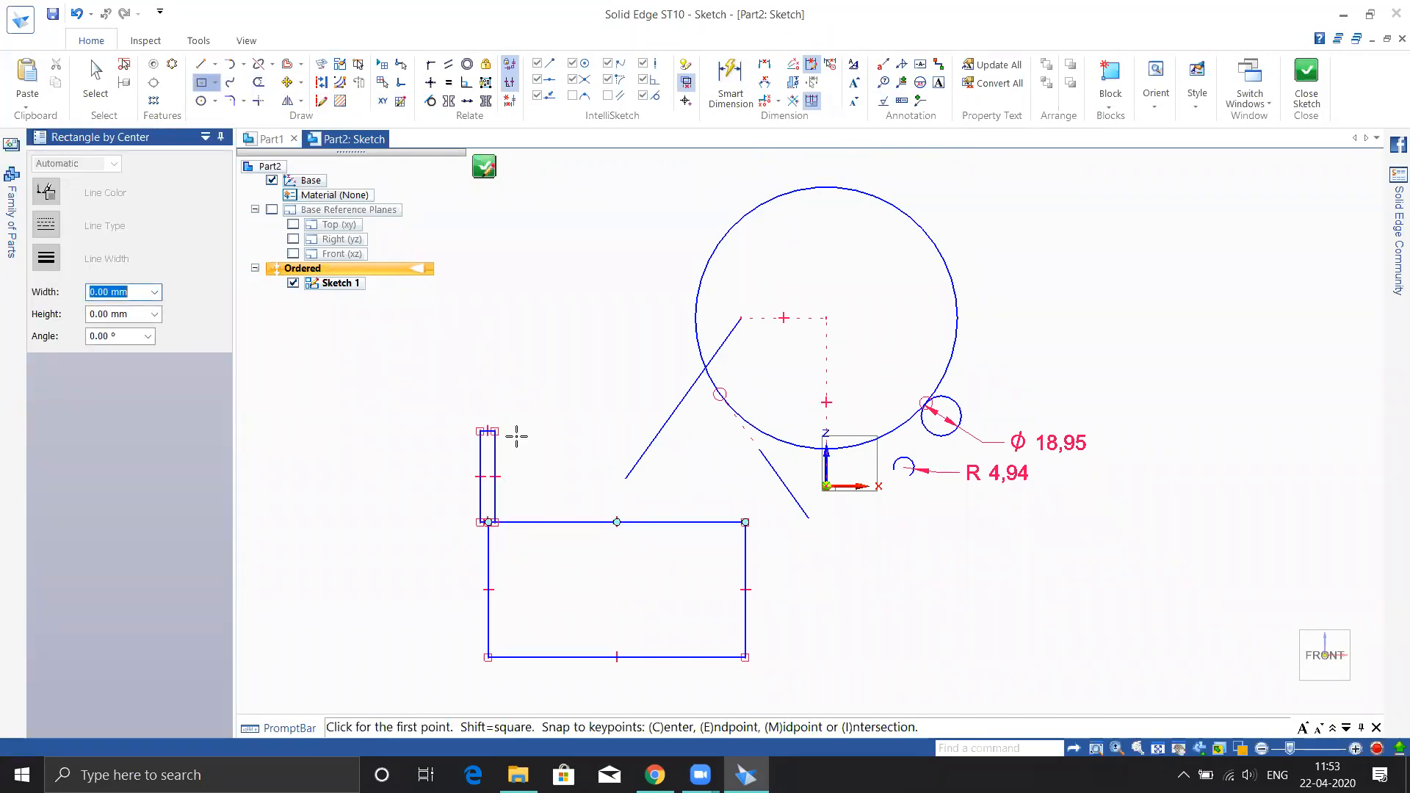
key("Escape")
key("ctrl+z")
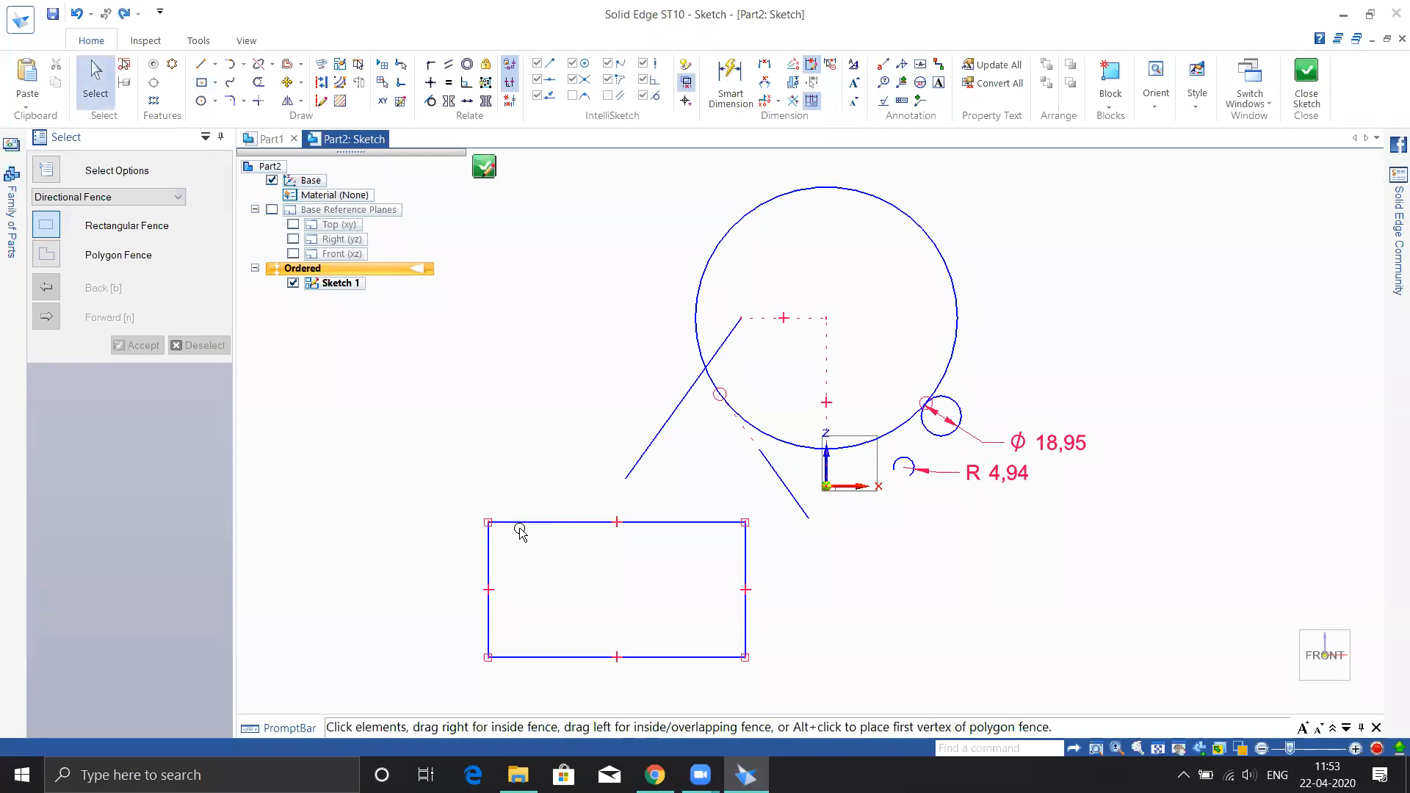
Shrink the rectangle by moving its upper-left corner inward until the top edge is about 99 mm long.
left_click(521, 524)
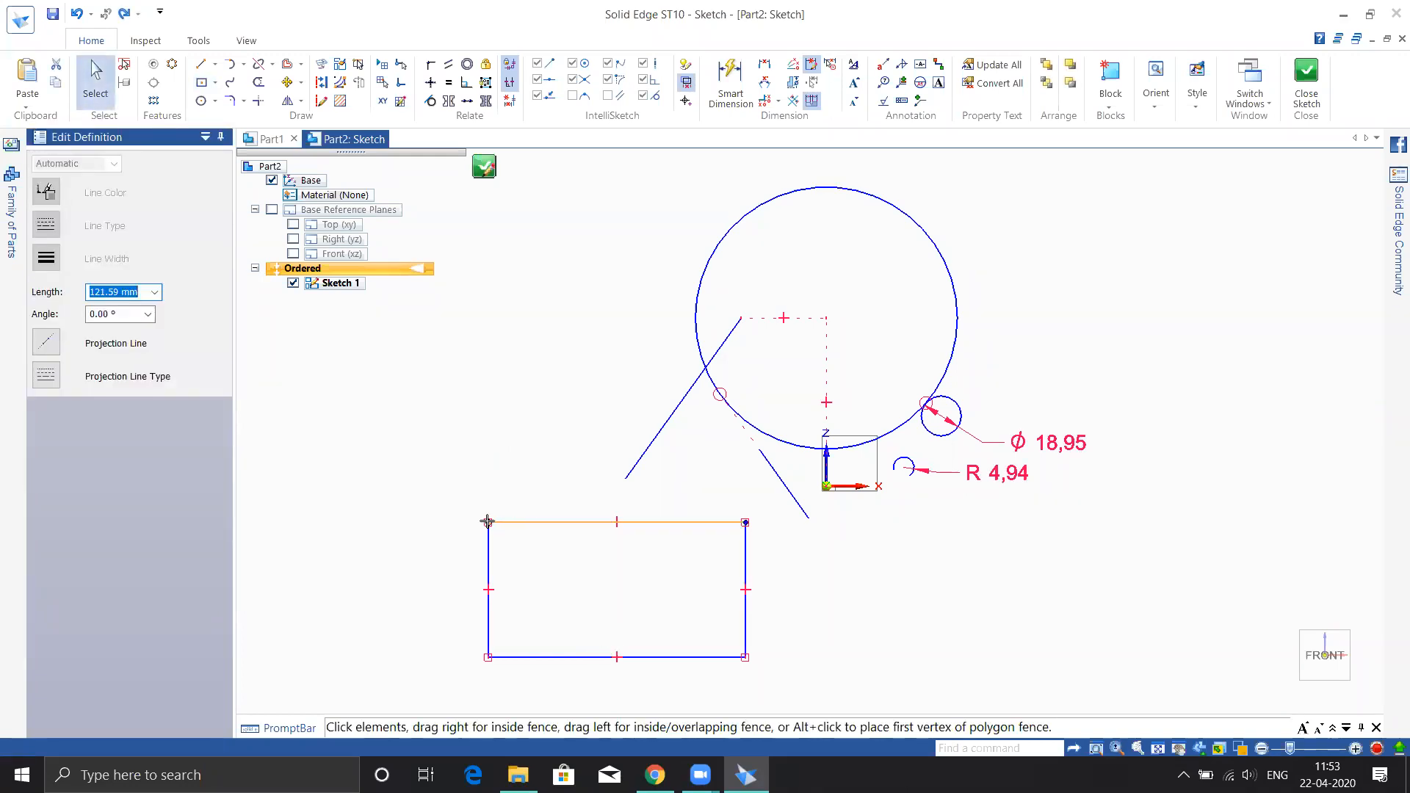
left_click_drag(487, 496, 537, 550)
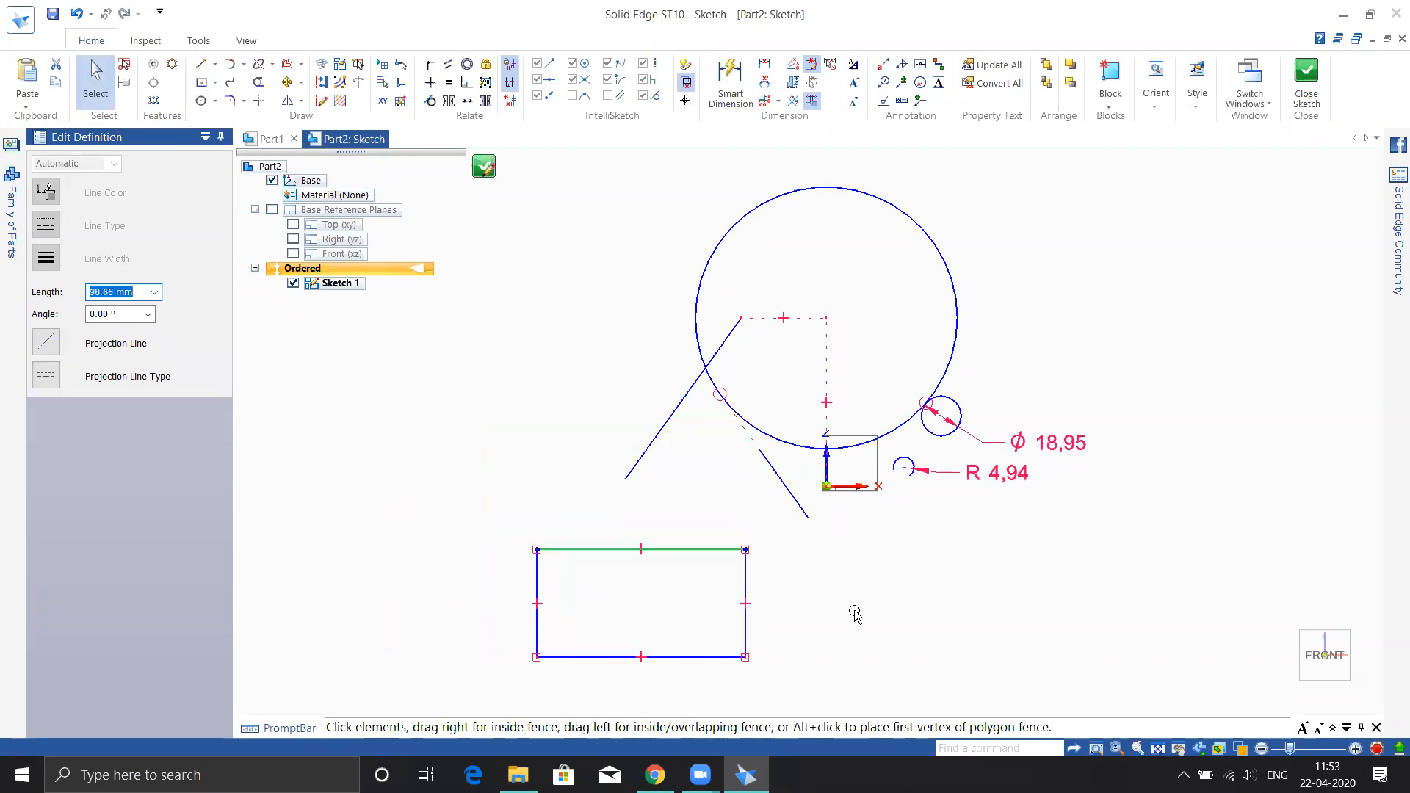
left_click(777, 582)
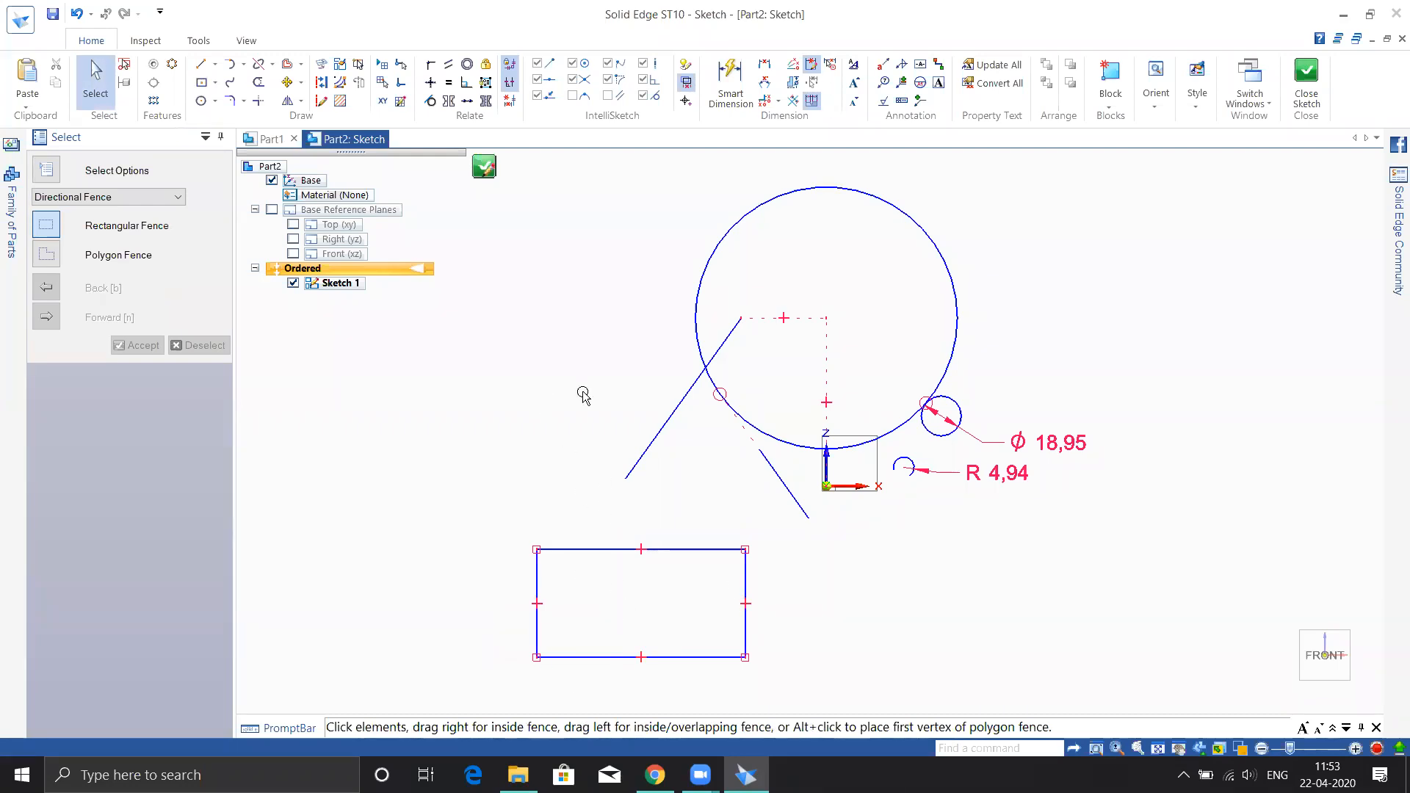
Check the Maintain Relationships option and the neighbouring option for displaying relationship symbols in the sketch.
left_click(512, 82)
mouse_move(952, 592)
middle_mouse_down("shift")
mouse_move(682, 542)
mouse_move(725, 598)
middle_mouse_up("shift")
left_click(512, 83)
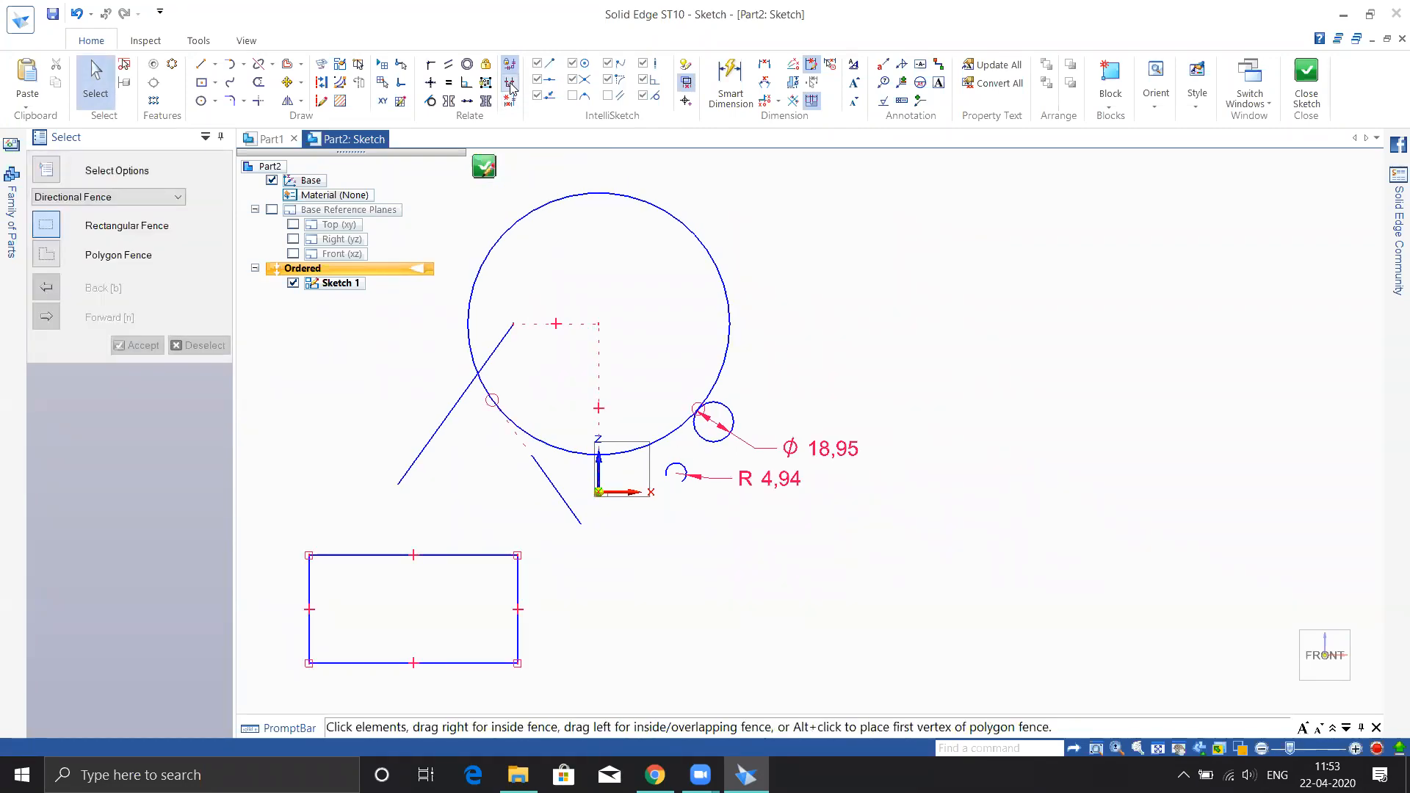
left_click(512, 86)
left_click(512, 66)
left_click(511, 85)
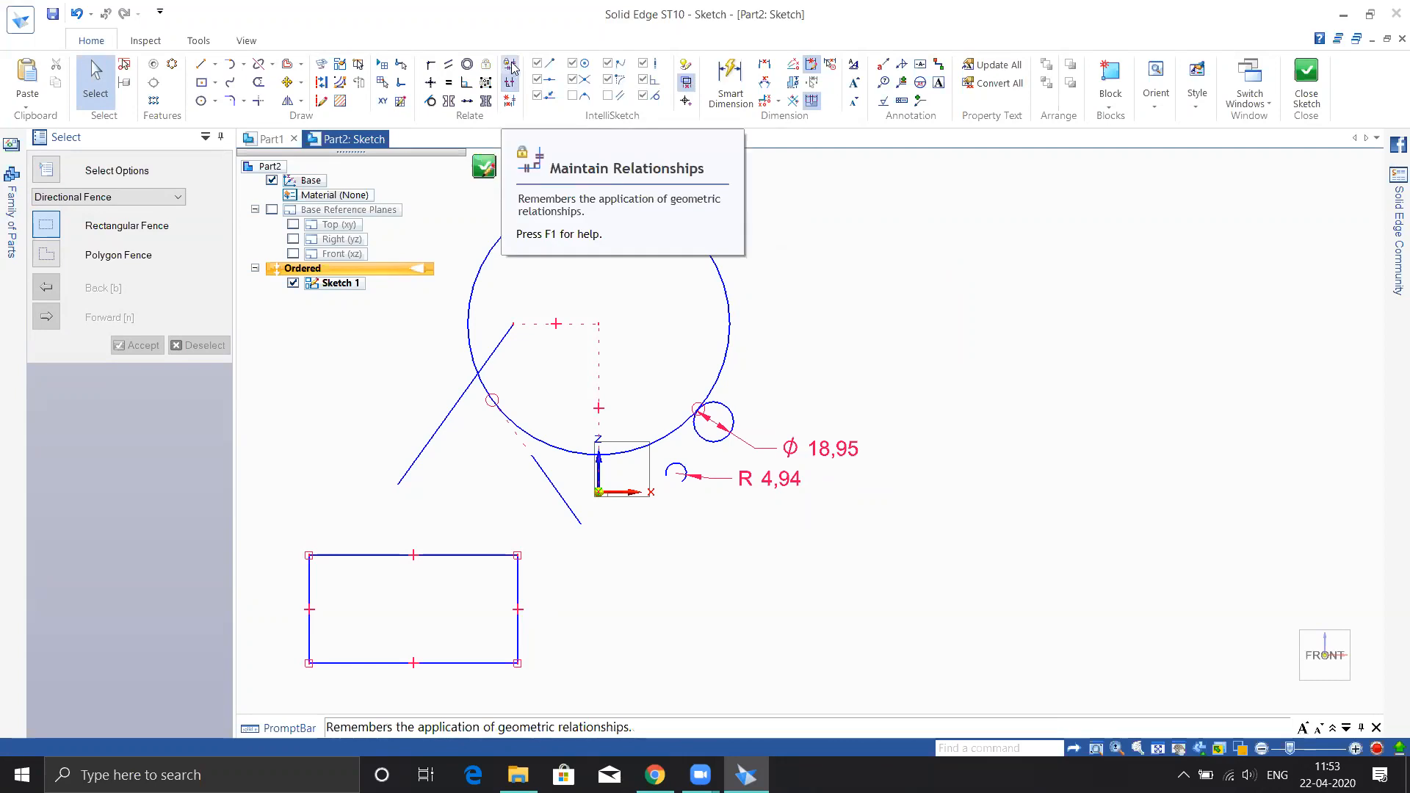
left_click(510, 65)
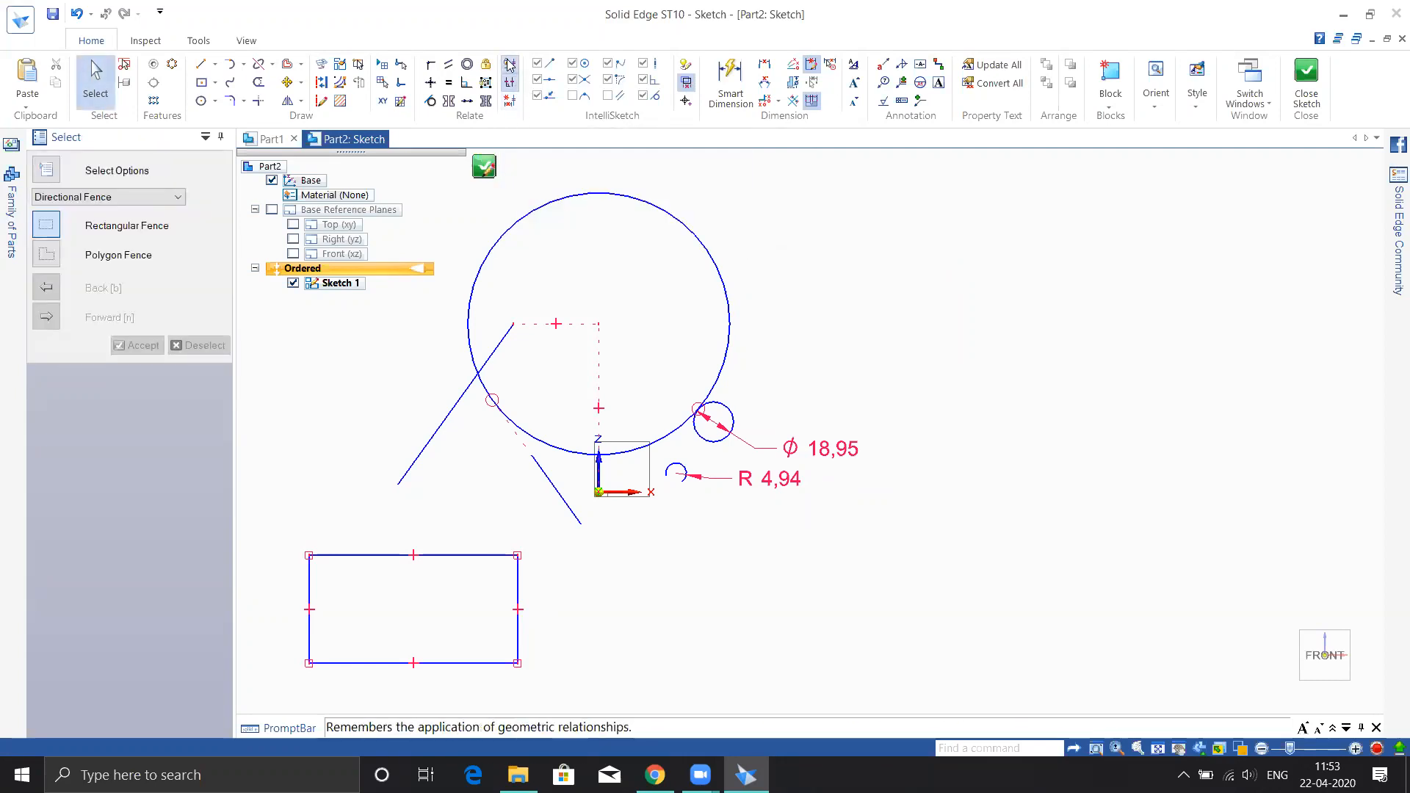
Draw a second rectangle by centre in the empty area to the right of the large circle.
left_click(202, 82)
left_click(873, 289)
left_click(975, 340)
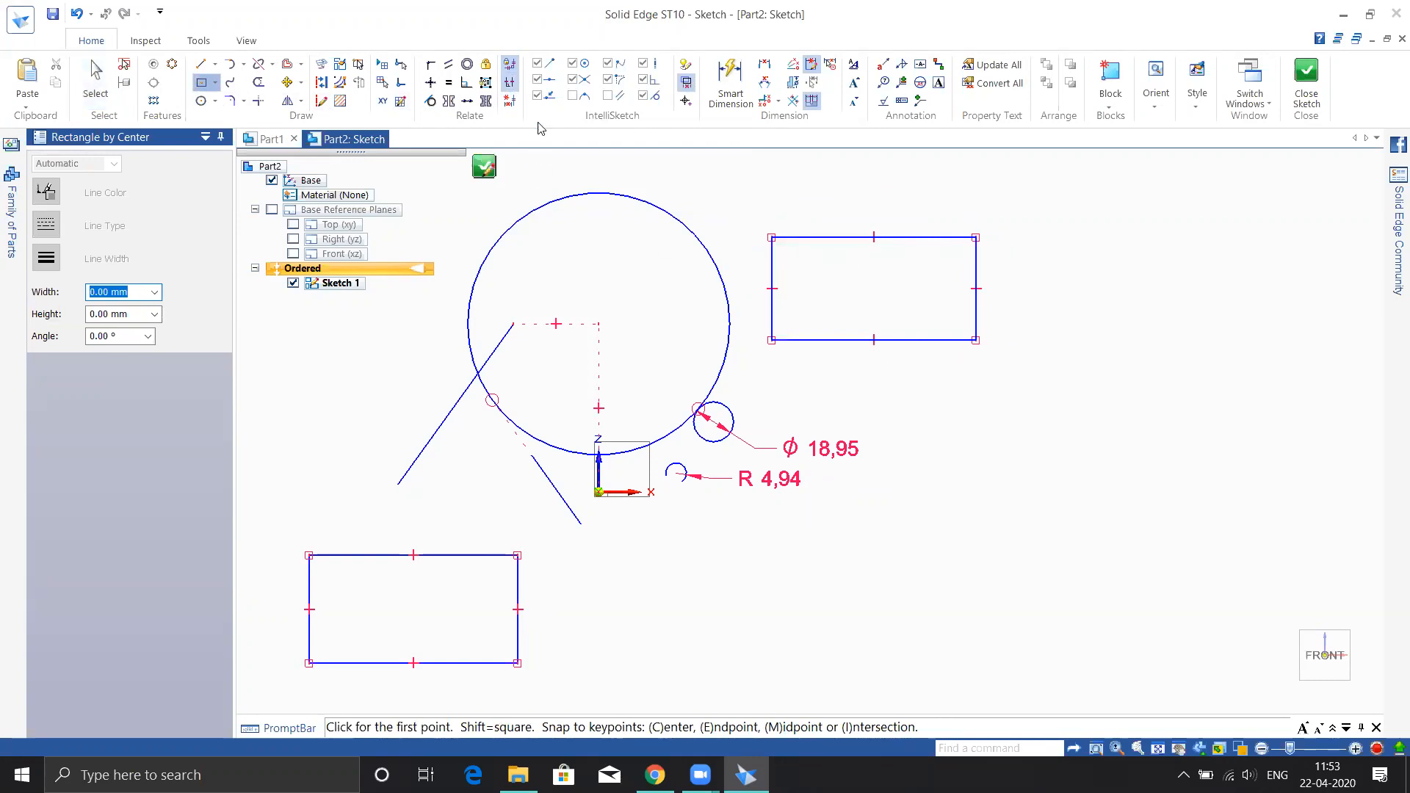
Turn off Maintain Relationships and draw a third rectangle by centre, about 94 mm wide, below the right-hand rectangle.
left_click(512, 68)
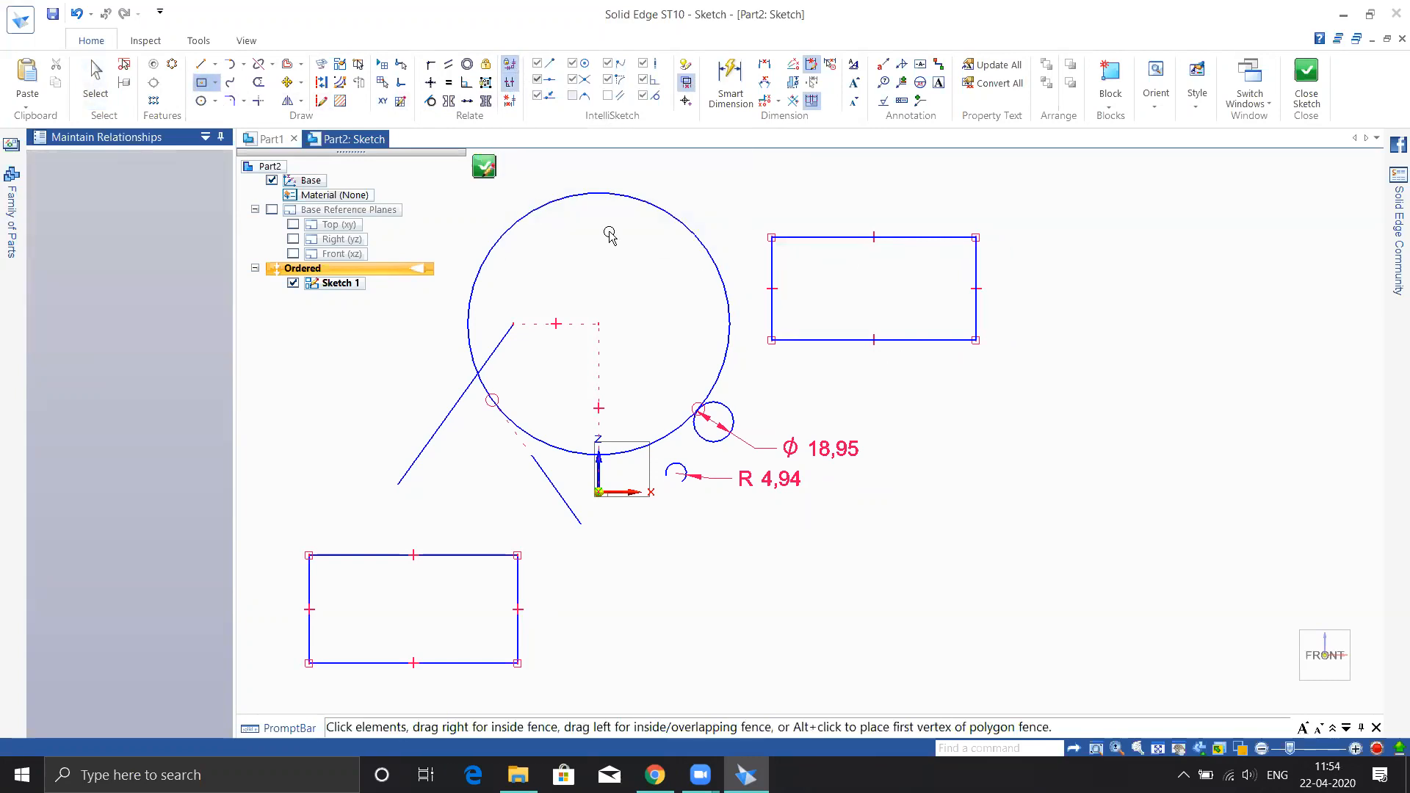
left_click(202, 82)
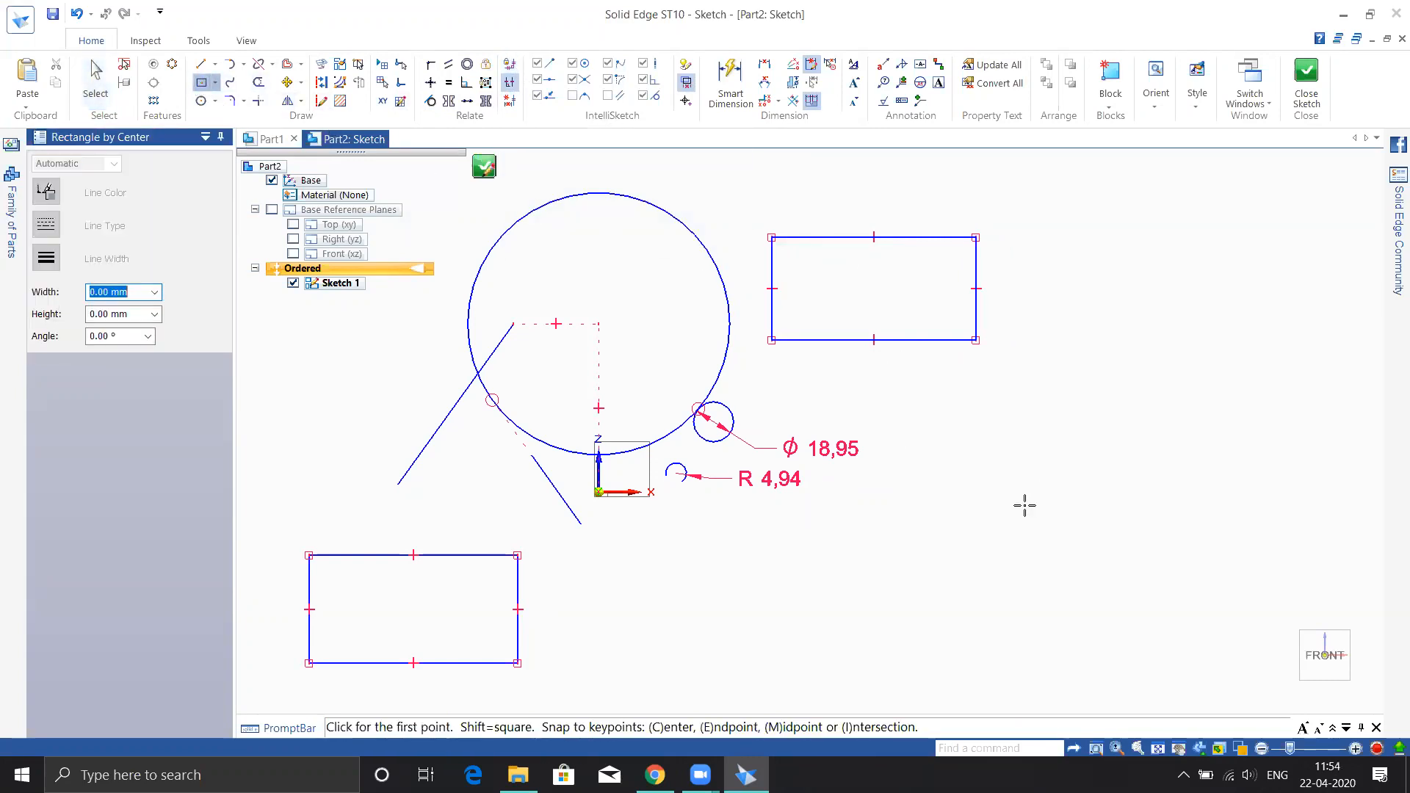
left_click(990, 498)
left_click(1091, 549)
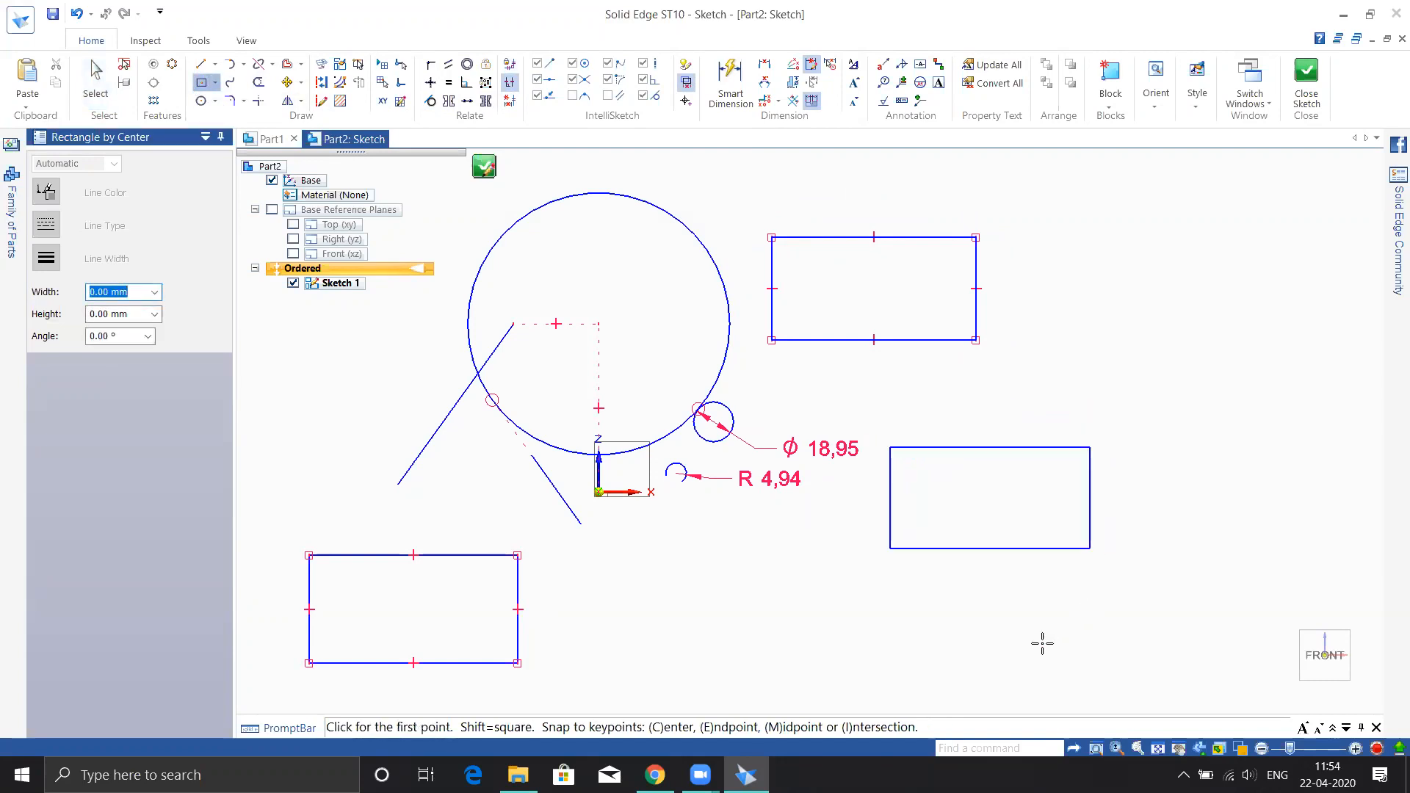
key("Escape")
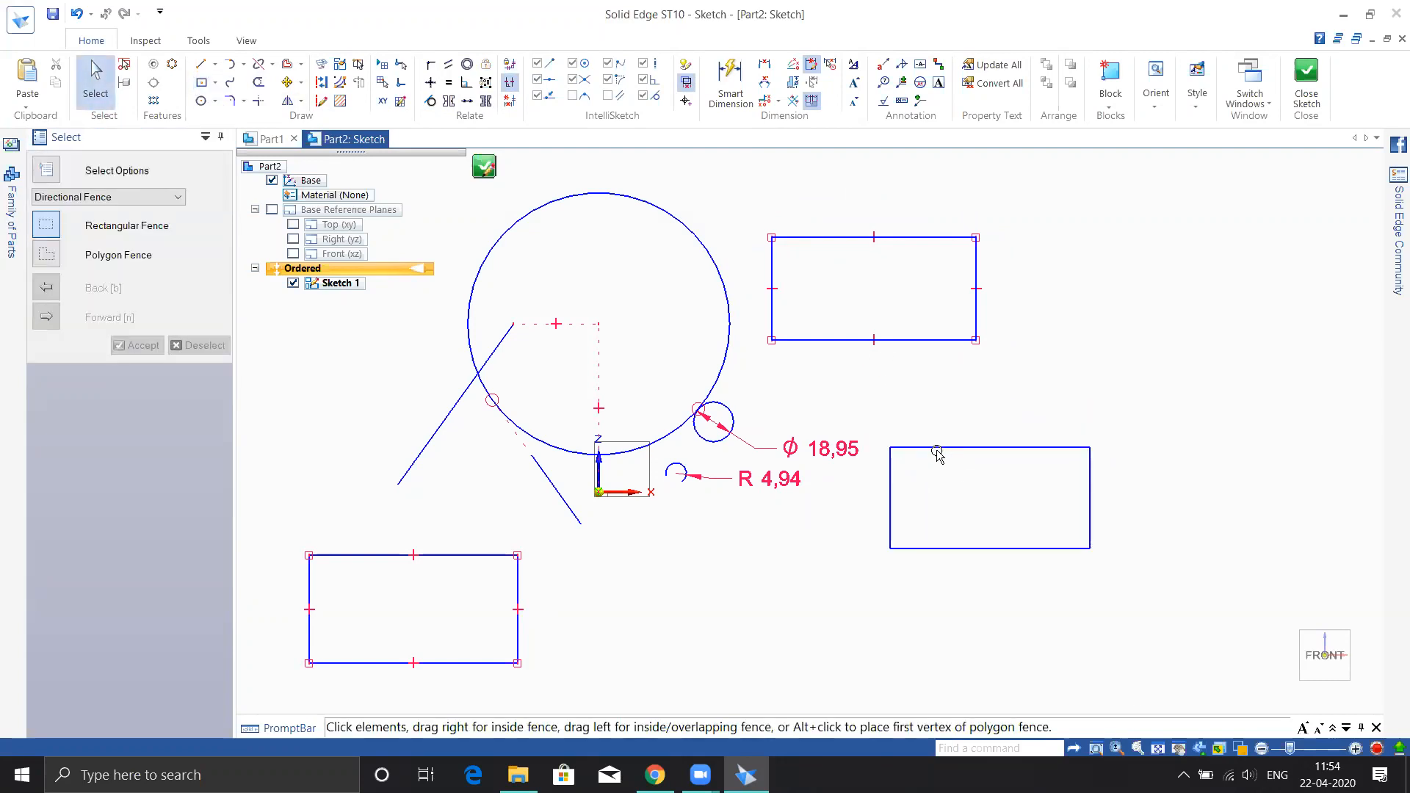
Pull the new rectangle apart by moving its top edge's left end upward, its left edge's lower end outward and its bottom edge down.
left_click(925, 448)
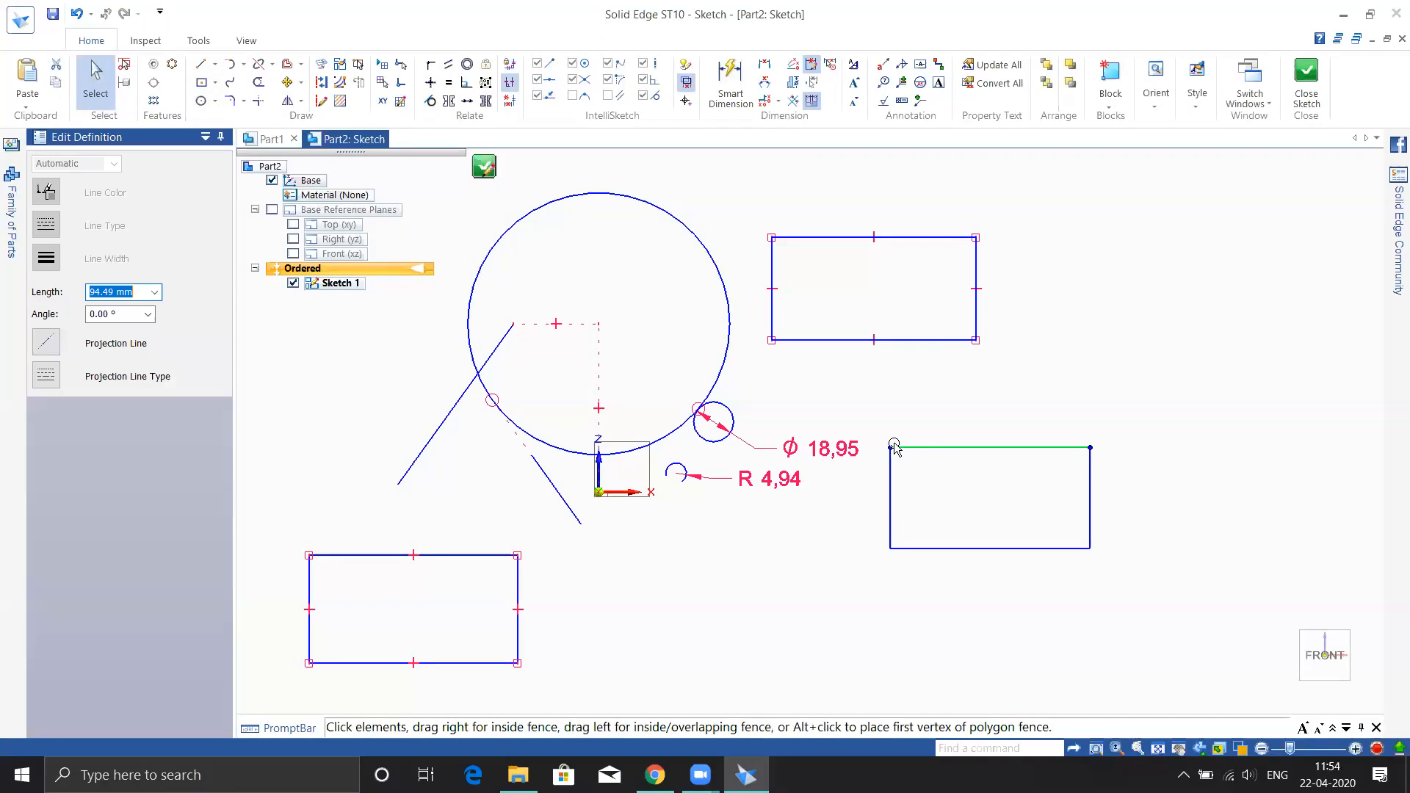
left_click_drag(890, 448, 899, 364)
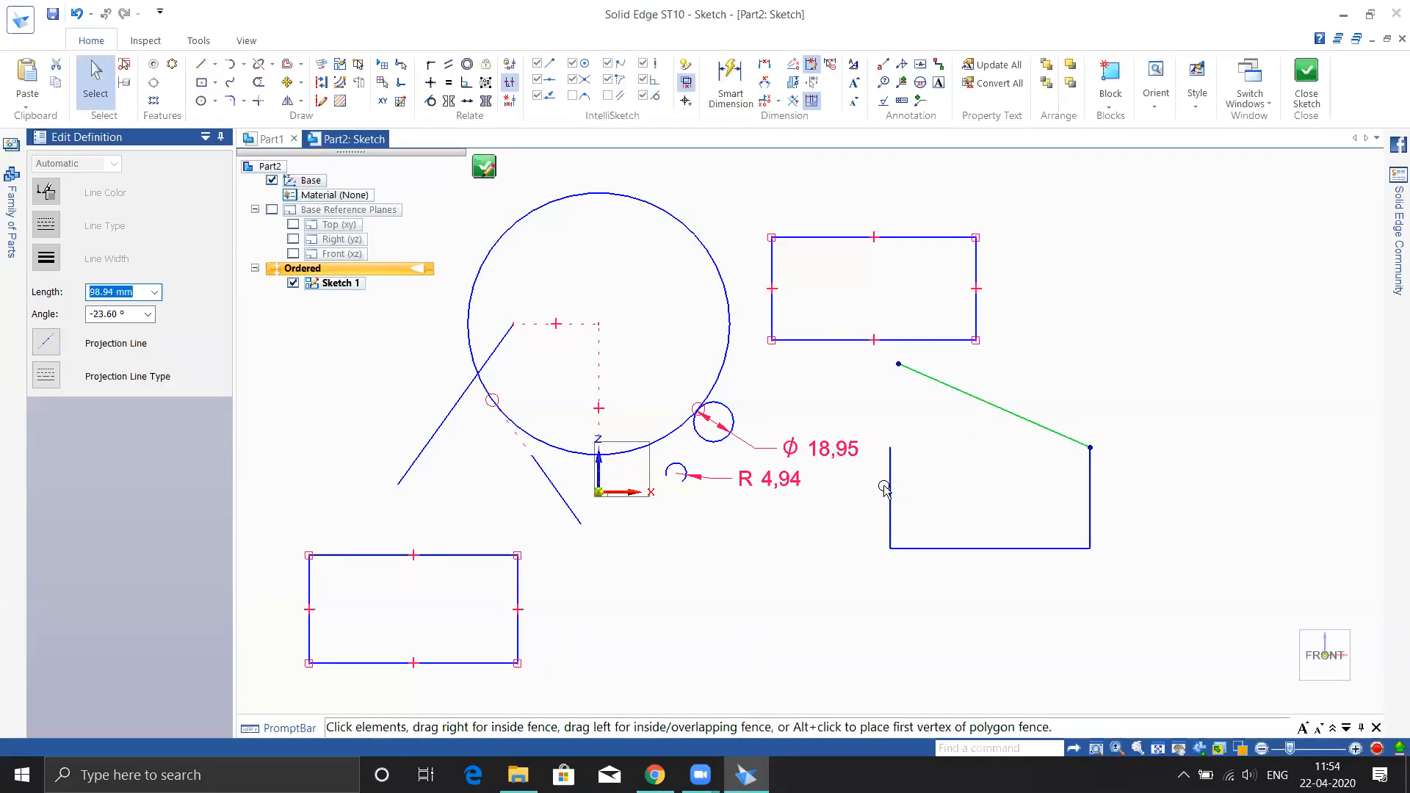
left_click_drag(892, 550, 767, 588)
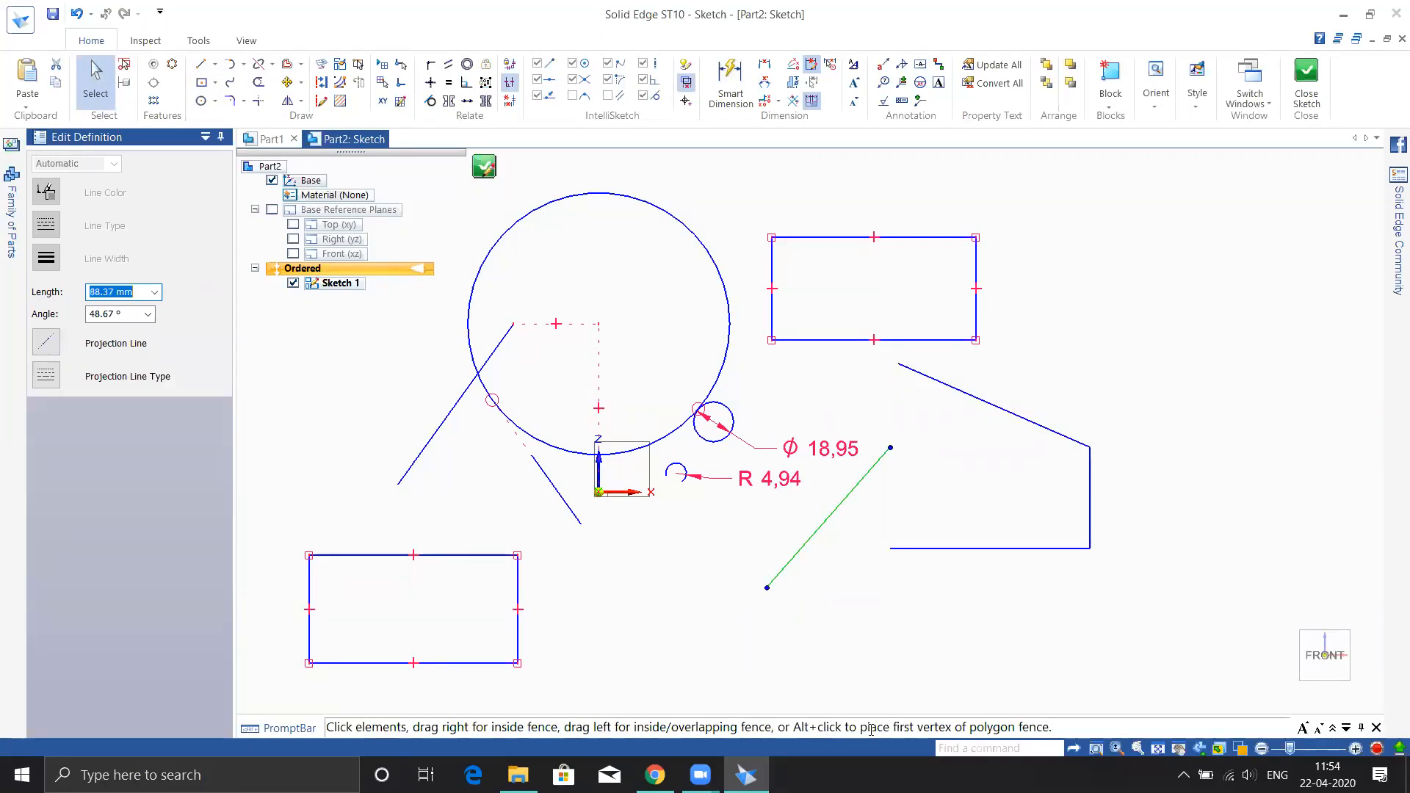
left_click_drag(930, 550, 941, 618)
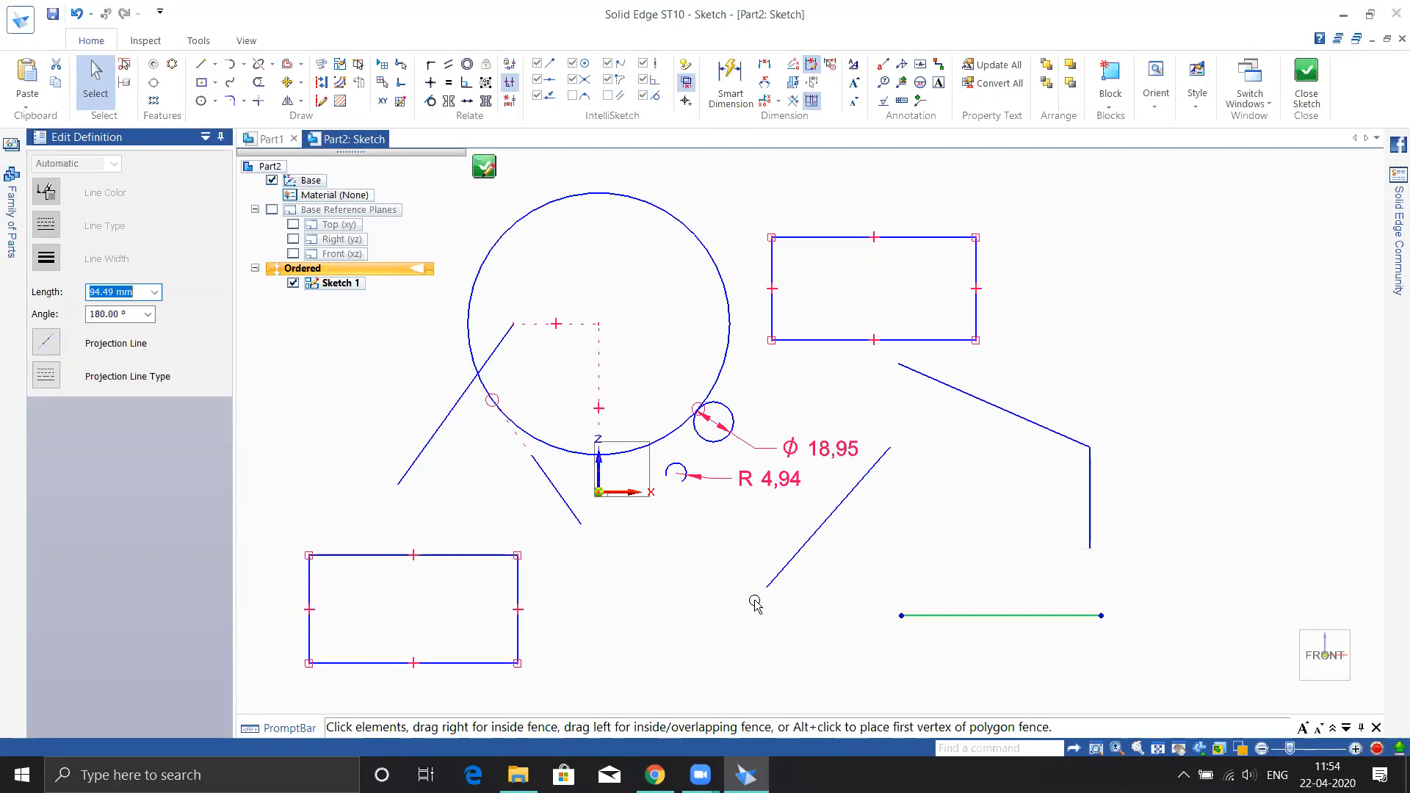
left_click(761, 631)
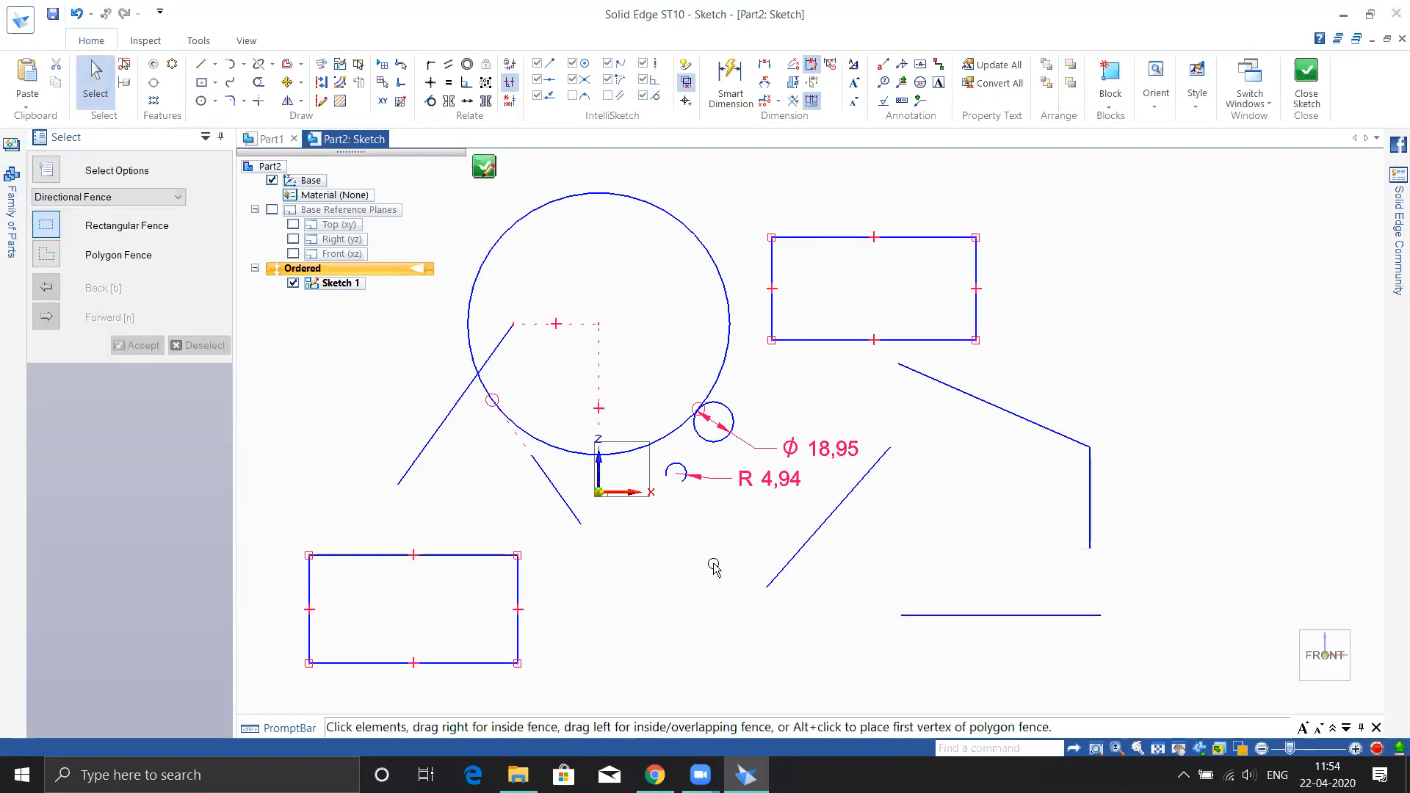
Turn Maintain Relationships back on for new sketch geometry.
scroll(714, 567, "down", 1)
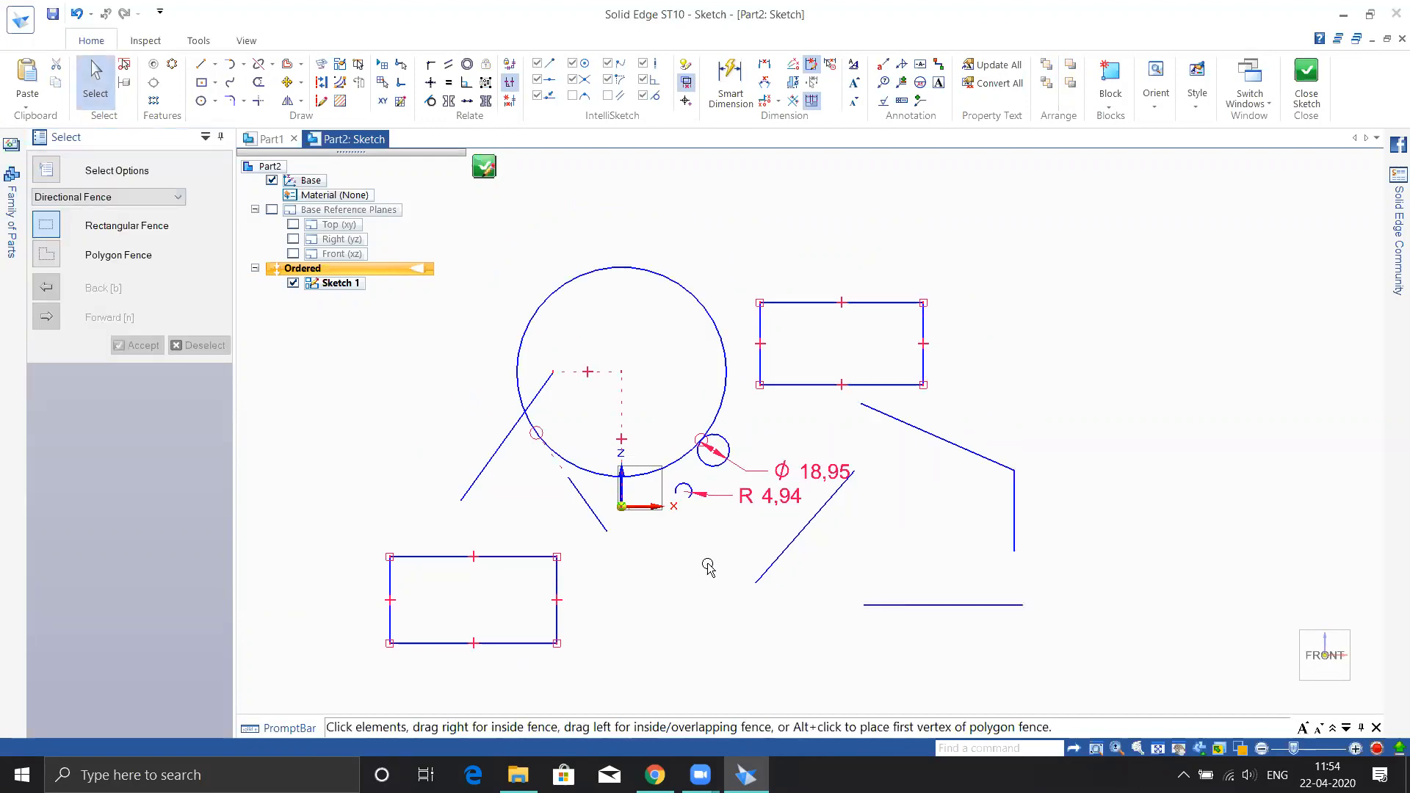
left_click(509, 67)
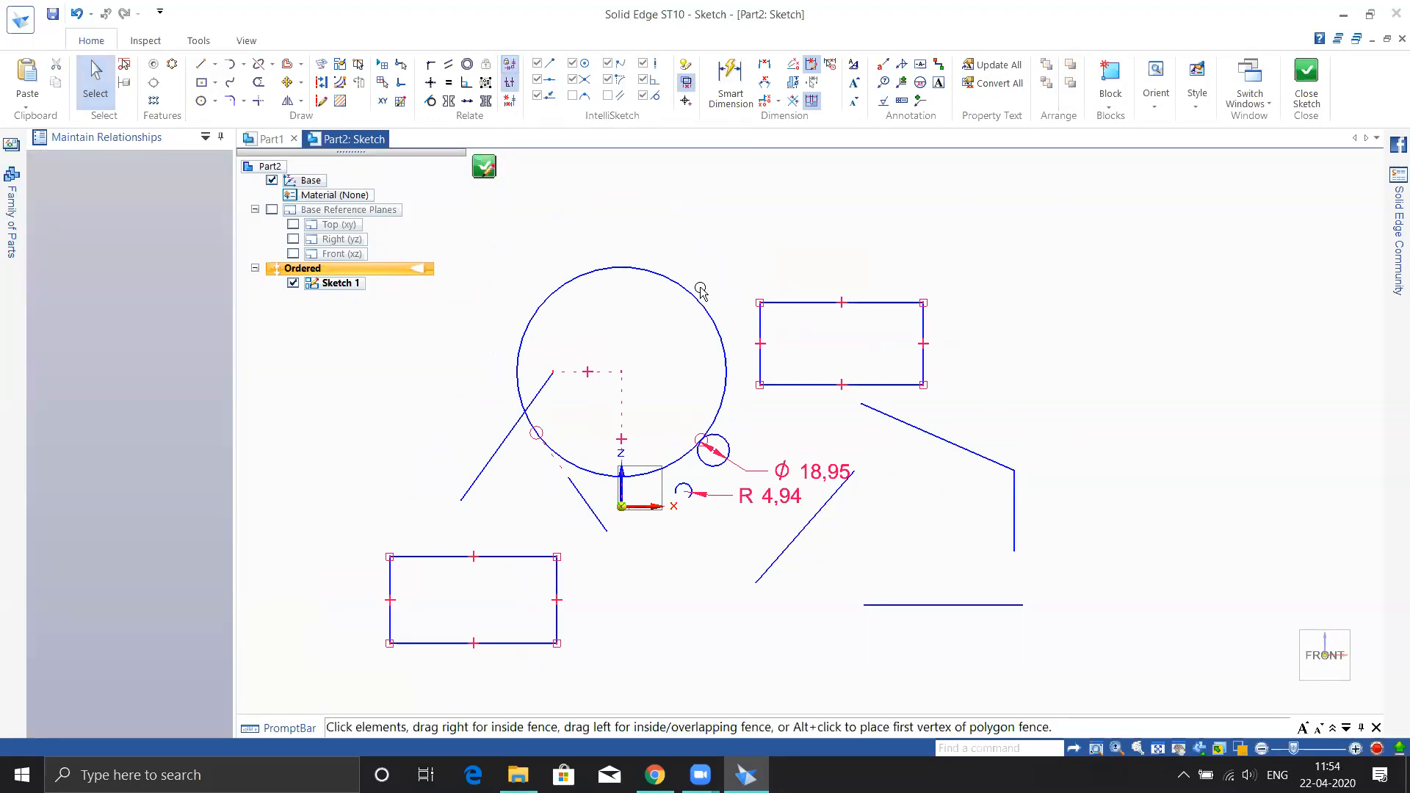
left_click(686, 82)
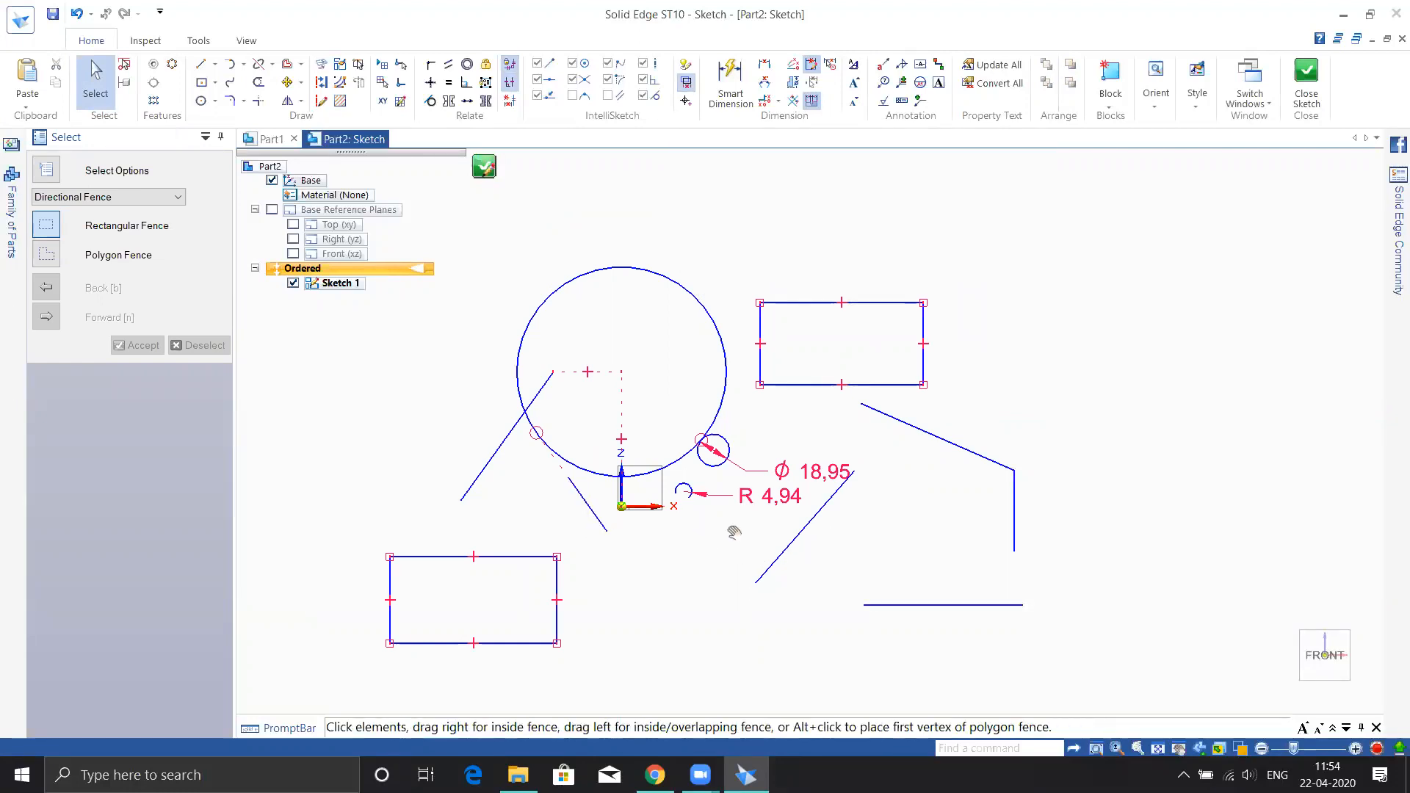
Select all the sketch geometry and dimensions with a fence and delete them to leave an empty sketch.
middle_click_drag(733, 532, 870, 638)
mouse_move(507, 231)
left_mouse_down()
mouse_move(838, 553)
mouse_move(1315, 709)
mouse_move(1237, 673)
left_mouse_up()
key("Delete")
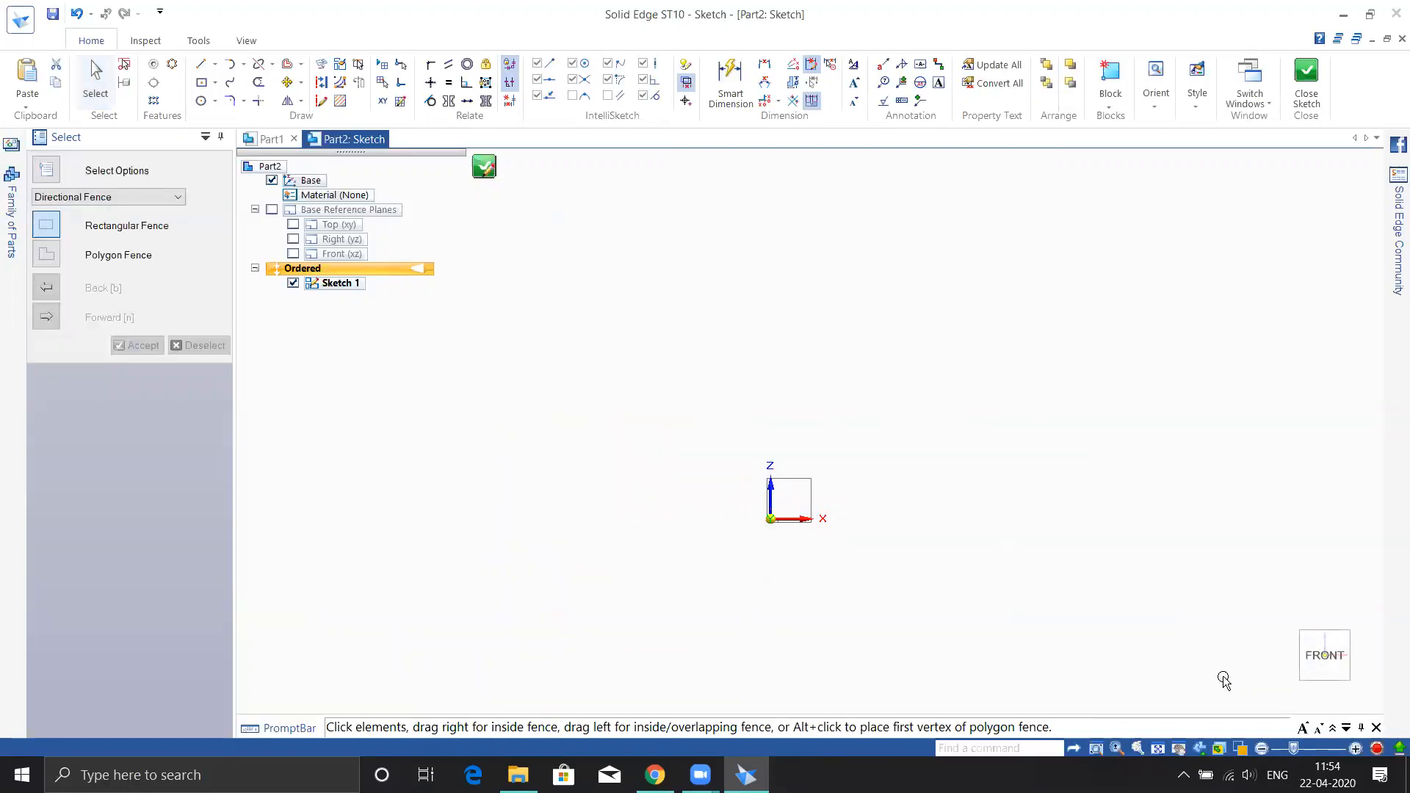
middle_click_drag(938, 532, 922, 473)
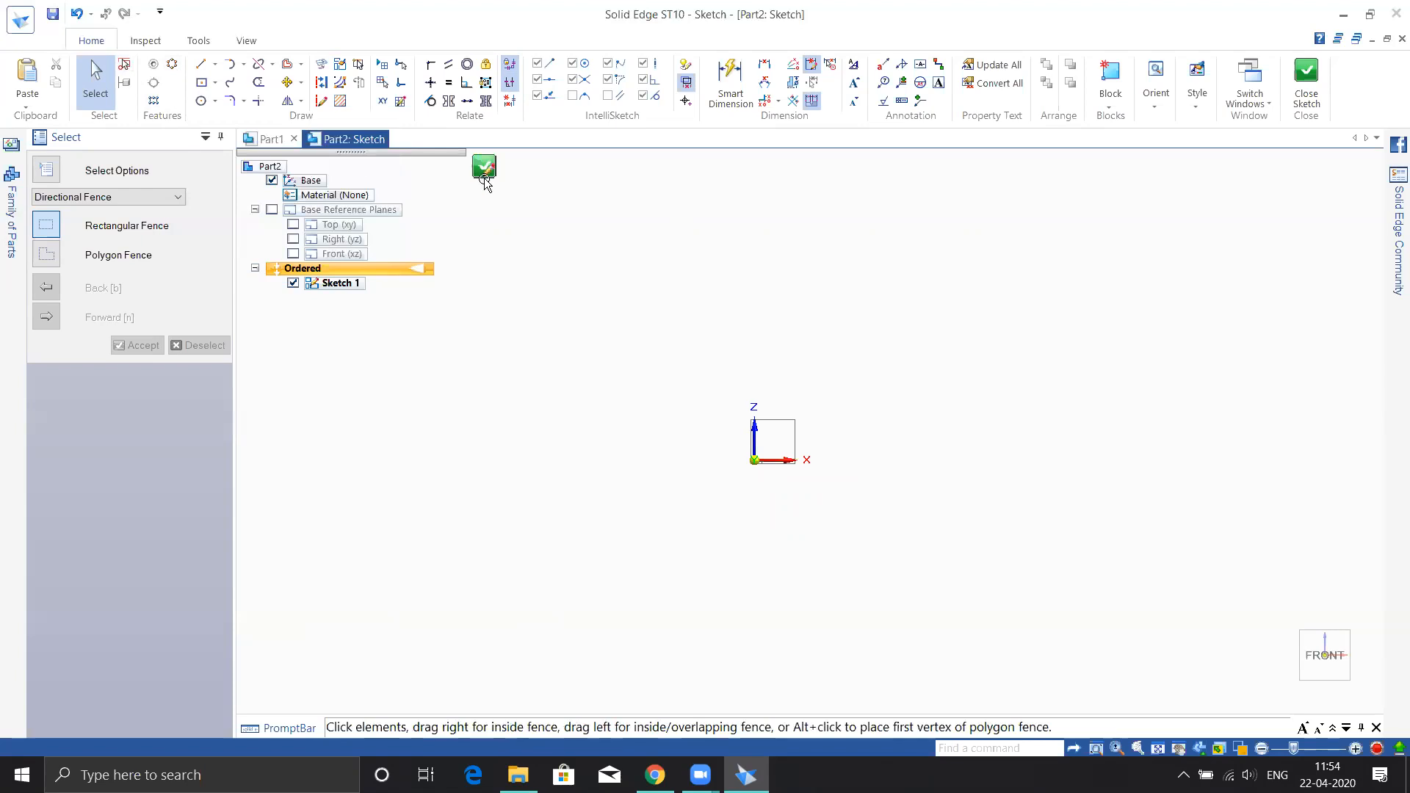
mouse_move(781, 503)
middle_mouse_down("shift")
mouse_move(683, 447)
mouse_move(722, 478)
middle_mouse_up("shift")
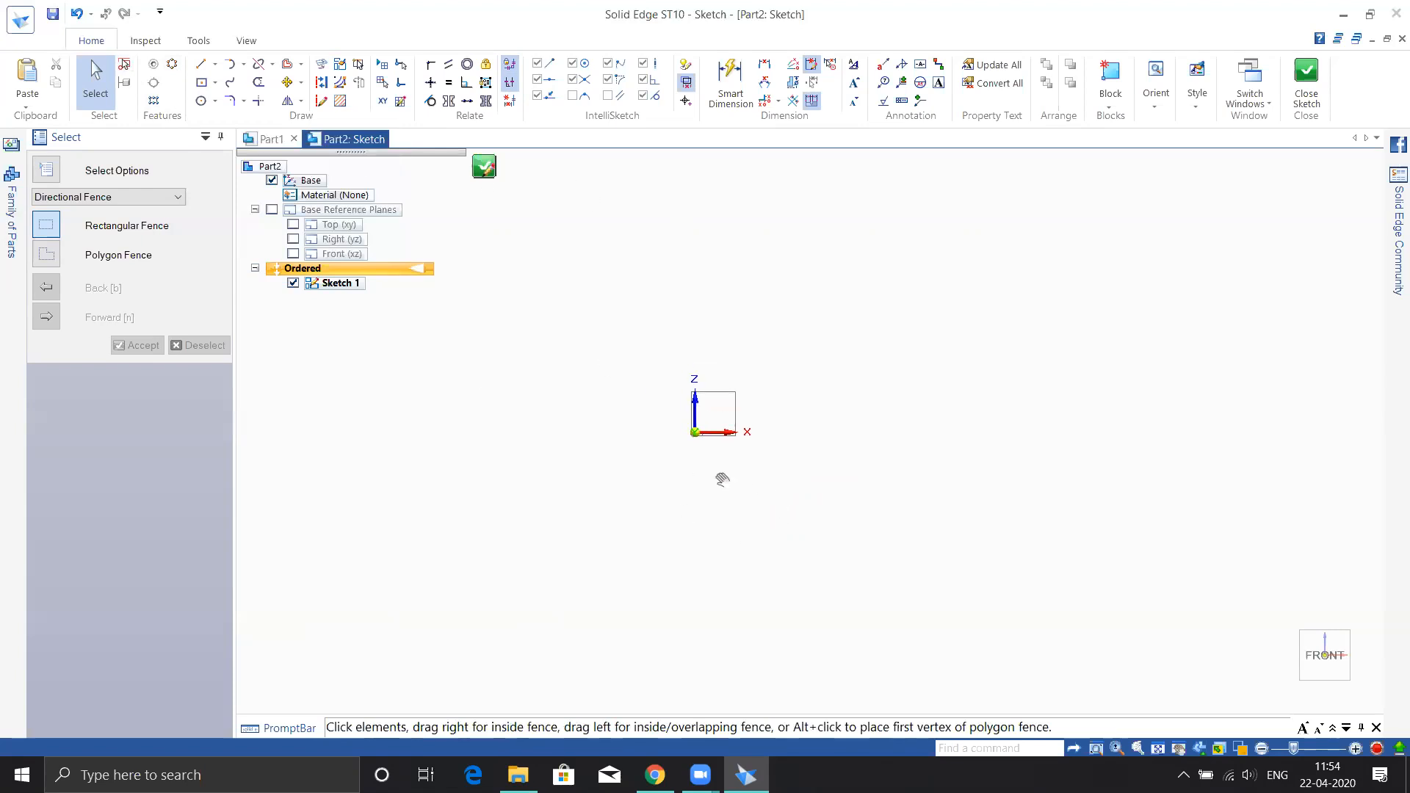